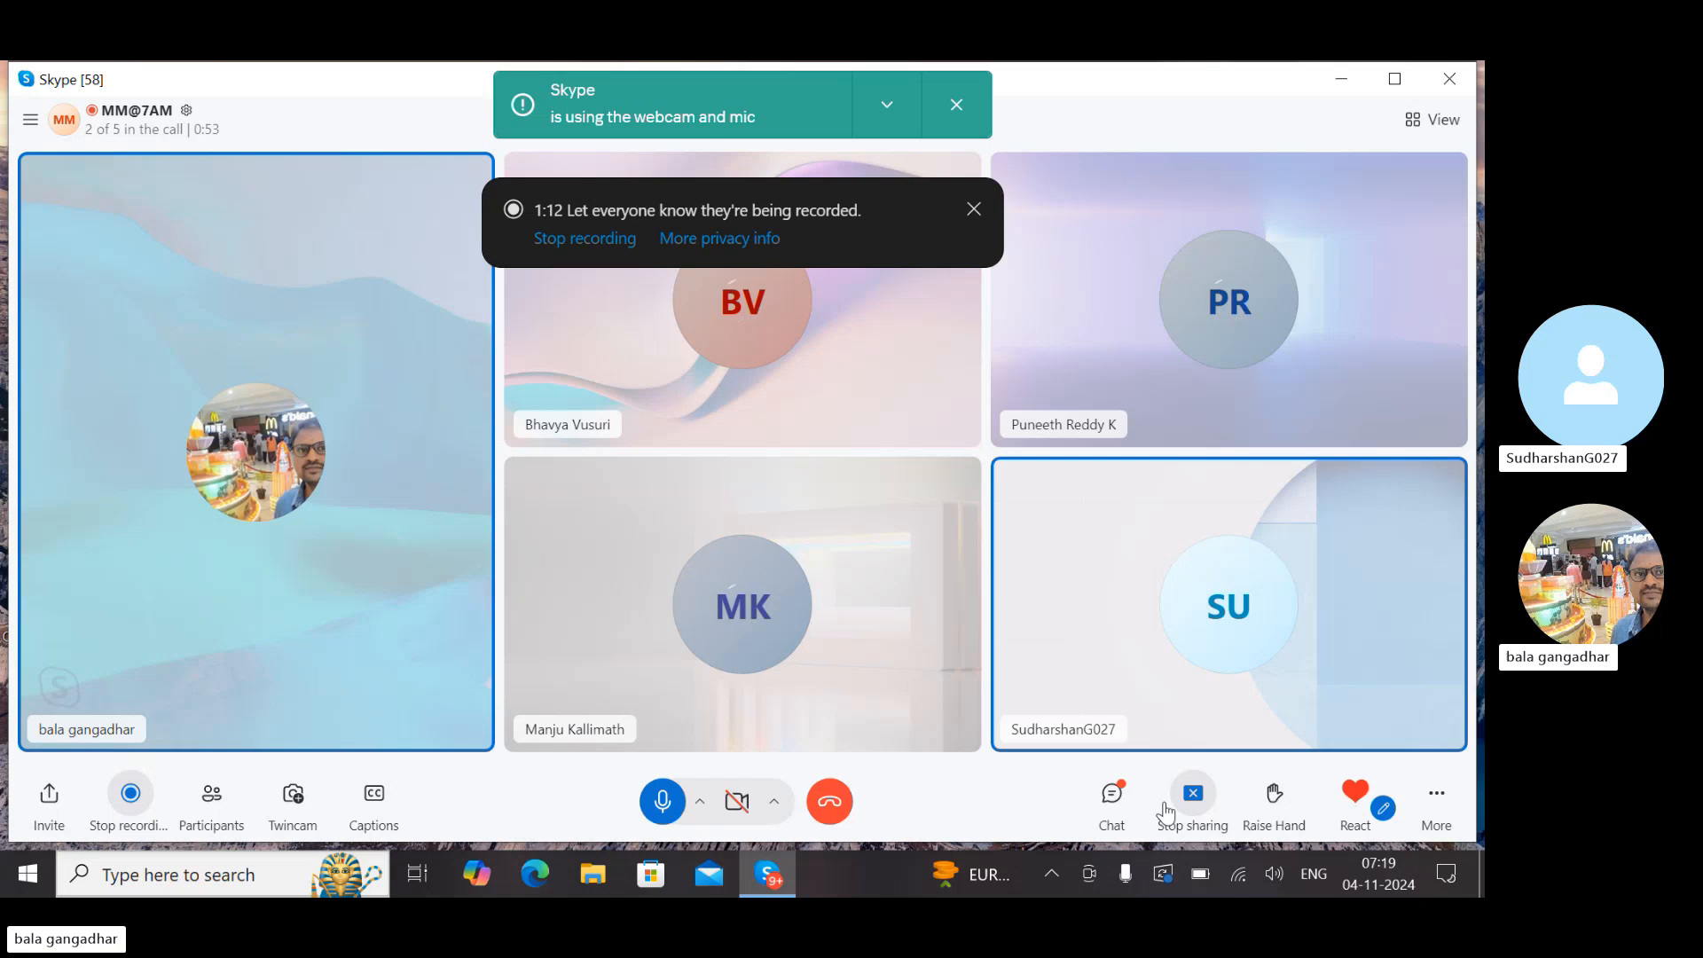
Show the call's chat and ring the first two absent participants from the participant list
left_click(1111, 796)
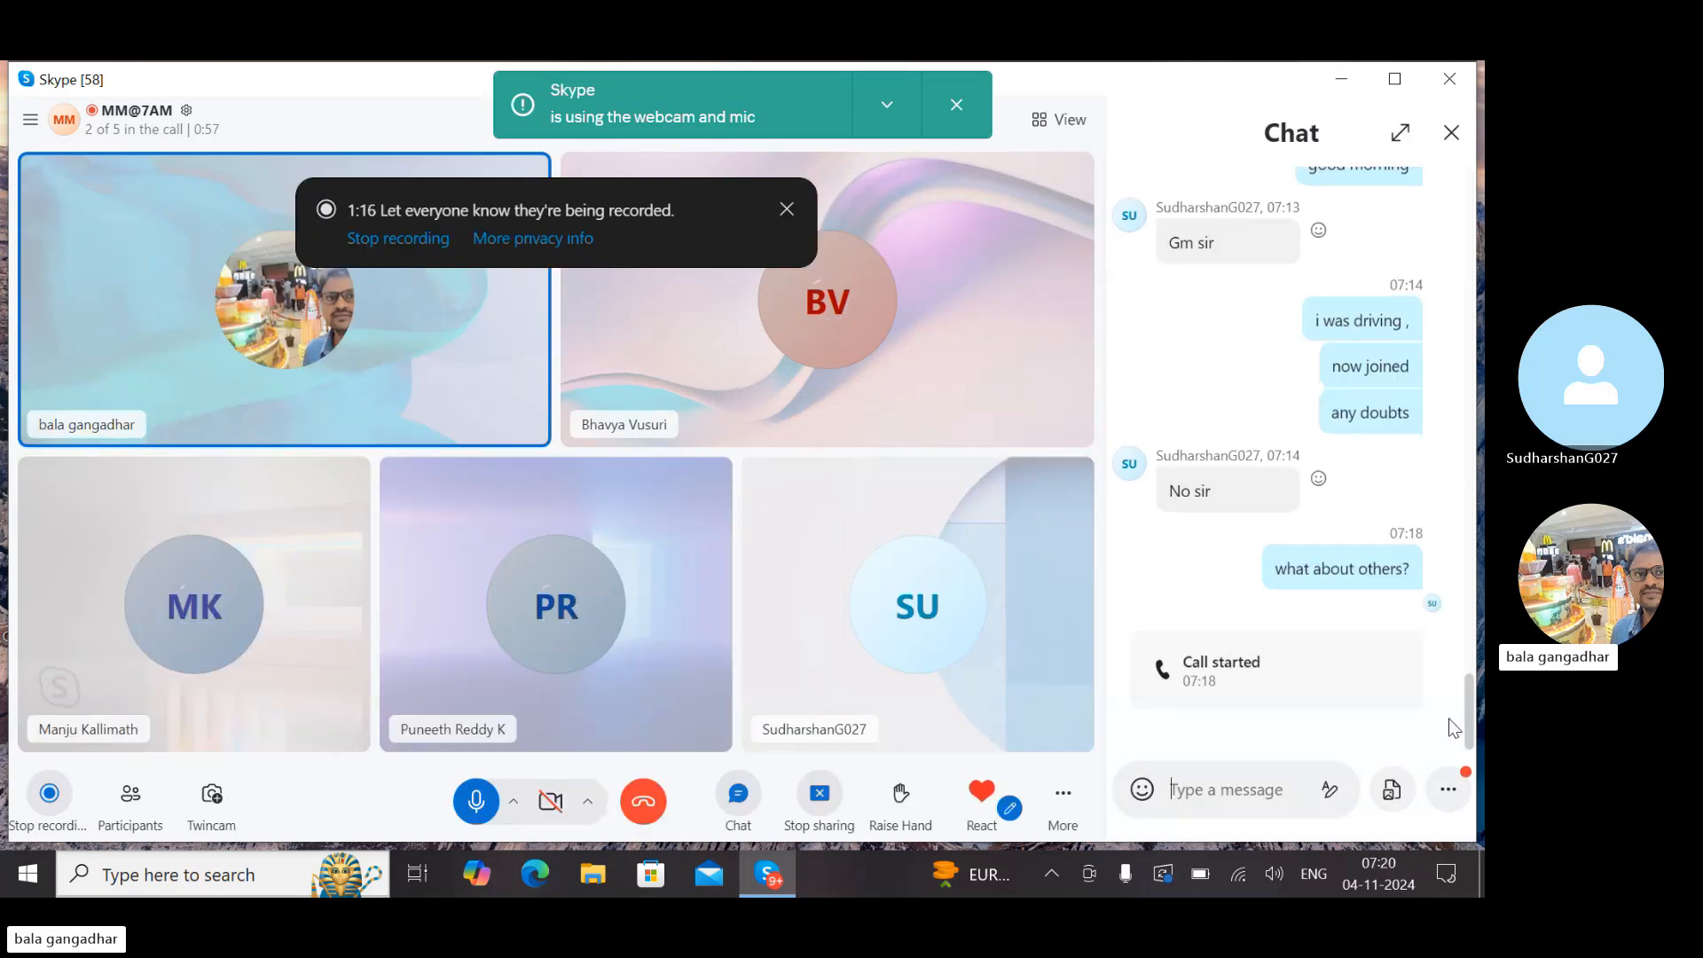
mouse_move(1470, 710)
left_mouse_down()
mouse_move(1472, 664)
mouse_move(1475, 716)
left_mouse_up()
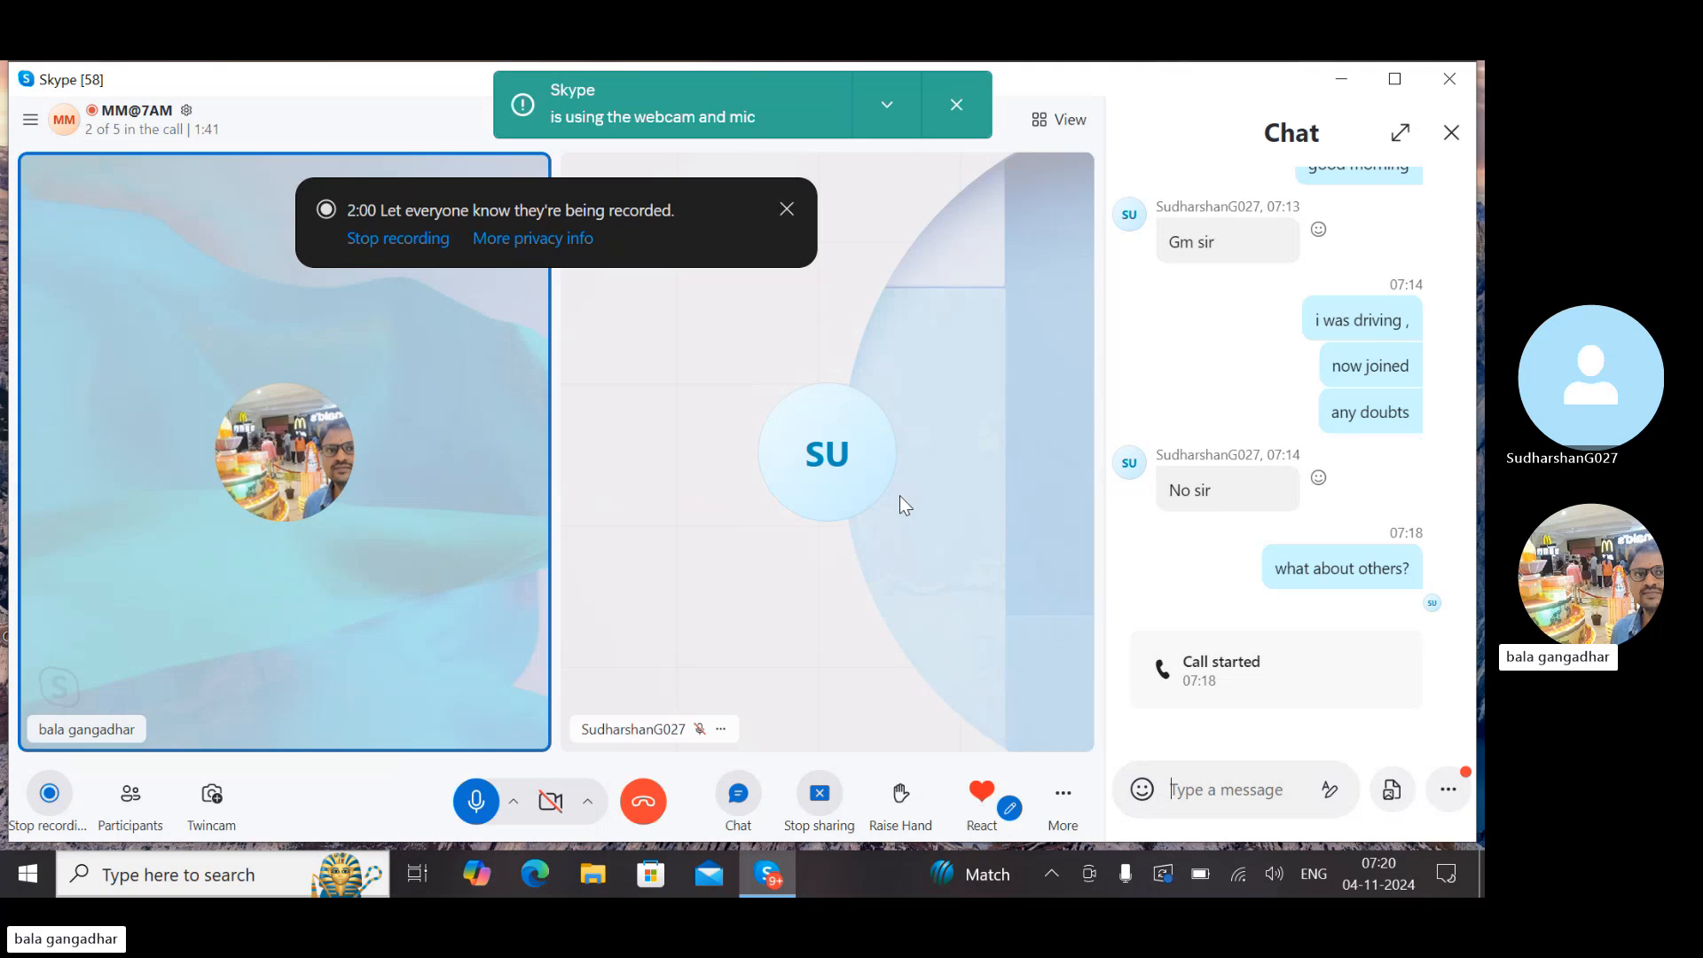
left_click(105, 131)
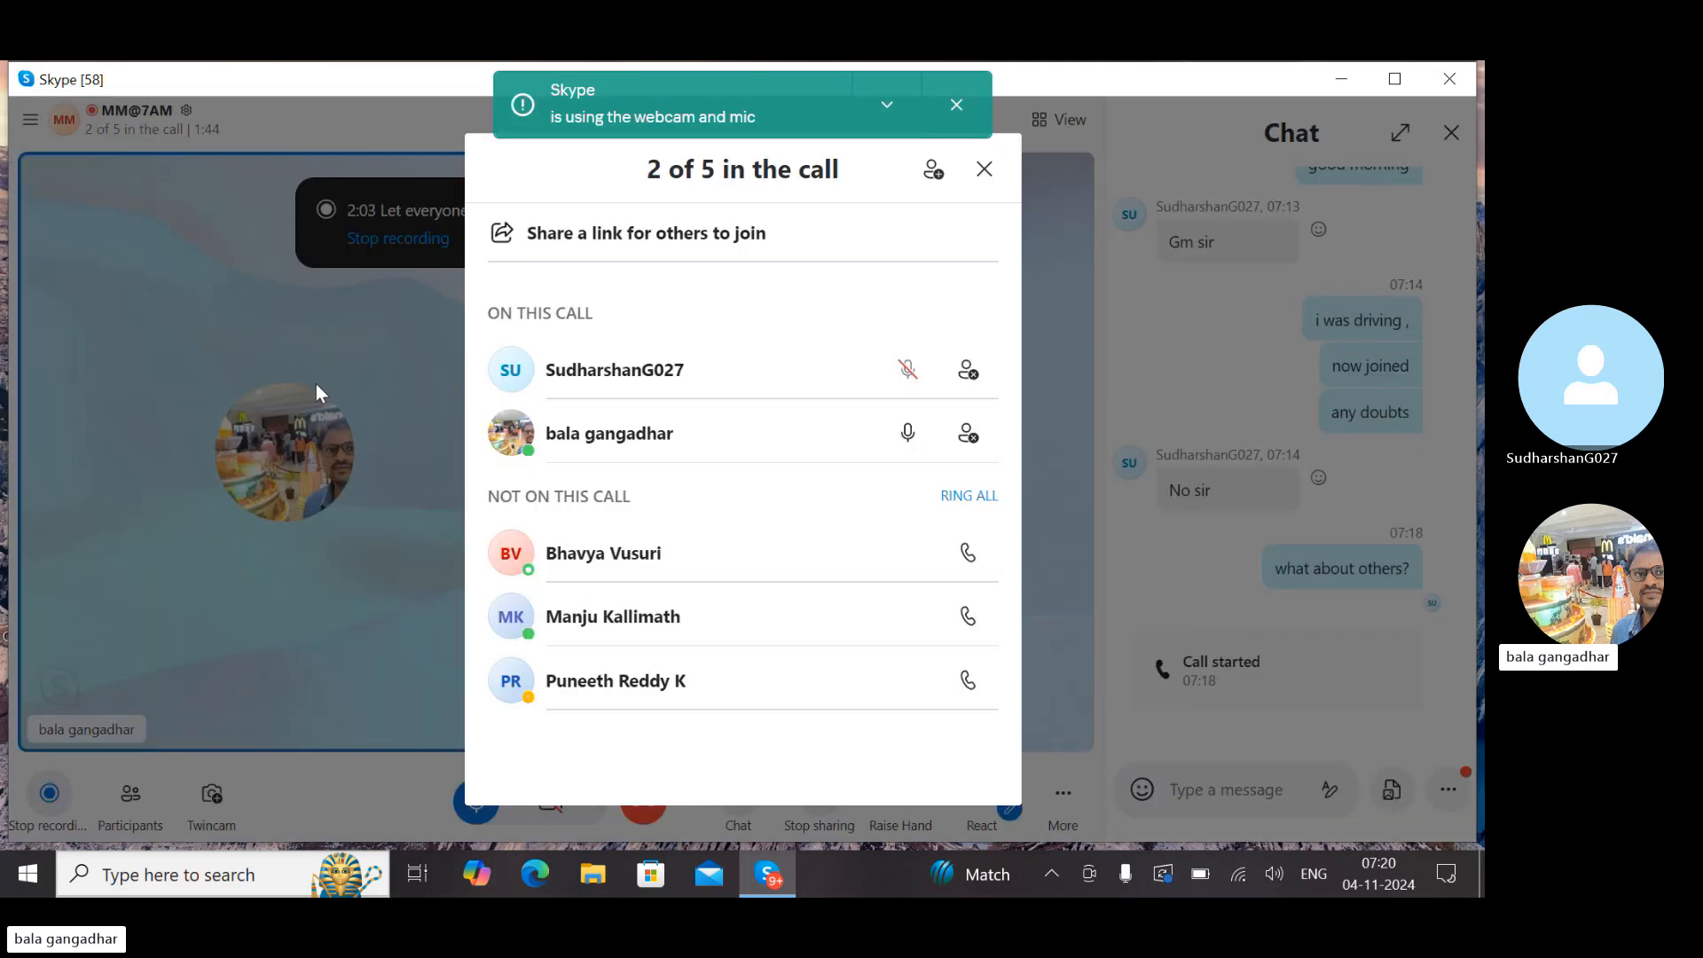
left_click(962, 568)
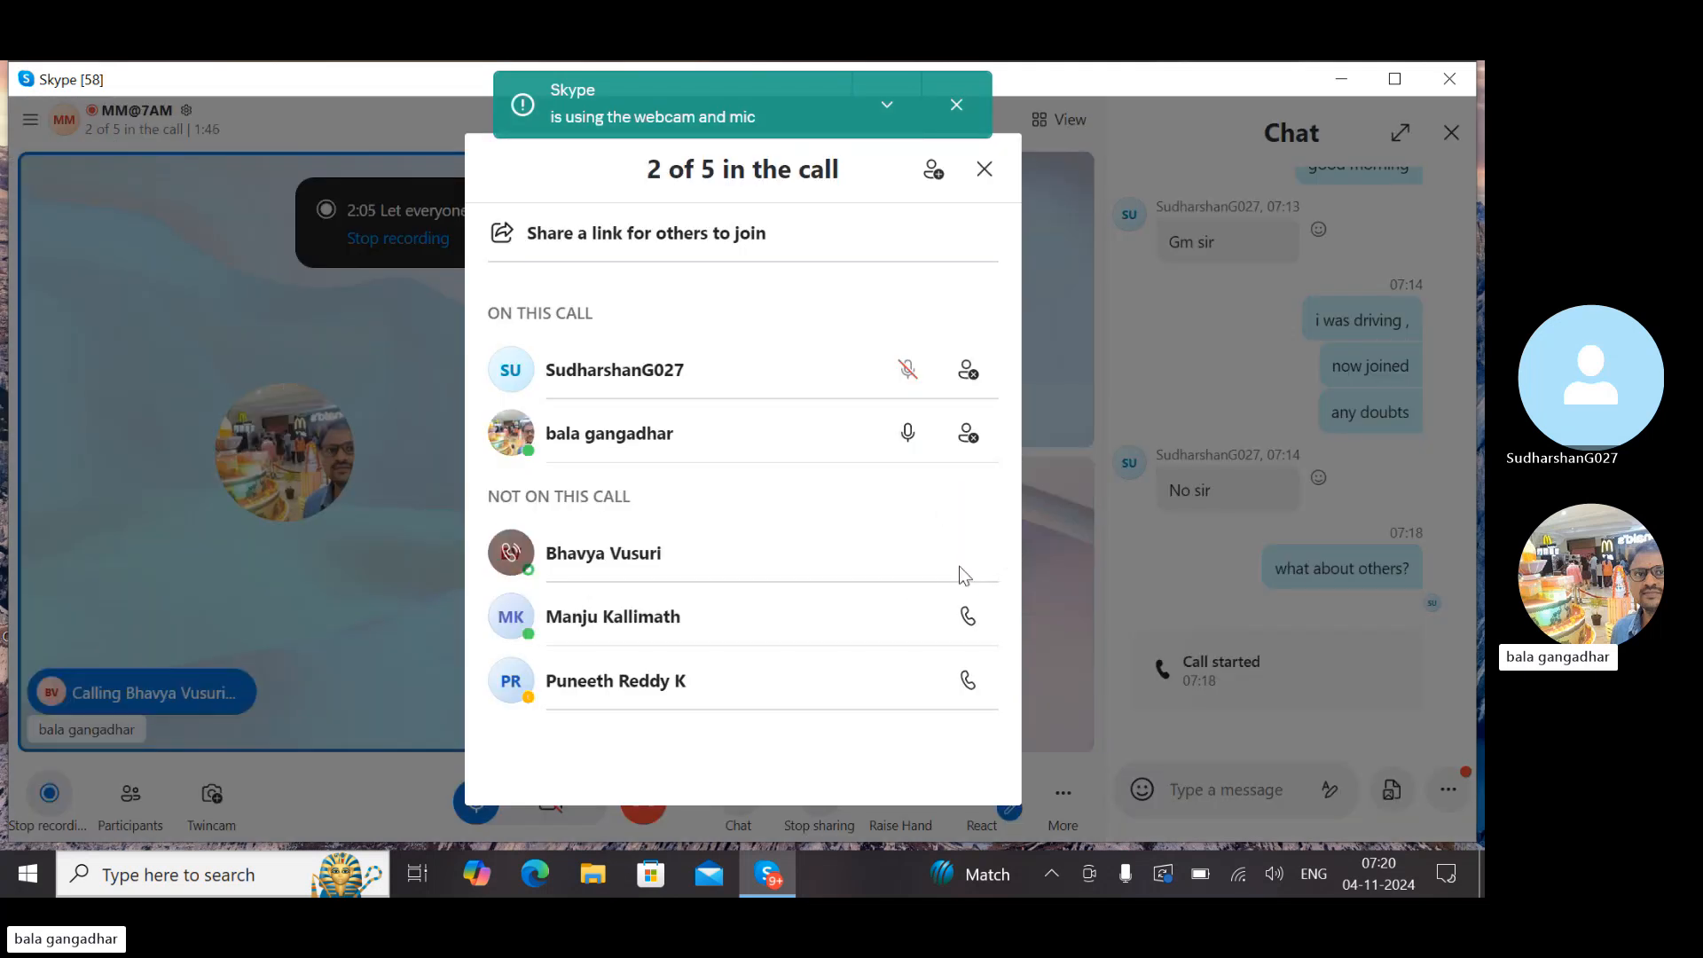
left_click(969, 617)
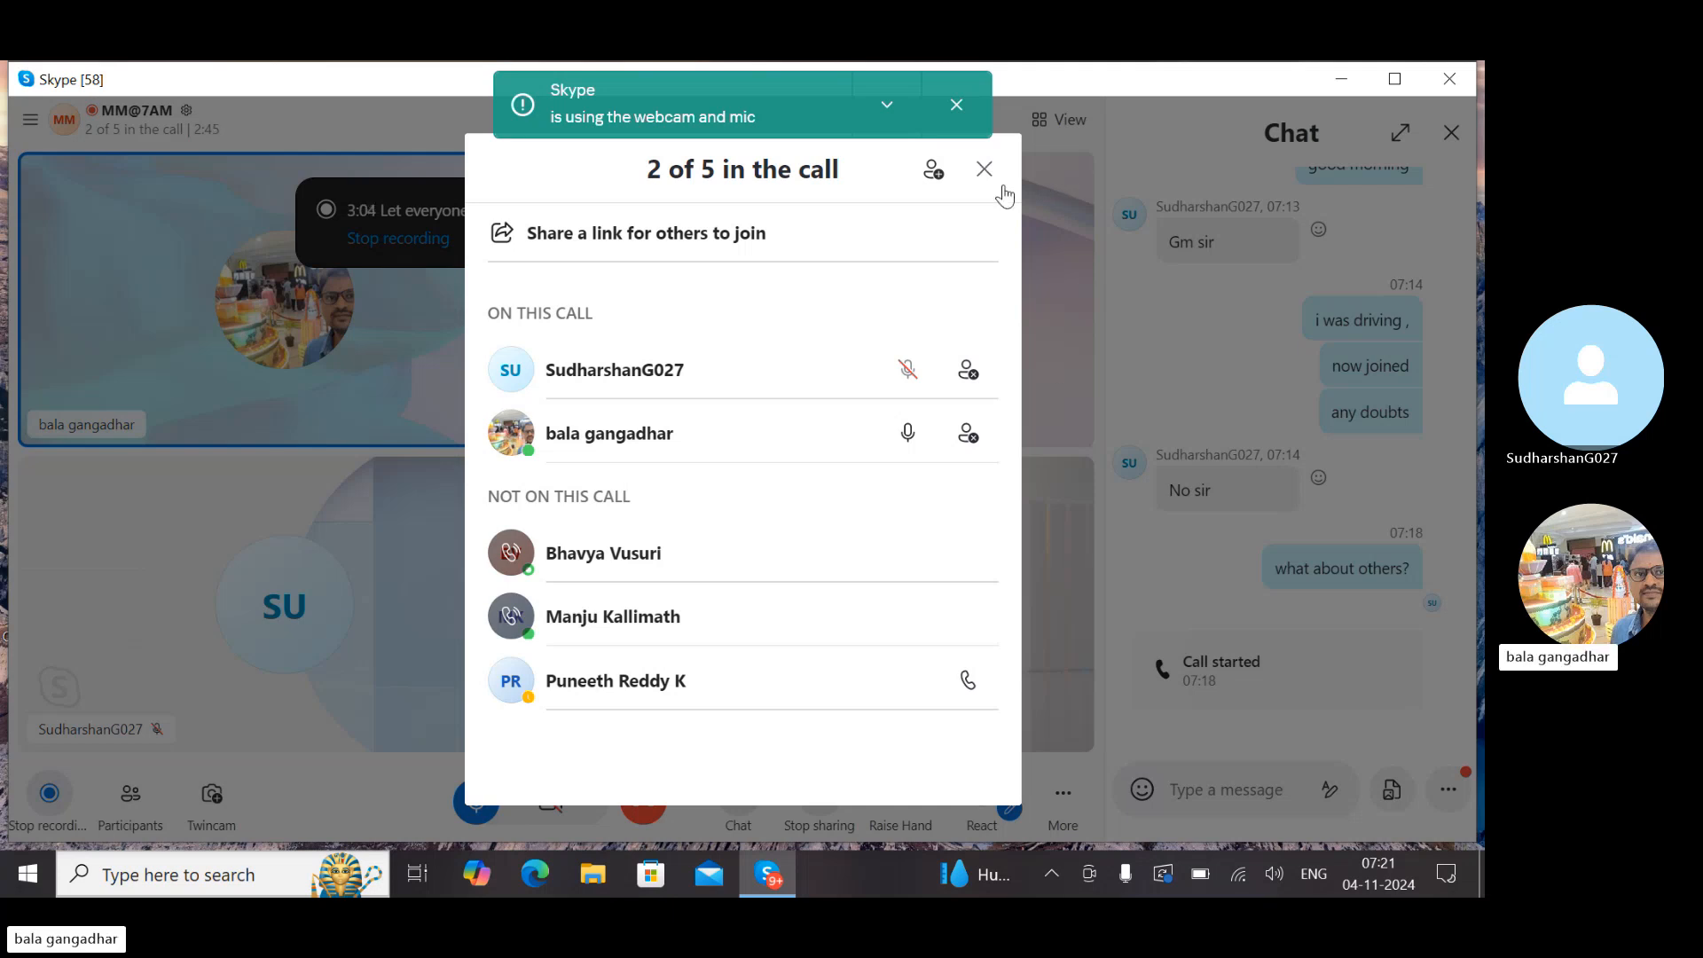
left_click(980, 166)
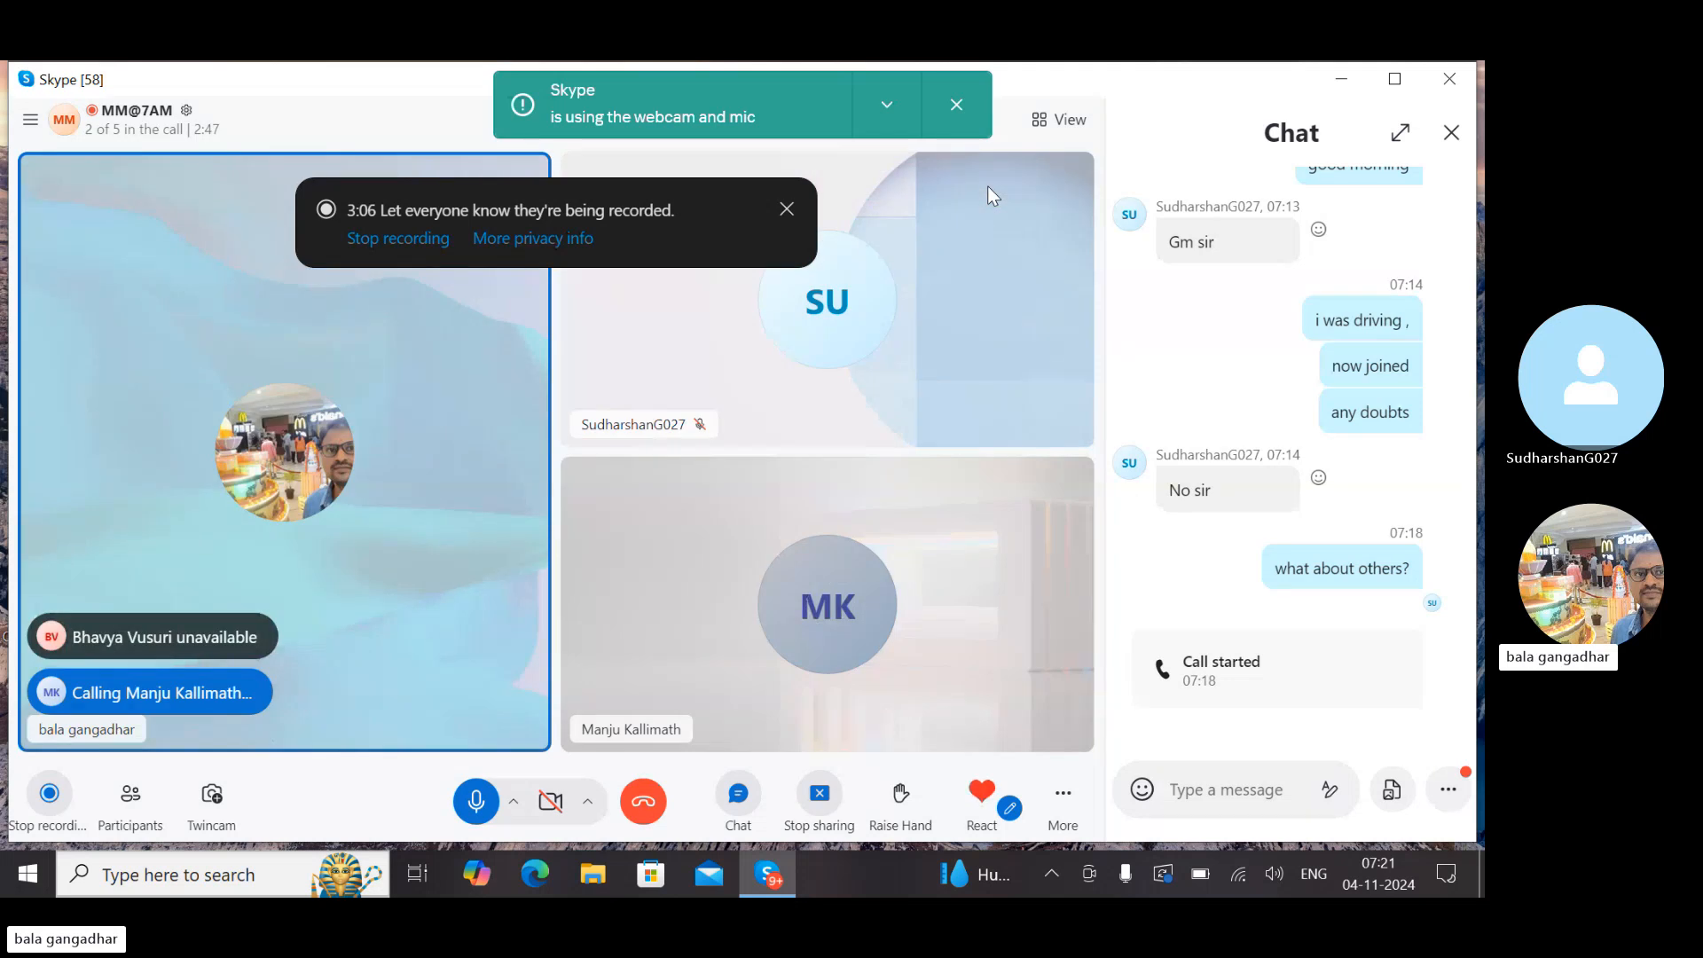
Clear the call window and the webcam notice from the desktop and launch SAP Logon
left_click(1343, 79)
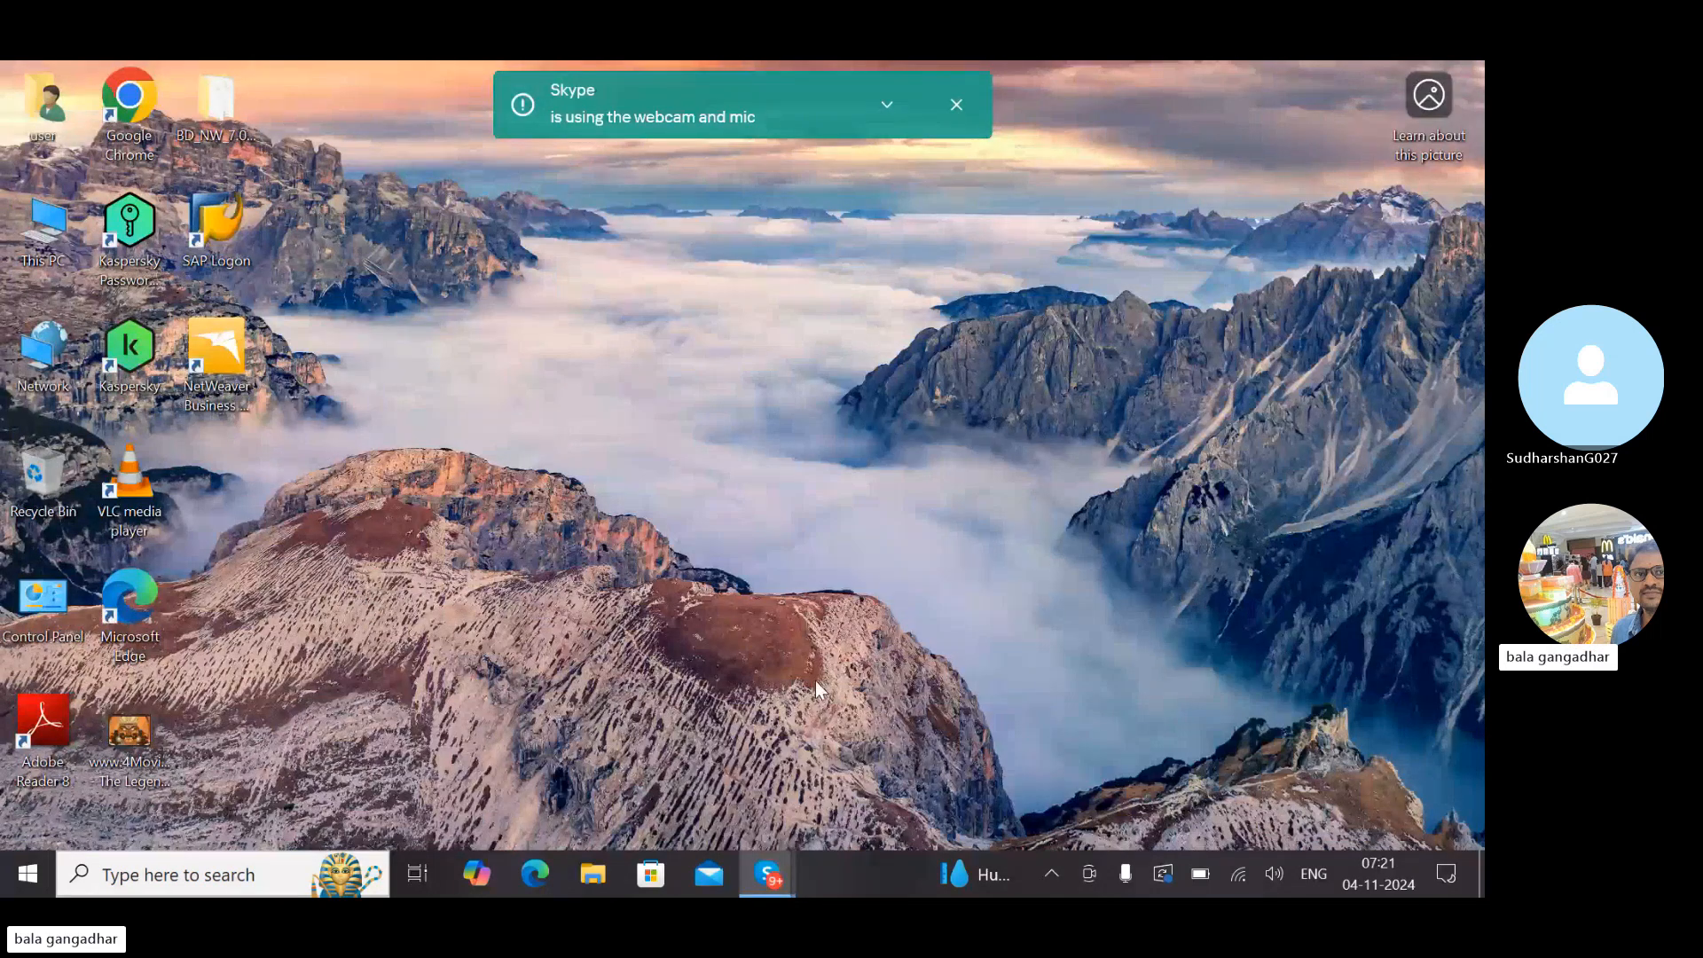
left_click(958, 106)
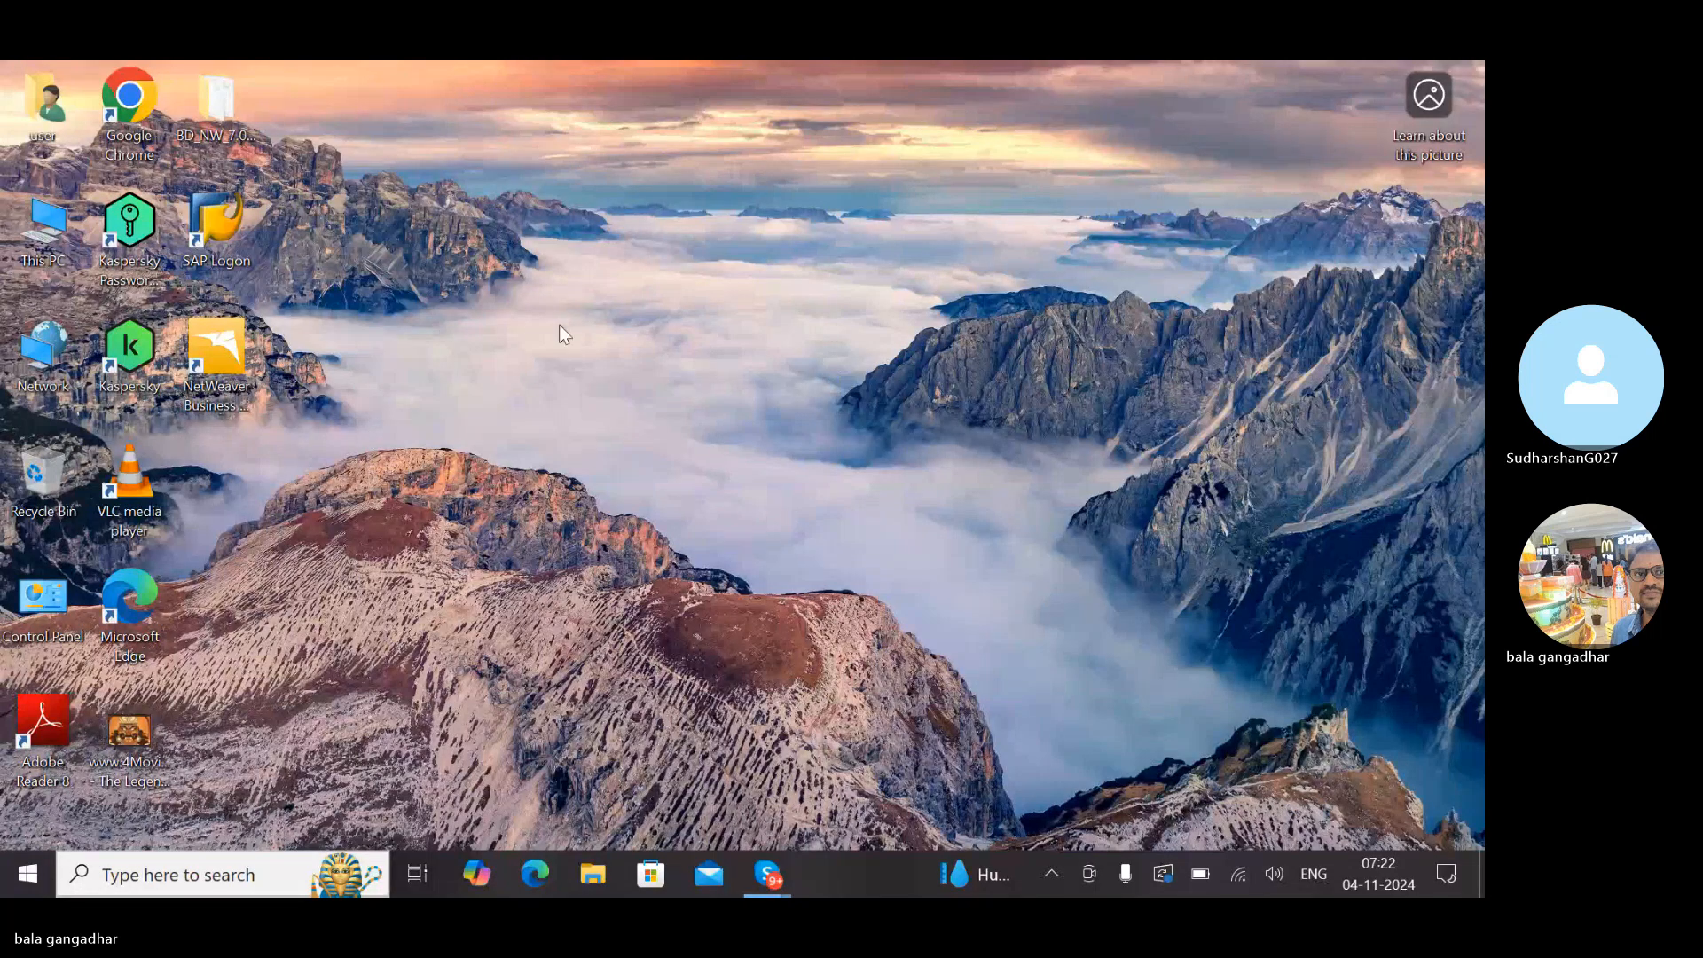
double_click(222, 217)
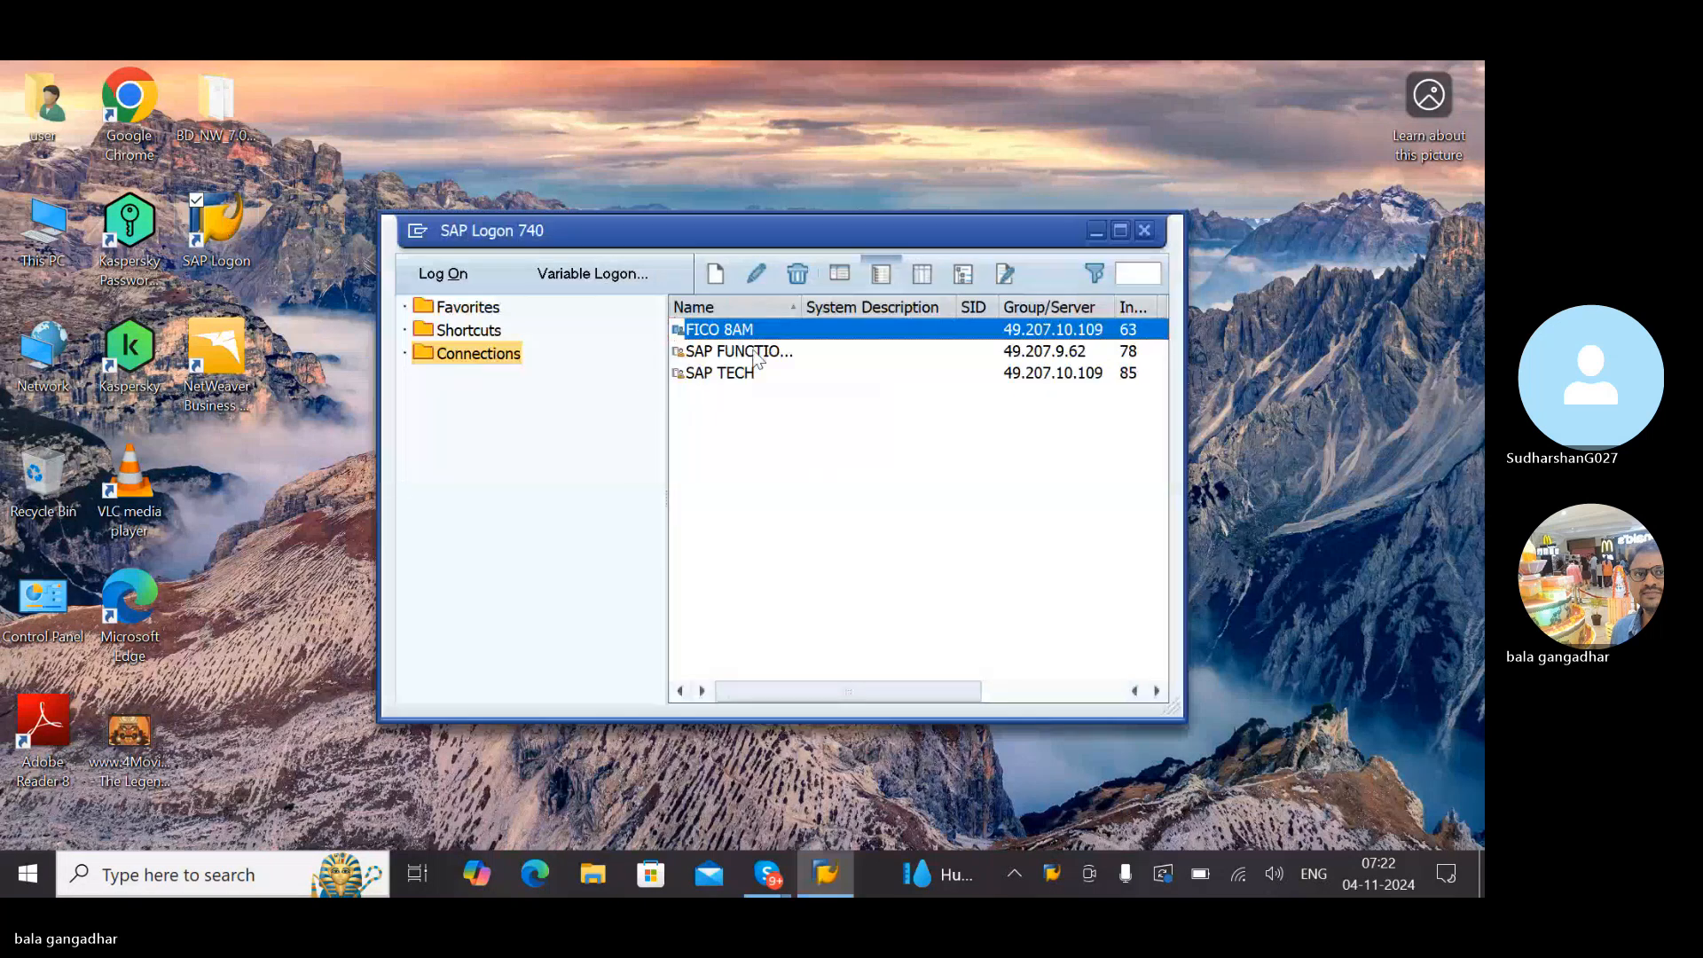
Try to log on to the FICO 8AM connection with the first suggested user ID and the account password
left_click(445, 277)
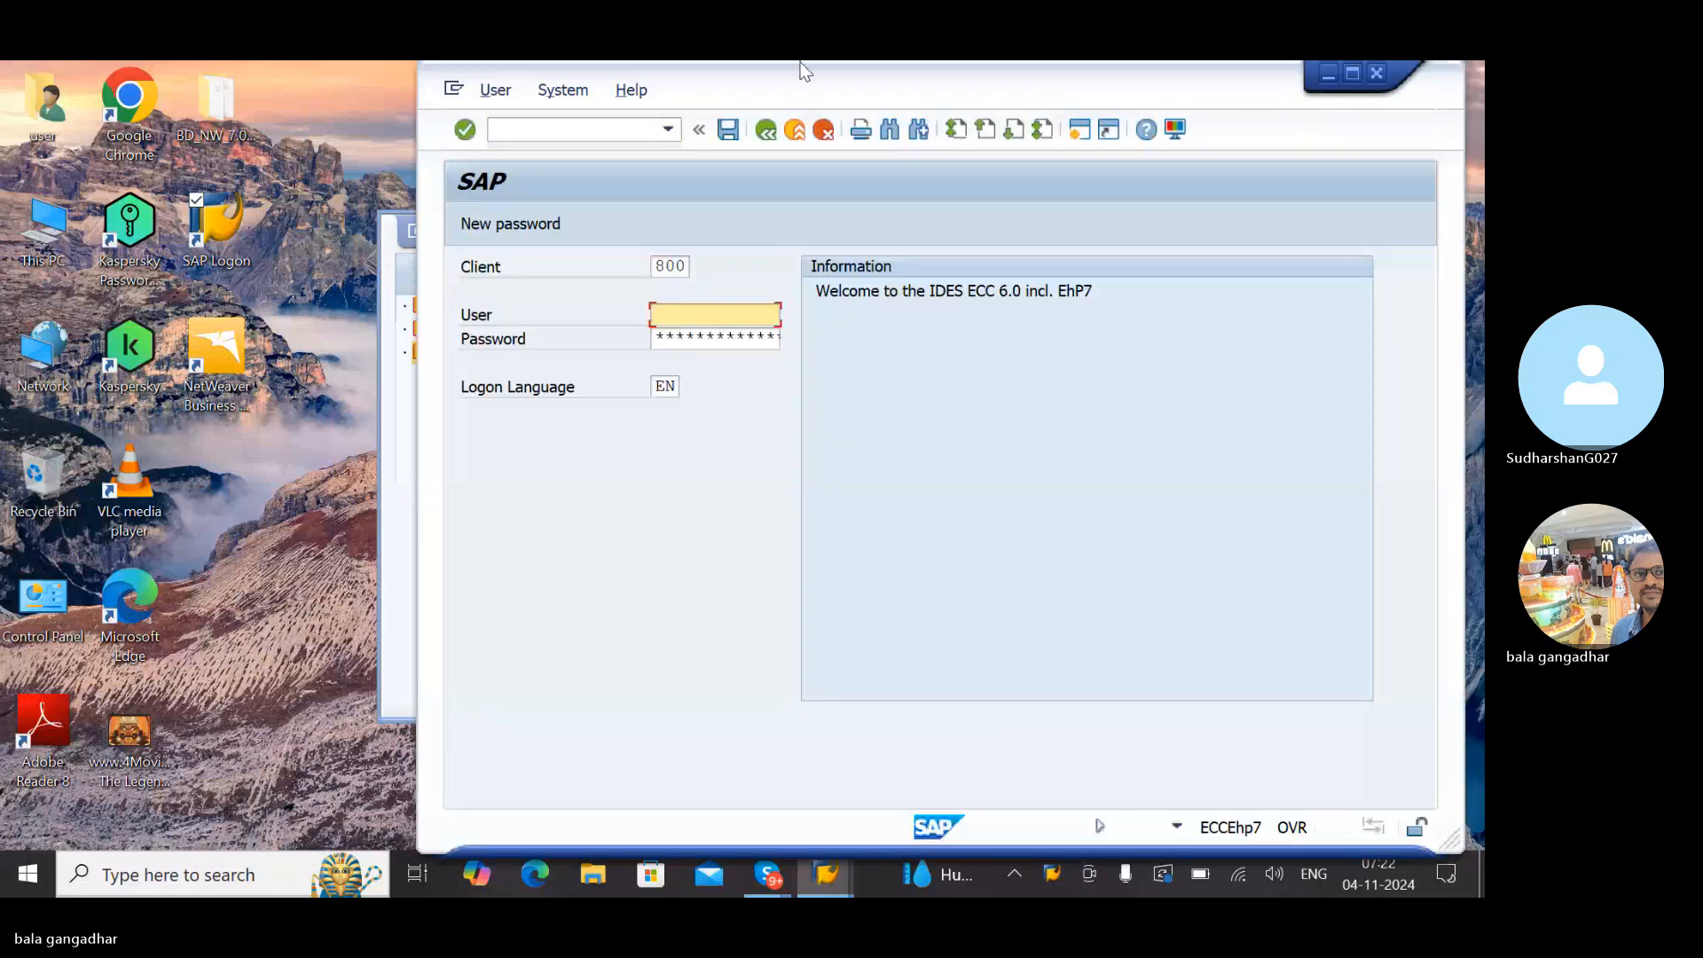
double_click(811, 78)
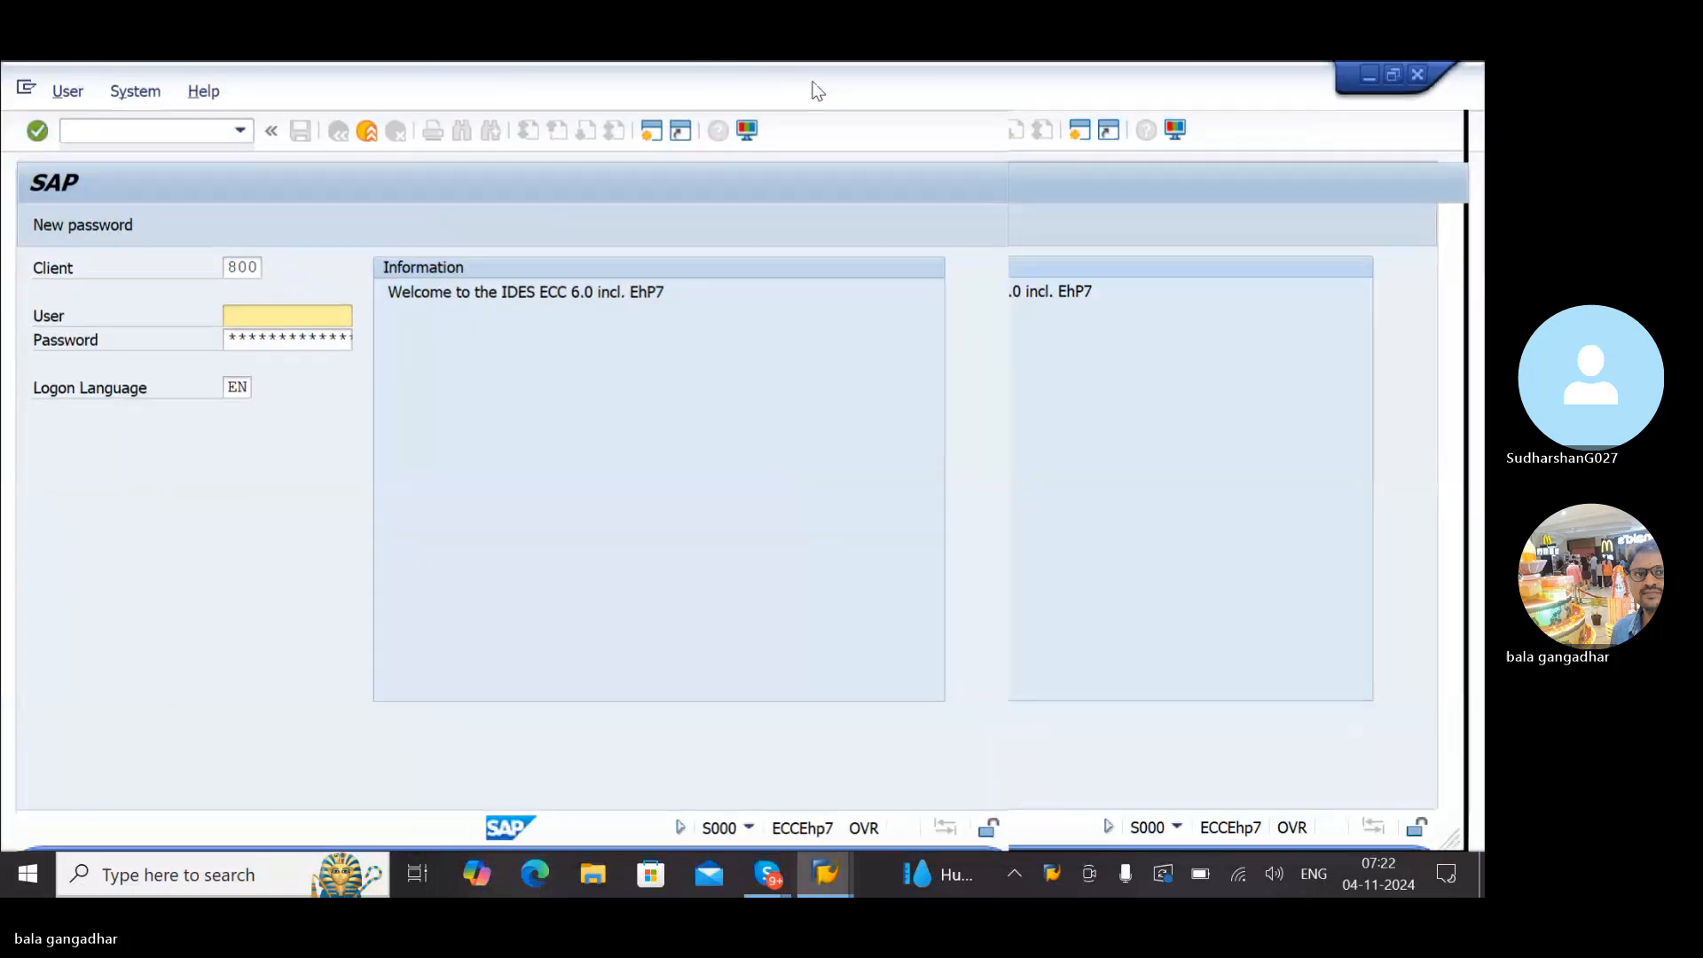
left_click(298, 324)
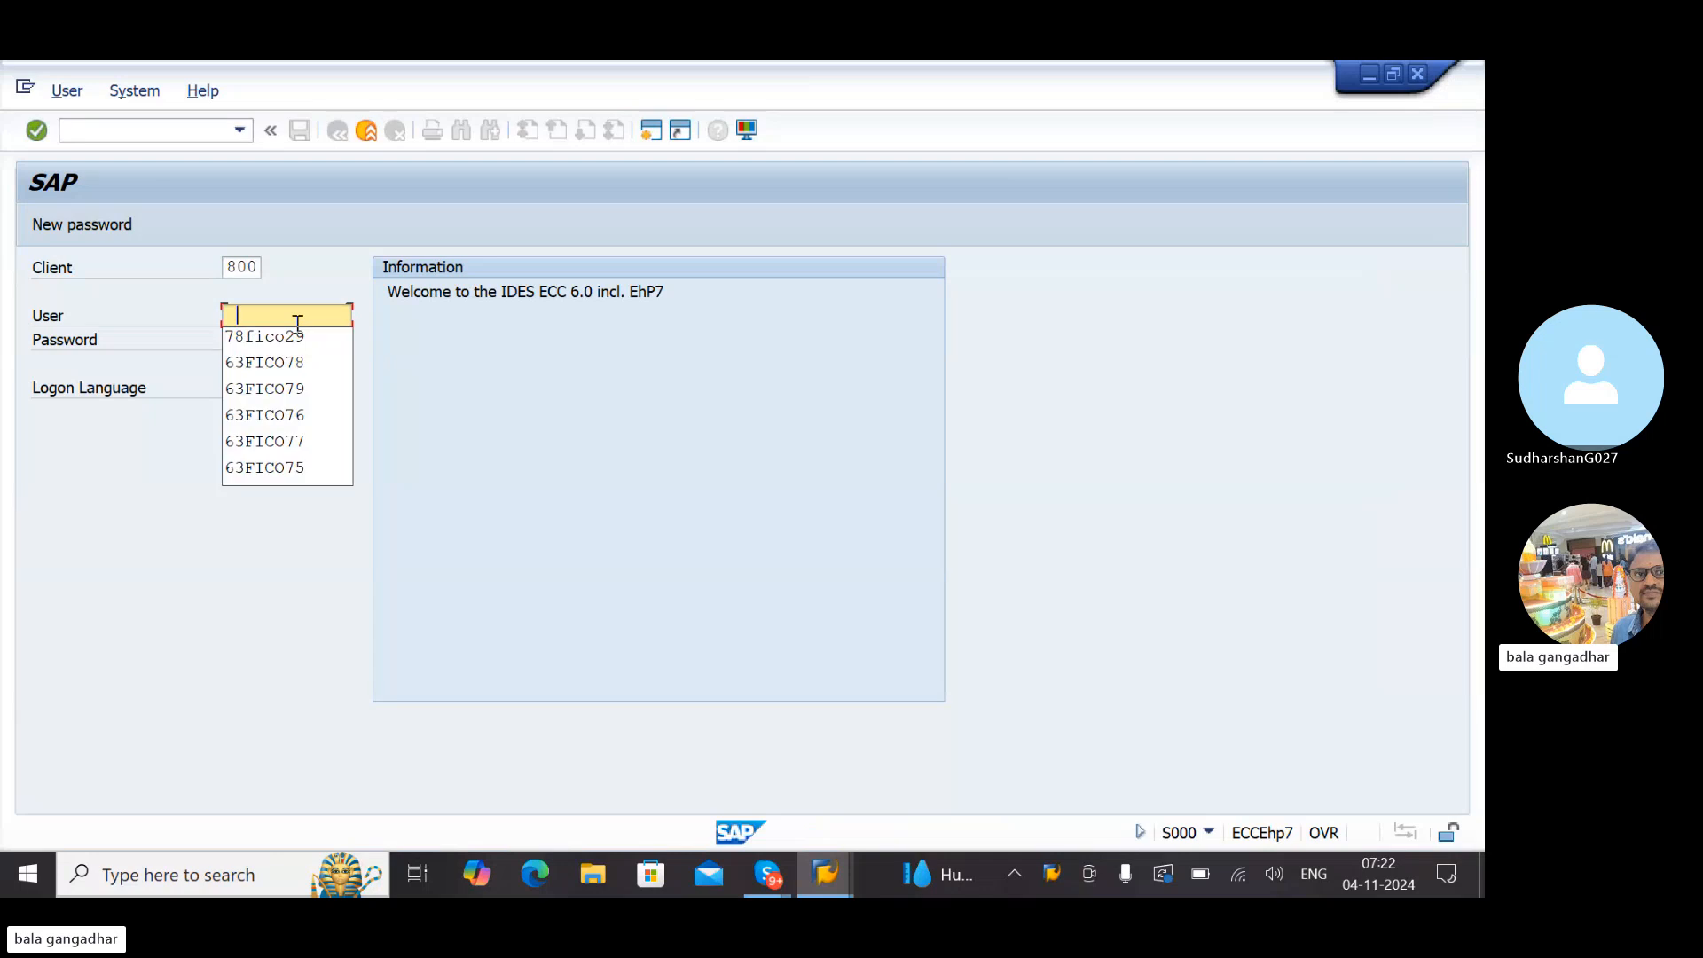
left_click(272, 338)
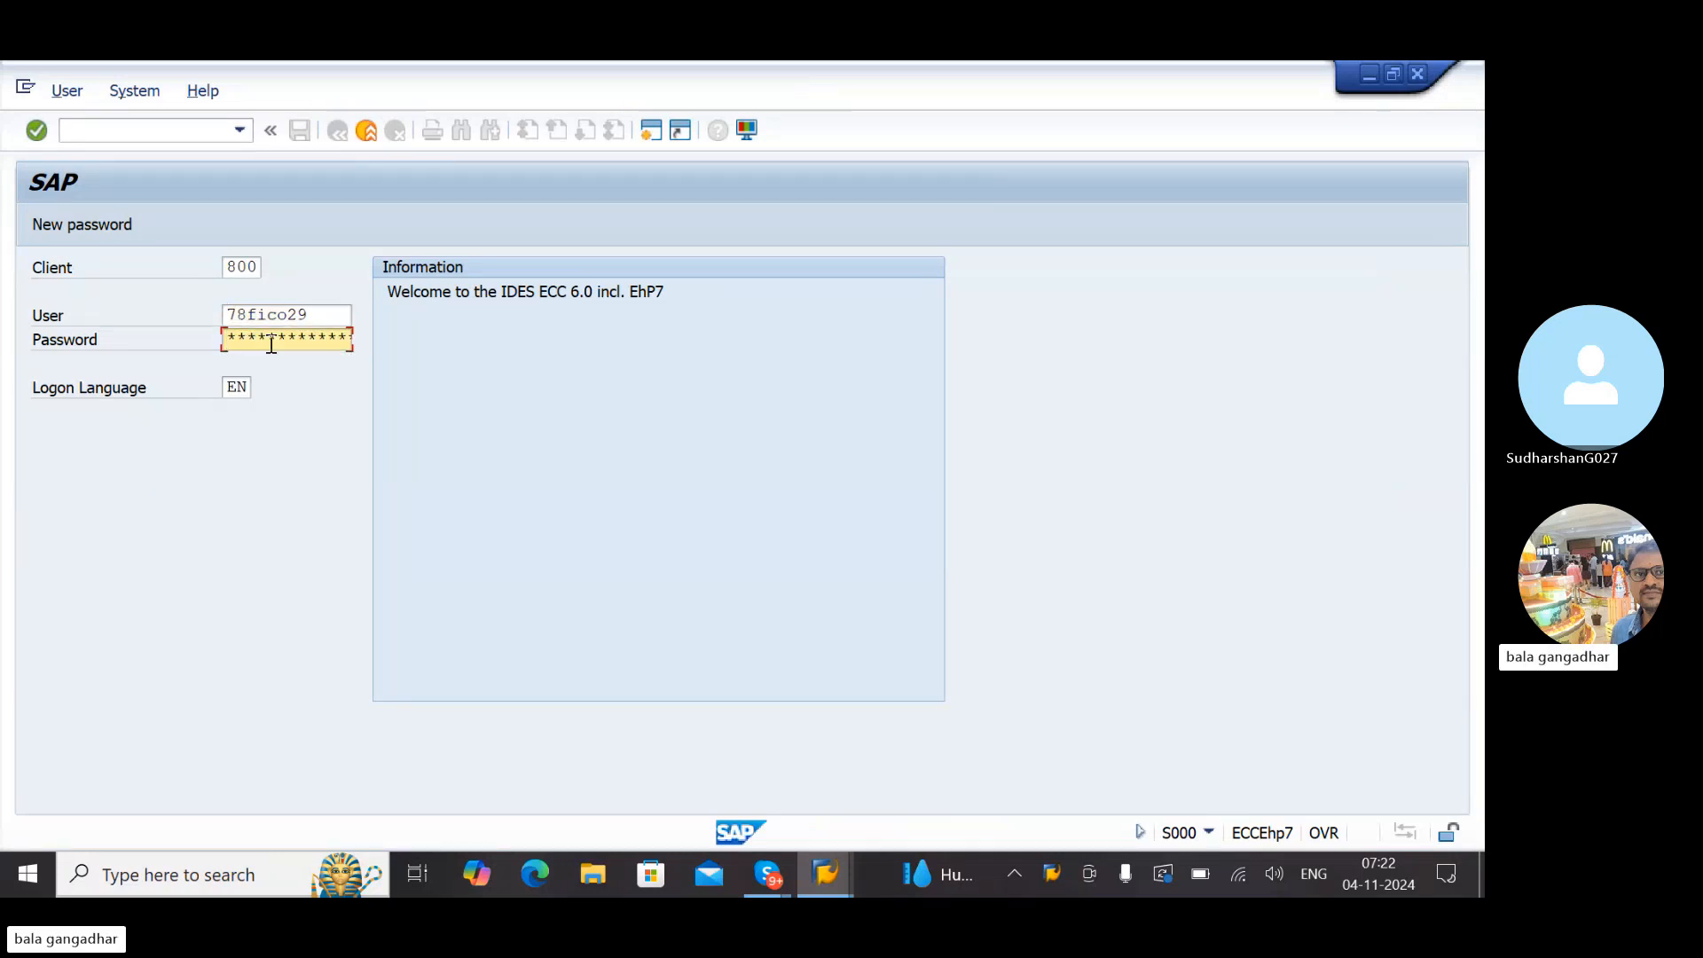
type("****")
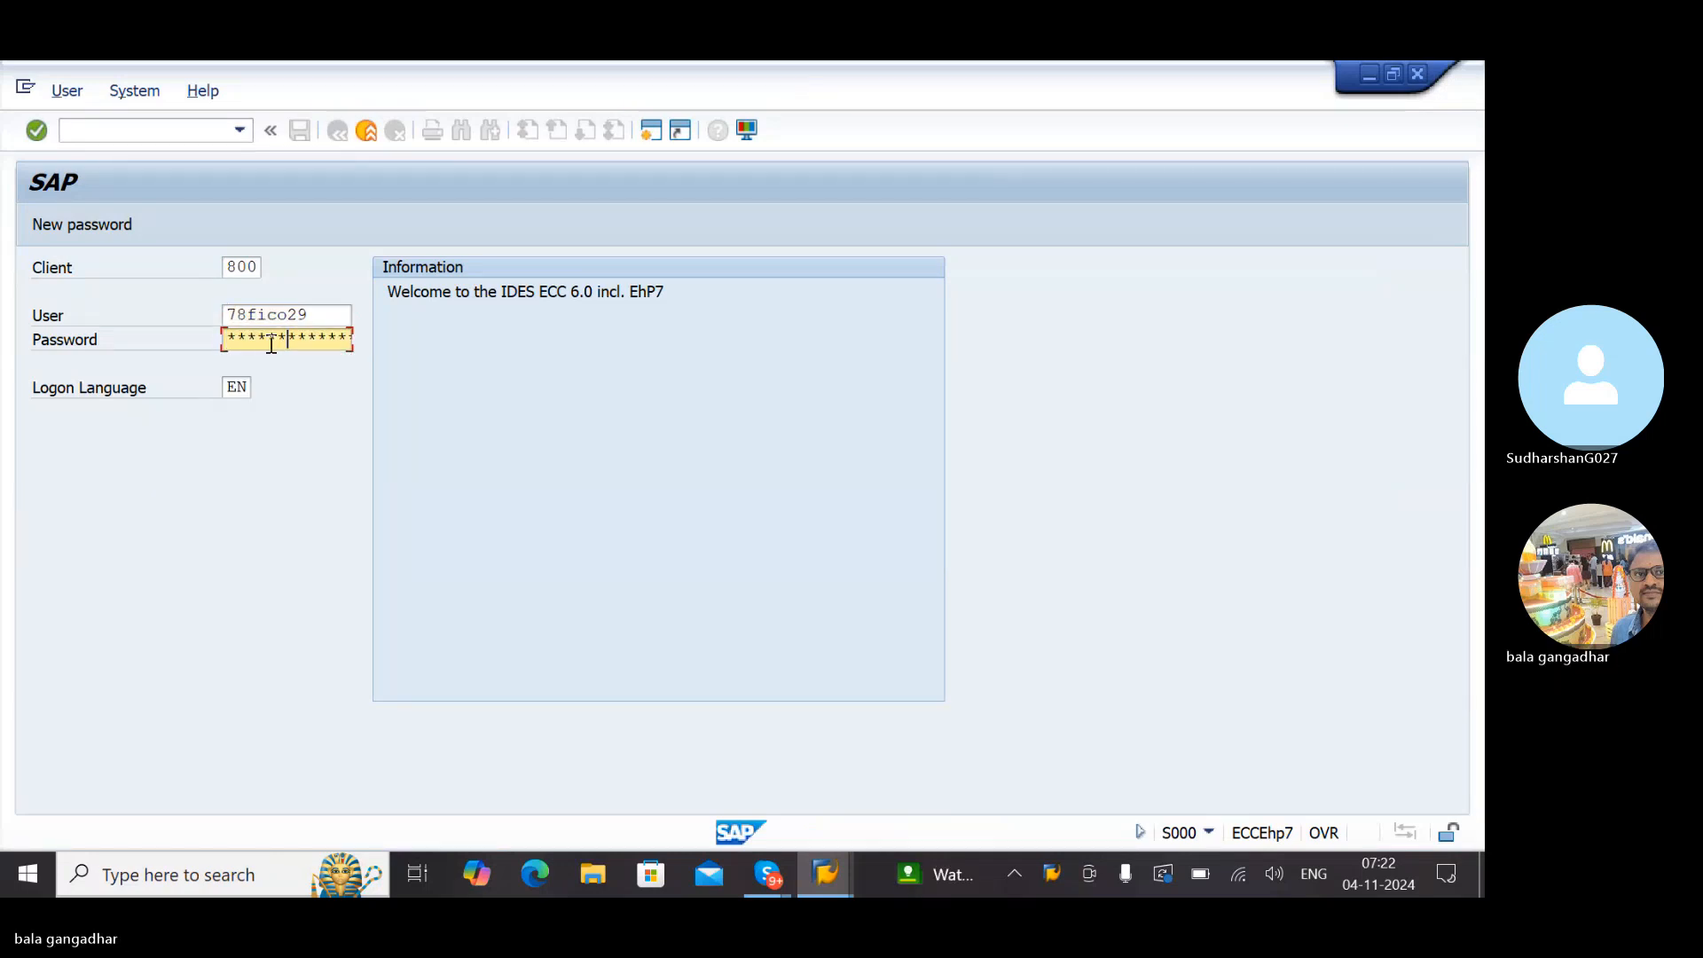
type("*")
key("Return")
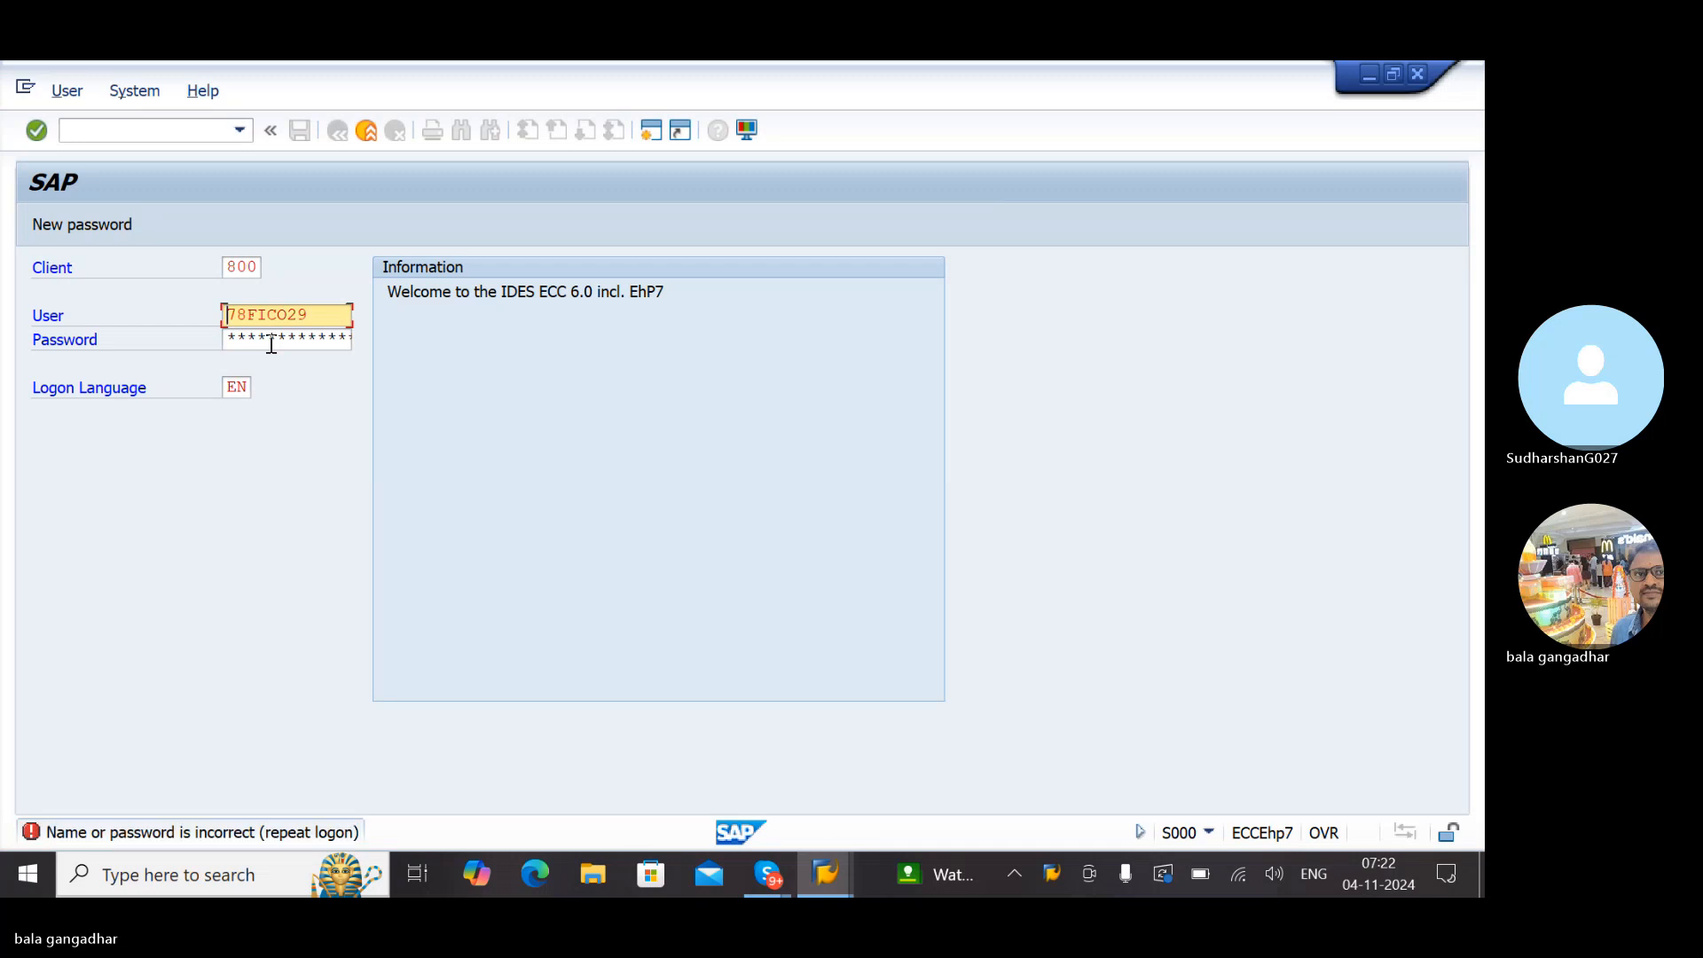
Retry the FICO 8AM logon with the account password and exit its logon screen
key("Tab")
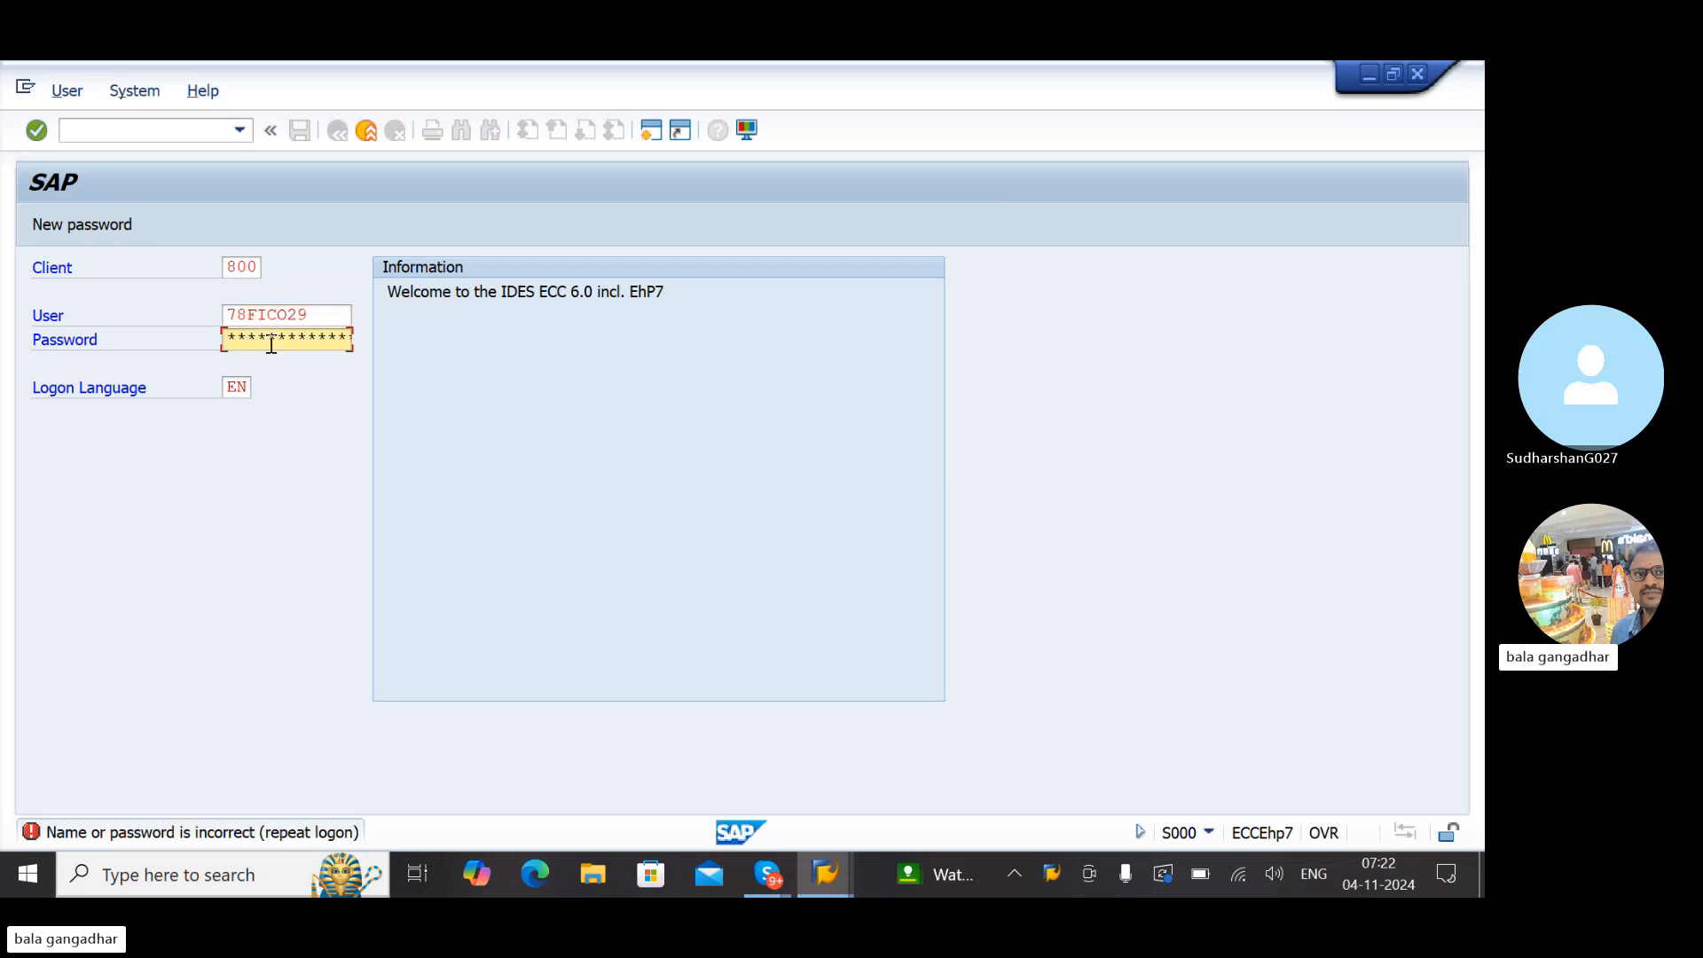
type("***")
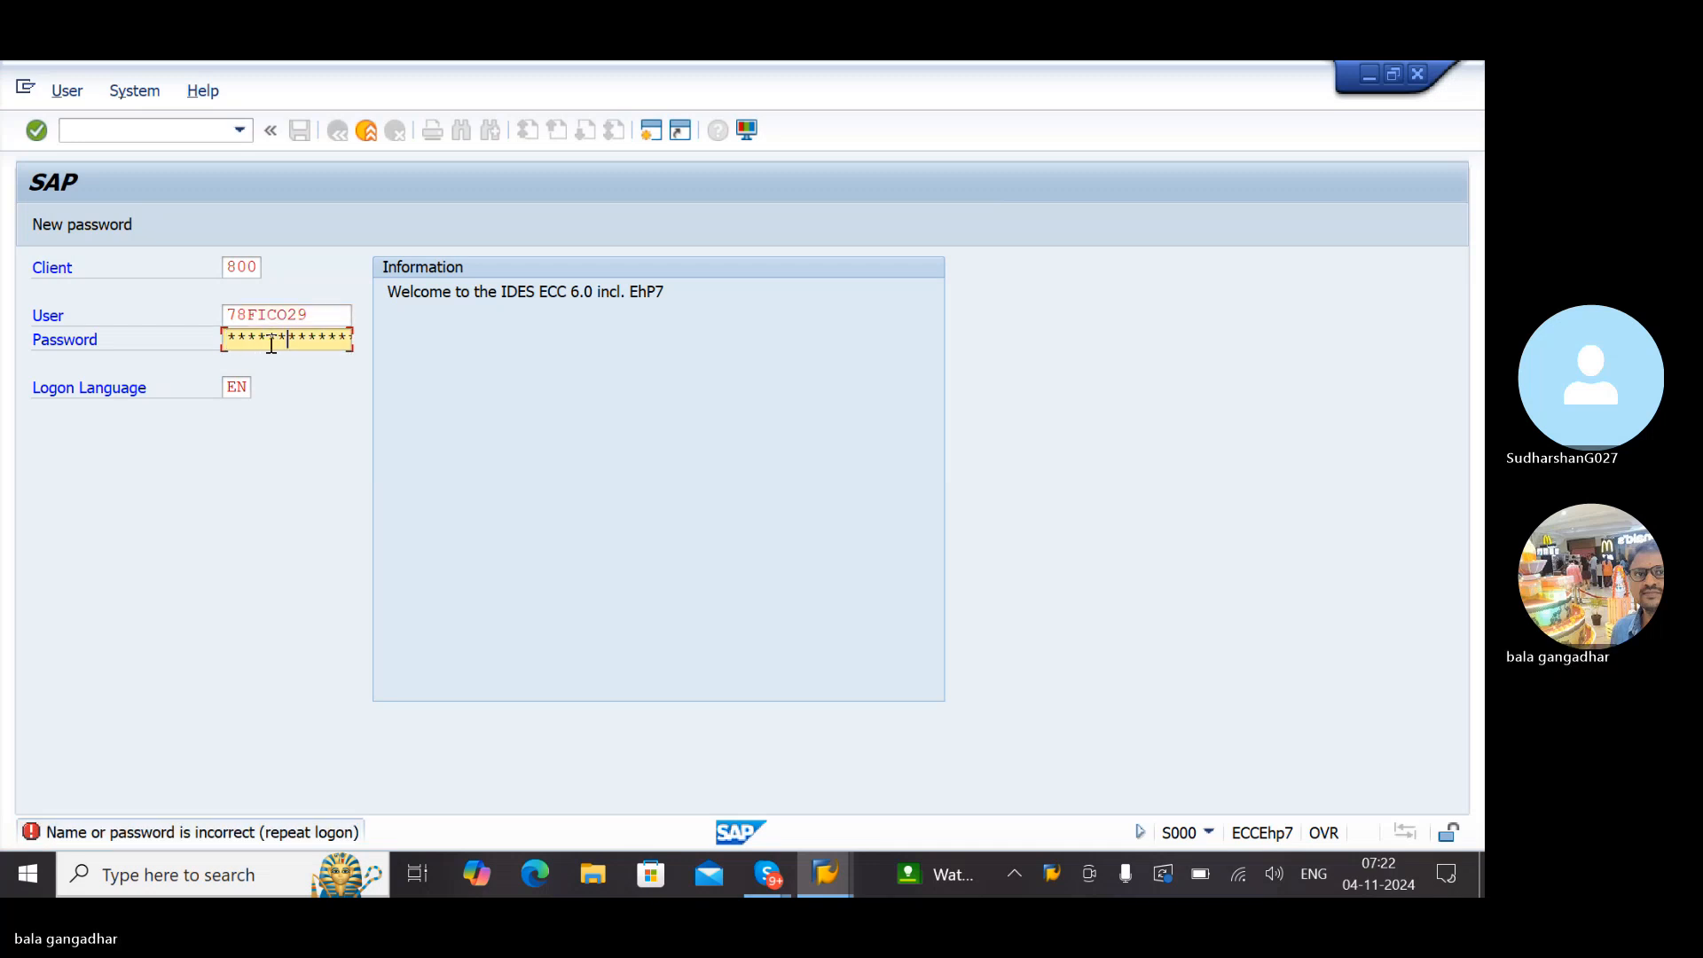
type("*")
key("Return")
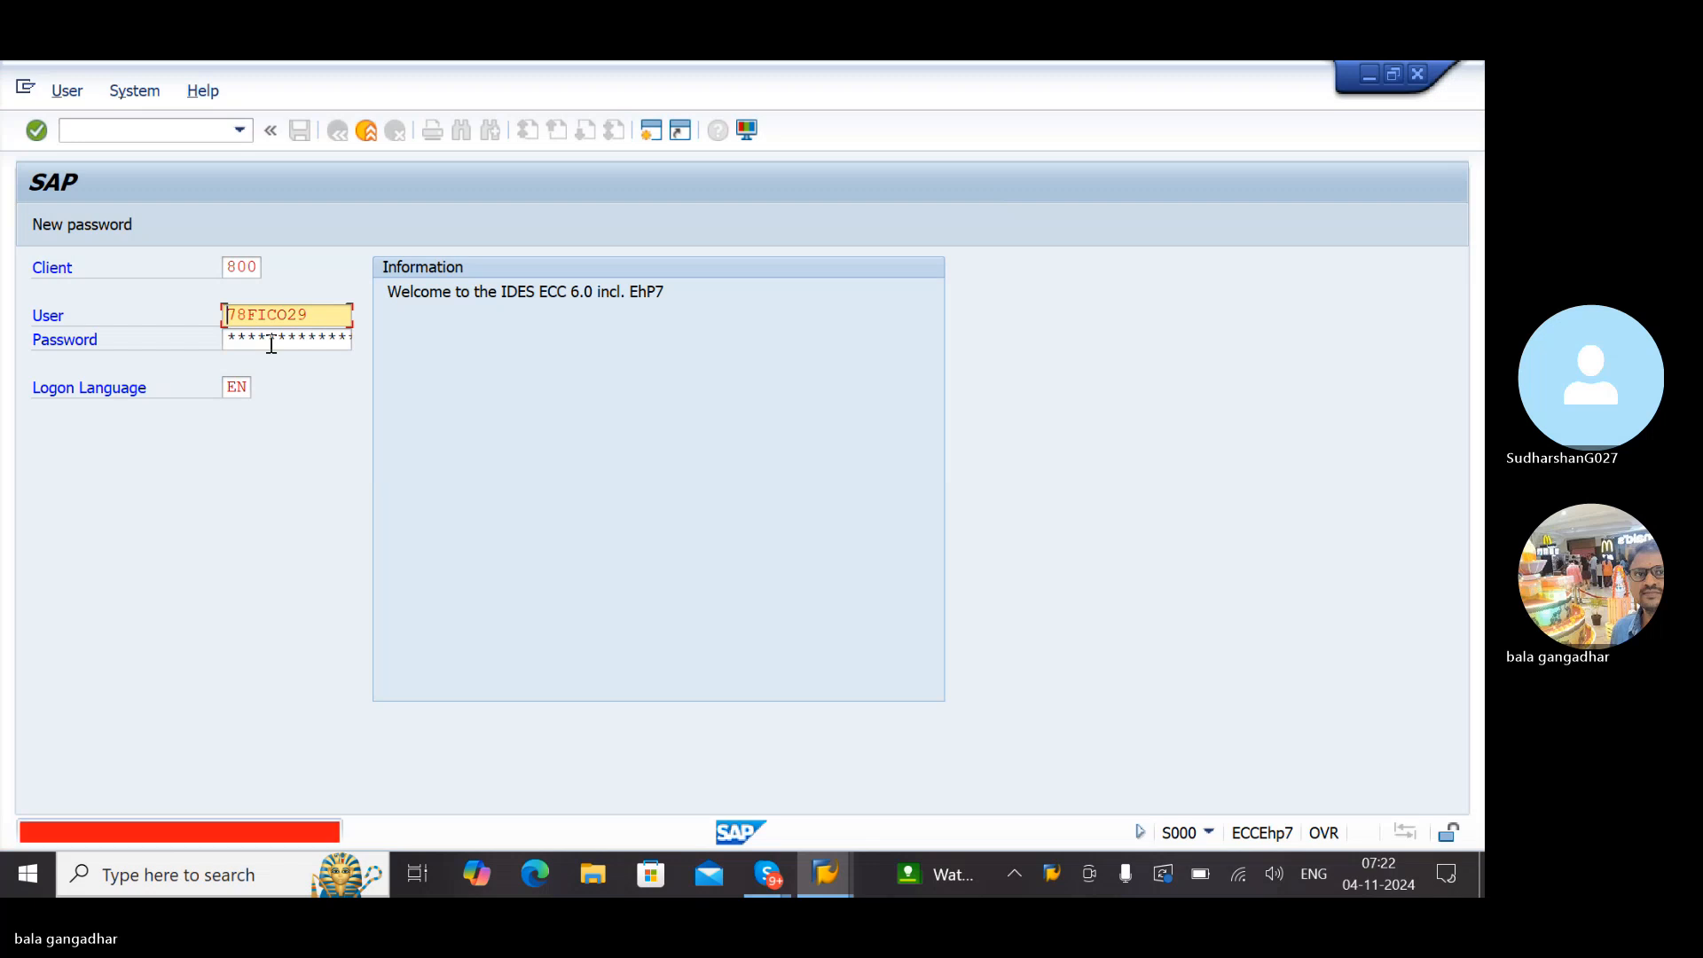
left_click(370, 135)
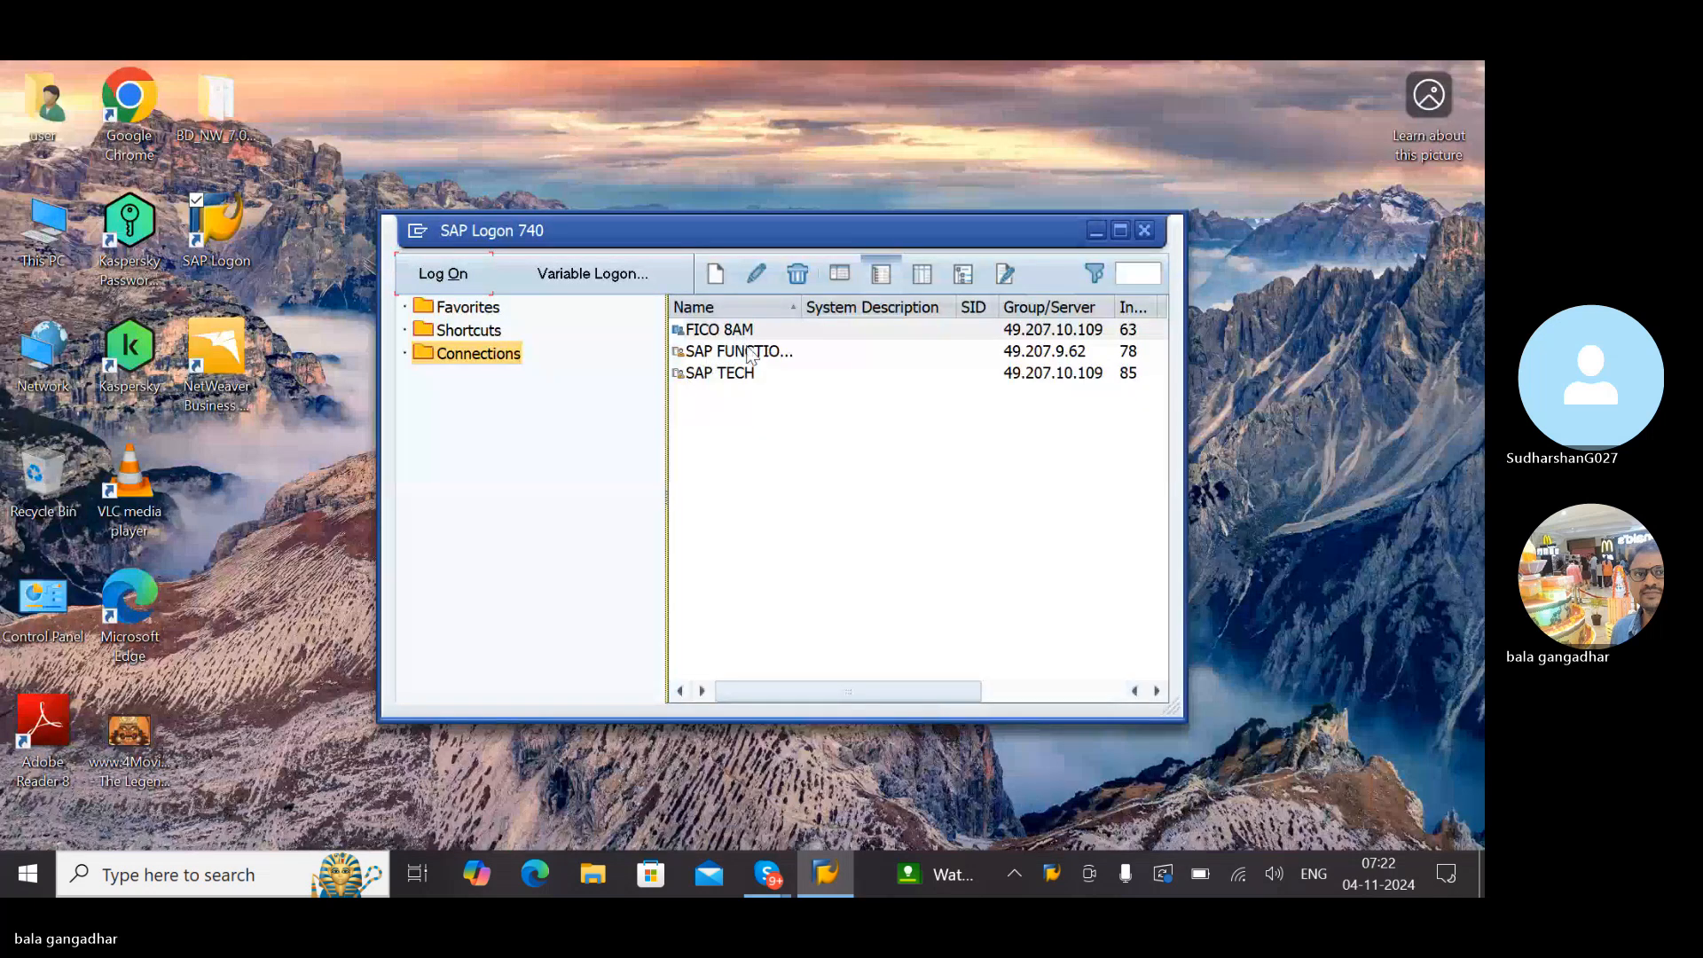
Log on to the SAP FUNCTIO... connection with the first suggested user ID and the account password
double_click(750, 353)
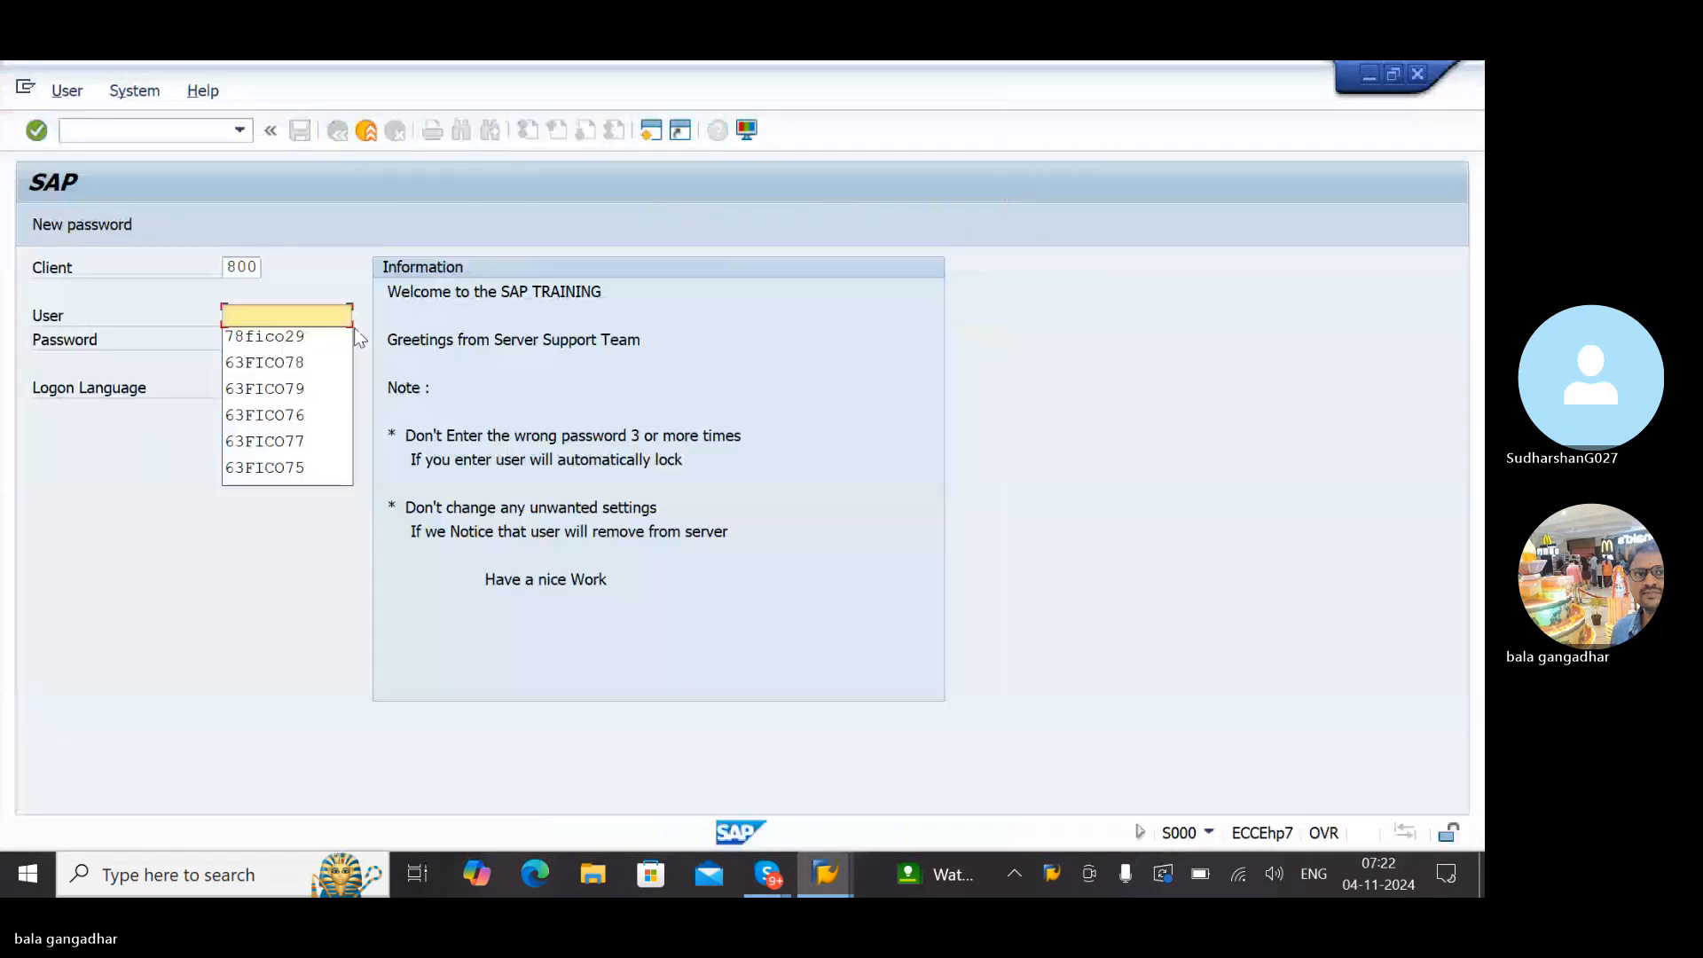
left_click(289, 337)
type("*")
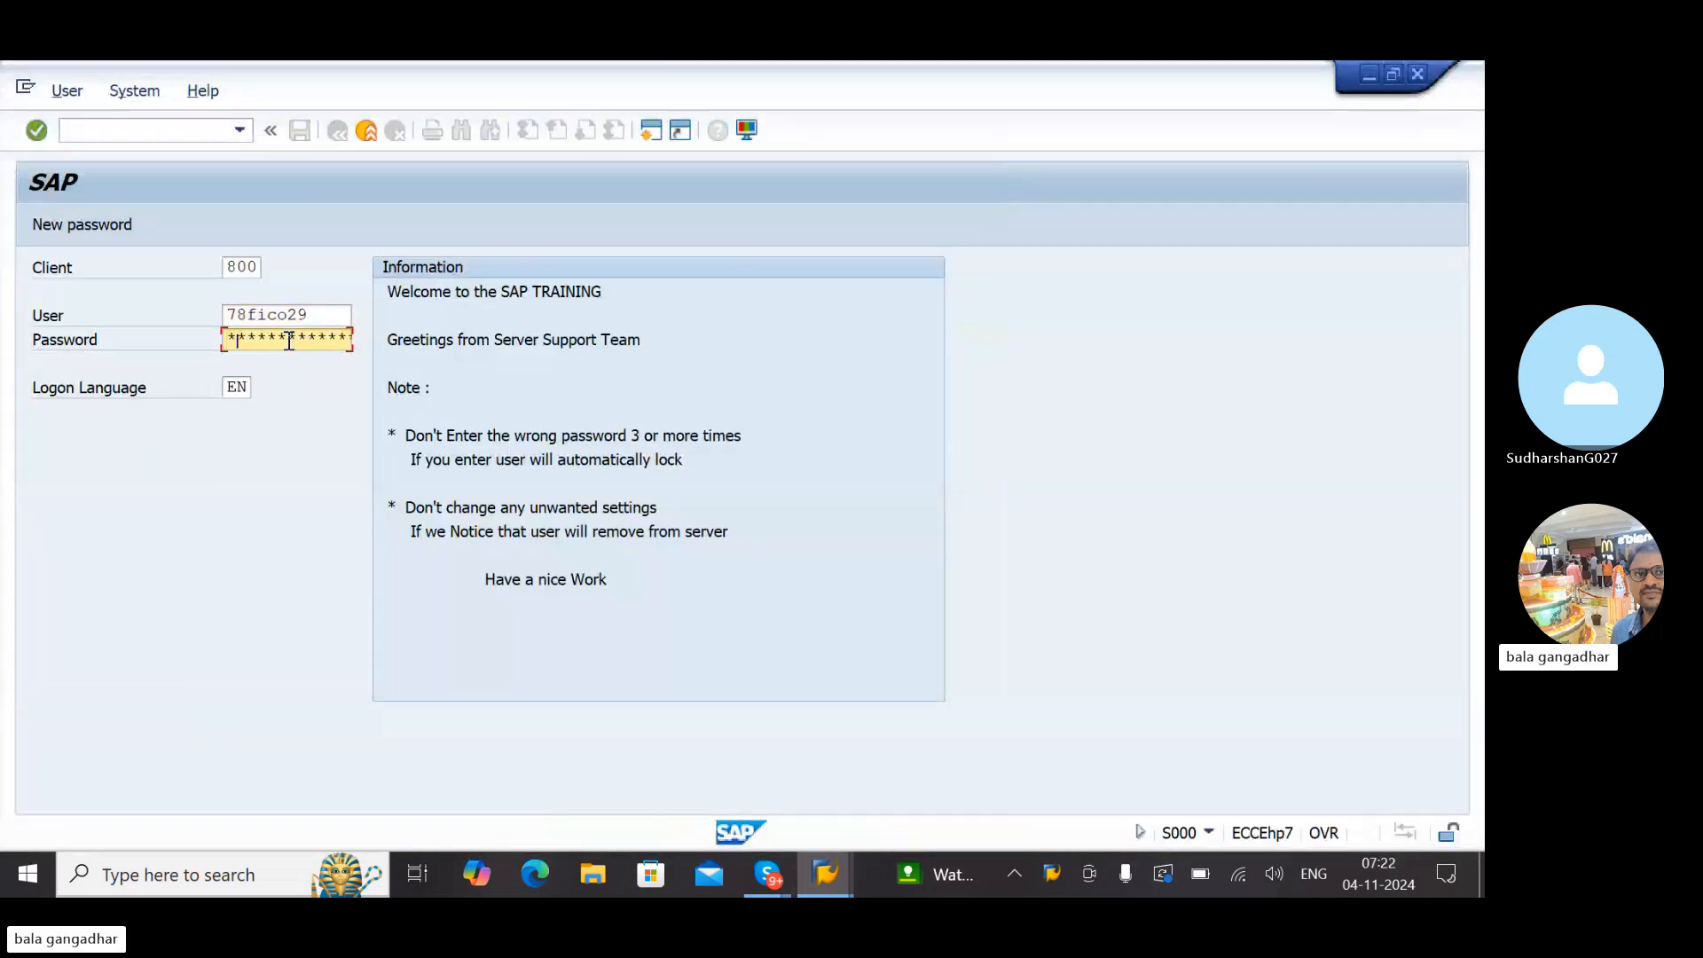
type("****")
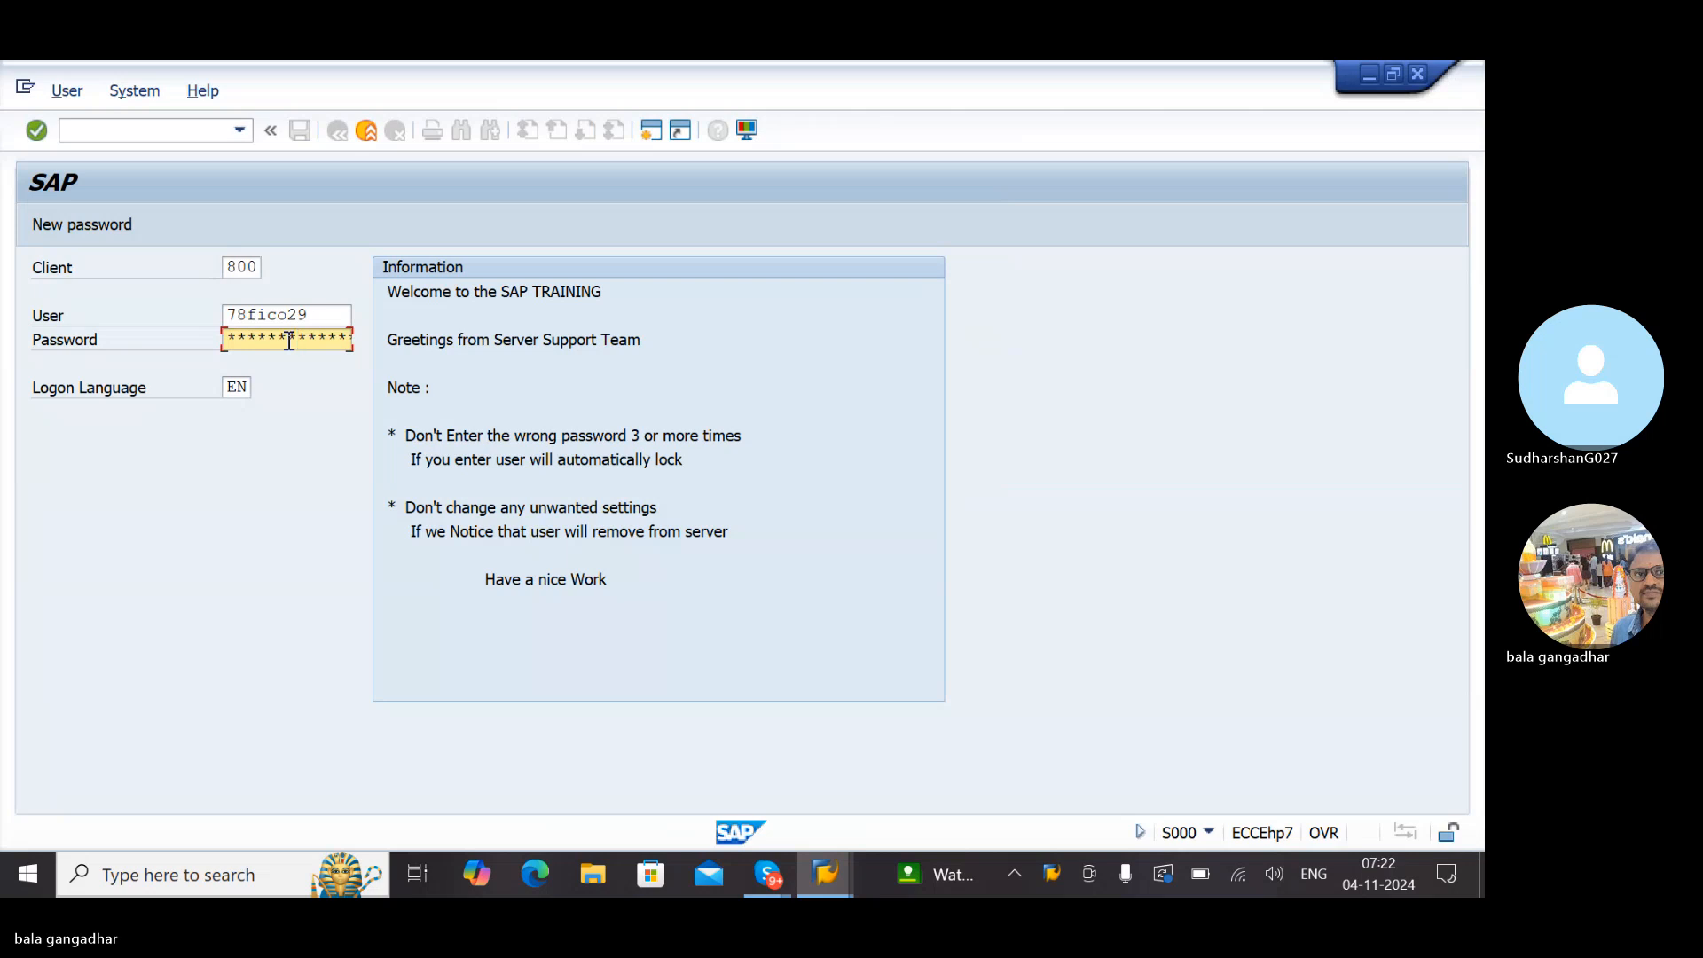
key("Return")
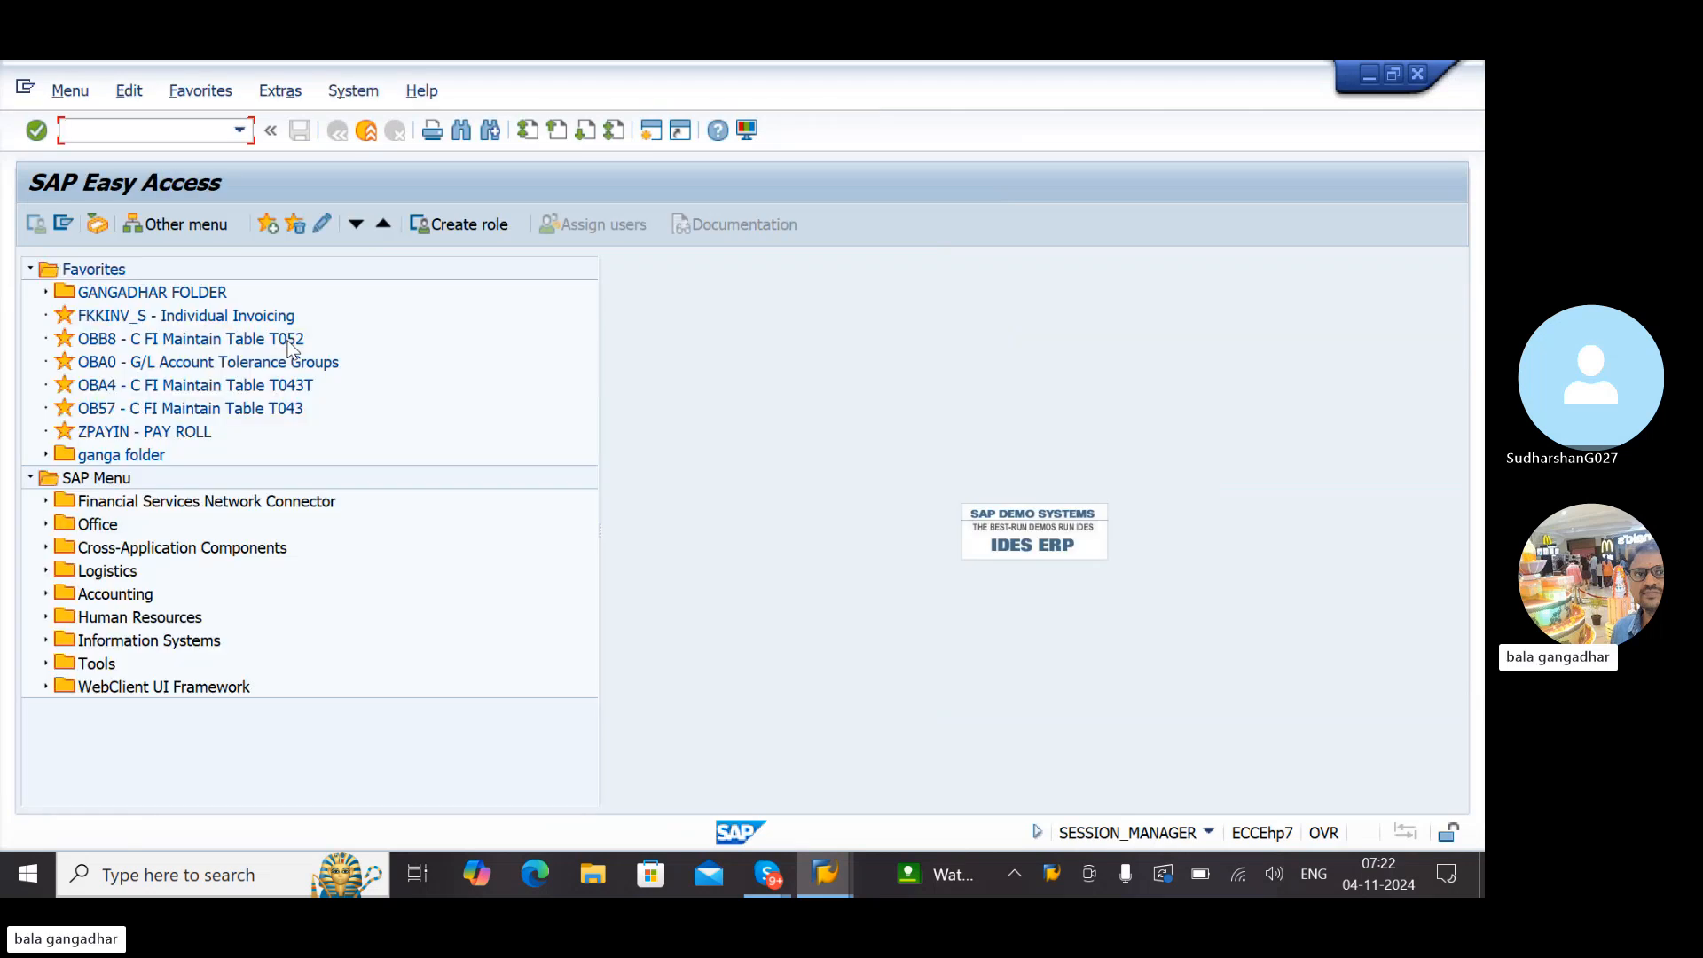
Run transaction XK01 to start creating a vendor
type("zk0`")
key("BackSpace")
key("BackSpace")
key("BackSpace")
key("BackSpace")
type("xk01")
key("Return")
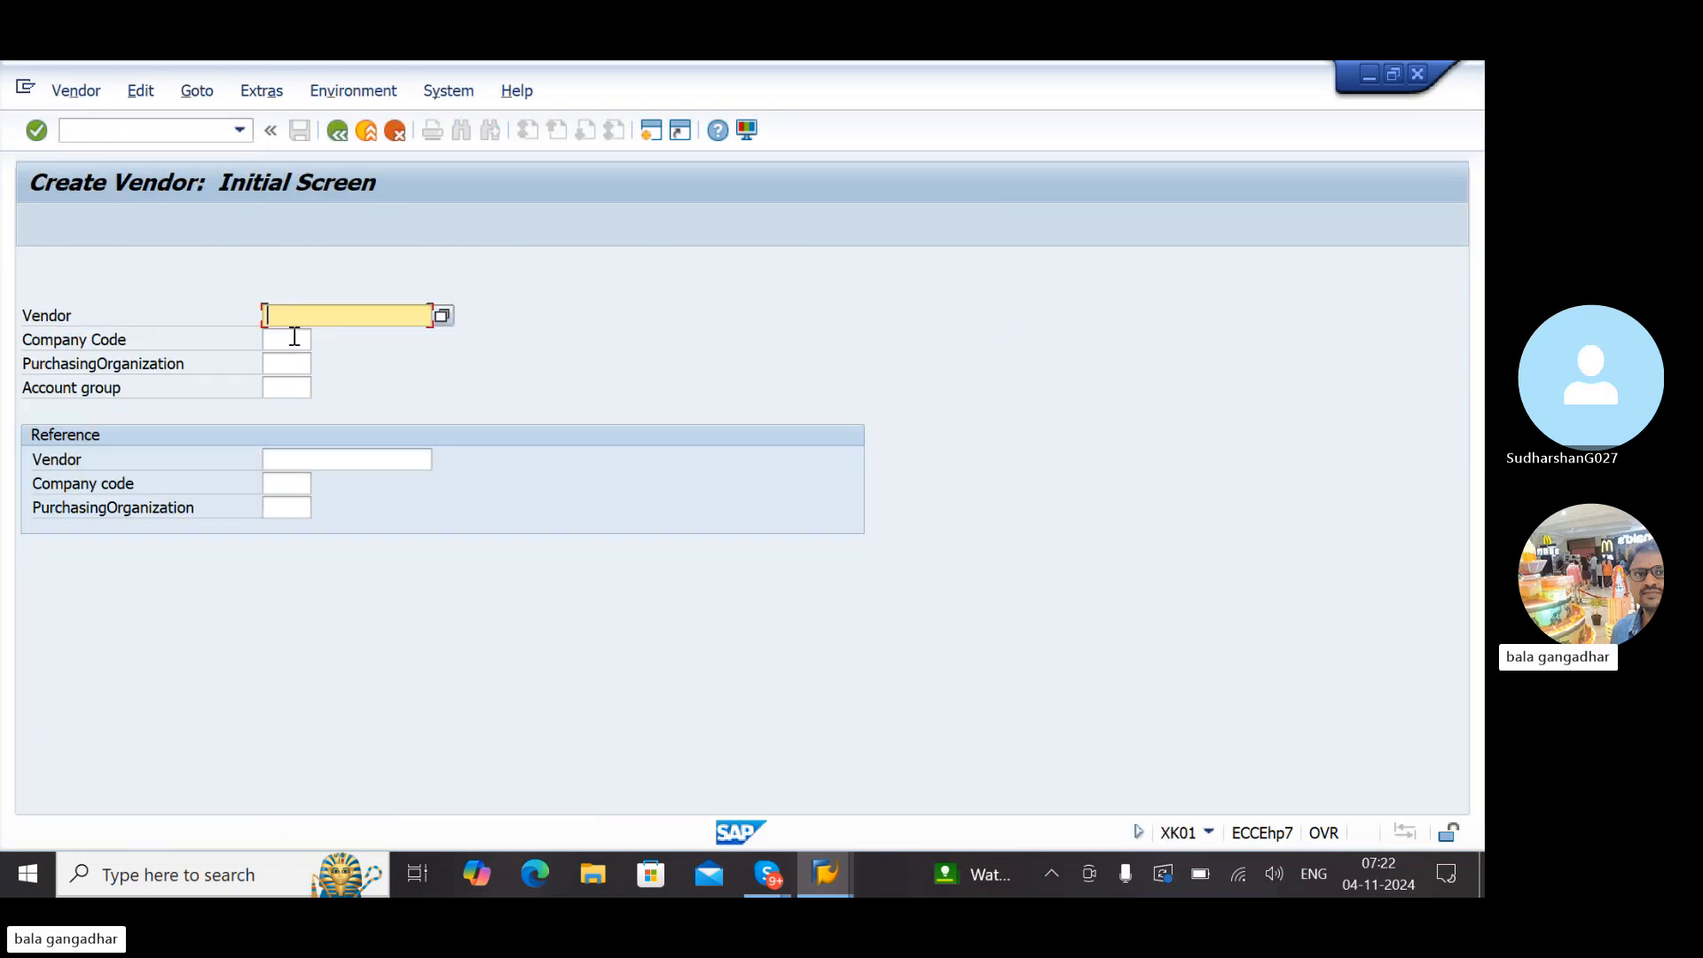
Set the new vendor's company code to LG05, LG INDIA PVT LIMITED, from the list of possible values
left_click(294, 338)
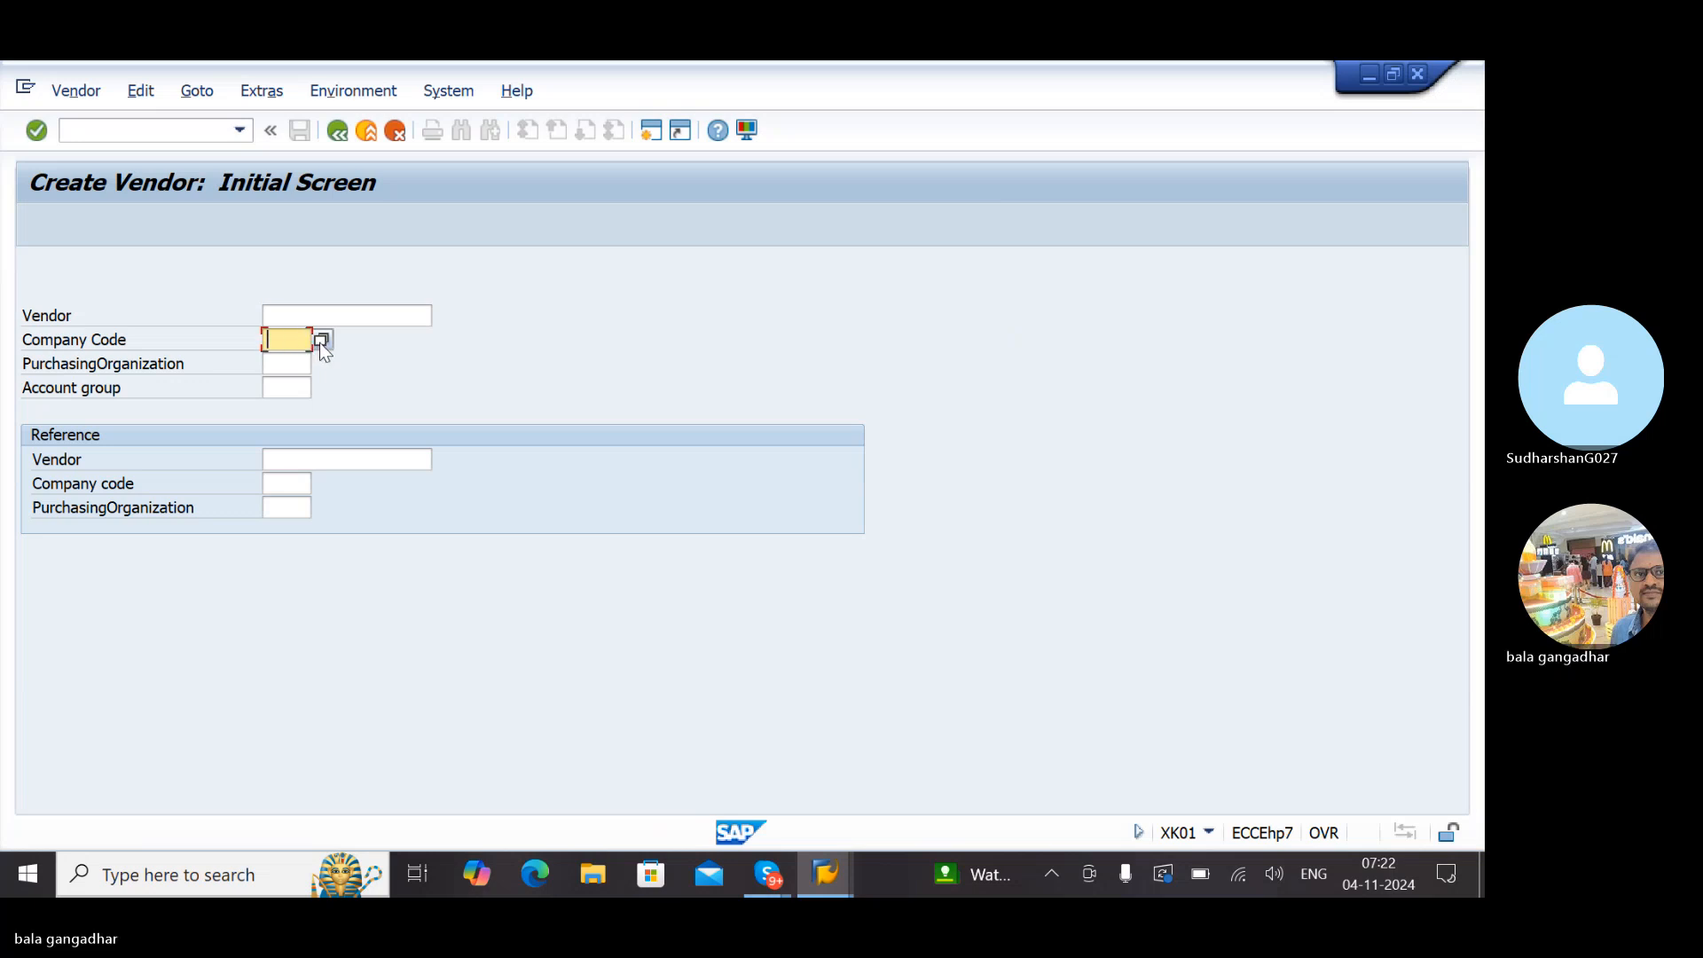
left_click(321, 342)
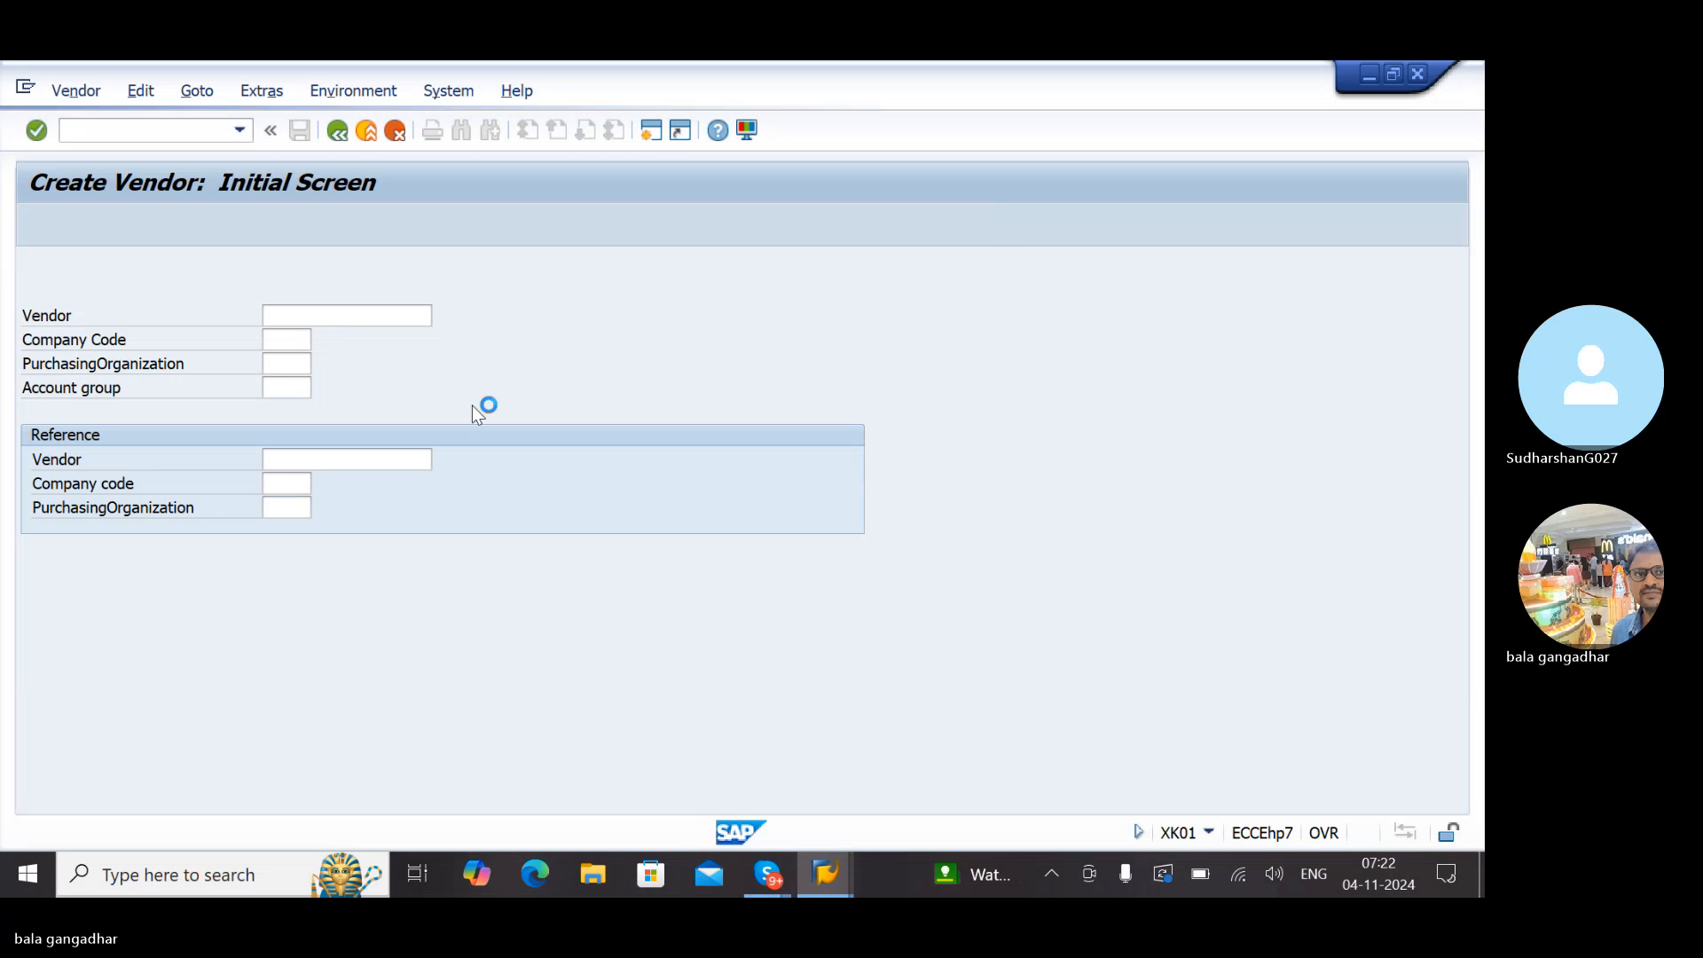
left_click(392, 513)
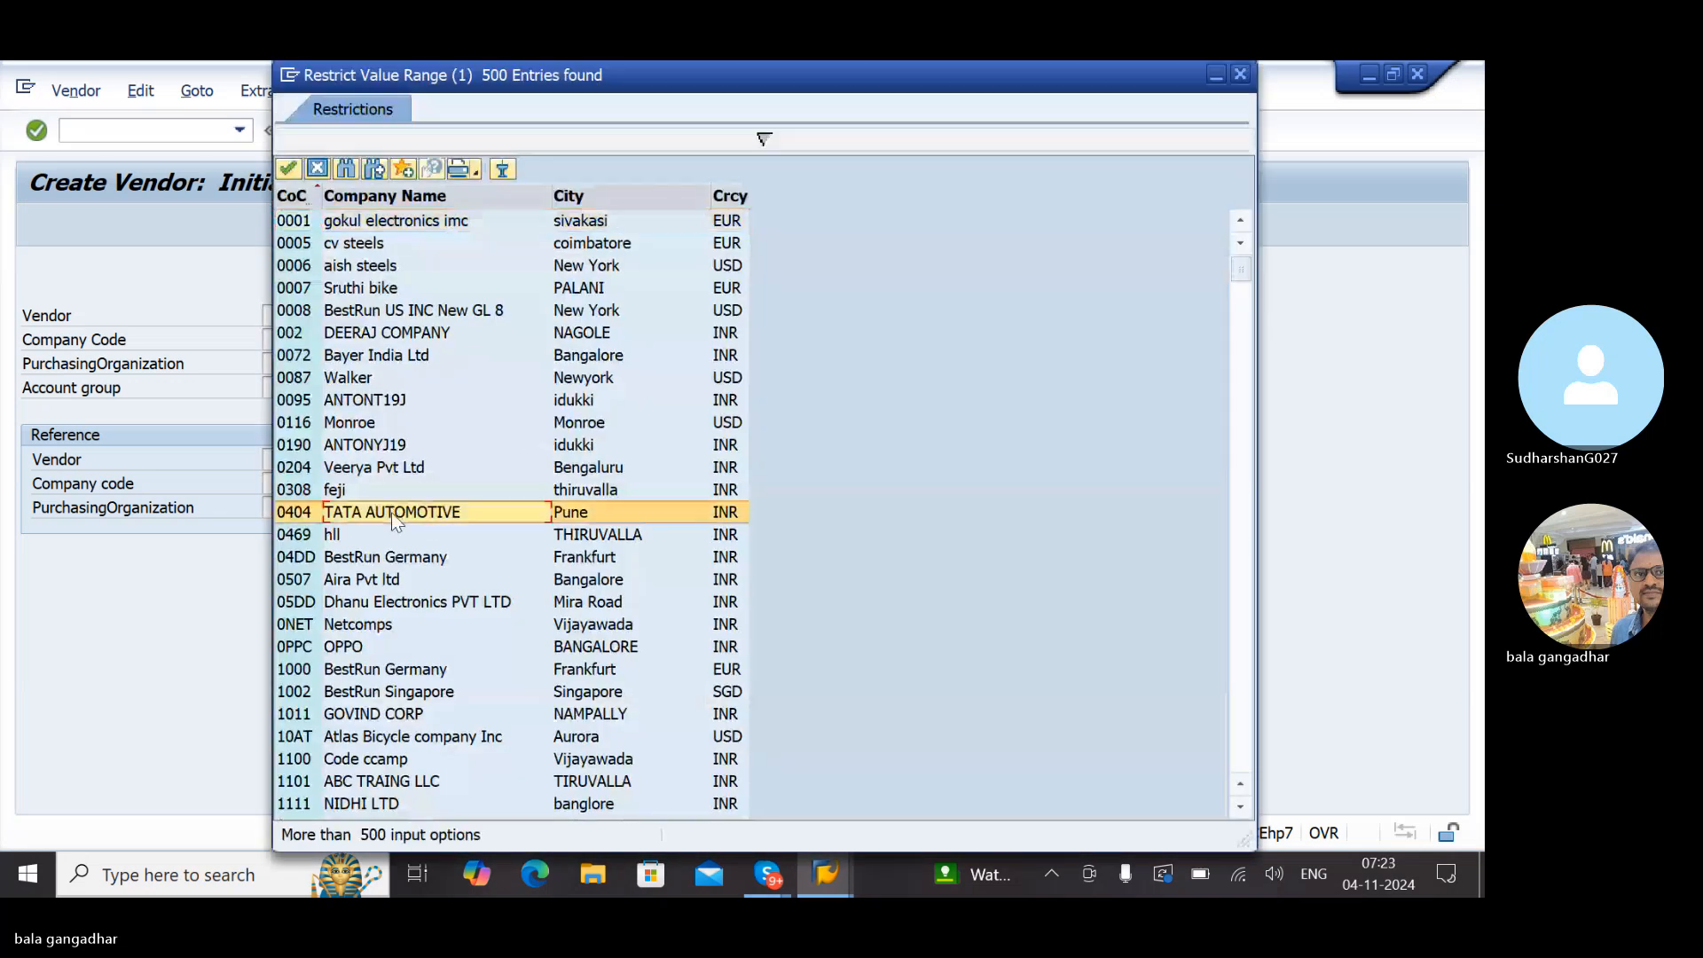
scroll(391, 513, "down", 20)
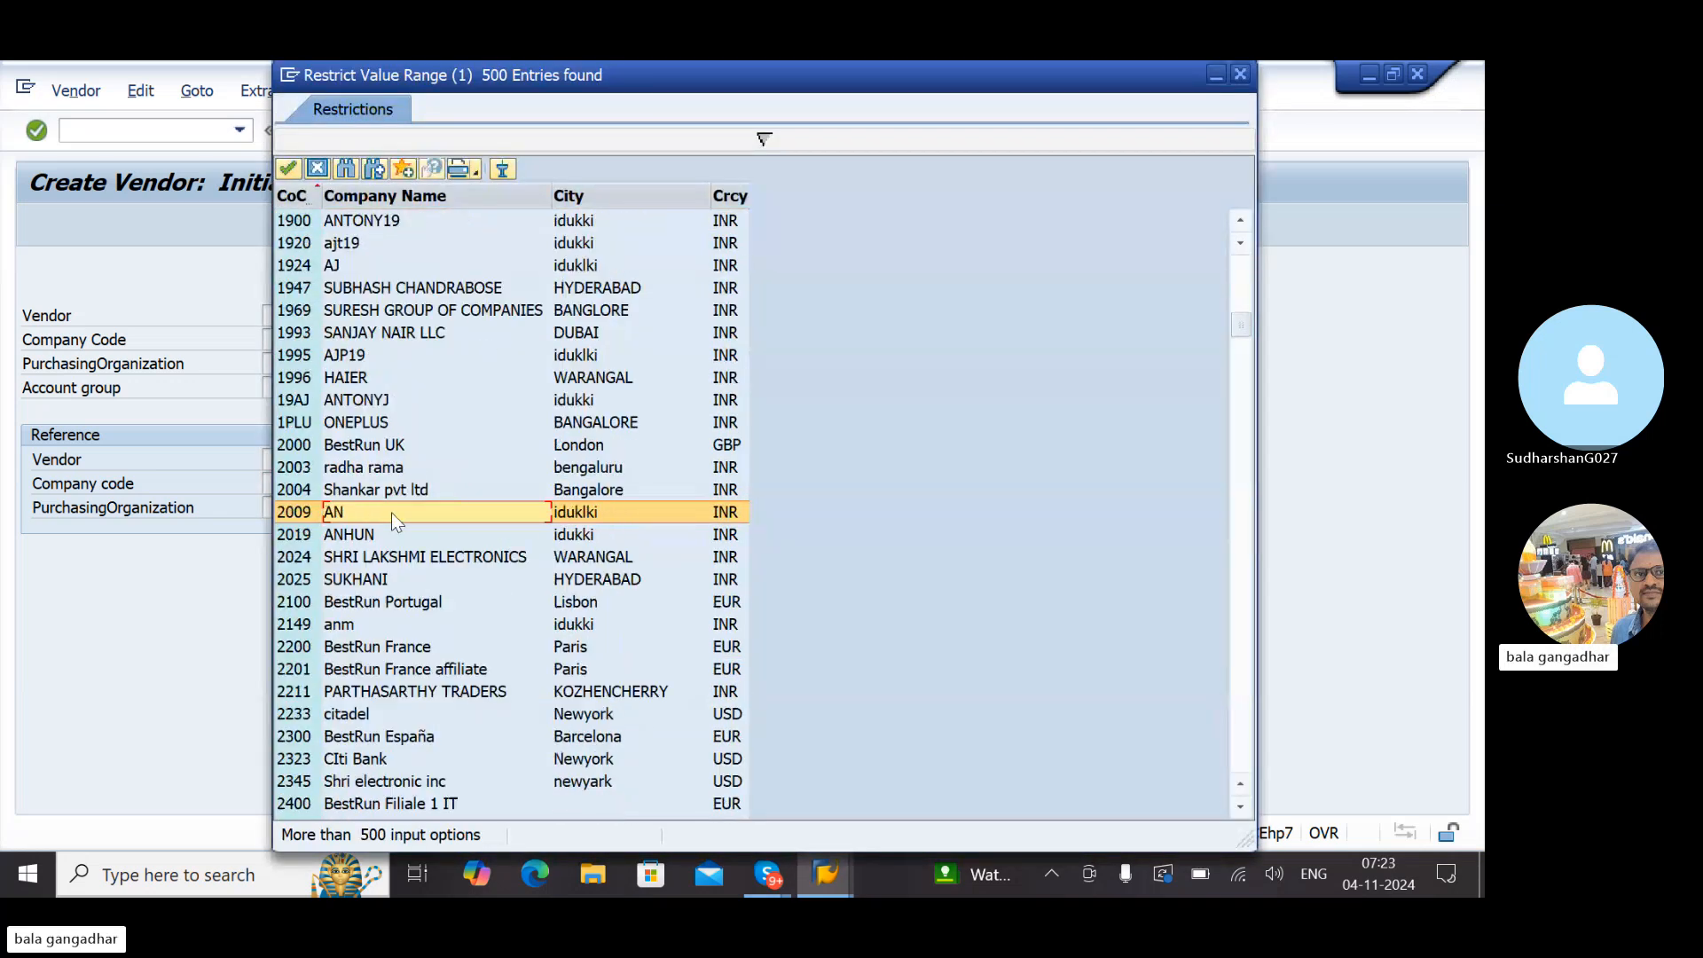
scroll(393, 517, "down", 20)
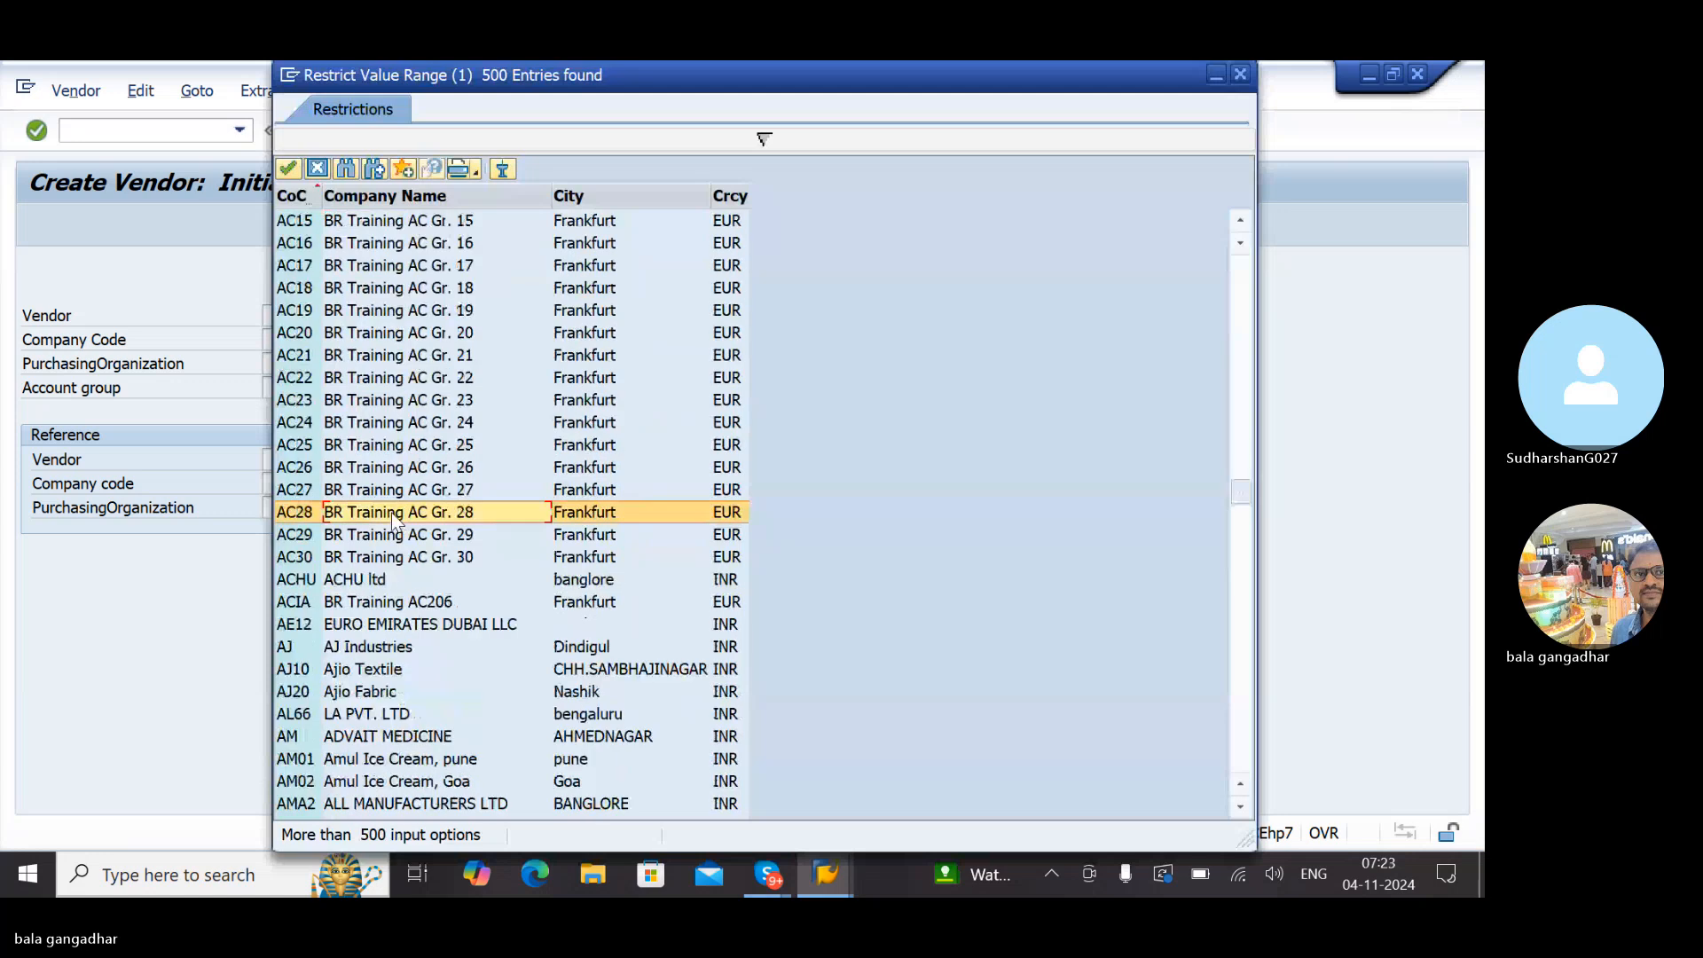
scroll(393, 517, "down", 8)
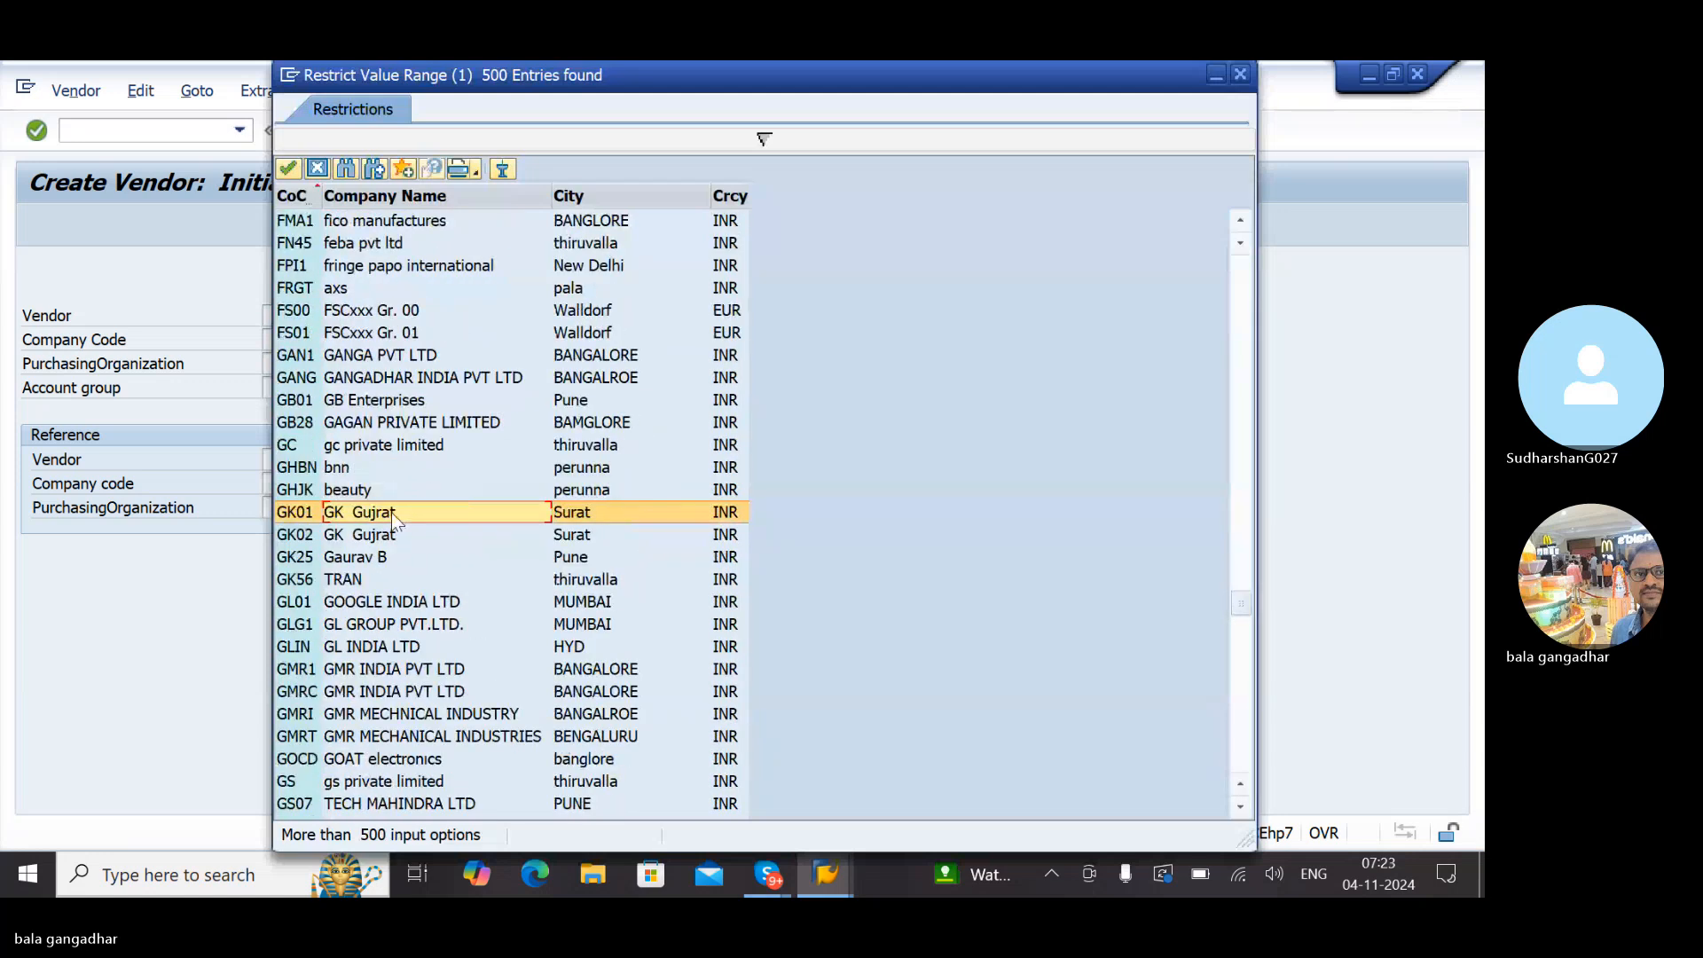
scroll(393, 517, "down", 9)
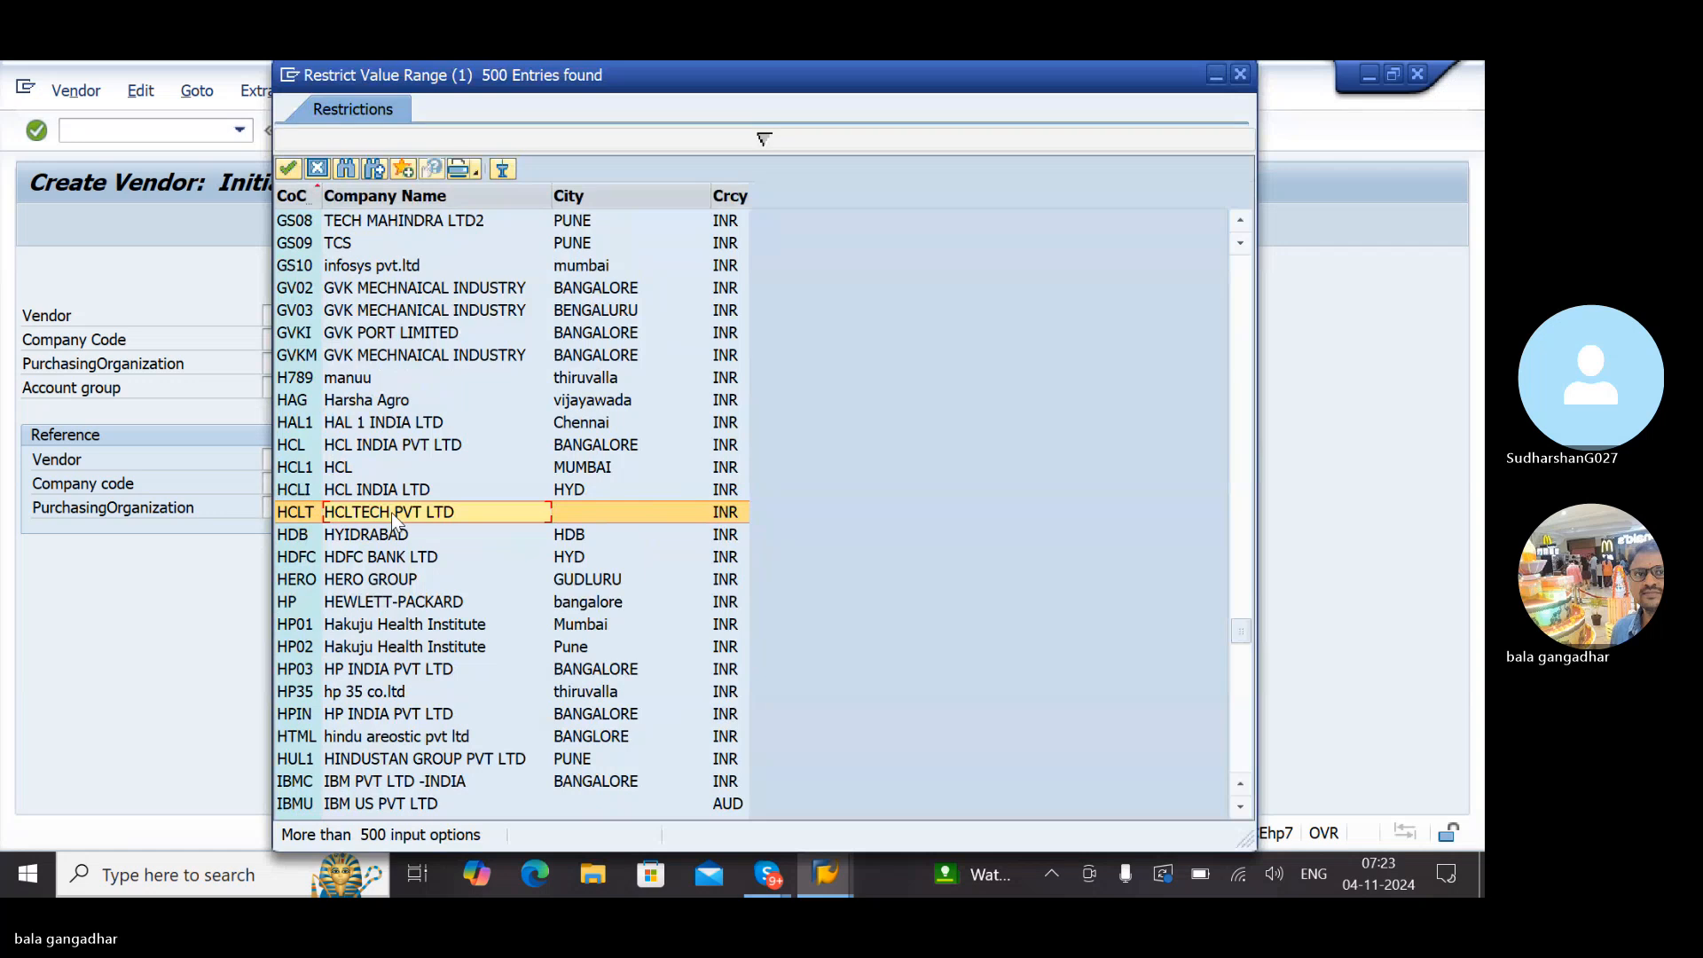
scroll(392, 513, "down", 9)
scroll(392, 512, "down", 9)
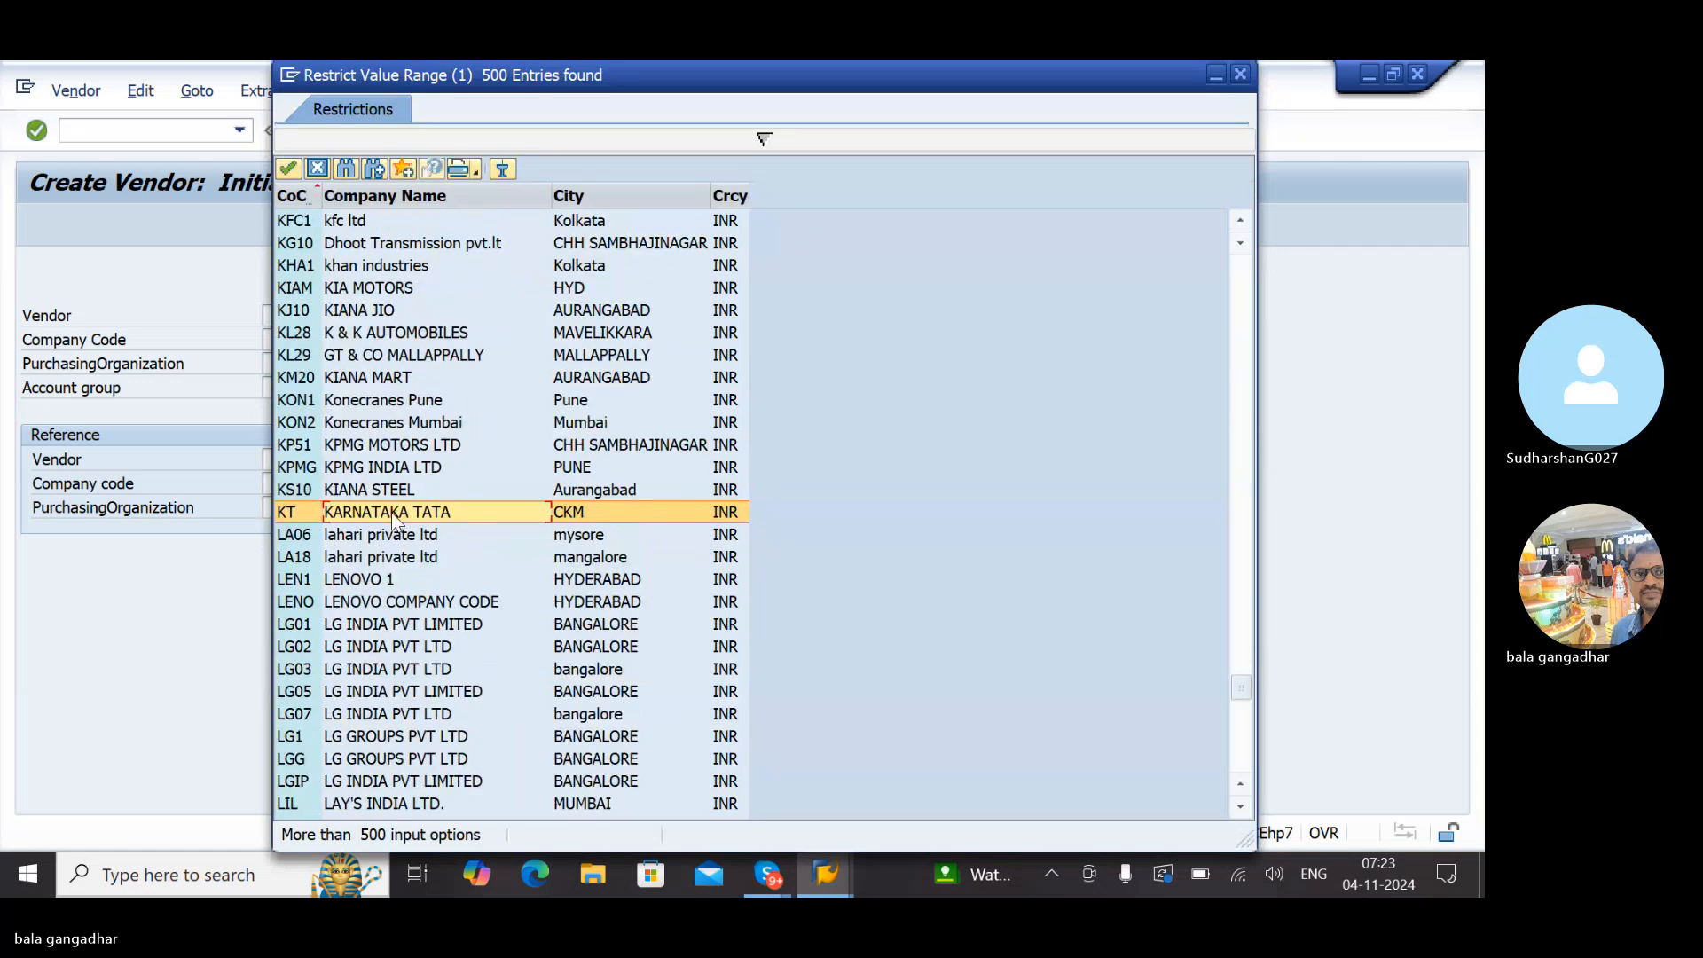
left_click(373, 699)
double_click(374, 699)
key("Tab")
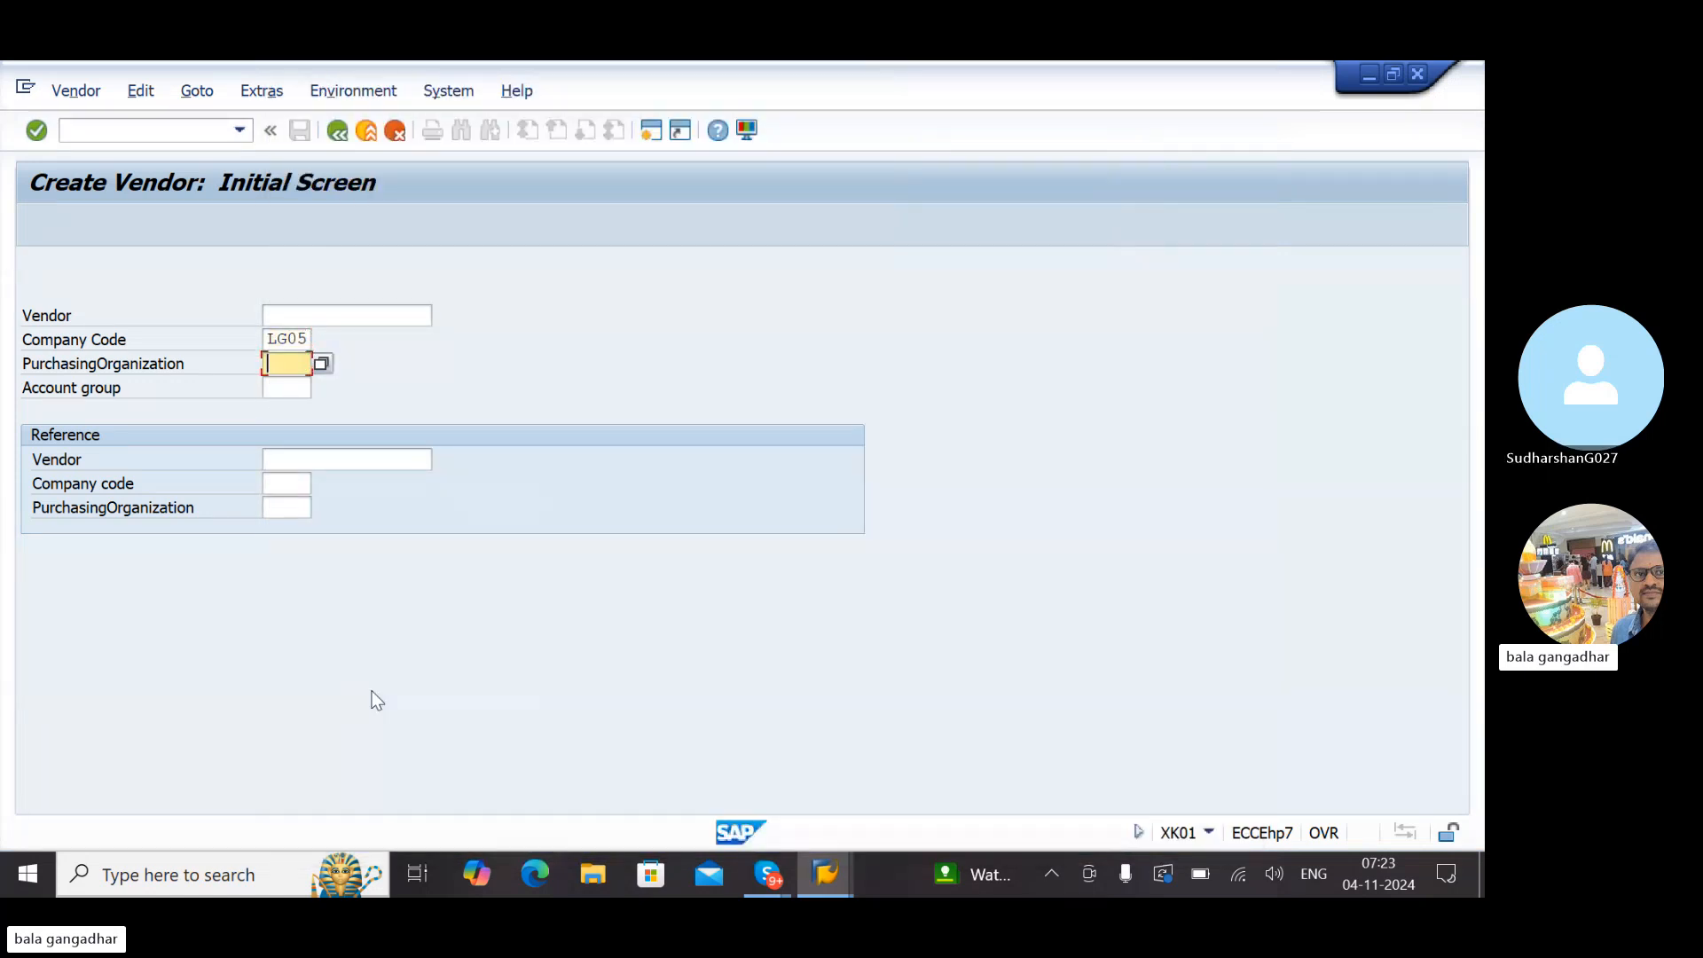
Set the new vendor's purchasing organization to LGST, LG STANDARD POR, from the list of possible values
type("lg*")
key("F4")
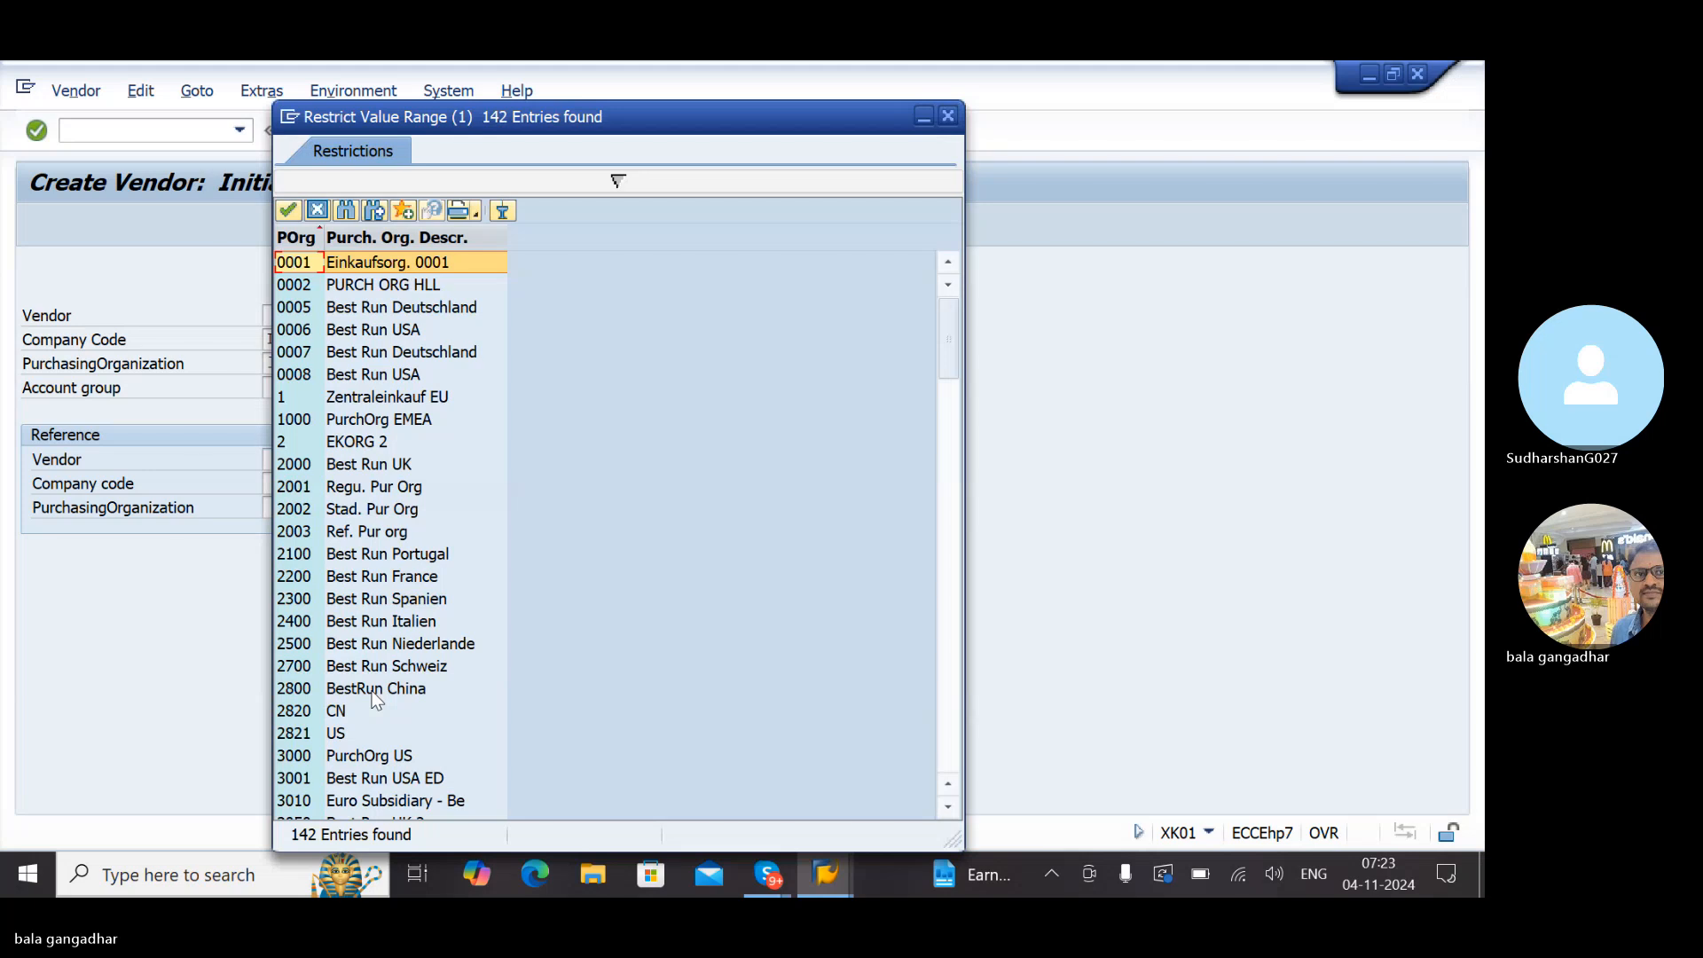
key("Page_Down")
key("Page_Down")
key("Page_Down")
key("Page_Down")
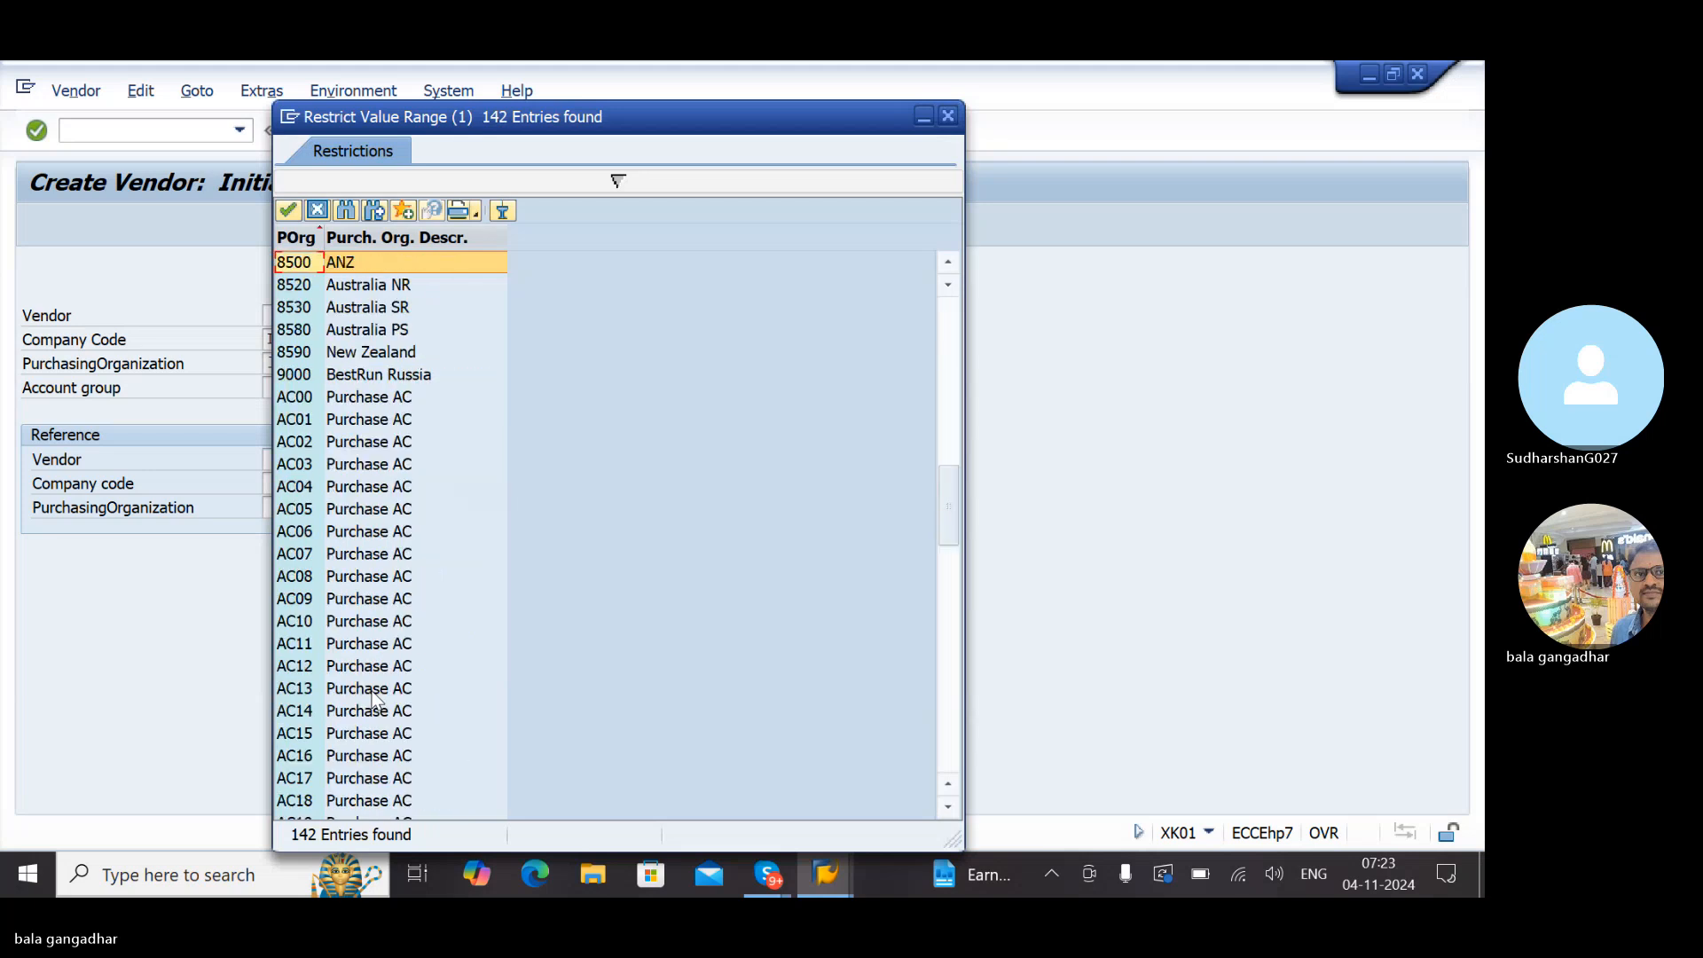
key("Page_Down")
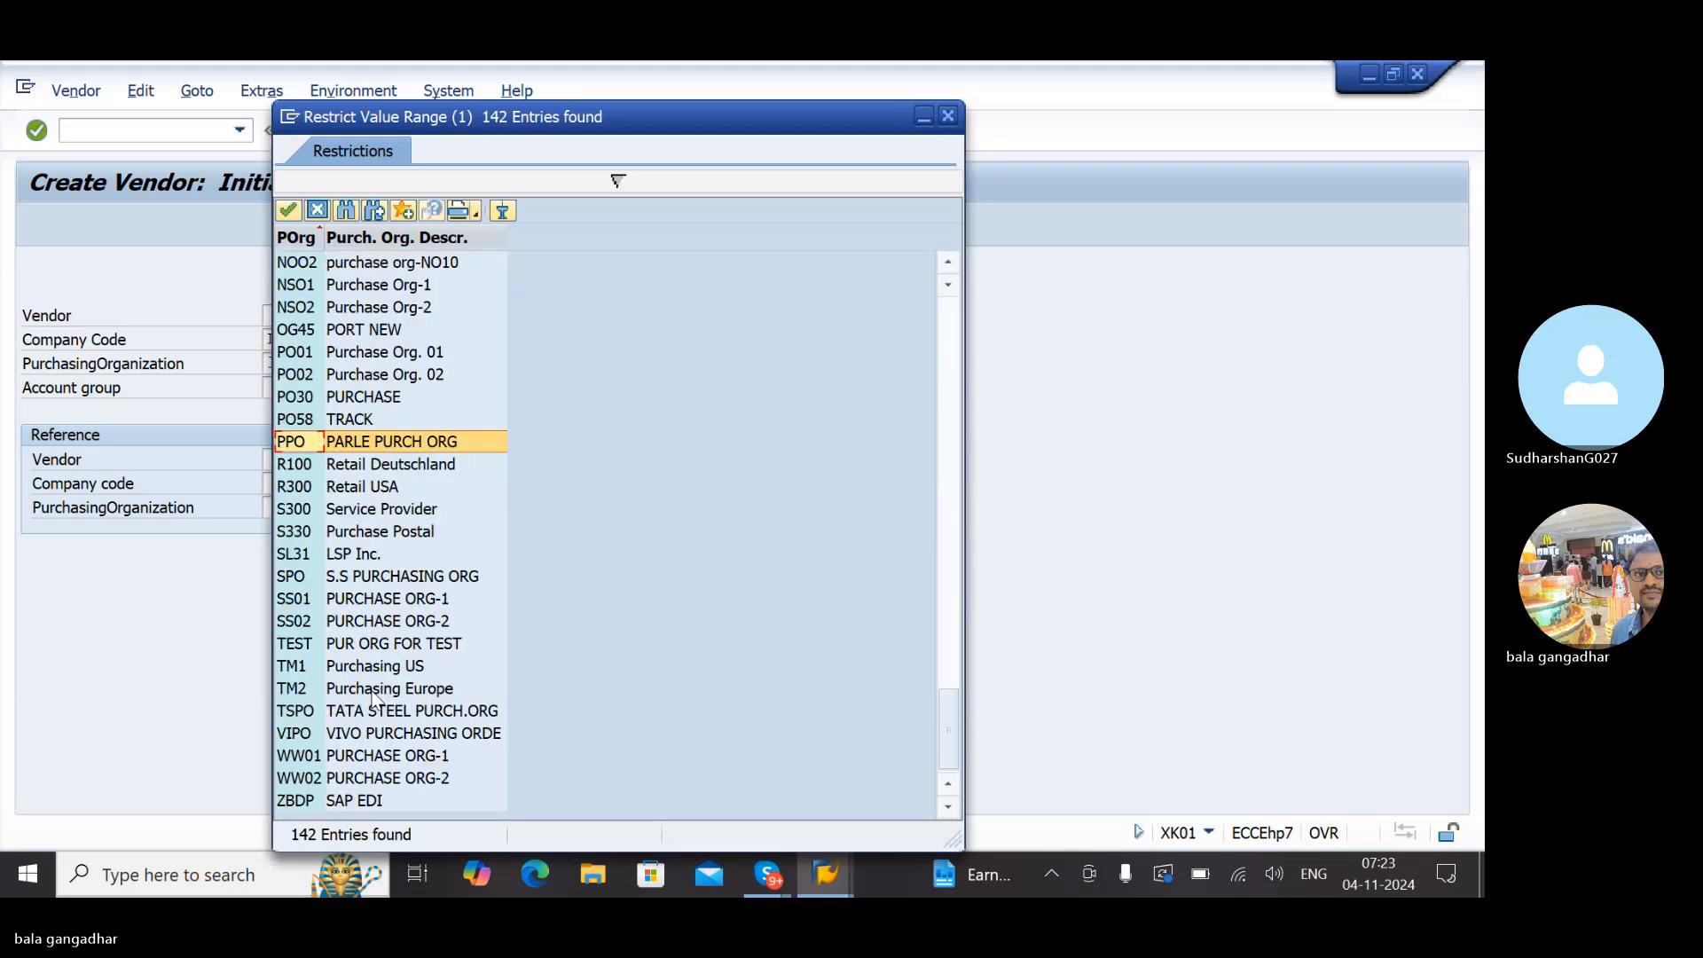
key("Page_Up")
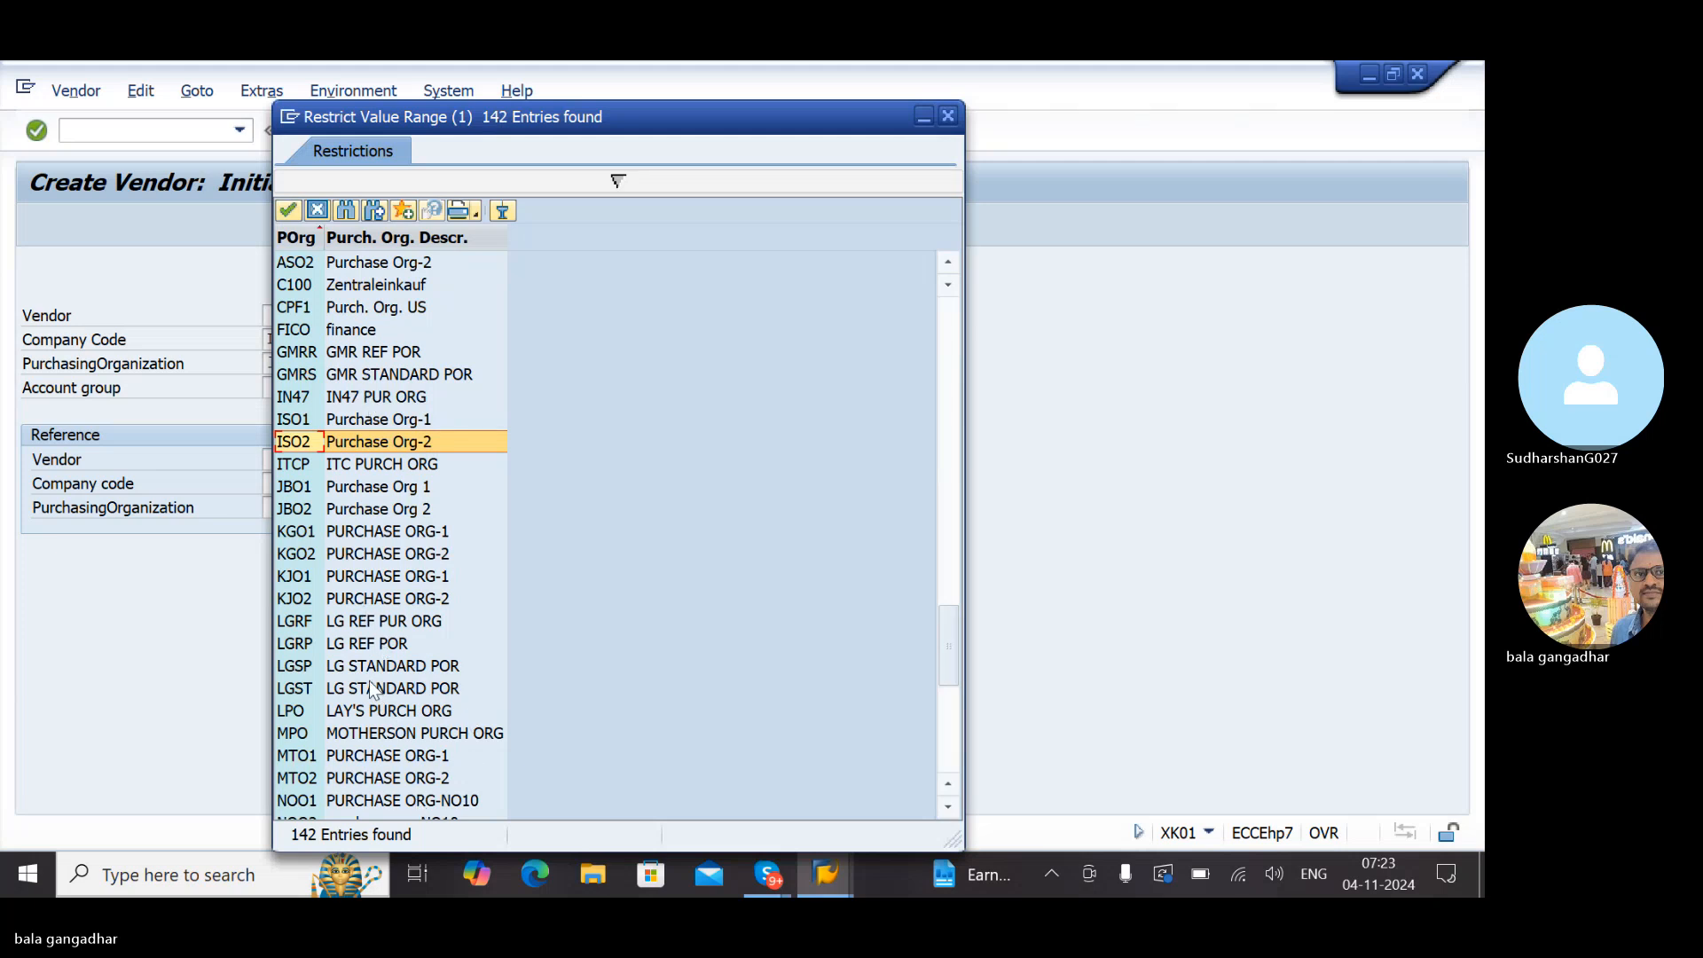
double_click(306, 689)
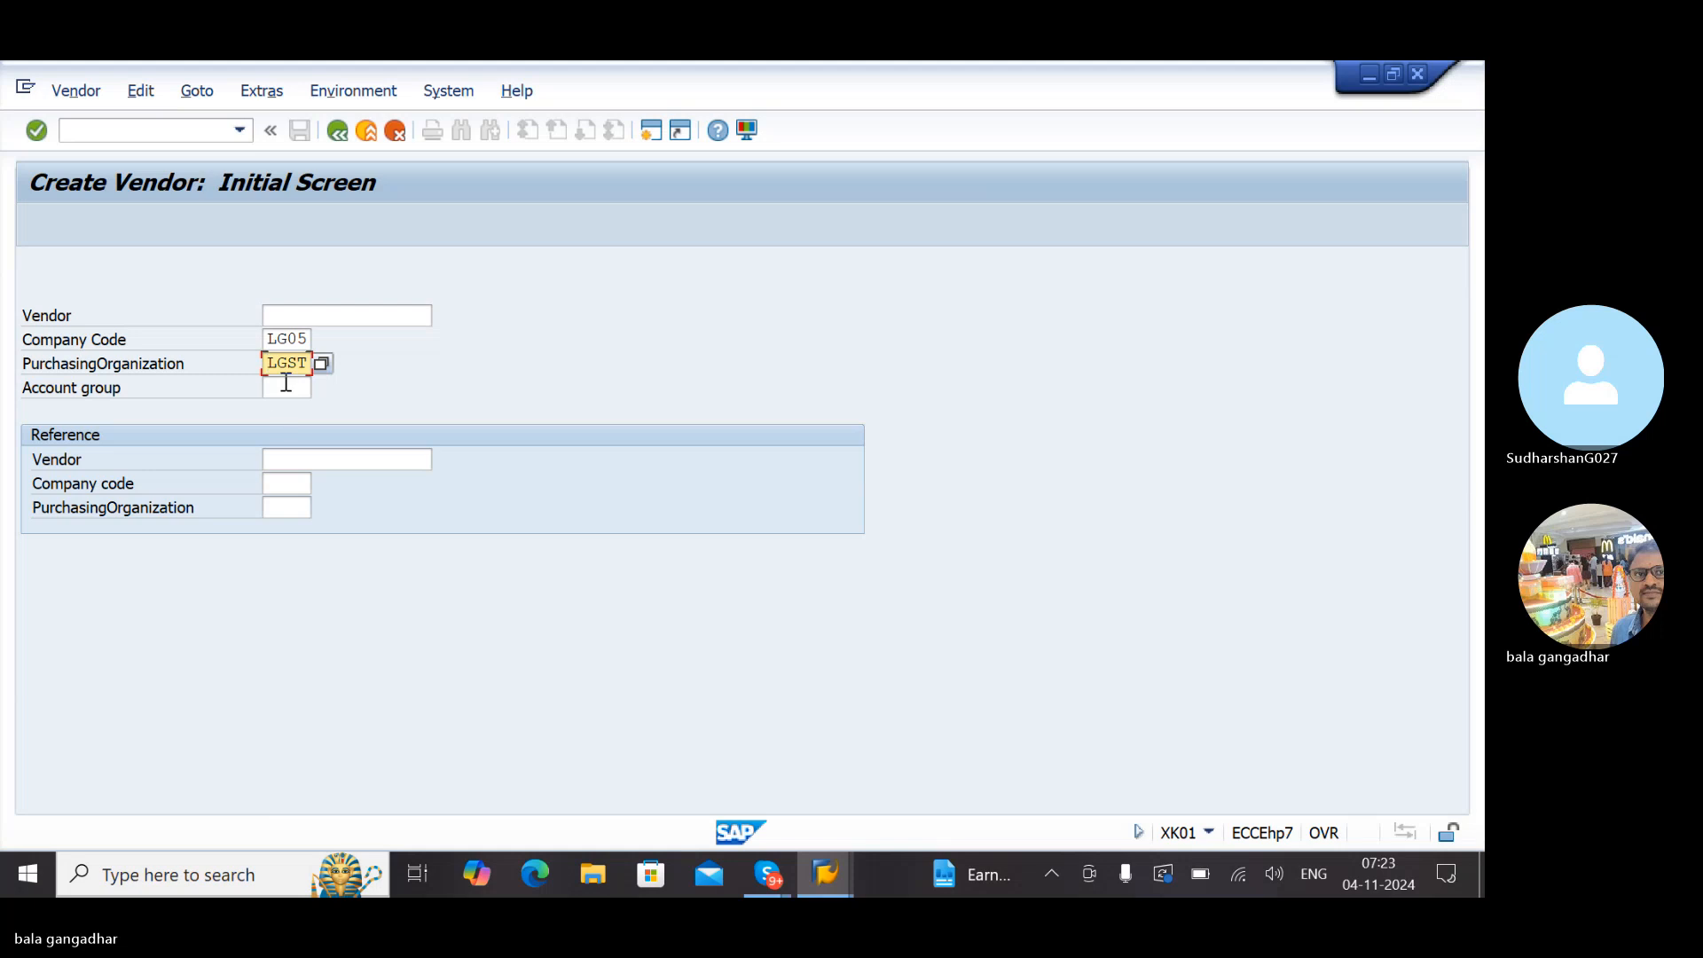
Try to continue creating the vendor with account group lgdo
left_click(285, 383)
type("lgdo")
key("Return")
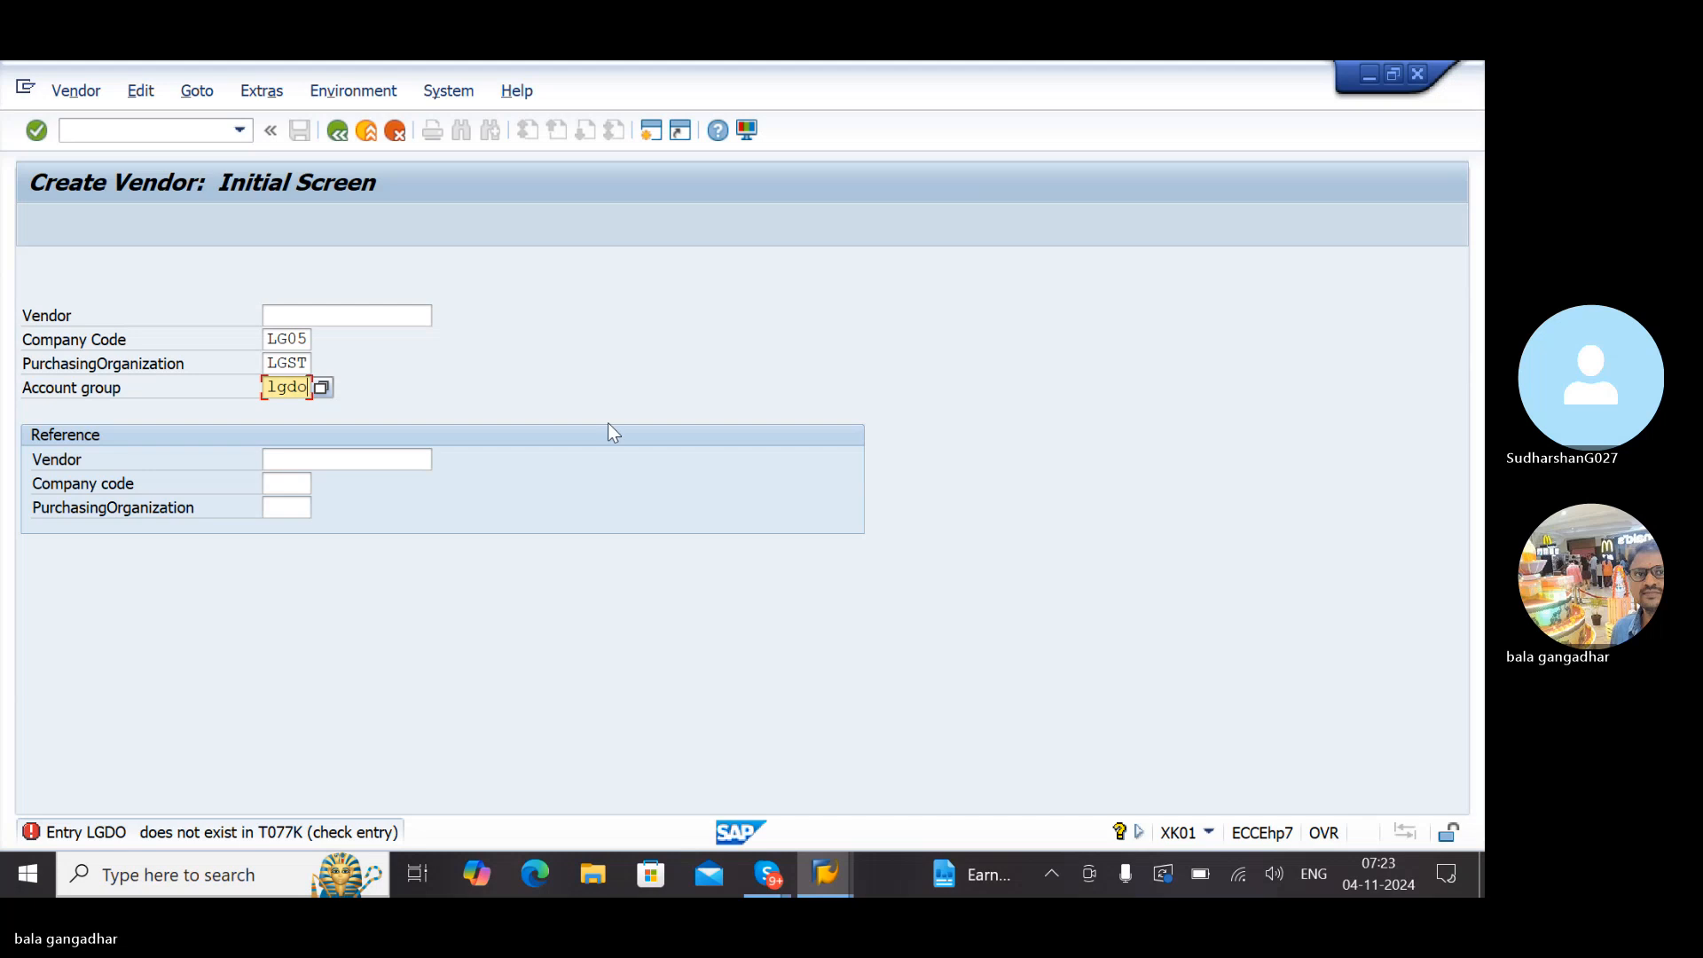
Search the vendor account groups for lg*, close the search dialog and clear the account group entry
key("BackSpace")
key("BackSpace")
type("*")
key("F4")
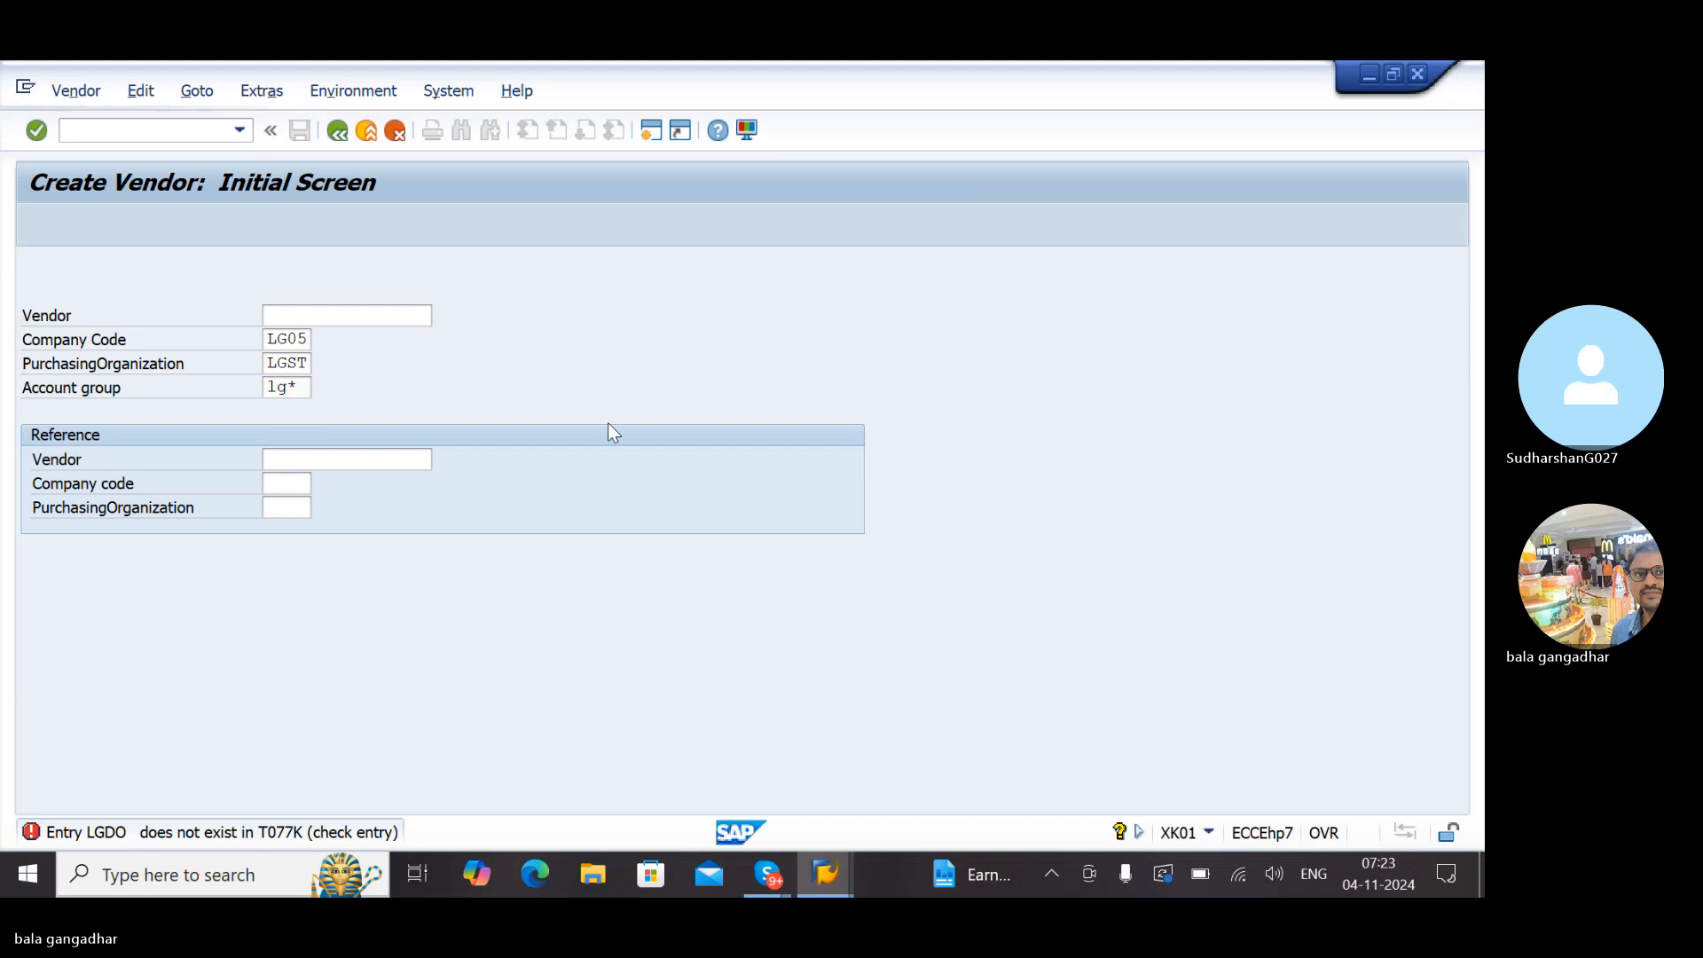
key("Return")
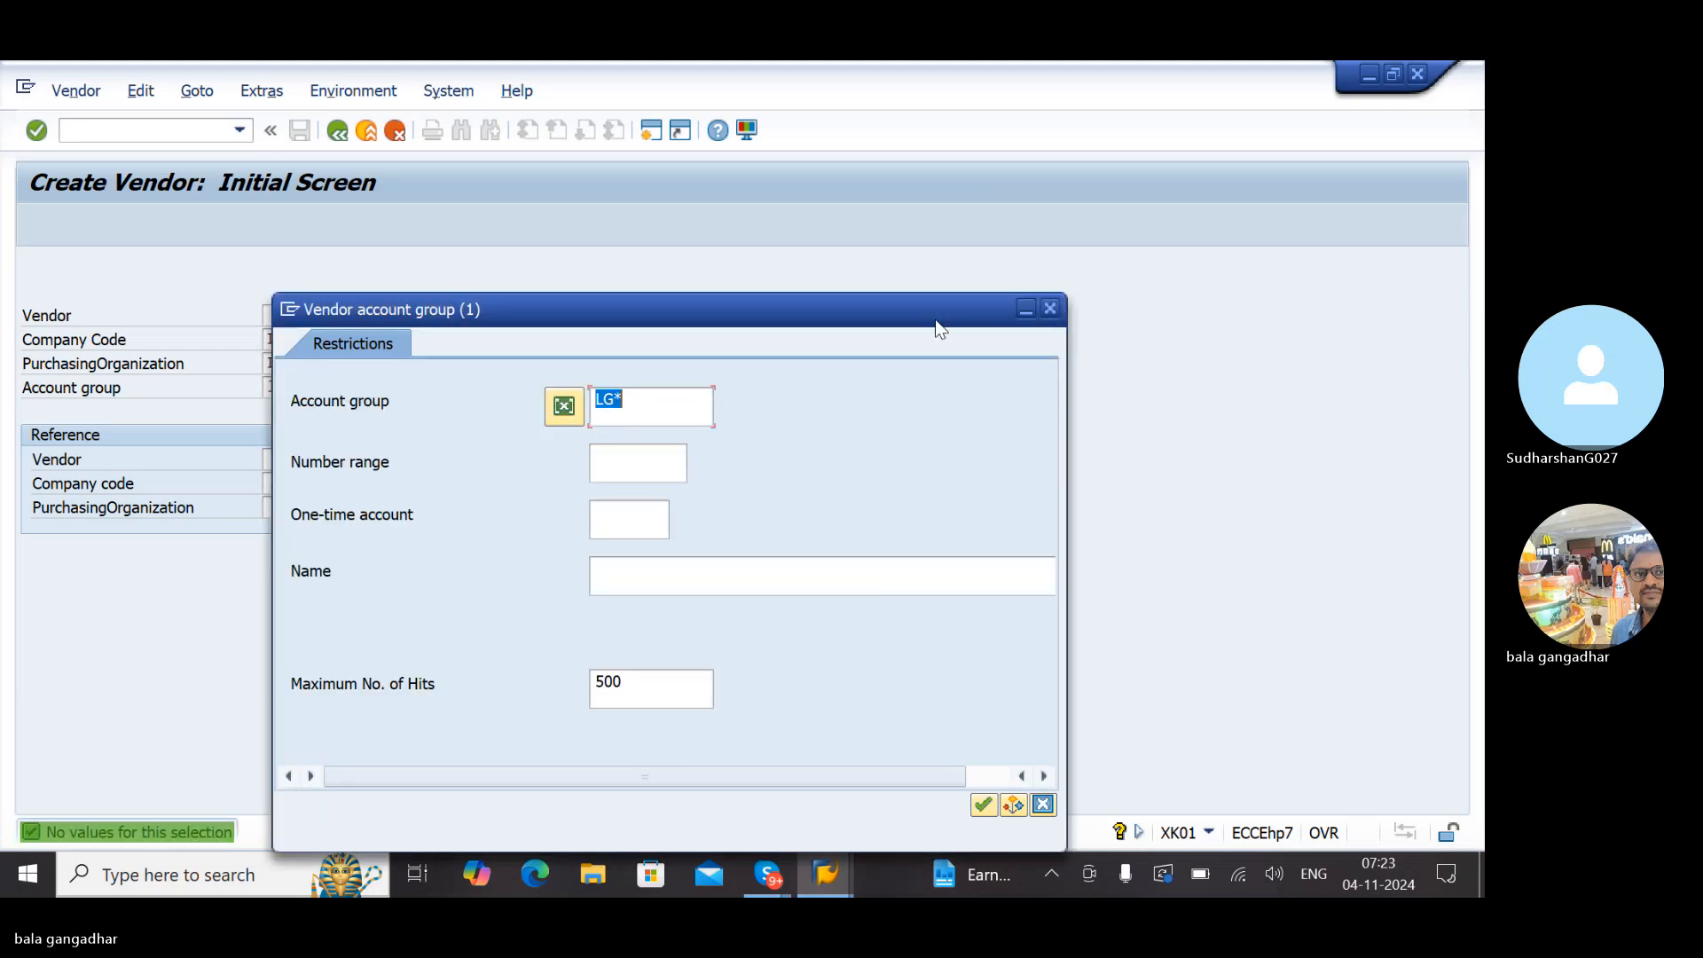
left_click(1043, 804)
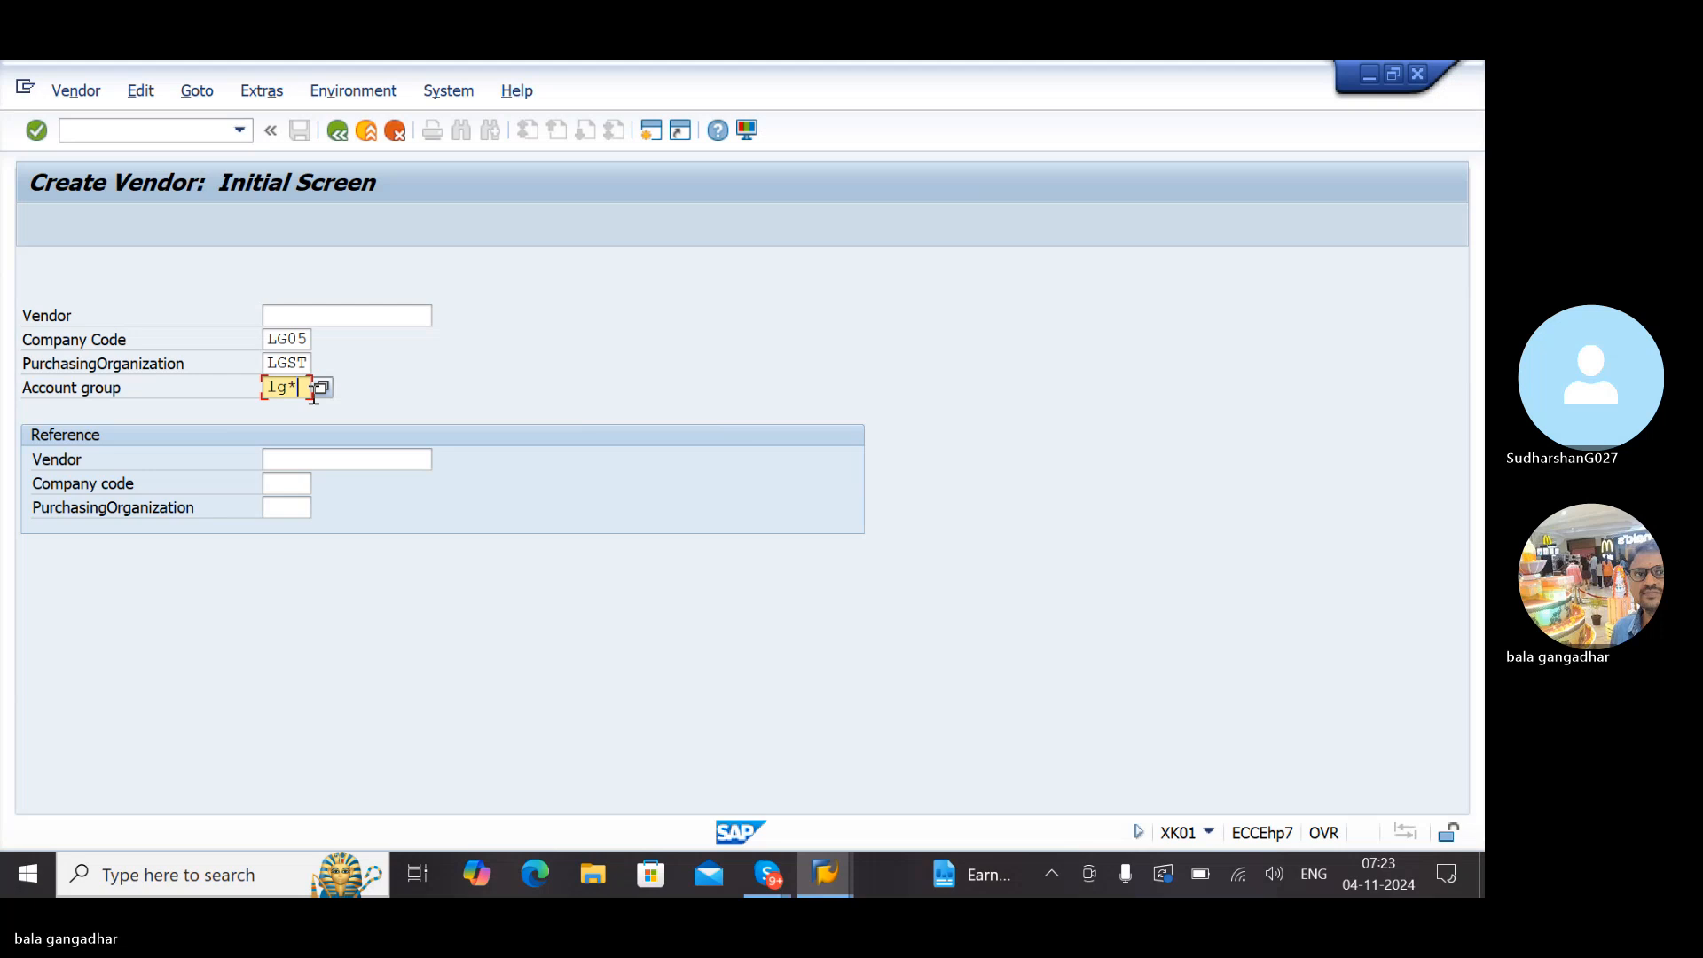
key("BackSpace")
key("BackSpace")
key("BackSpace")
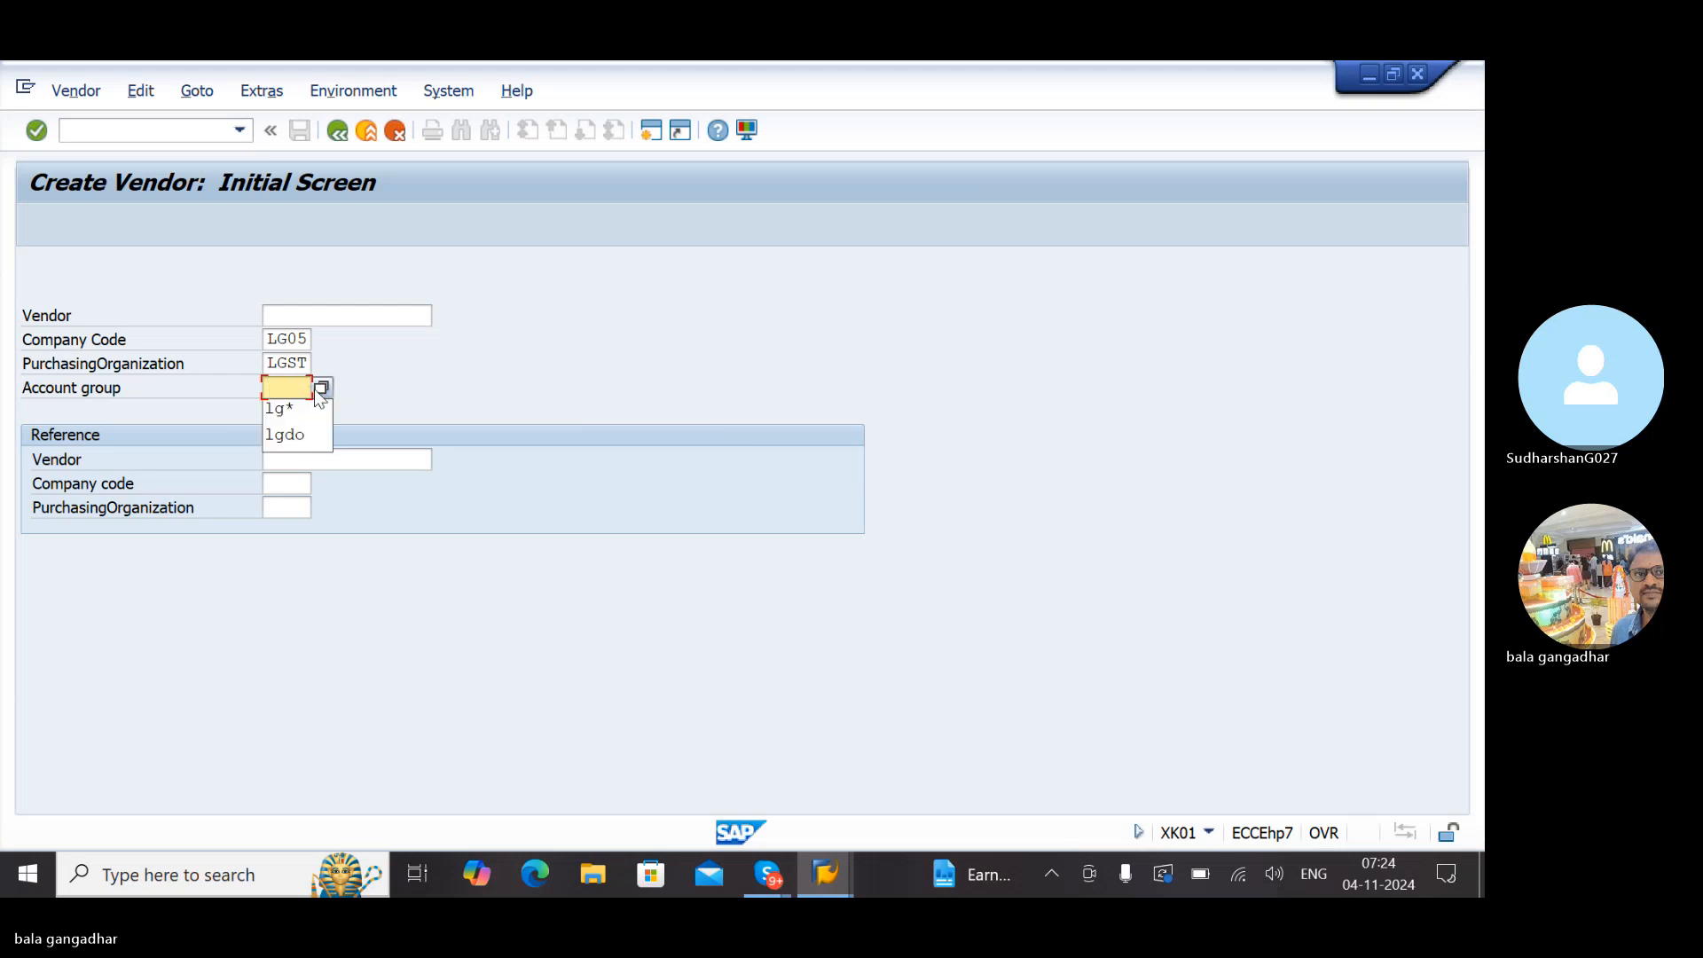
Look through the full list of vendor account groups and close it without choosing one
left_click(318, 388)
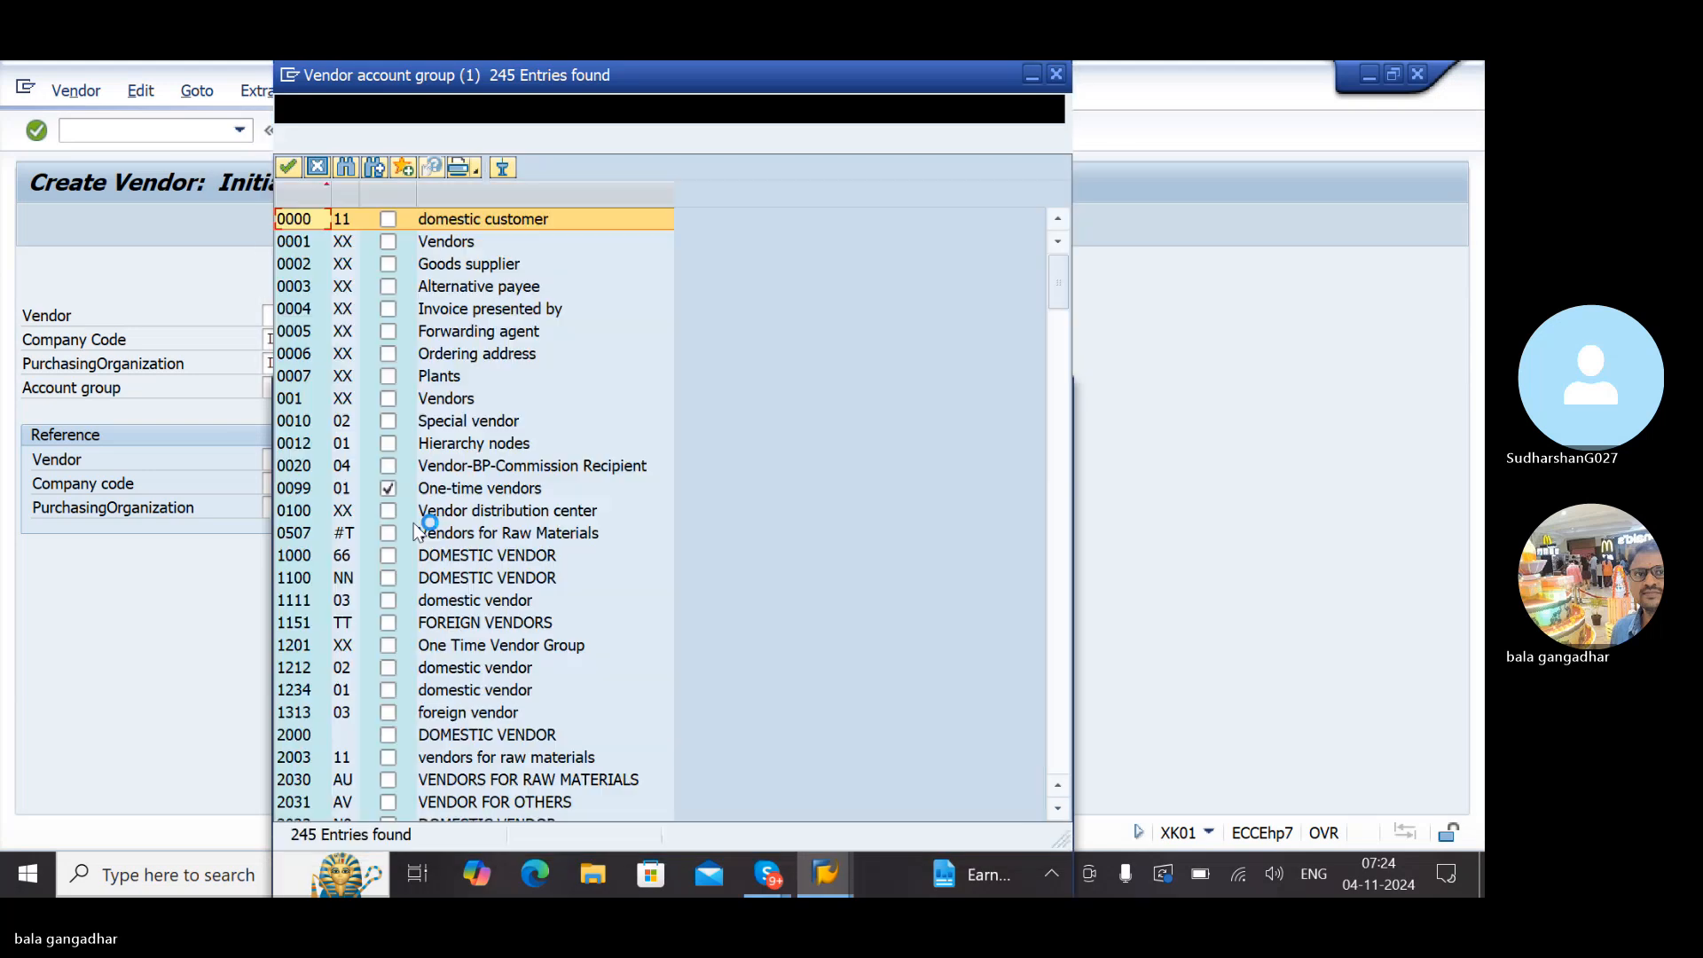
left_click(429, 609)
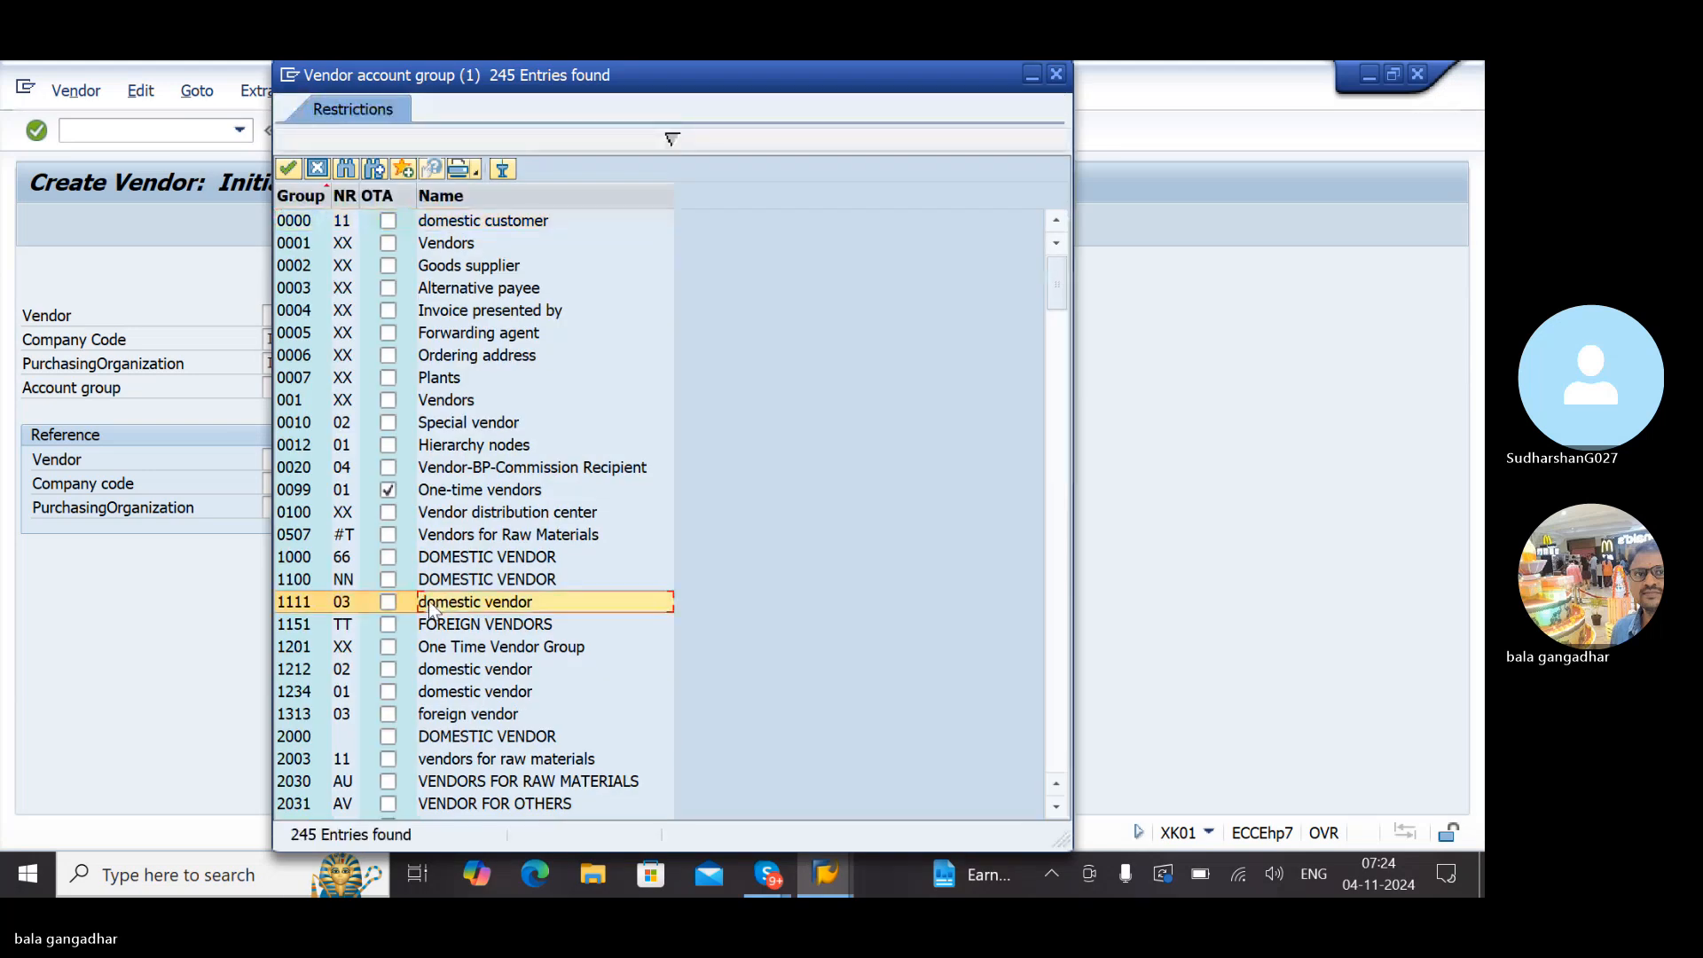
scroll(430, 608, "down", 20)
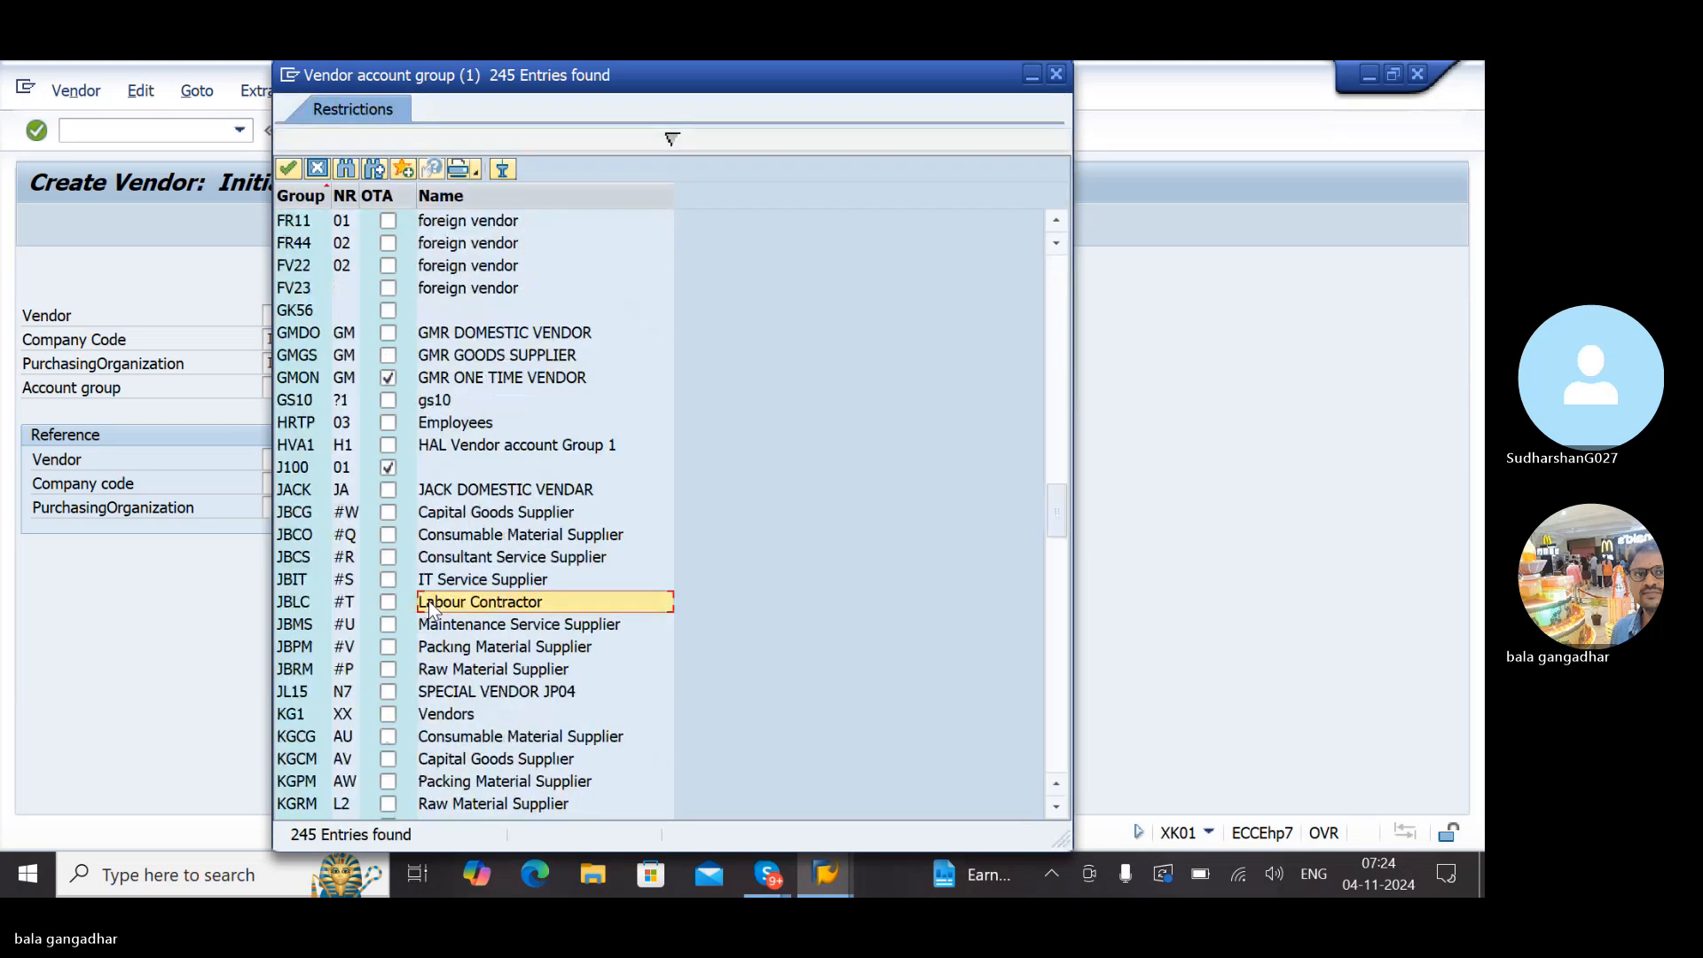
scroll(429, 599, "down", 9)
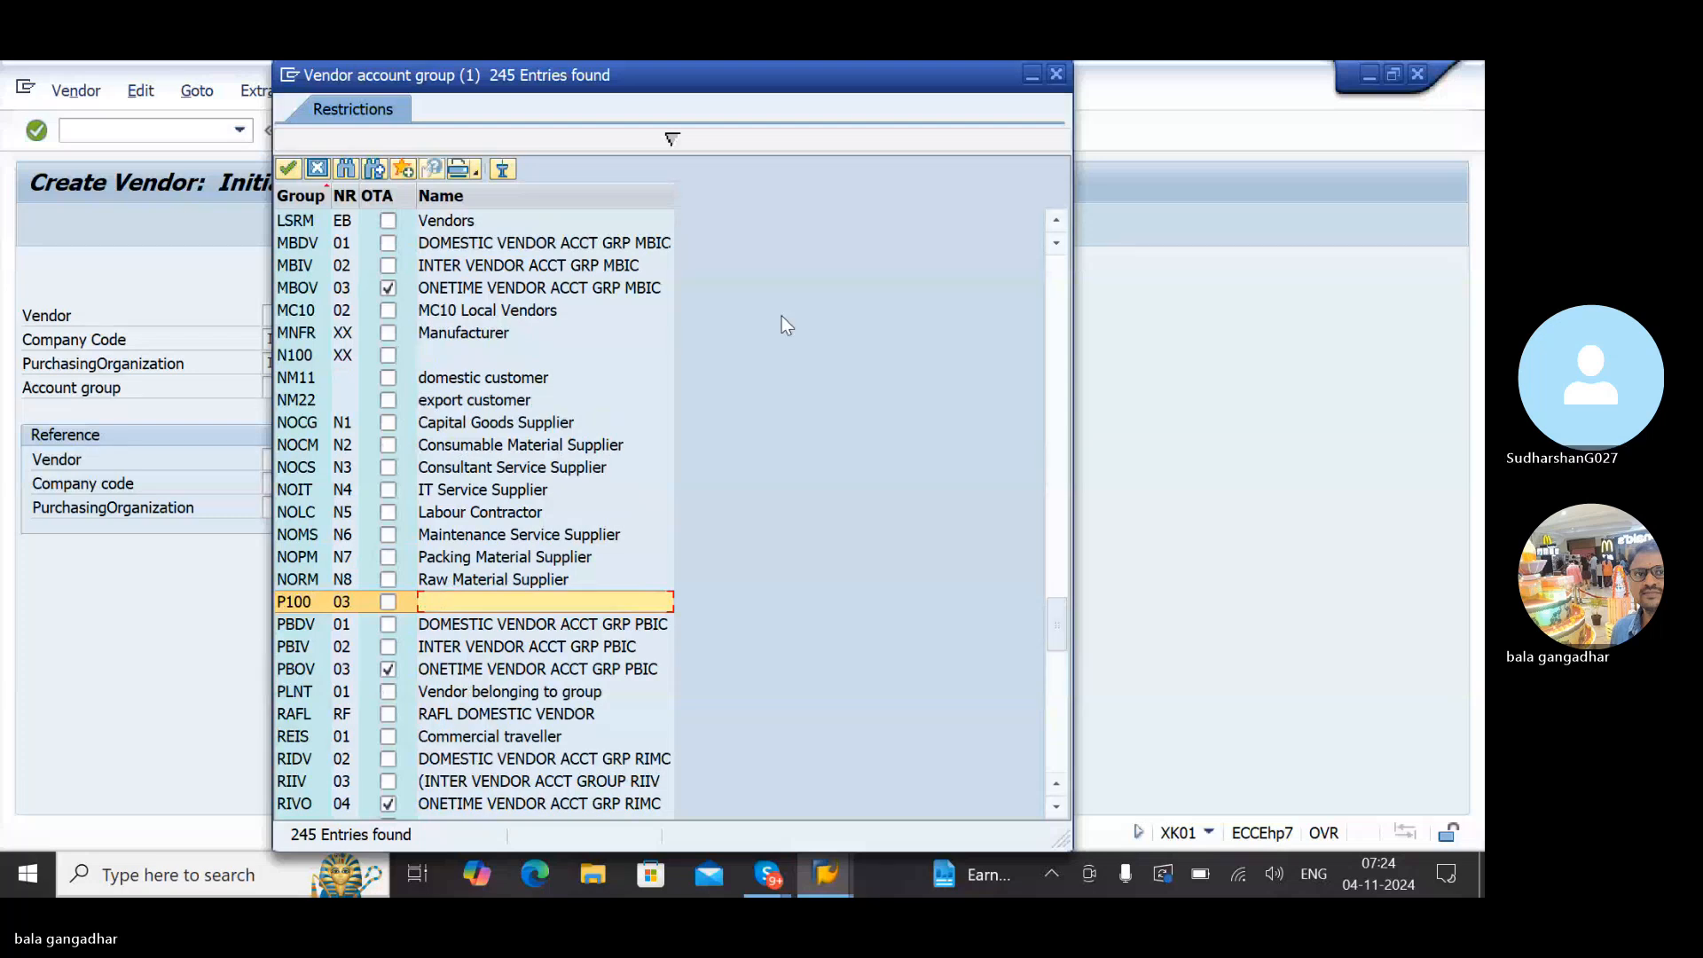
left_click(1055, 74)
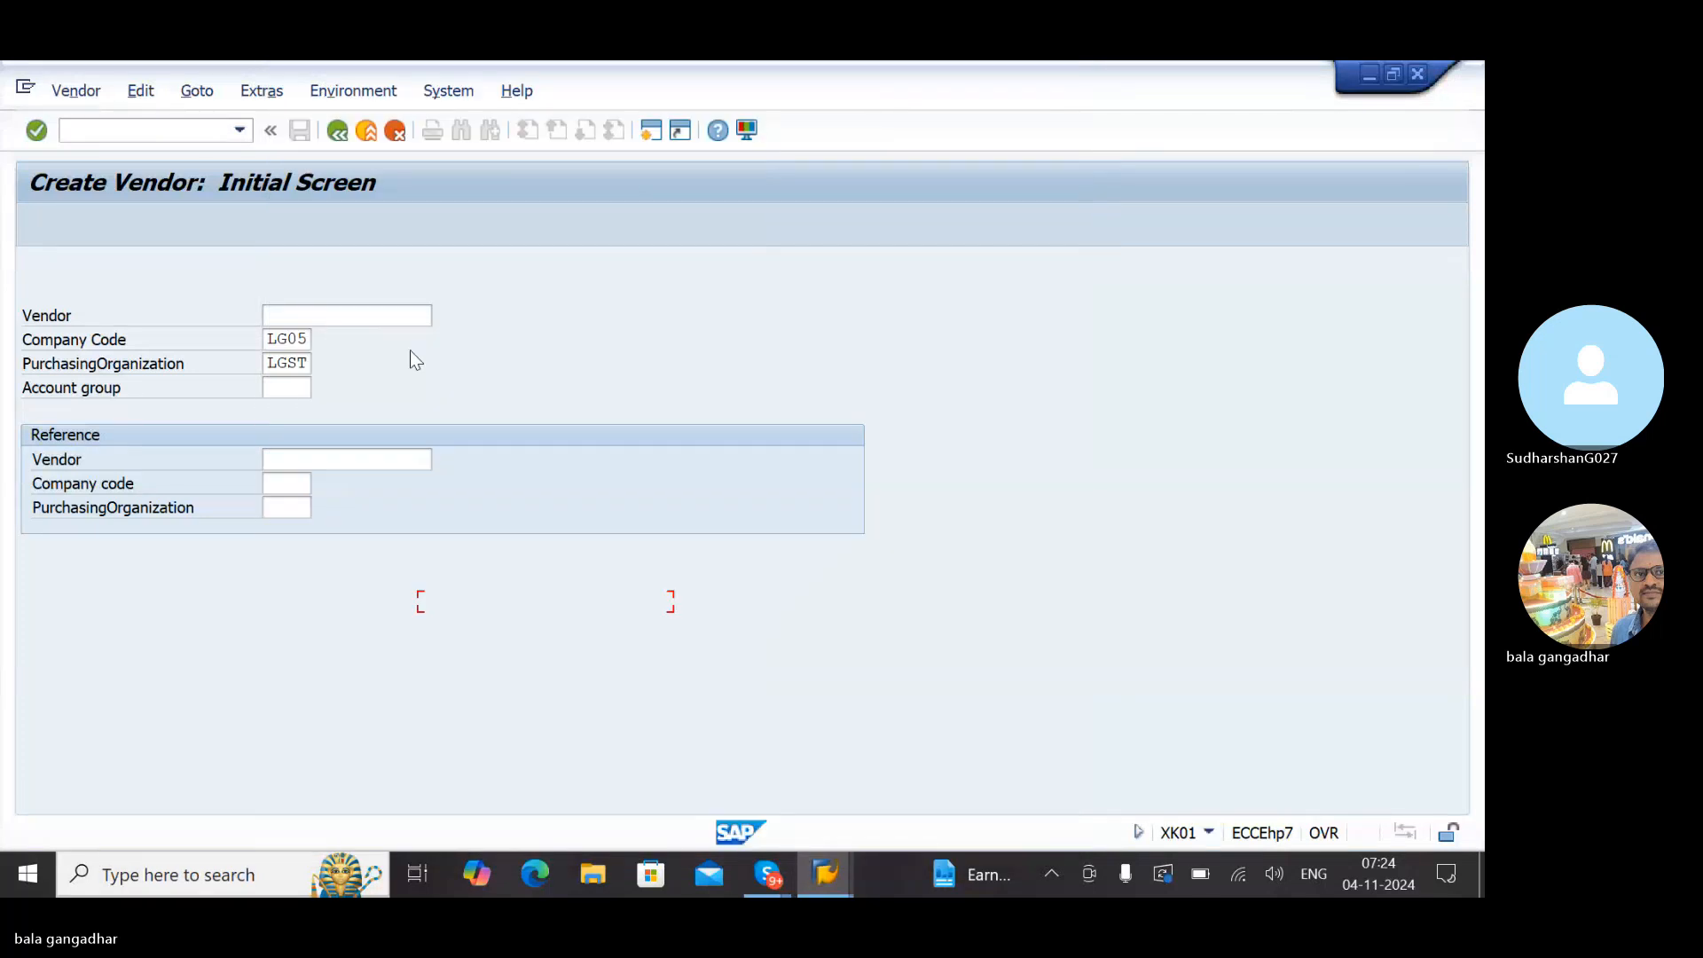
Change the new vendor's company code to GMRI, GMR MECHNICAL INDUSTRY, from the list of possible values
left_click(307, 340)
key("BackSpace")
key("BackSpace")
key("BackSpace")
key("BackSpace")
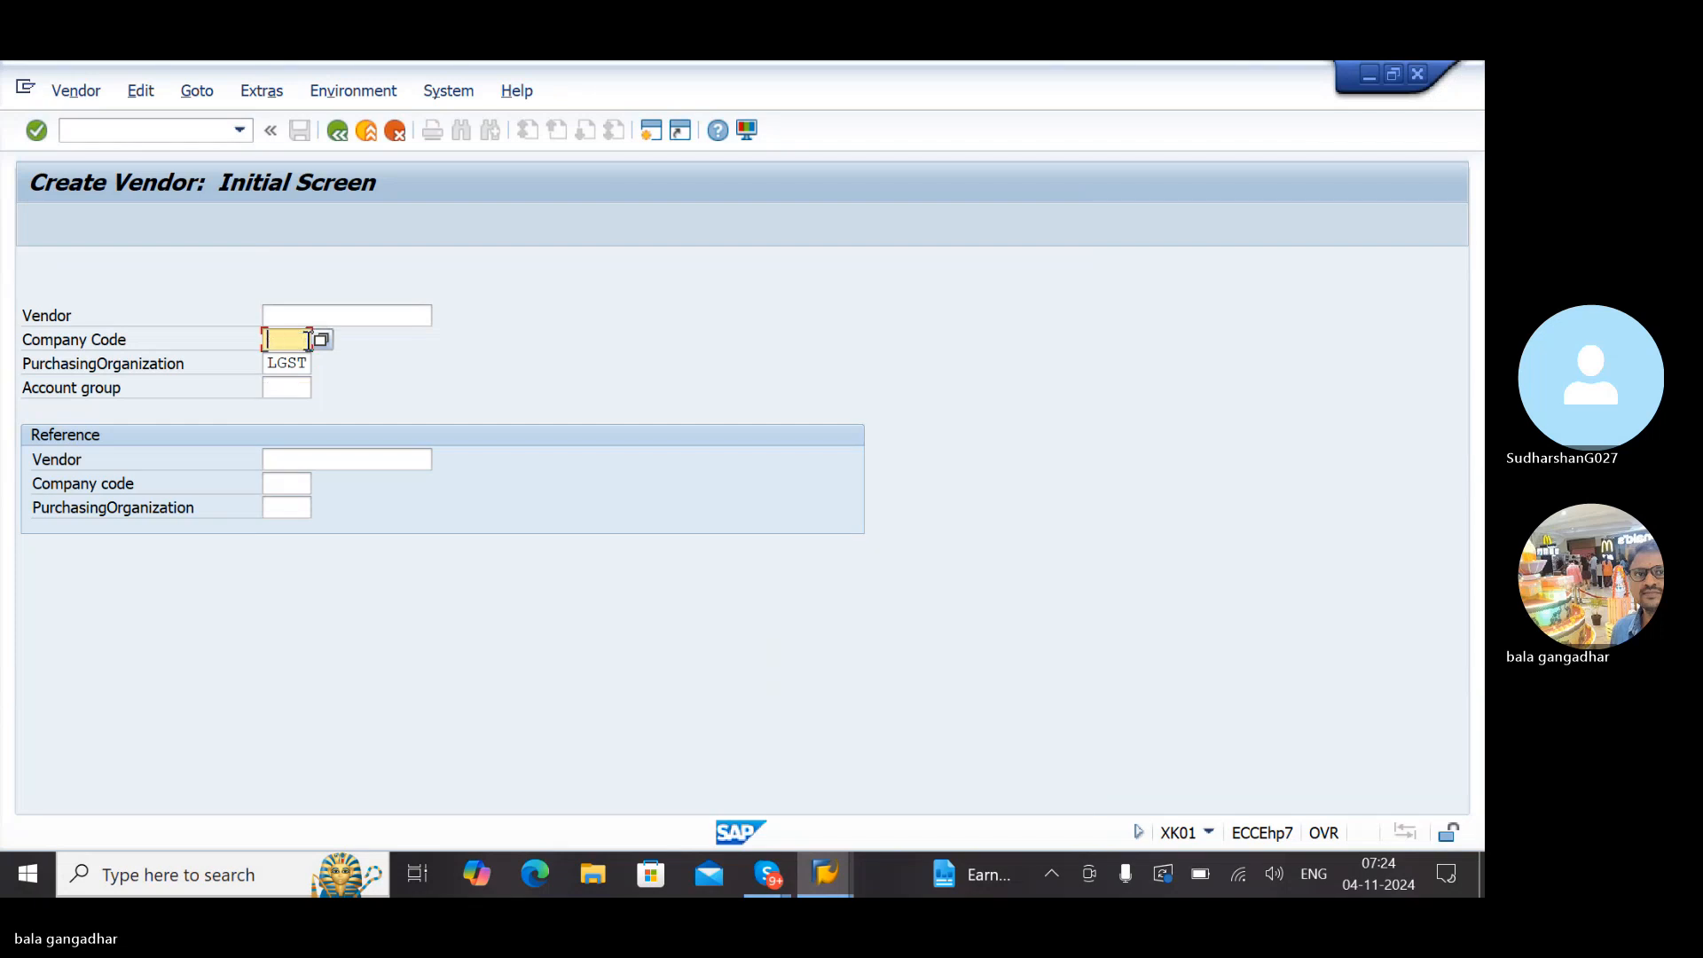
type("gmr*")
key("F4")
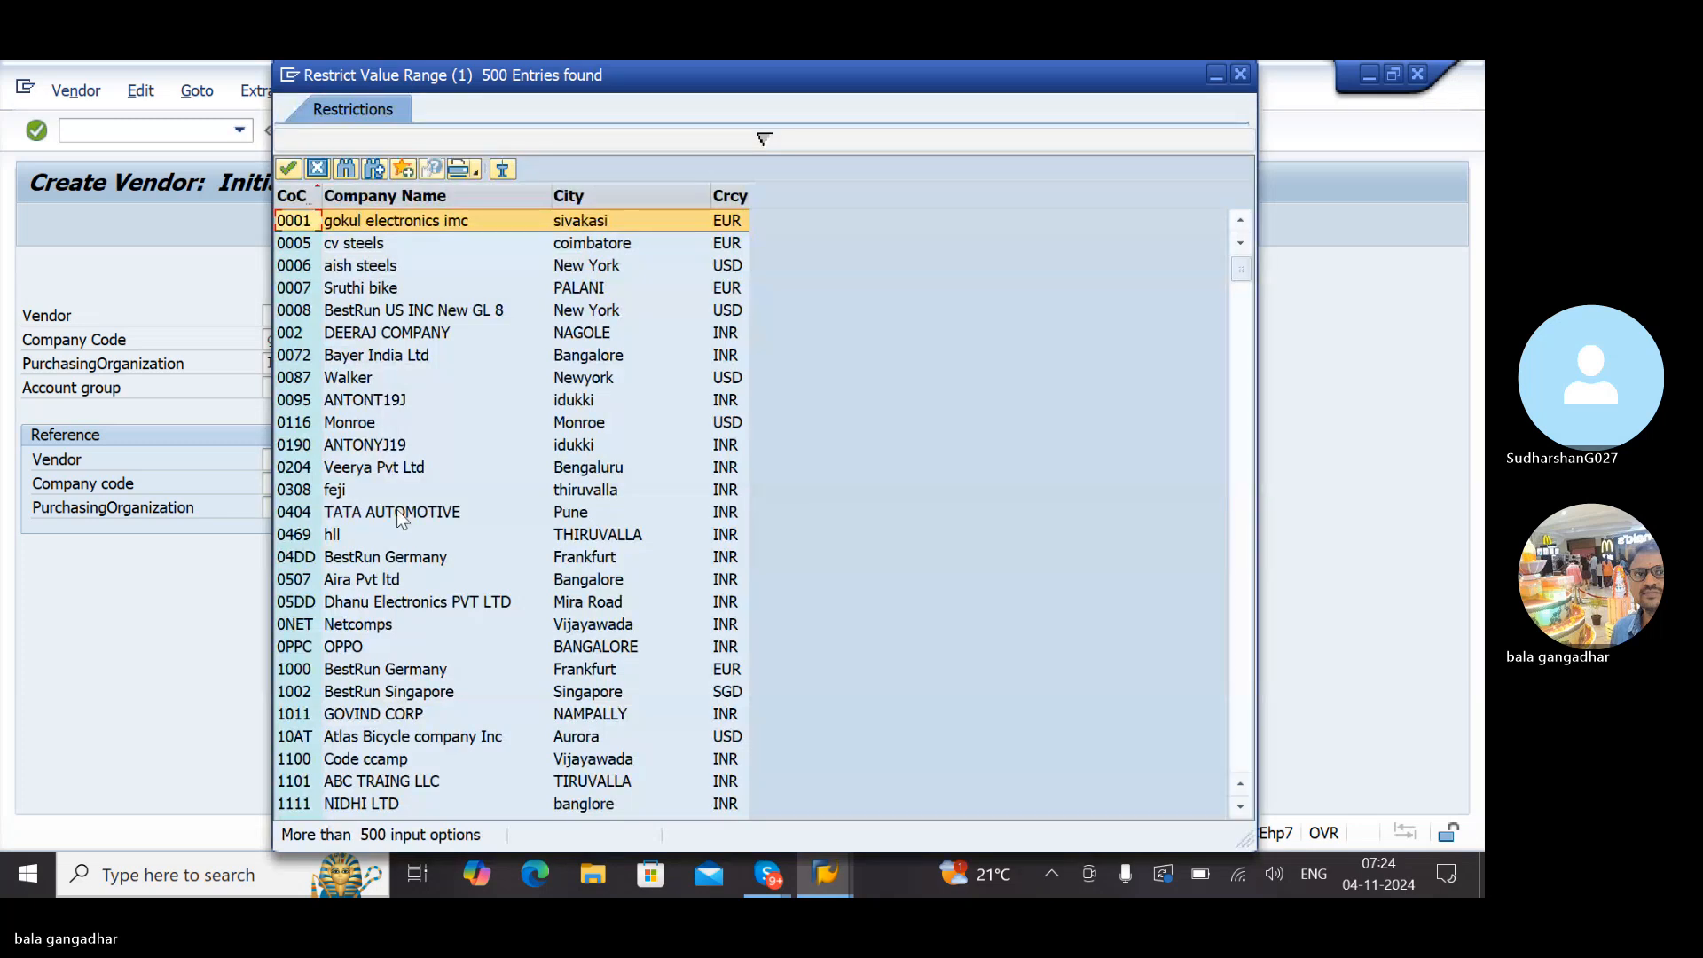
scroll(398, 518, "down", 20)
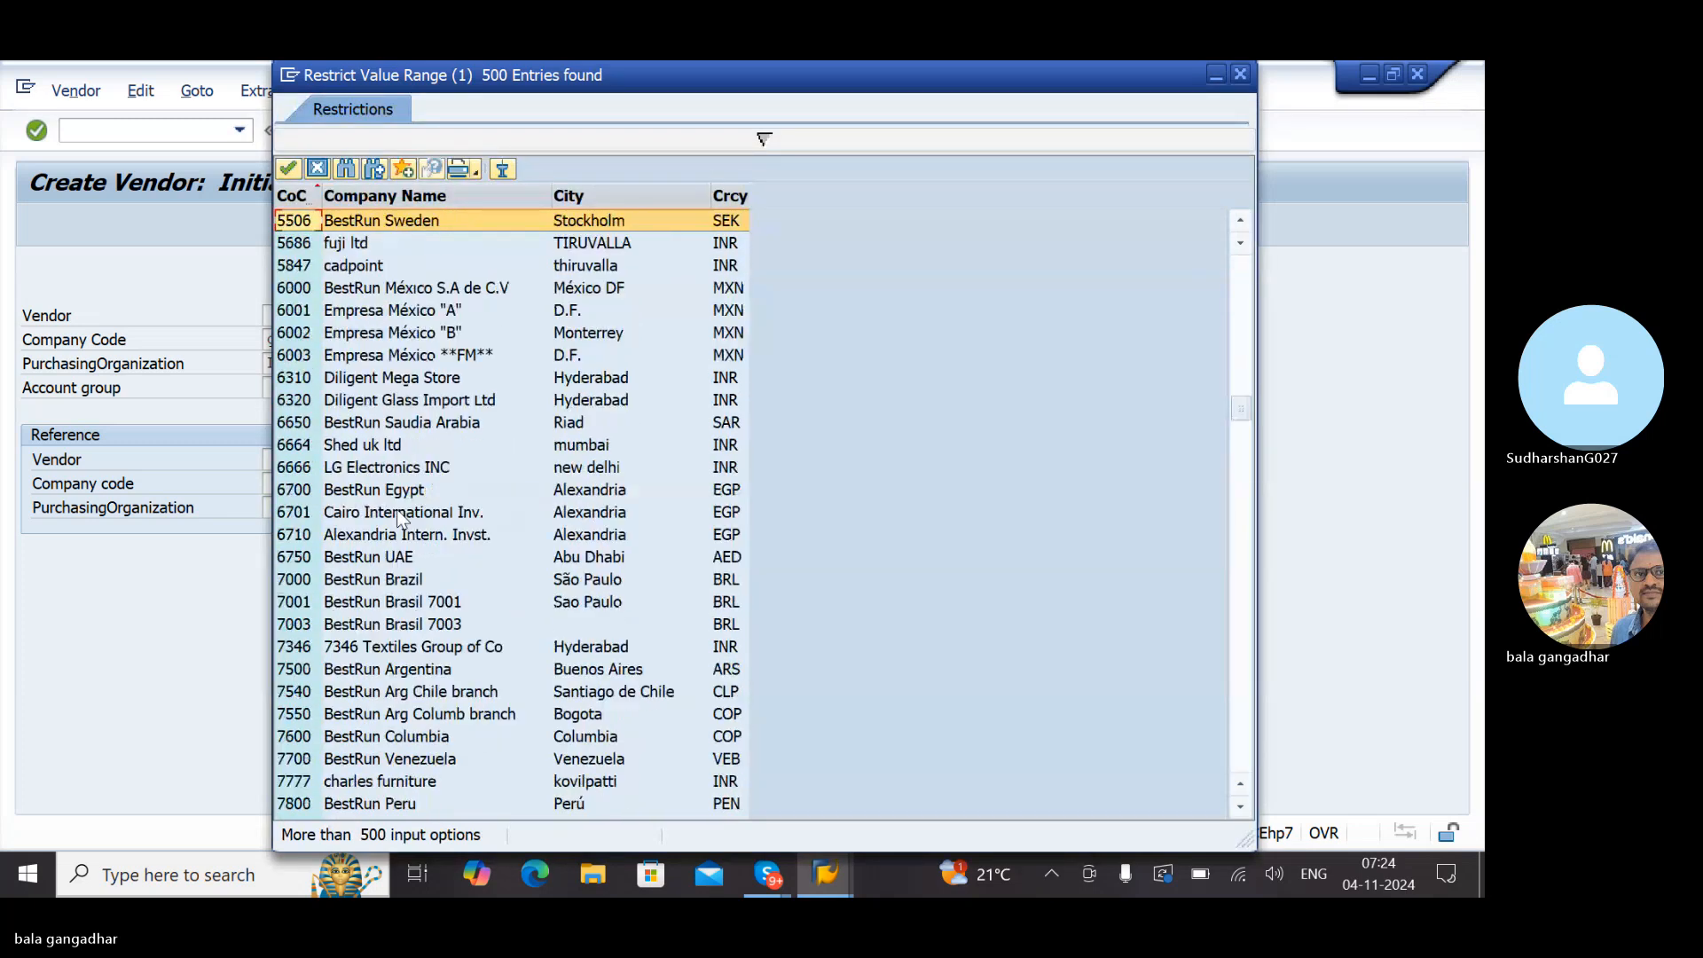
scroll(398, 518, "down", 20)
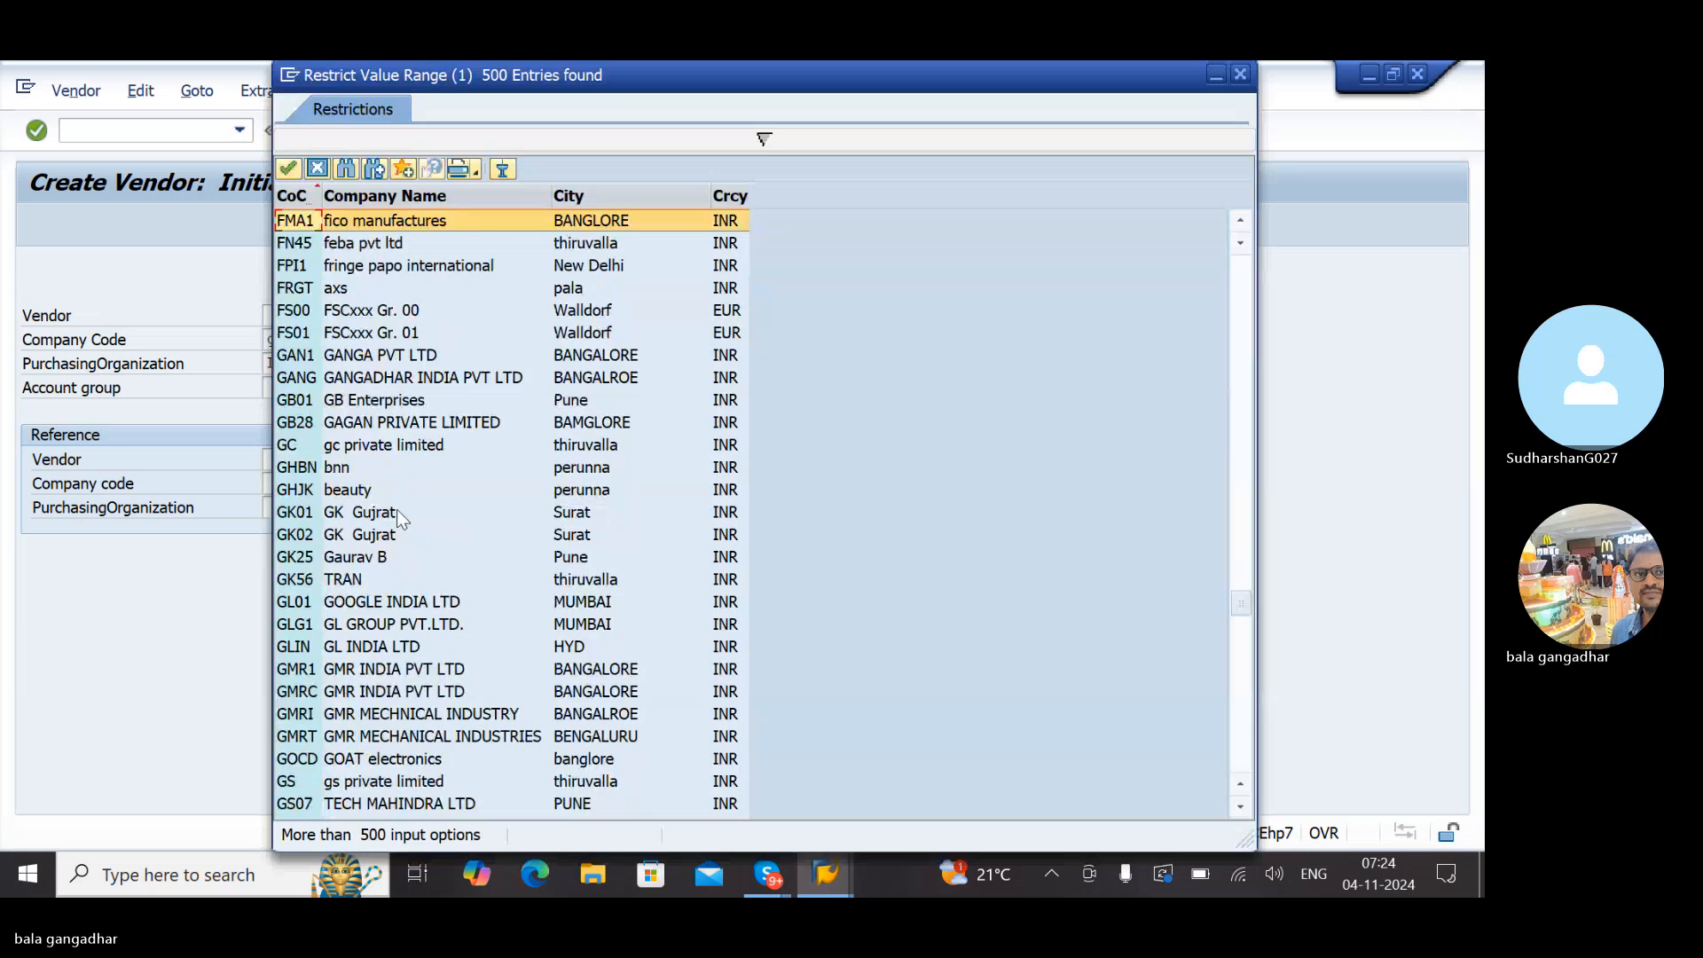
left_click(369, 716)
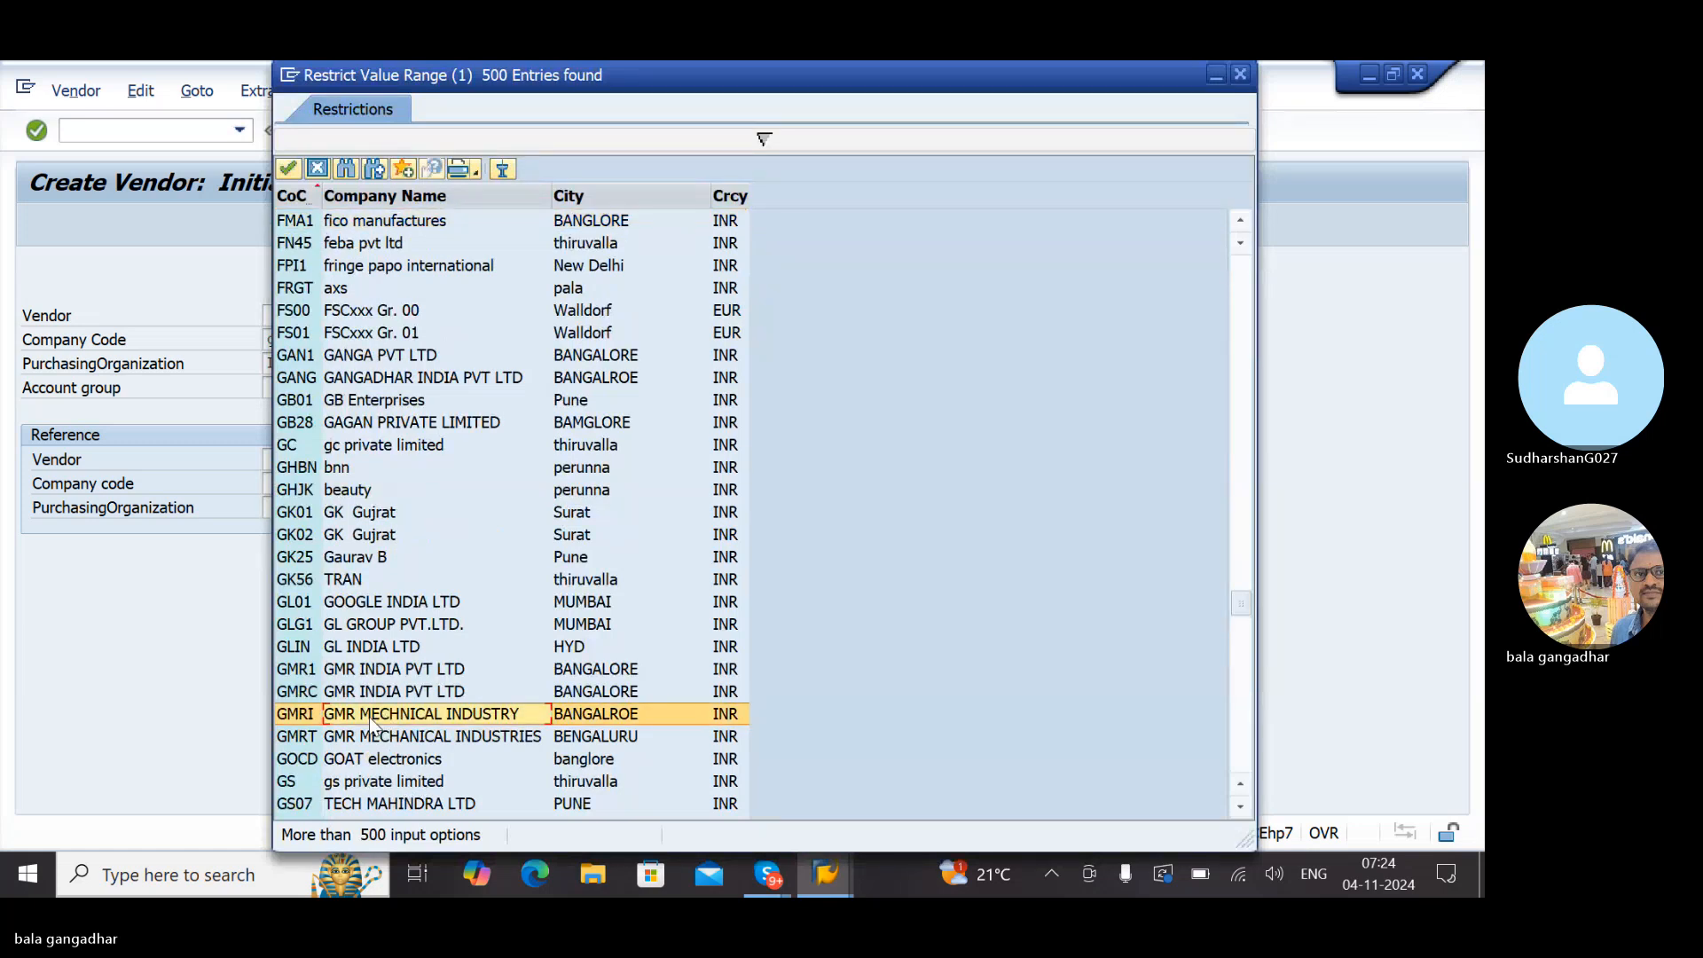
double_click(370, 716)
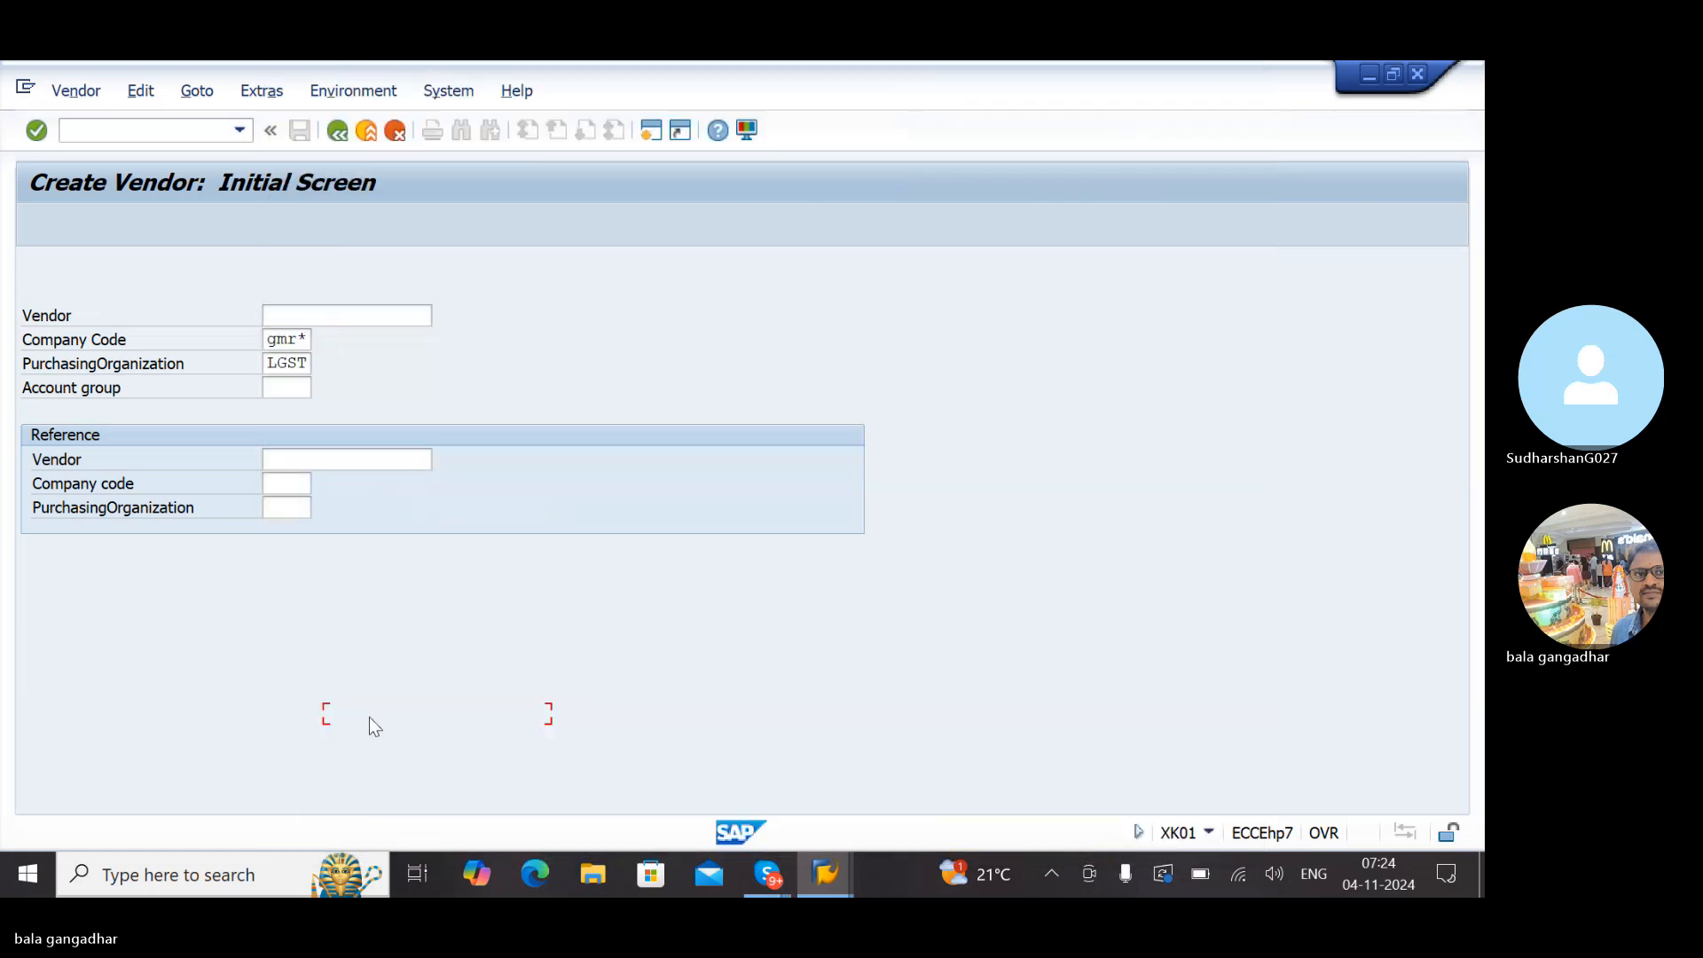
Change the purchasing organization to GMRS, GMR STANDARD POR, from the list of possible values
left_click(302, 364)
key("BackSpace")
key("BackSpace")
key("BackSpace")
key("BackSpace")
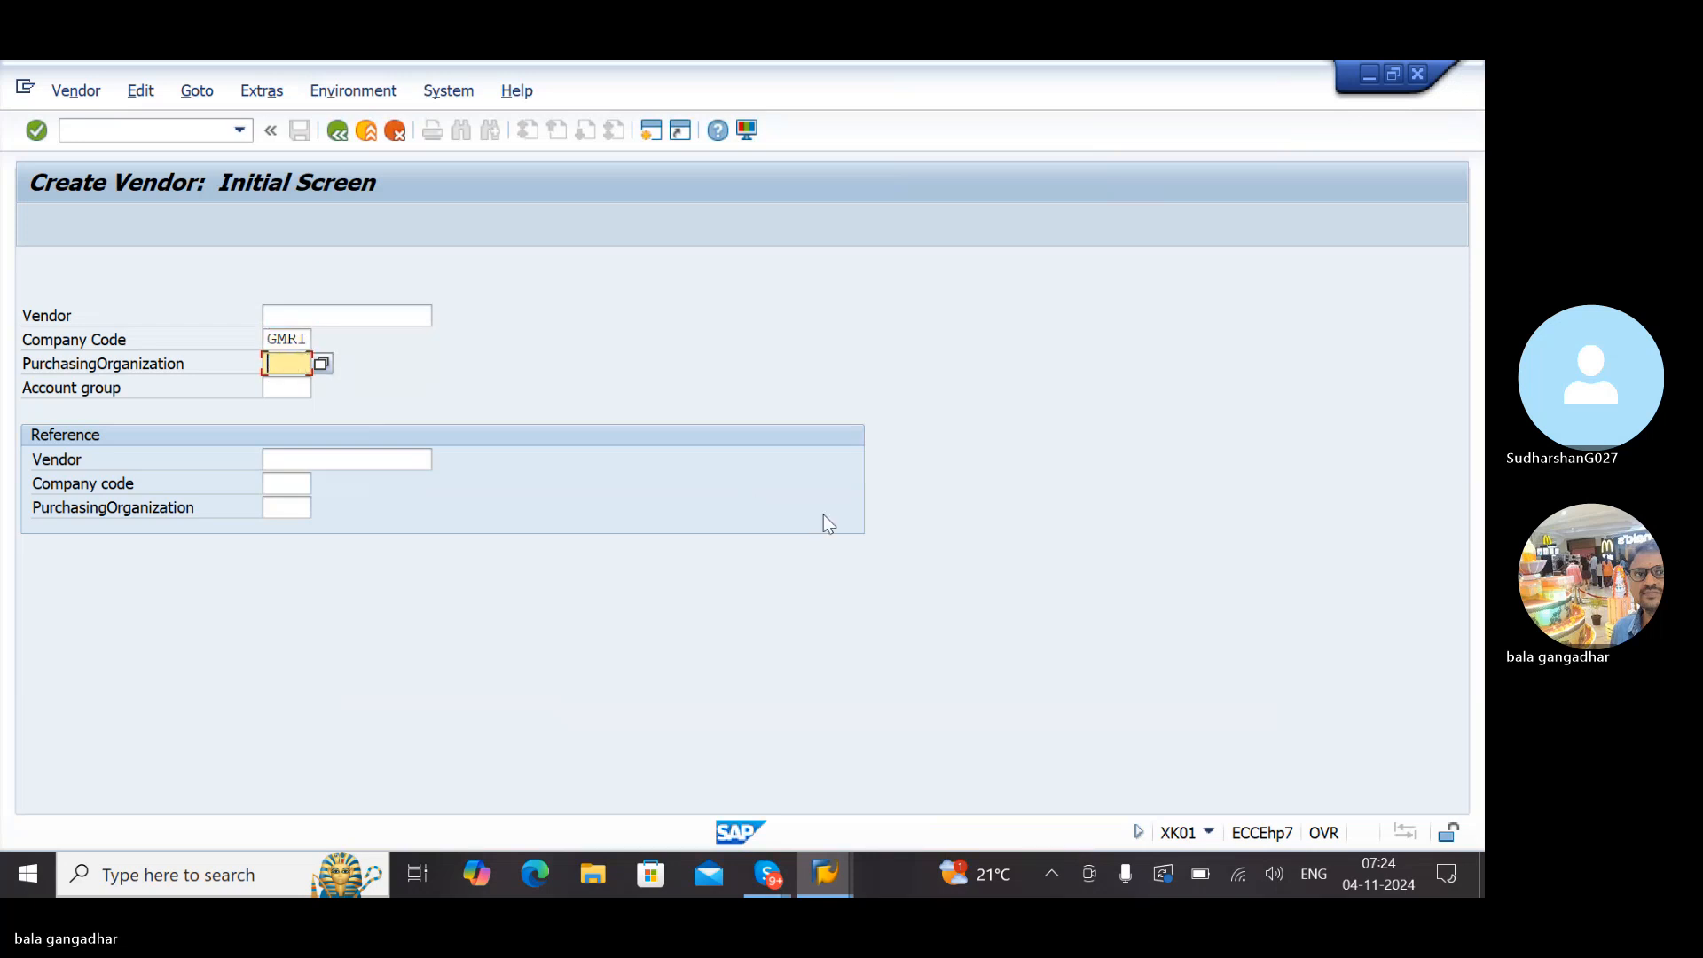
type("gmr")
key("F4")
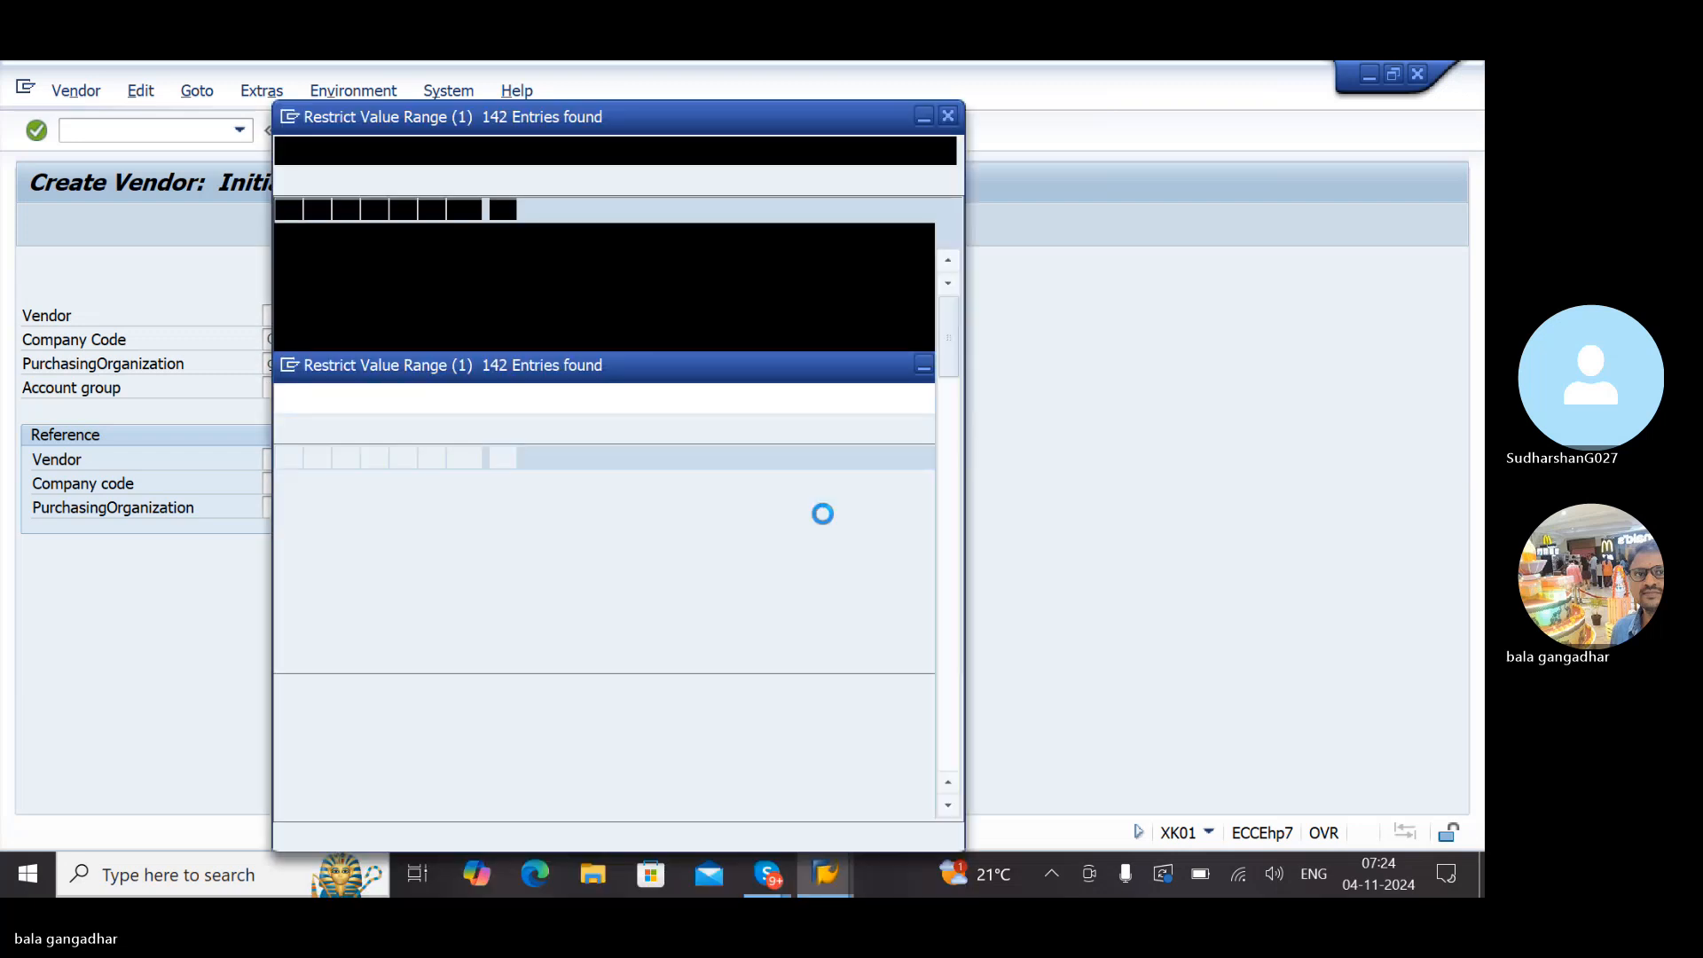
key("Page_Down")
key("Page_Down")
key("Page_Down")
key("Page_Down")
key("Page_Down")
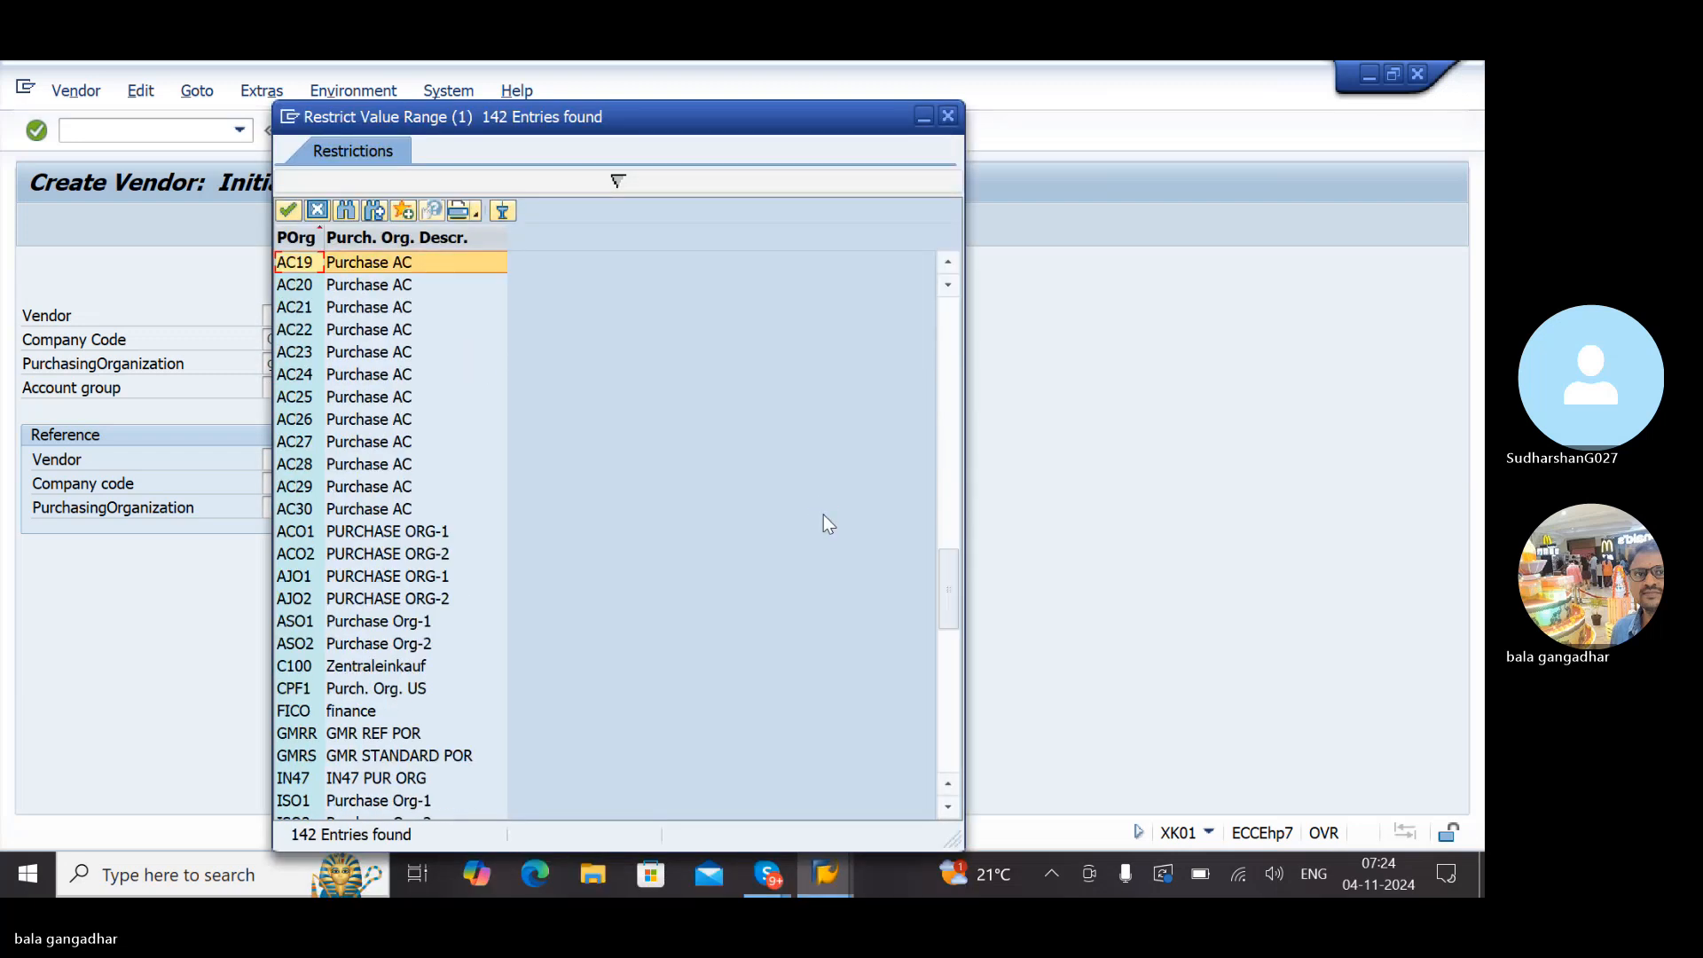
key("Up")
key("Up")
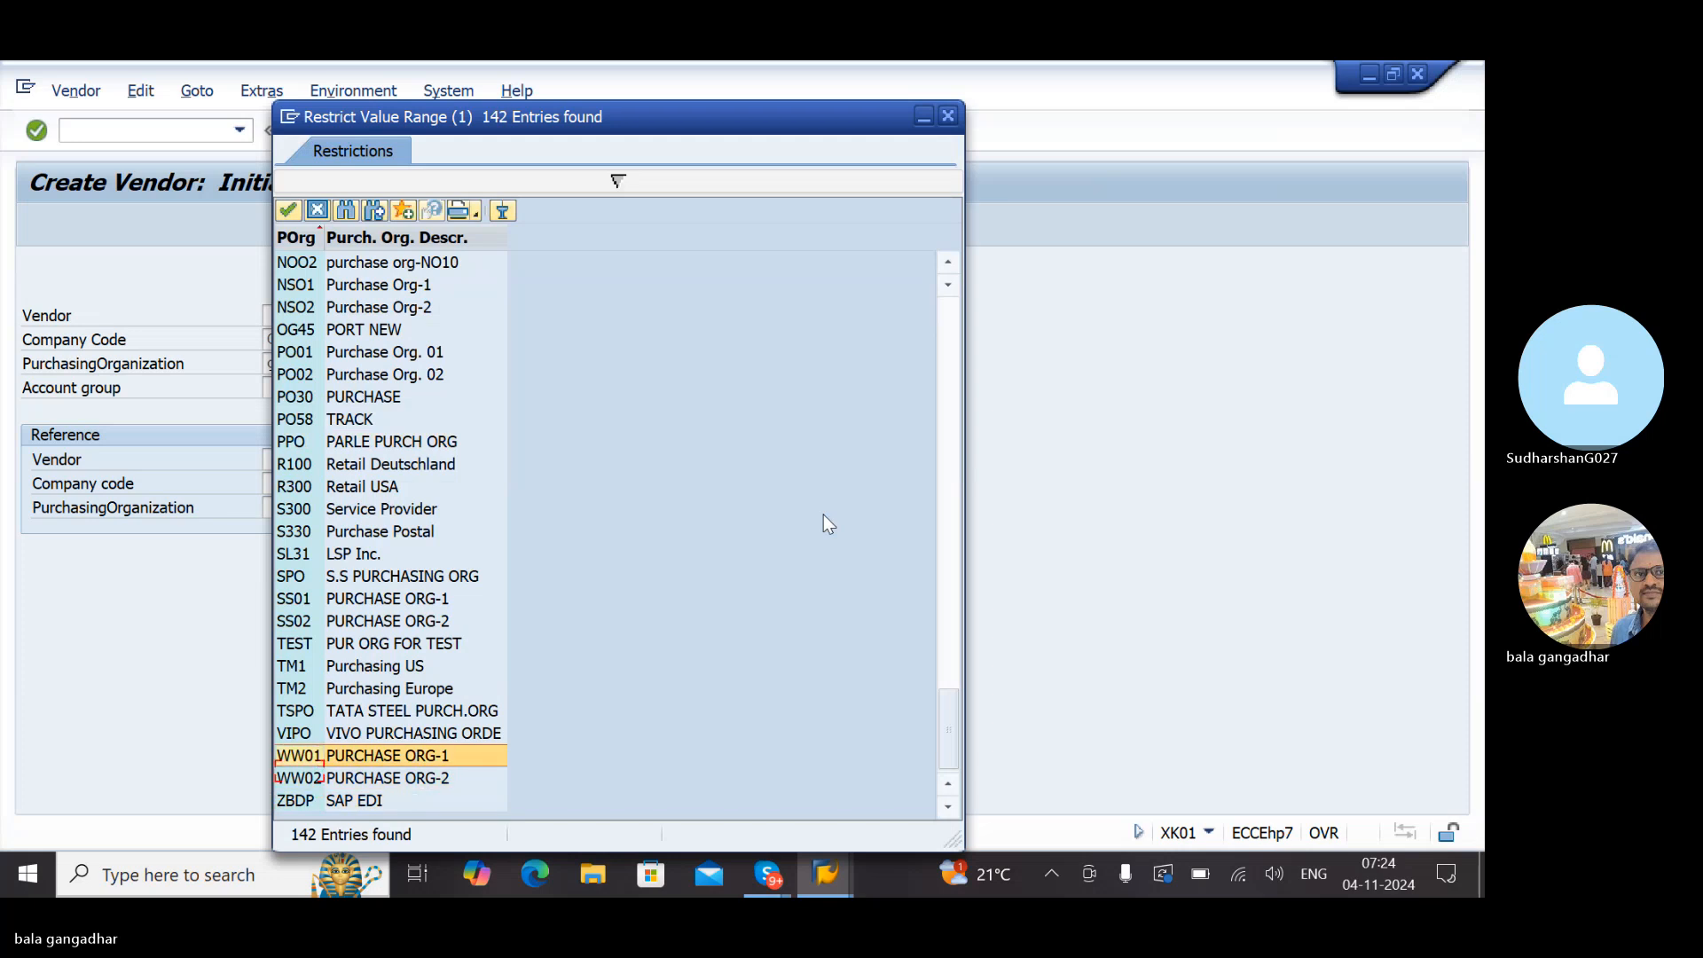
key("Page_Up")
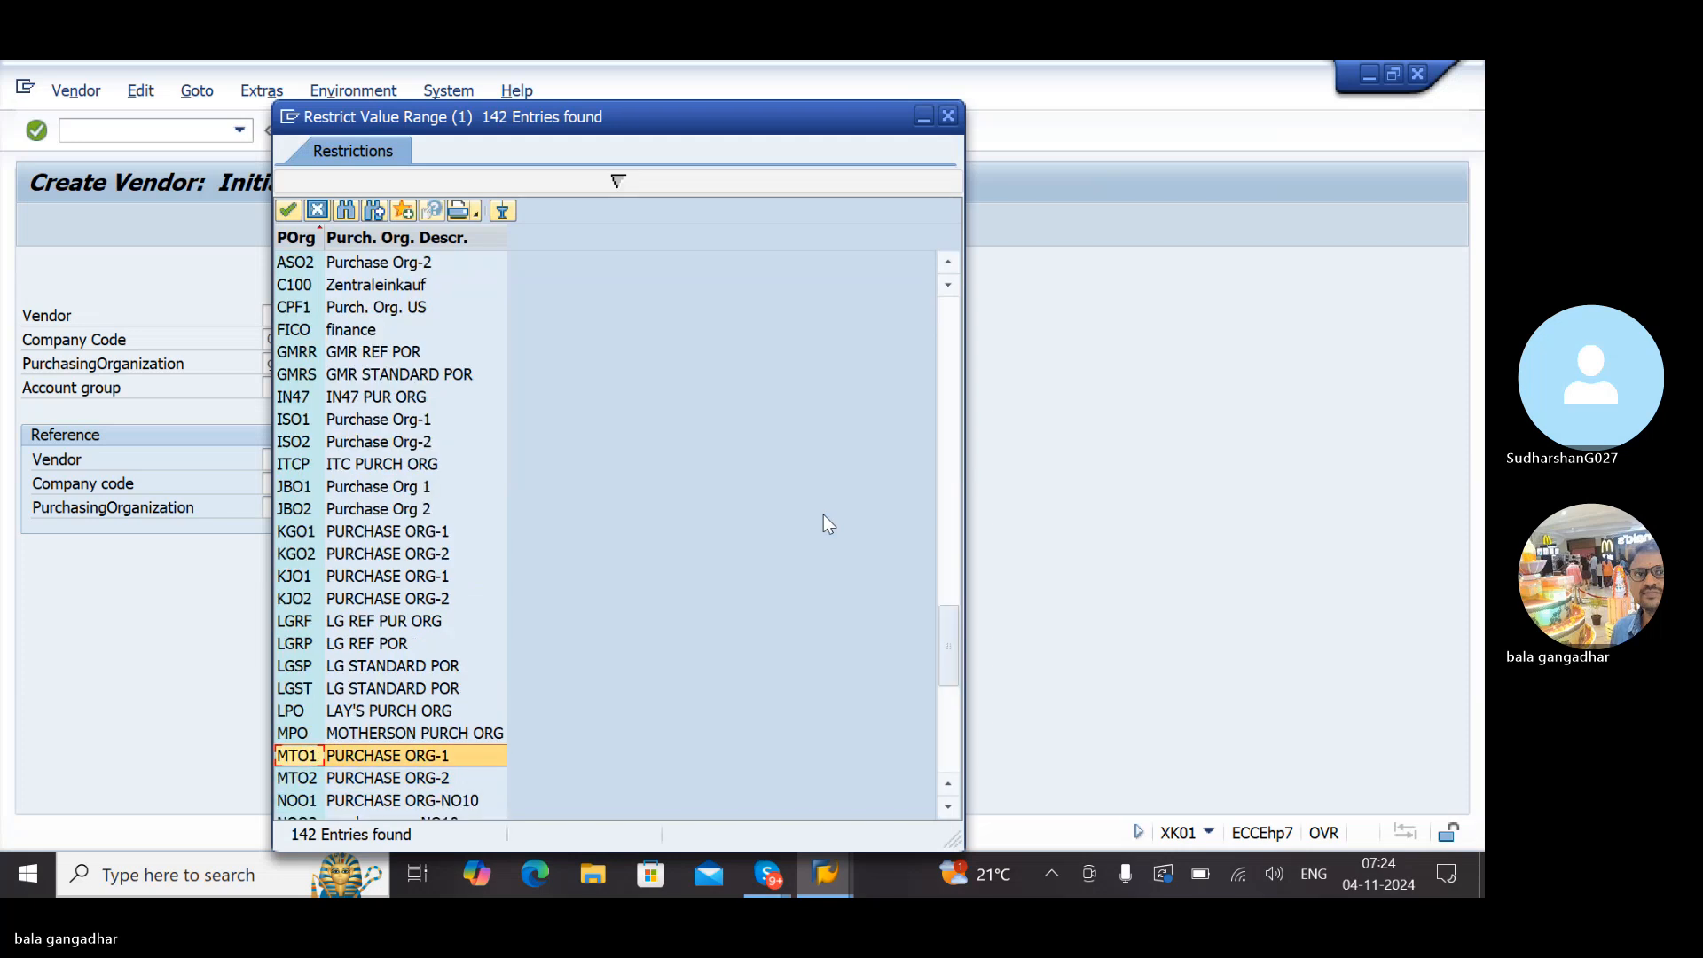
double_click(417, 377)
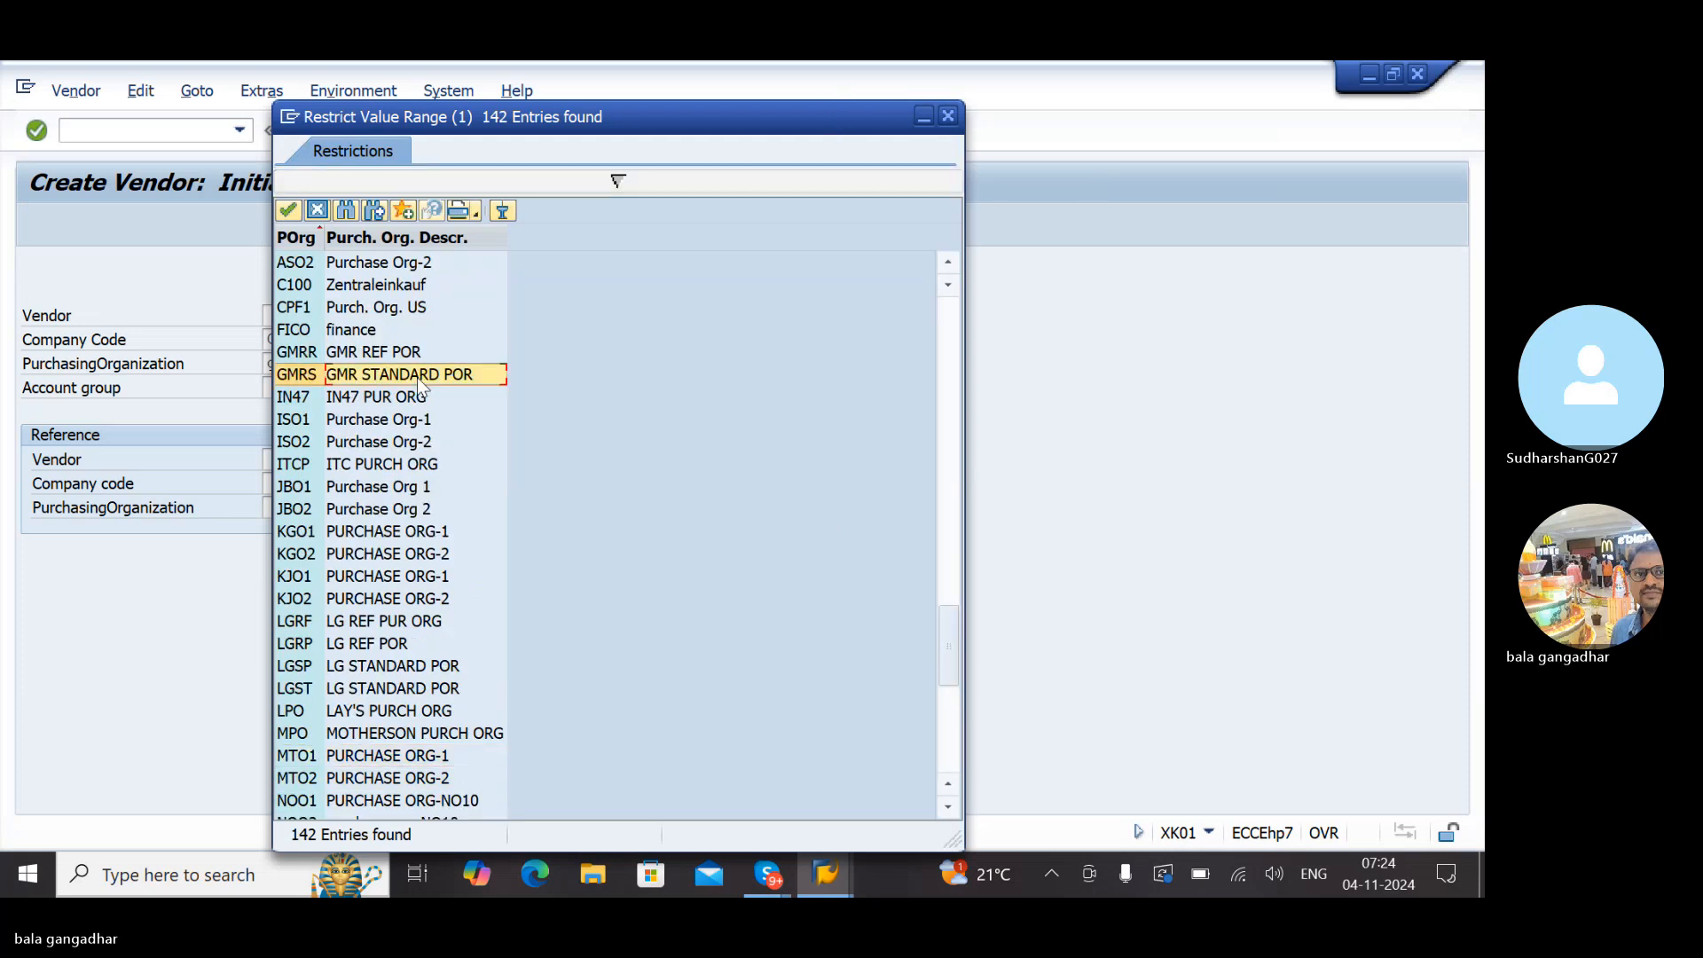
Set the vendor's account group to gmdo and continue to the address data
left_click(297, 388)
type("g")
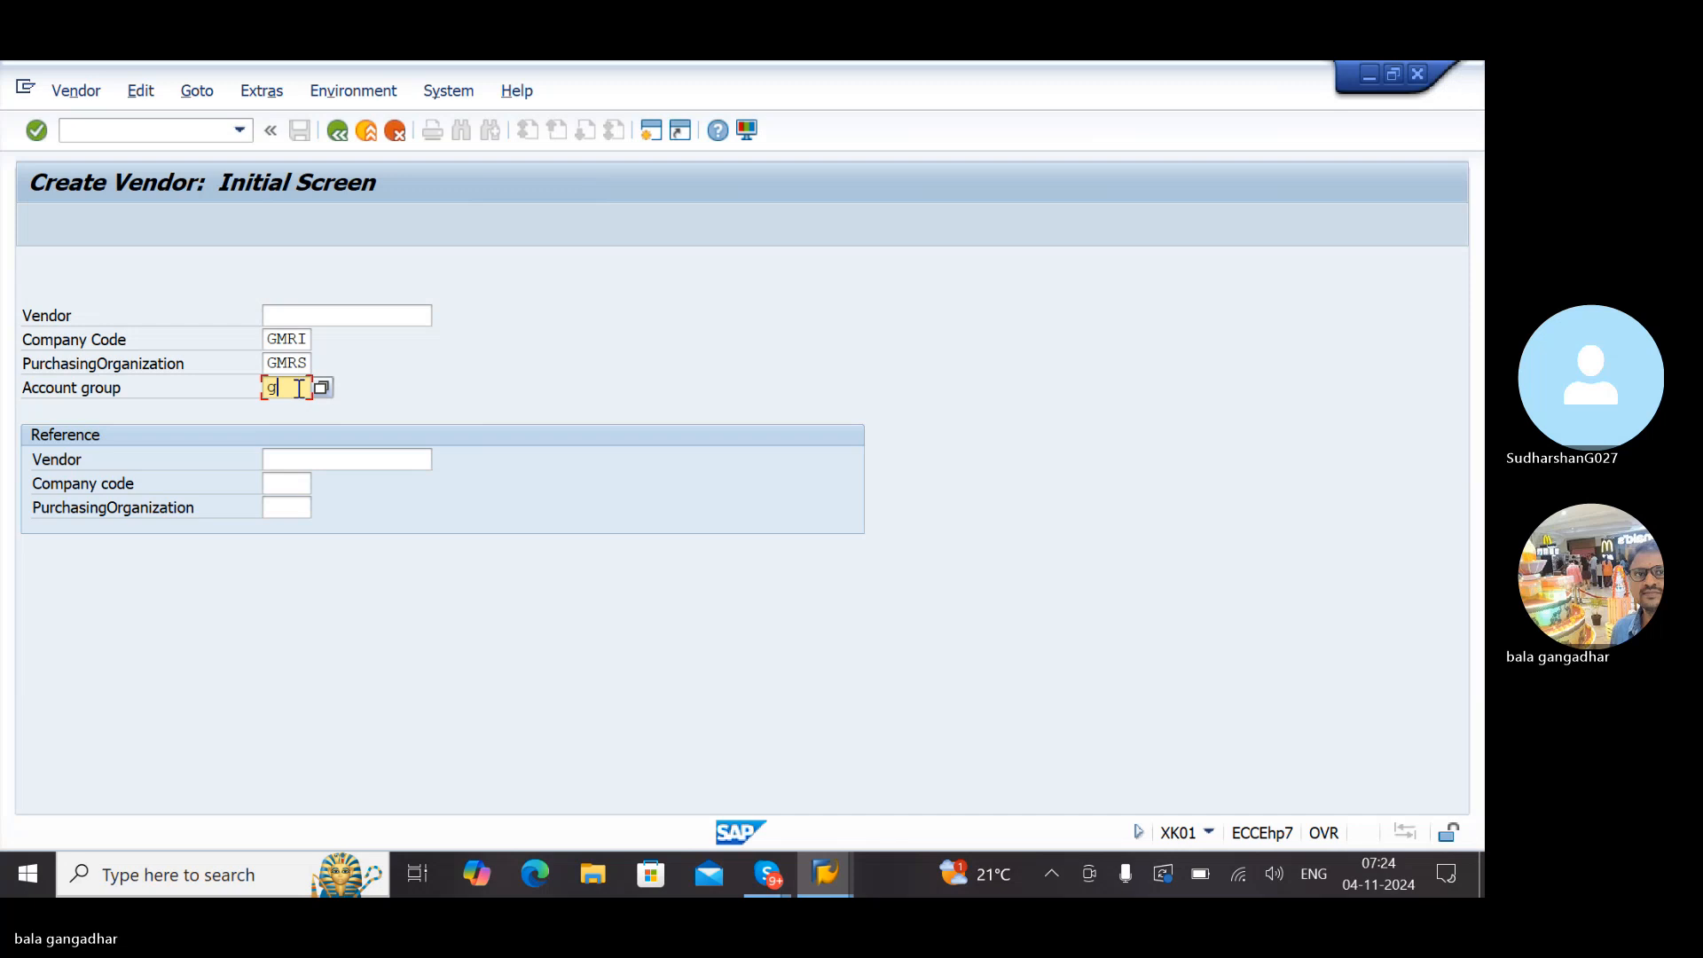
type("mrv")
key("Return")
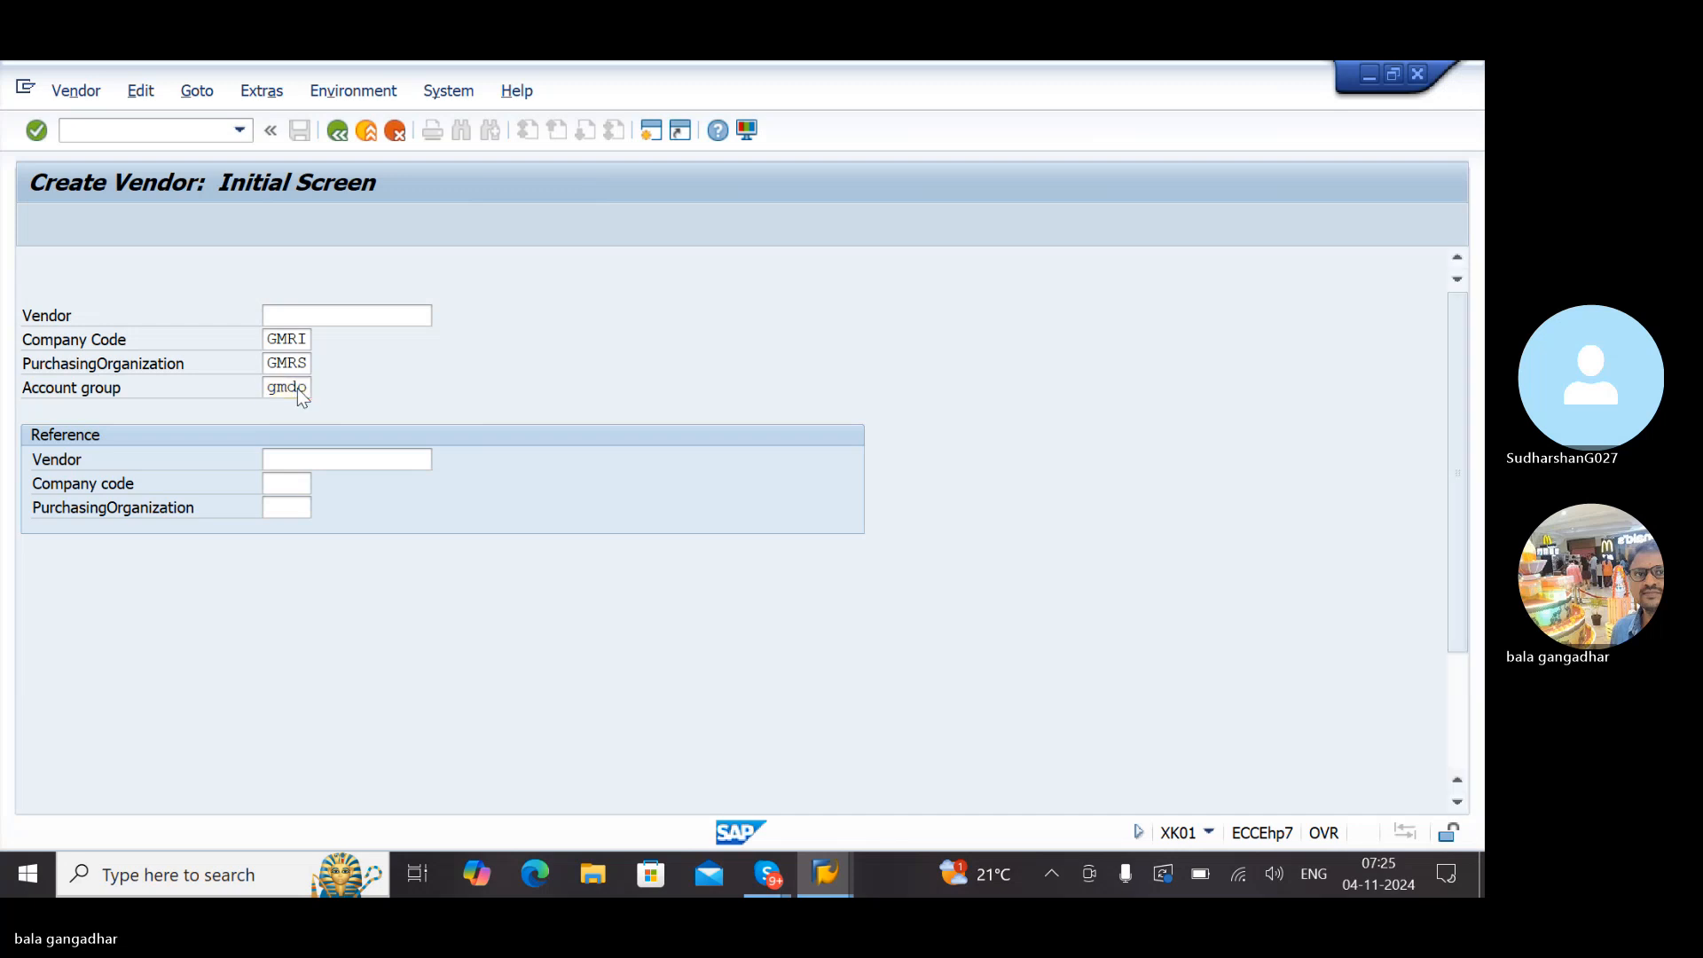
Give the vendor the title Company, the name hp india and the country IN in its address data
left_click(316, 360)
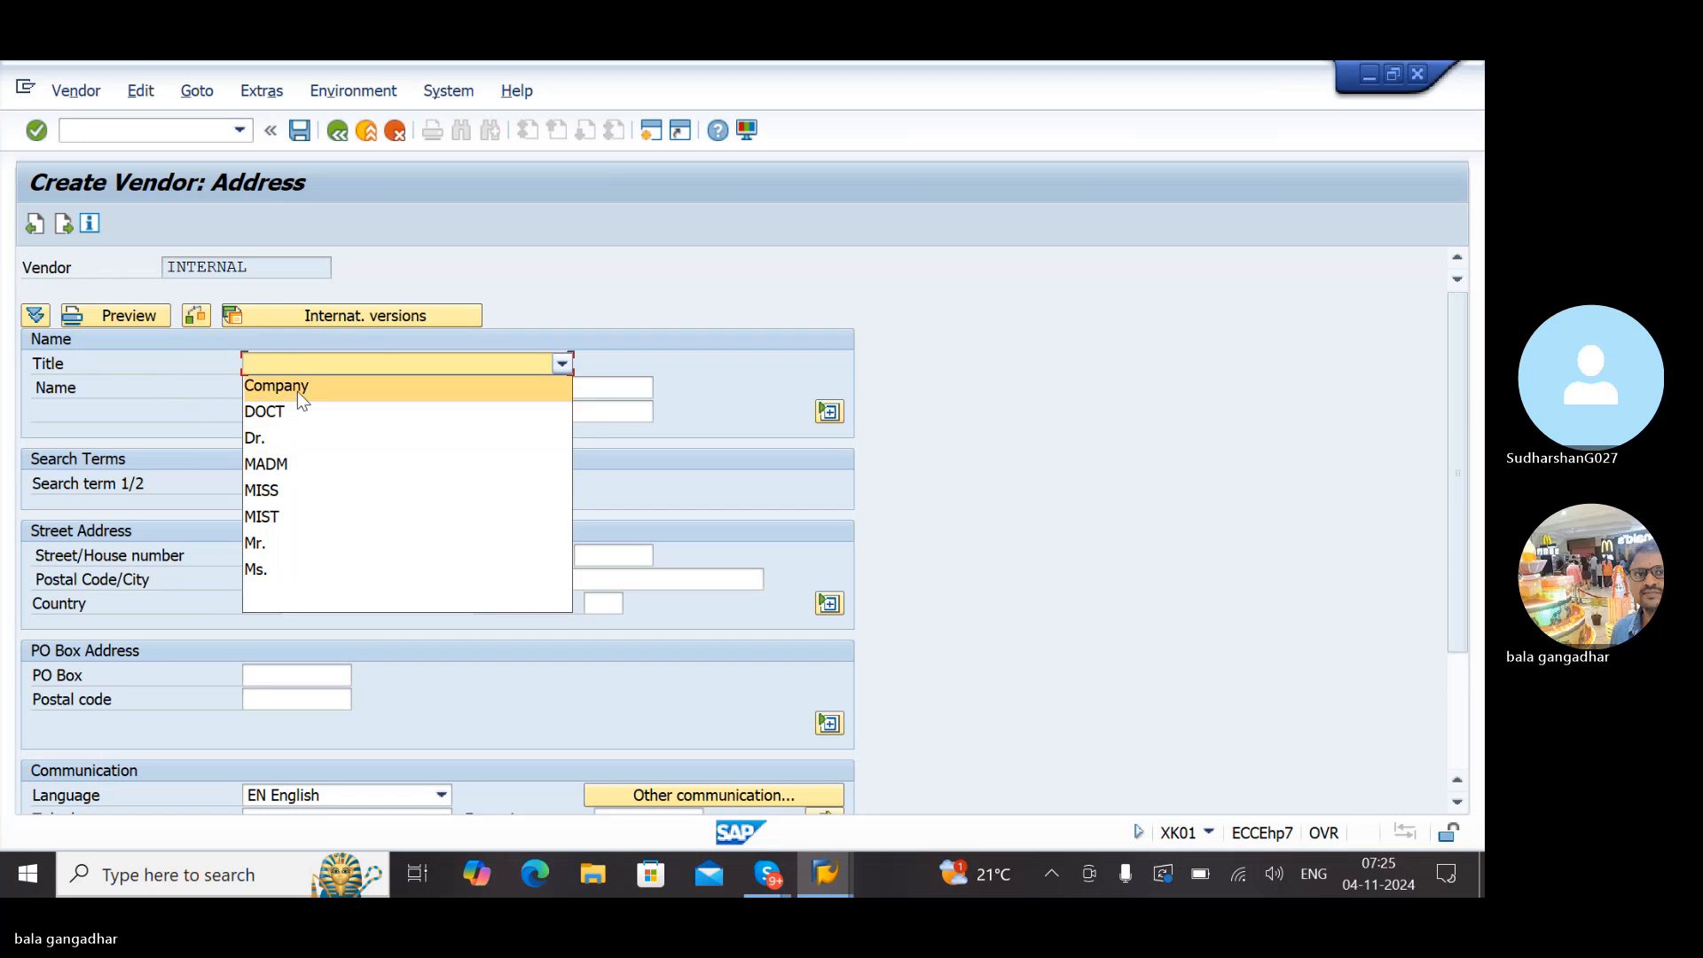
left_click(296, 388)
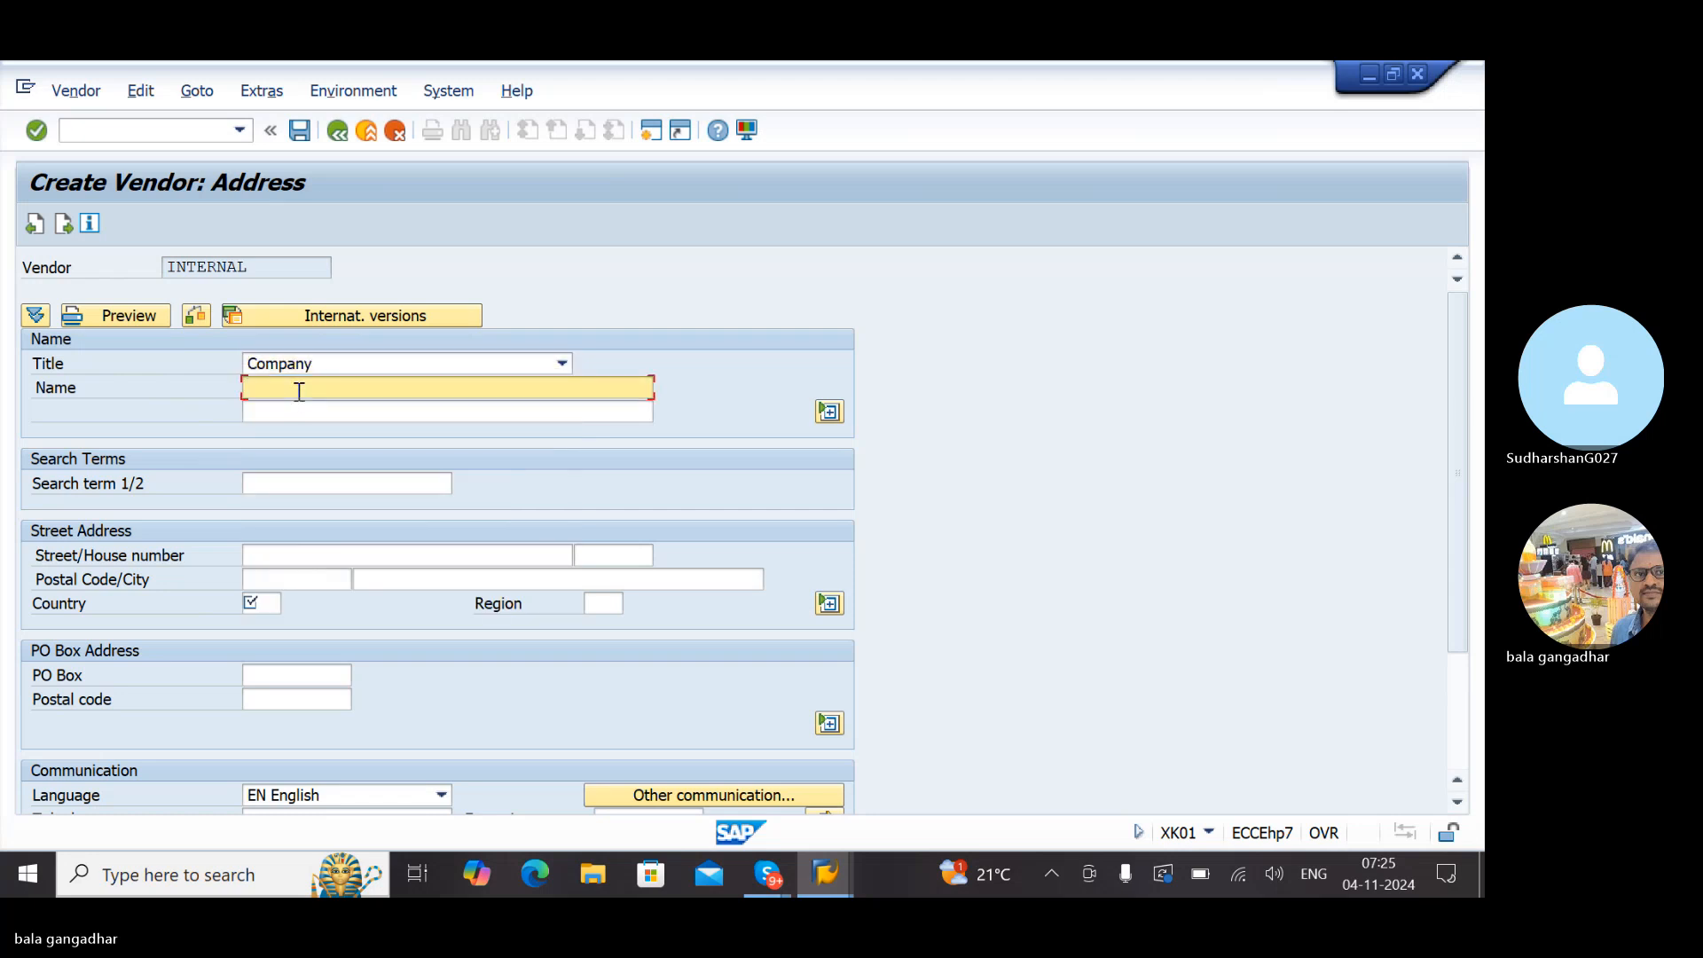
type("hp indi")
key("Tab")
key("Tab")
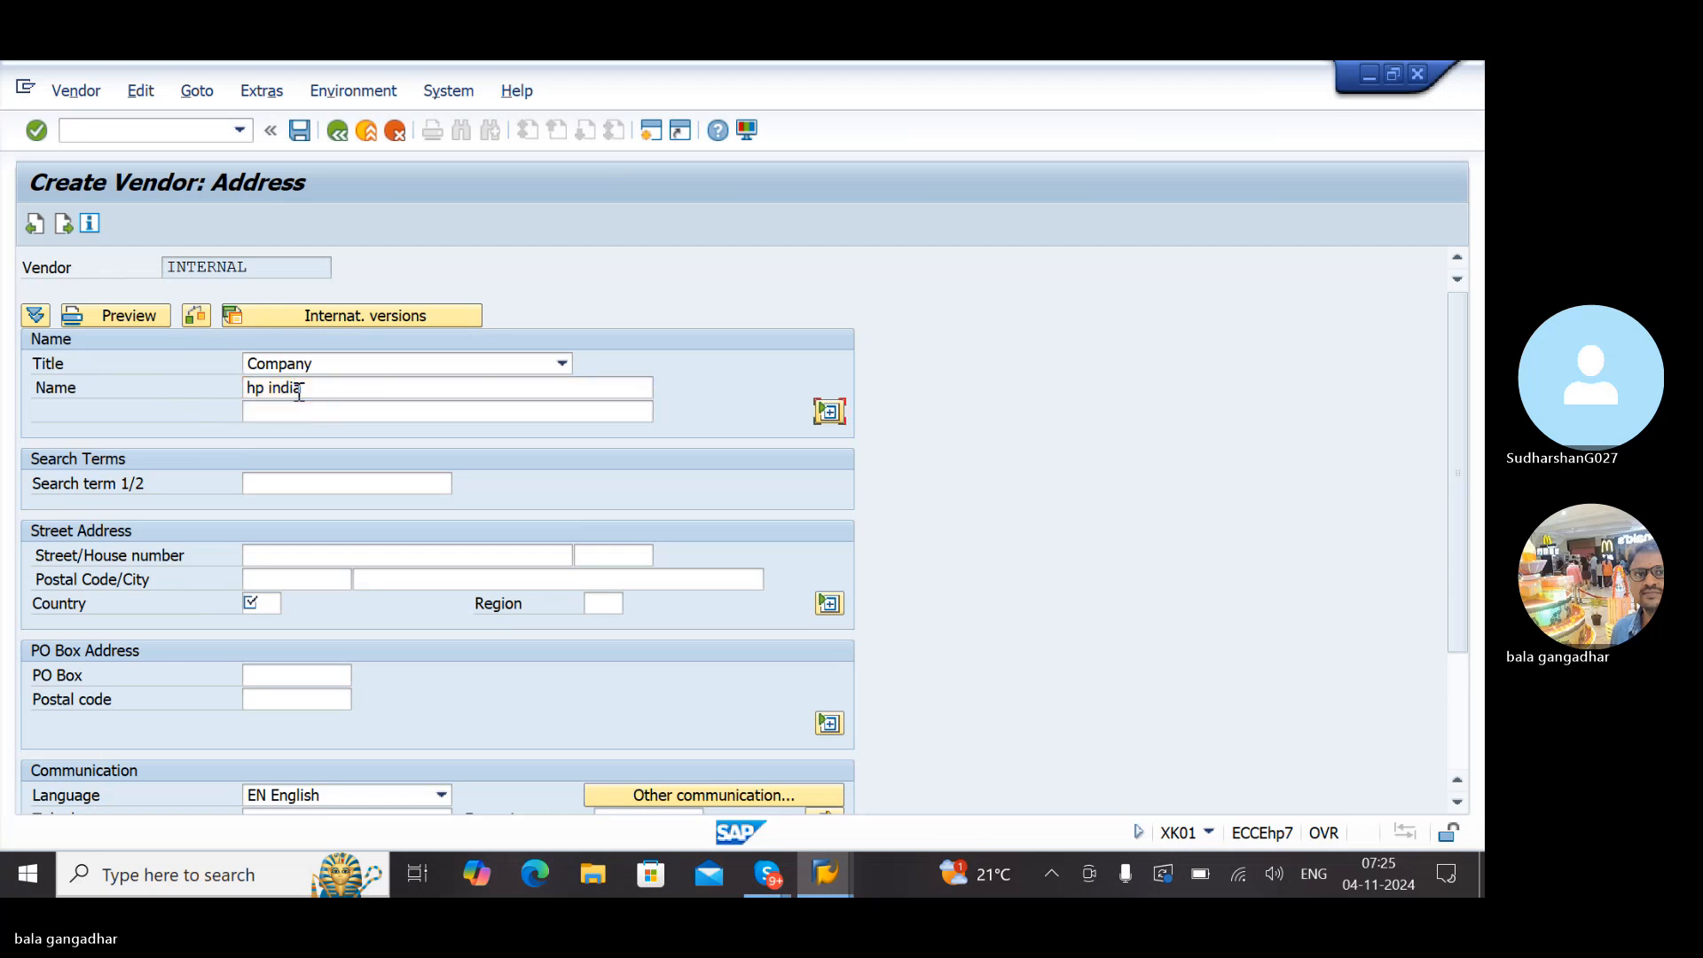
key("Return")
type("in")
key("Return")
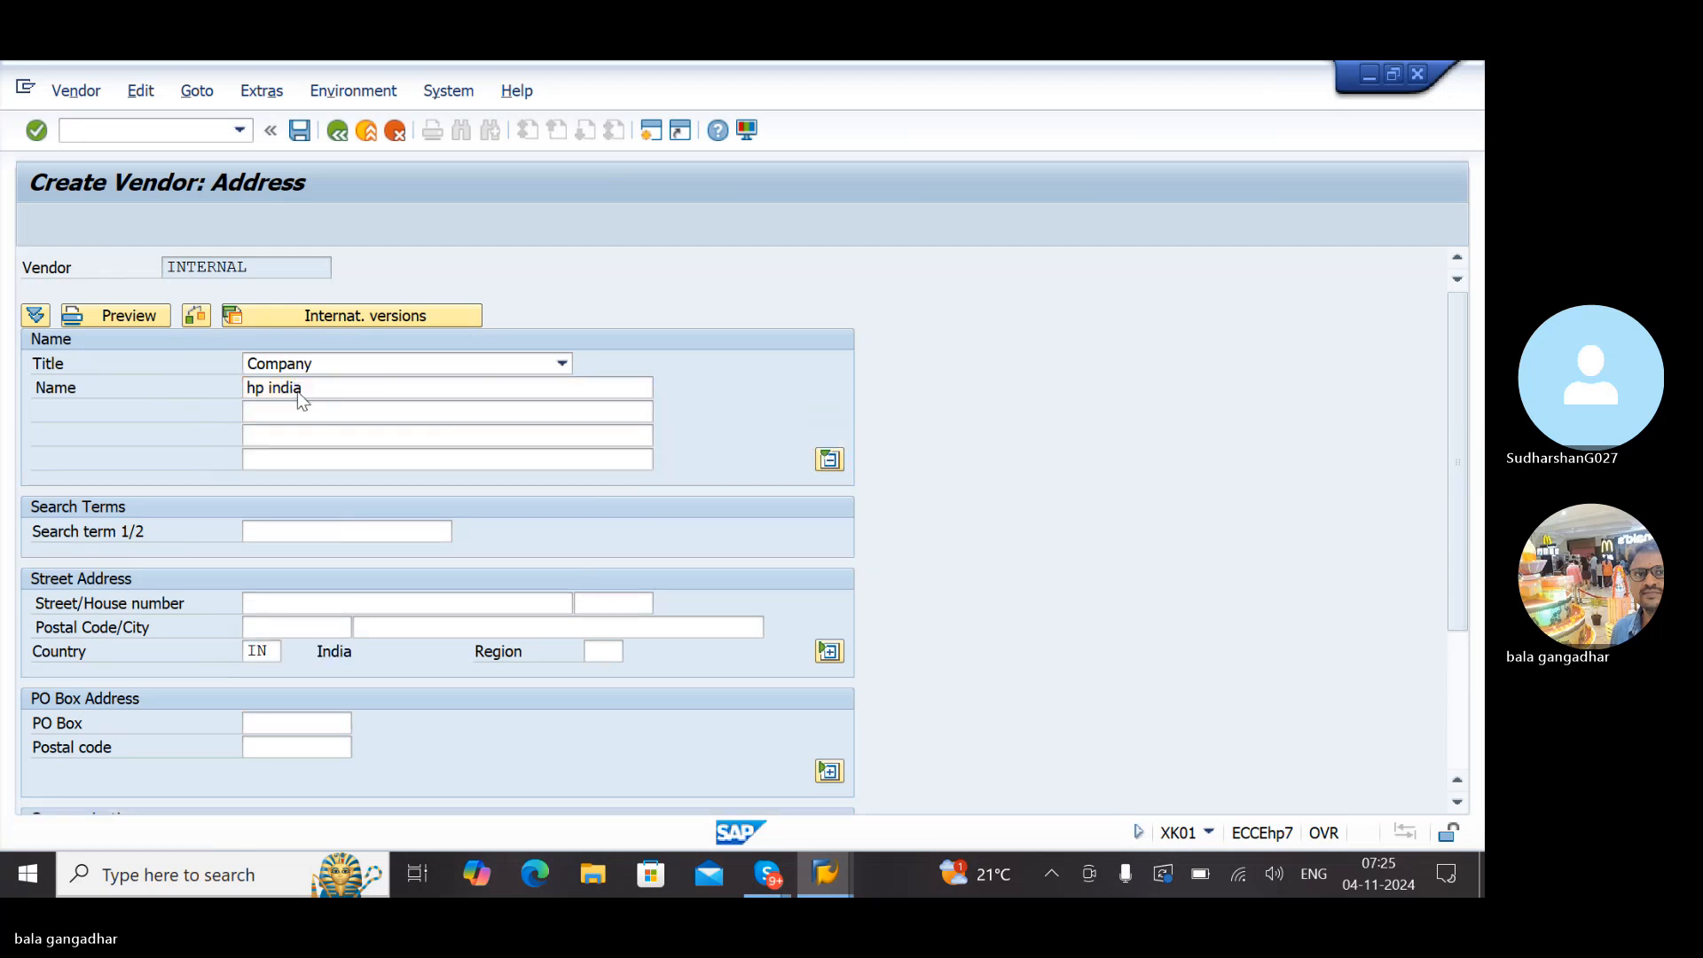
Accept the address and continue through the following vendor screens to the company code's accounting information
key("Return")
key("Return")
key("Return")
key("Return")
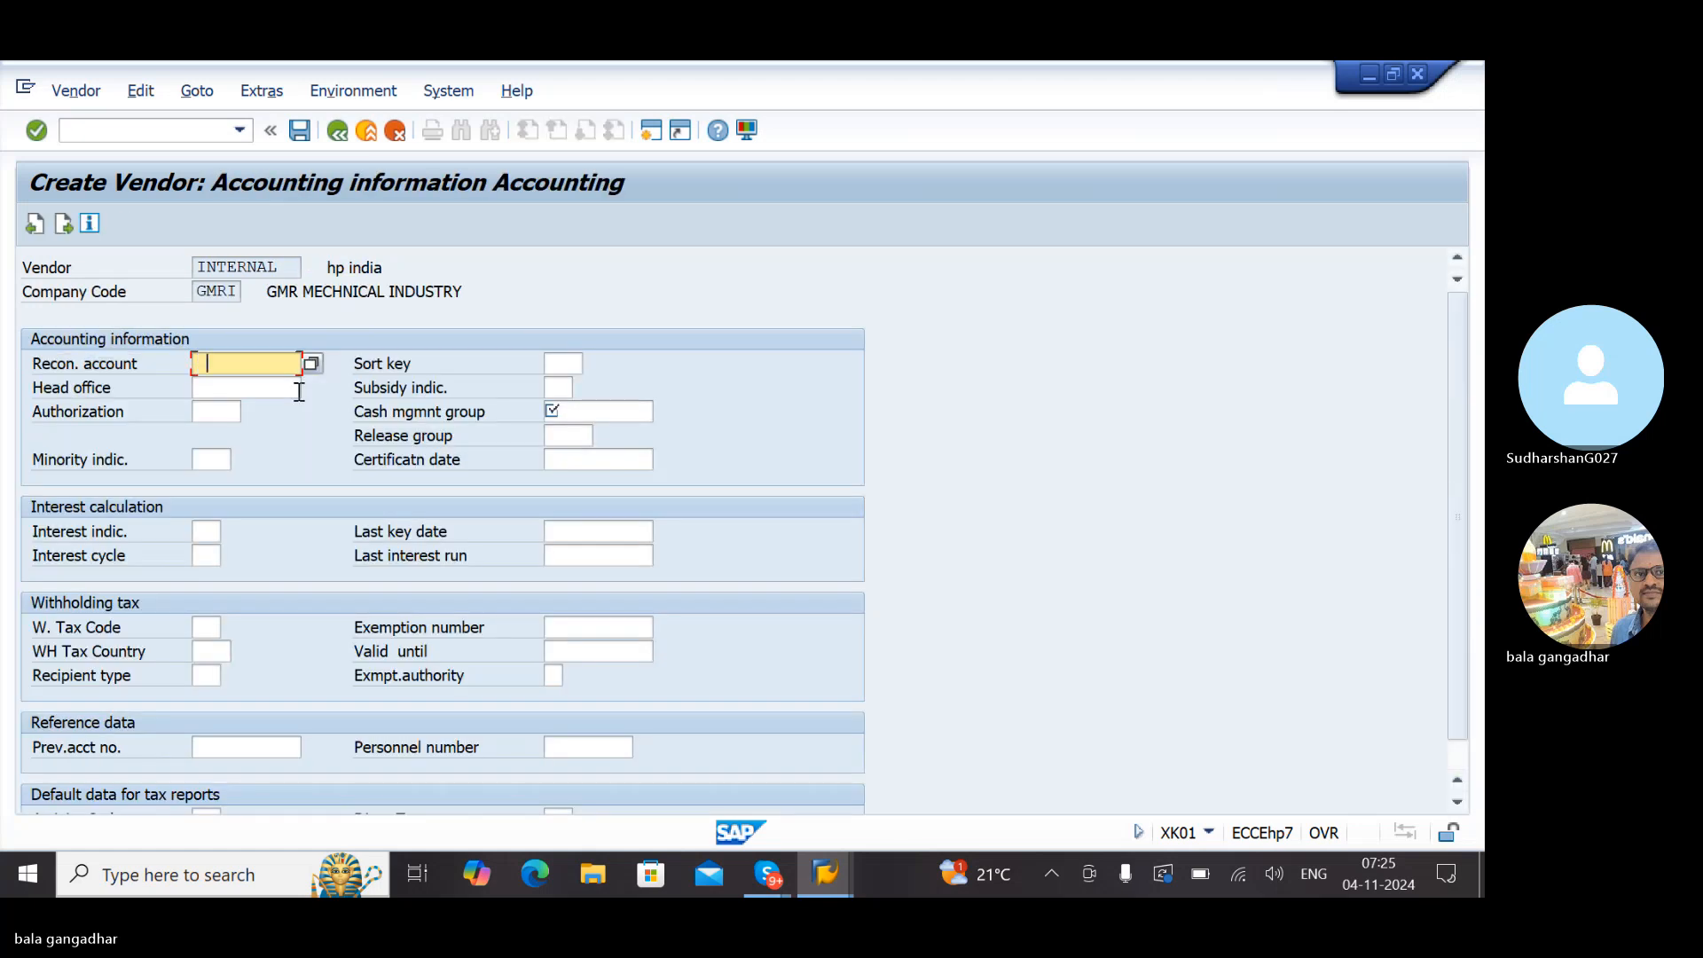
Enter reconciliation account 31000 and cash management group a1 in the vendor's accounting information and submit the entries
type("31000")
key("Return")
type("a1")
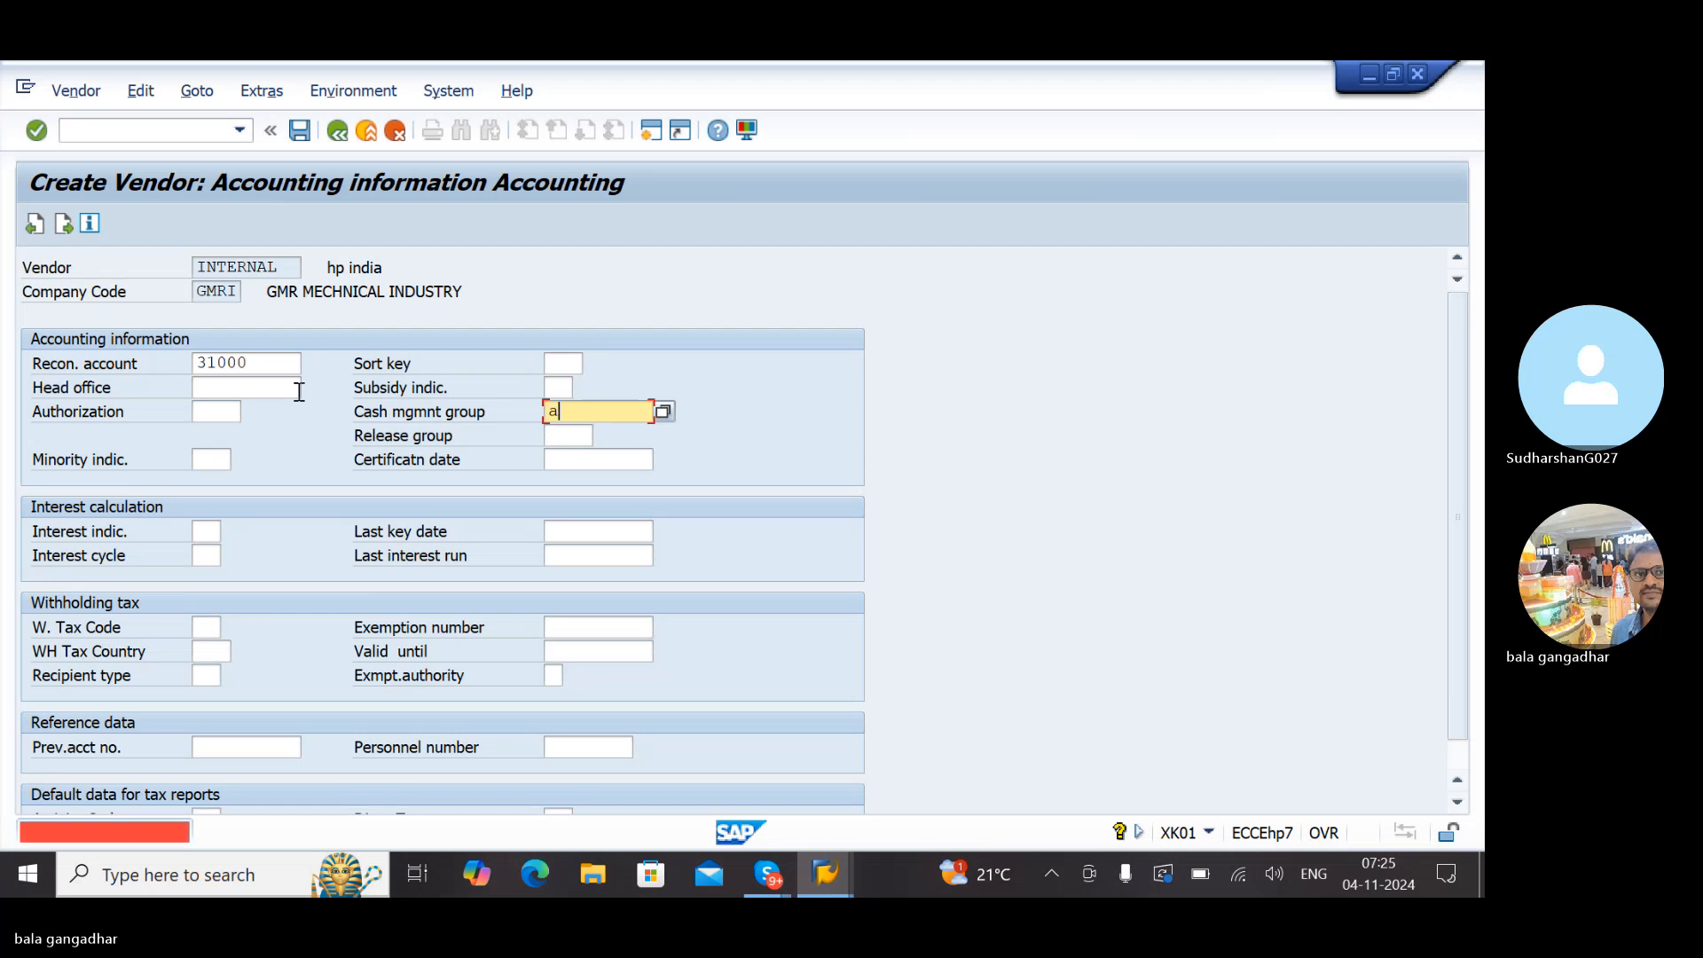
key("Return")
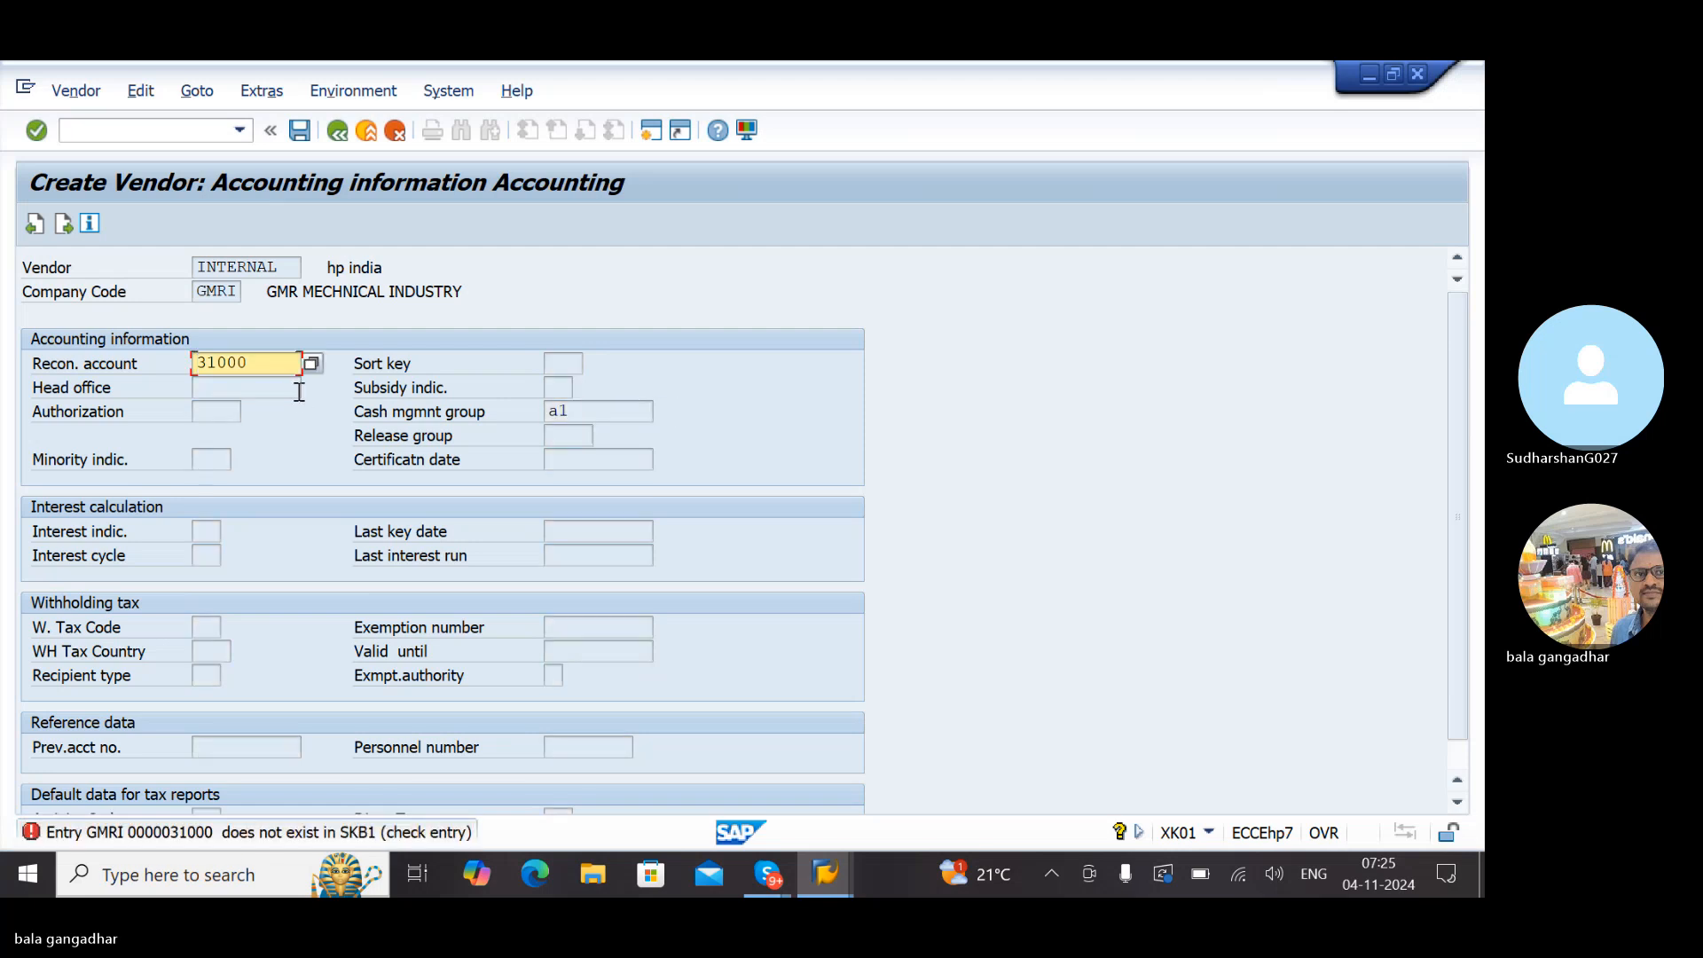
Request the possible values for the reconciliation account and clear the entered account
left_click(310, 363)
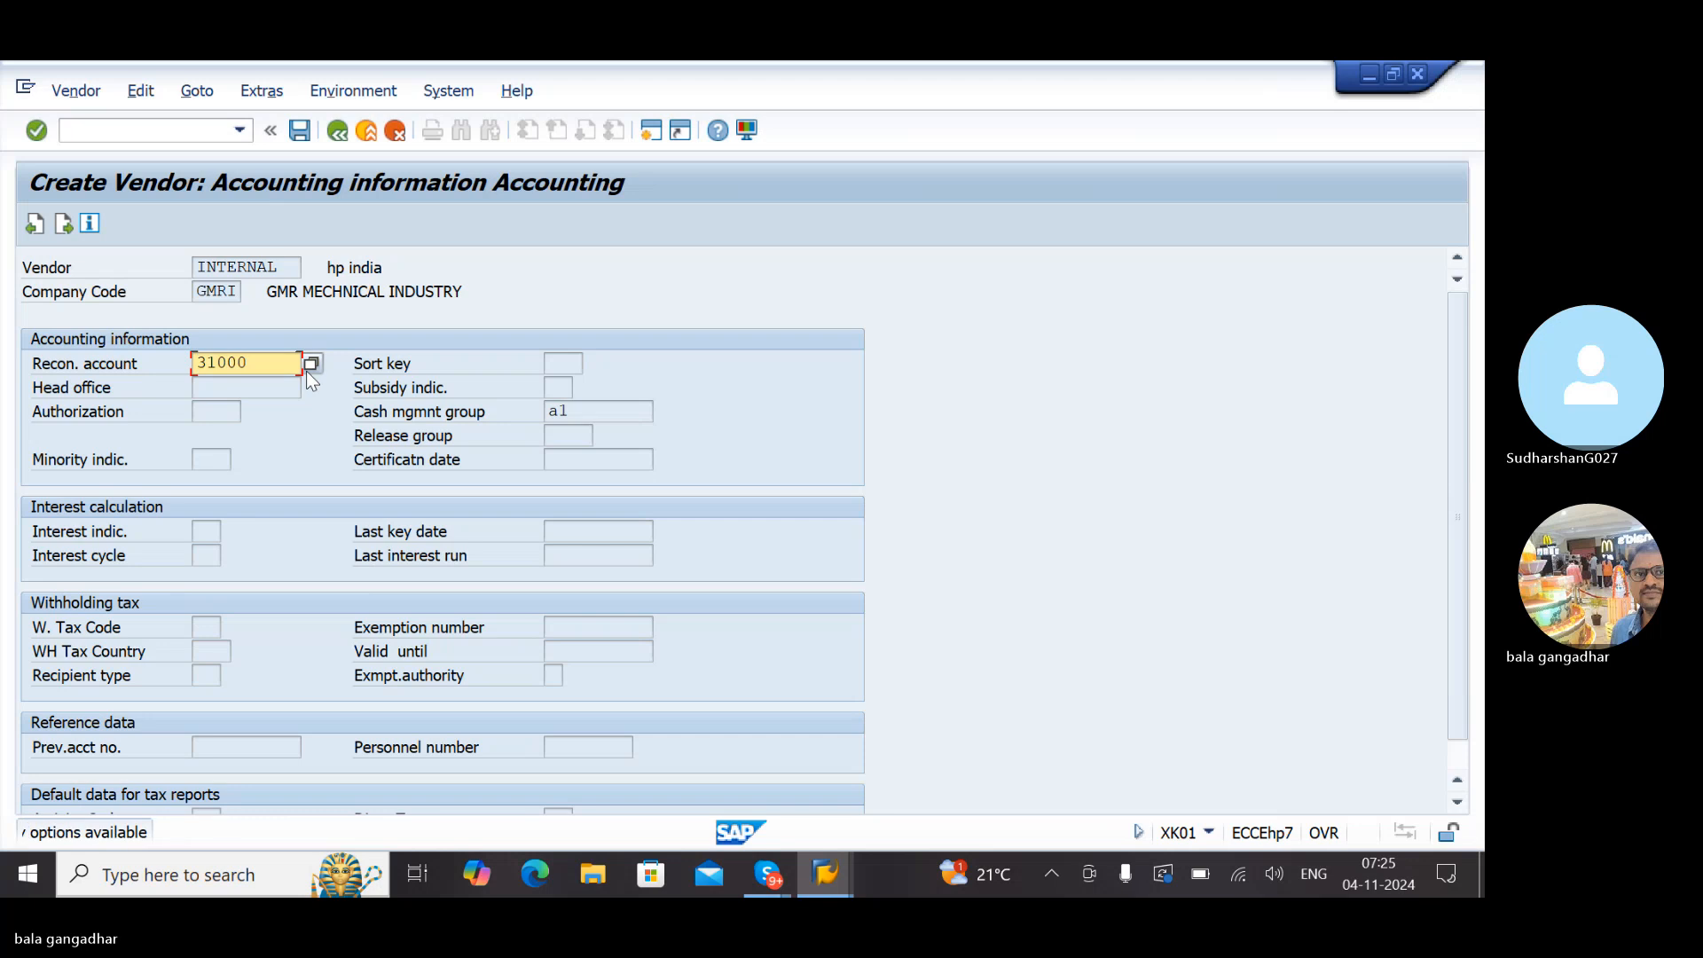
left_click(281, 367)
key("BackSpace")
key("BackSpace")
key("BackSpace")
key("BackSpace")
key("BackSpace")
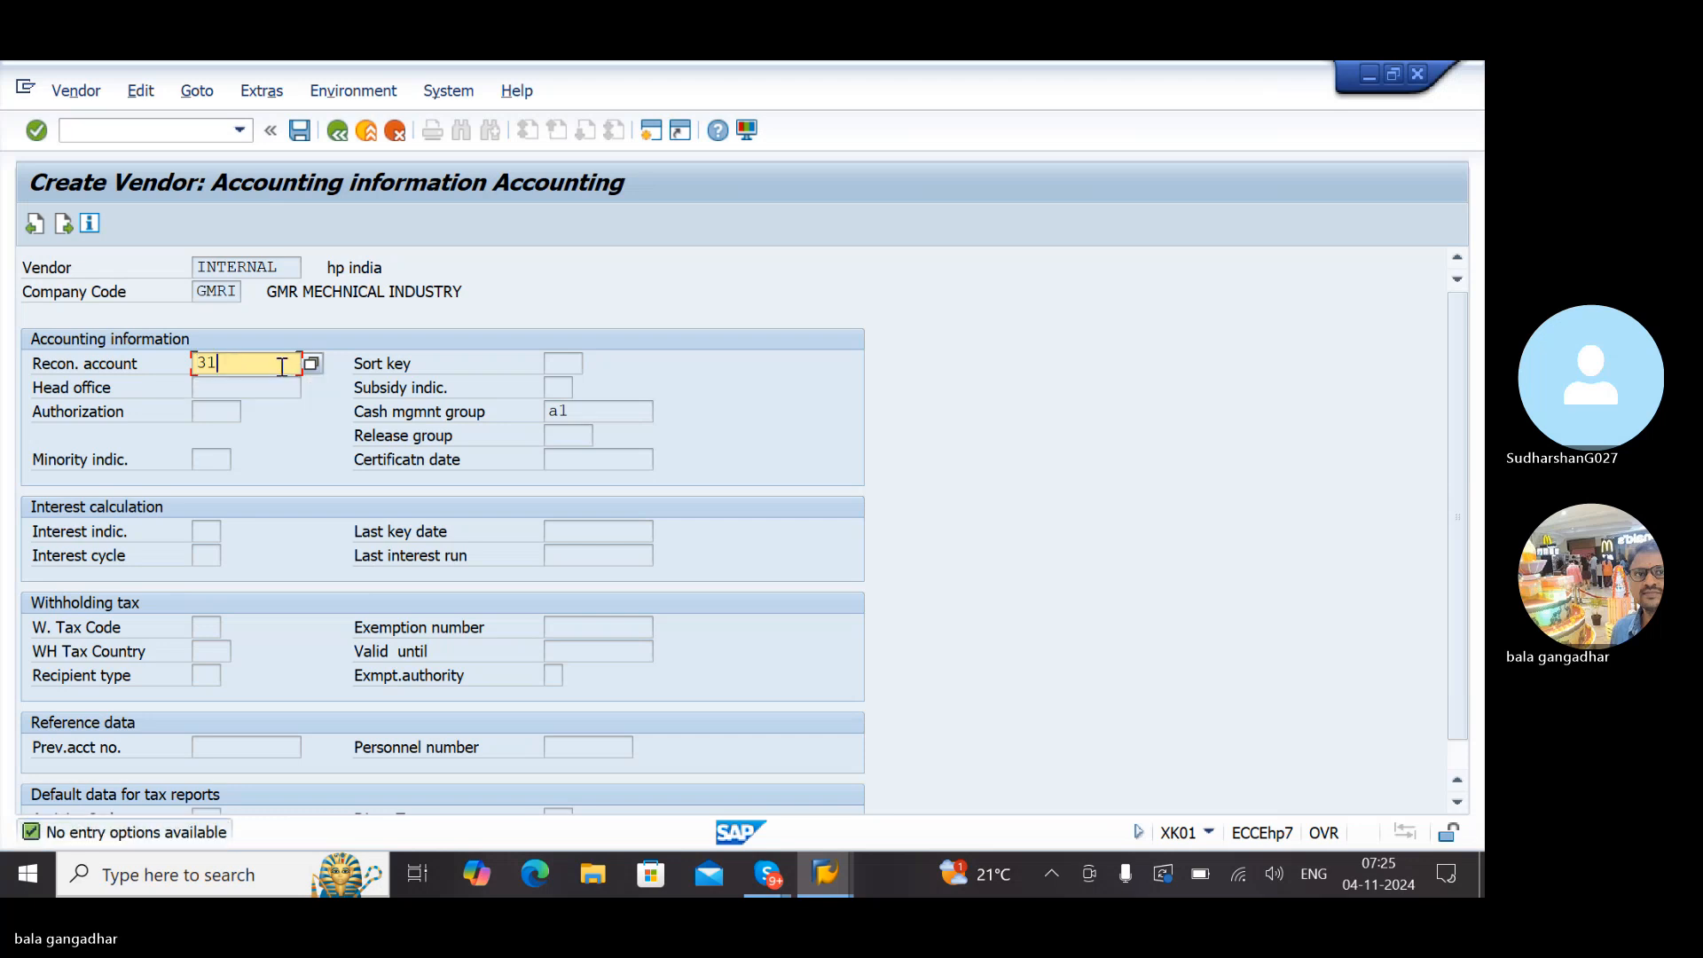
Request the possible reconciliation accounts again and try to continue to the following screen without one
left_click(303, 366)
left_click(311, 363)
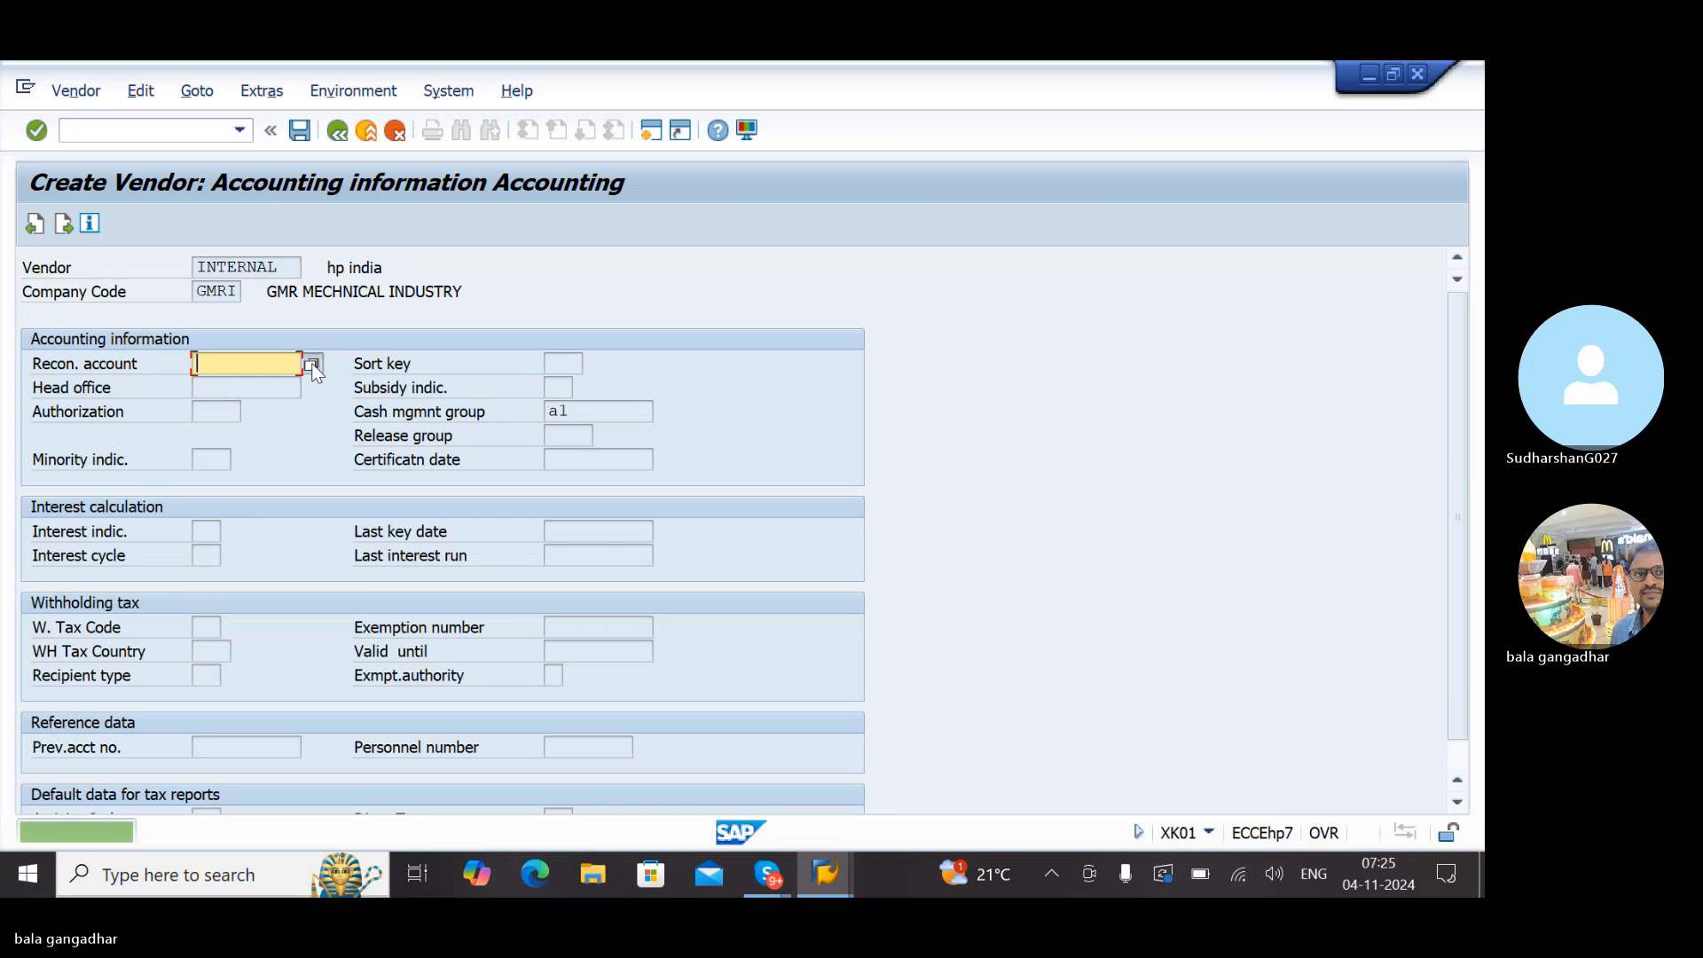
left_click(311, 364)
left_click(311, 364)
left_click(311, 364)
left_click(311, 364)
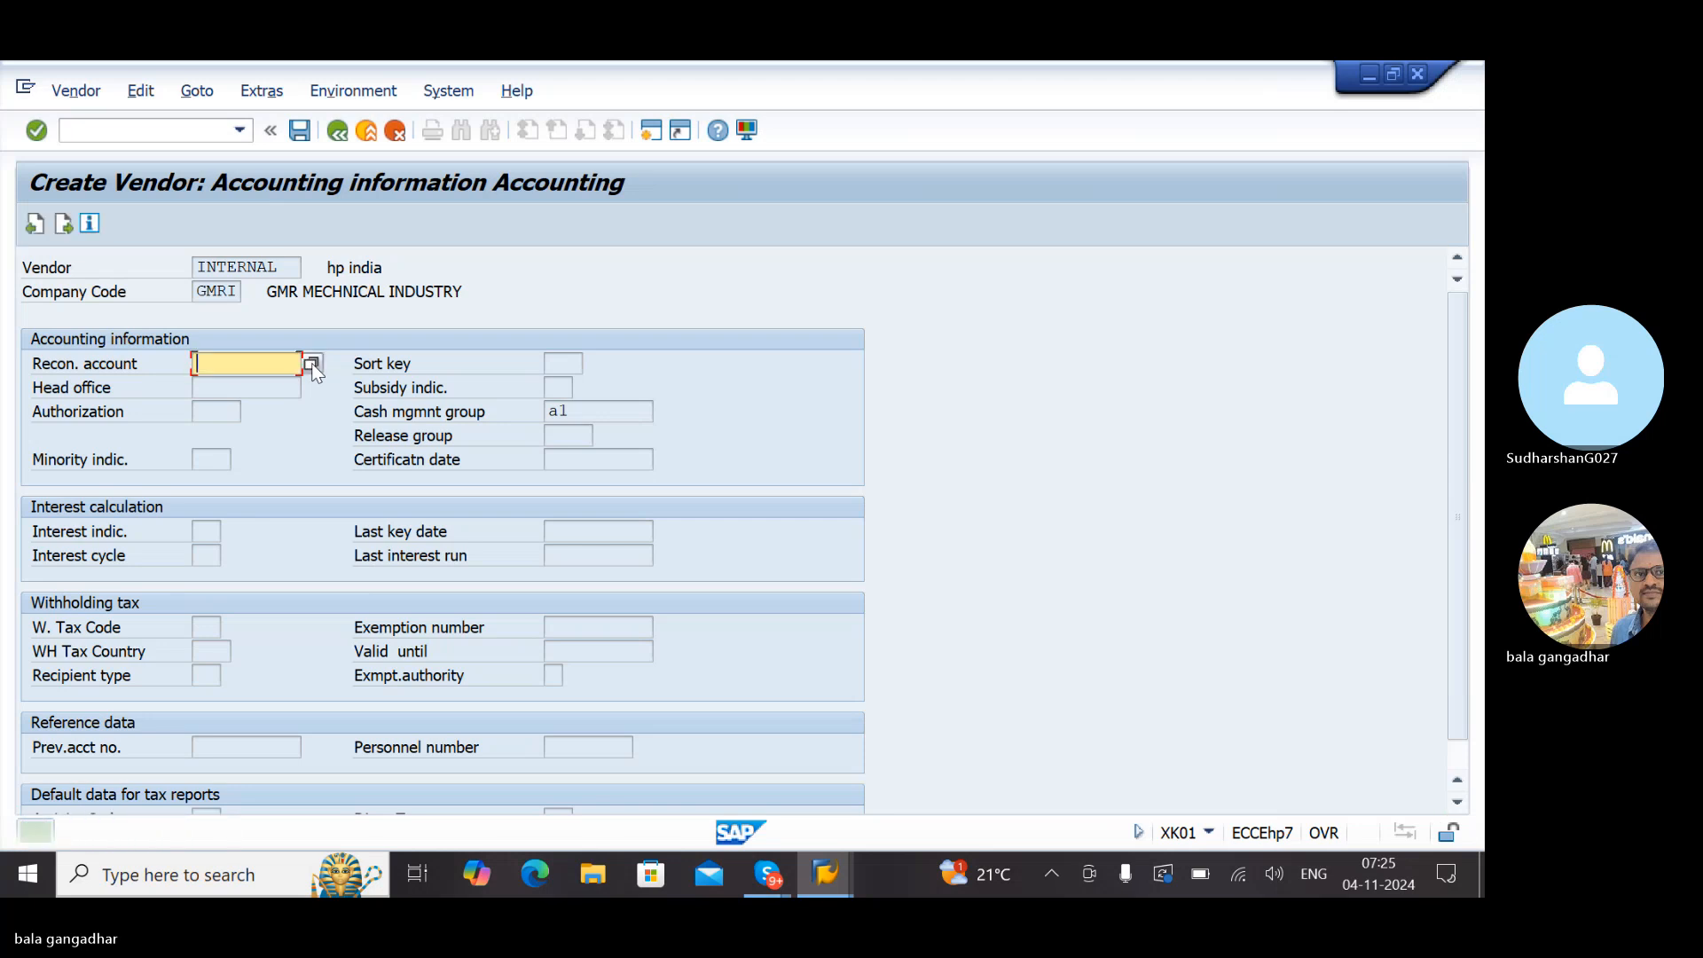
key("Return")
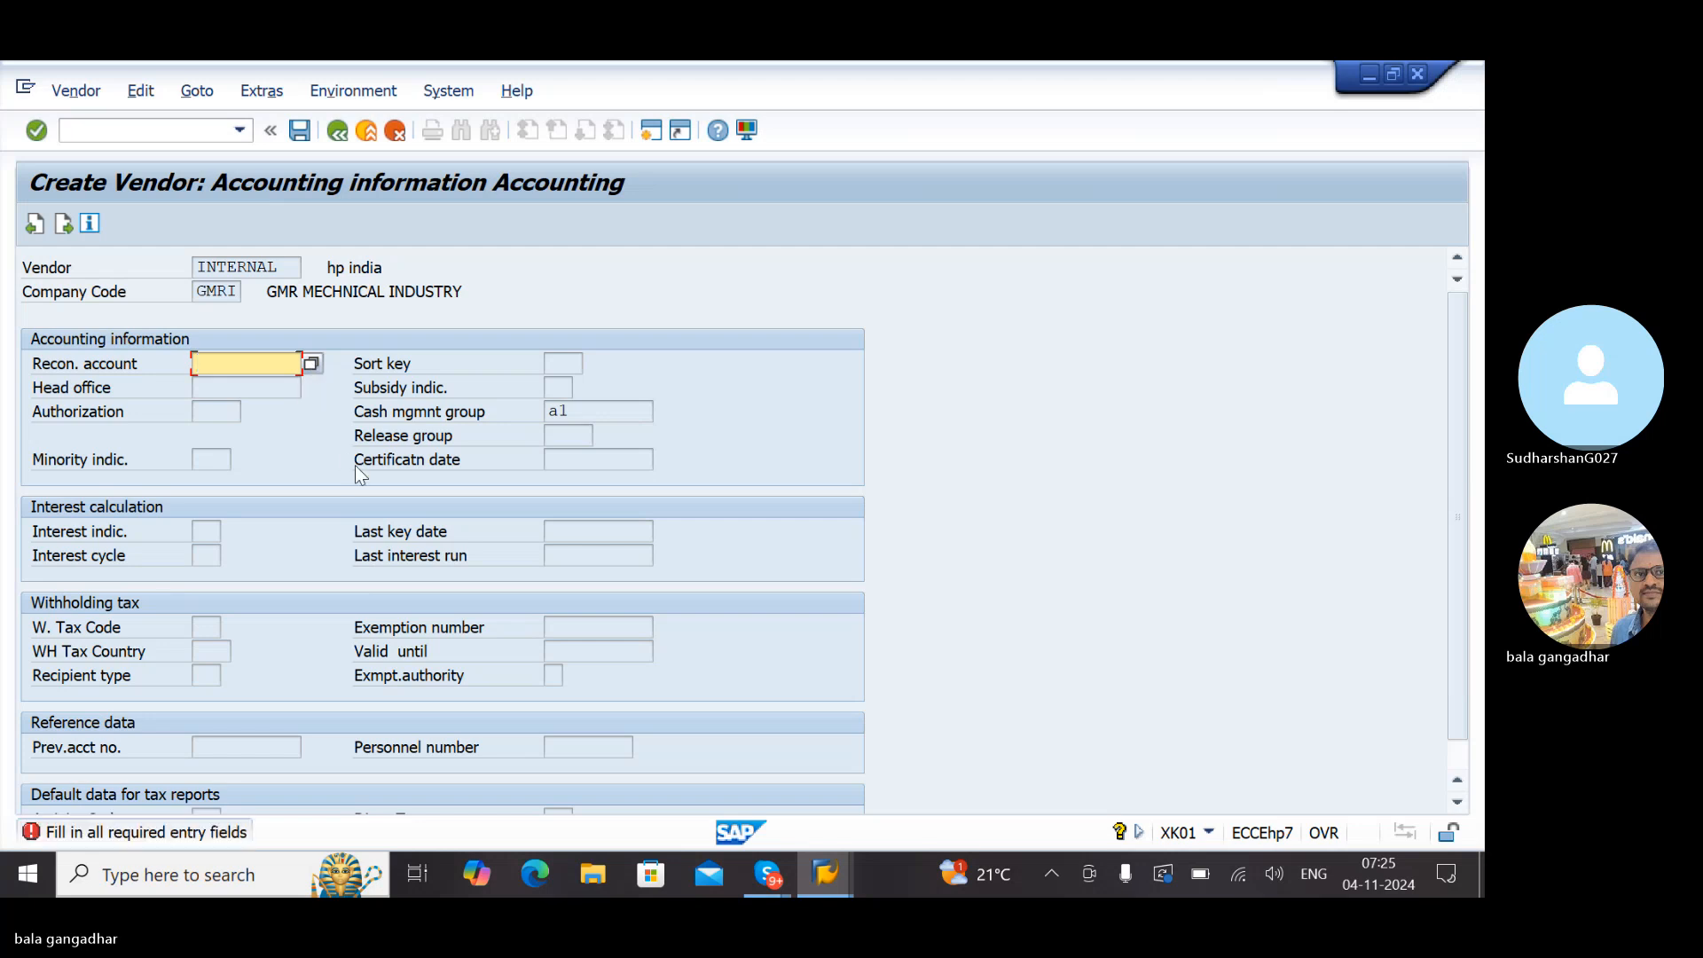
key("Return")
left_click(64, 224)
key("alt+Tab")
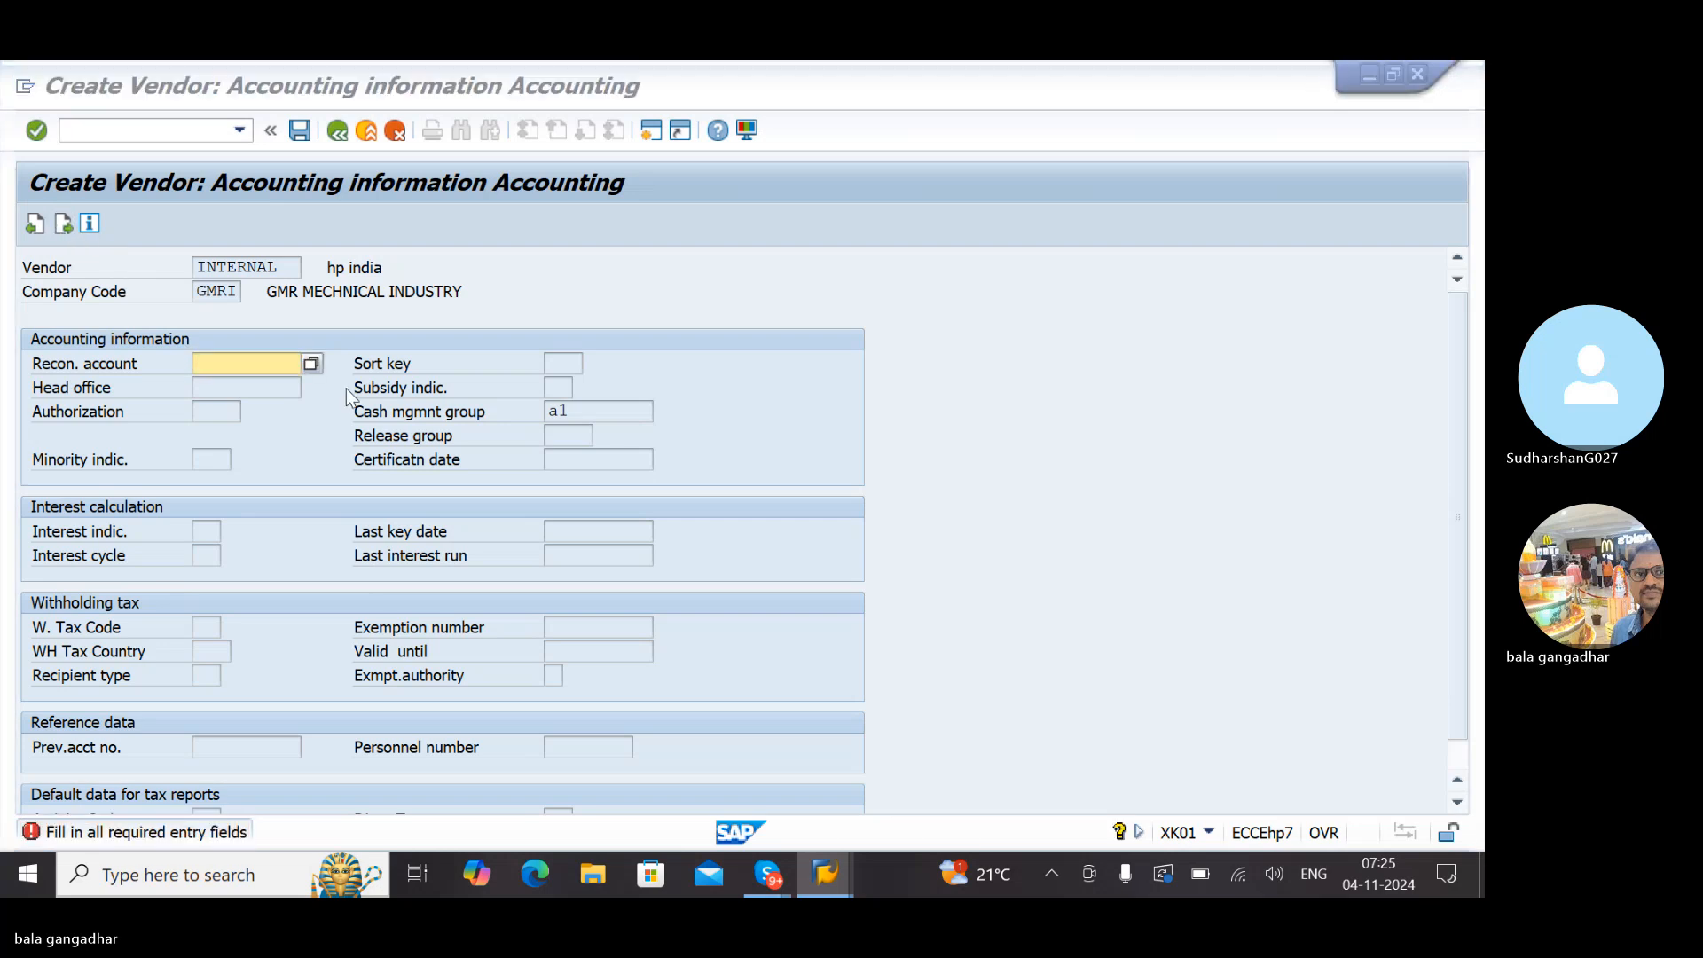
Open a new session, start transaction spro and display the SAP Reference IMG
left_click(672, 87)
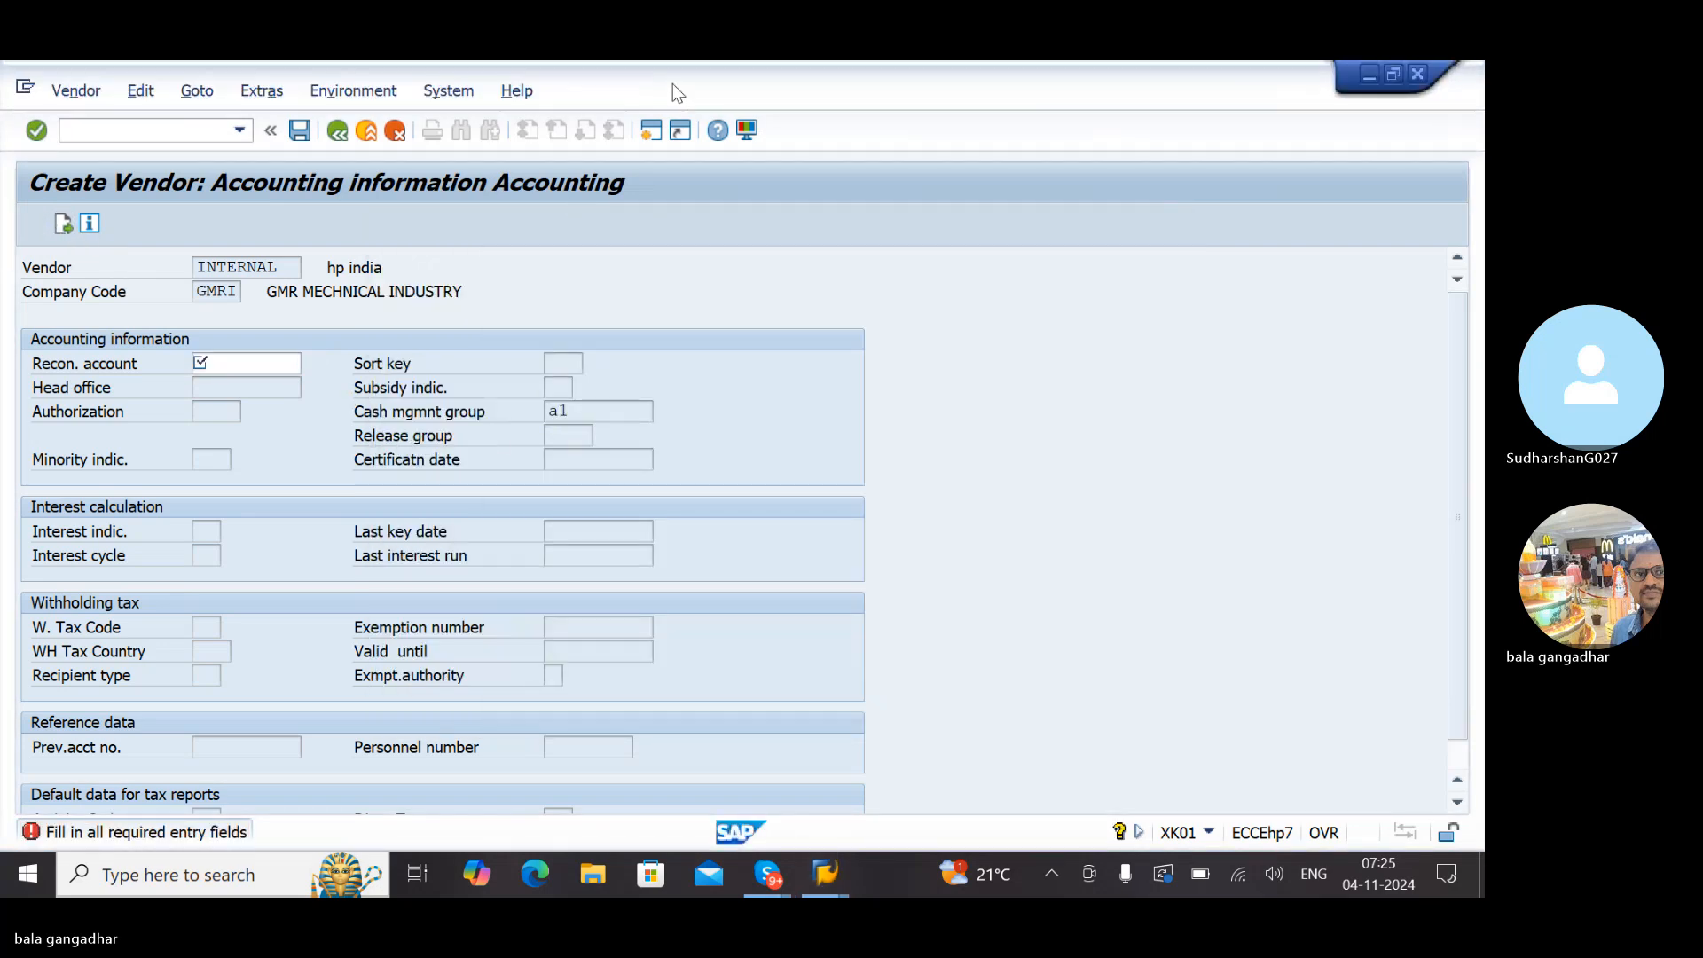
left_click(651, 130)
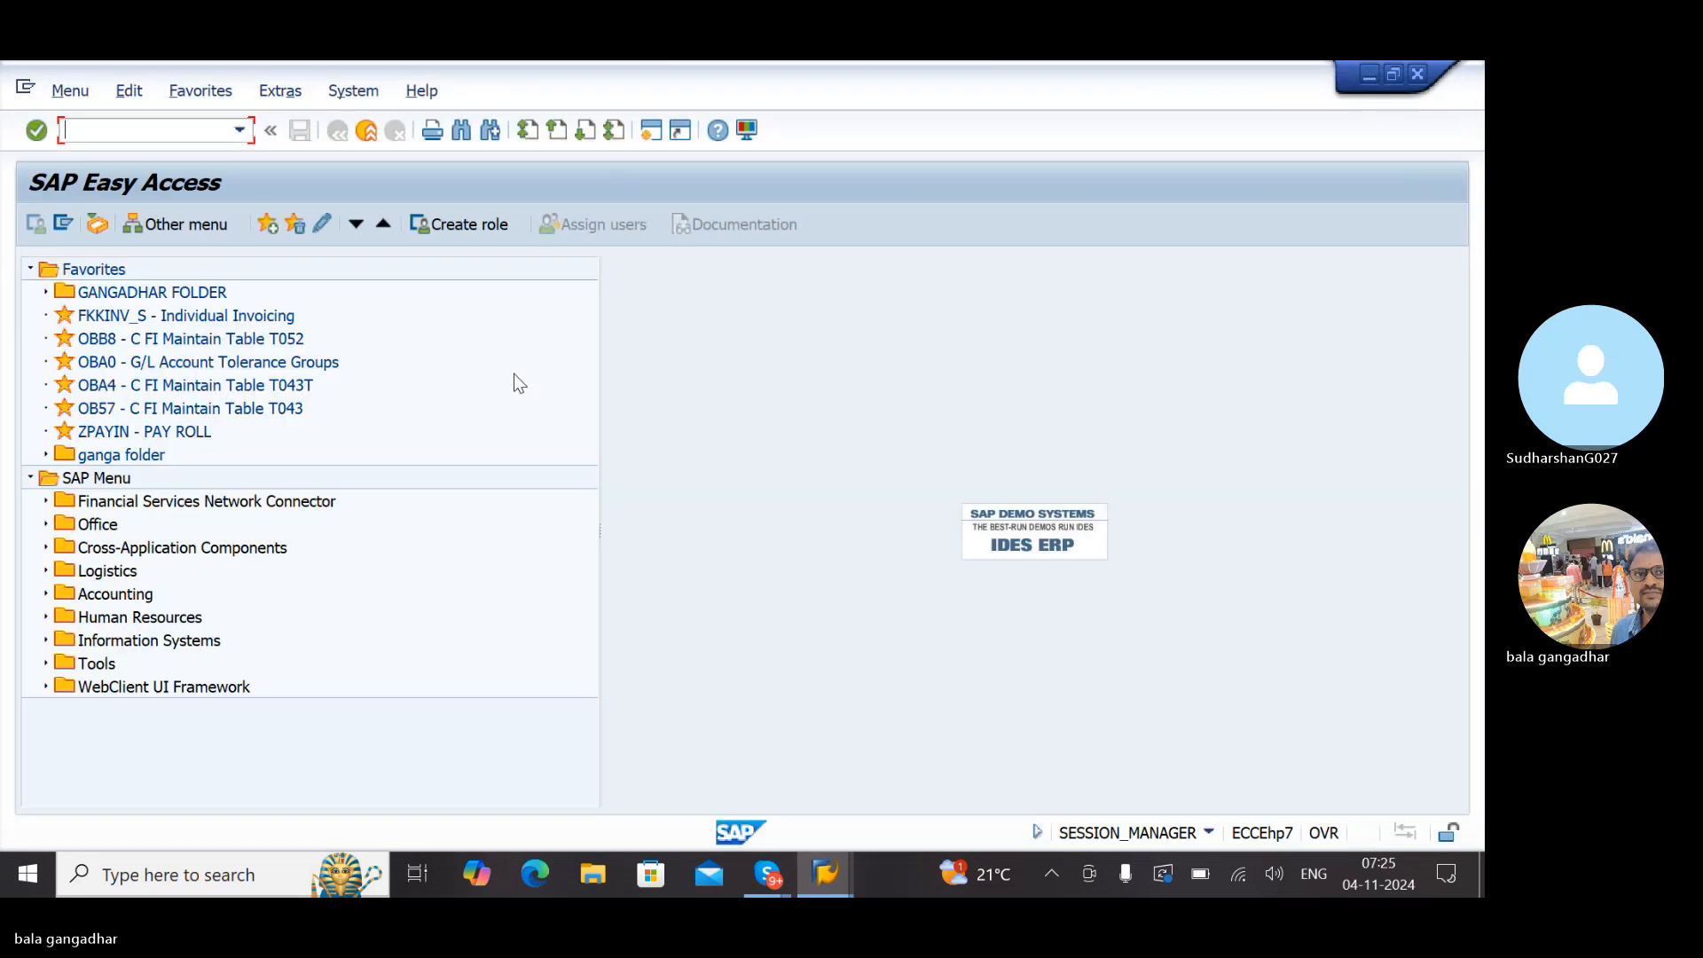
type("spro")
key("Return")
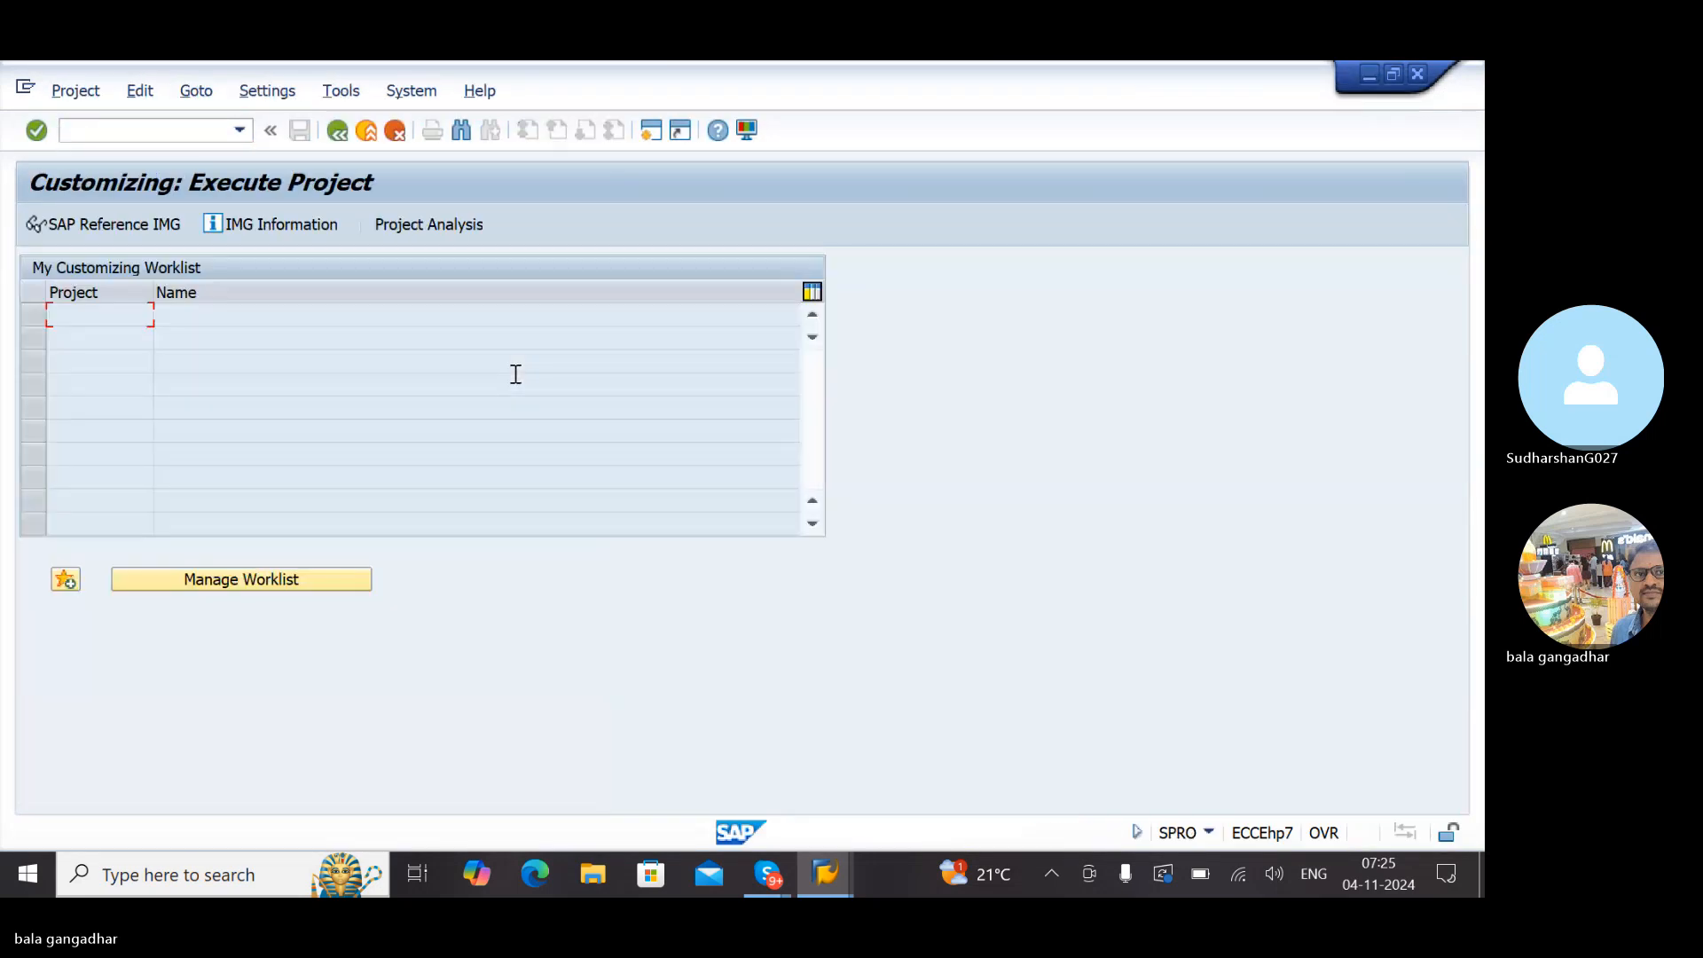
left_click(118, 222)
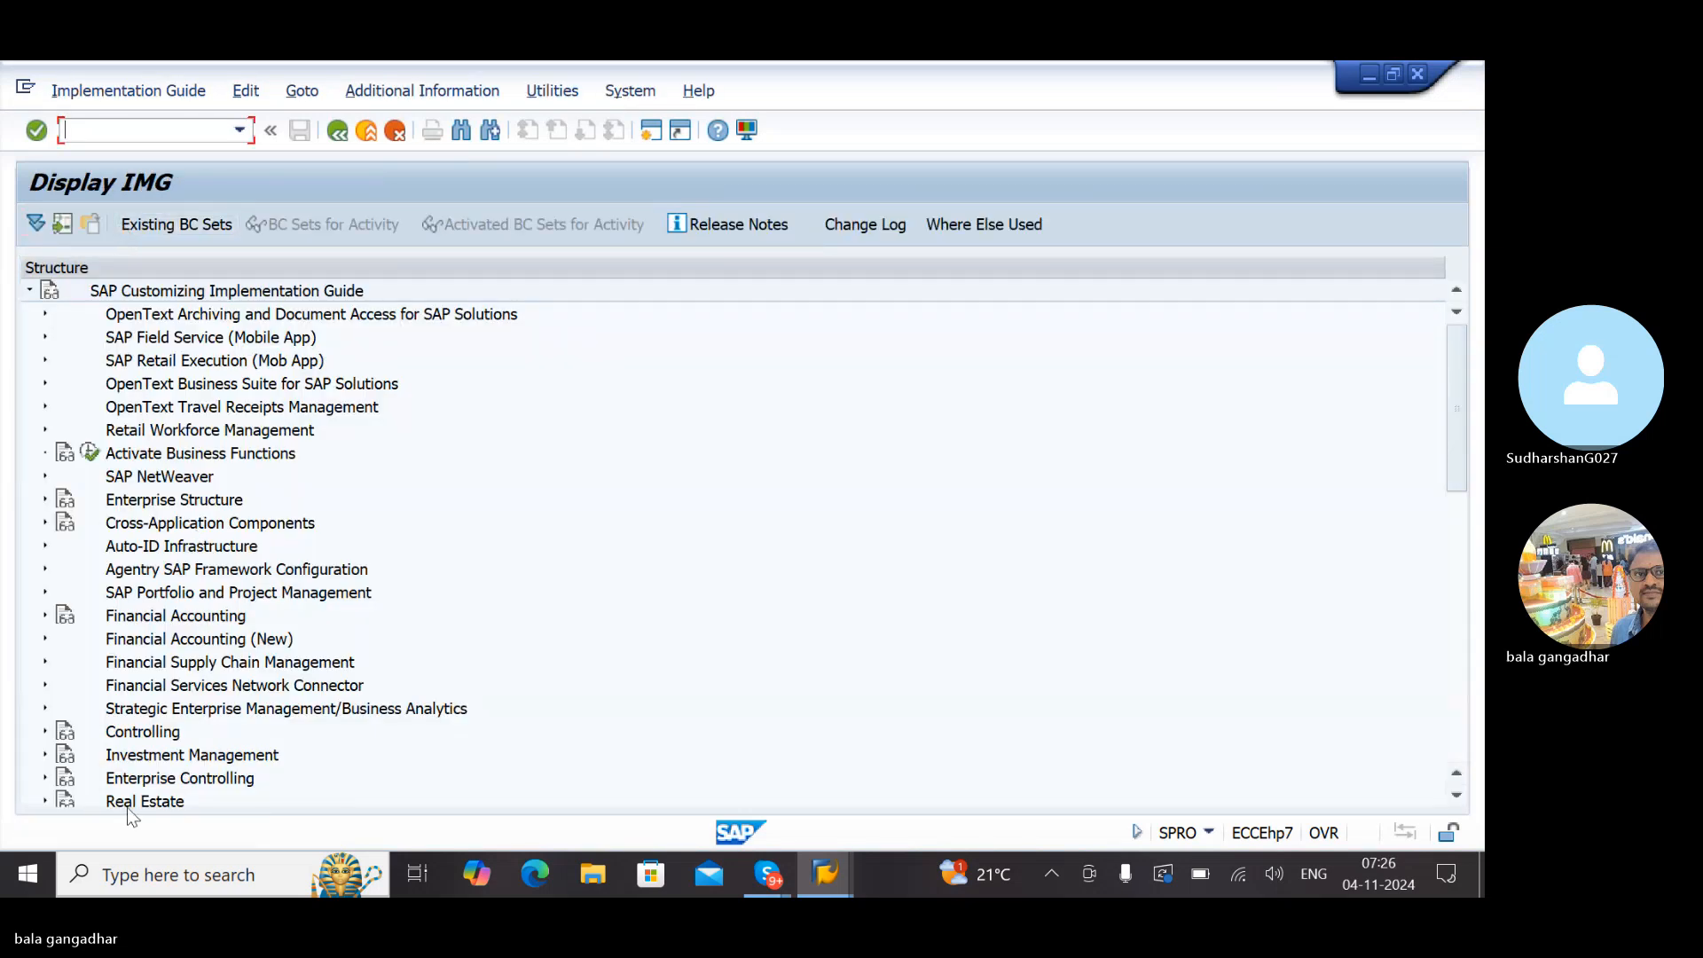
Expand Logistics - General and its Business Partner node in the implementation guide
left_click(126, 803)
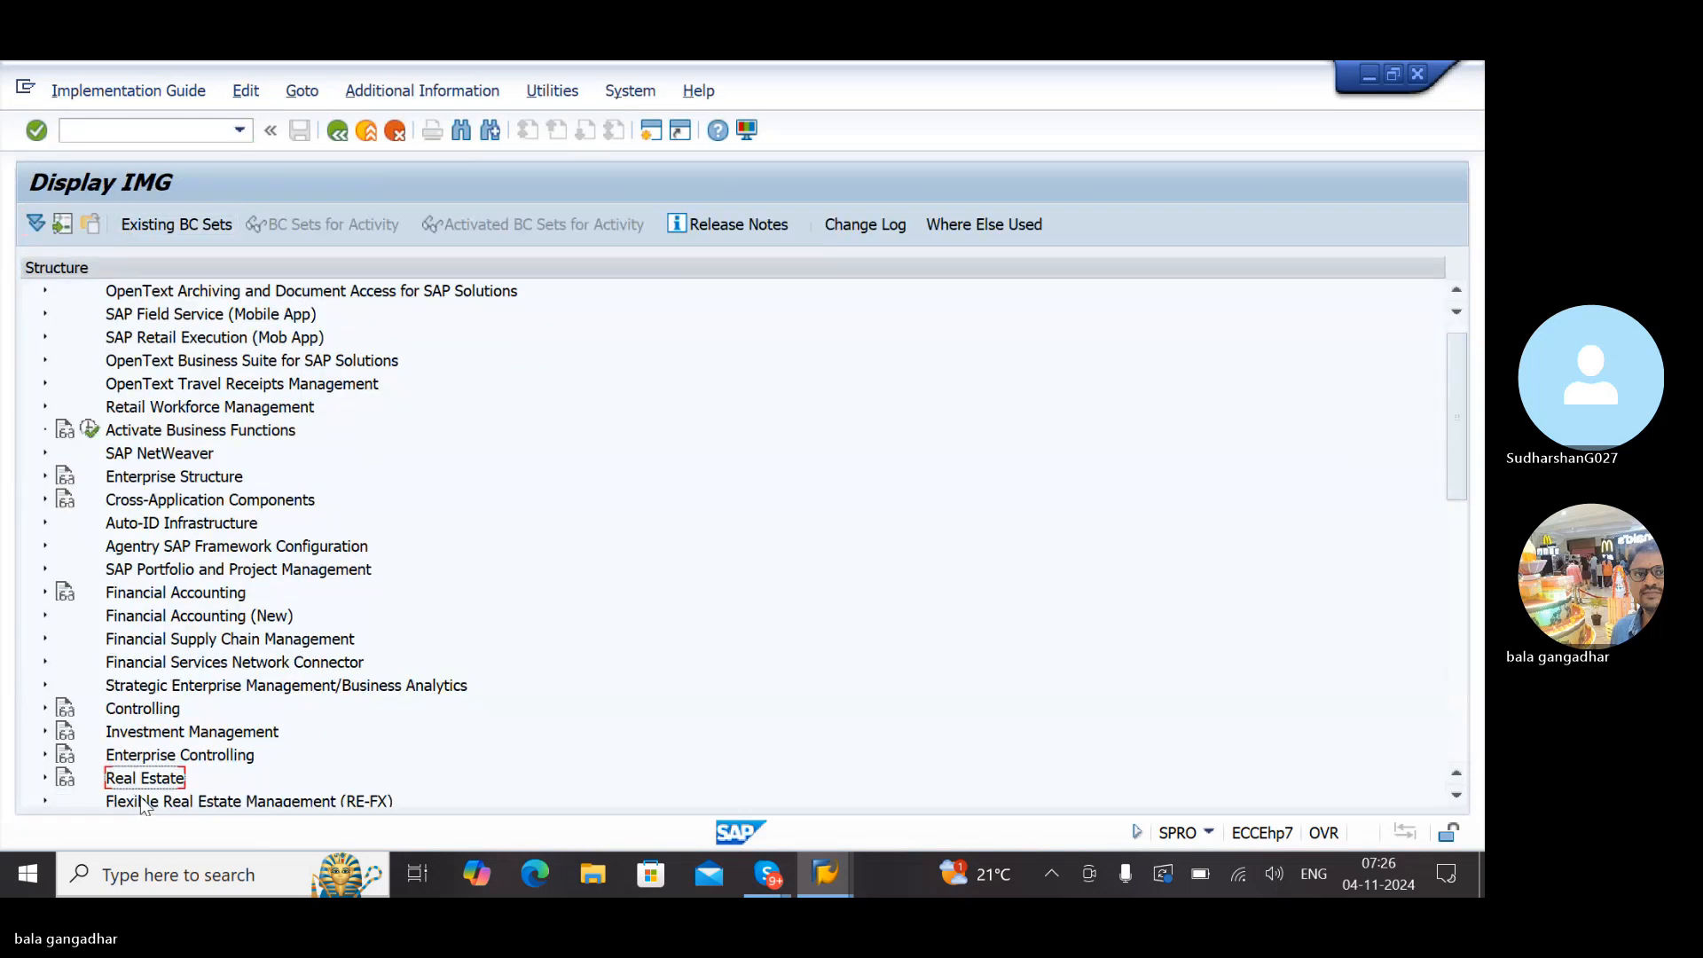
left_click(142, 803)
left_click(142, 803)
left_click(142, 803)
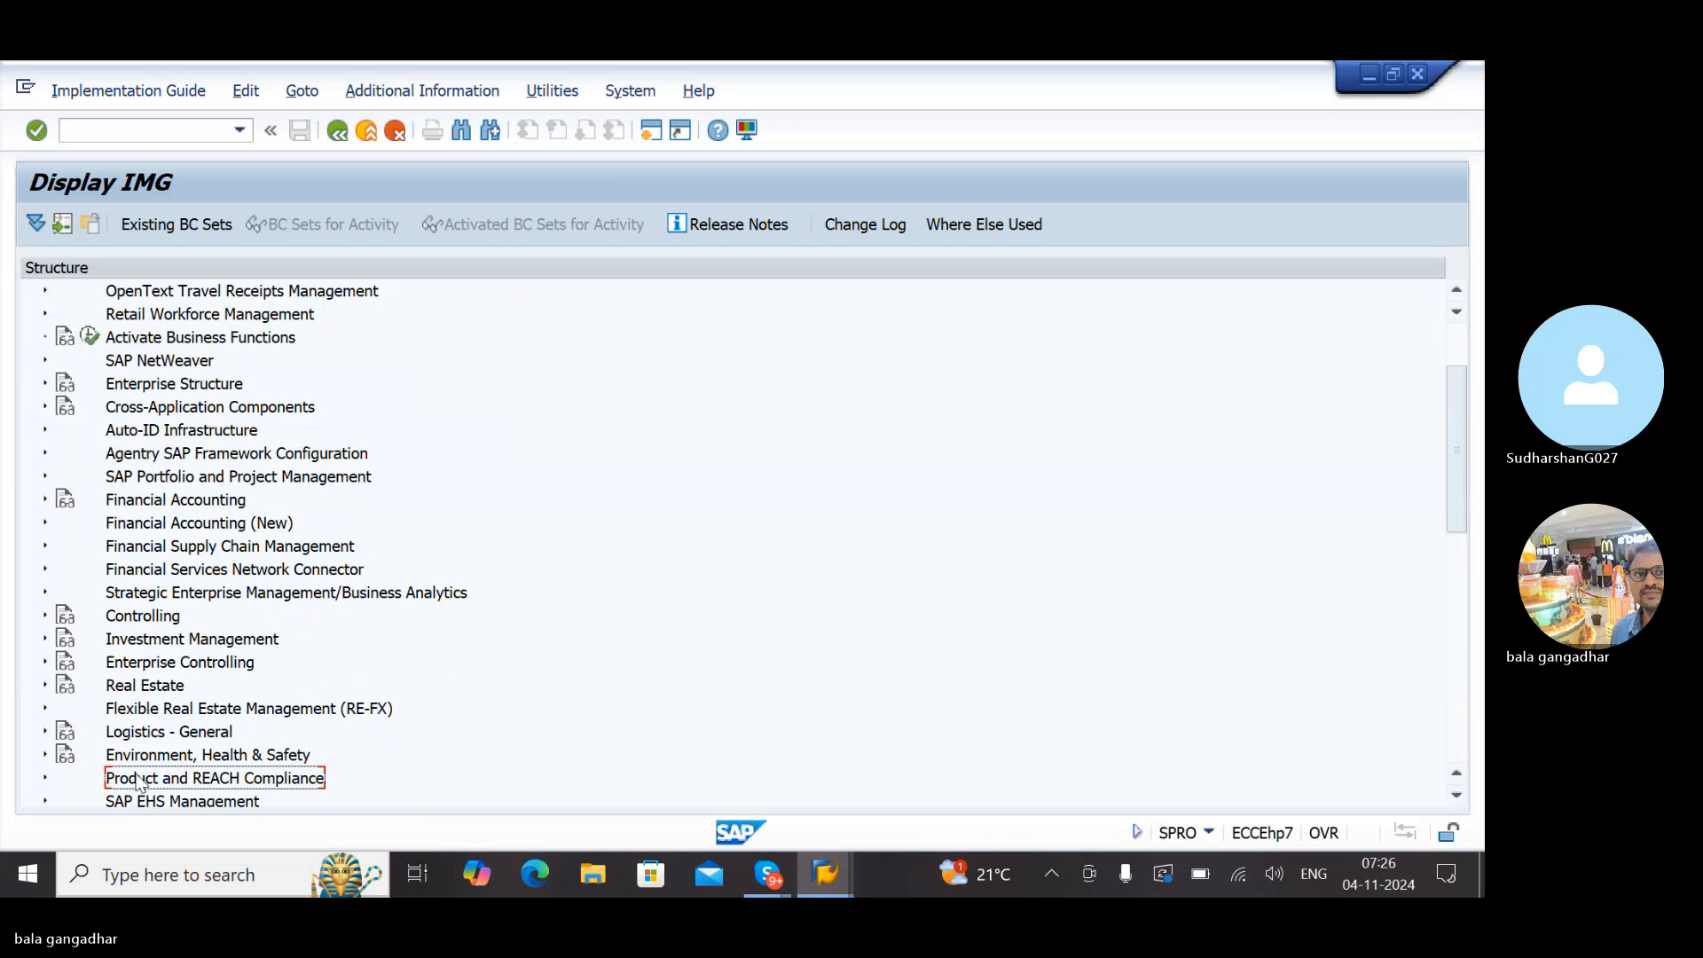
left_click(45, 731)
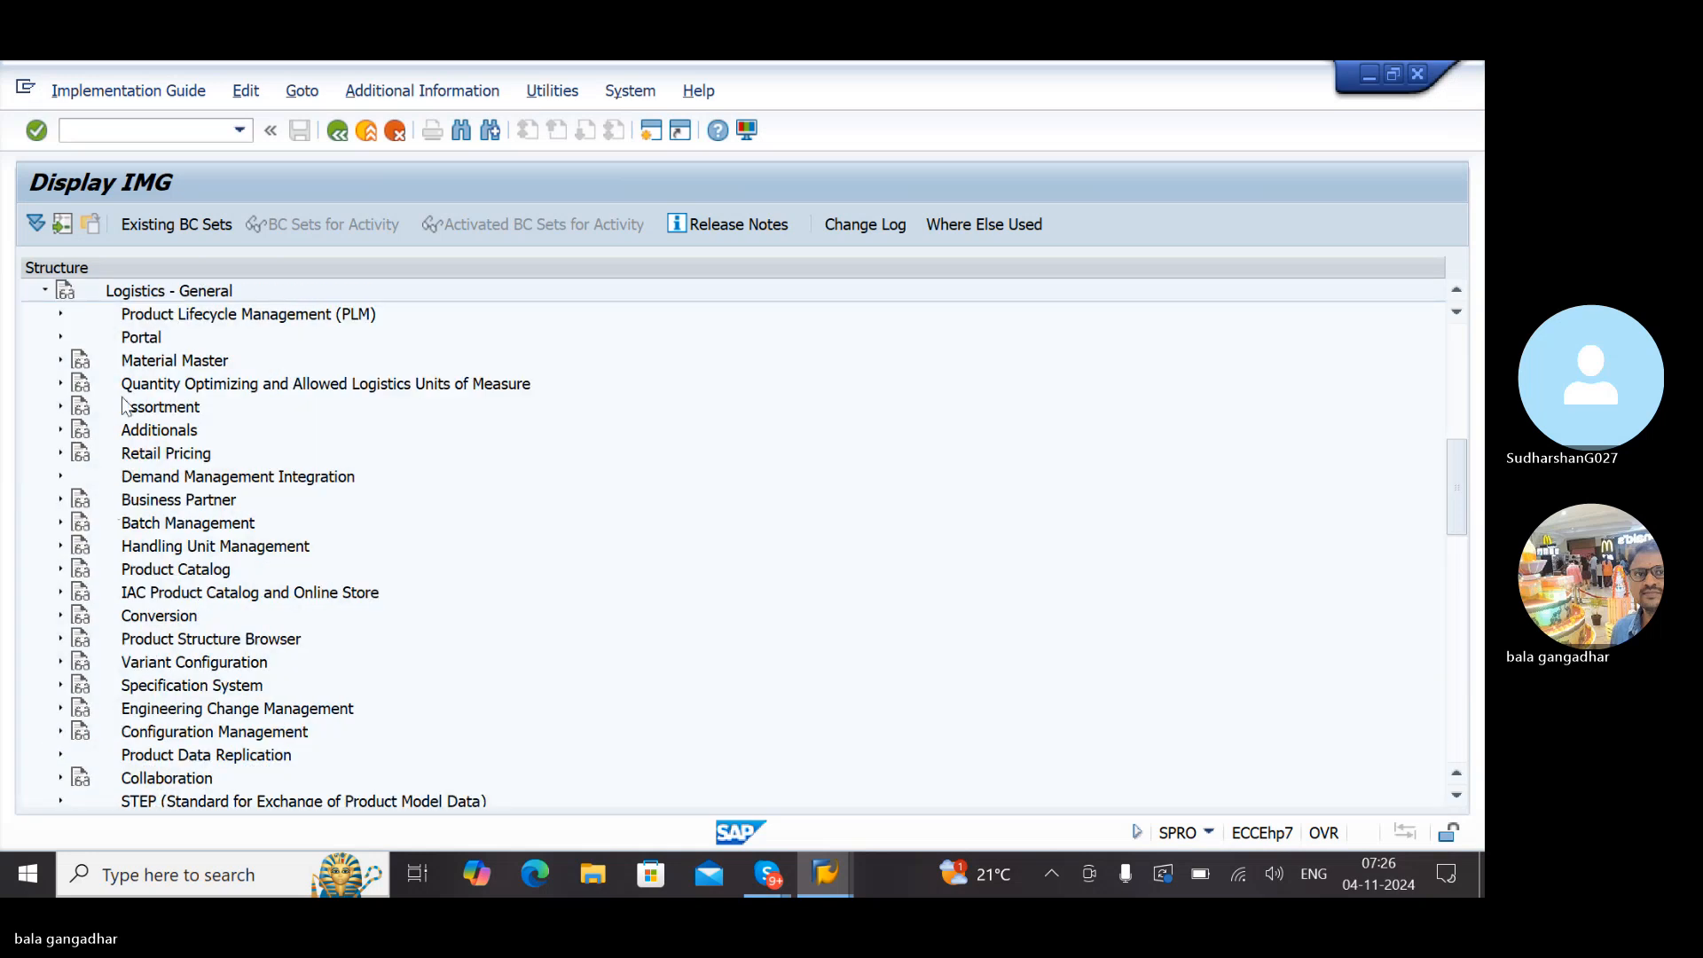
left_click(60, 500)
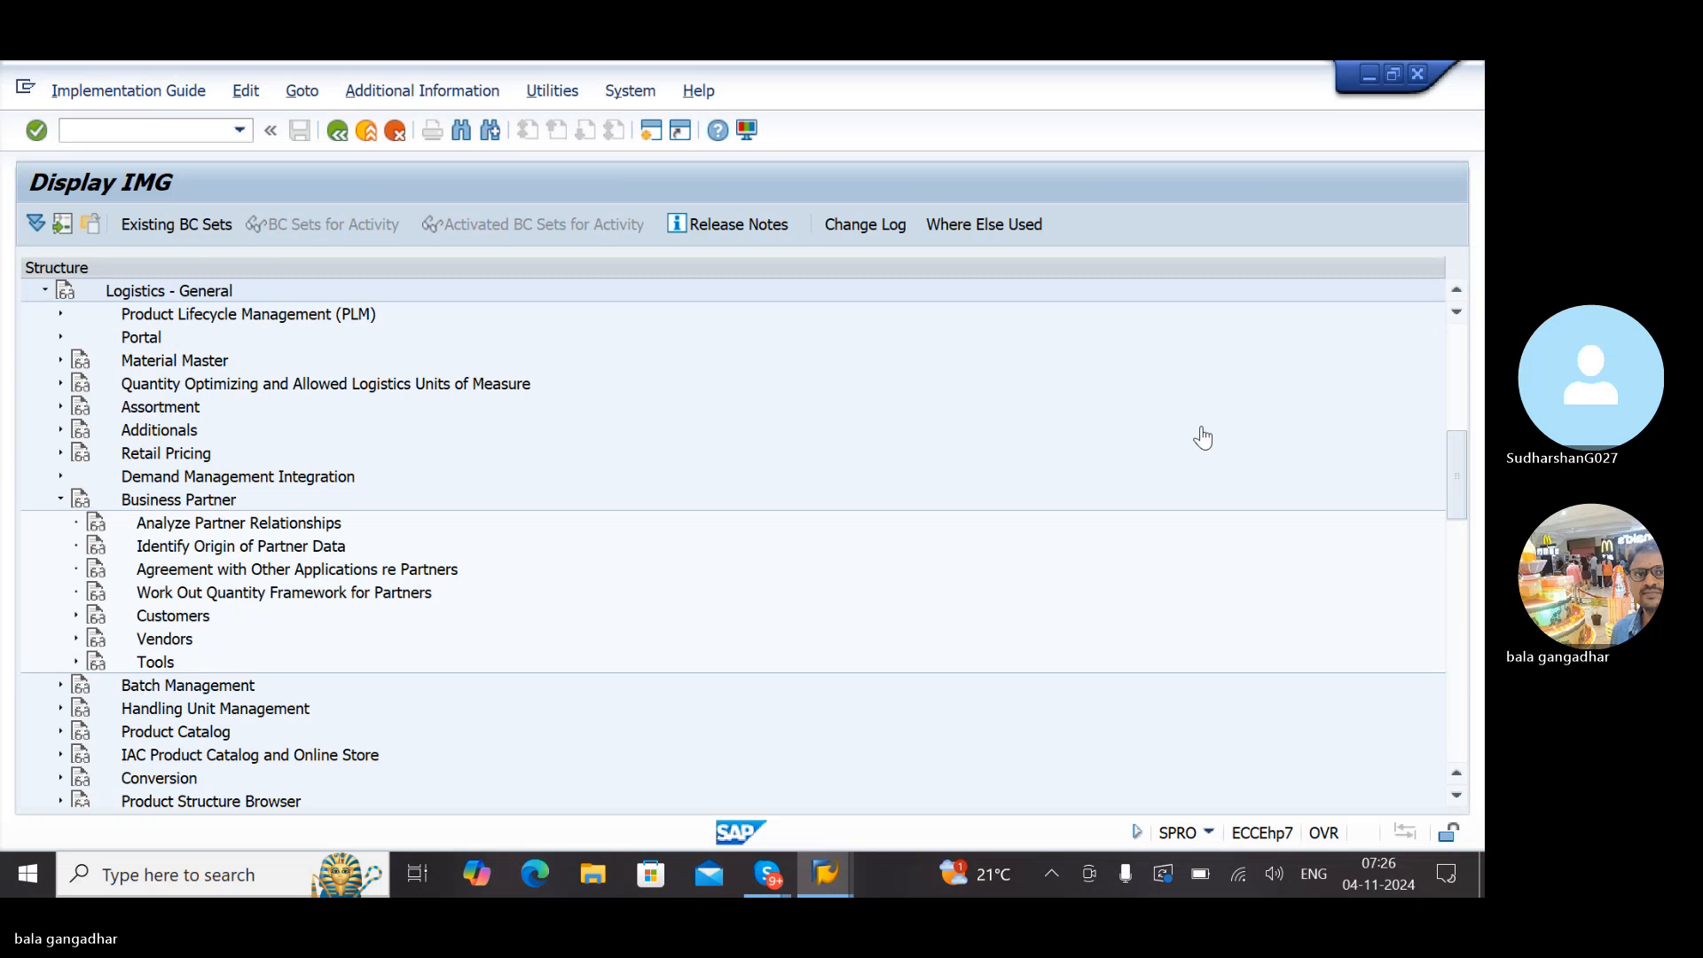
left_click(1156, 415)
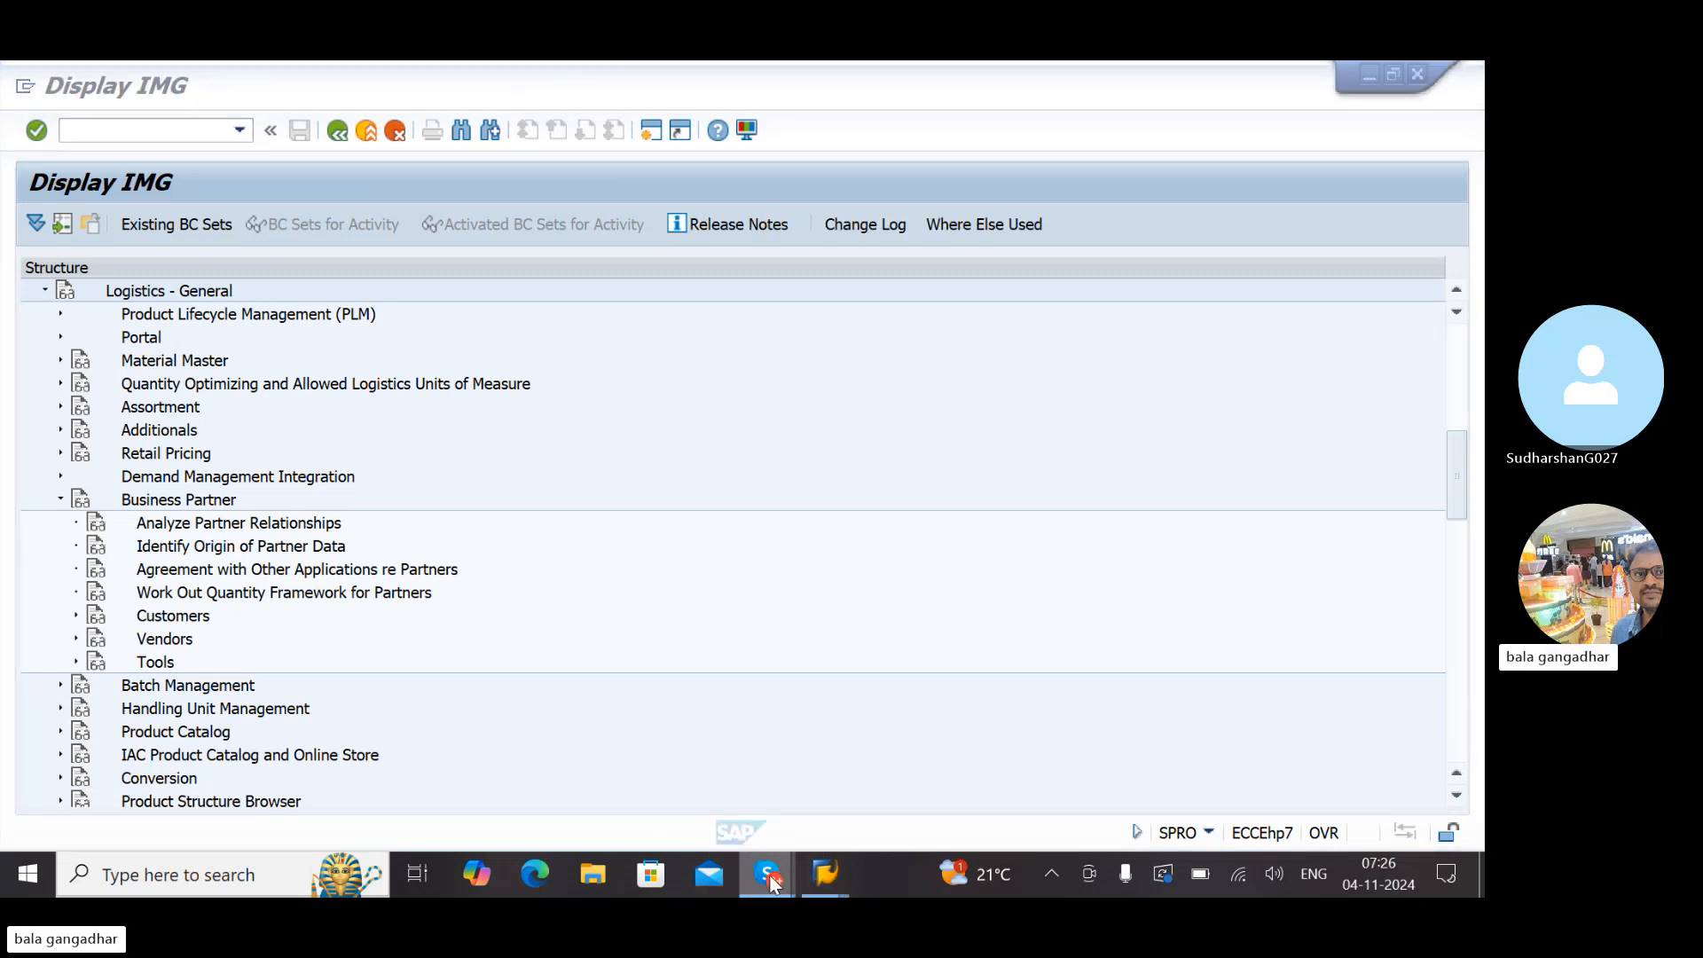
mouse_move(786, 890)
left_click(763, 772)
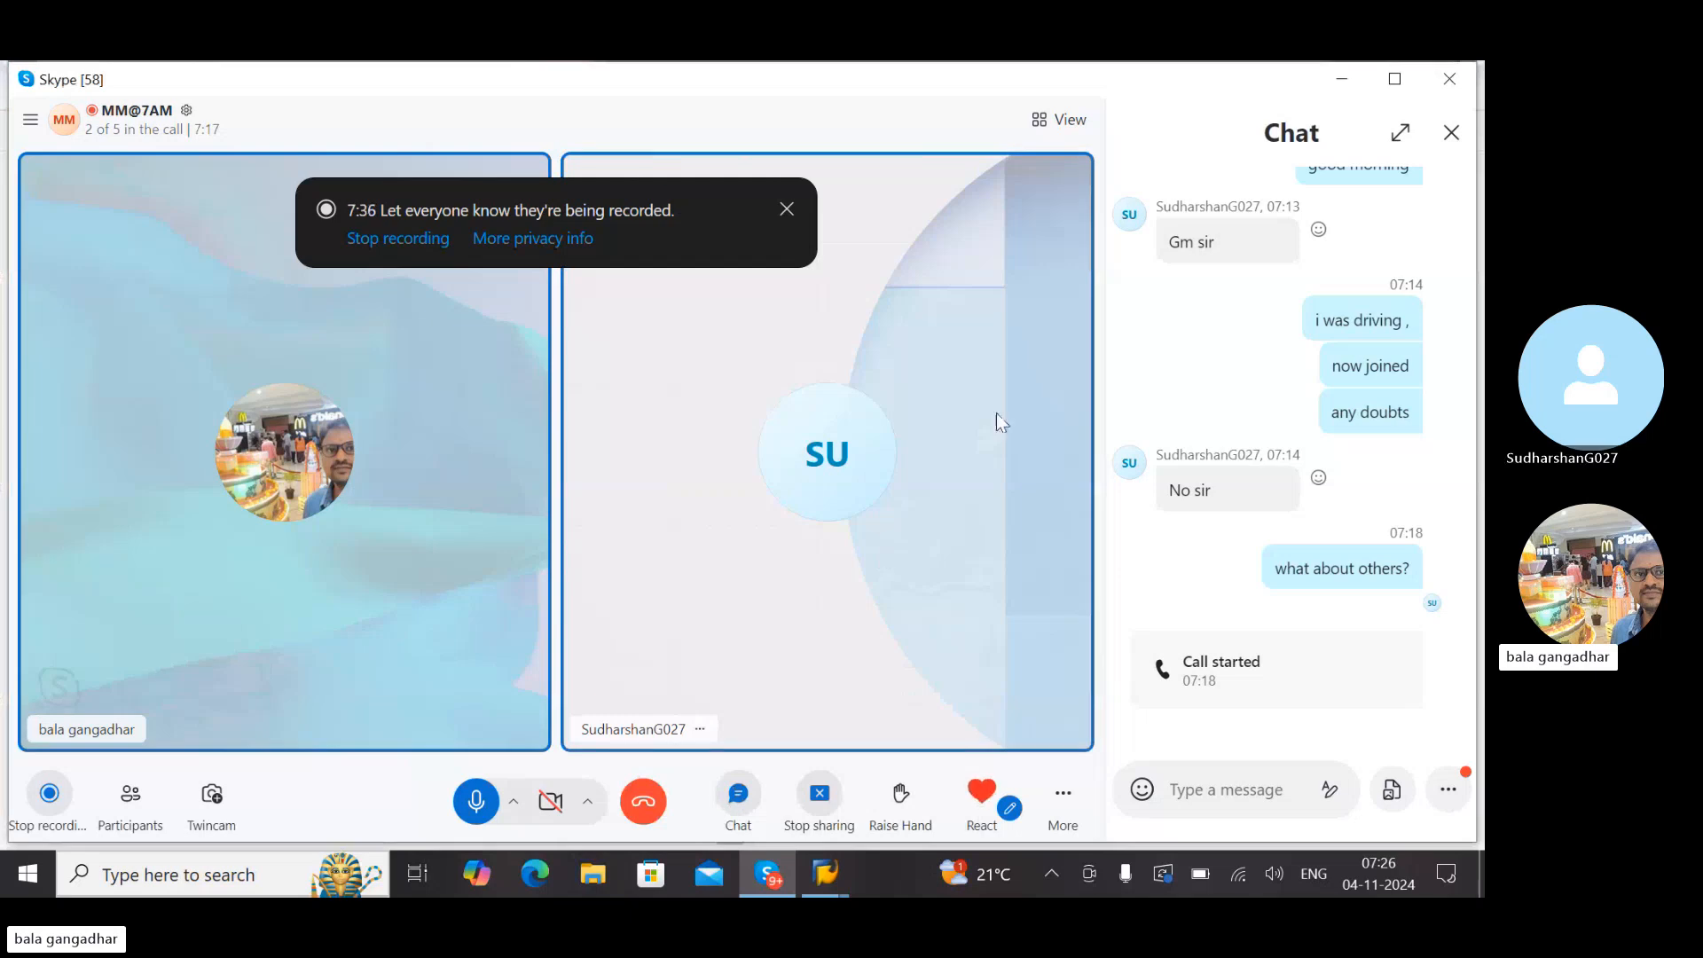
left_click(1351, 81)
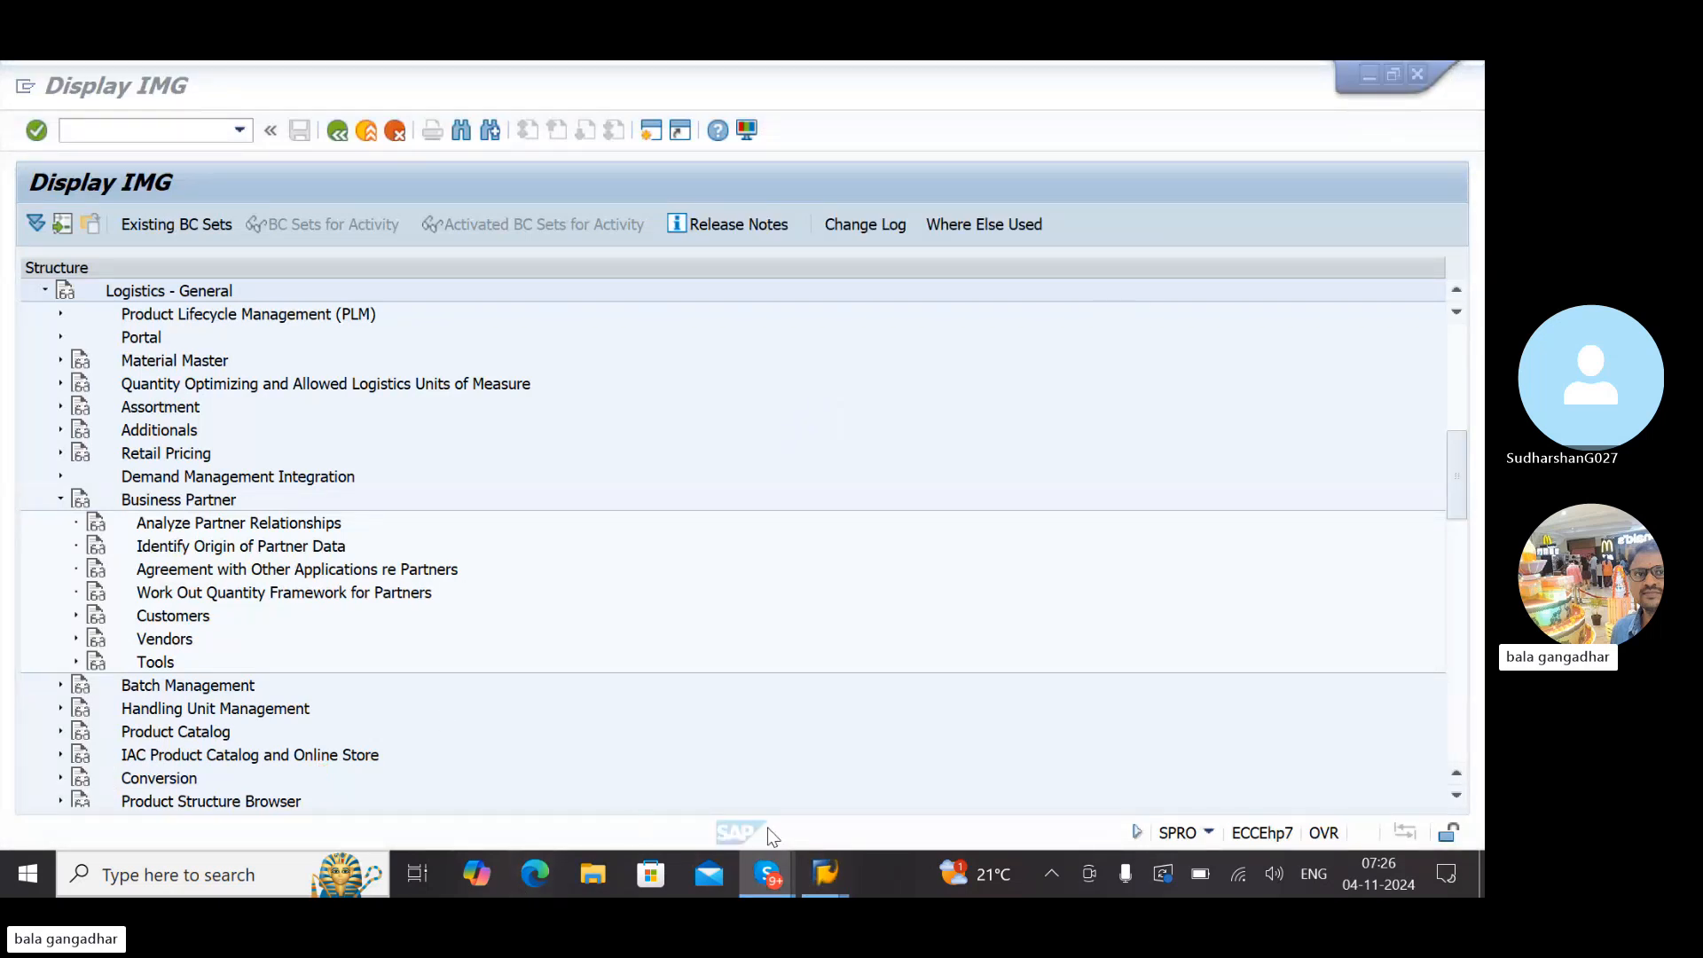
Switch back to the Create Vendor session and try to continue from the accounting information with the reconciliation account empty
mouse_move(829, 871)
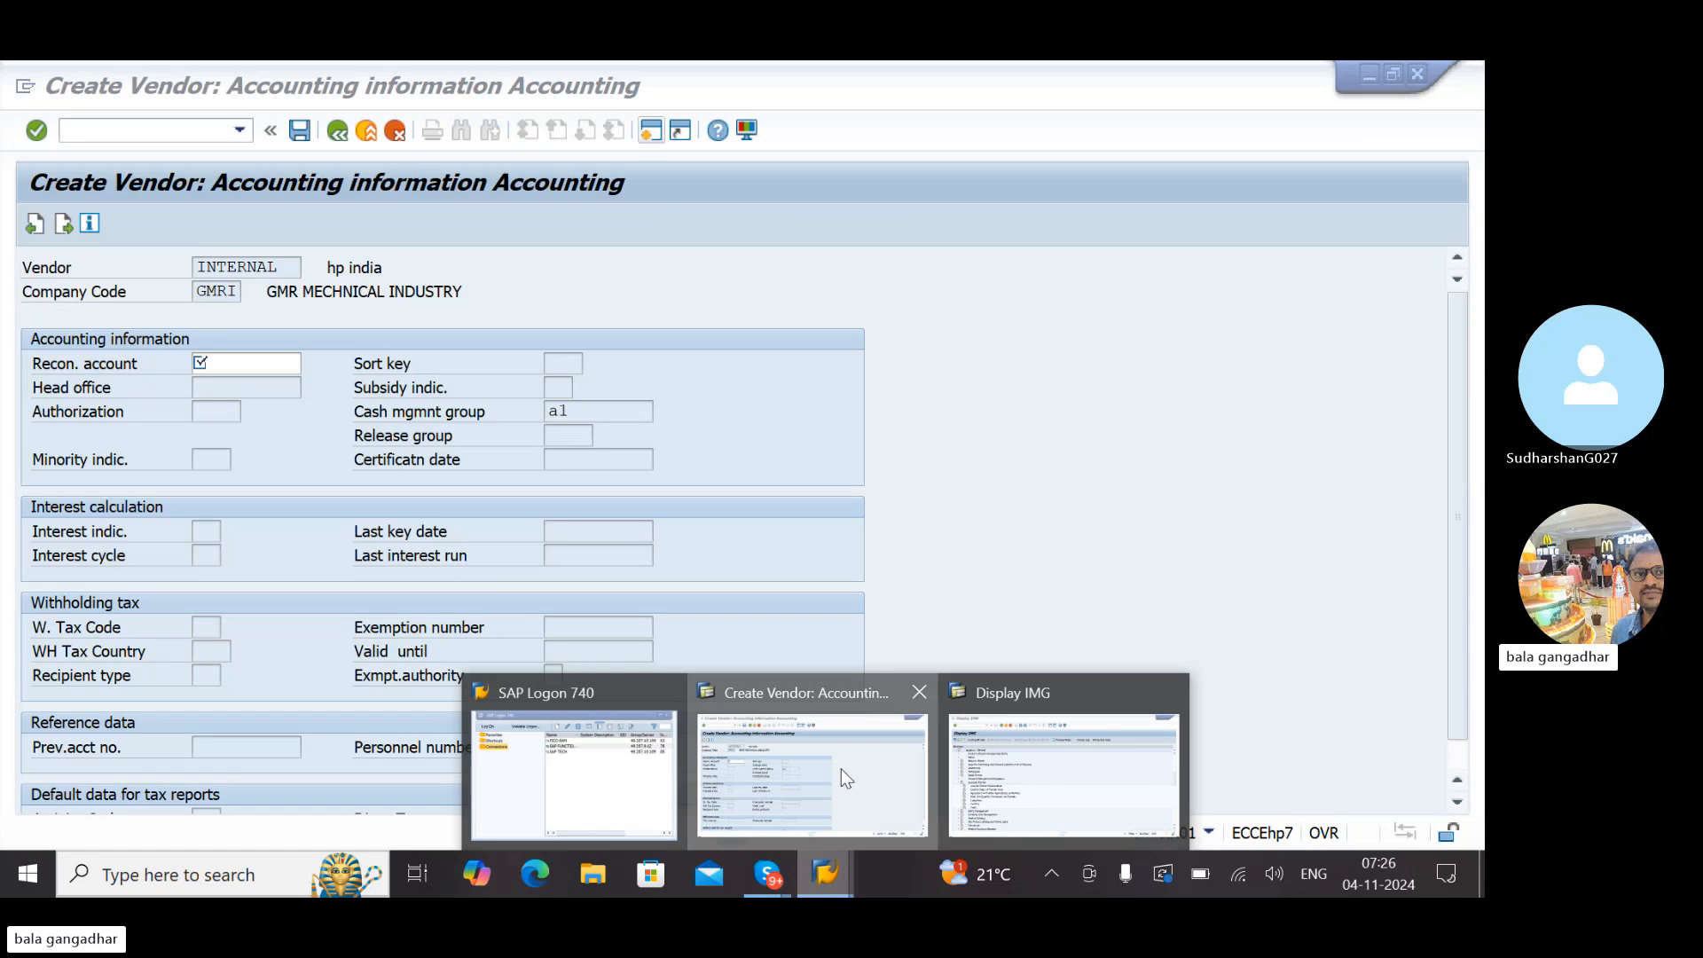
left_click(841, 768)
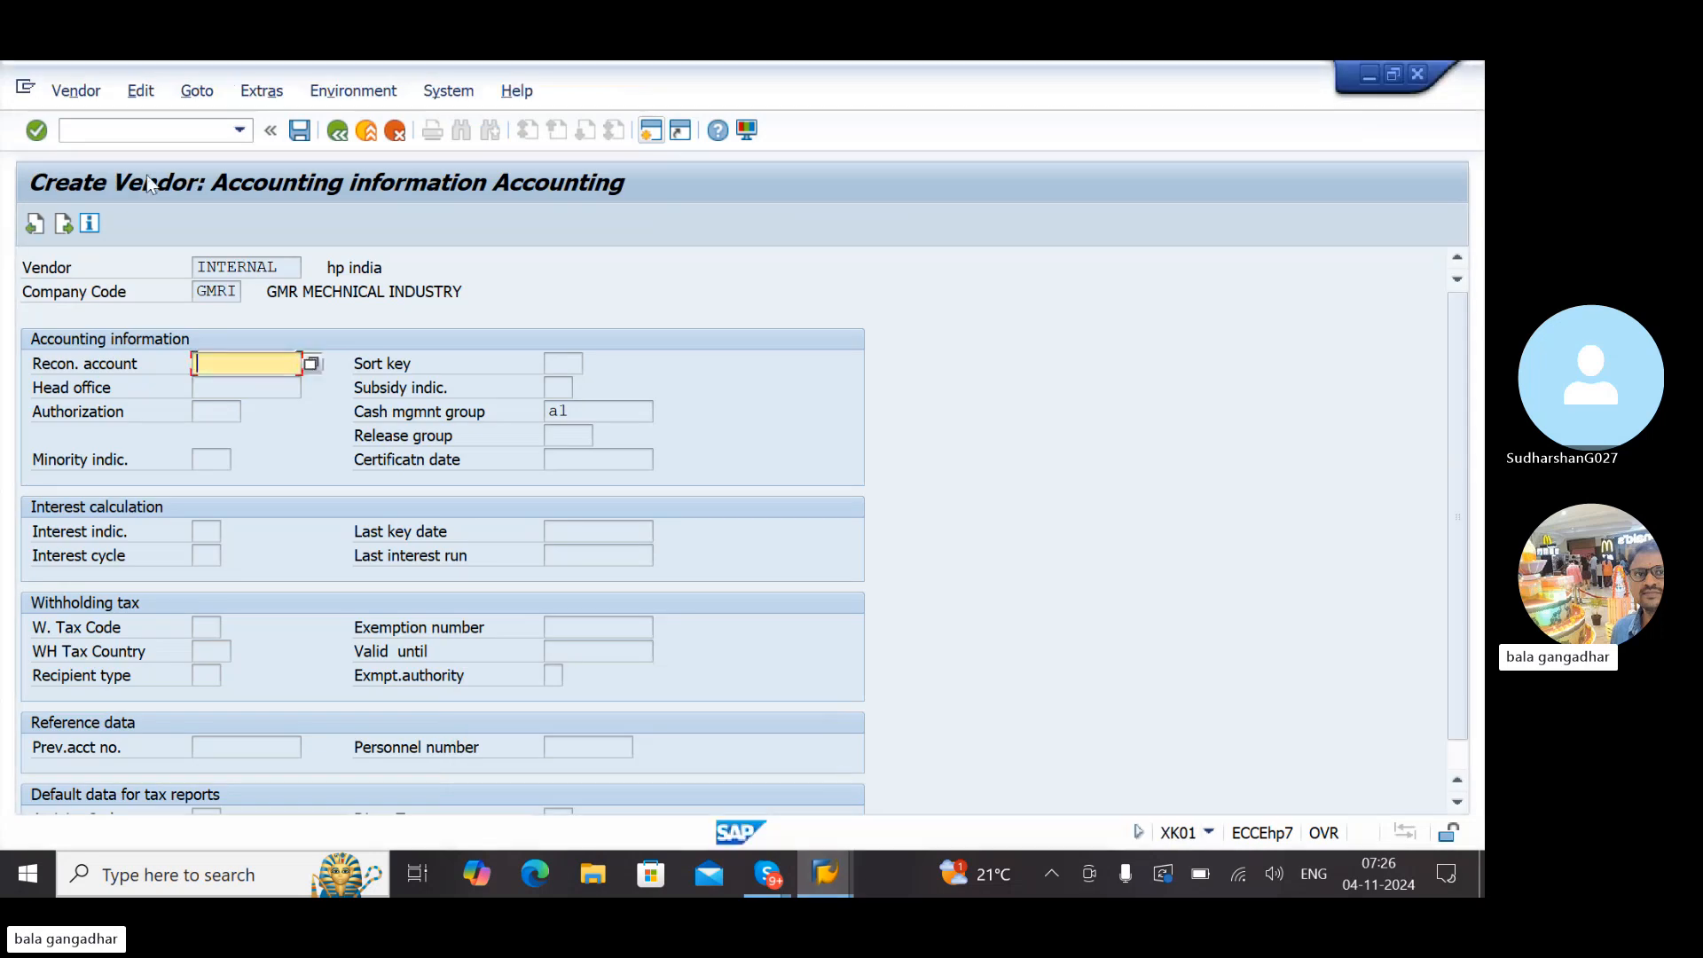
left_click(589, 417)
key("Return")
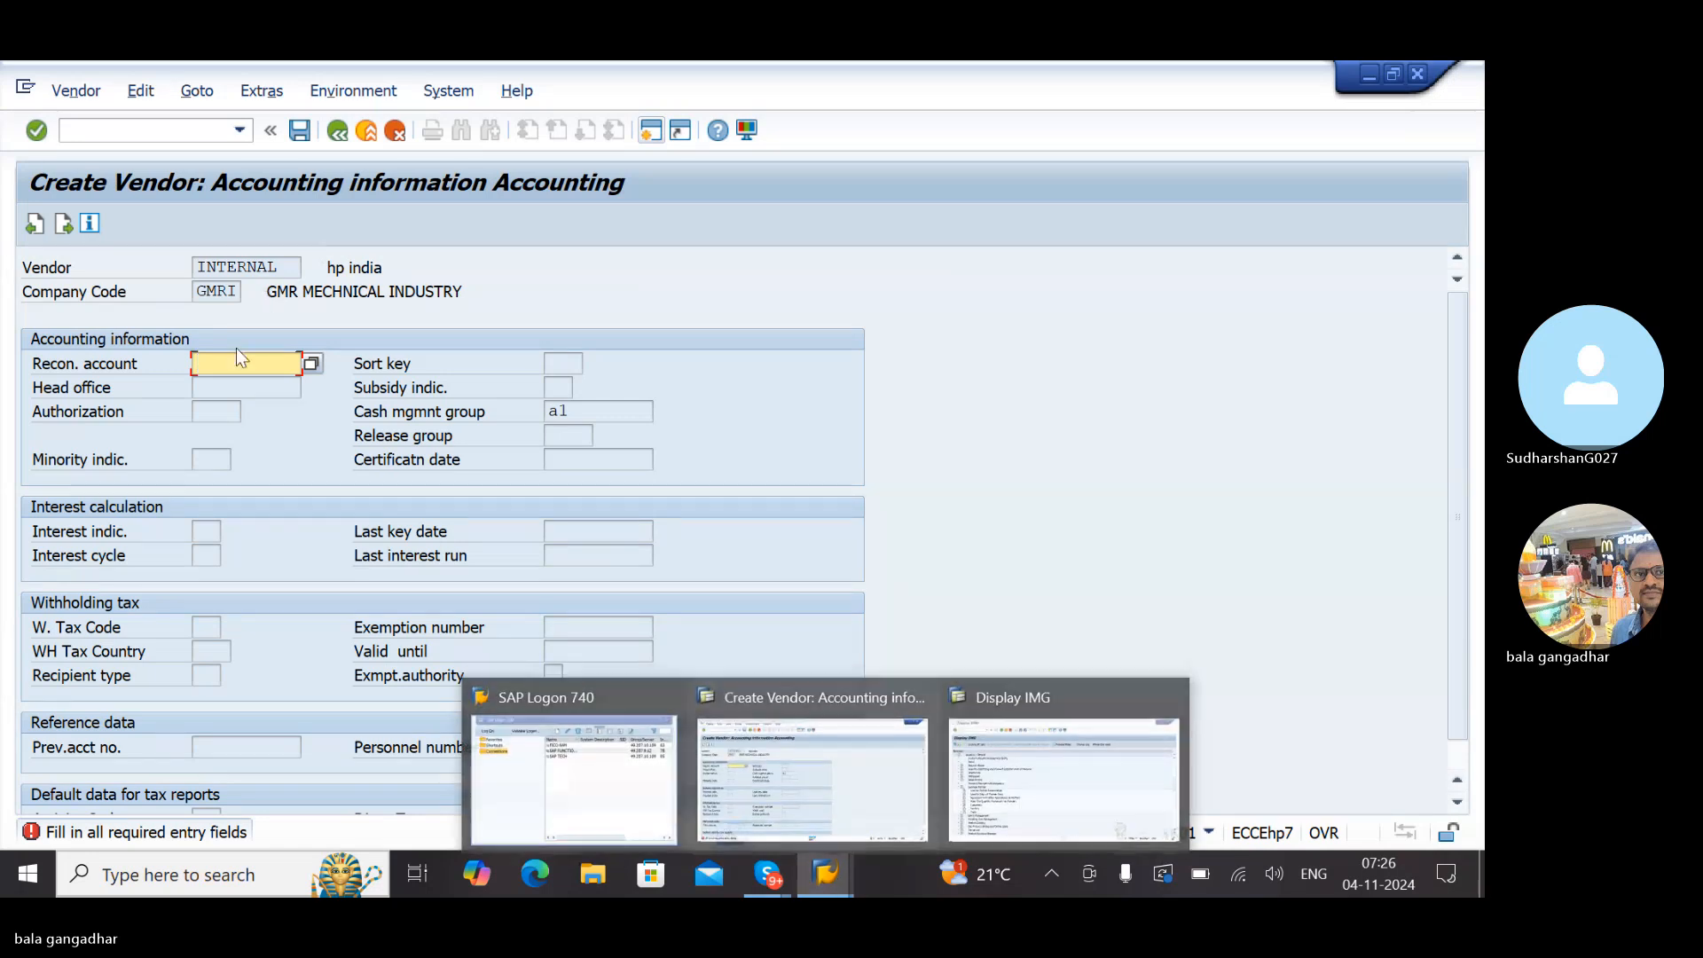
left_click(233, 388)
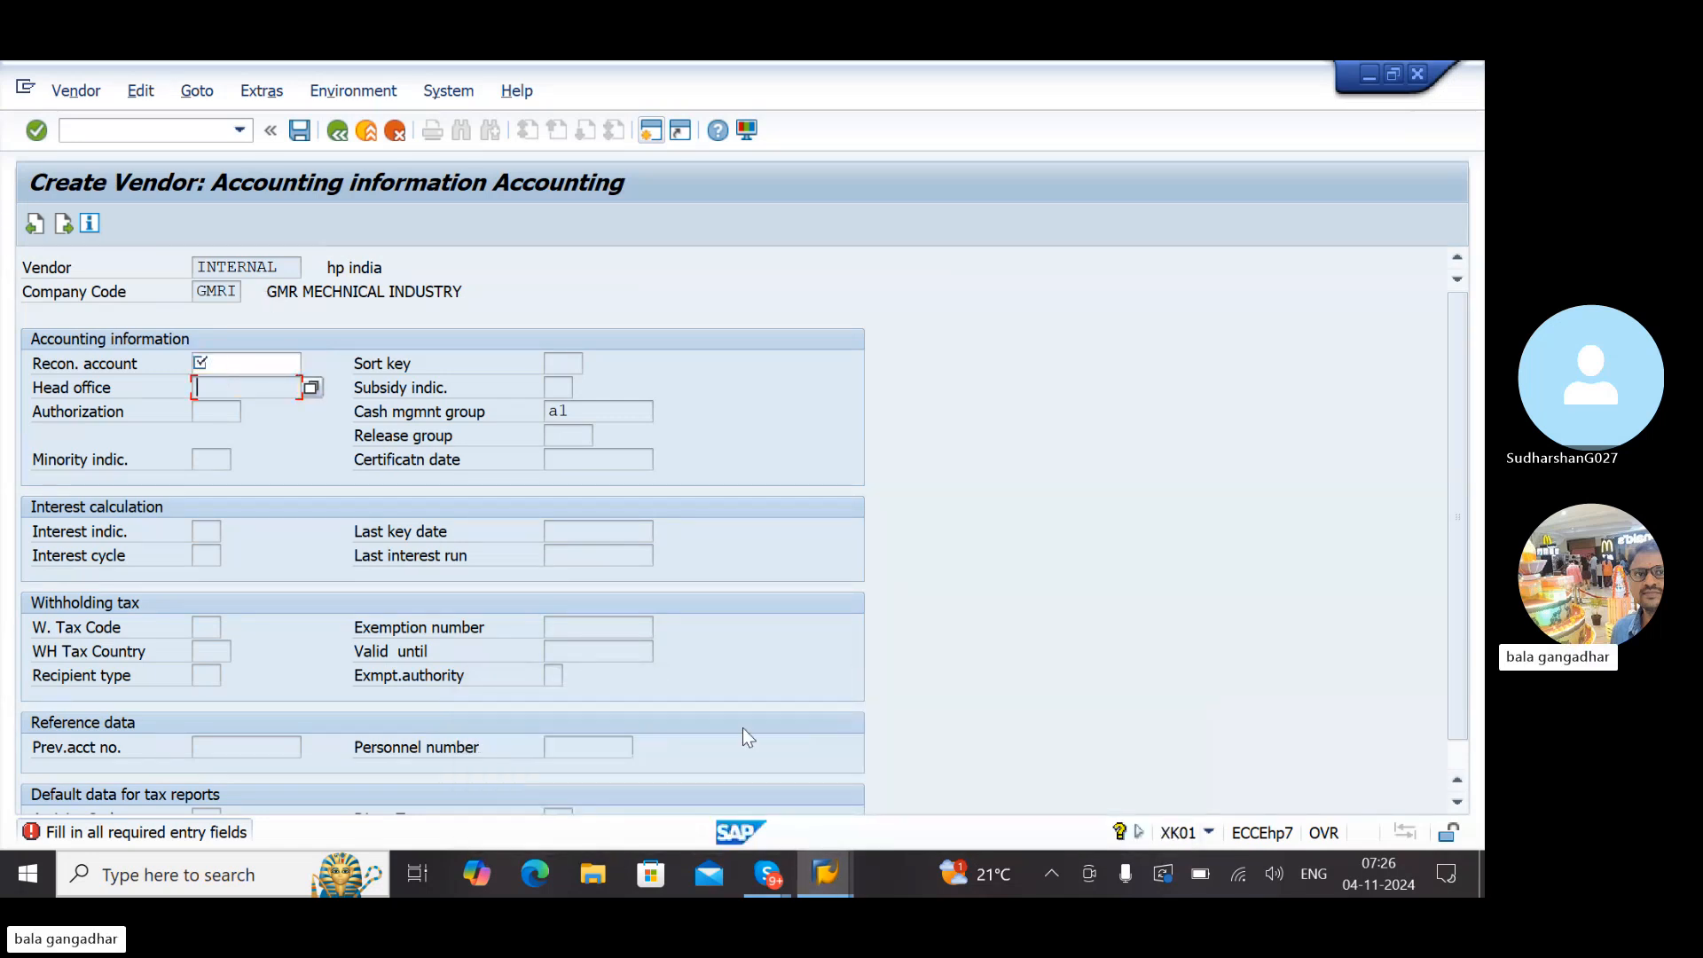
Return to the implementation guide and run Define Account Groups and Field Selection (Vendor) under Vendors, Control
mouse_move(832, 873)
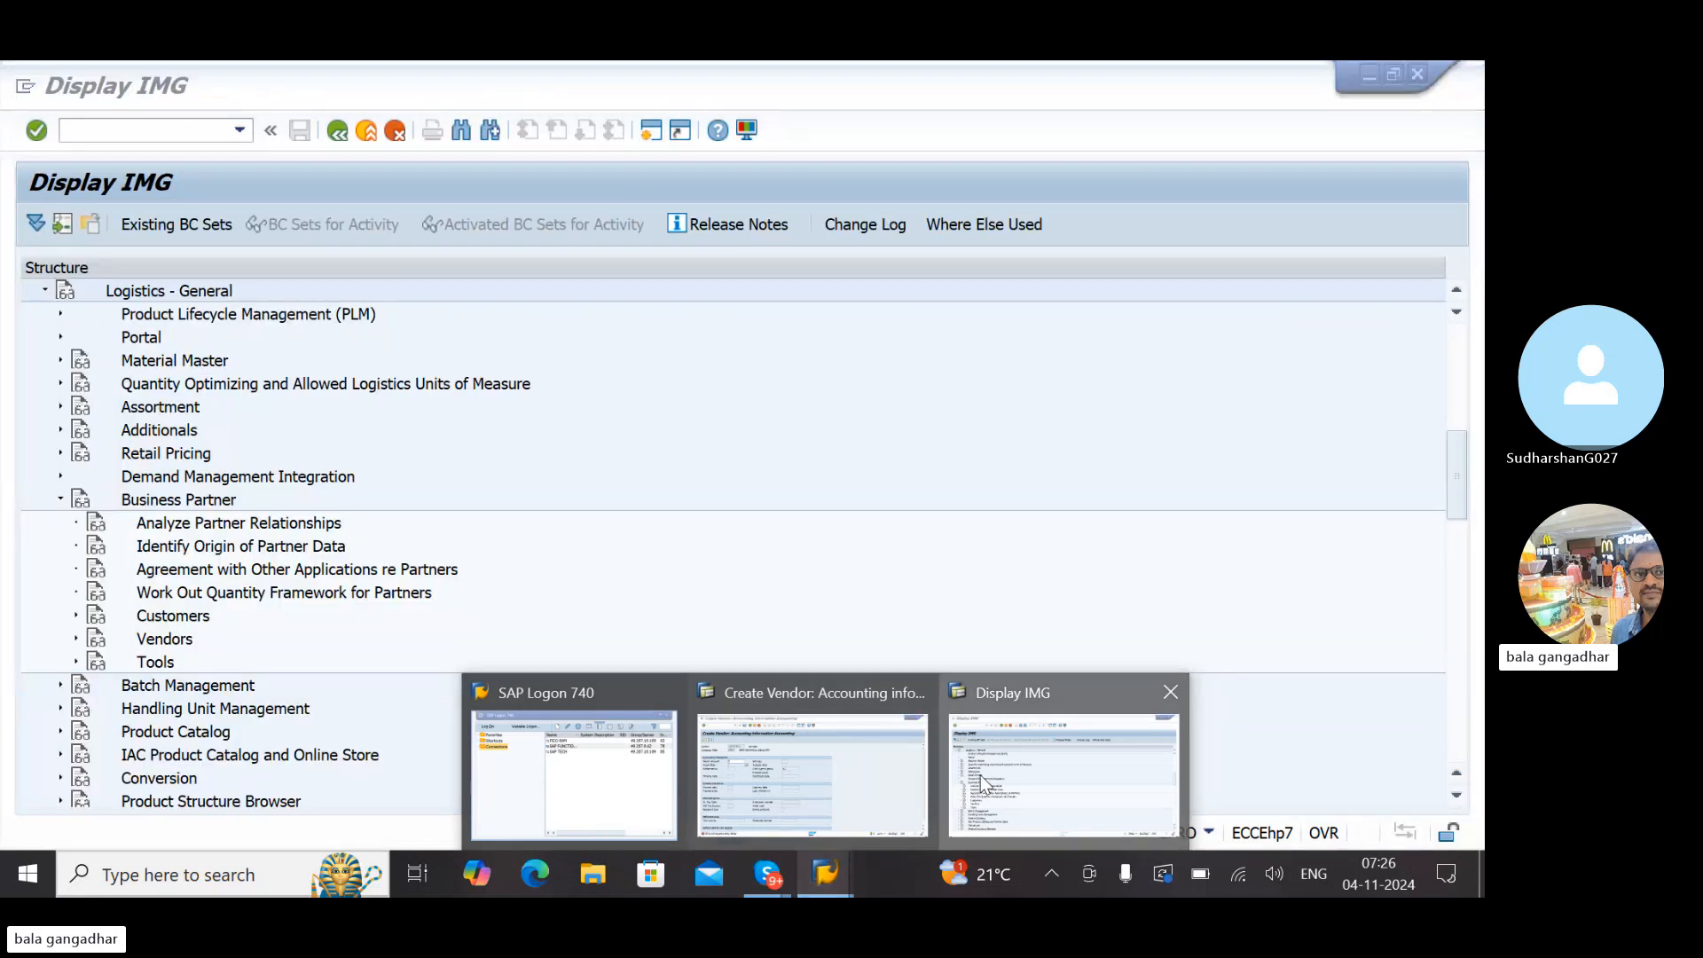
left_click(982, 780)
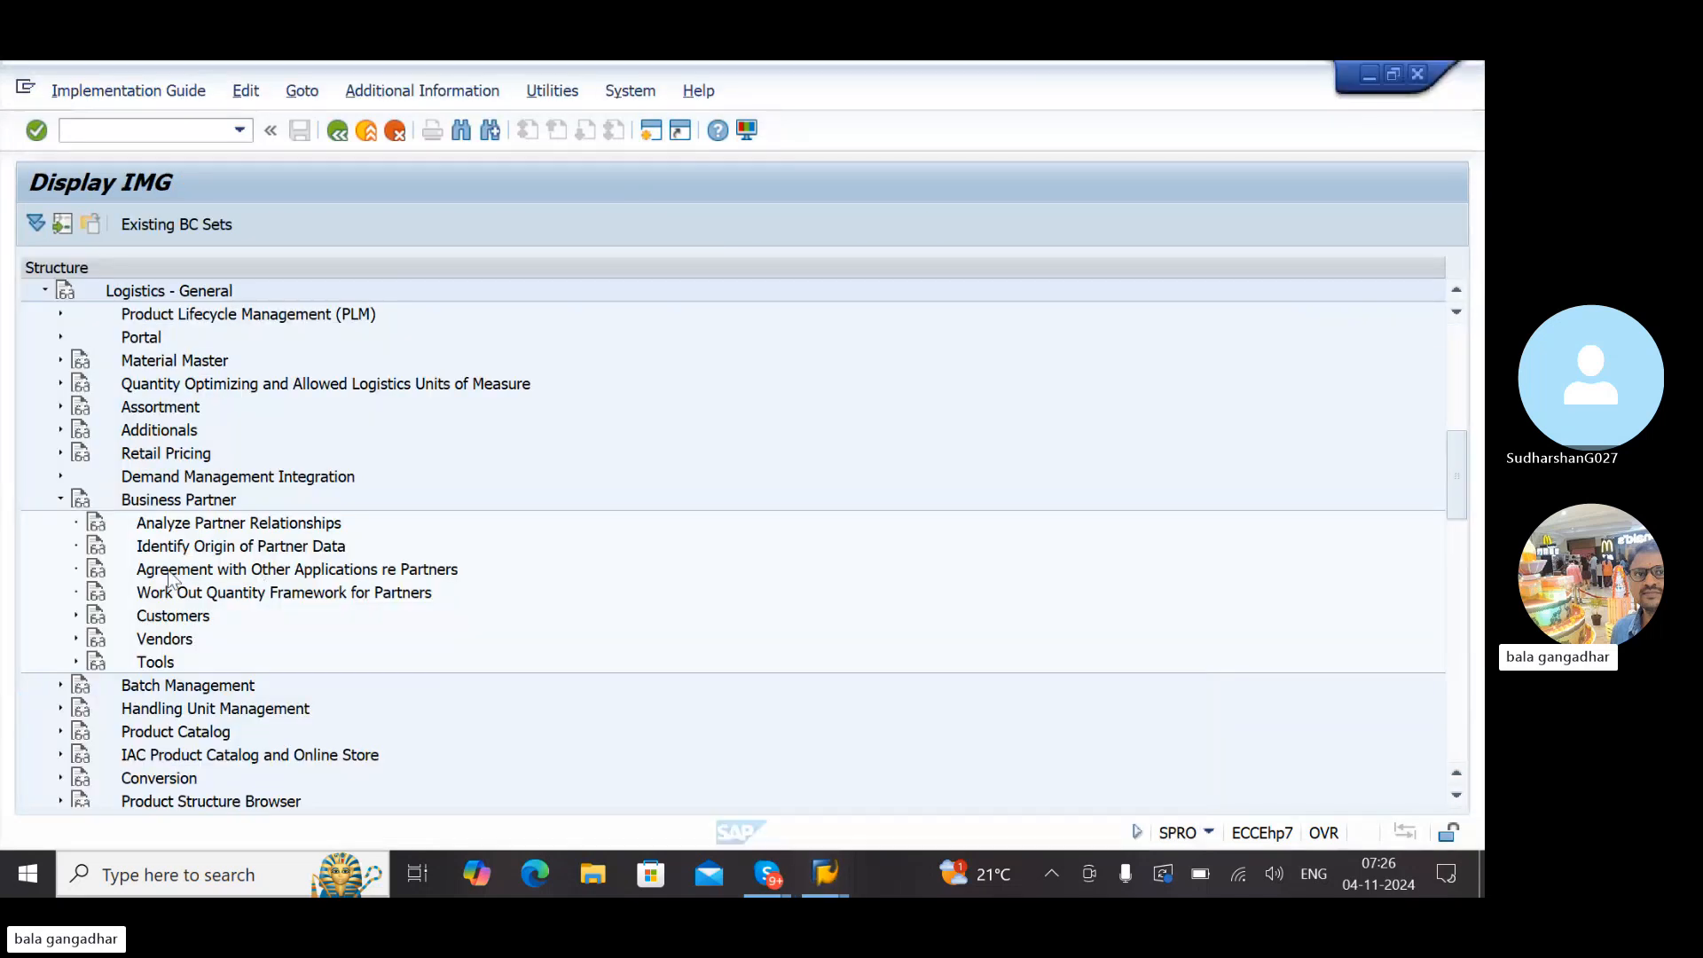
left_click(75, 637)
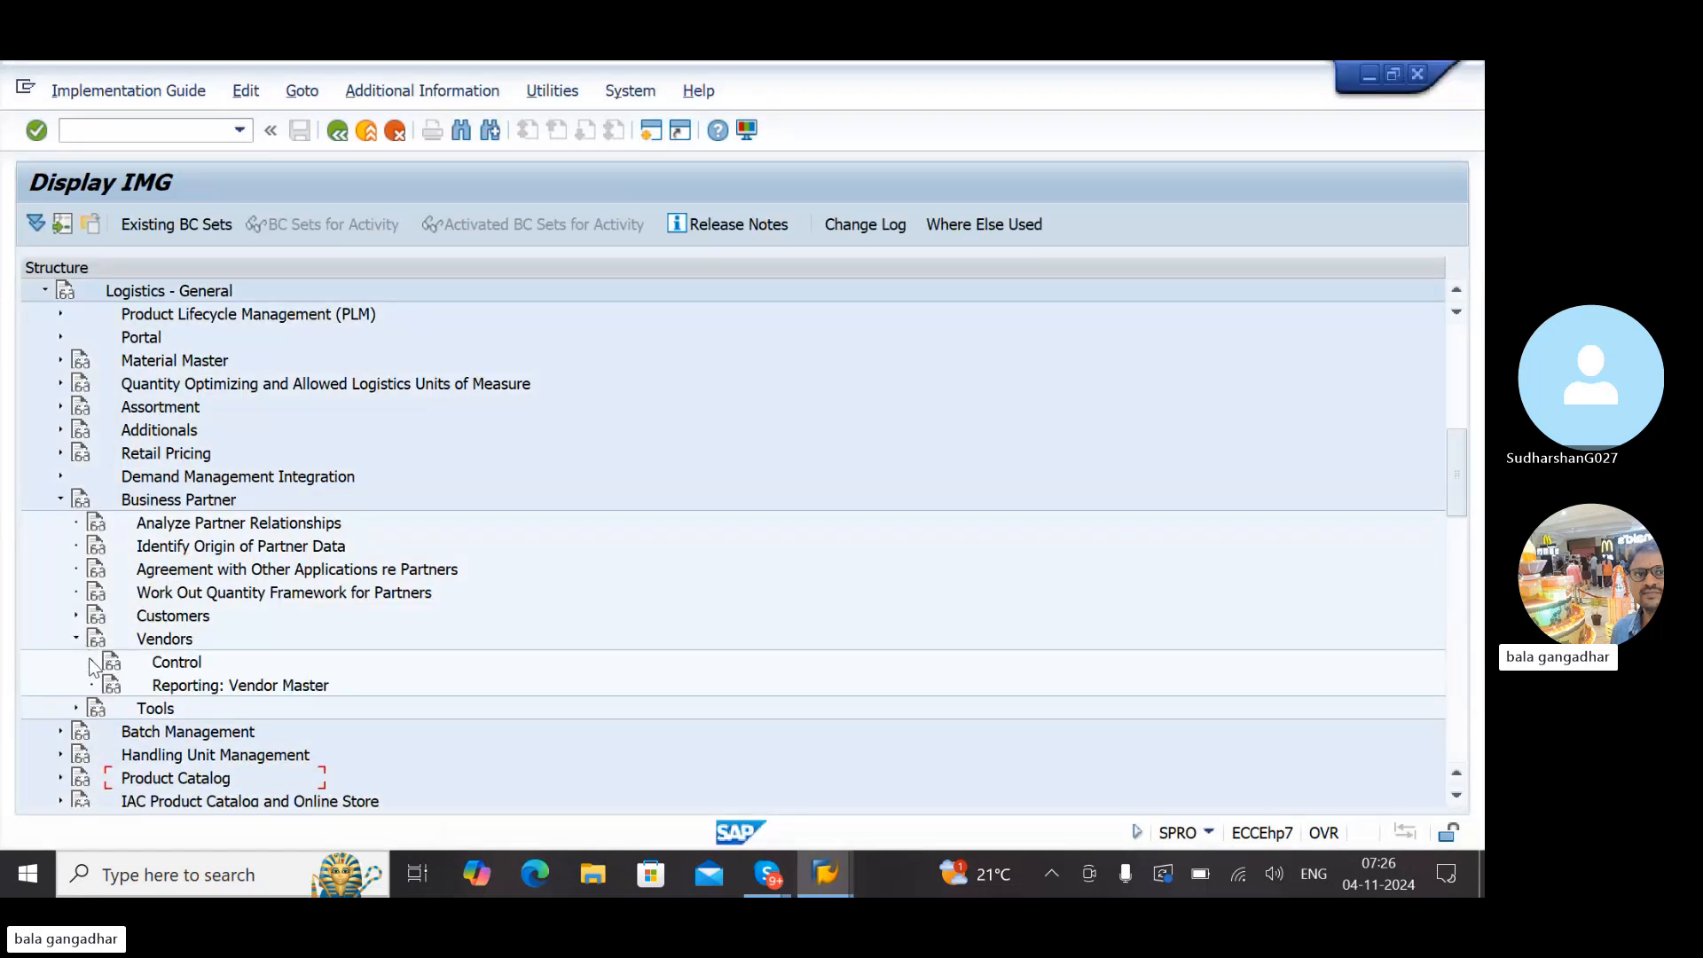
left_click(90, 660)
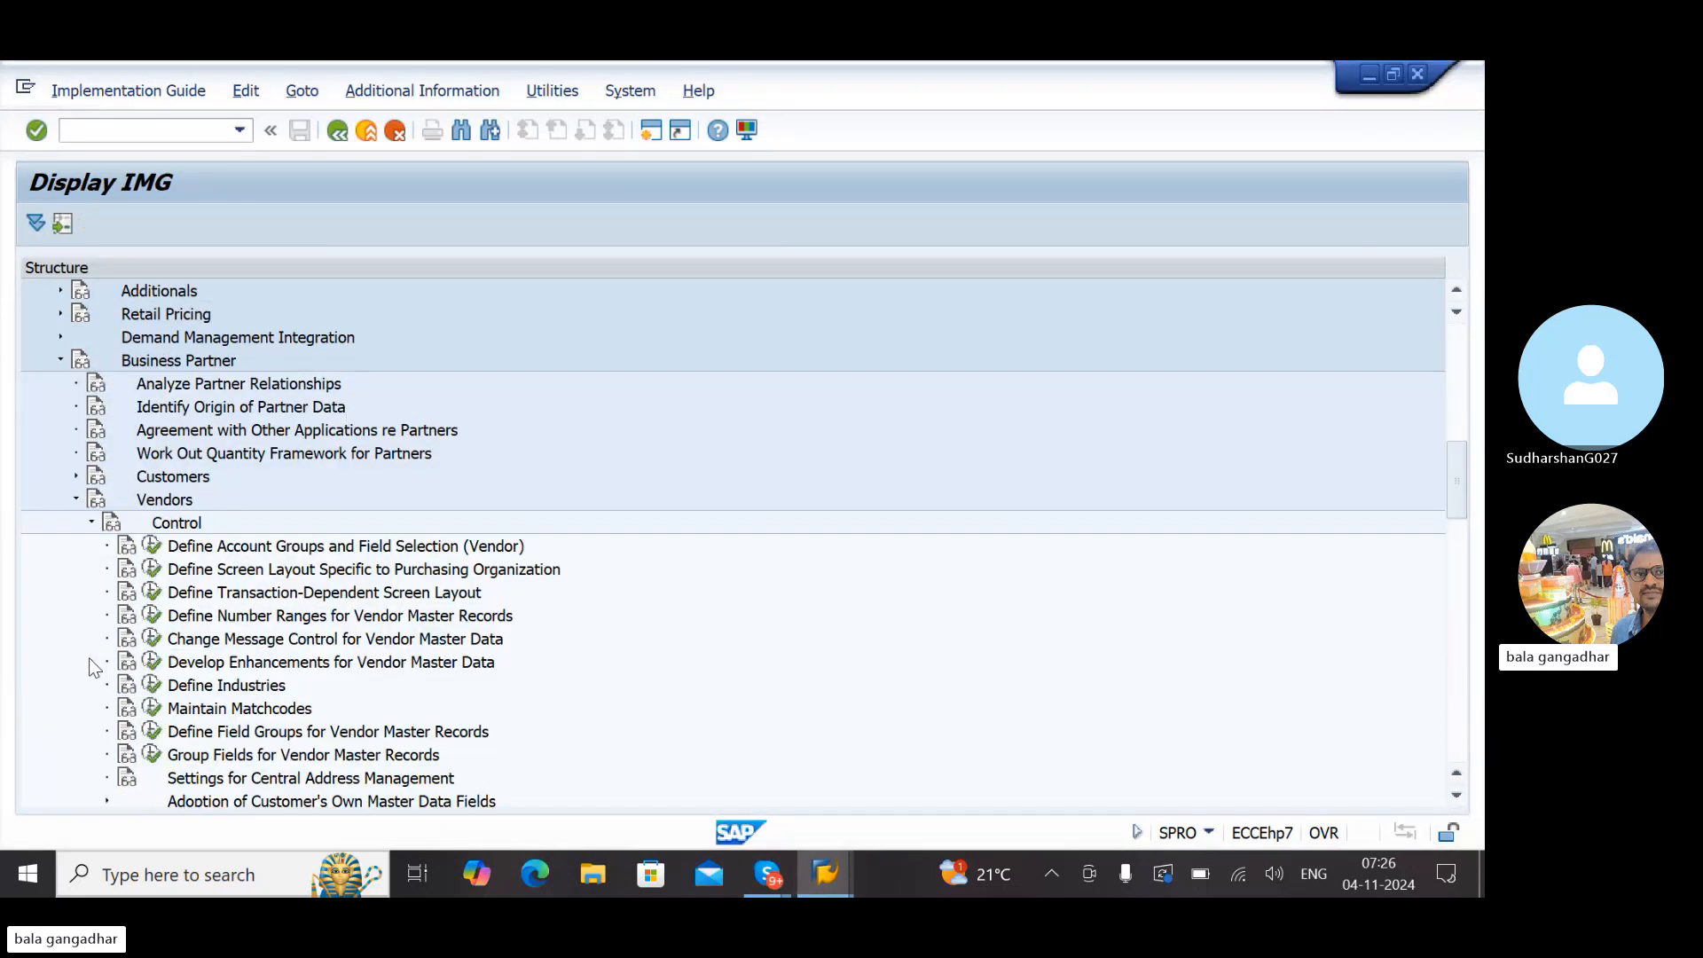
left_click(152, 554)
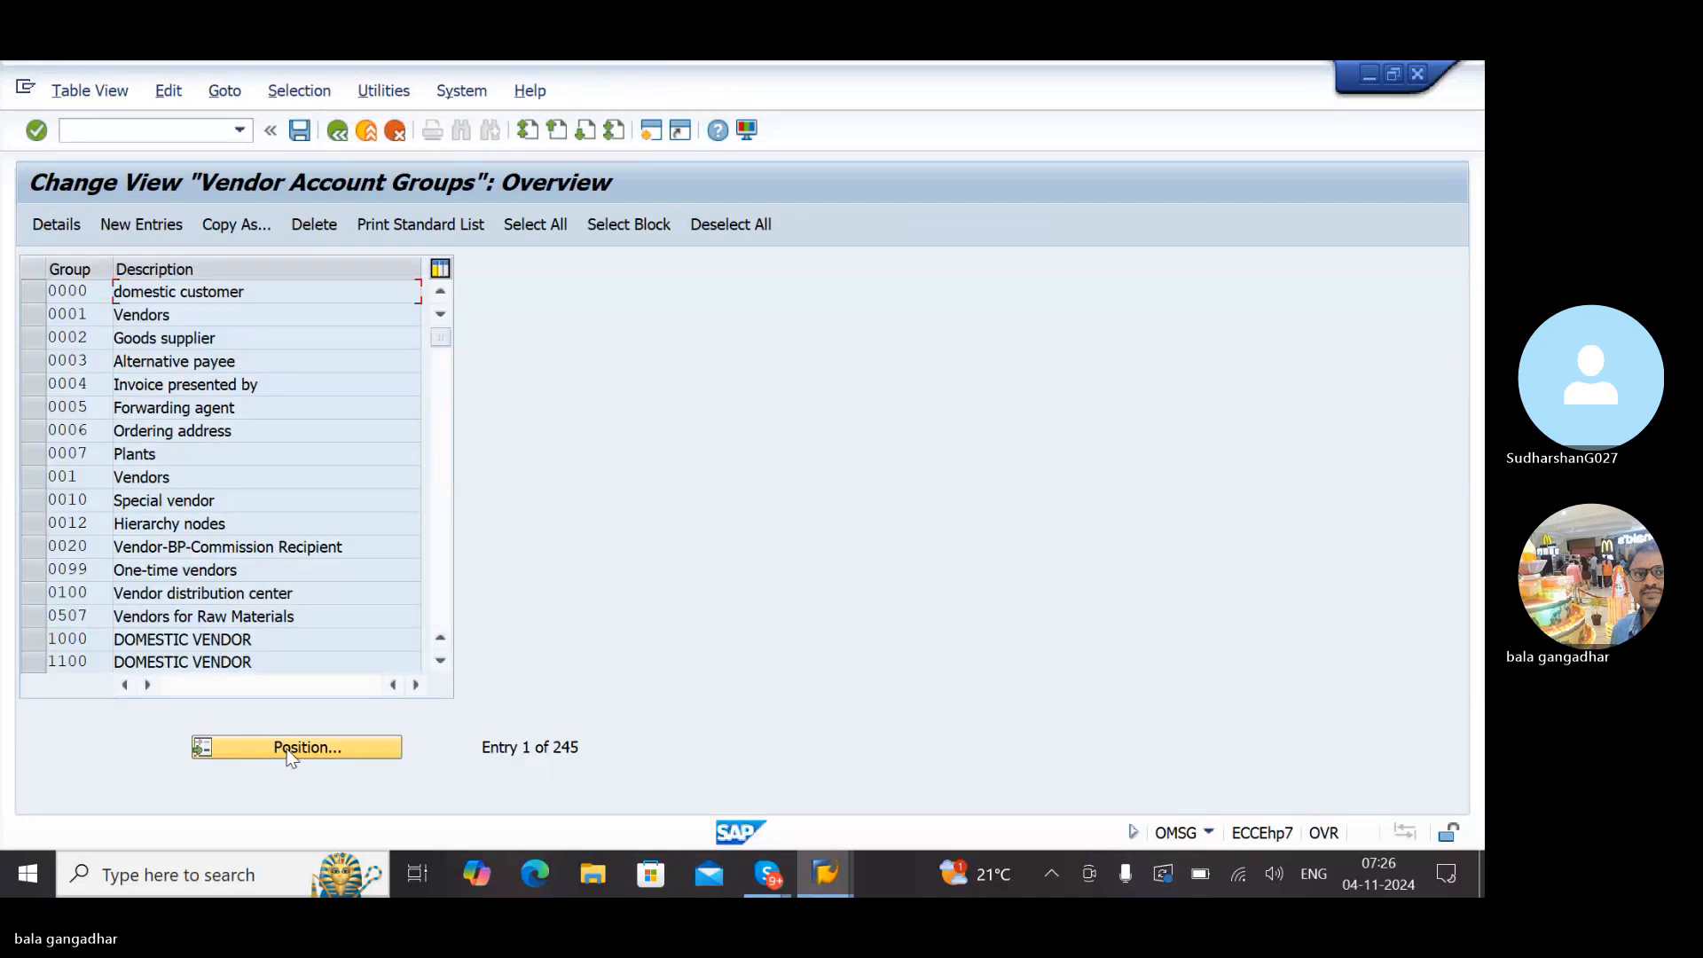
Locate account group GMDO, GMR DOMESTIC VENDOR, starting from gm, and open the field status of its company code data
left_click(291, 752)
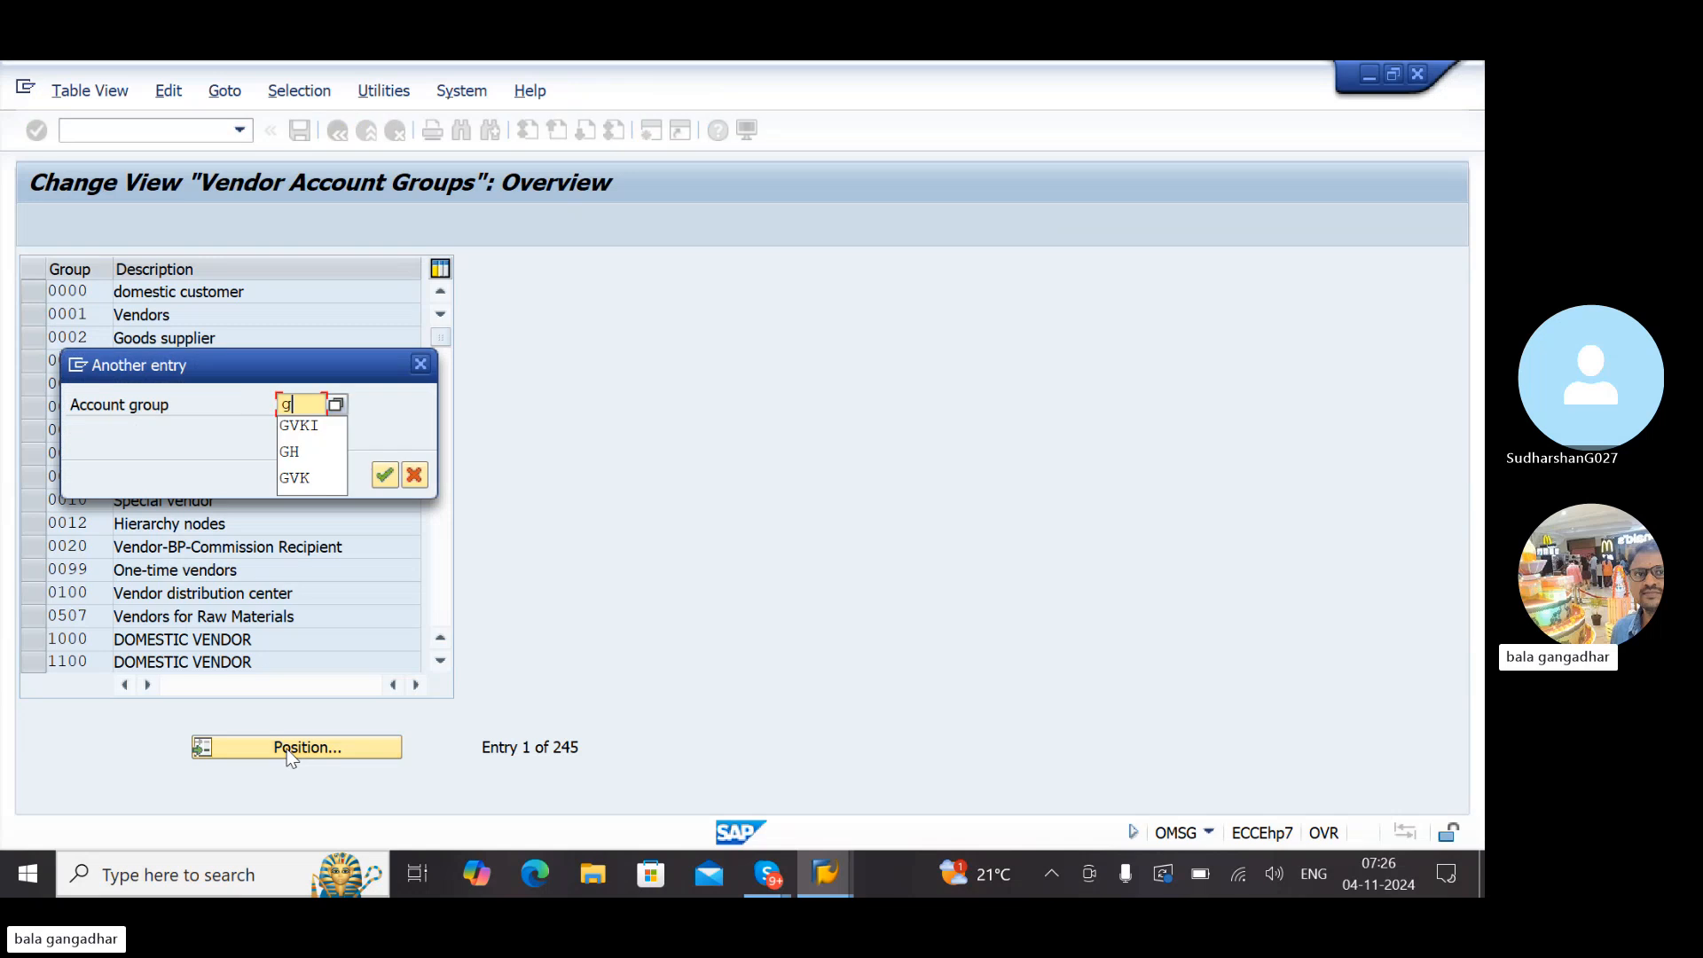
type("gm")
key("Return")
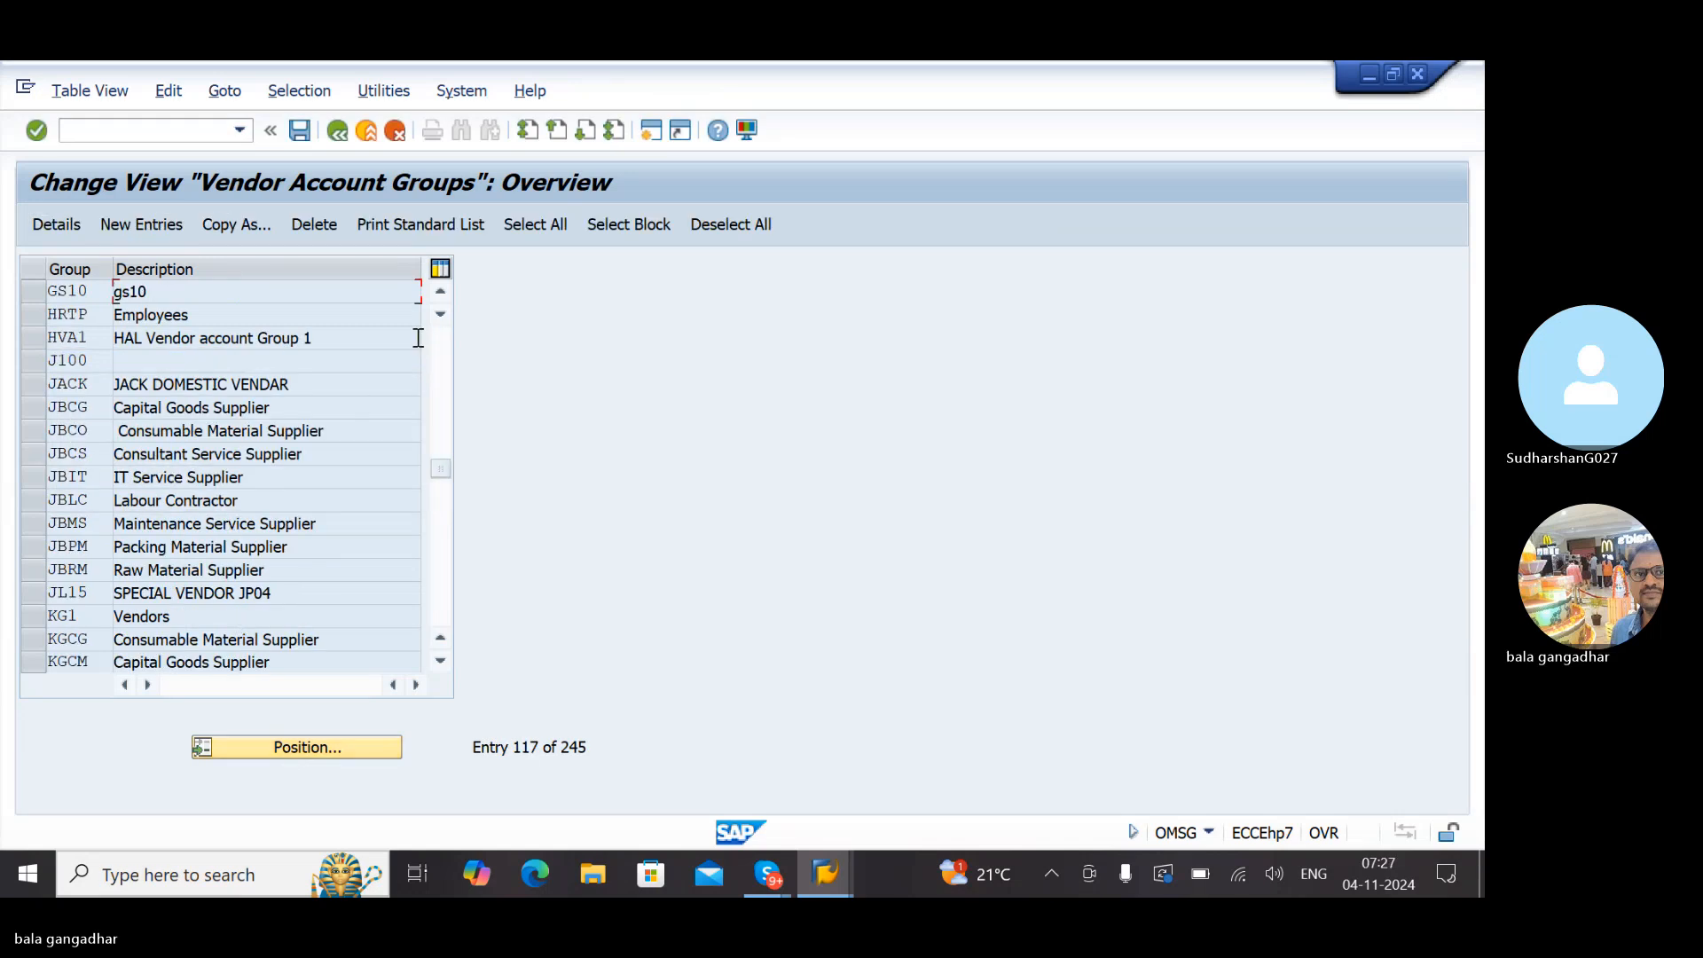
left_click(440, 291)
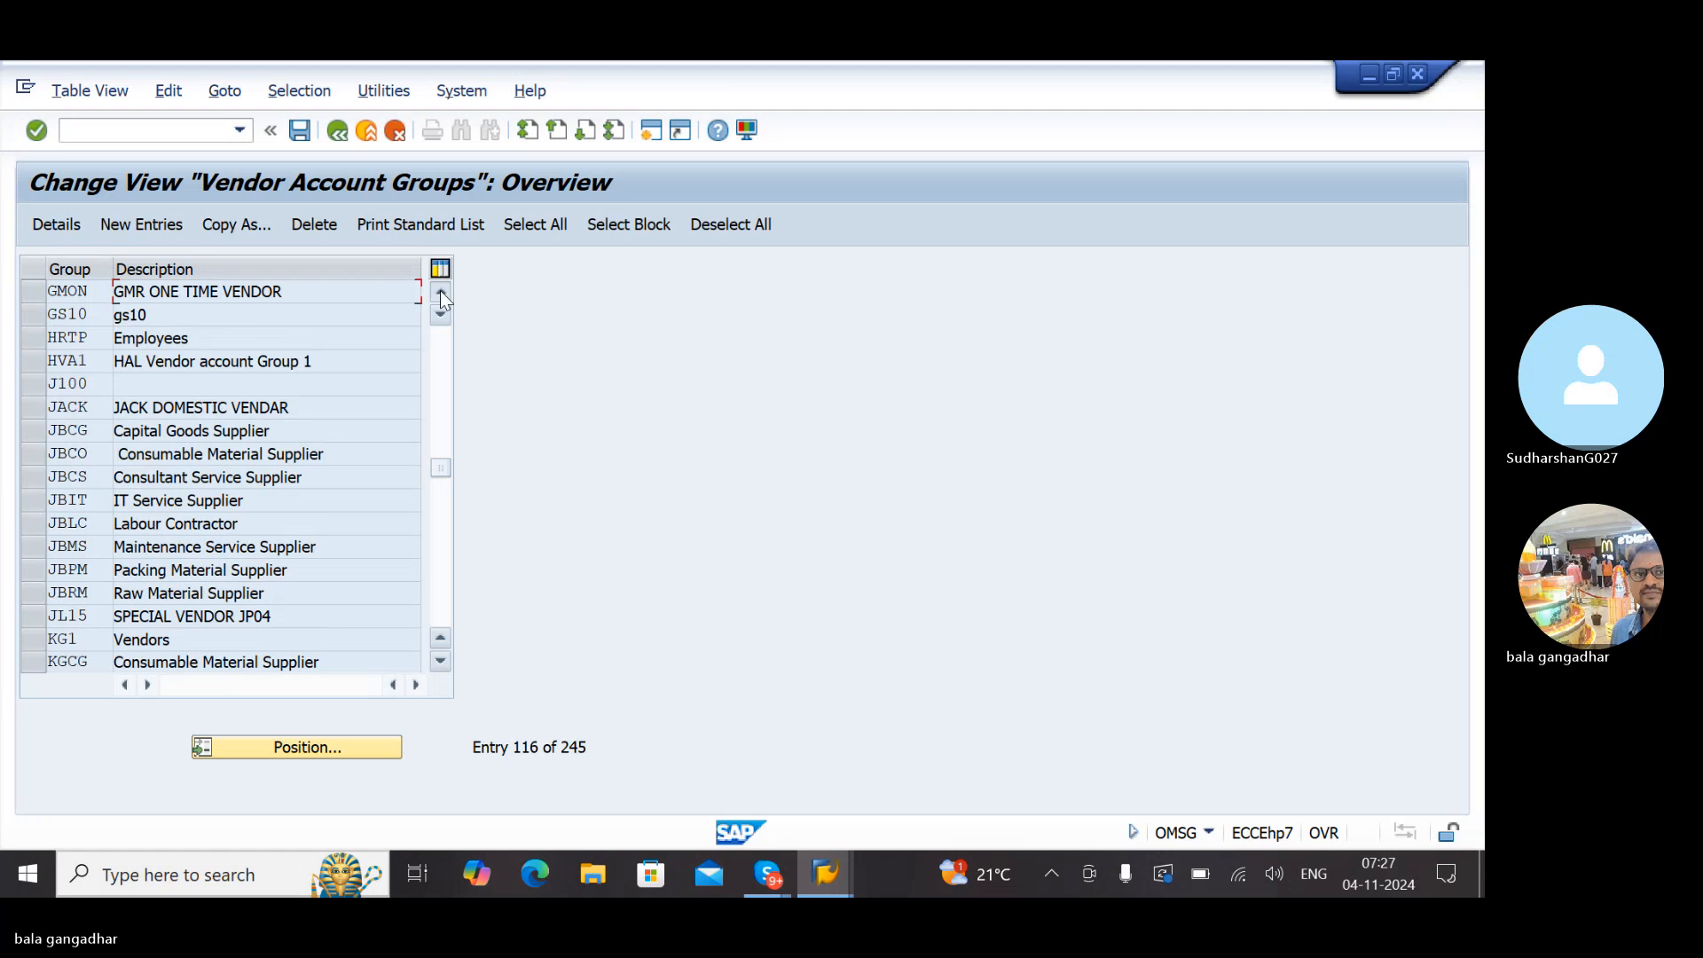
left_click(440, 291)
left_click(440, 291)
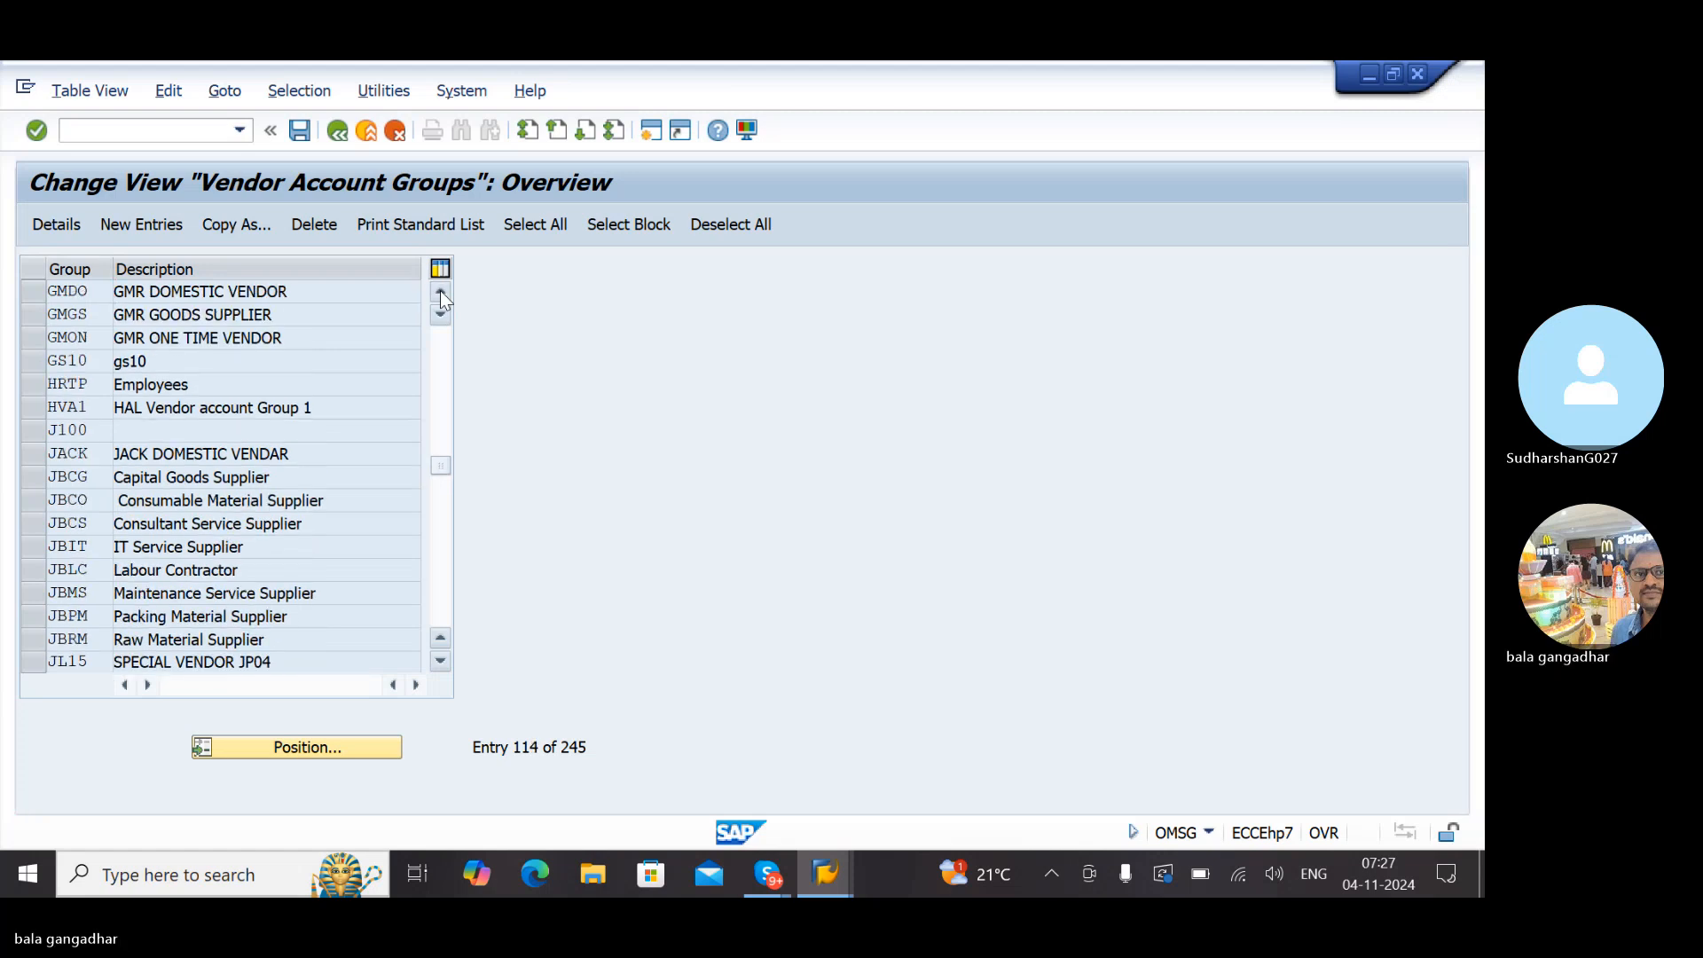
left_click(440, 291)
left_click(440, 291)
left_click(440, 291)
left_click(440, 291)
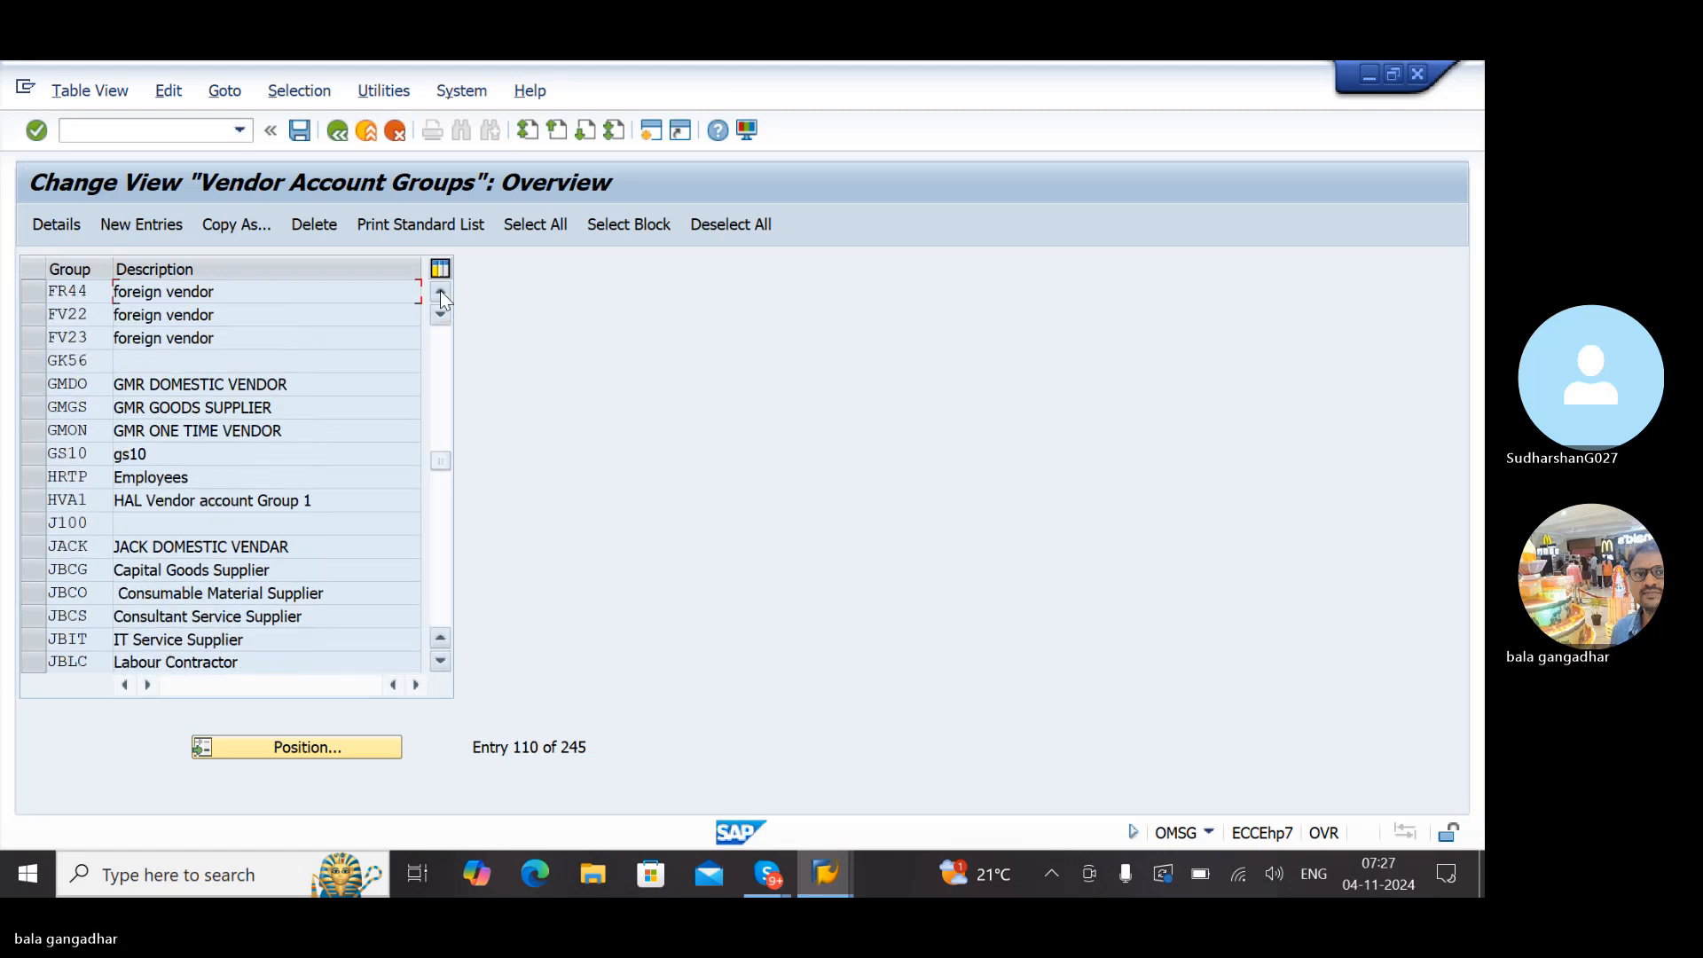
double_click(206, 383)
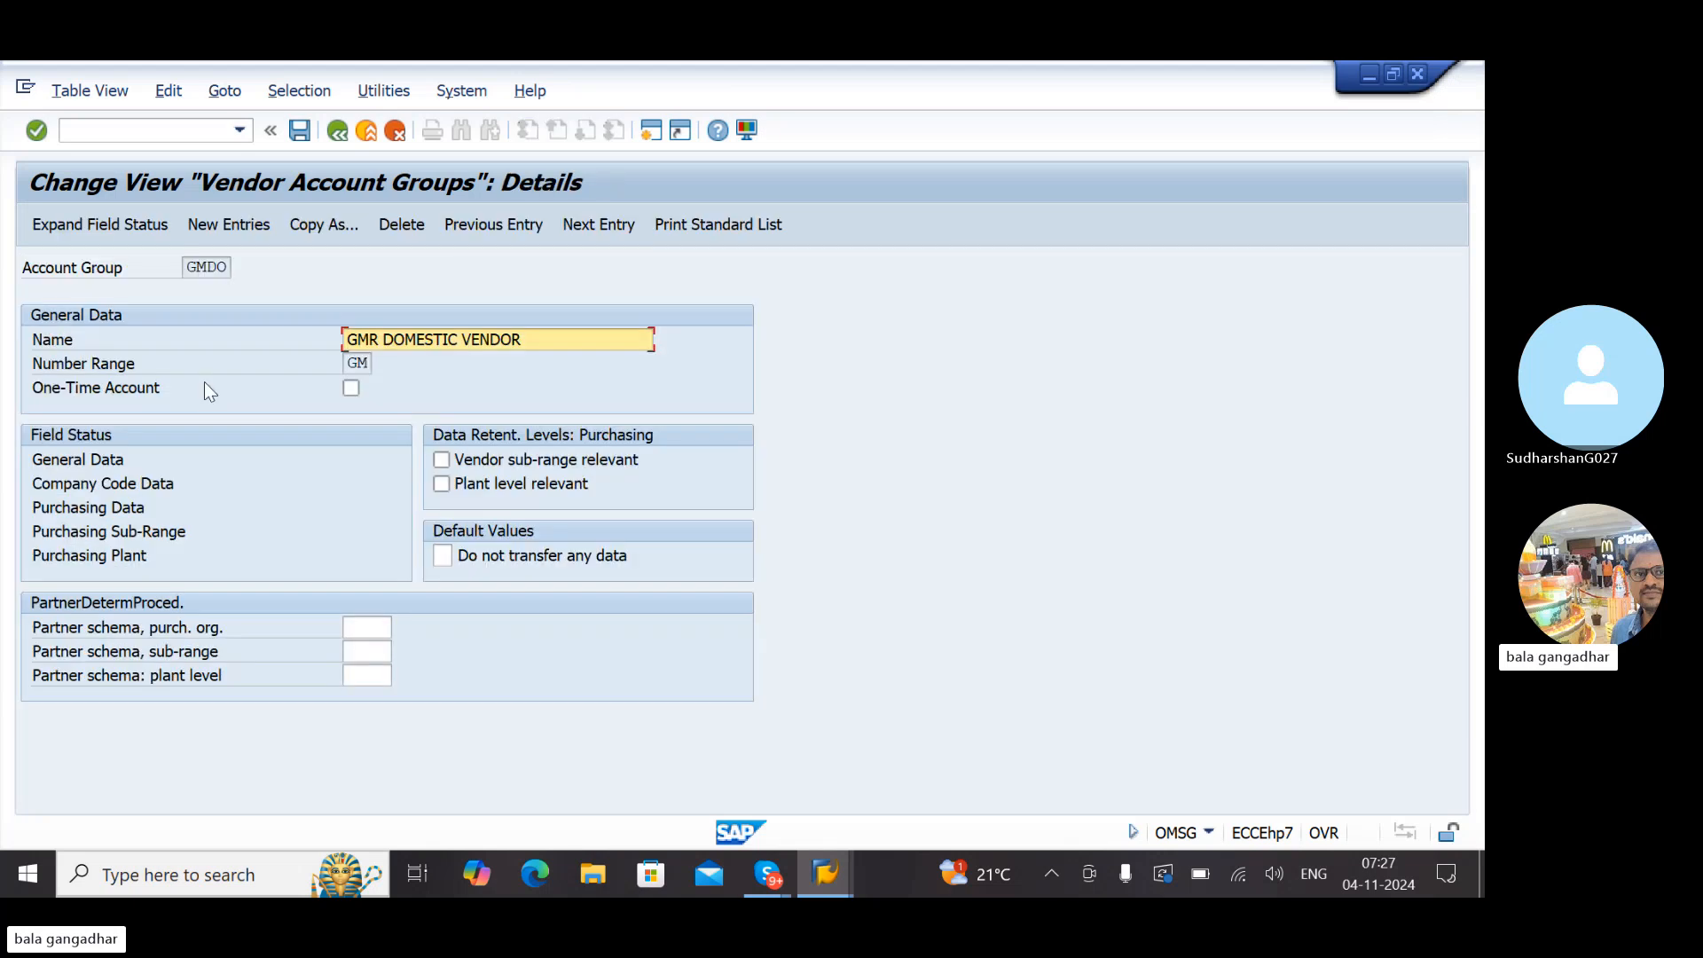
double_click(97, 487)
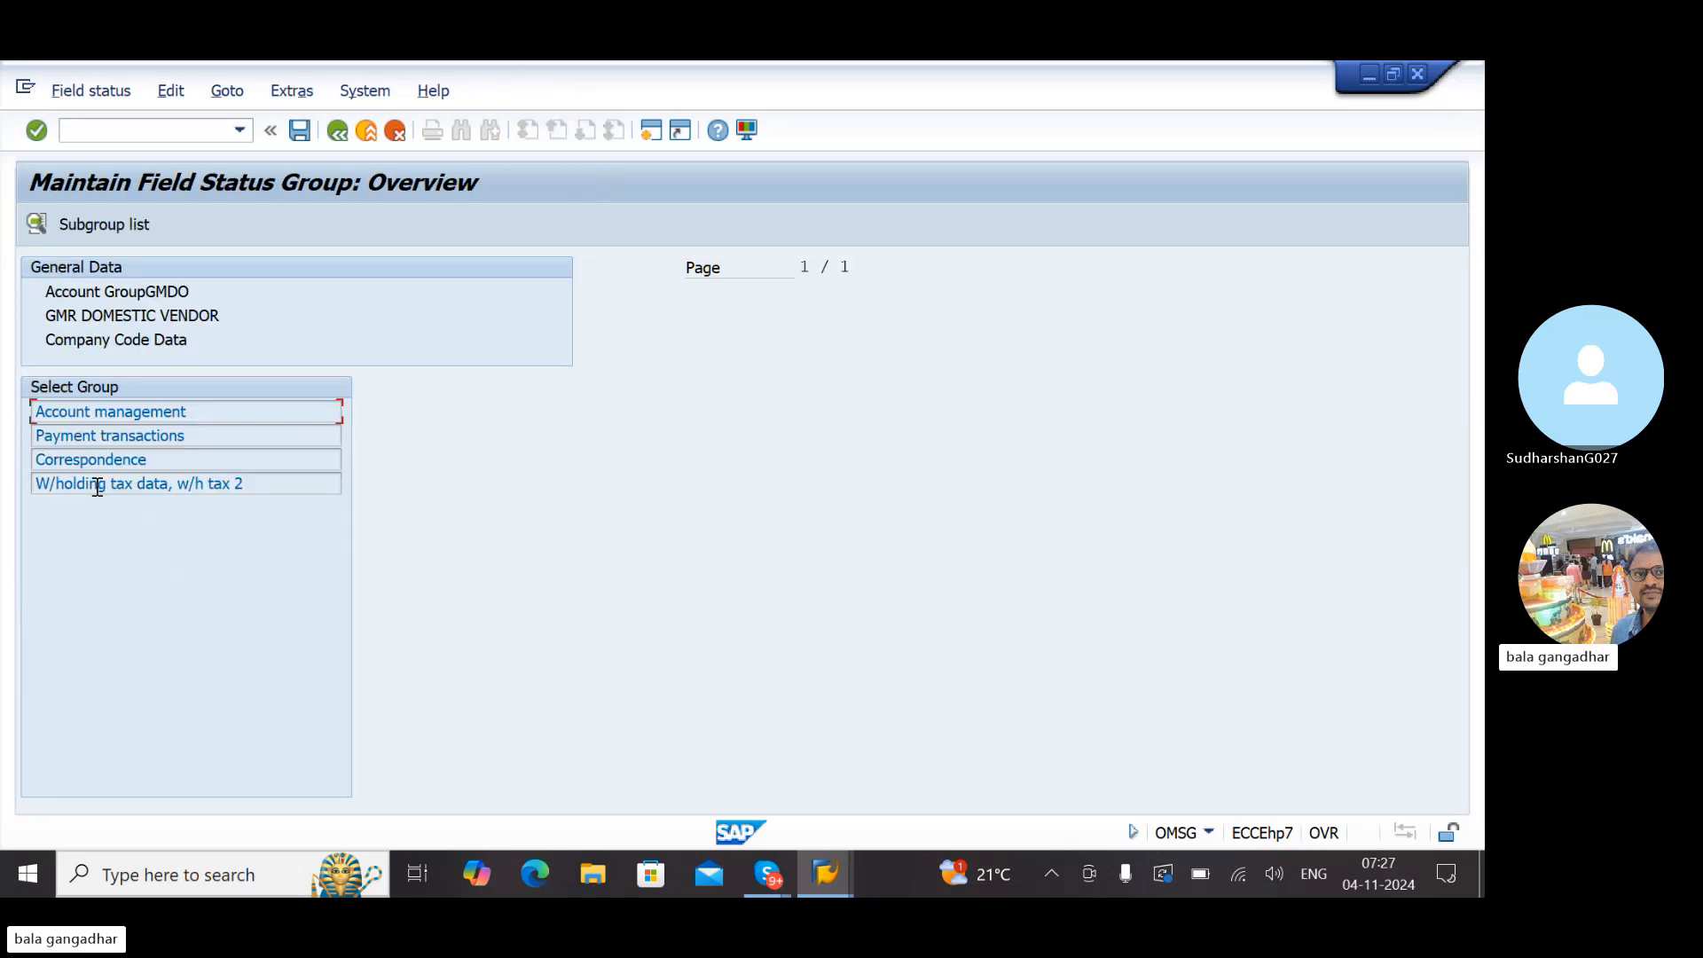
Check the Account management field status of GMDO's company code data, then return to the implementation guide
double_click(100, 409)
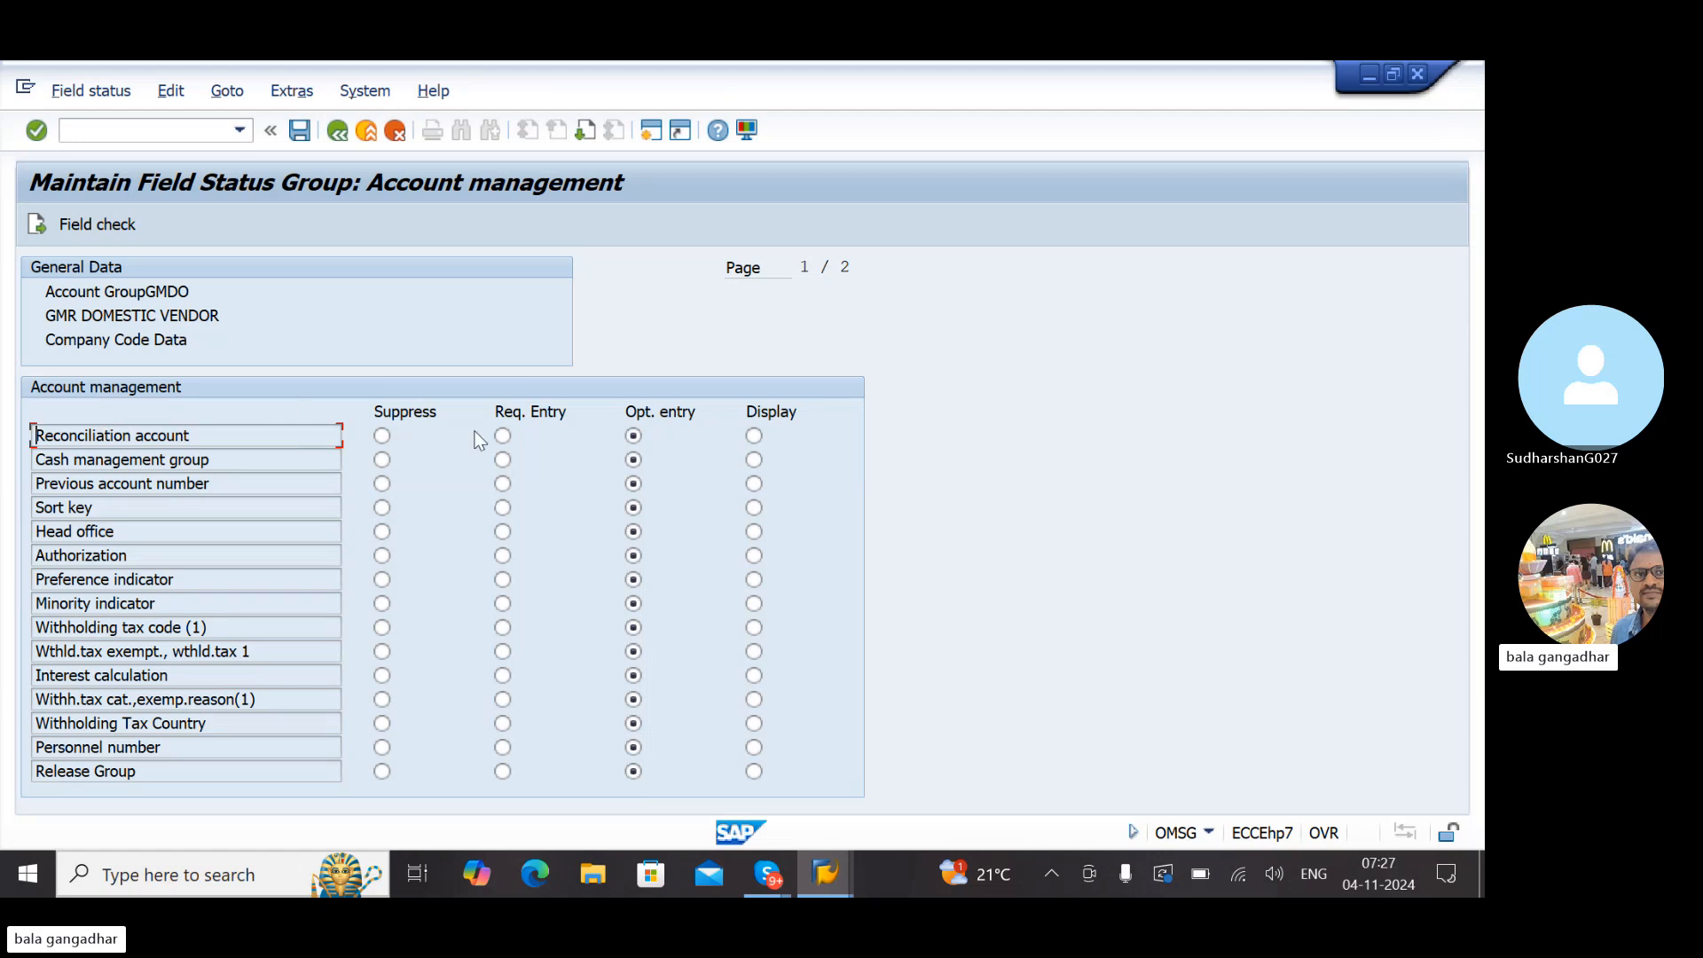
left_click(344, 131)
left_click(344, 130)
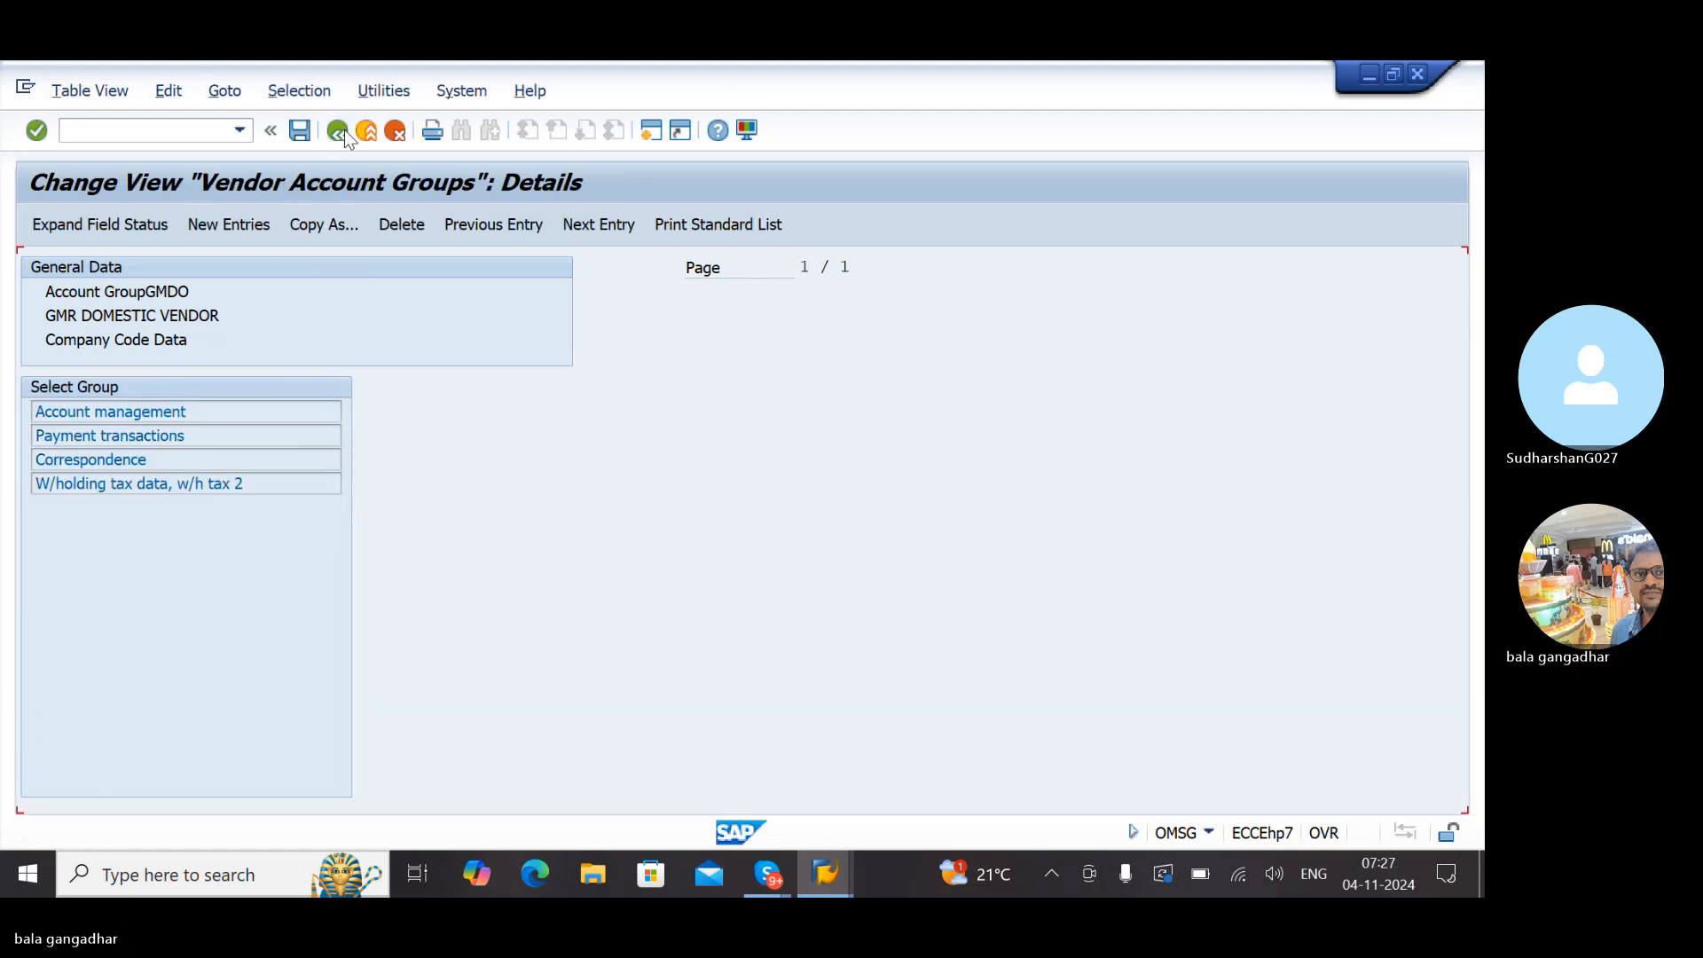
left_click(344, 130)
left_click(344, 130)
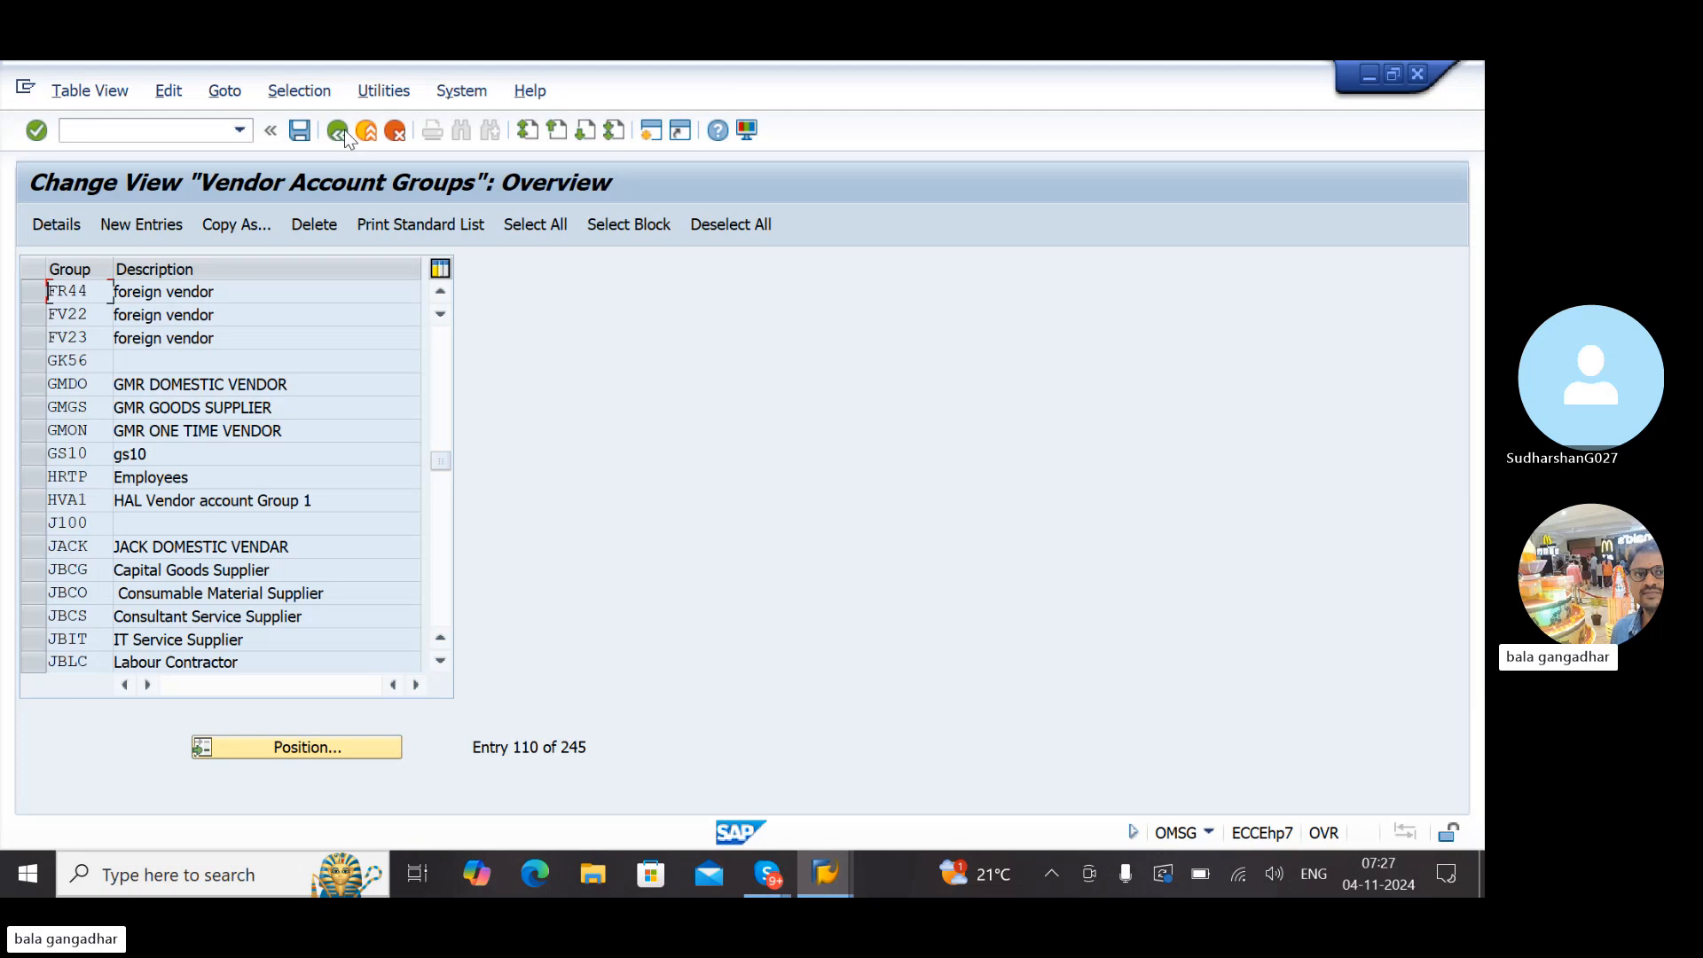
left_click(344, 130)
Run Define Transaction-Dependent Screen Layout and open the Account management field status under company code data for Create Vendor (Centrally)
left_click(247, 572)
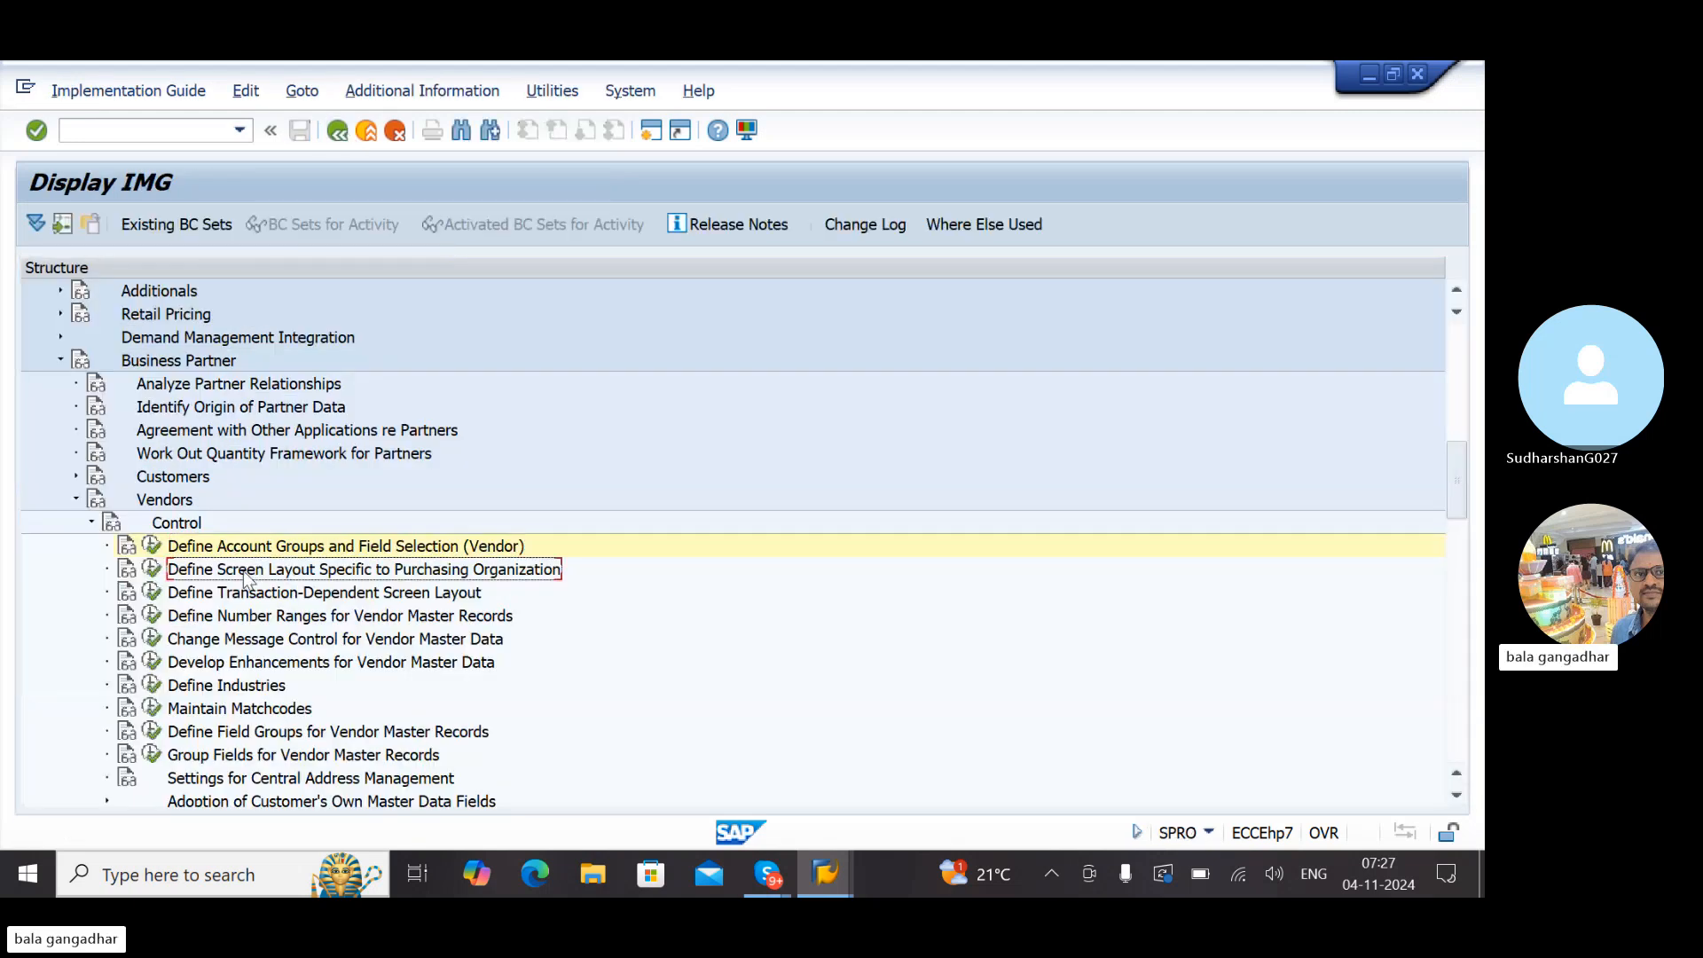
left_click(255, 595)
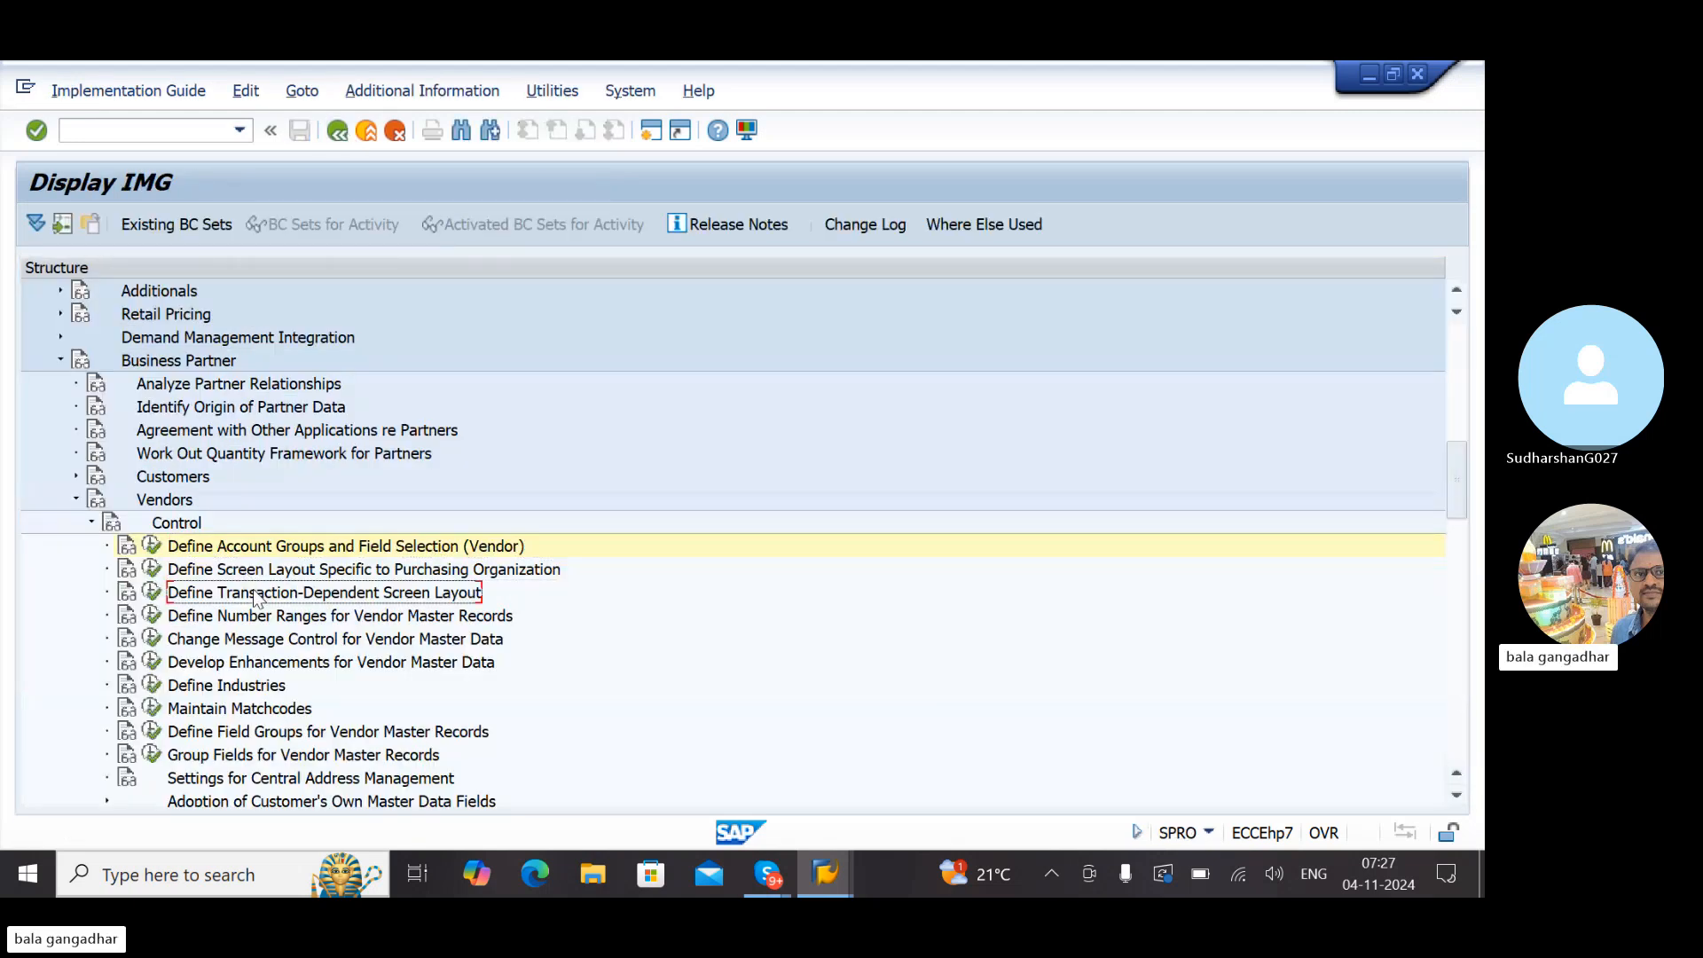
left_click(150, 593)
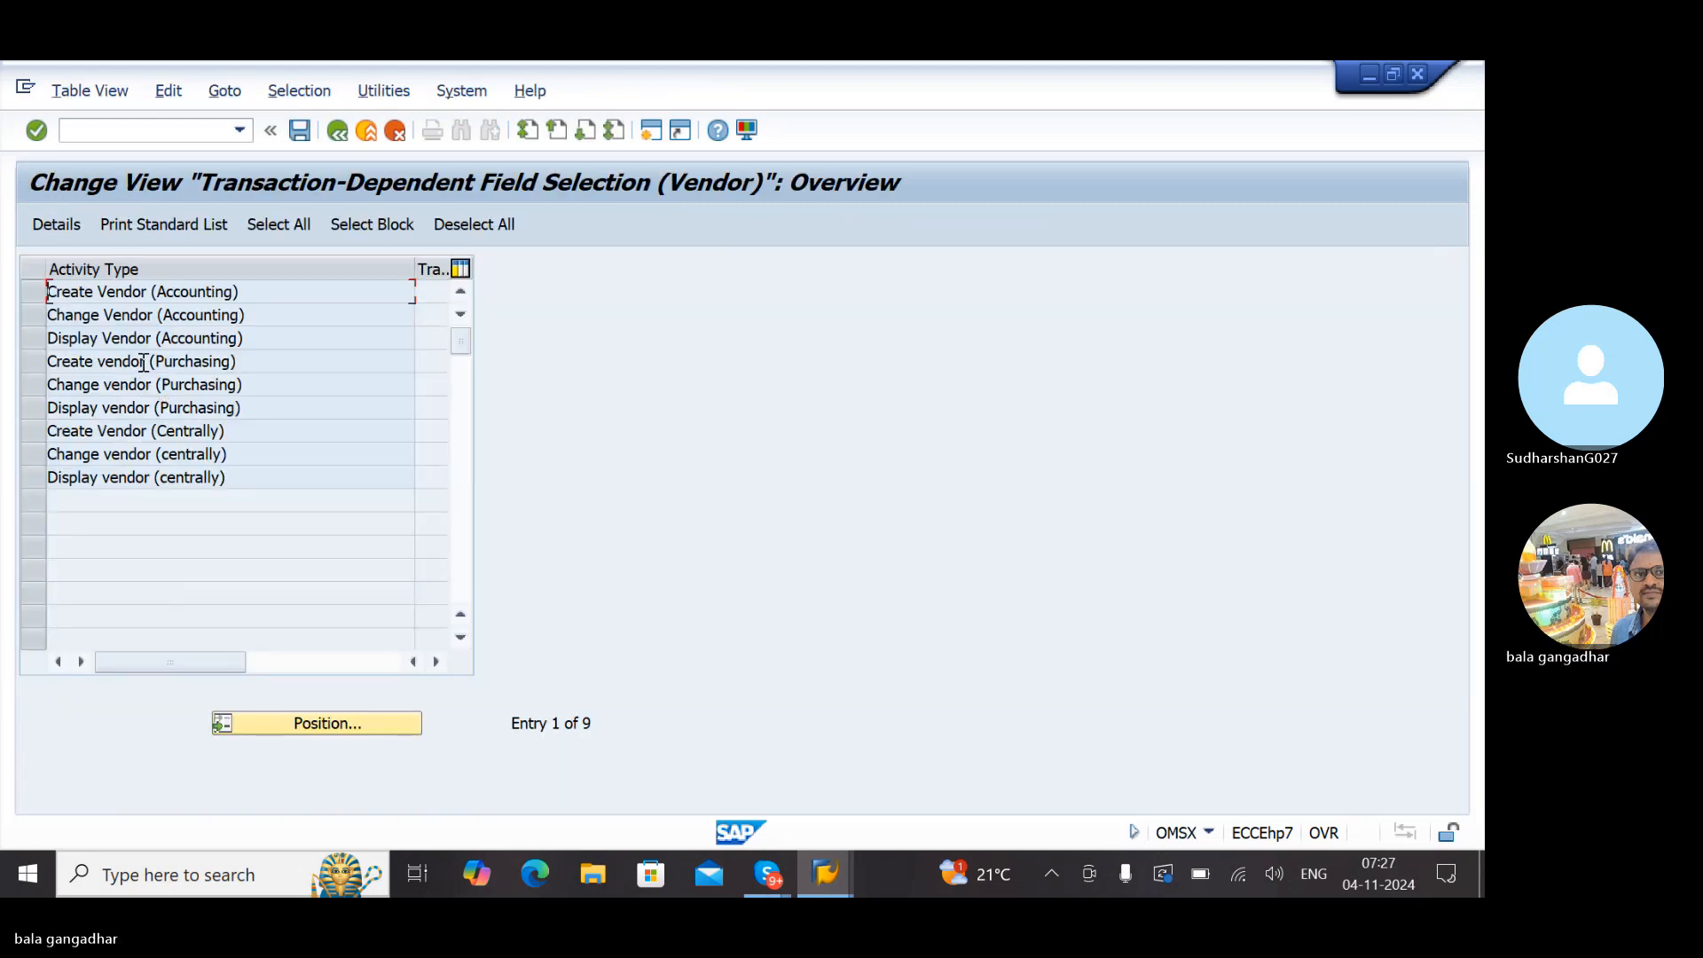
left_click(151, 432)
double_click(151, 435)
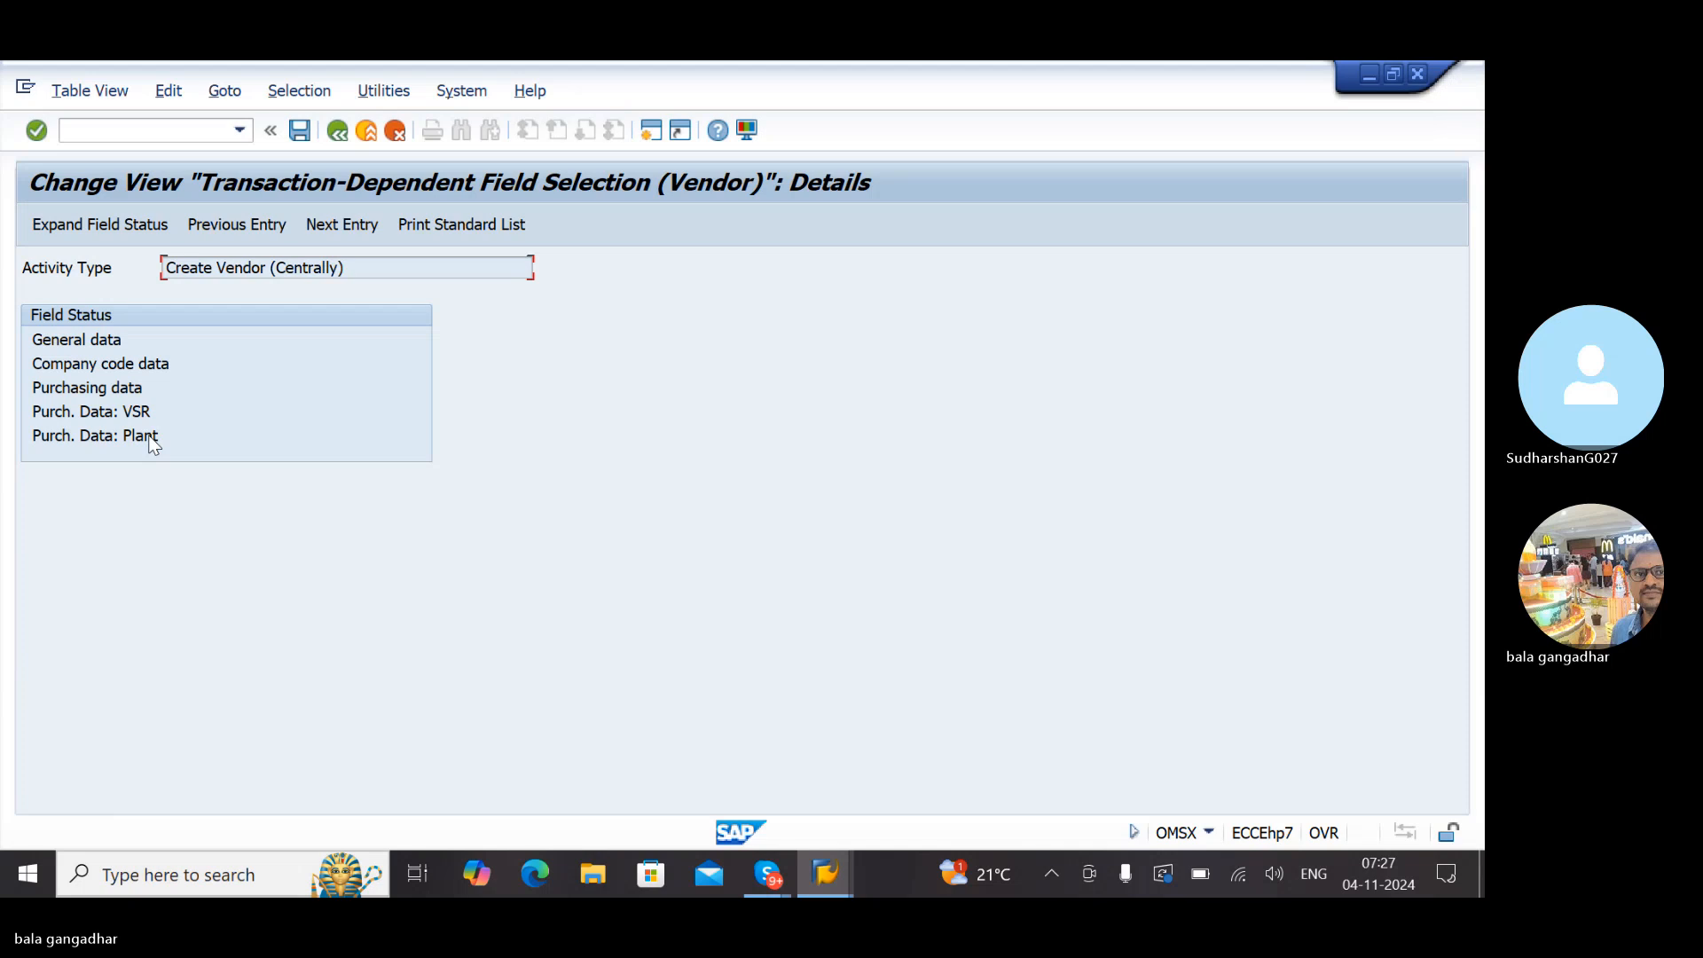
double_click(71, 365)
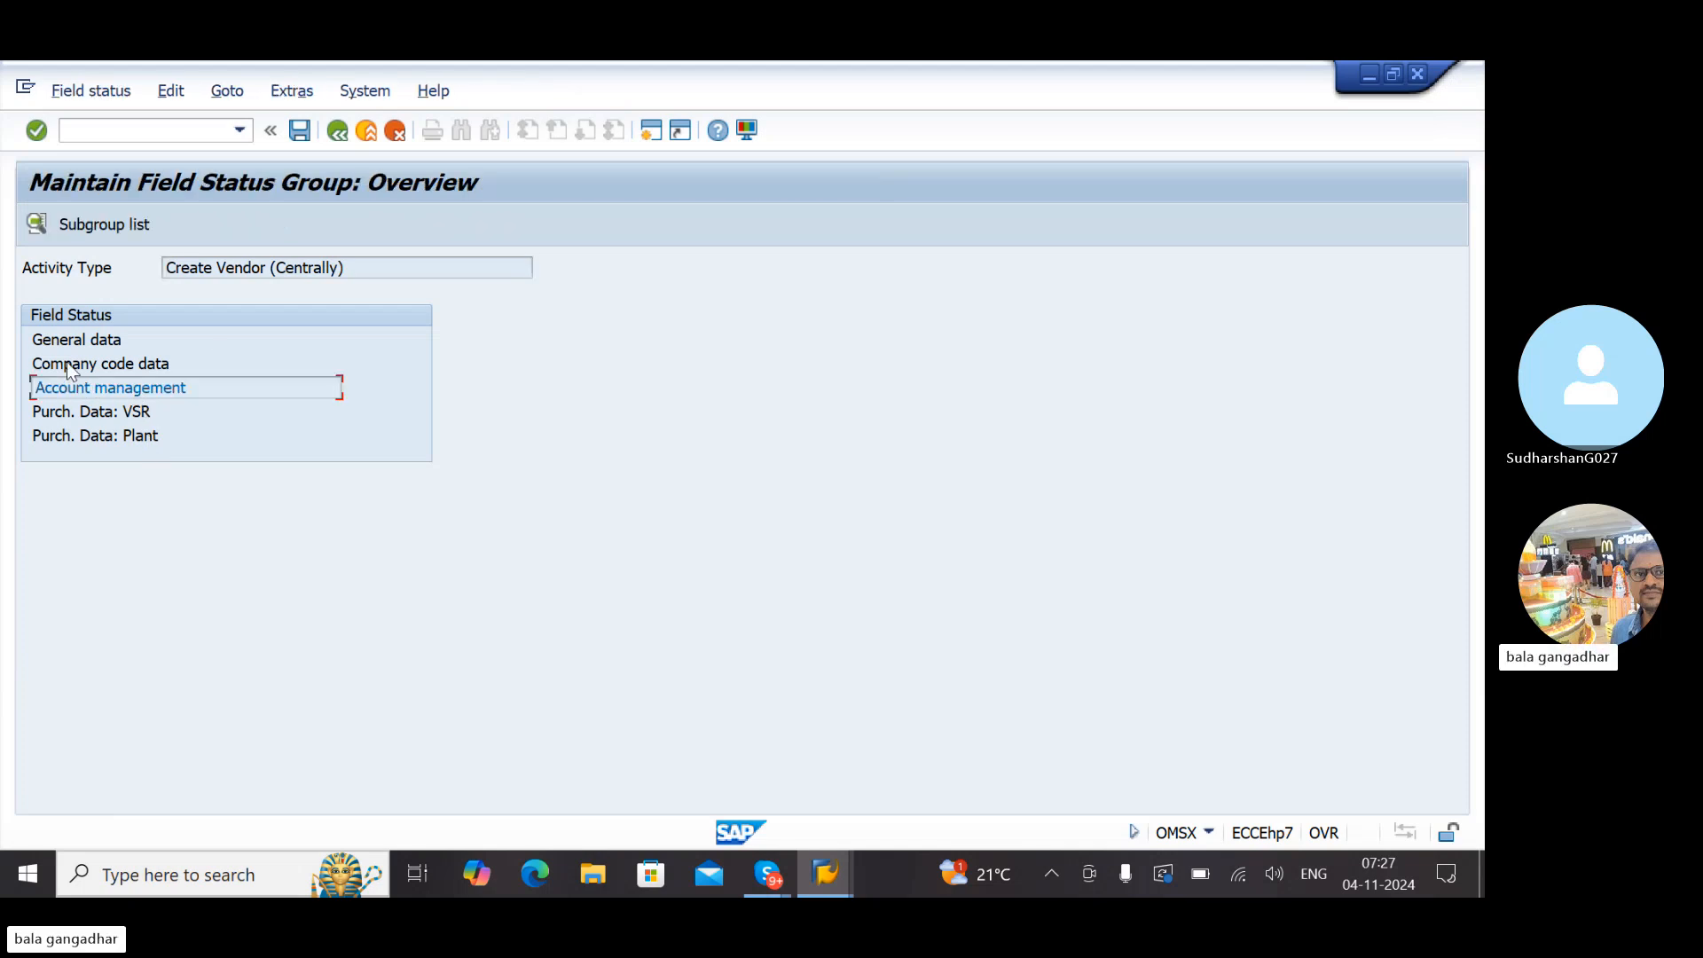
double_click(115, 390)
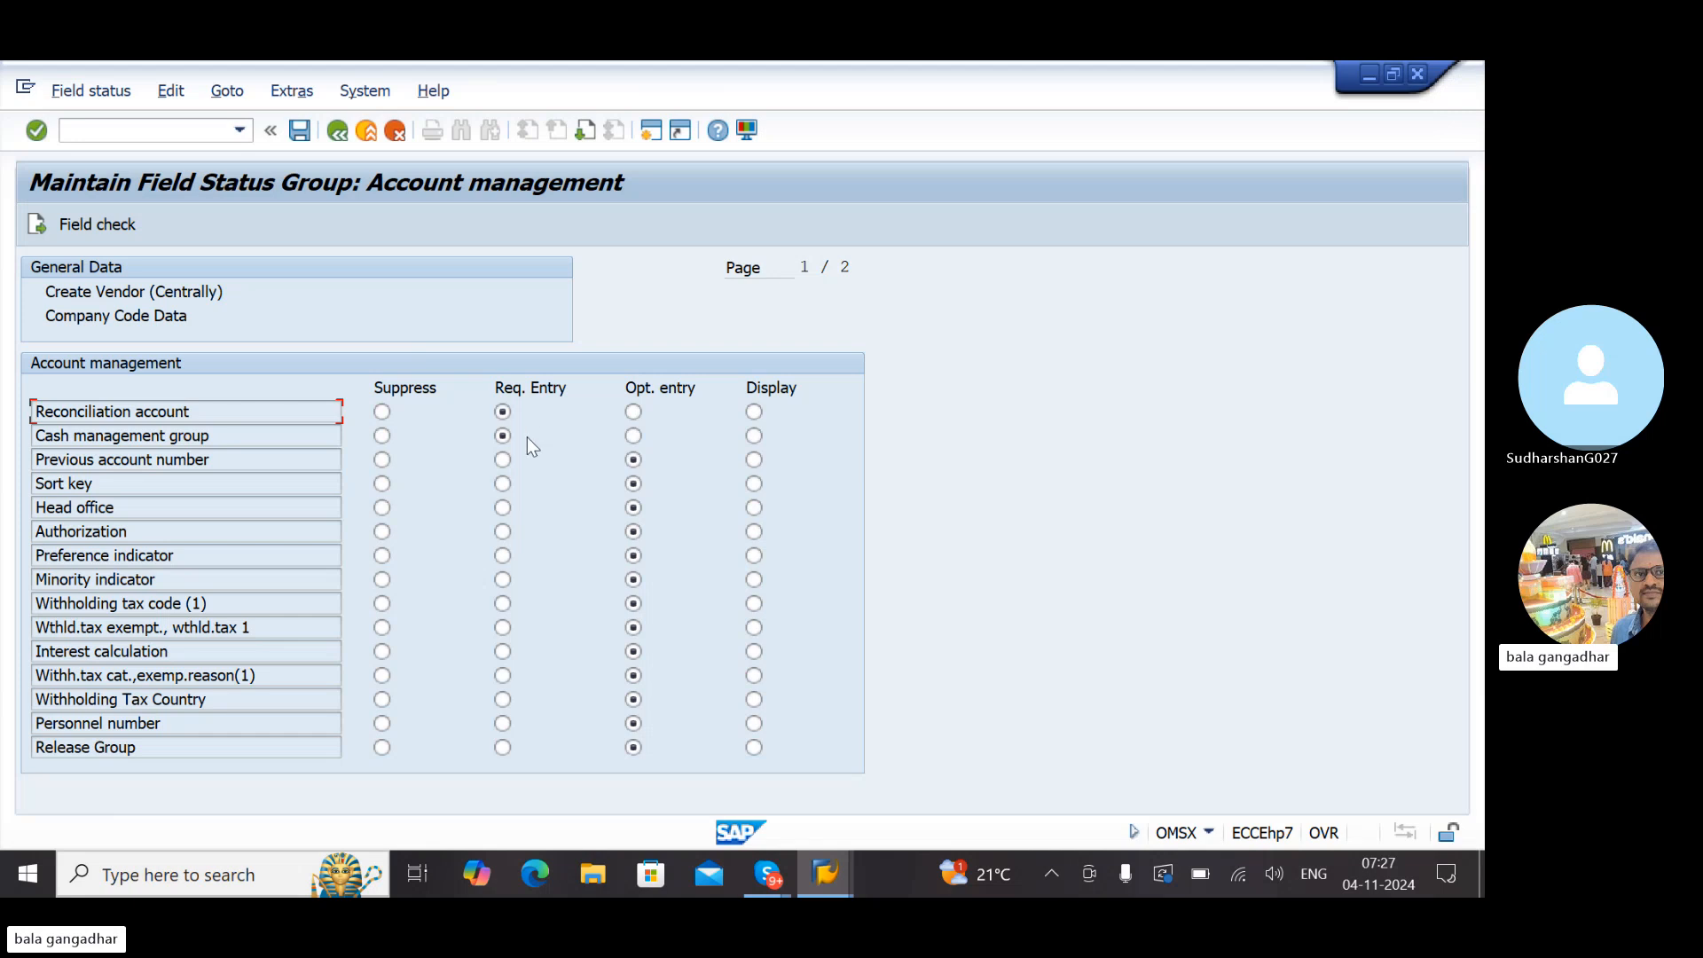
Make Reconciliation account and Cash management group optional entries and save the change in customizing request EH7K900907
left_click(633, 410)
left_click(634, 435)
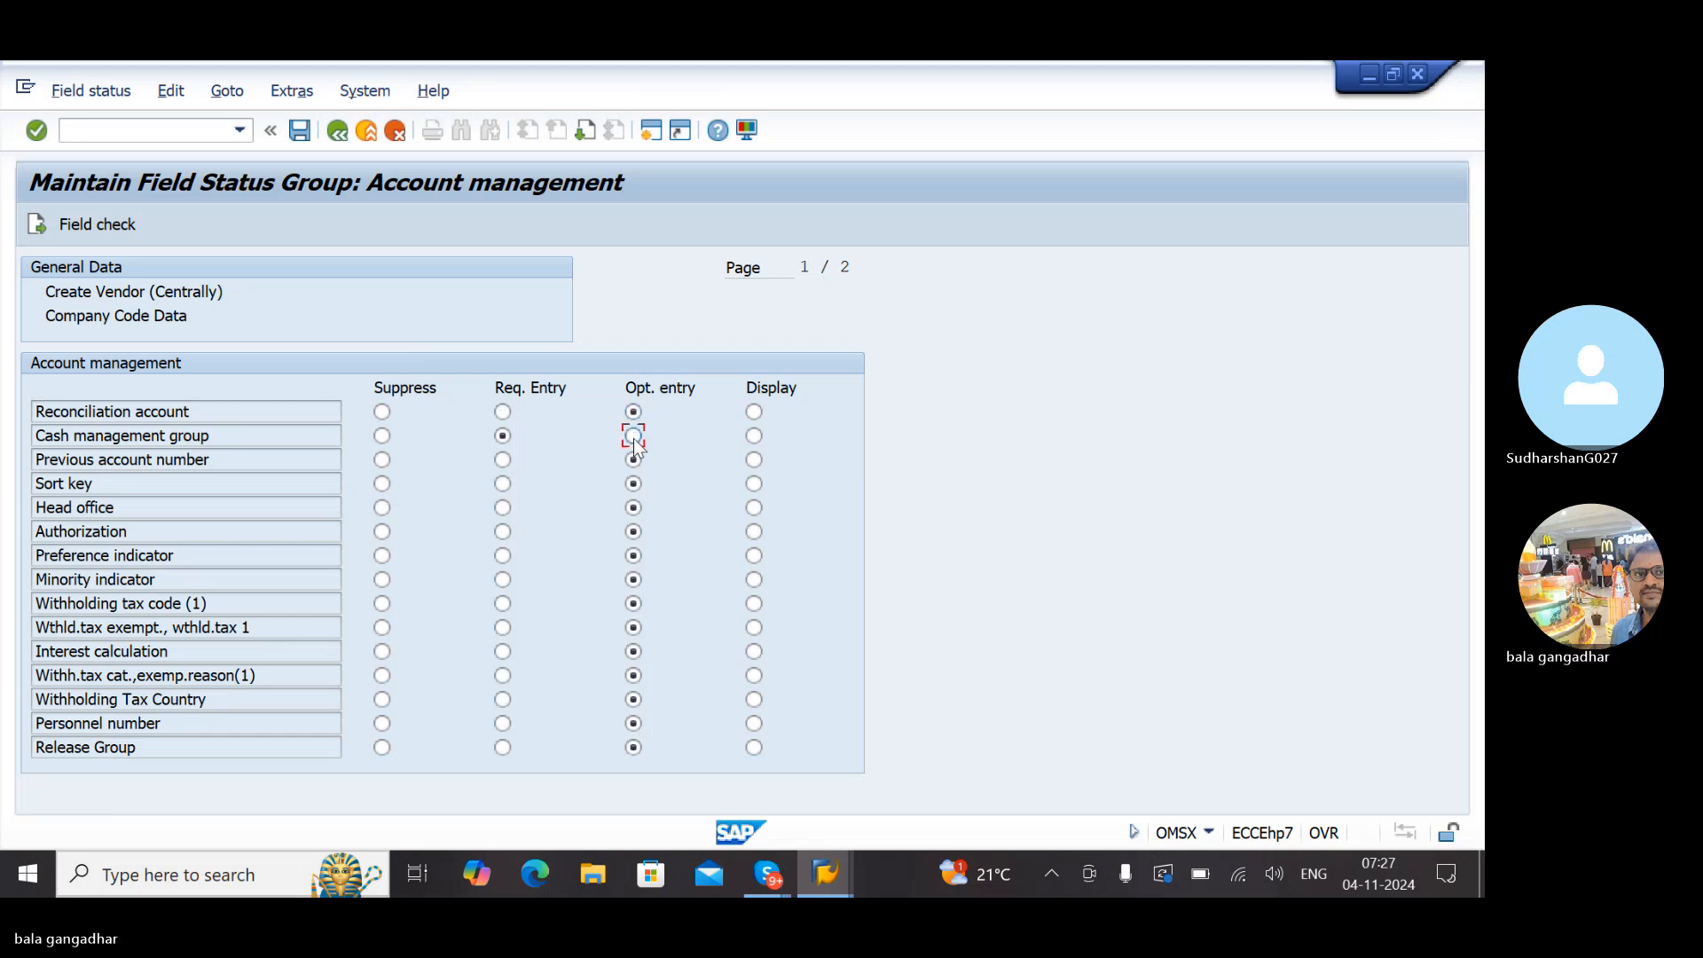
left_click(300, 132)
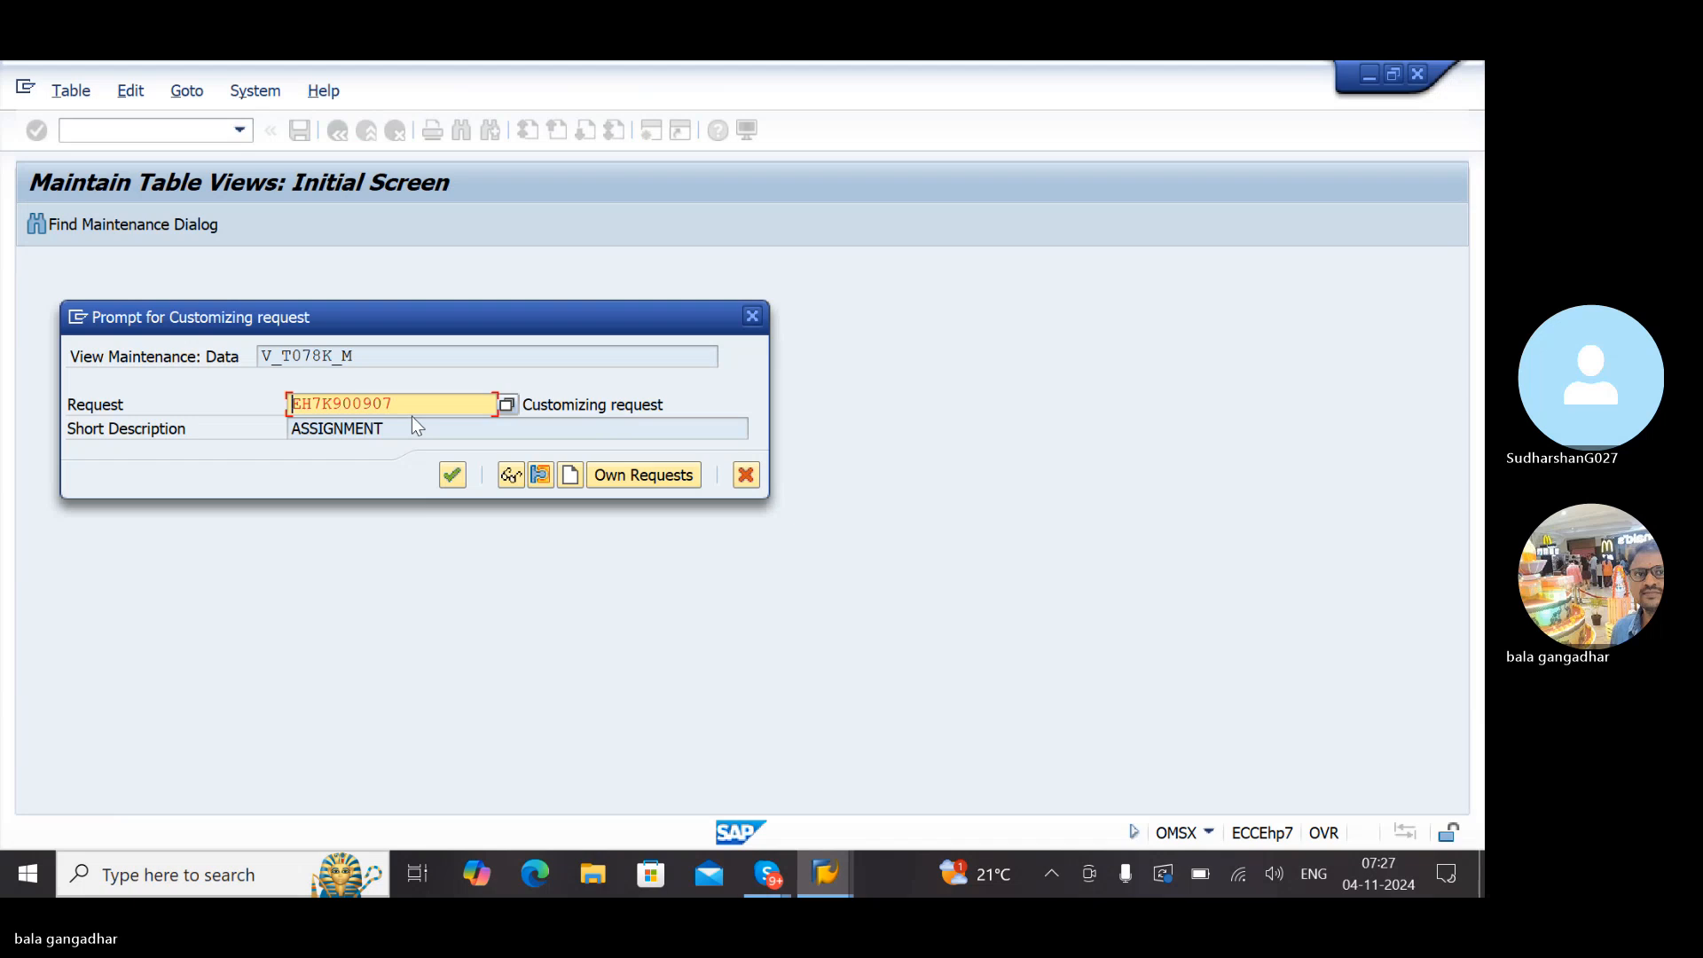
left_click(452, 475)
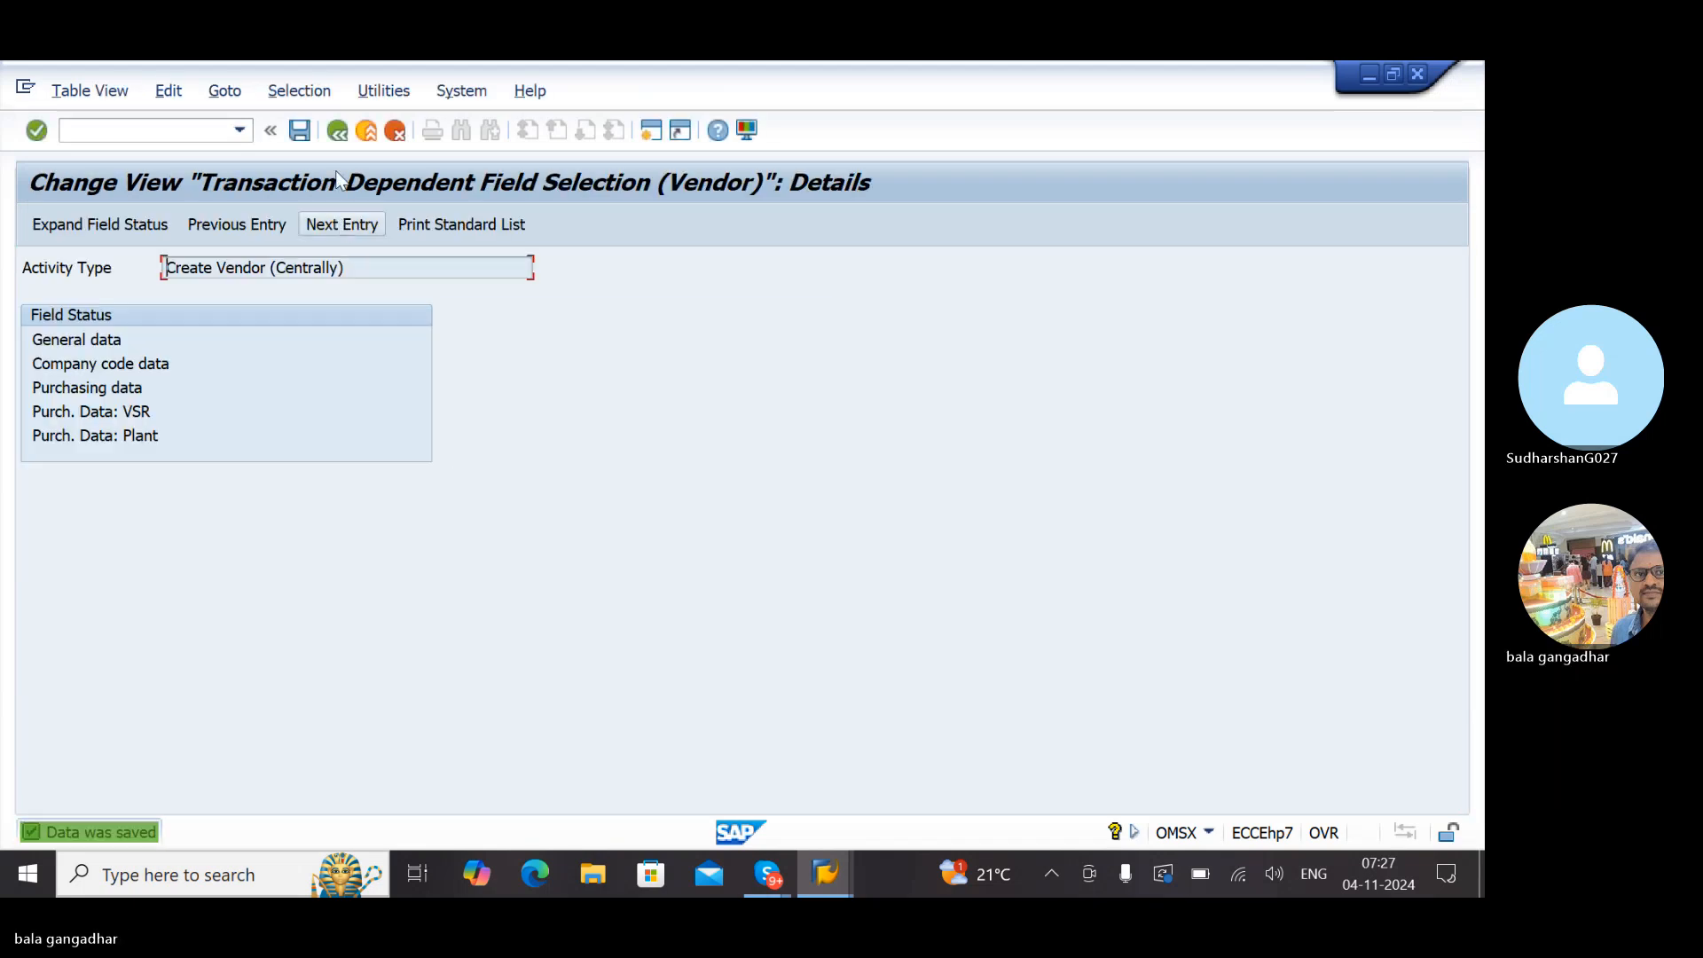
left_click(300, 131)
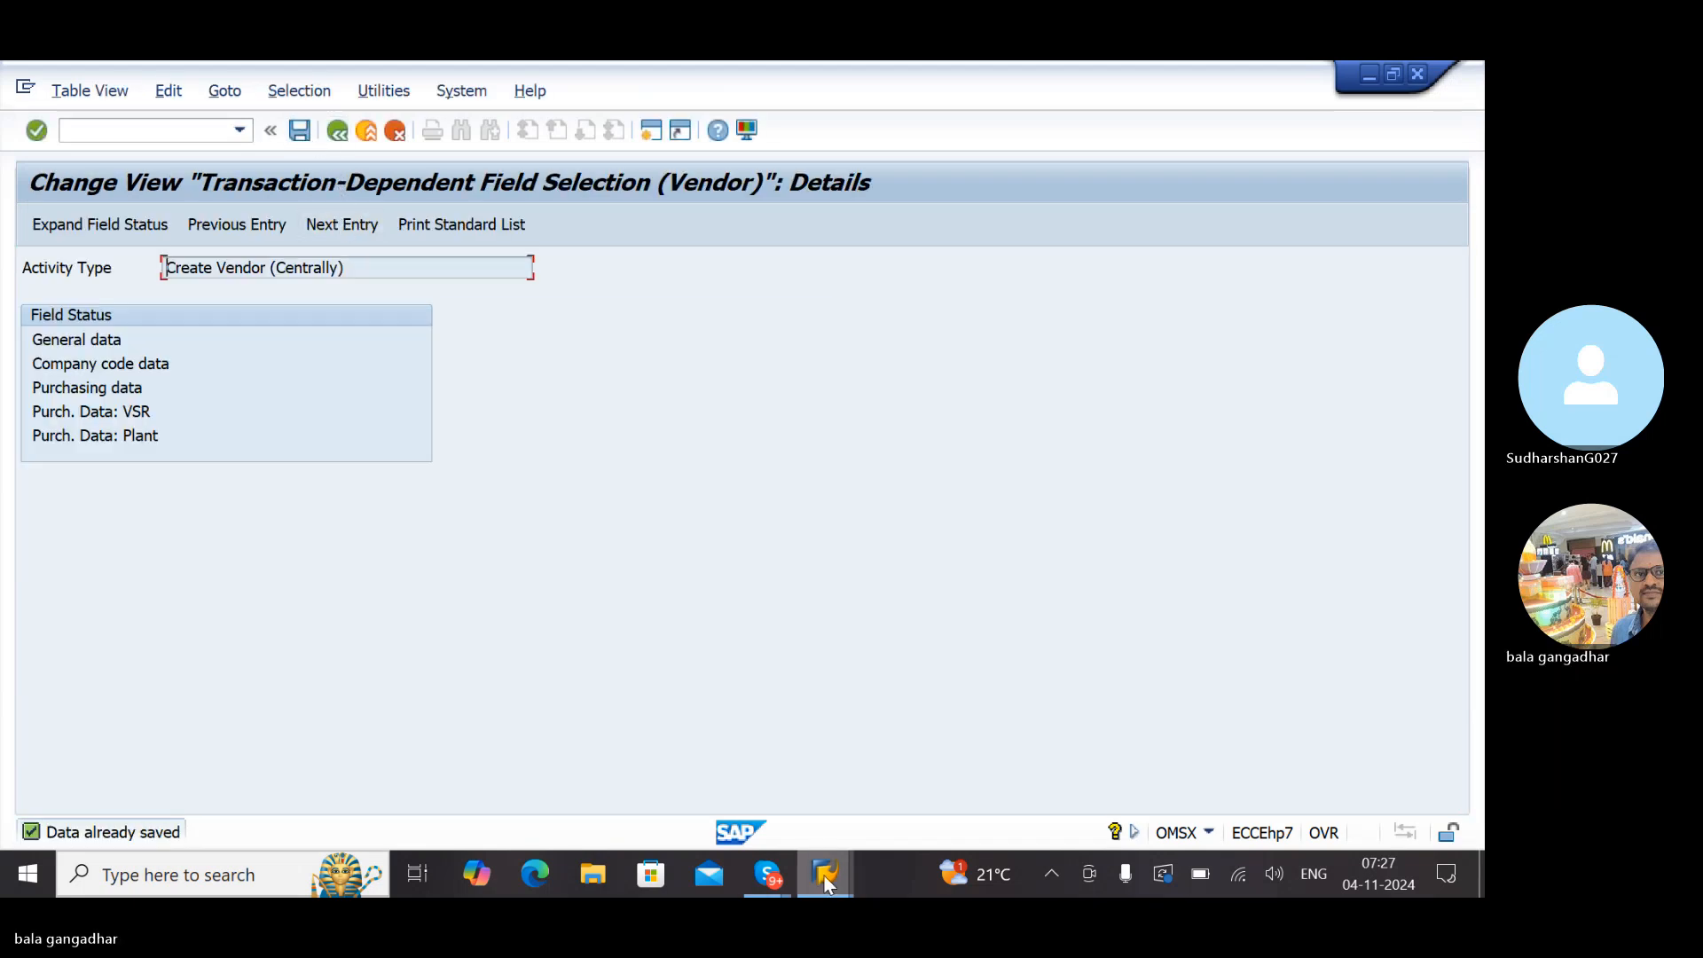
Switch to the Create Vendor session, restart XK01 and continue with company code GMRI, purchasing organization GMRS and account group GMDO
mouse_move(841, 876)
left_click(825, 763)
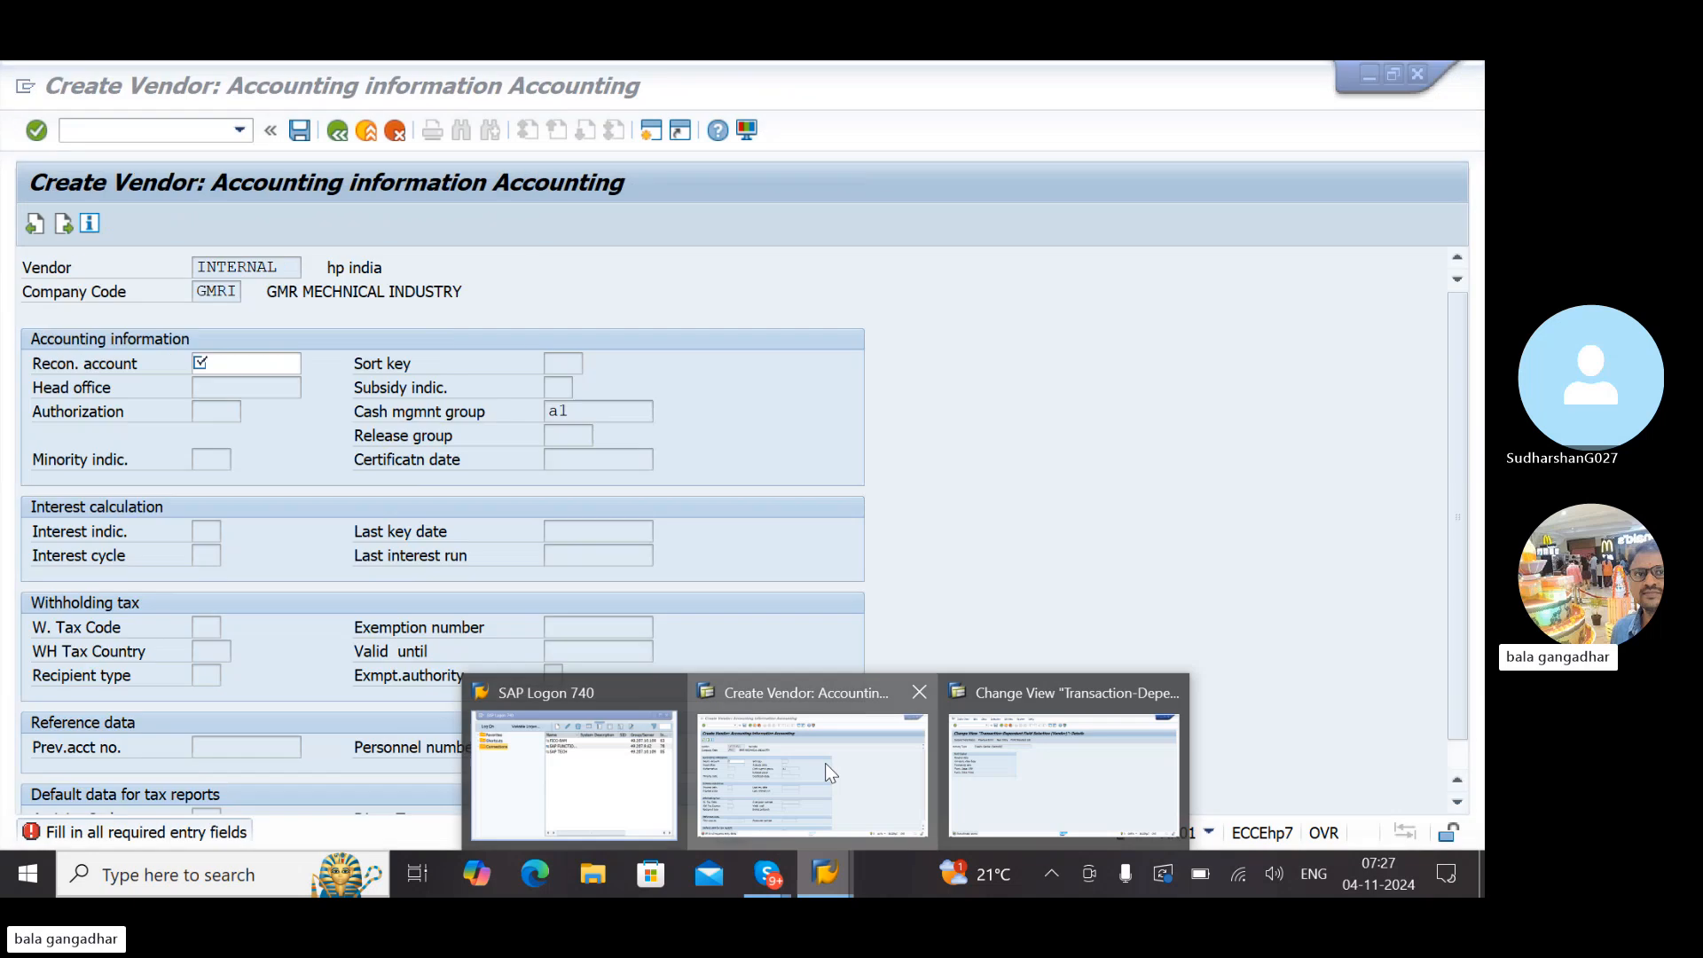
left_click(145, 140)
type("/n")
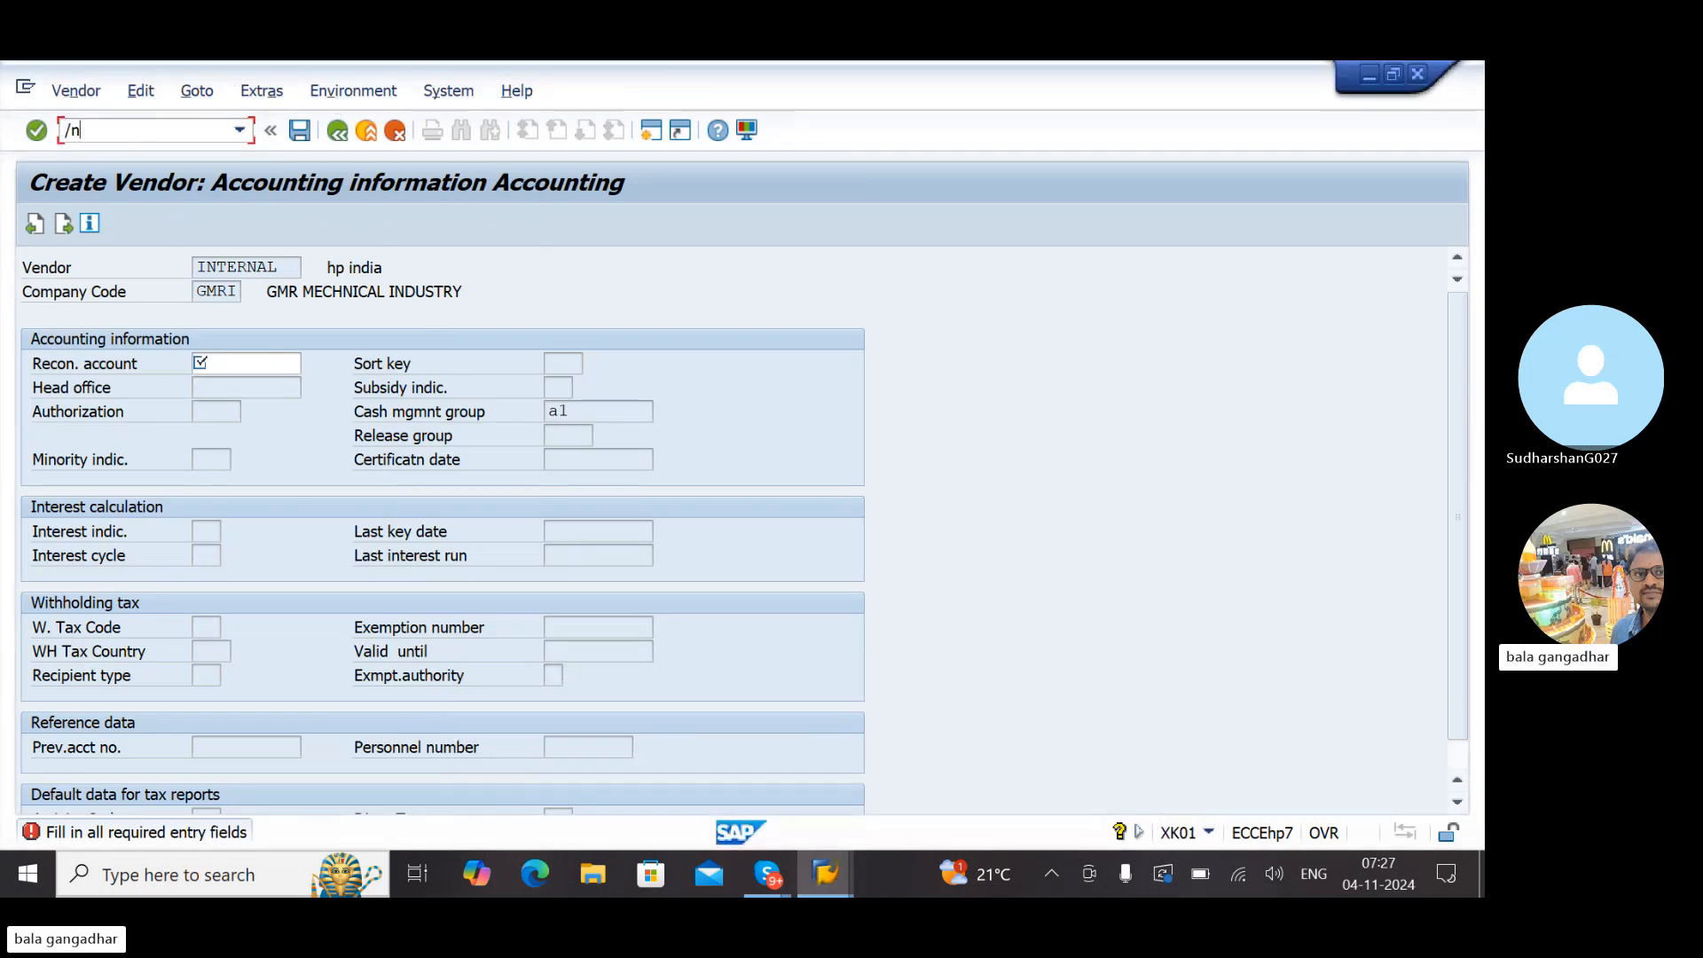
key("Return")
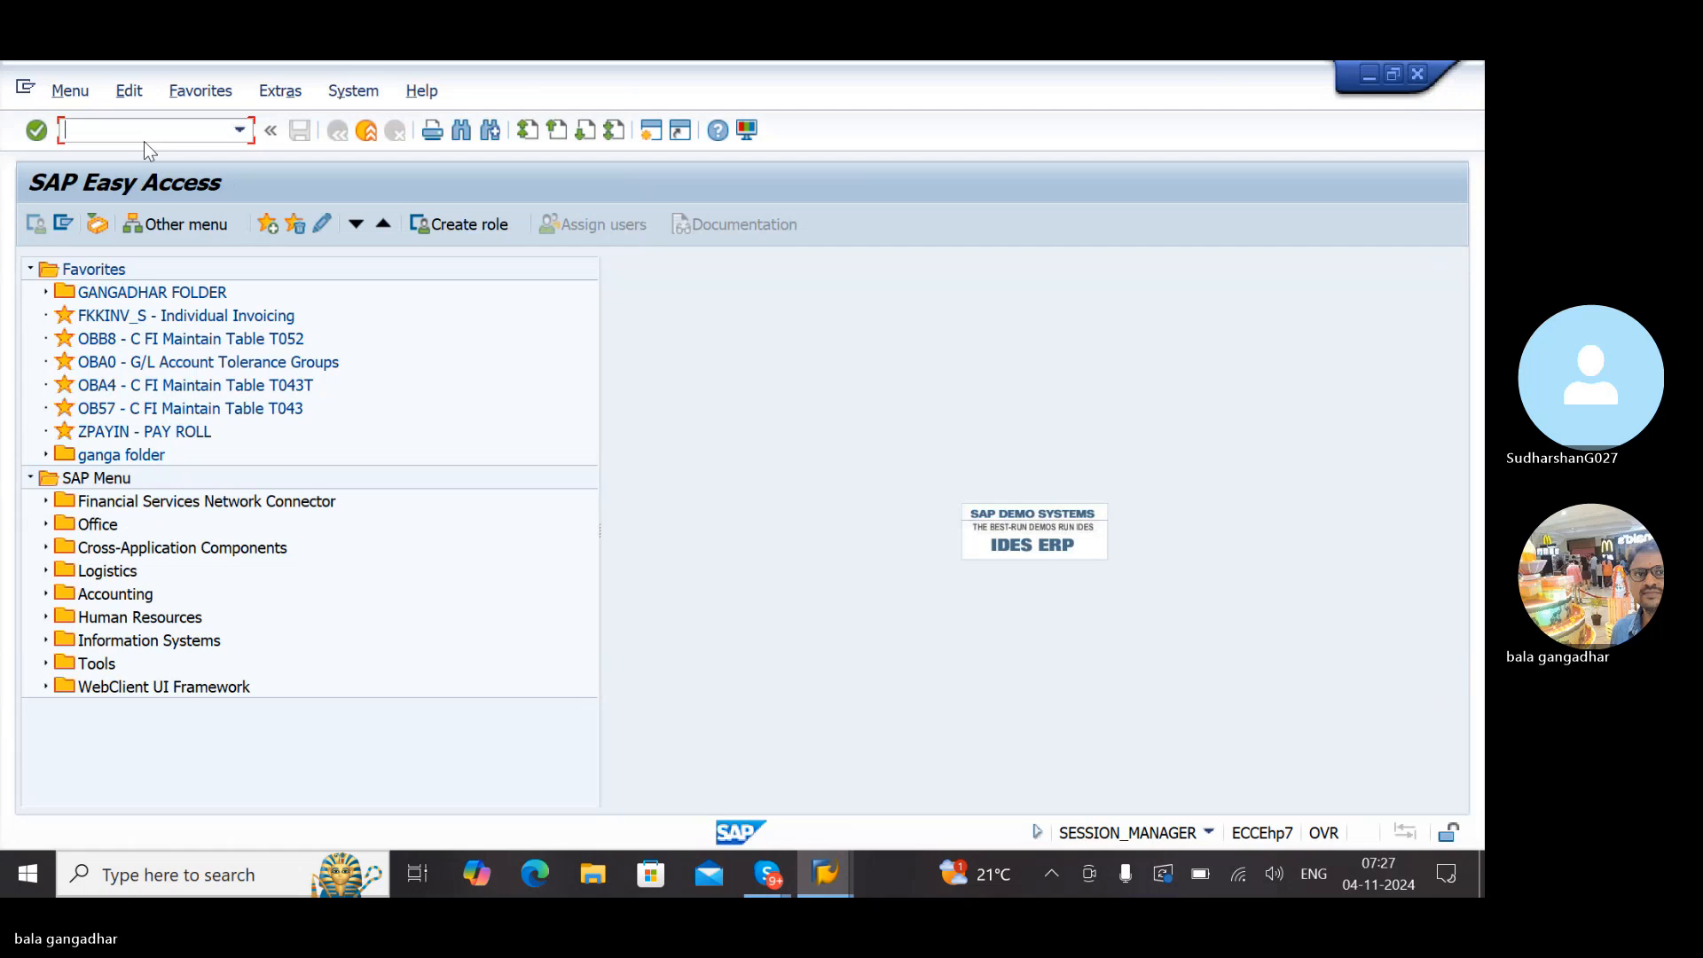
type("xk01")
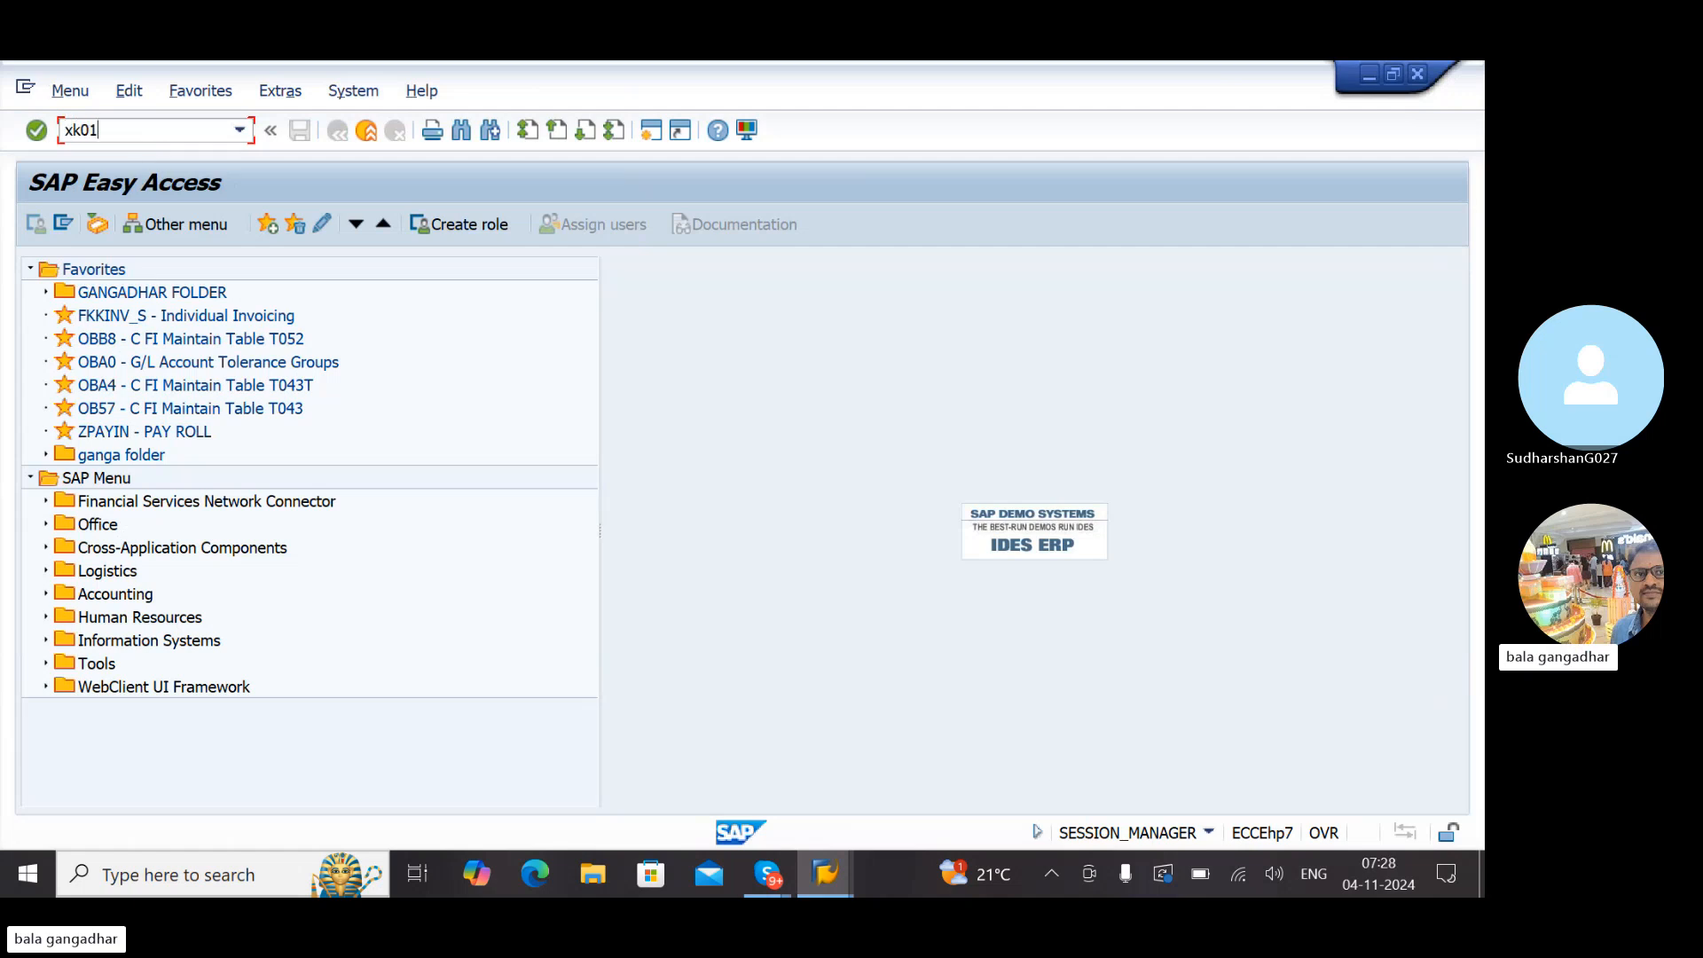
key("Return")
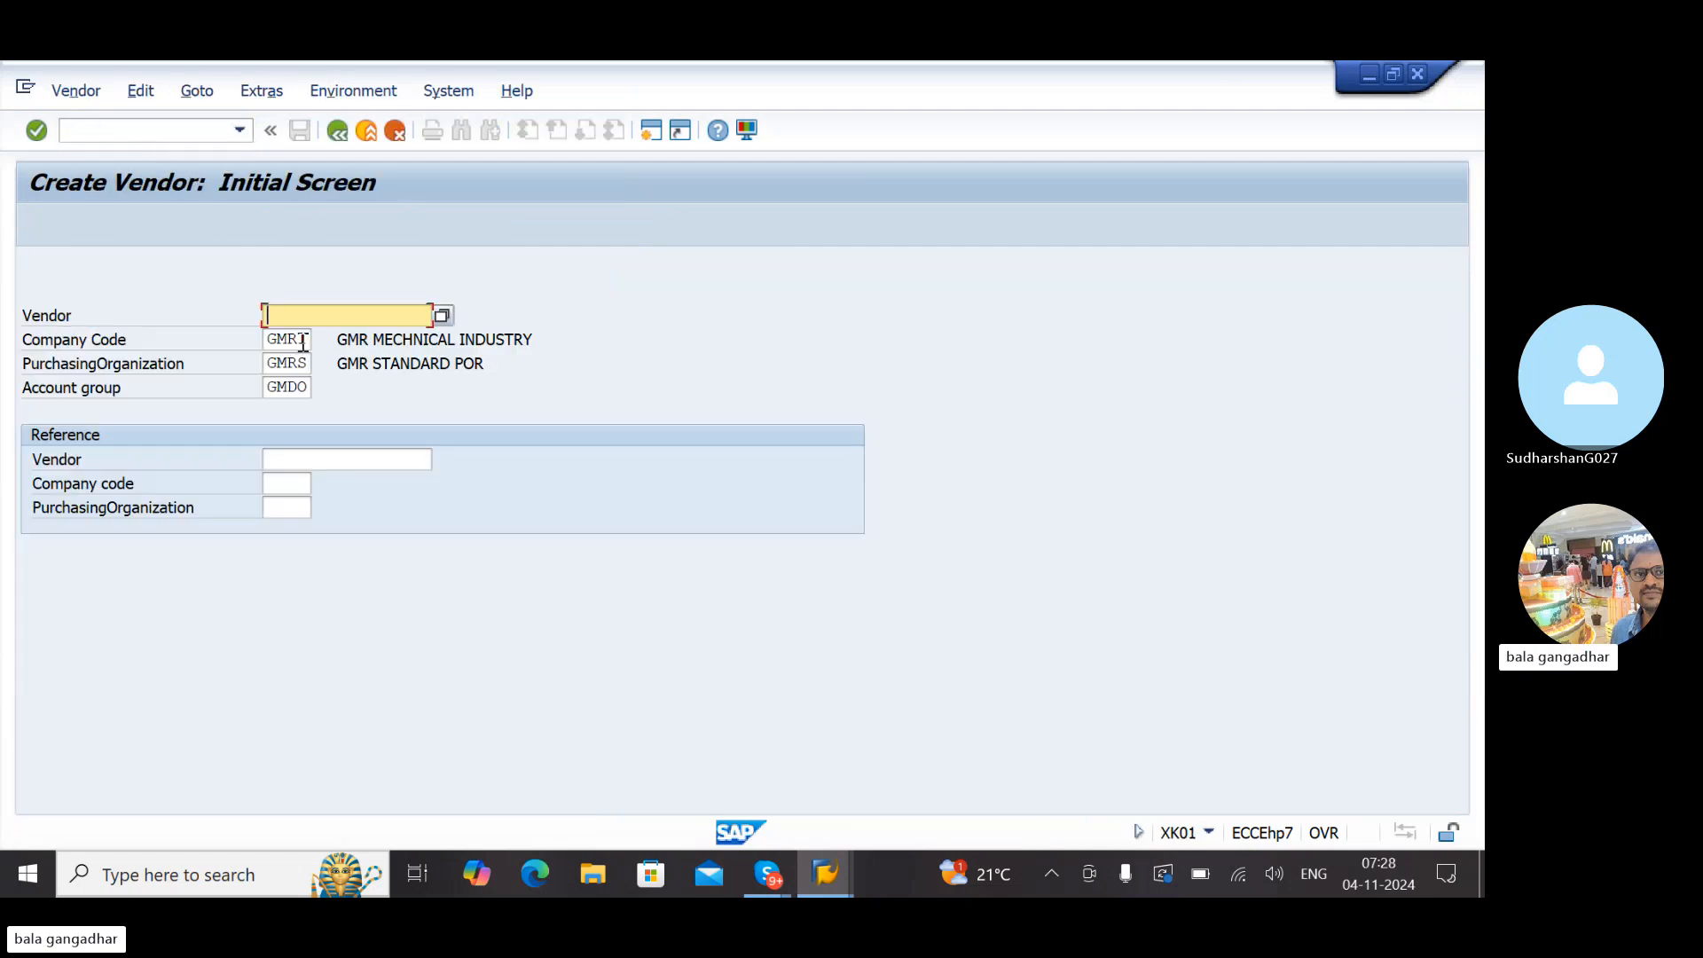
key("Return")
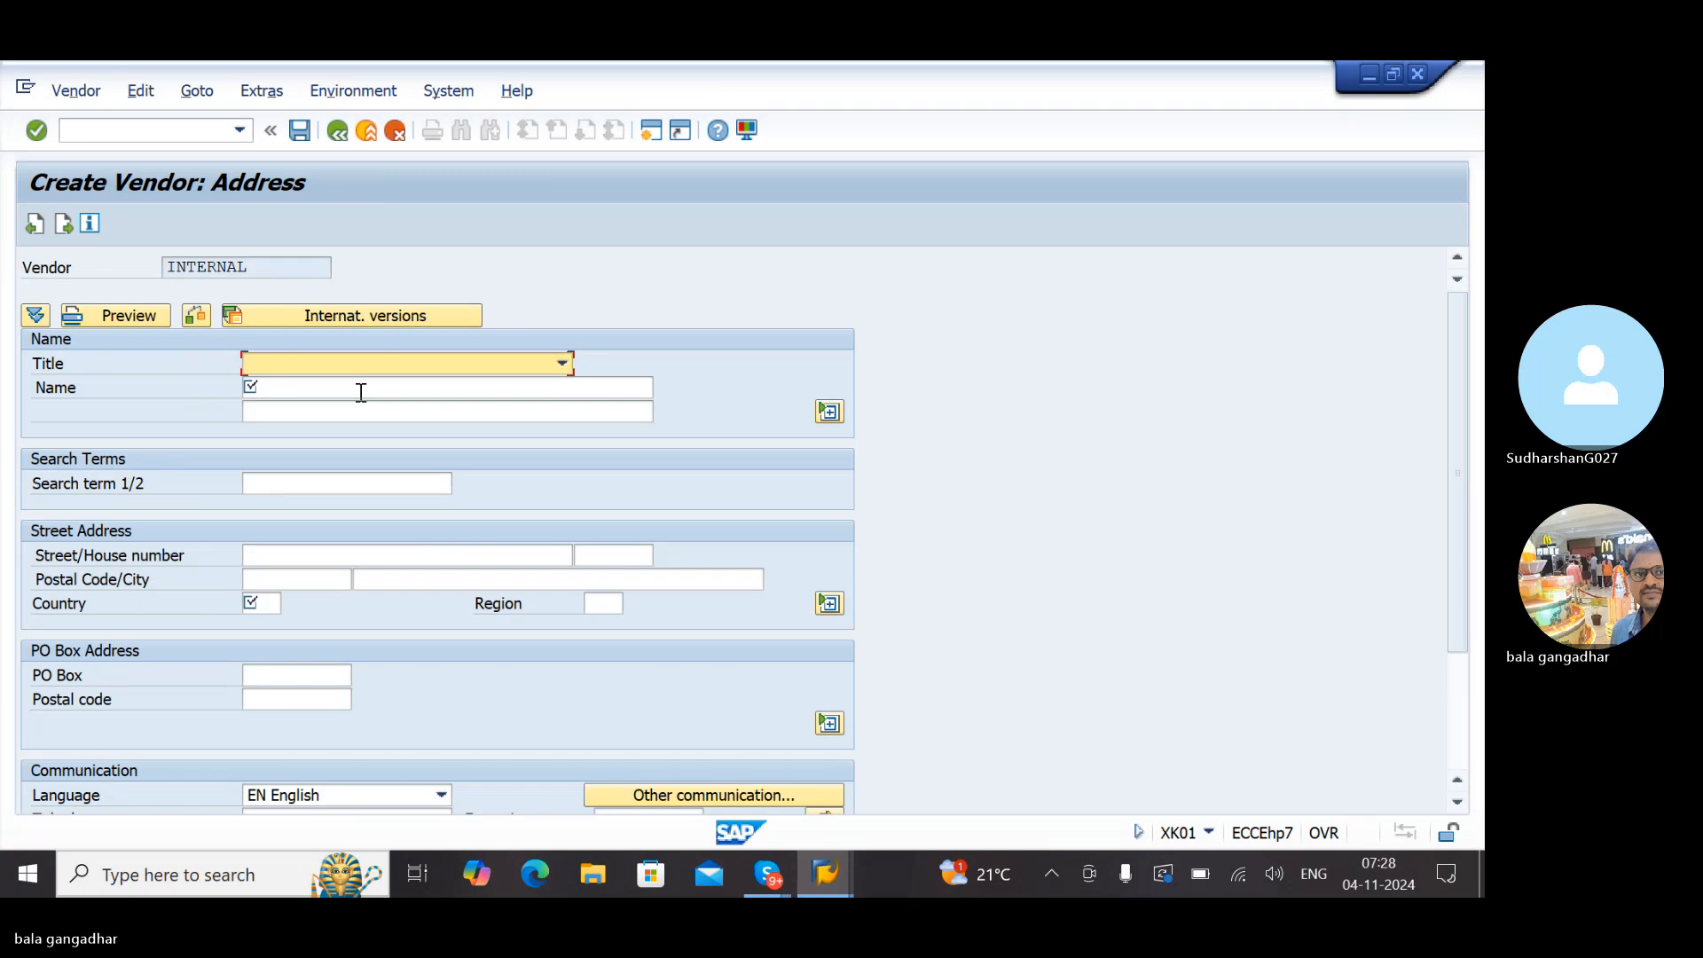
Fill in the vendor address with title Company, name hp and country IN, and continue
key("c")
key("Tab")
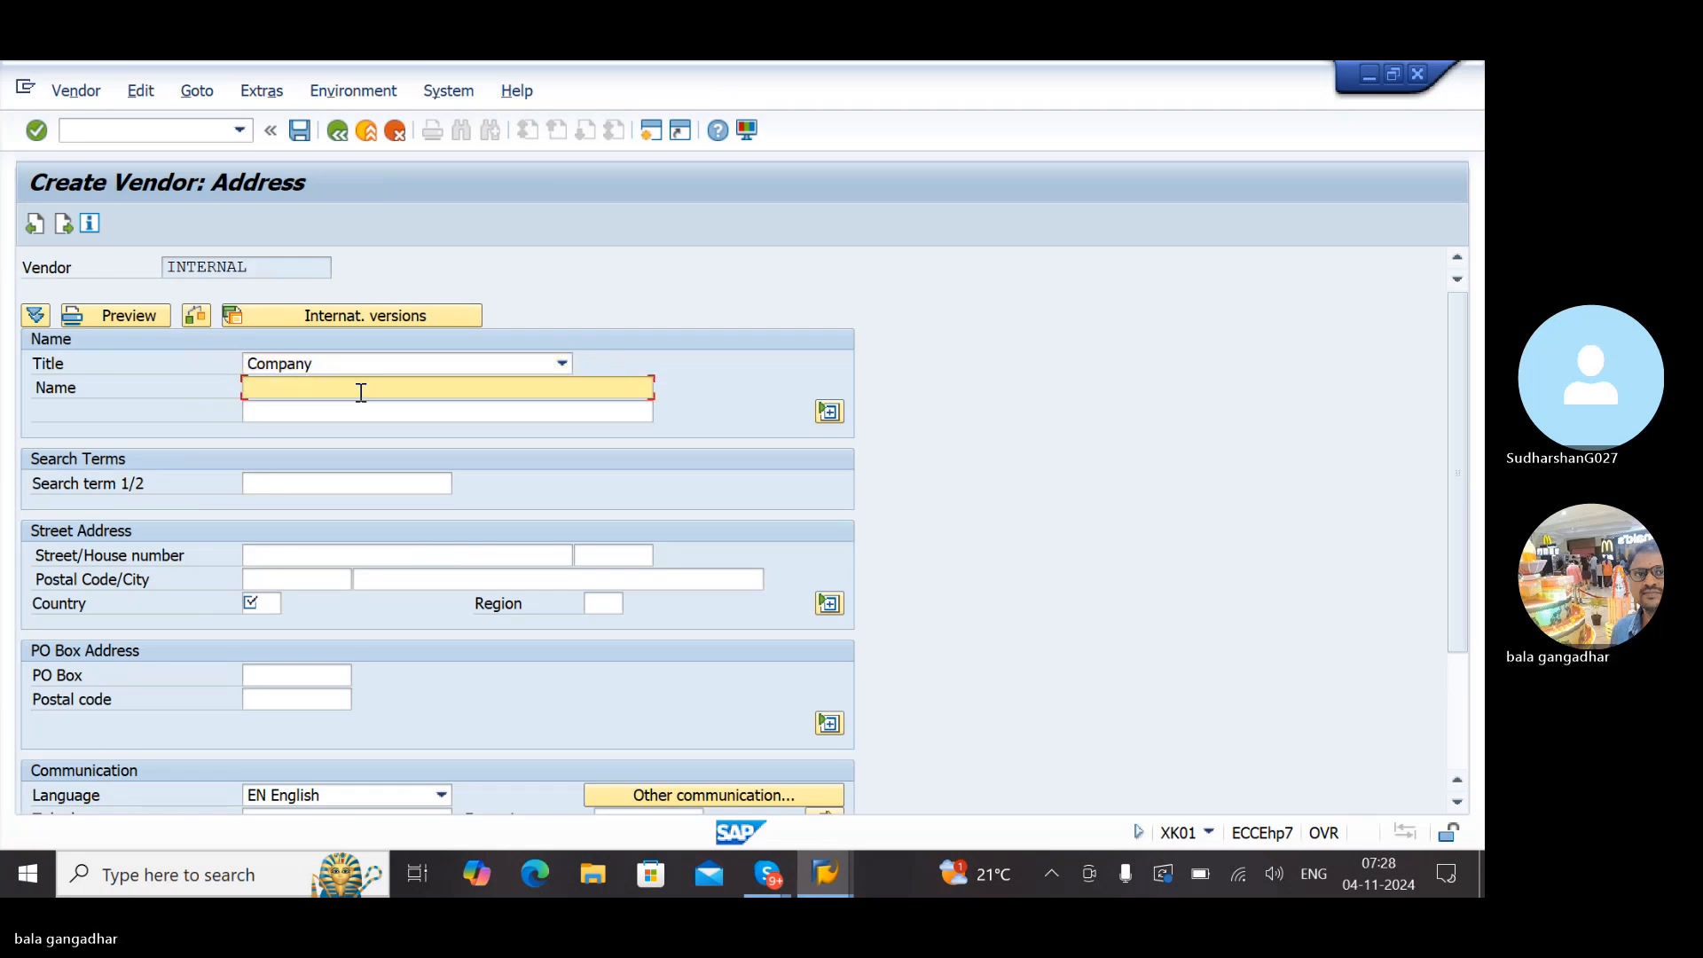
type("hp")
key("Return")
type("i")
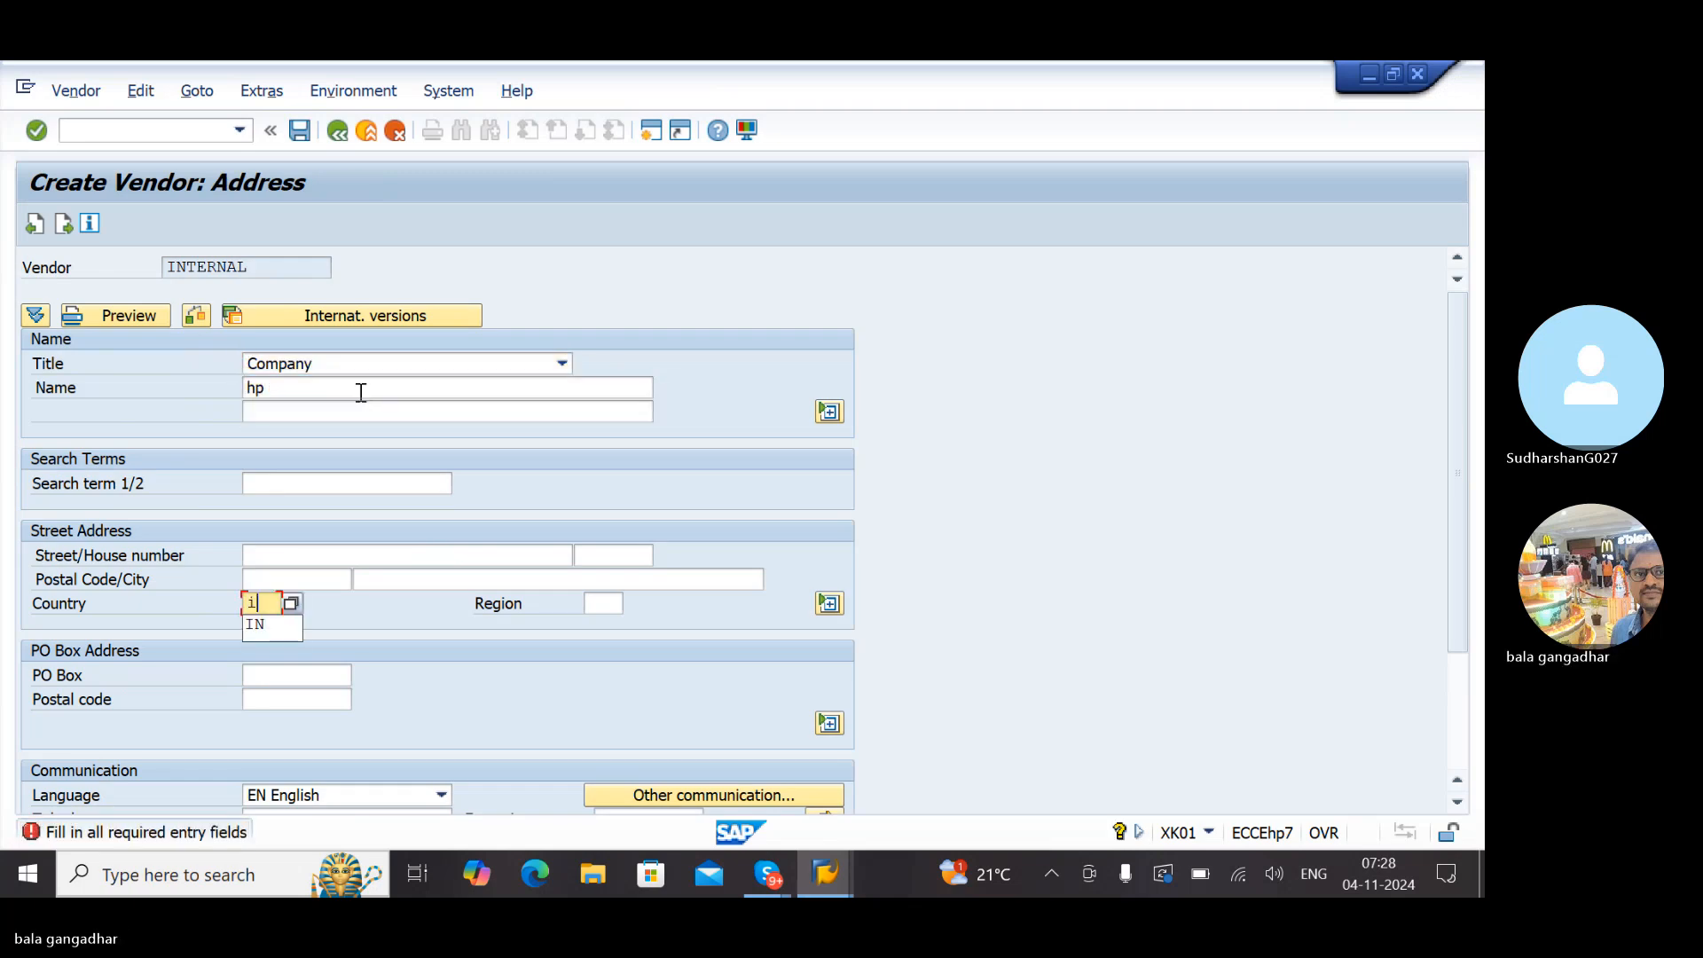
type("n")
key("Return")
Continue through the control, payment and accounting screens without entries up to the vendor's purchasing data
key("Return")
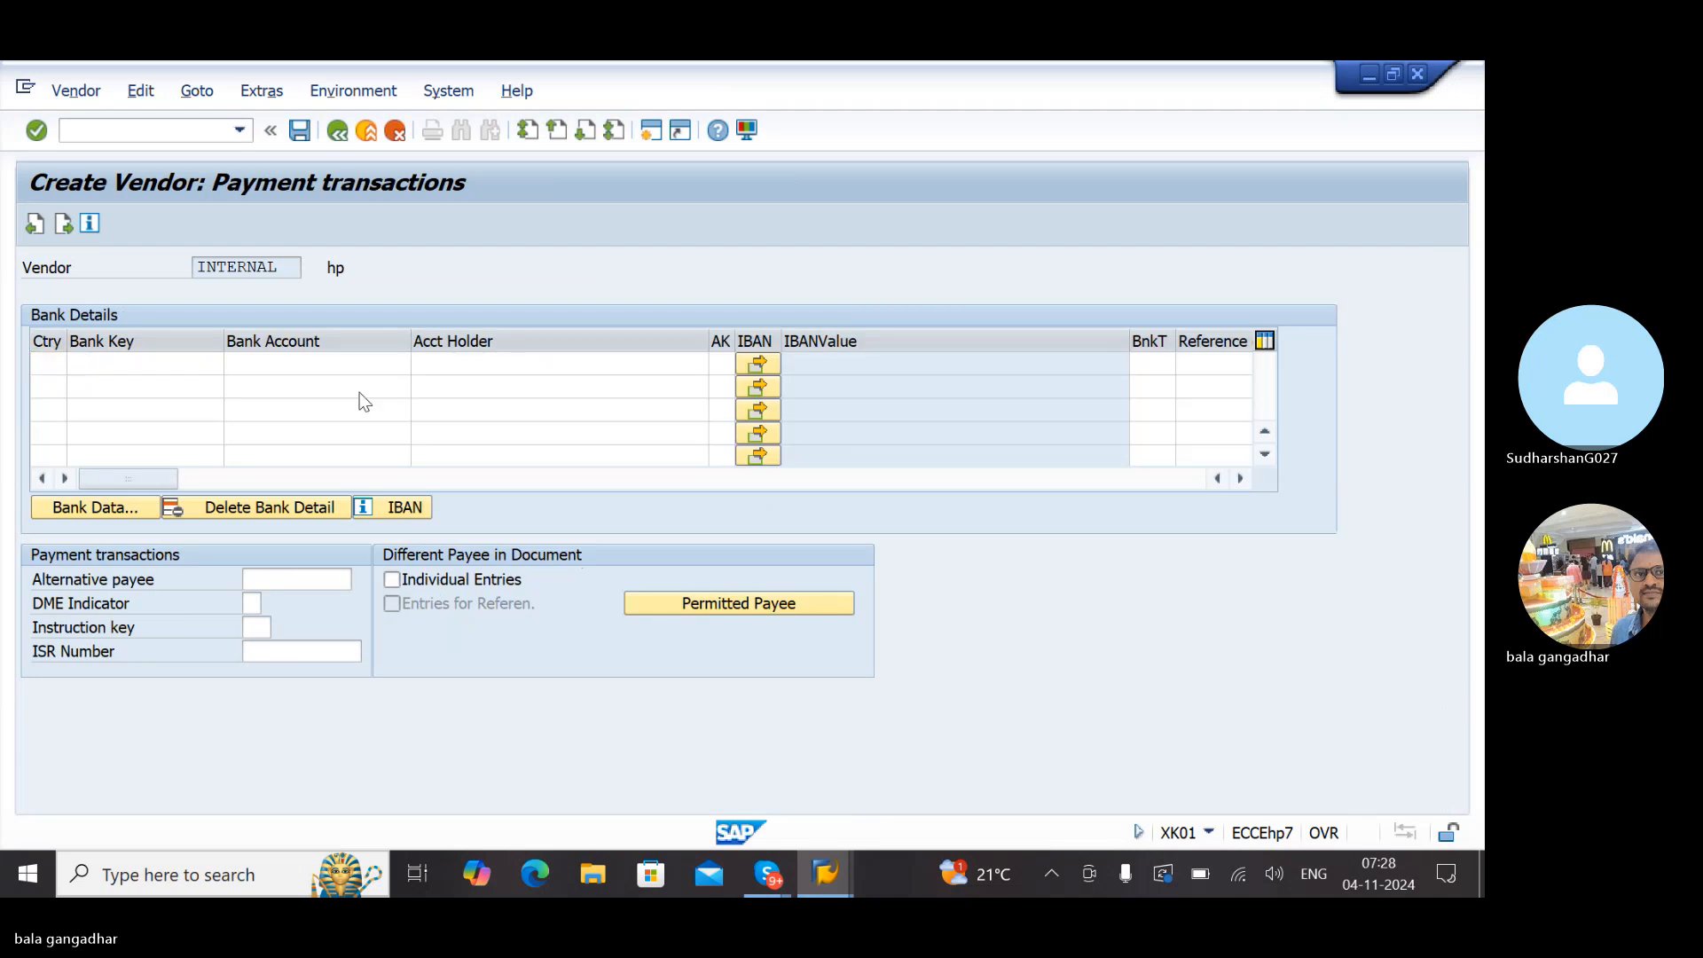
key("Return")
key("Return")
key("Return")
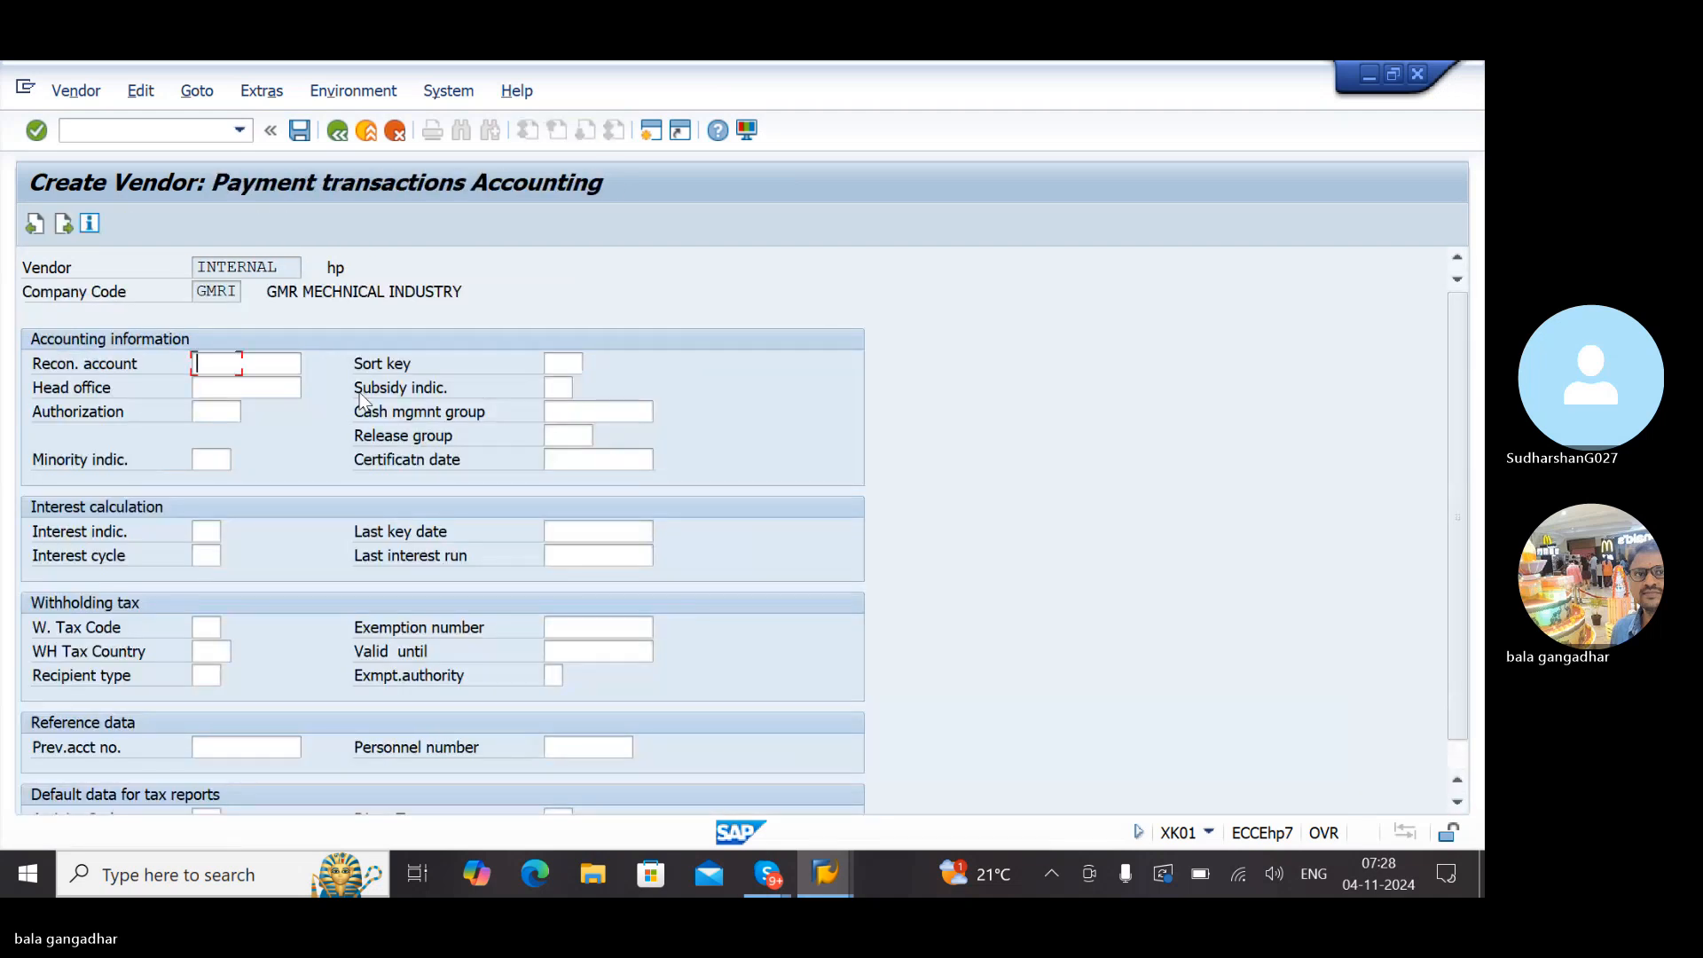
key("Return")
key("Return")
key("Return")
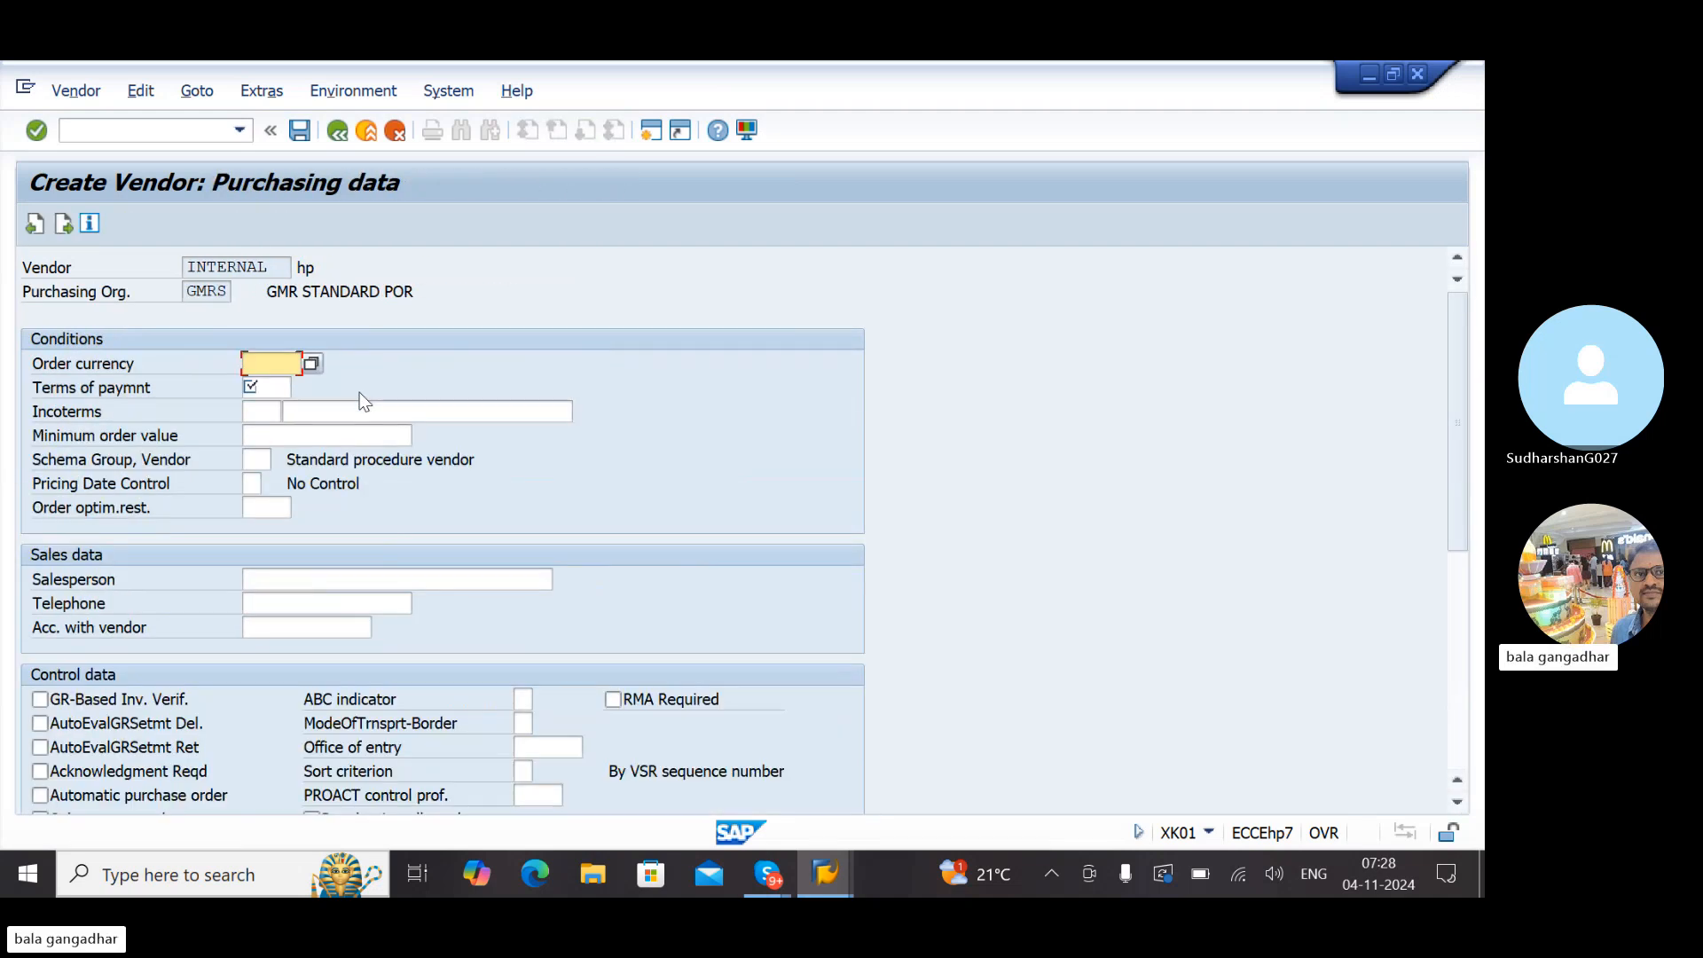
Set the order currency to INR and the terms of payment to 0001, and save the vendor
type("inr")
key("Tab")
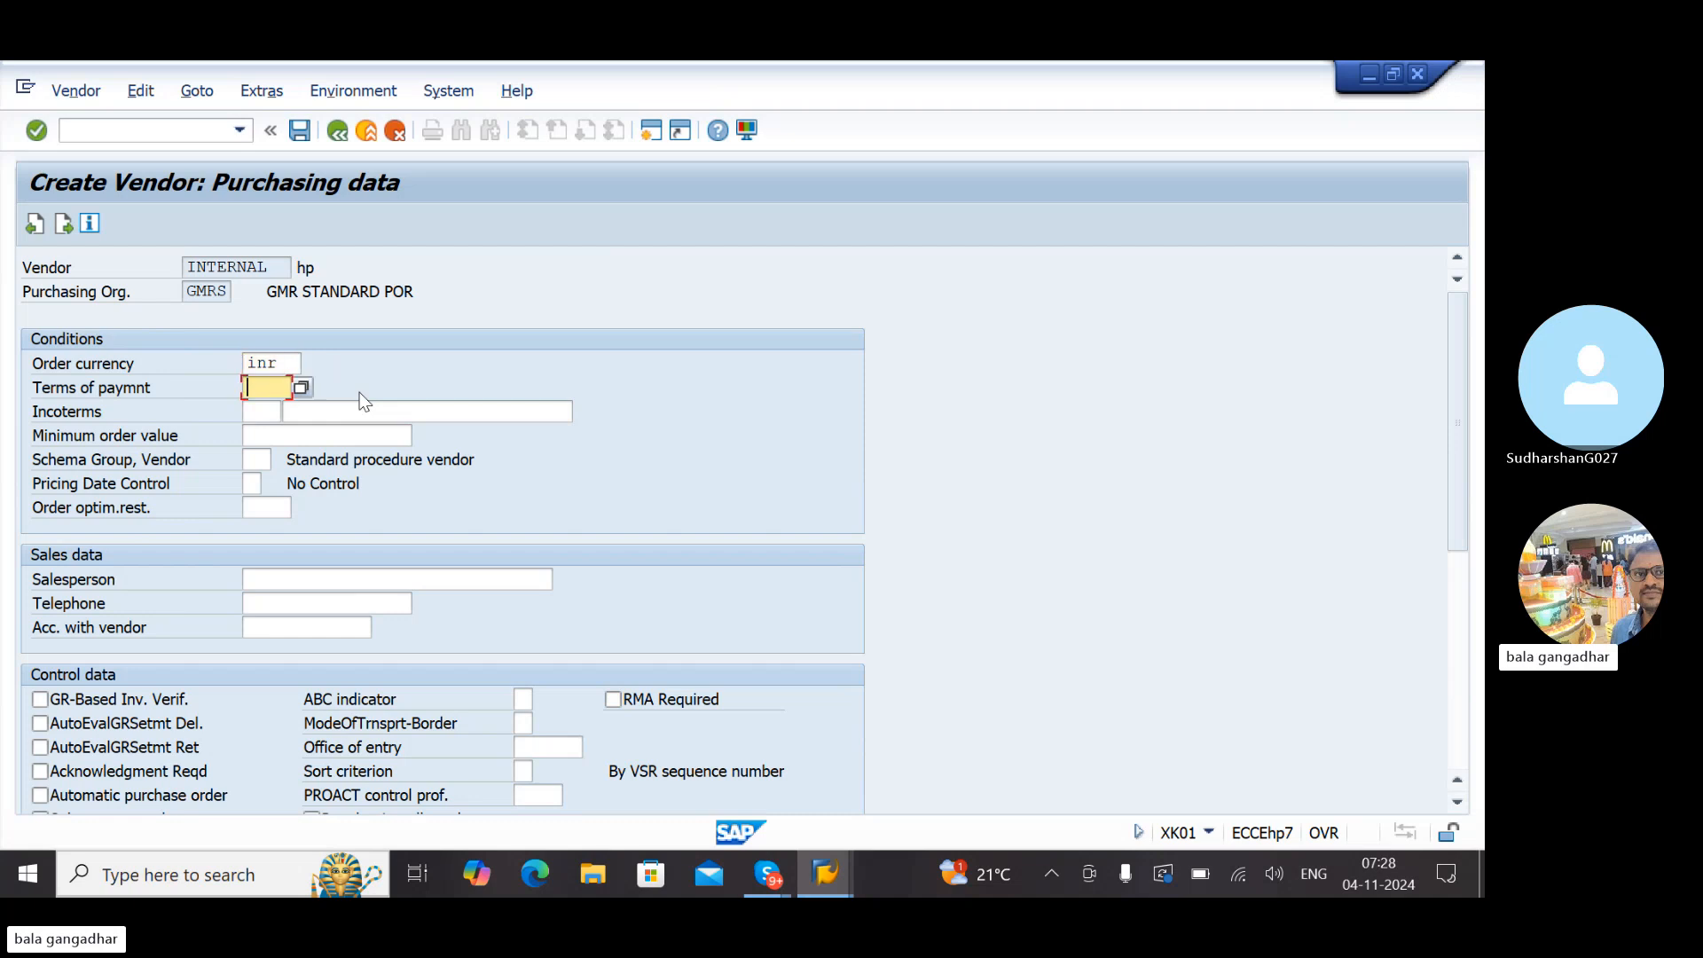
left_click(303, 388)
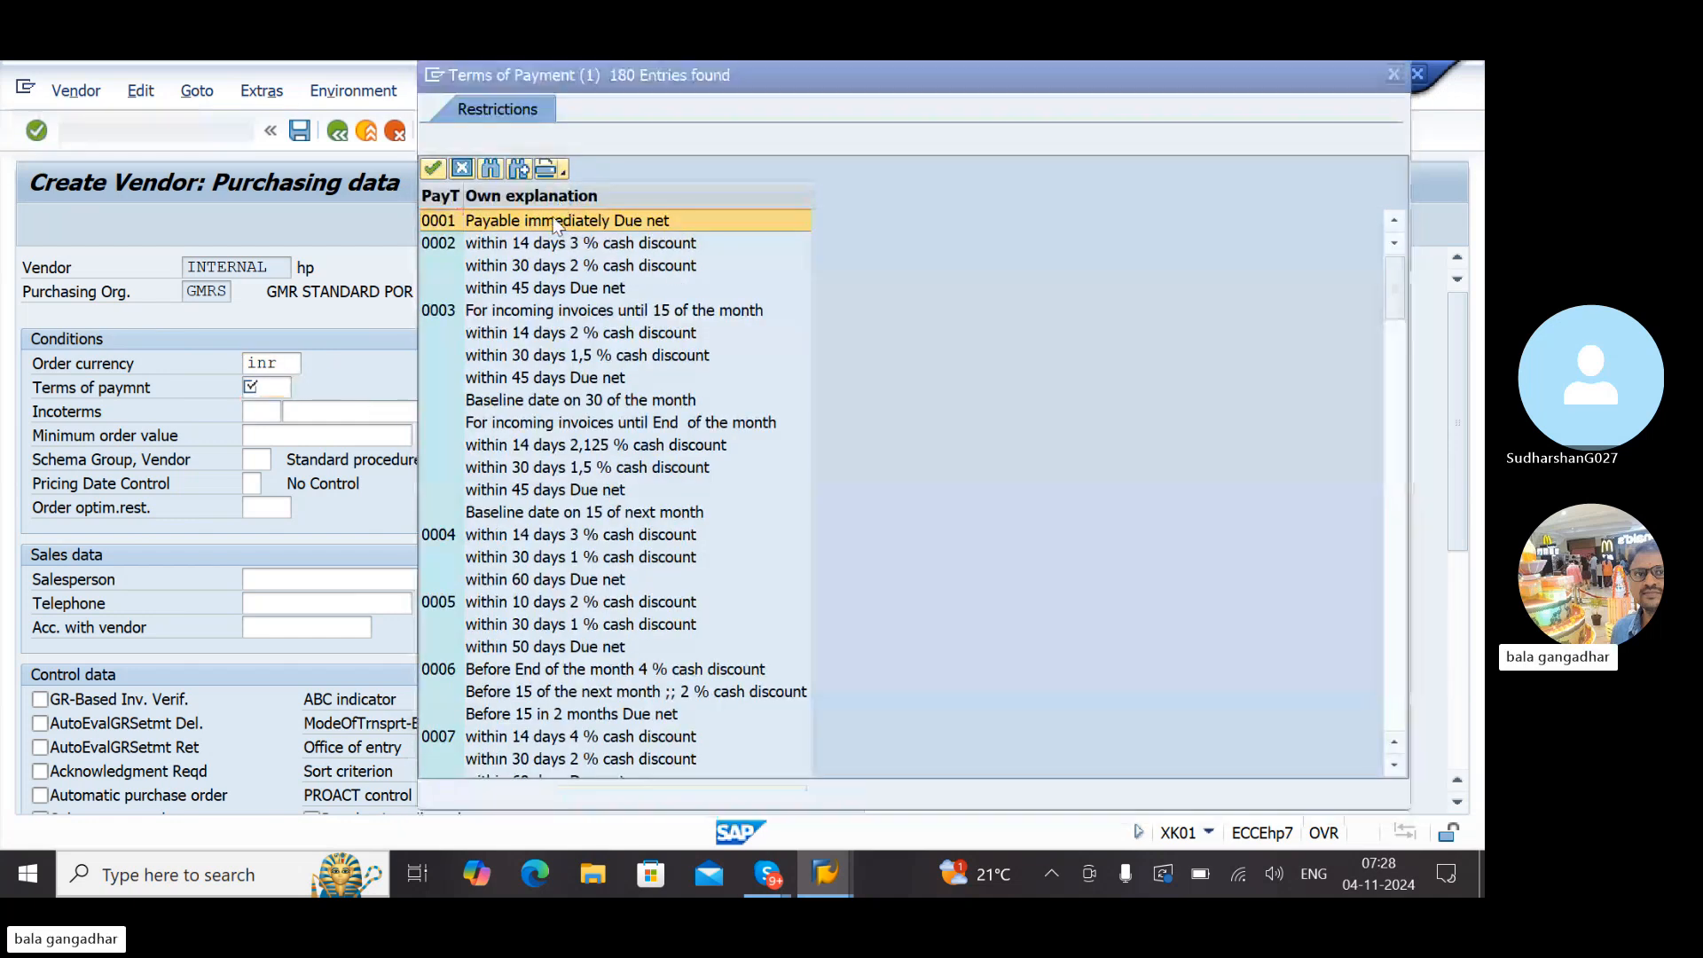
double_click(547, 222)
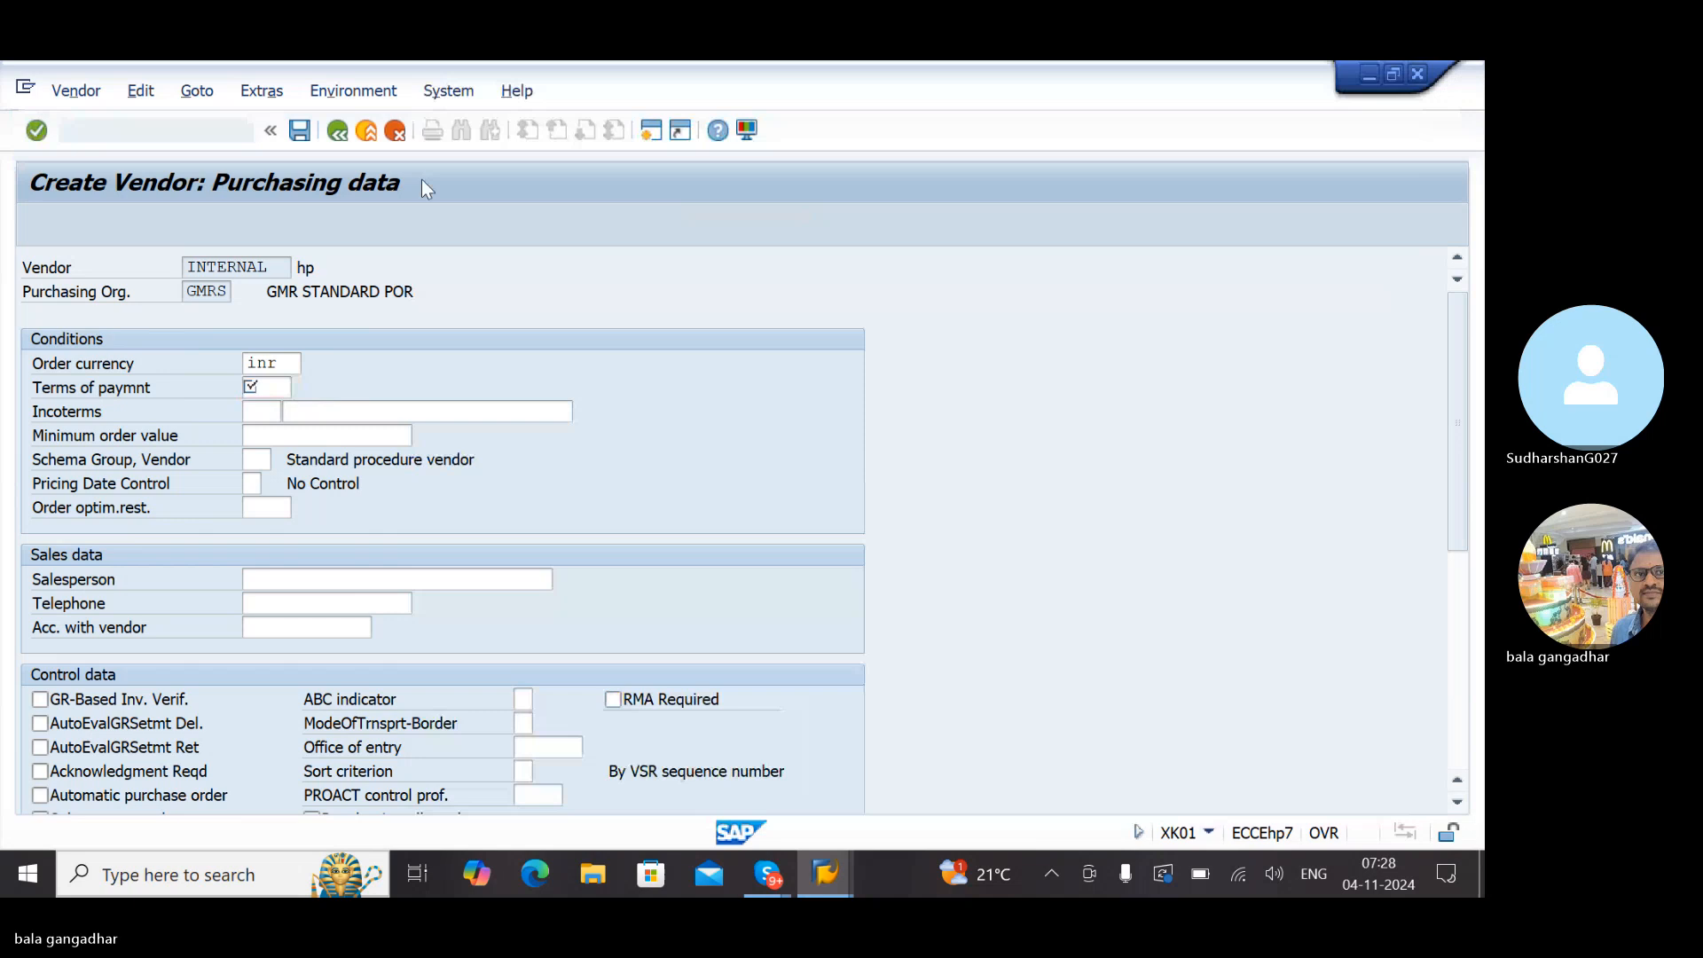
left_click(300, 130)
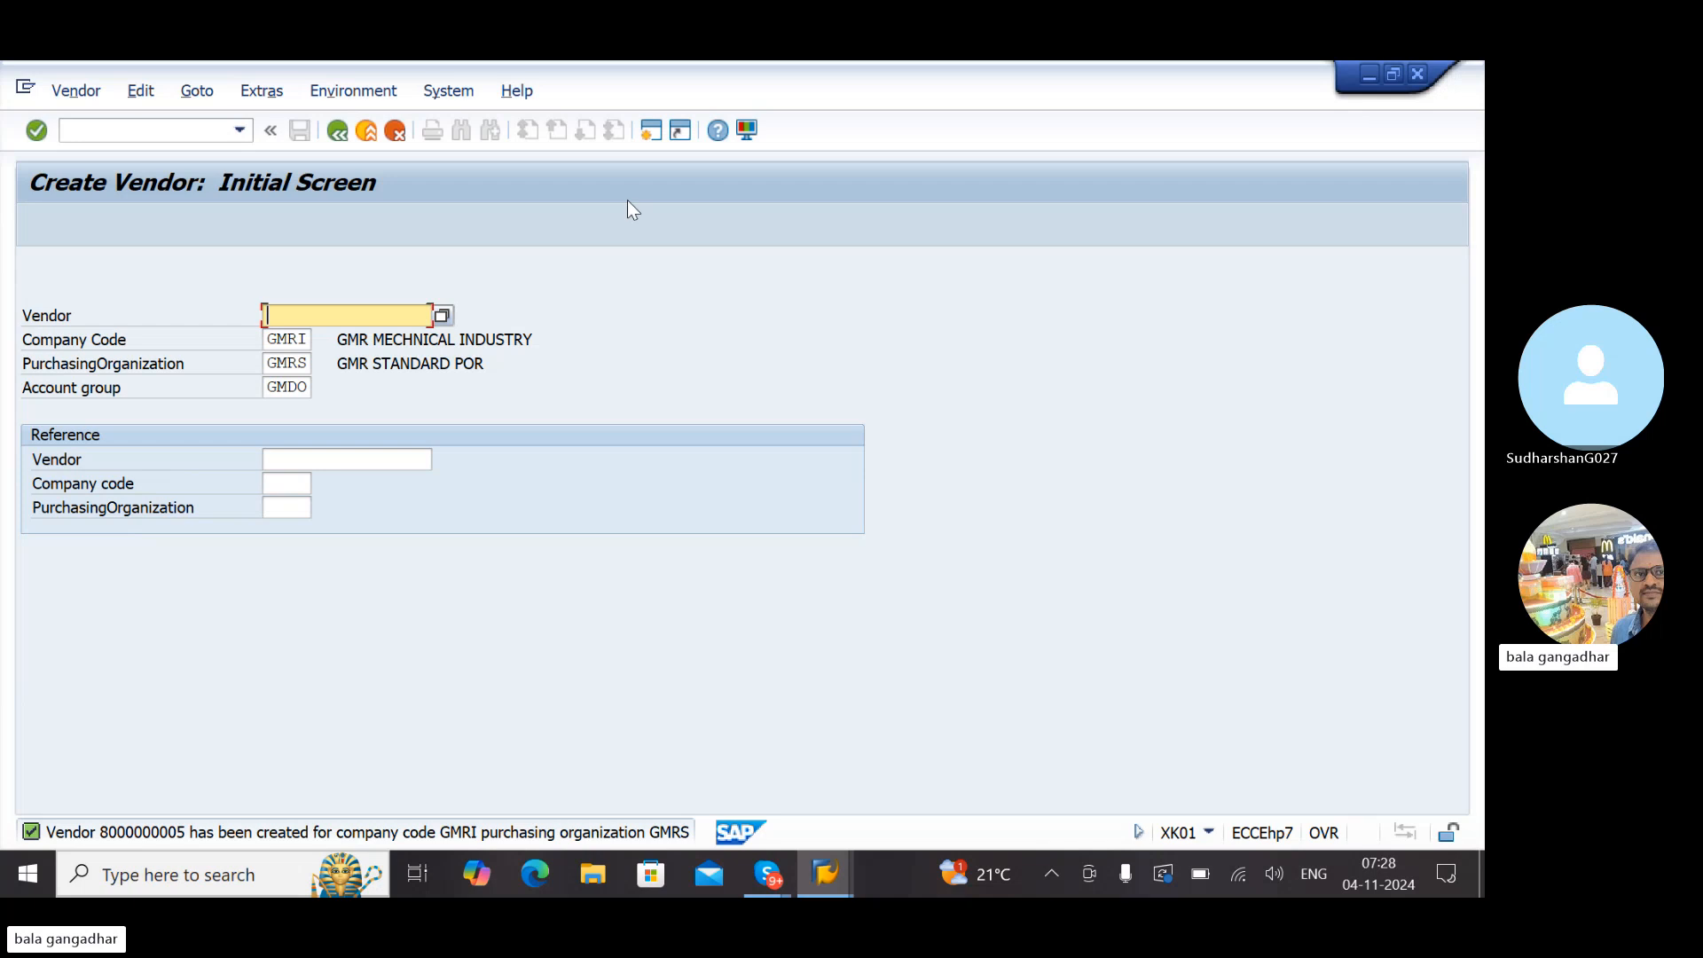
Open a new session and run the MKVZ vendor list for purchasing organization GMRS
left_click(653, 131)
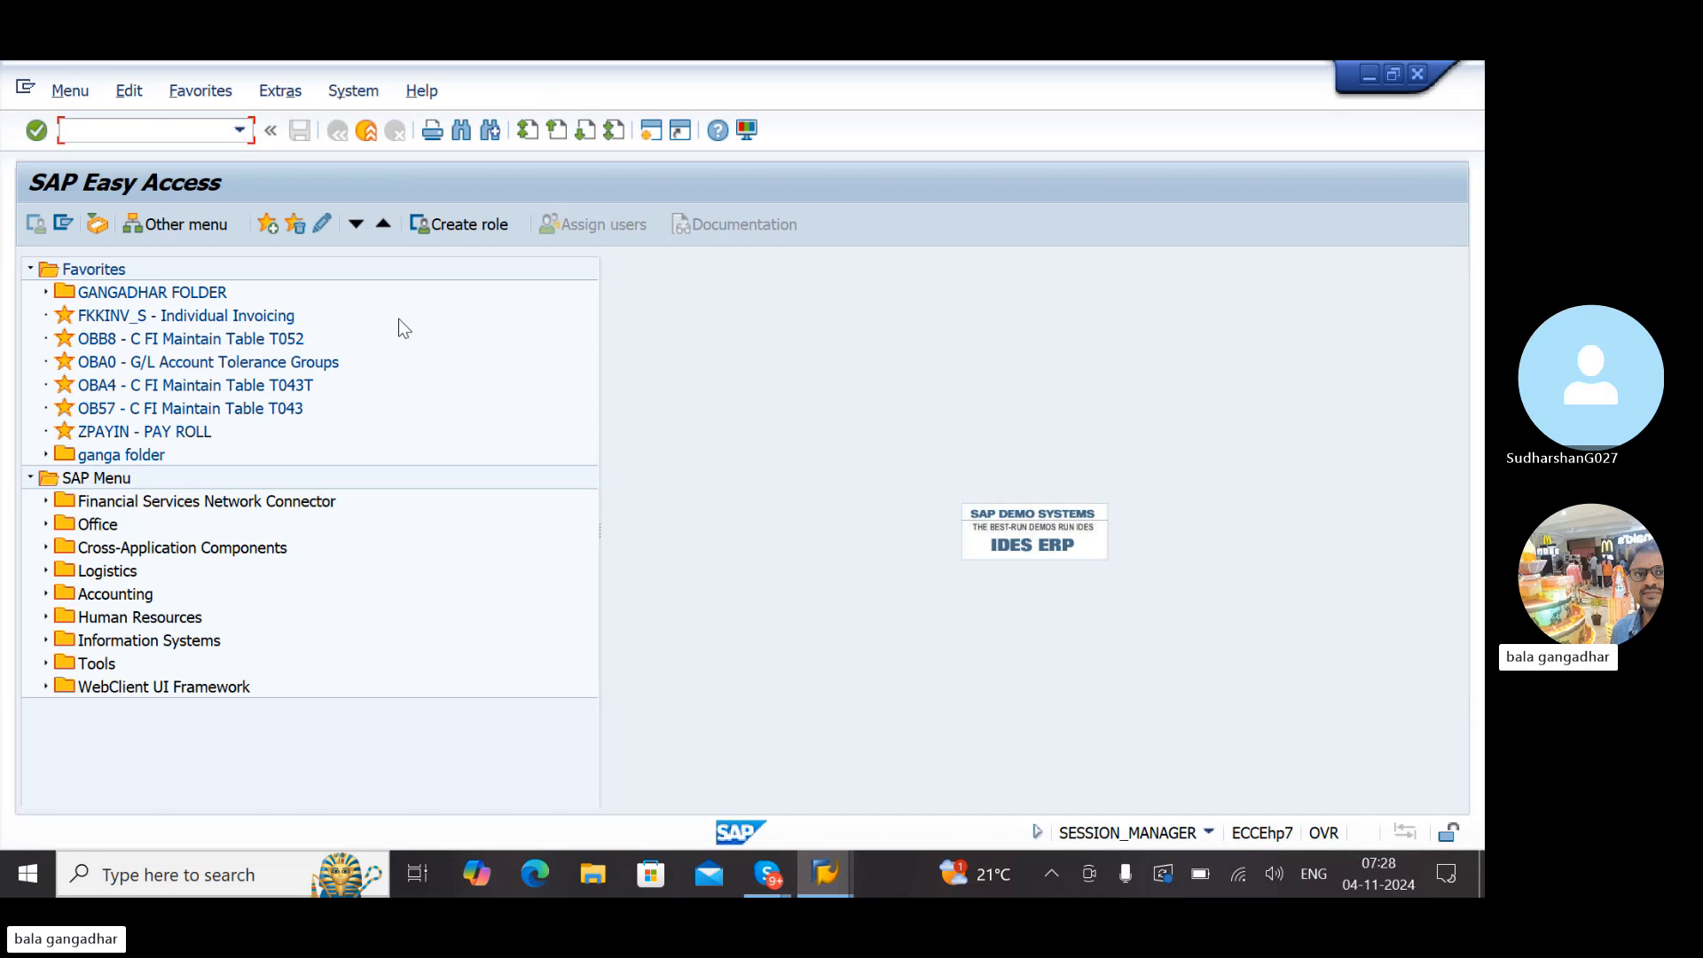
type("mkvz")
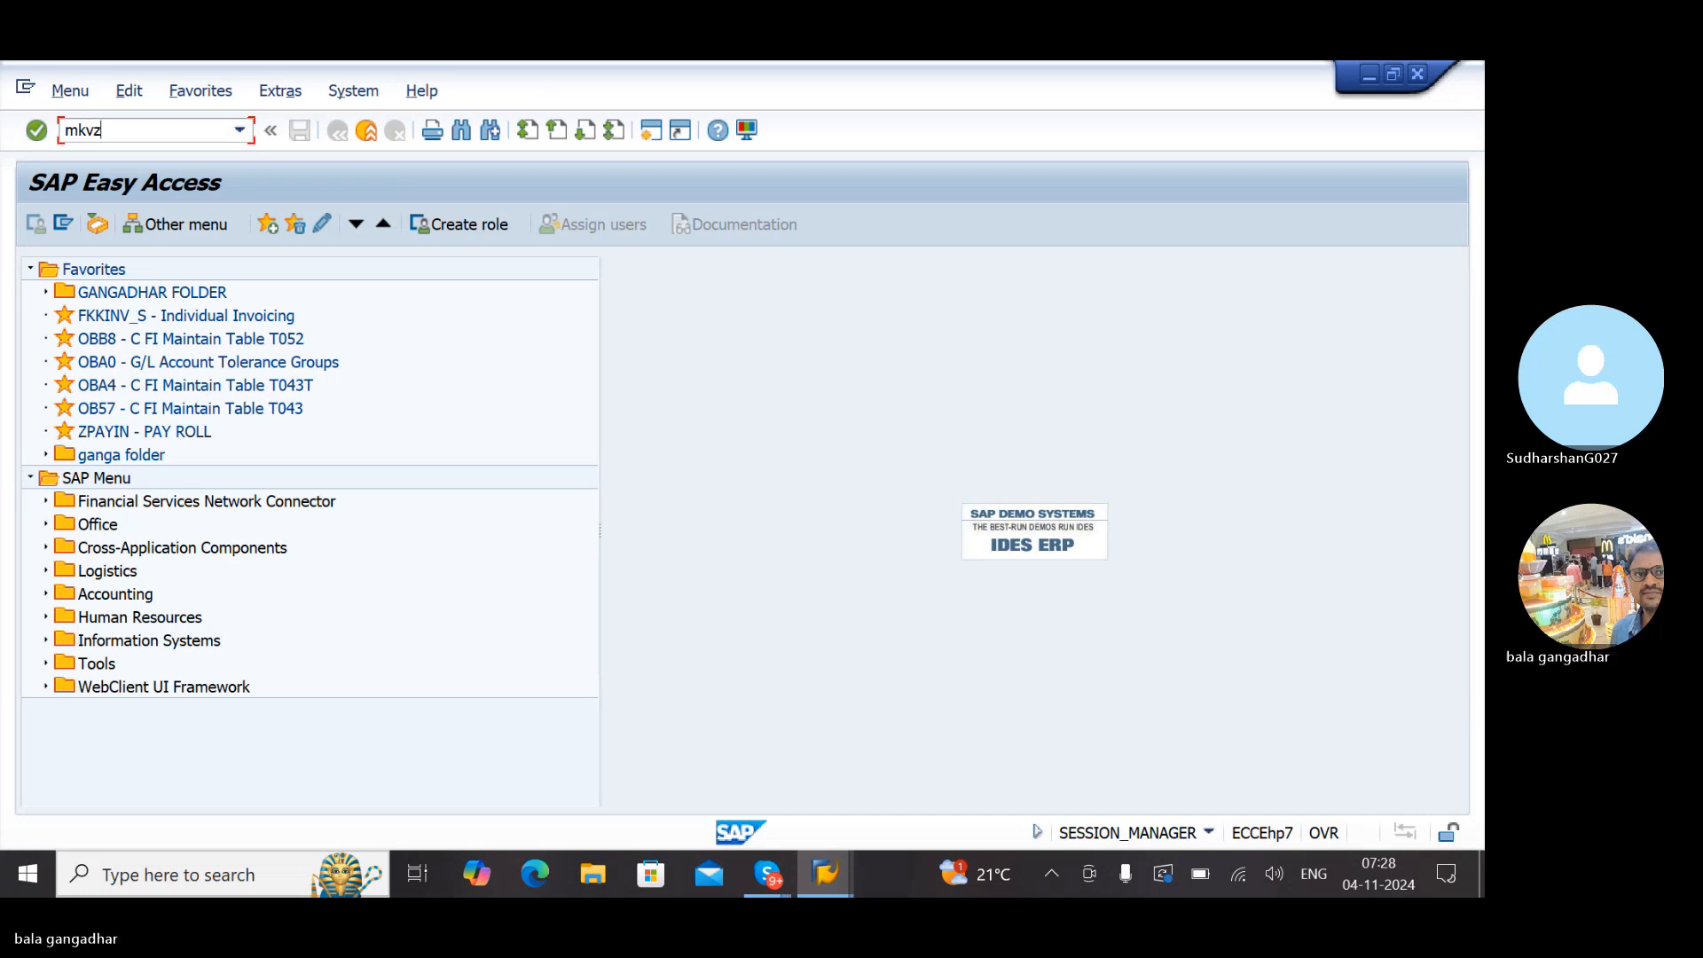
key("Return")
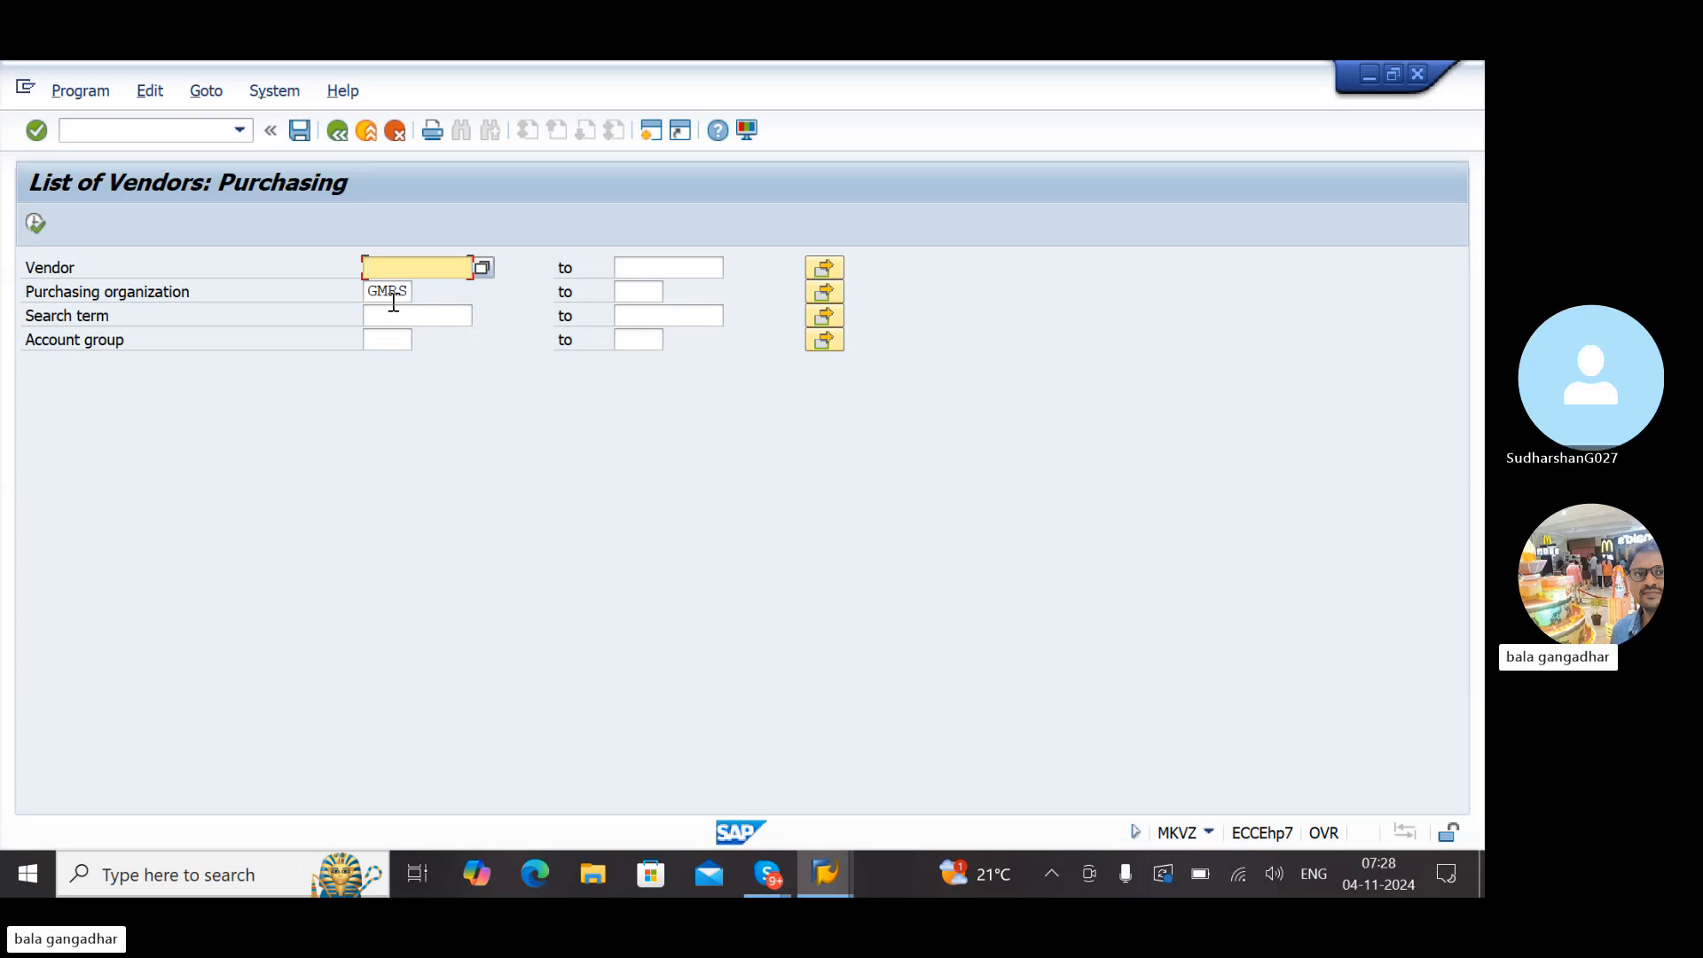
left_click(36, 226)
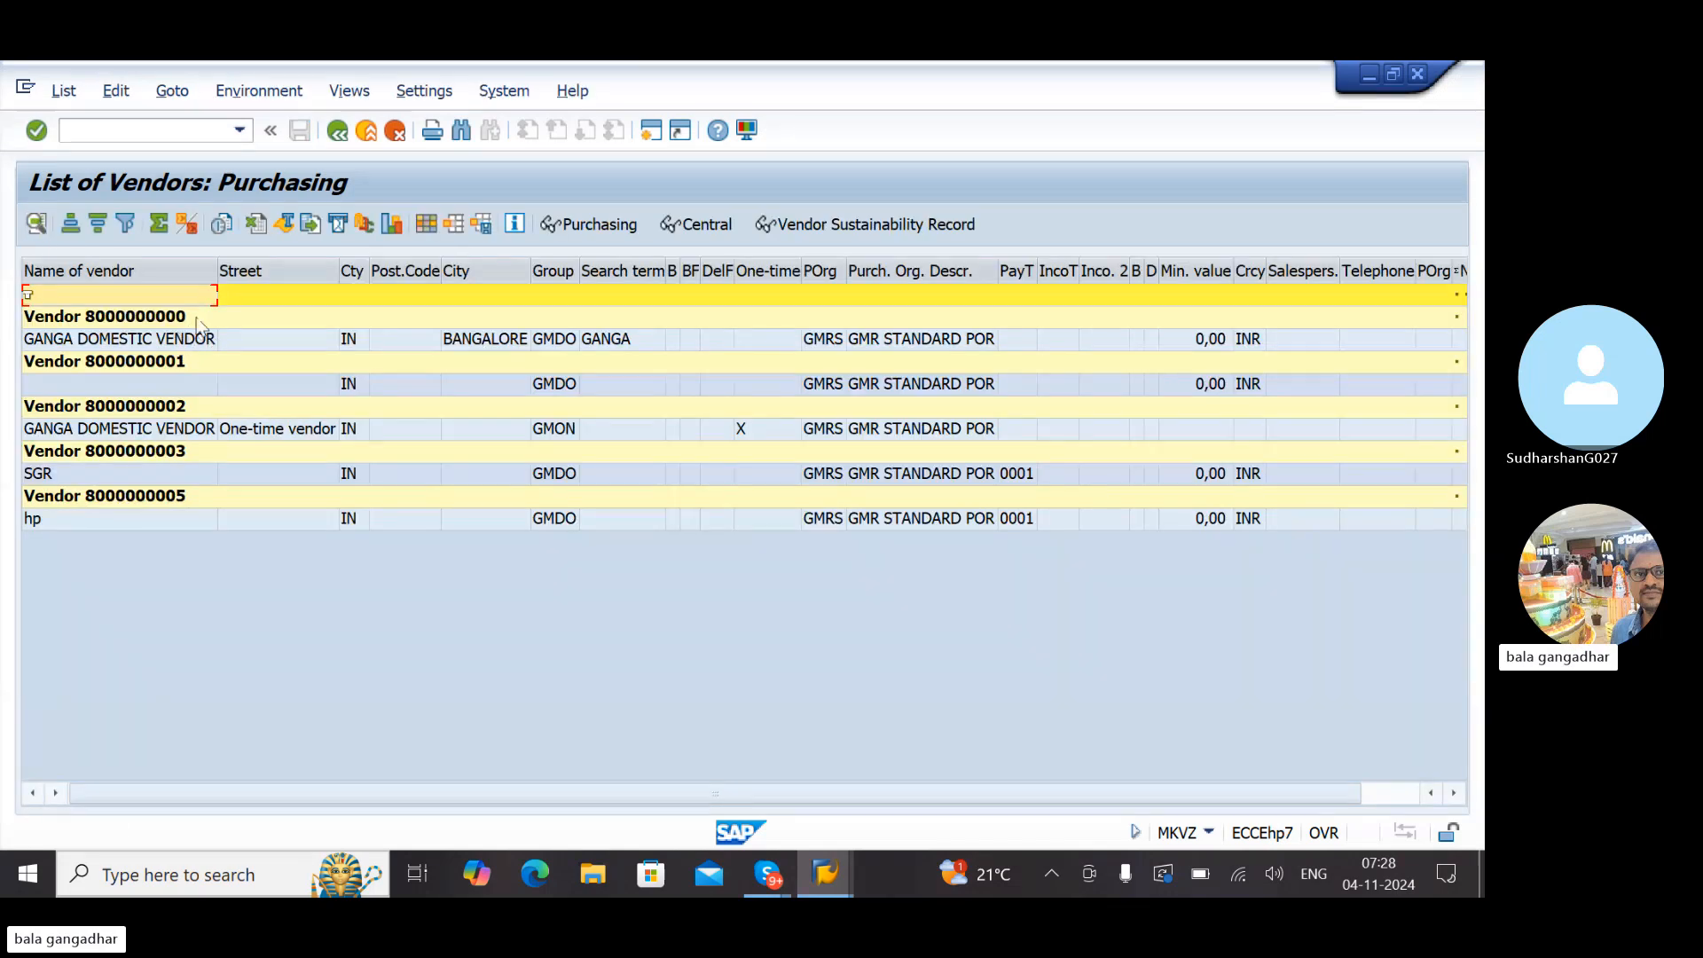
Review the purchasing vendor list entries down to the hp vendor
left_click(139, 386)
left_click(166, 433)
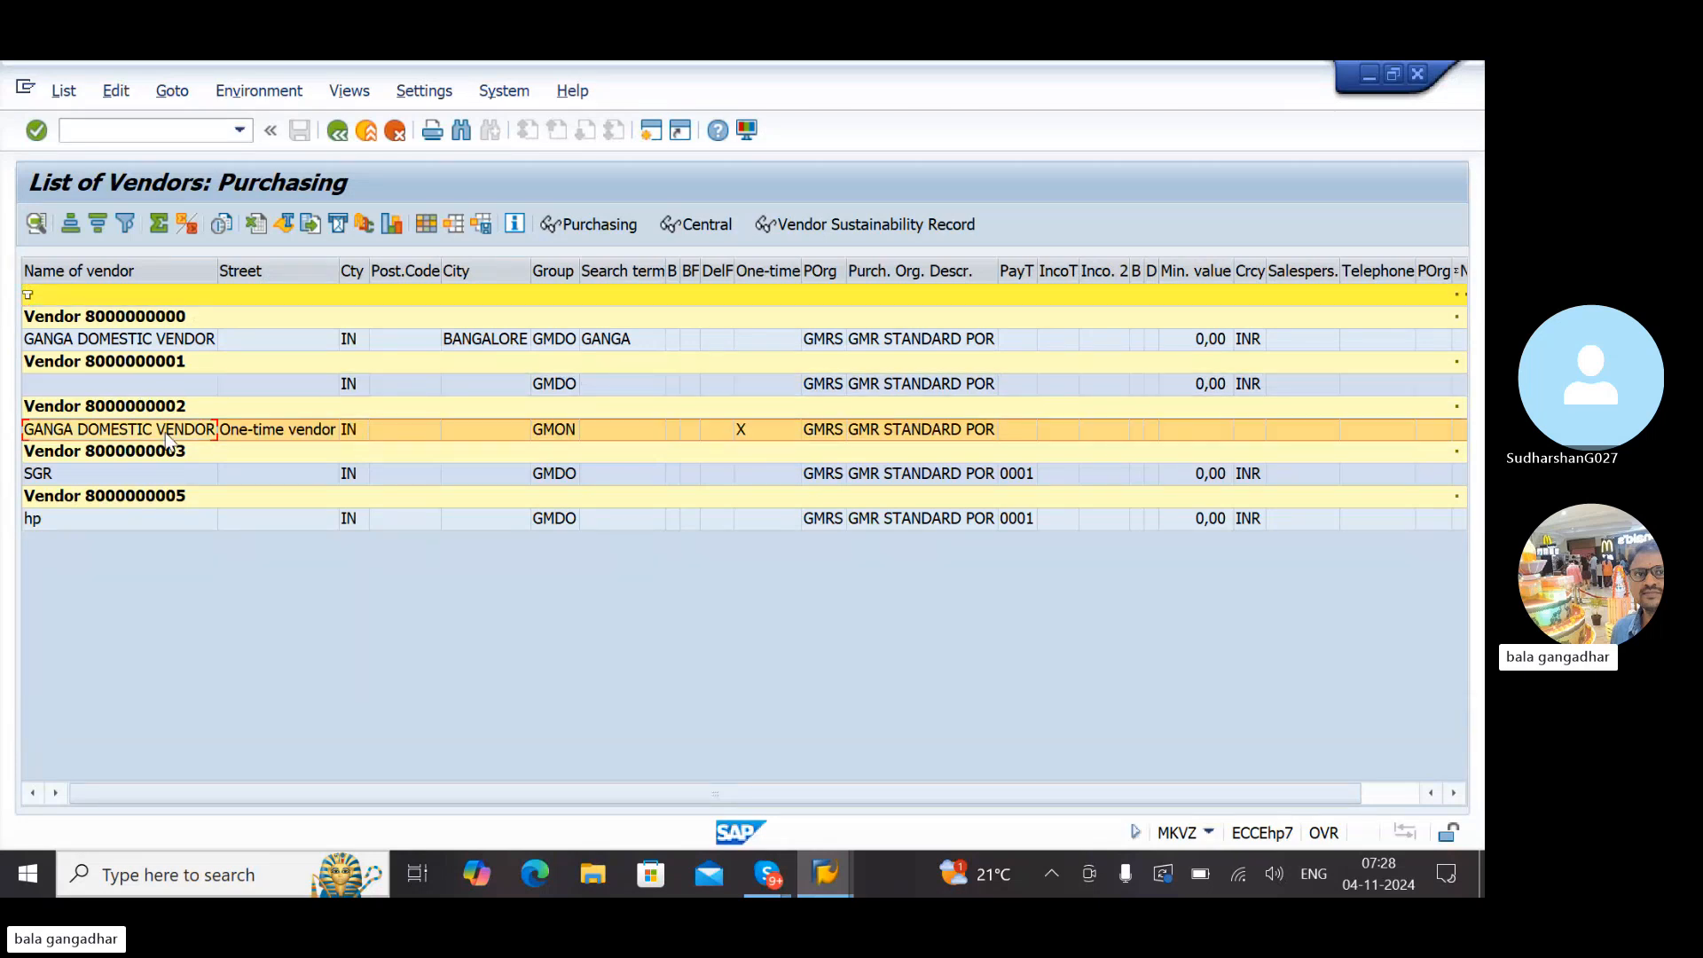
left_click(99, 476)
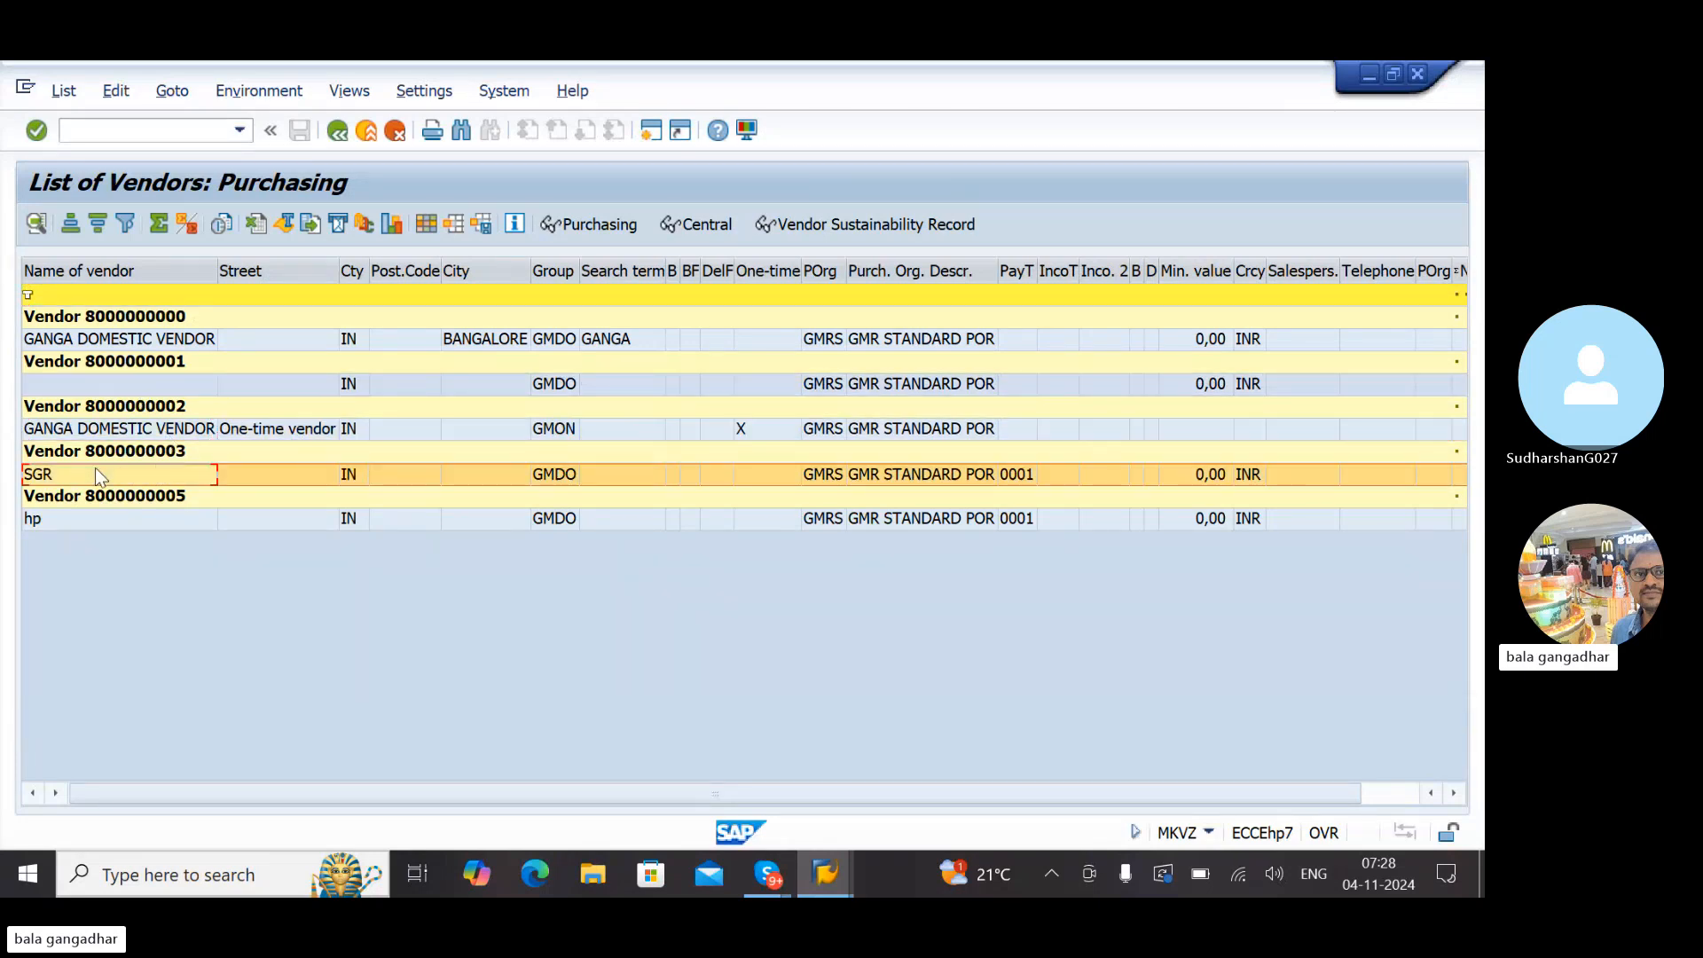
left_click(82, 526)
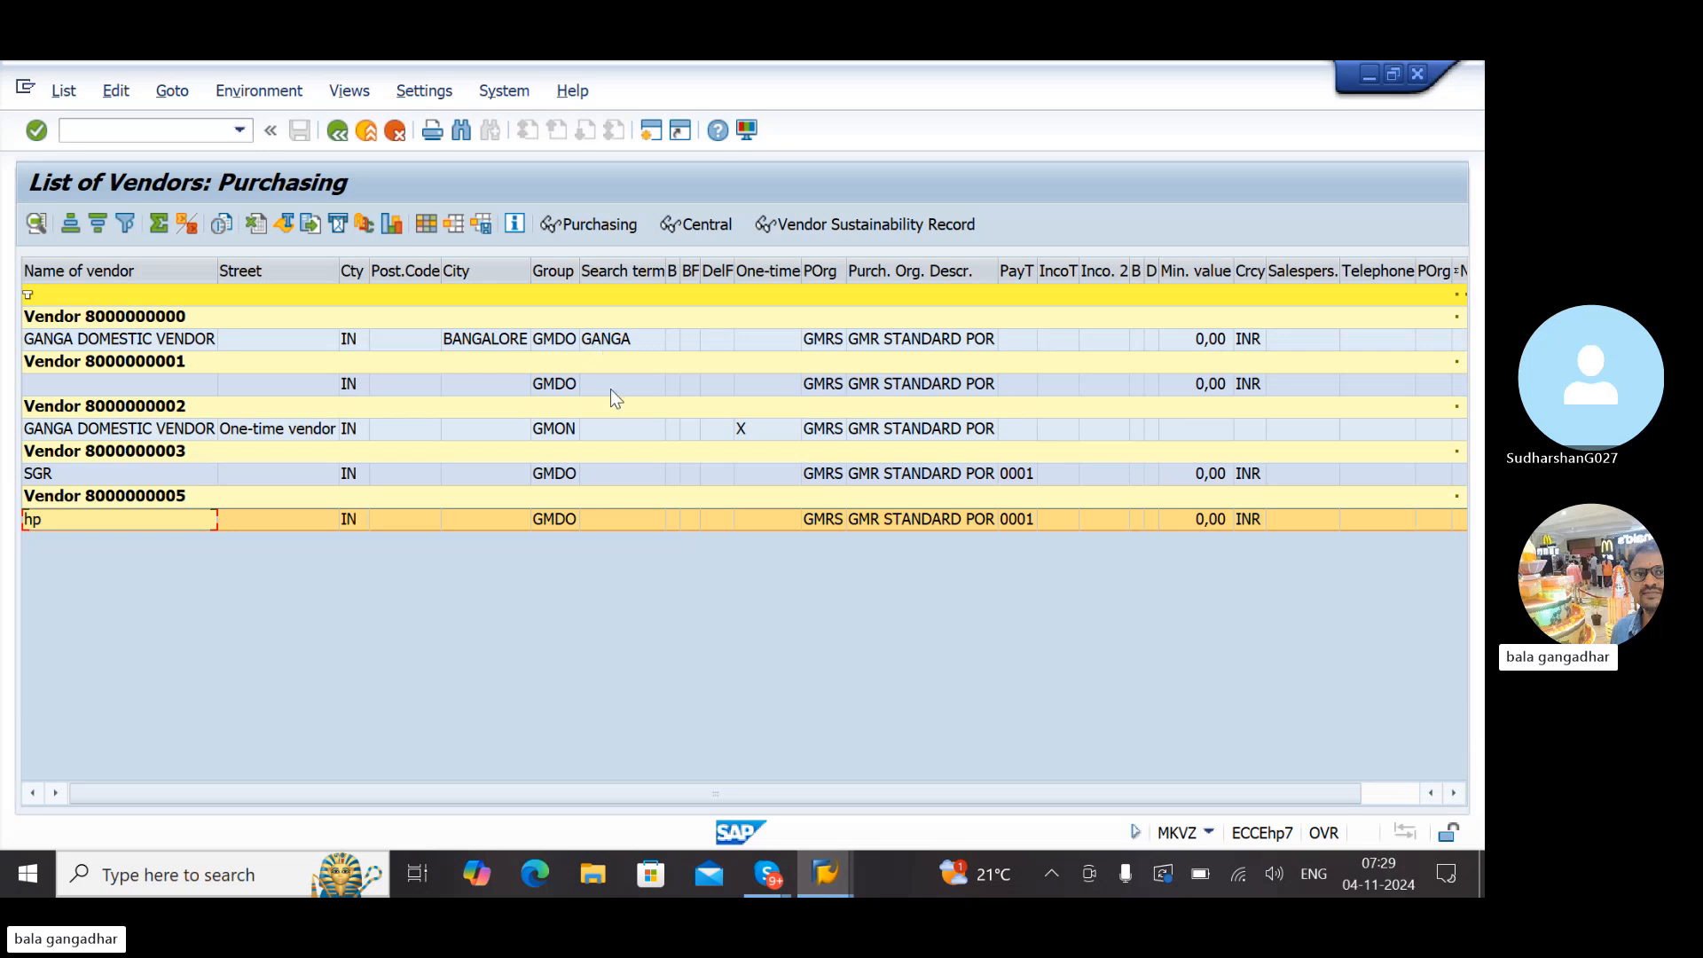
Open a new session from the purchasing vendor list and start the change vendor transaction XK02
left_click(763, 429)
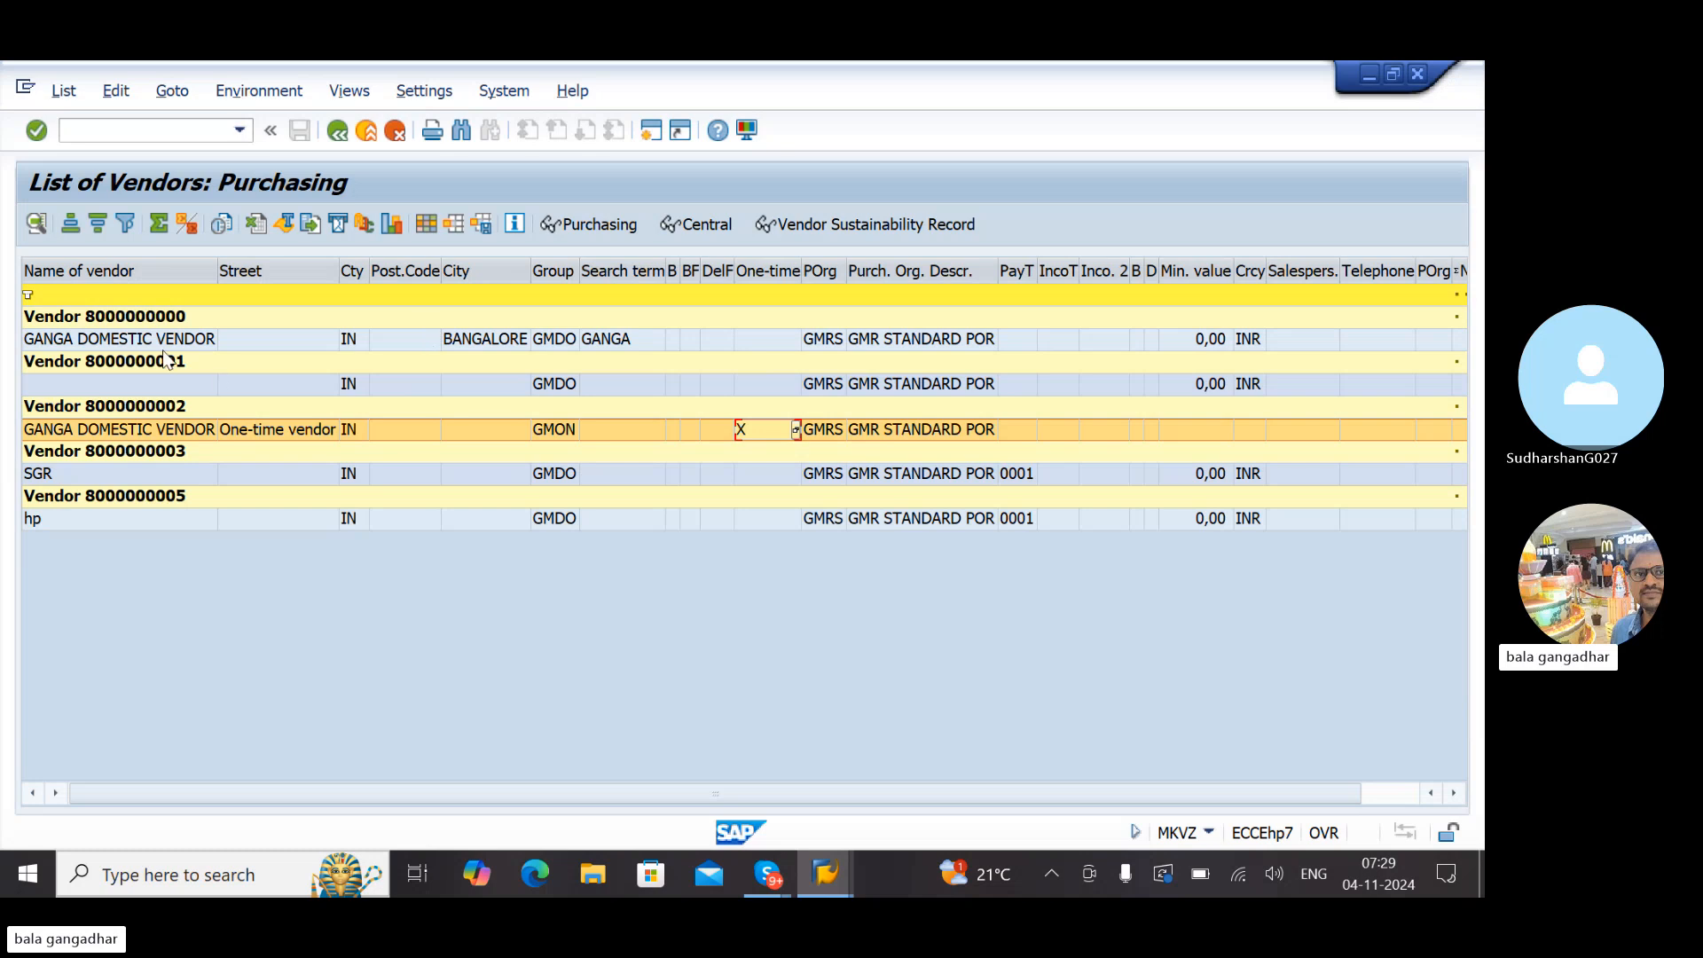
left_click(141, 371)
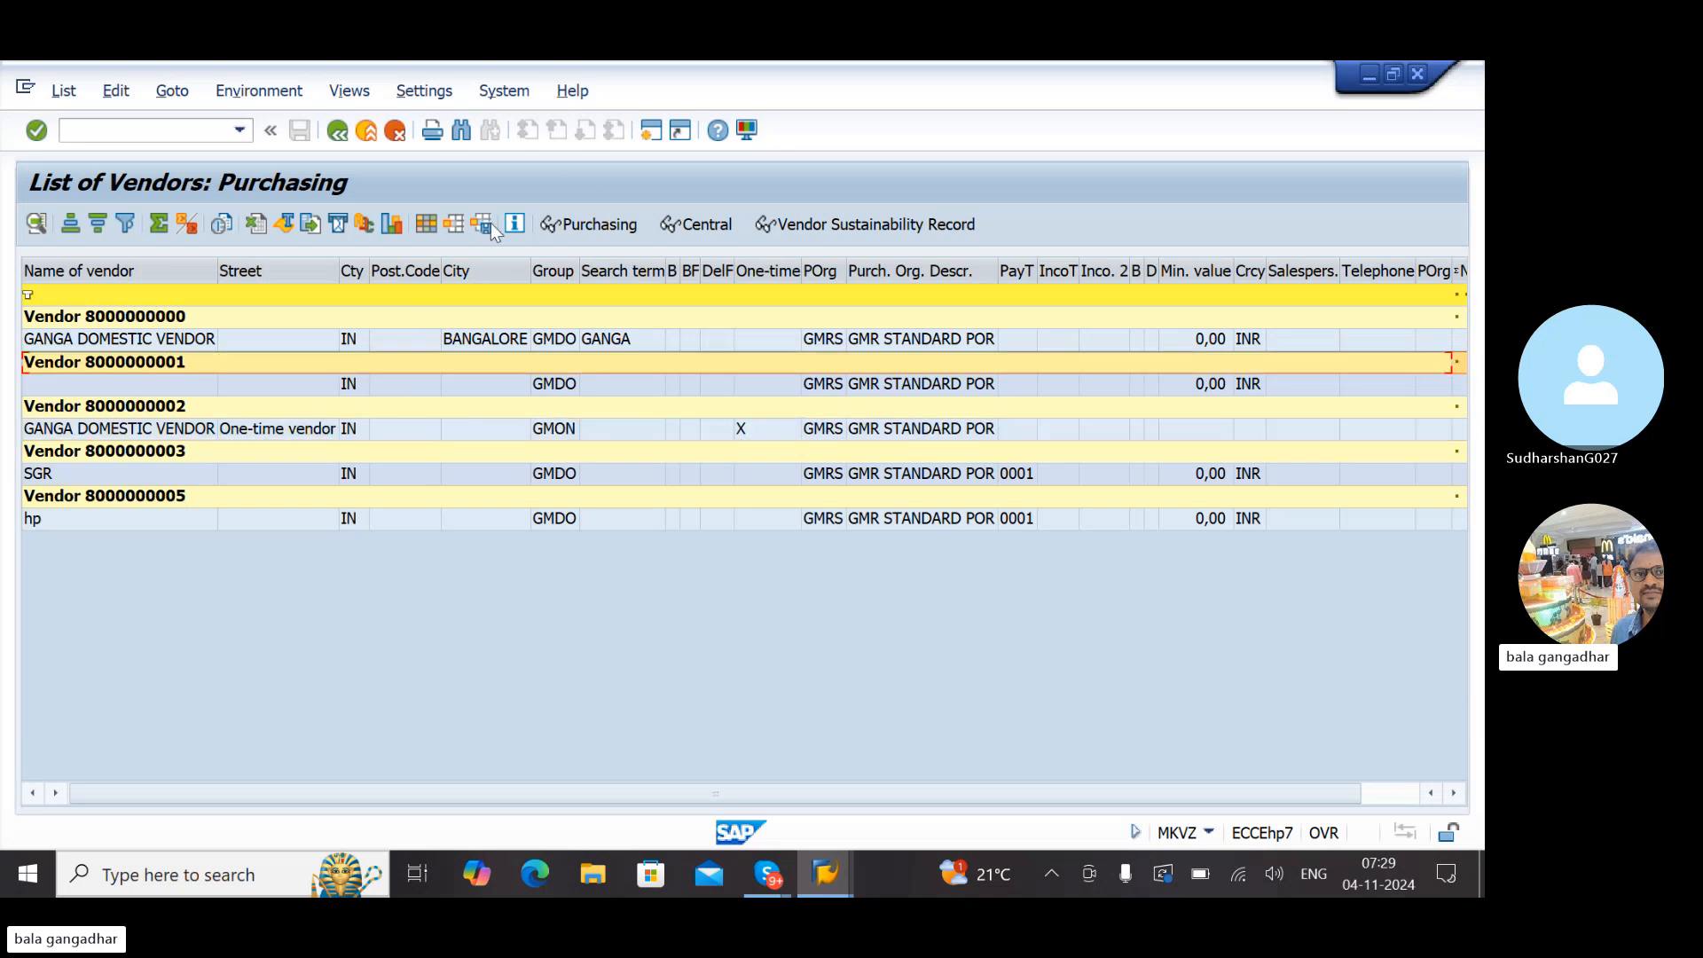
left_click(652, 131)
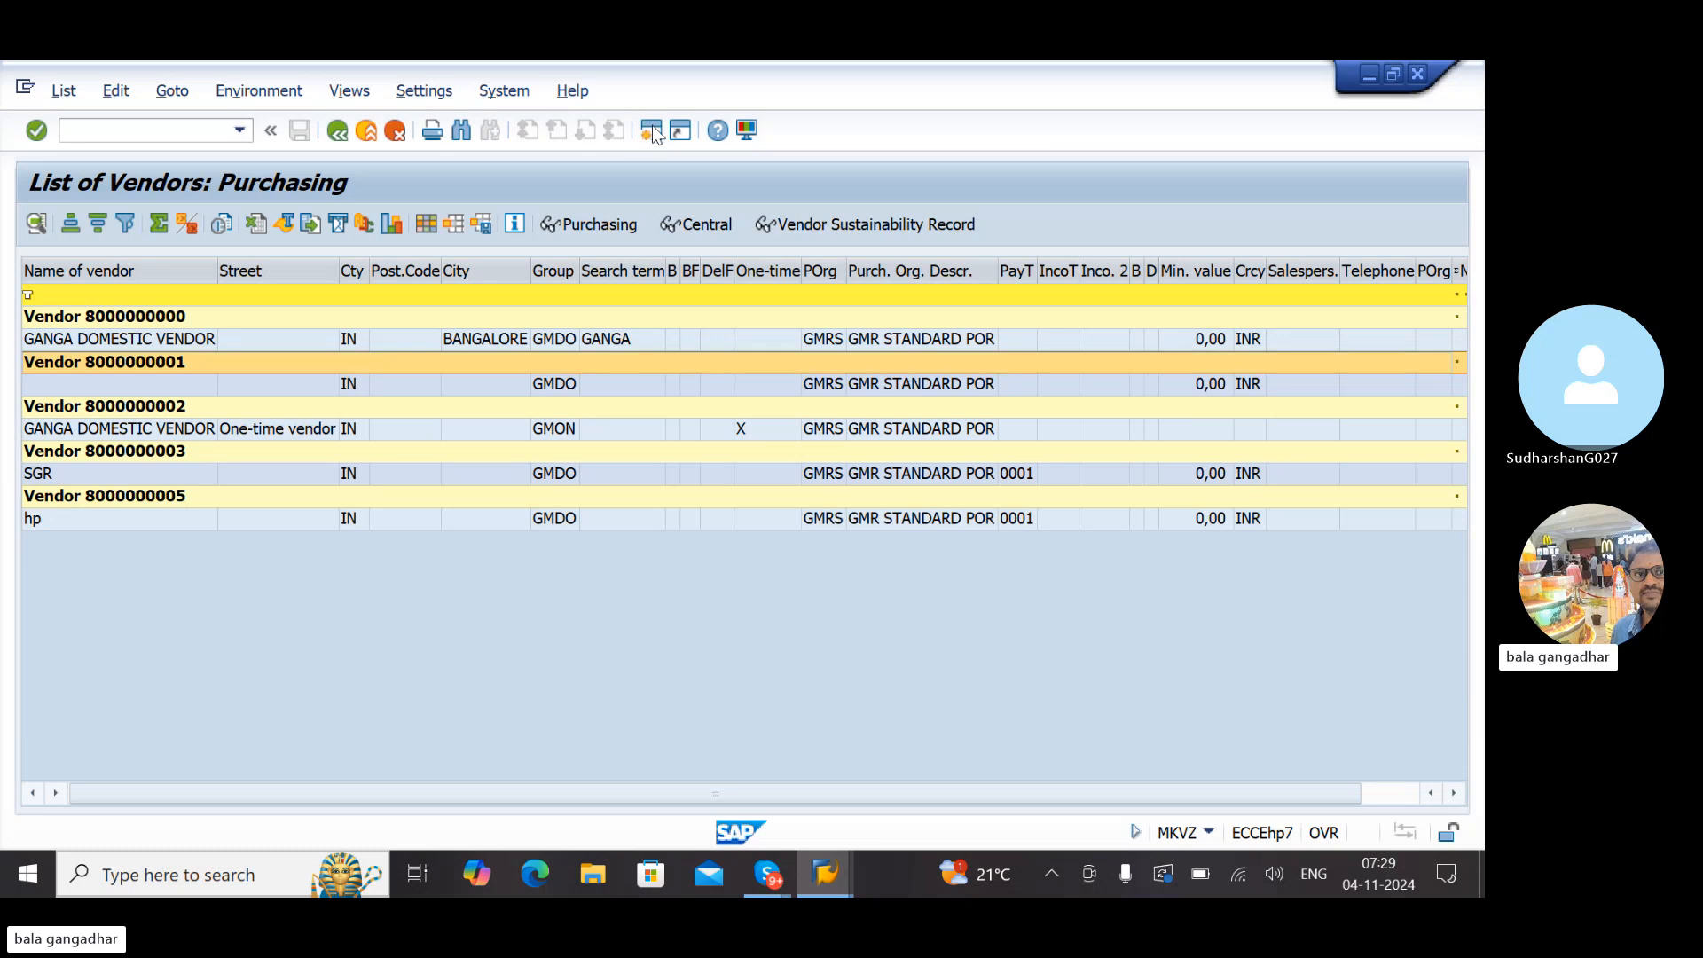
type("x")
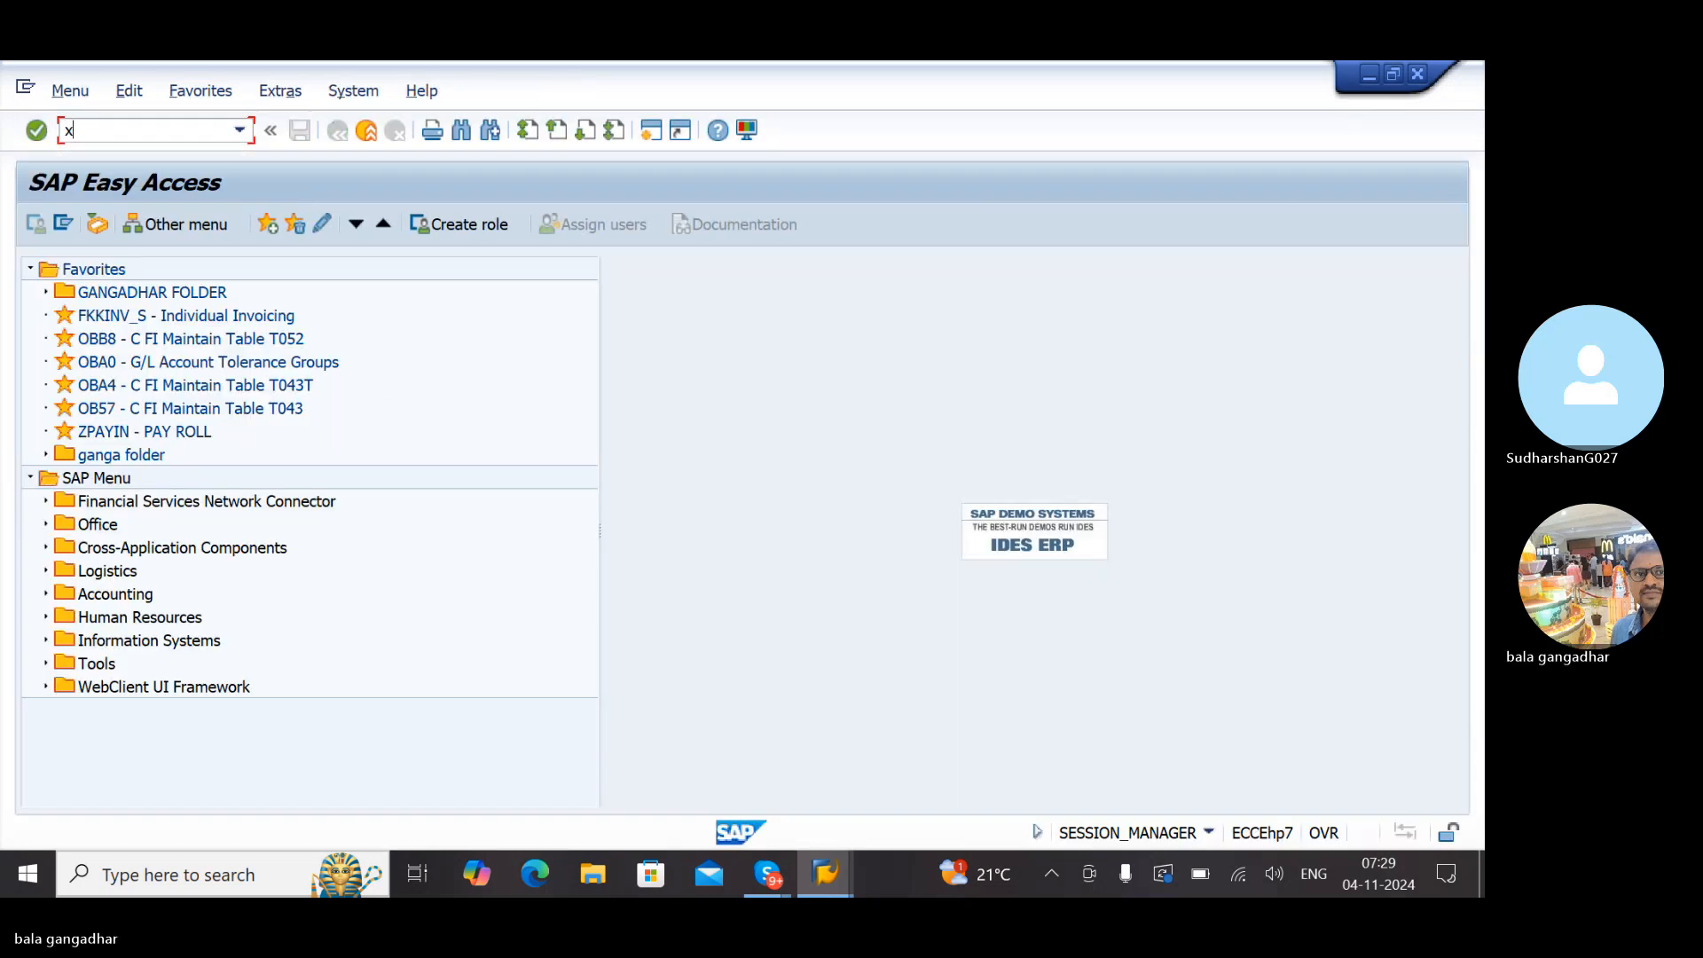
type("k02")
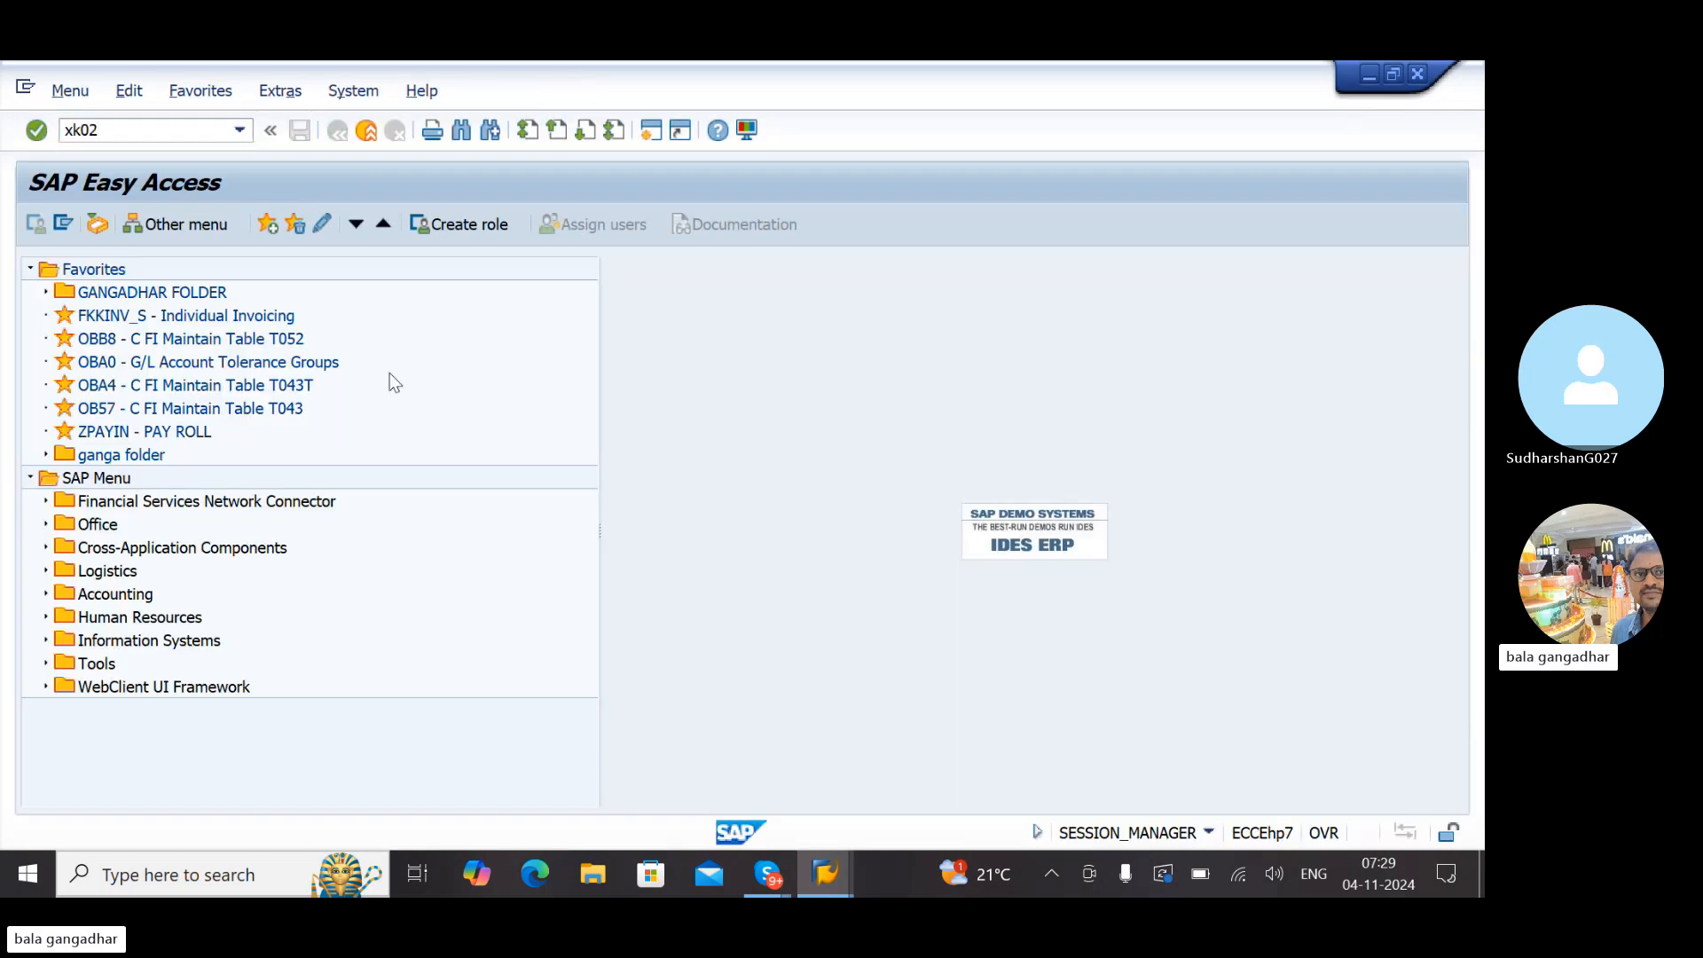
key("Return")
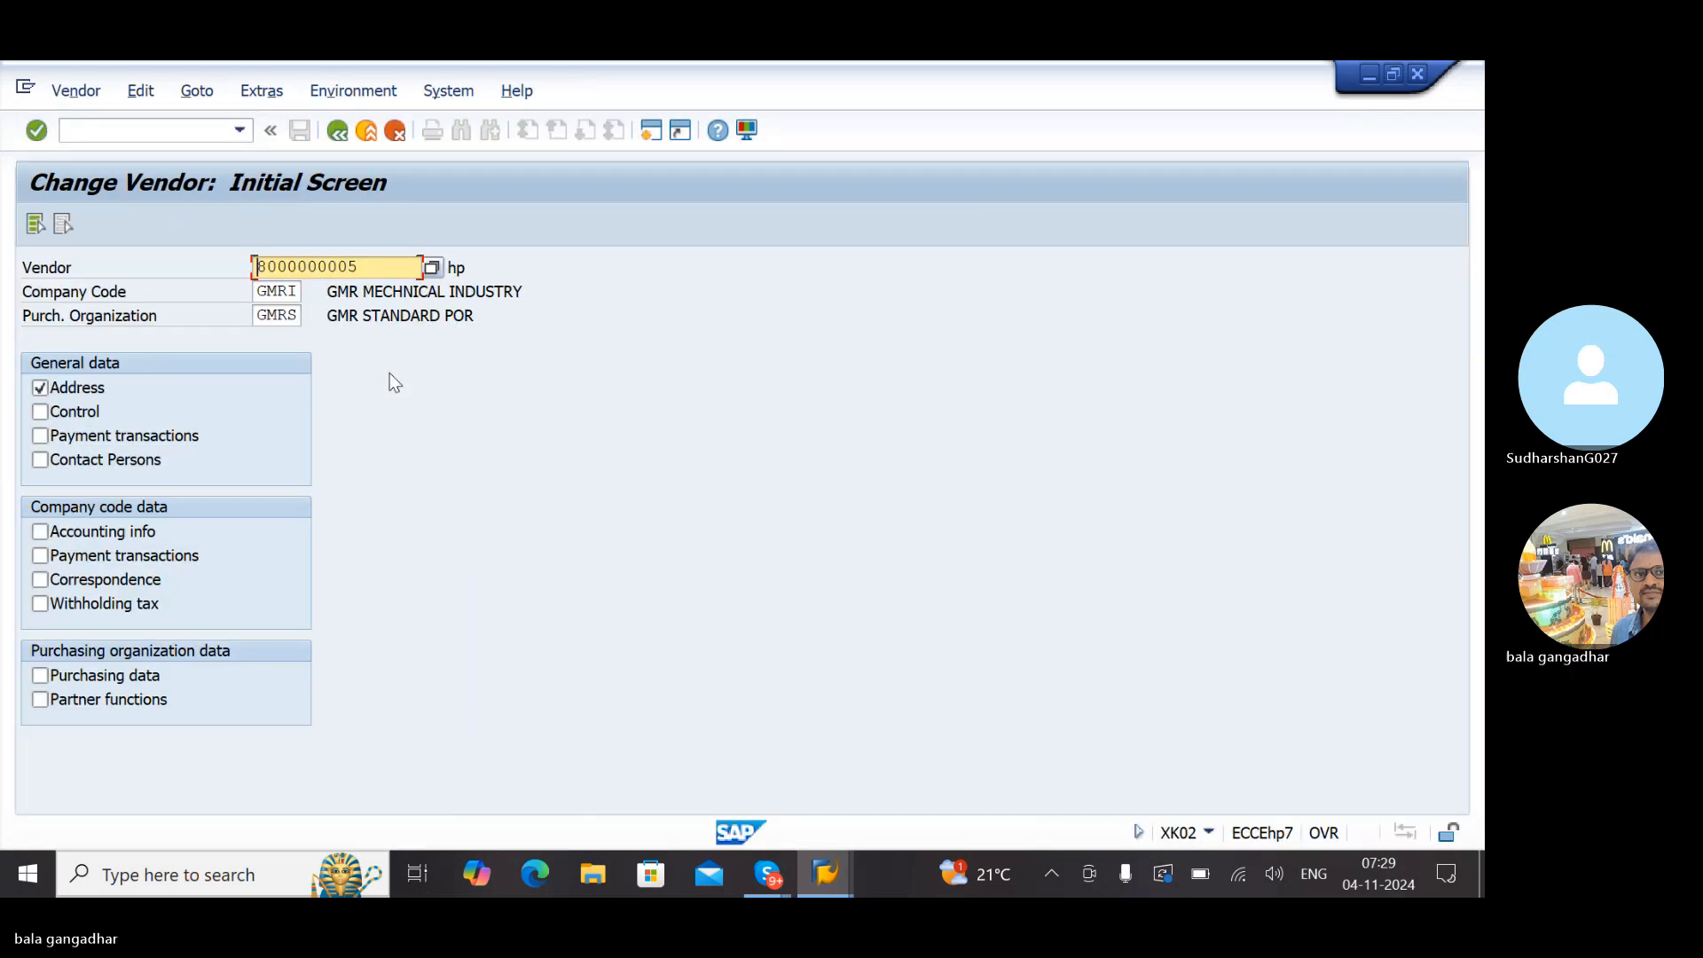
Enter the one-time vendor's number, choose only Accounting info instead of Address, and try to open the vendor for company code GMRI
left_click(378, 271)
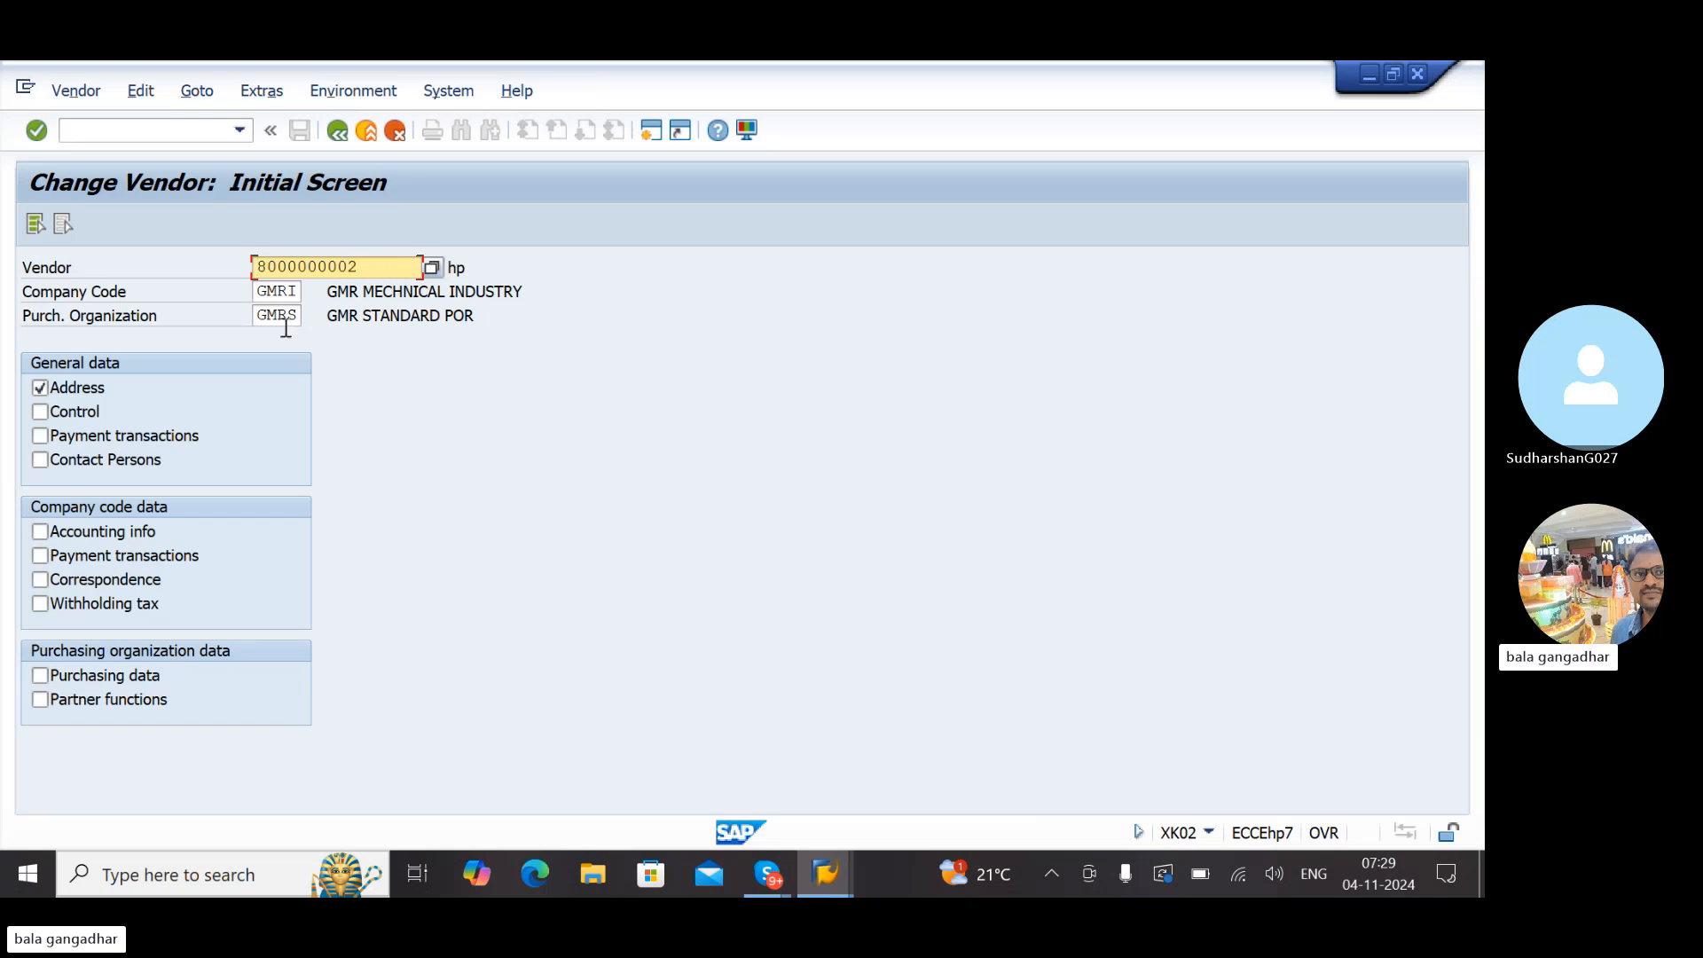
left_click(49, 387)
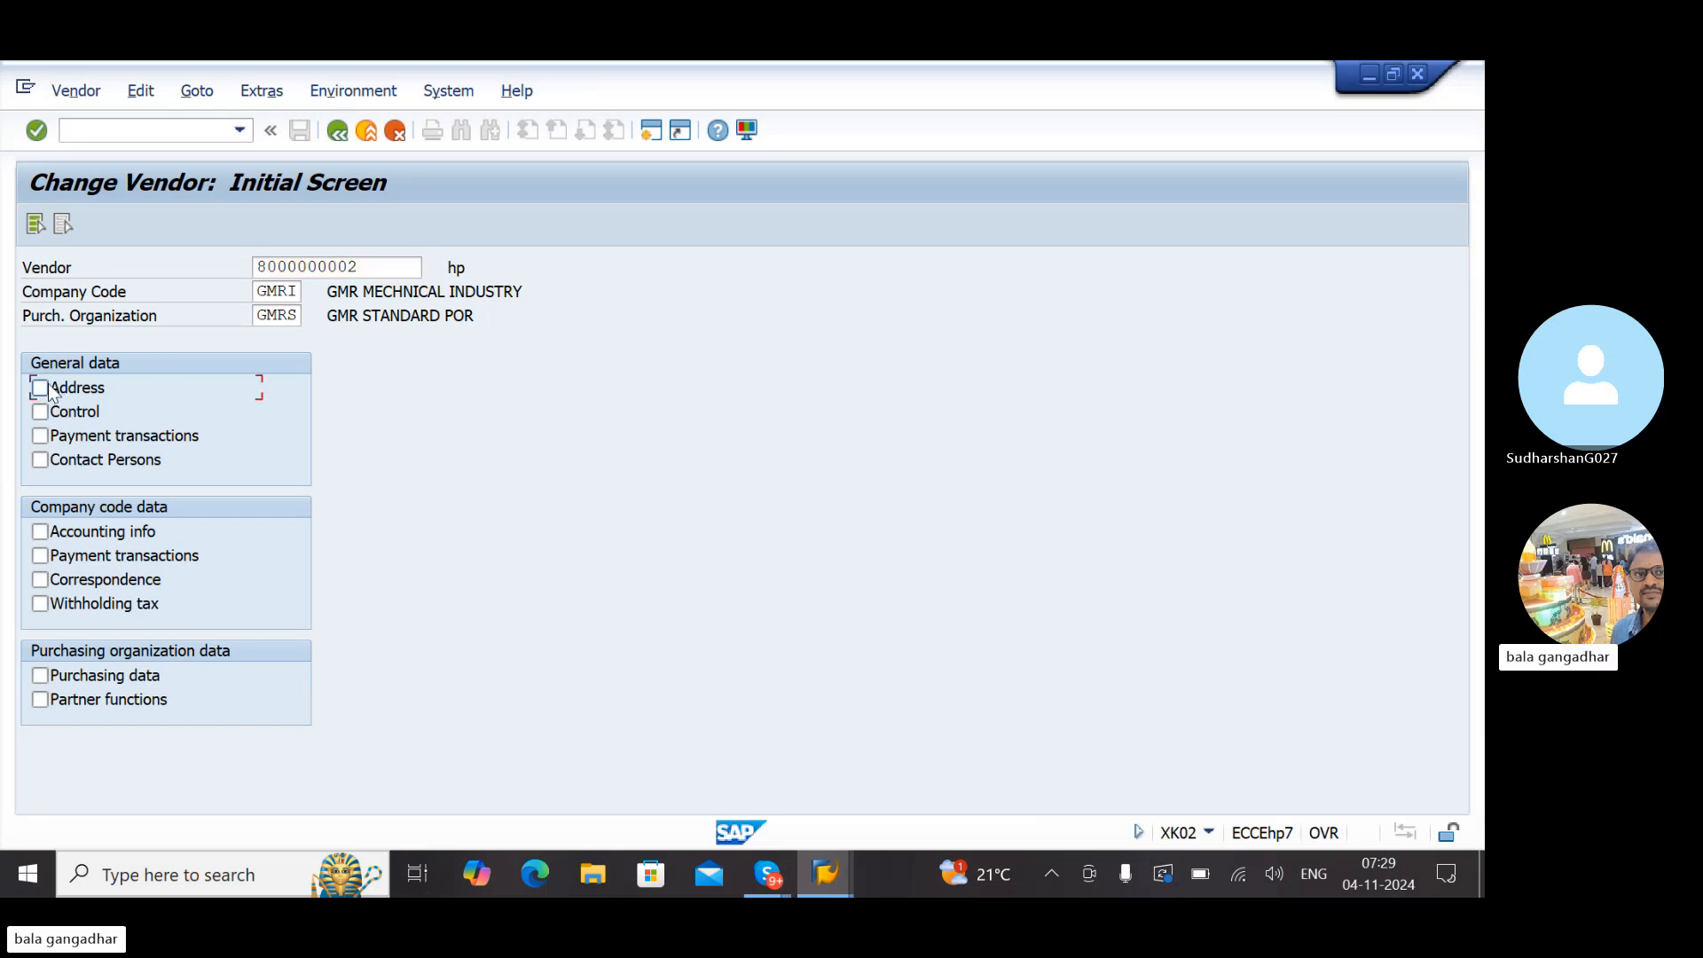
left_click(49, 531)
key("Return")
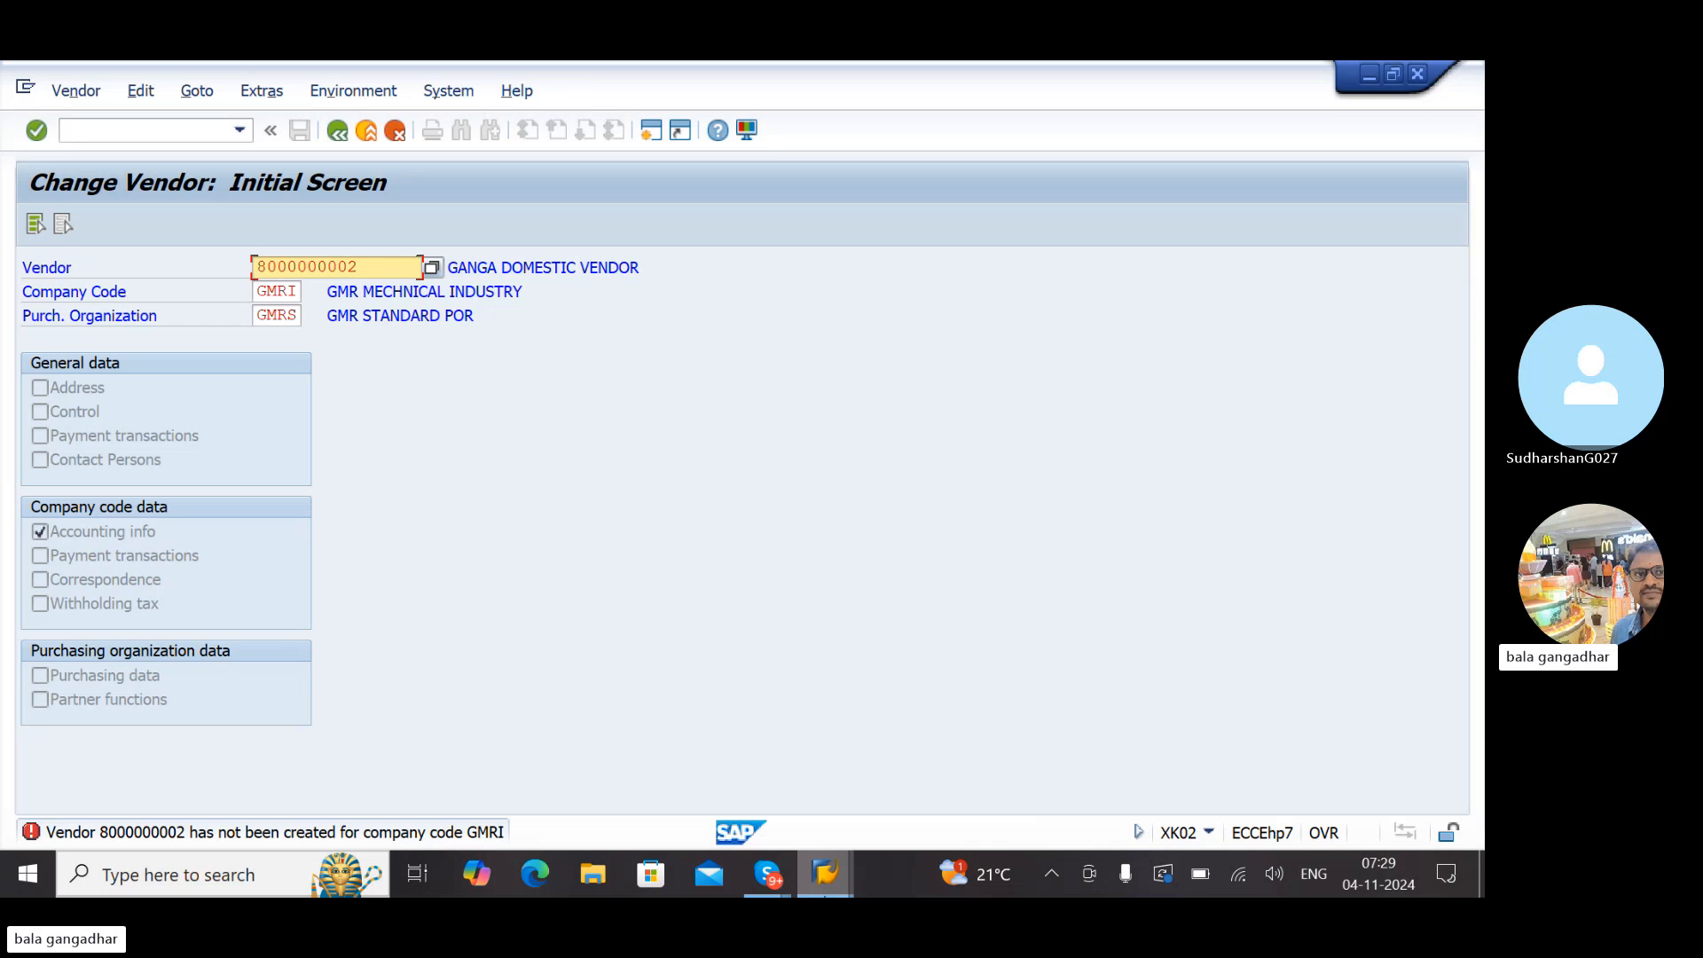
Look up the unnamed GMDO vendor in the MKVZ list and try to open its accounting info in XK02
left_click(832, 882)
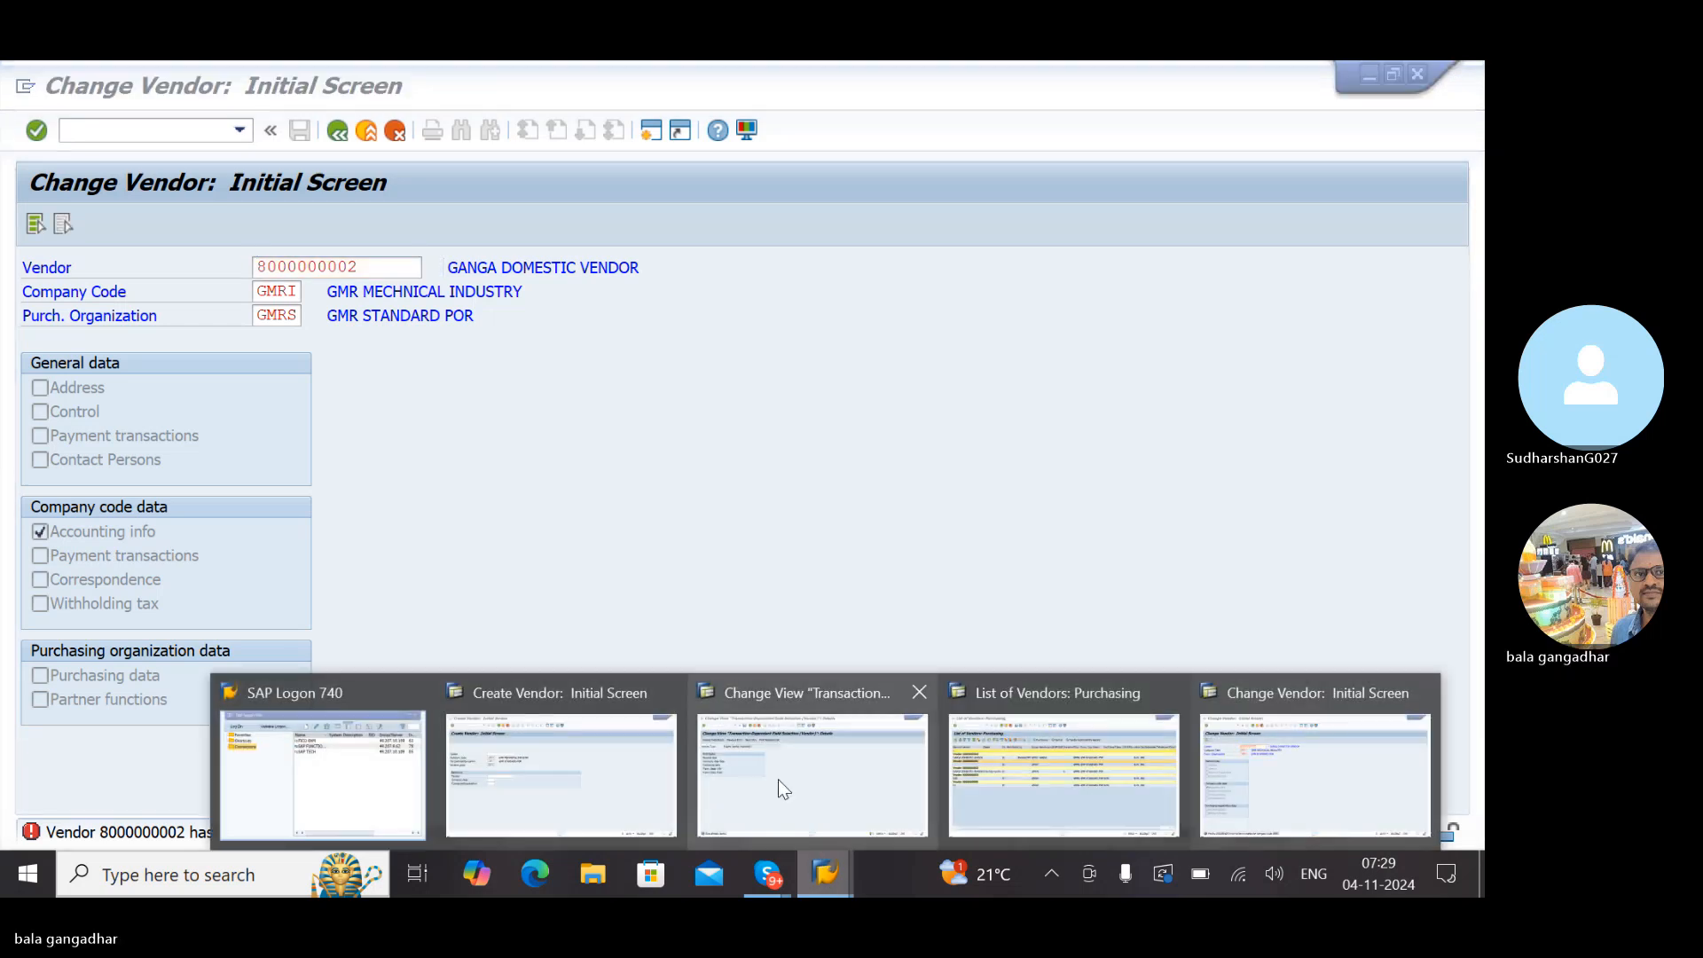
left_click(998, 769)
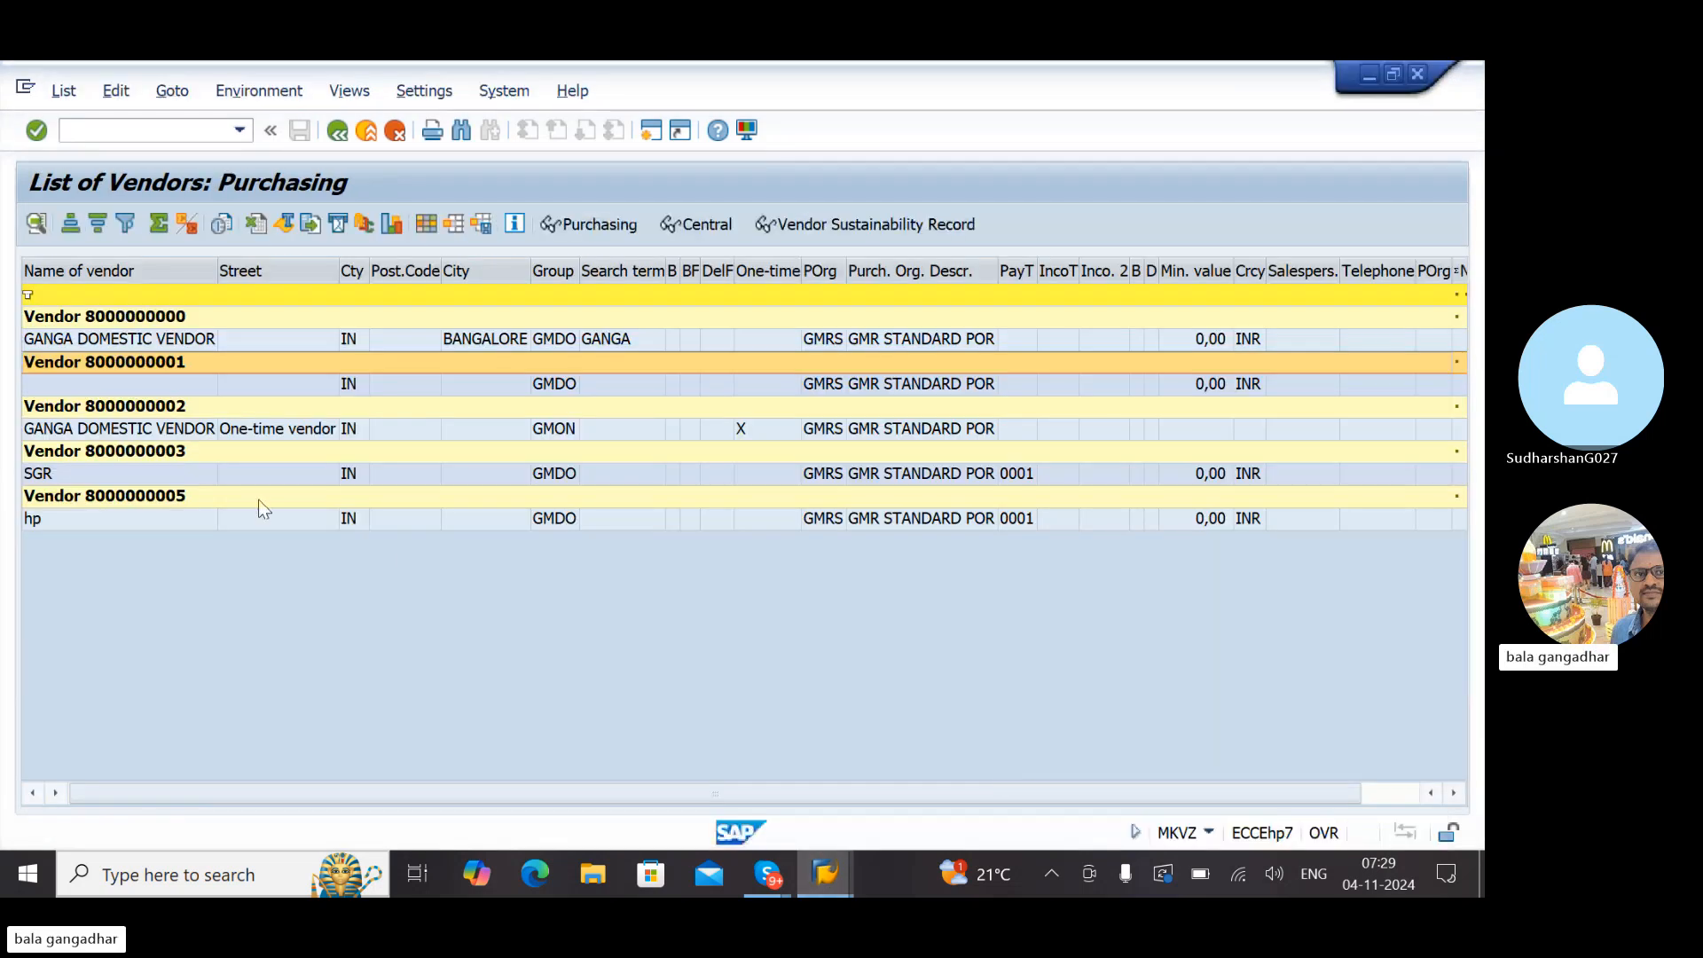
left_click(158, 408)
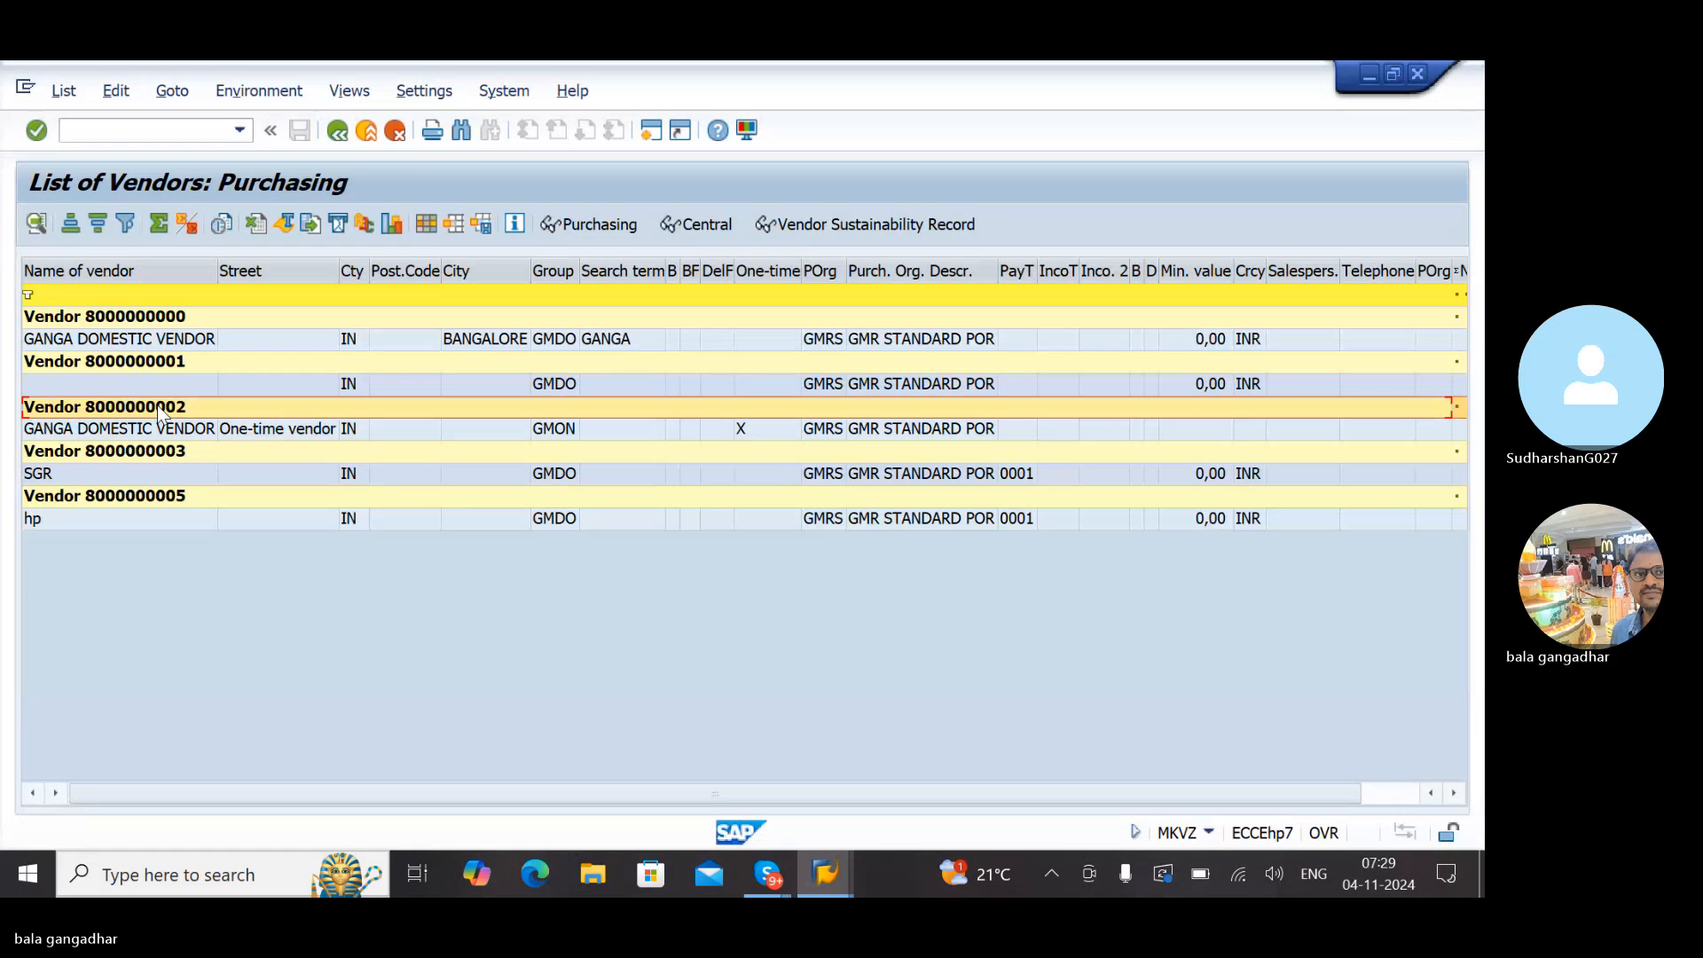
left_click(147, 368)
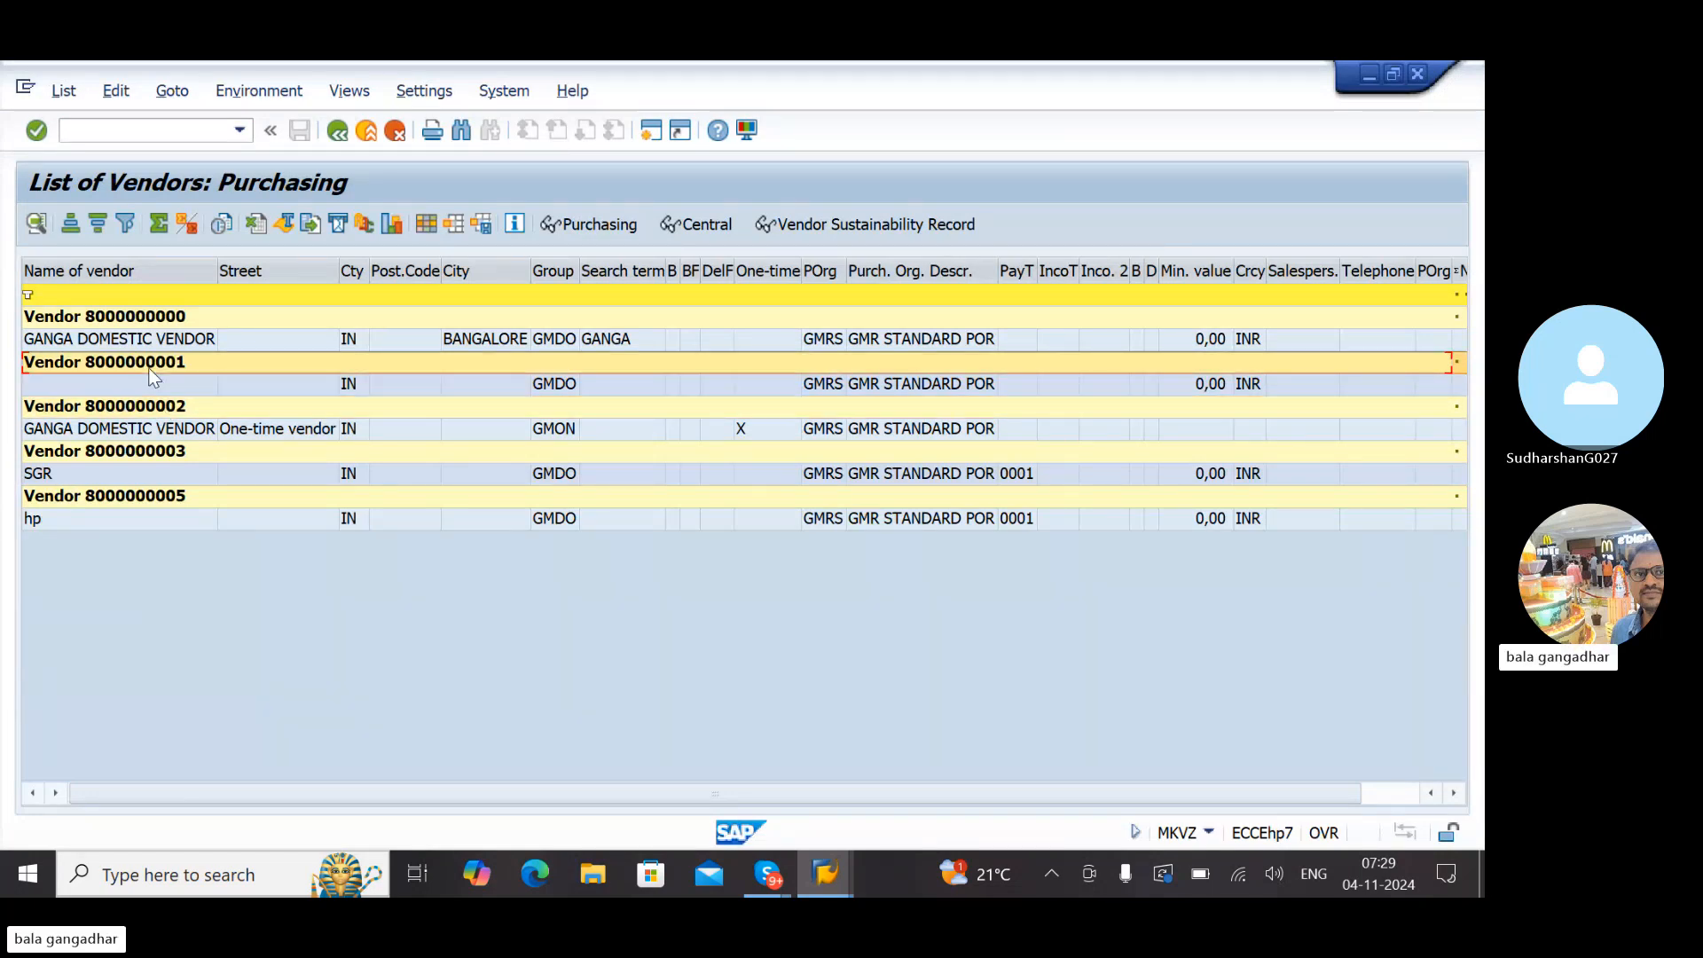
left_click(149, 368)
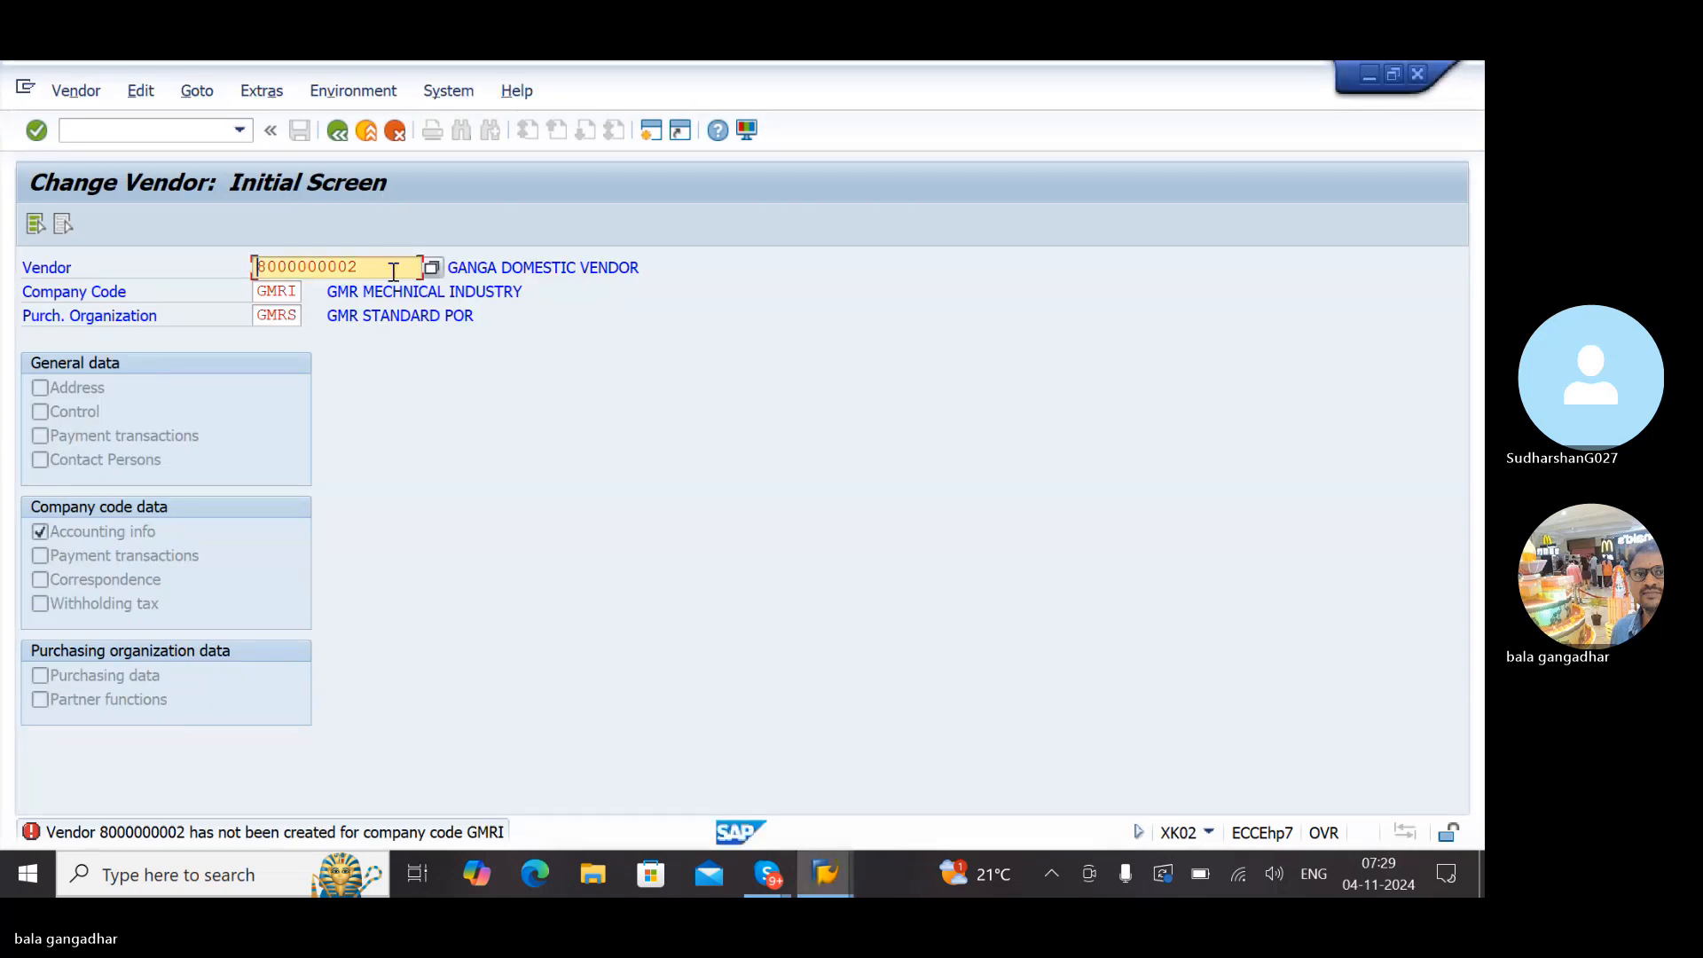
left_click(387, 276)
key("BackSpace")
type("1")
key("Return")
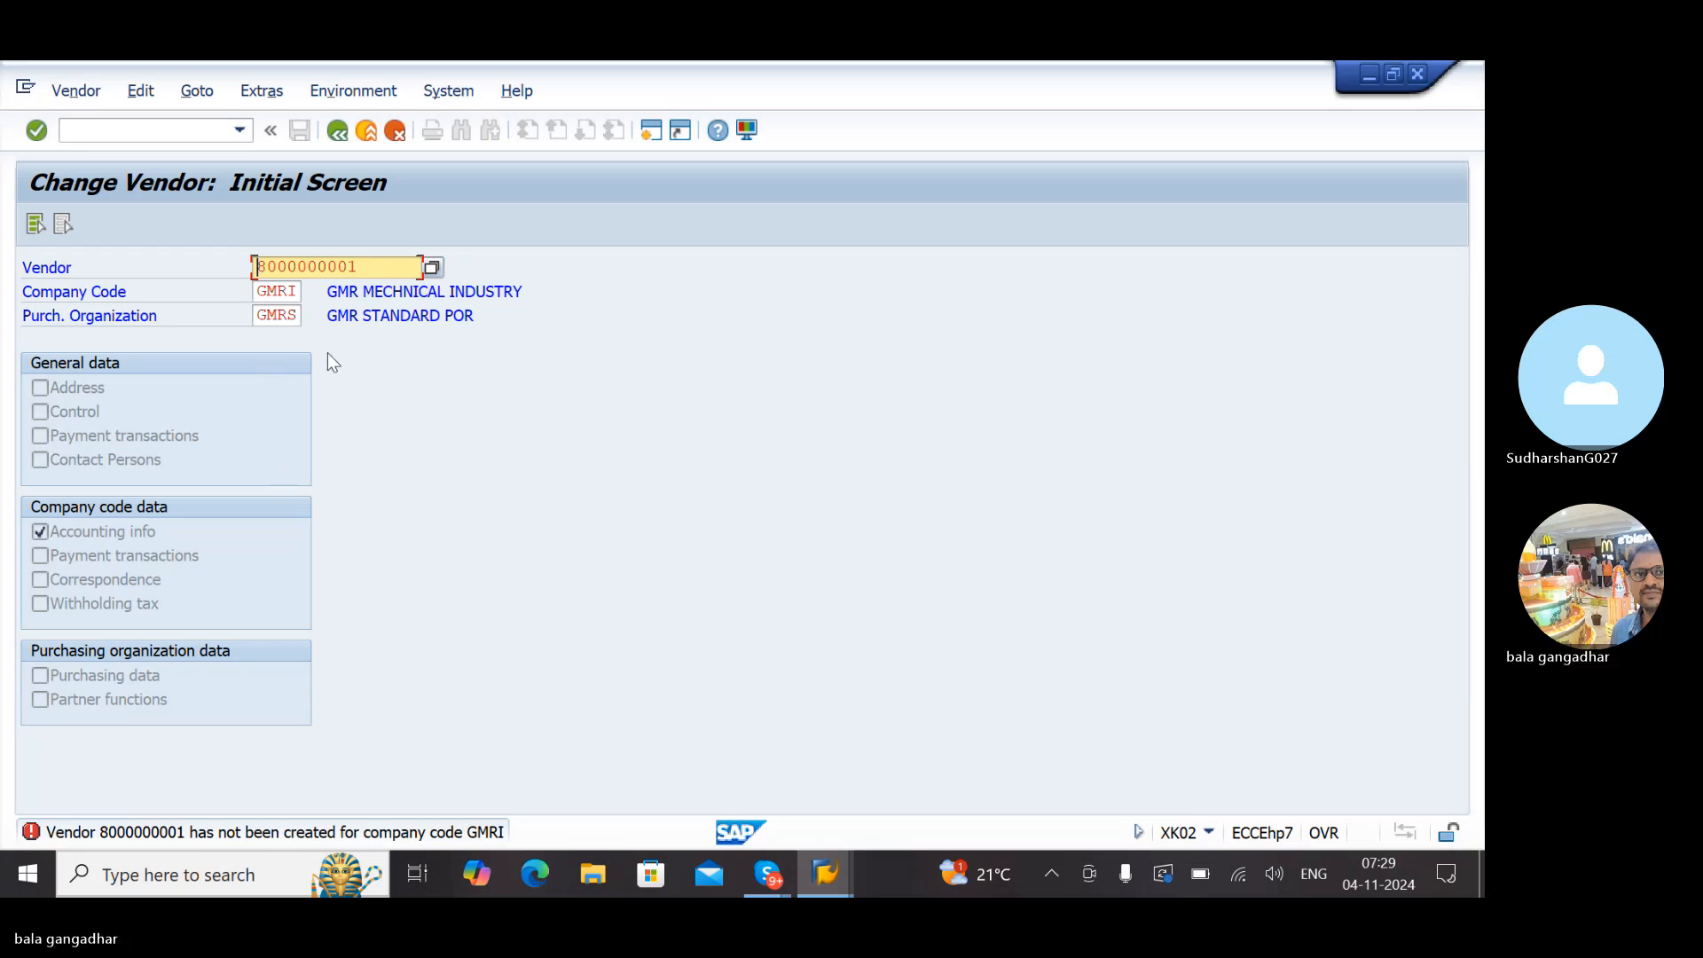
Clear the vendor number on the change vendor initial screen
left_click(371, 273)
key("BackSpace")
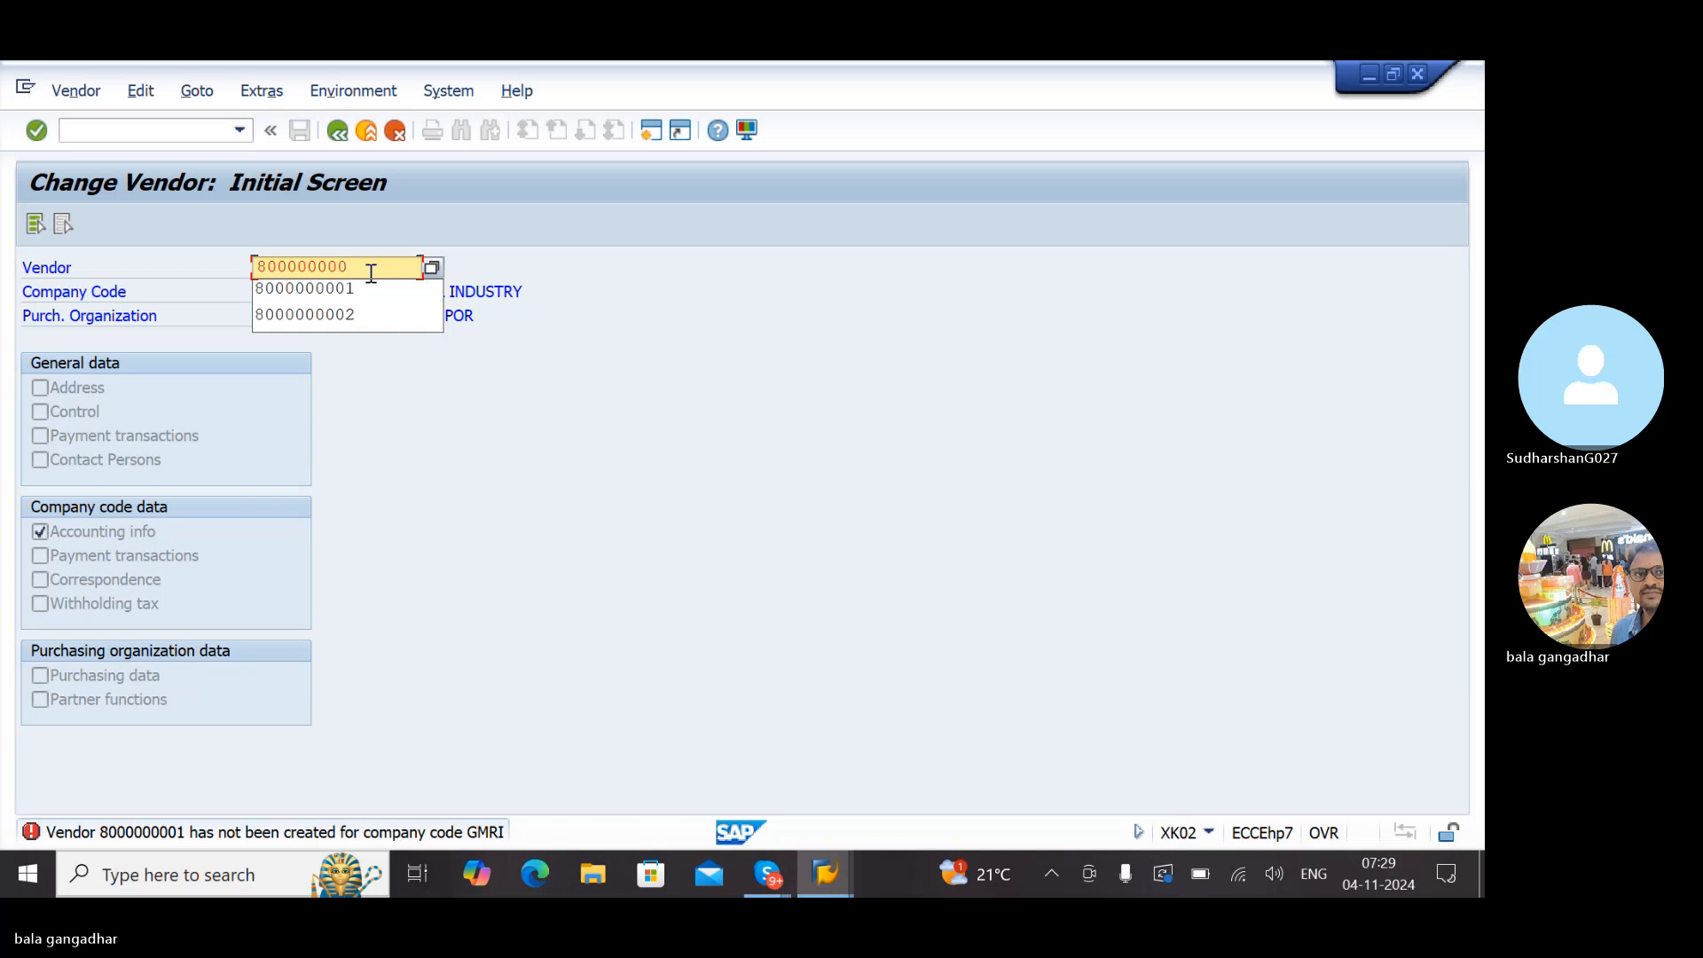
key("BackSpace")
key("BackSpace")
key("BackSpace")
key("BackSpace")
key("BackSpace")
key("BackSpace")
key("BackSpace")
key("BackSpace")
key("BackSpace")
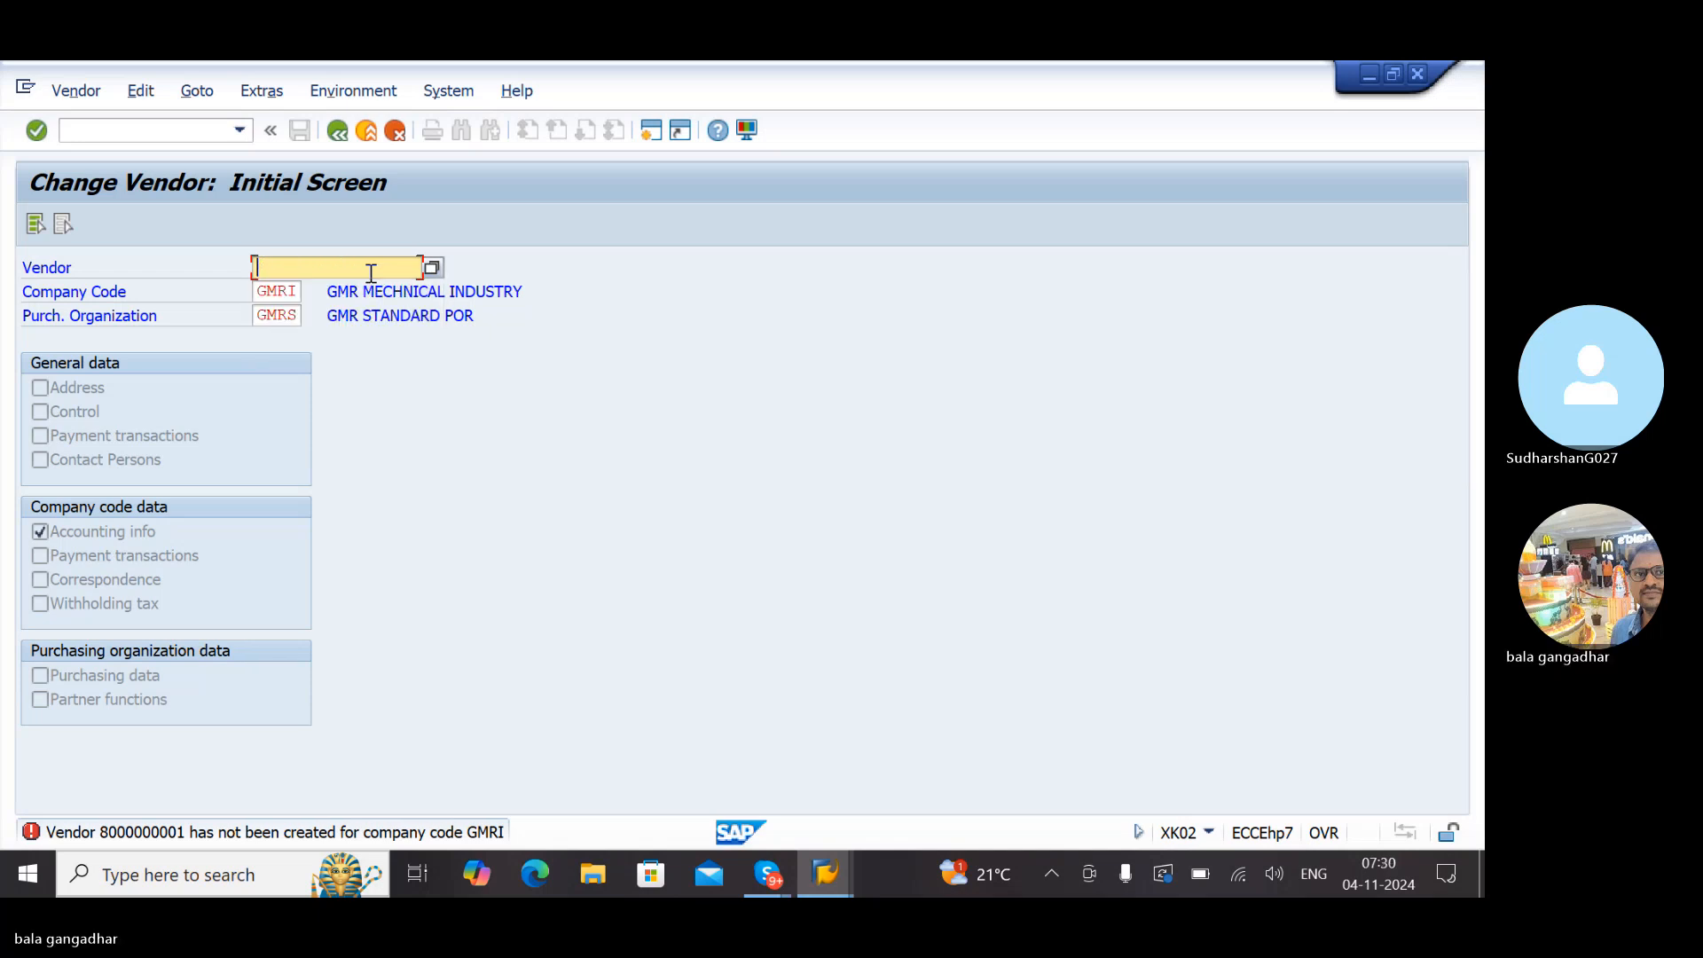
type("Vendor 800000000")
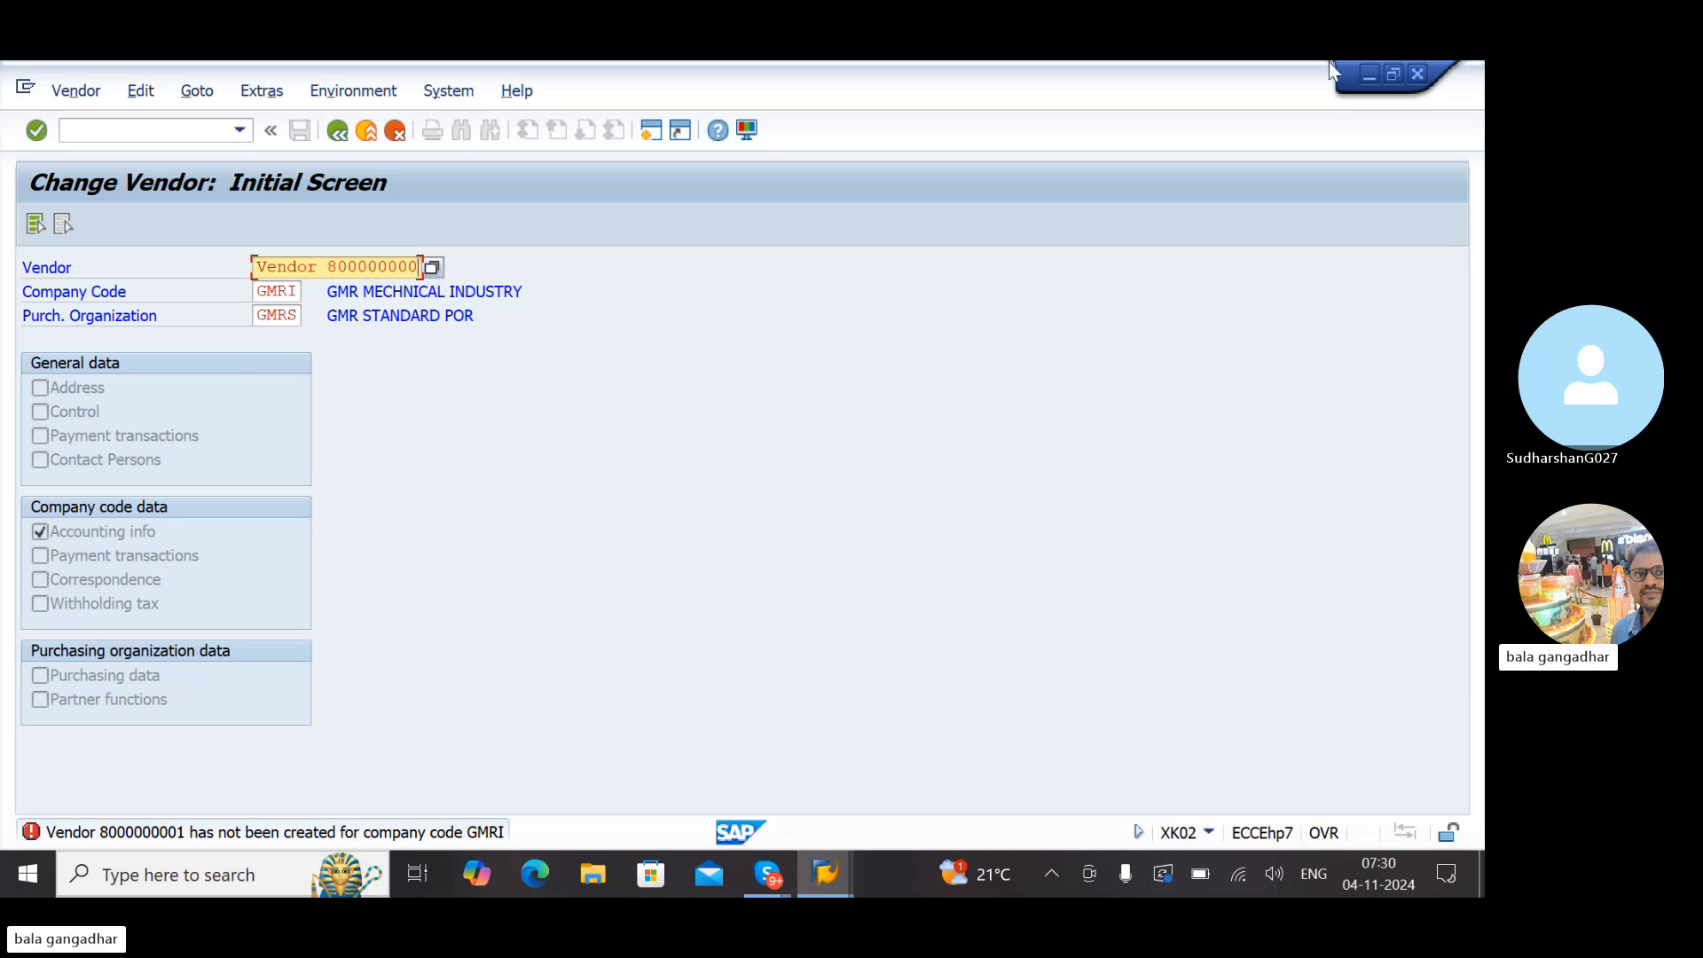
key("BackSpace")
key("BackSpace")
key("BackSpace")
key("BackSpace")
key("BackSpace")
key("BackSpace")
key("BackSpace")
key("BackSpace")
key("BackSpace")
key("BackSpace")
key("BackSpace")
key("BackSpace")
key("BackSpace")
key("BackSpace")
key("BackSpace")
key("BackSpace")
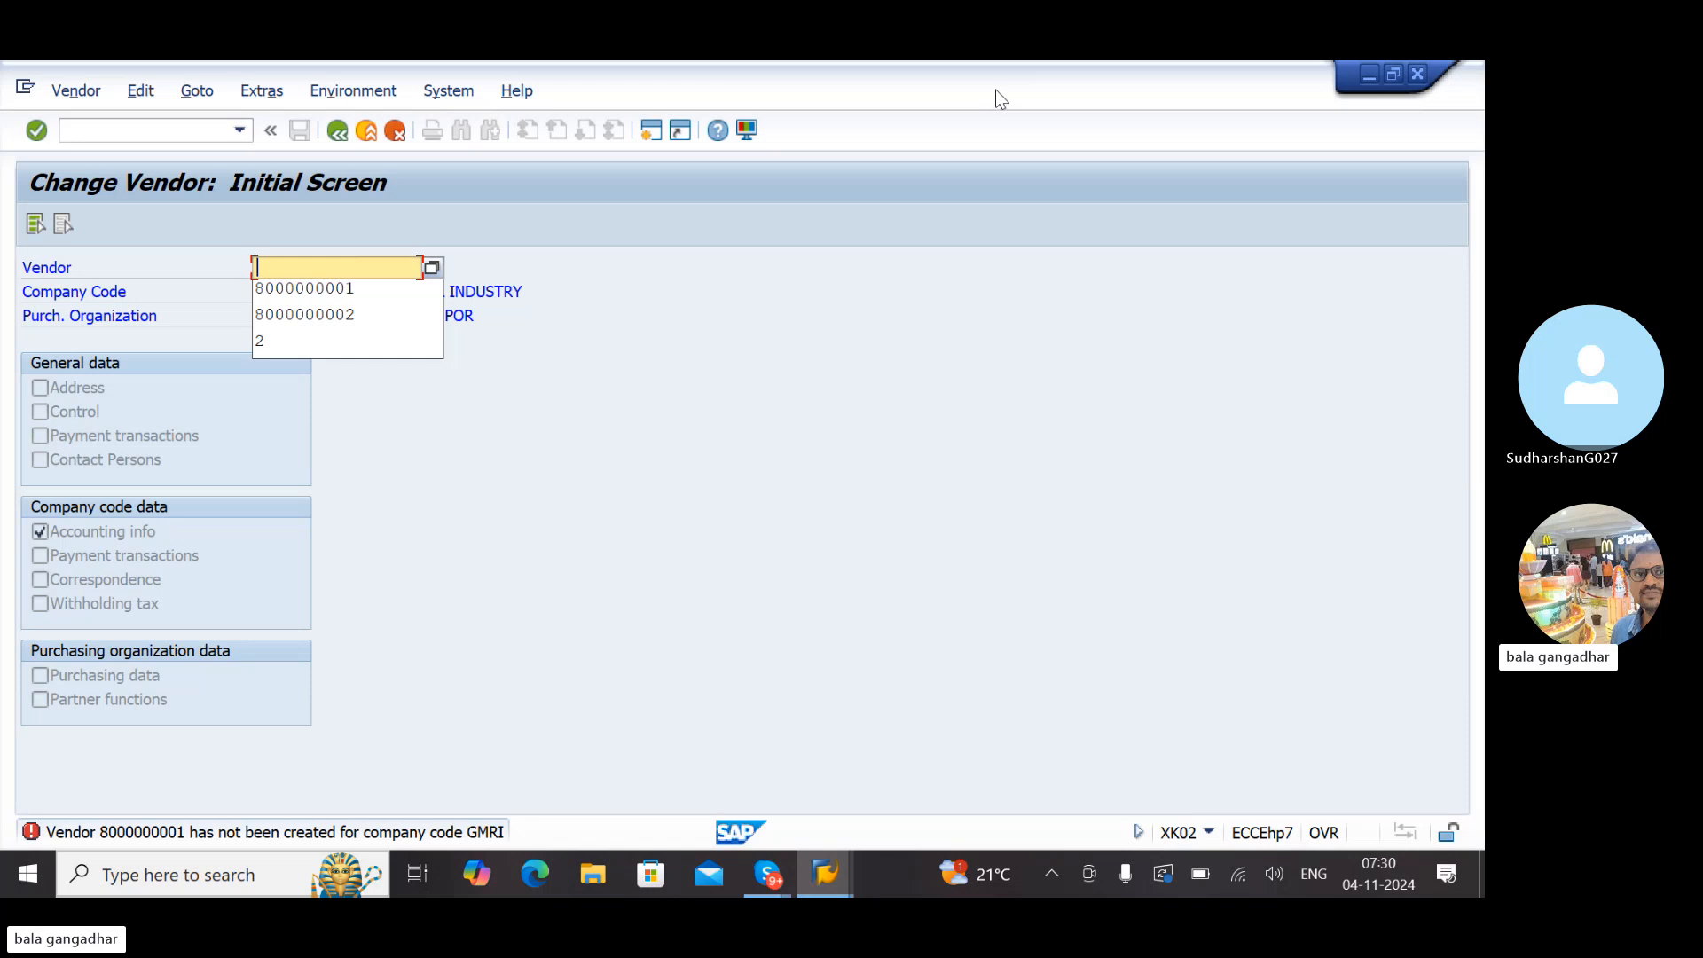
Search for vendors by company code GMRI and take the HP entry into the vendor field
double_click(221, 64)
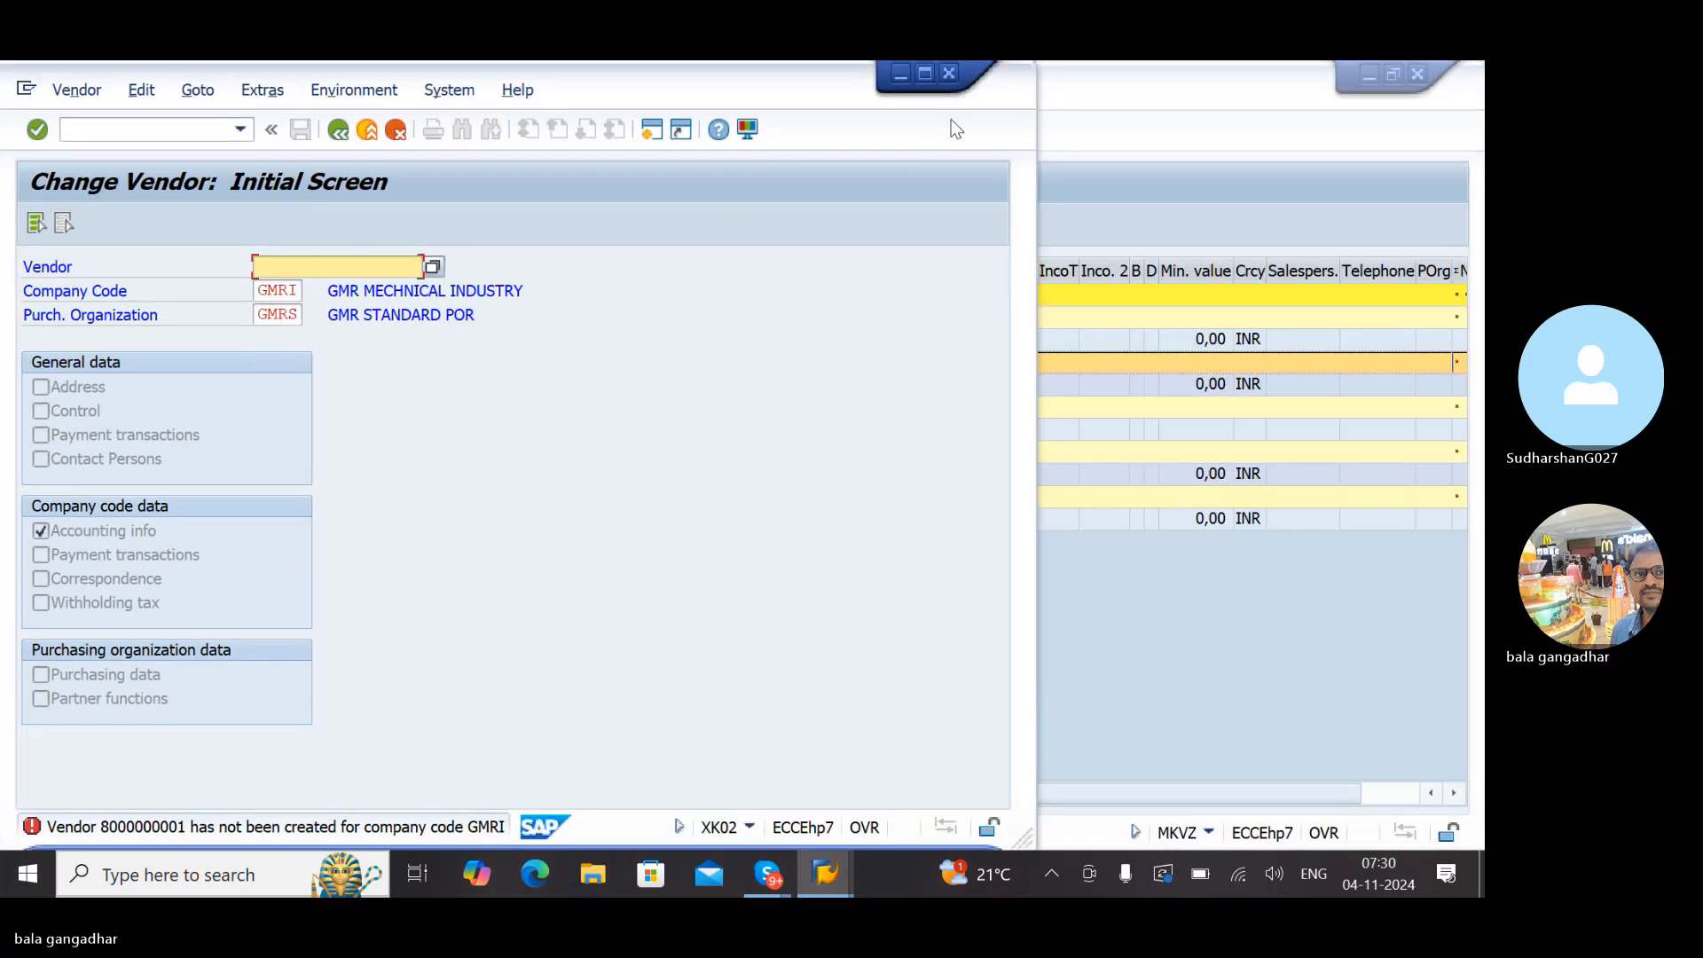
left_click(924, 73)
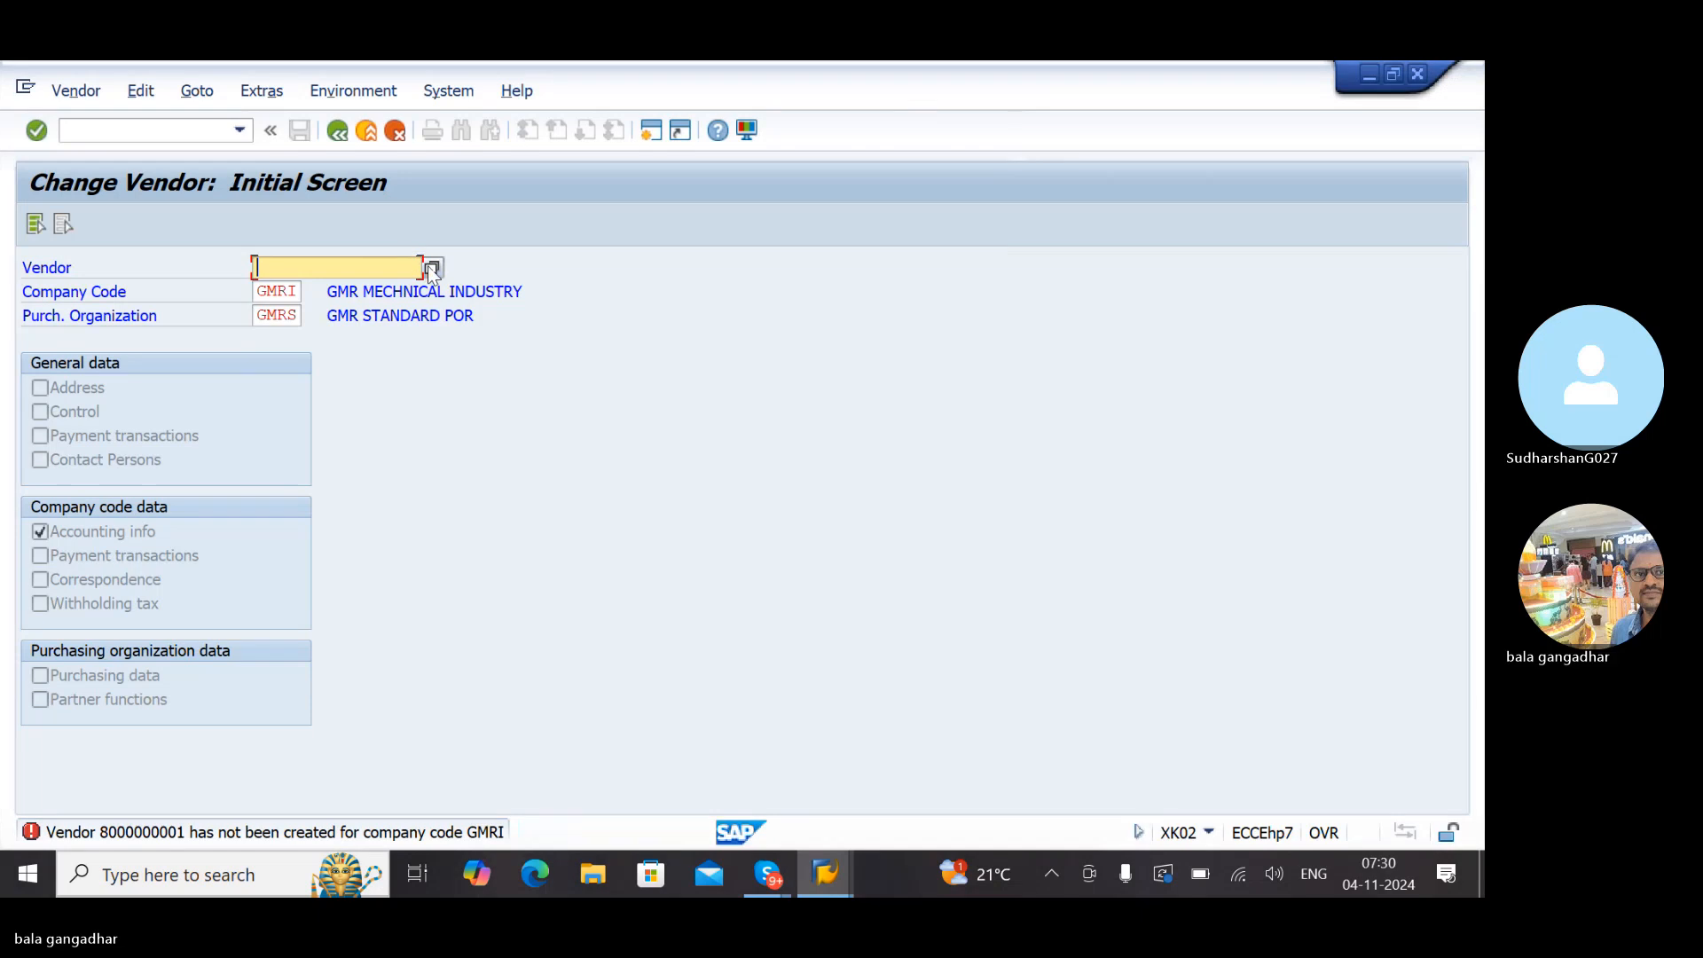
left_click(431, 267)
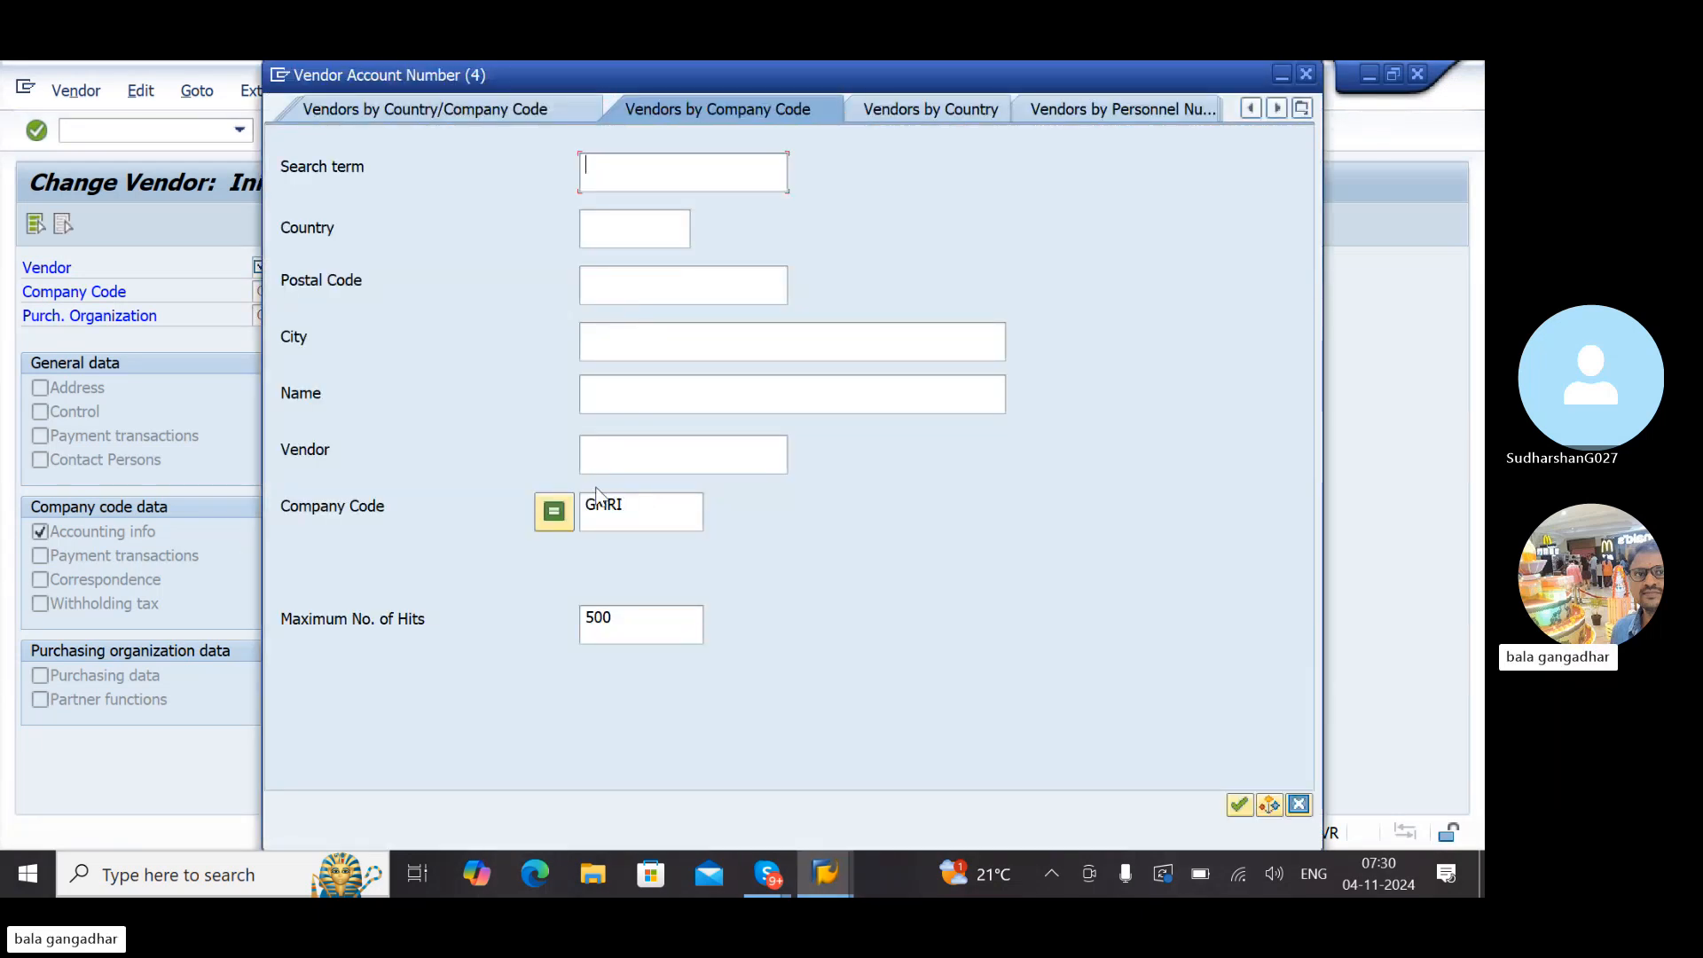
key("Return")
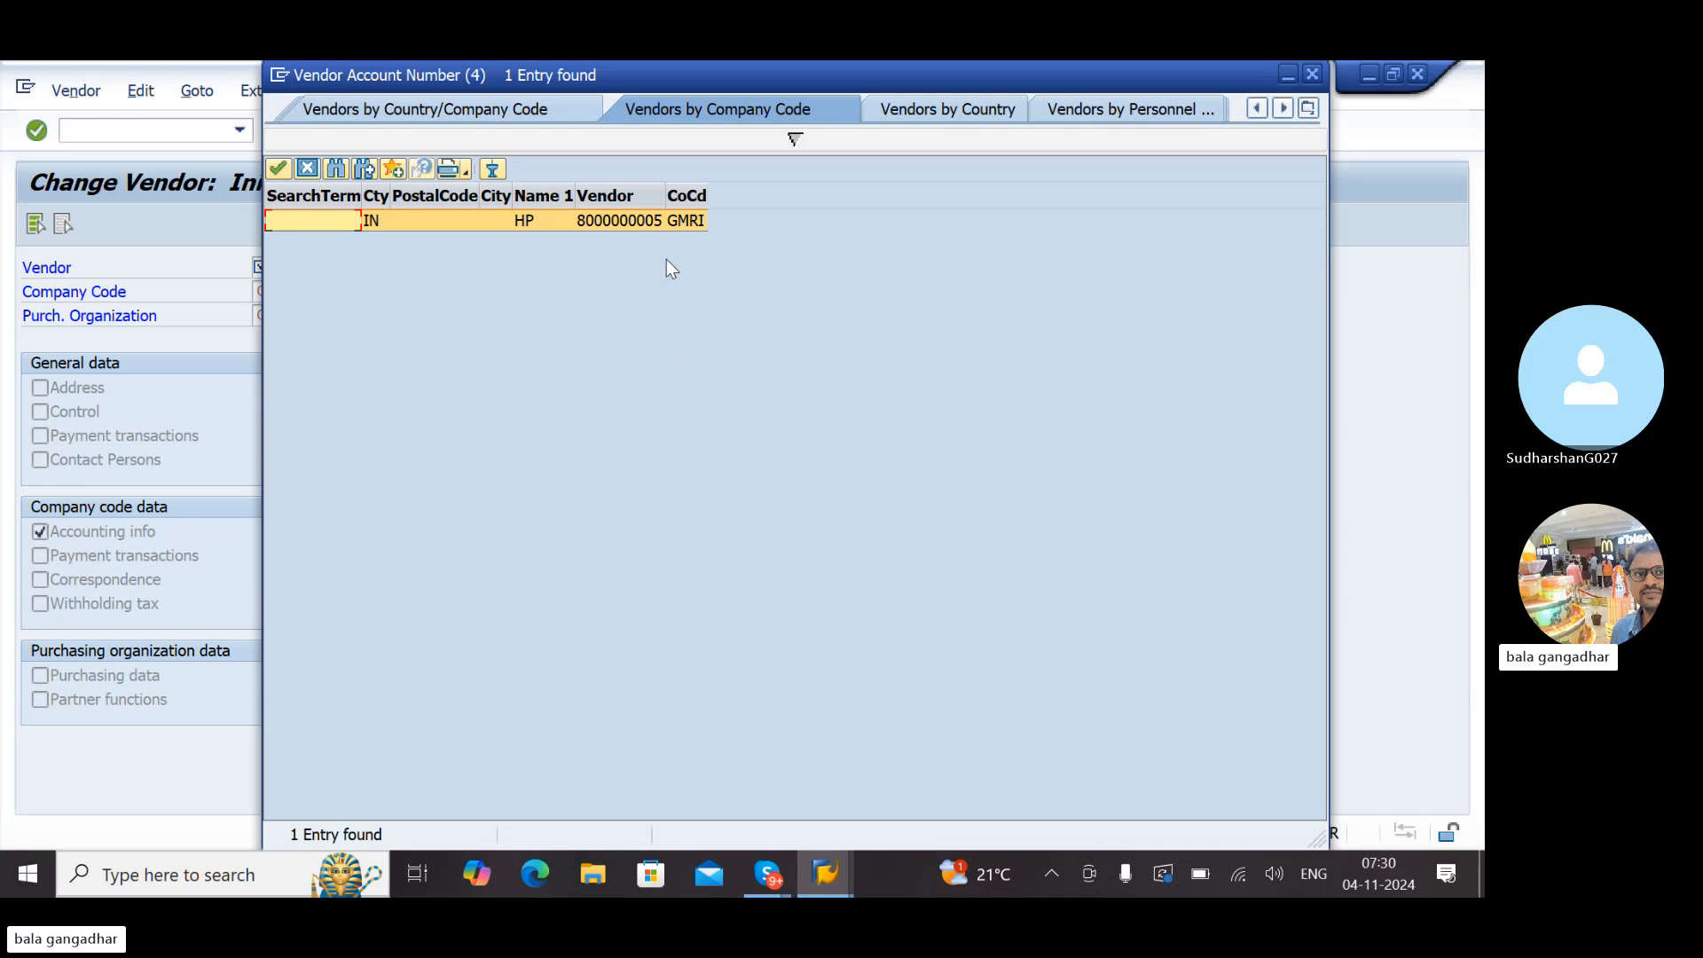
left_click(641, 222)
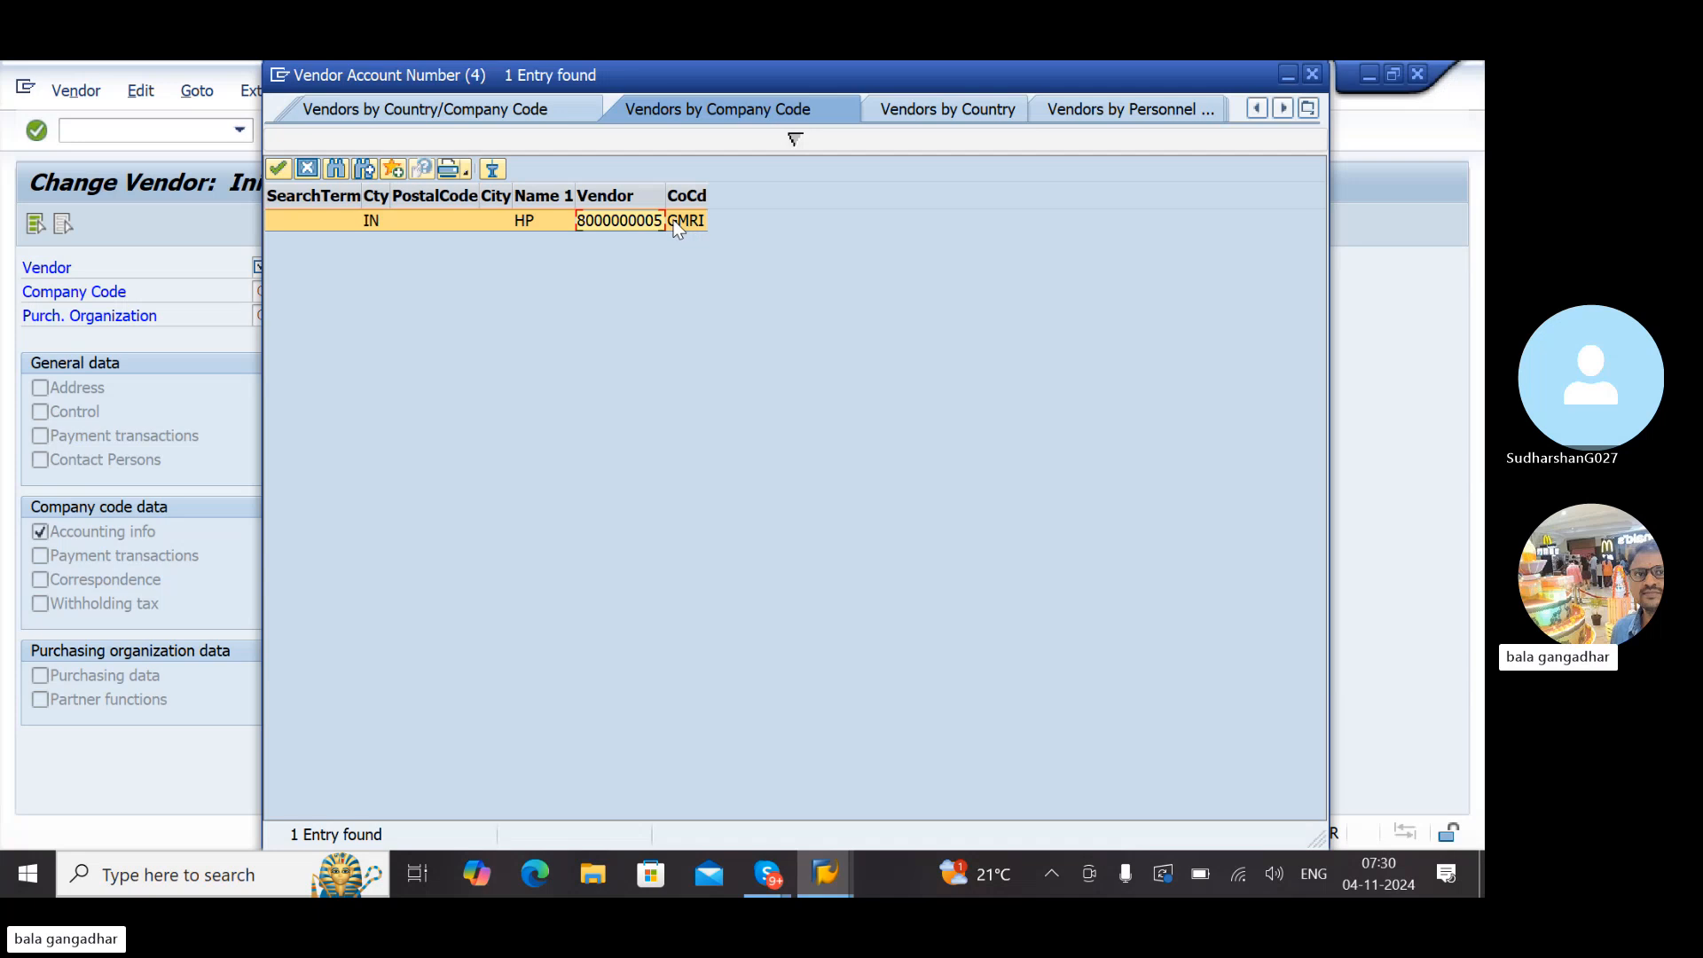
double_click(659, 221)
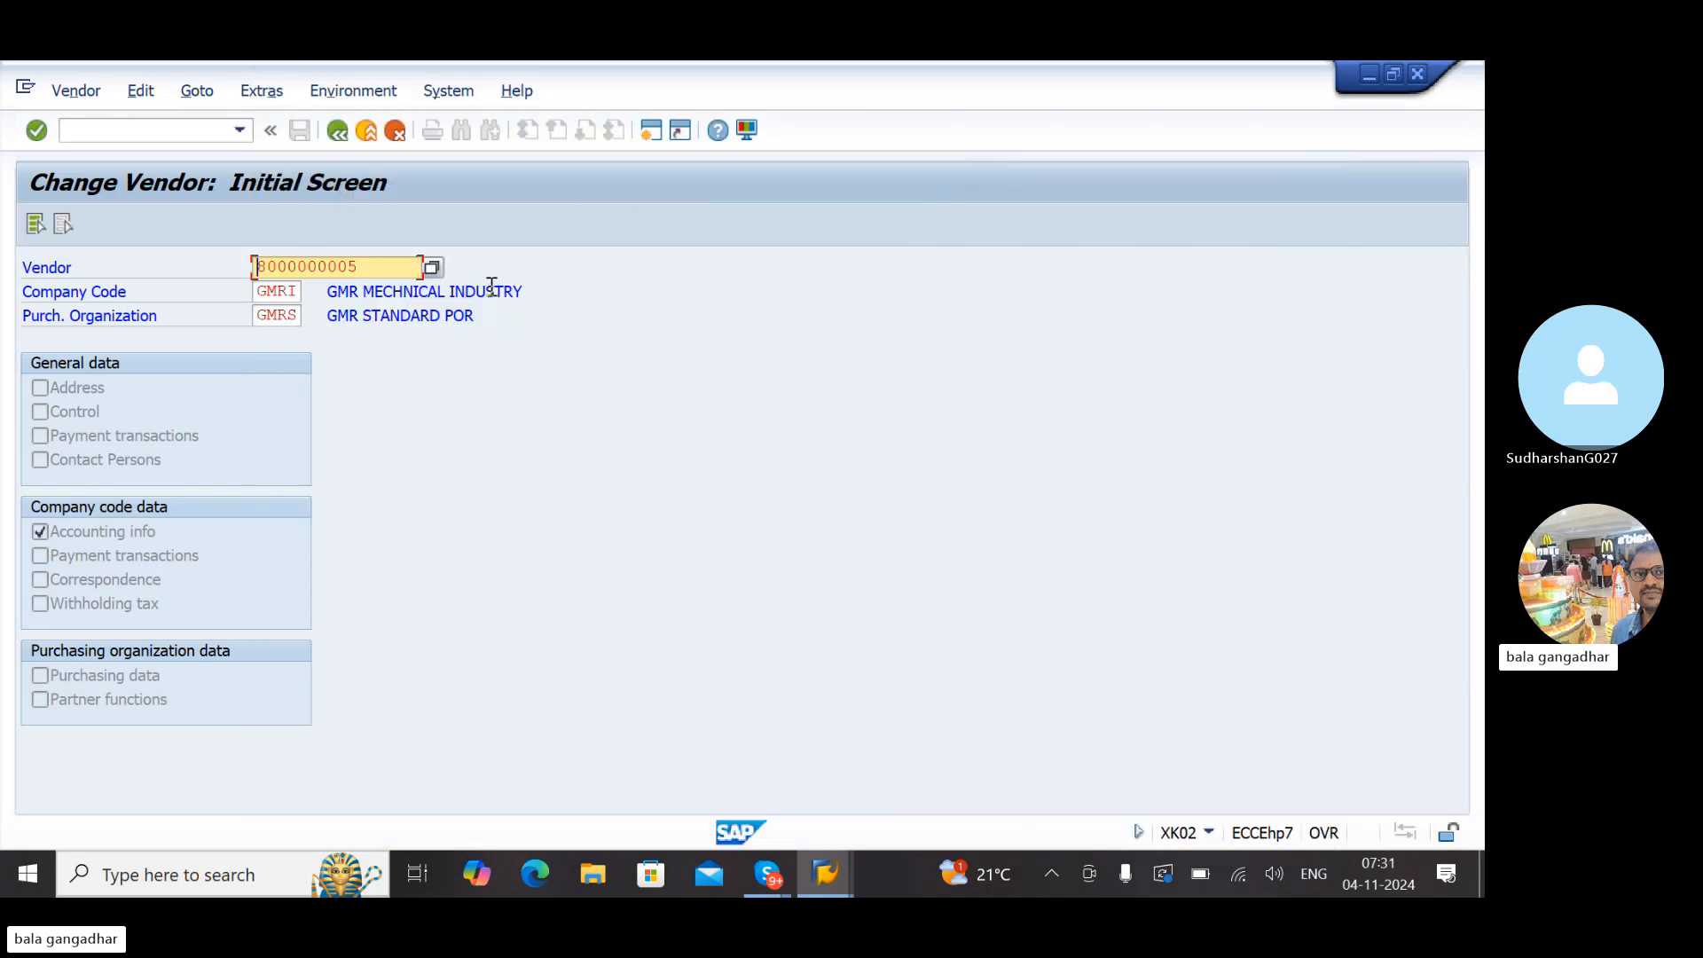
Return to the MKVZ selection, clear the purchasing organization, and run the vendor list for account group GMDO
key("alt+Tab")
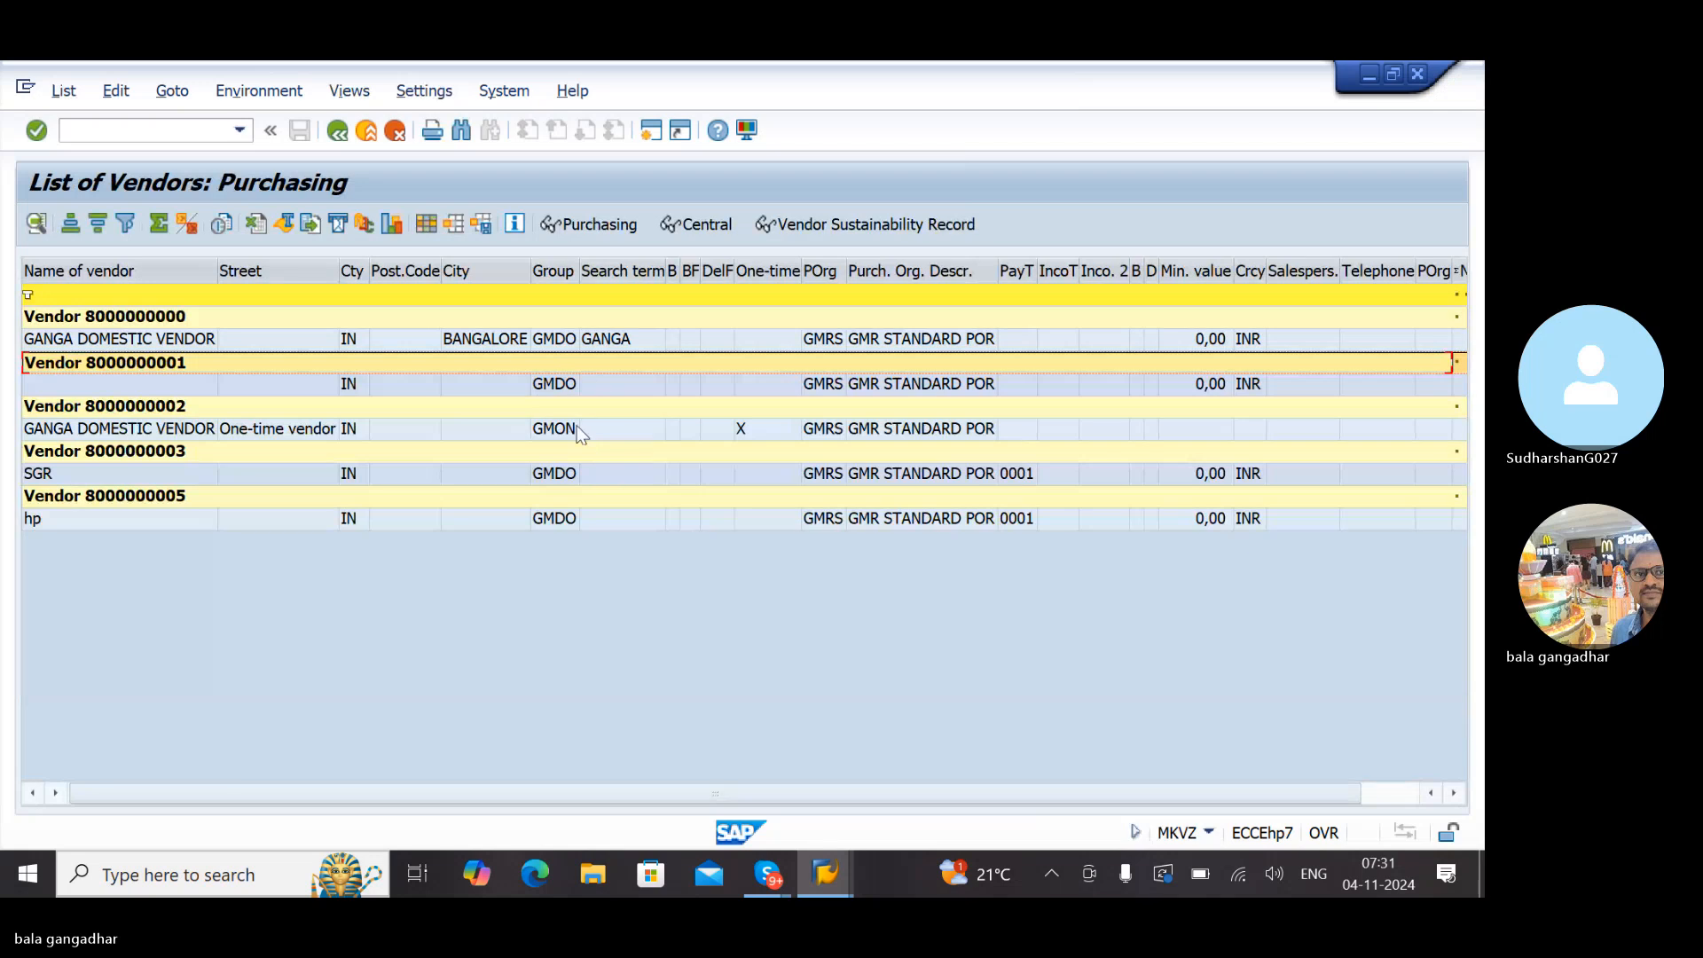
left_click(191, 432)
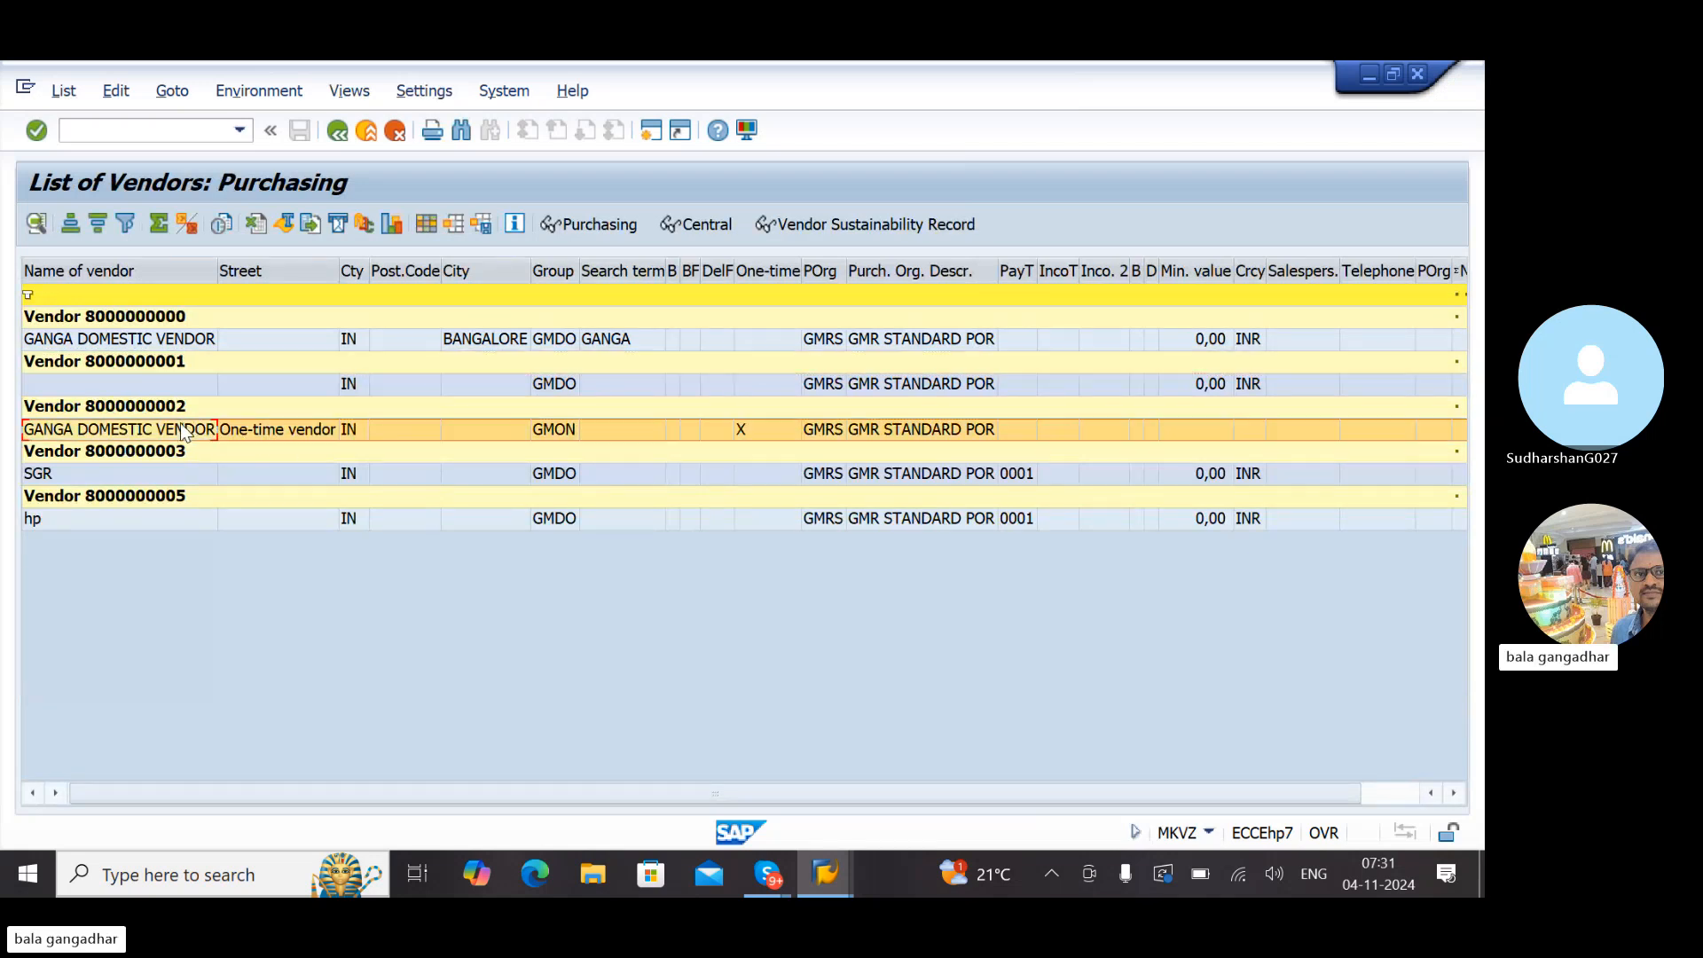
left_click(338, 132)
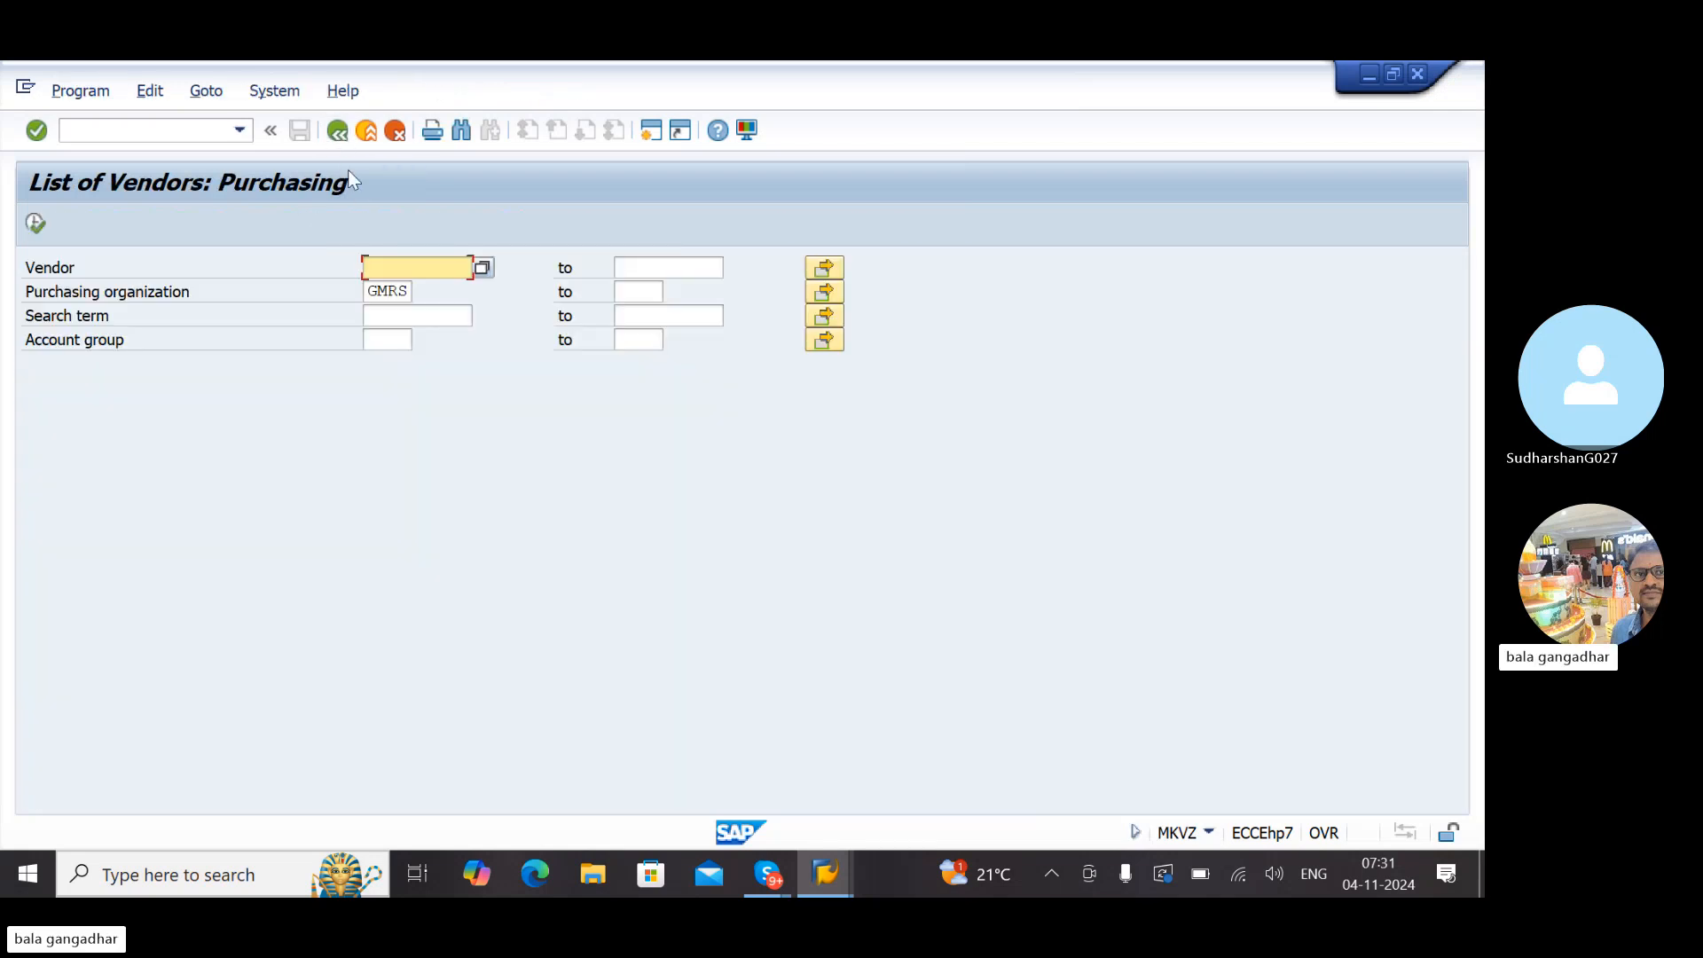
double_click(397, 296)
key("BackSpace")
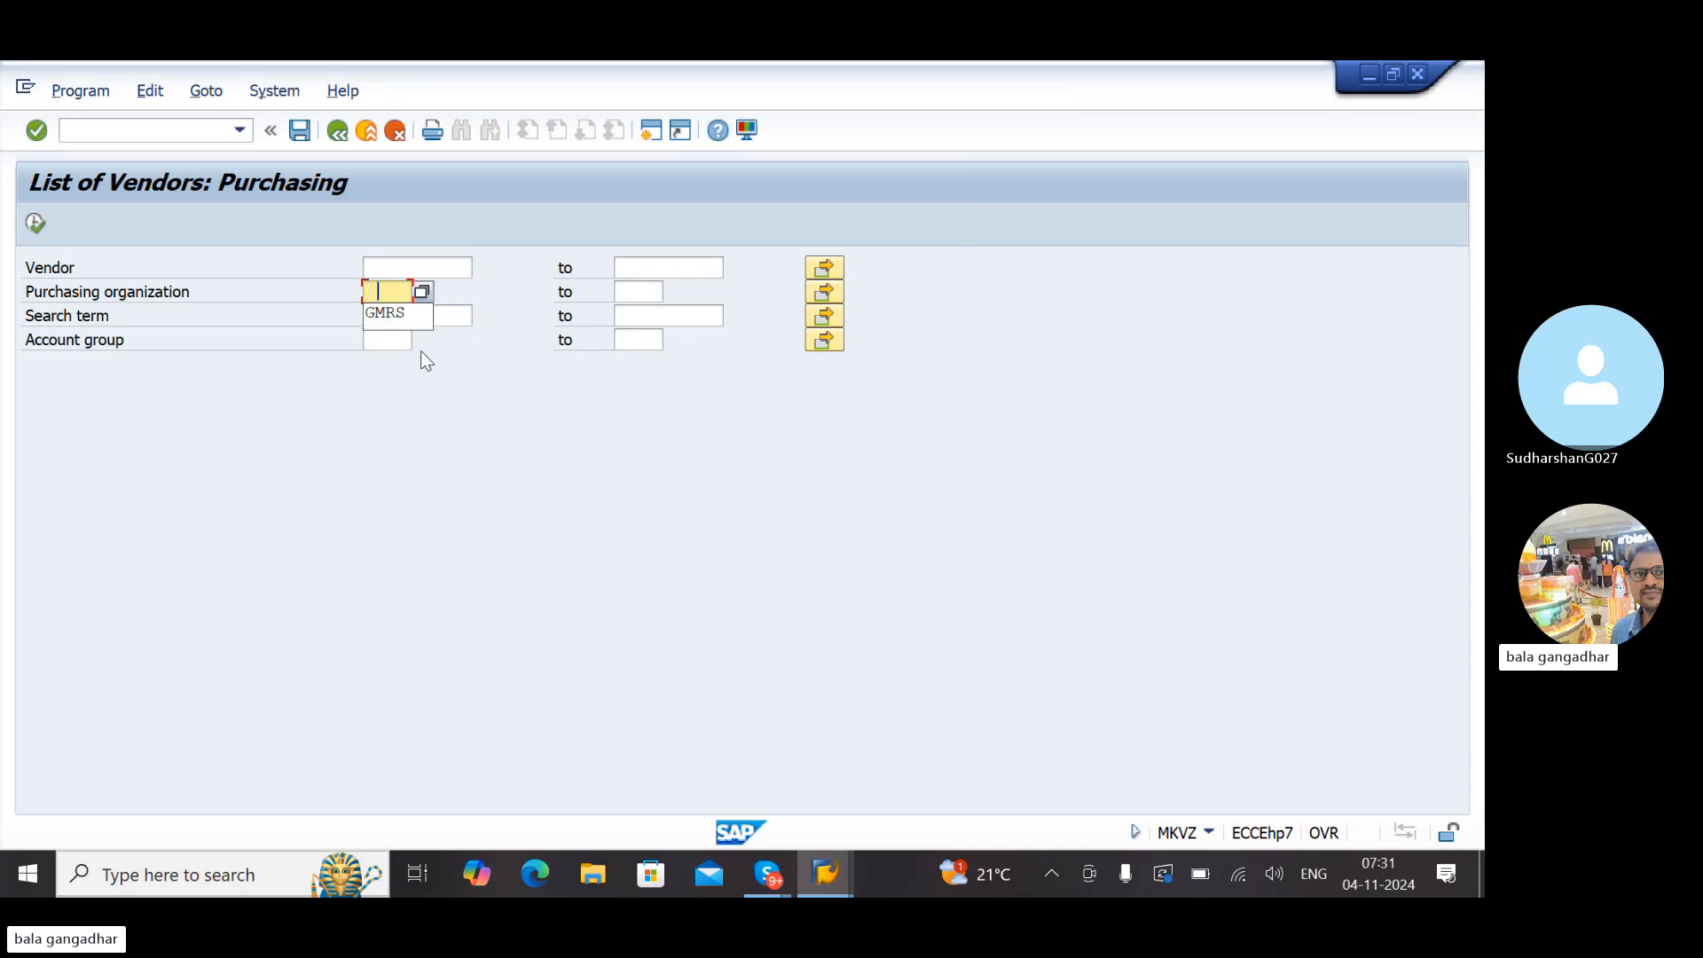
left_click(381, 340)
type("gm")
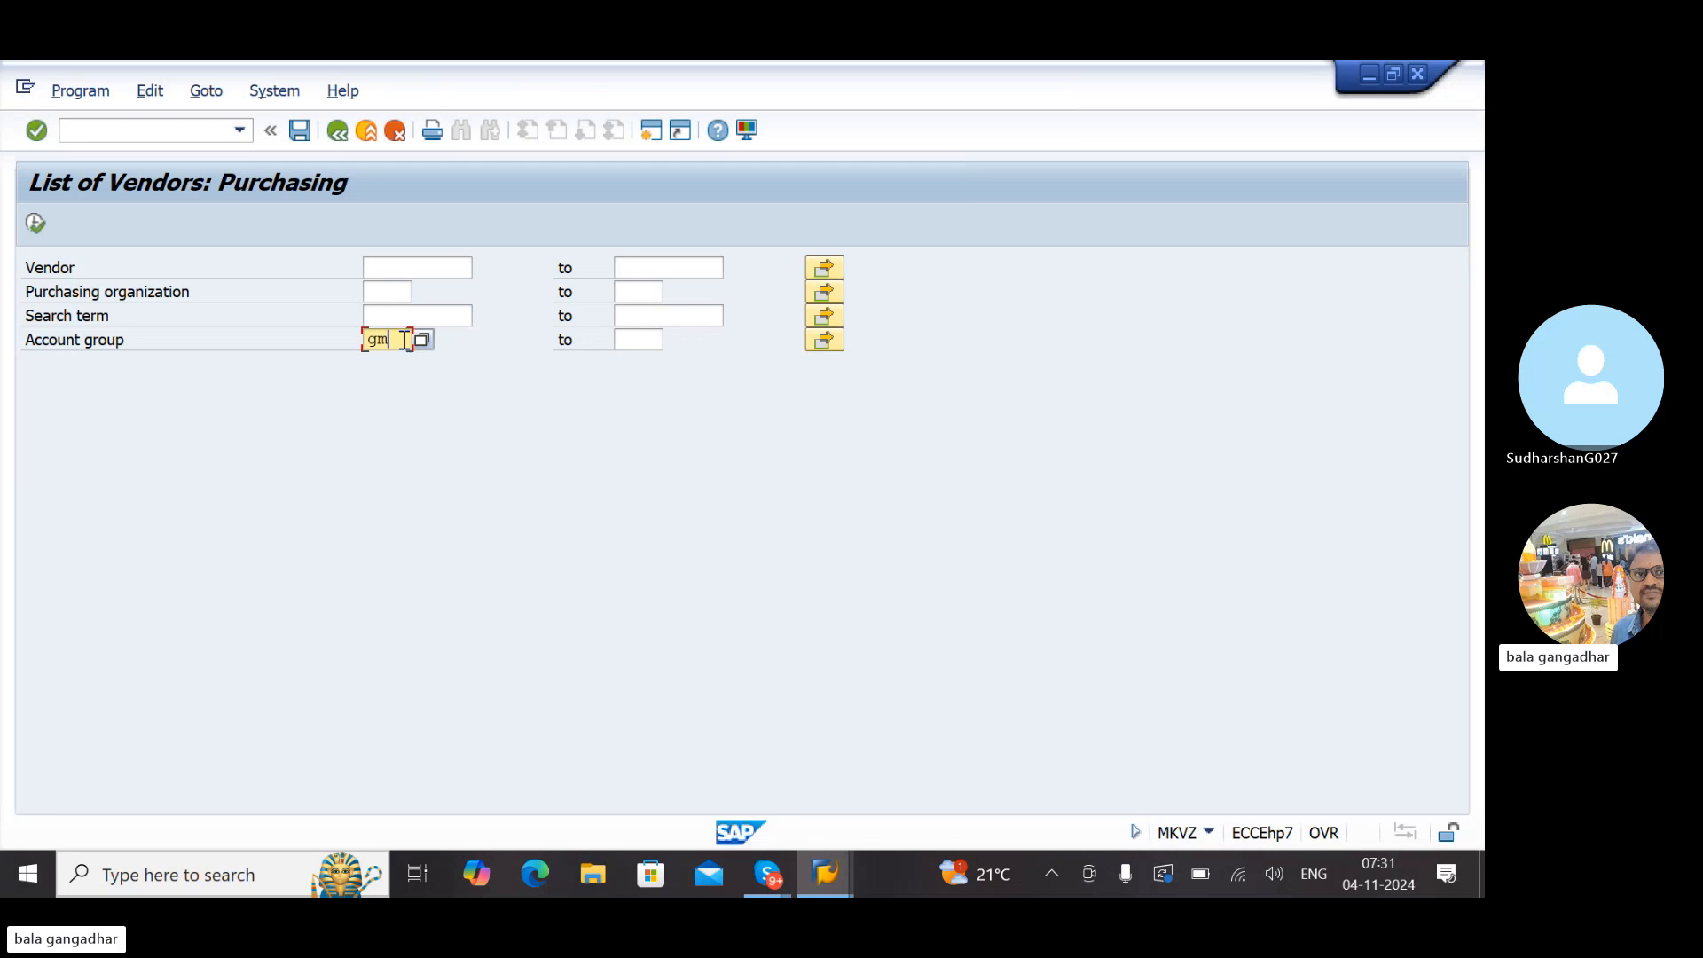
type("do")
left_click(35, 224)
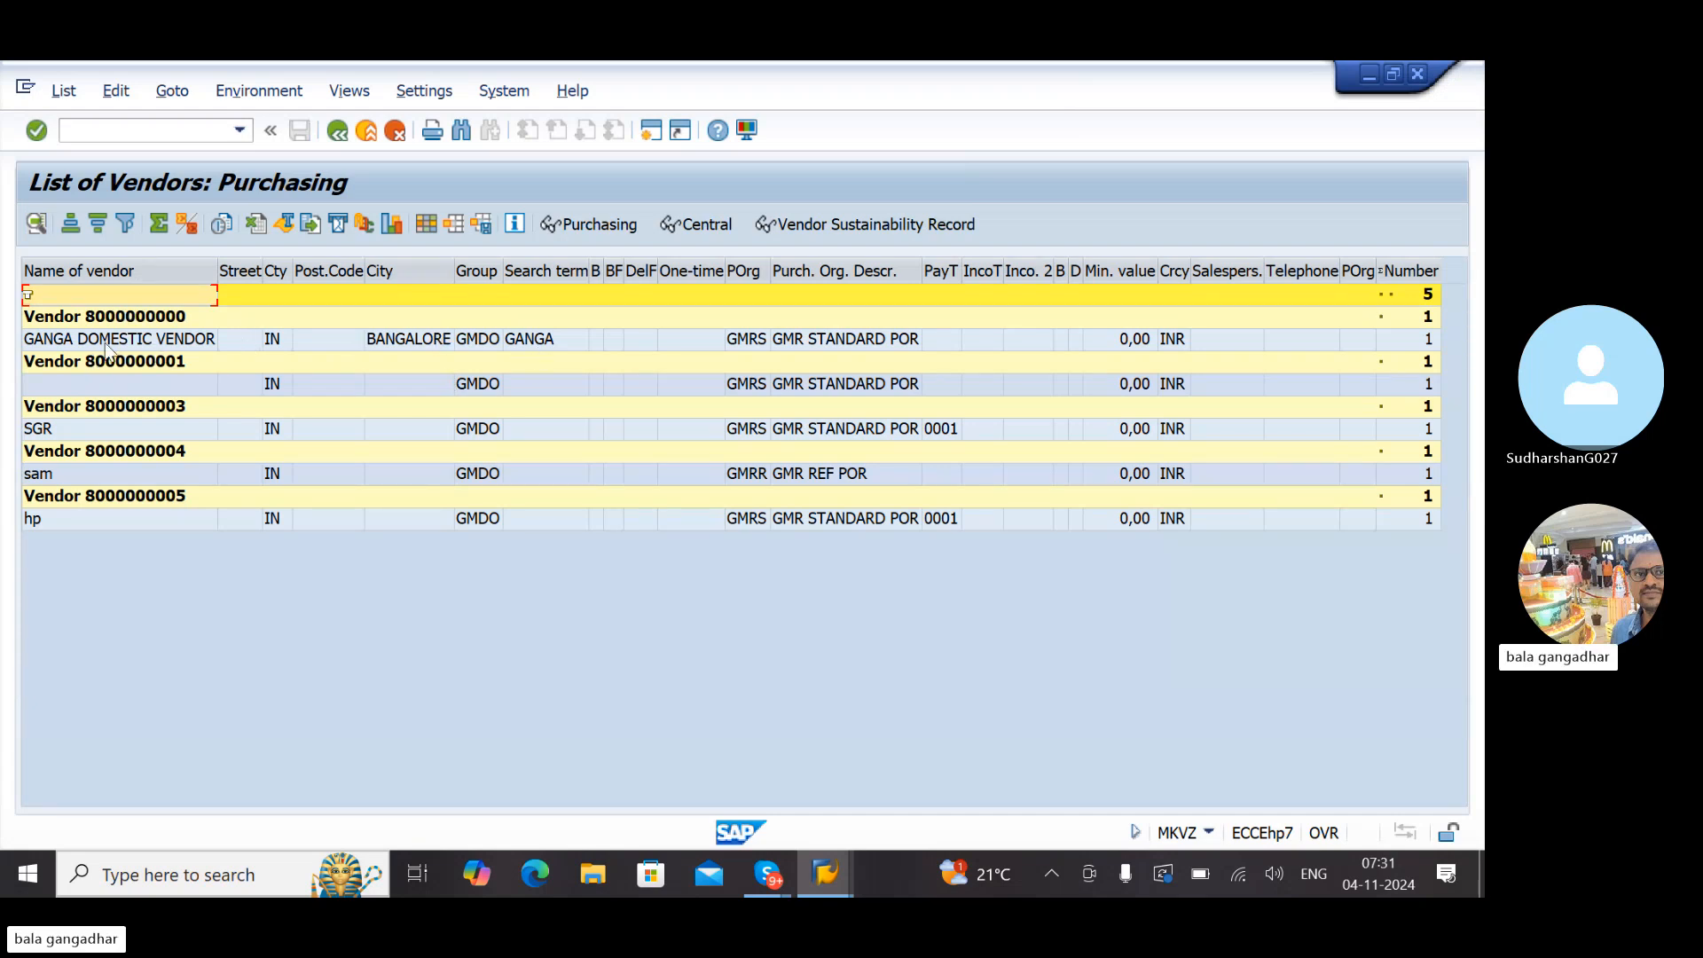
Display central vendor data from the first vendor's list entry, return to the list, and select the second vendor's entry
left_click(126, 323)
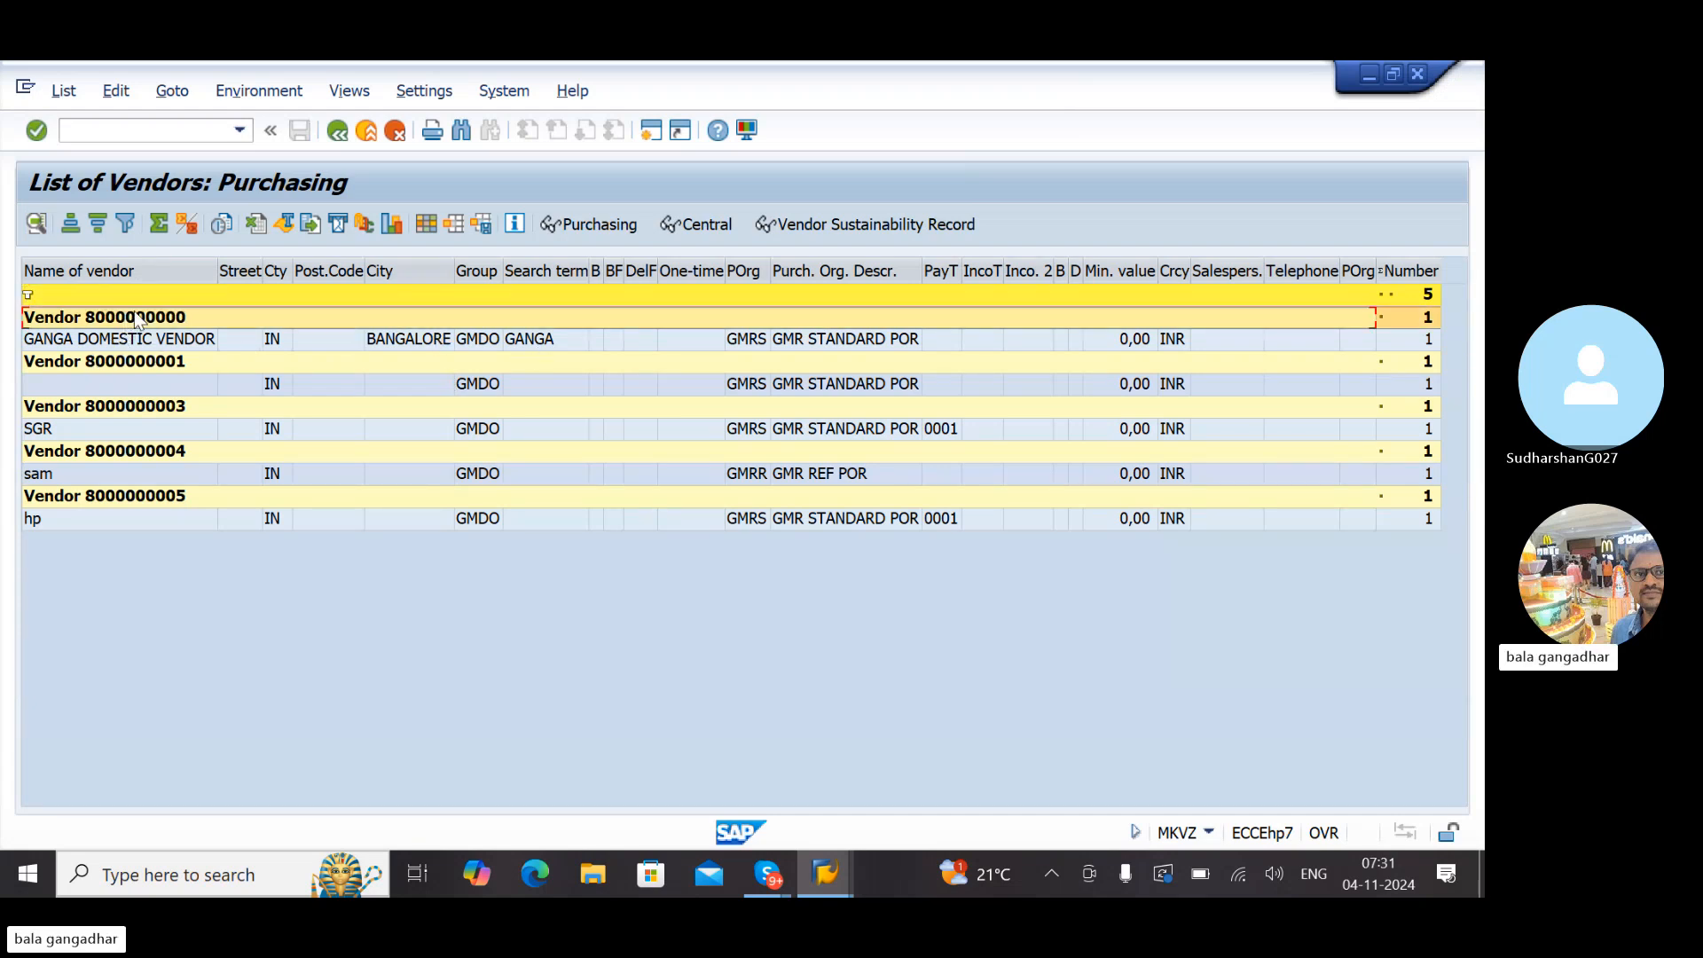
left_click(700, 225)
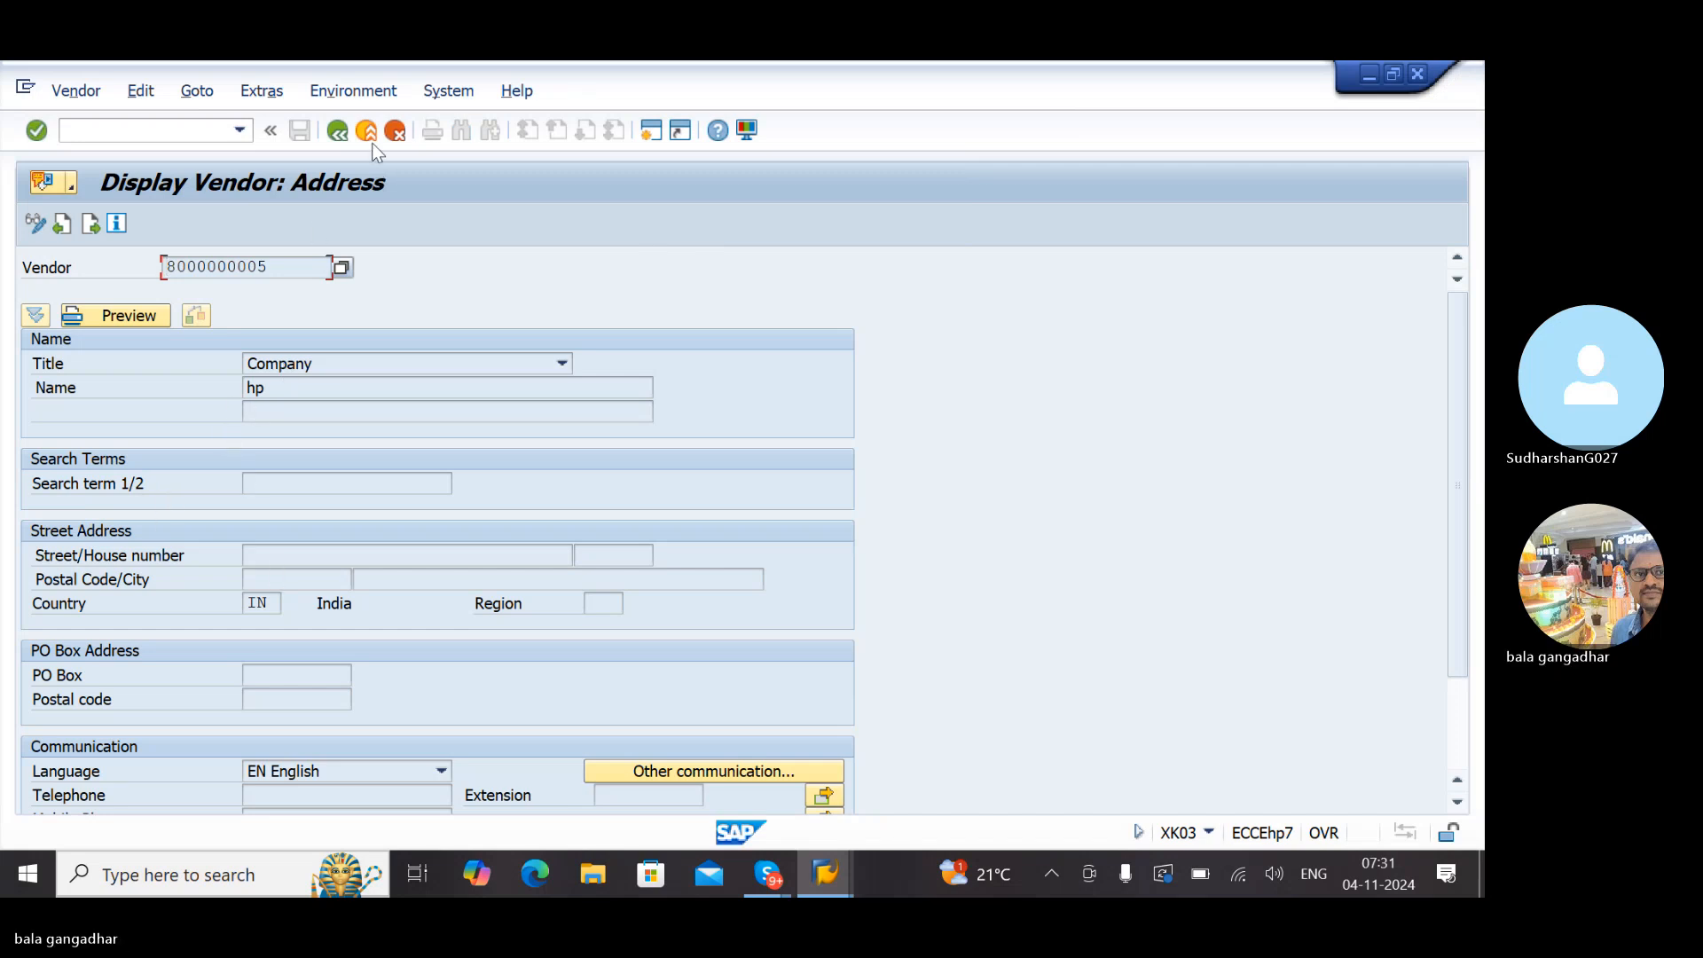
left_click(338, 131)
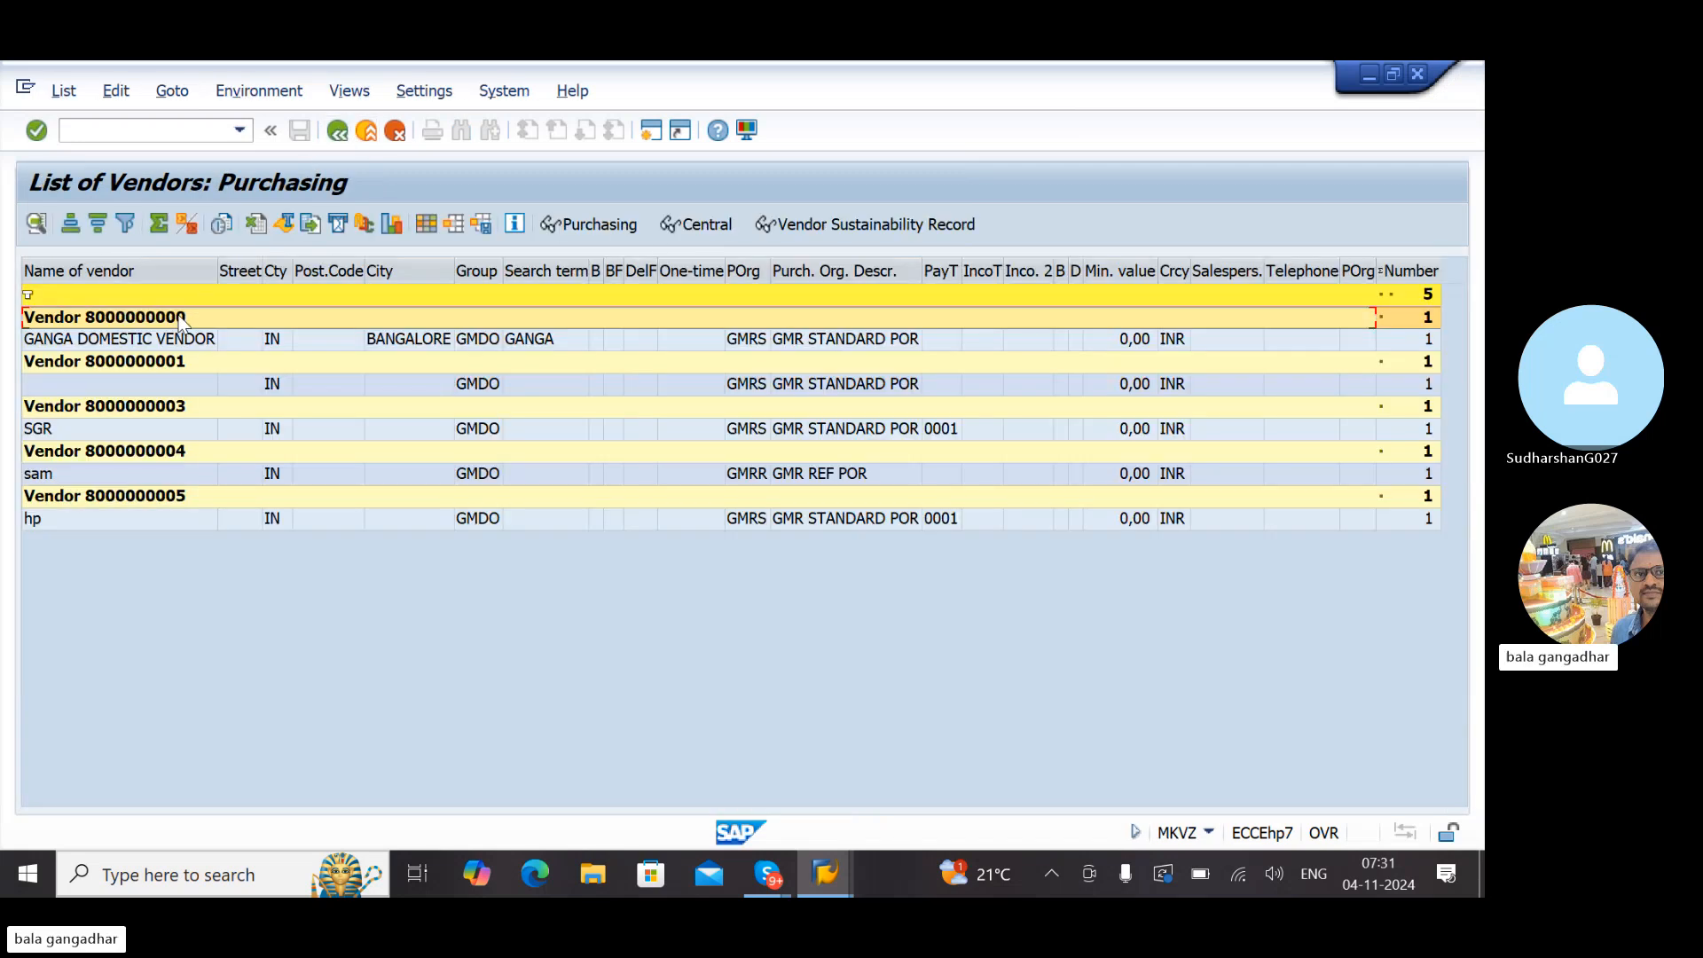
left_click(119, 360)
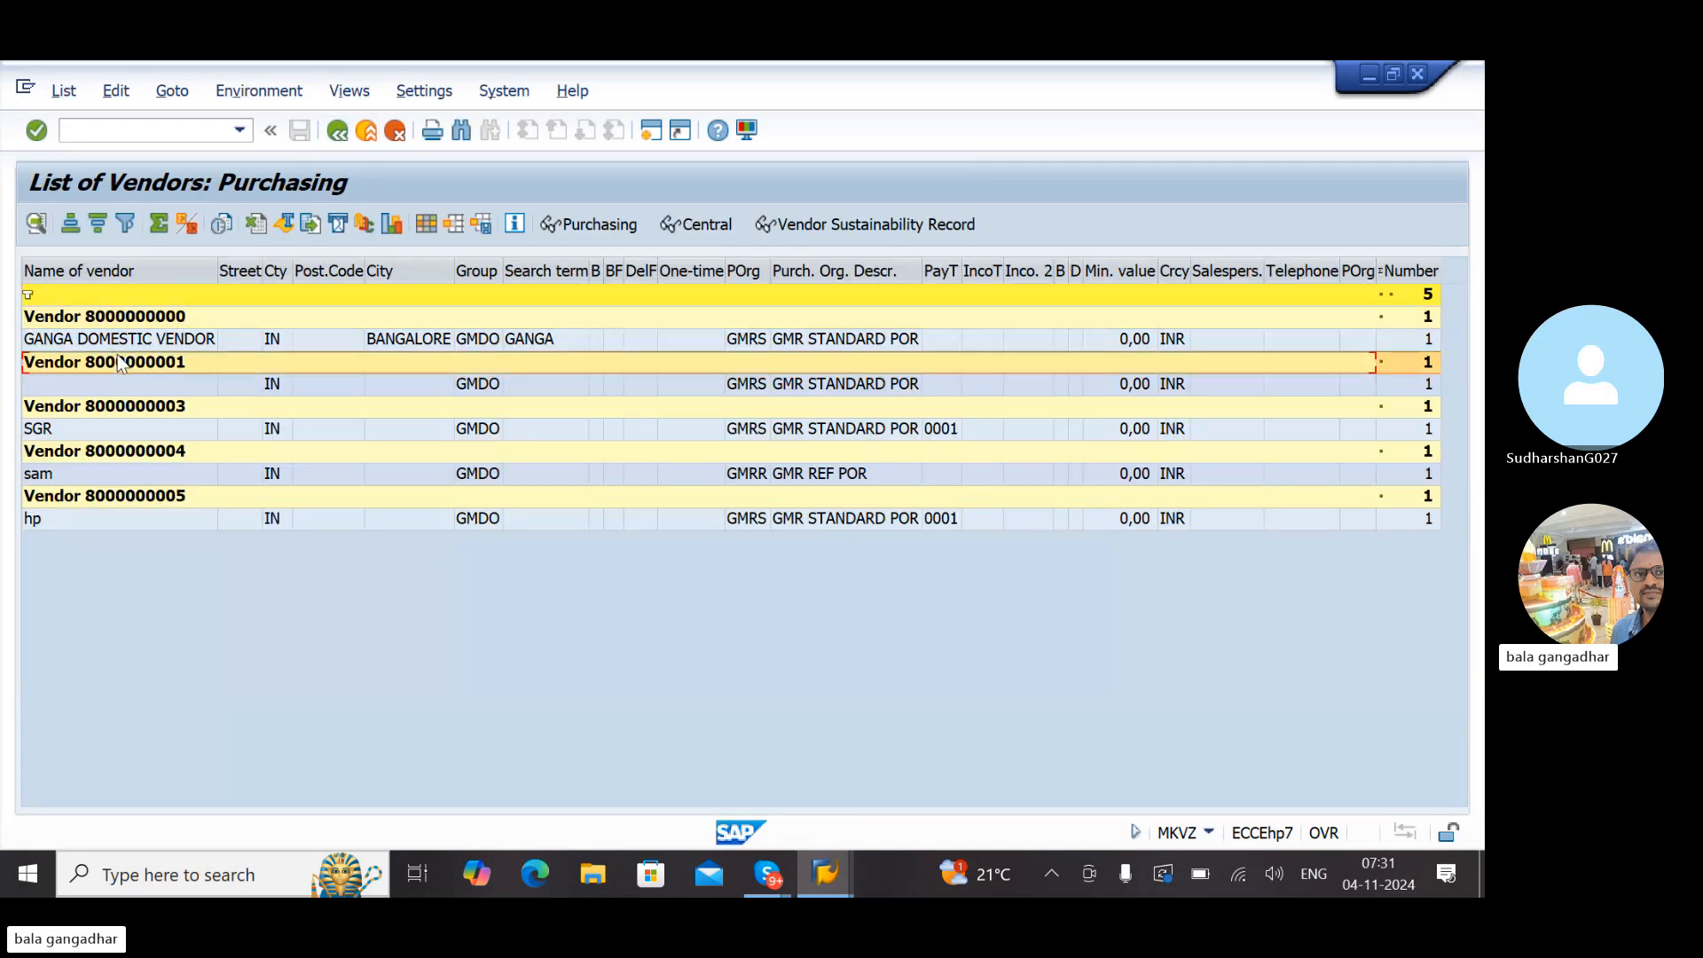
Try to display the selected vendor's purchasing data, leave the vendor list for the start screen, and open transaction FS00
left_click(617, 225)
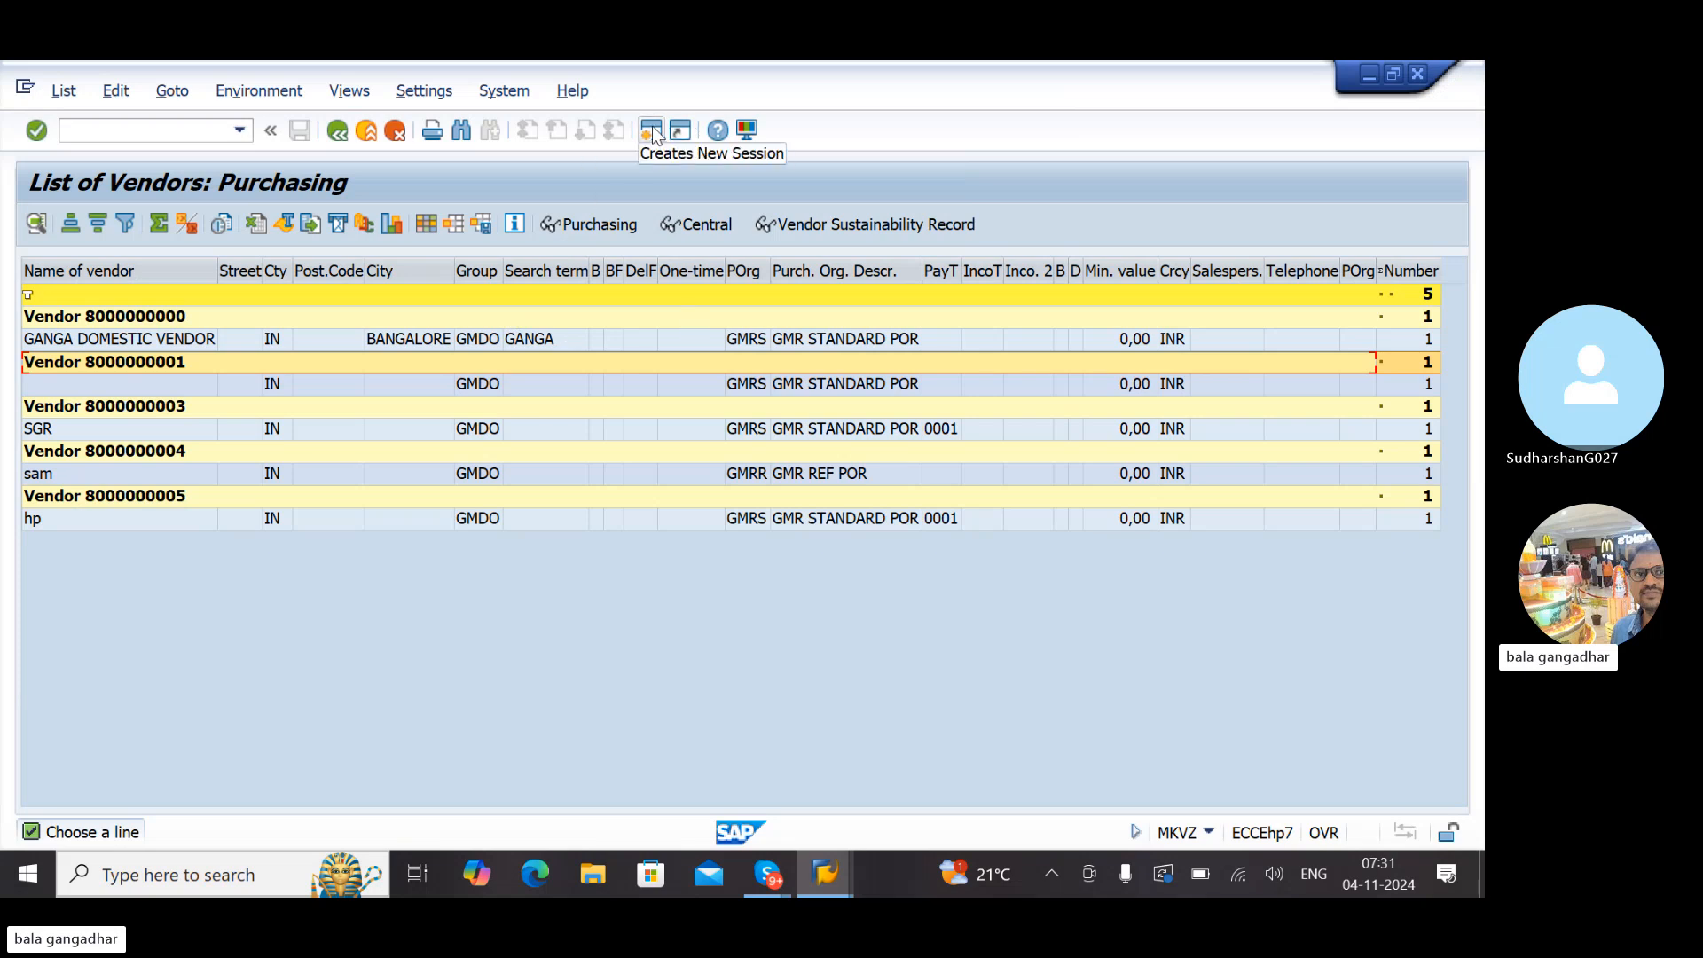
left_click(340, 132)
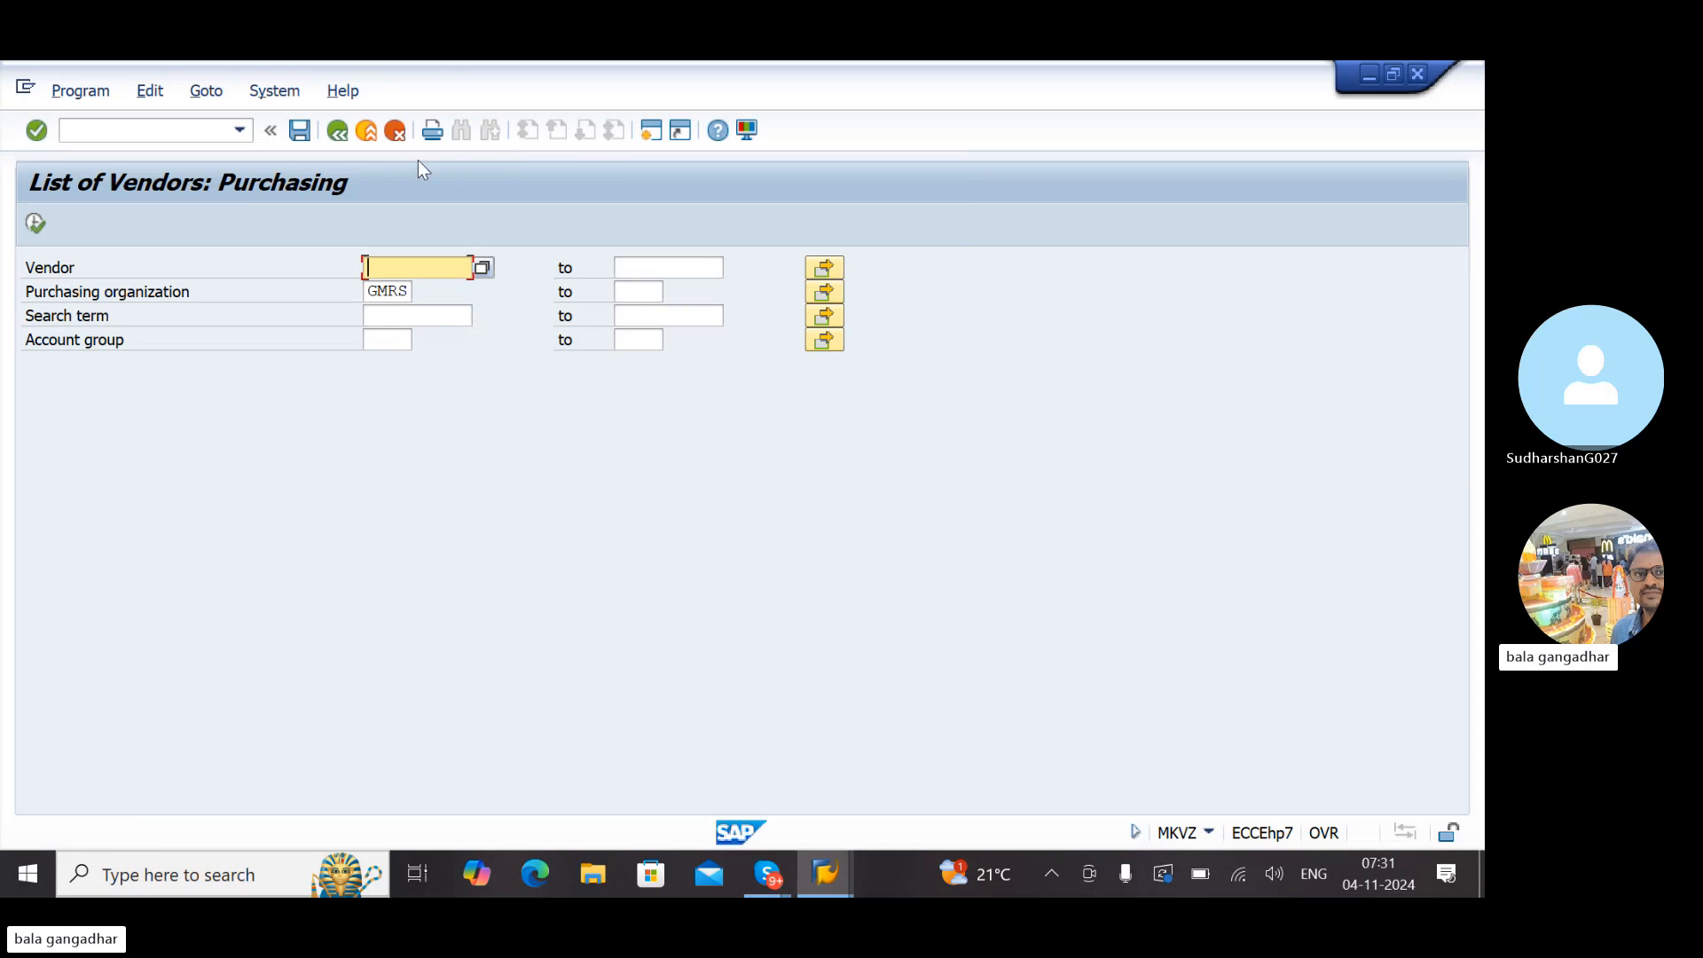
key("F3")
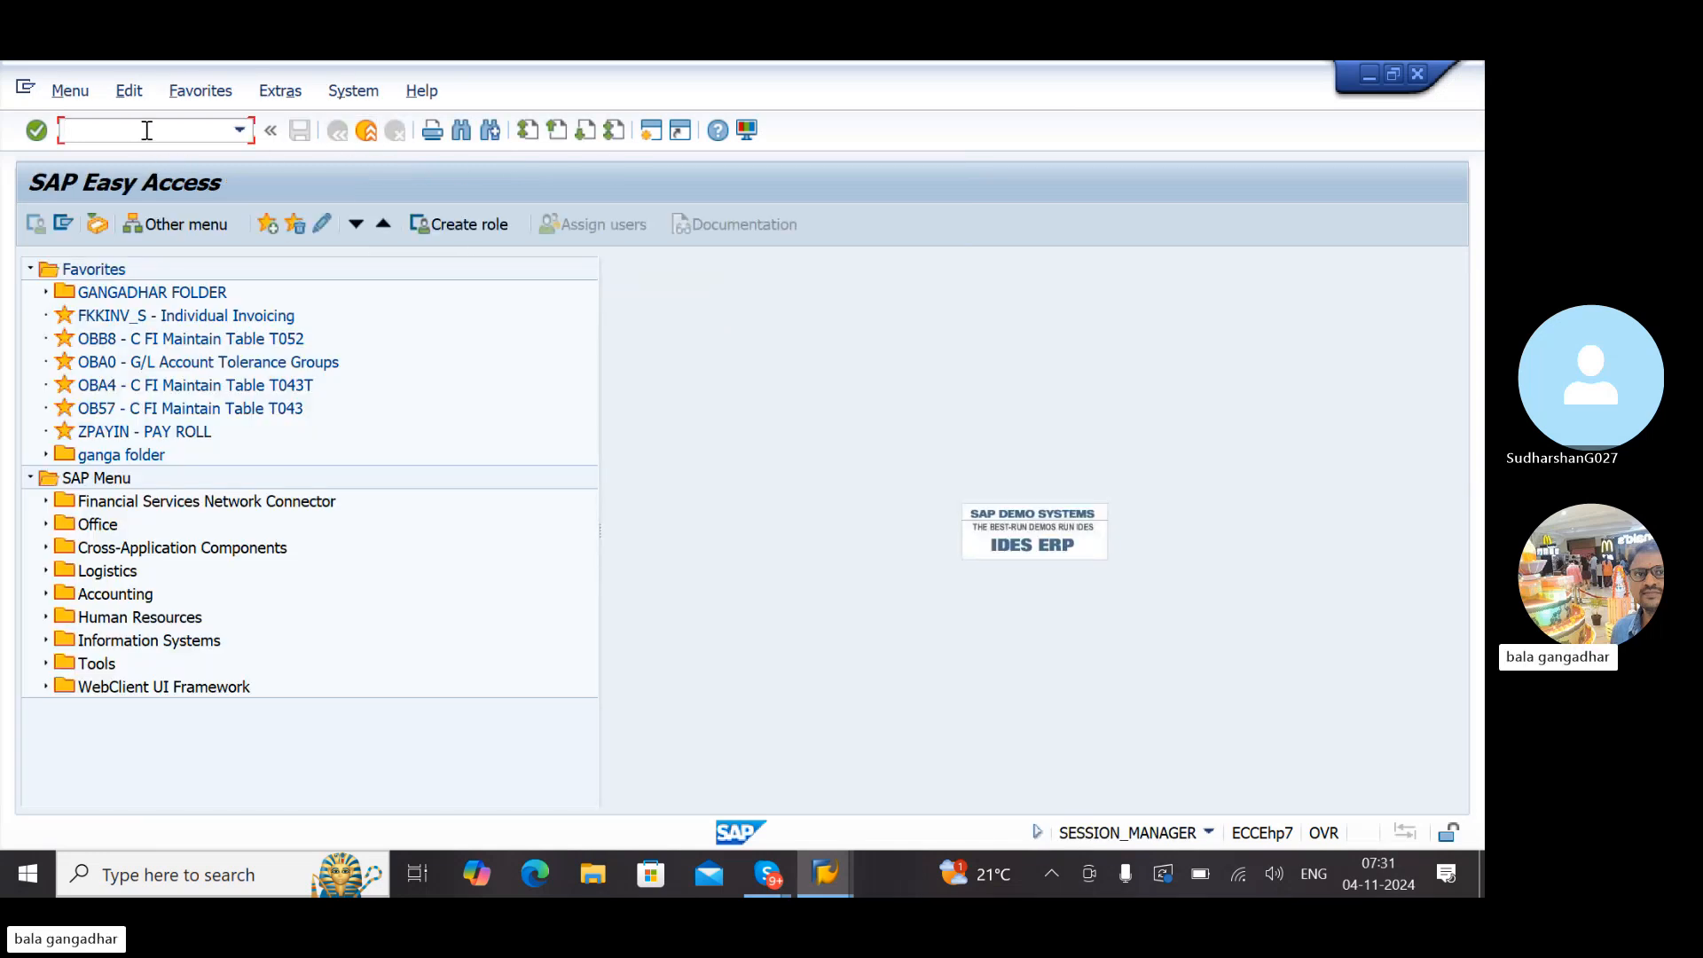
type("da00")
key("BackSpace")
key("BackSpace")
key("BackSpace")
key("BackSpace")
type("fs00")
key("Return")
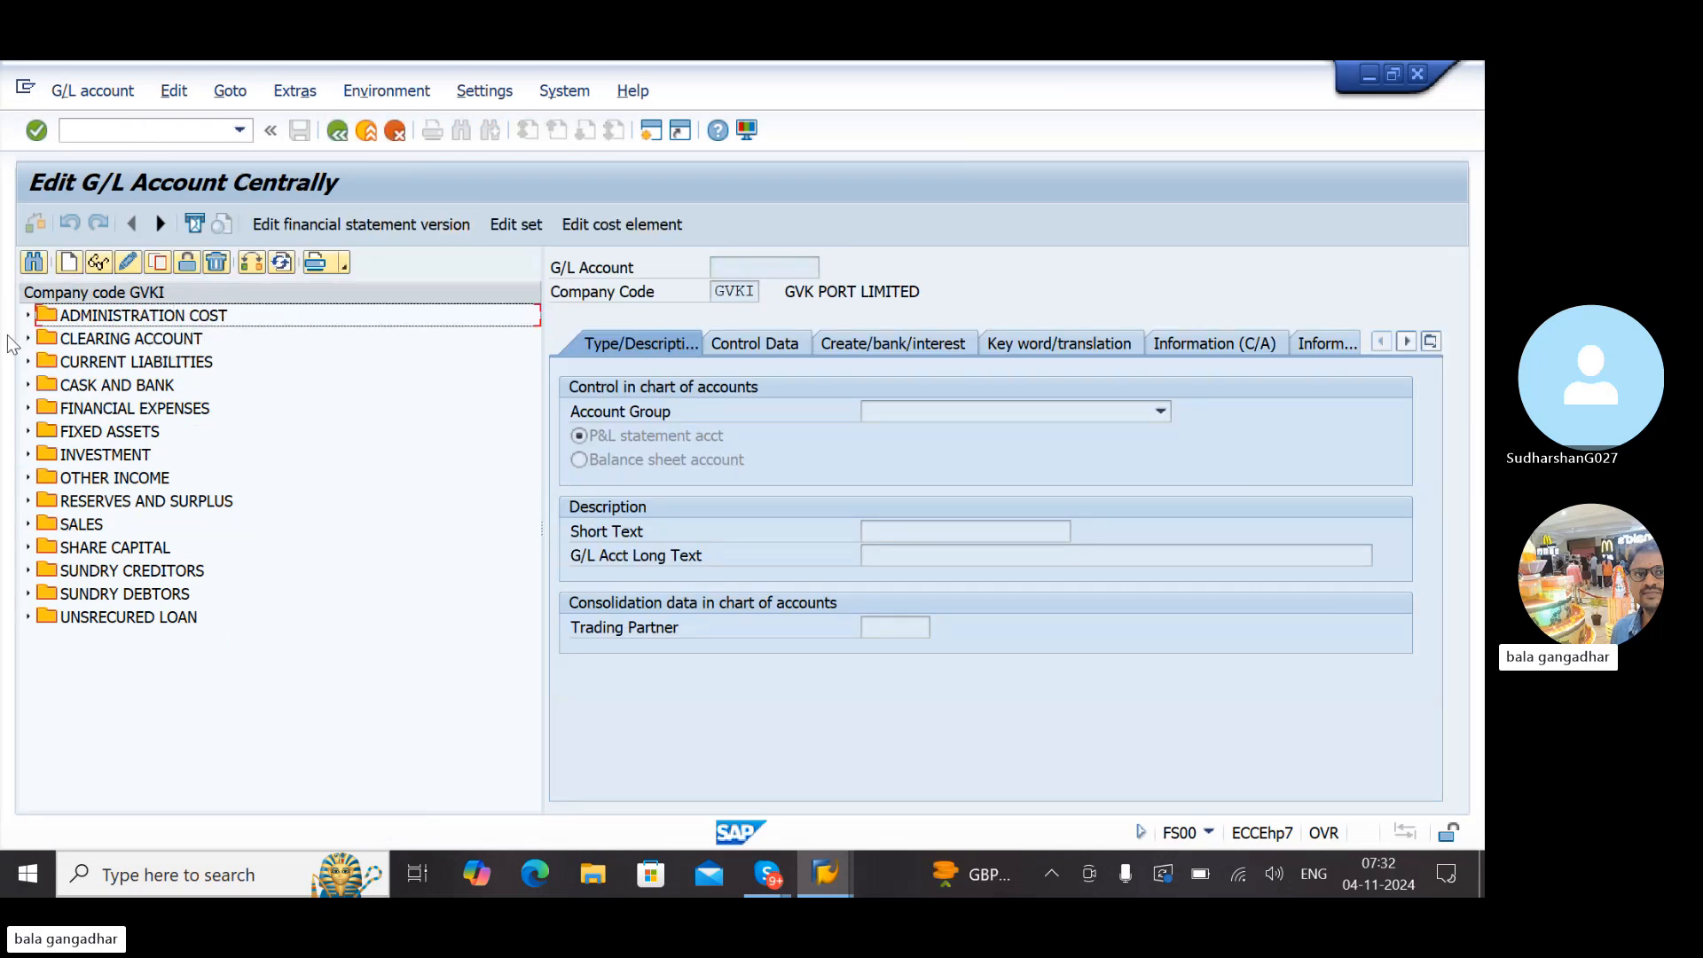
Search the G/L account tree for gmri and close the search result
left_click(28, 317)
left_click(27, 317)
left_click(100, 264)
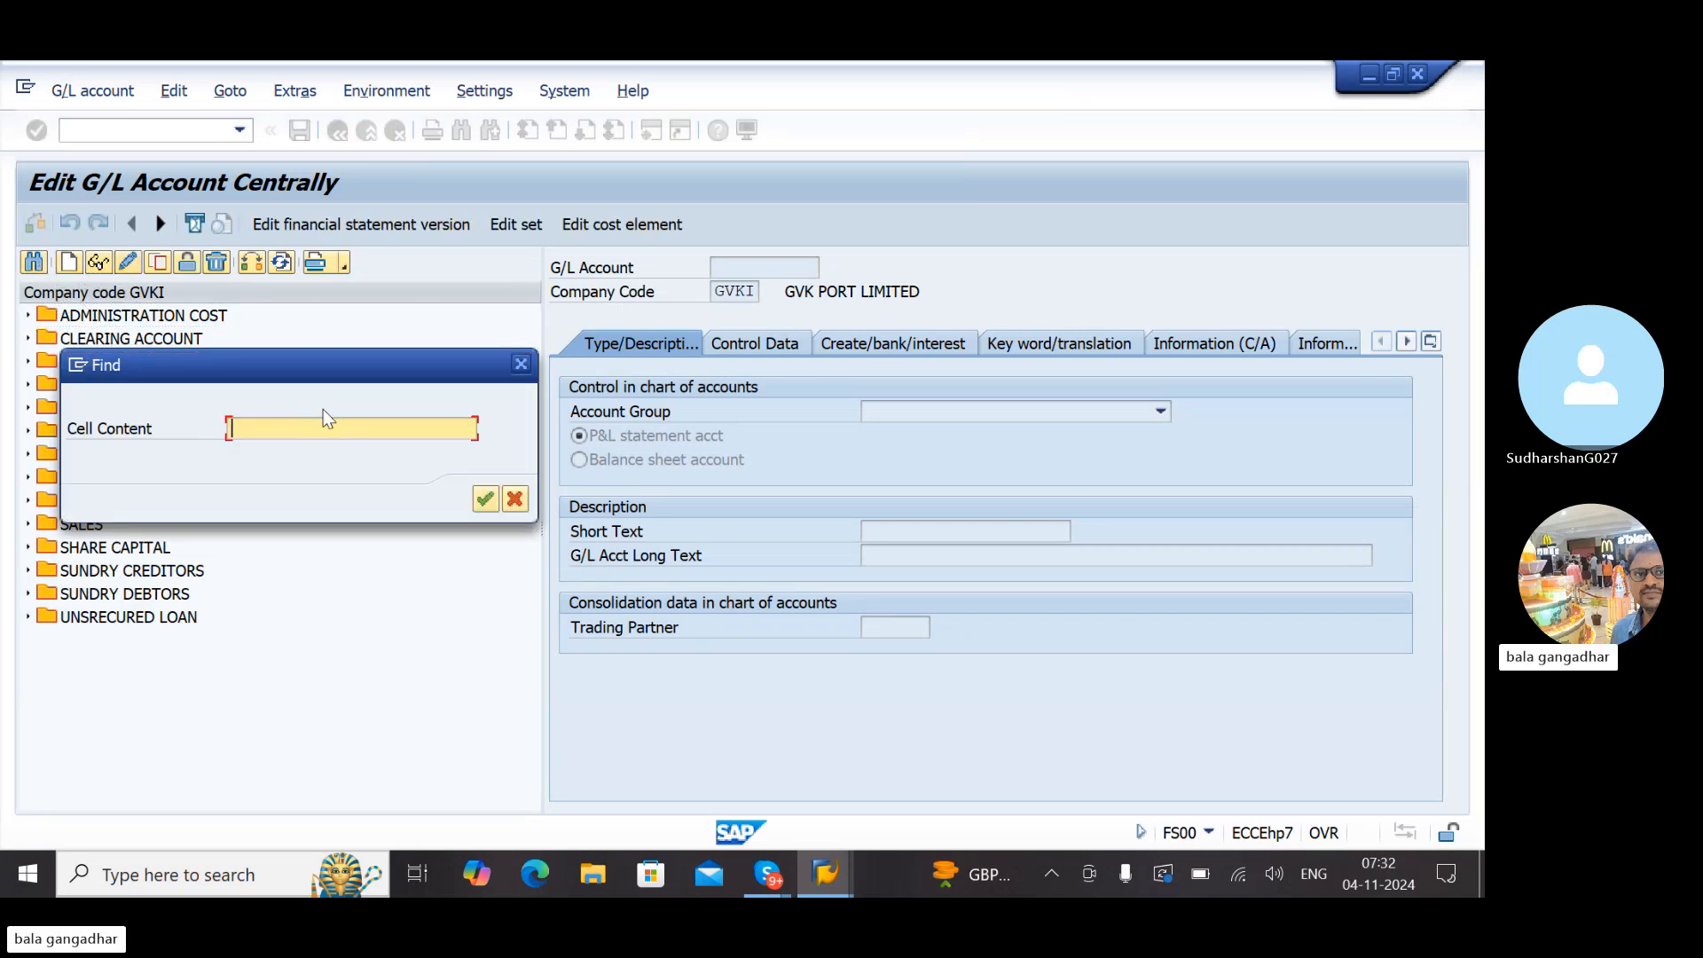
type("gmri")
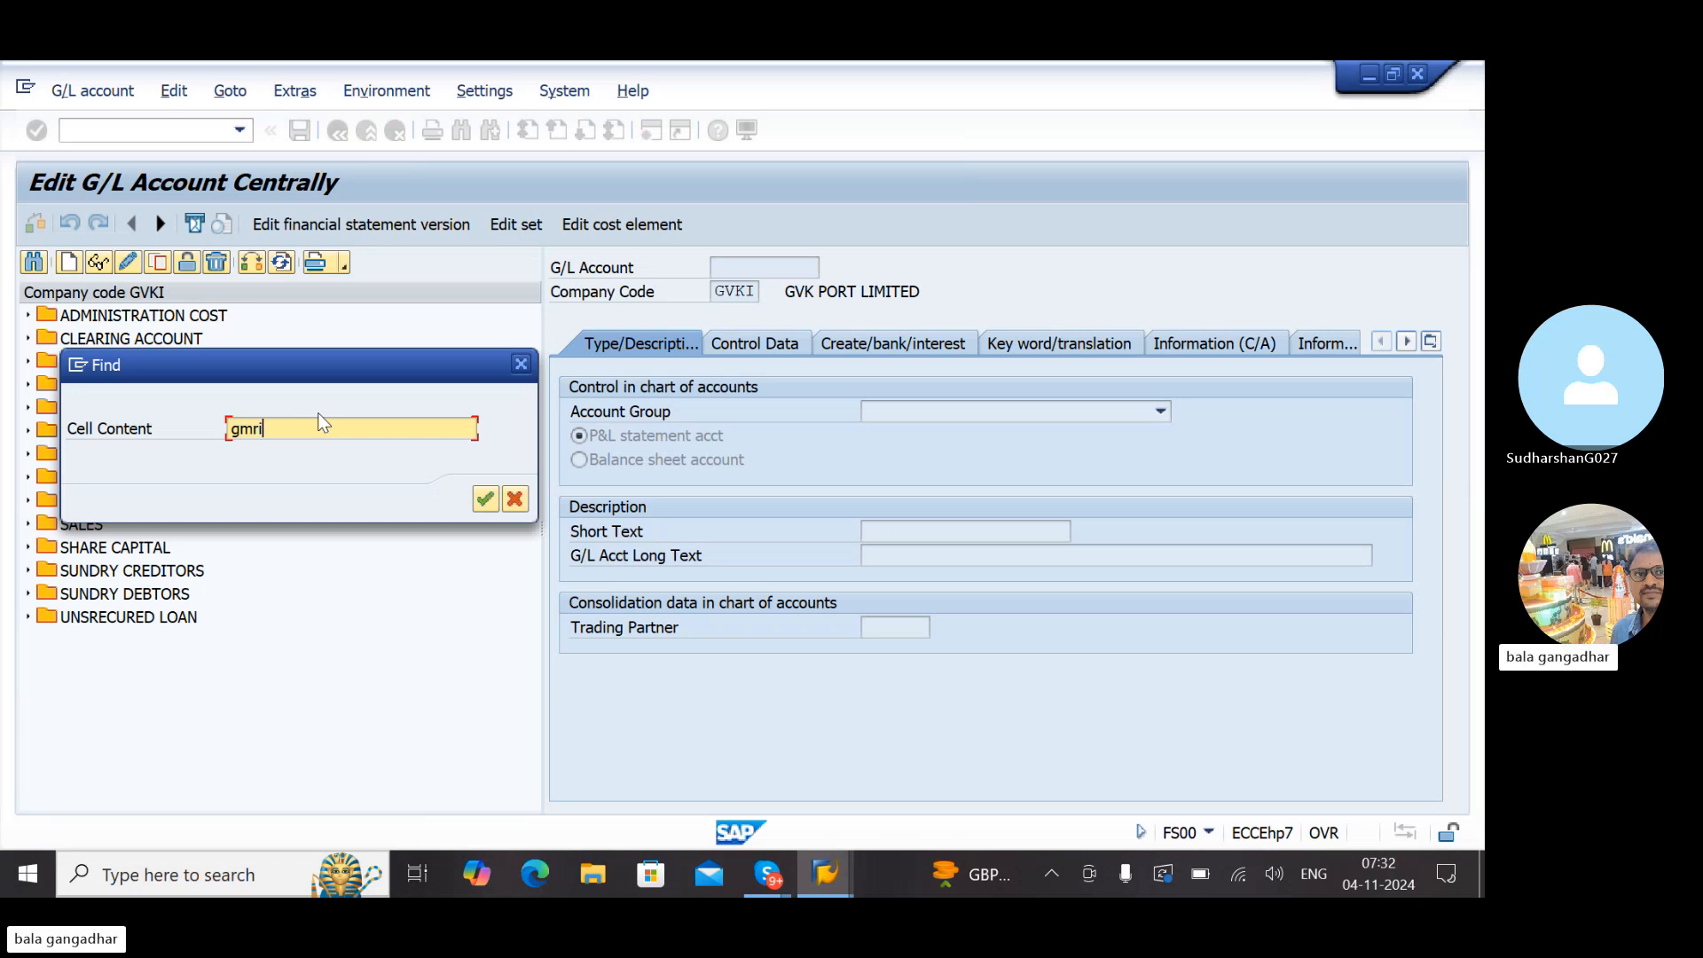
key("Return")
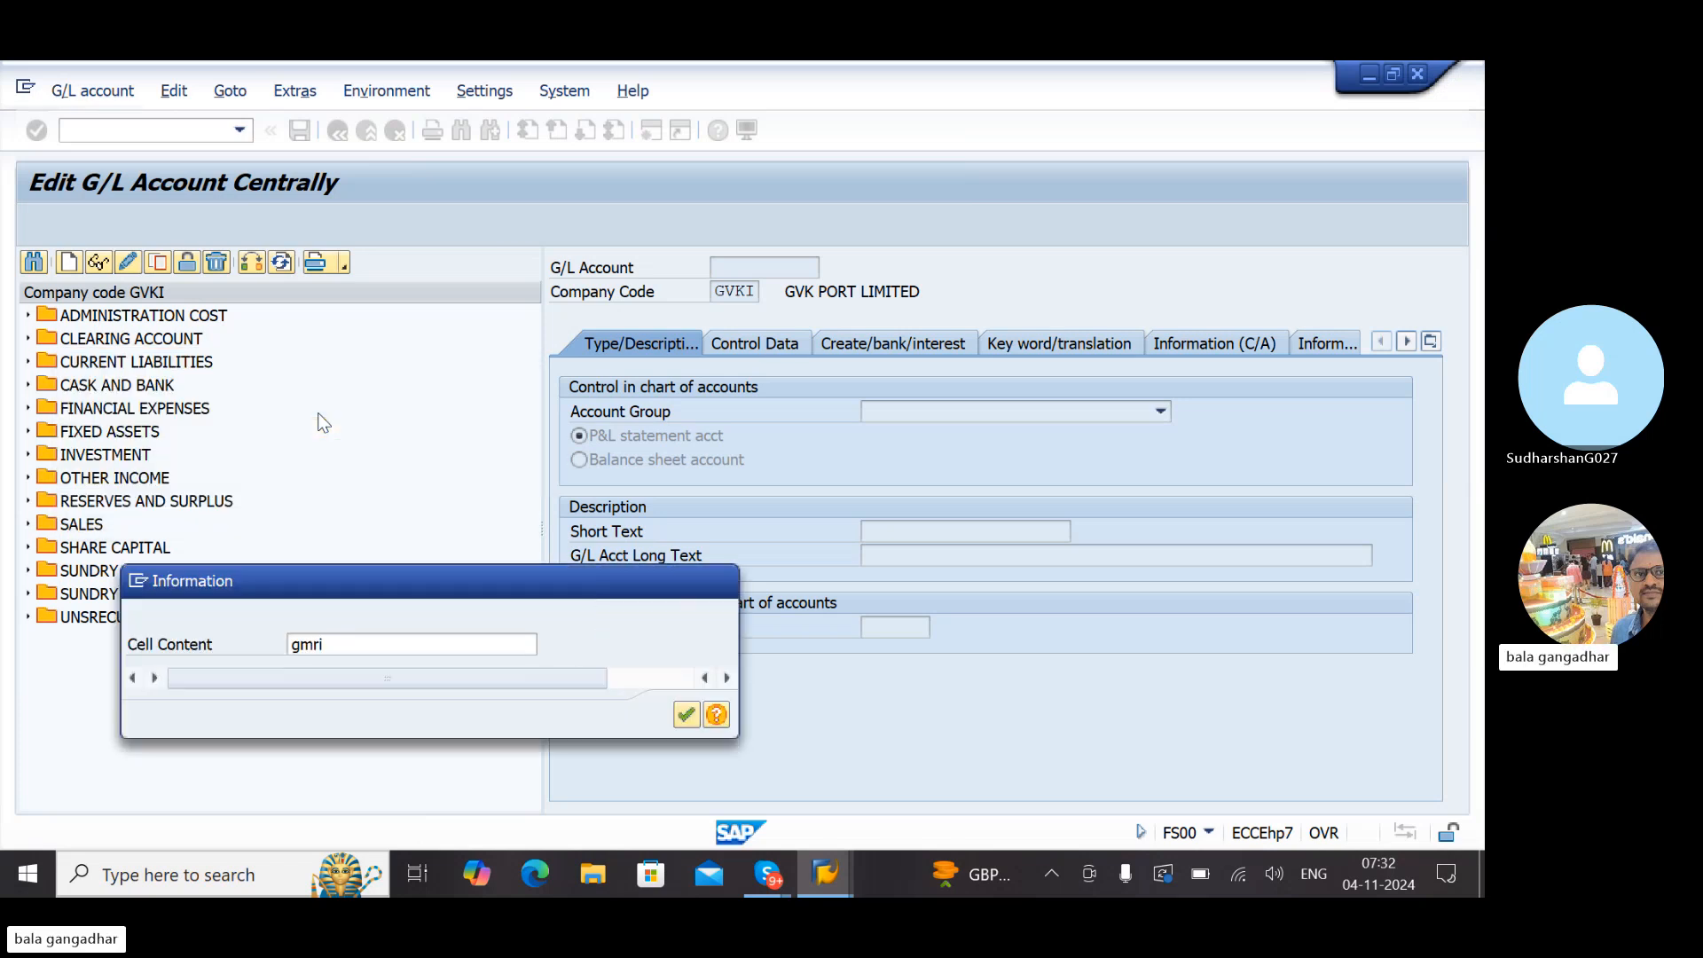
key("Return")
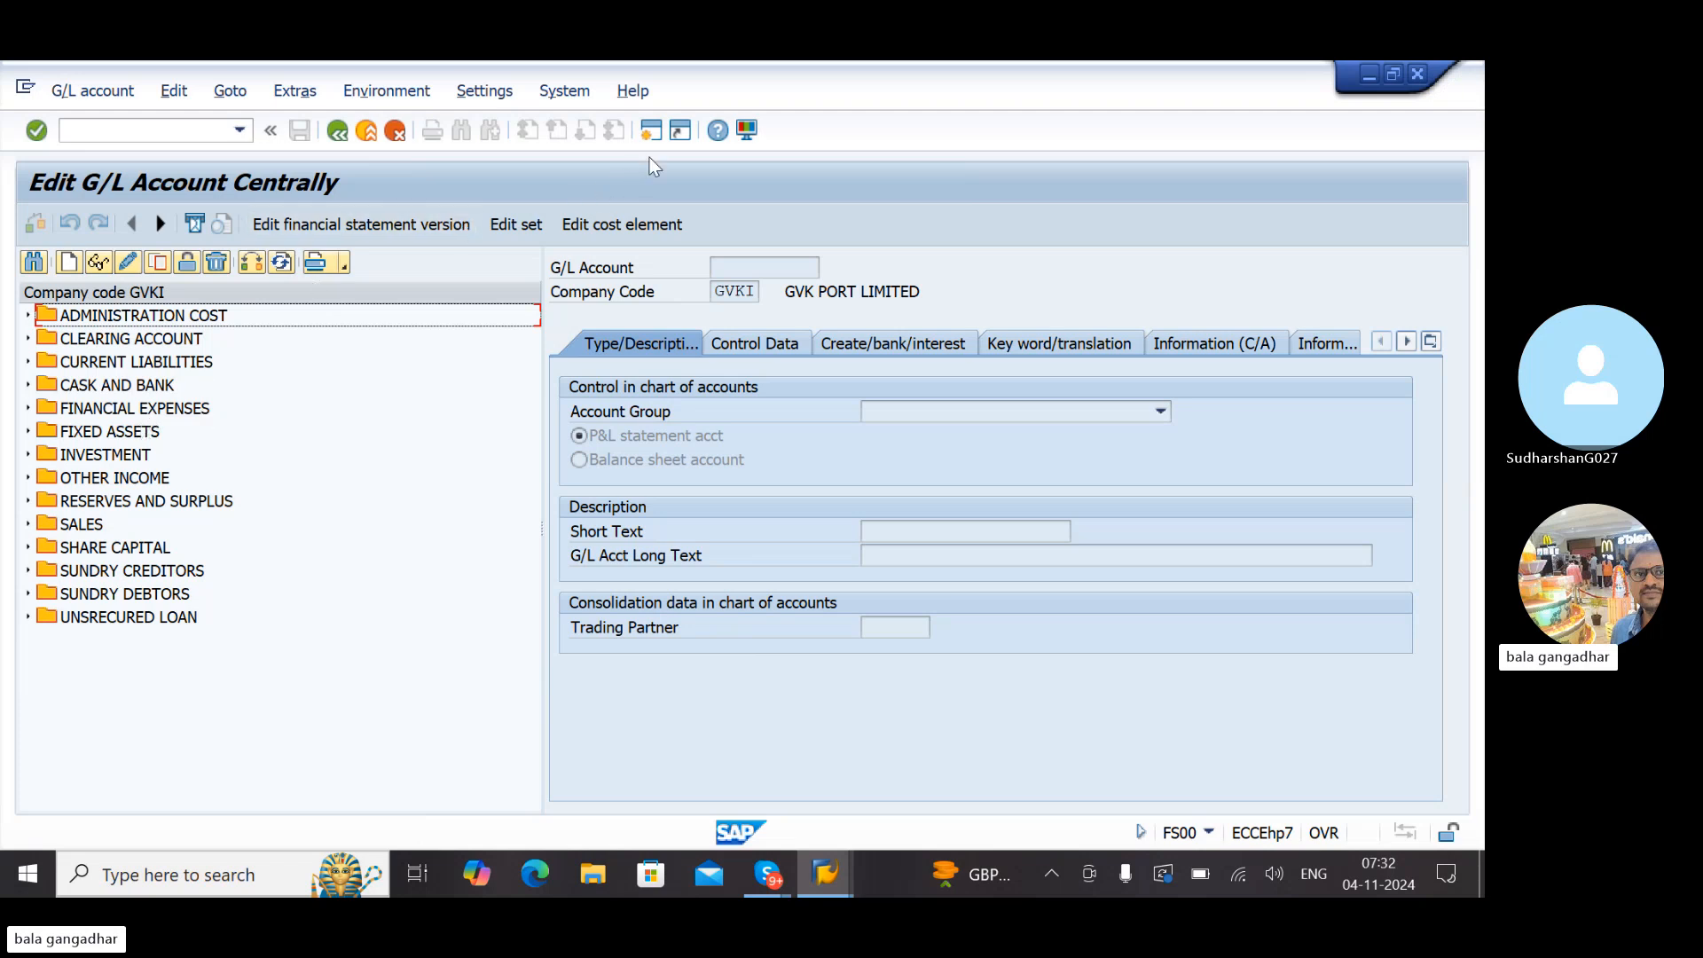
Open a new session and start transaction FBL3N in it, briefly viewing the Skype call window beforehand
left_click(652, 133)
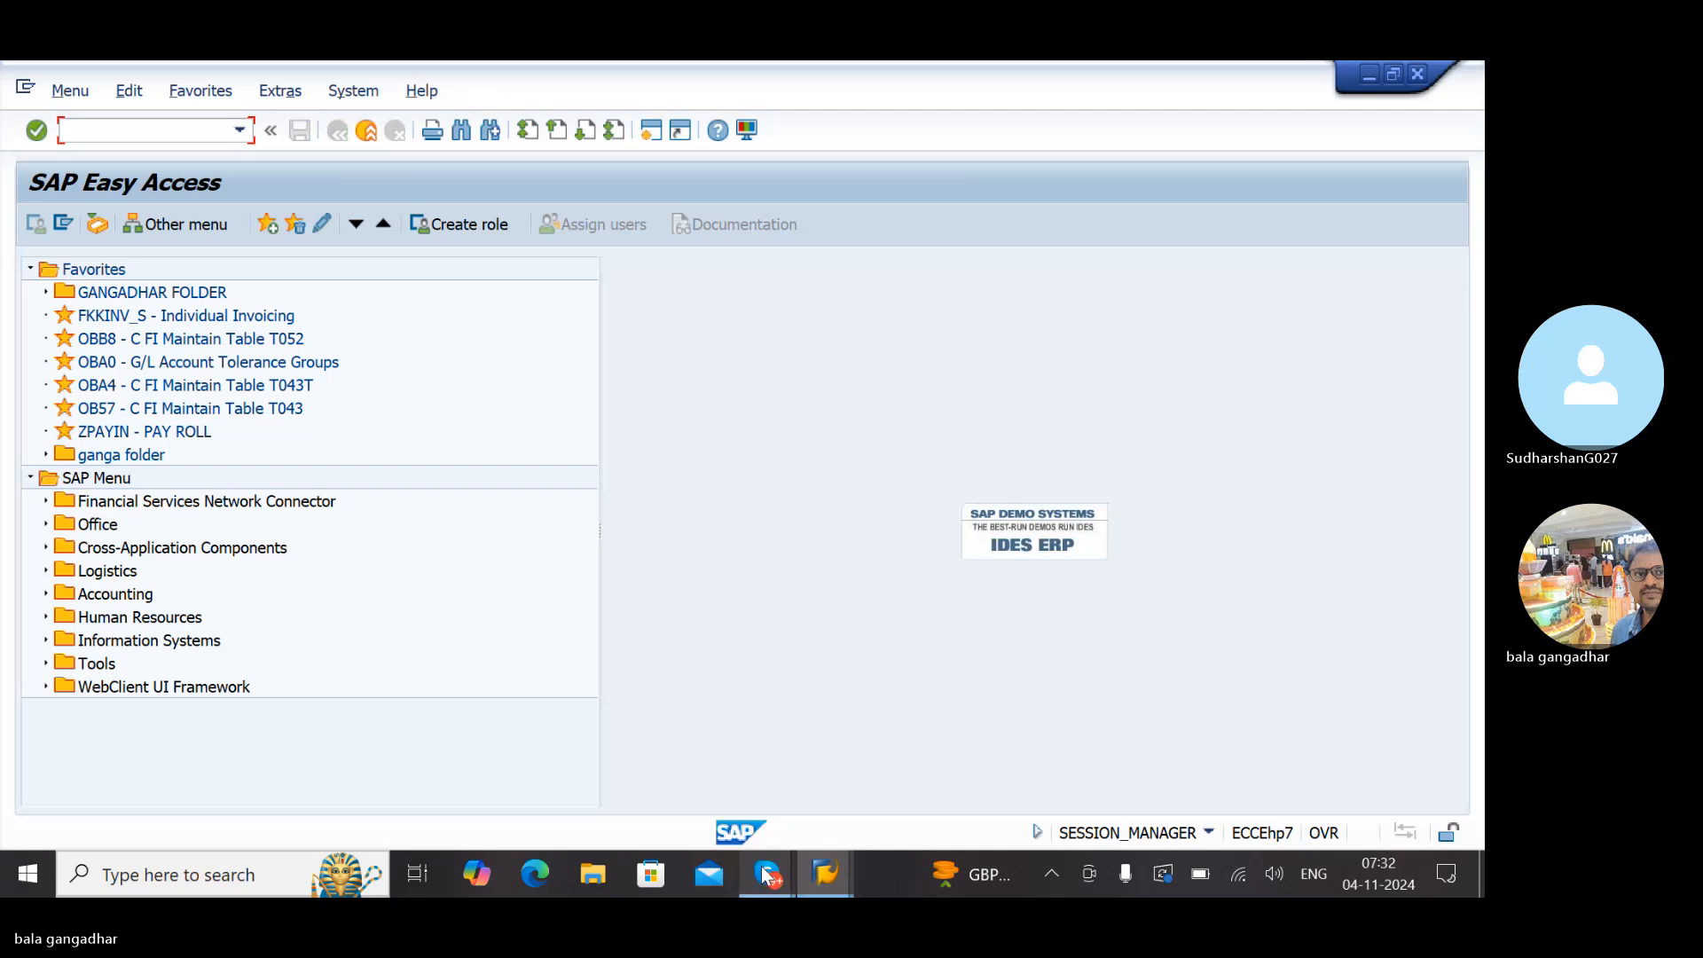
mouse_move(768, 874)
left_click(712, 770)
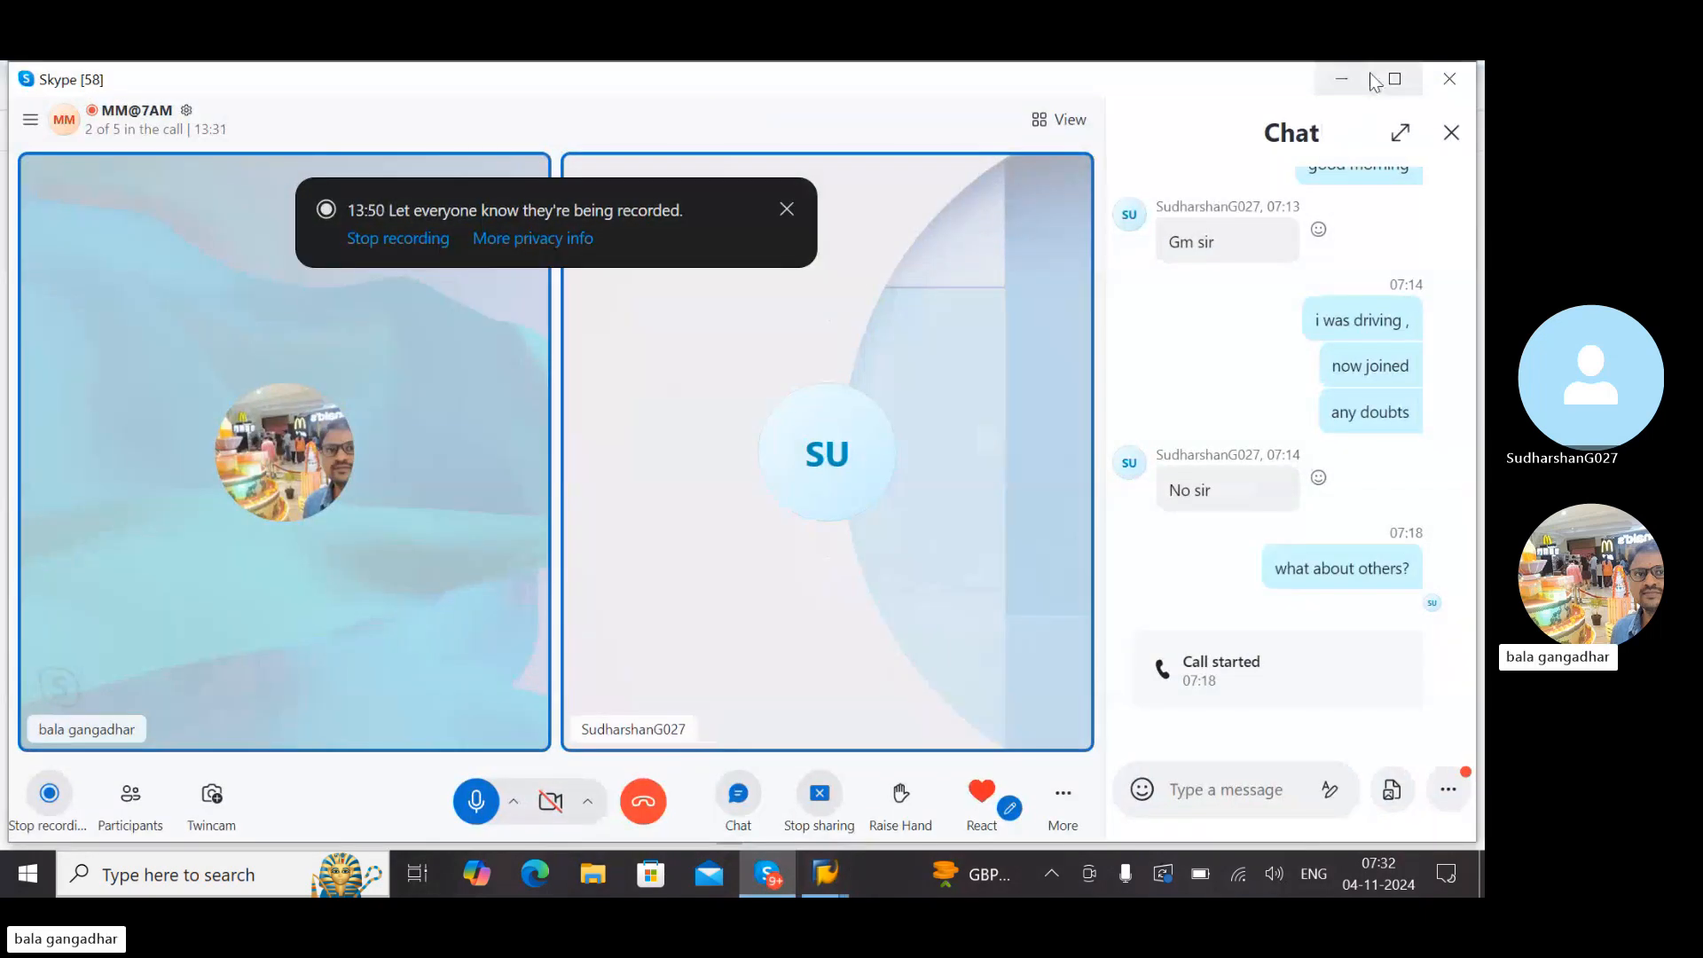
left_click(1343, 79)
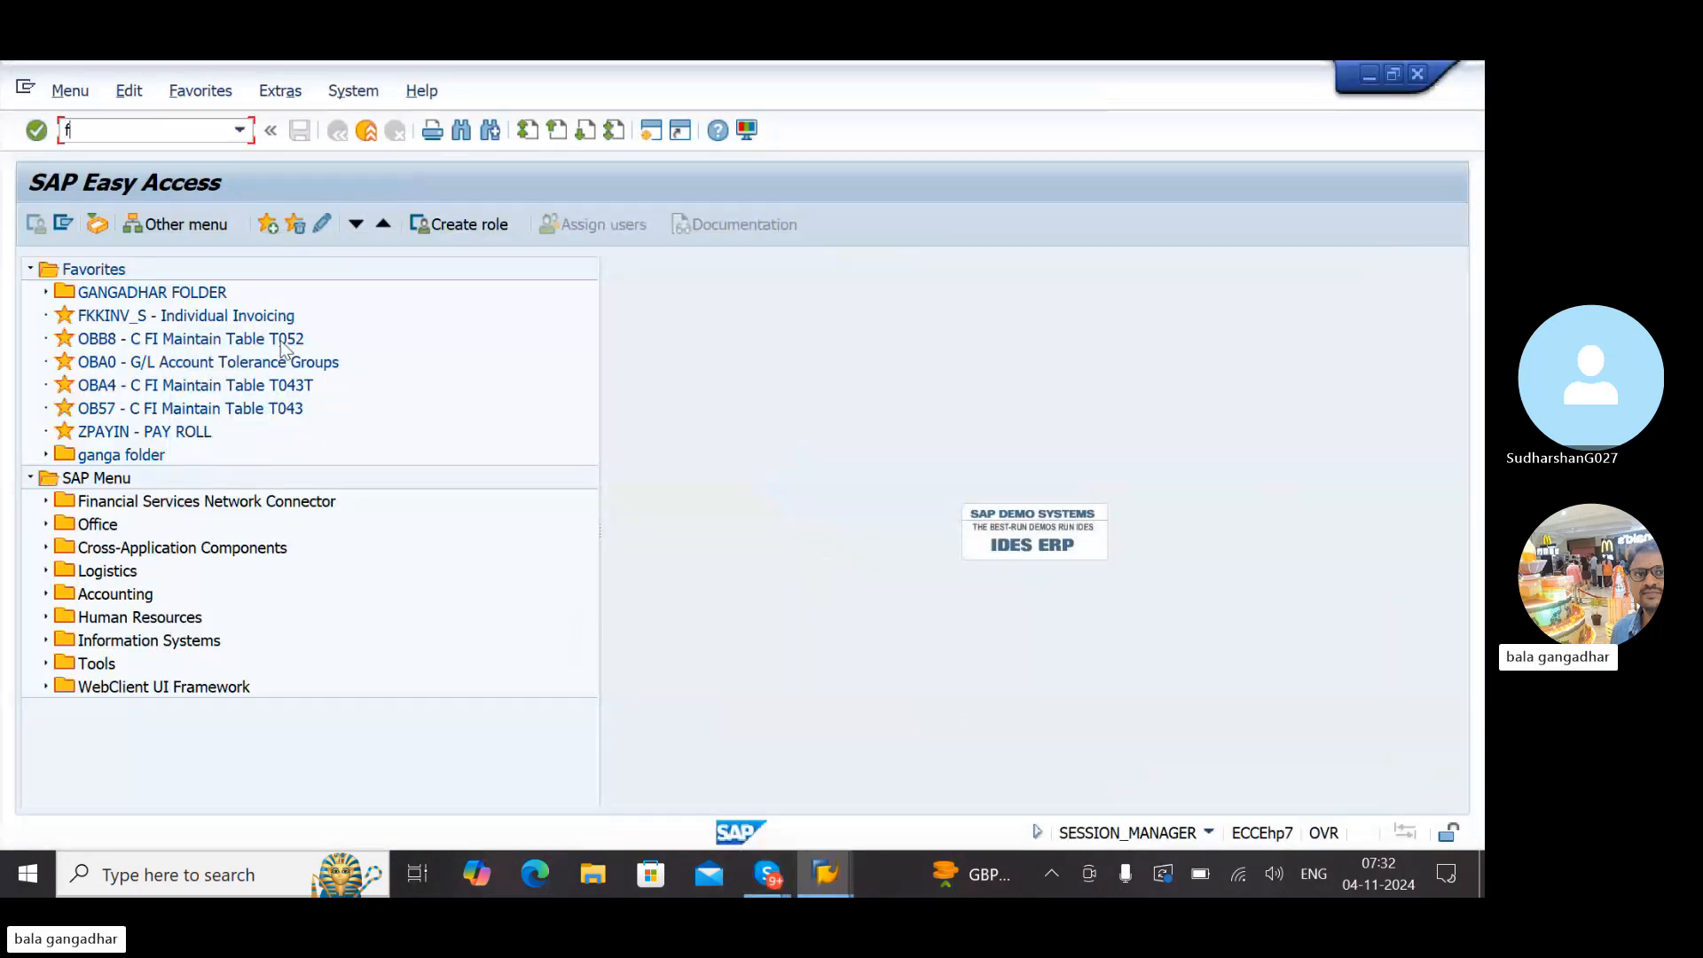
type("fbl3n")
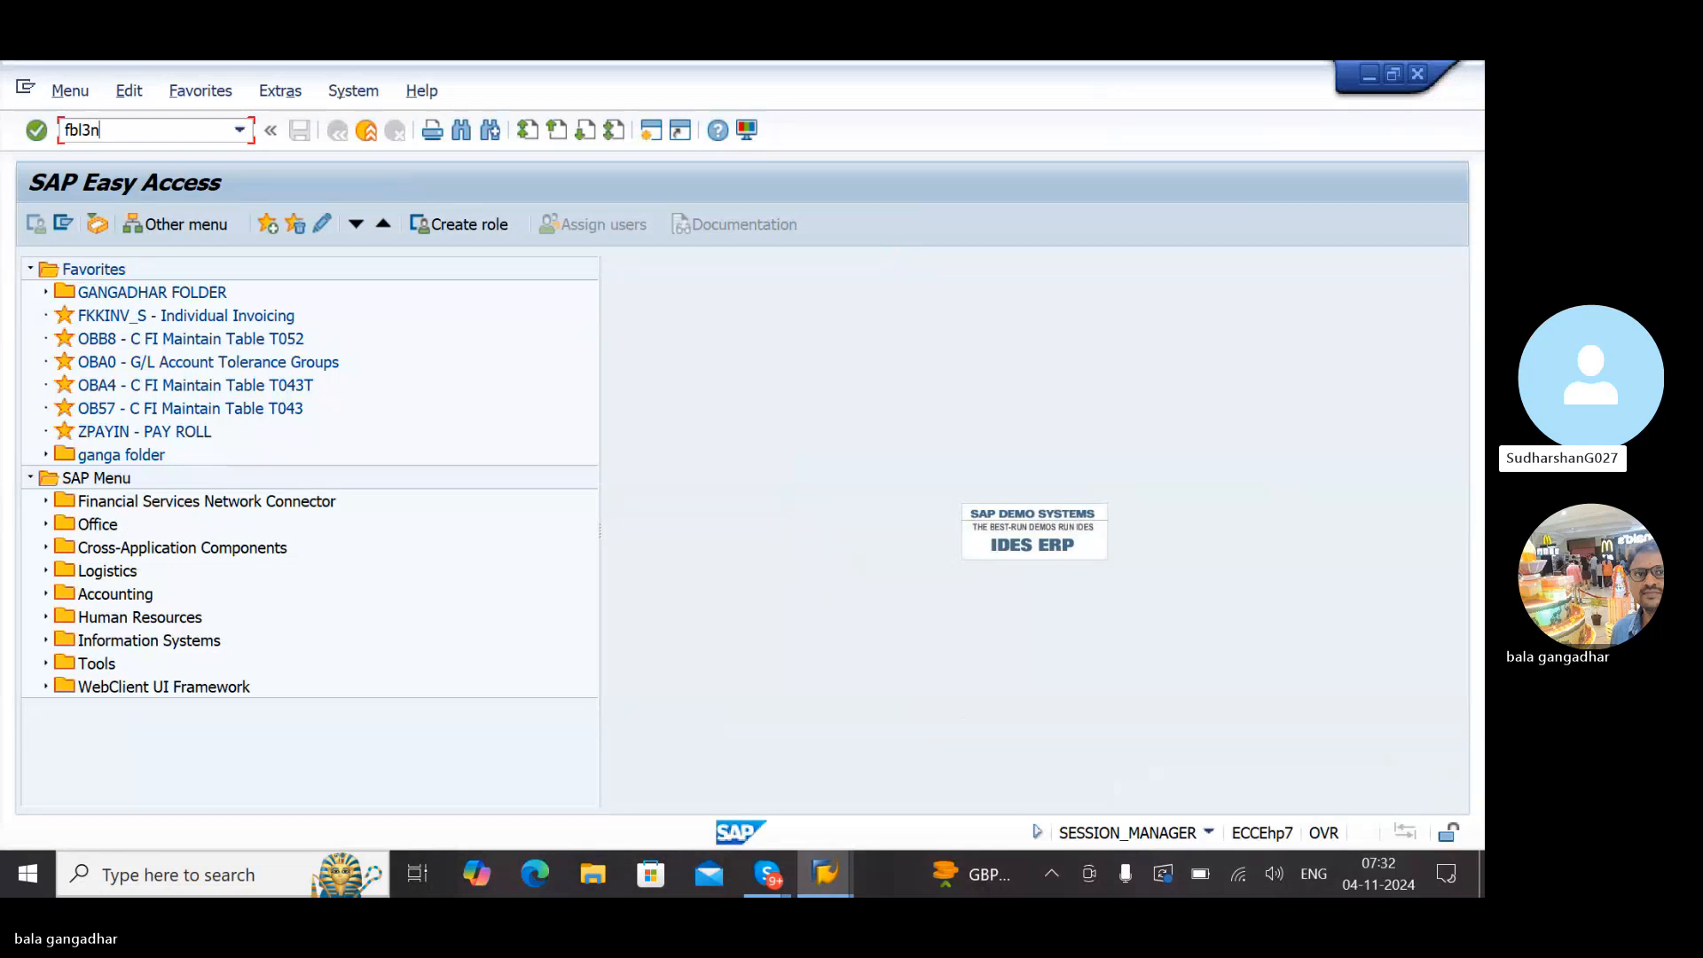
key("Return")
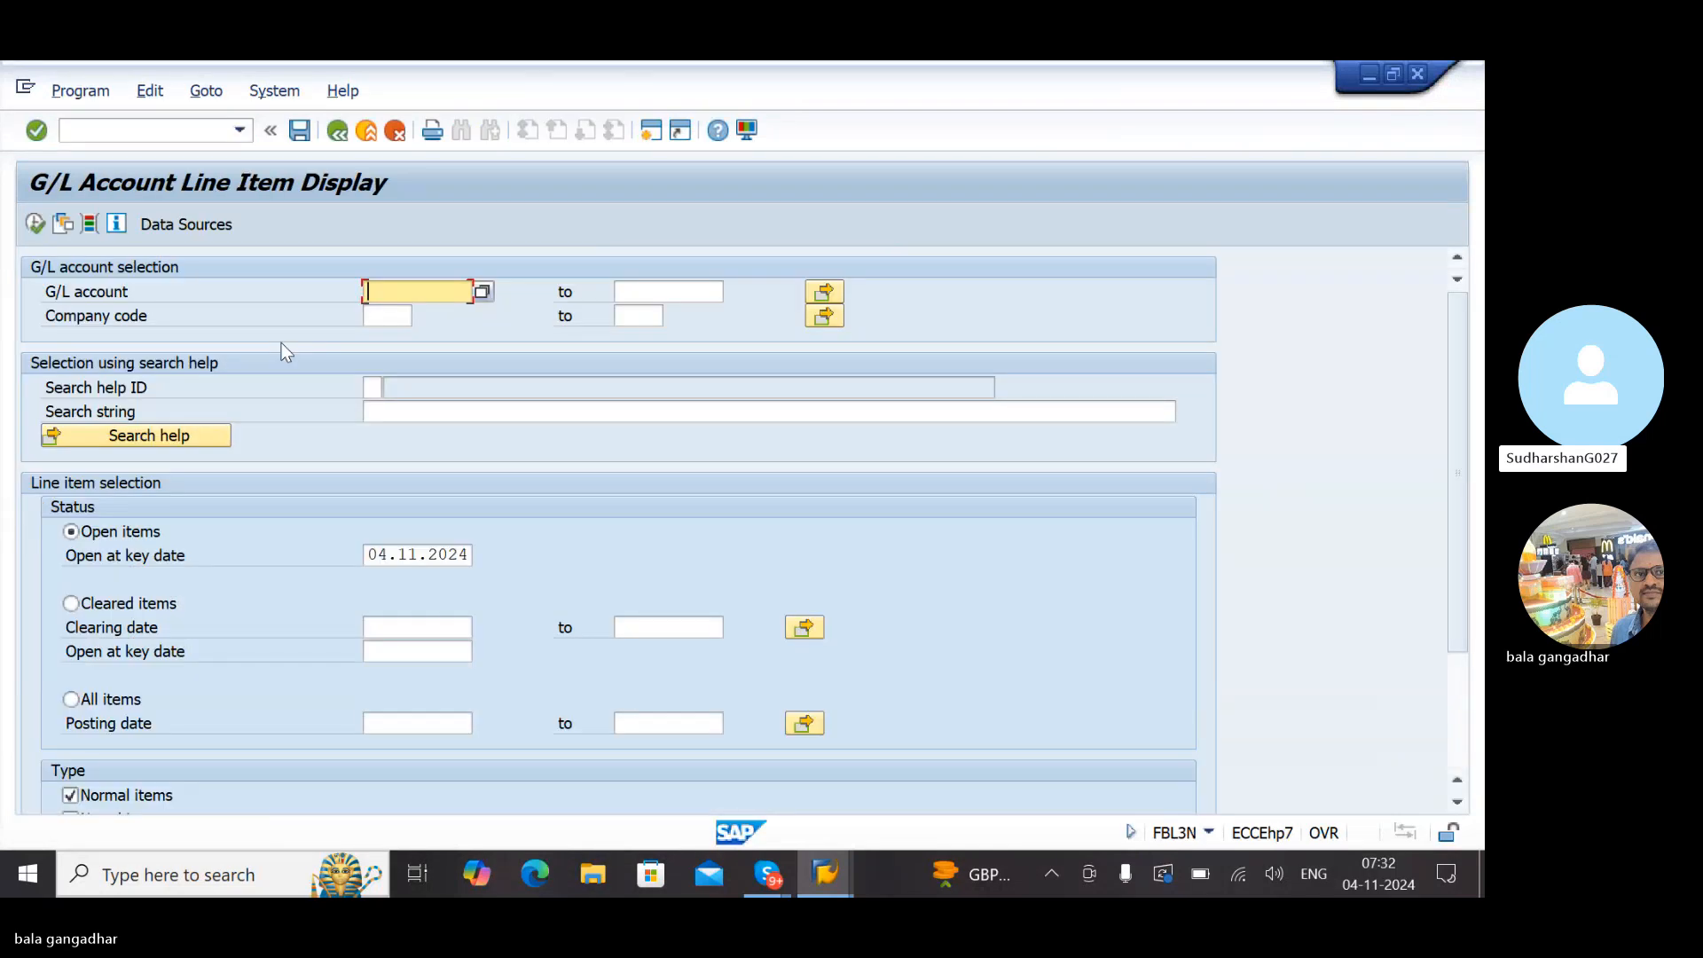
Run the G/L account line item display for open items in company code GMRI
left_click(388, 317)
type("g")
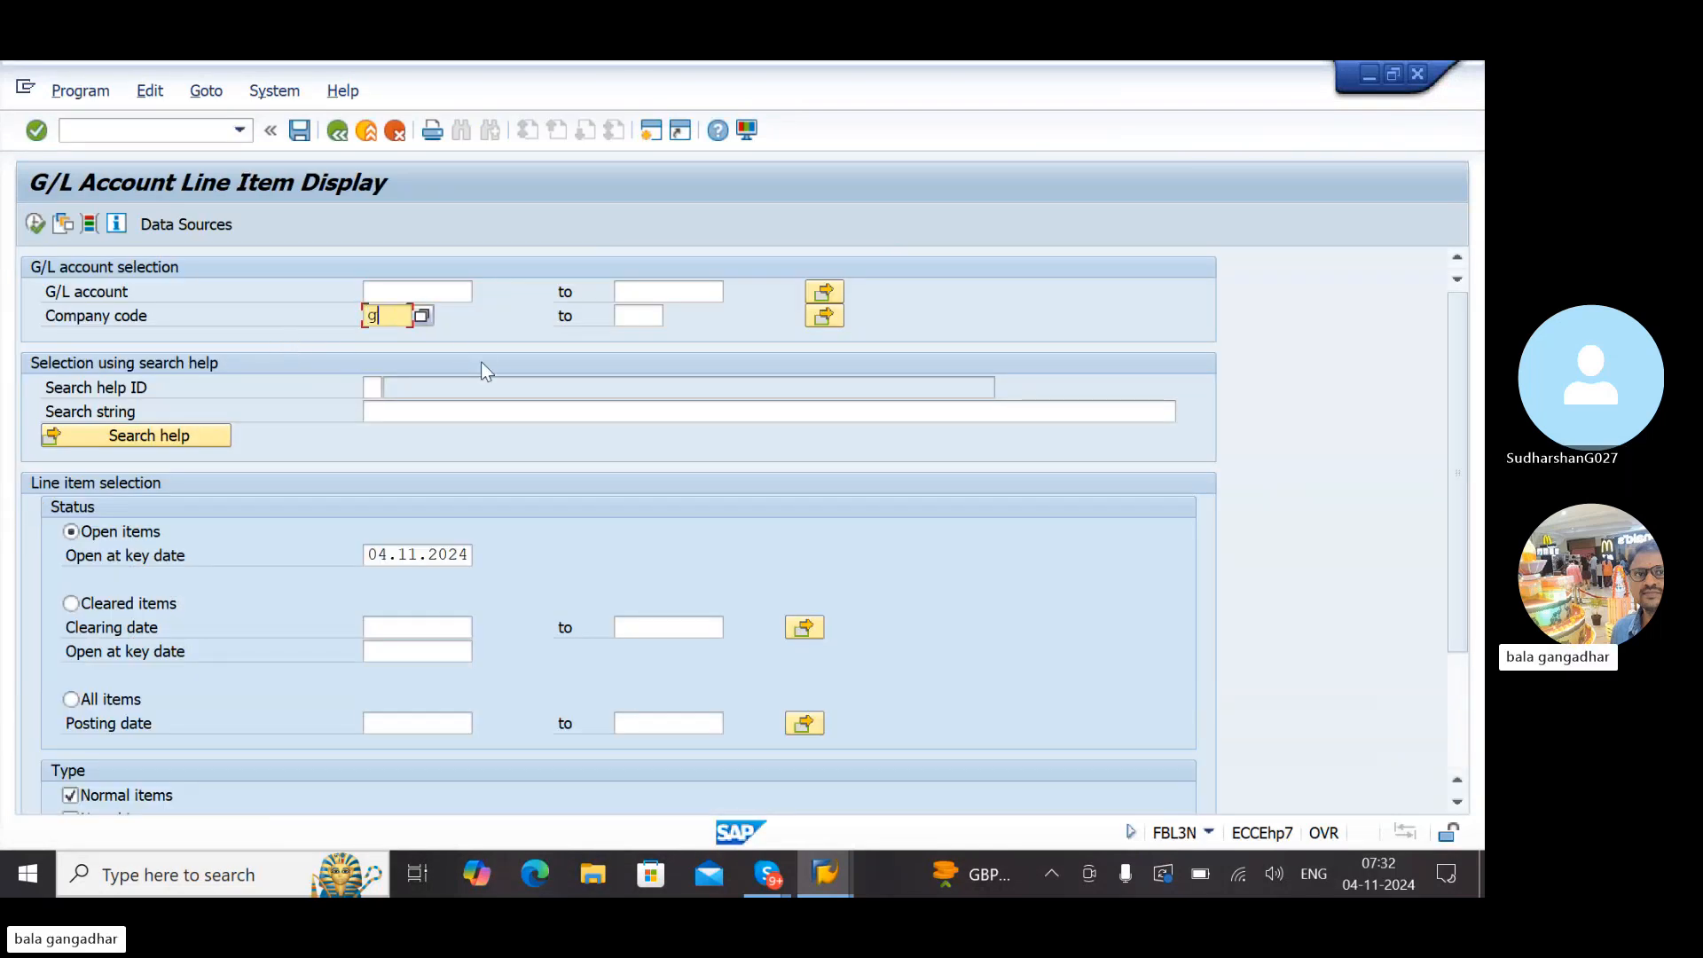
type("mri")
key("Return")
left_click(34, 224)
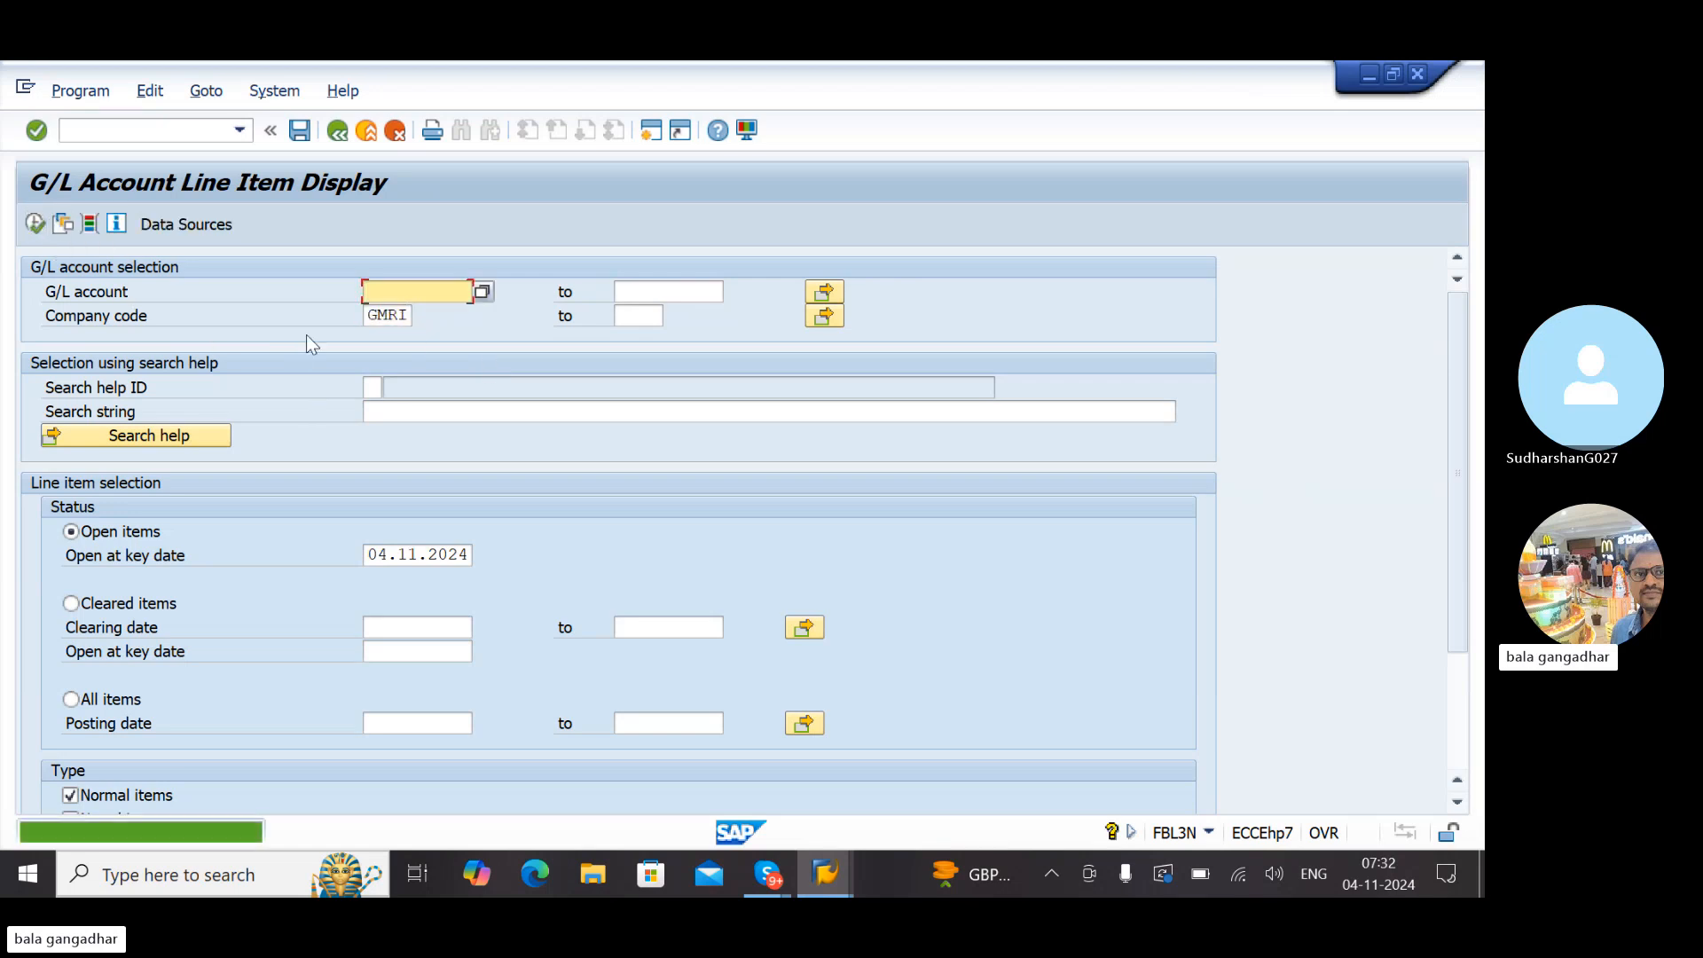
Replace the company code selection with LG05 and open the list of available company codes
double_click(377, 316)
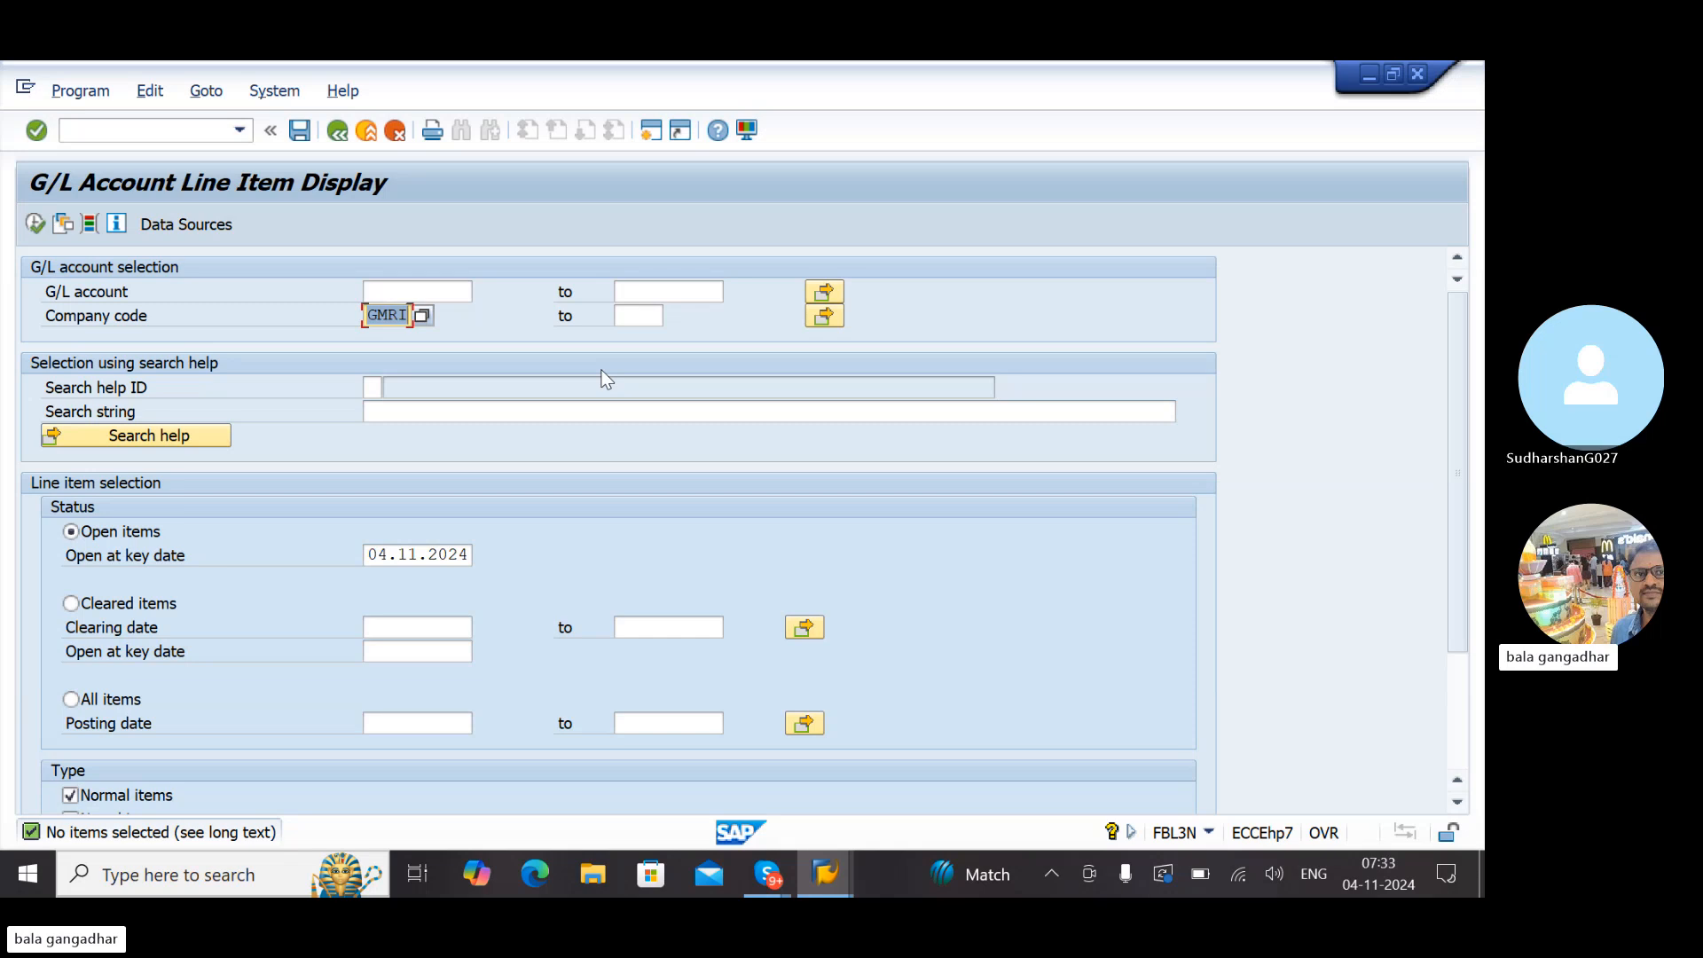
type("gv")
key("BackSpace")
key("BackSpace")
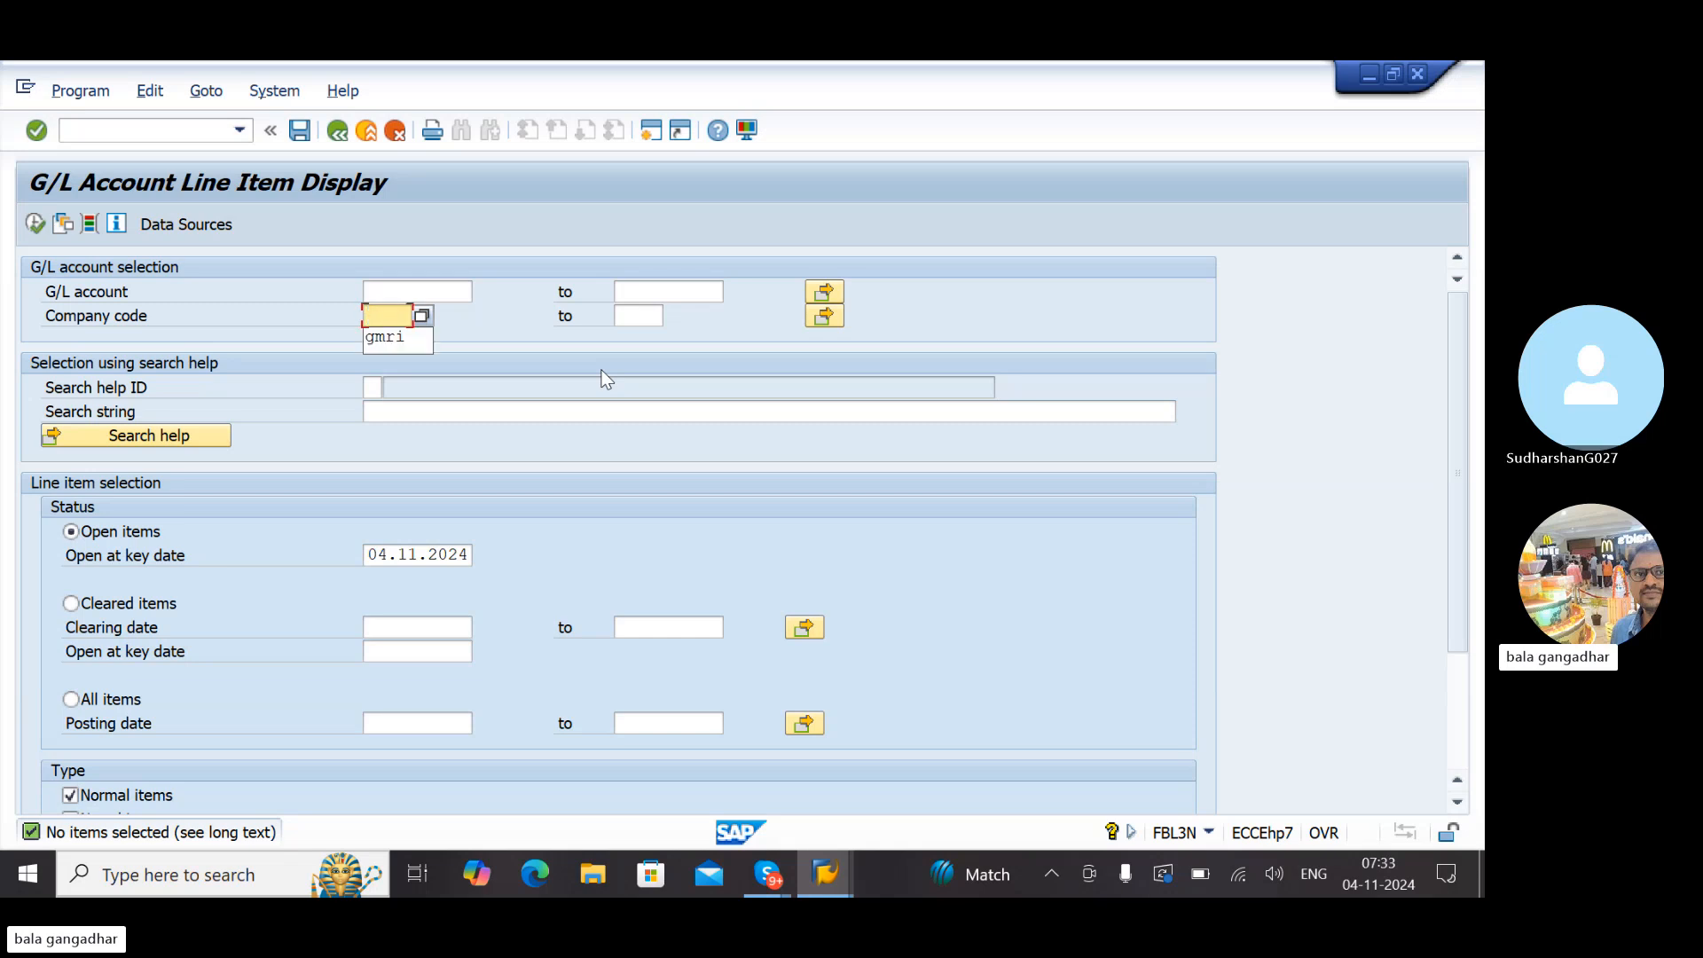
type("hp")
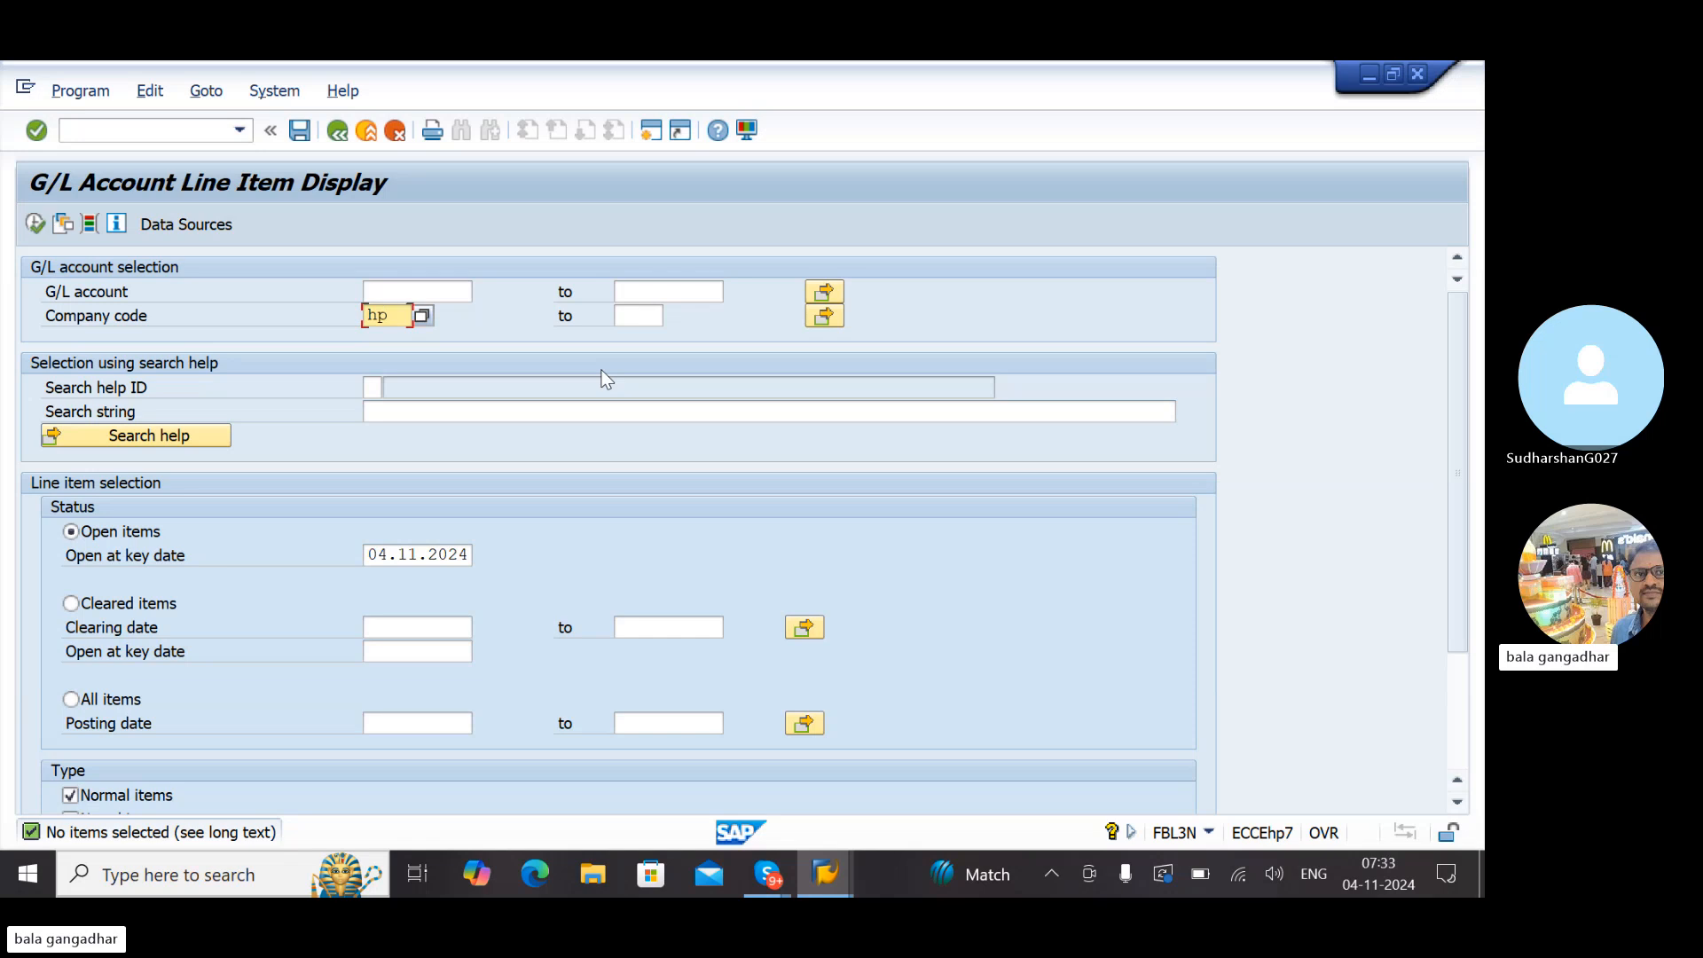
type("*")
key("BackSpace")
key("BackSpace")
key("BackSpace")
type("lg05")
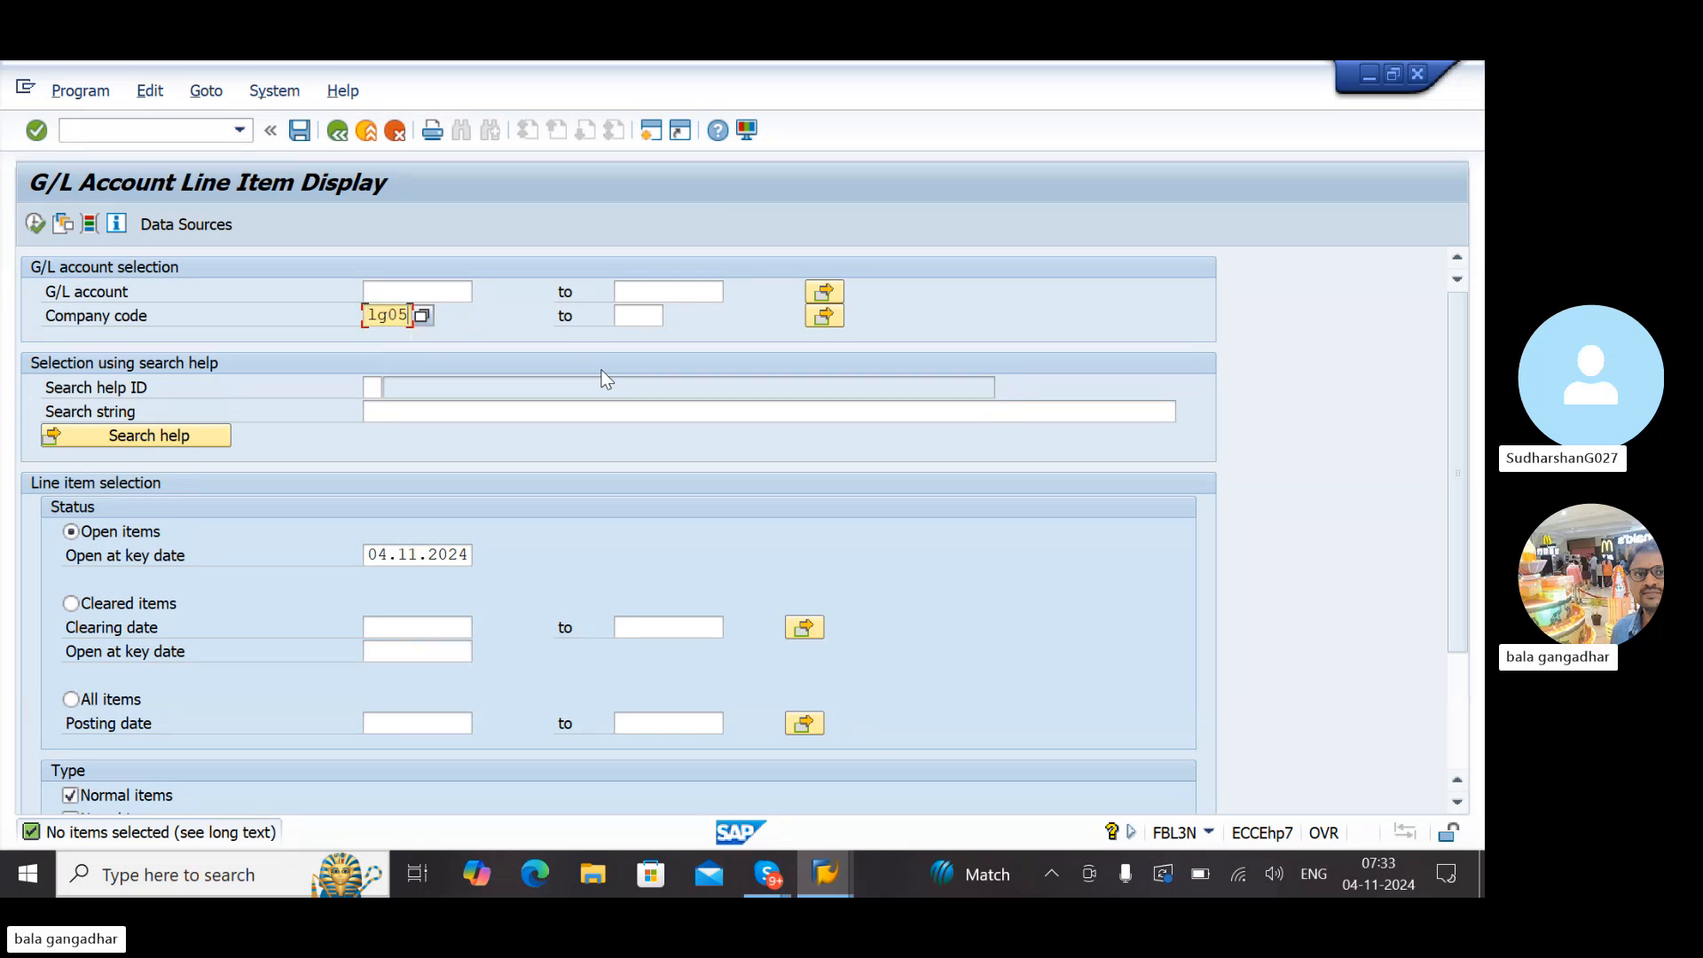
key("Return")
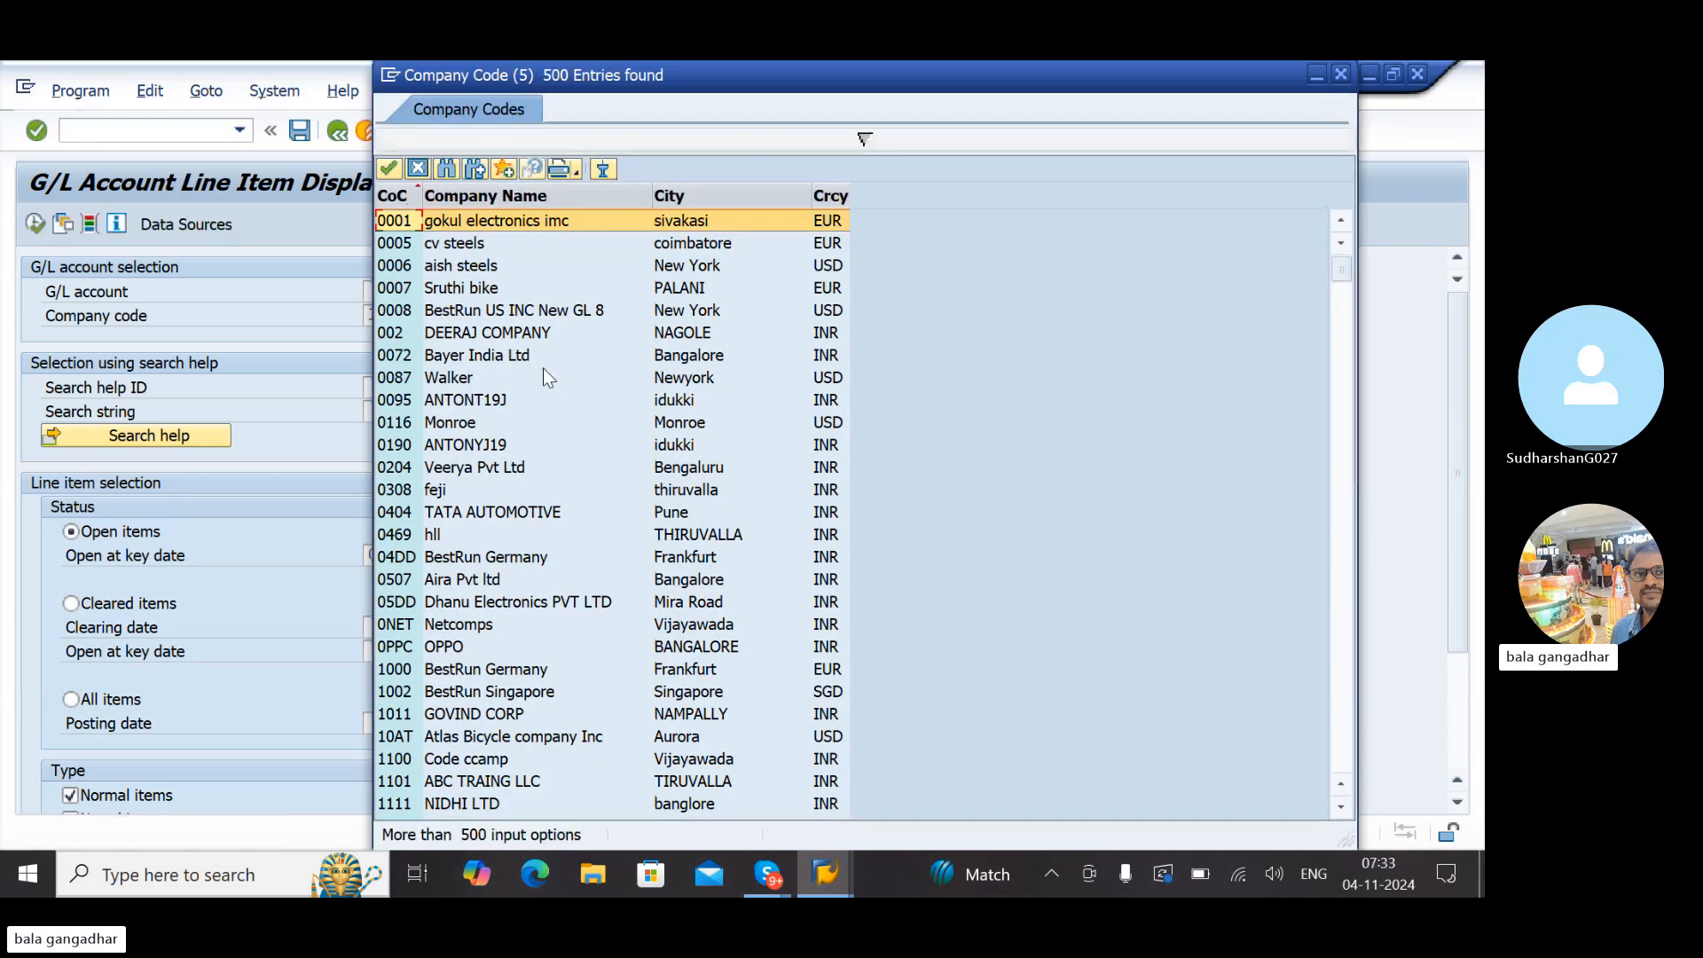
Choose LG05, LG INDIA PVT LIMITED, from the company code list and run the line item display
scroll(543, 369, "down", 20)
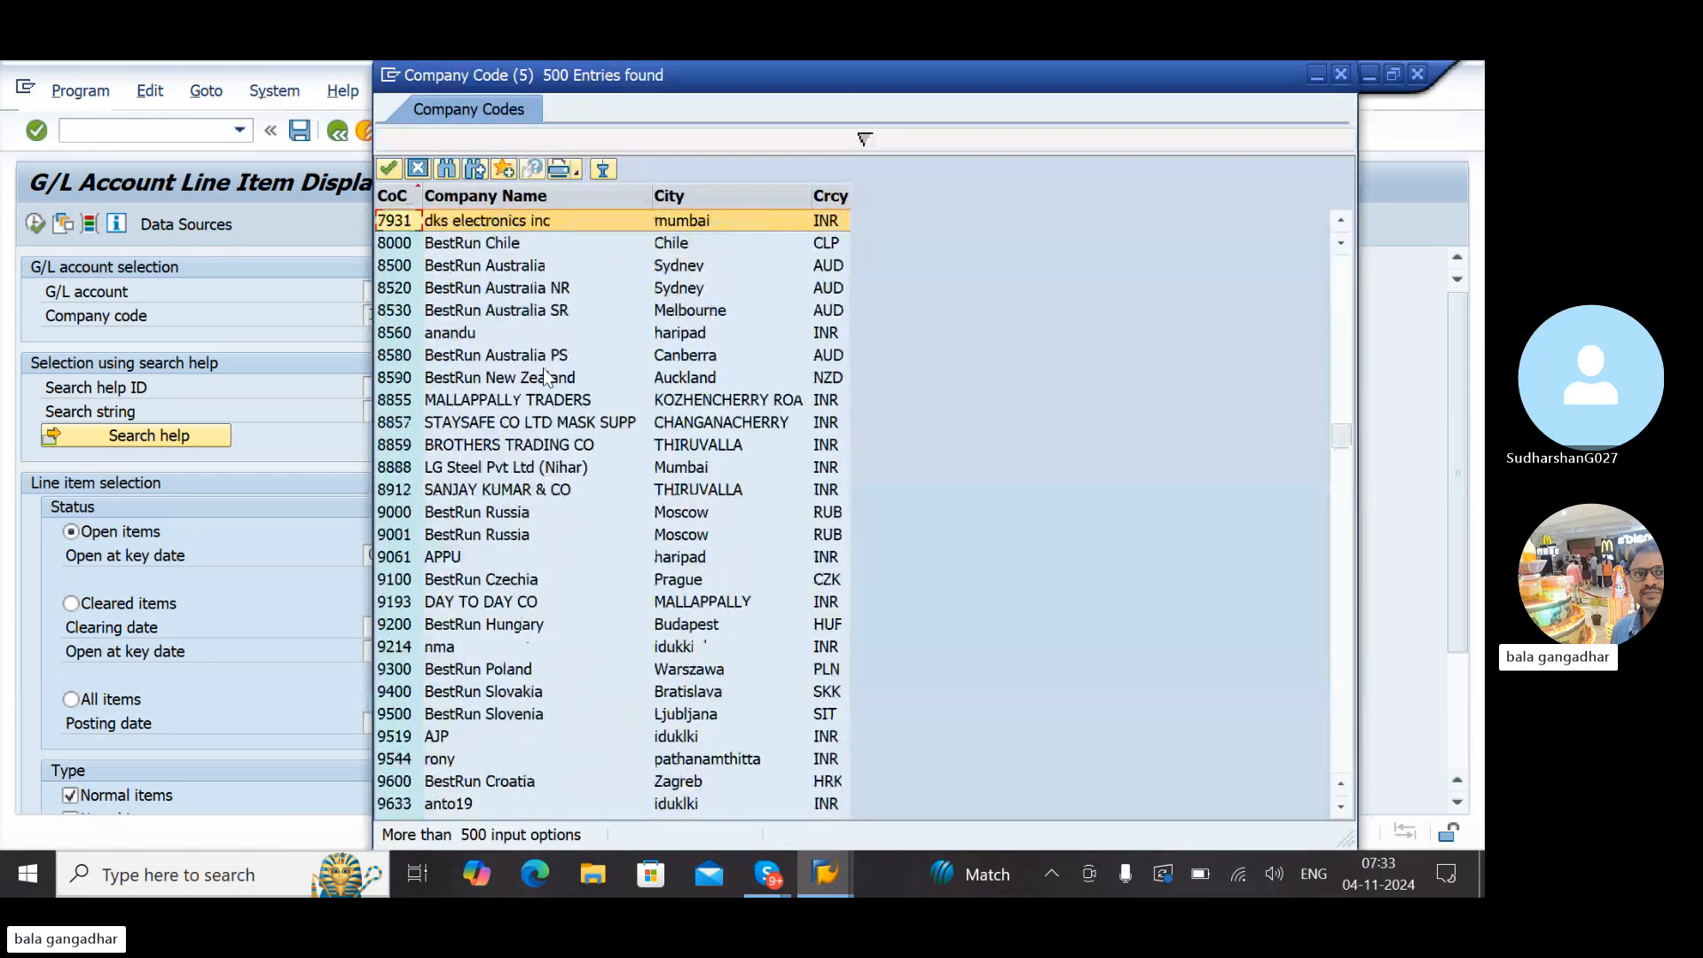
scroll(543, 373, "down", 20)
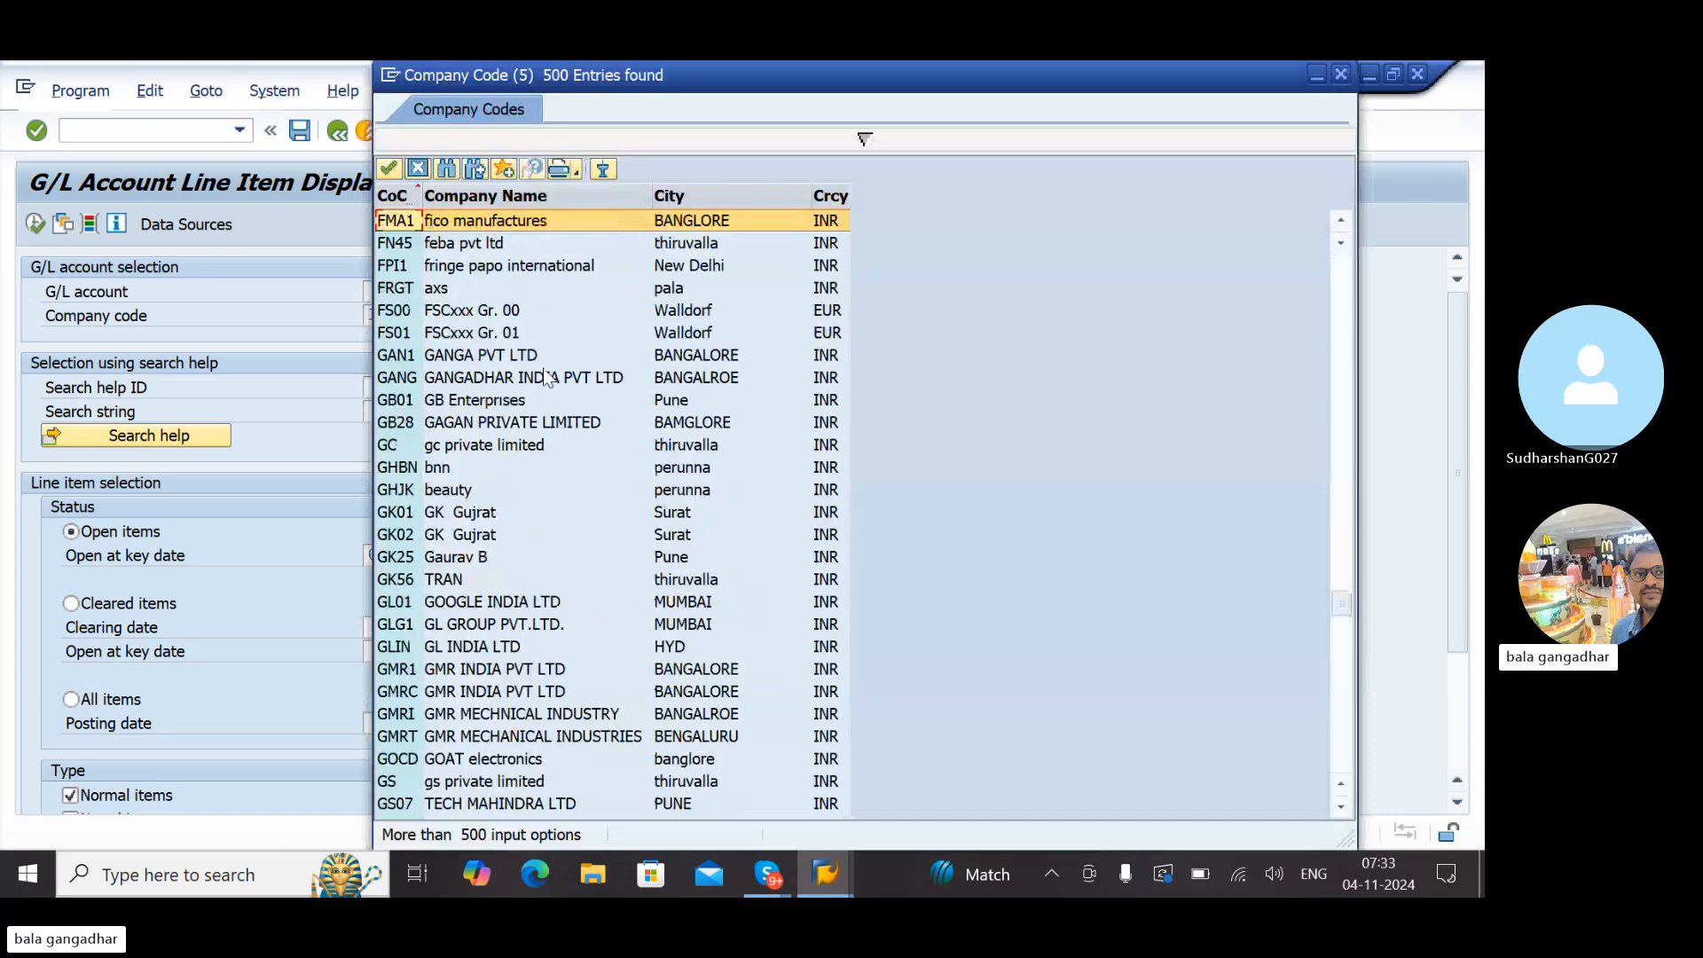
scroll(546, 377, "down", 20)
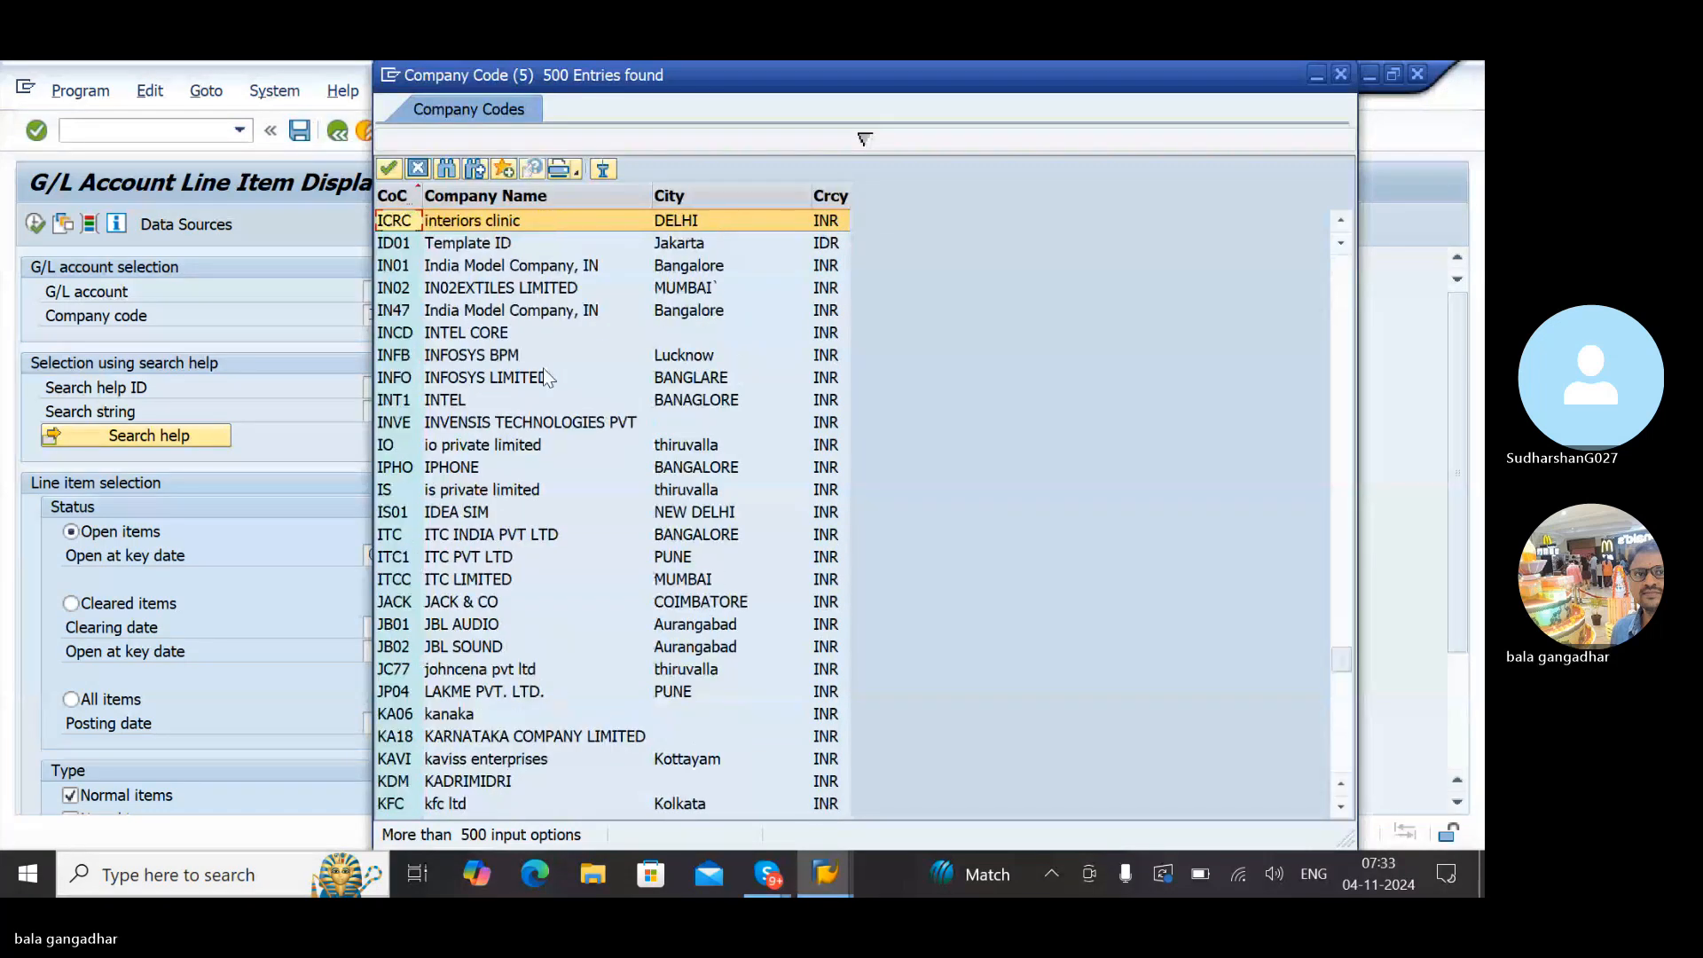
scroll(543, 369, "down", 9)
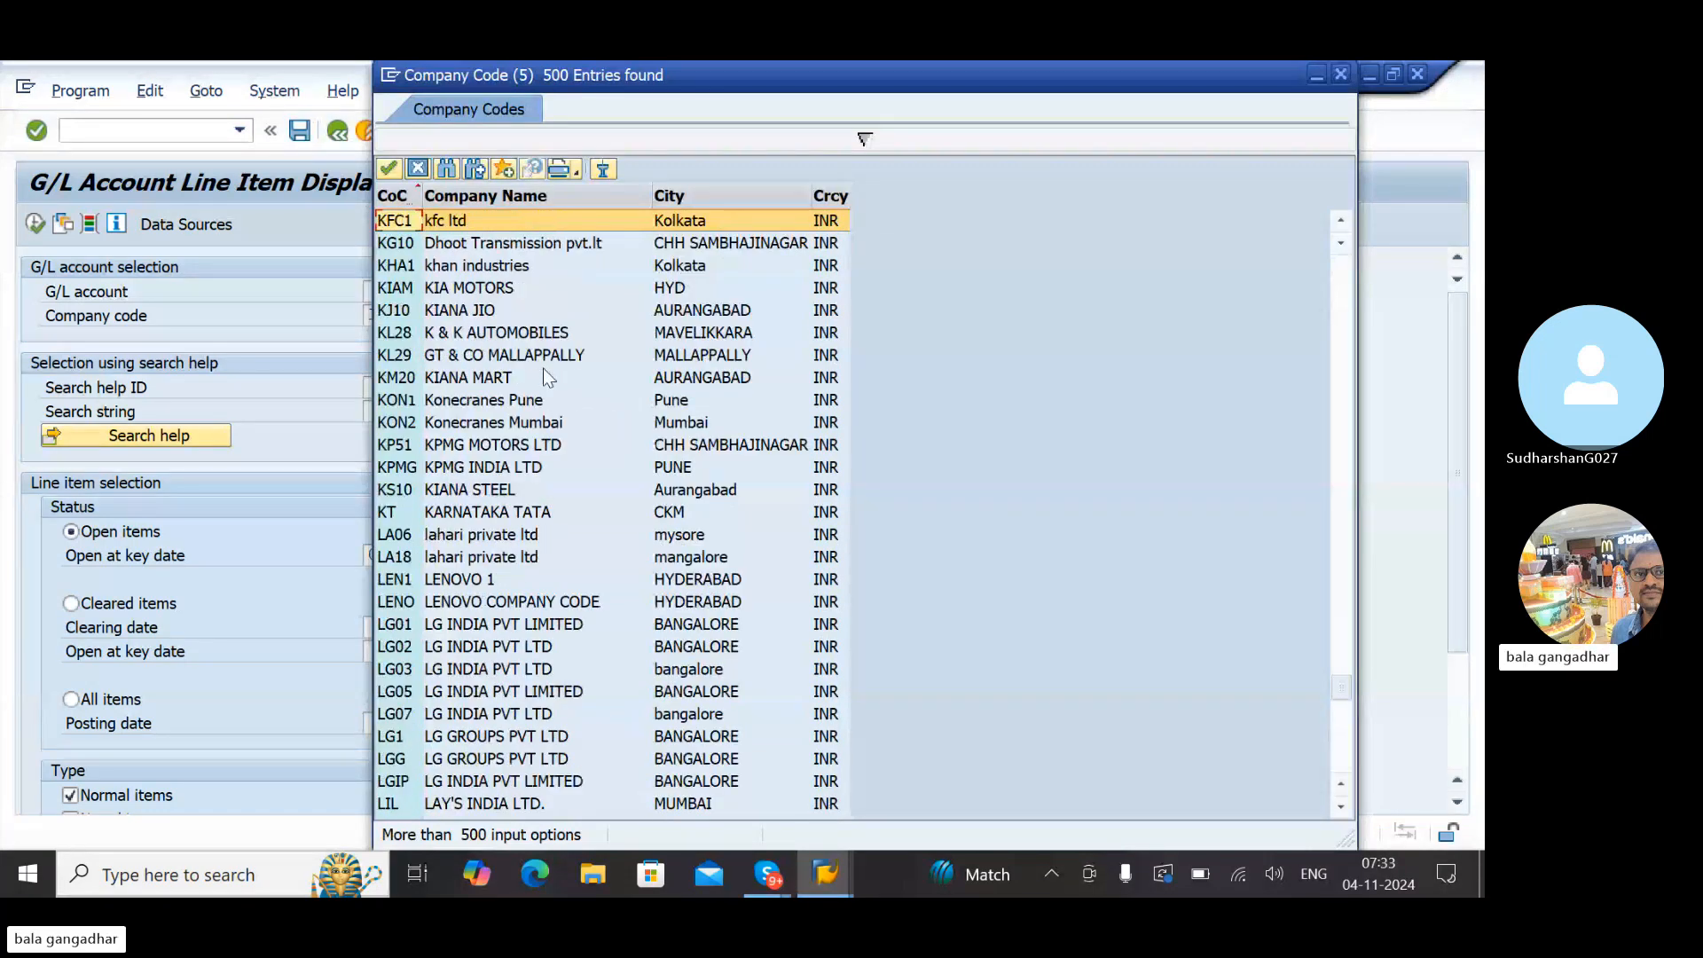
double_click(453, 693)
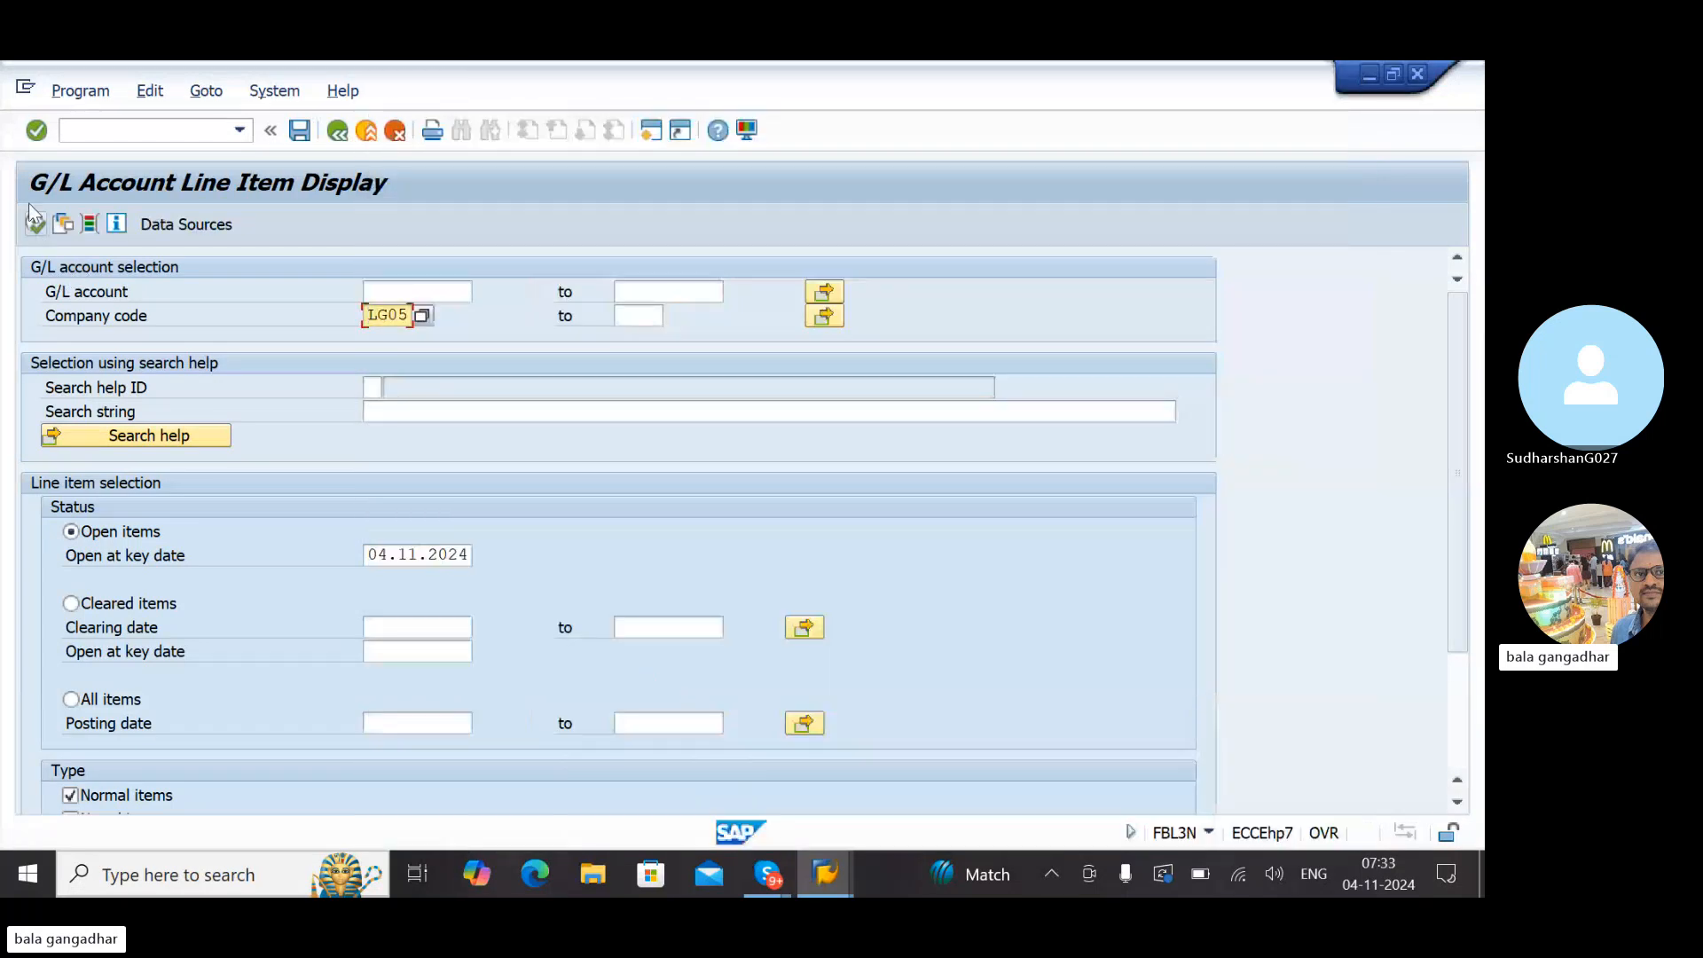
left_click(35, 224)
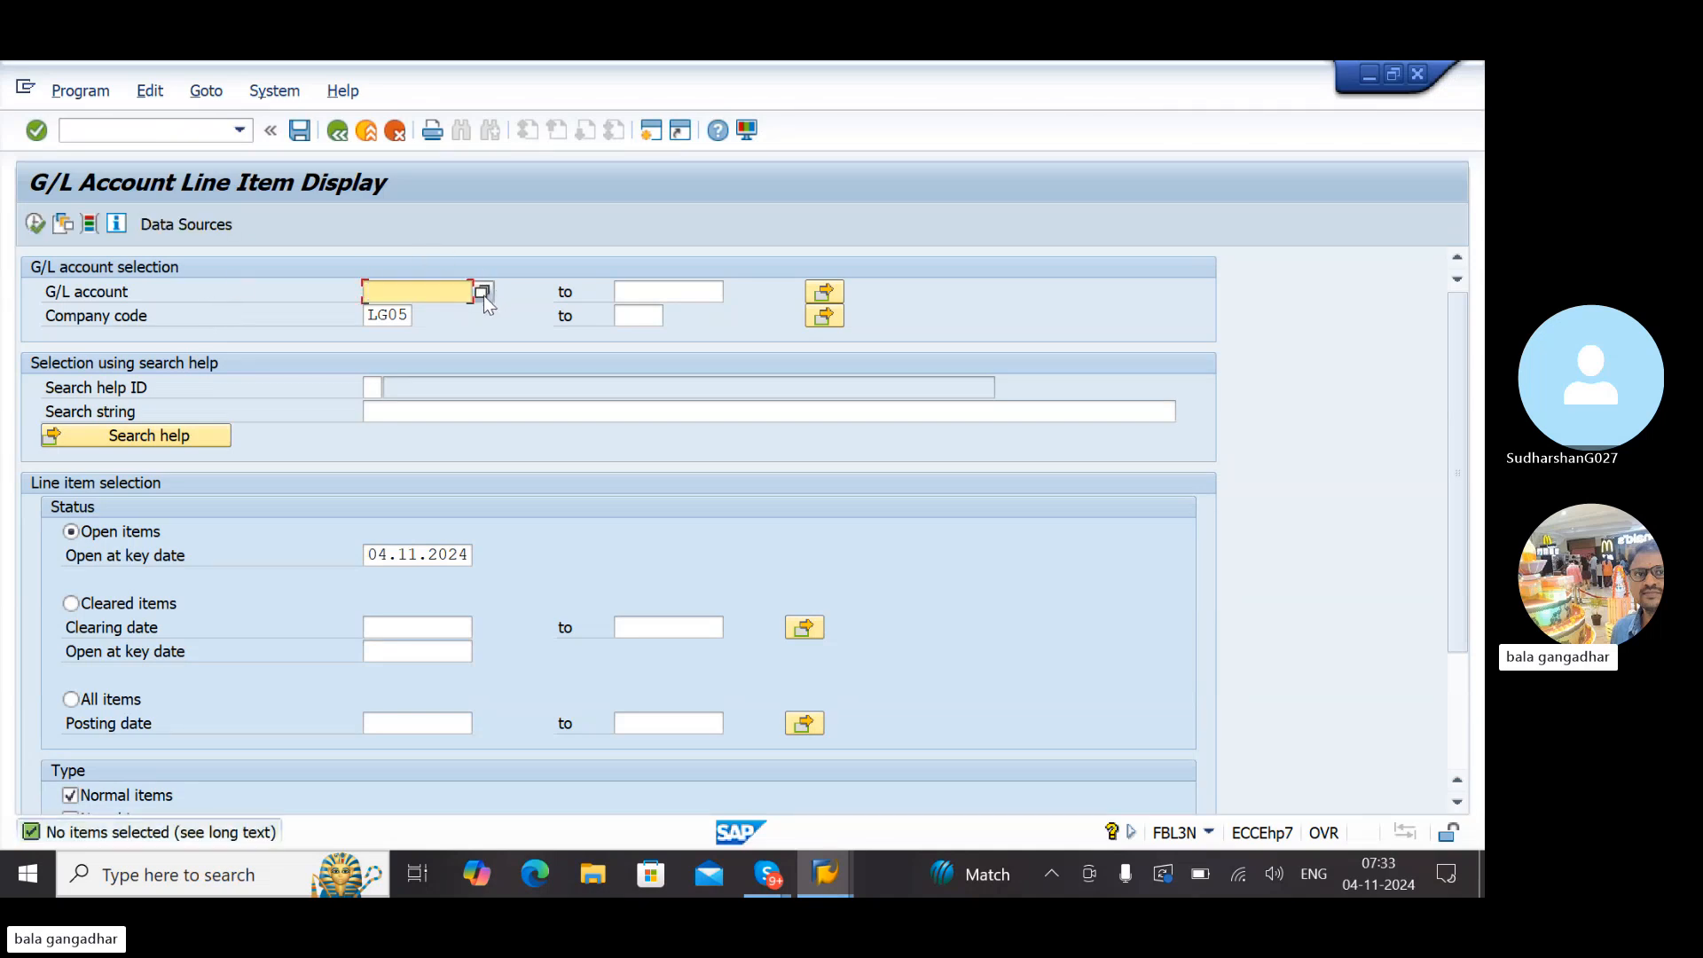
Clear the company code from the G/L account selection
key("Tab")
key("Tab")
key("Tab")
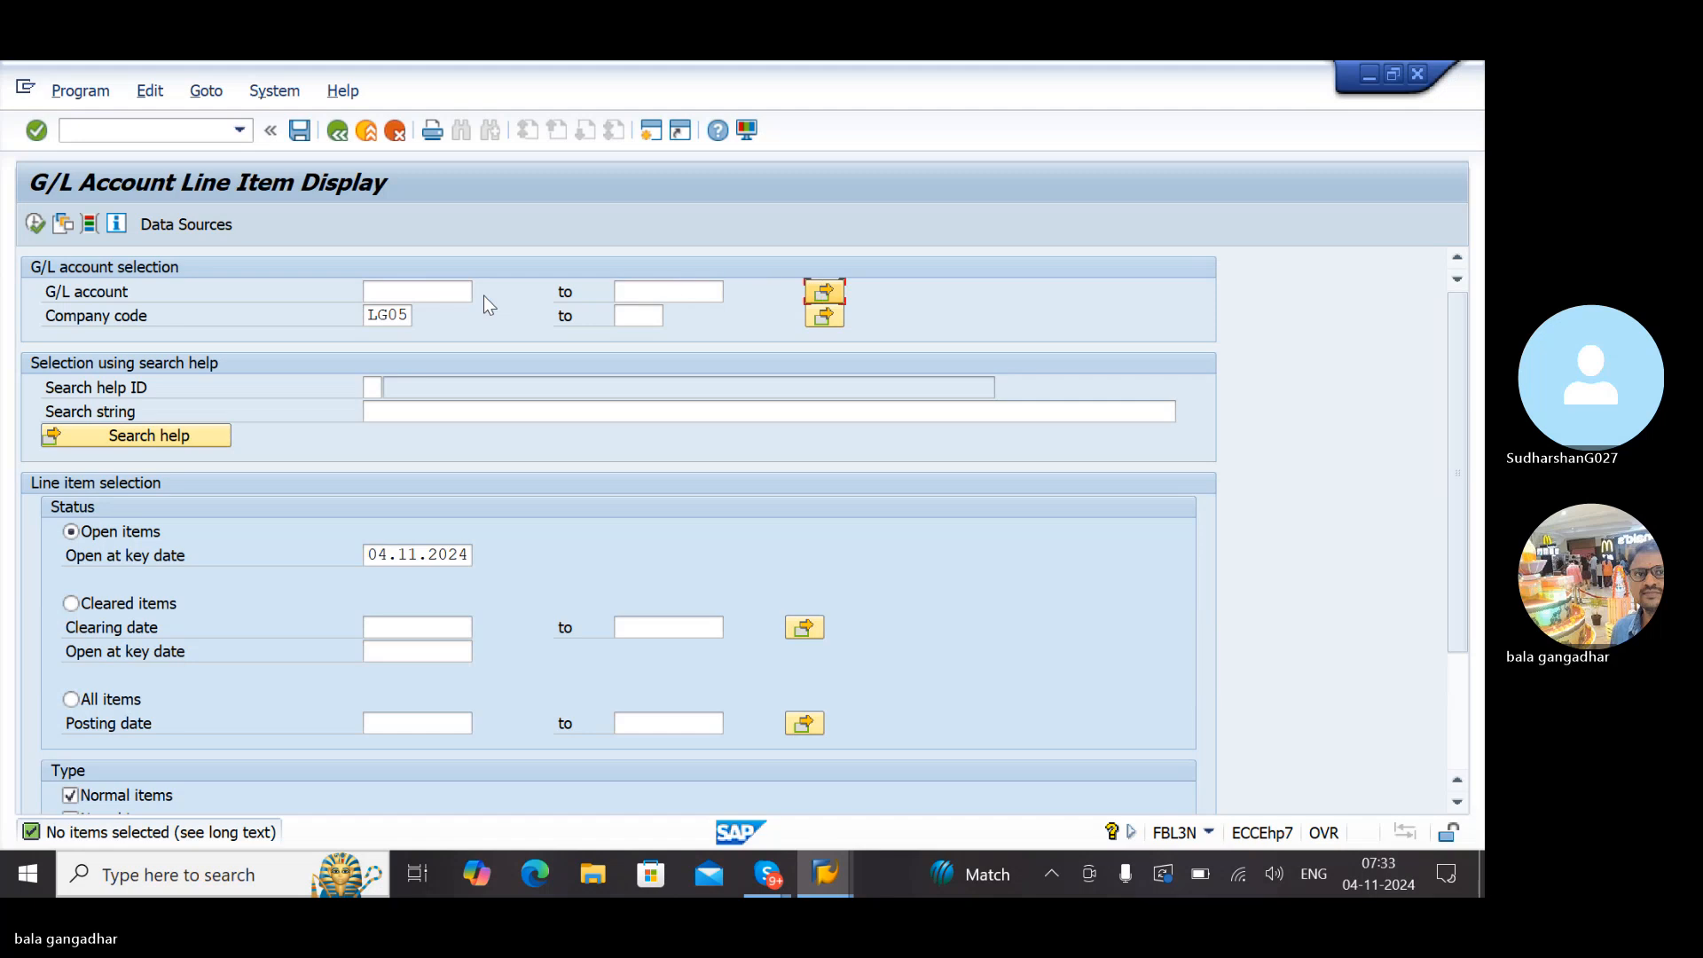
key("Delete")
key("Delete")
key("Delete")
key("Delete")
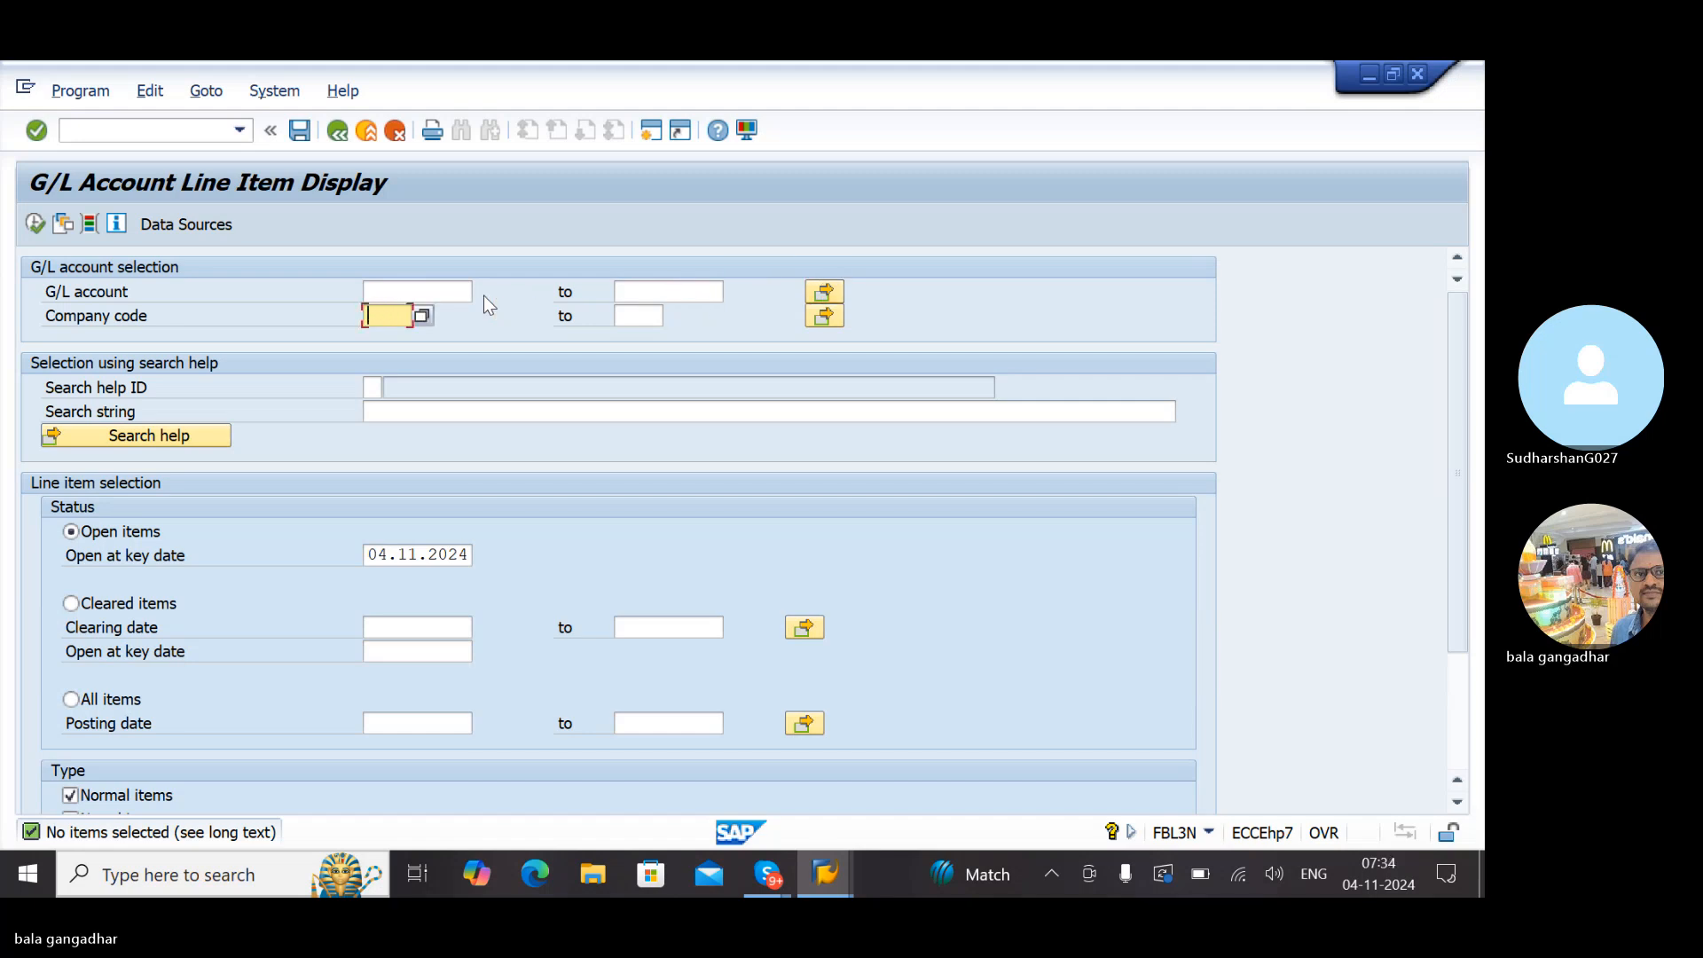
List the G/L accounts of company code LG05 through the account search help and close the list without choosing one
left_click(448, 295)
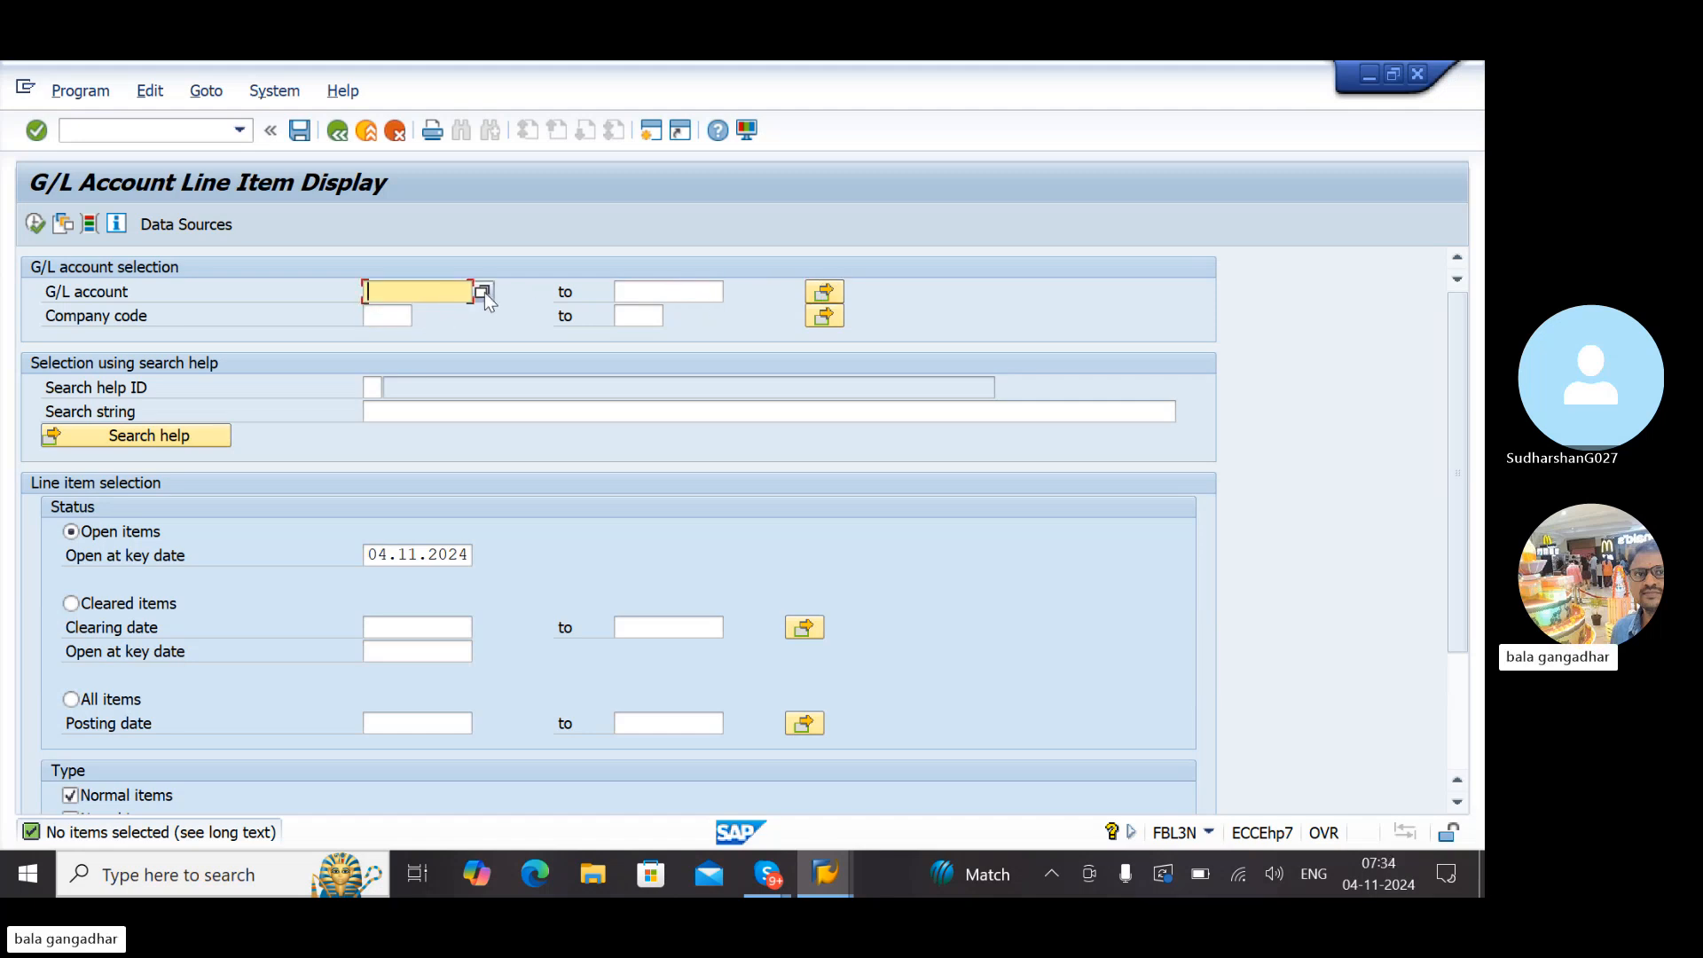
left_click(481, 293)
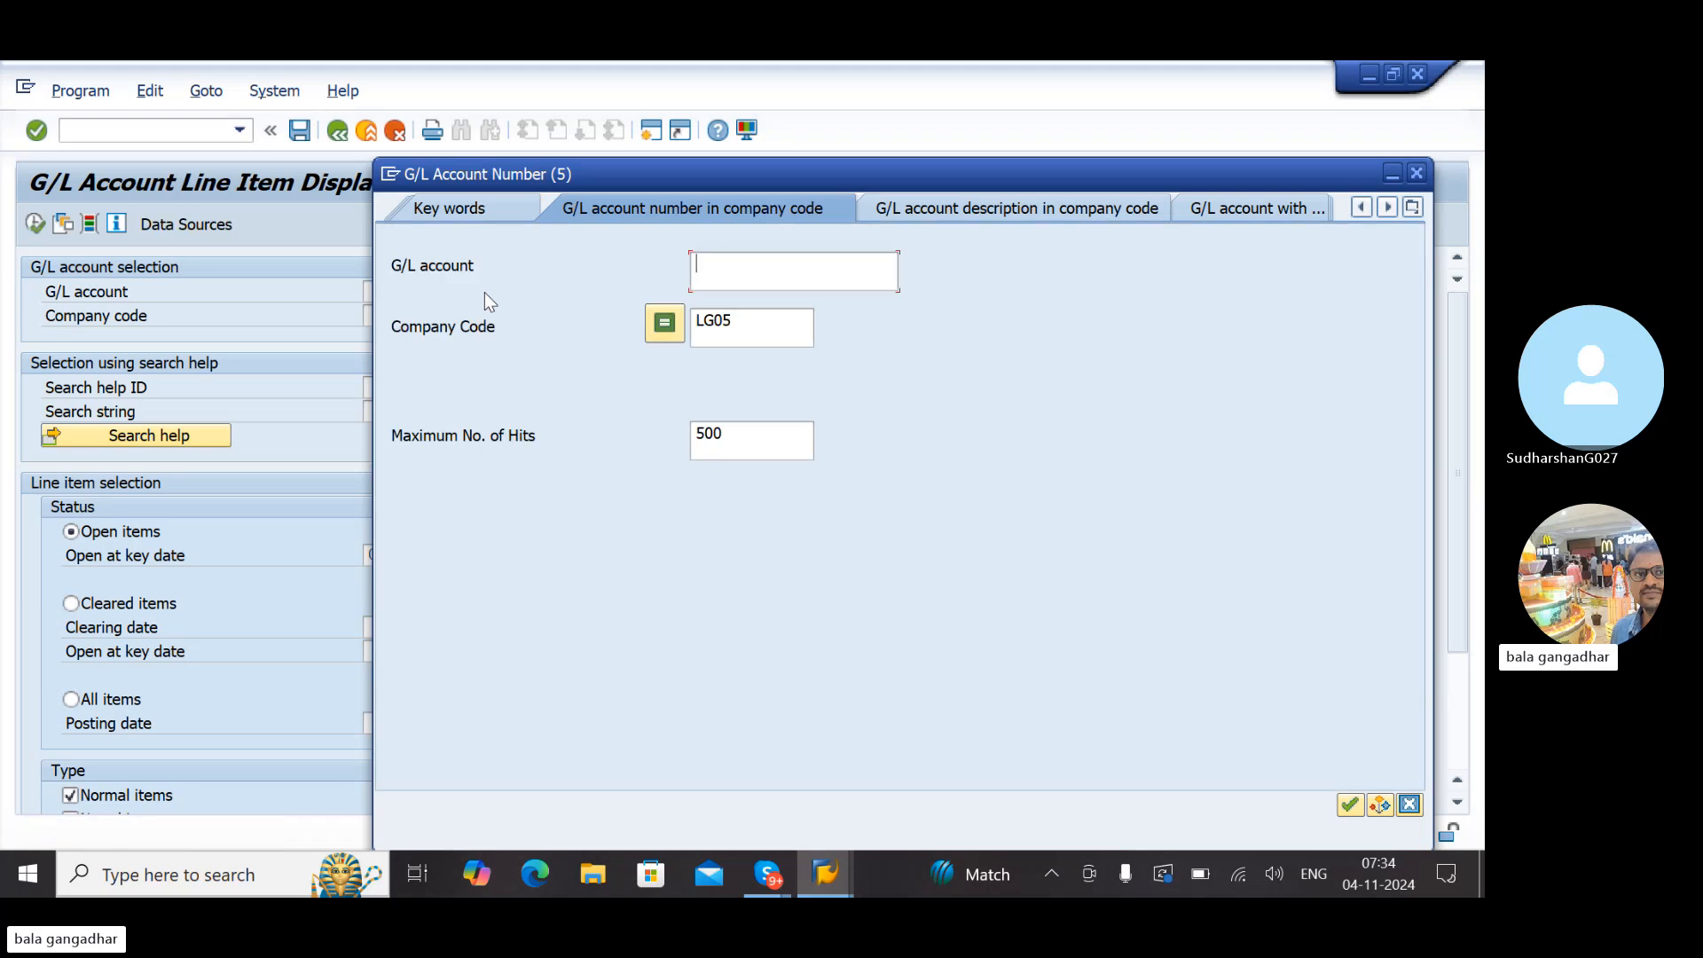
key("Return")
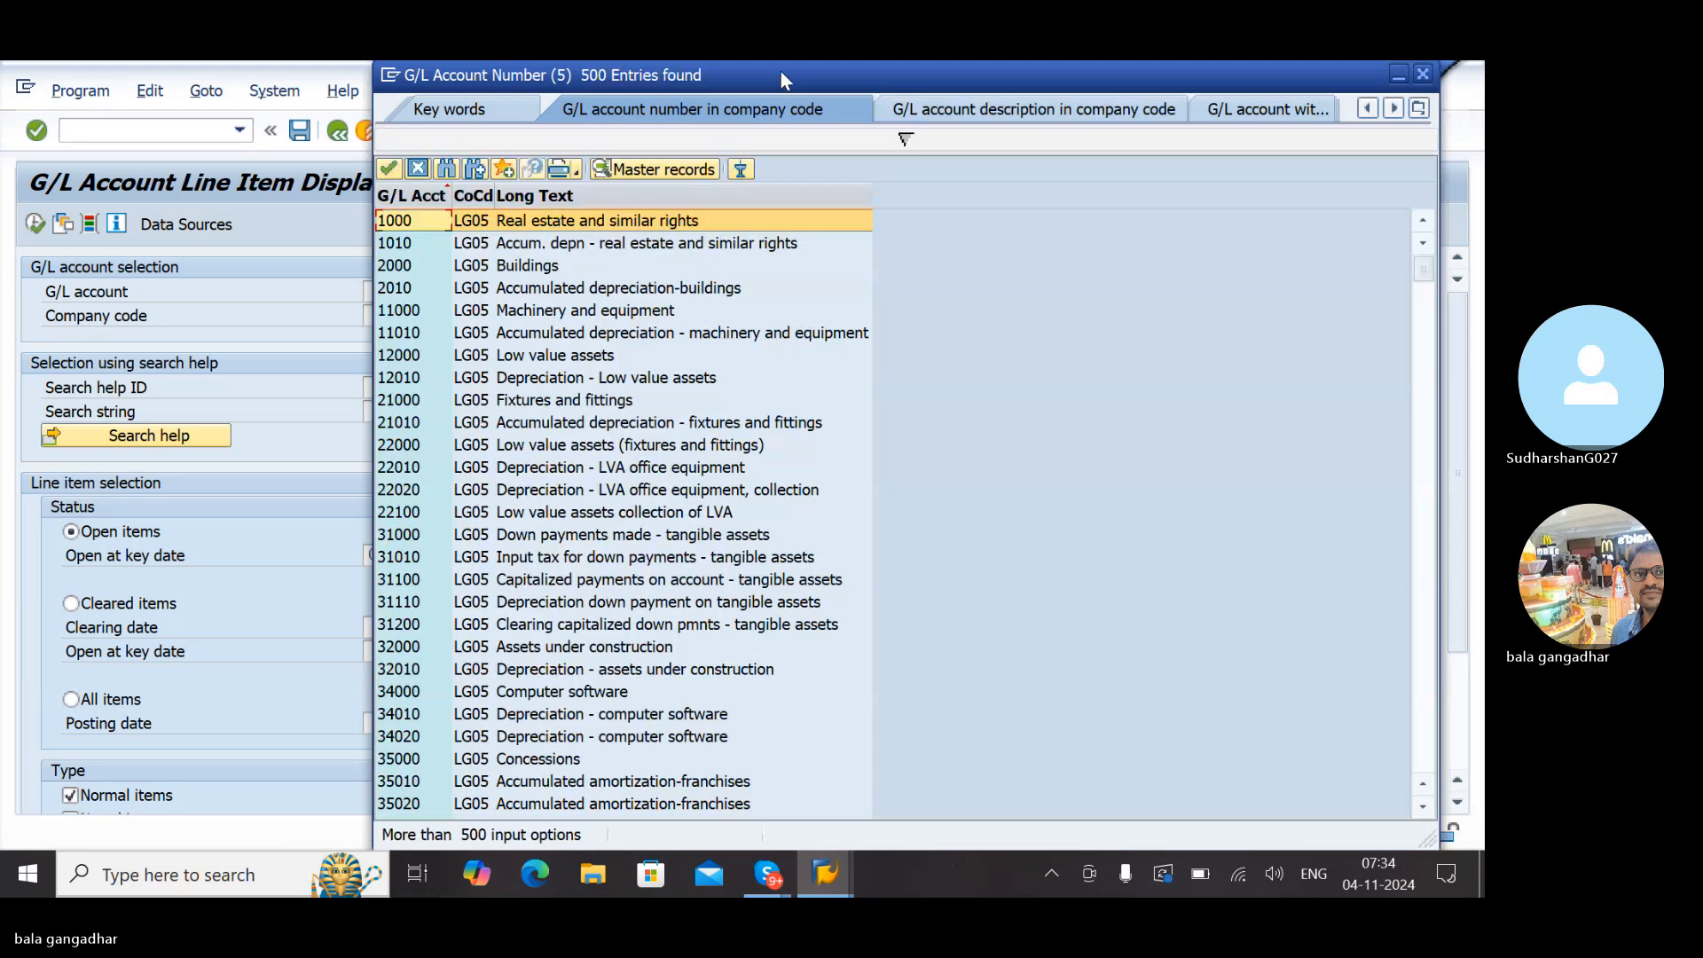
key("Escape")
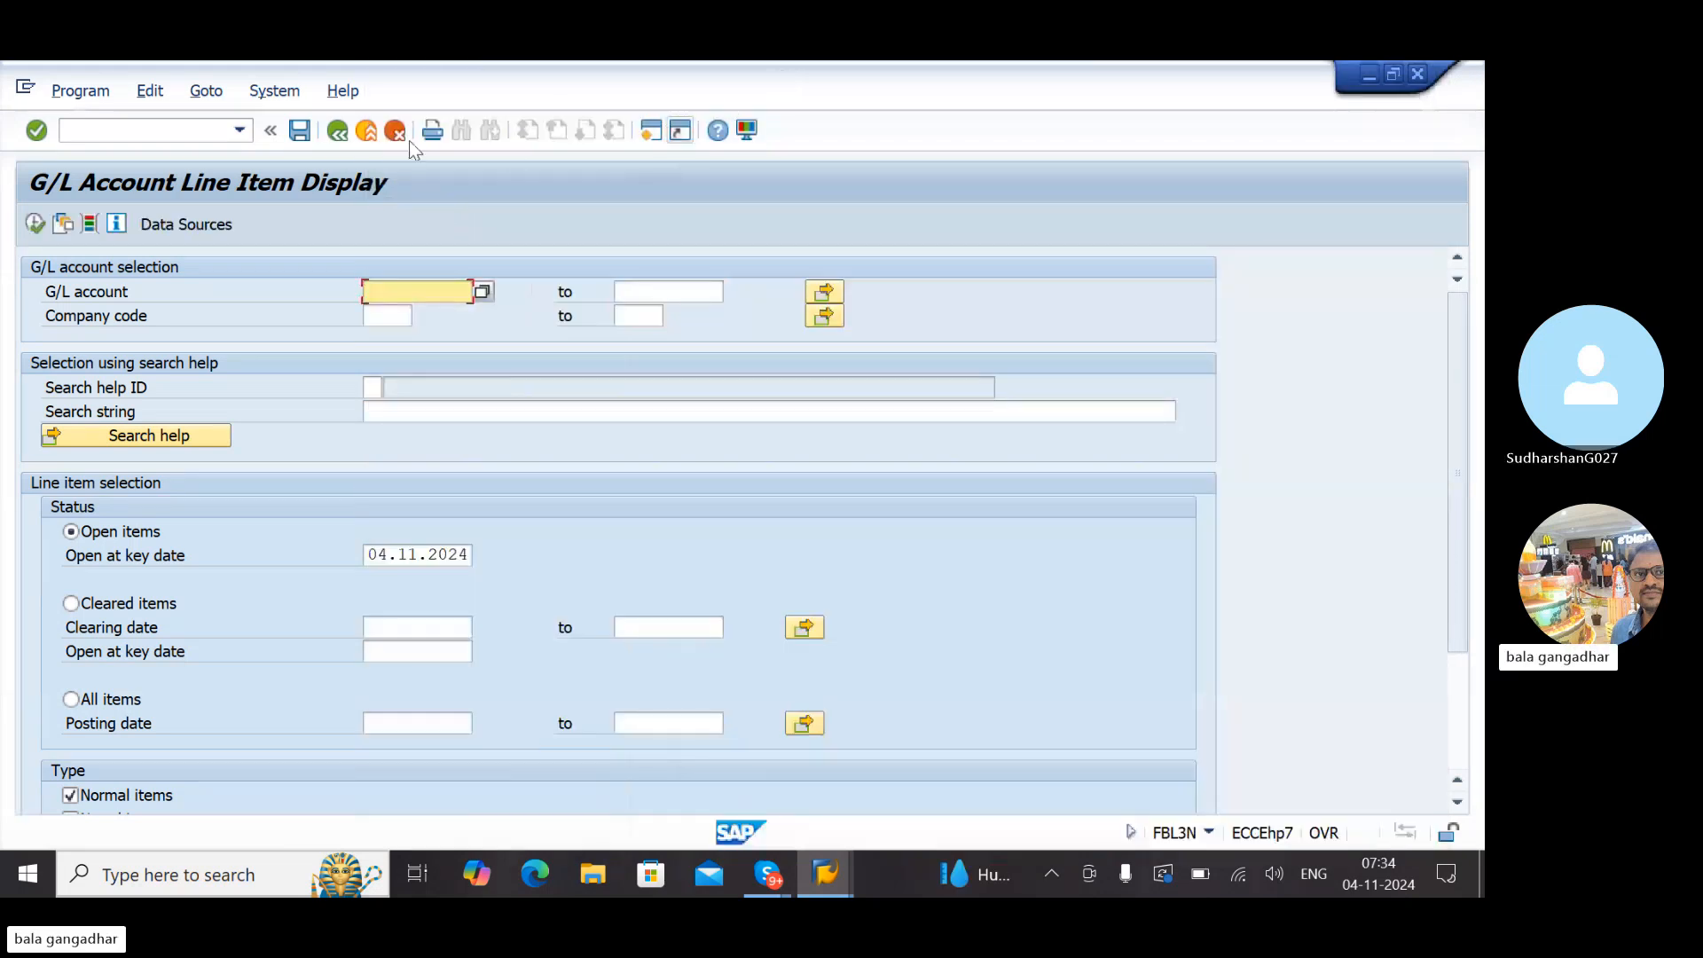
Leave the G/L line item display, start transaction EC01, and open the navigation view of the company code organizational structure
left_click(127, 132)
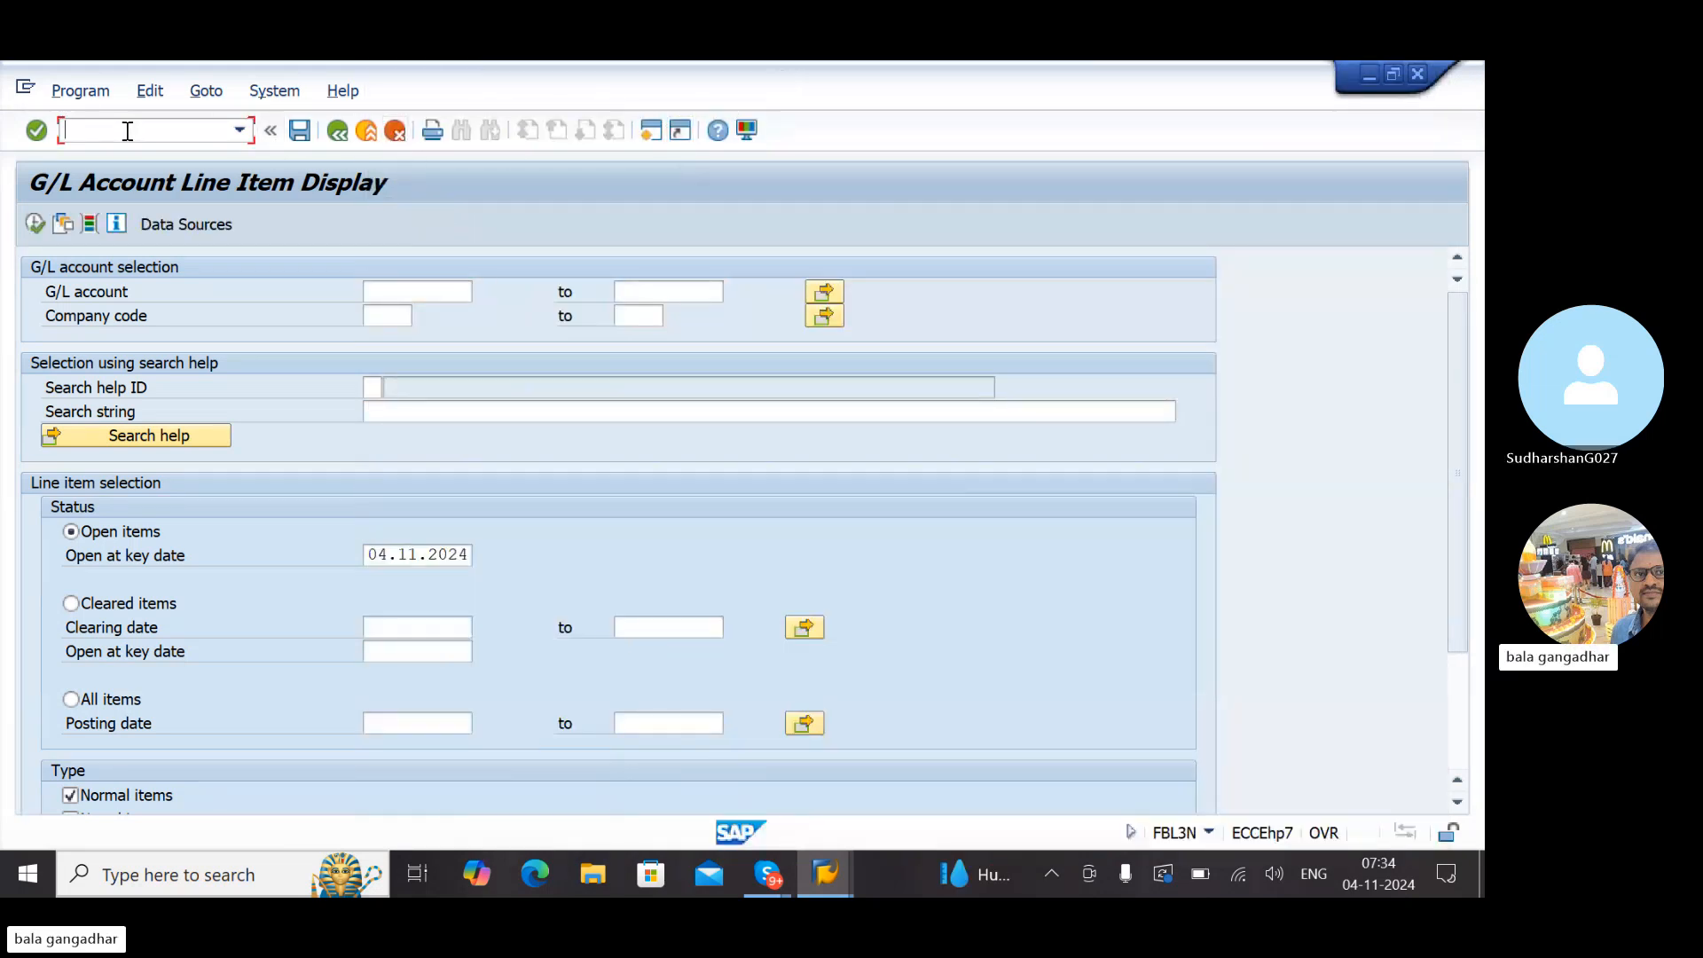
type("/n")
key("Return")
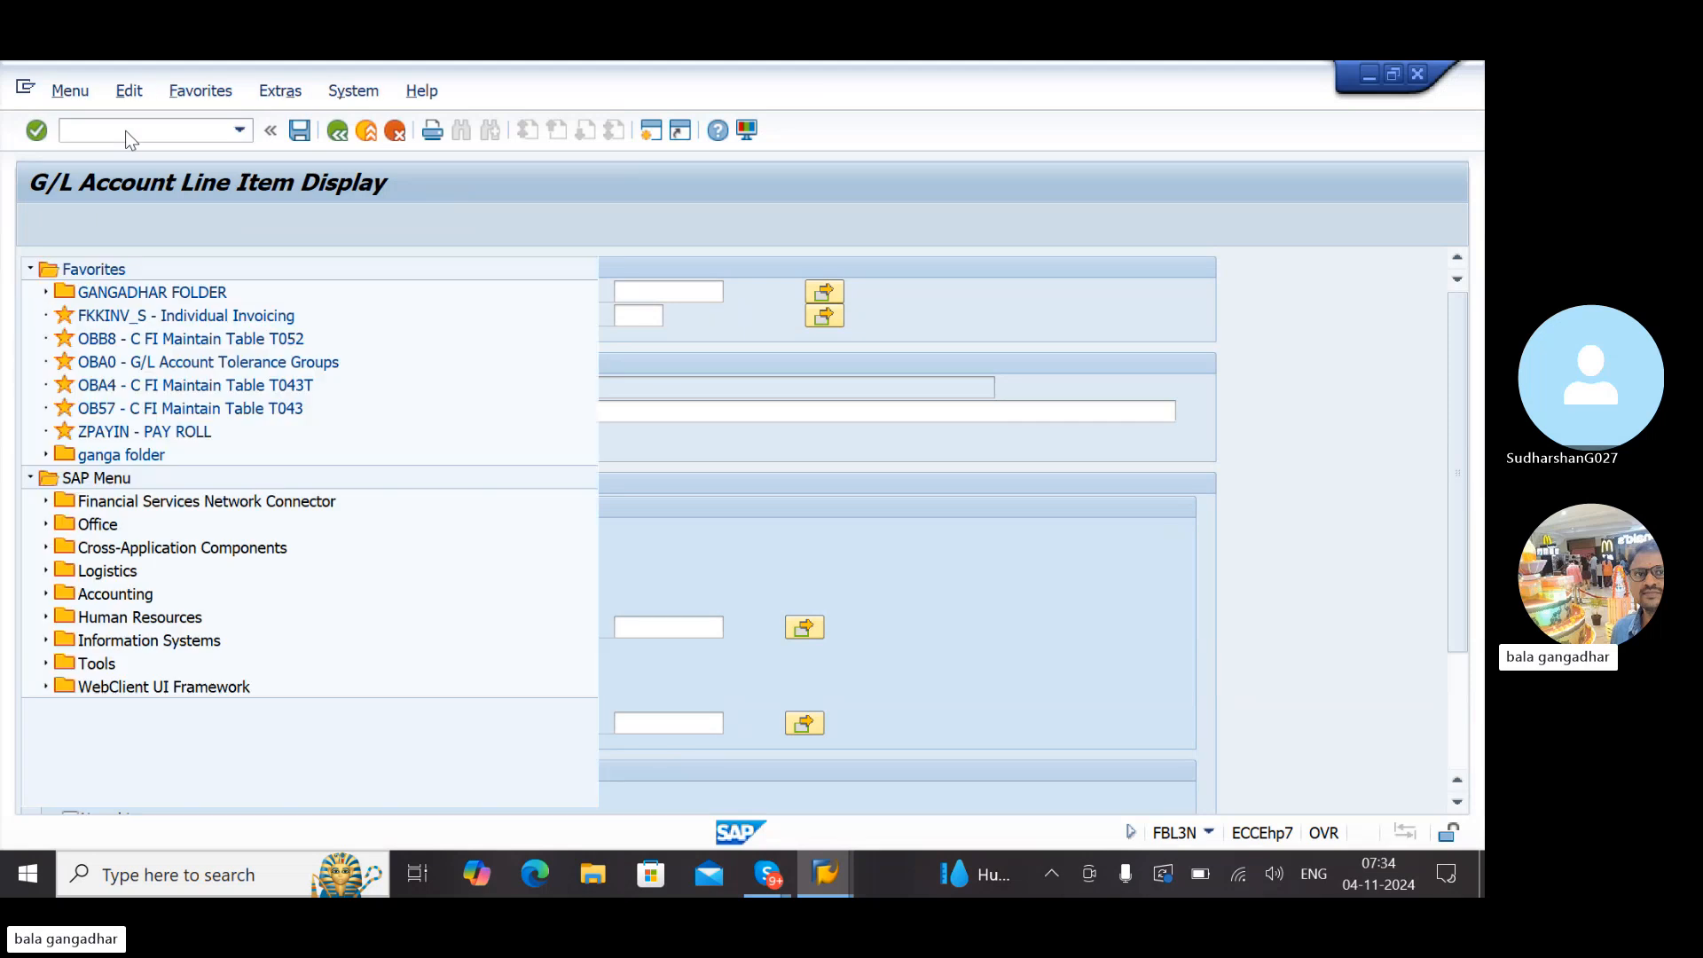
type("e")
type("EC01")
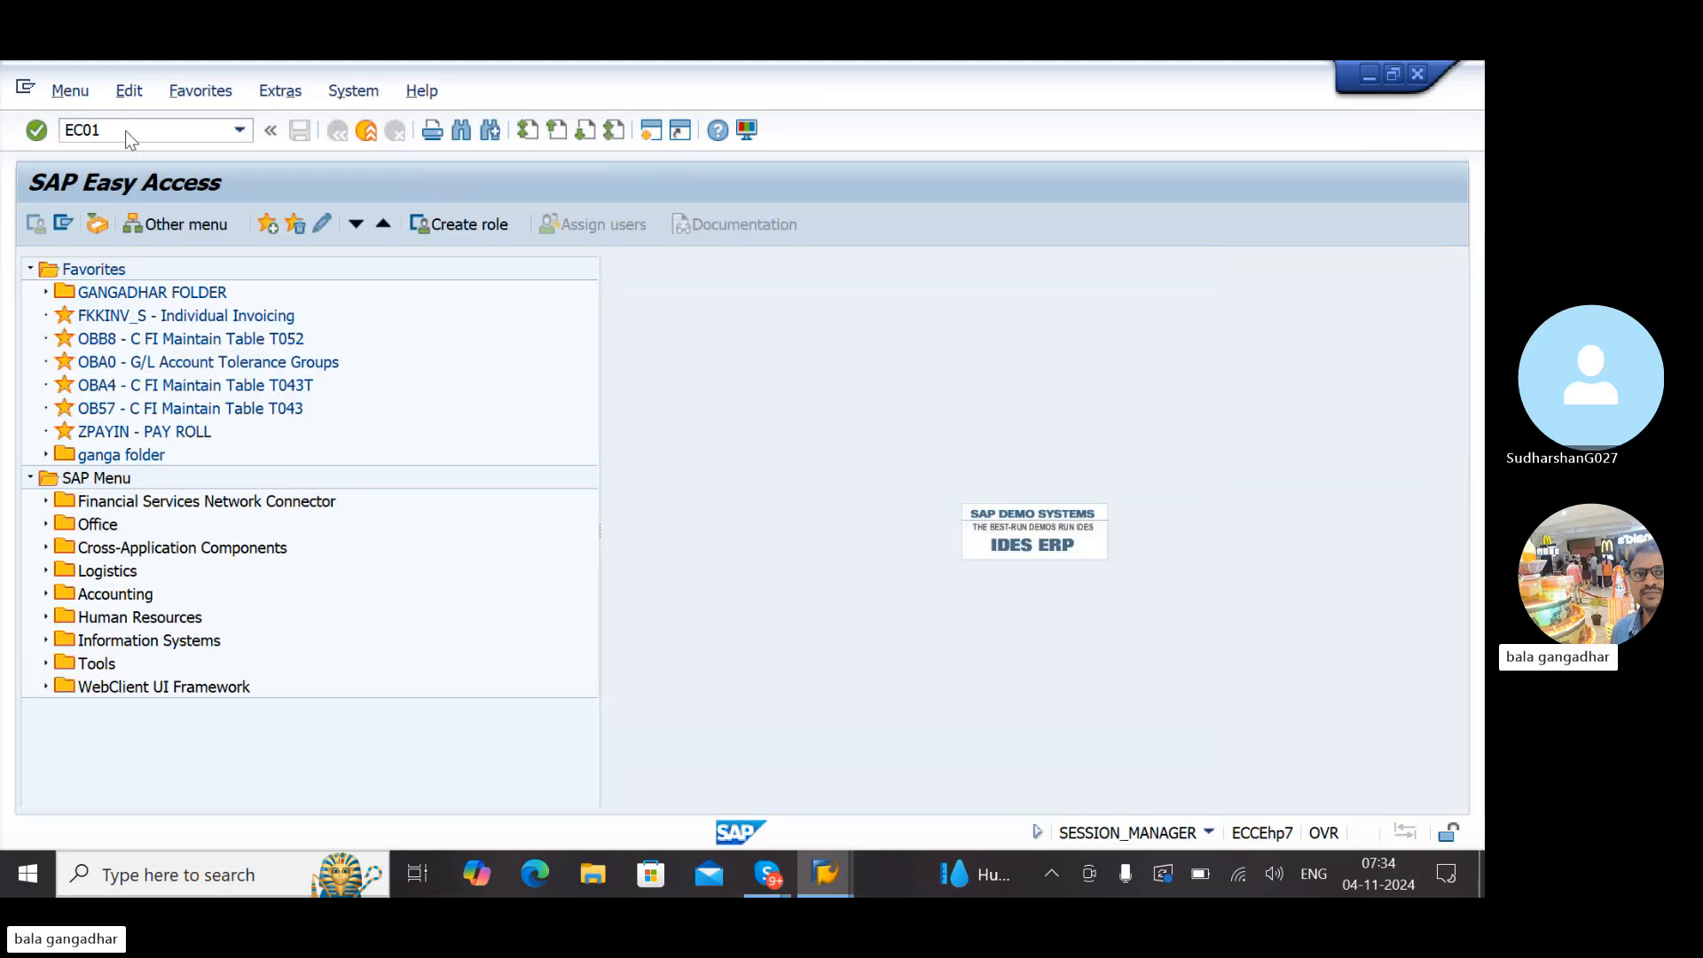
key("Return")
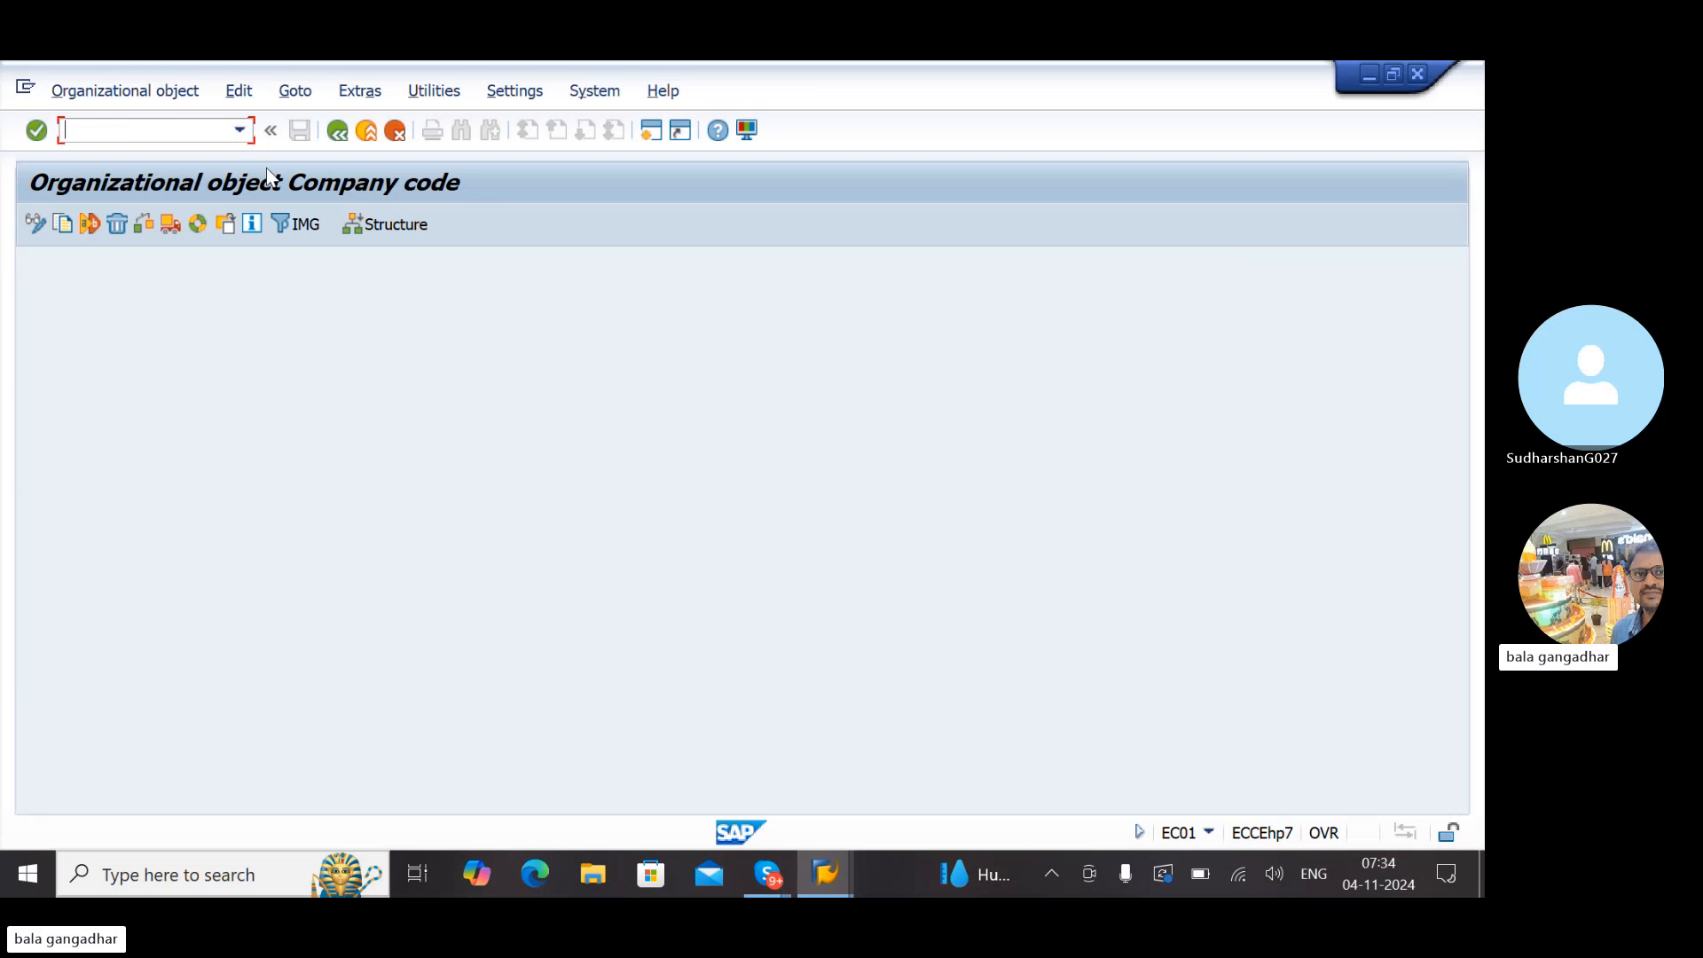
left_click(401, 230)
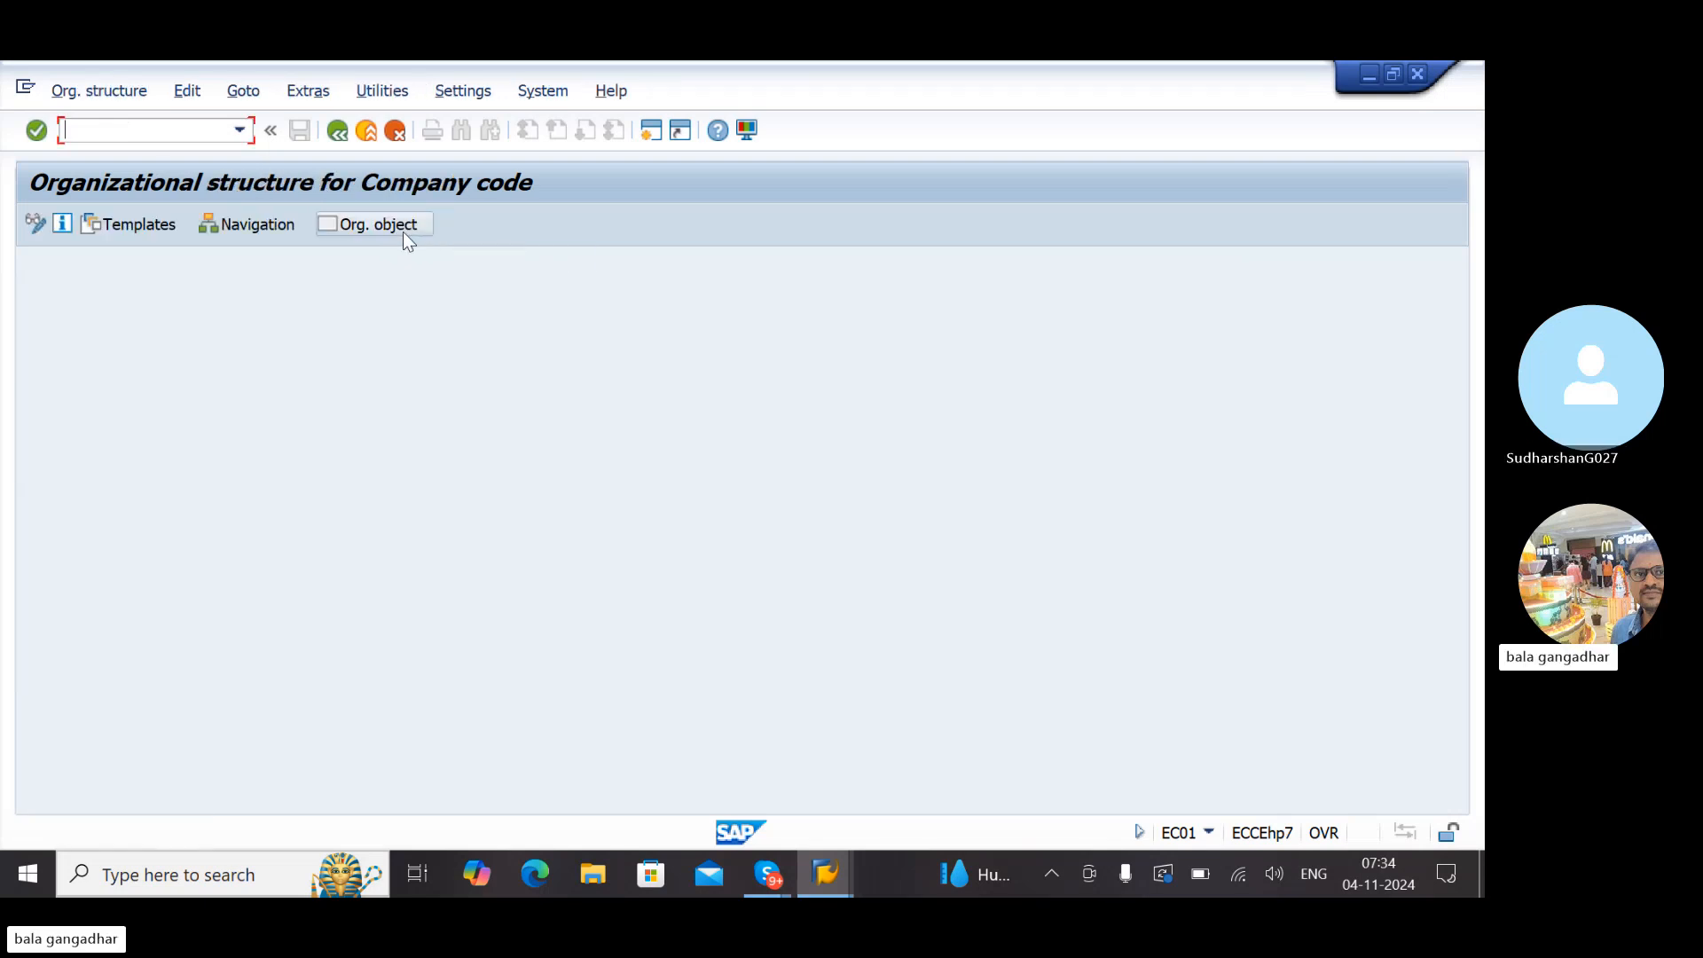
left_click(256, 227)
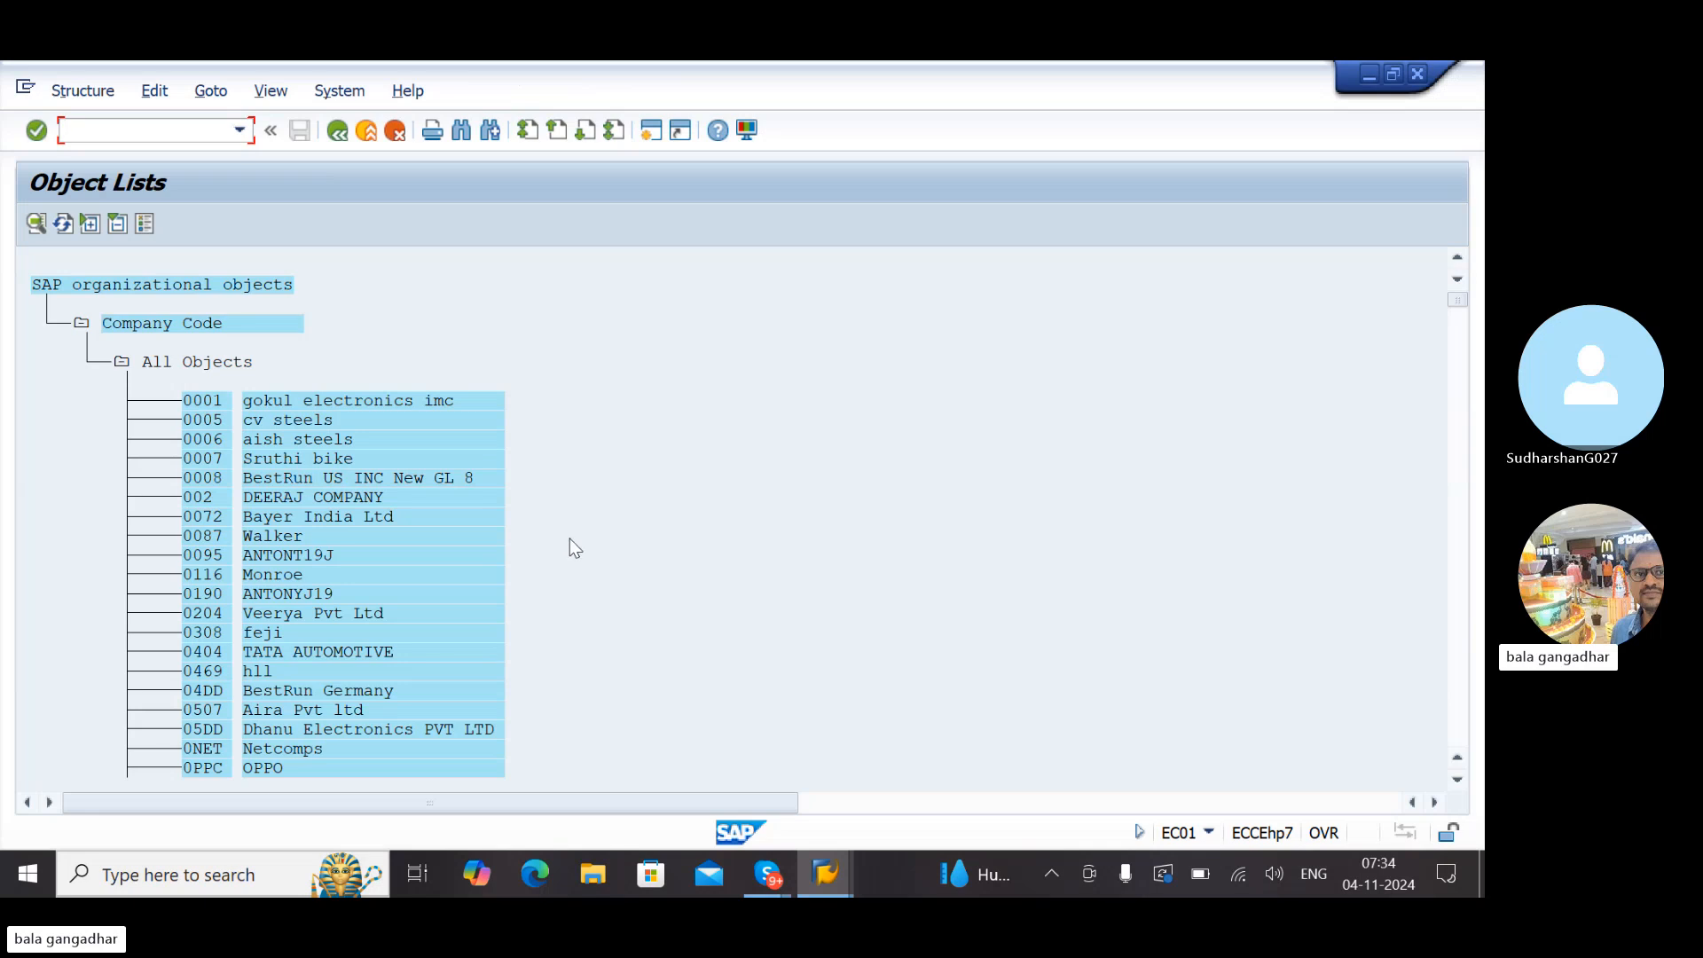
Find company code LG05, LG INDIA PVT LIMITED, in the object list and display its organizational structure
key("ctrl+f")
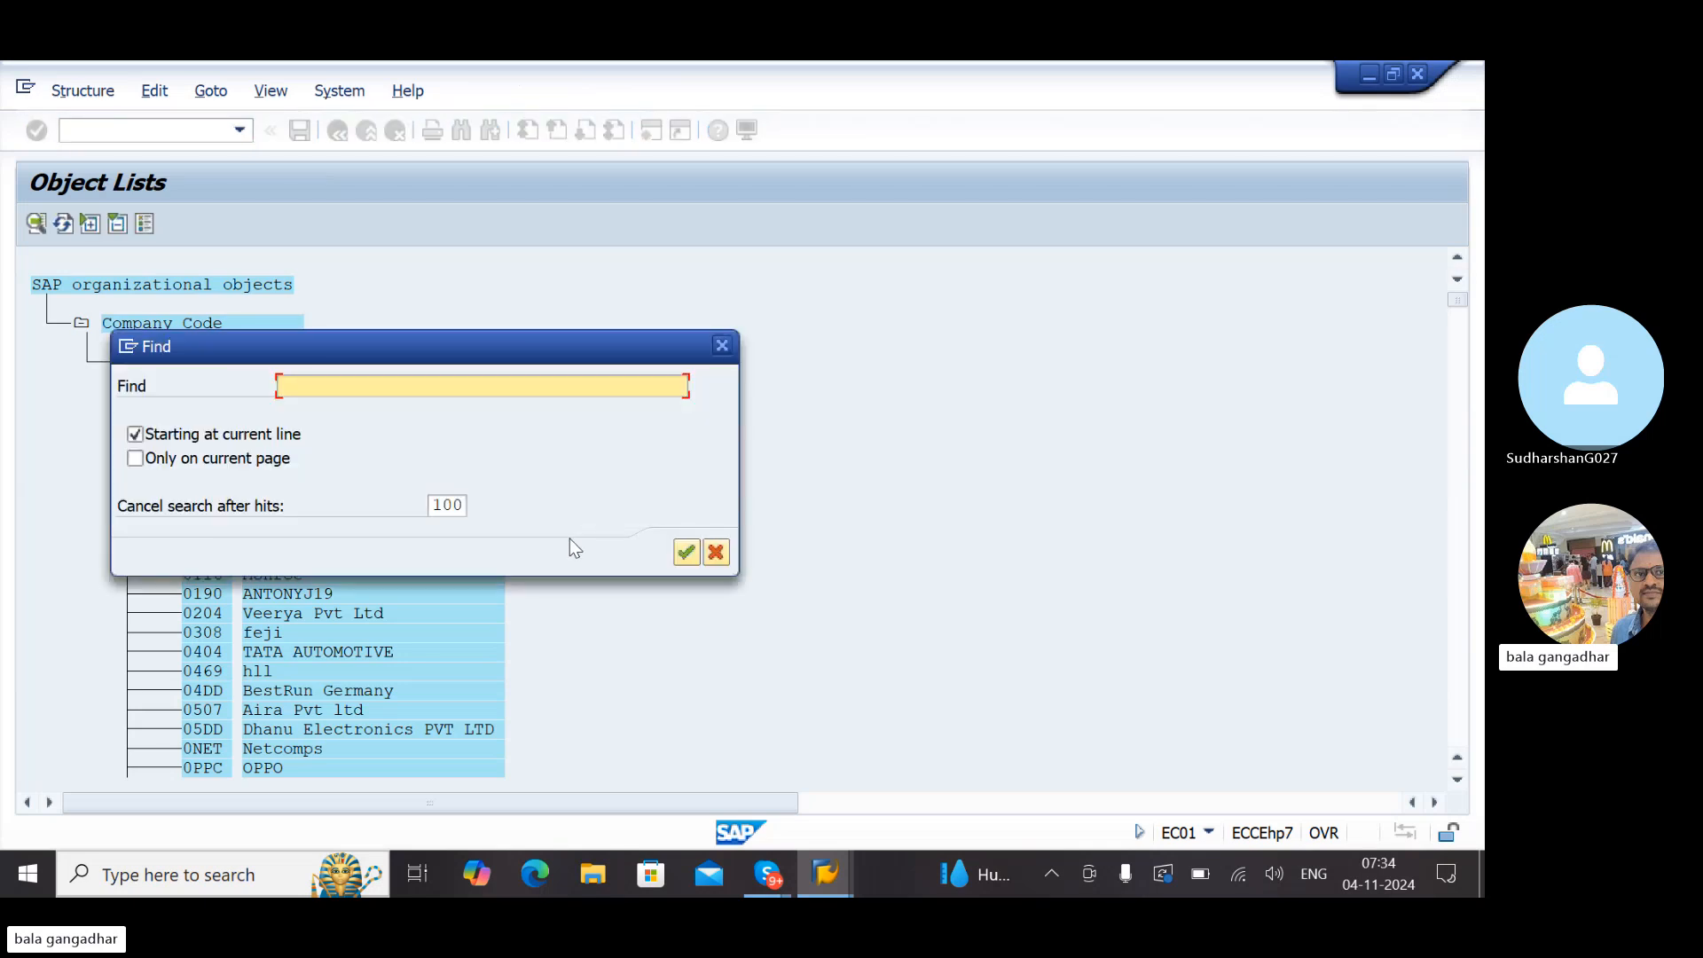
type("L005")
key("Return")
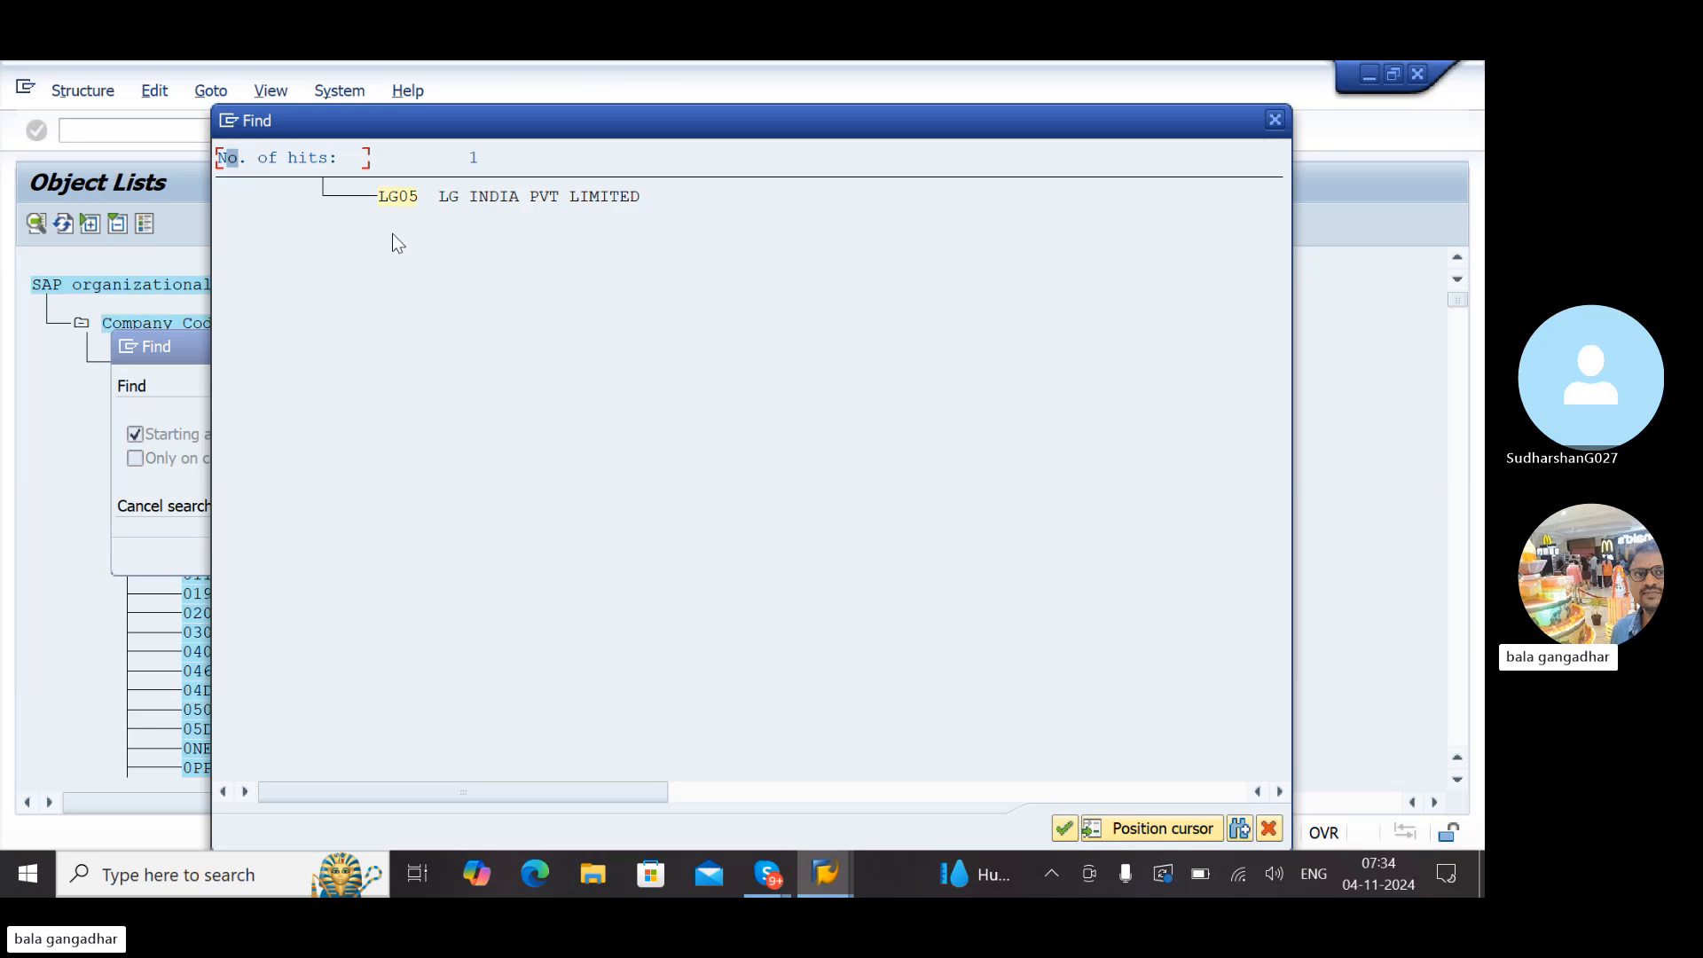
left_click(403, 204)
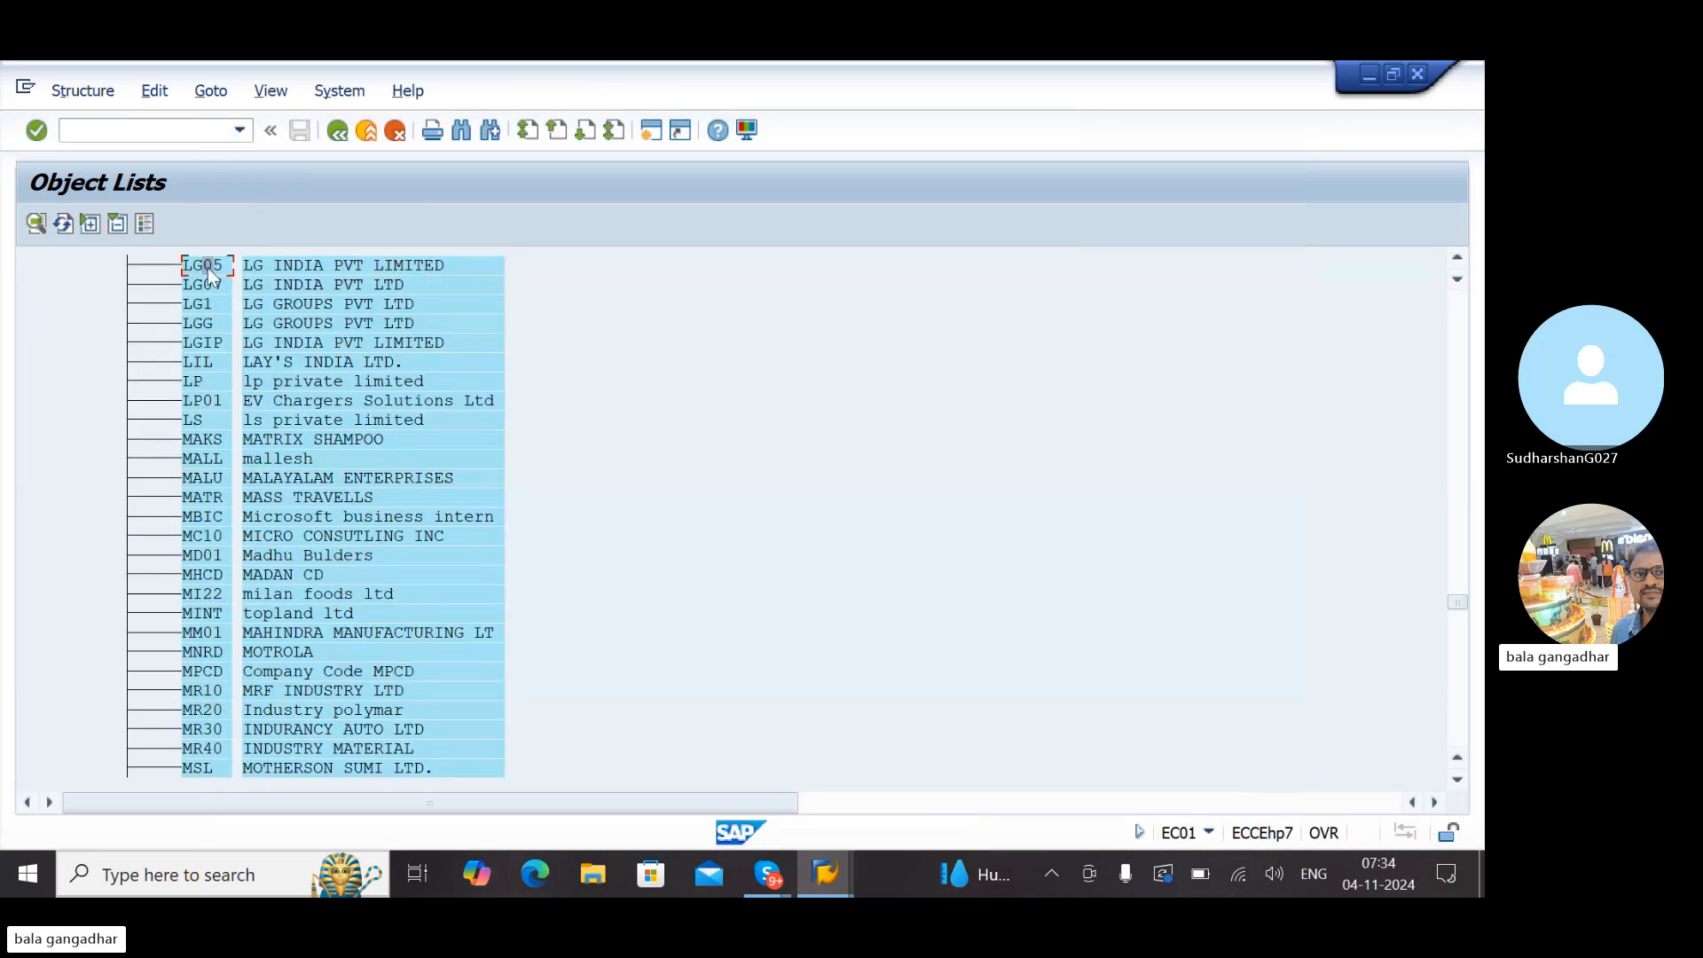
double_click(204, 263)
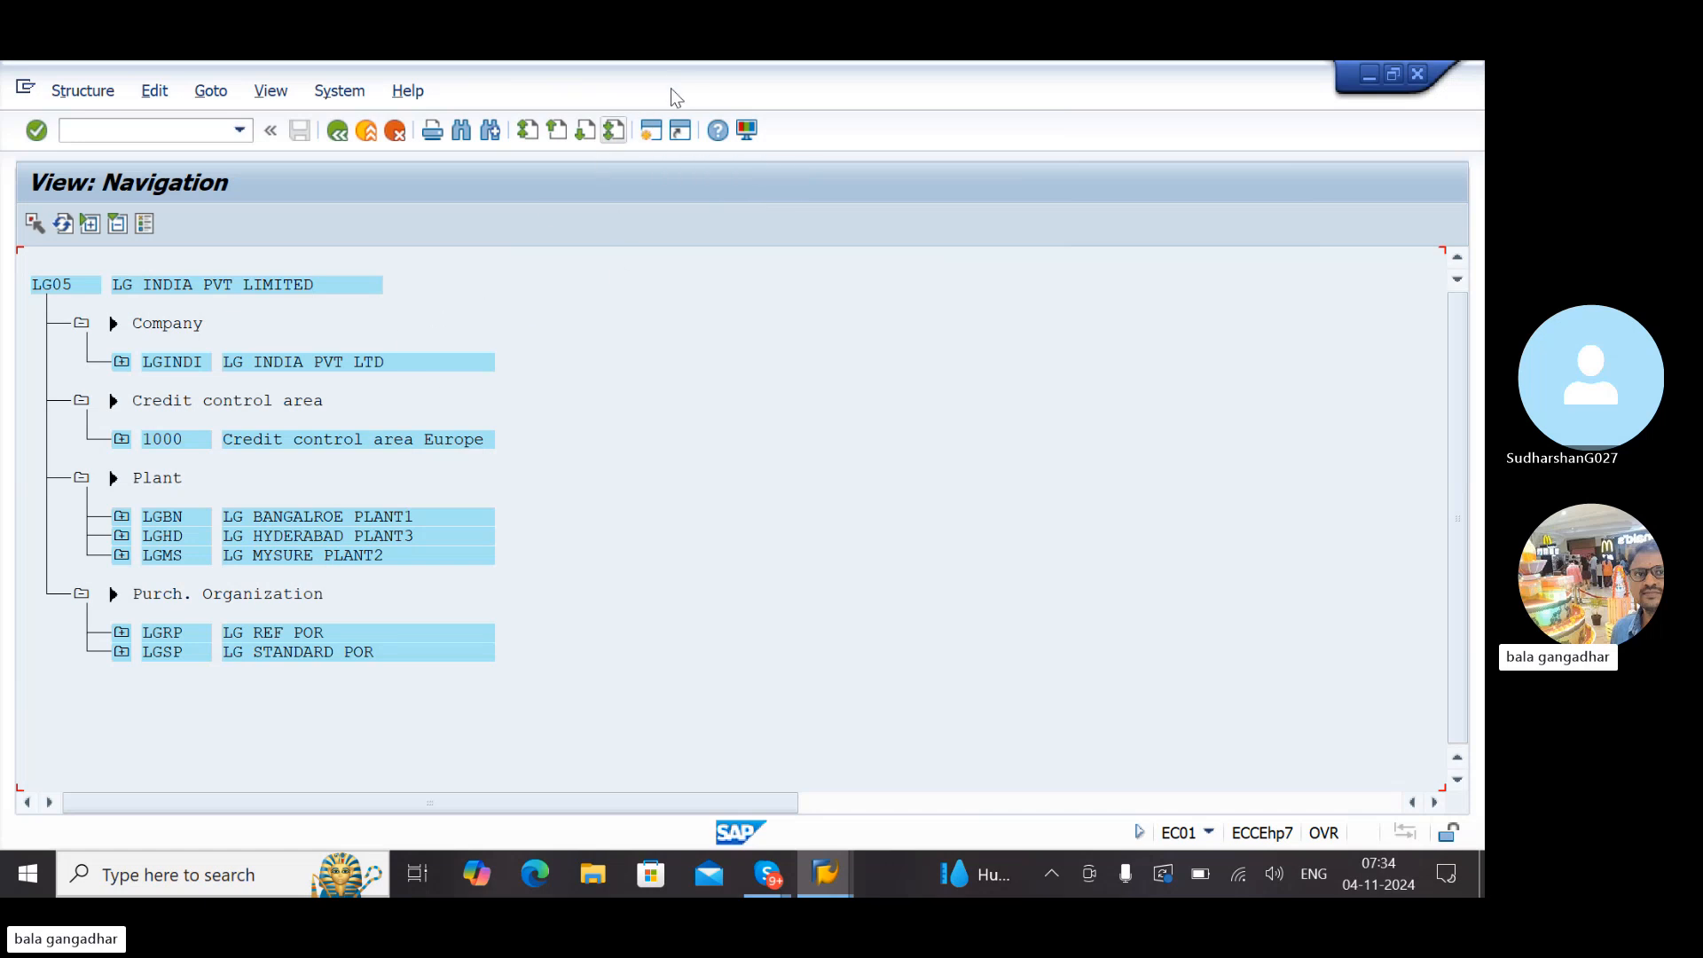
Close the surplus sessions for Edit G/L Account Centrally, Create Vendor and Change Vendor, and return to the LG05 navigation view
left_click(652, 133)
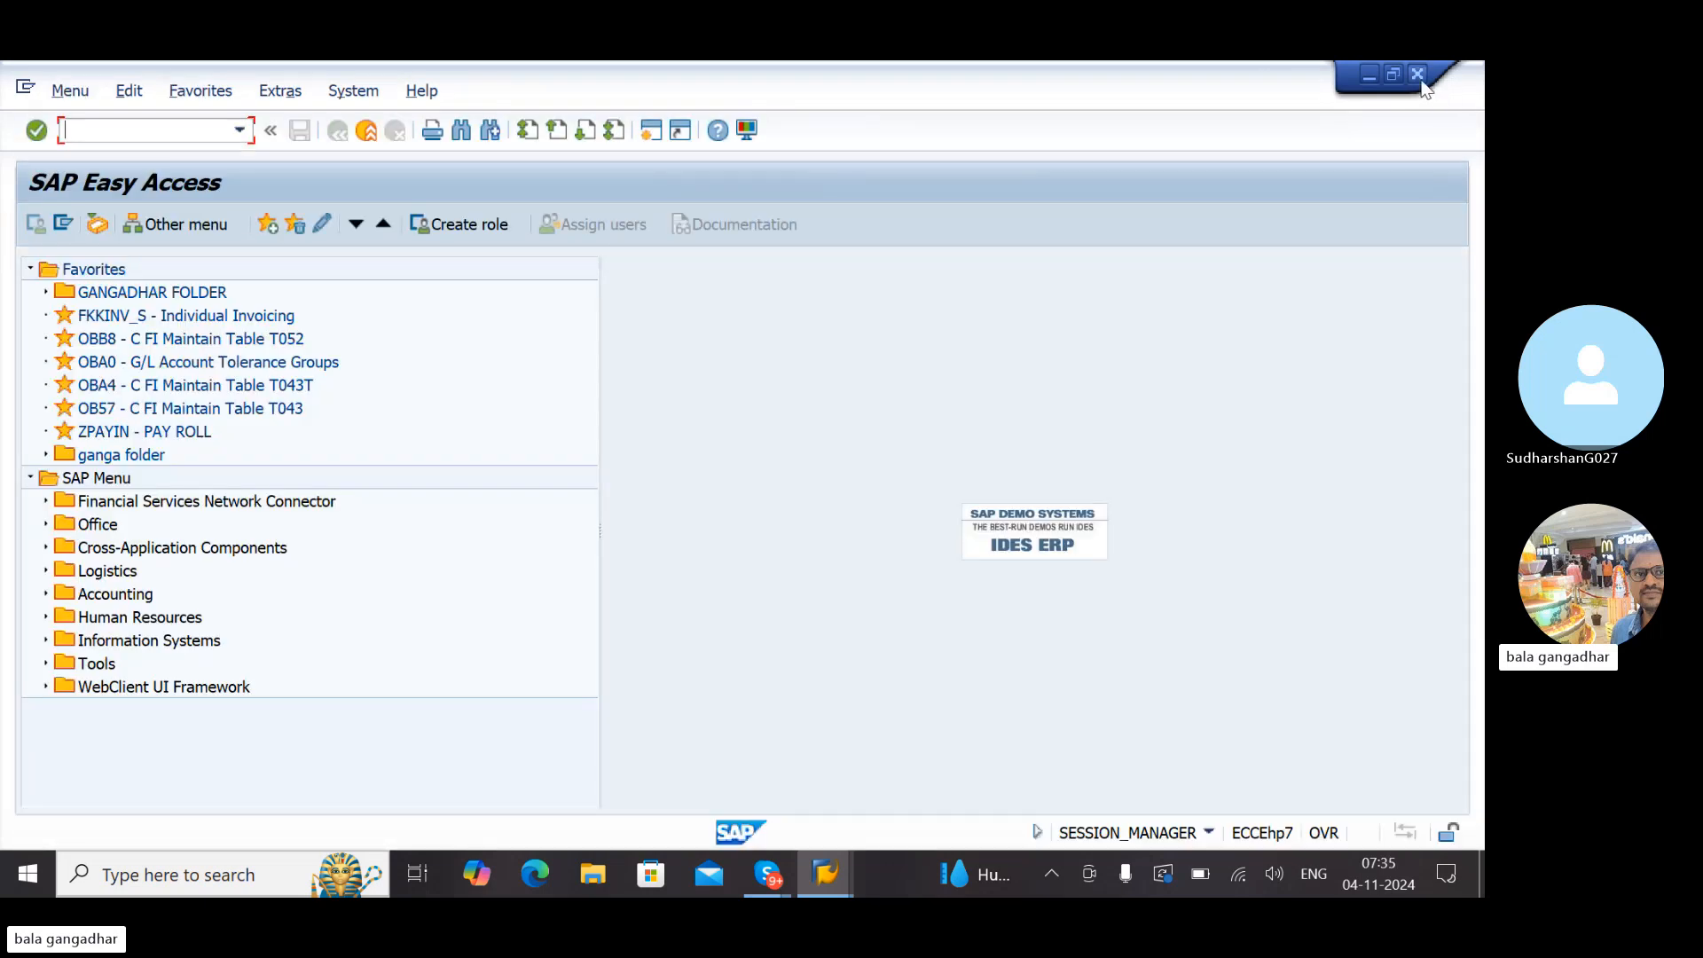
left_click(1418, 74)
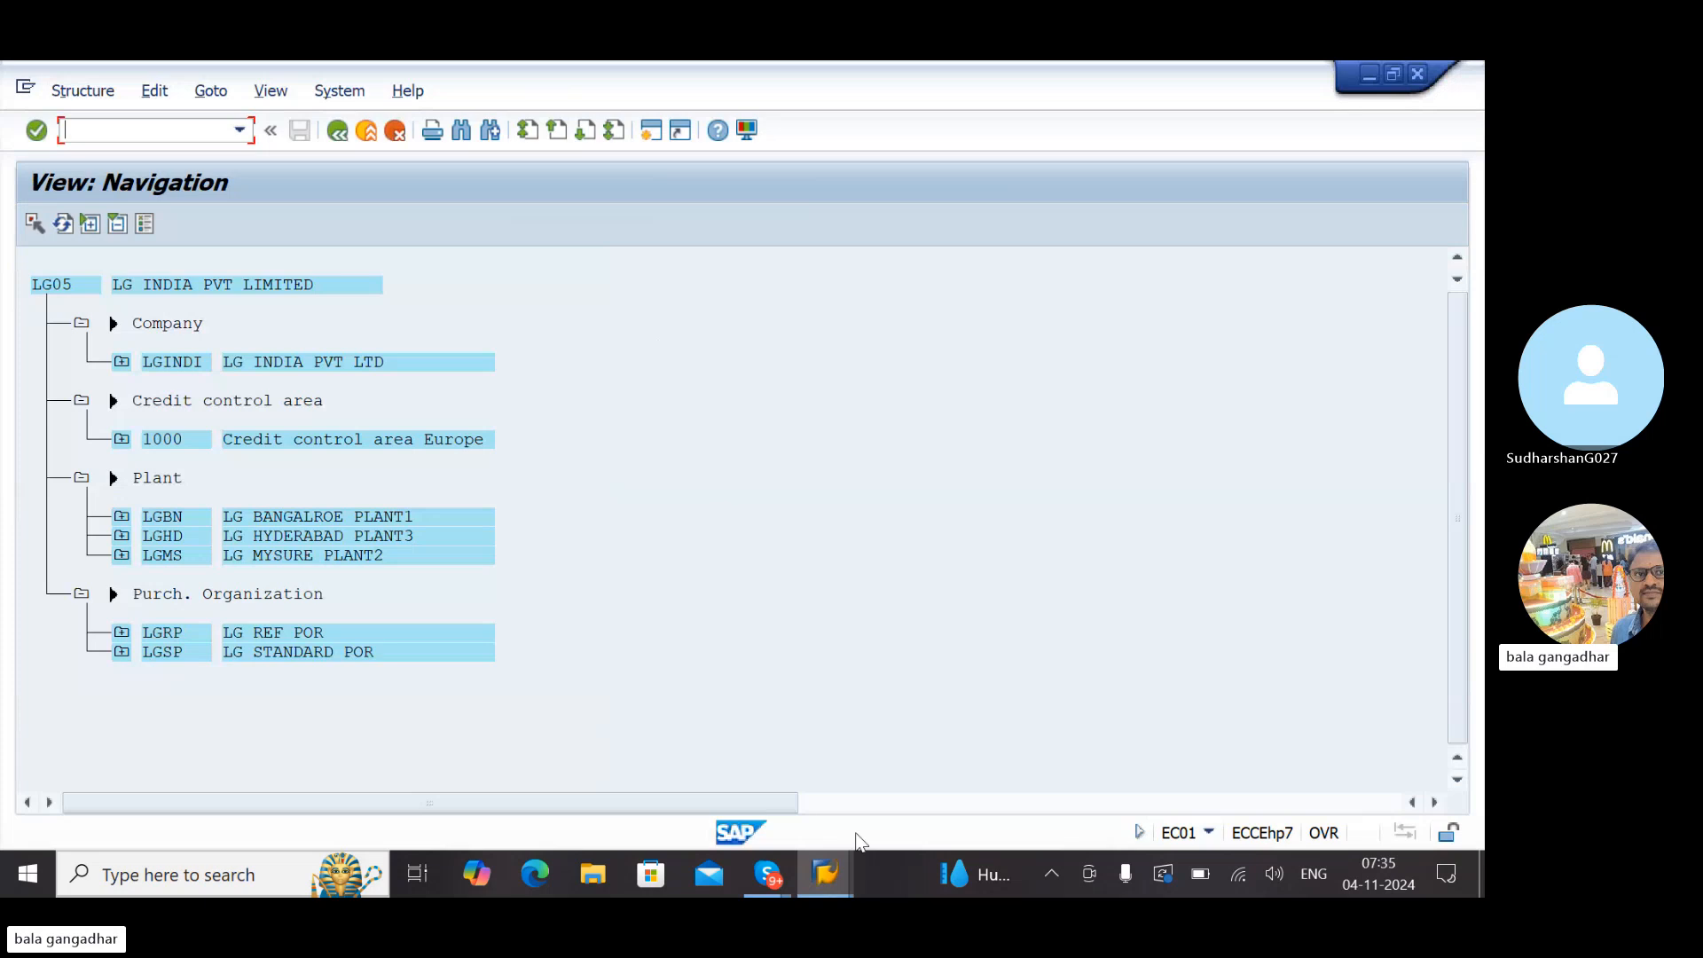
mouse_move(809, 875)
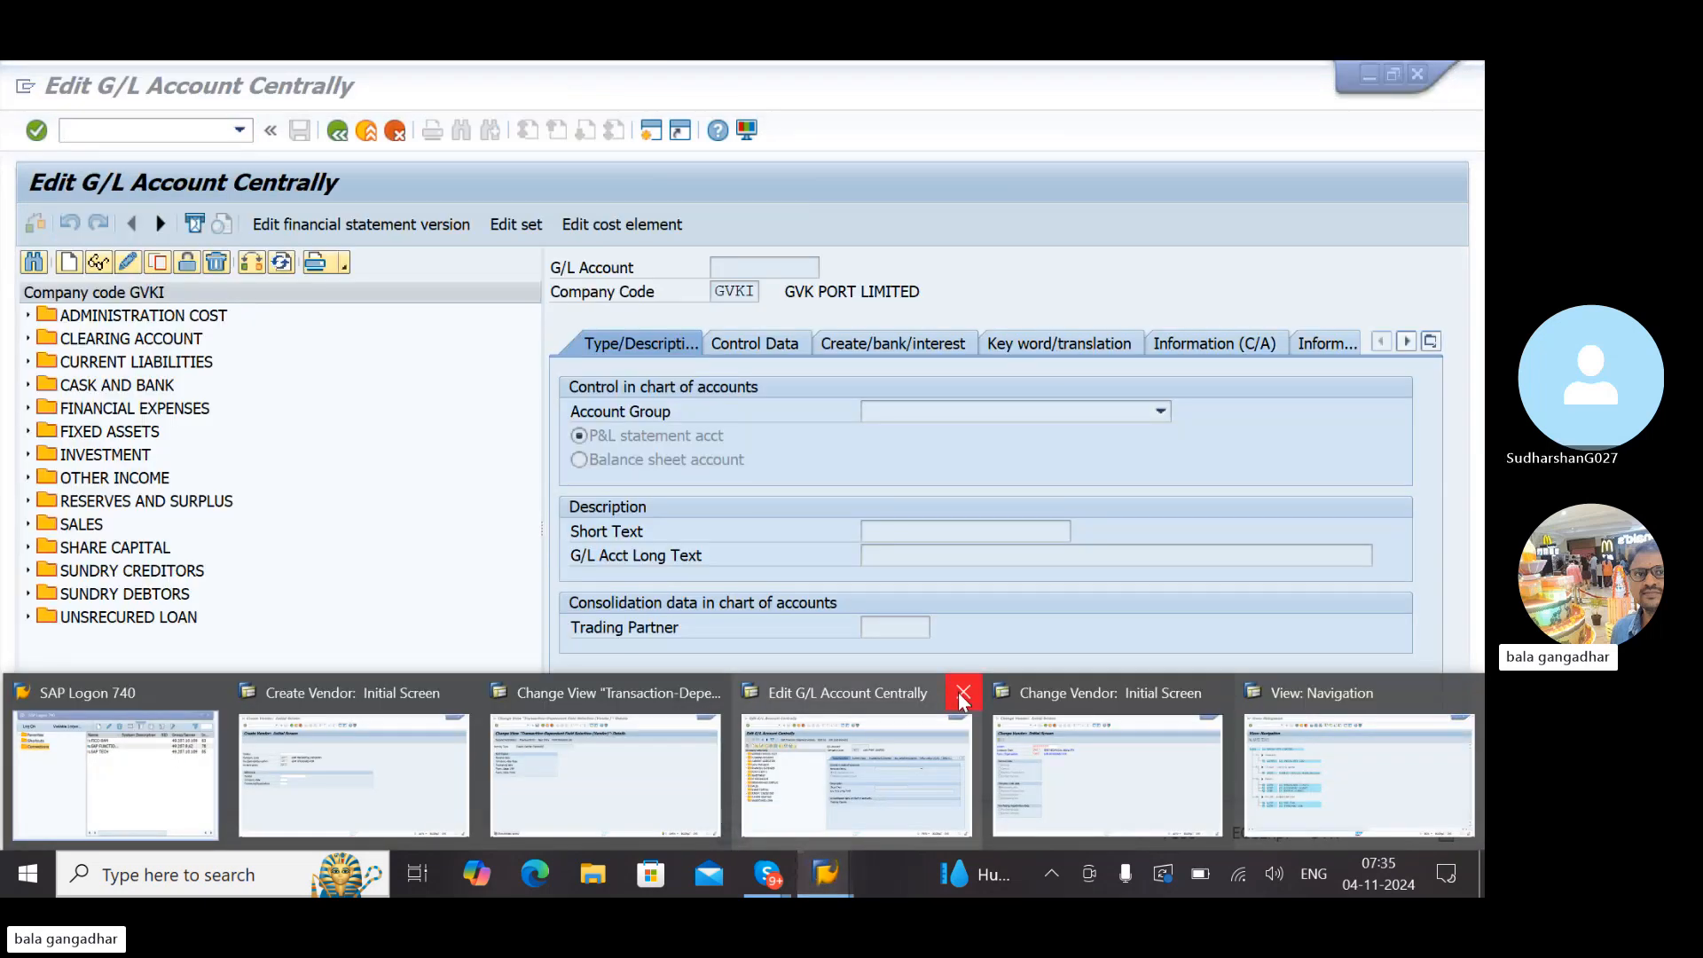
left_click(961, 691)
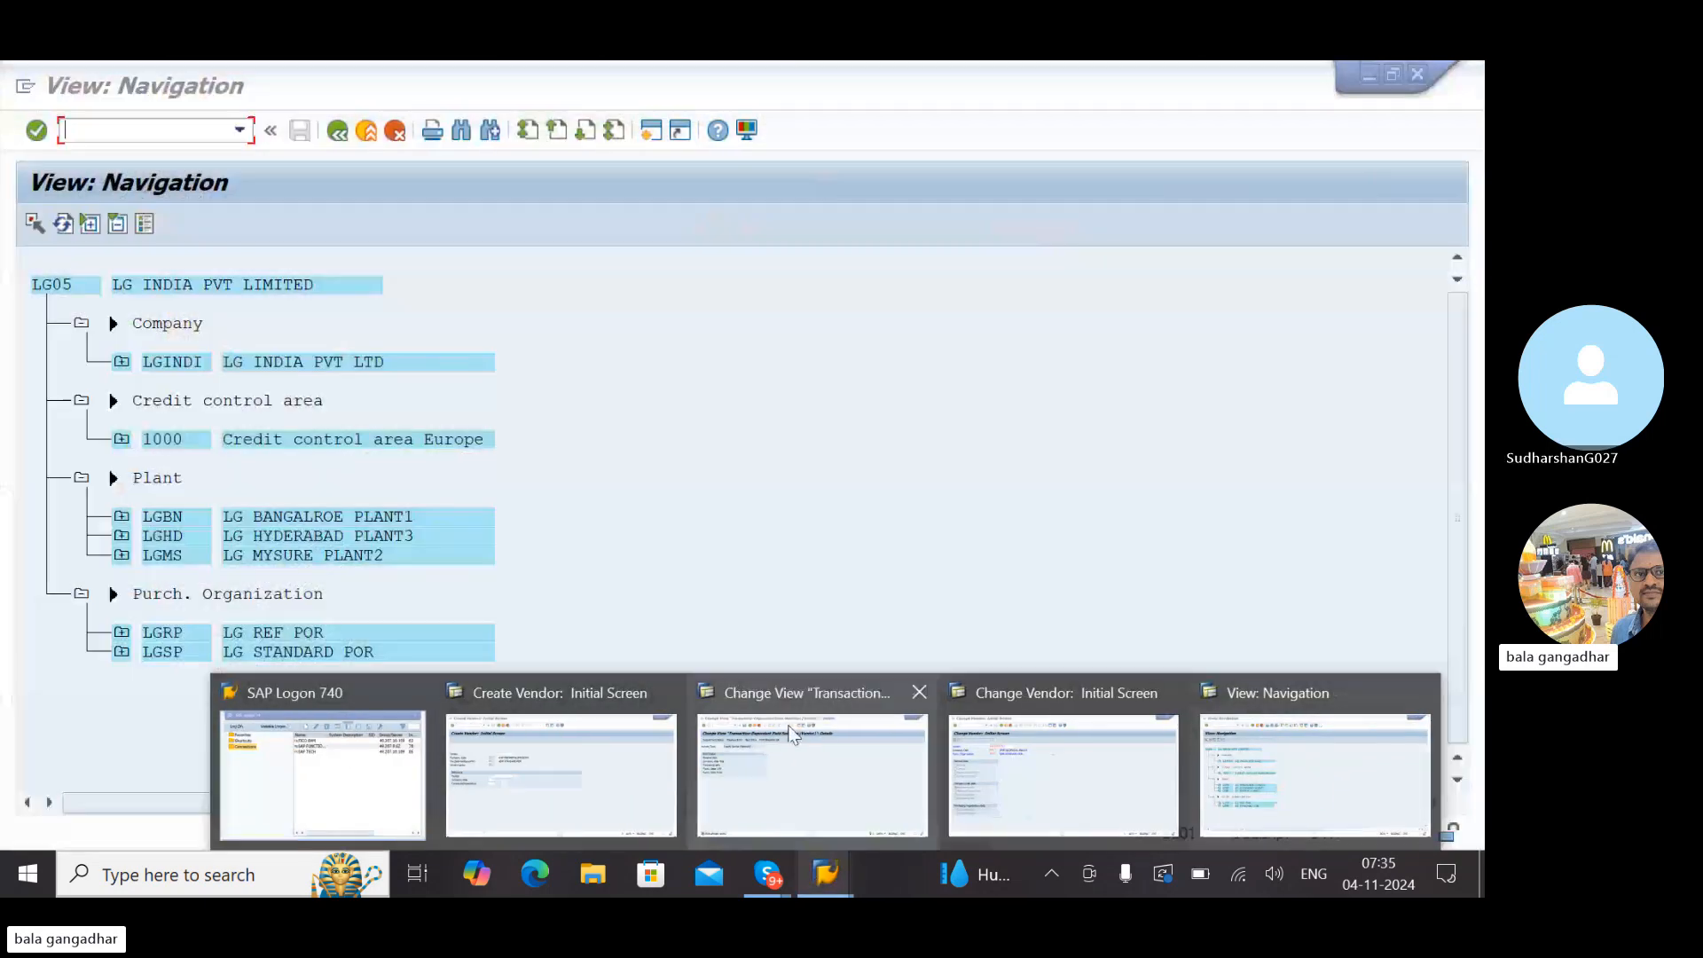
left_click(567, 735)
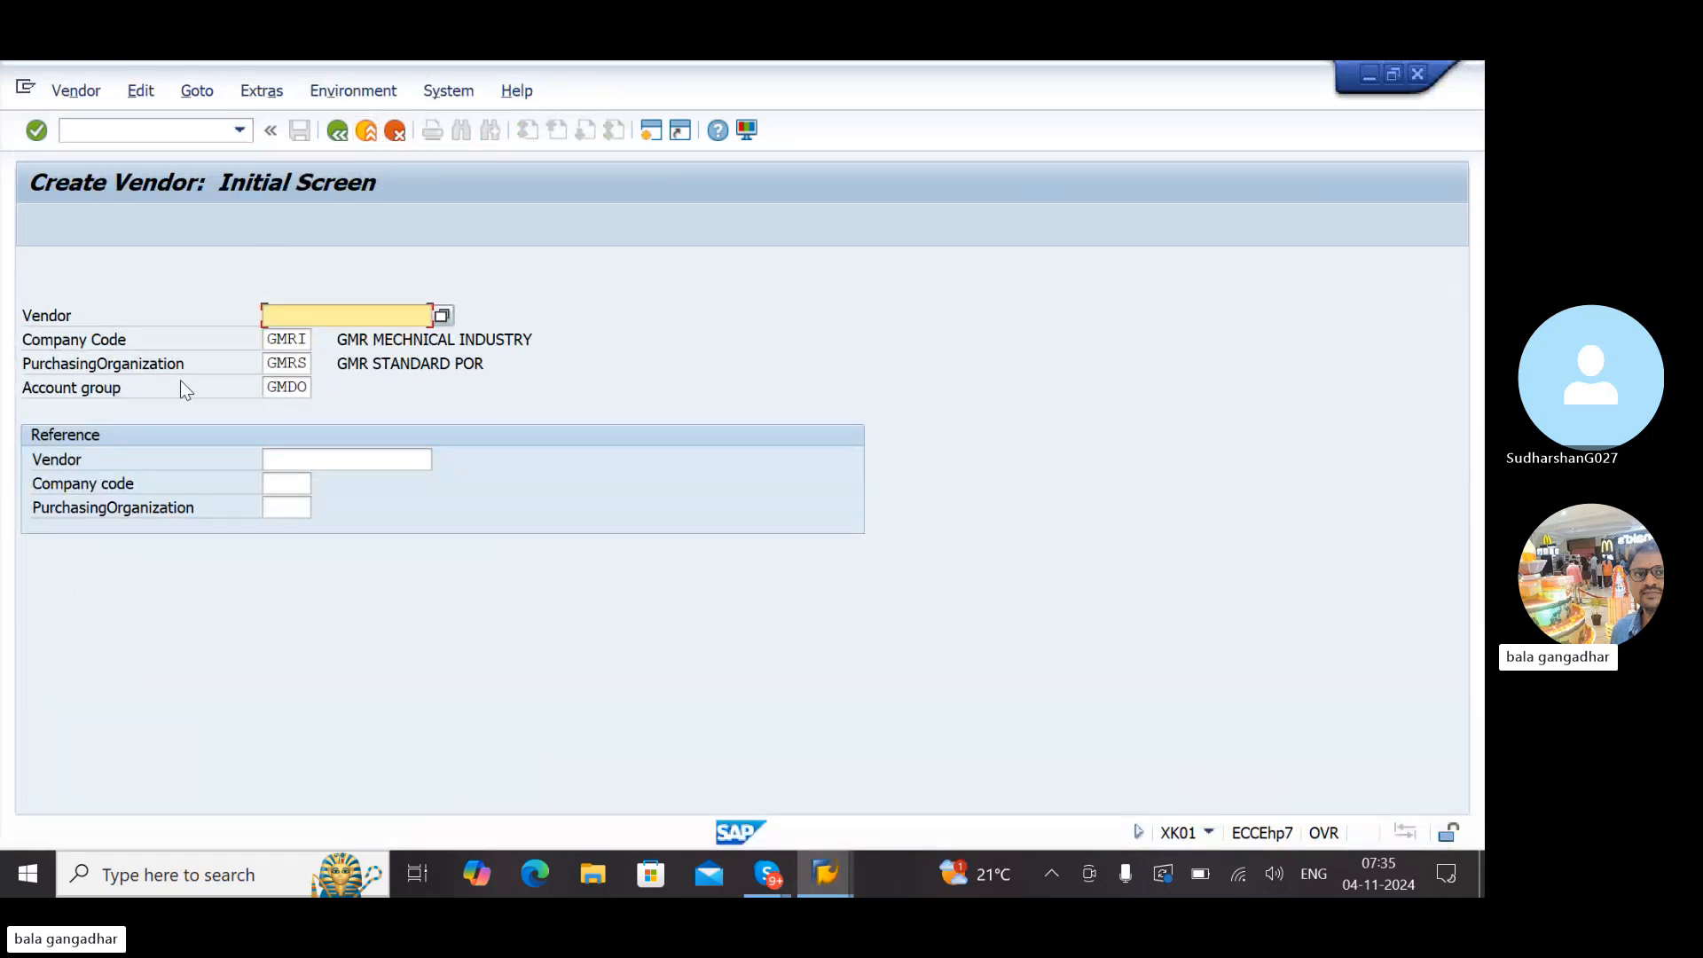
left_click(368, 131)
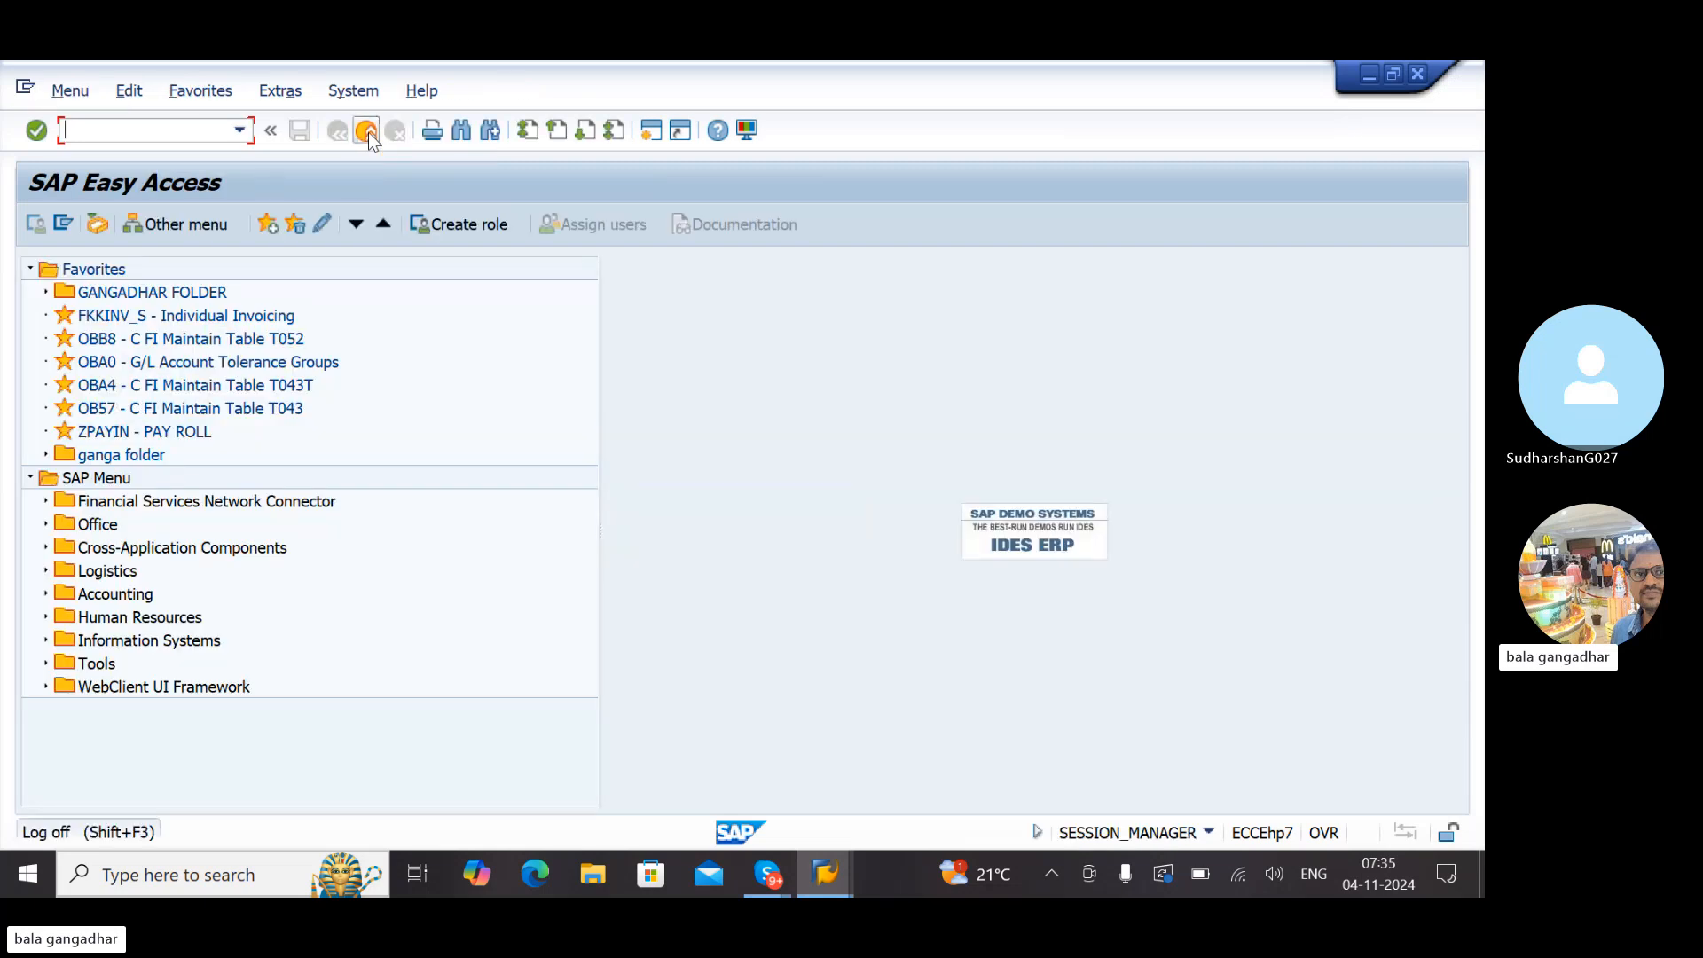
left_click(370, 132)
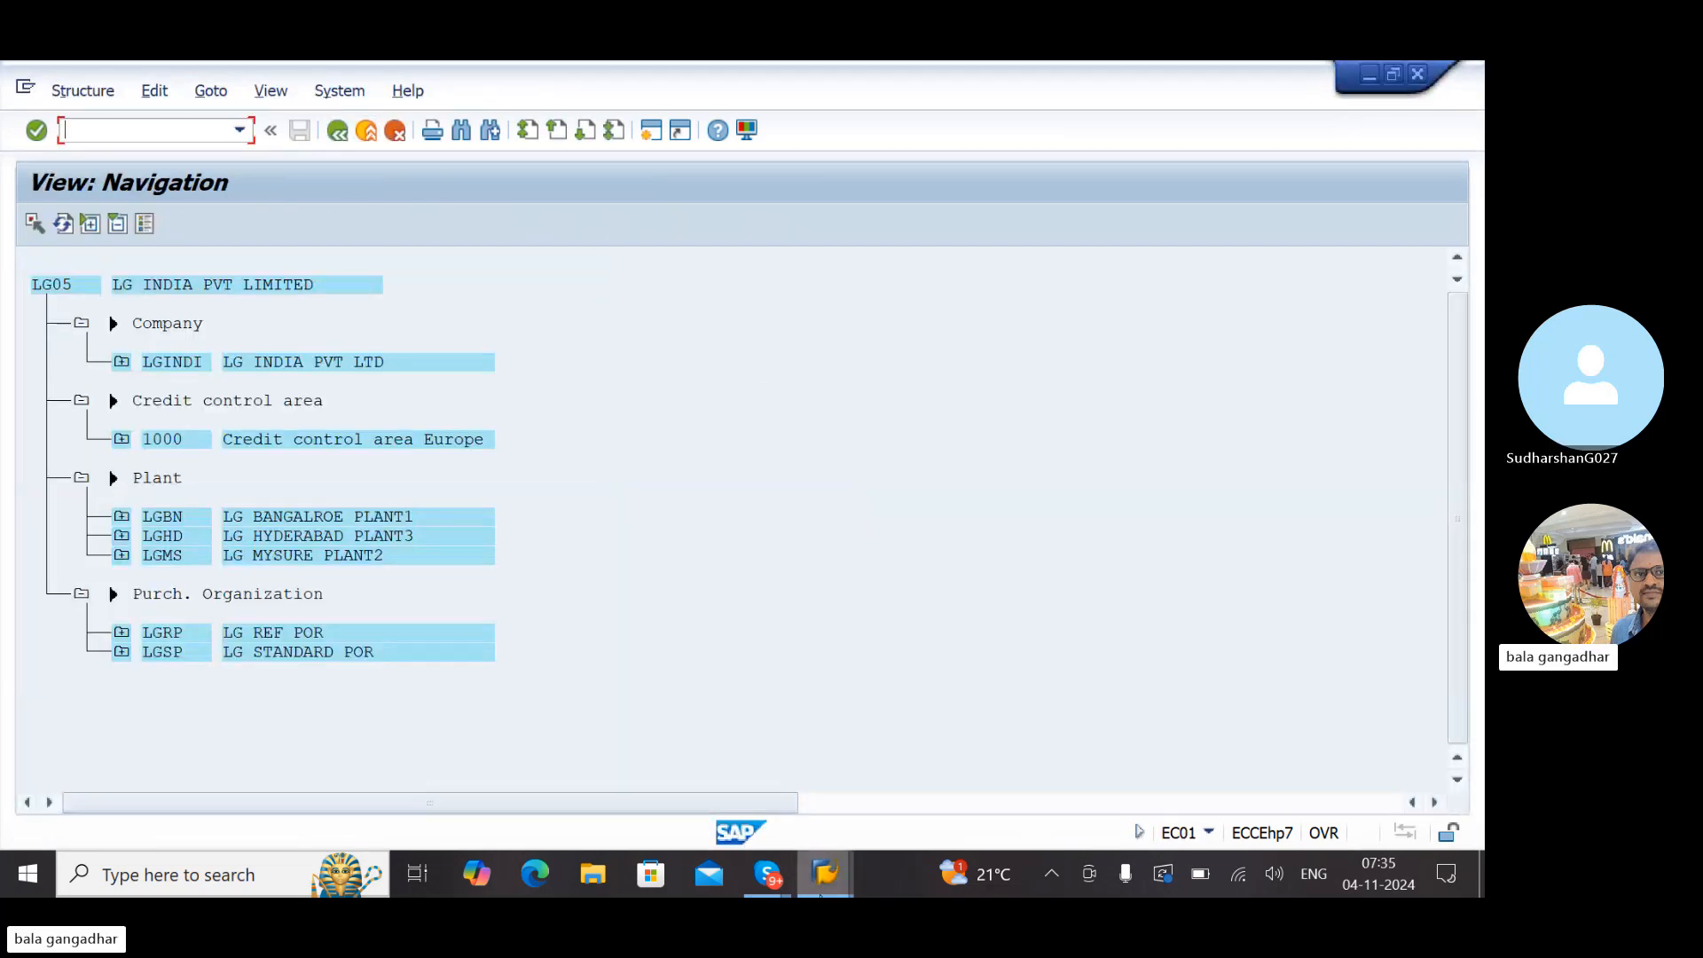
mouse_move(838, 888)
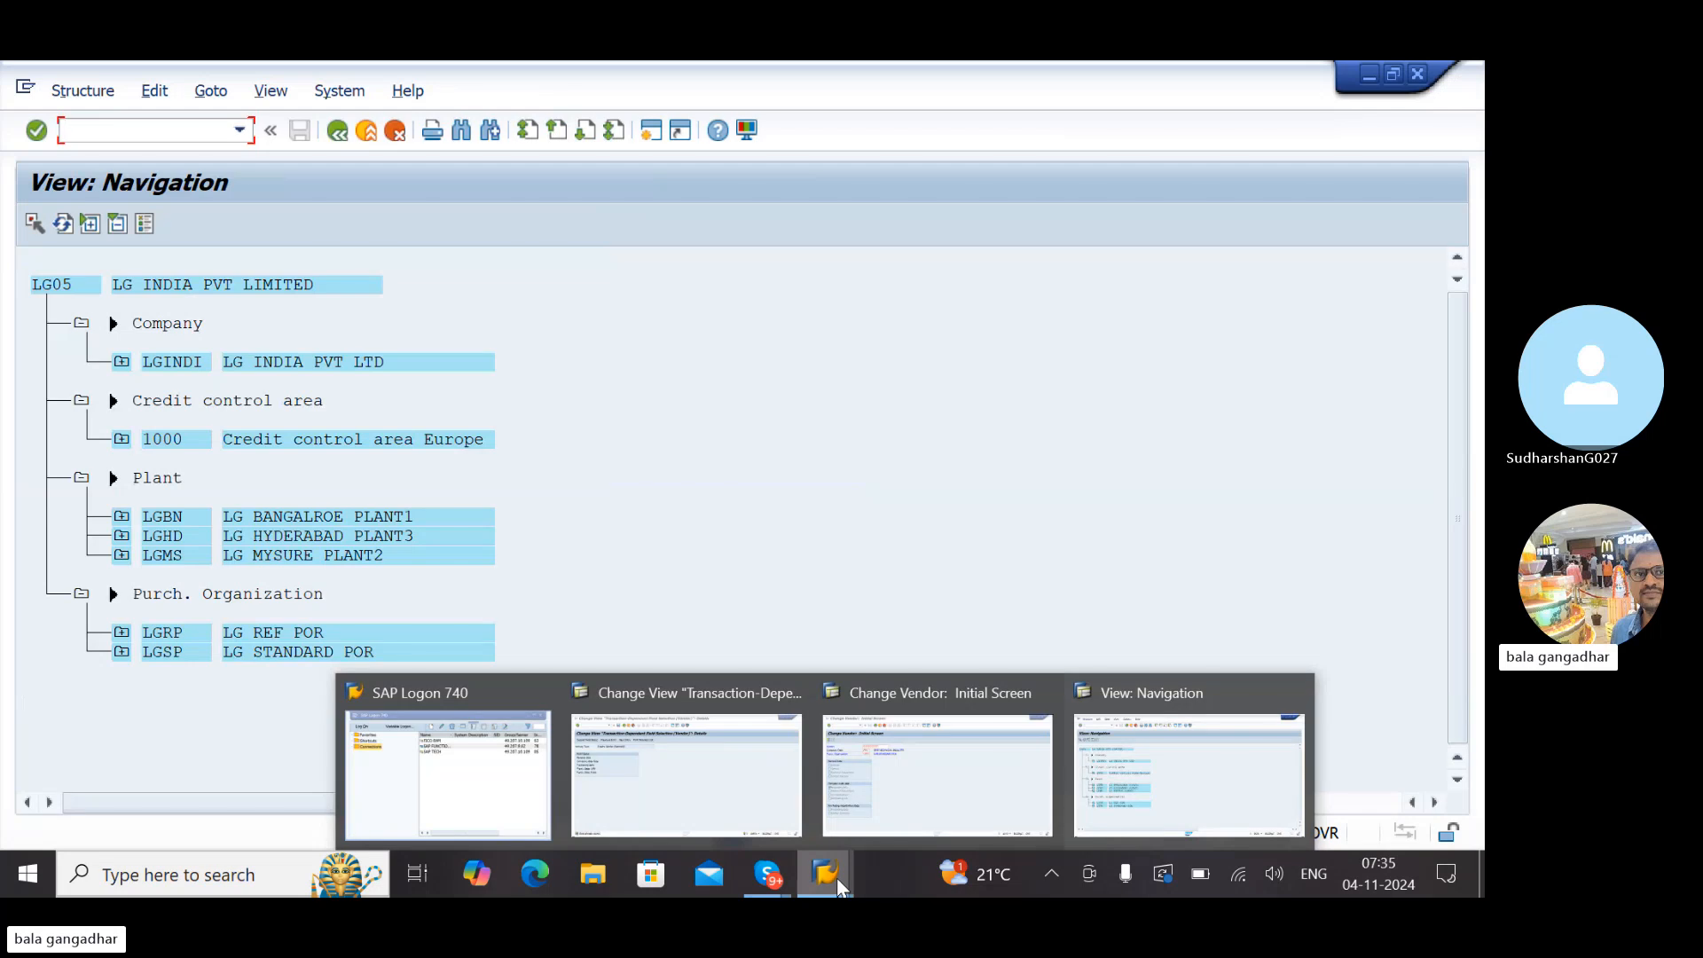
mouse_move(1008, 768)
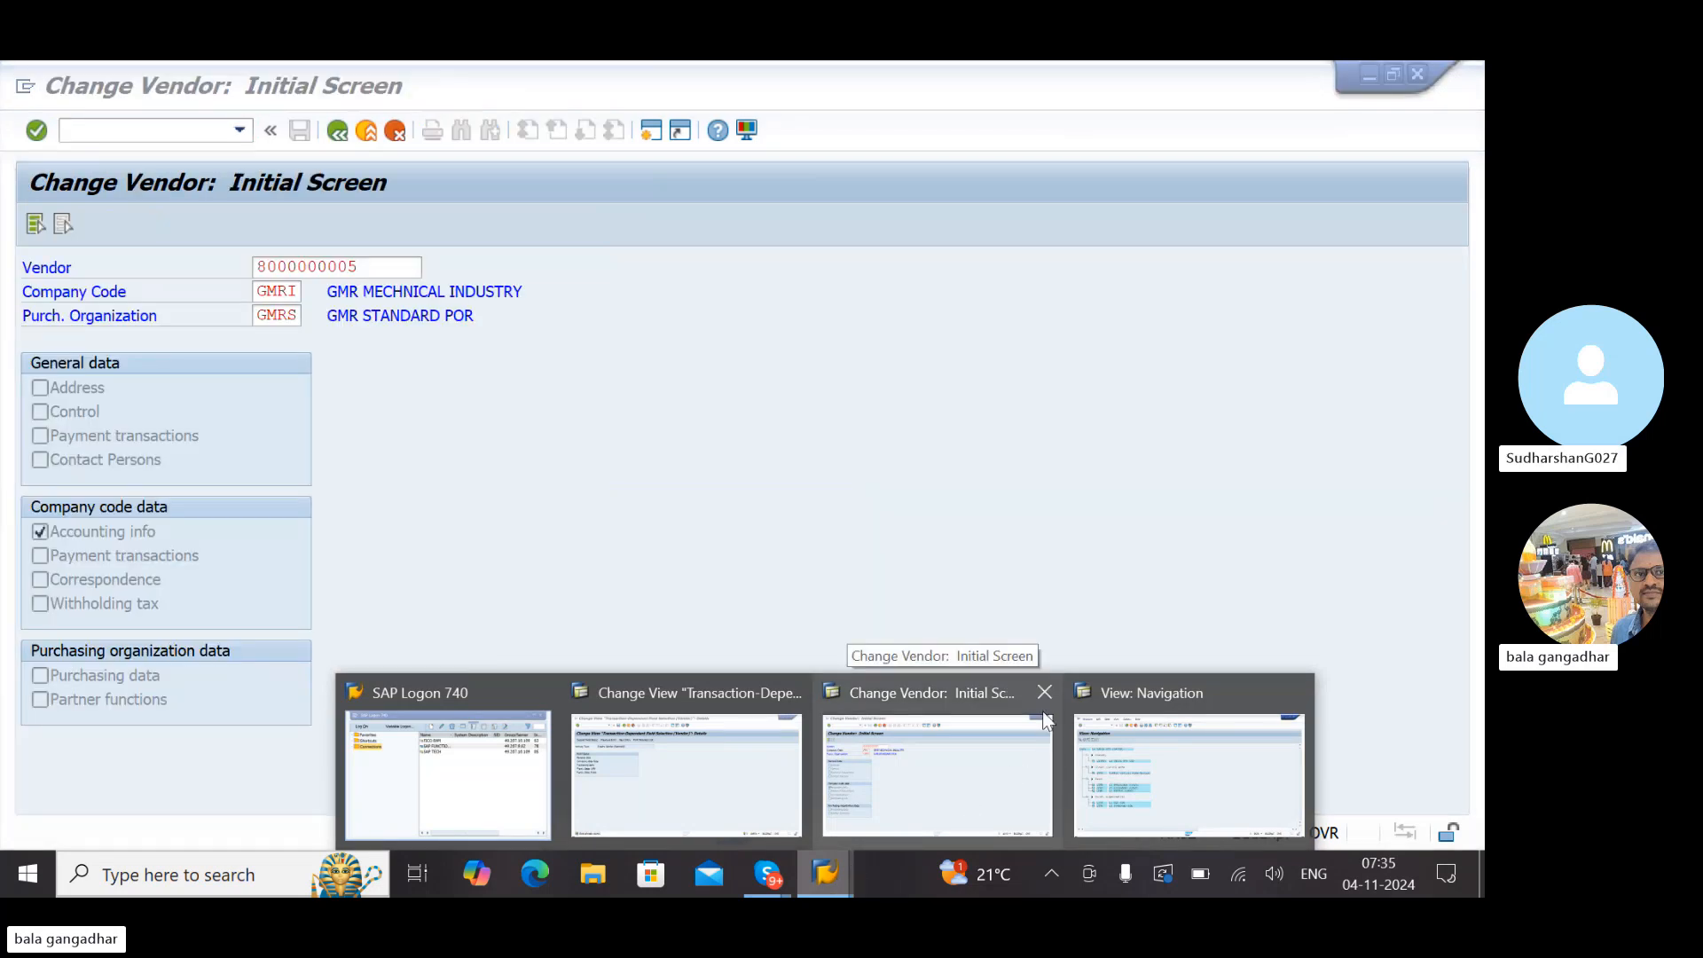
left_click(1044, 693)
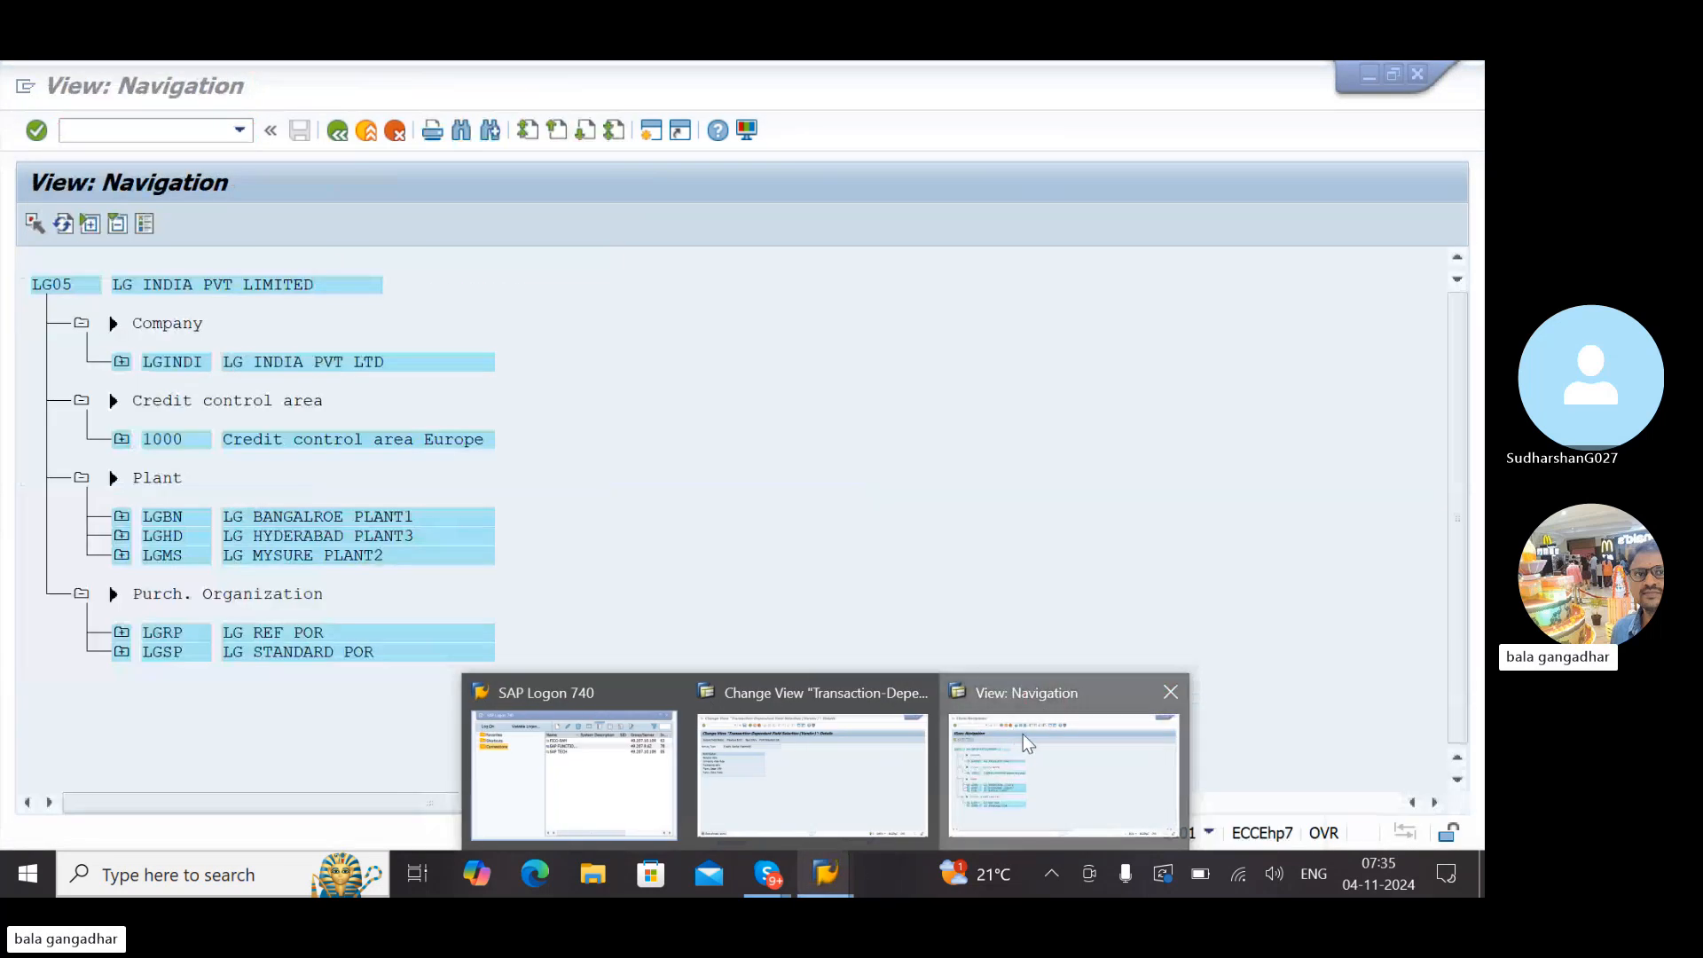
left_click(1023, 733)
Switch to the session with the transaction-dependent vendor field selection and back out of it to SAP Easy Access
mouse_move(832, 866)
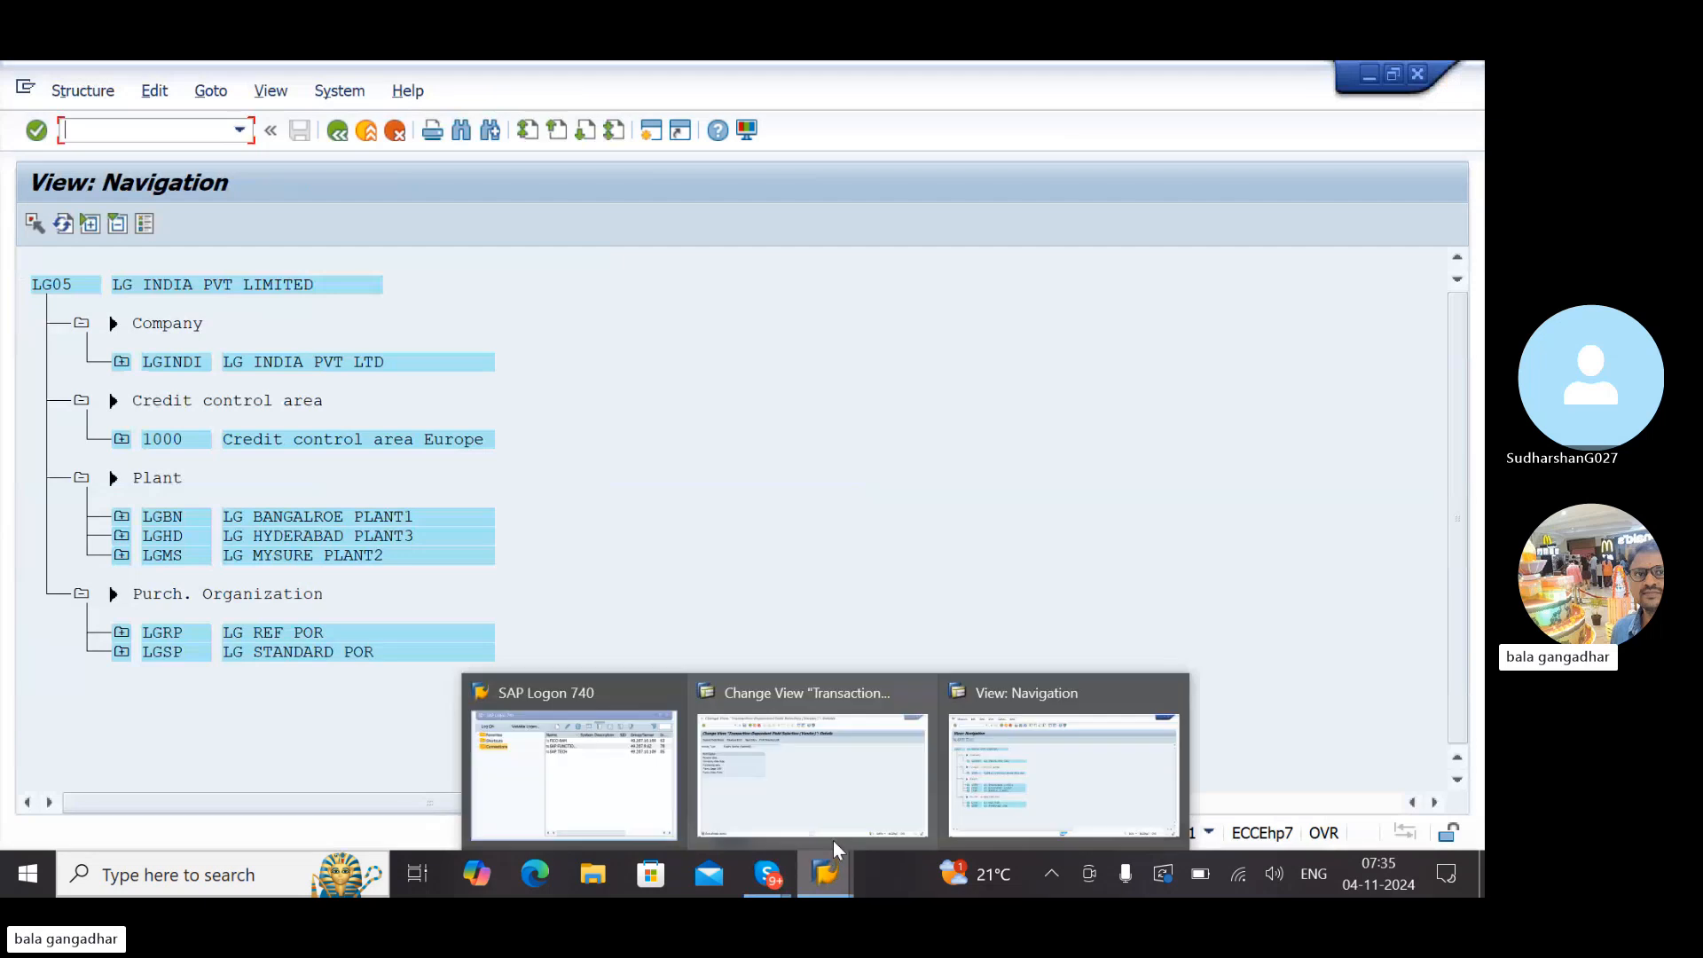
left_click(823, 804)
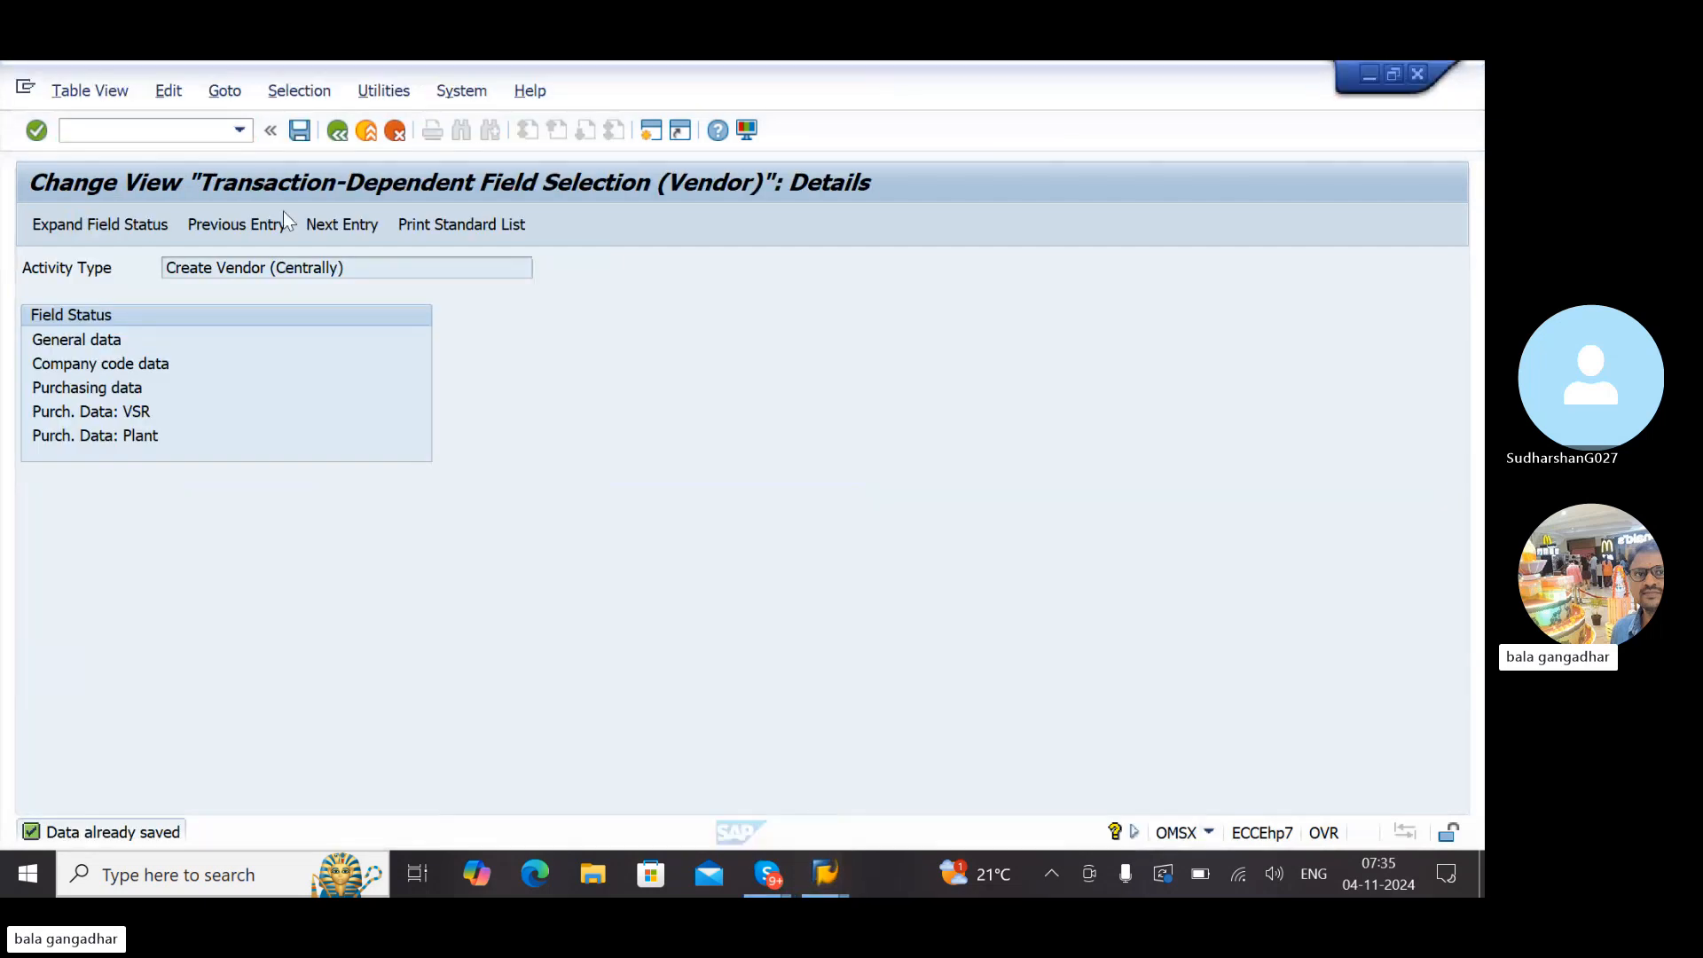
left_click(337, 131)
left_click(337, 131)
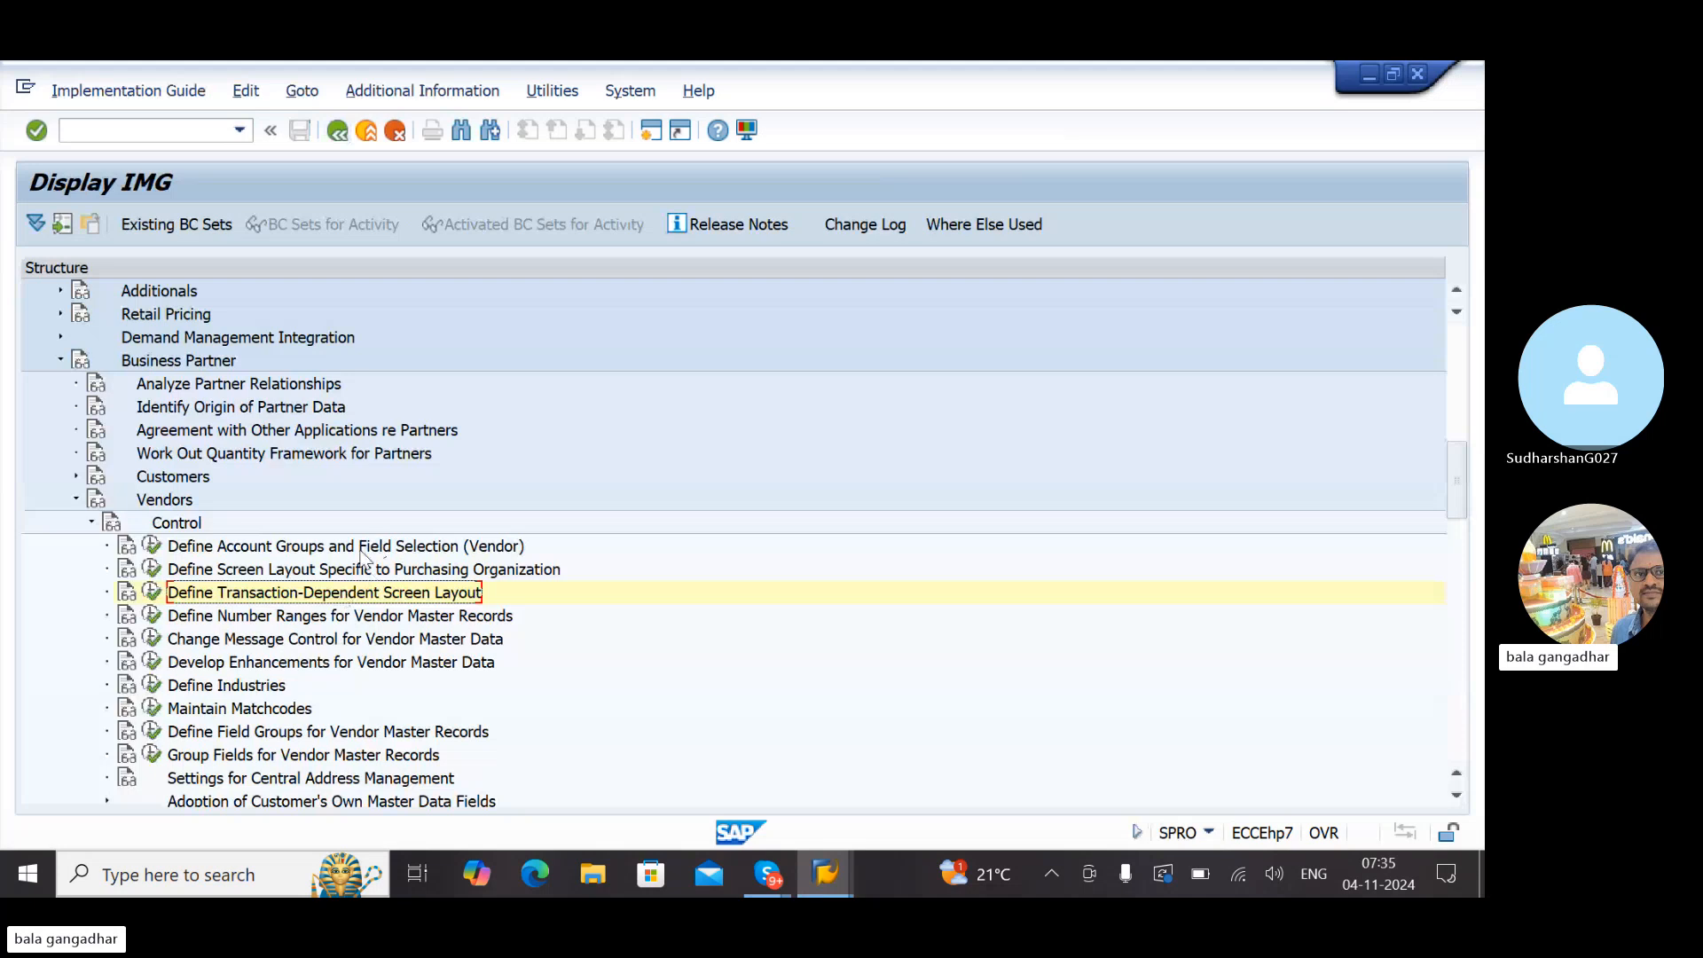
left_click(338, 130)
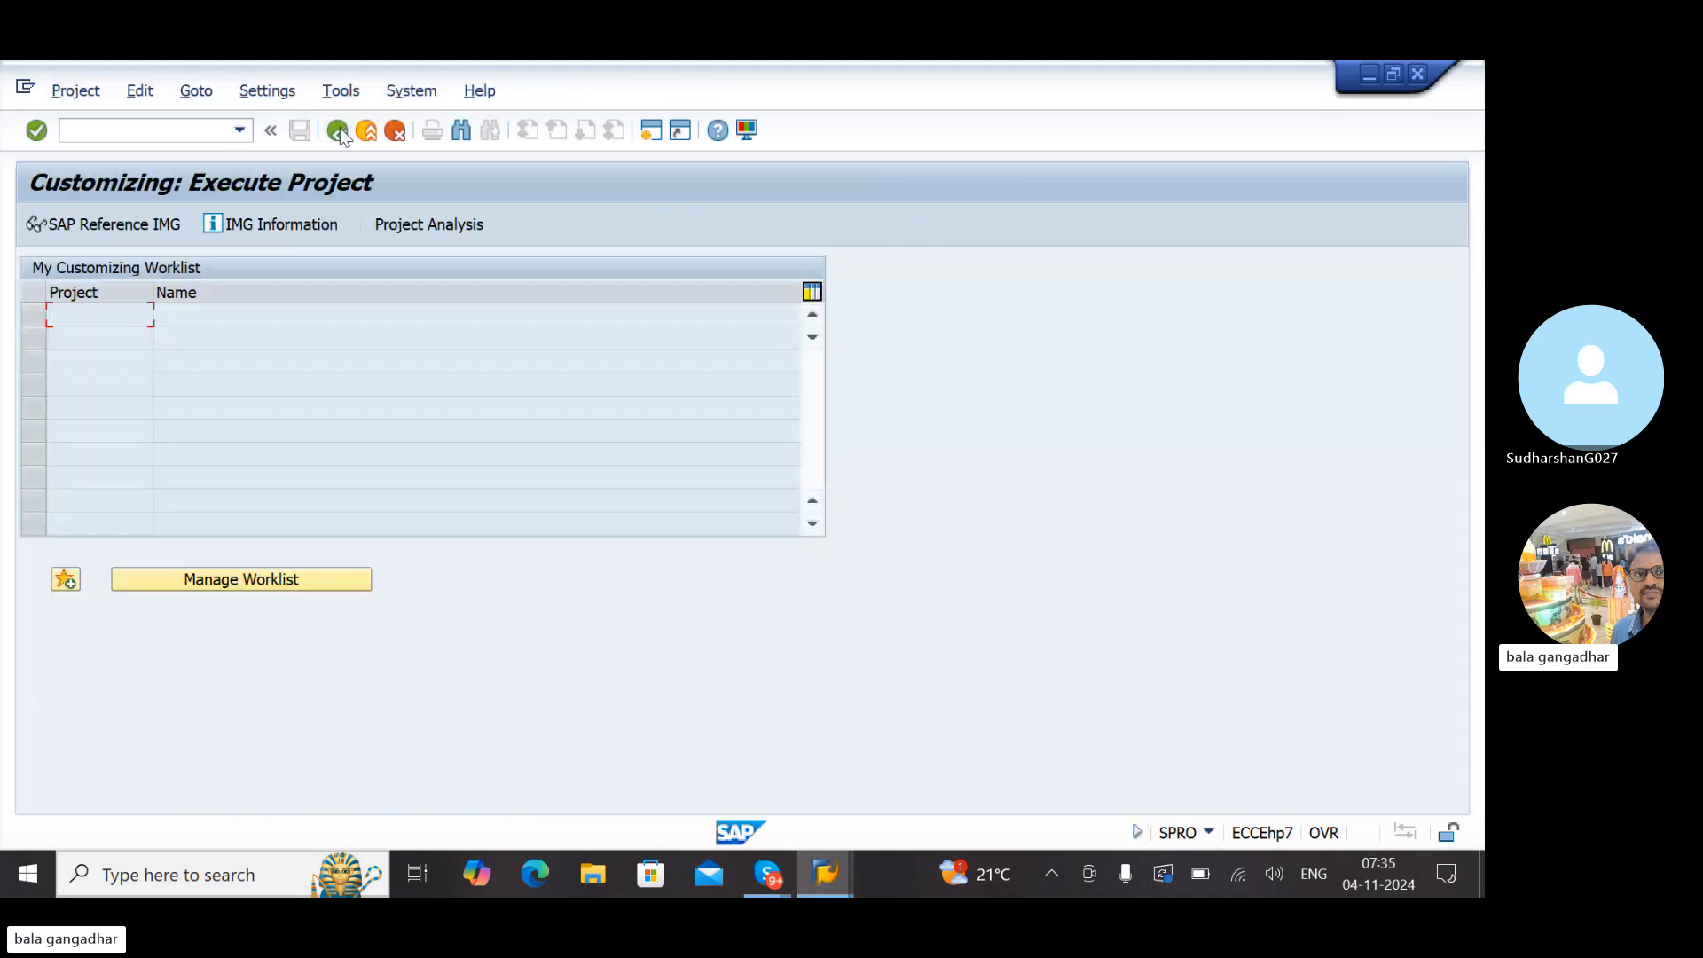
left_click(337, 130)
Start transaction SPRO and display the SAP Reference IMG
left_click(156, 133)
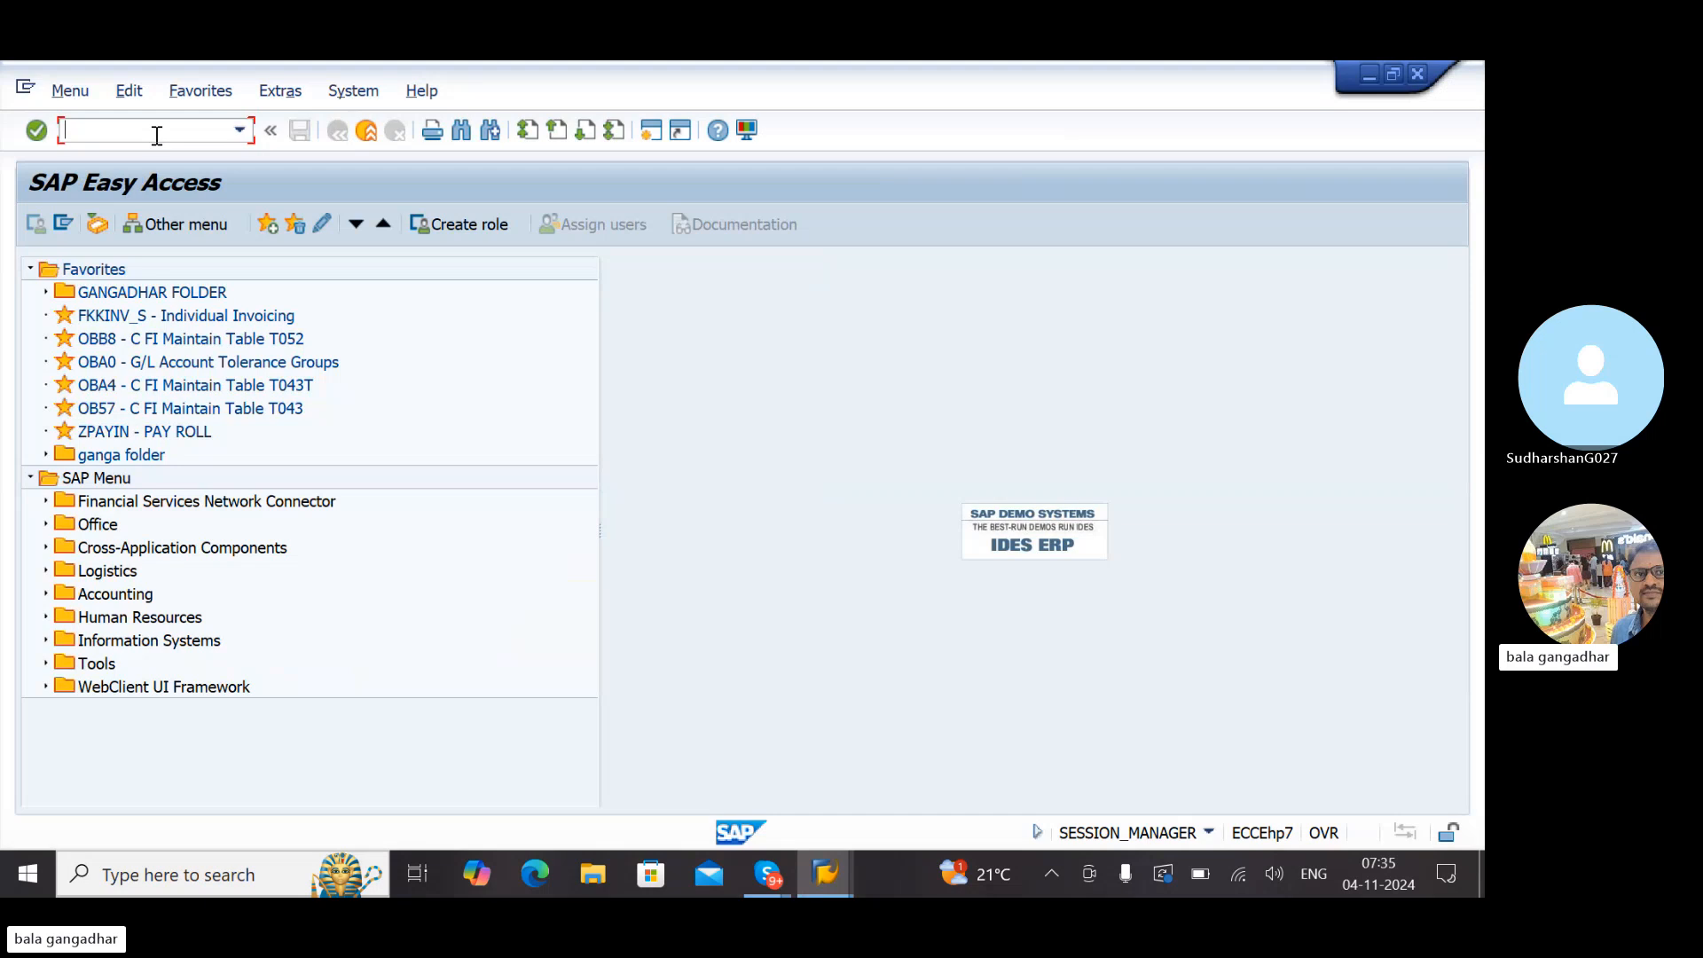
type("SPO")
key("Return")
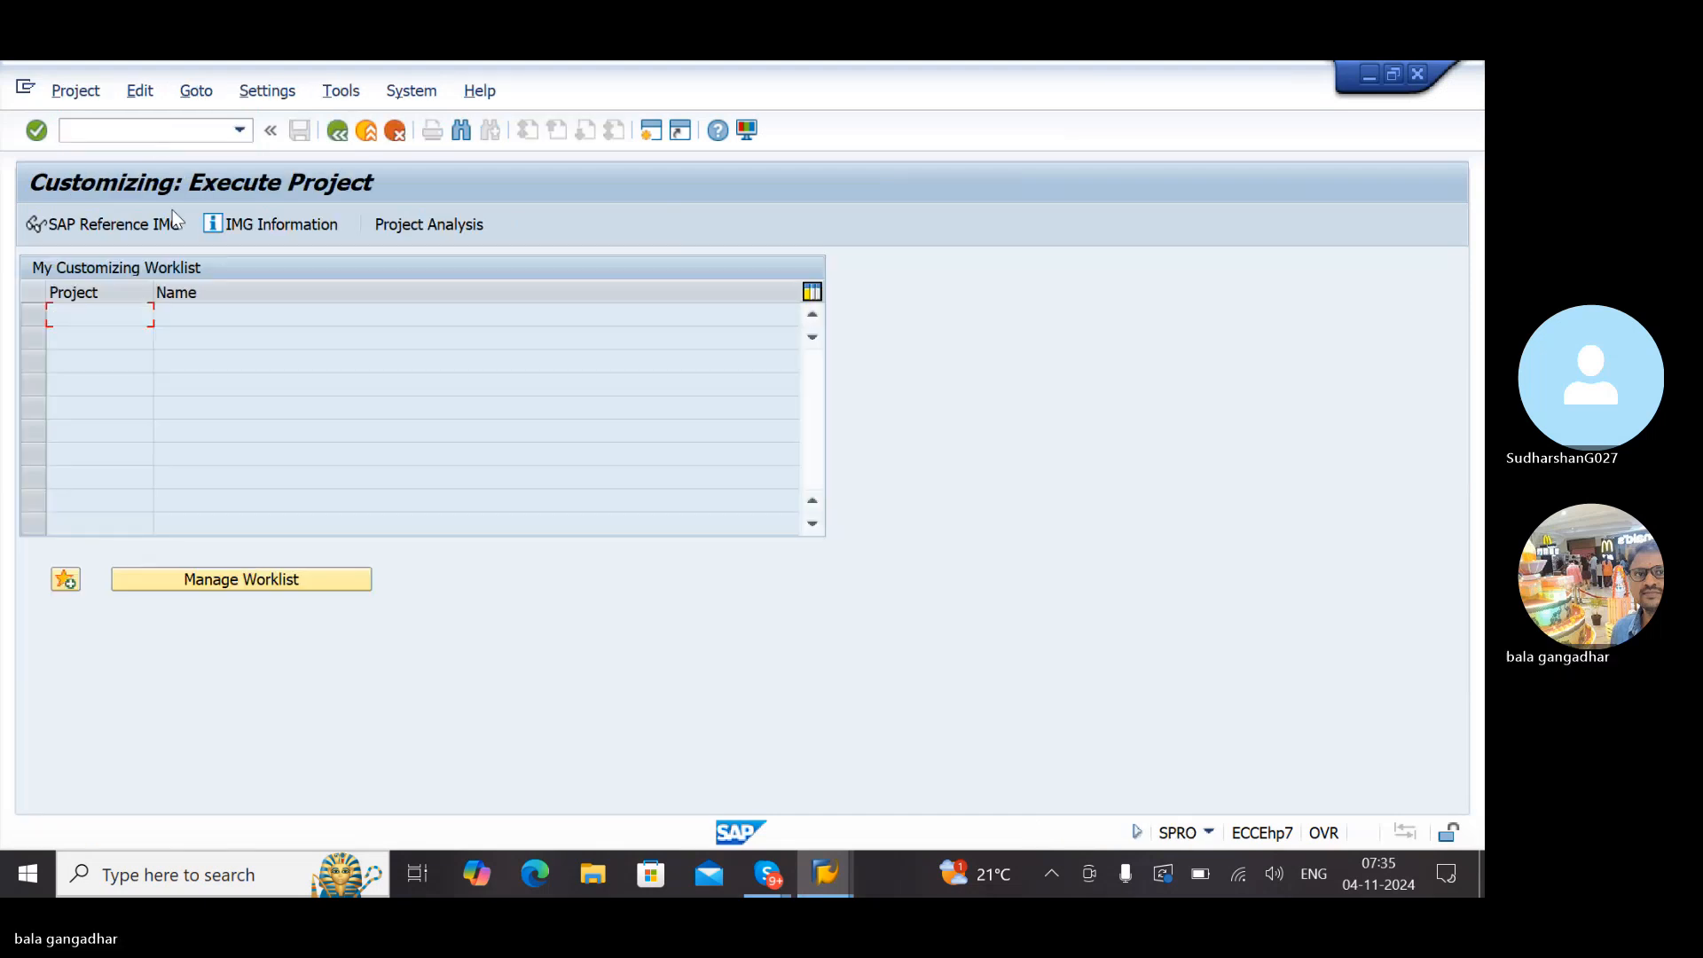
left_click(151, 225)
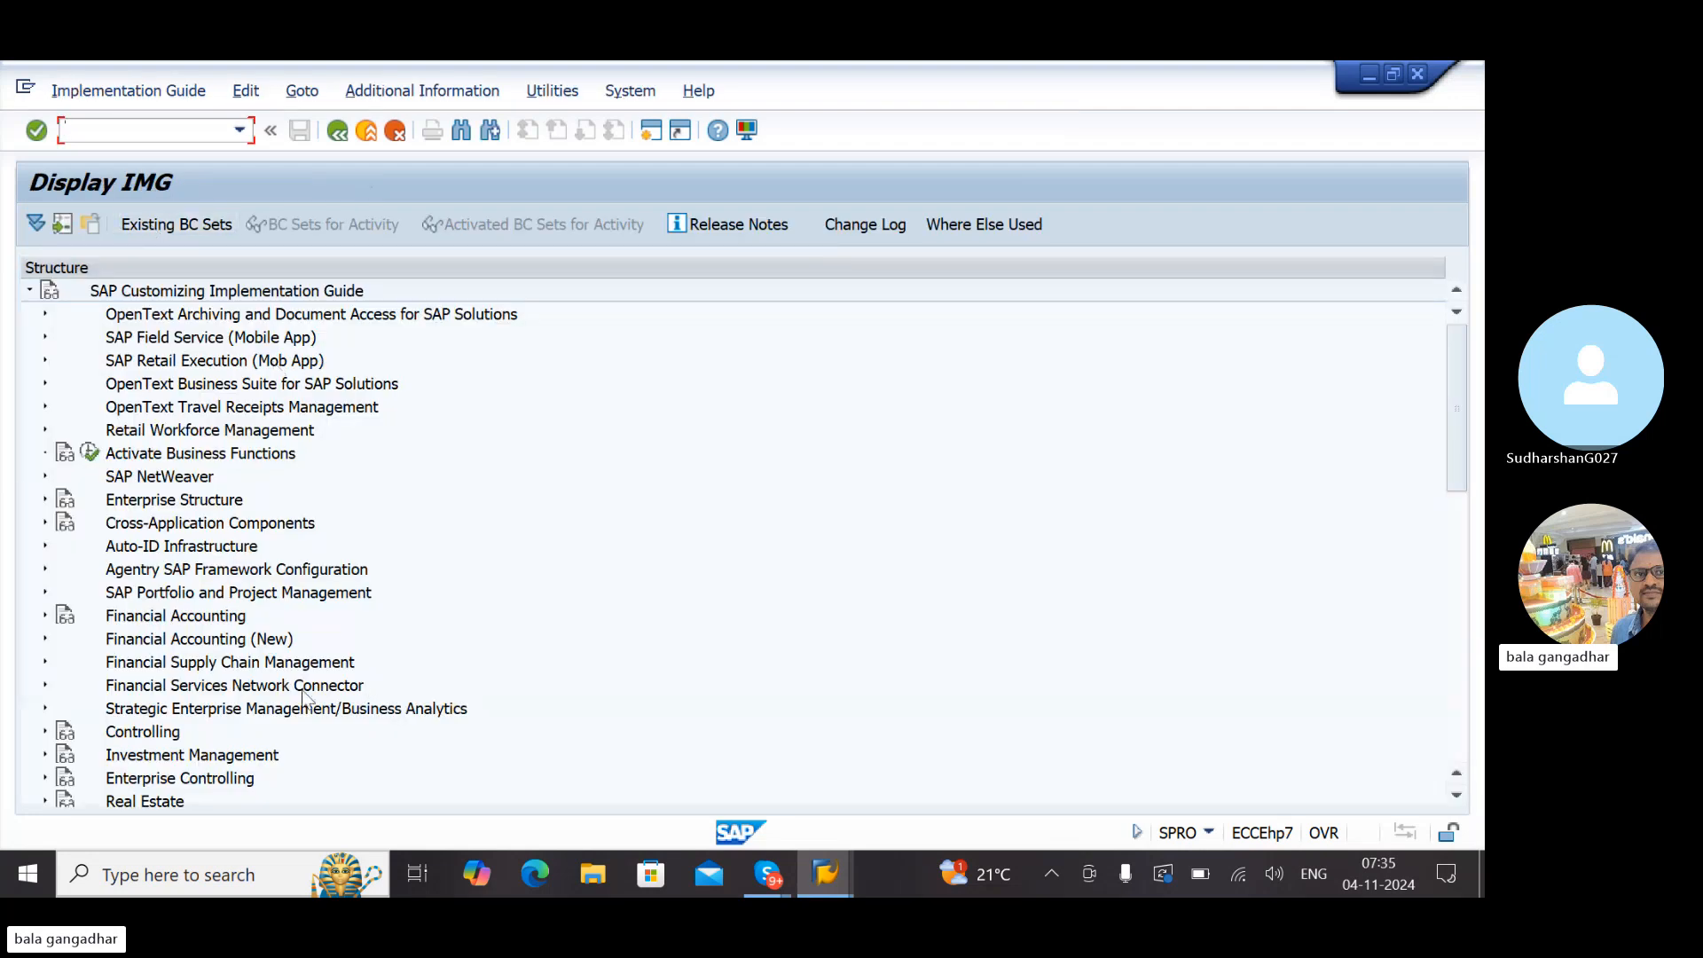
Expand the Business Partner node under Logistics - General in the implementation guide
left_click(272, 709)
key("Page_Down")
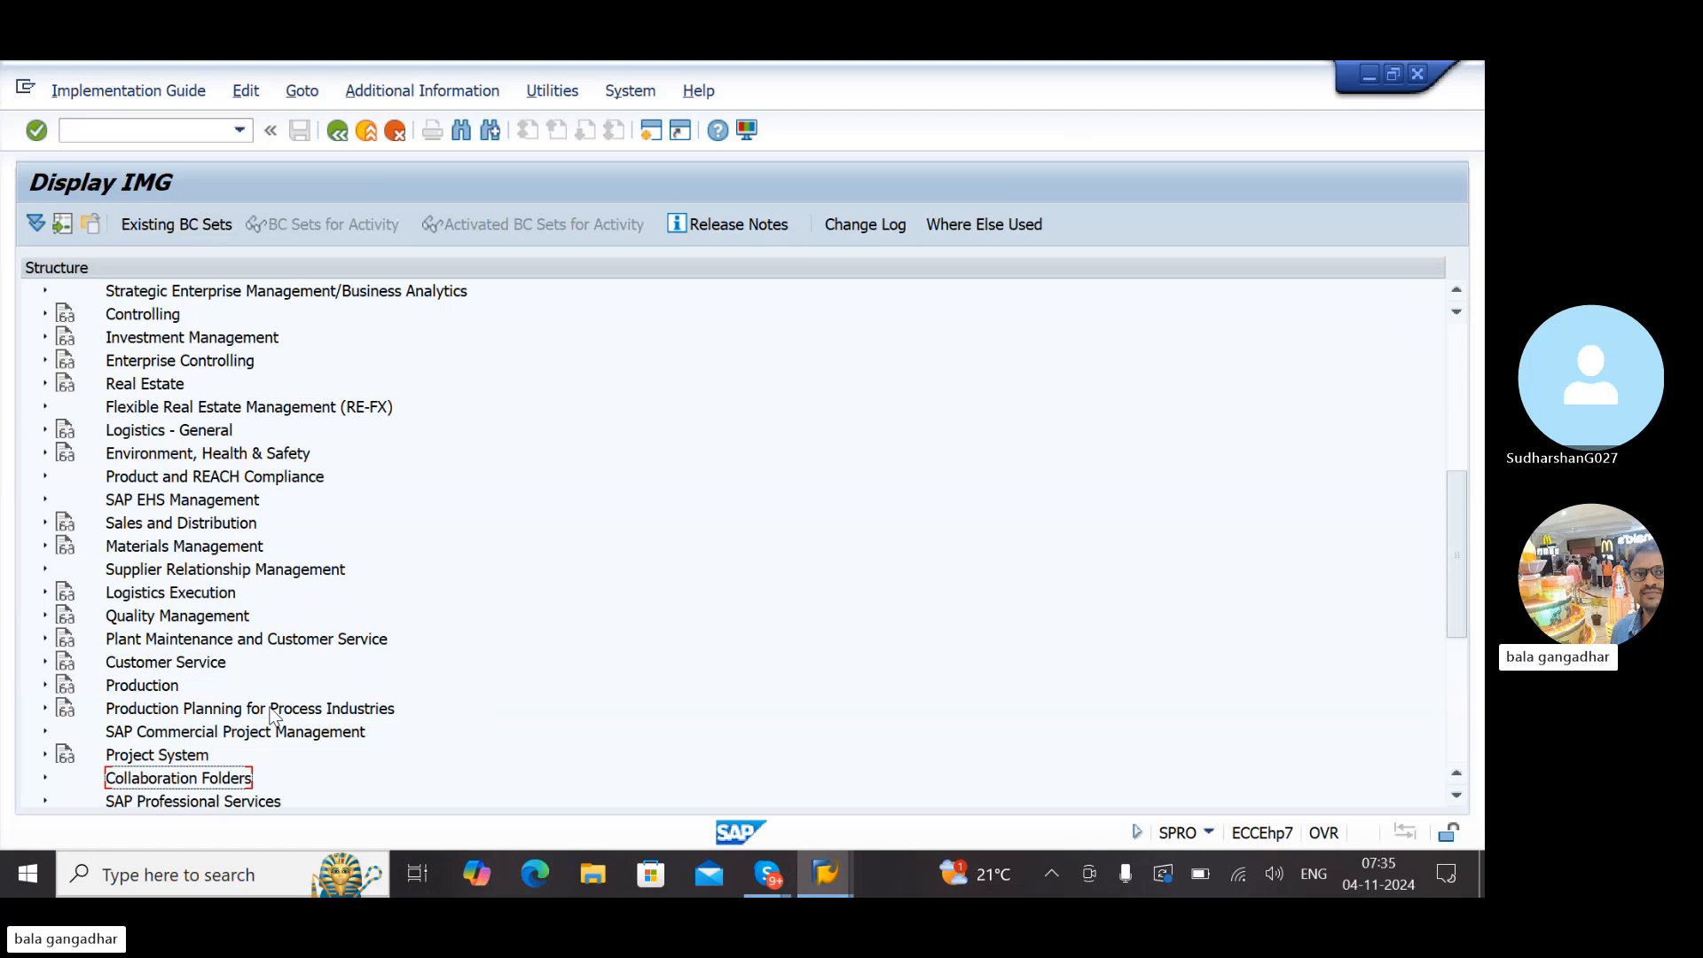
key("Page_Down")
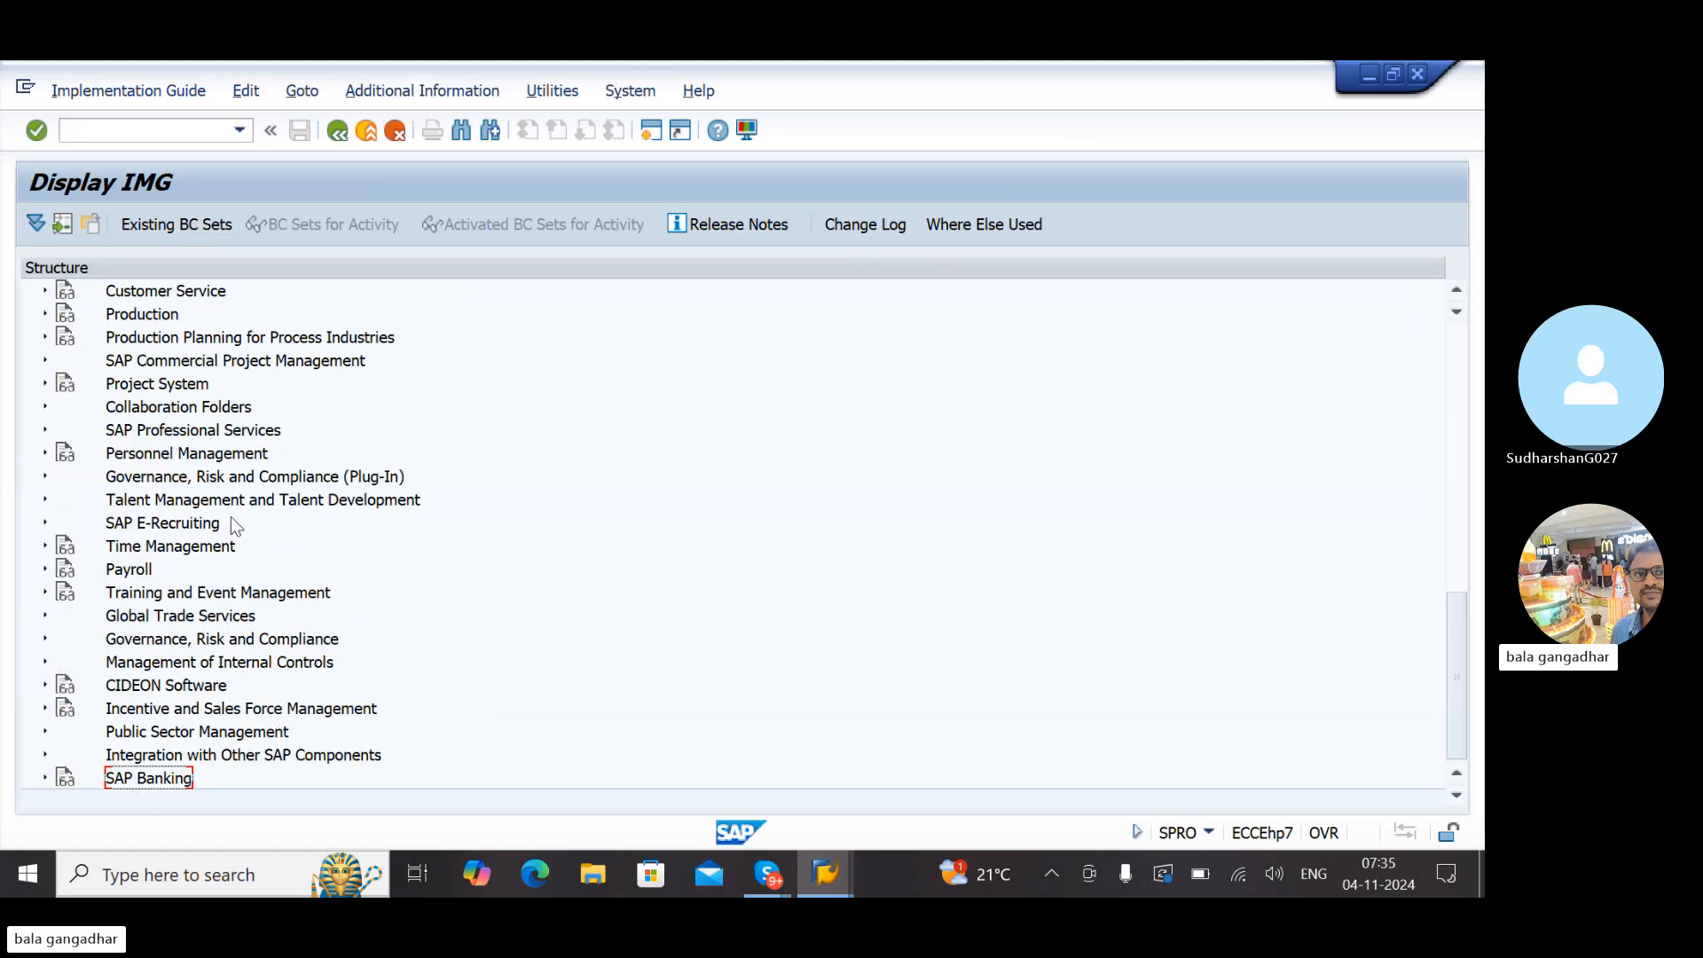
key("Page_Up")
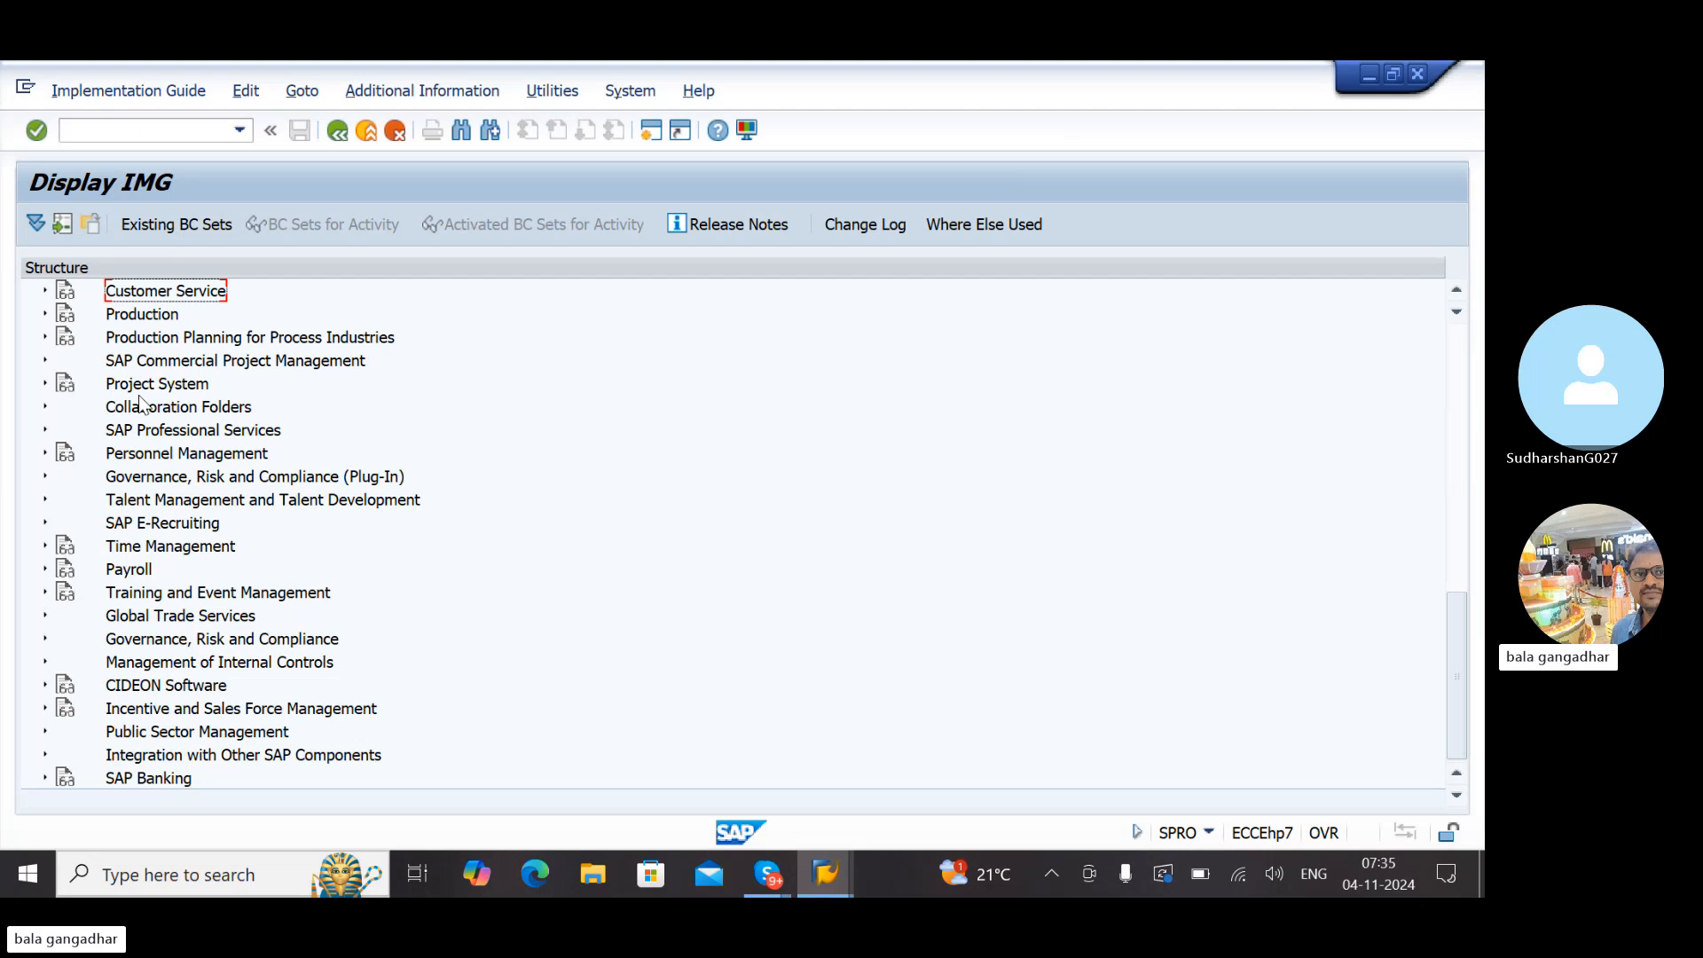
key("Page_Up")
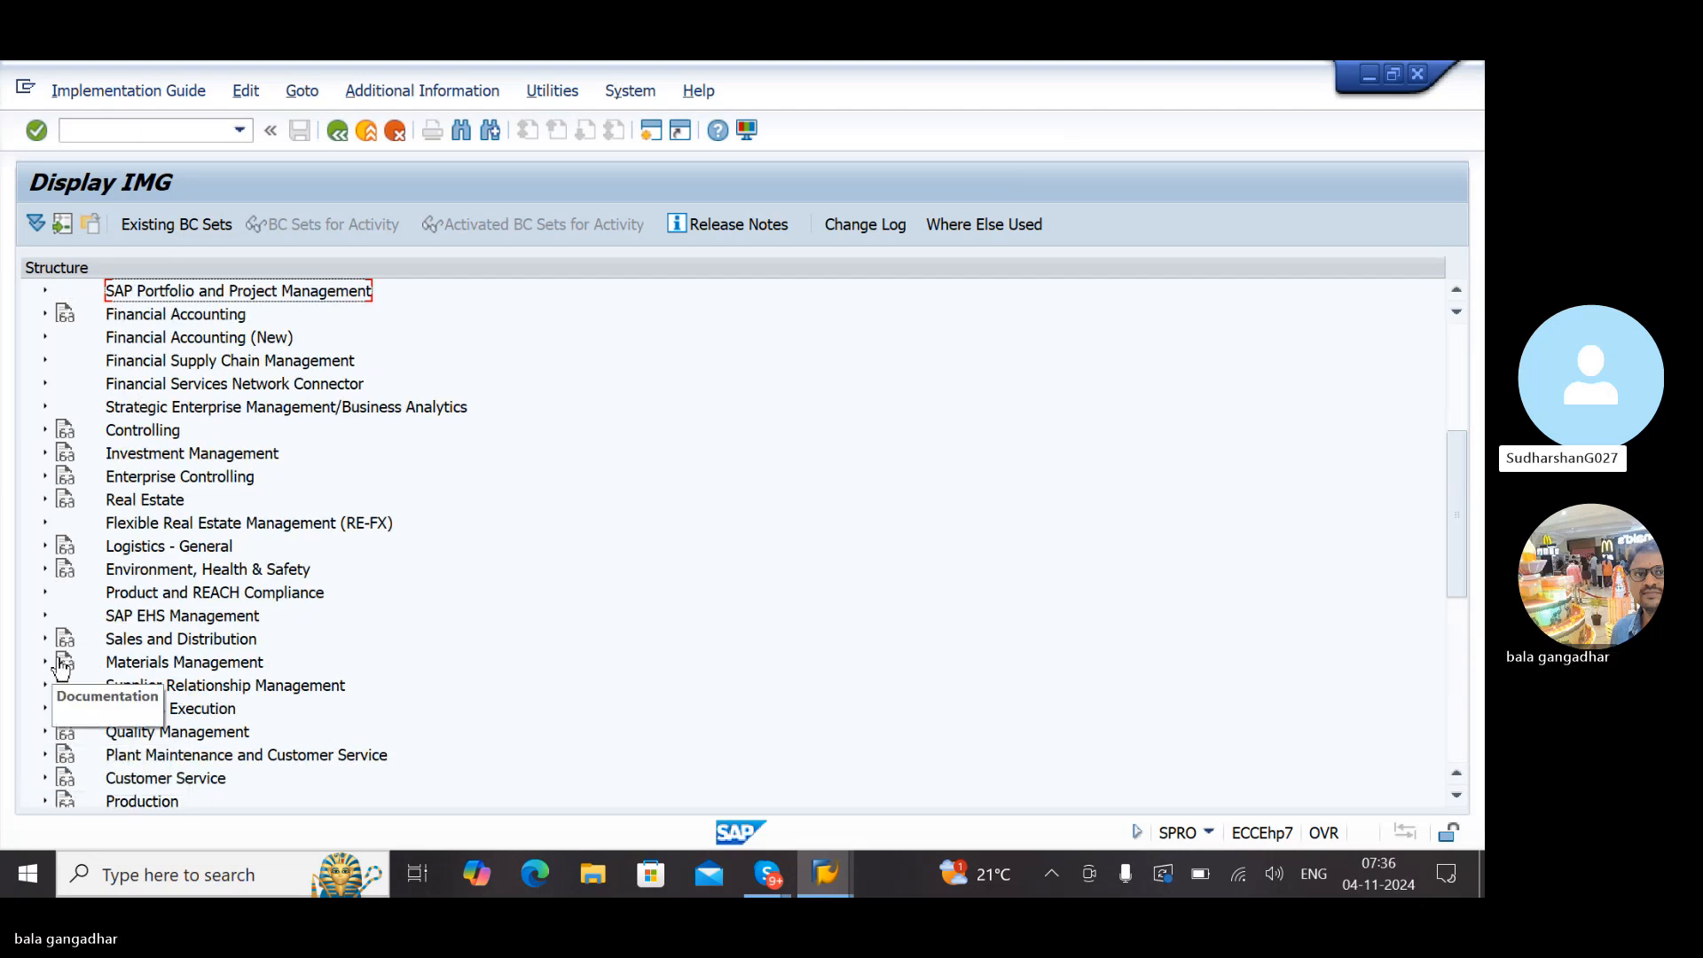
left_click(45, 546)
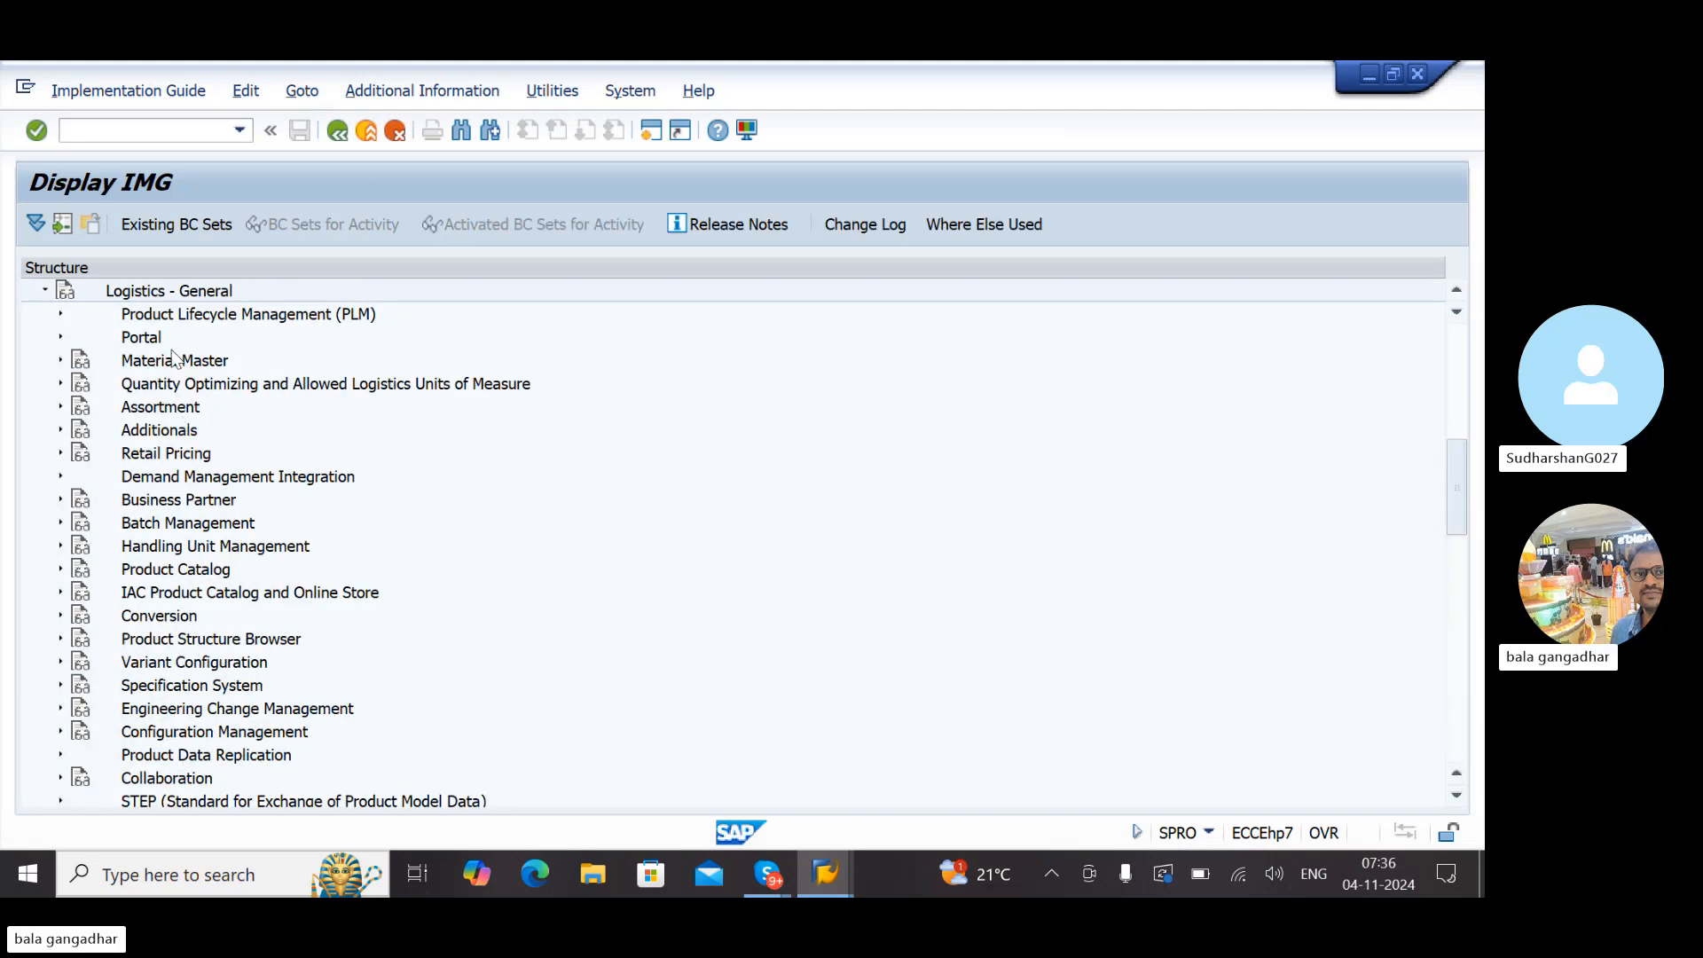
left_click(164, 296)
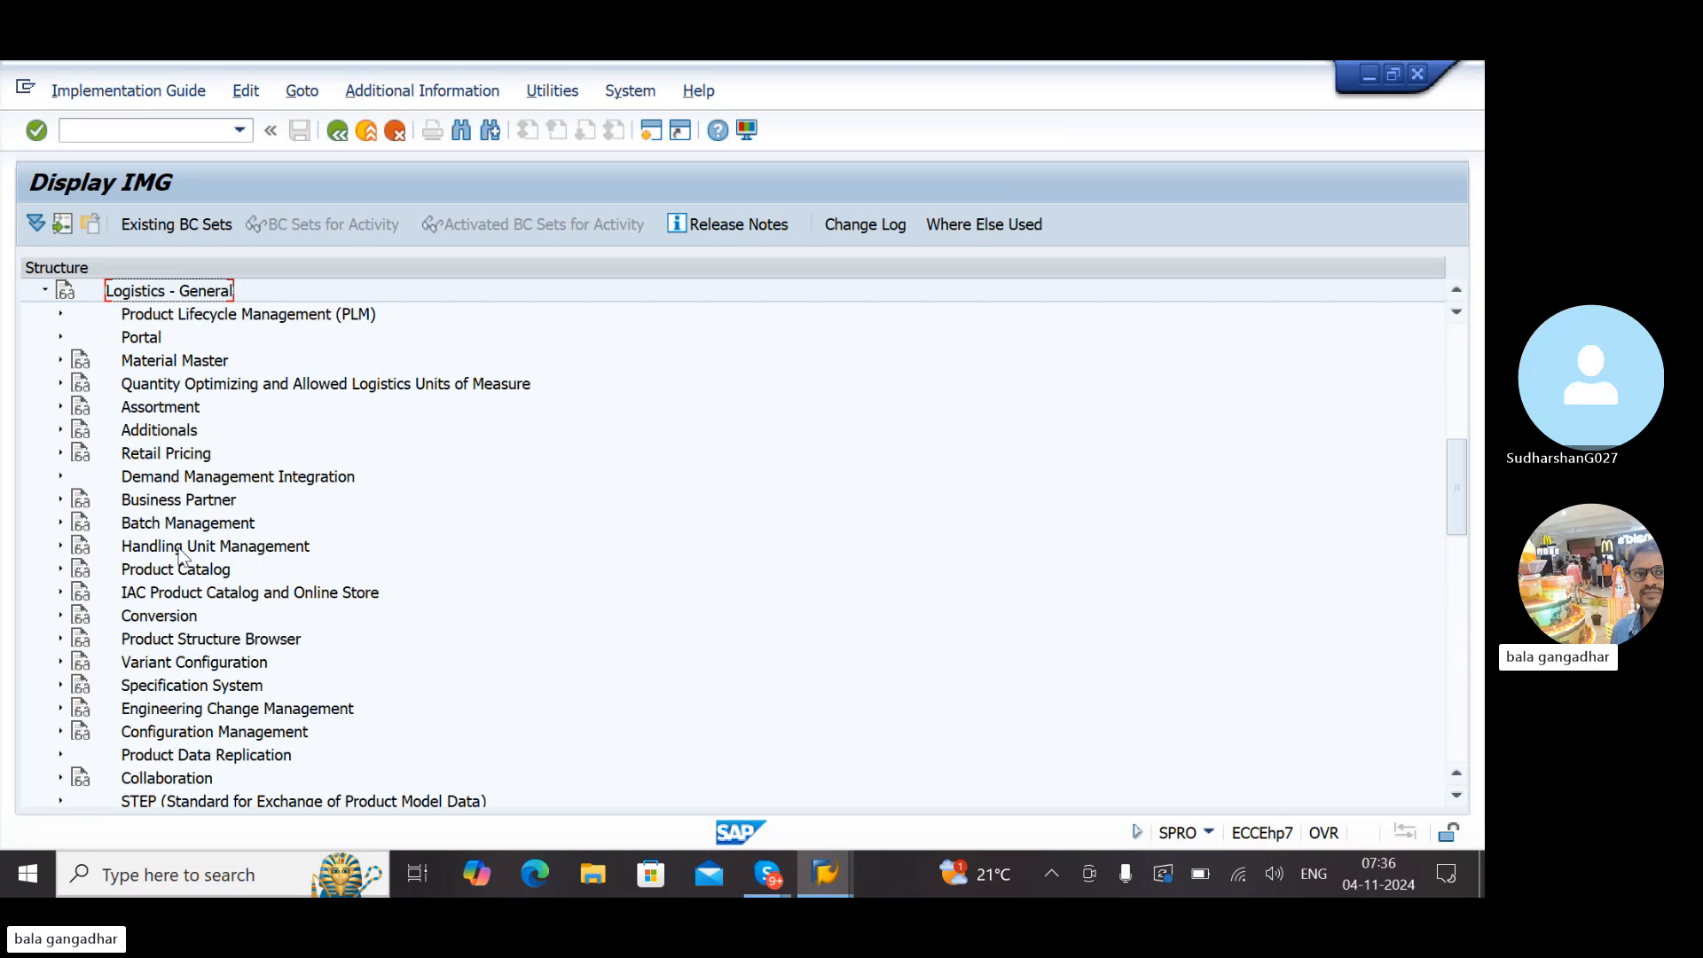
left_click(149, 502)
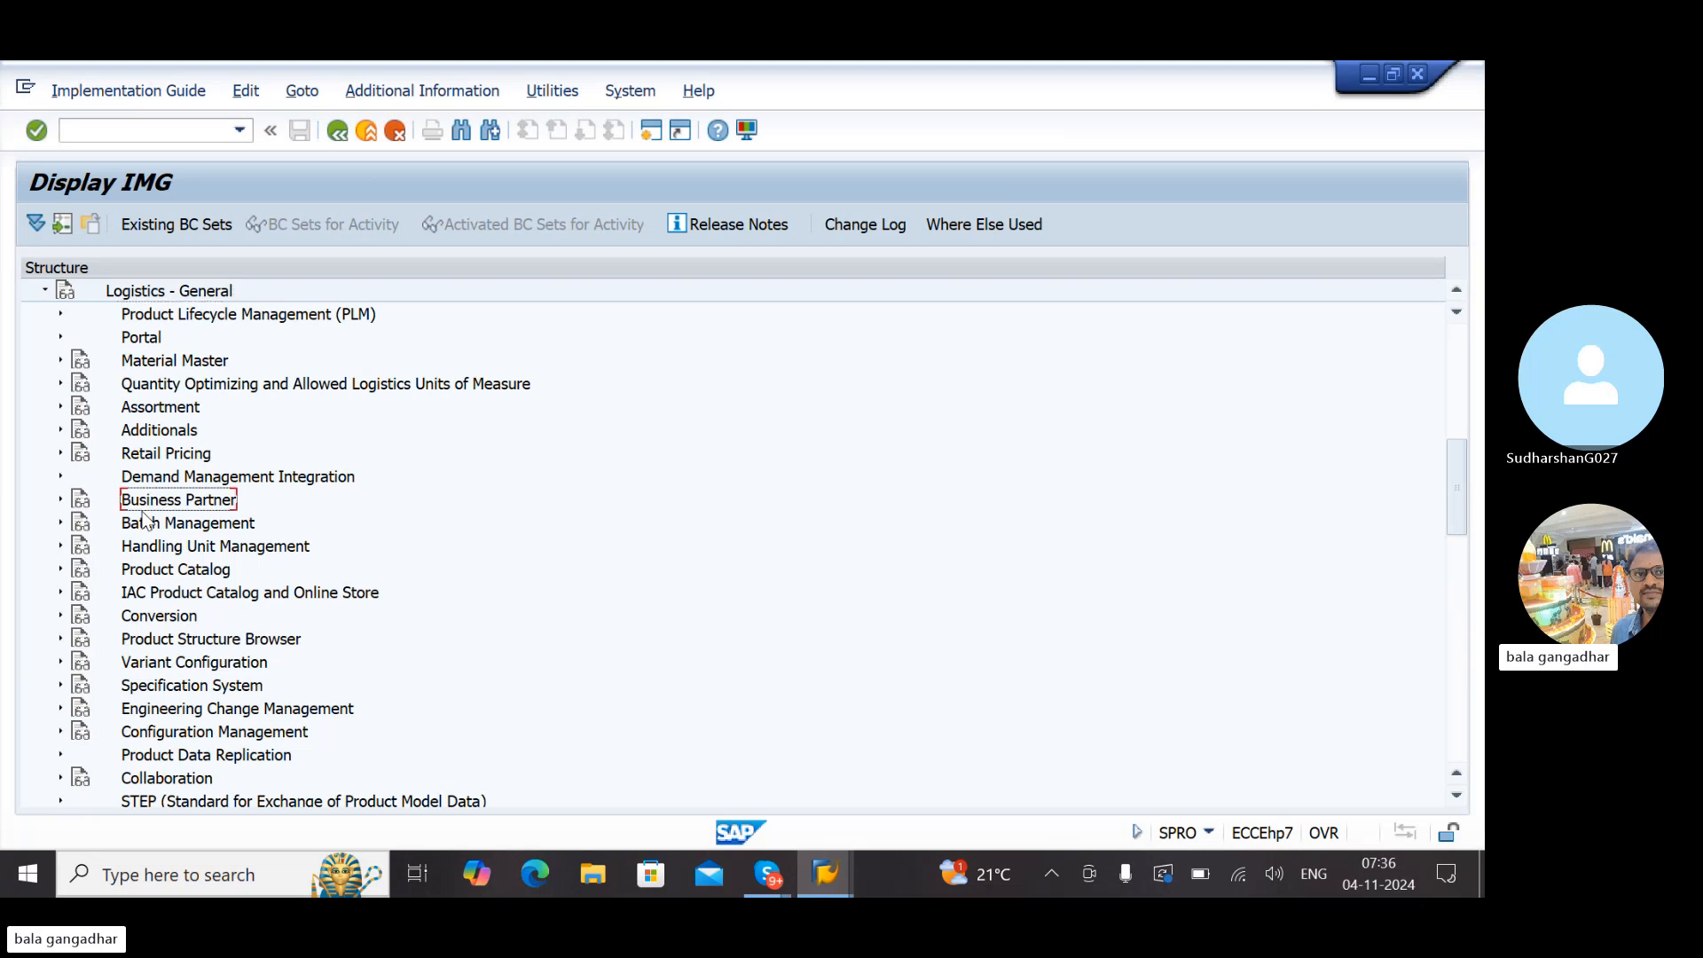
left_click(60, 502)
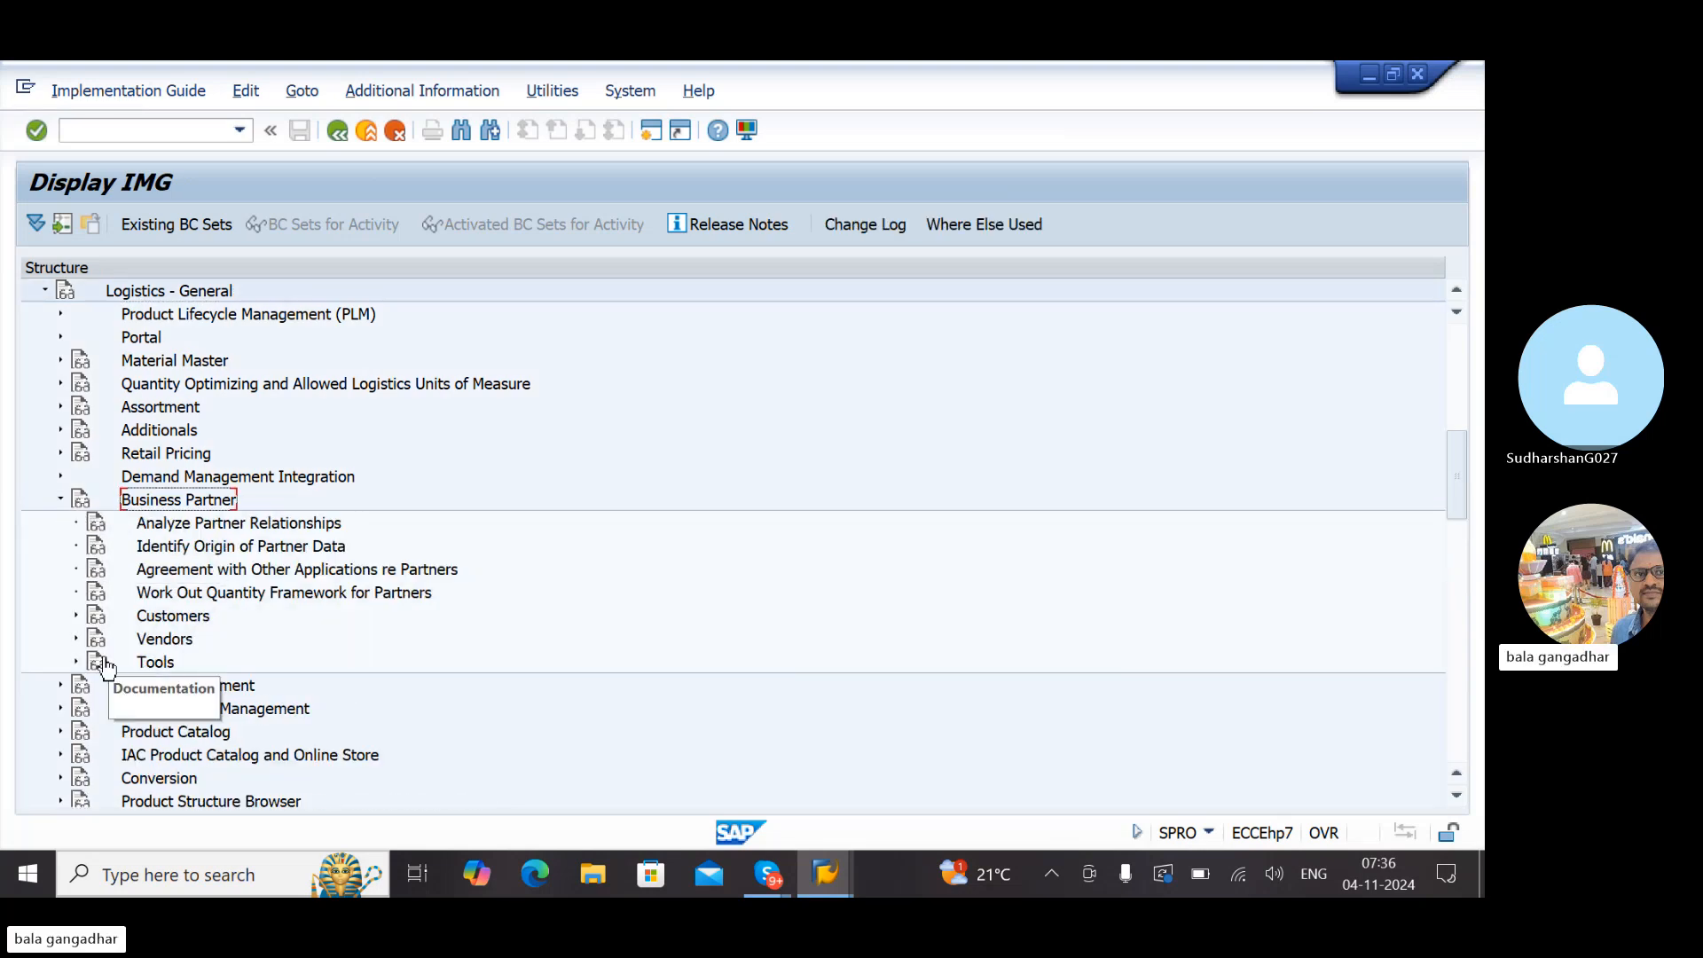
Expand the Control node under Vendors and open Define Account Groups and Field Selection (Vendor)
left_click(76, 641)
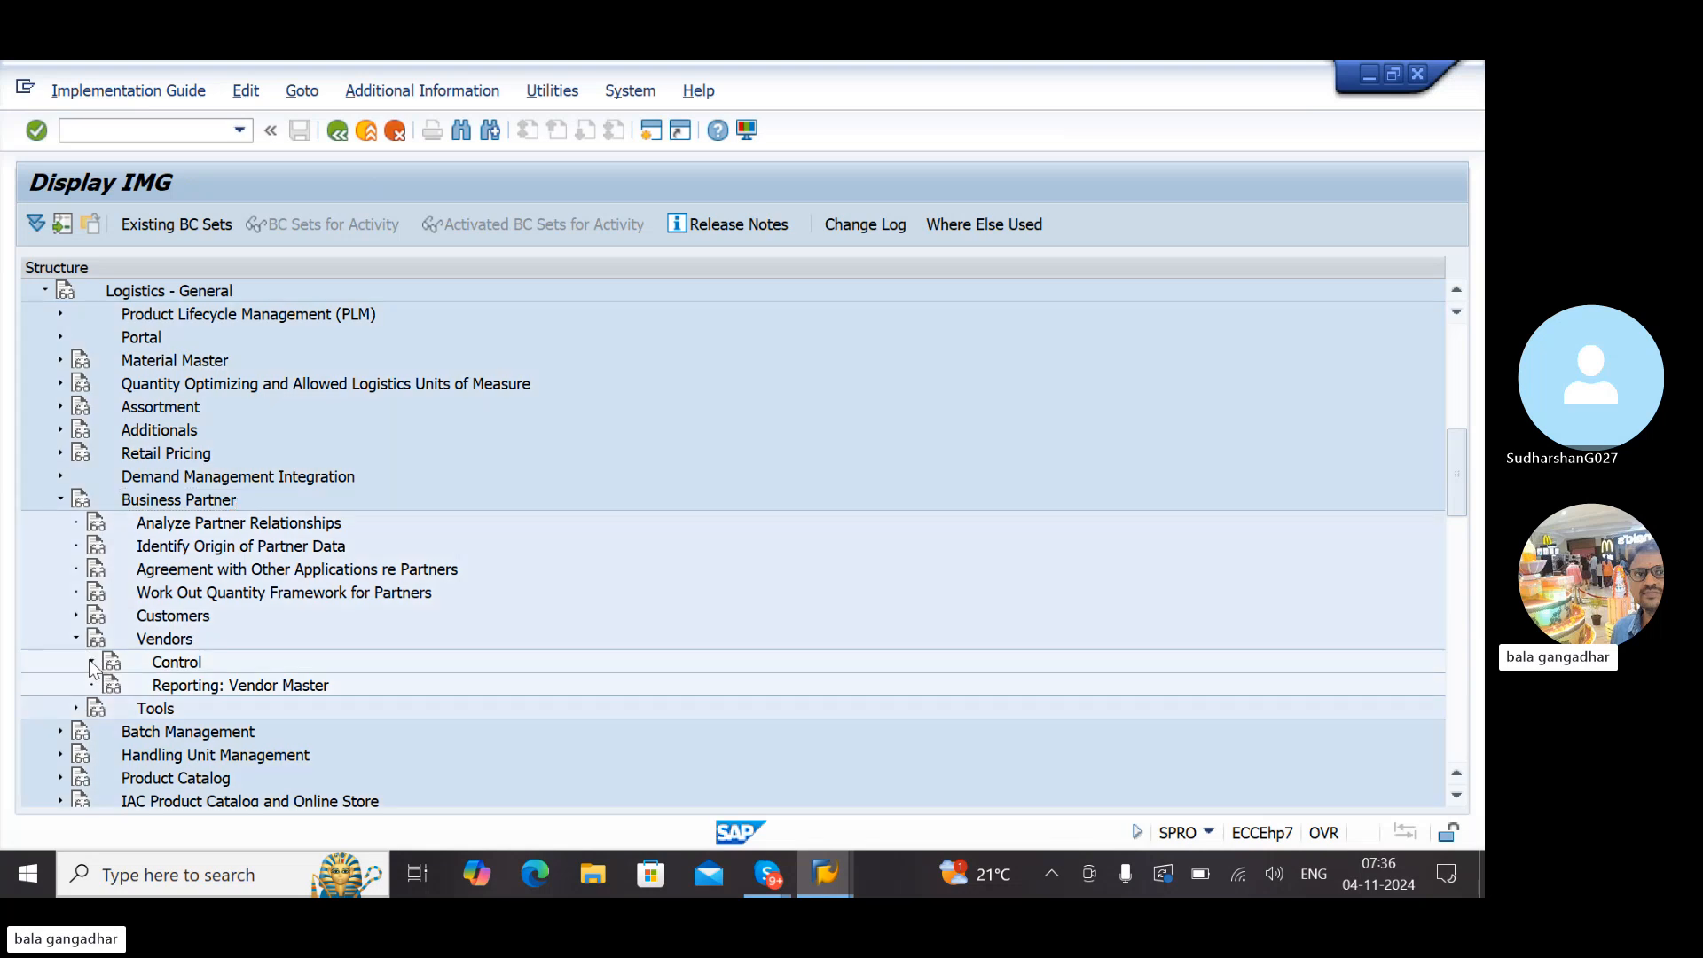
left_click(91, 662)
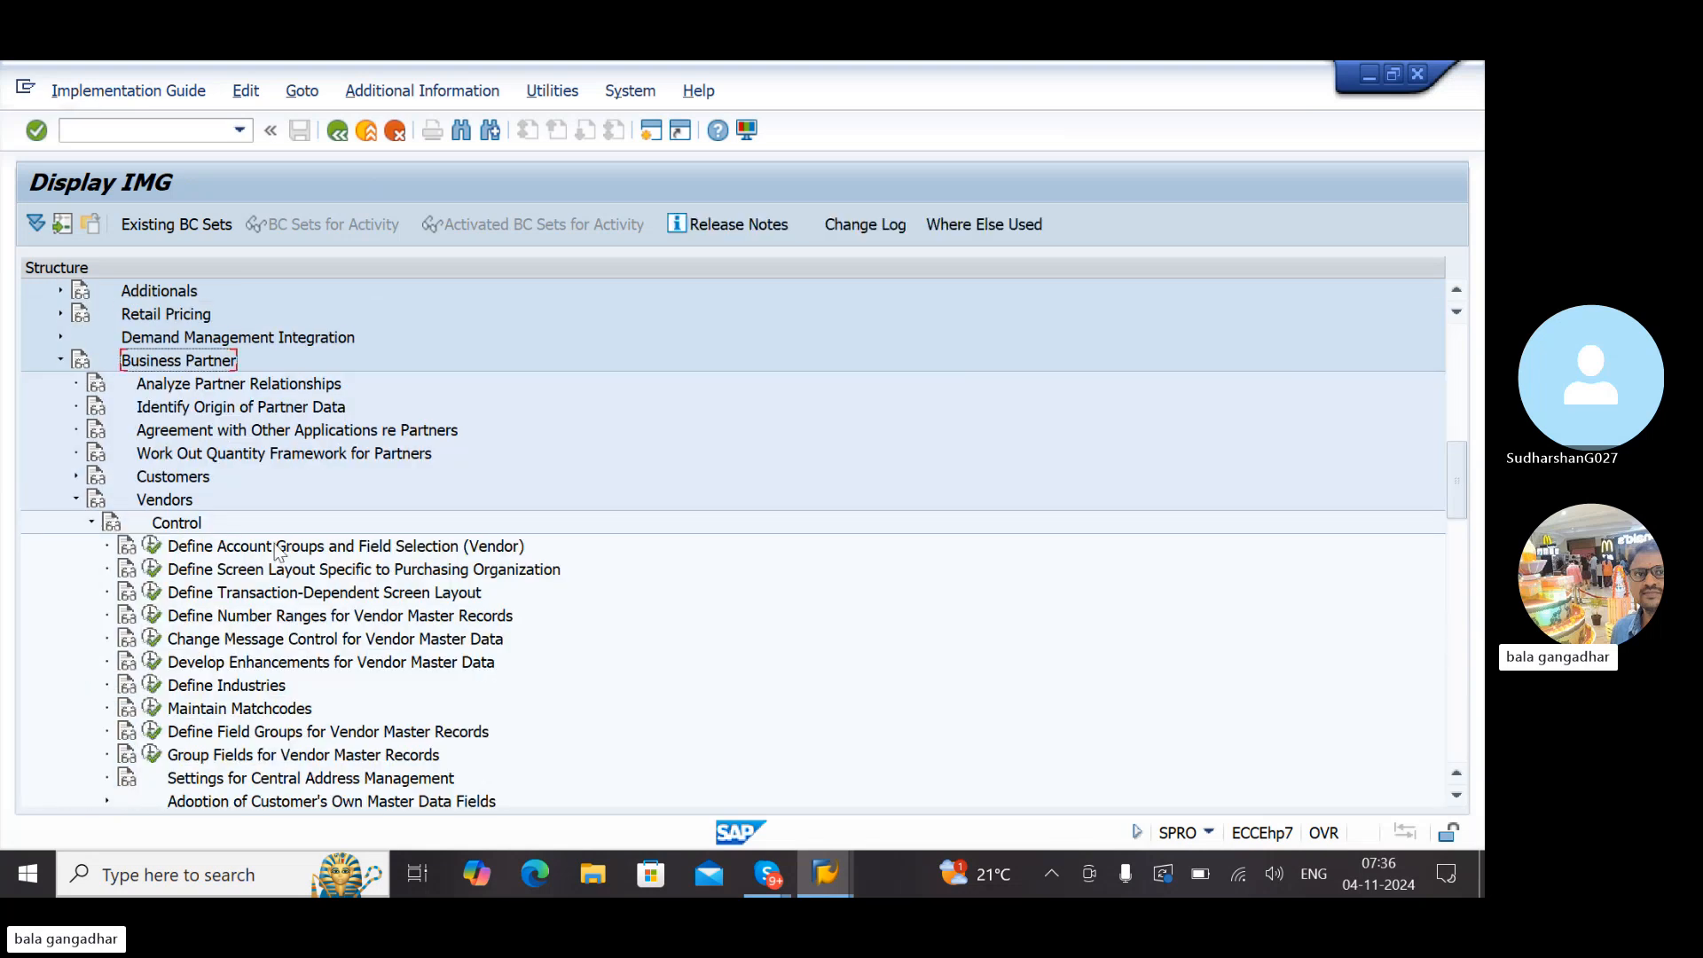
left_click(199, 525)
left_click(209, 549)
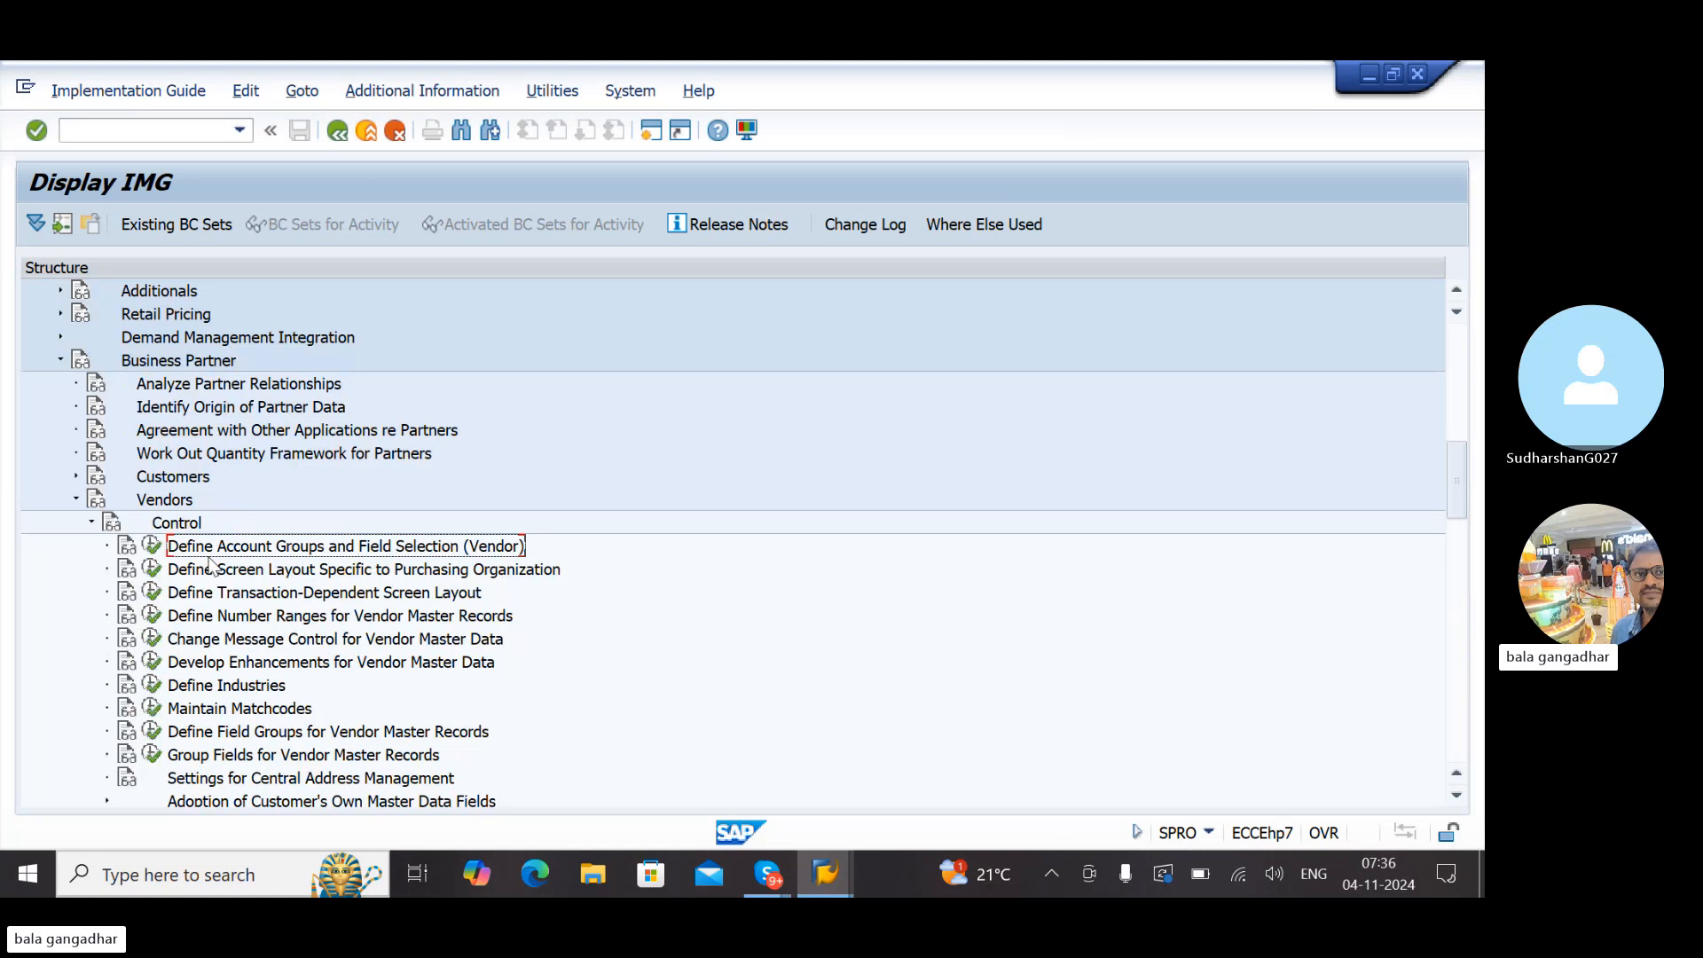
left_click(153, 549)
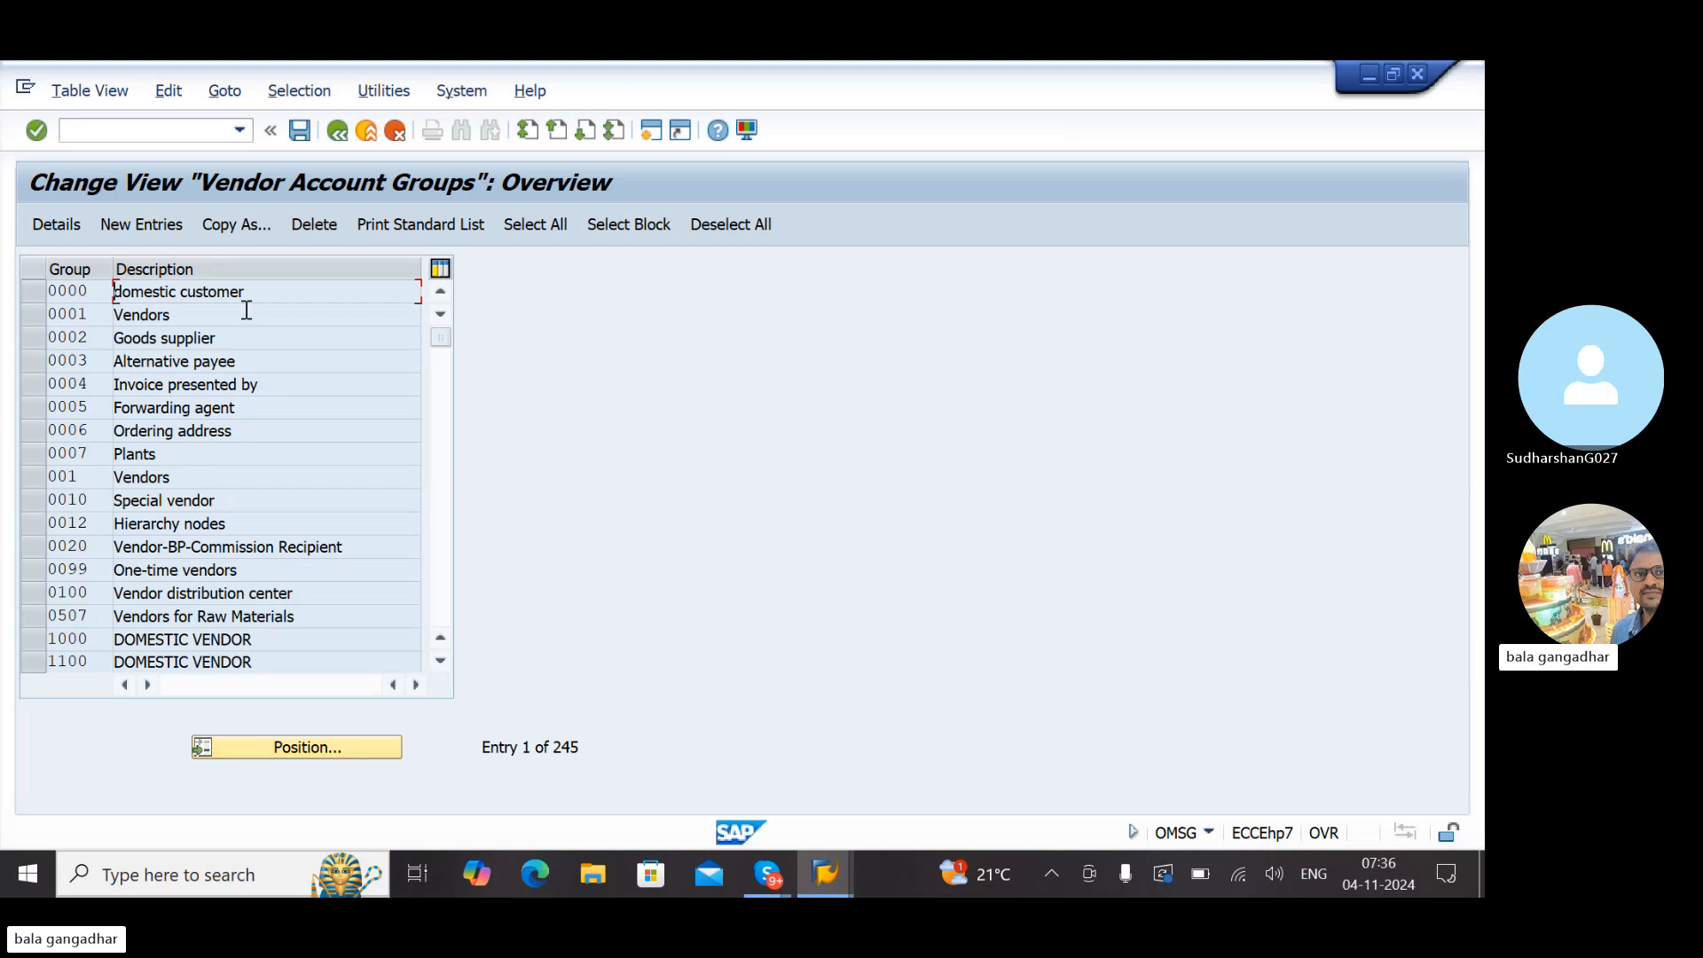
left_click(374, 748)
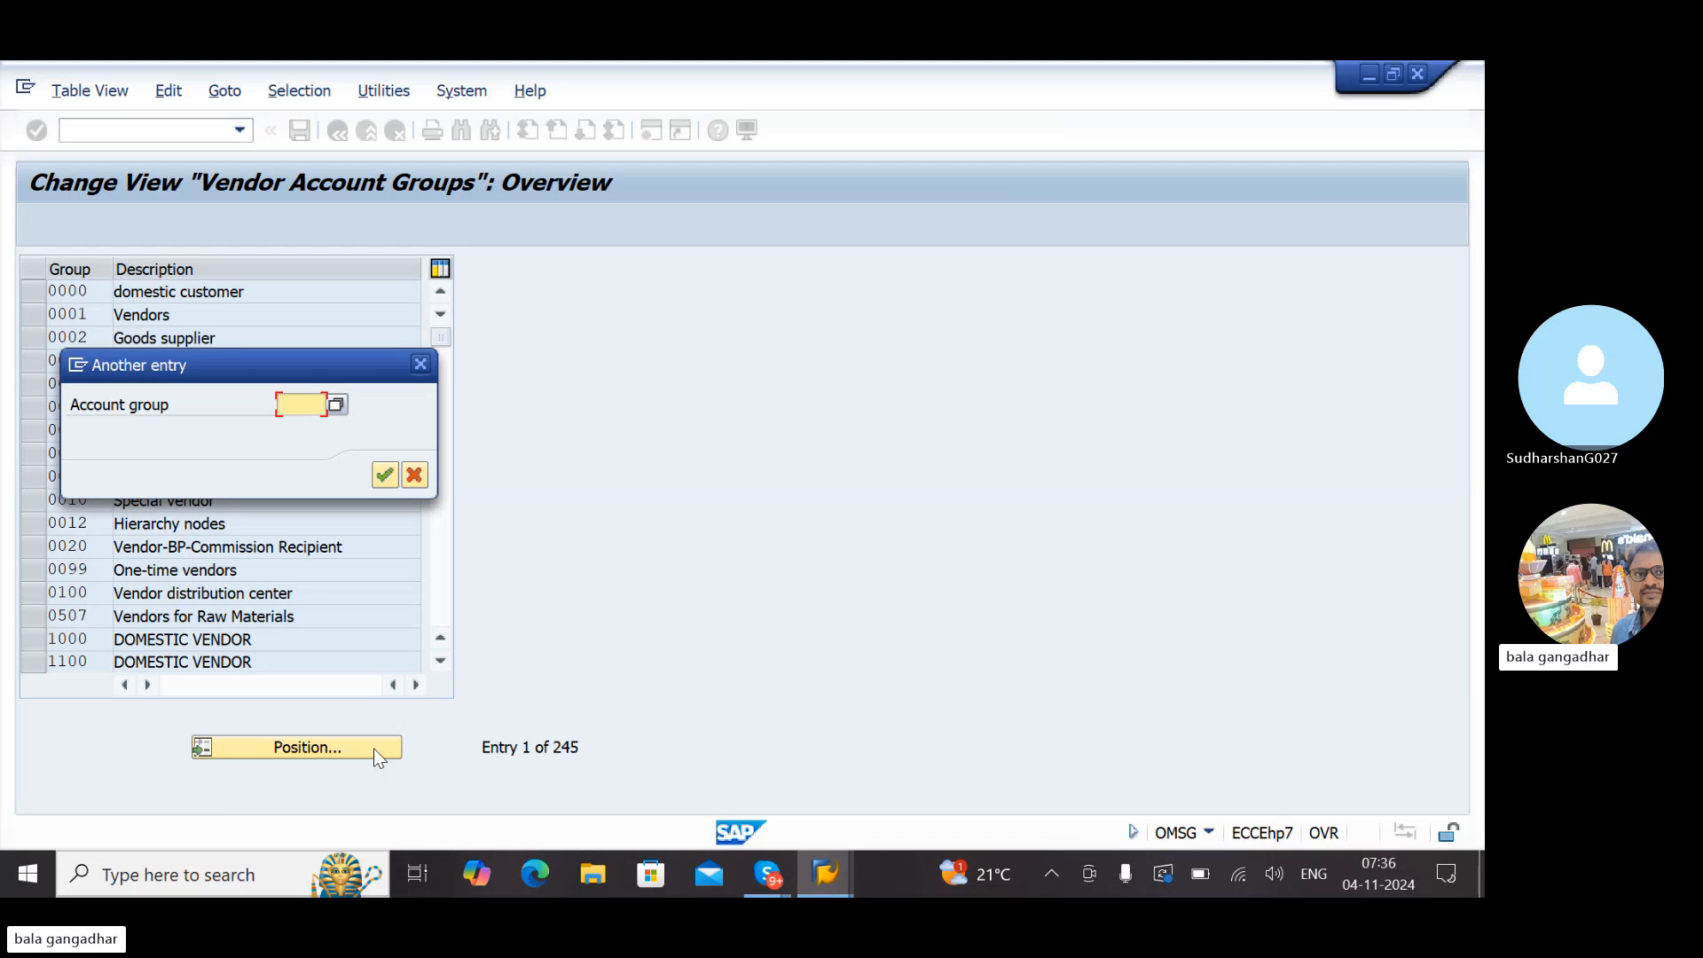
type("L")
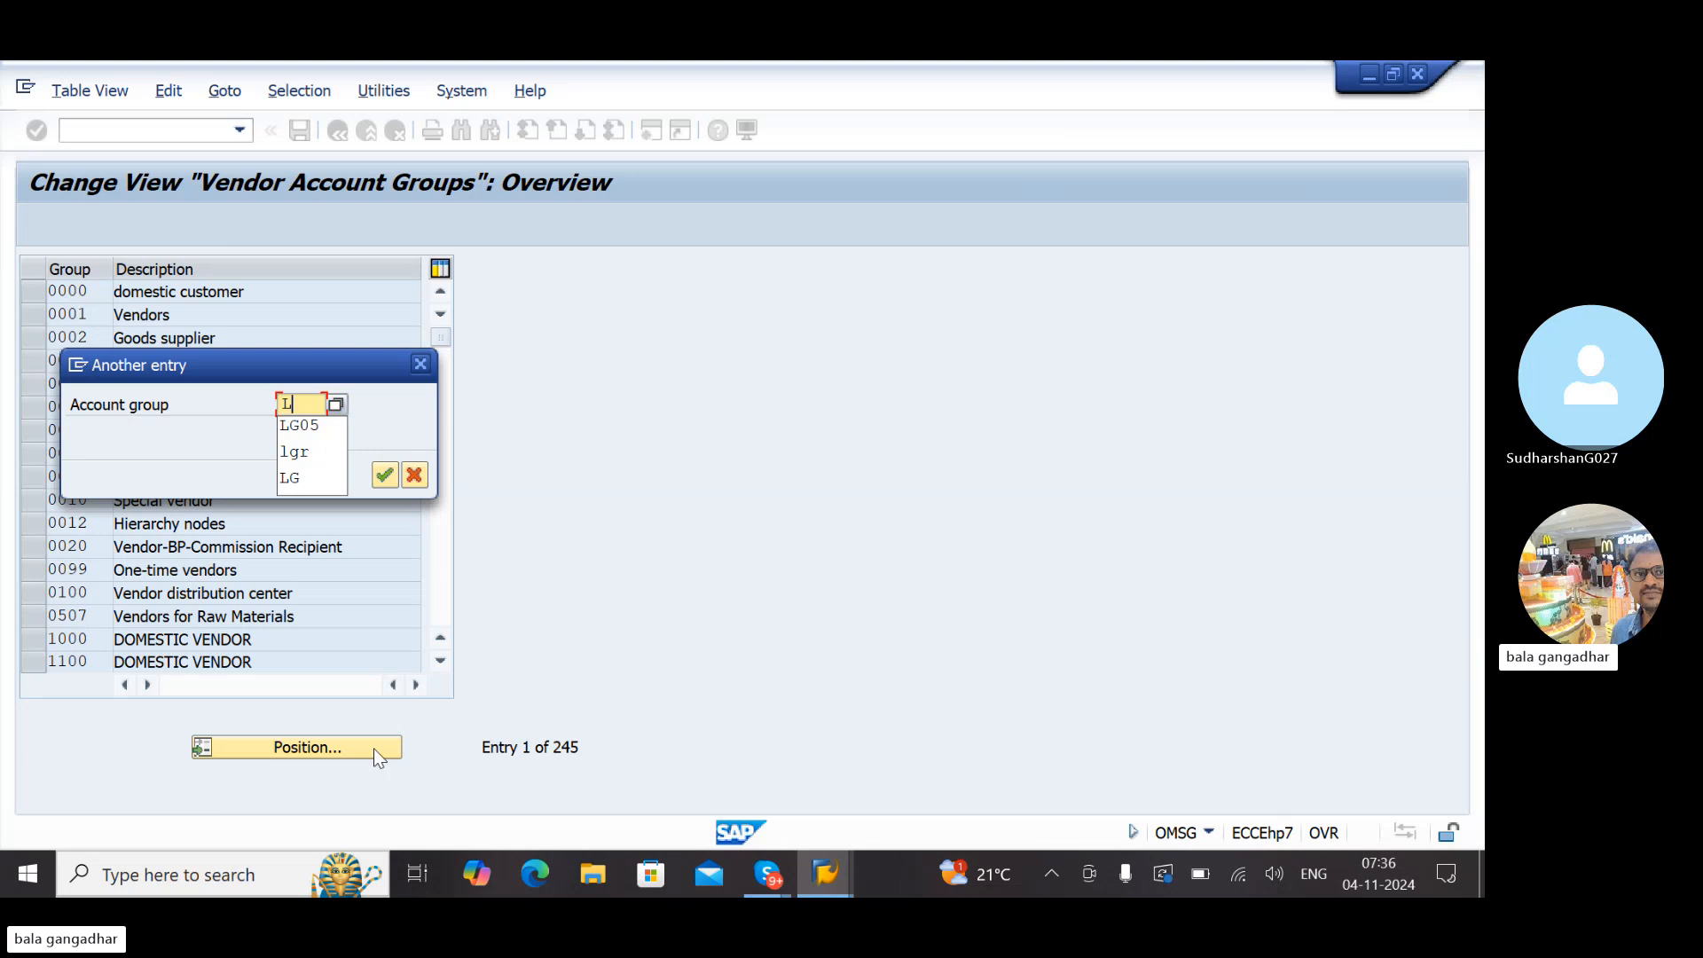
key("BackSpace")
key("Escape")
key("Escape")
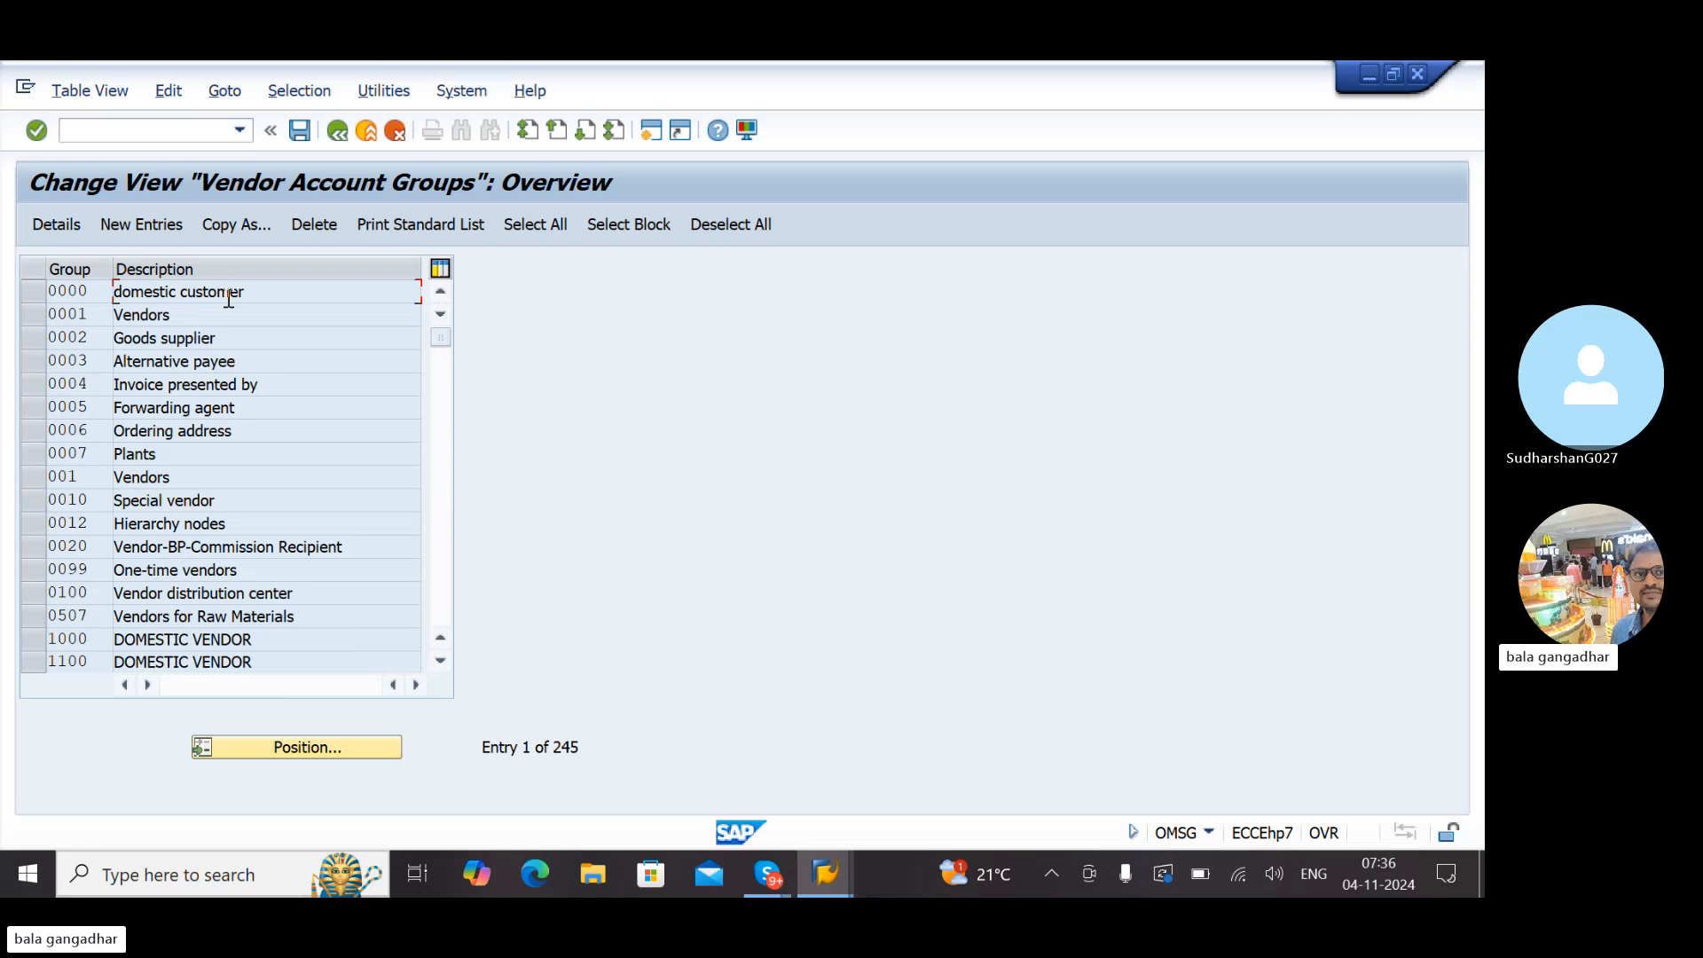
Create and save vendor account group LGDO named "LG DOMESTIC VENDIR", and return to the account group overview
left_click(148, 222)
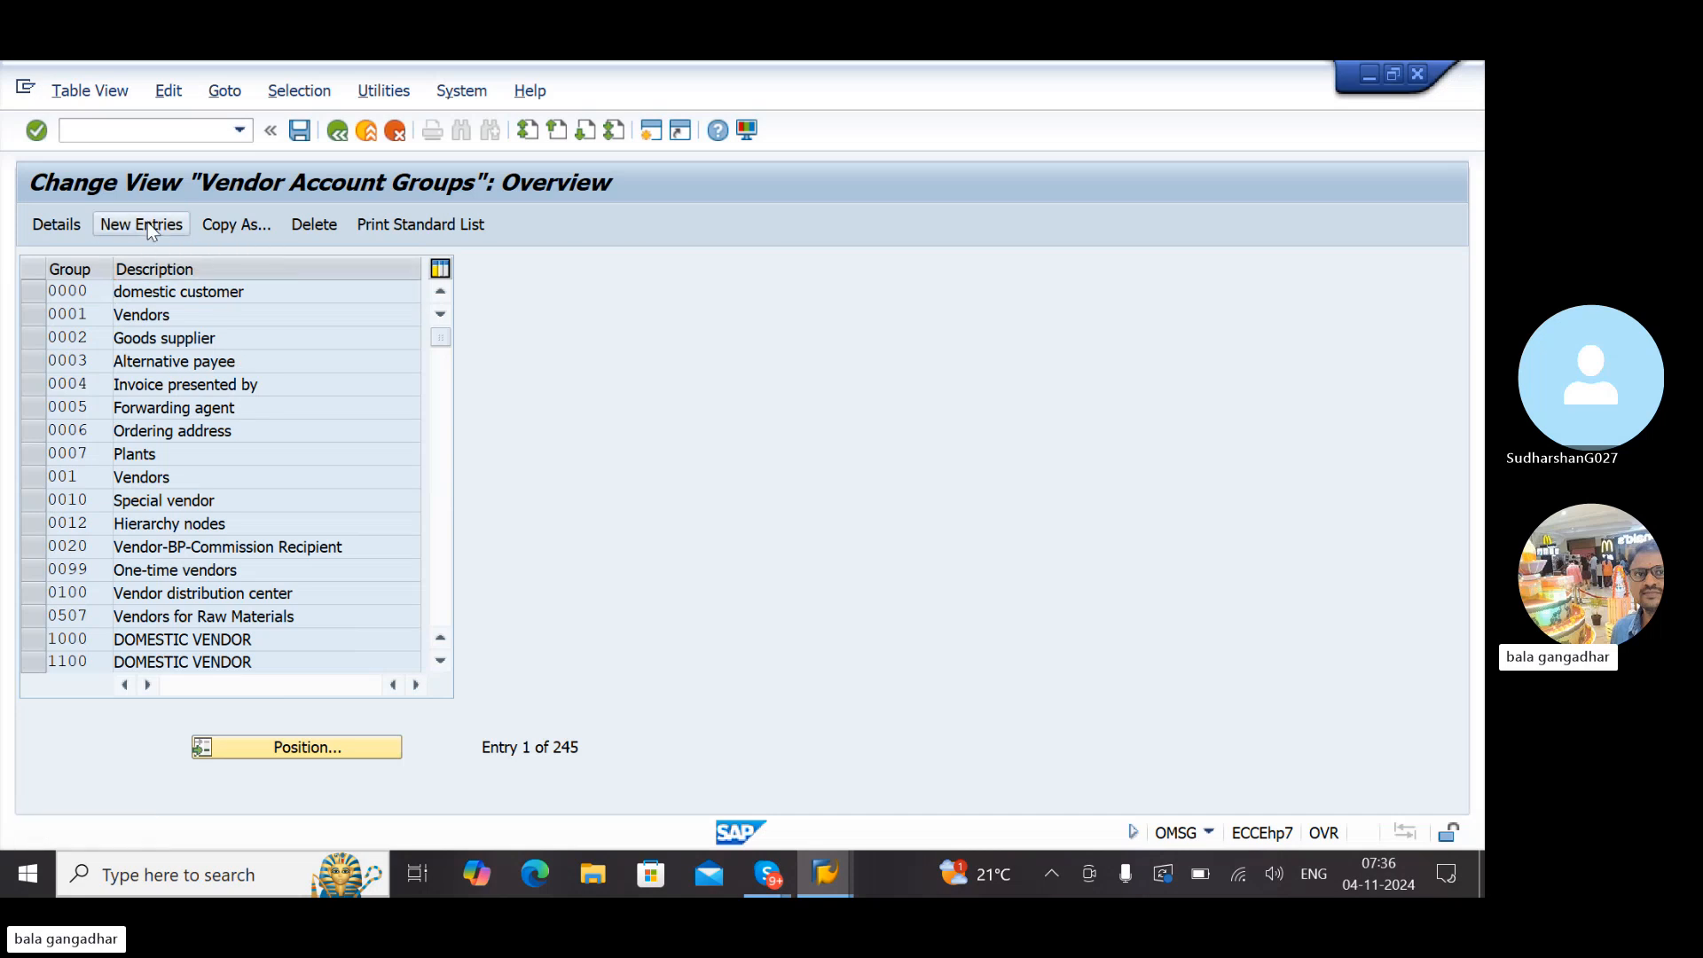
type("LGDO")
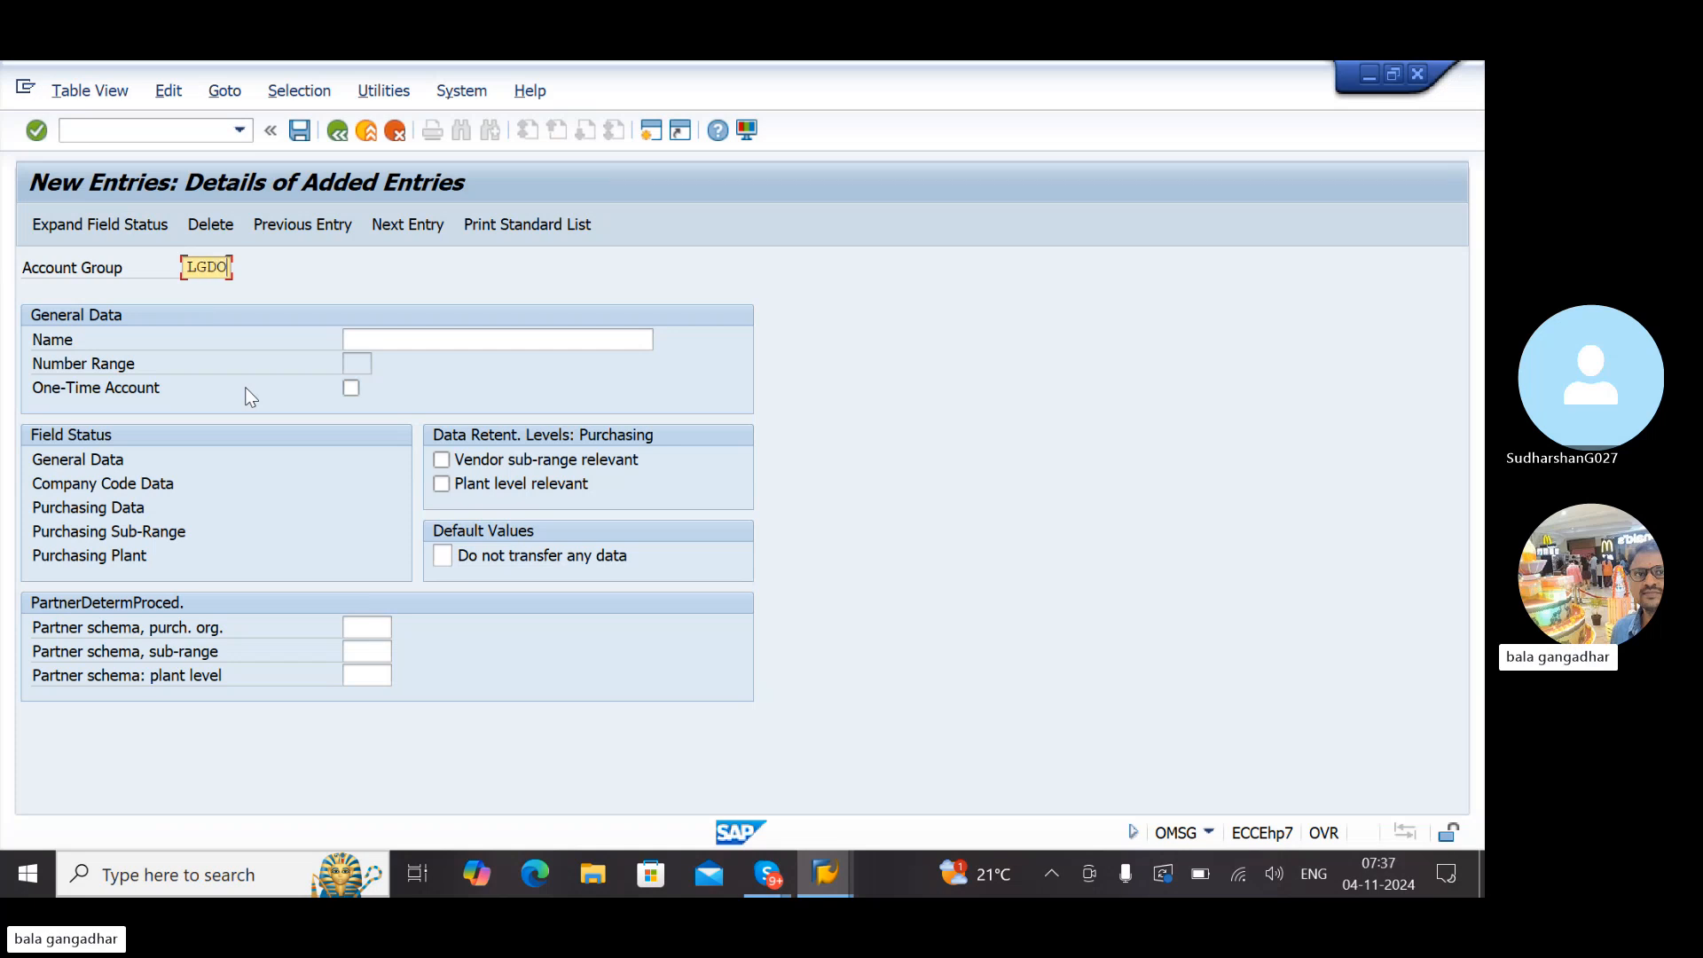
key("Tab")
type("LG D")
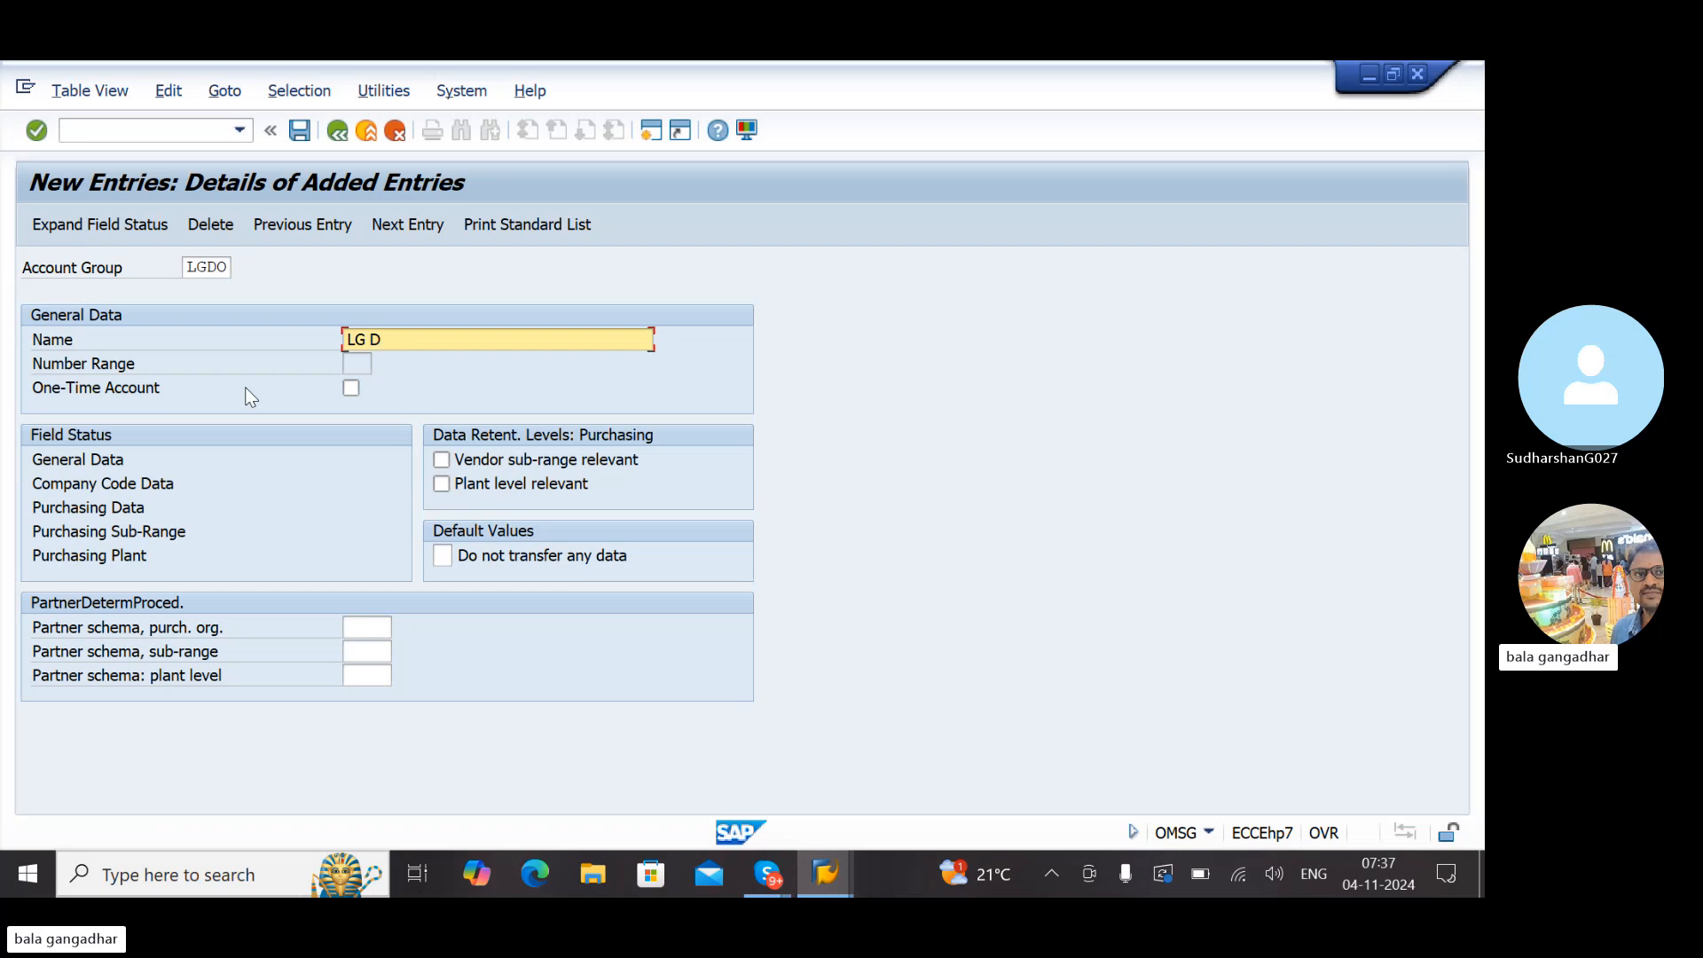
type("OMESTIC  VENDIR")
key("Return")
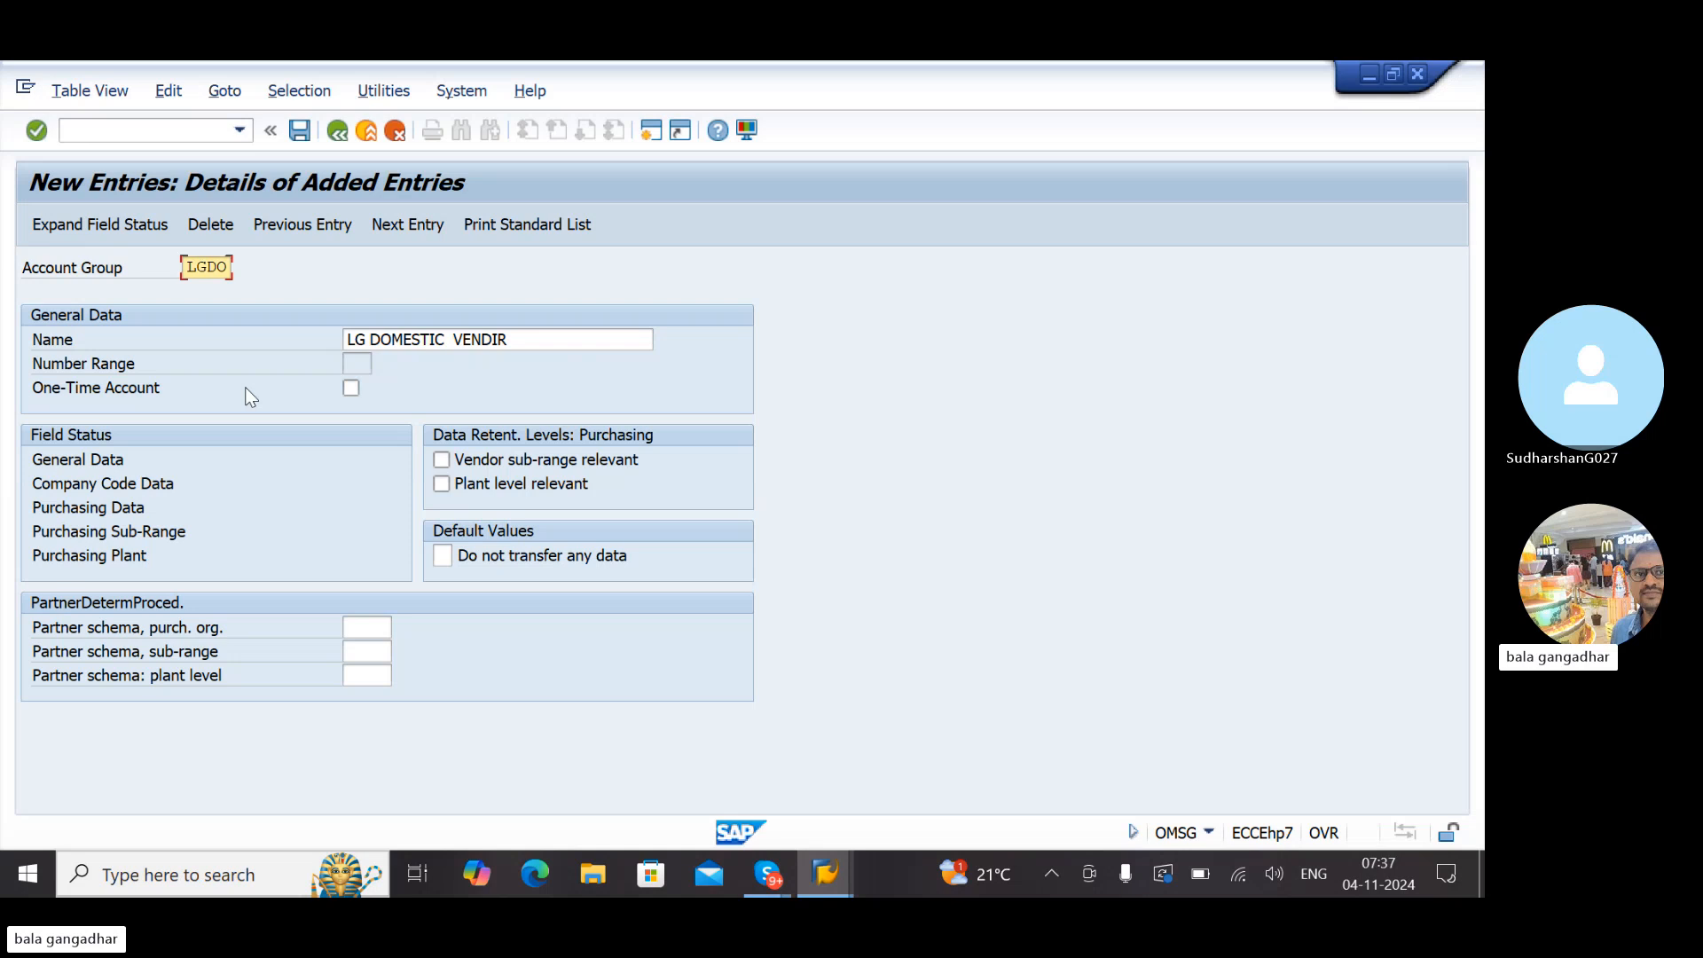
key("ctrl+s")
key("Return")
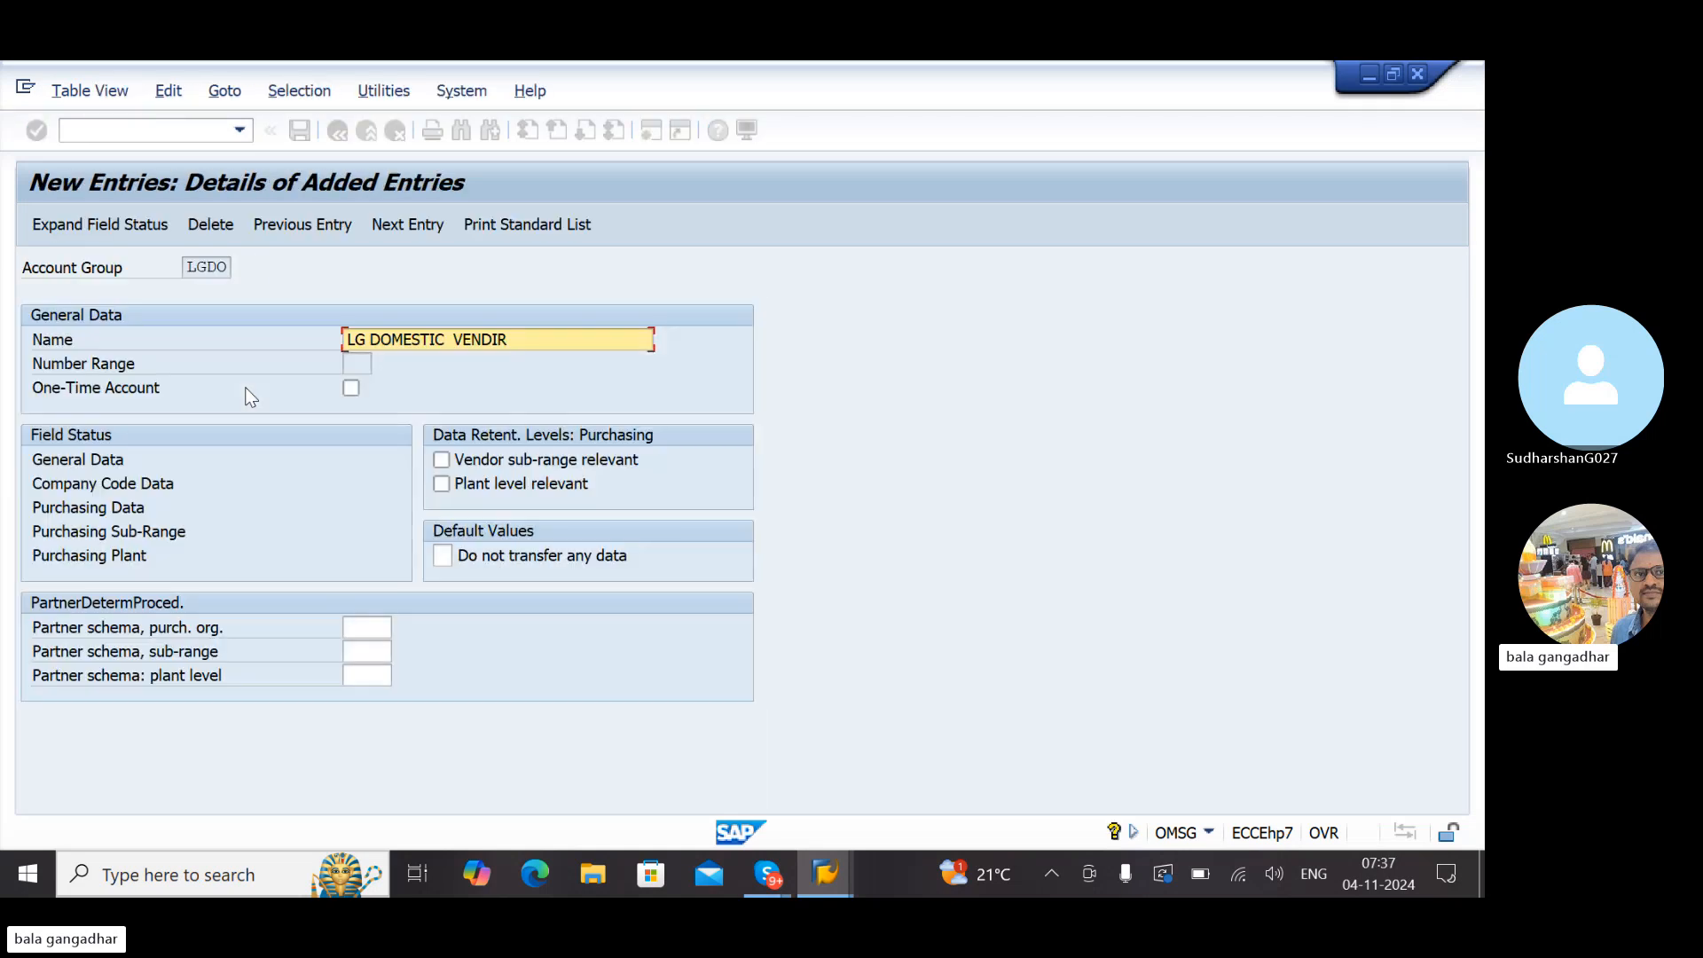
key("F3")
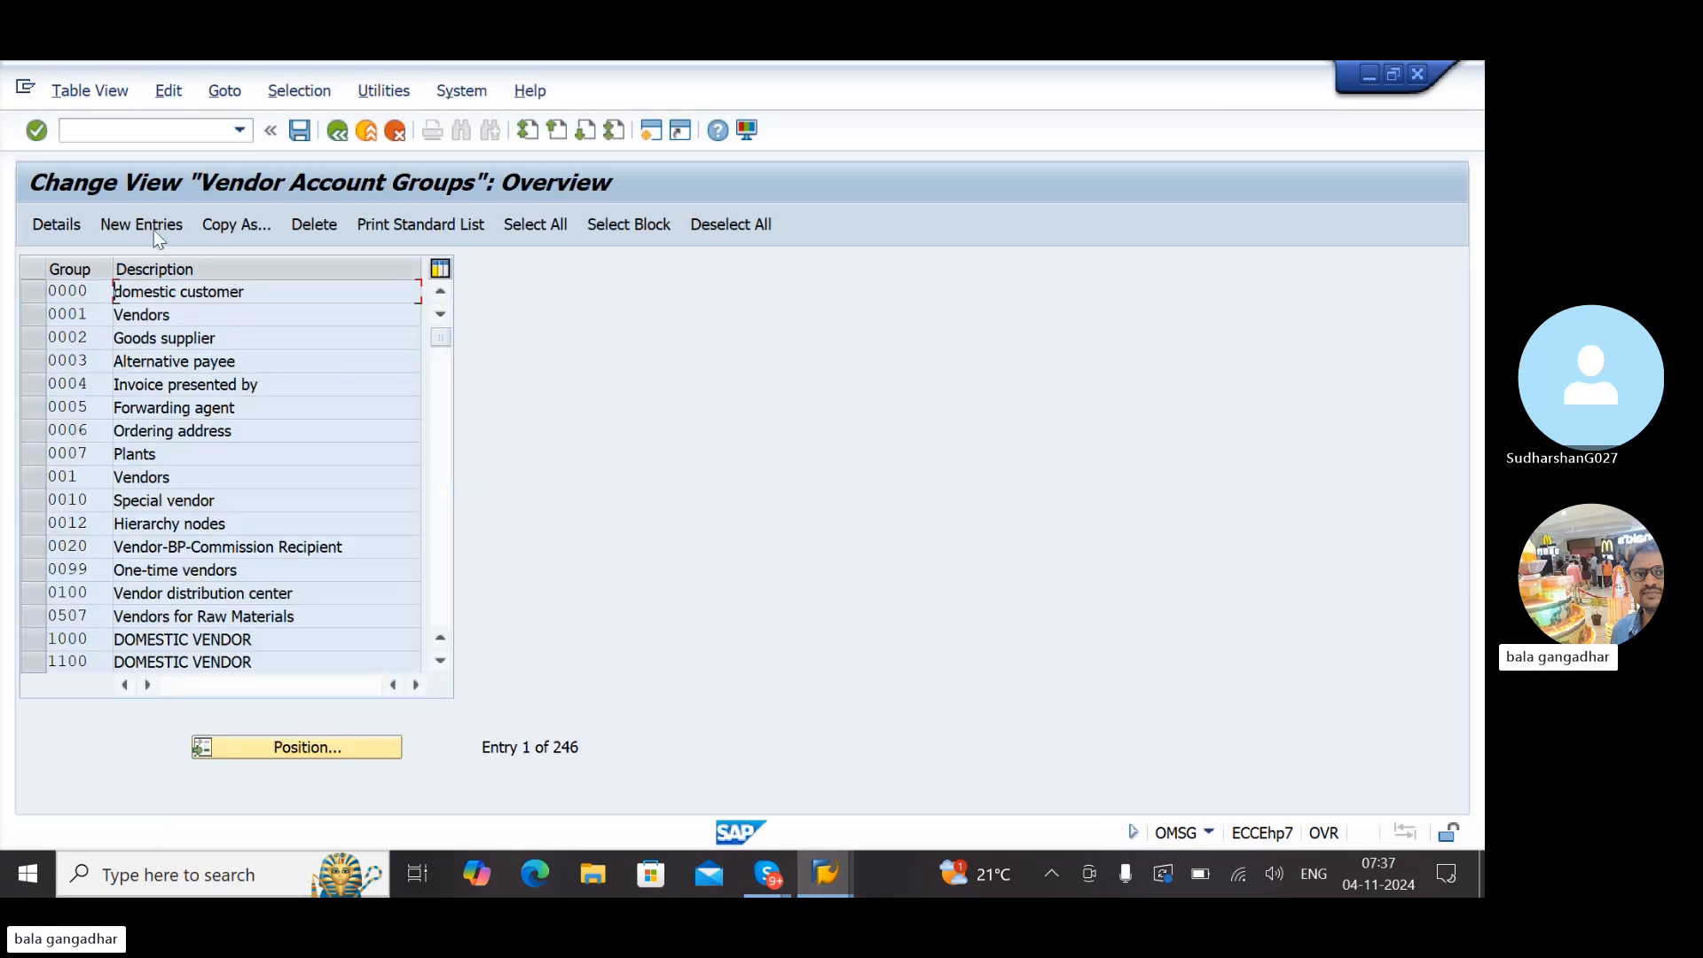
Create and save vendor account group LGGS named "LG GOODS SUPPLIER", and return to the implementation guide
left_click(150, 224)
type("L")
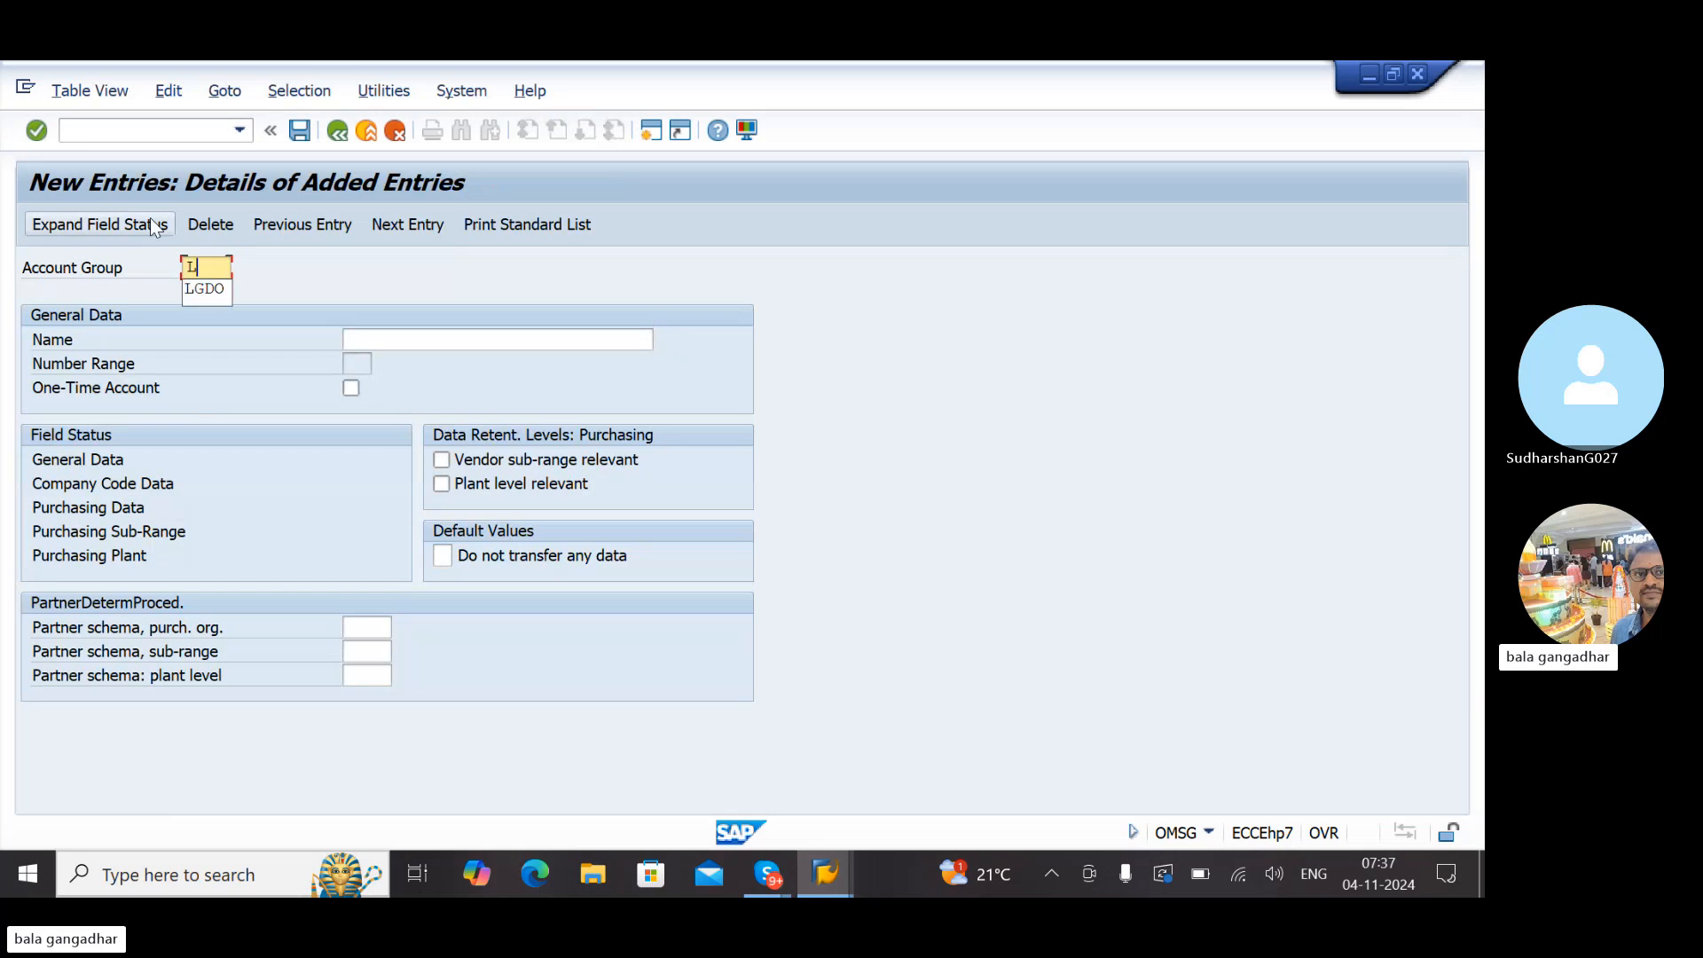
type("GGS")
key("Tab")
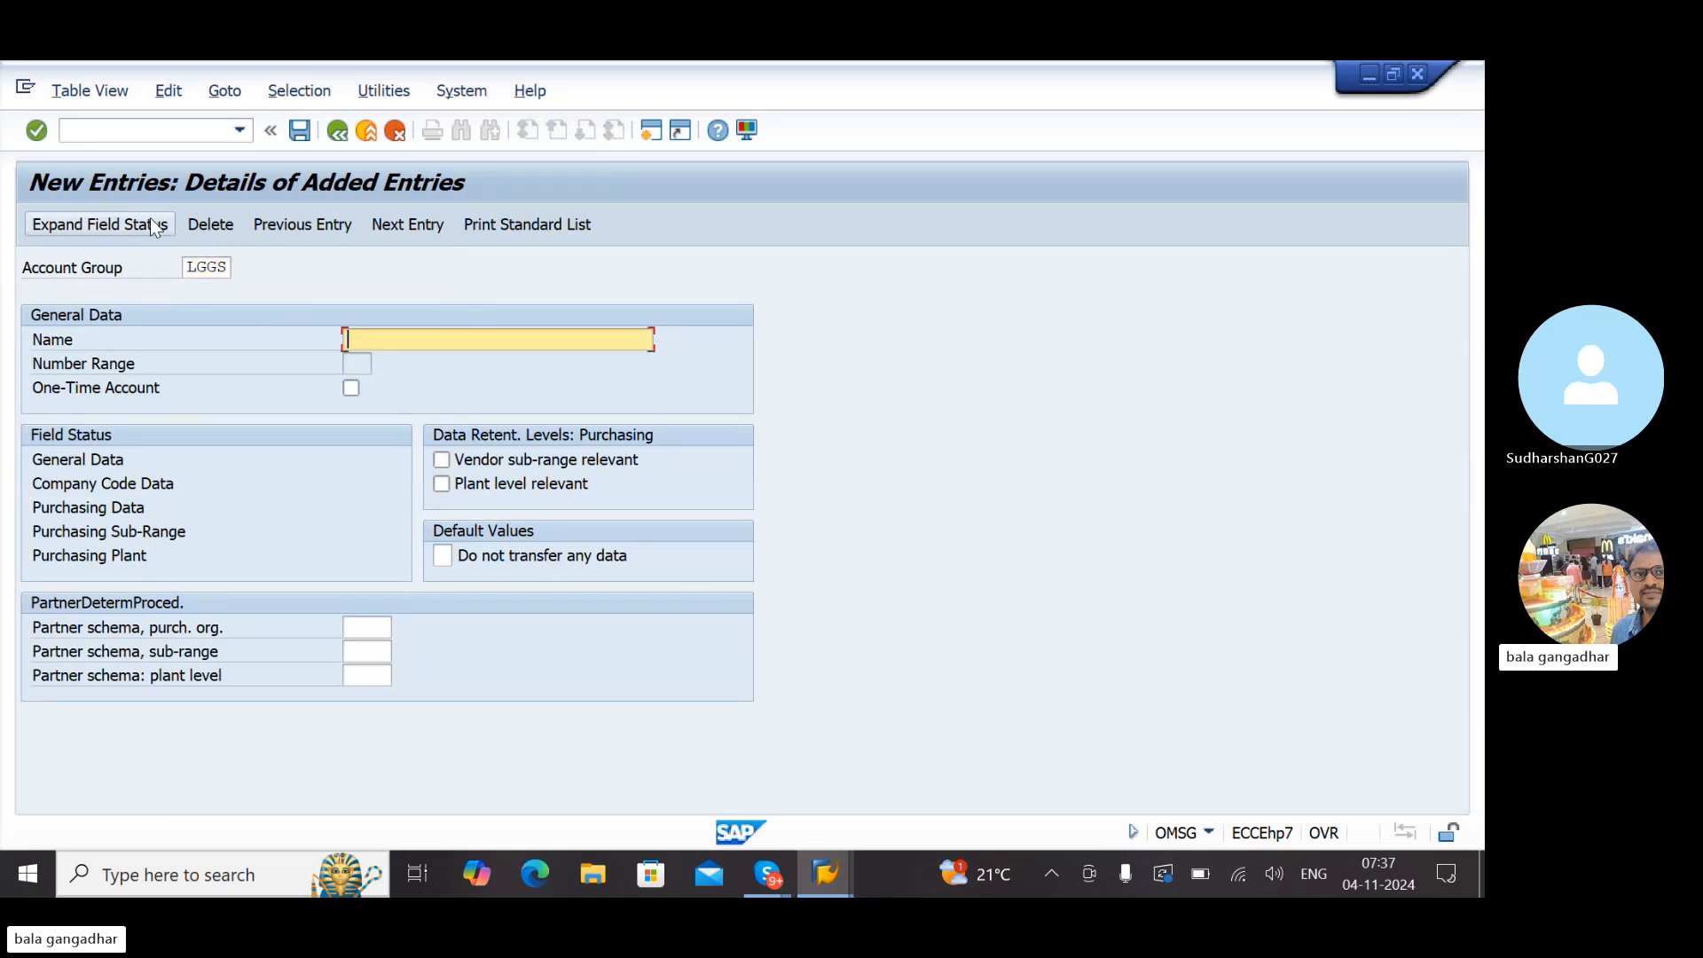
type("LG GOODS SUPPLIER")
key("Return")
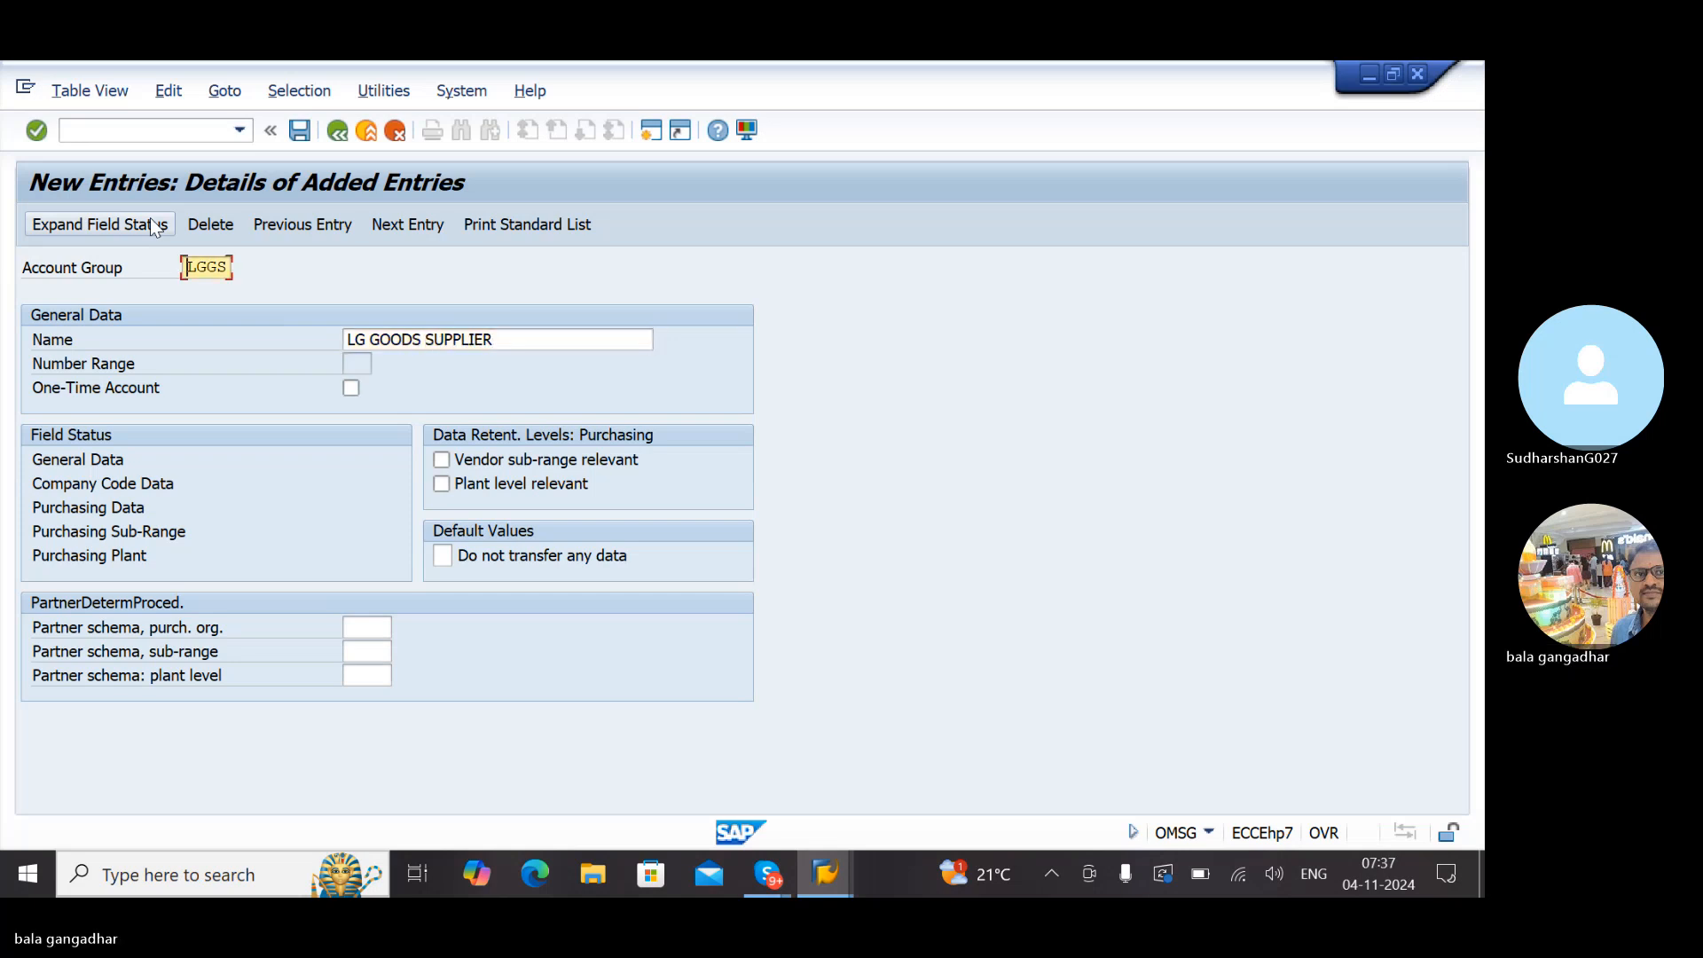
key("ctrl+s")
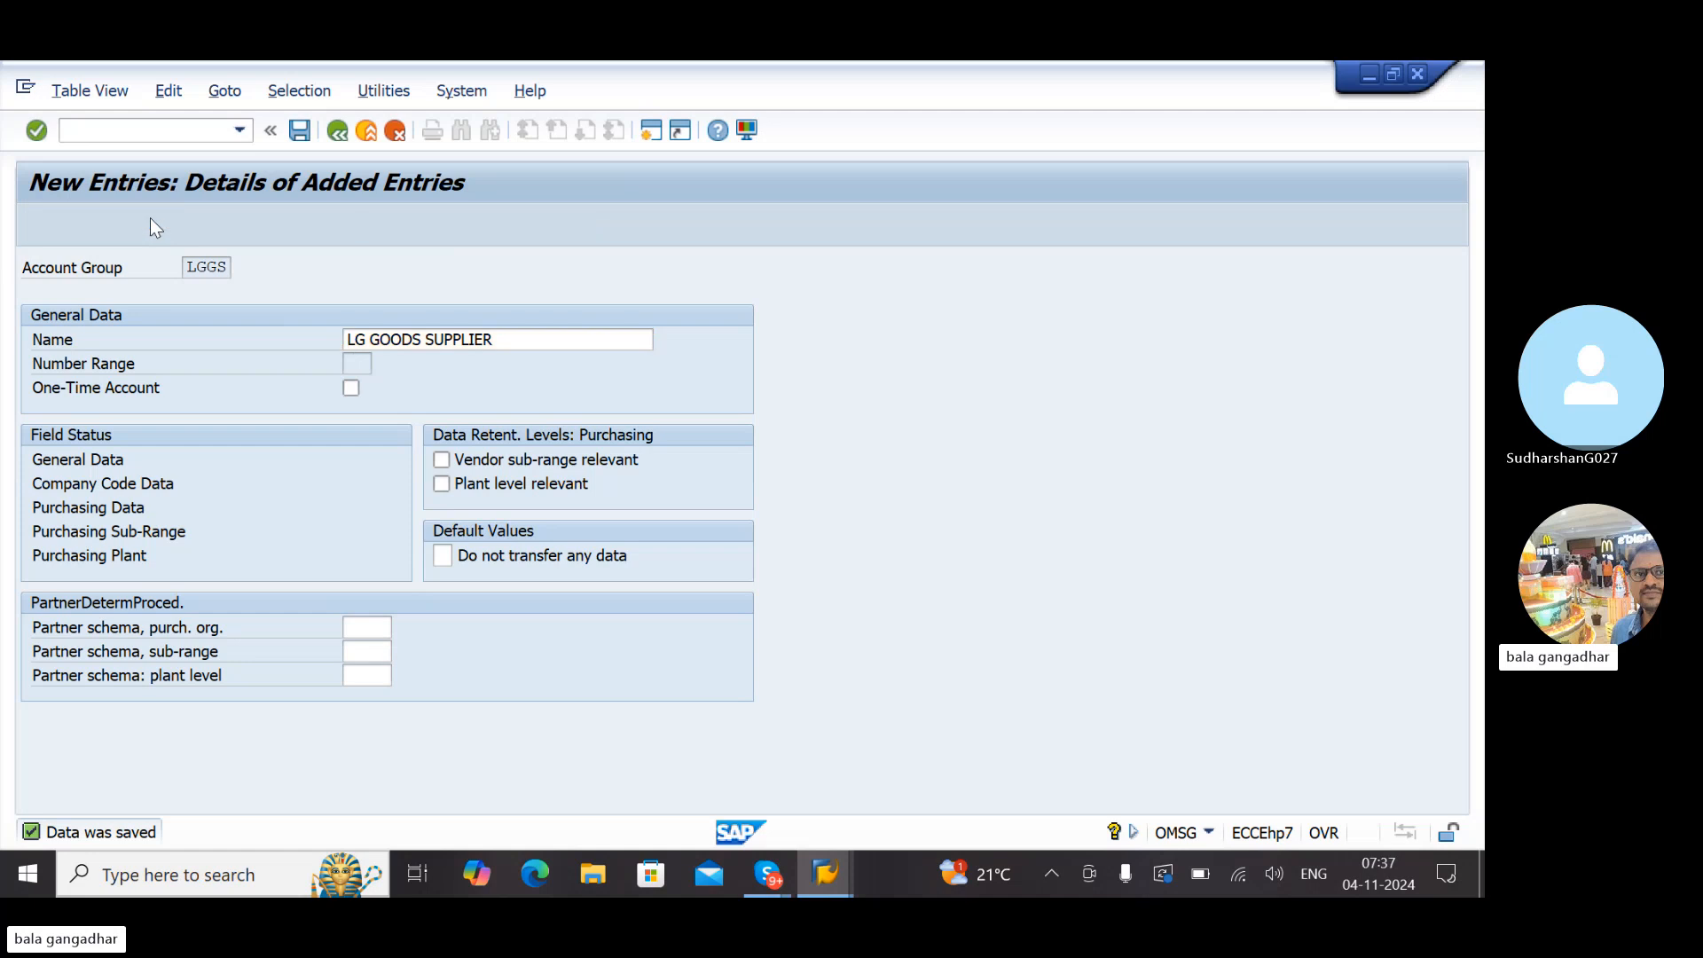
key("F3")
key("F3")
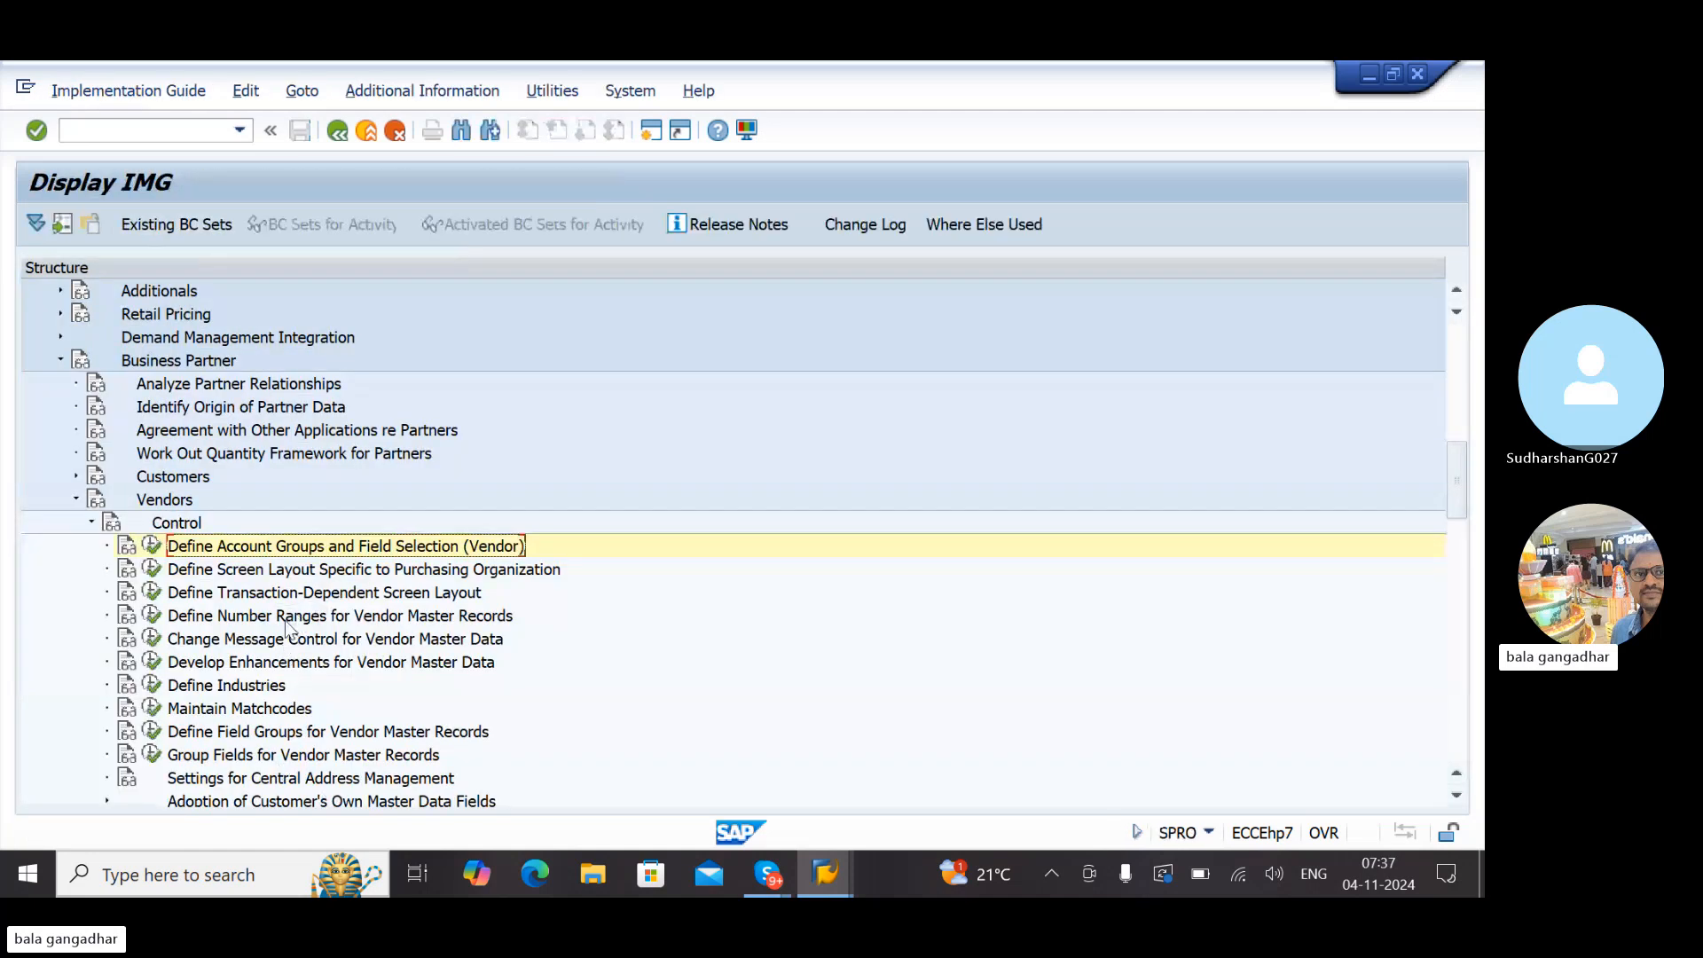
Open Define Number Ranges for Vendor Master Records, examine the vendor number intervals, and exit interval editing
left_click(285, 622)
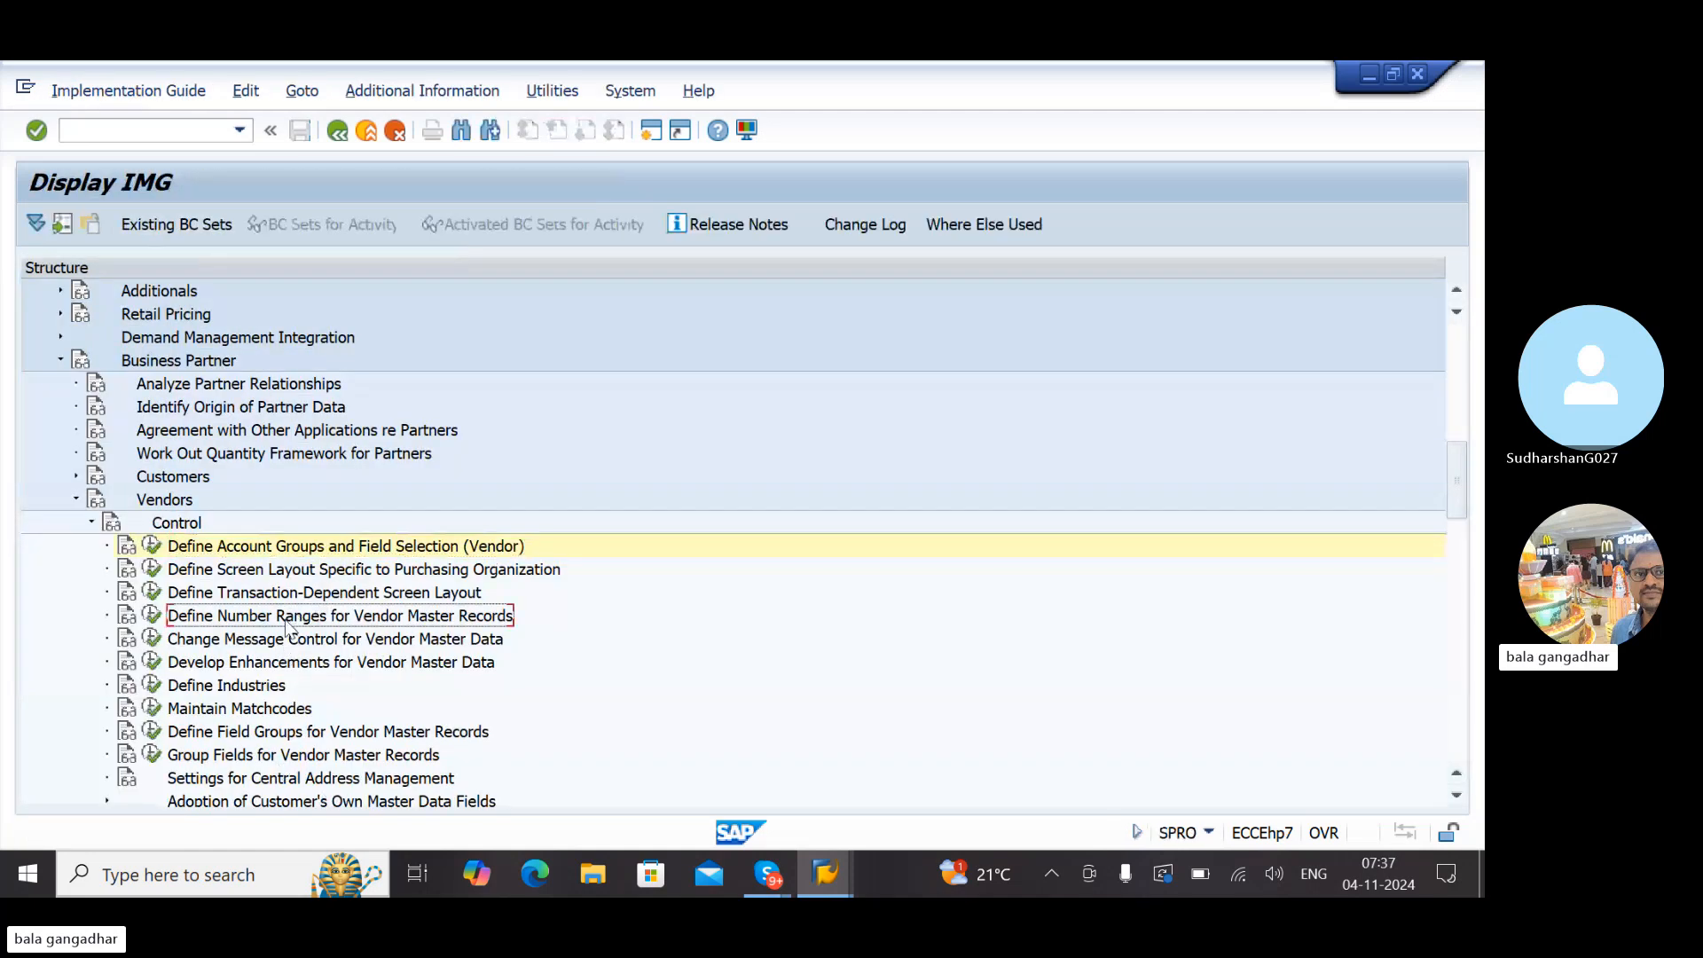
left_click(151, 619)
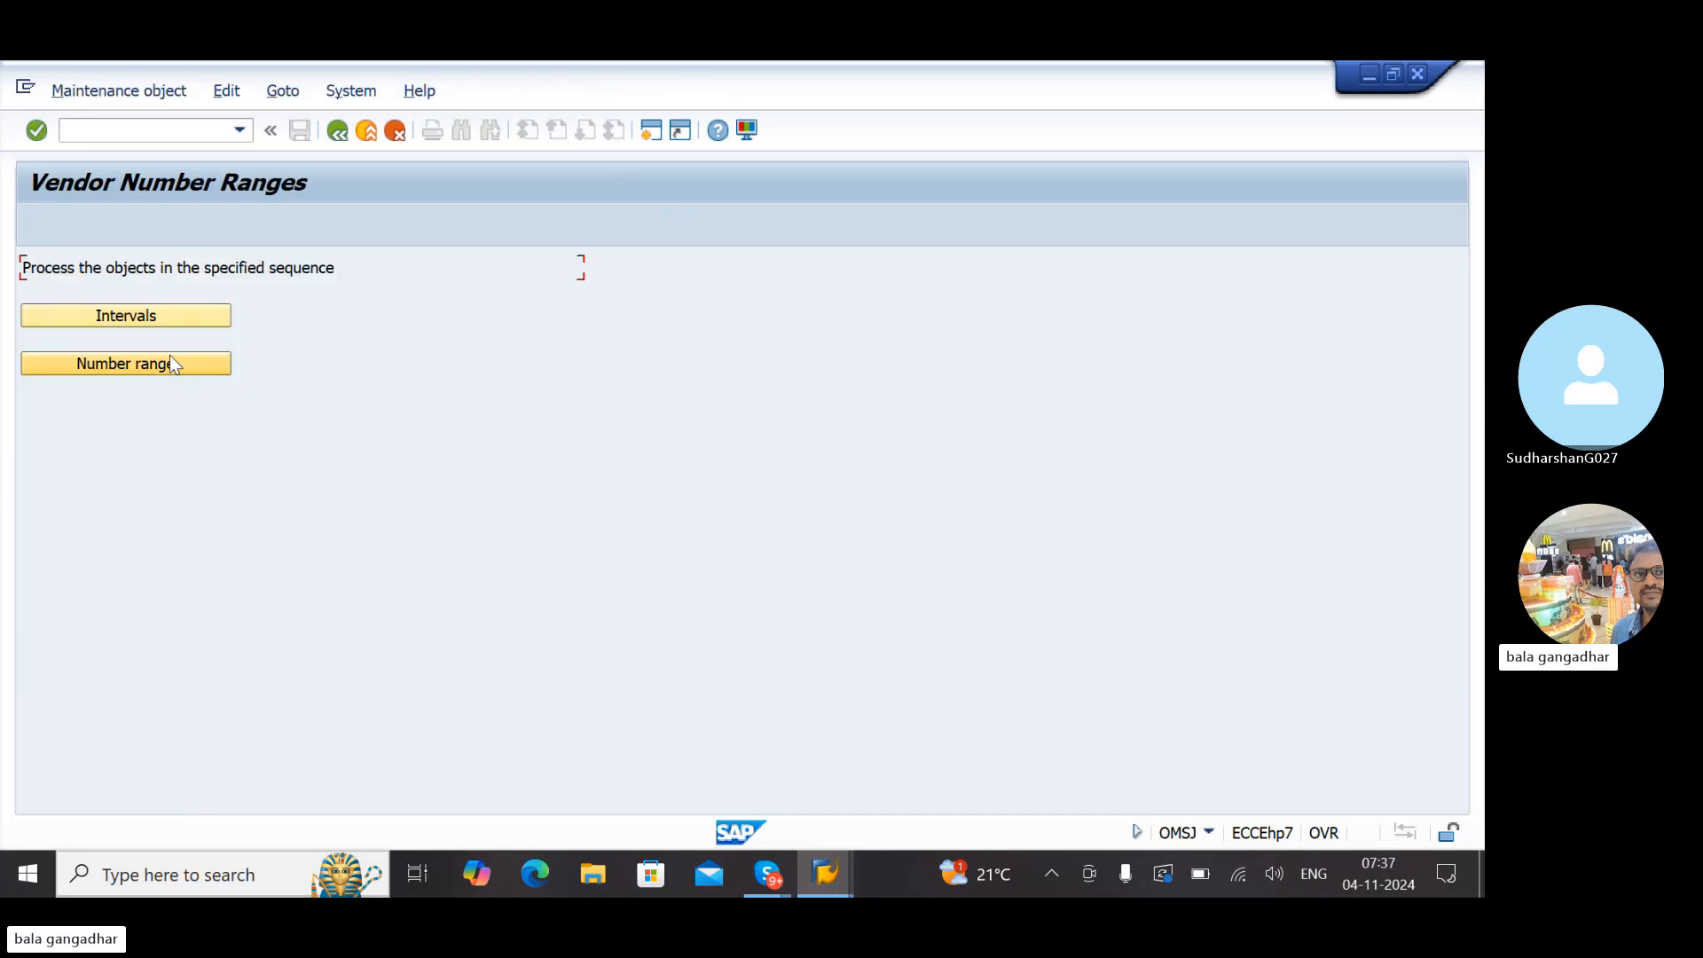
left_click(156, 325)
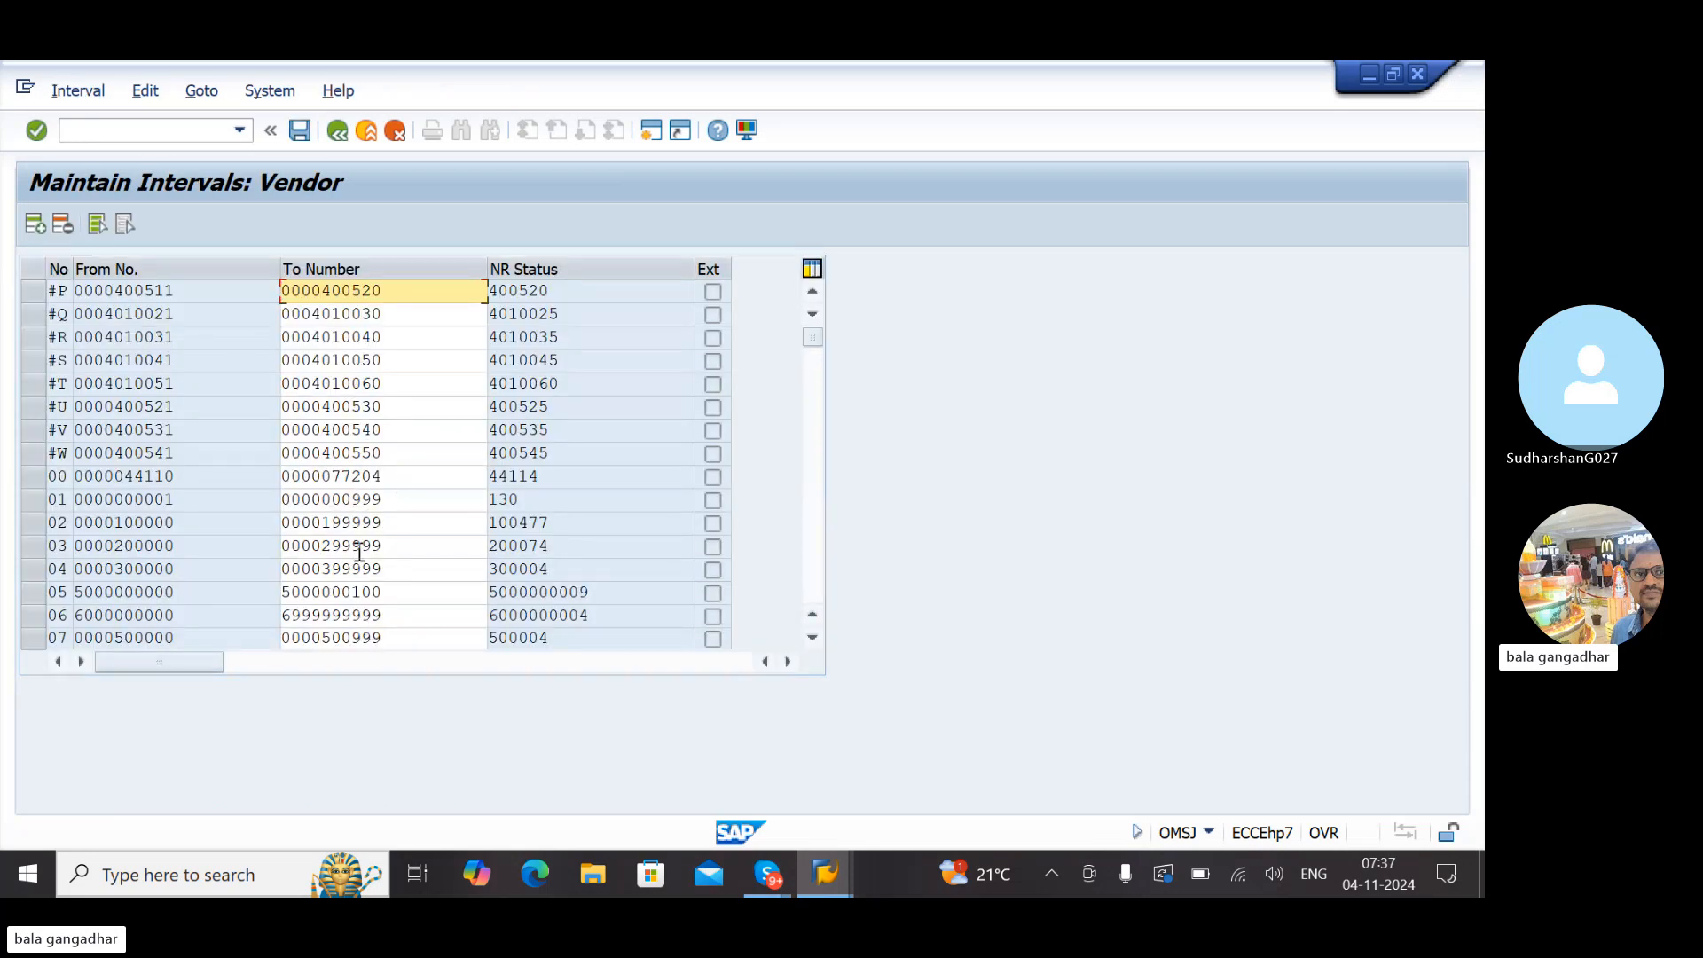
left_click(33, 572)
left_click(33, 572)
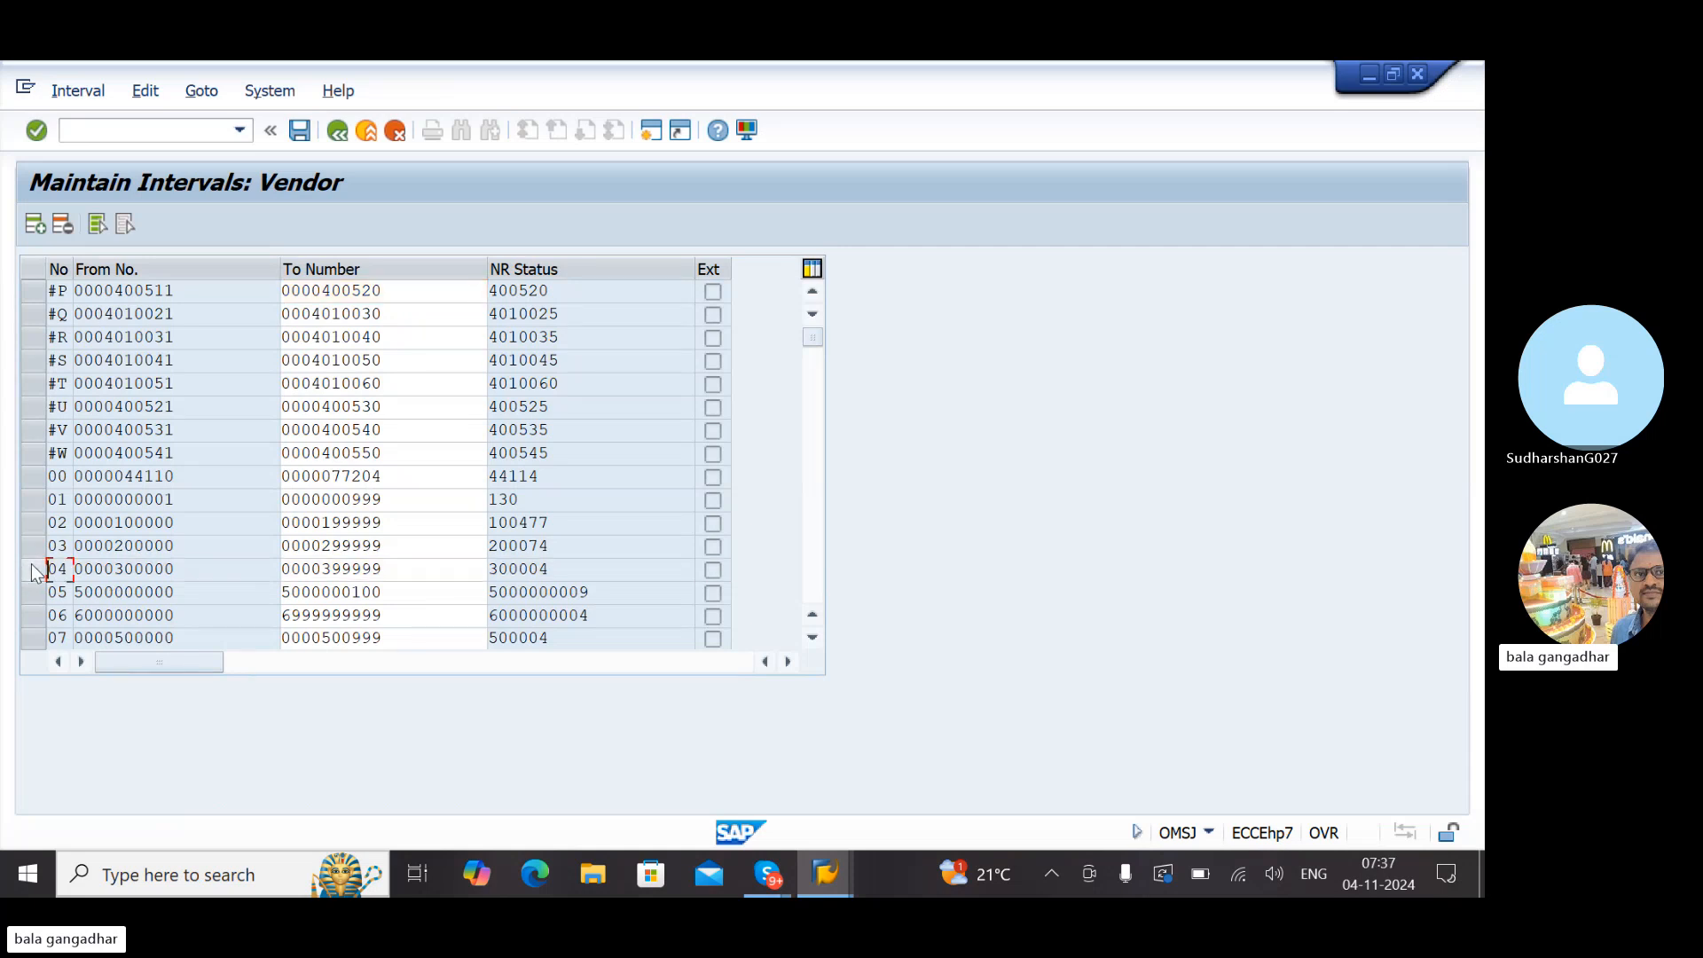
key("Escape")
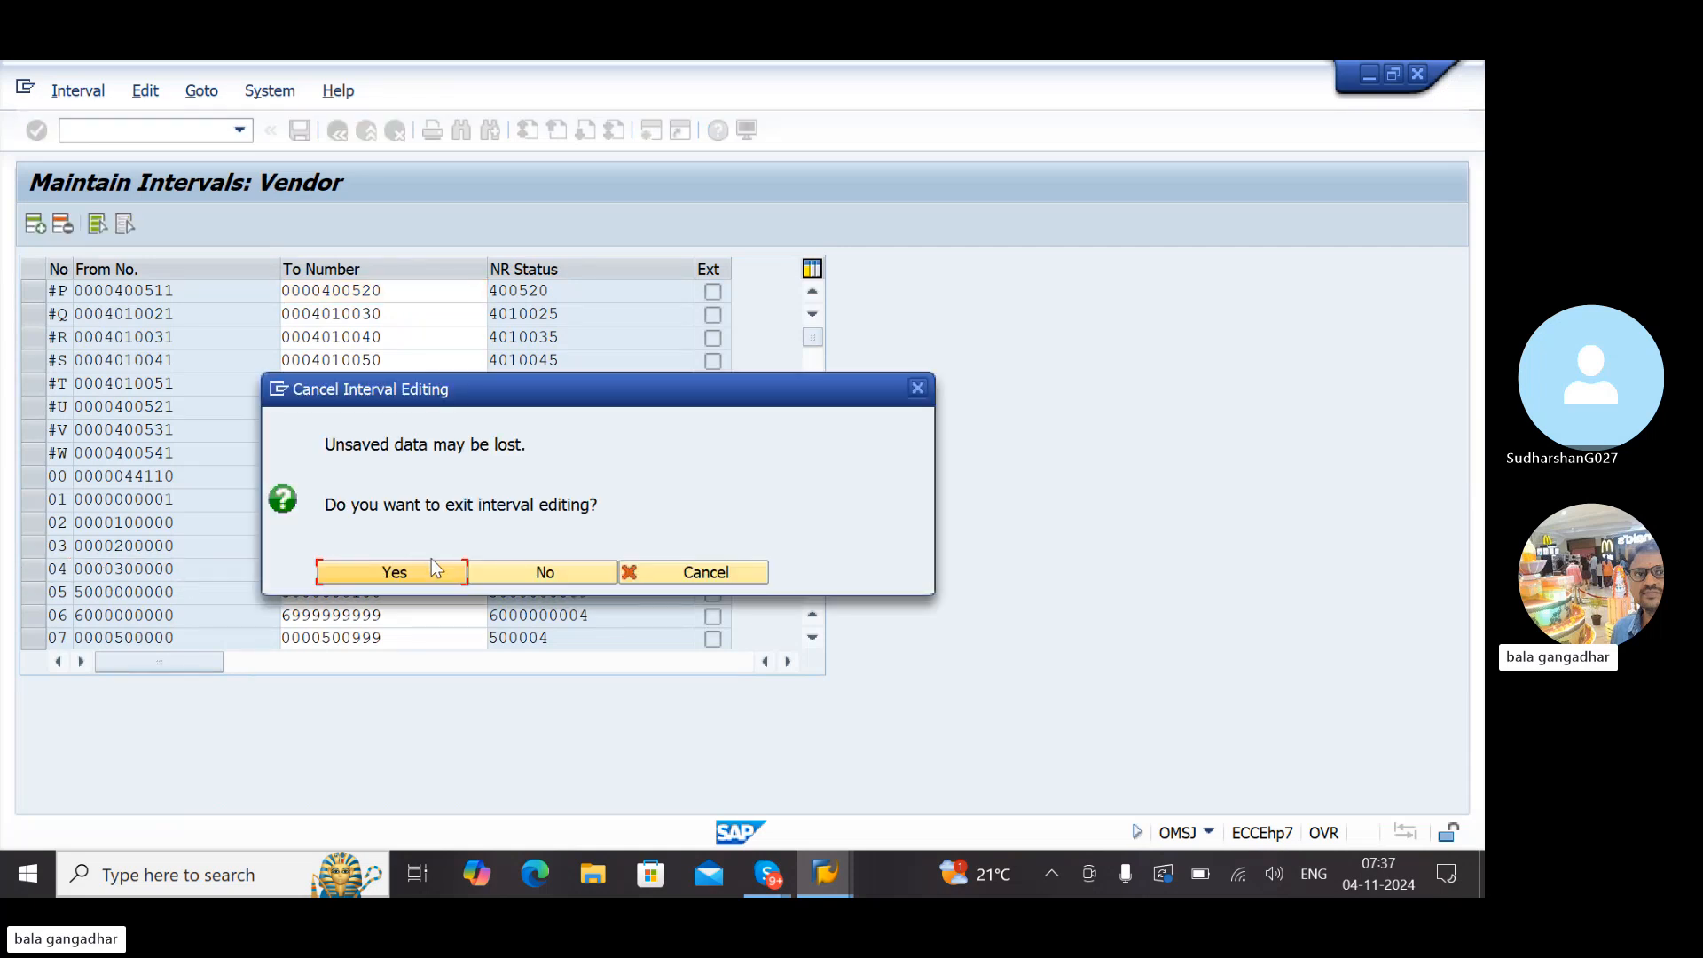
left_click(435, 567)
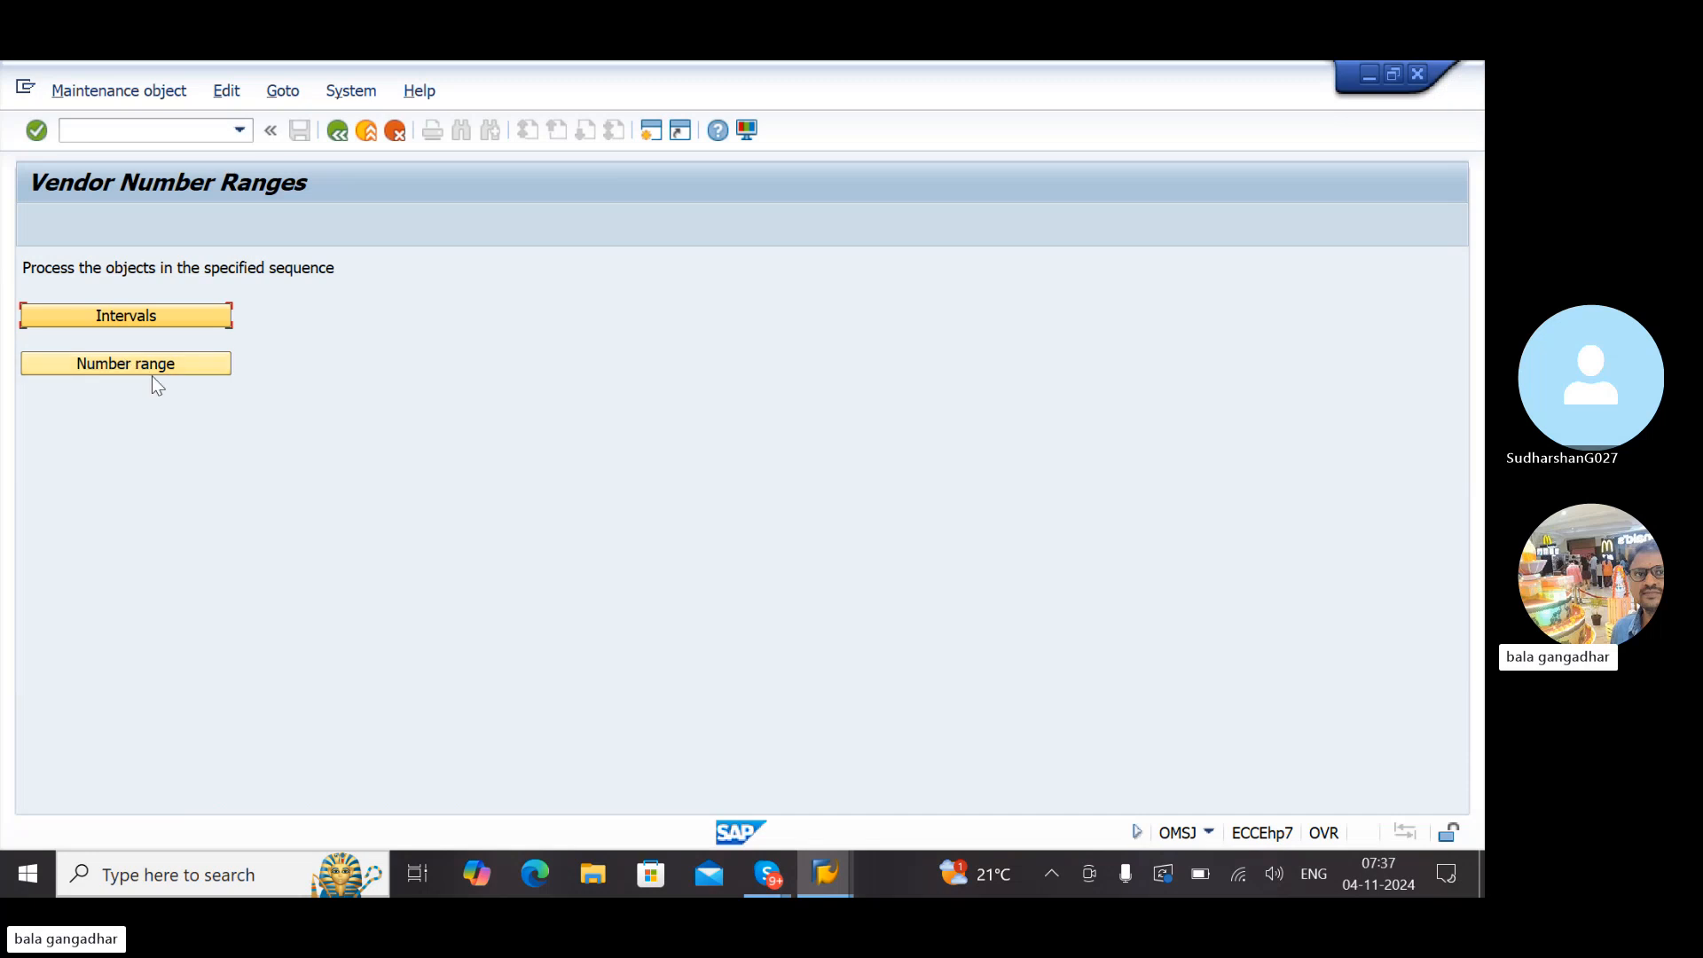
Open the assignment of vendor account groups to number ranges
left_click(167, 375)
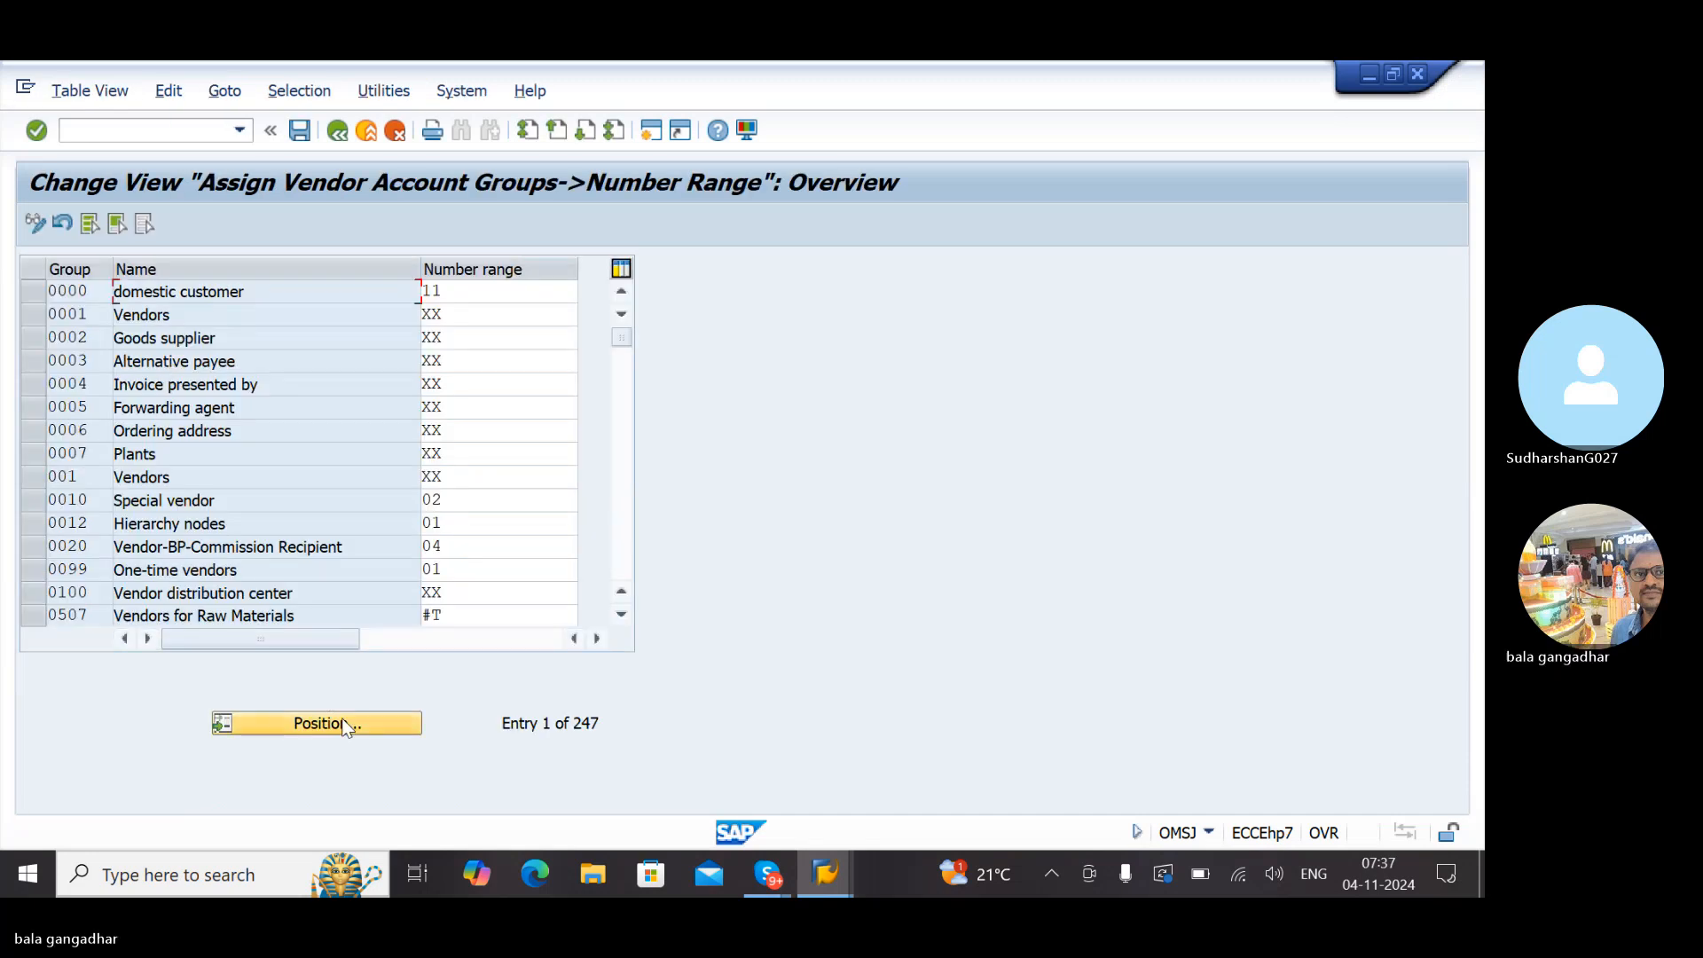
Assign number range 04 to the vendor account groups LGDO and LGGS
left_click(344, 727)
type("lg")
key("Return")
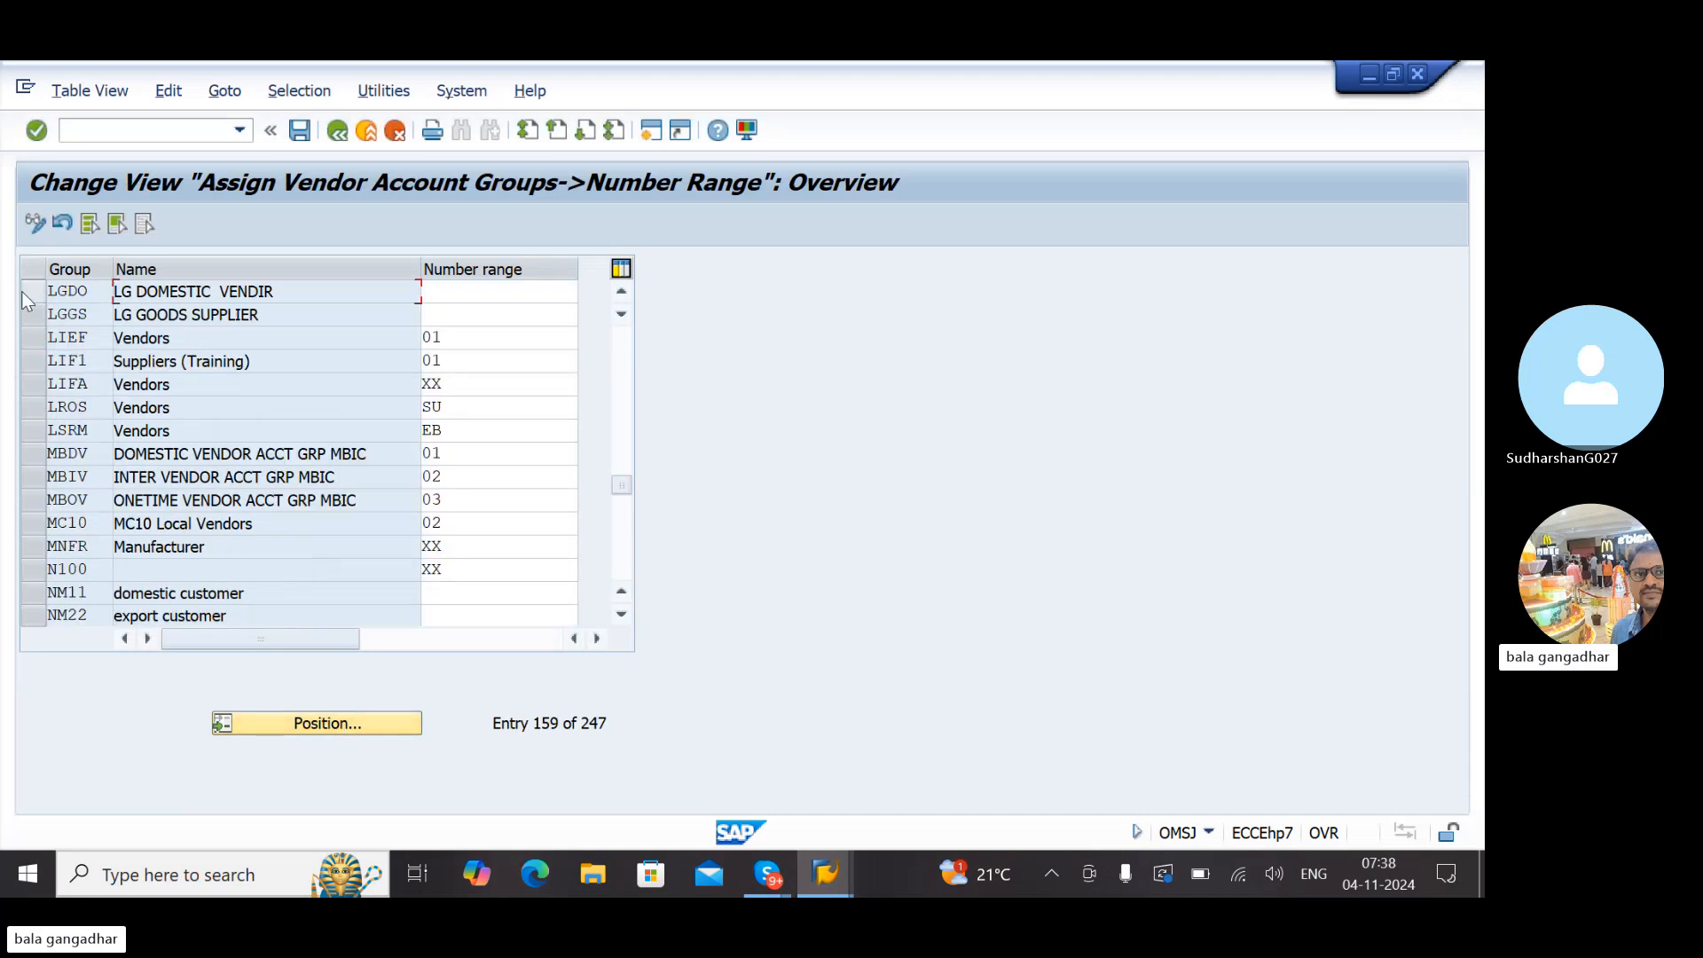
left_click(23, 294)
left_click(24, 315)
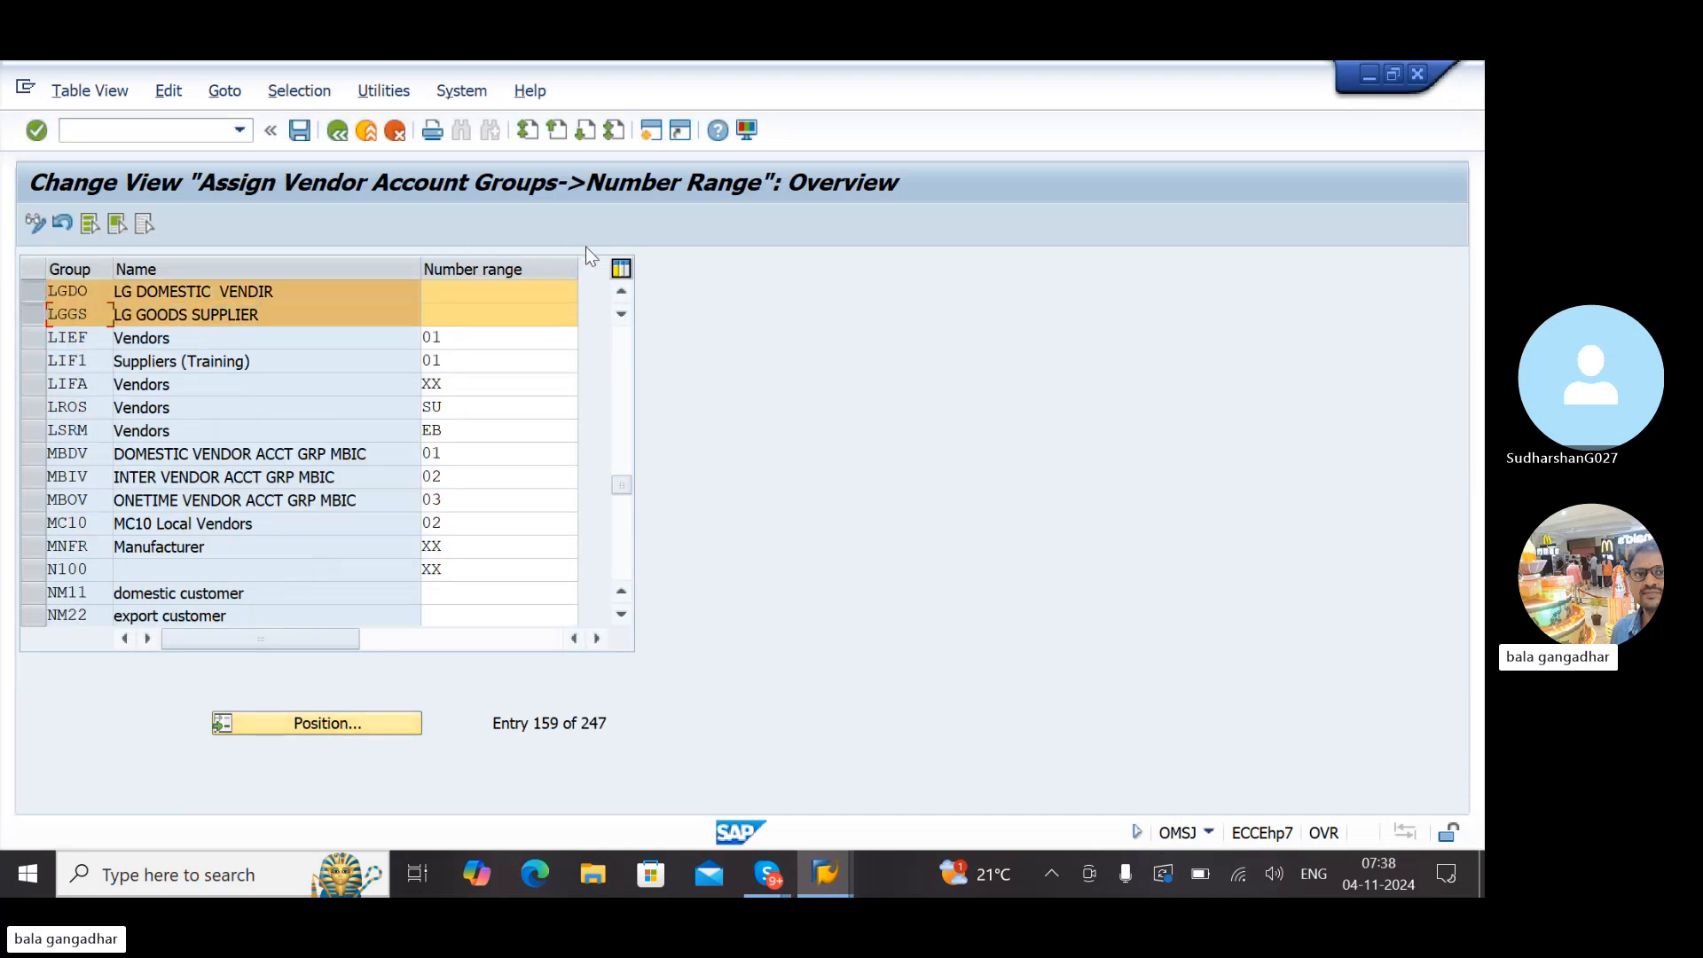
left_click(470, 296)
type("0")
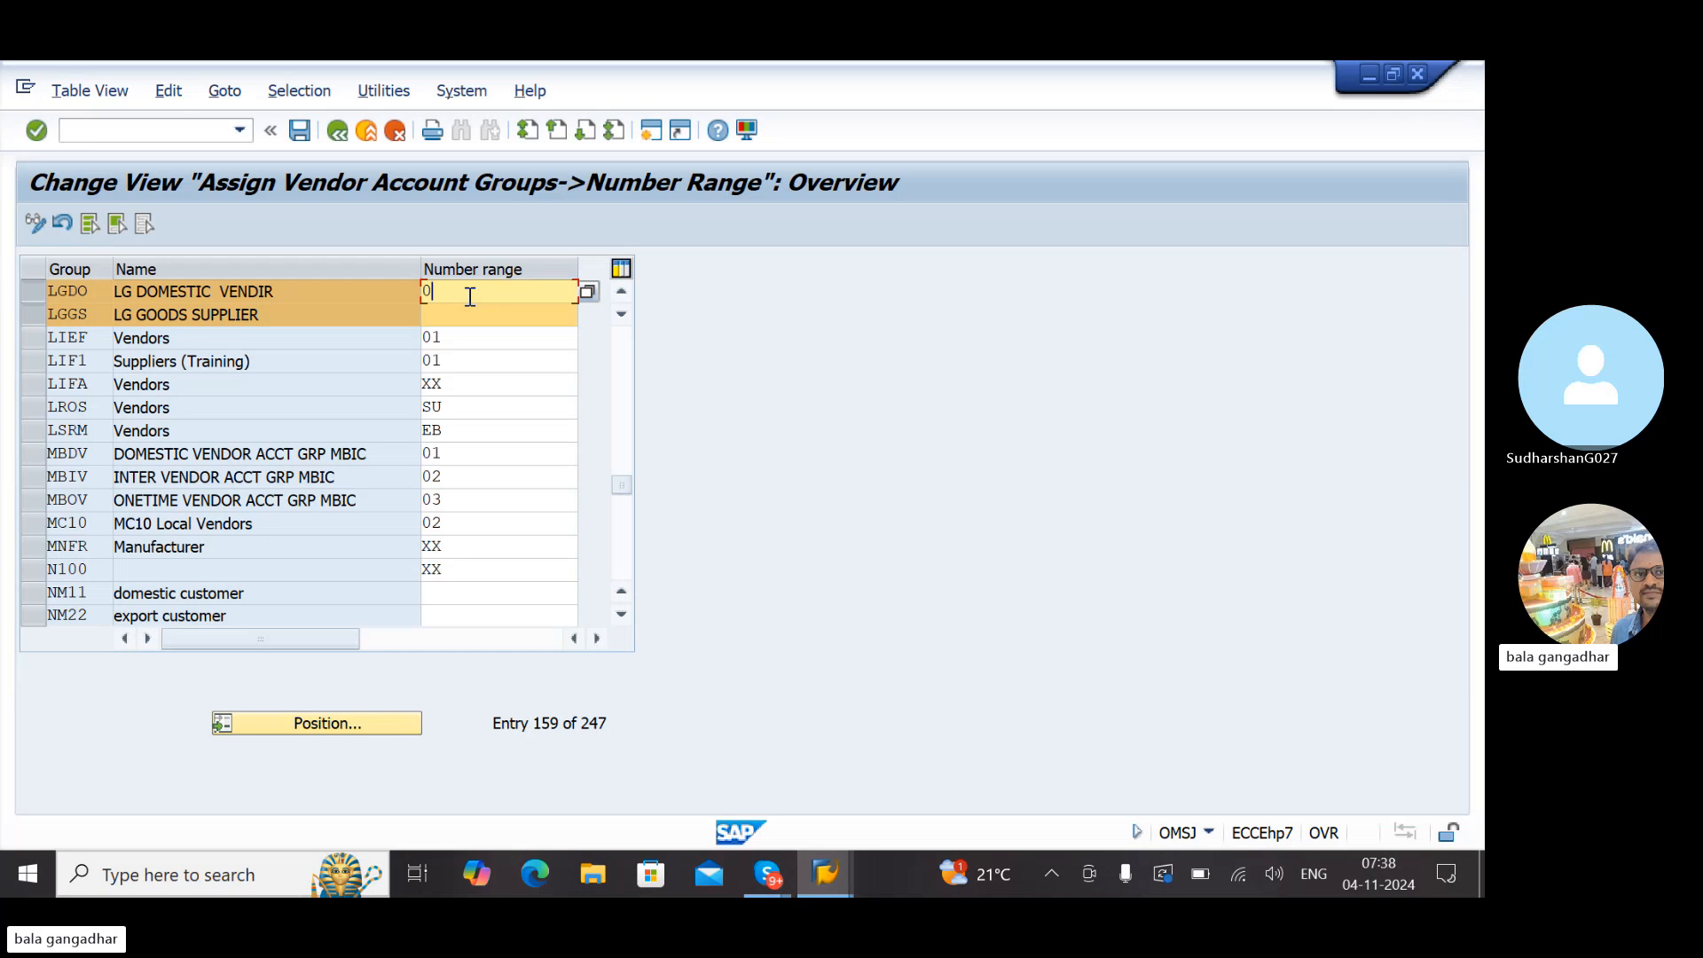
type("4")
key("Tab")
type("04")
key("Return")
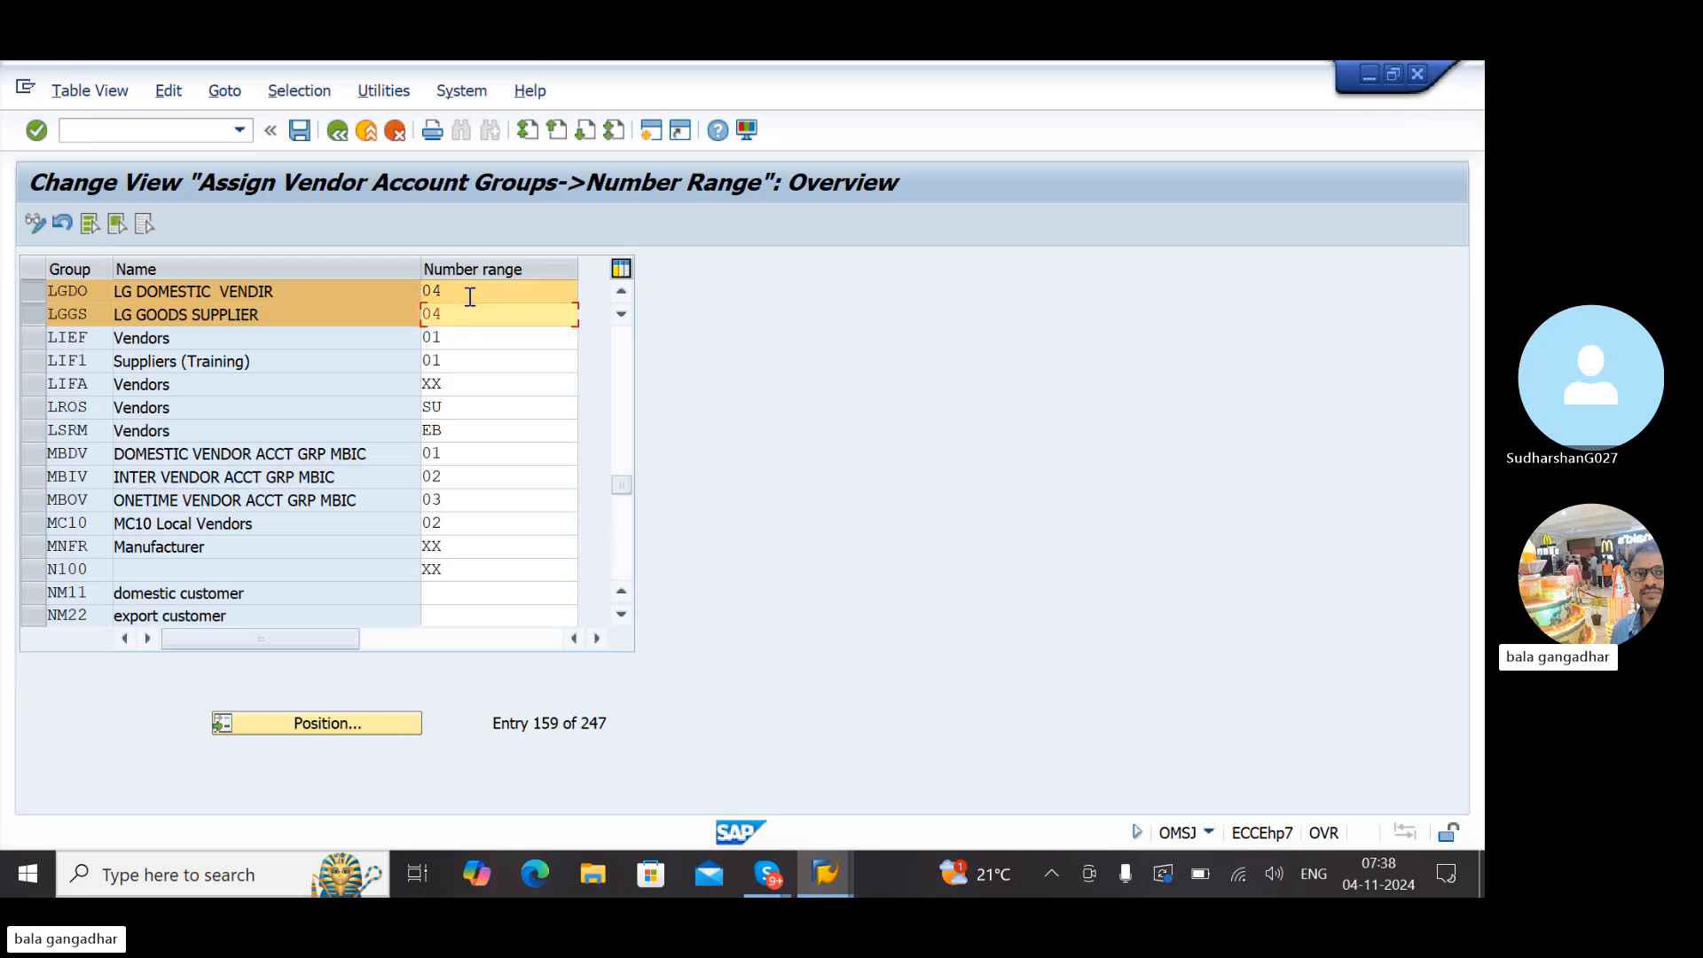
Save the number range assignments under the customizing request described as ASSIGNMENT
key("ctrl+s")
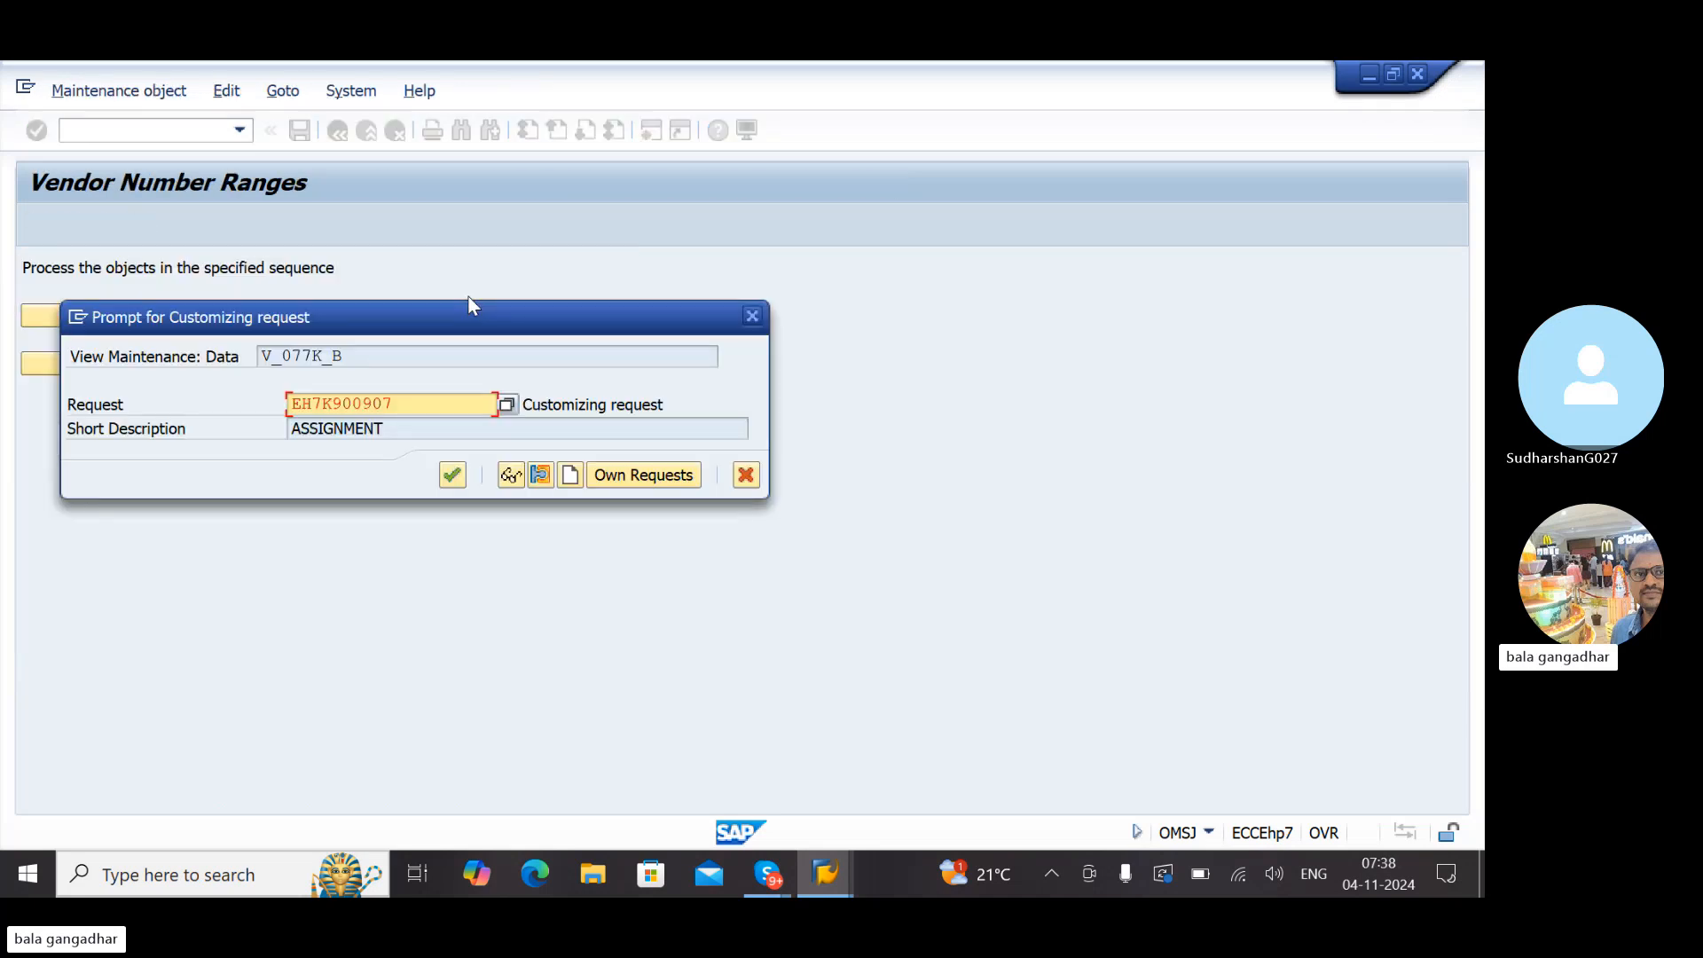
key("Return")
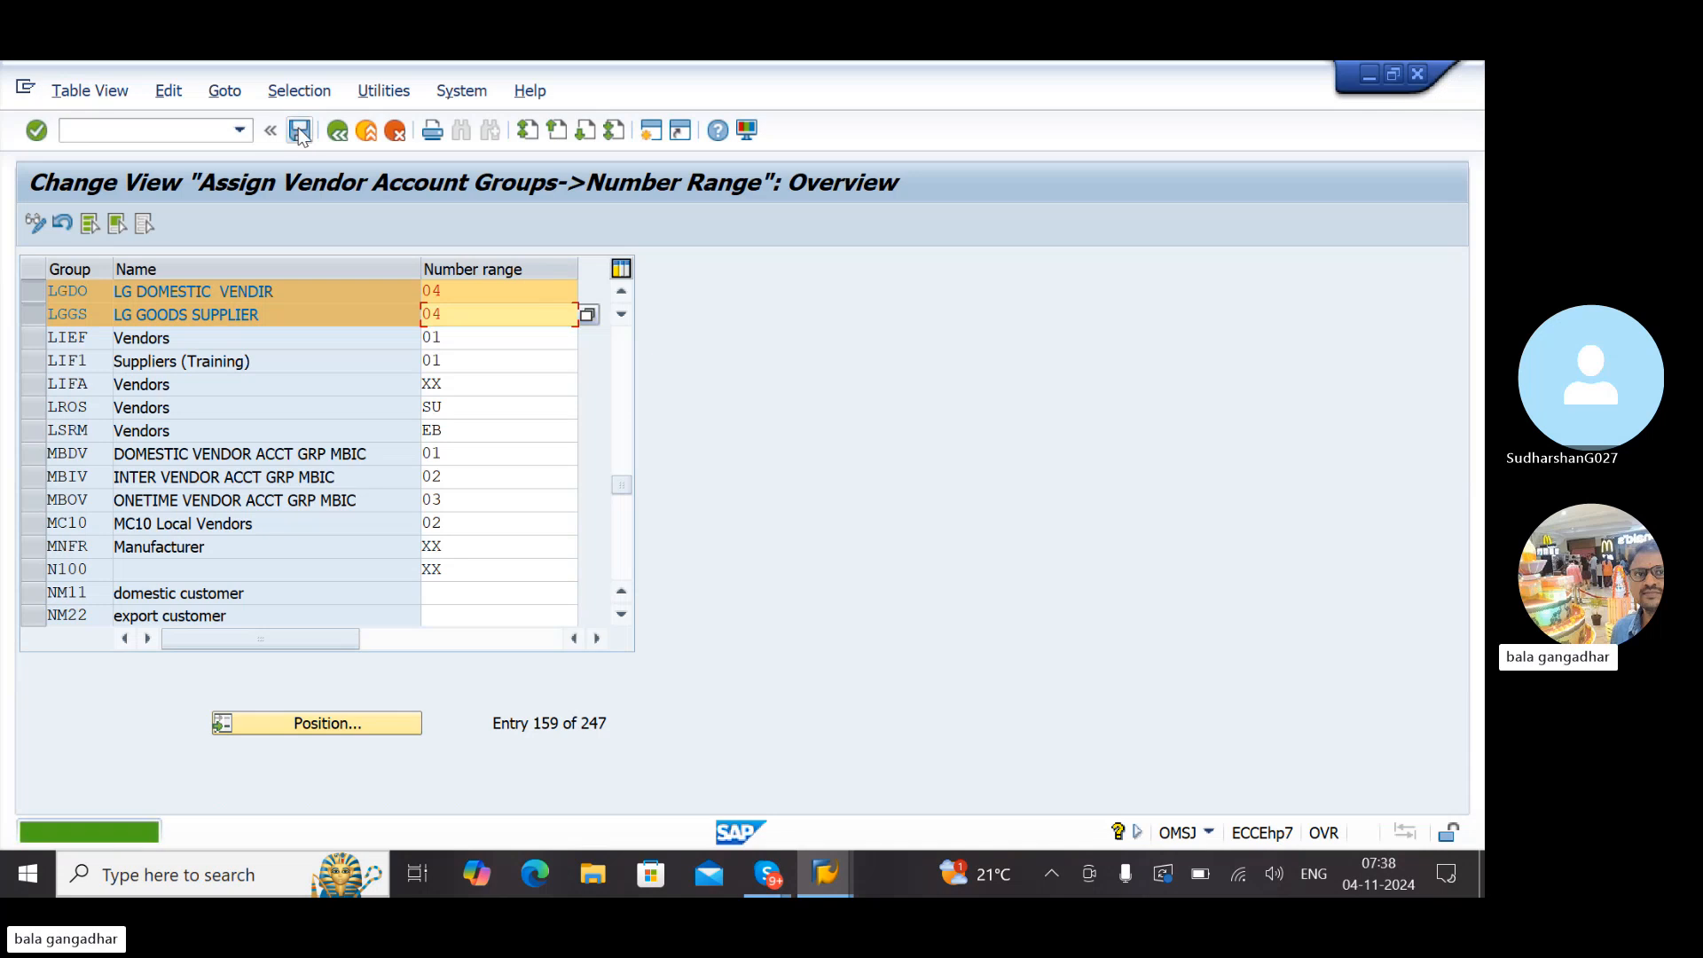
left_click(299, 133)
left_click(41, 289)
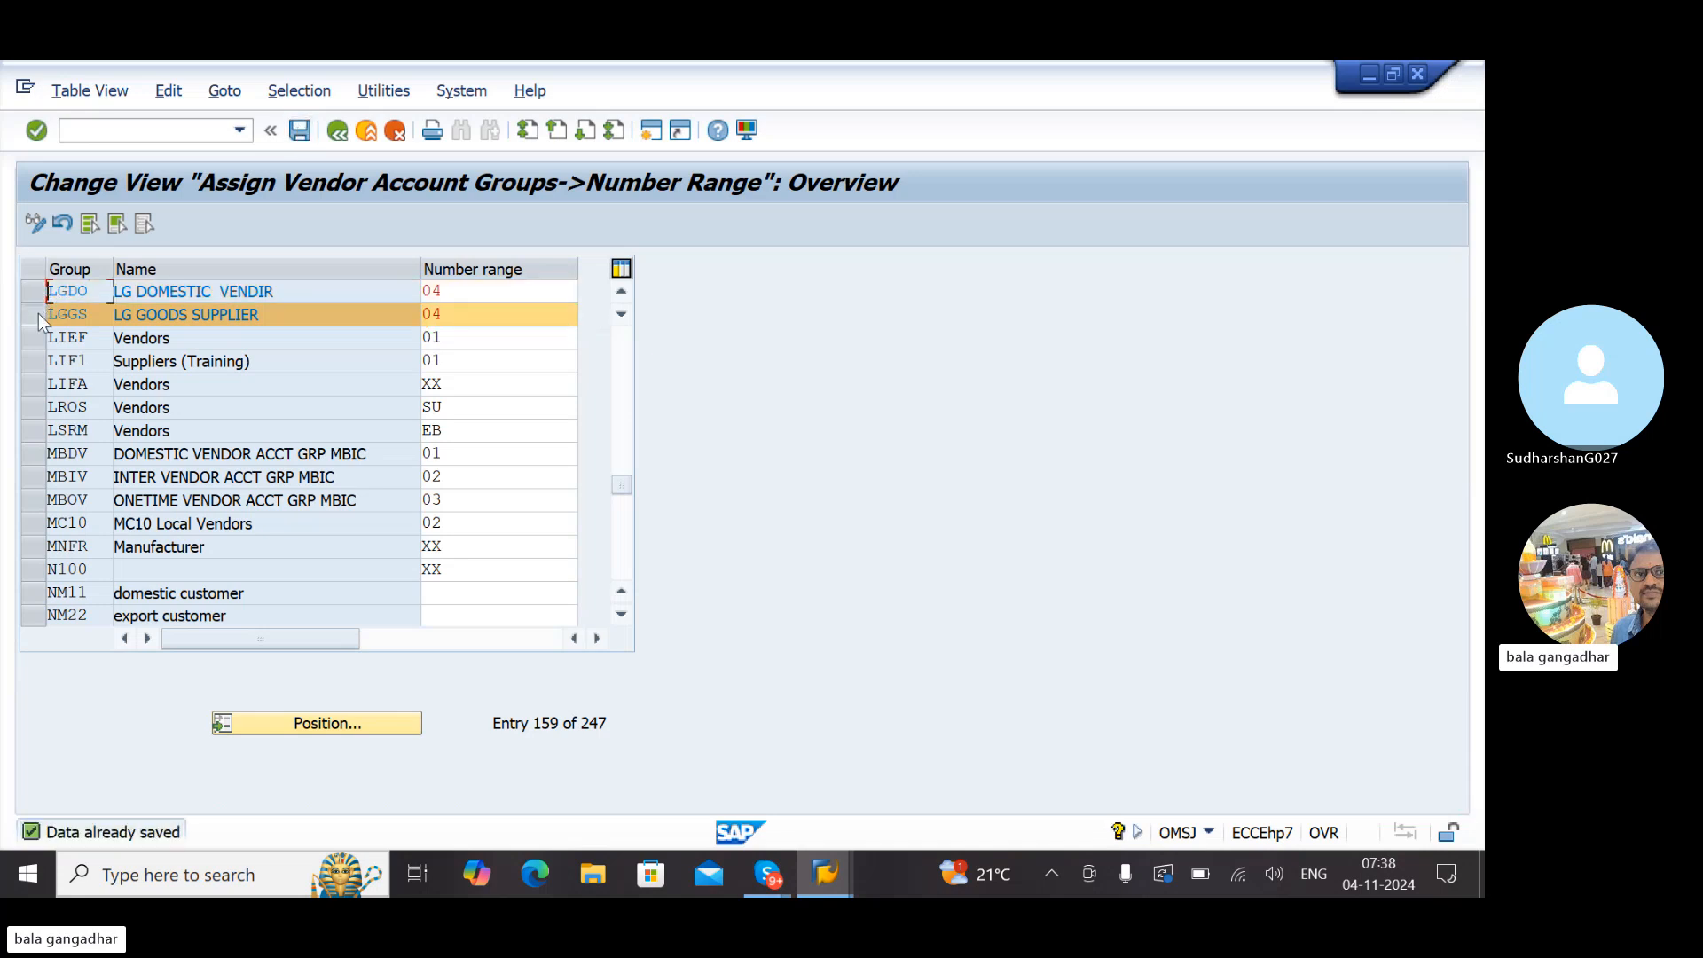
left_click(39, 314)
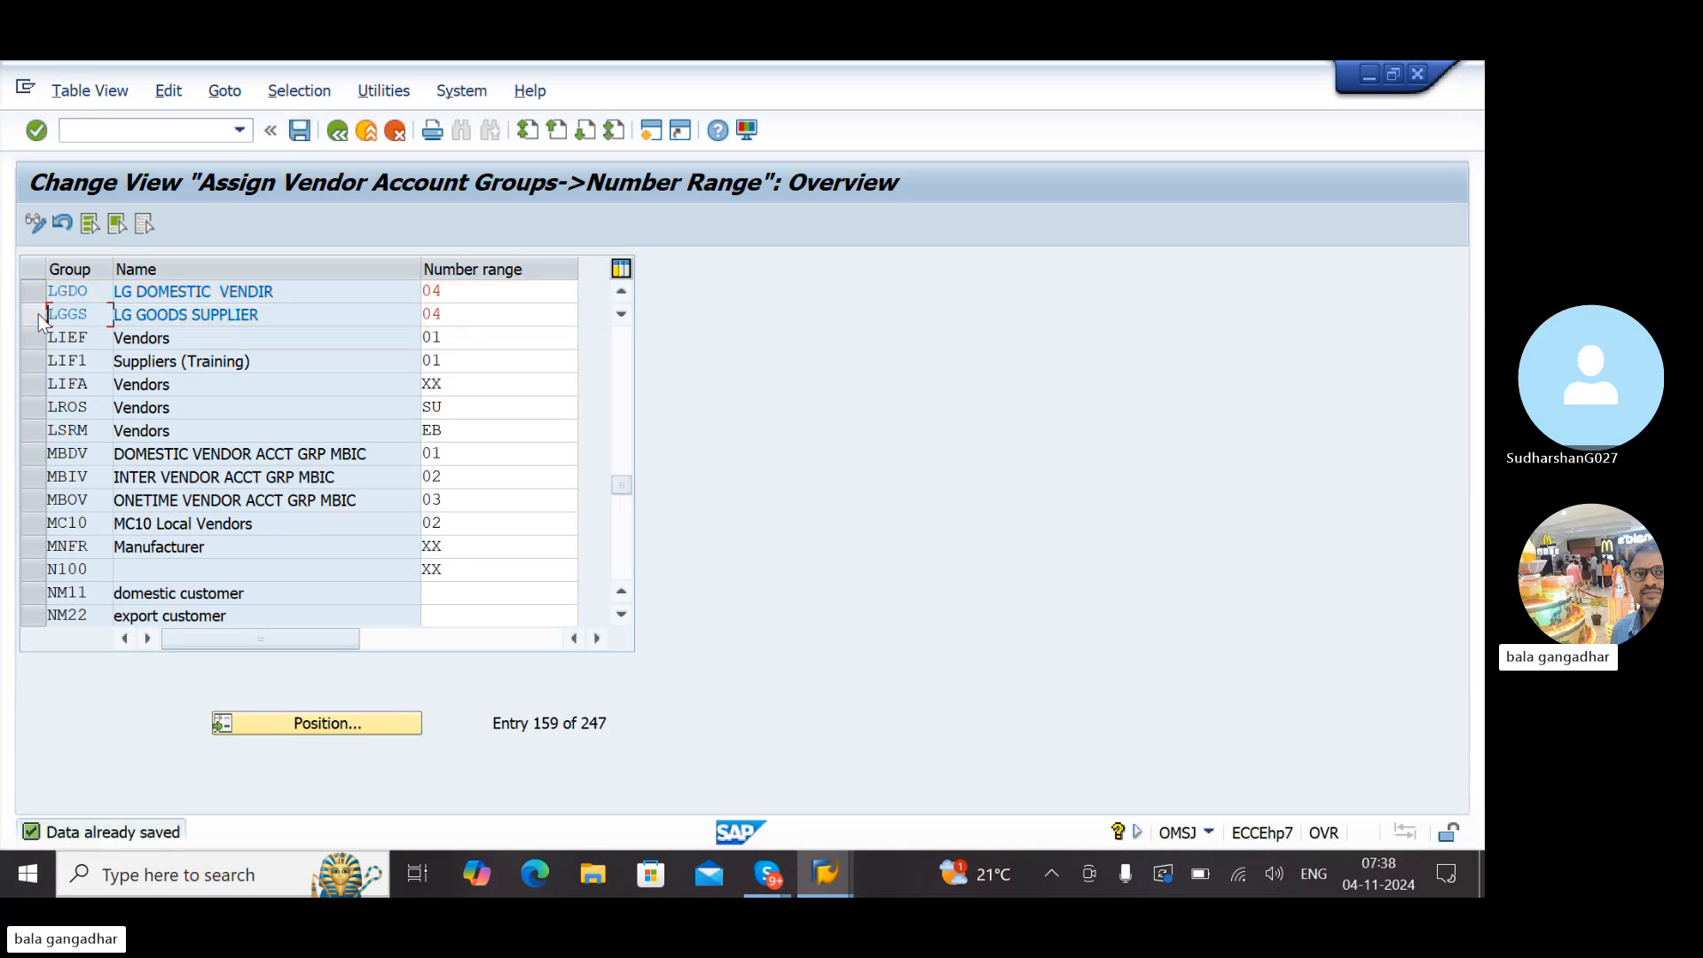
left_click(302, 138)
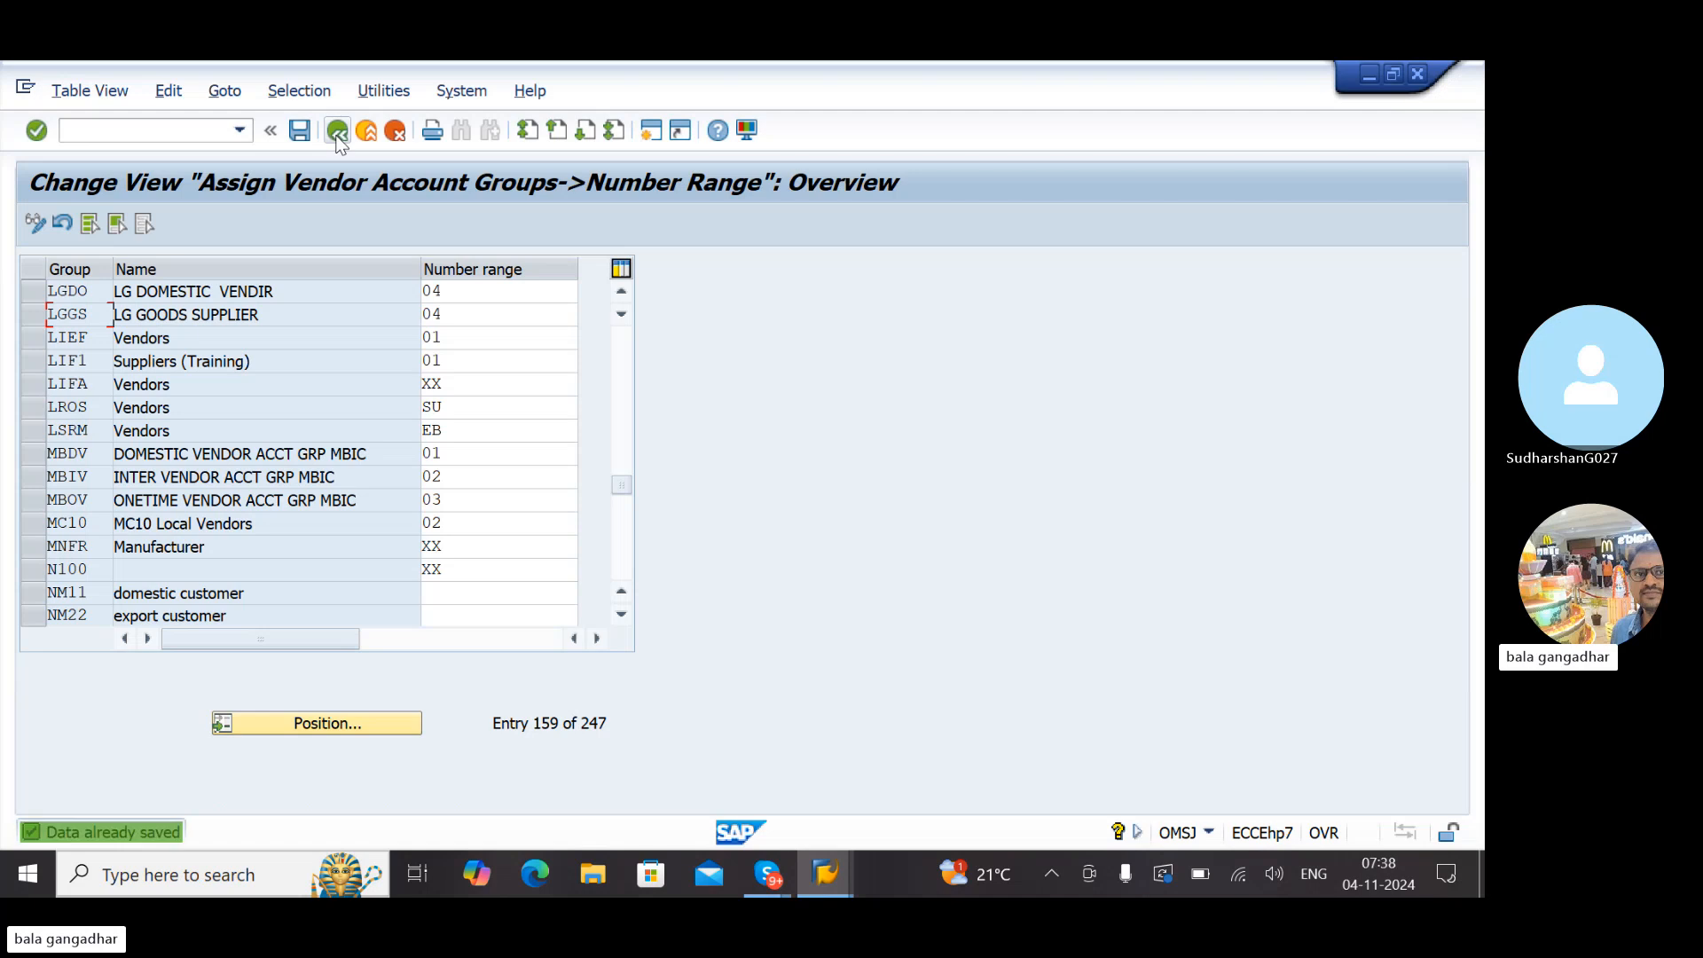
Return to the implementation guide and open the intervals of Define Number Ranges for Vendor Master Records for maintenance
left_click(338, 134)
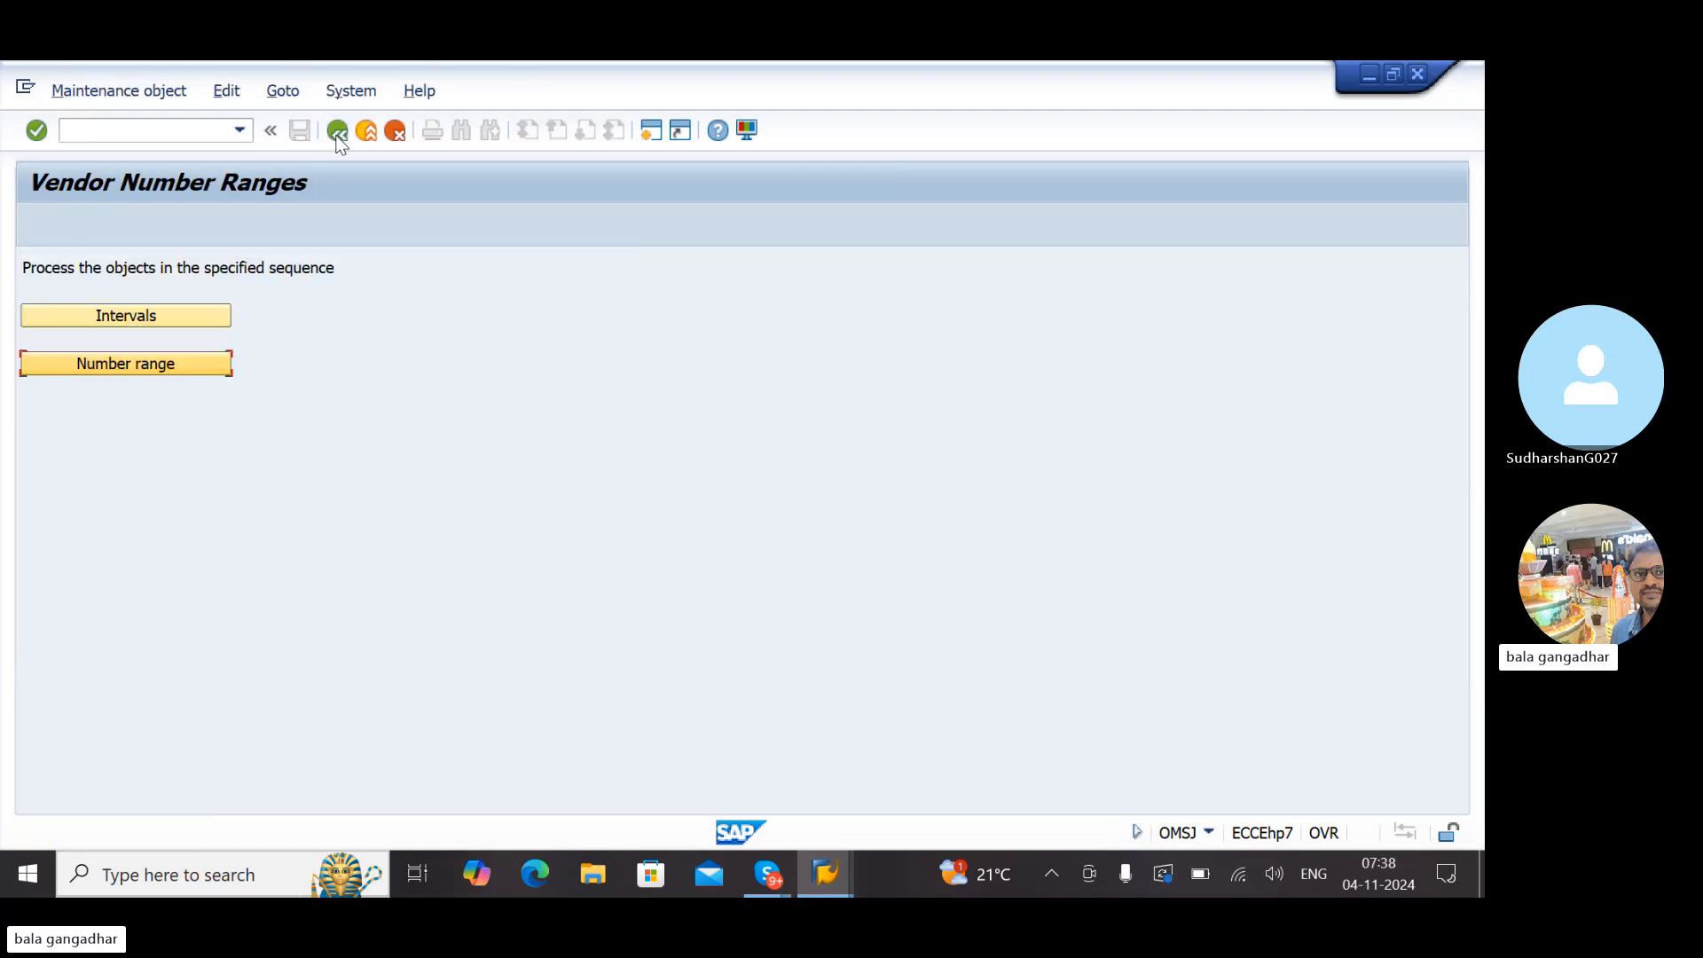
left_click(338, 133)
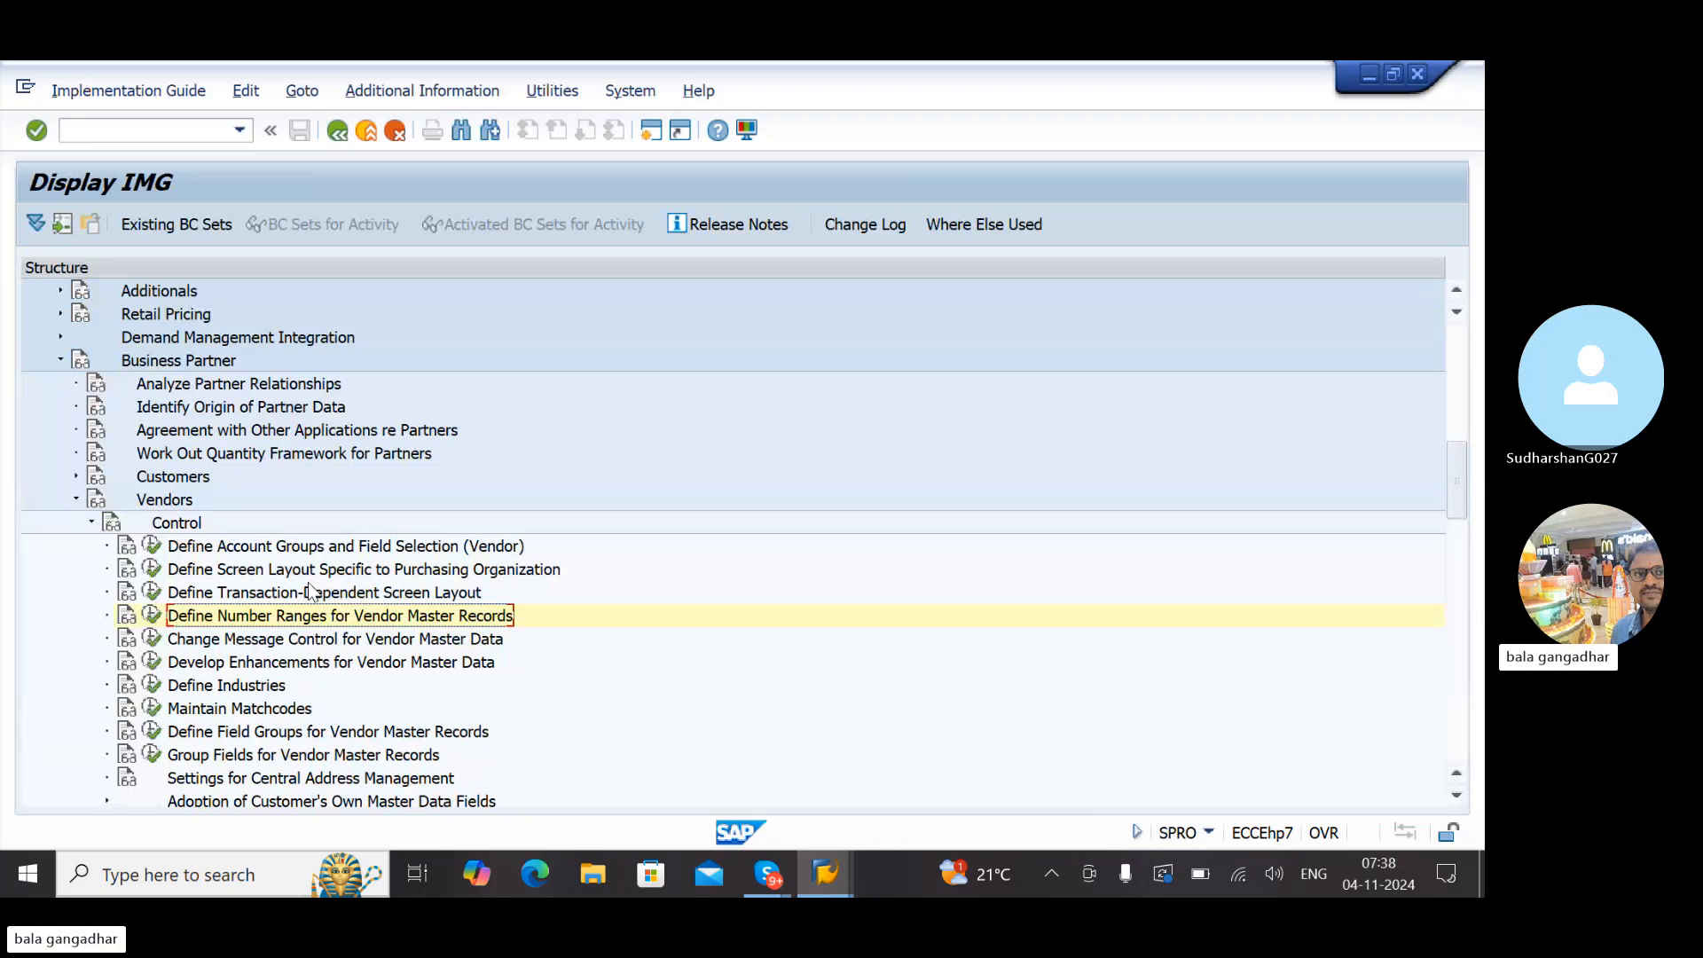
key("alt+Tab")
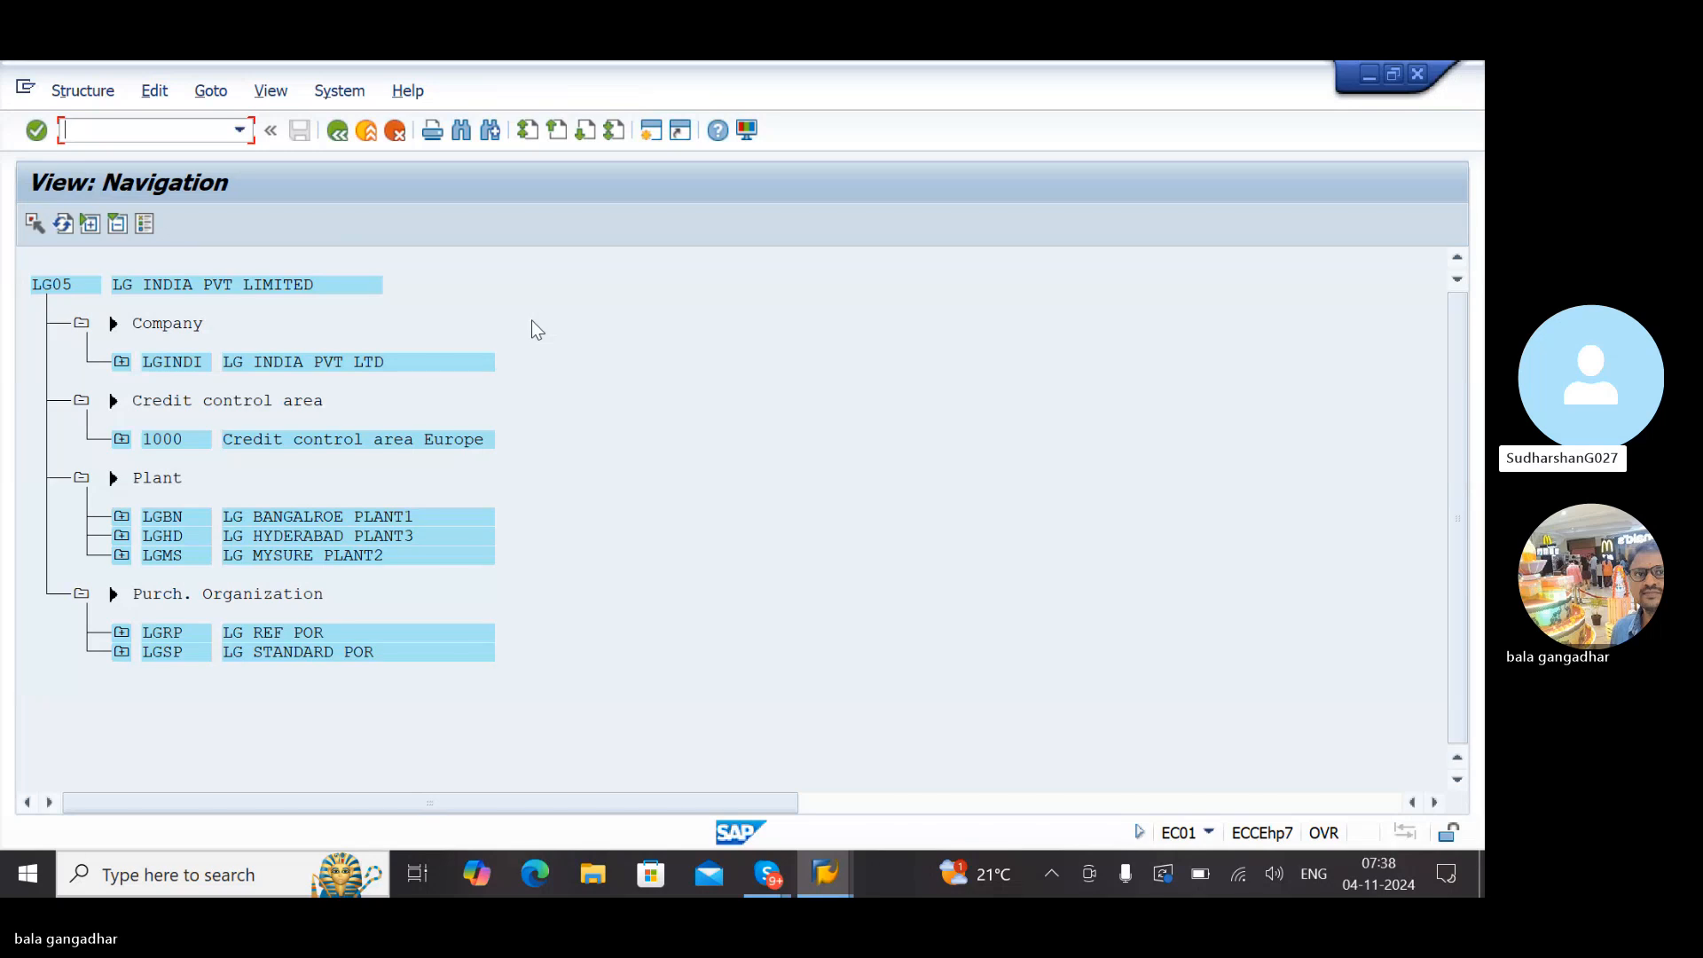
key("alt+Tab")
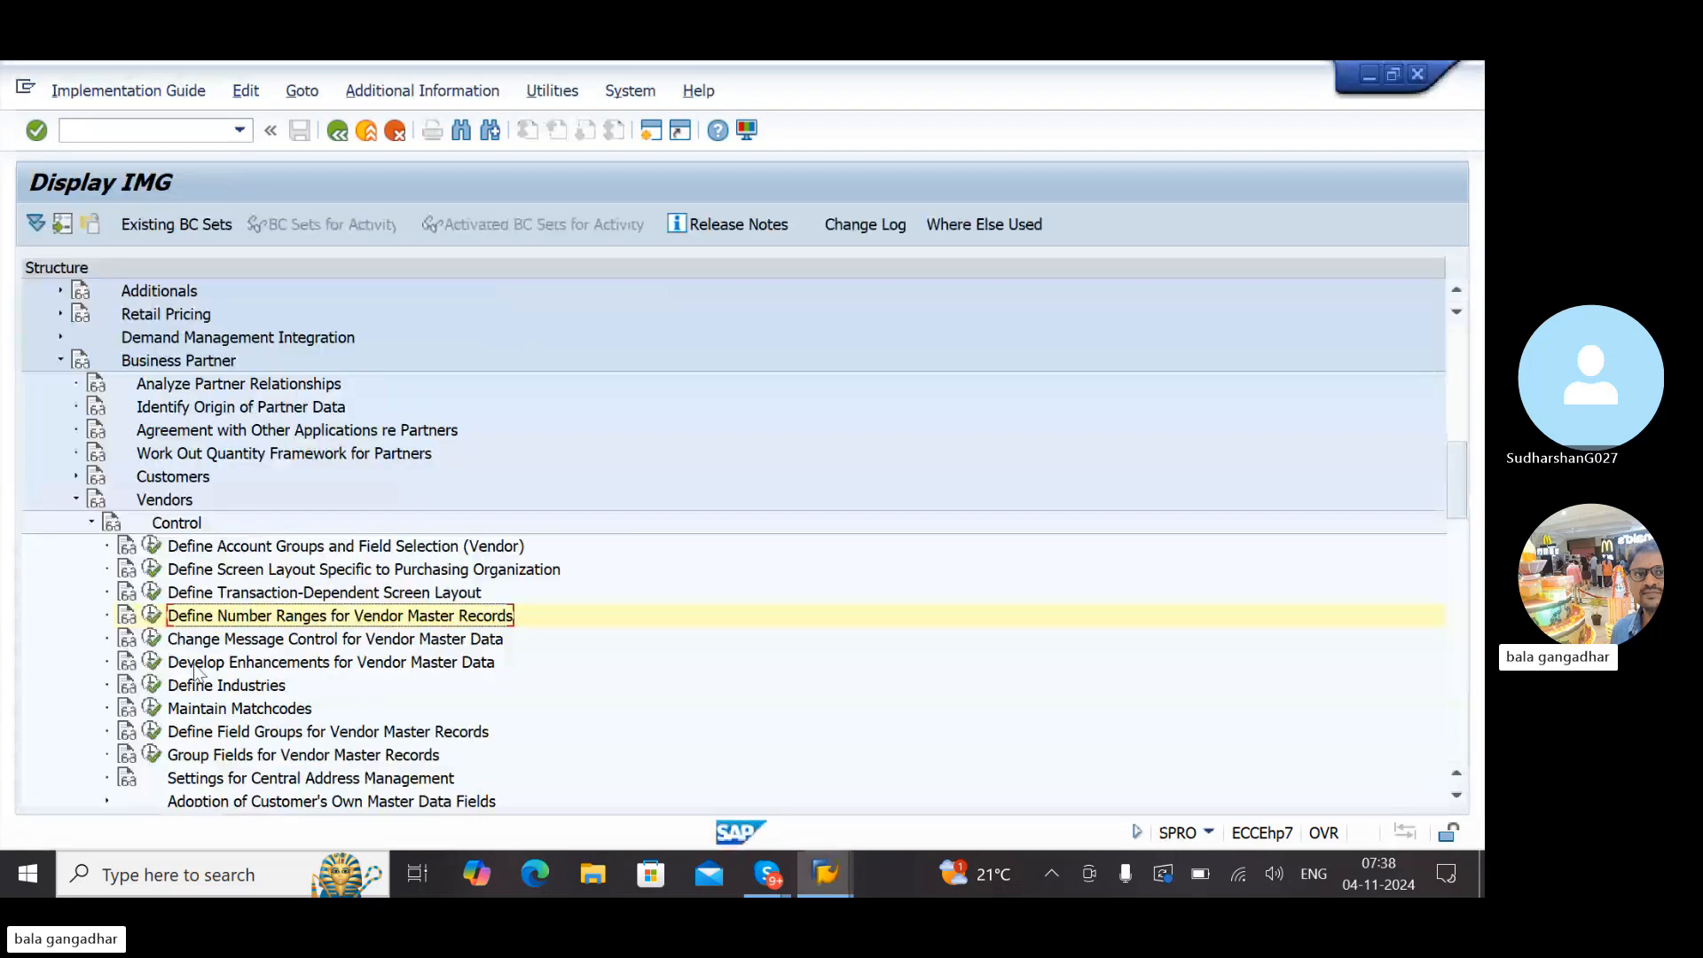
left_click(152, 616)
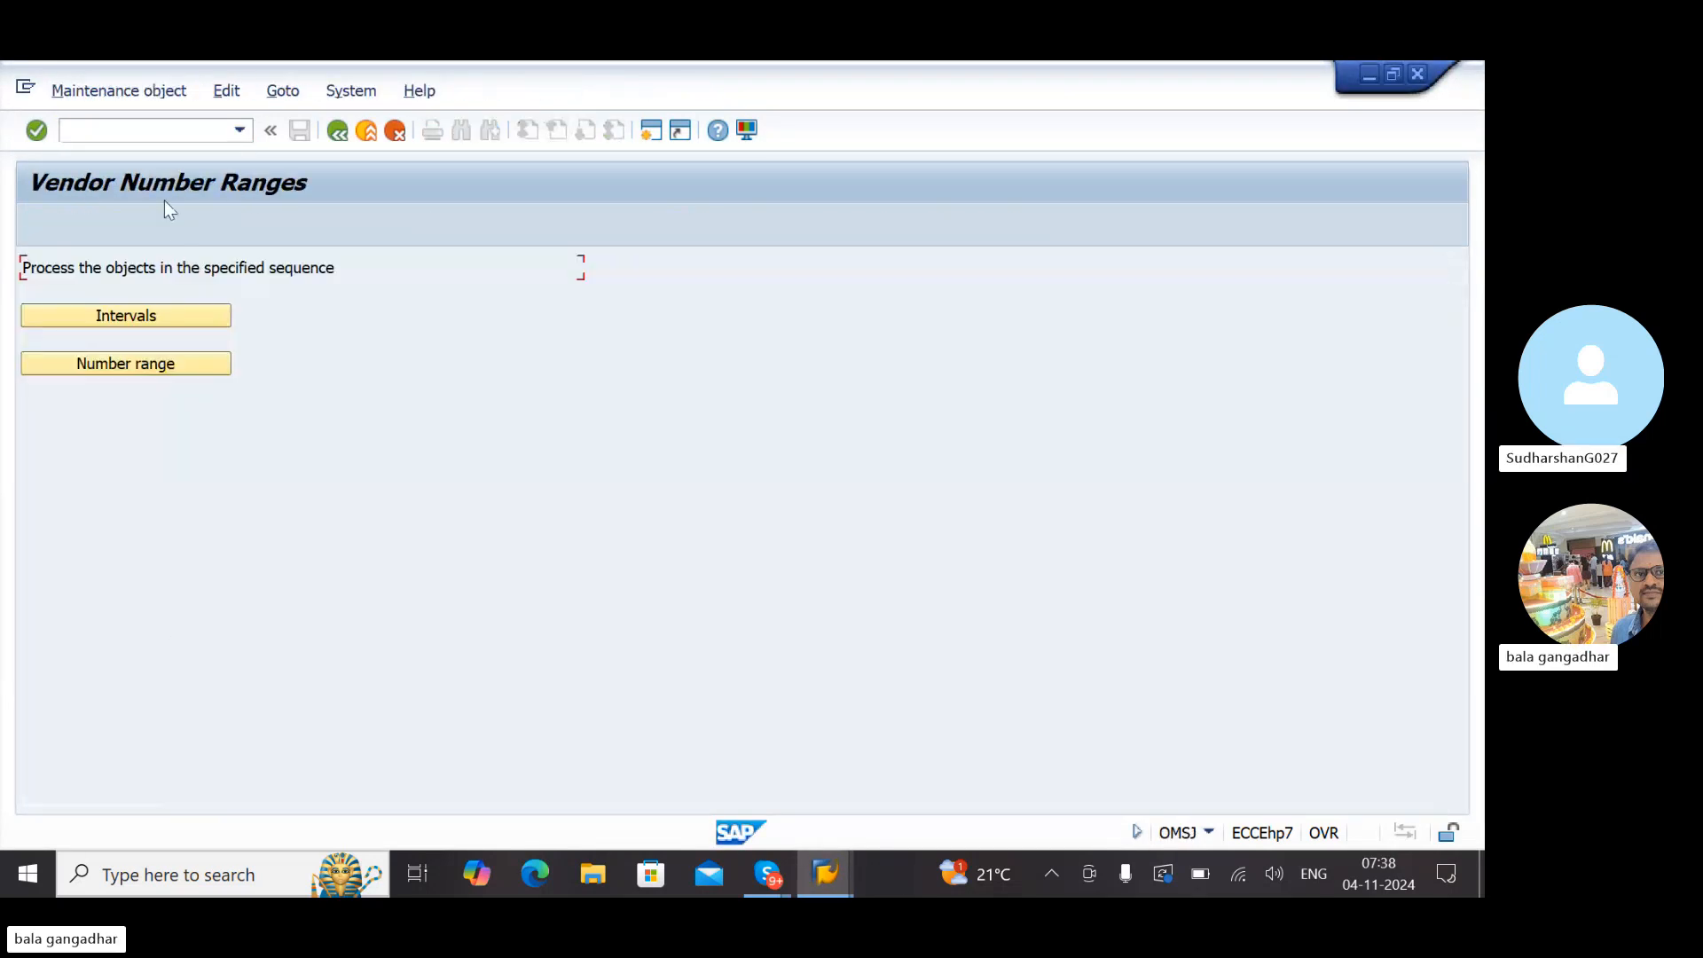
left_click(145, 315)
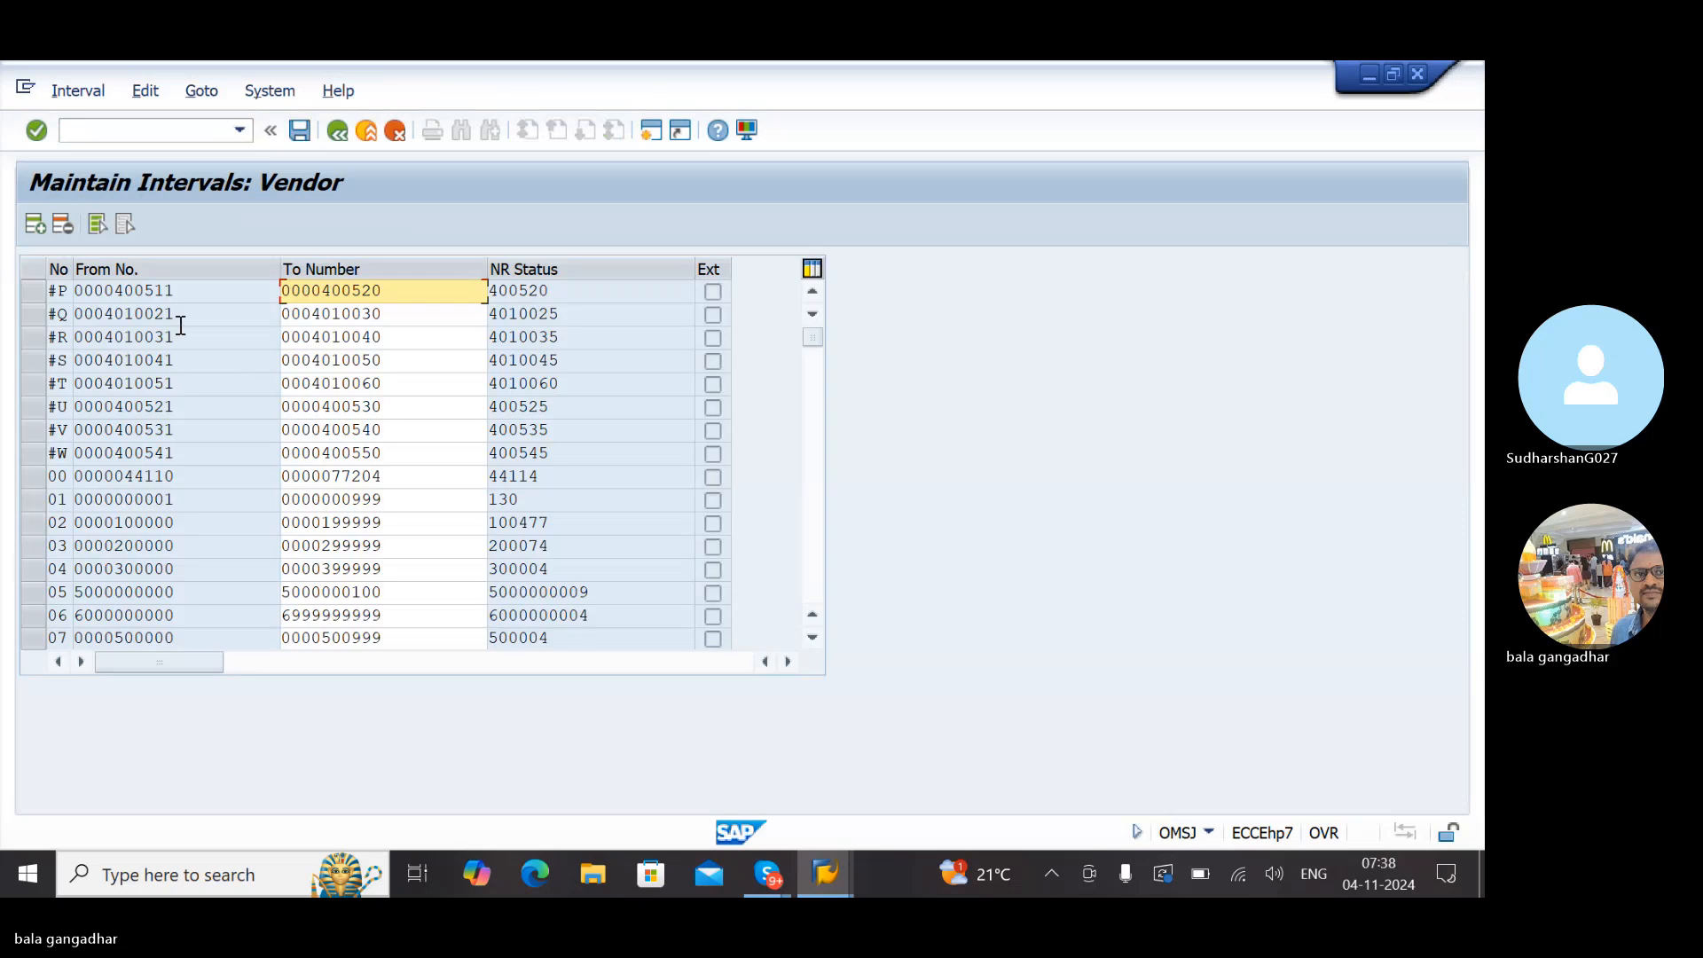
left_click(393, 562)
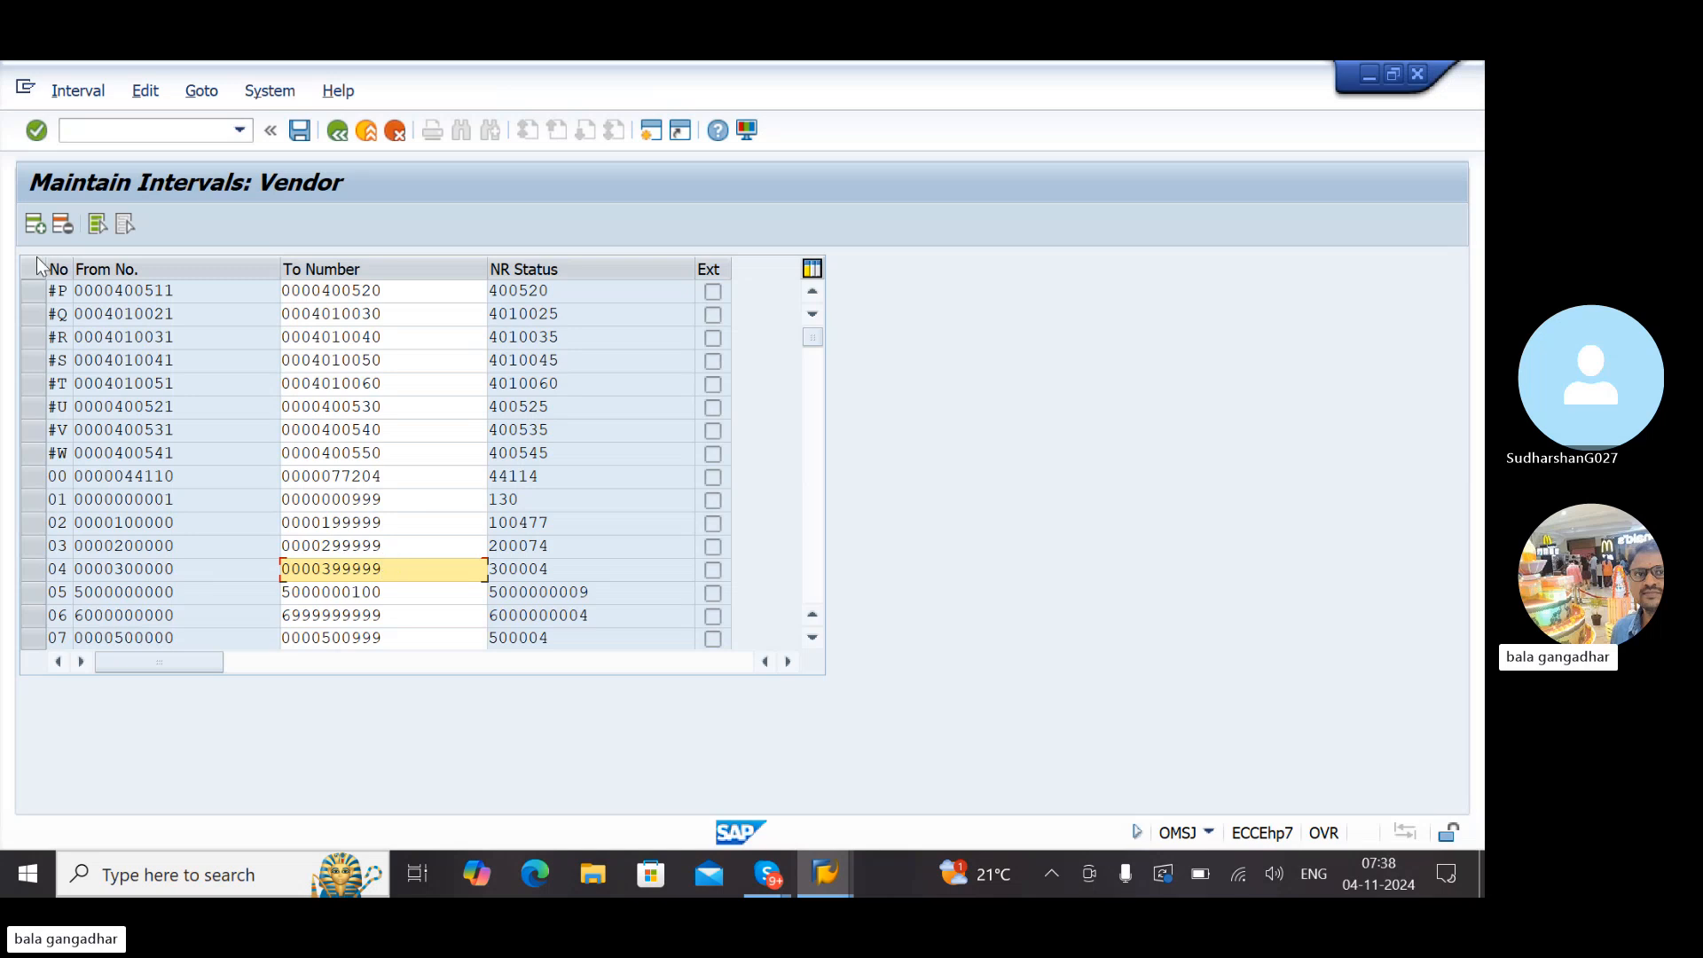
Insert a vendor number interval LG ranging from 400000 to 499999
left_click(36, 224)
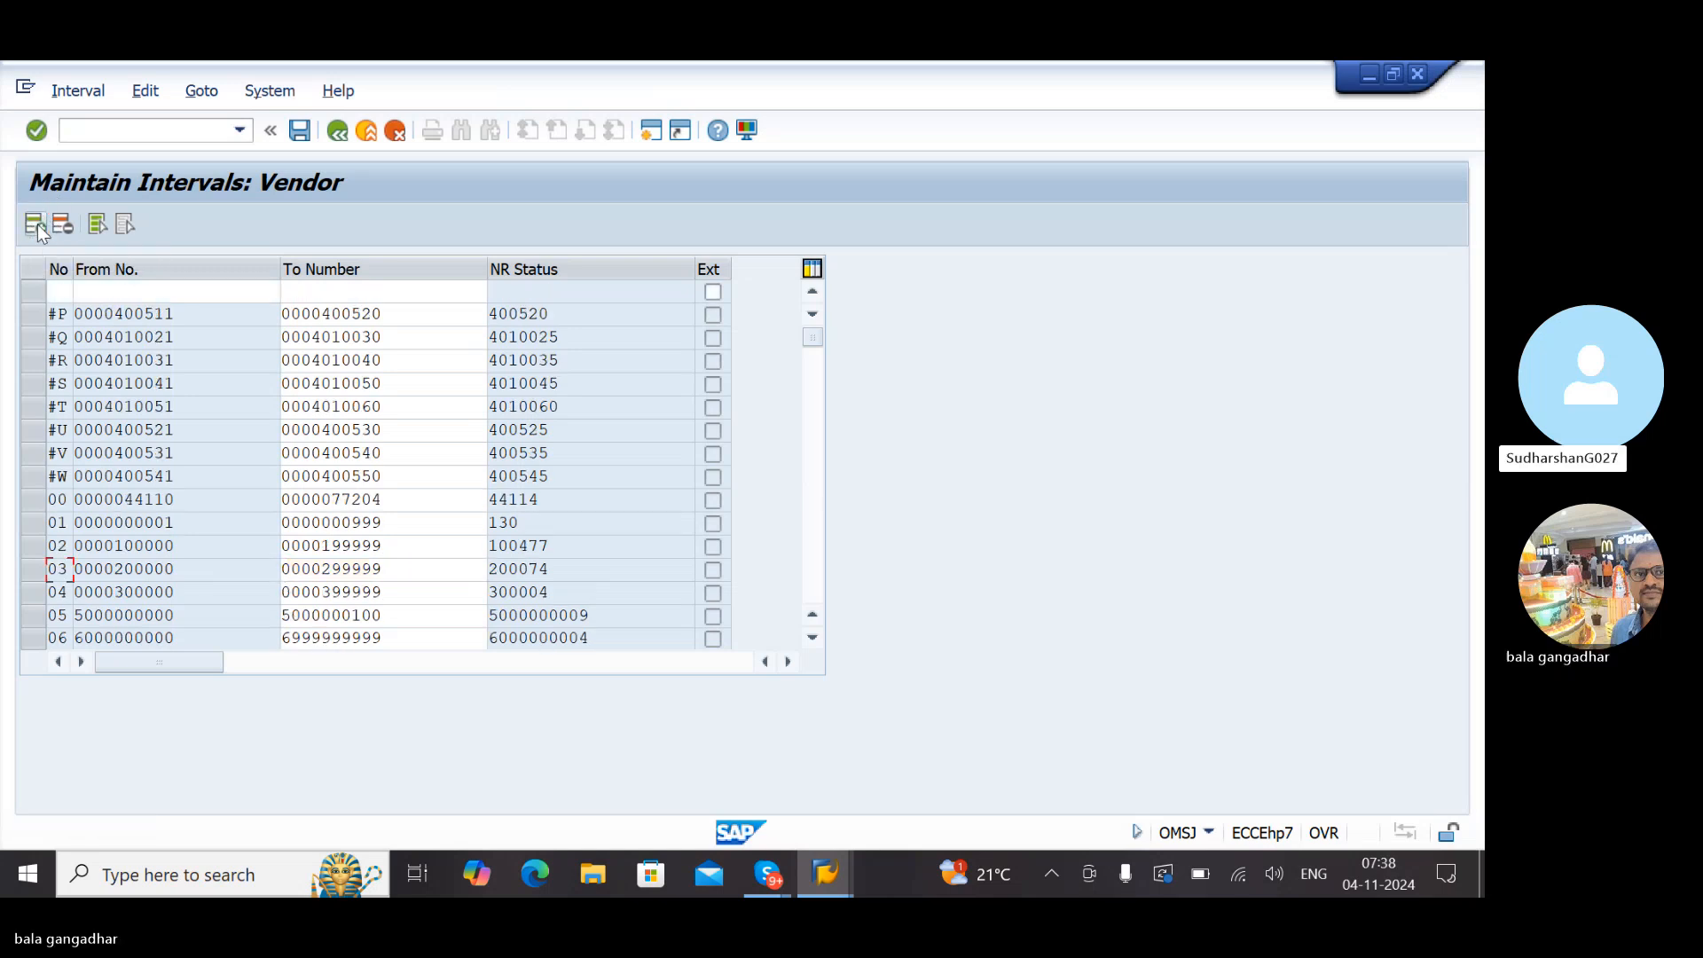
left_click(62, 293)
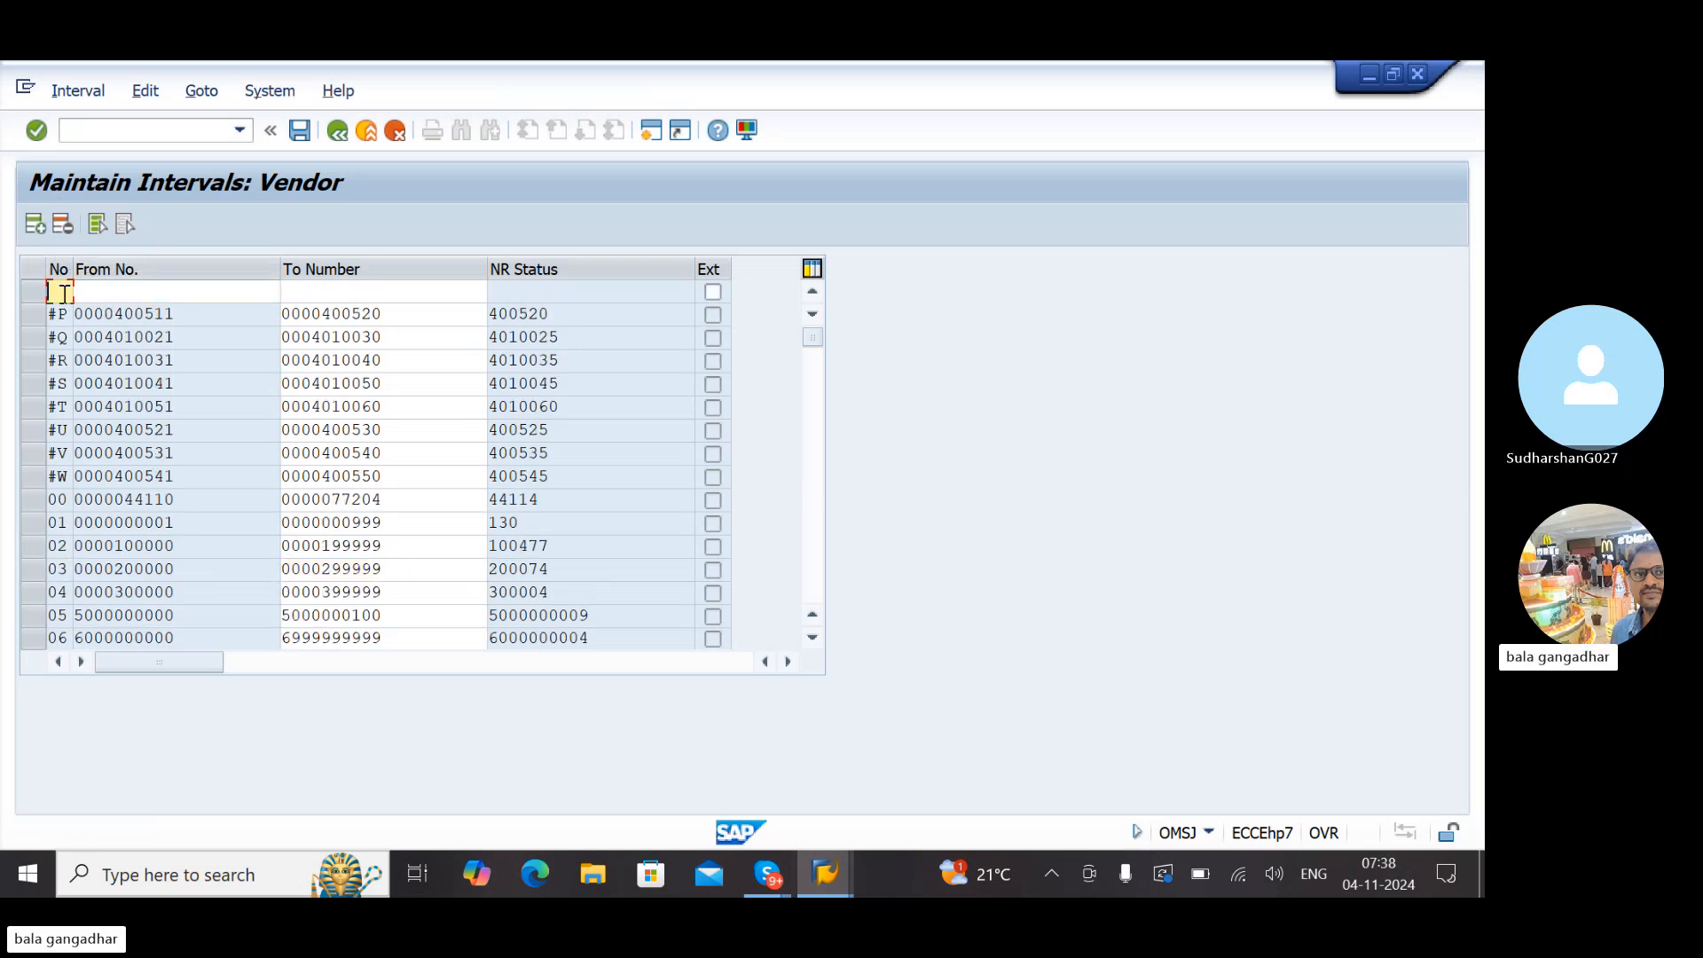
type("LG")
key("Tab")
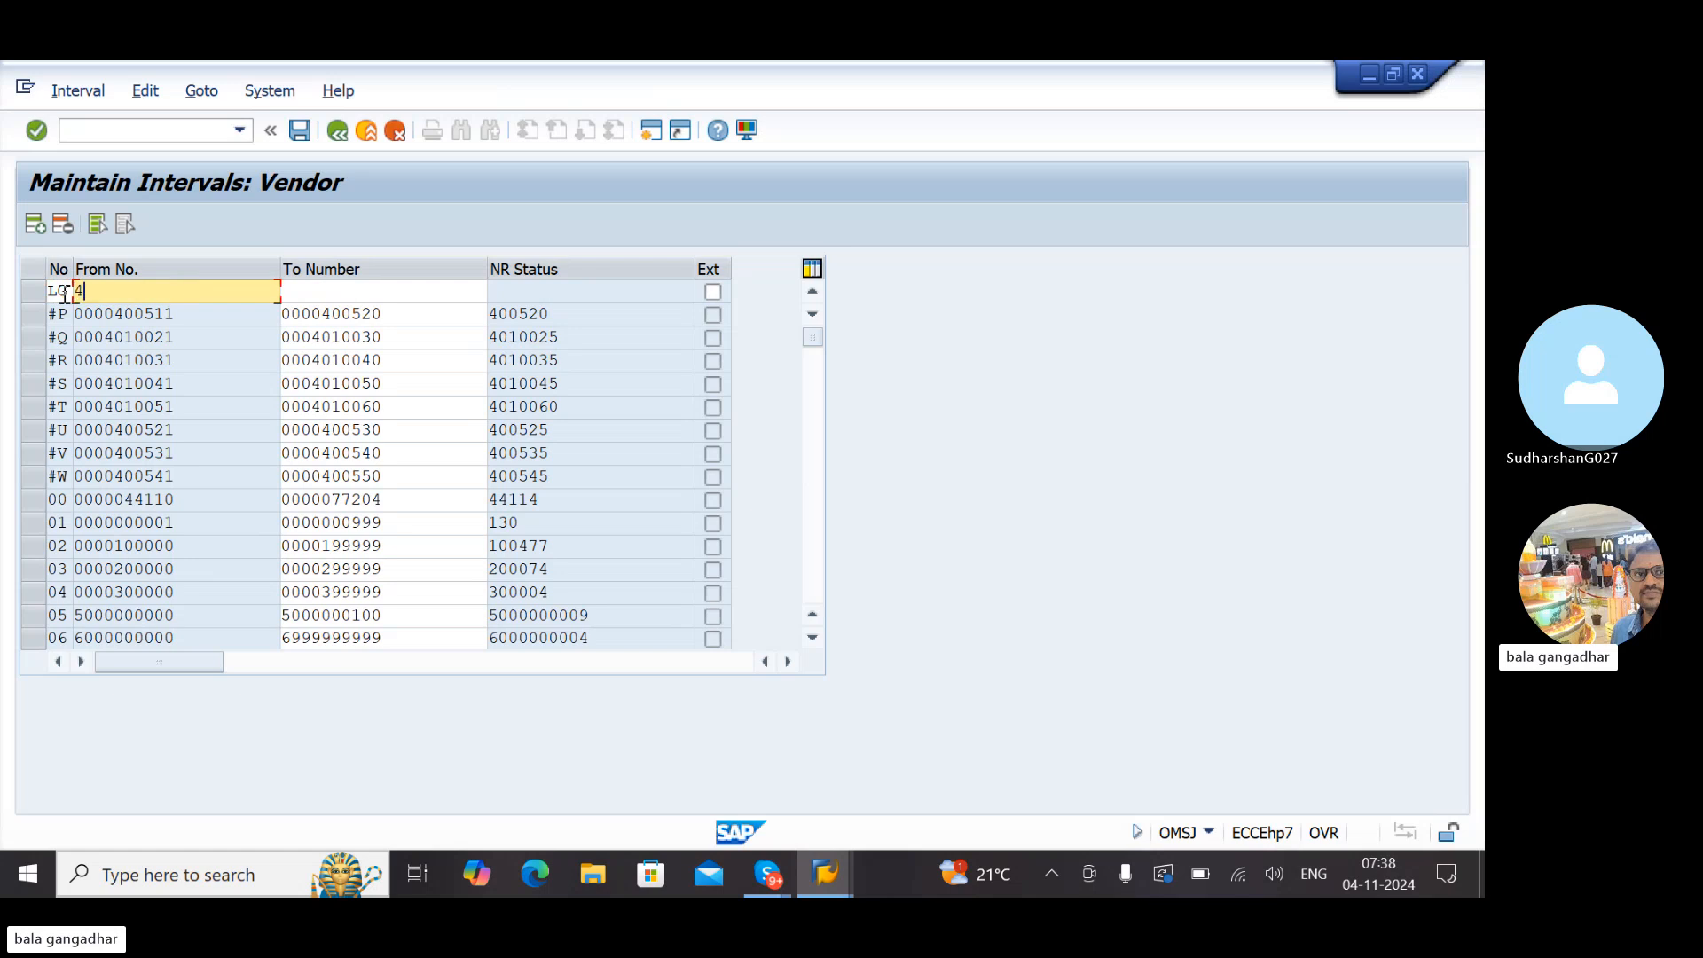
type("400000")
key("Tab")
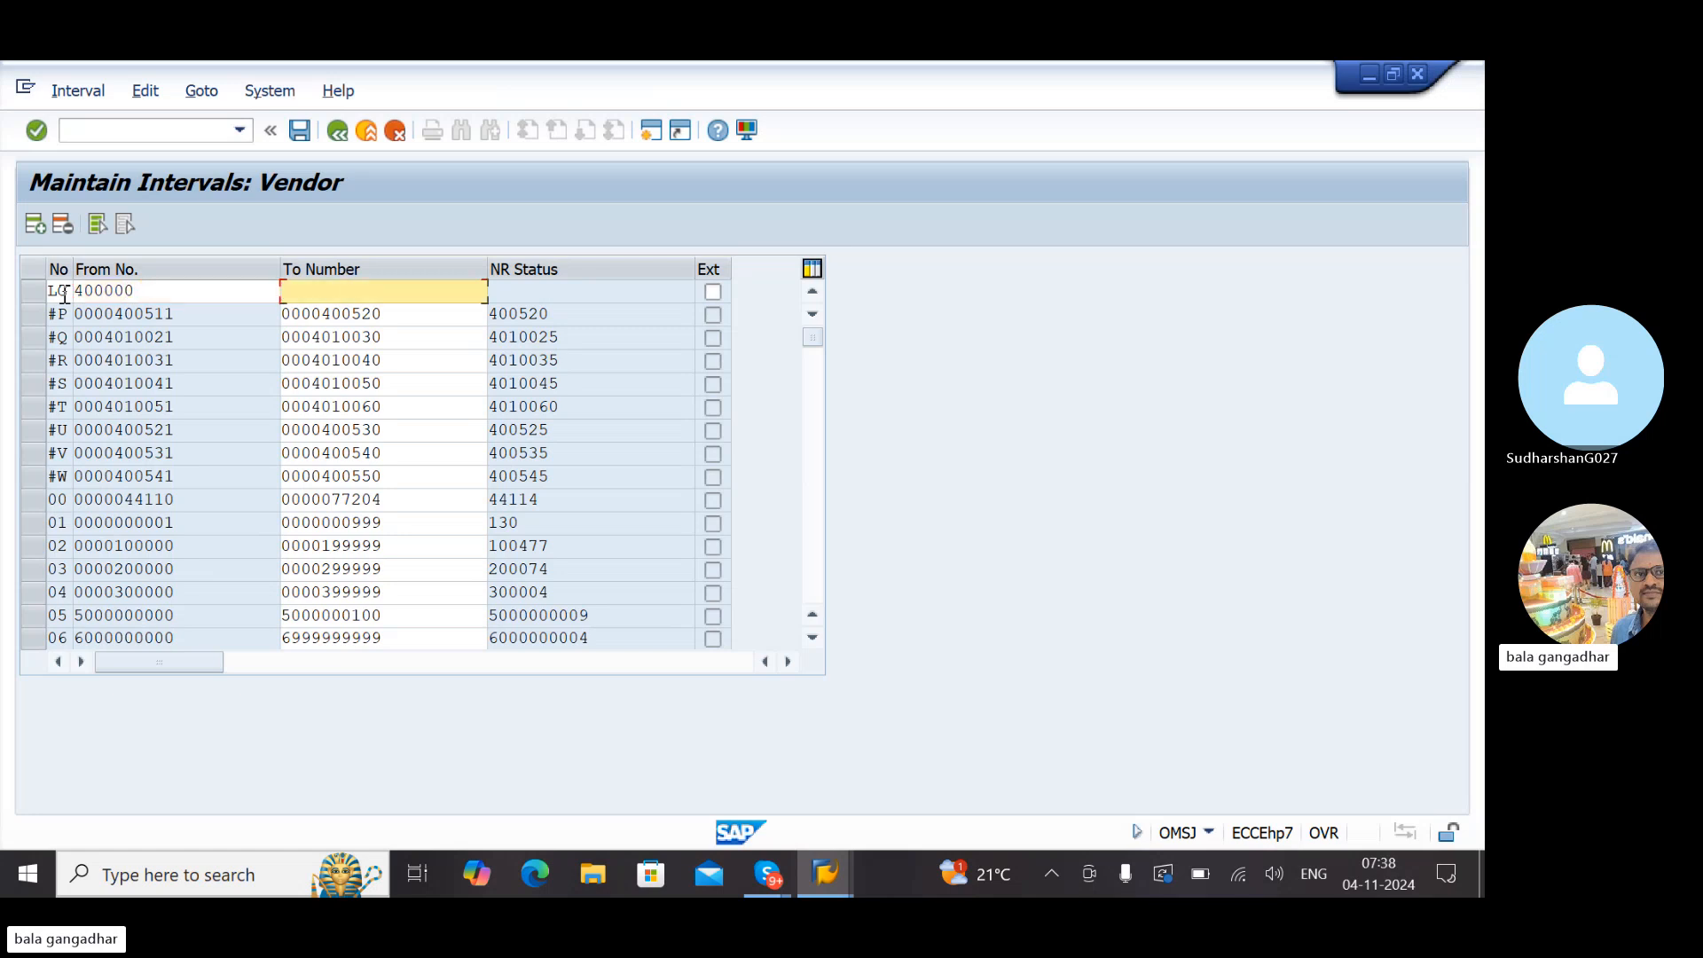
type("499999")
key("Return")
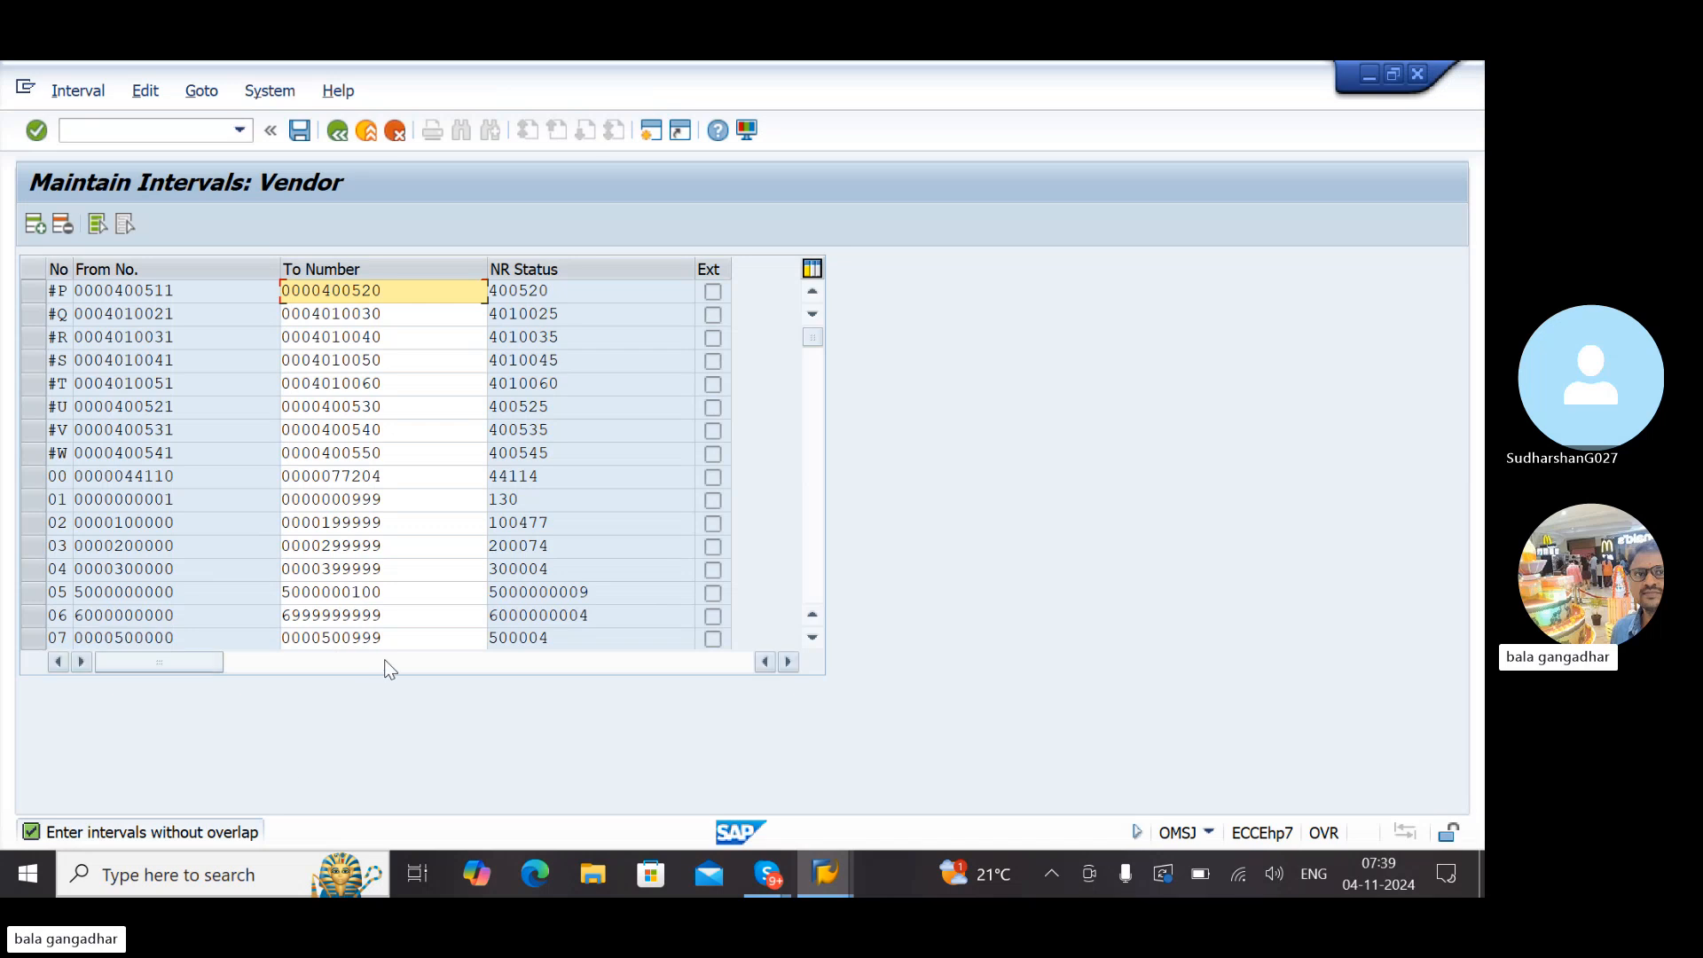
left_click(397, 597)
left_click_drag(397, 597, 274, 604)
key("ctrl+c")
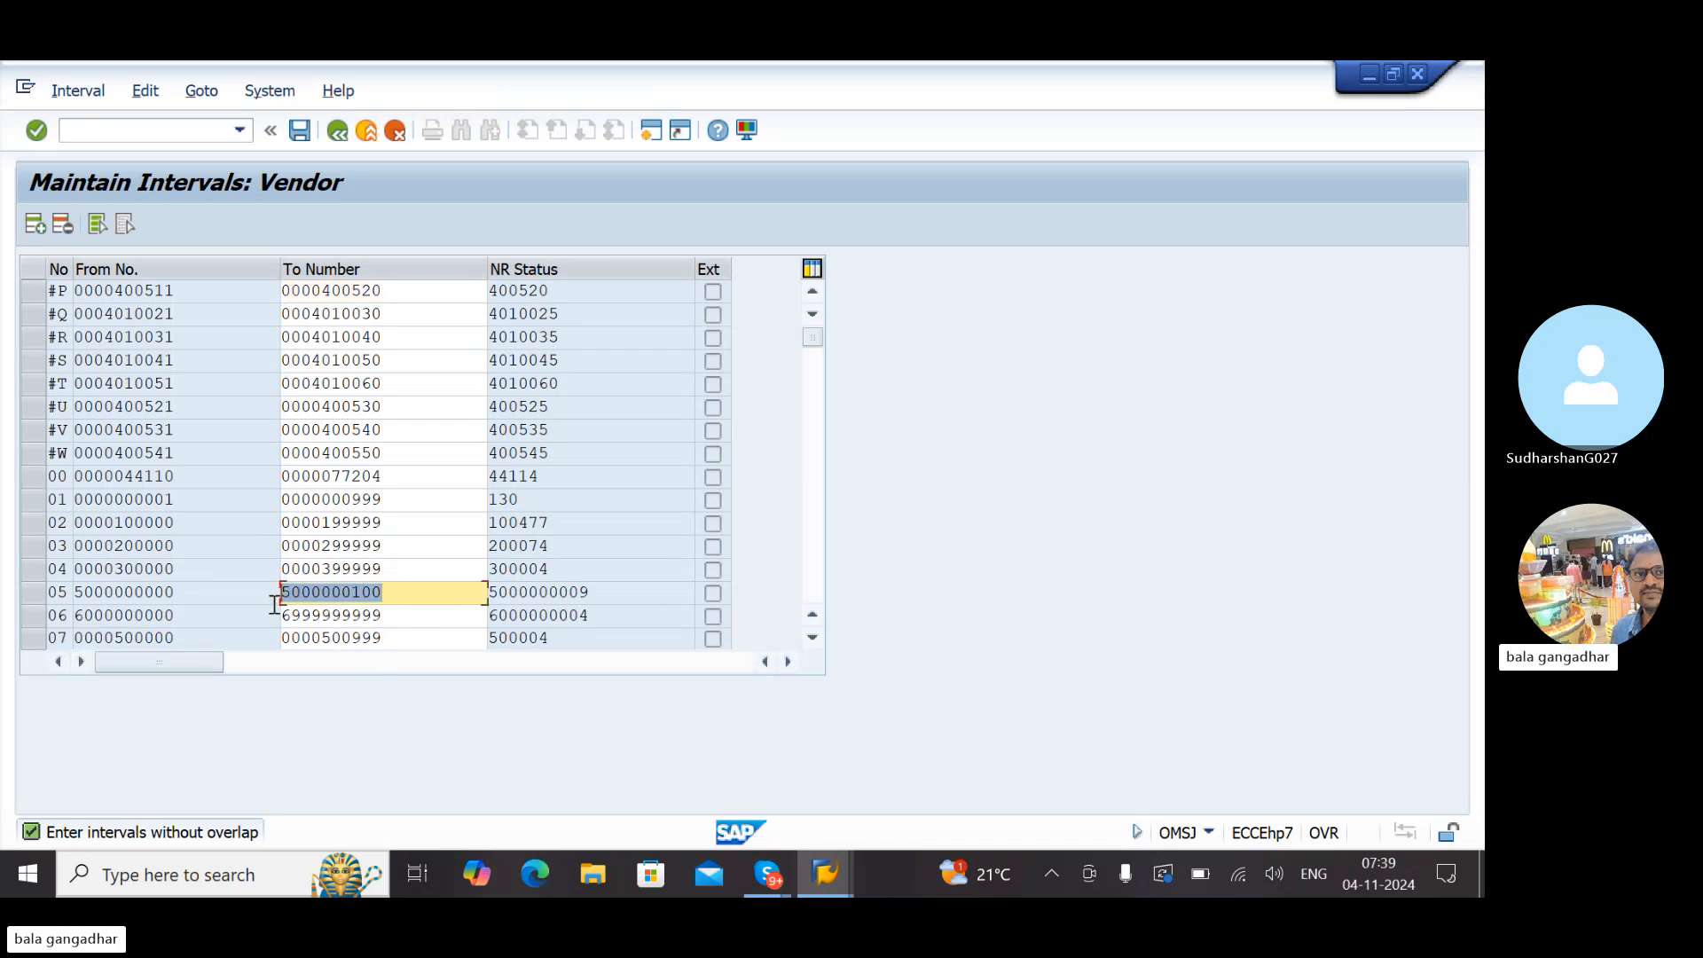
left_click(275, 604)
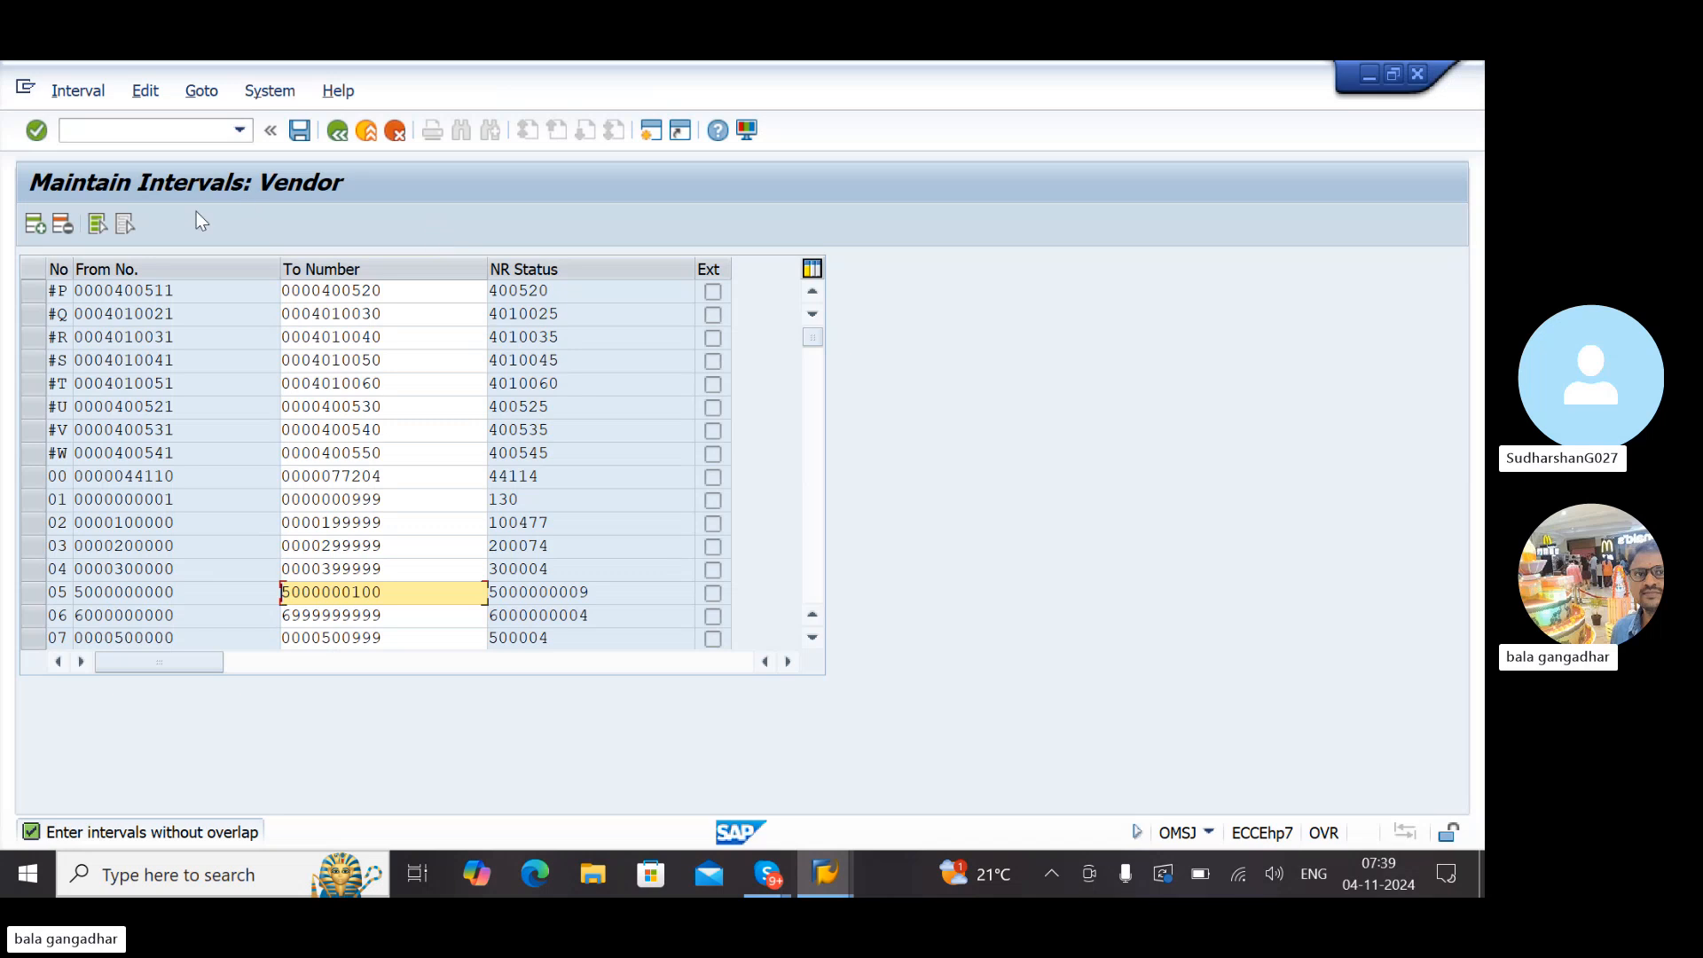
left_click(35, 224)
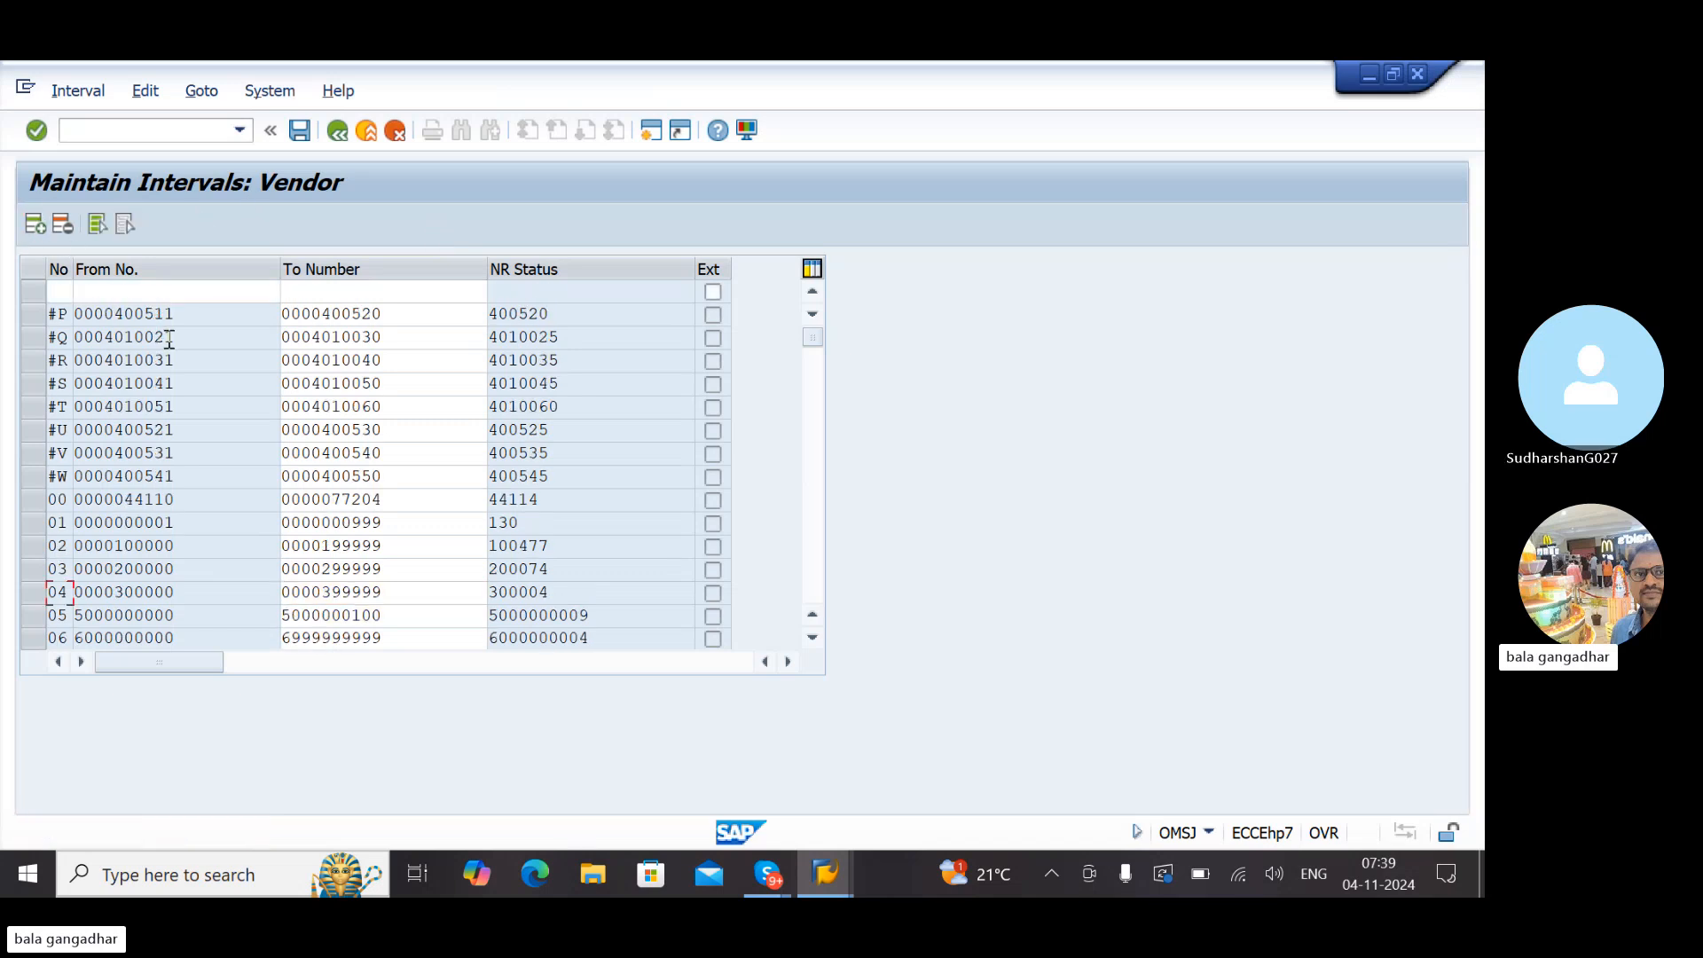
left_click(55, 290)
type("L1")
key("Tab")
key("ctrl+v")
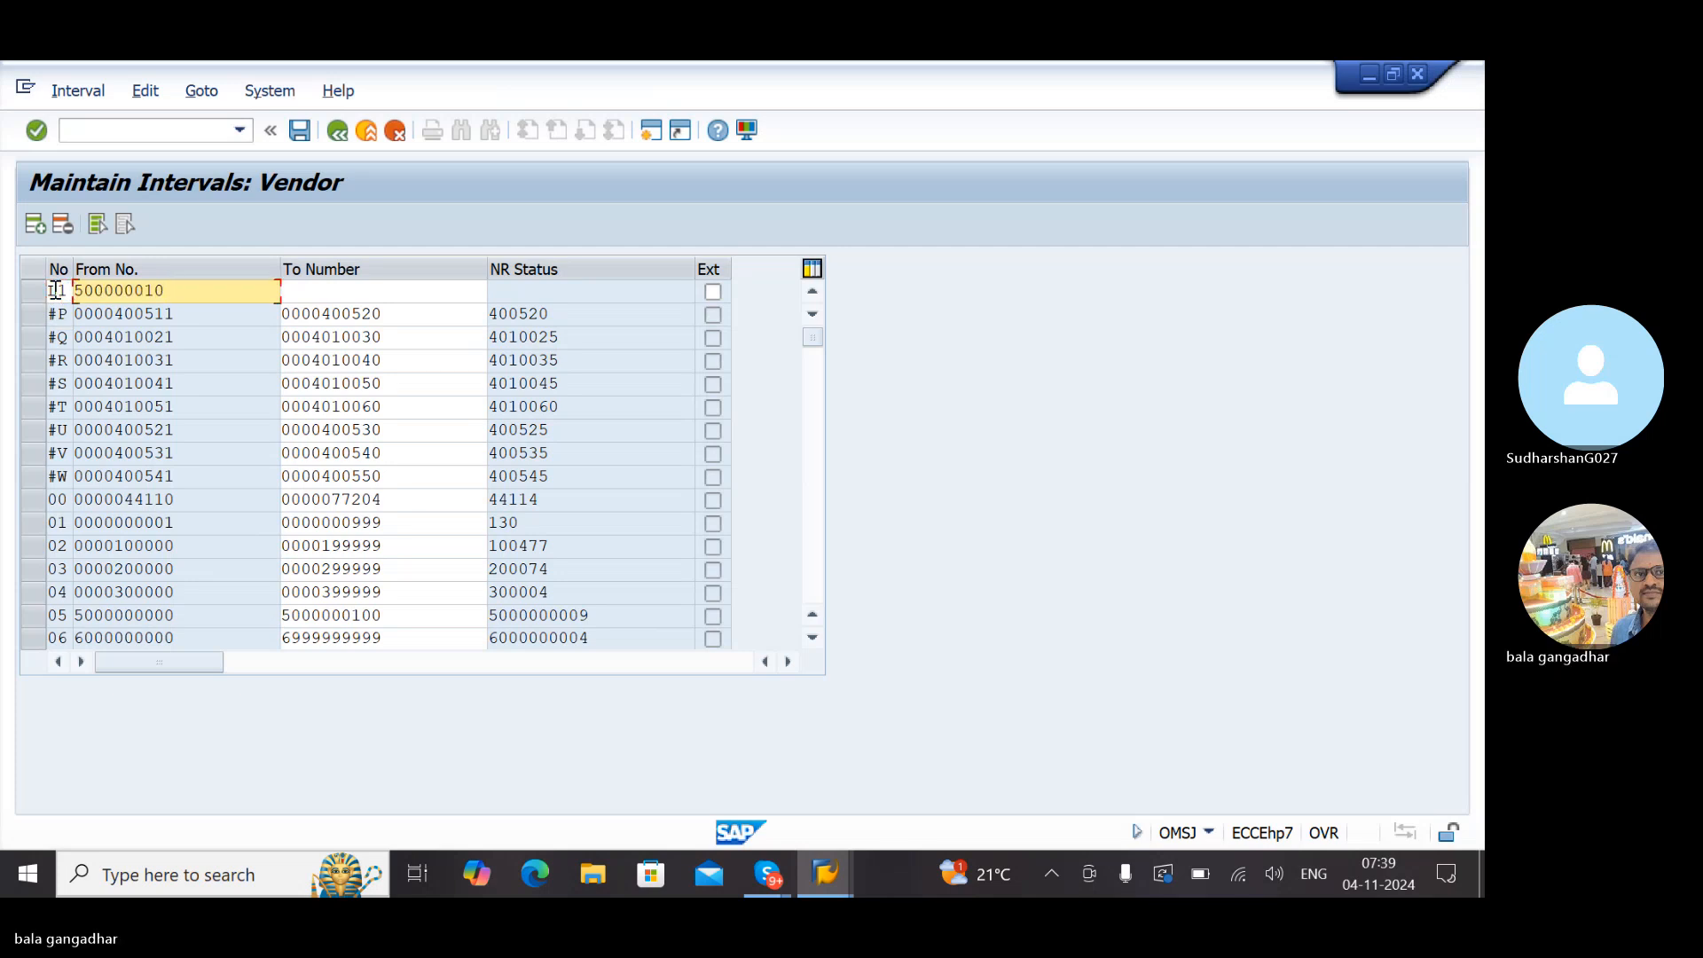
key("Tab")
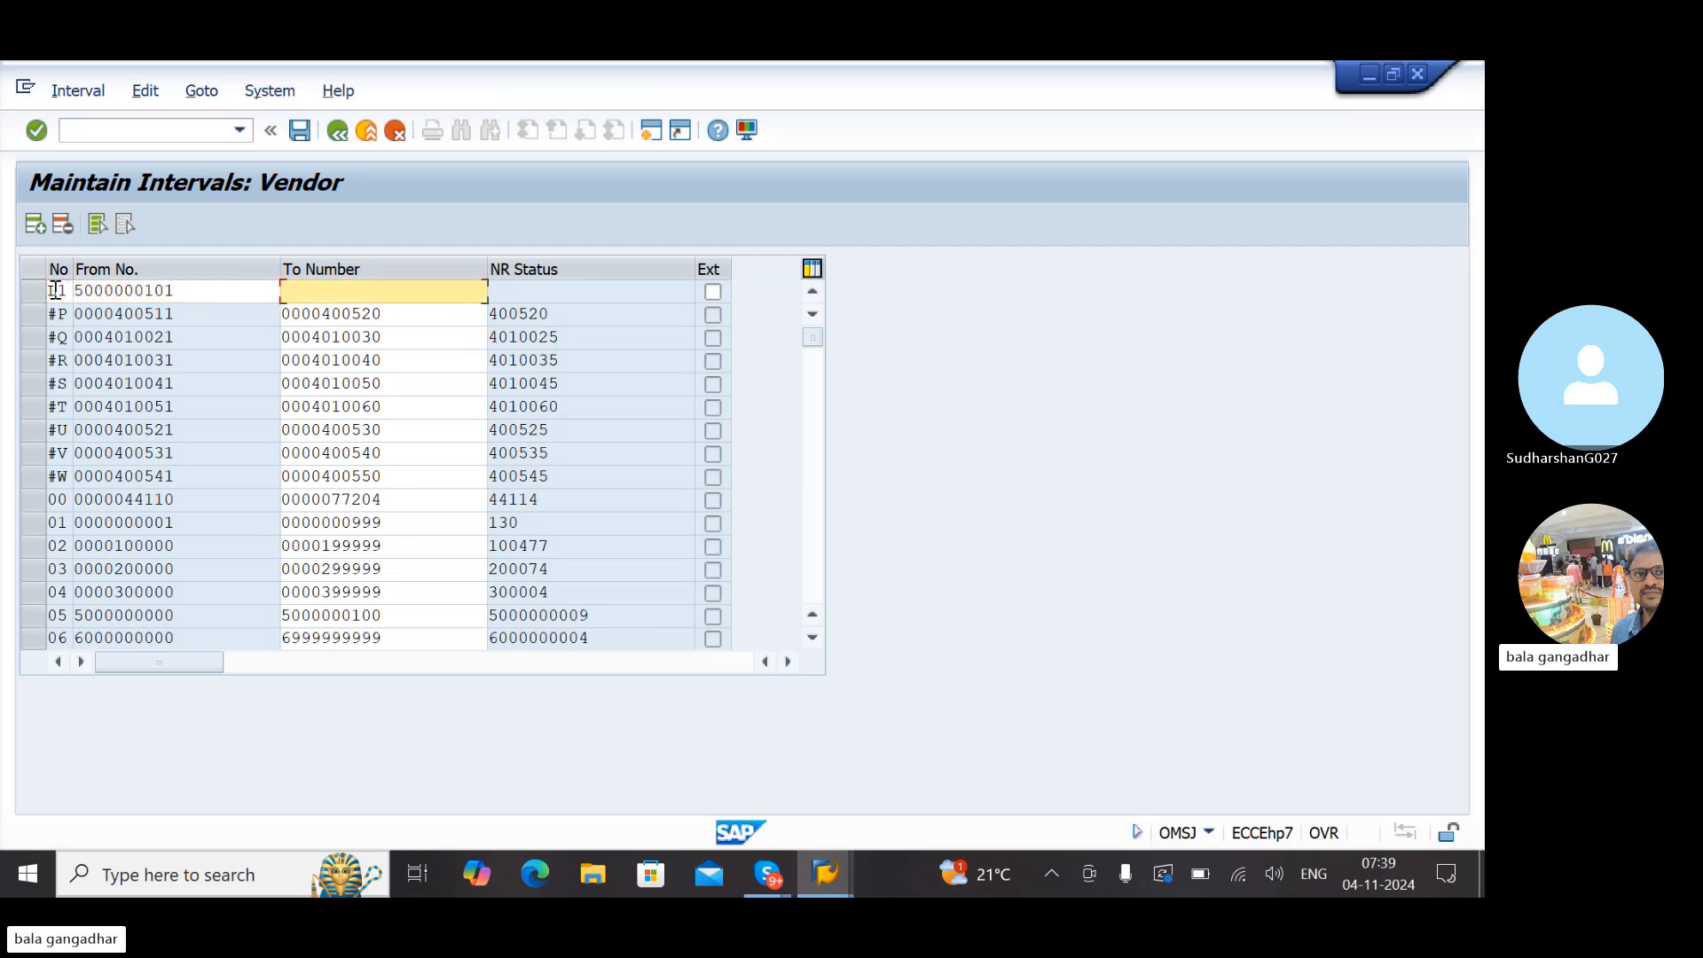
key("ctrl+v")
key("BackSpace")
key("BackSpace")
type("99")
key("Return")
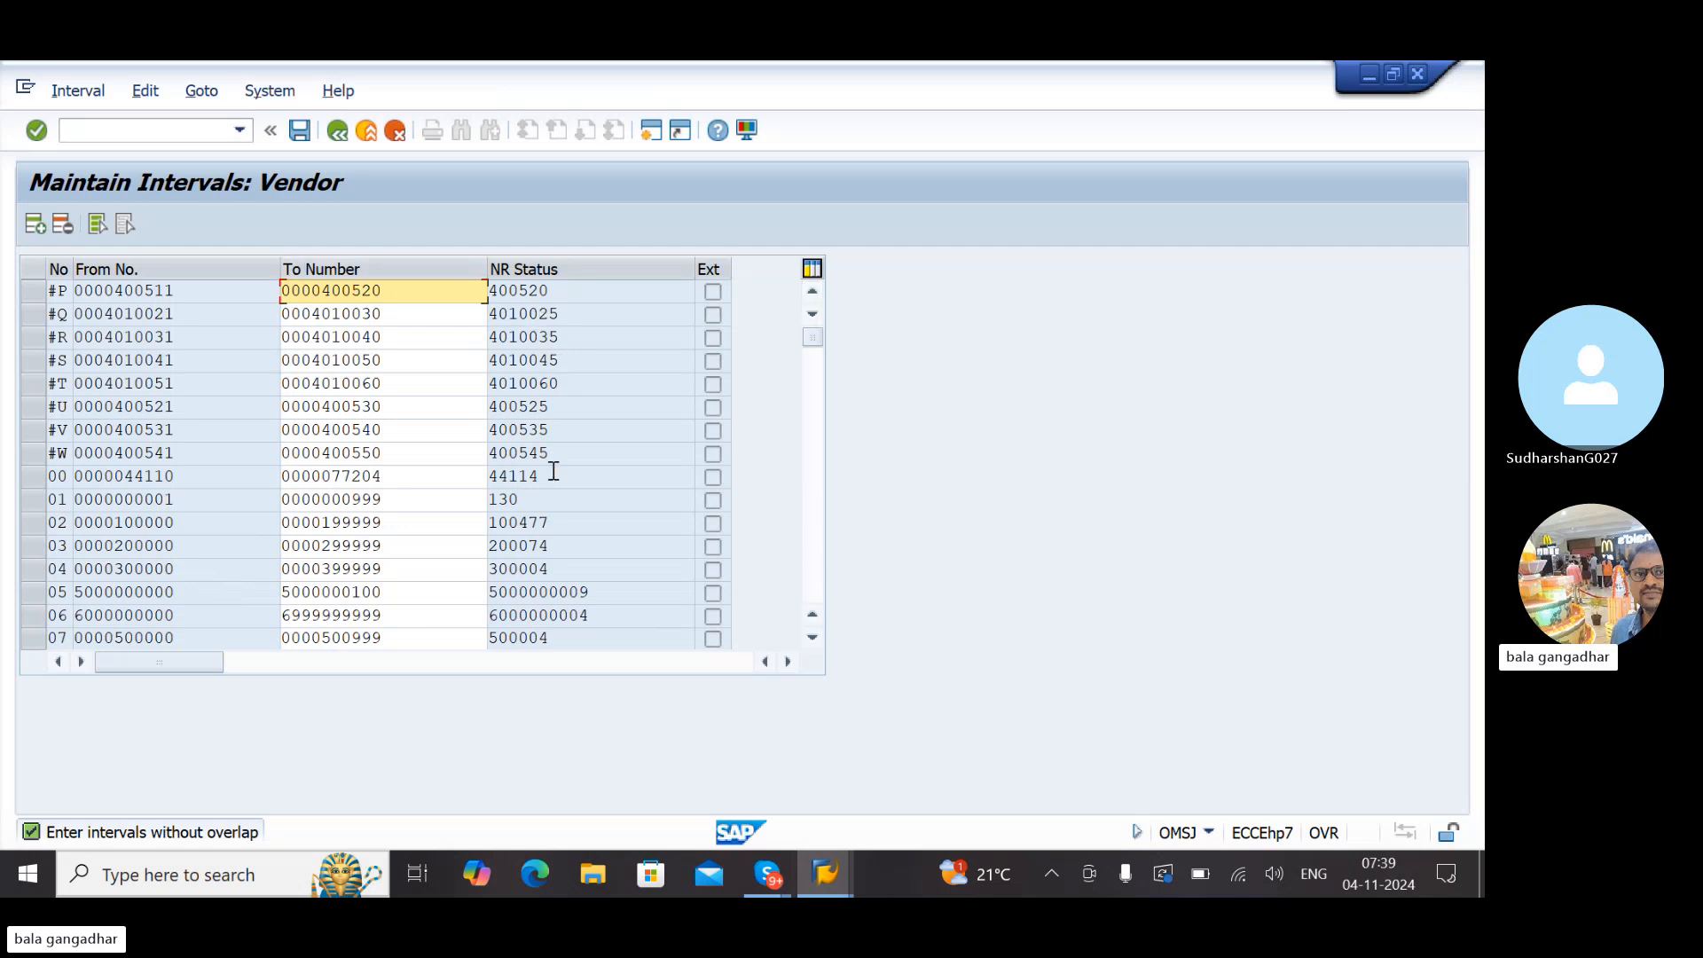
Look through the vendor interval list to examine the new LG and L1 entries and the neighbouring number ranges
left_click(522, 451)
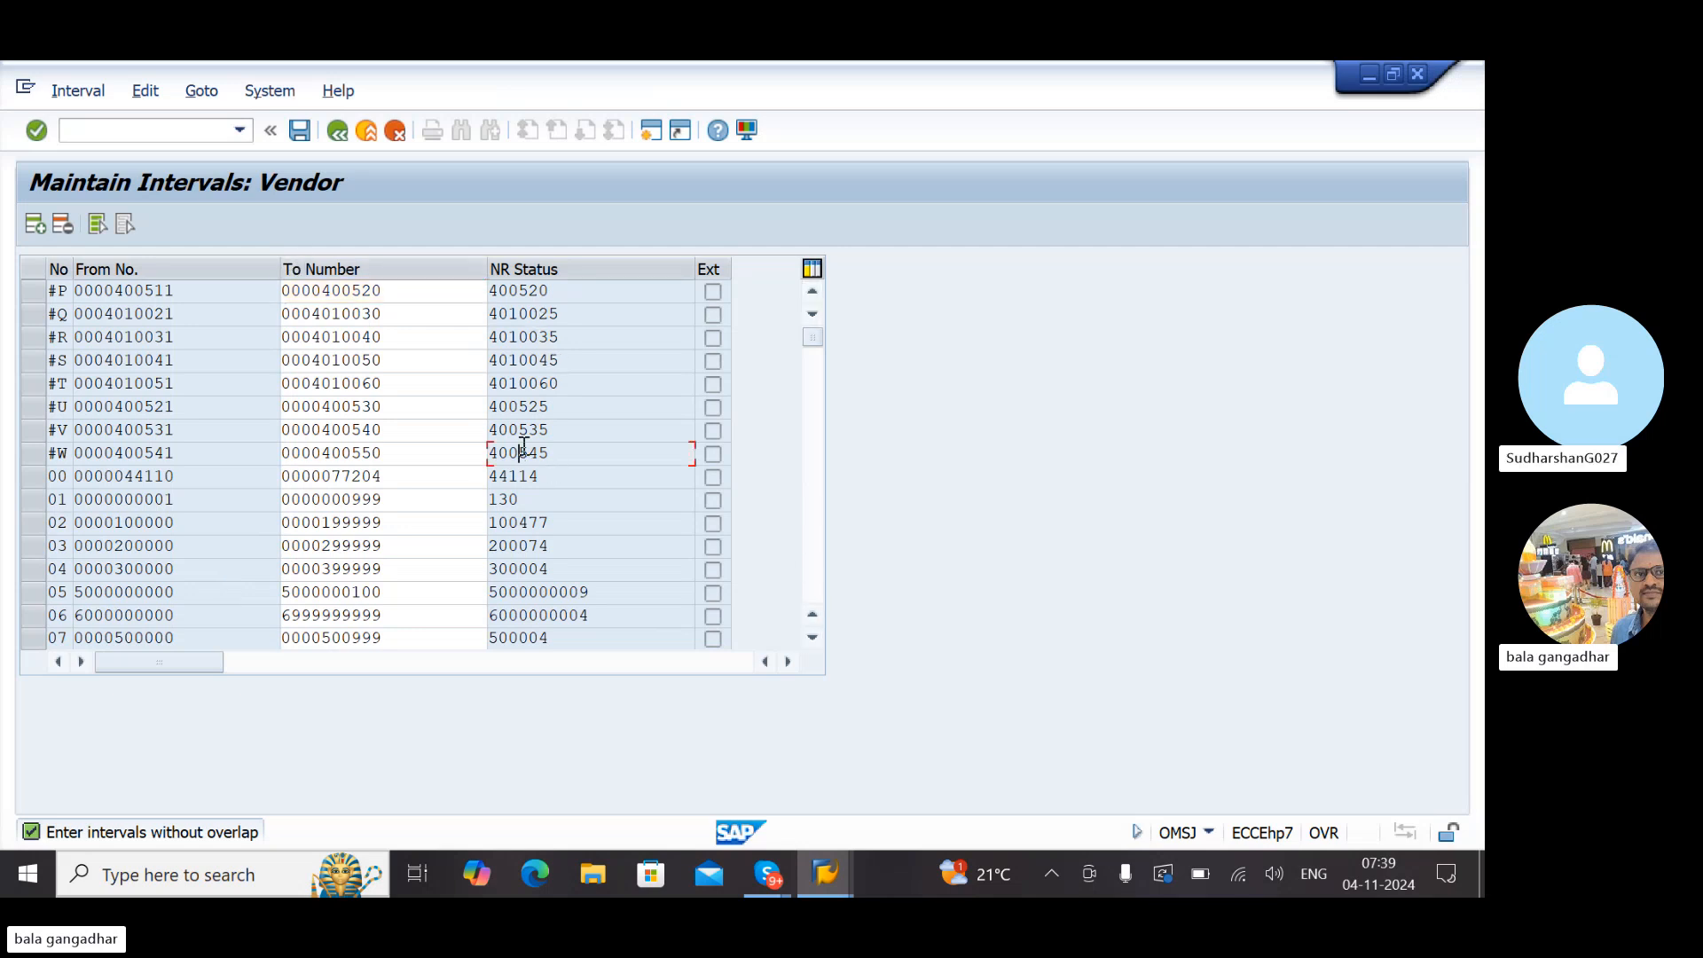
scroll(524, 448, "down", 5)
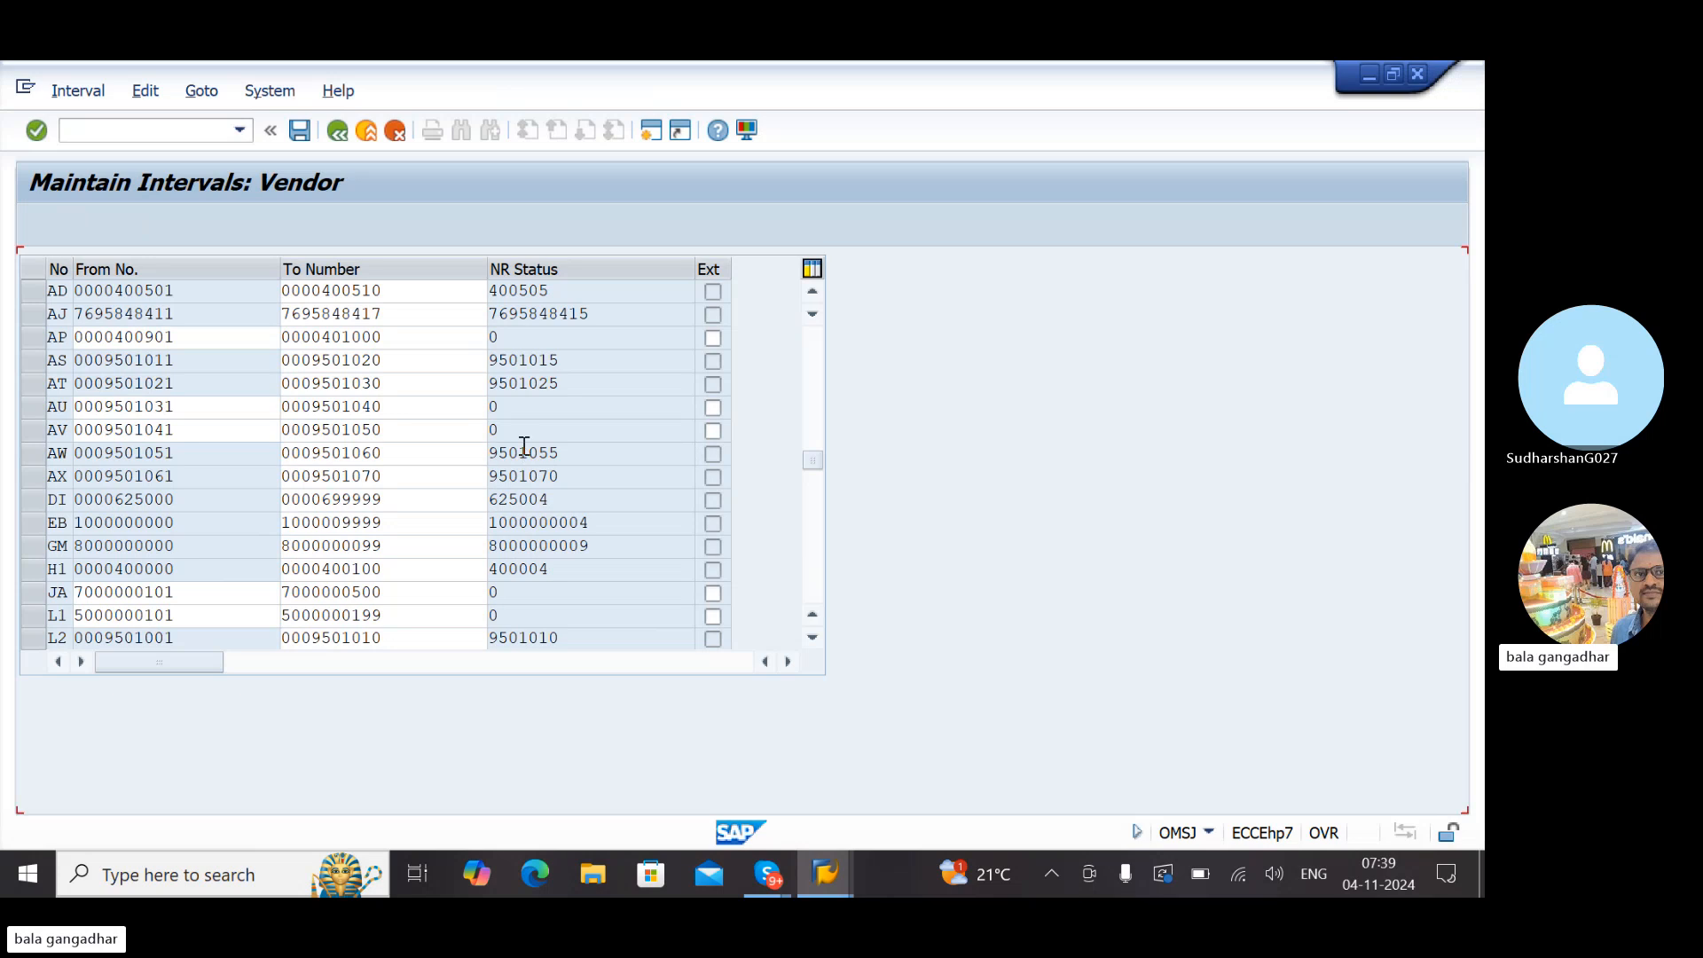
scroll(524, 446, "down", 10)
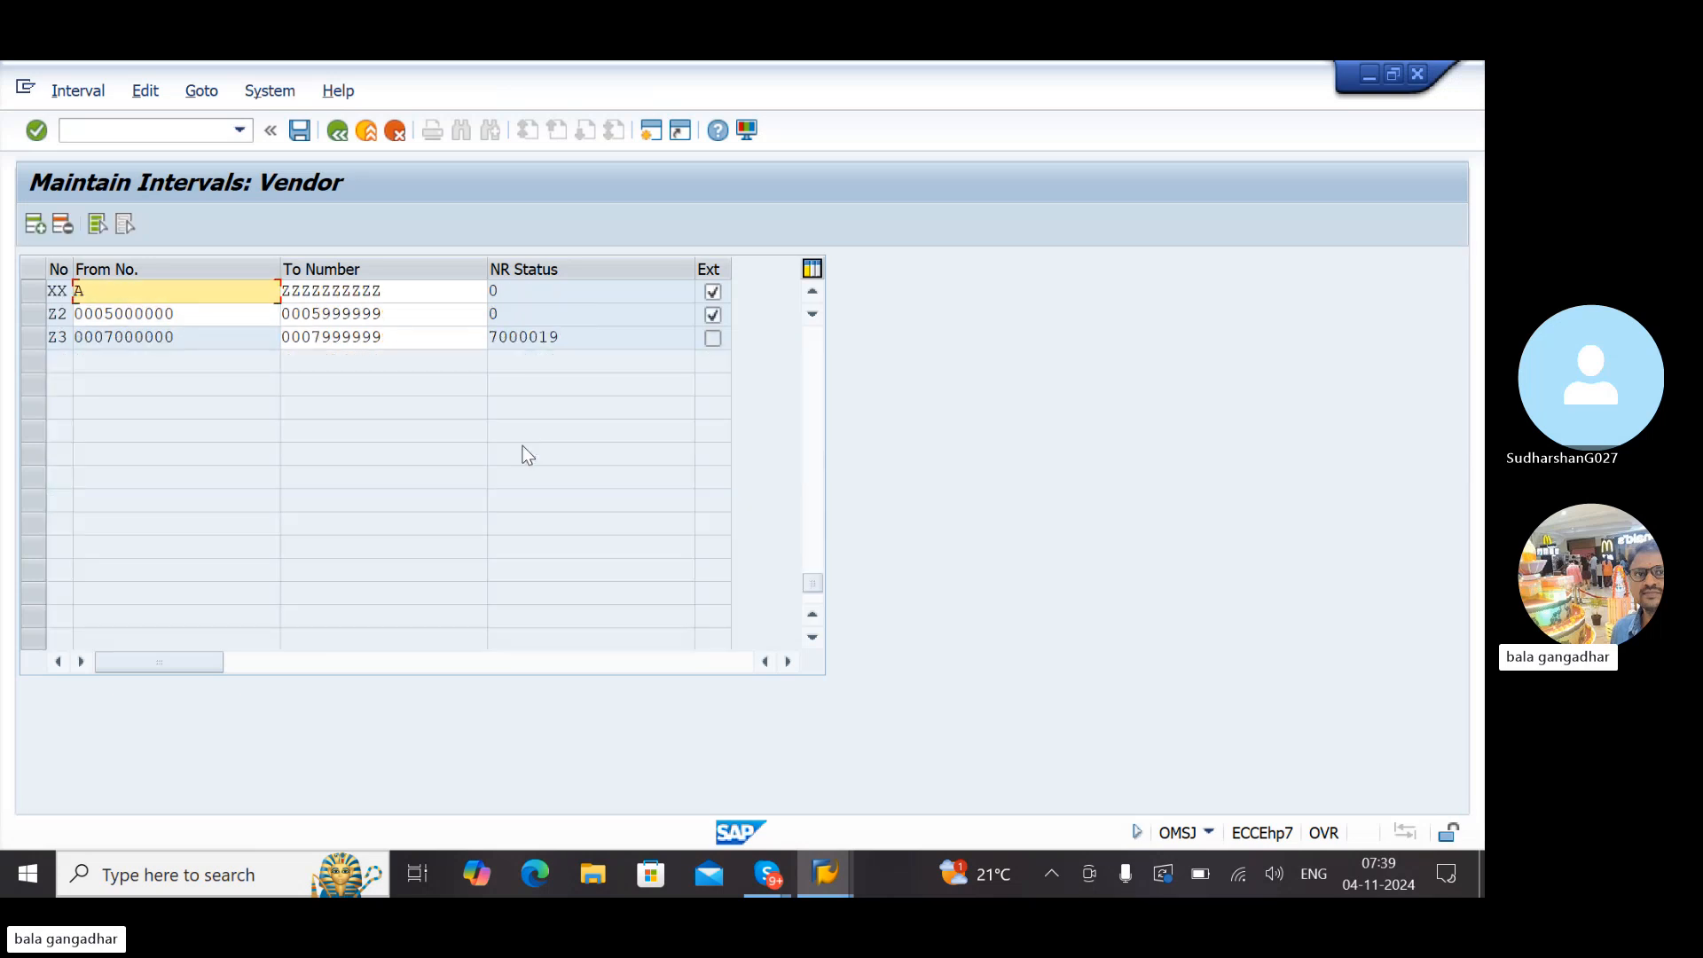
scroll(523, 445, "up", 5)
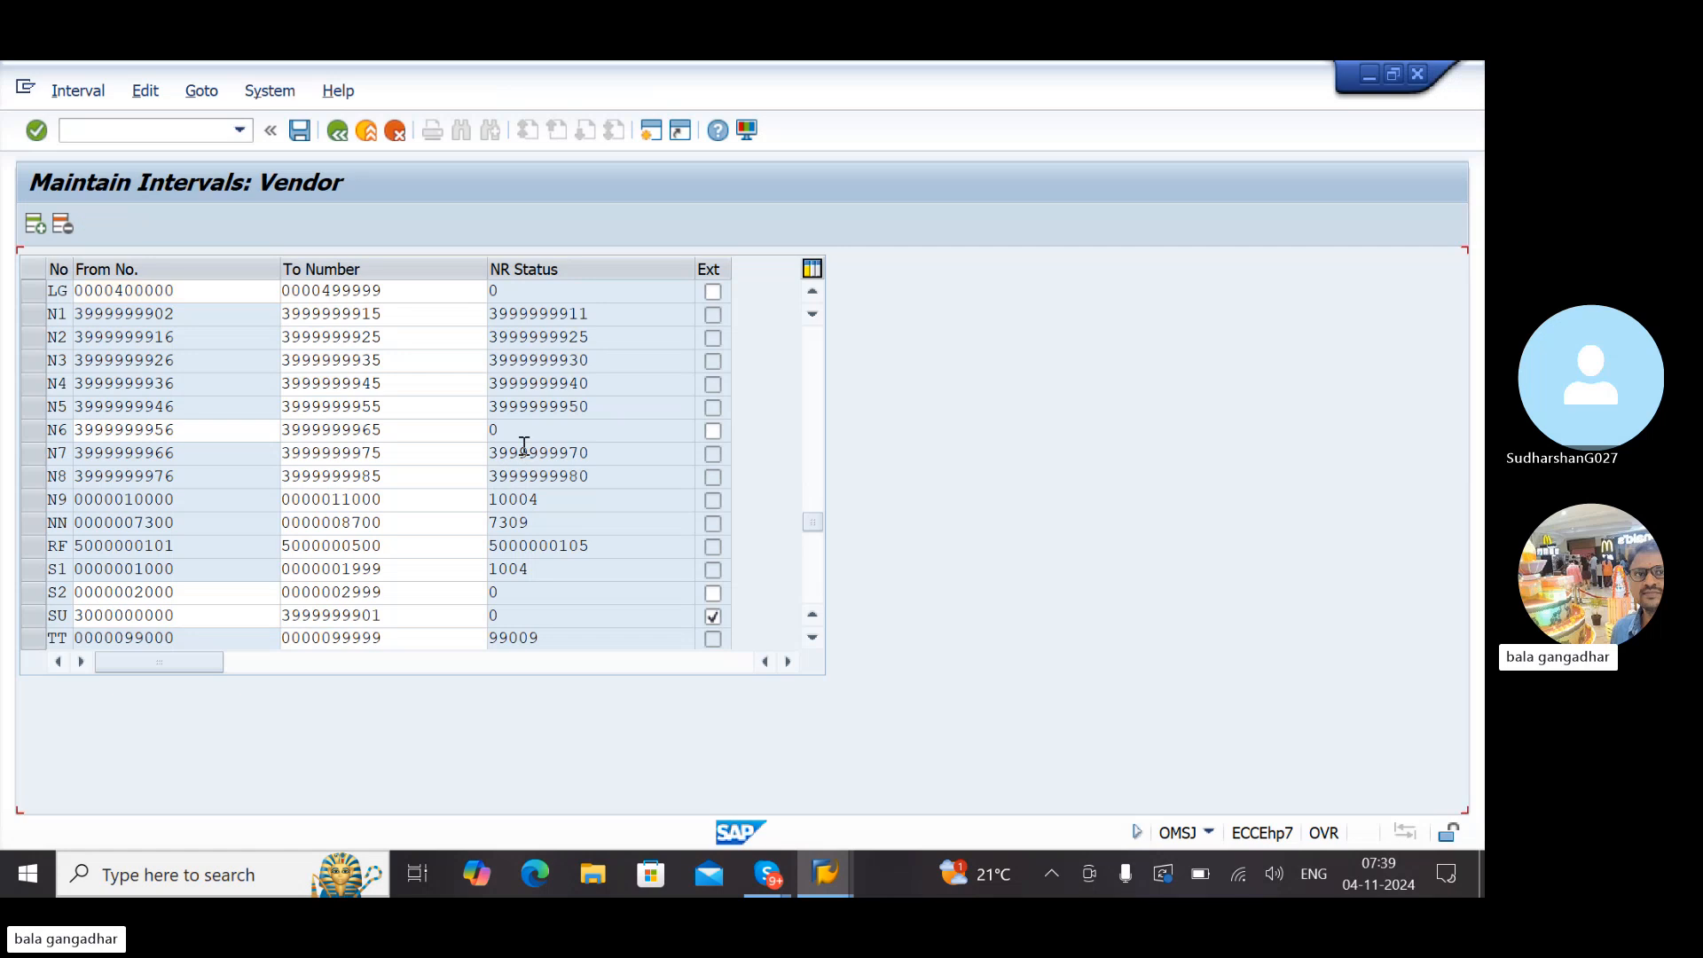
scroll(524, 446, "up", 5)
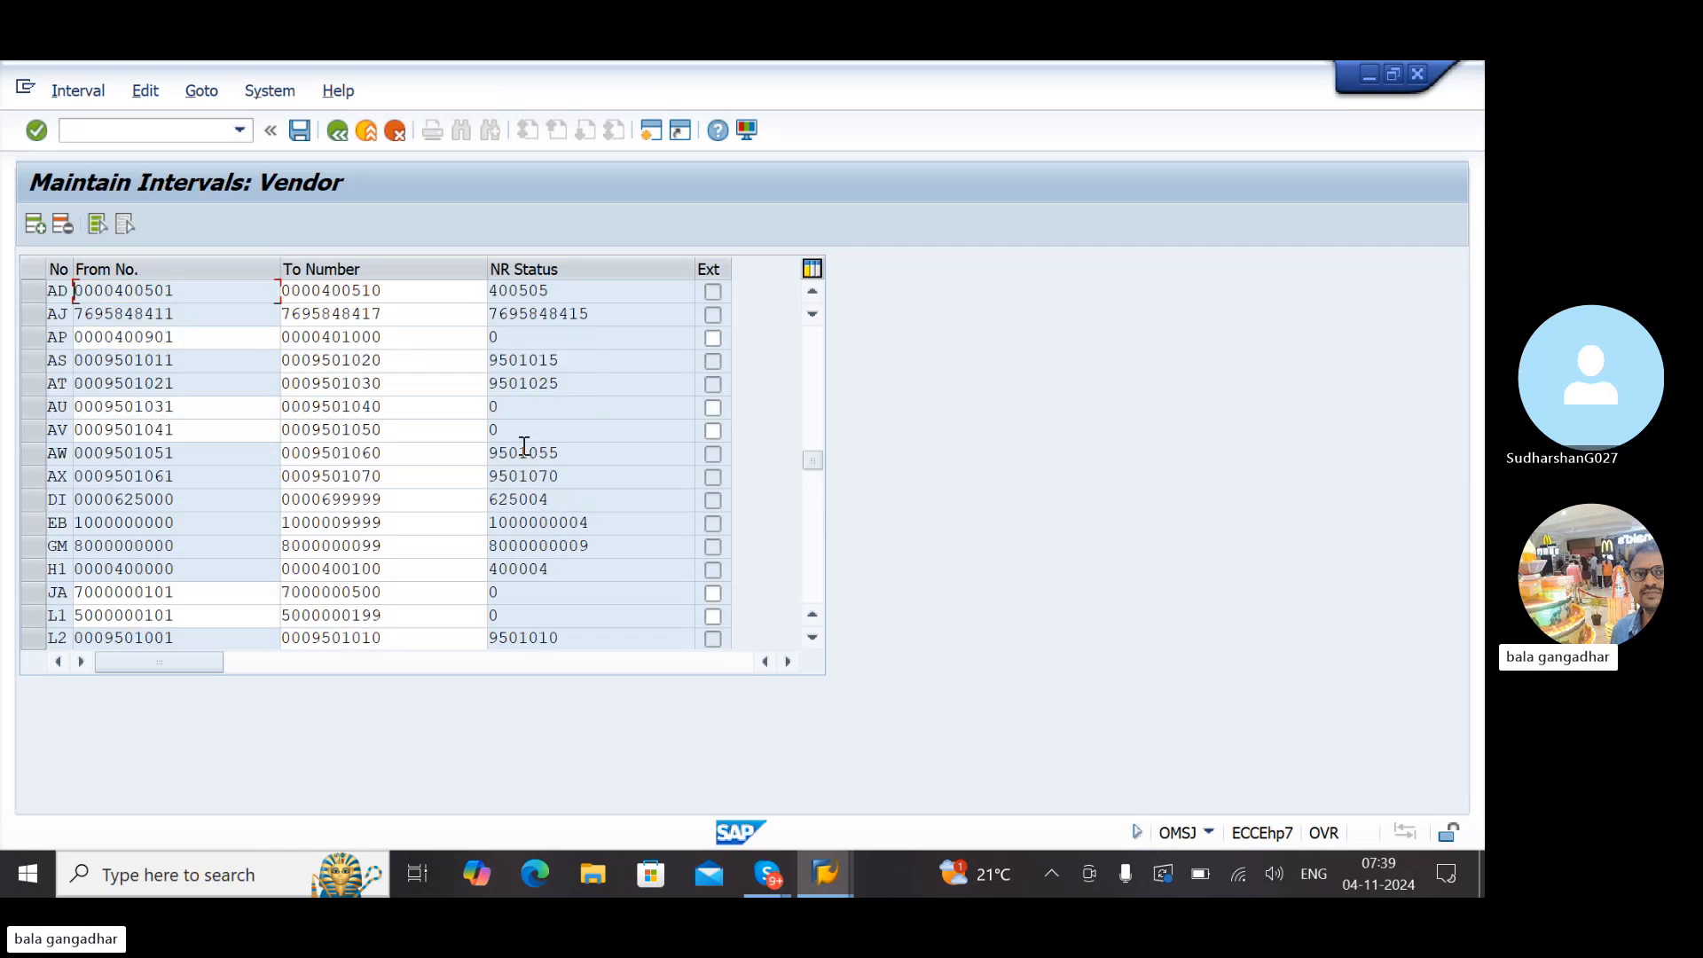
scroll(525, 446, "up", 5)
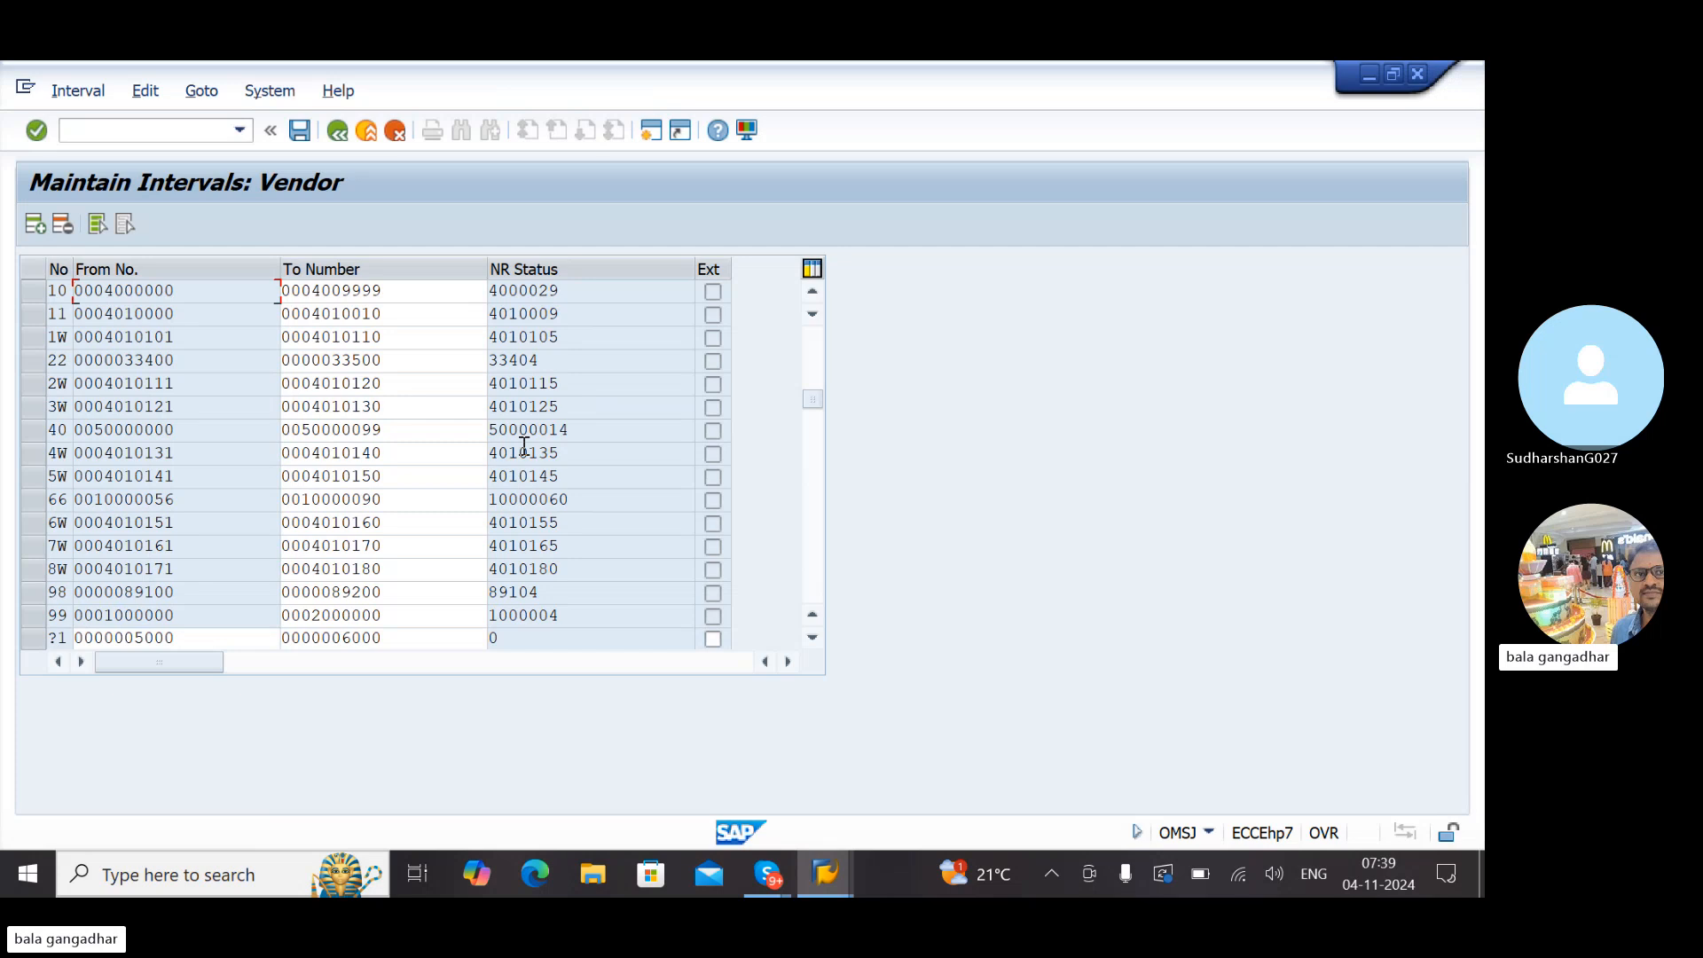
right_click(391, 615)
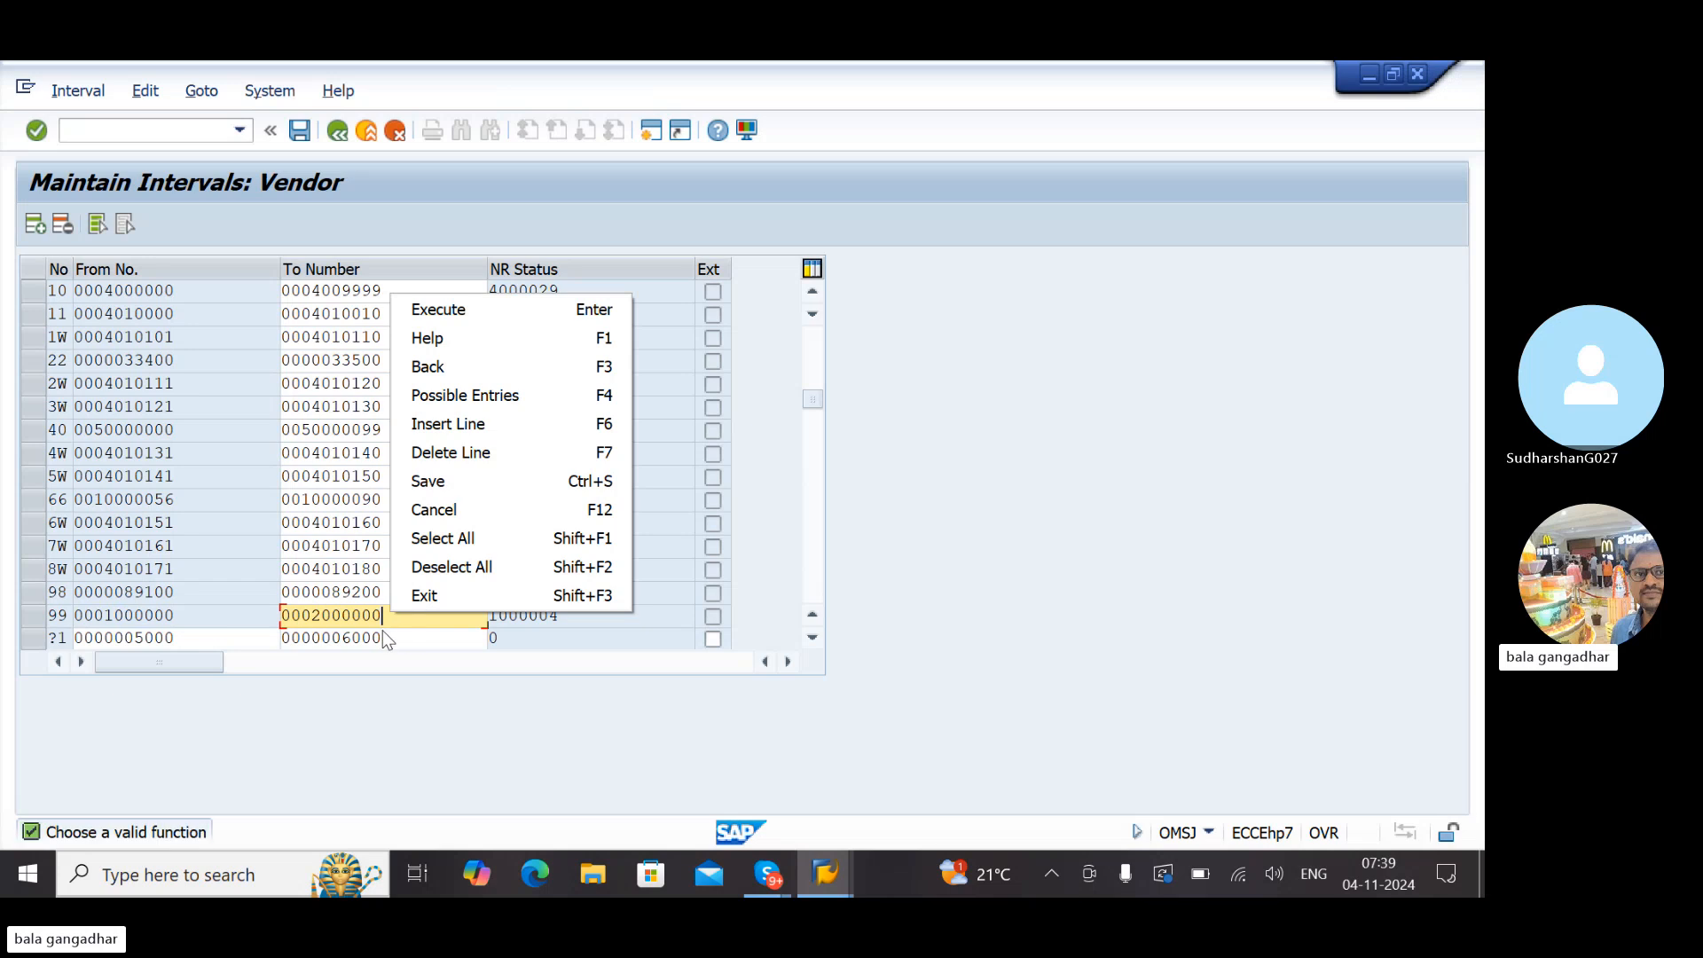
left_click(384, 639)
left_click(394, 622)
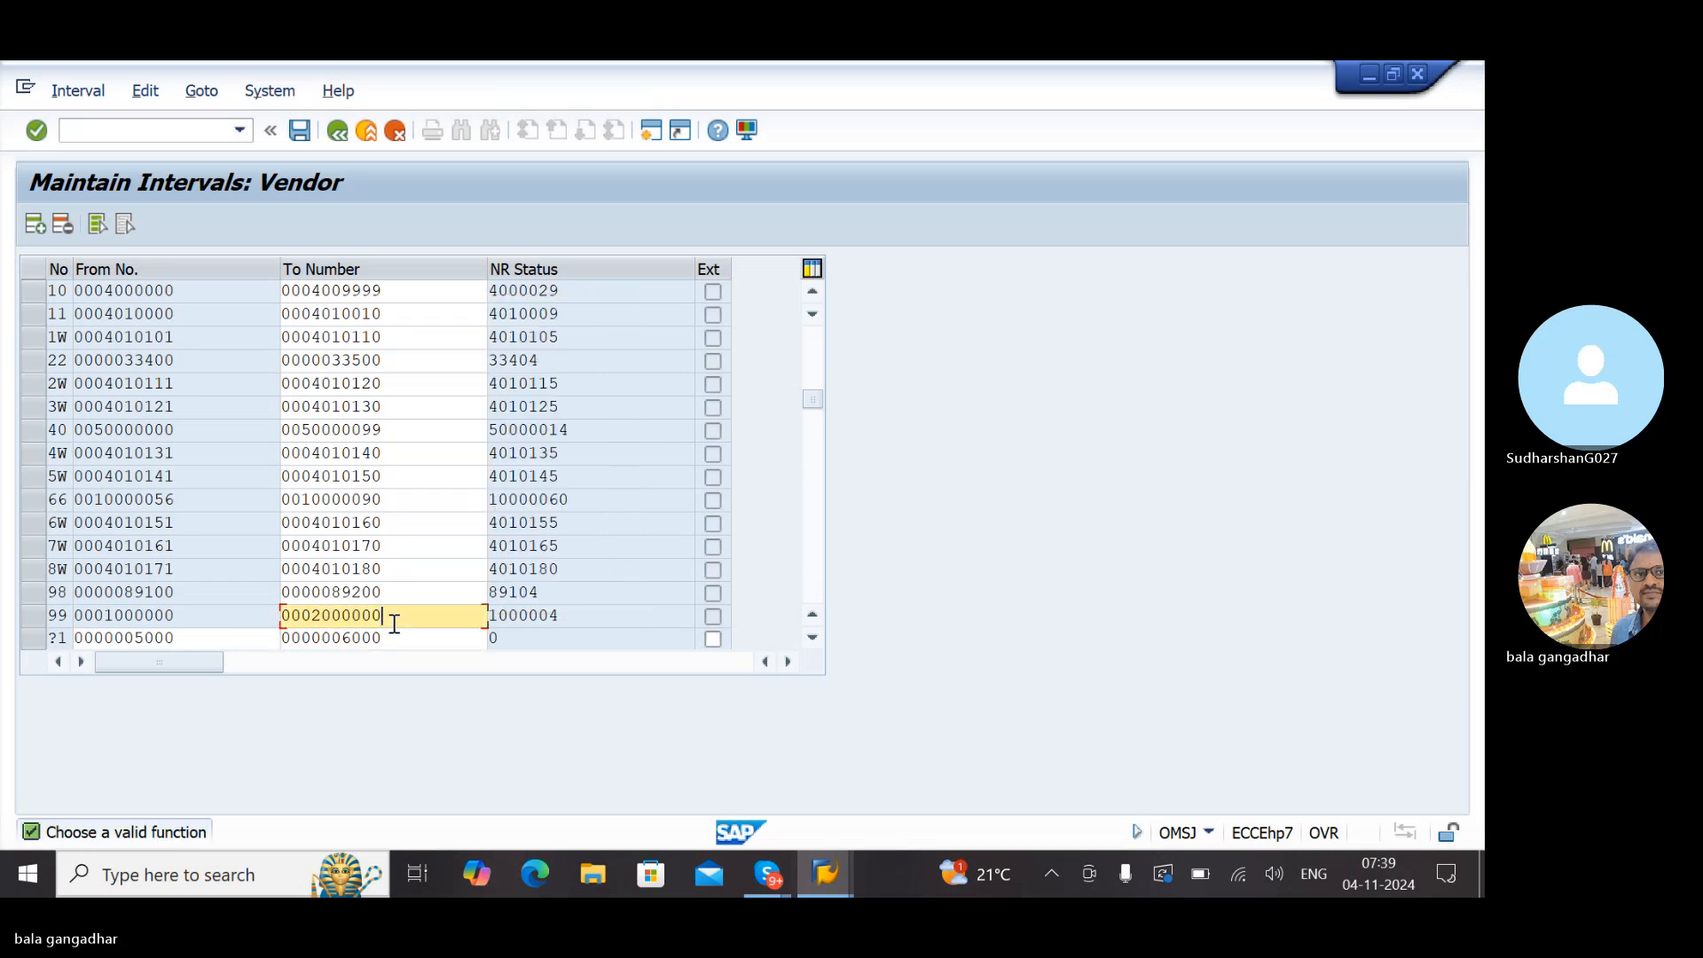
key("BackSpace")
key("BackSpace")
key("BackSpace")
key("BackSpace")
key("BackSpace")
key("BackSpace")
key("BackSpace")
type("1999999")
key("BackSpace")
key("BackSpace")
key("BackSpace")
key("BackSpace")
key("BackSpace")
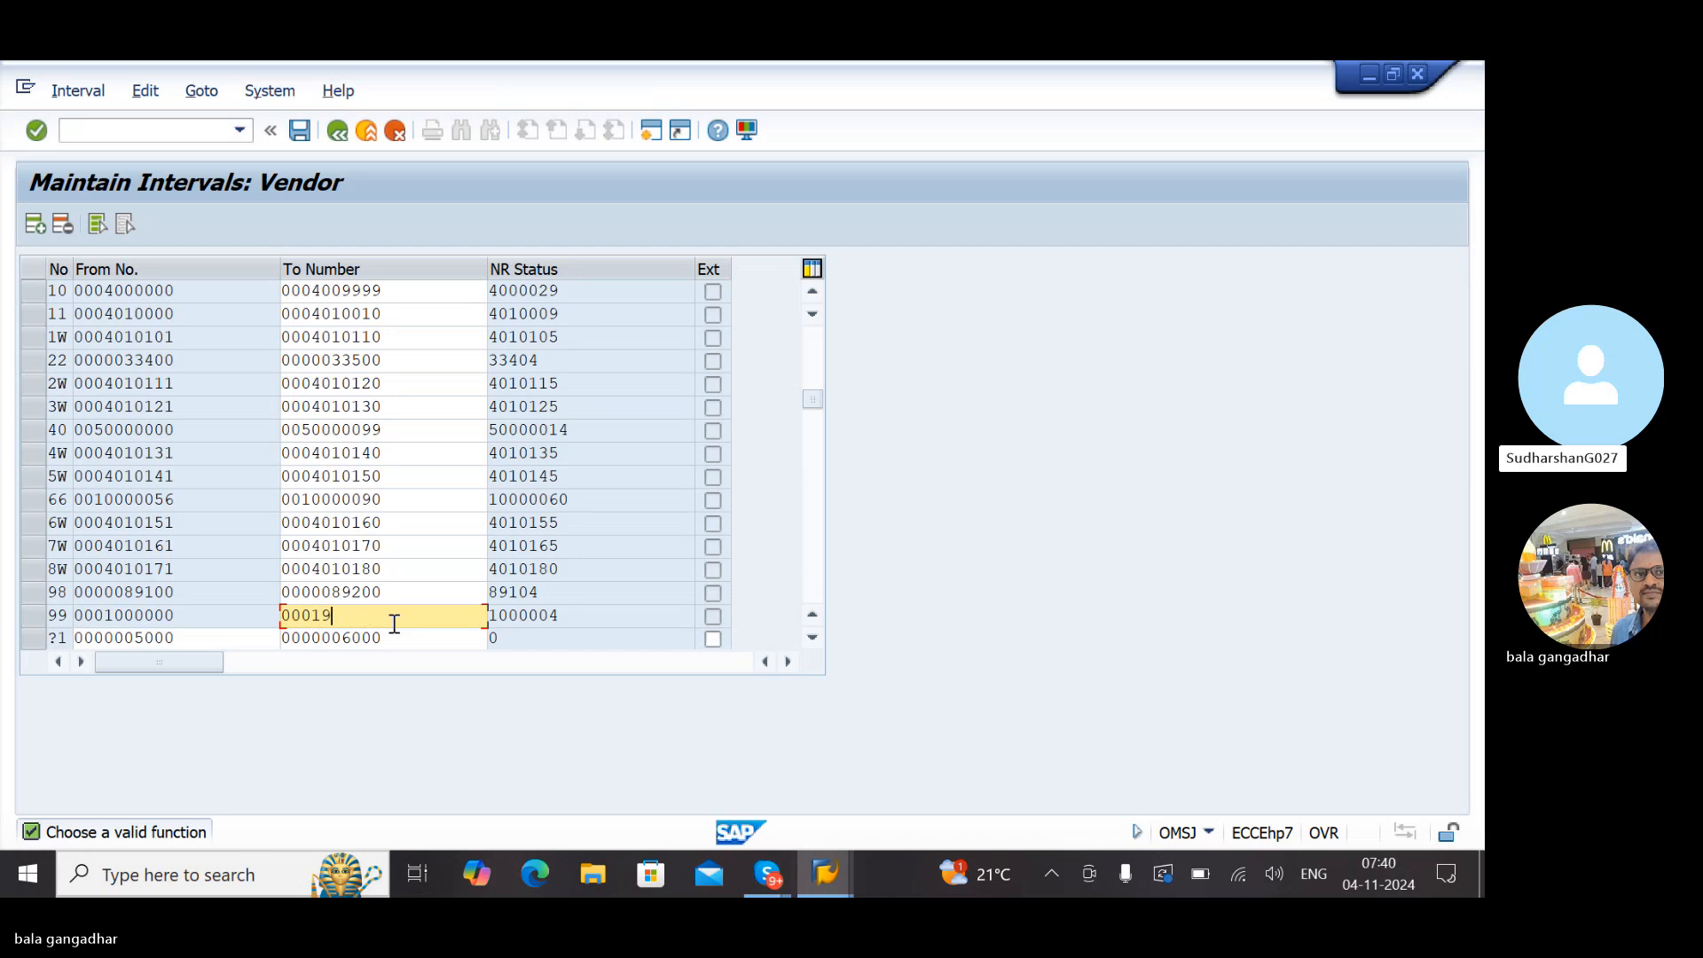
key("BackSpace")
type("000099")
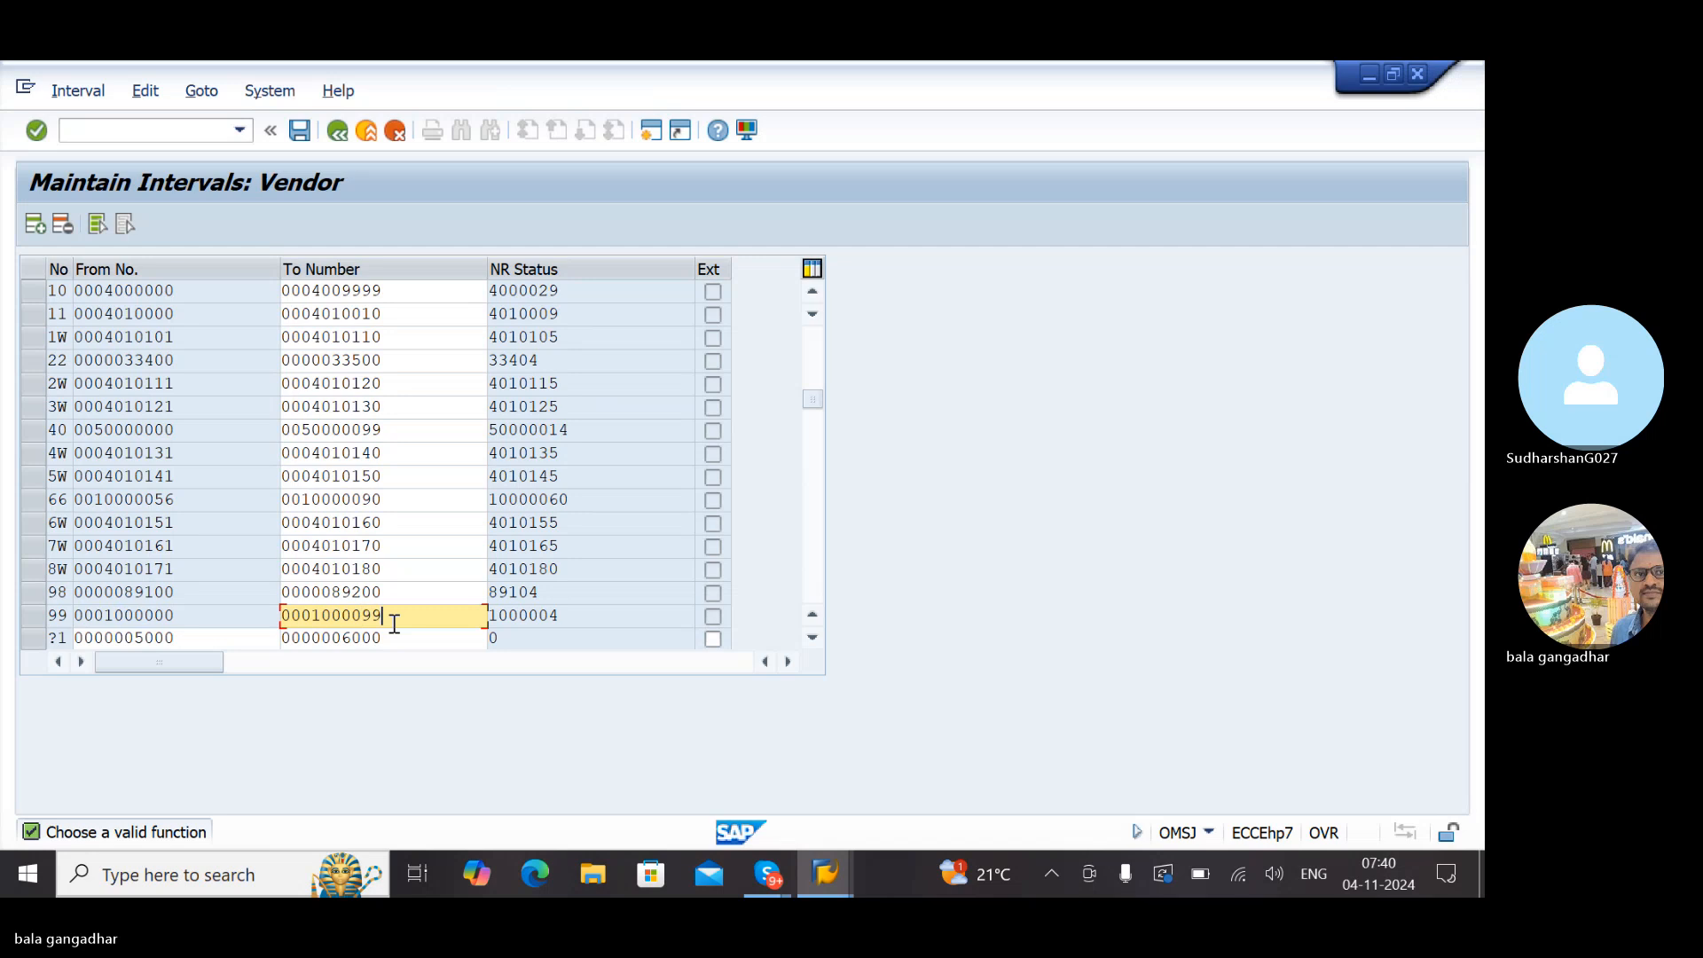
key("Return")
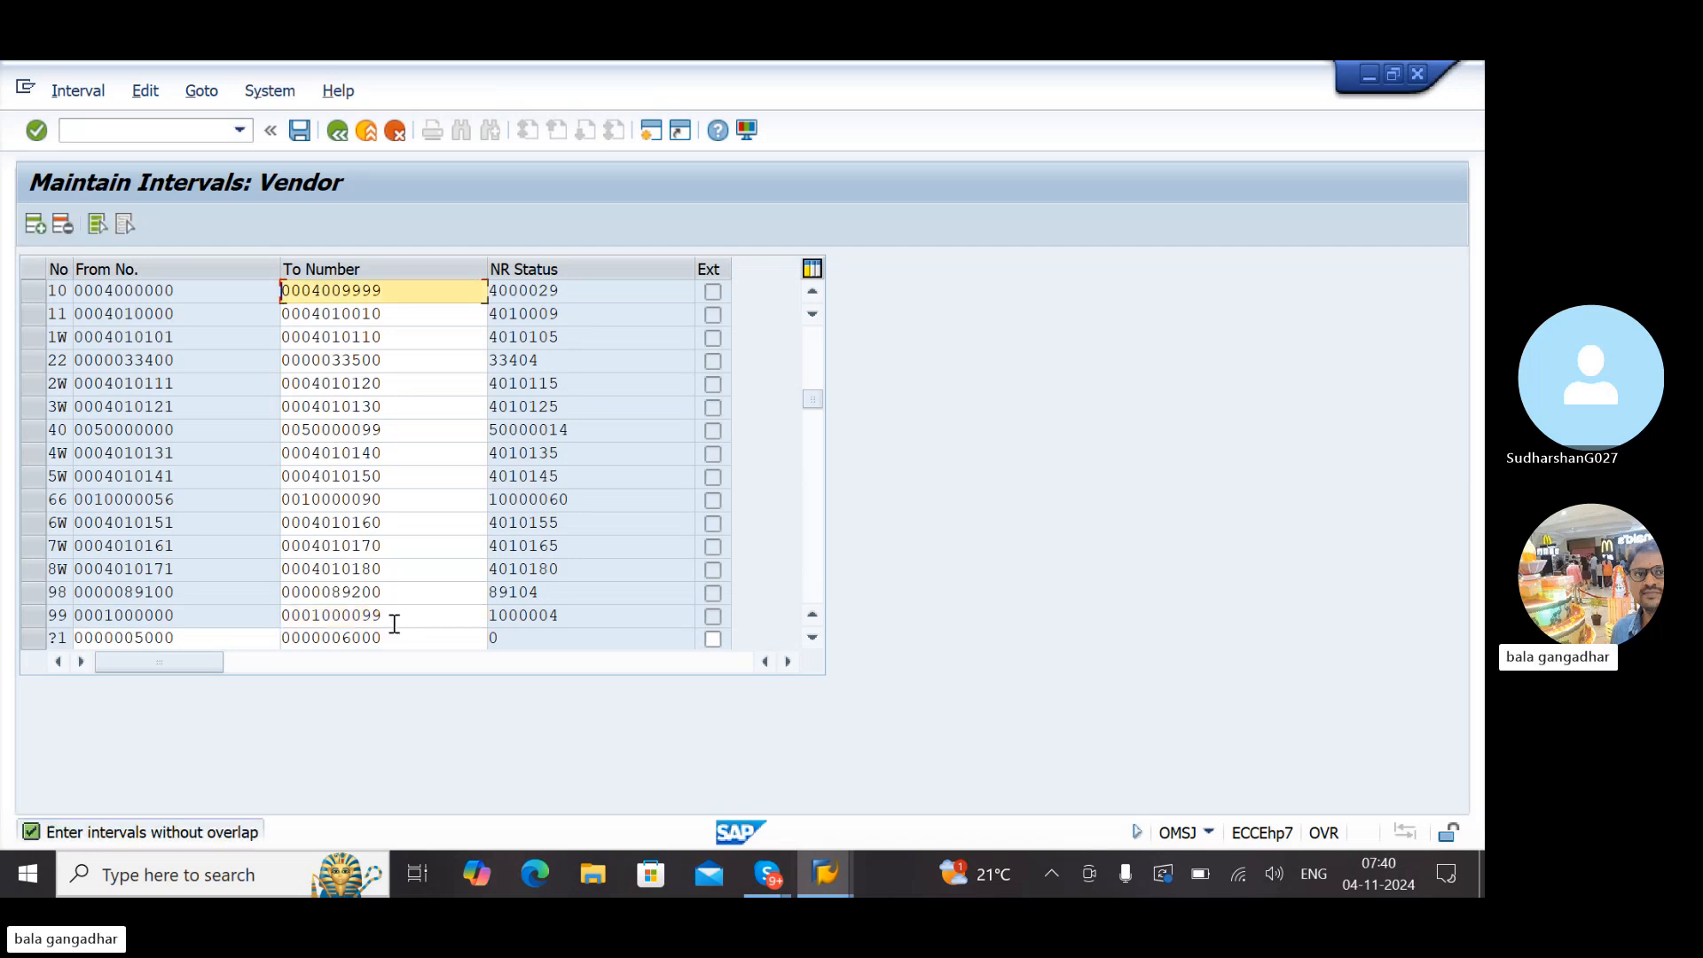
Leave the vendor interval editing and save the changes on exit
left_click(398, 135)
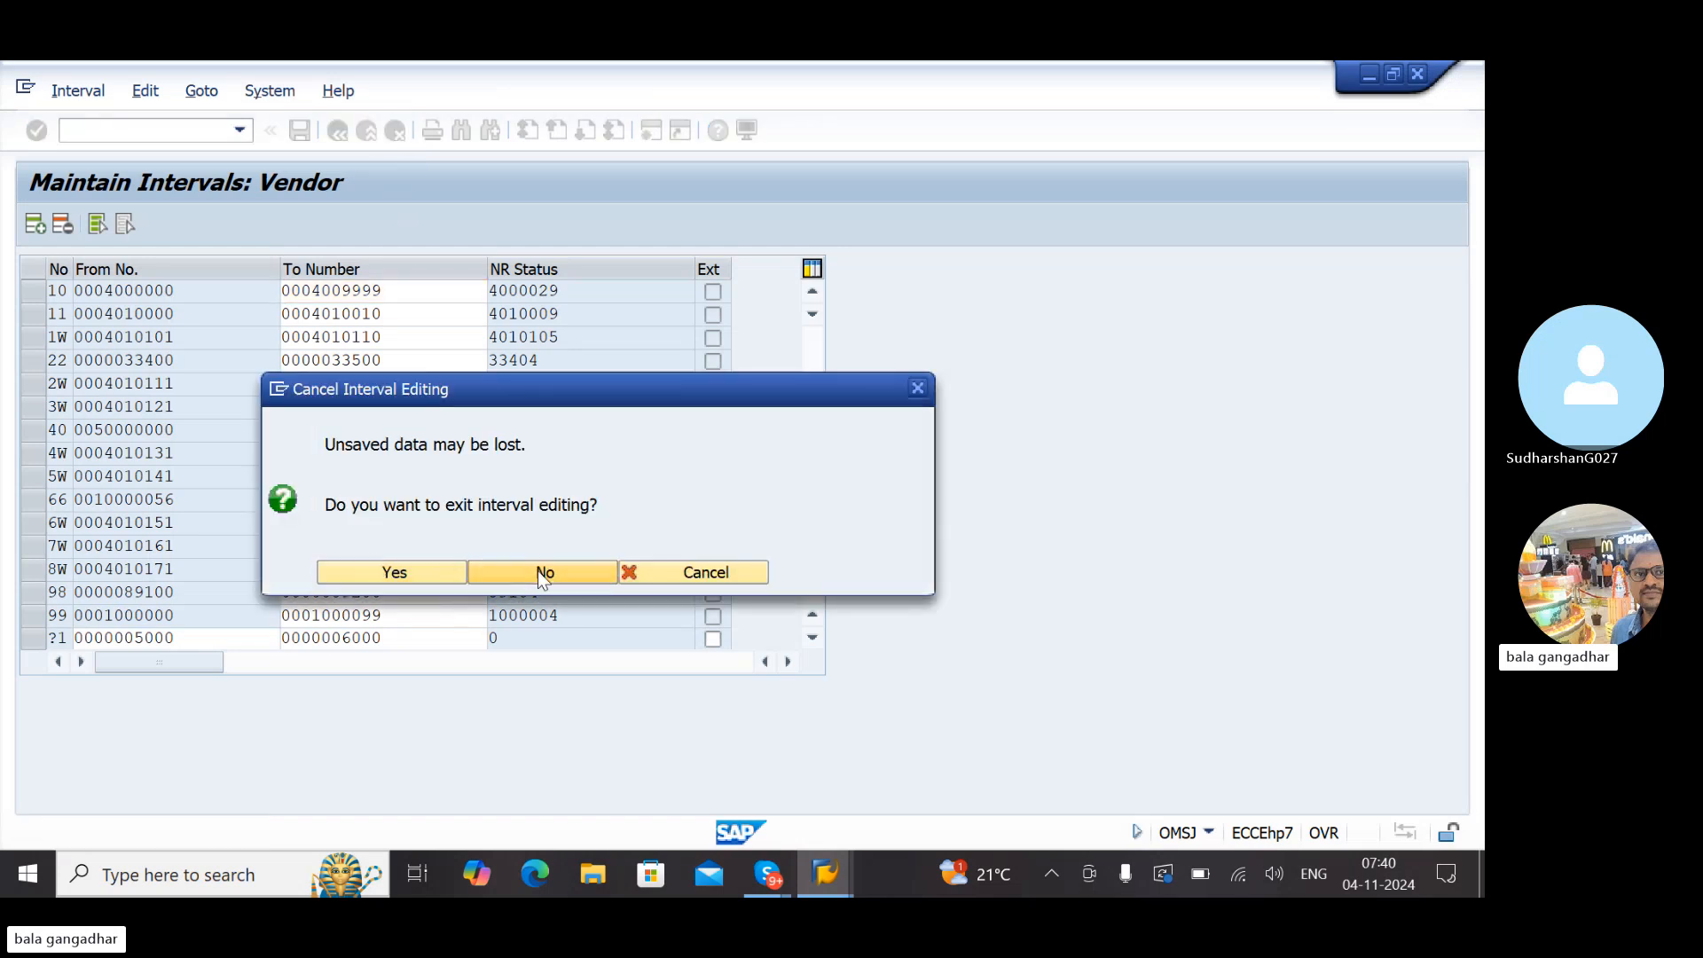
left_click(538, 571)
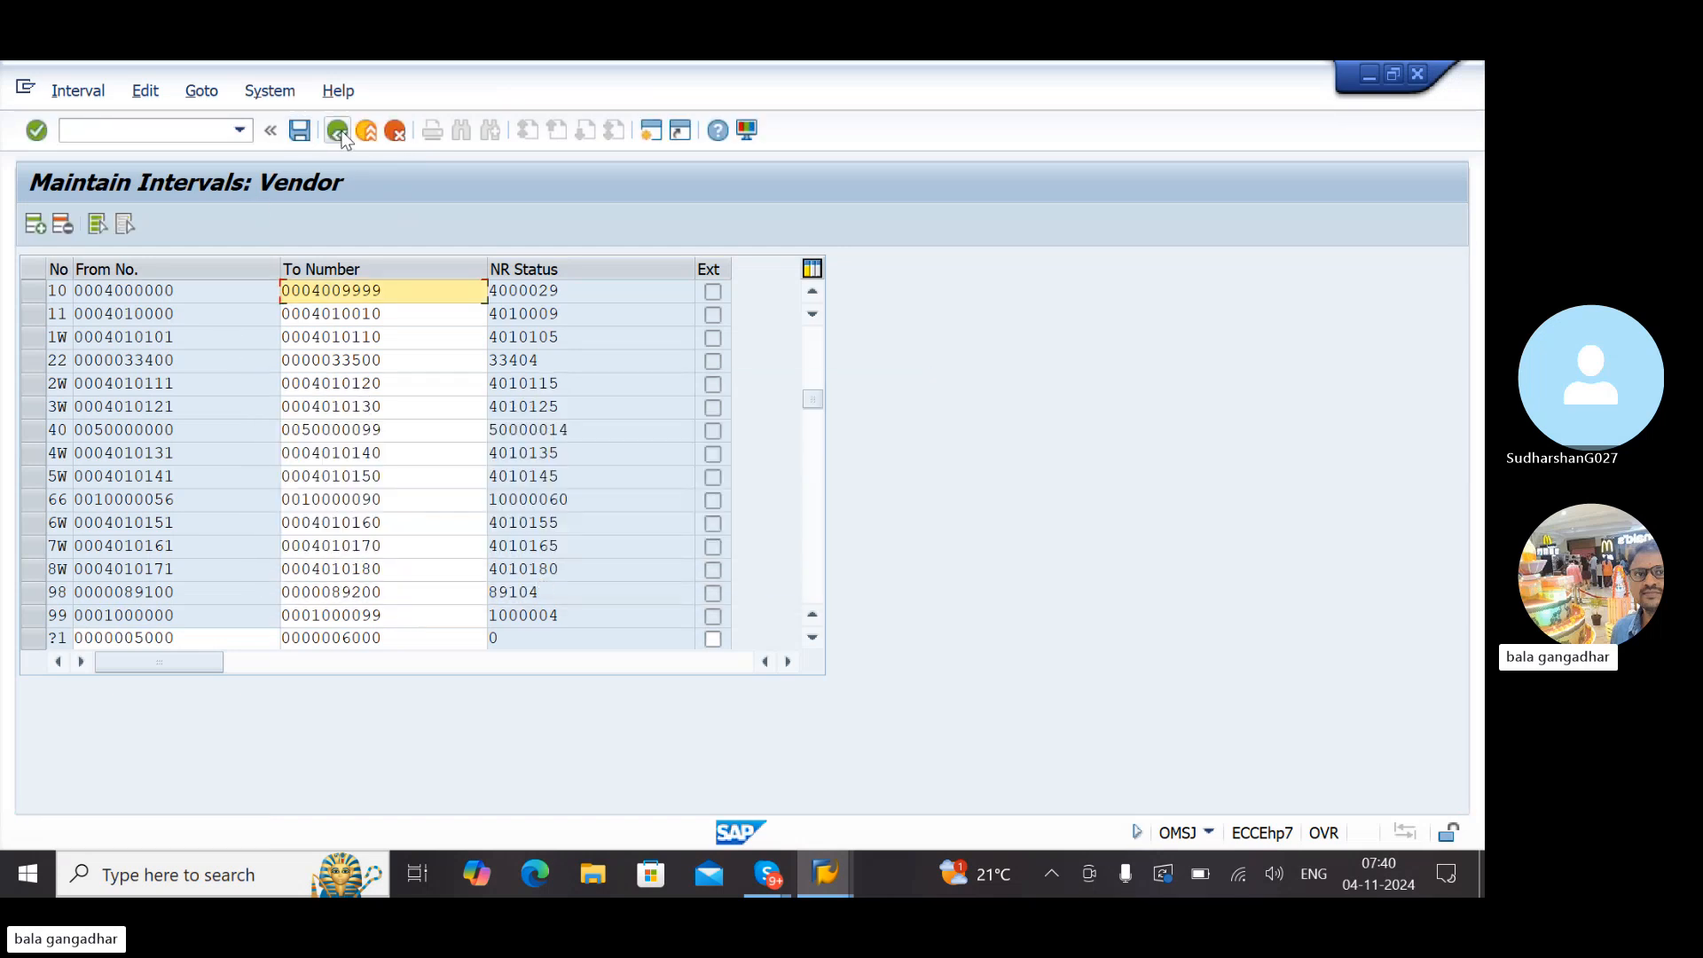
left_click(338, 132)
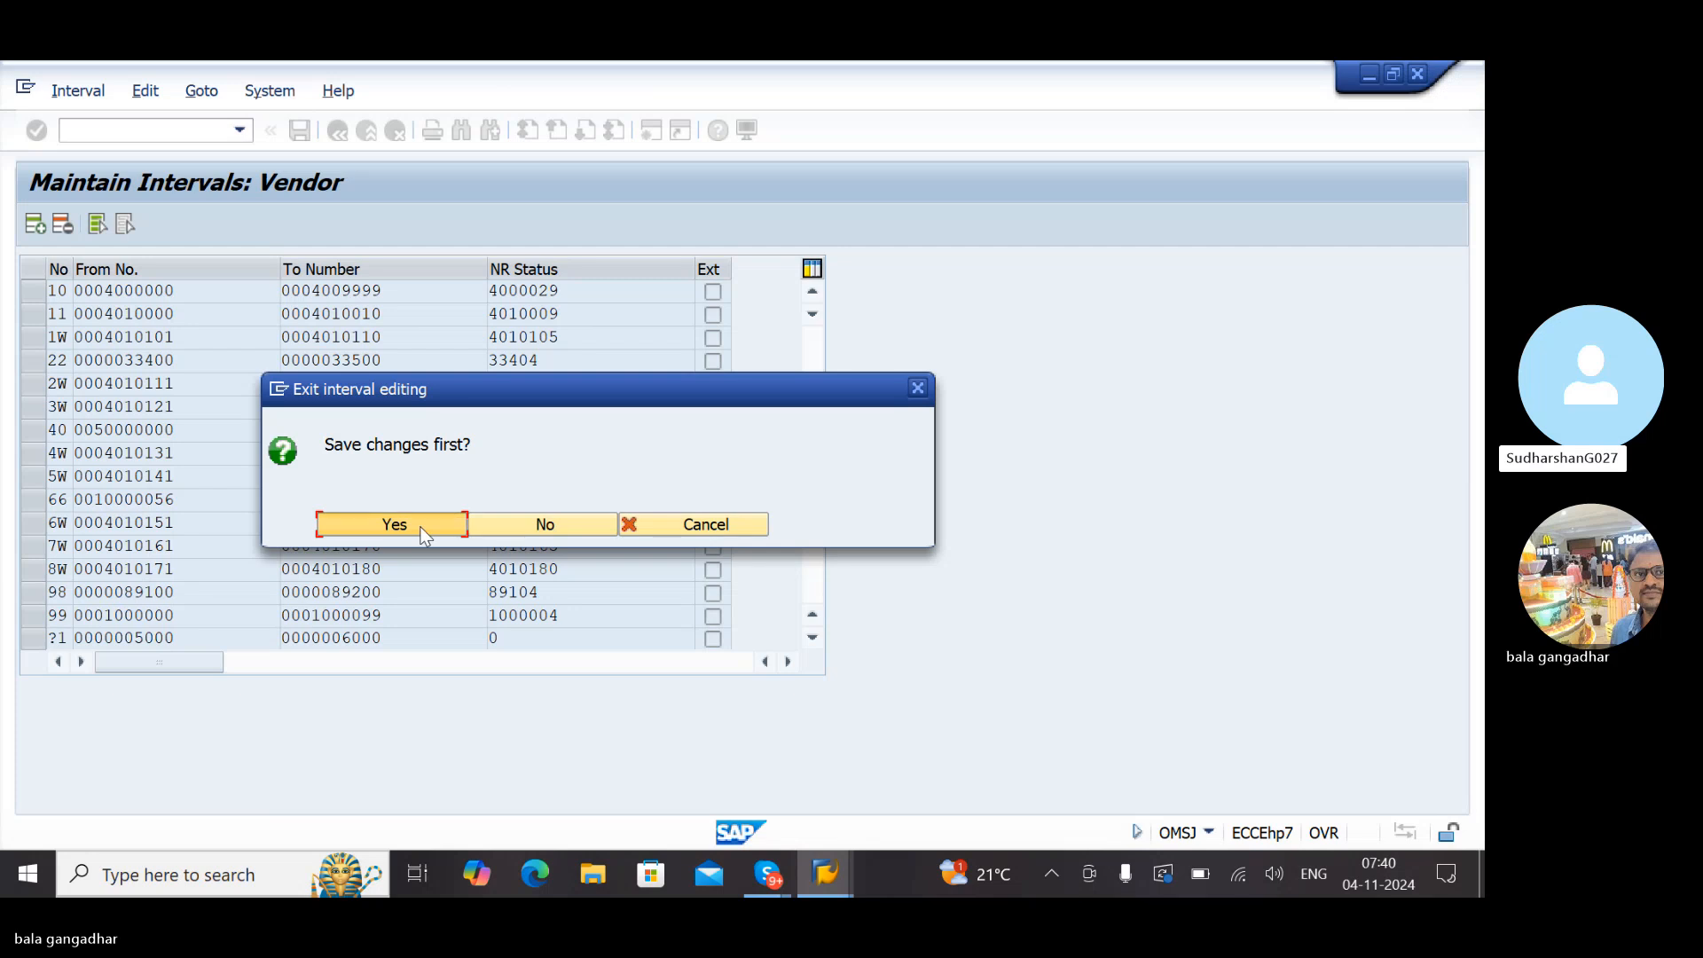
left_click(395, 524)
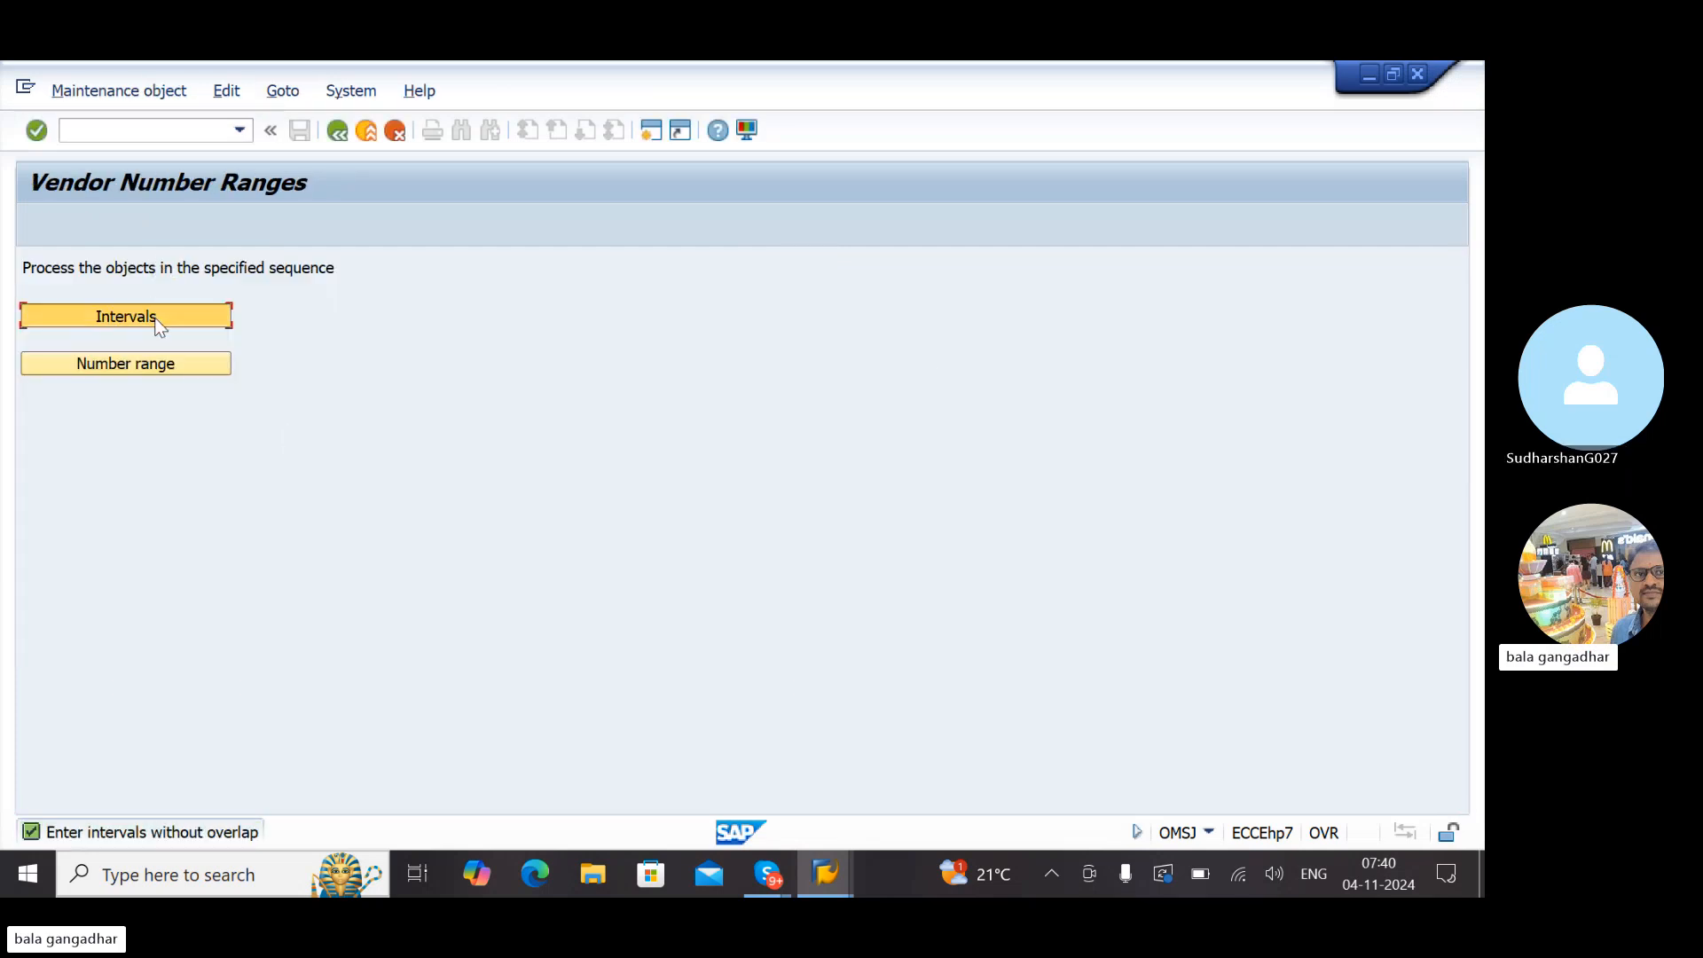
left_click(156, 320)
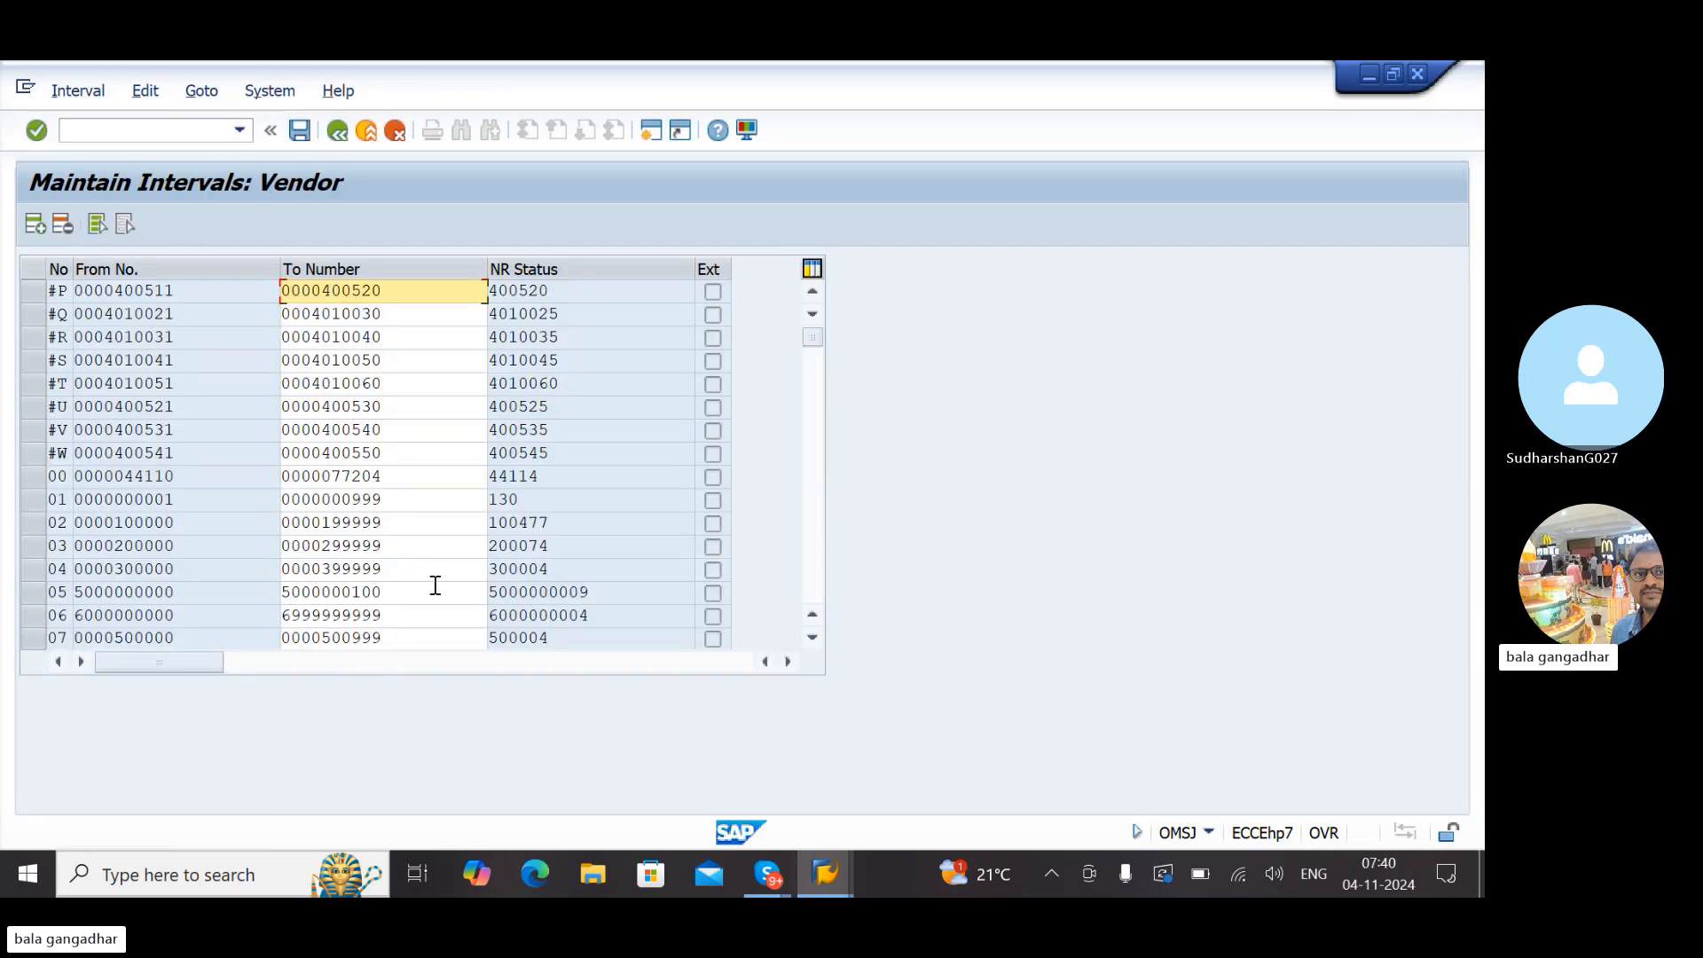
left_click(415, 578)
key("BackSpace")
key("BackSpace")
key("BackSpace")
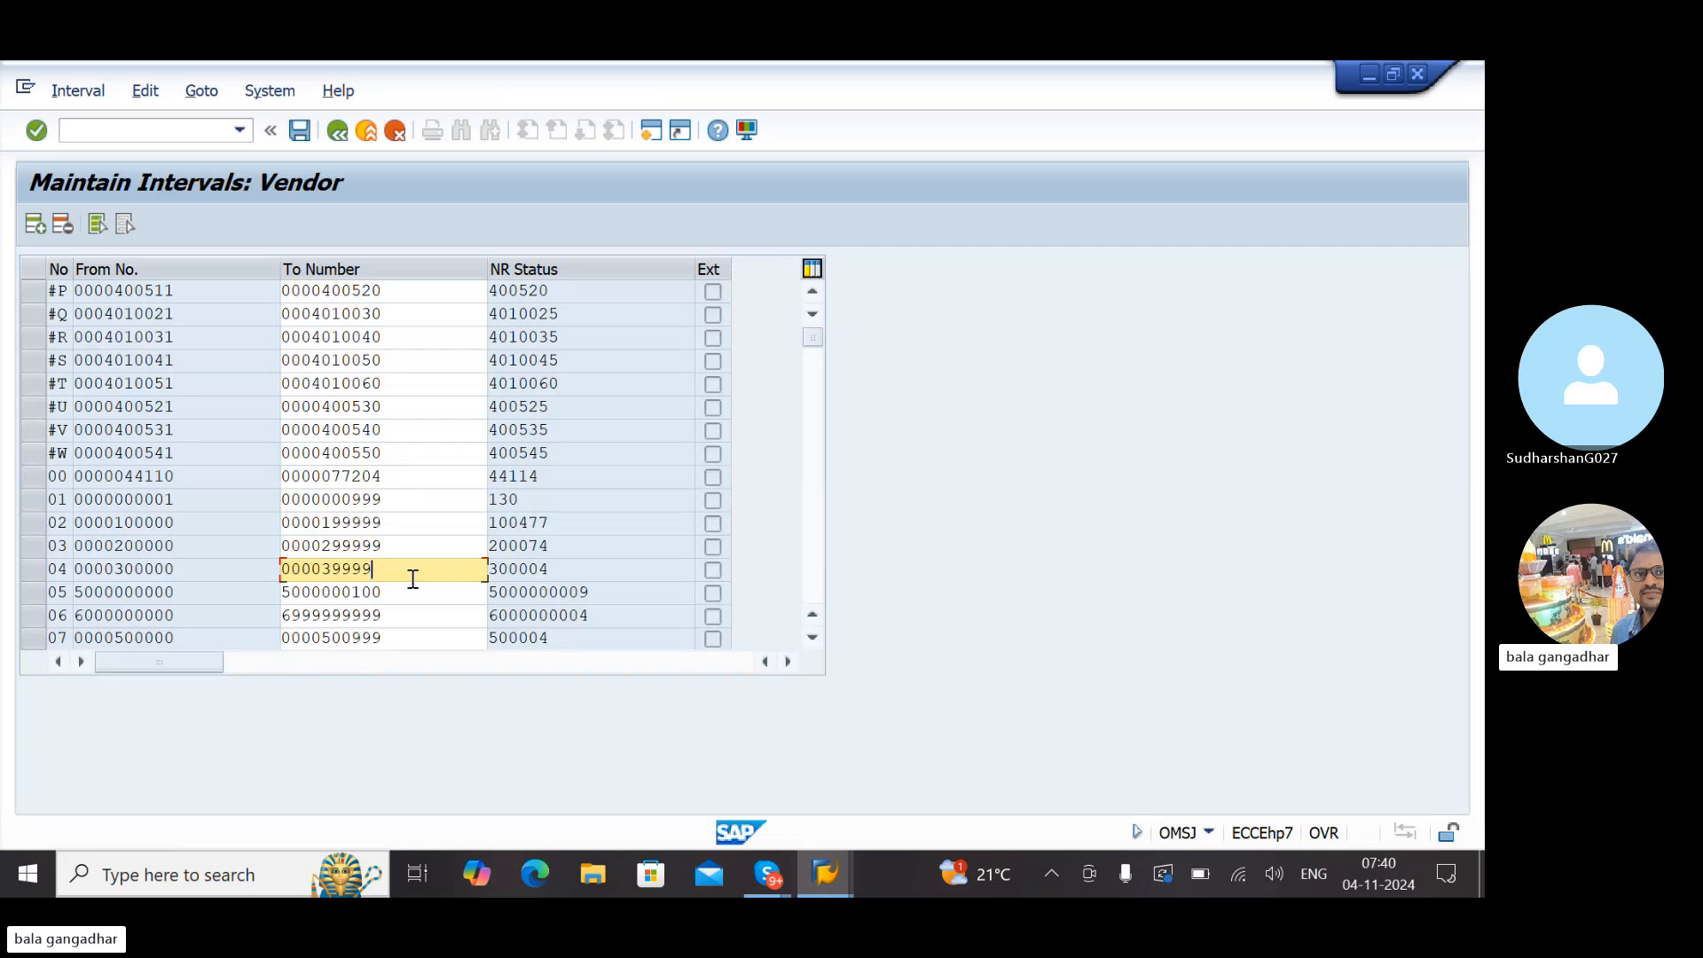
key("BackSpace")
key("BackSpace")
type("00099")
key("ctrl+s")
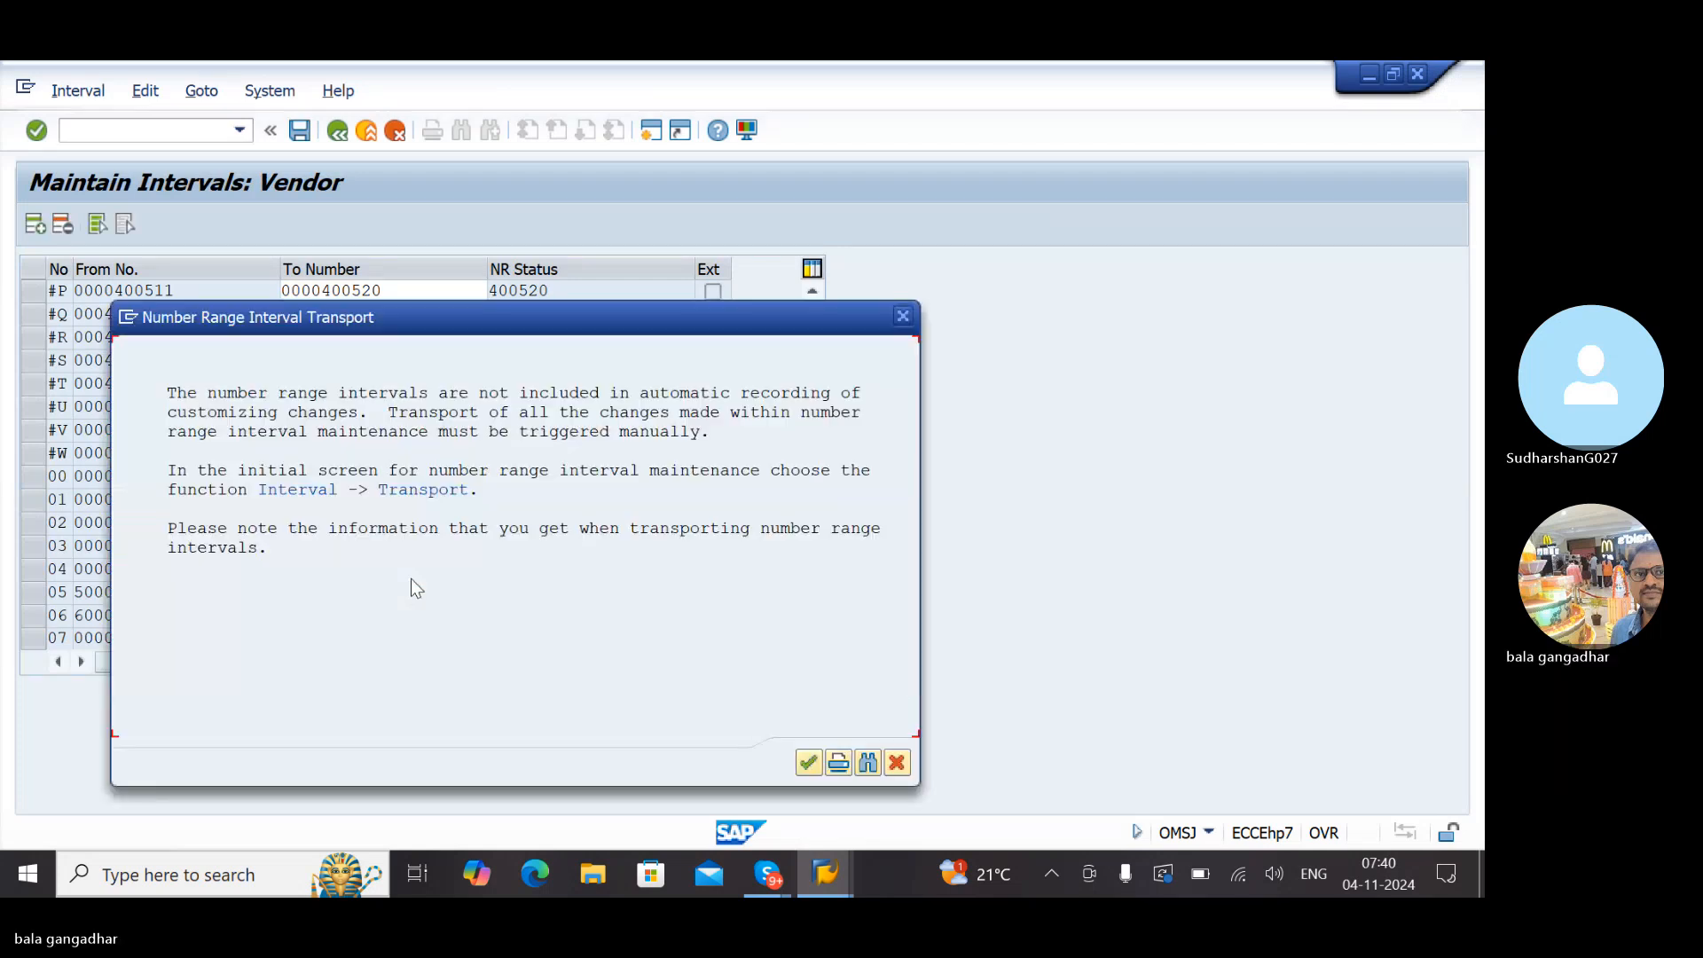
key("Return")
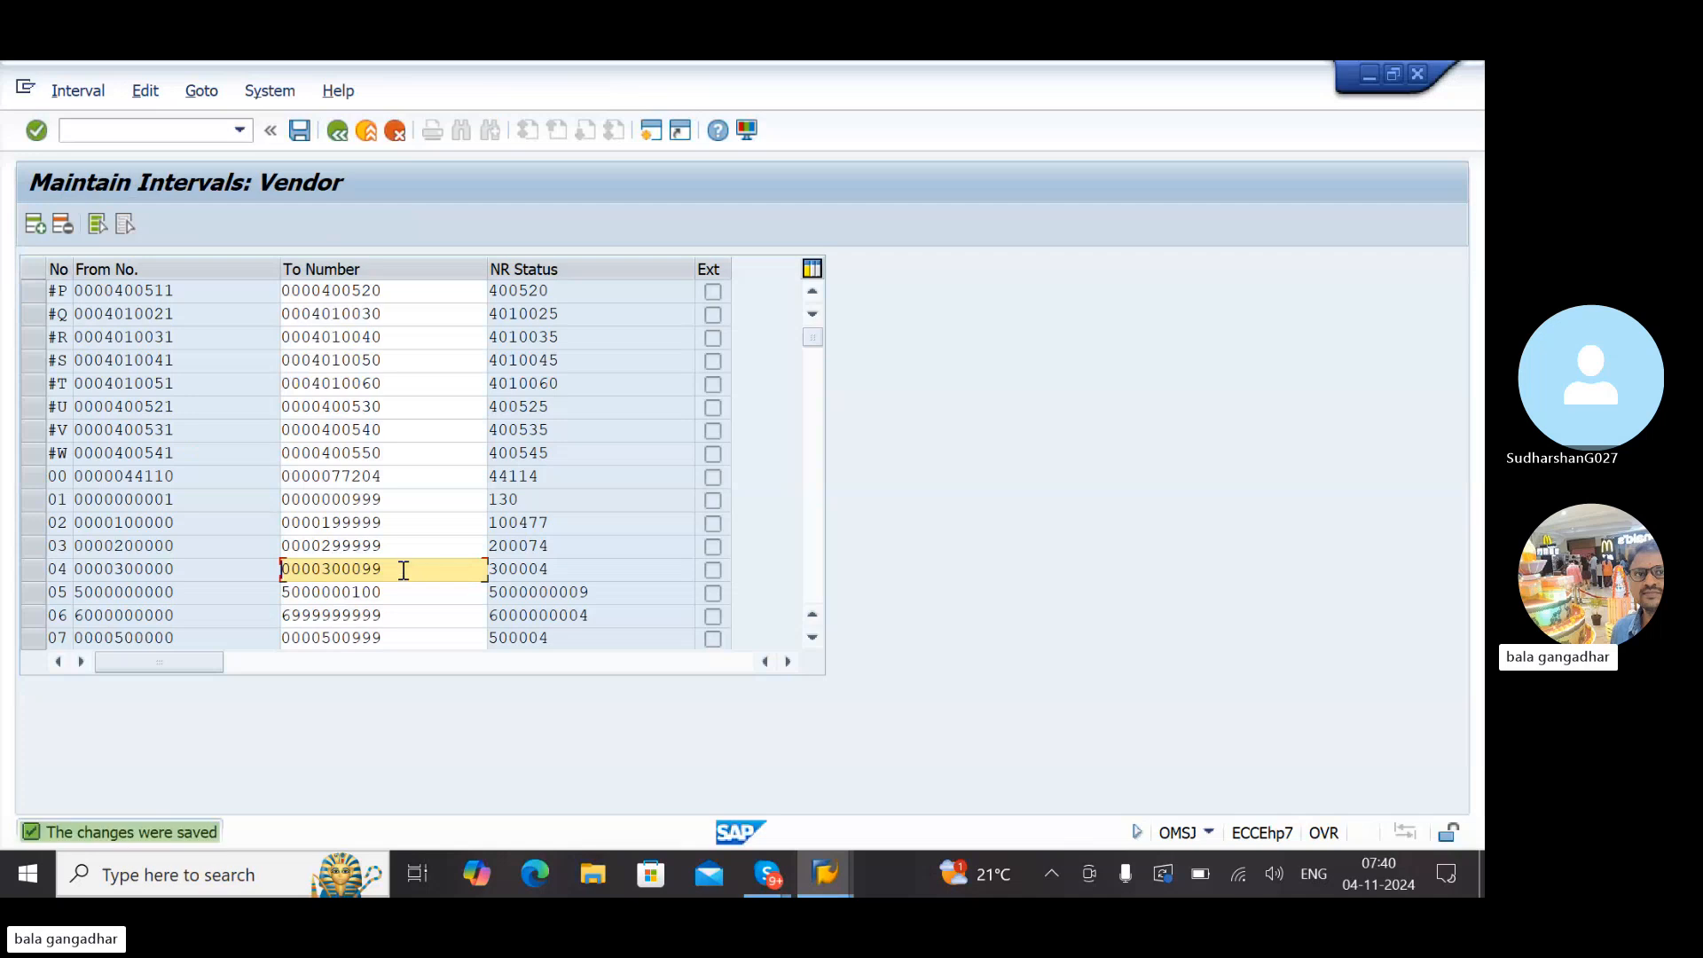
left_click_drag(404, 572, 268, 566)
key("ctrl+c")
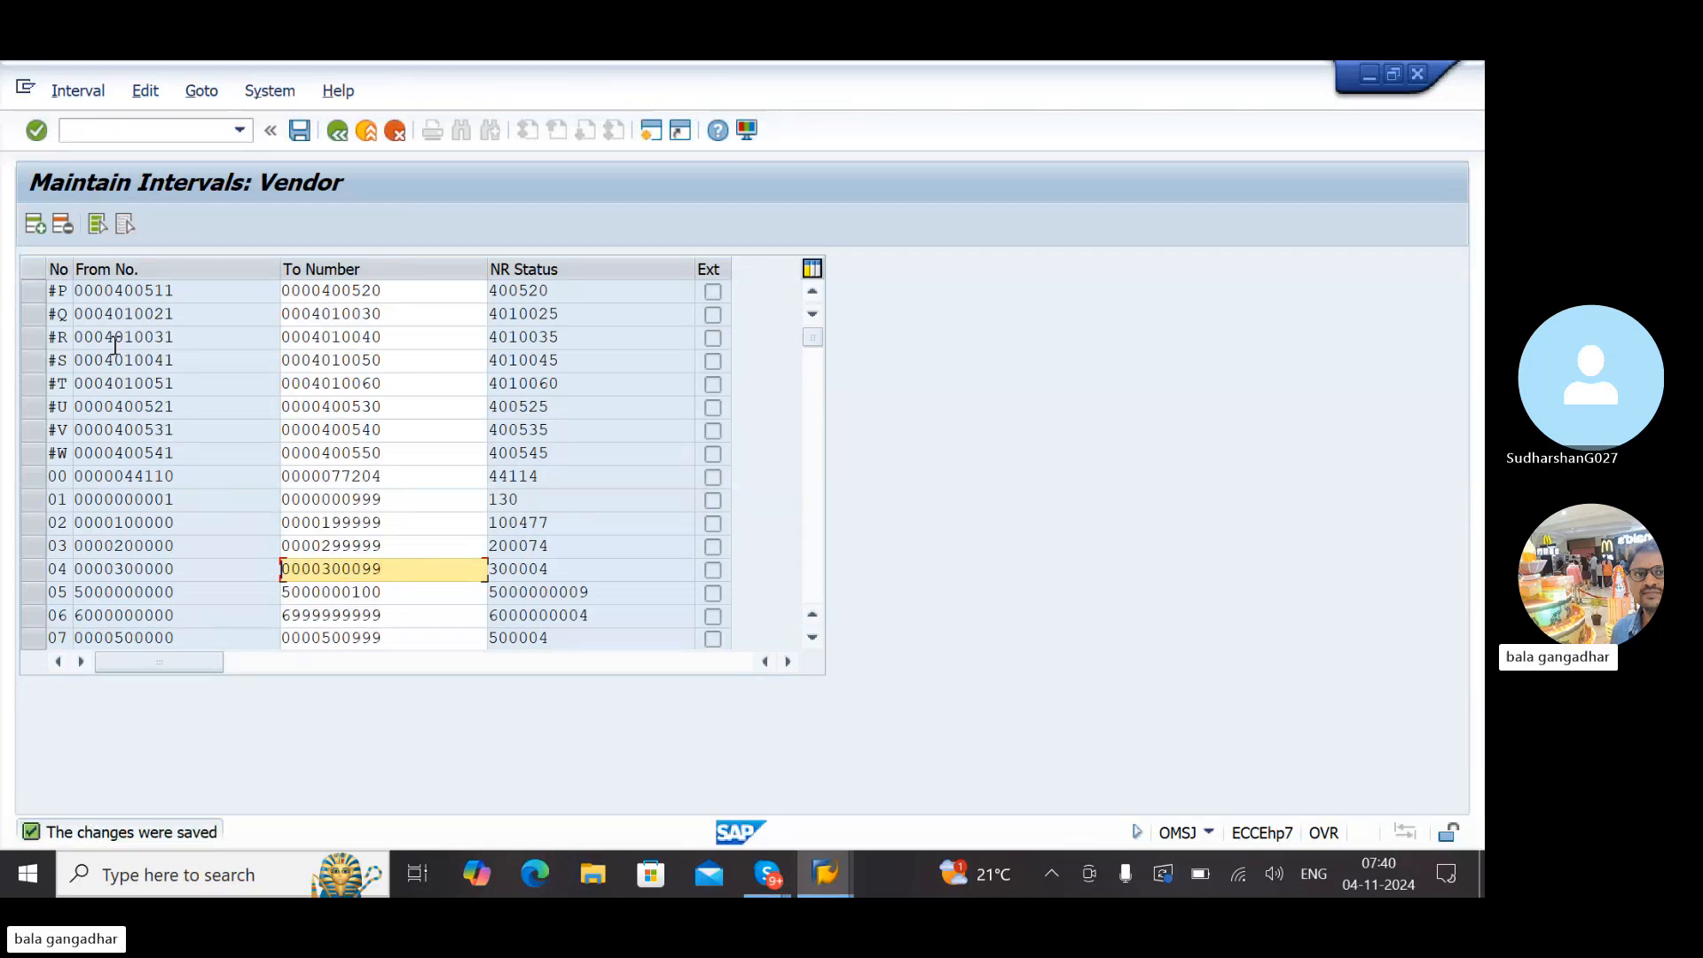
left_click(36, 227)
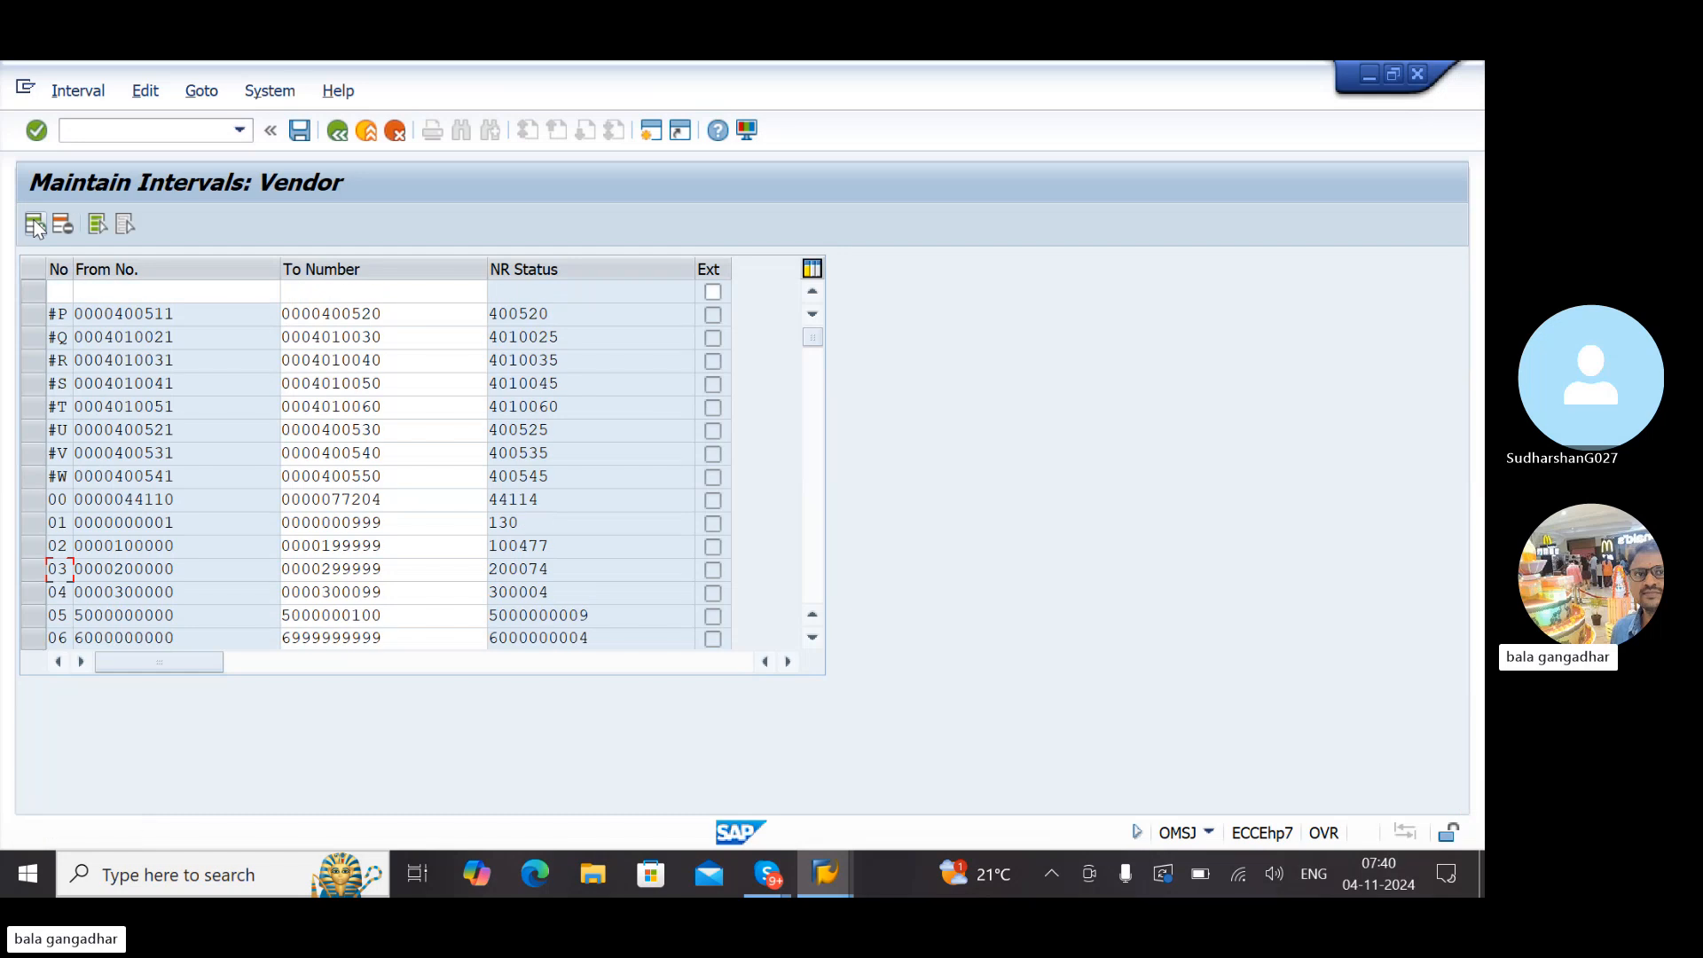
left_click(59, 289)
type("L2")
key("Tab")
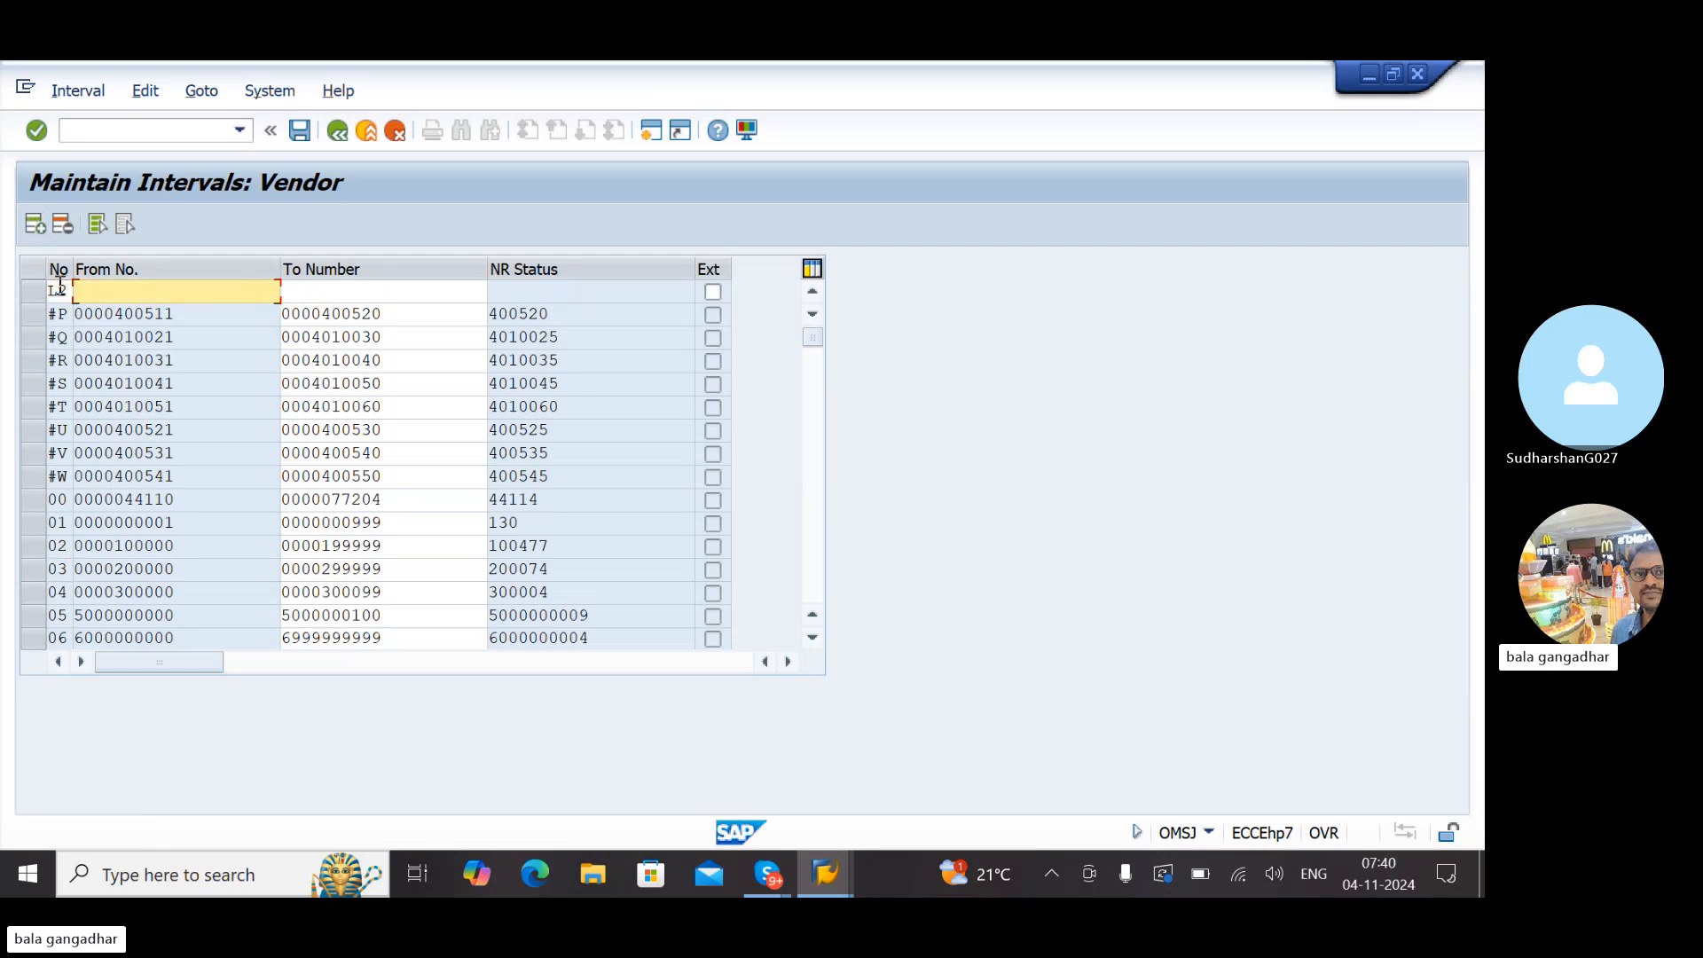
key("ctrl+v")
key("BackSpace")
key("BackSpace")
key("BackSpace")
type("100")
key("Tab")
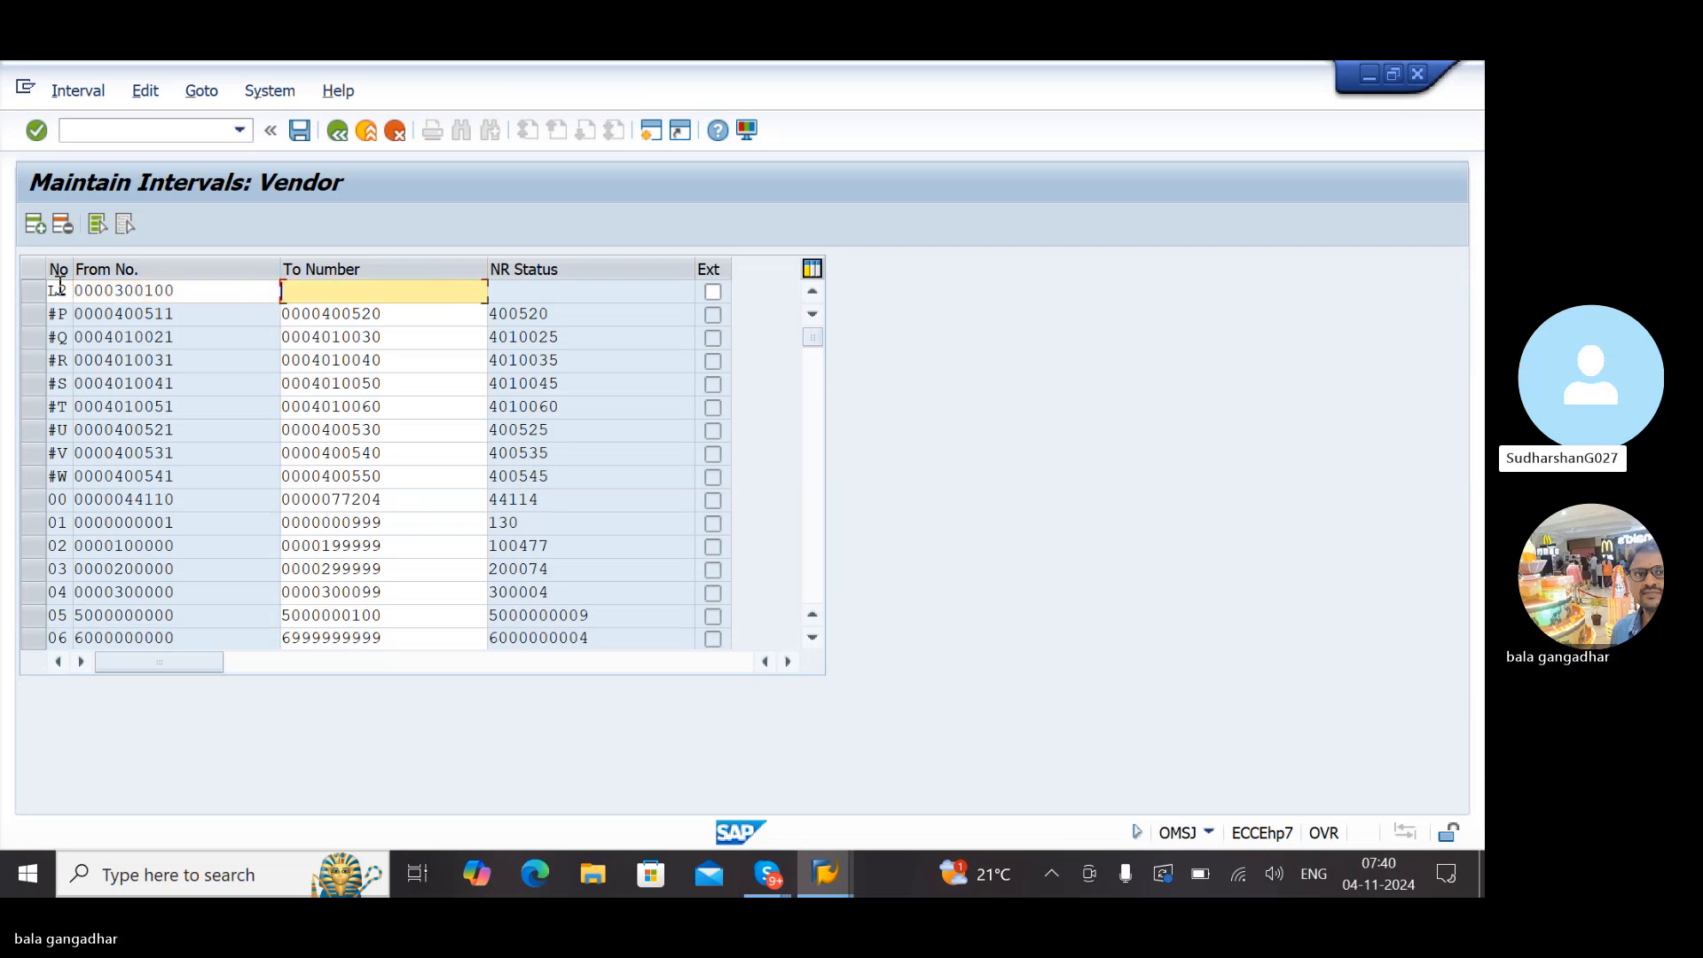
key("ctrl+v")
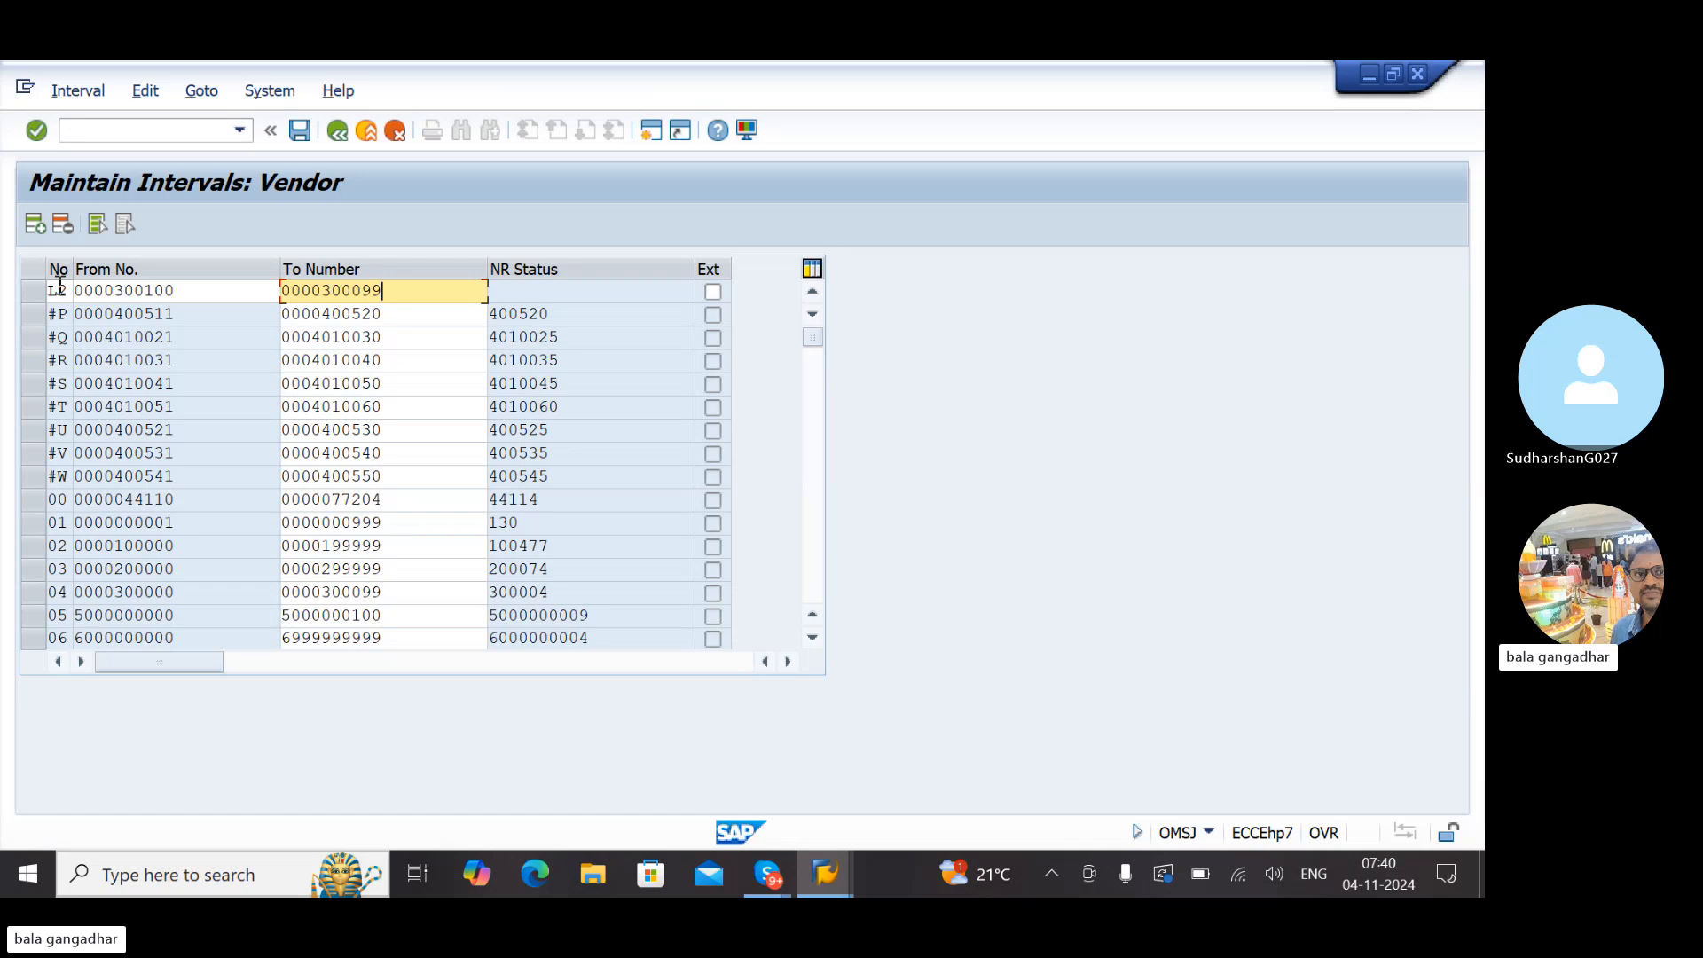
key("BackSpace")
key("BackSpace")
key("BackSpace")
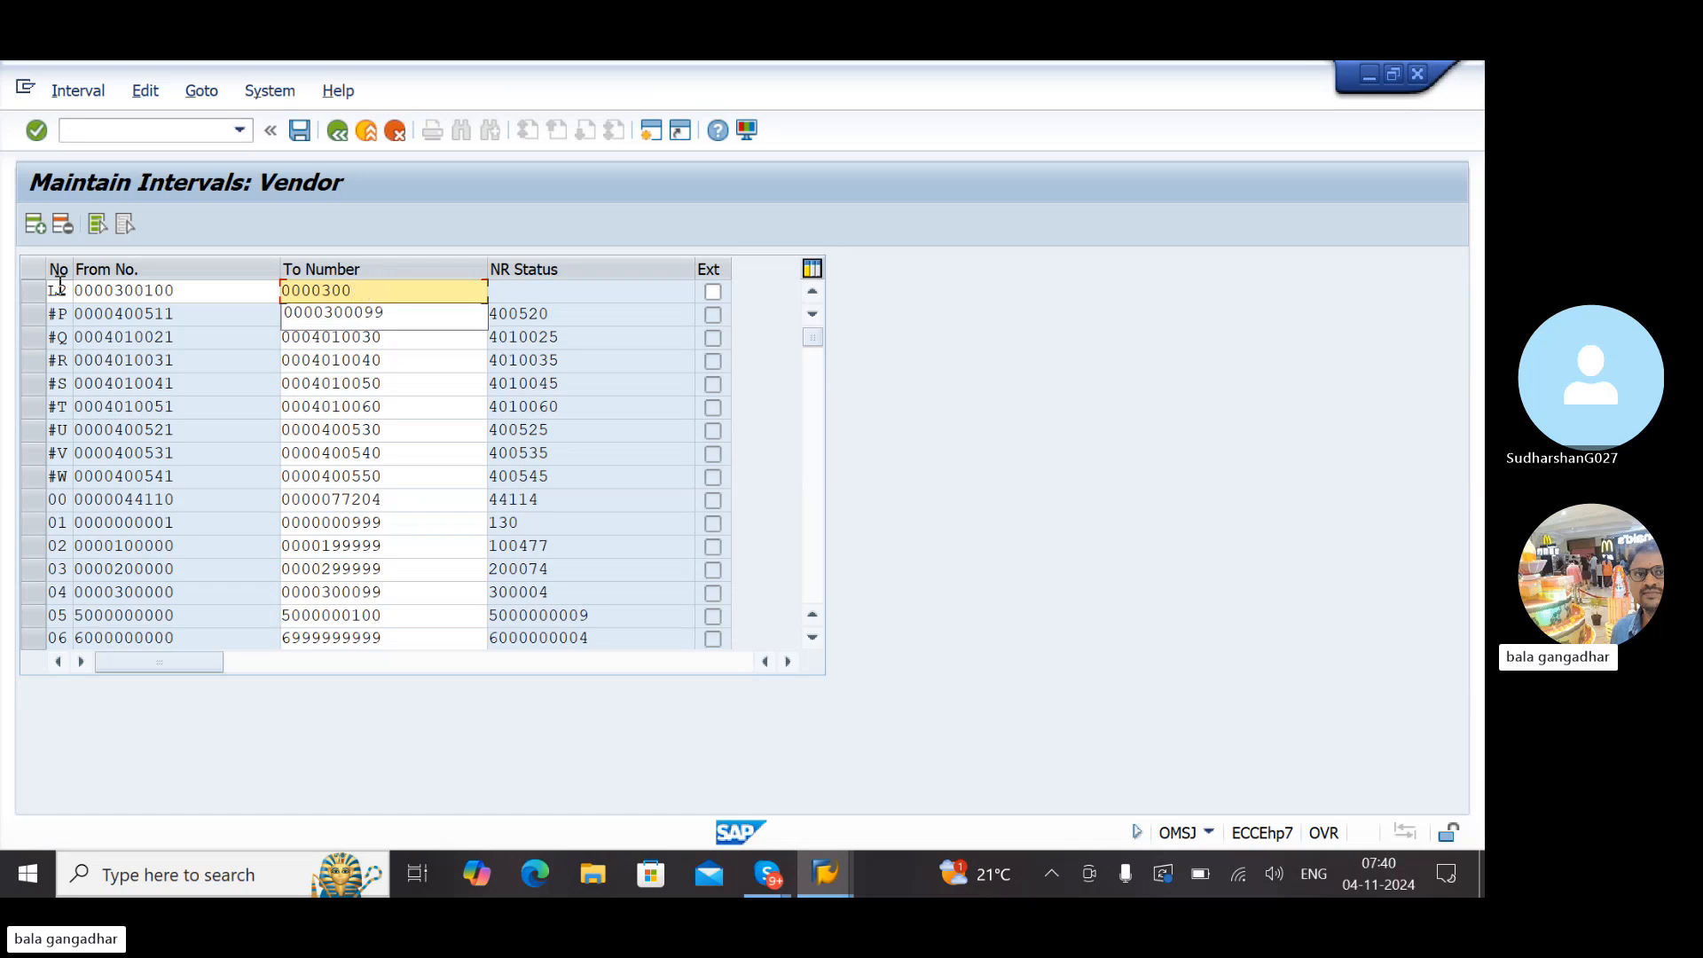
type("399")
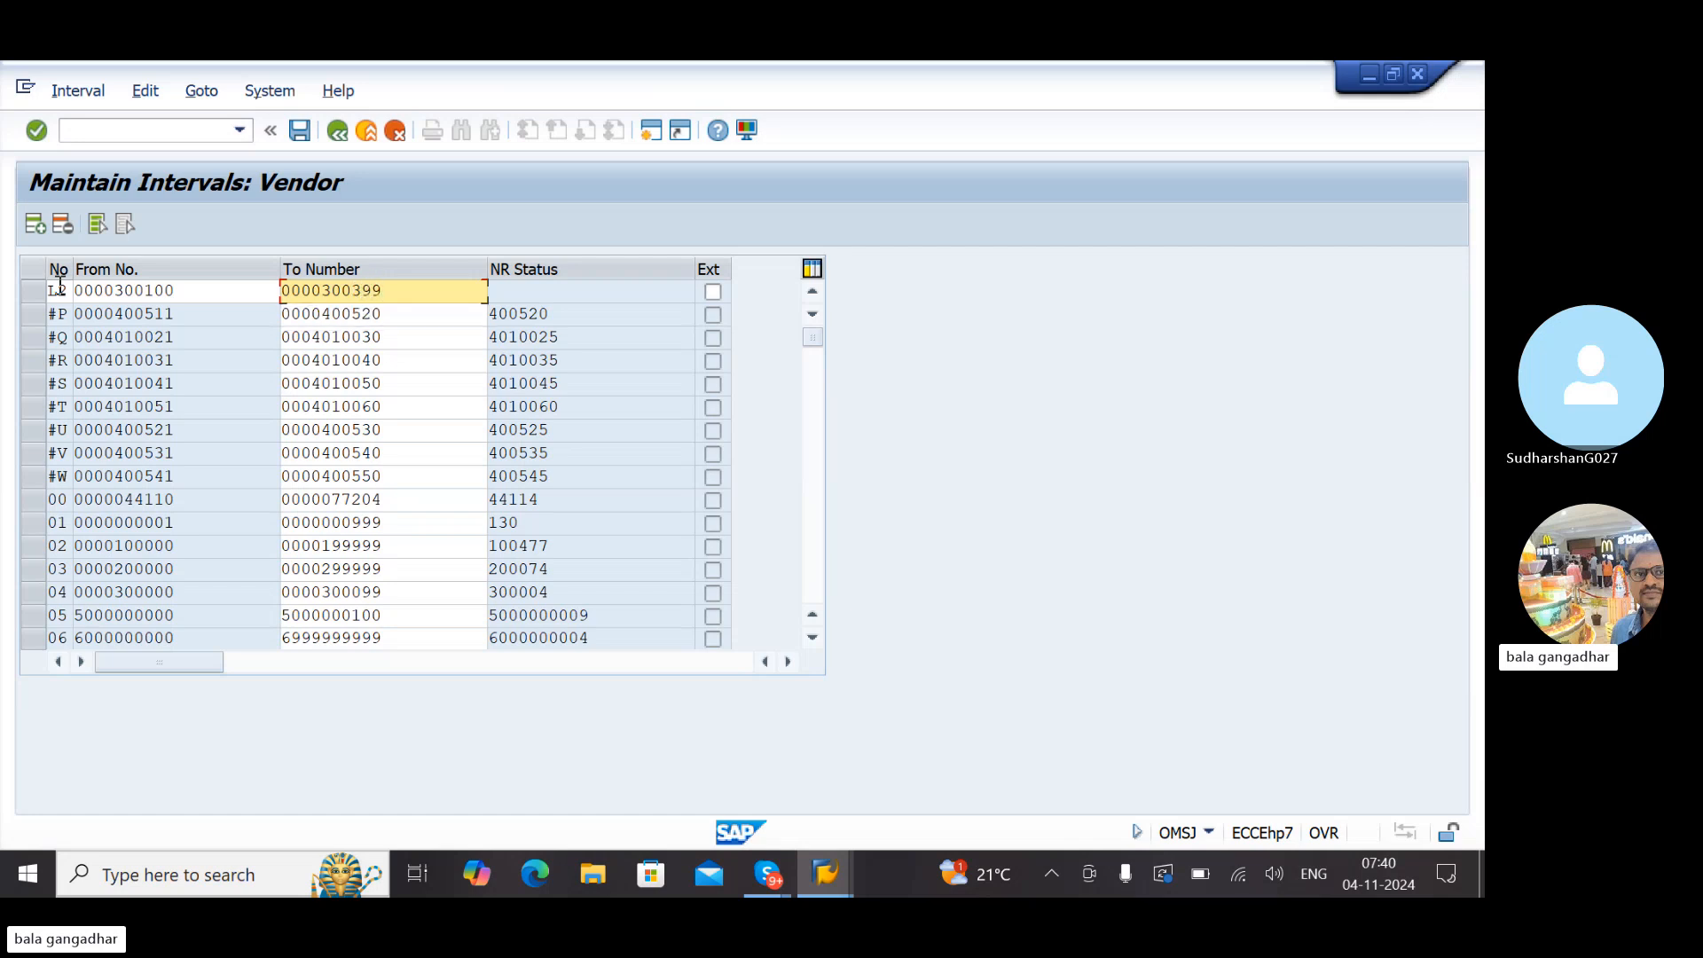
key("Return")
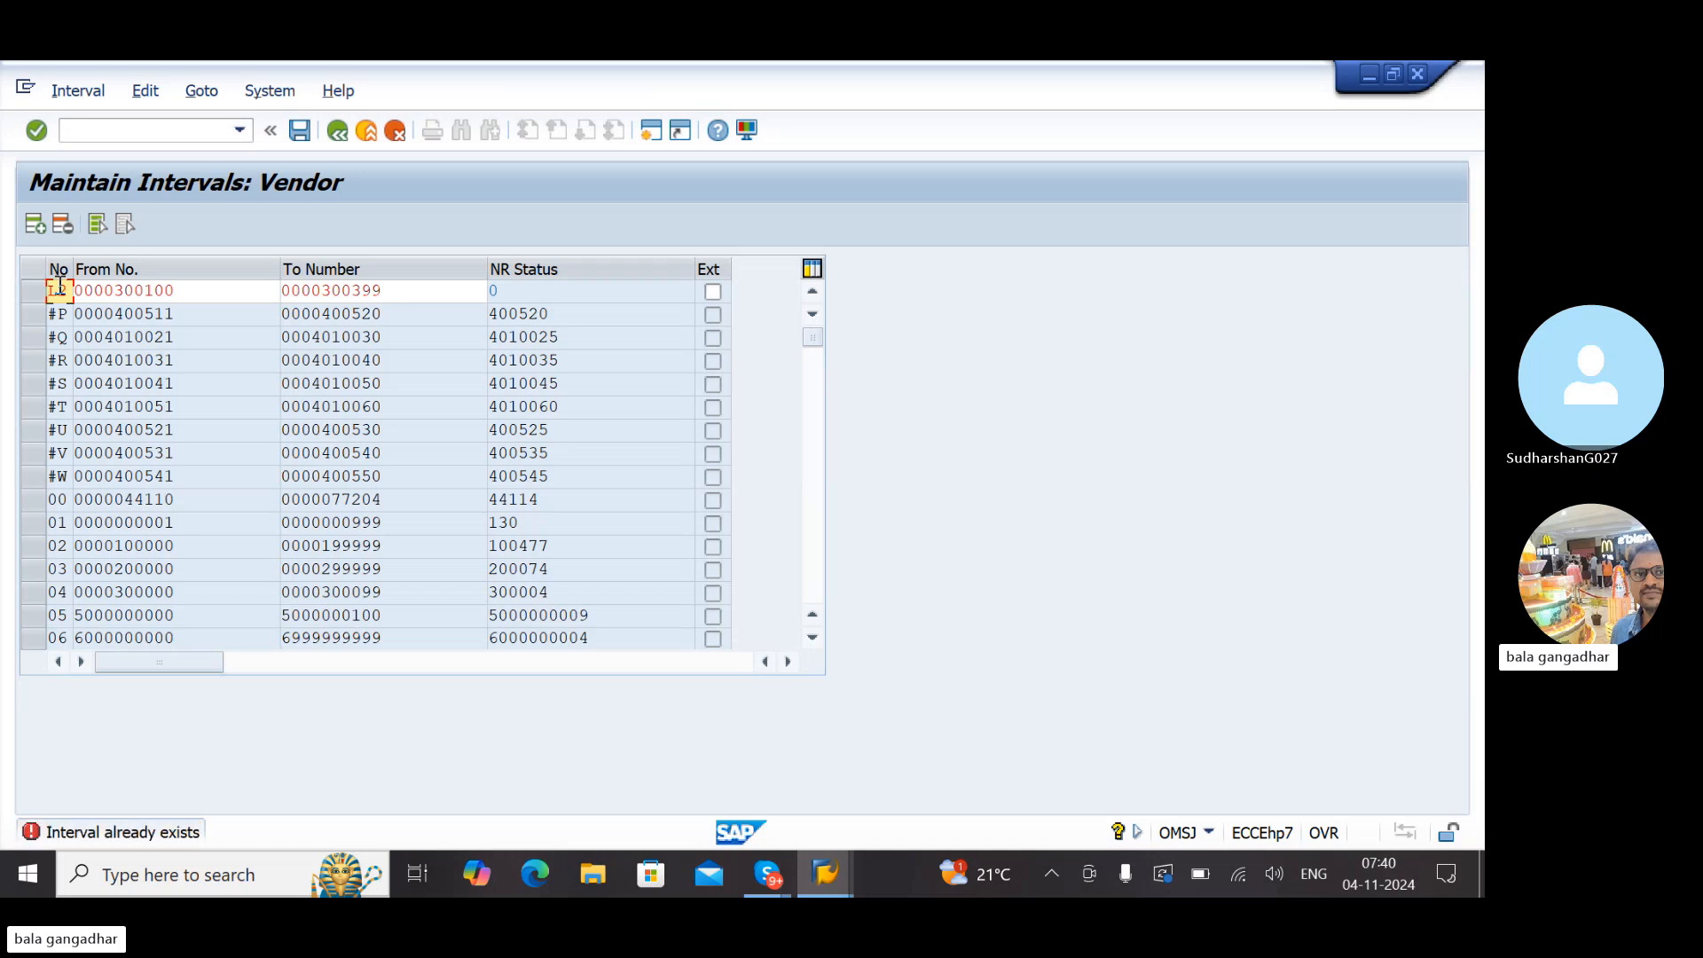
Change the new interval's number to L5 and save the vendor intervals
key("BackSpace")
type("L5")
key("ctrl+s")
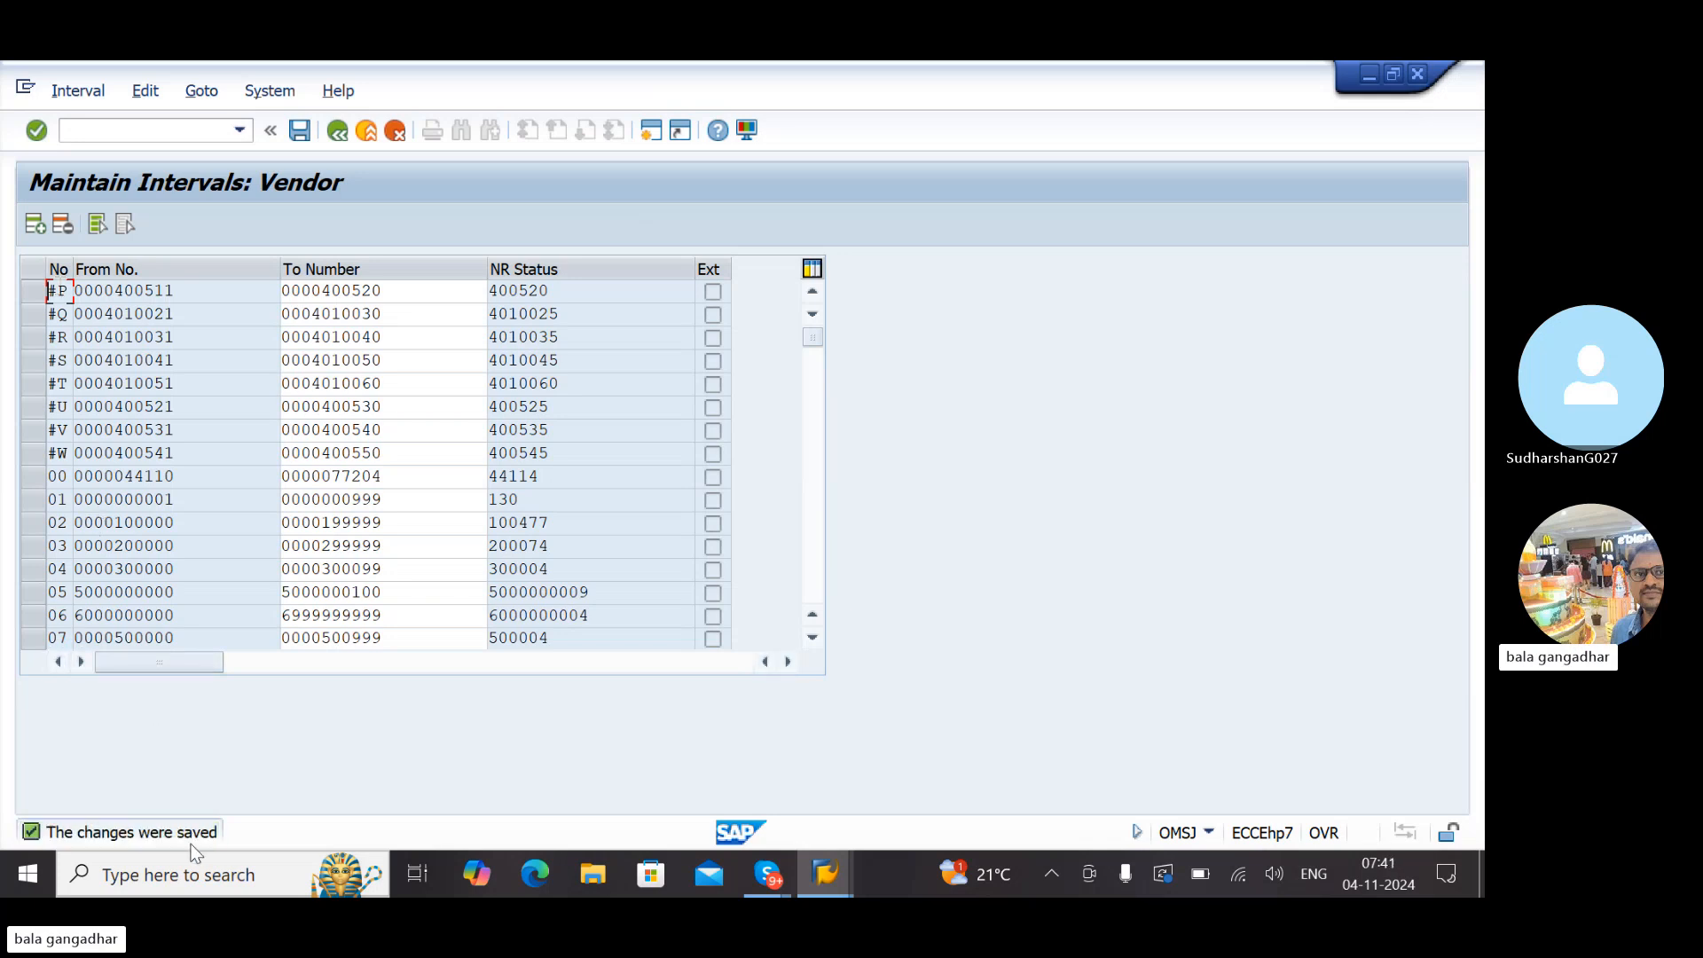
Open the assignment of number ranges to vendor account groups and position the list at the LG groups
left_click(337, 134)
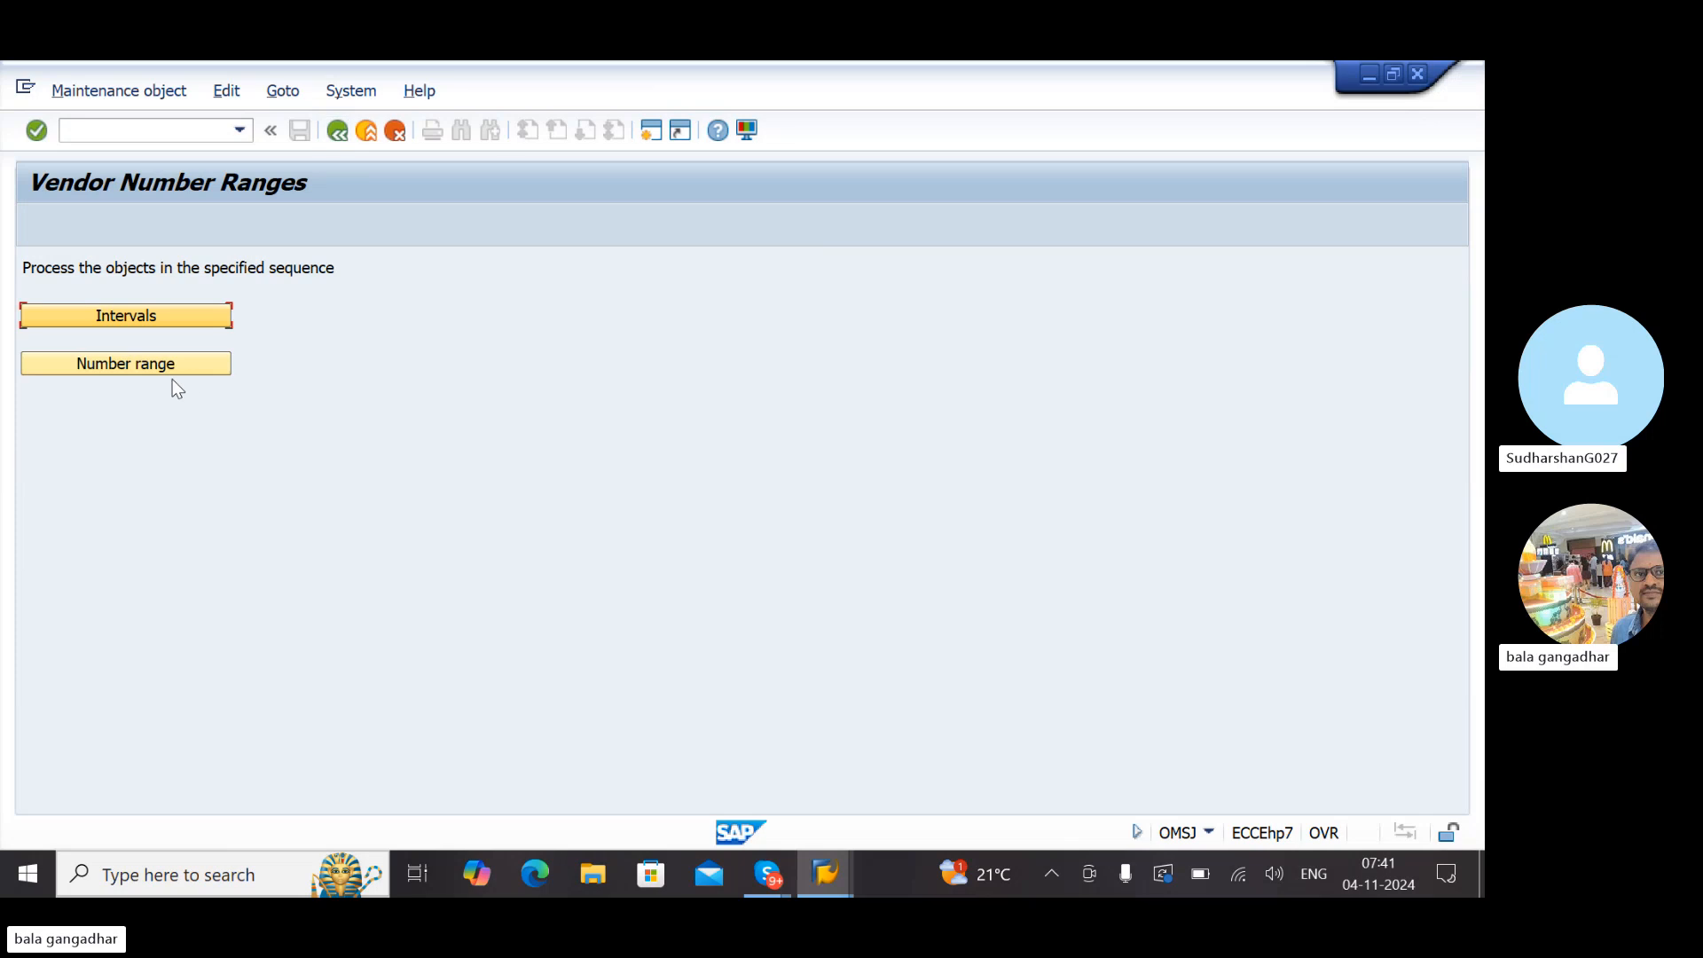
left_click(169, 371)
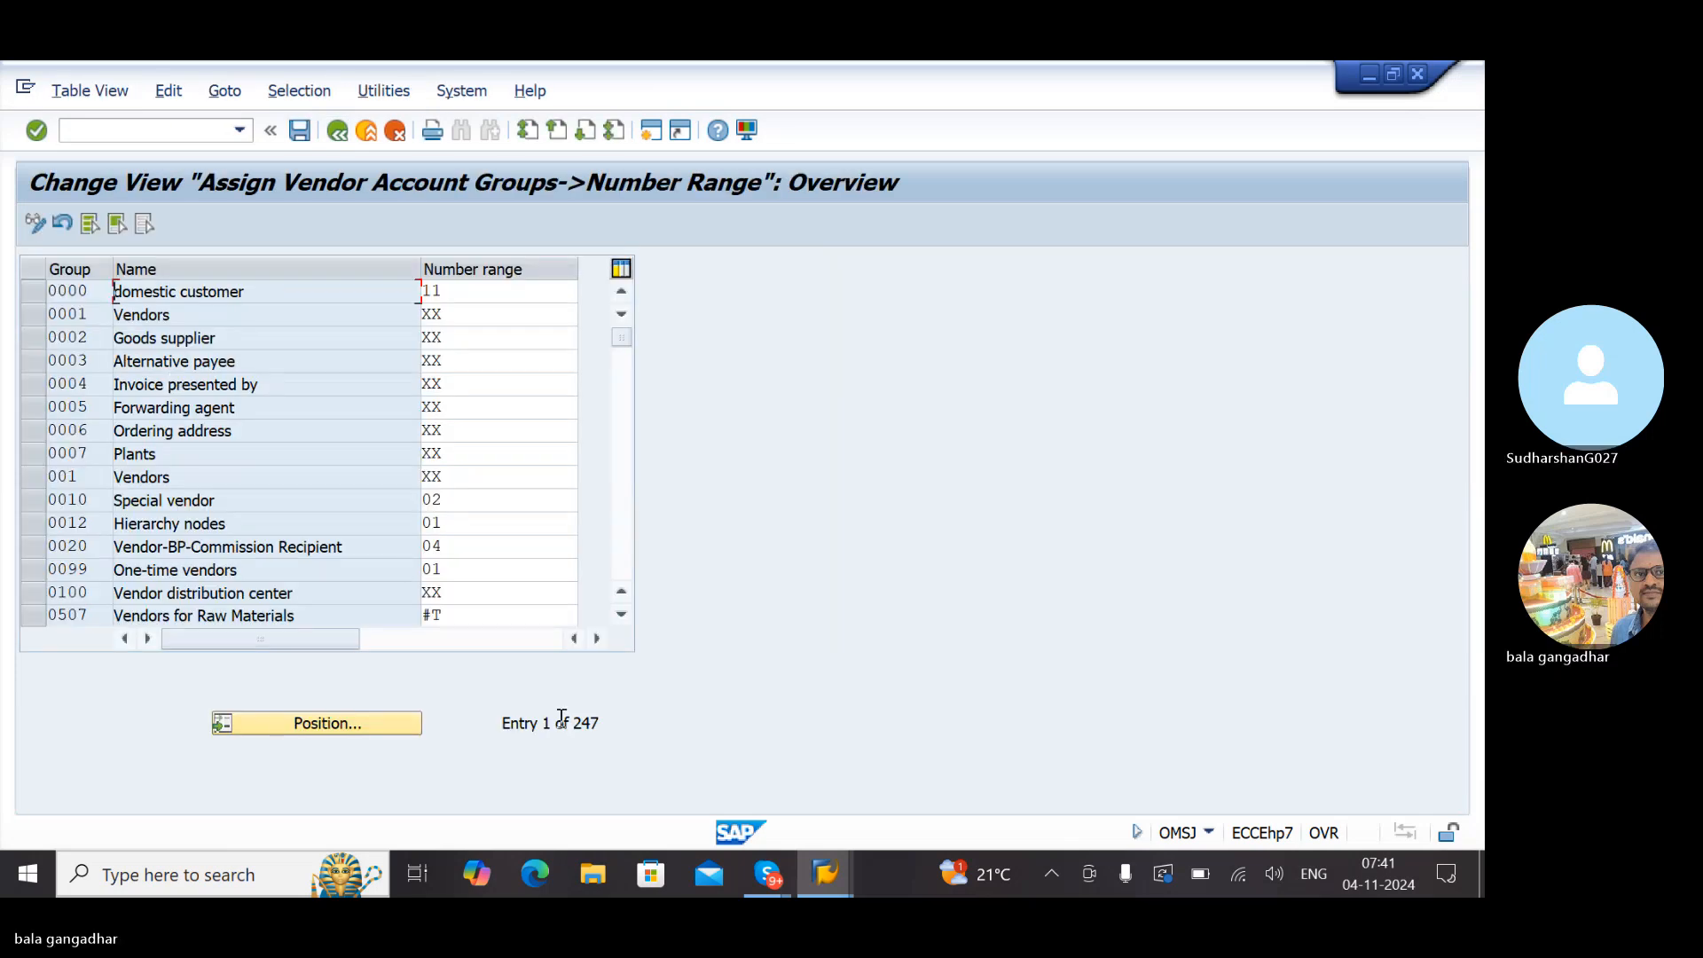
left_click(348, 727)
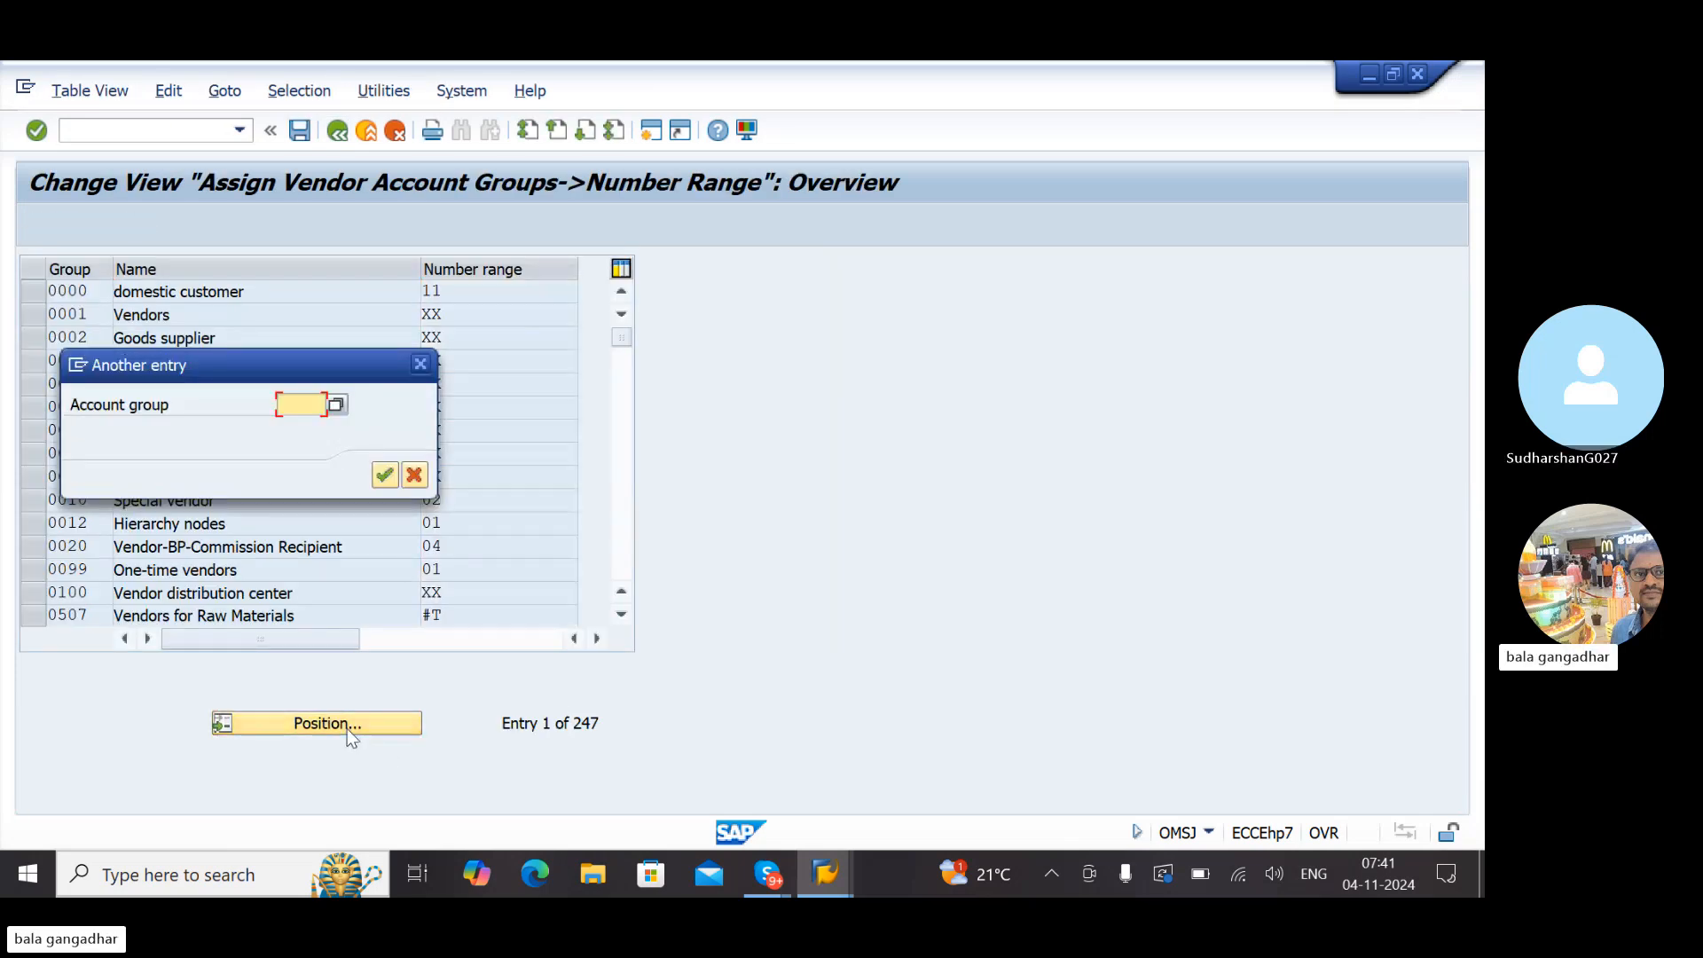
type("LG")
key("Return")
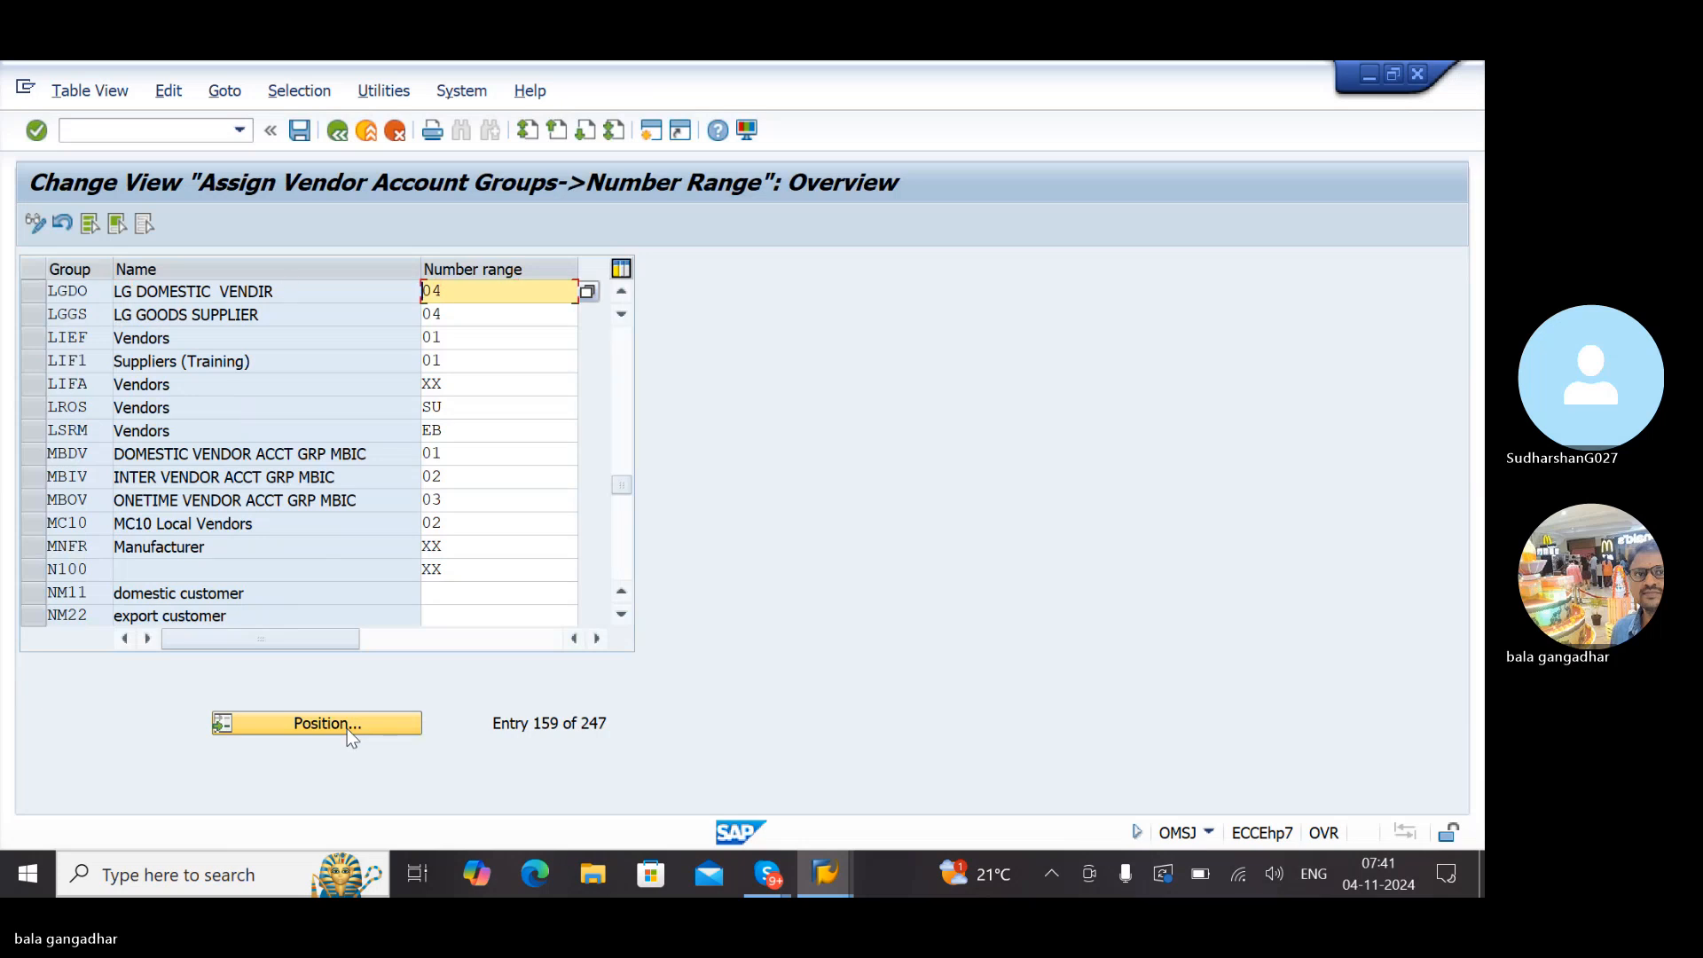
Assign number range L5 to the LGDO and LGGS vendor account groups and save the assignment
type("LG")
key("BackSpace")
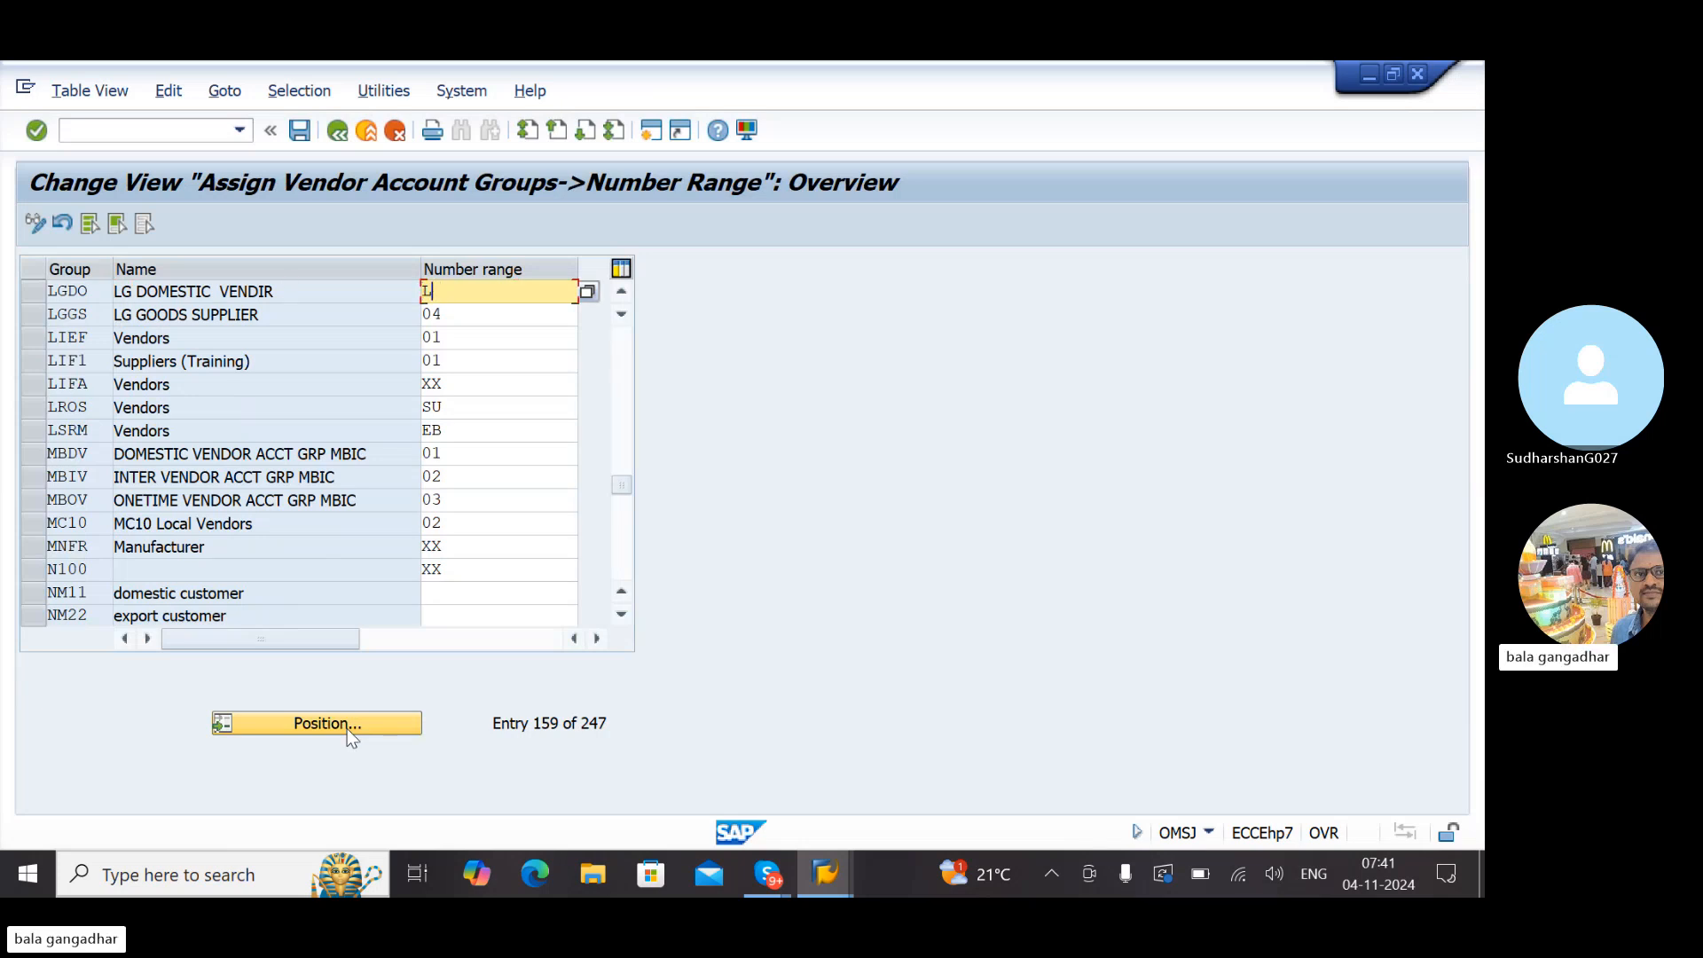
type("5")
key("Tab")
type("L5")
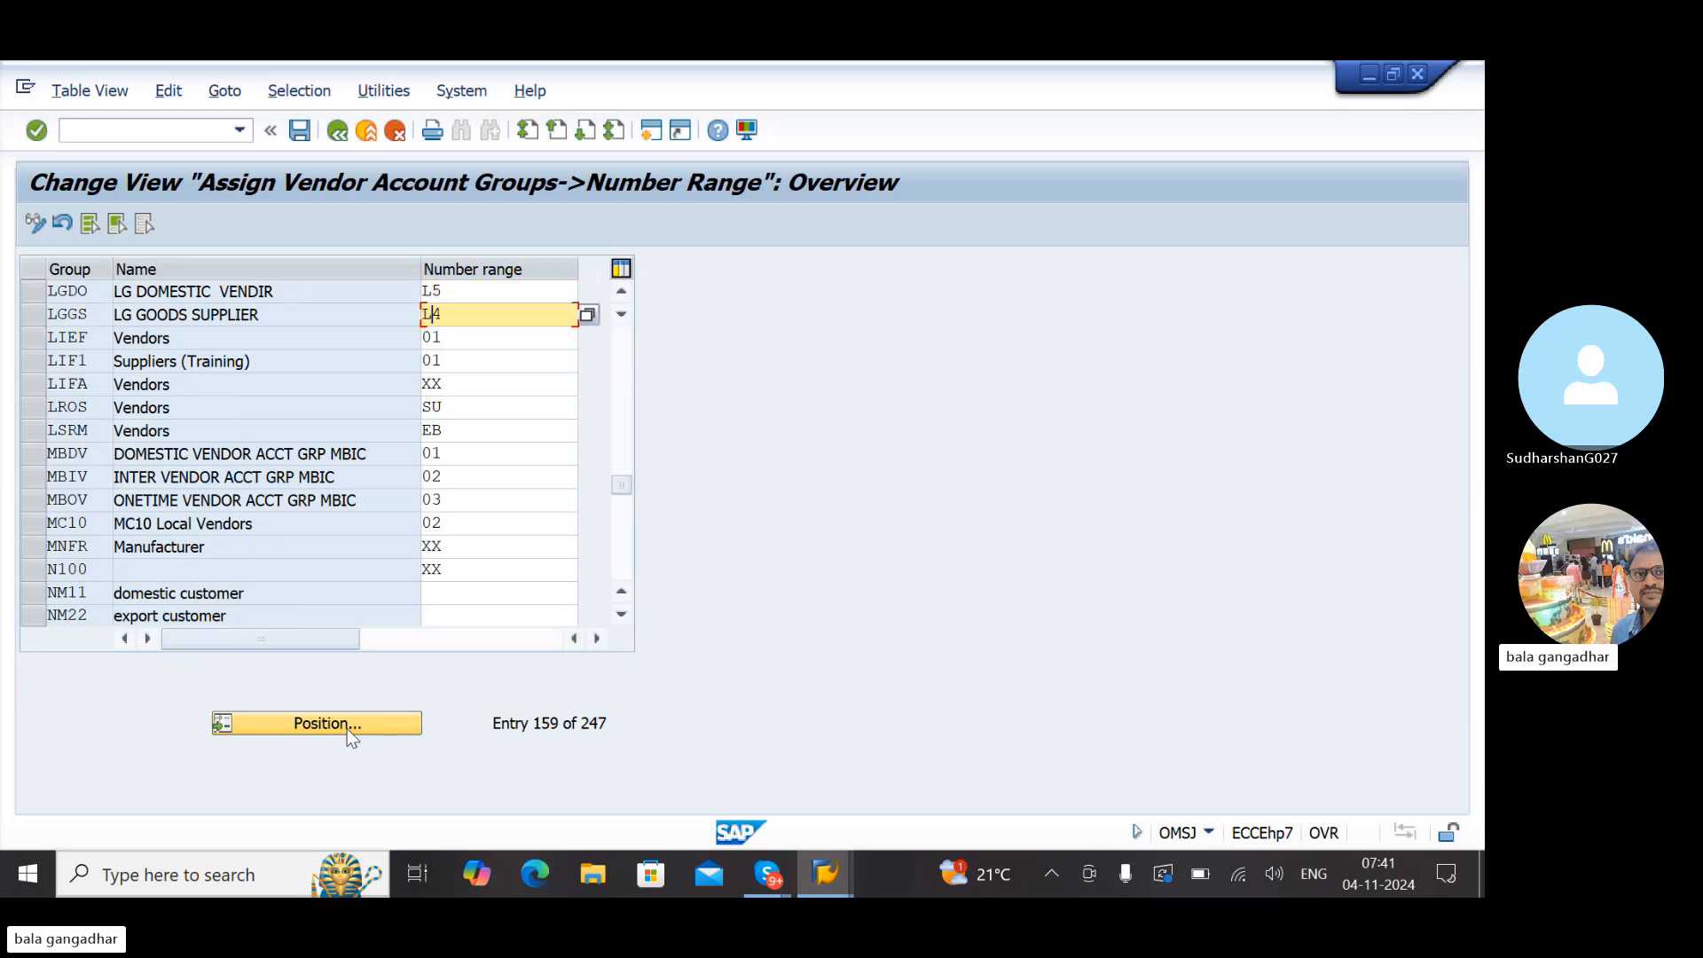
key("ctrl+s")
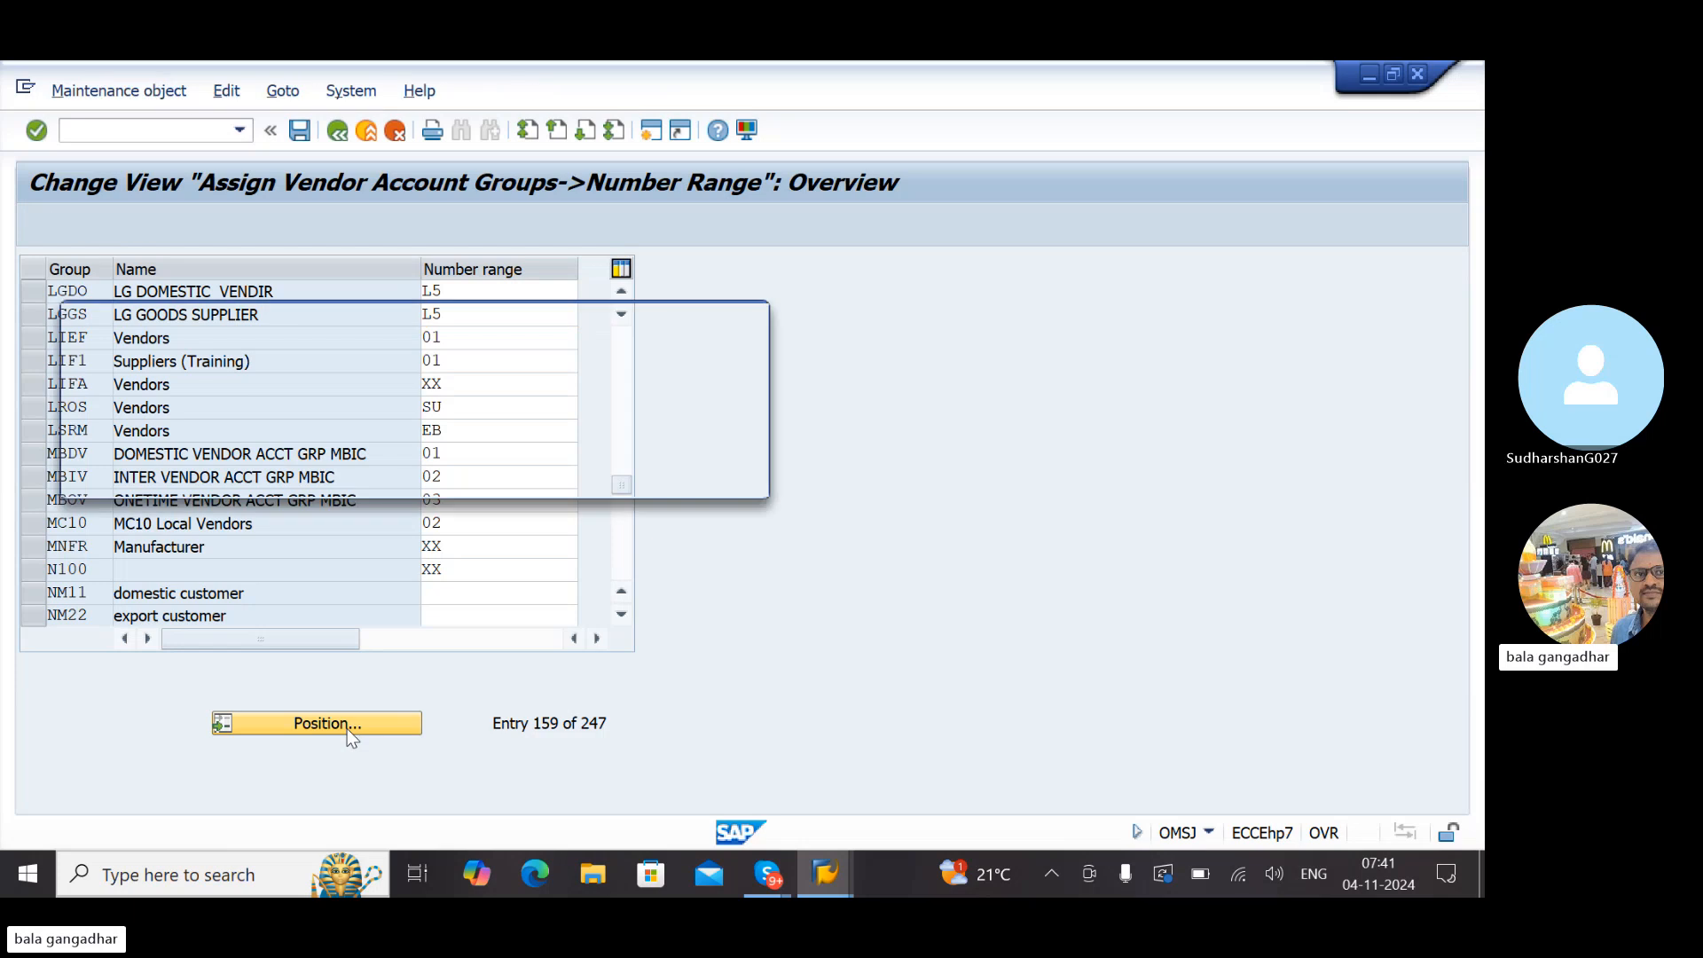
key("Return")
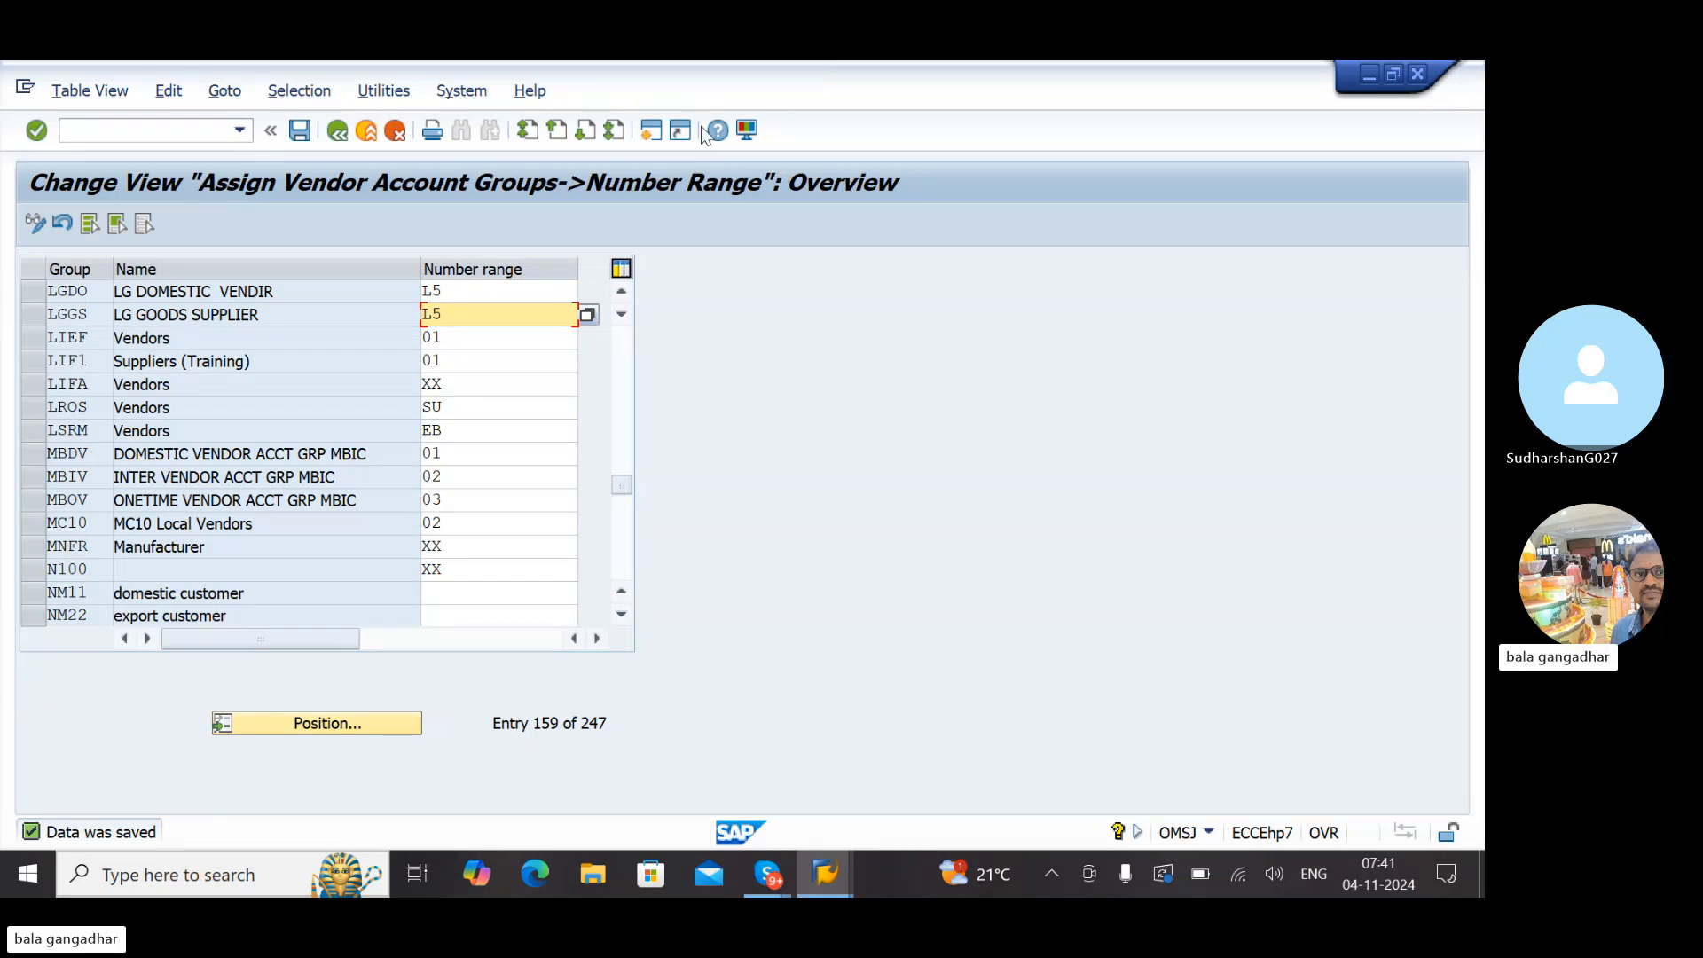
Start the vendor creation transaction XK01 in a new session
left_click(658, 135)
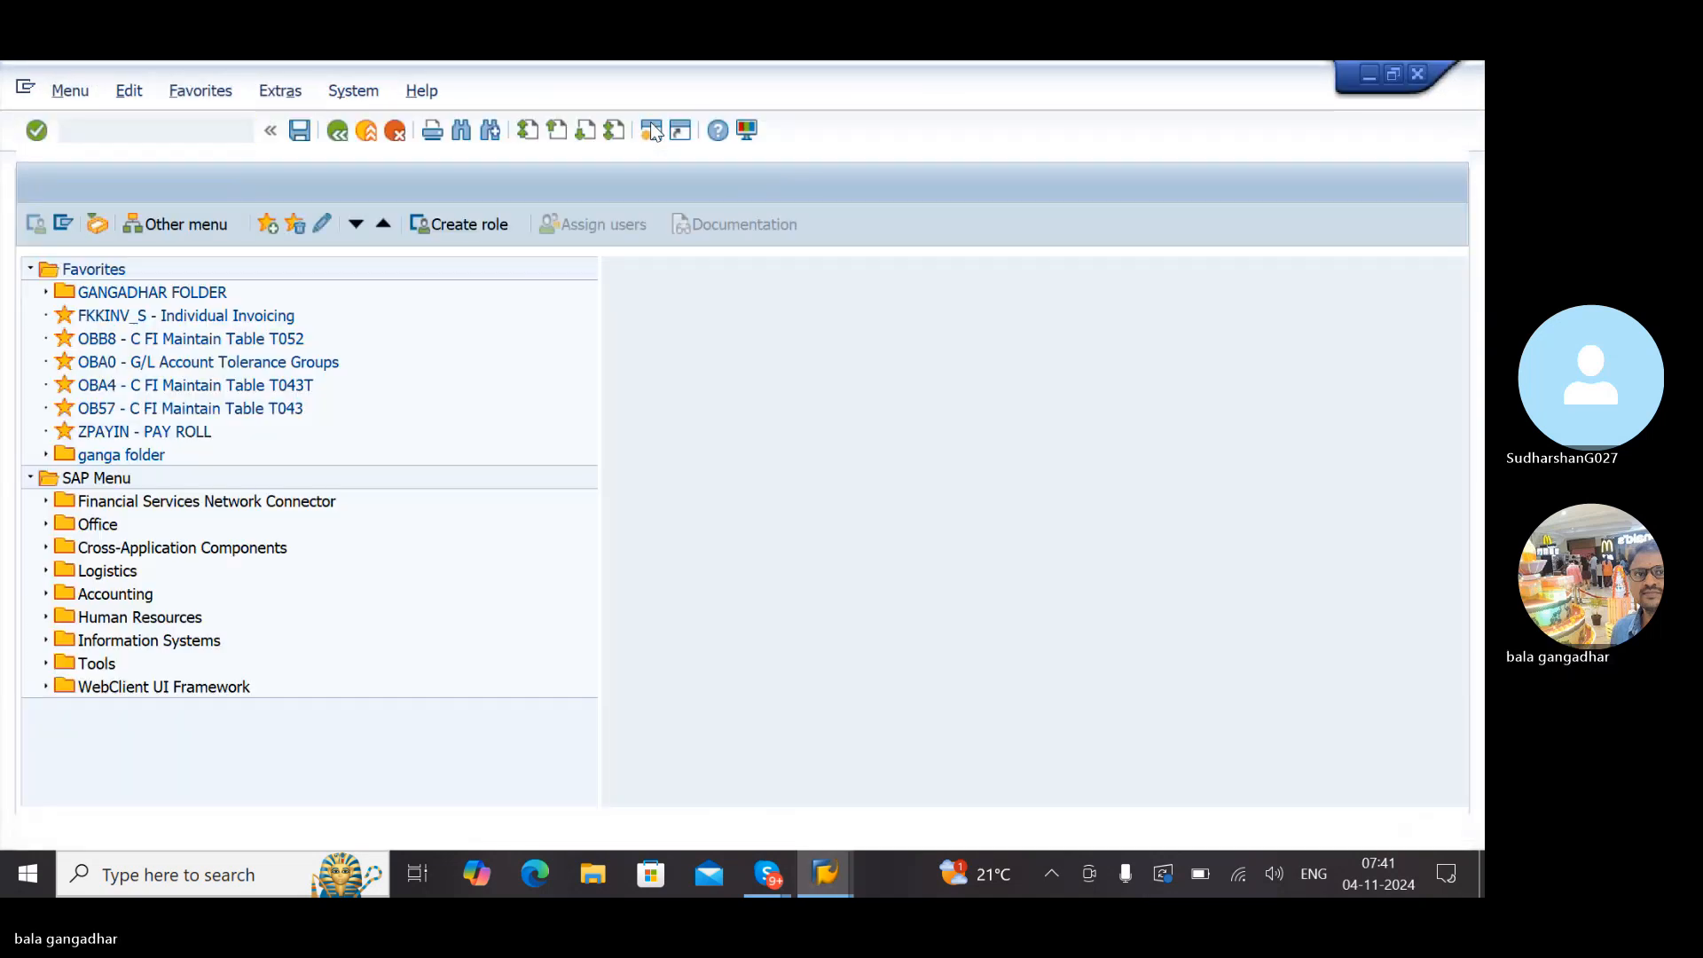
type("XK01")
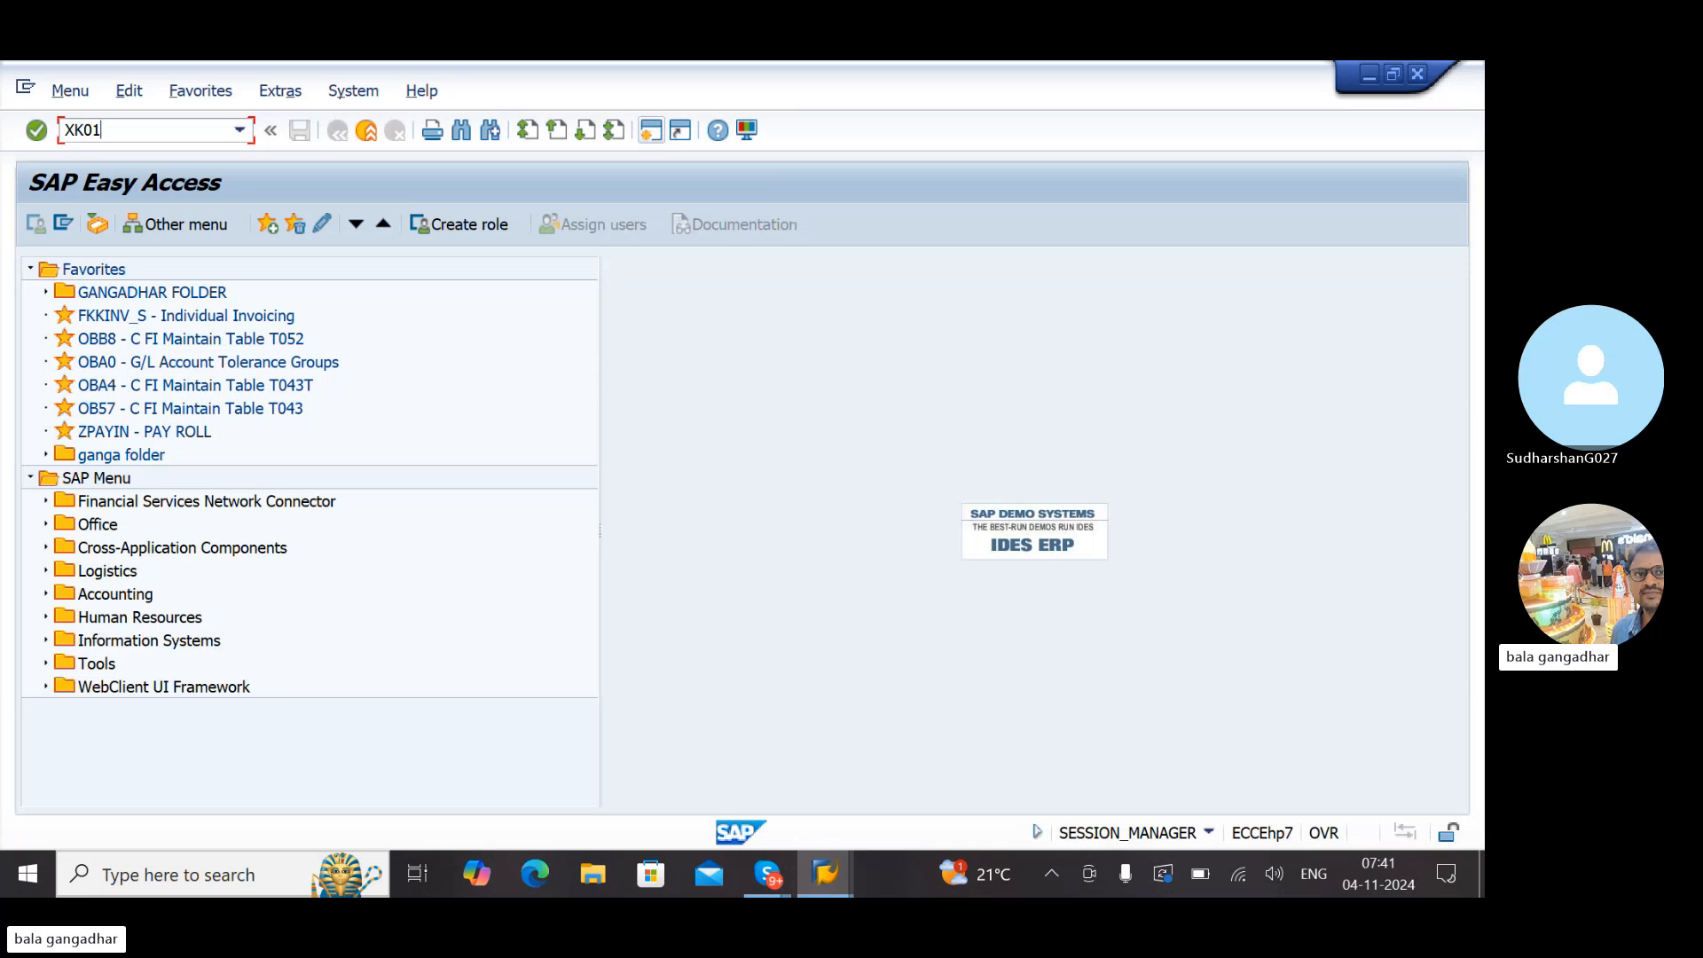
key("Return")
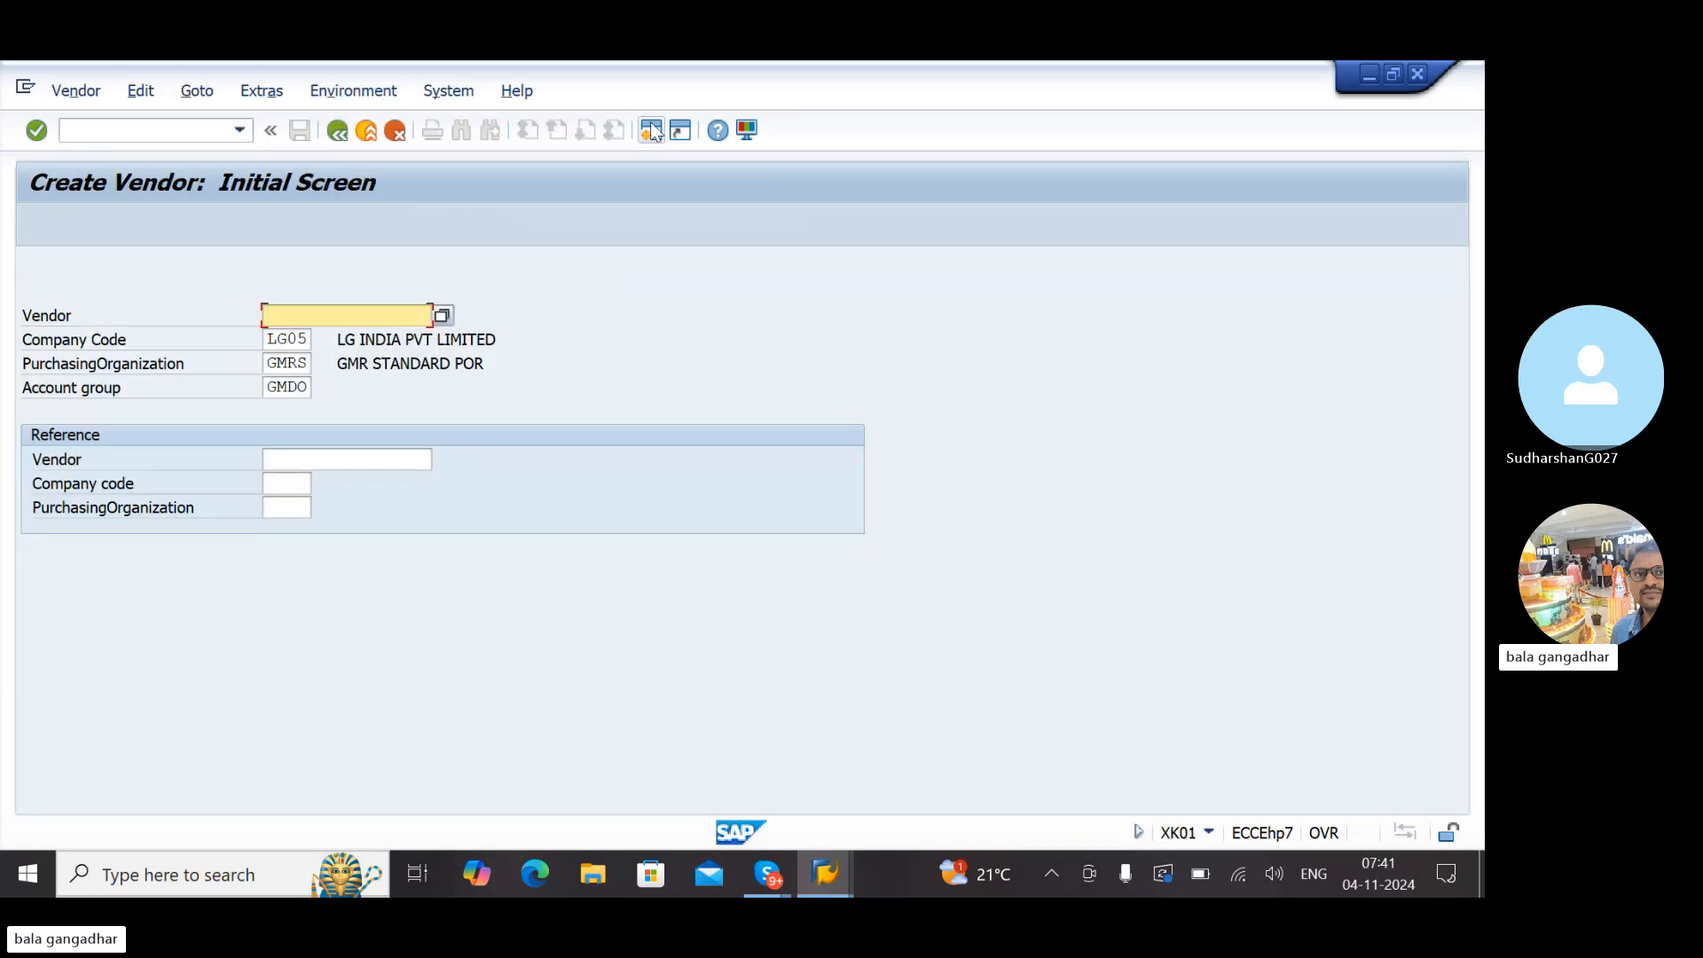
Set the purchasing organization to LGST and the account group to LGDO, and continue to the new vendor's address data
key("Tab")
key("Tab")
key("Delete")
key("Delete")
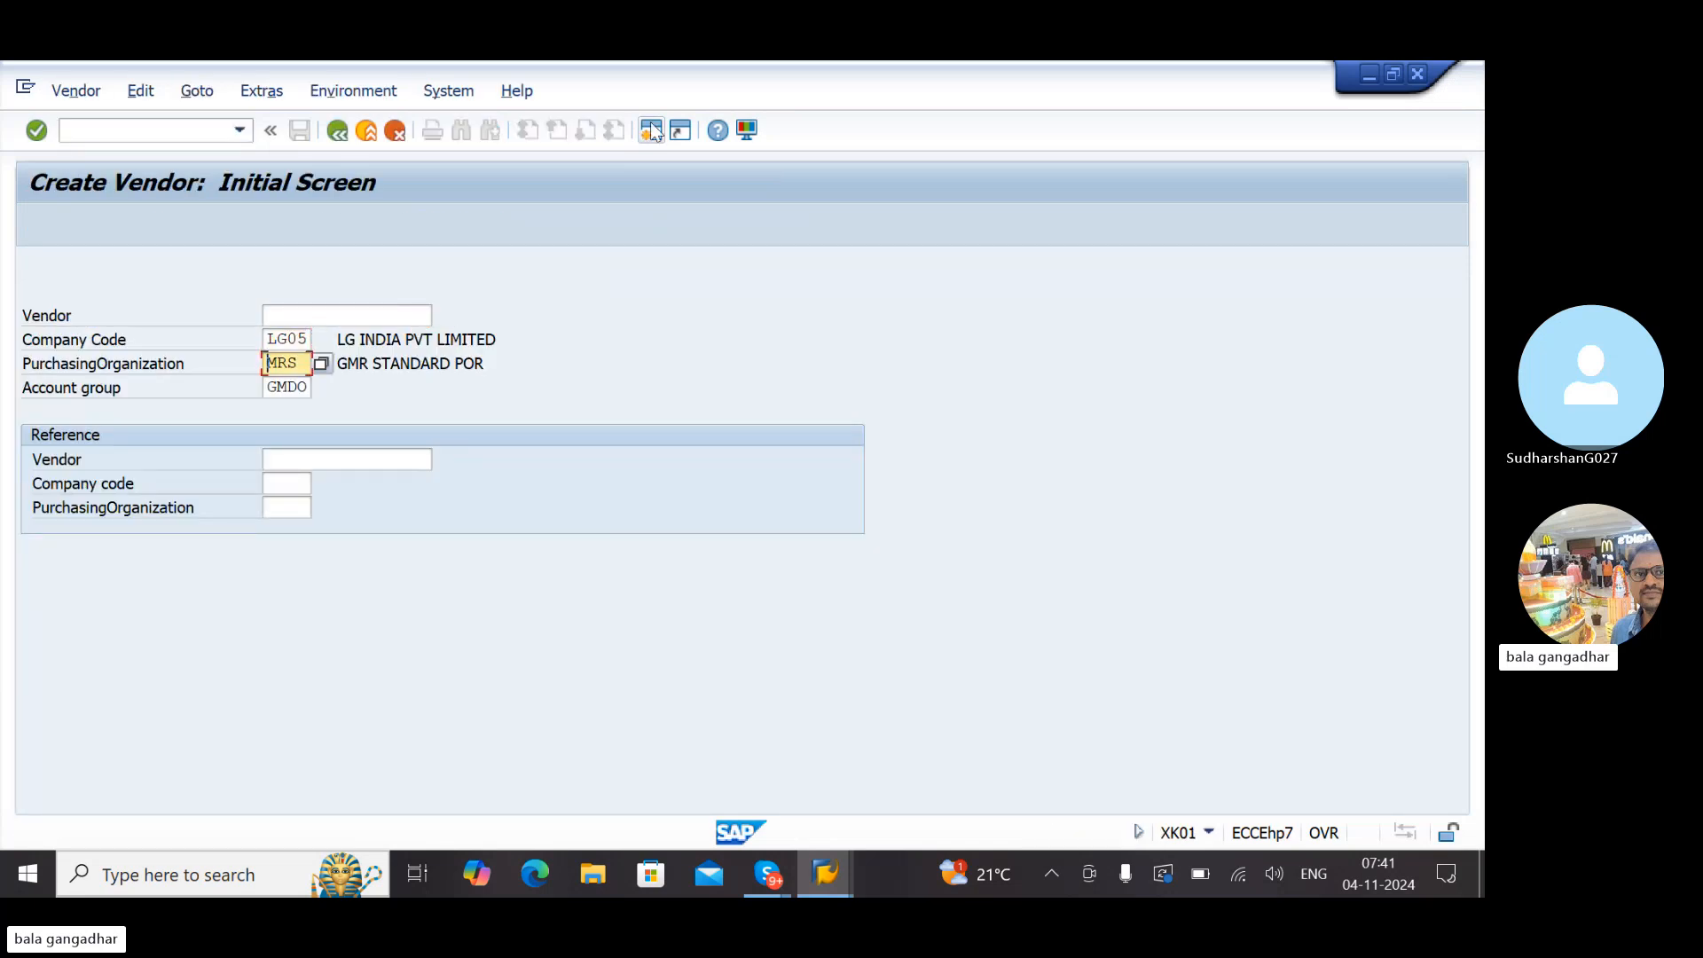
key("Delete")
key("Delete")
type("LG")
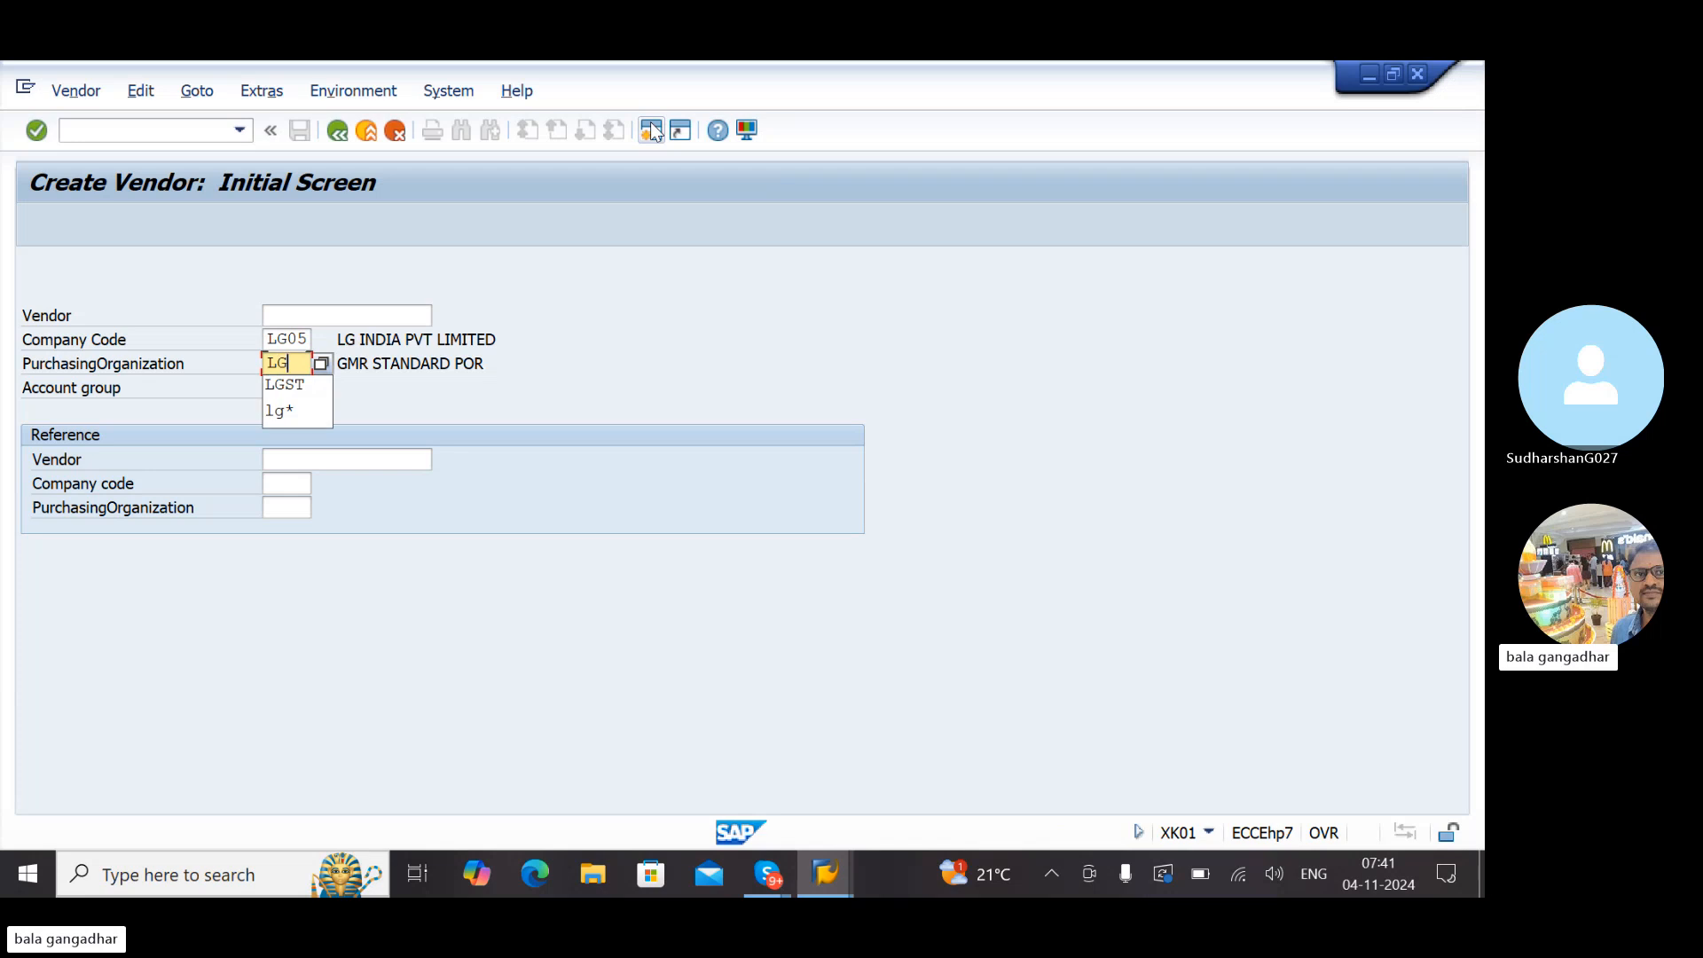
type("ST")
key("Tab")
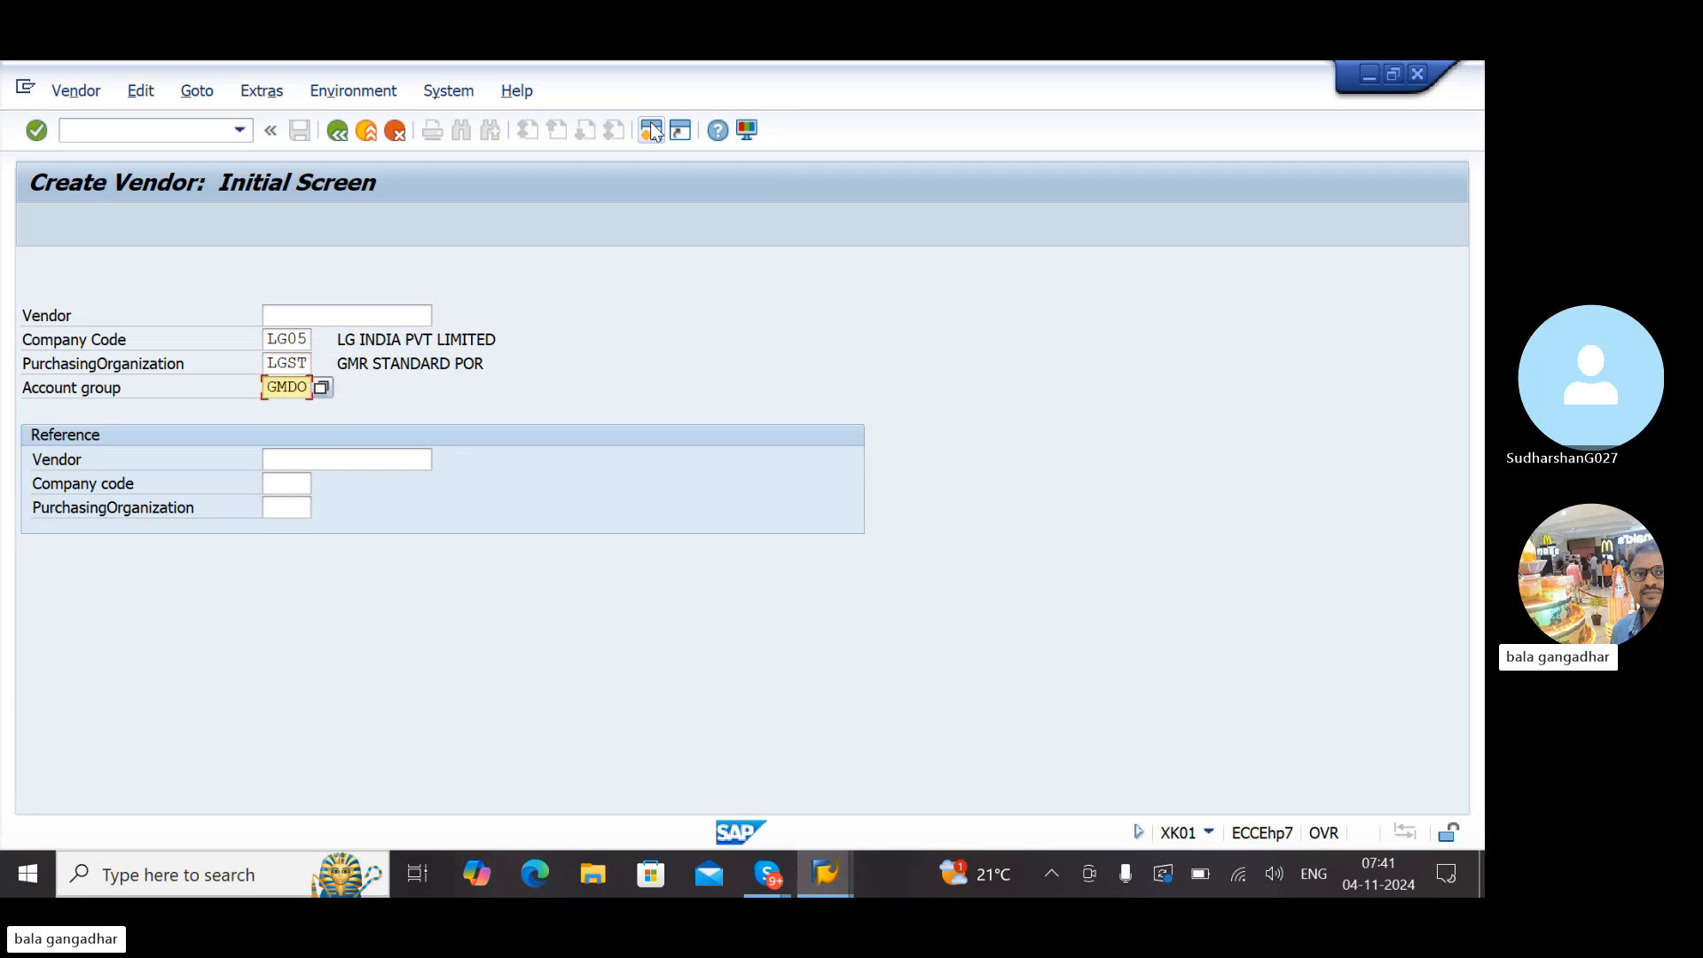
type("LG")
key("Return")
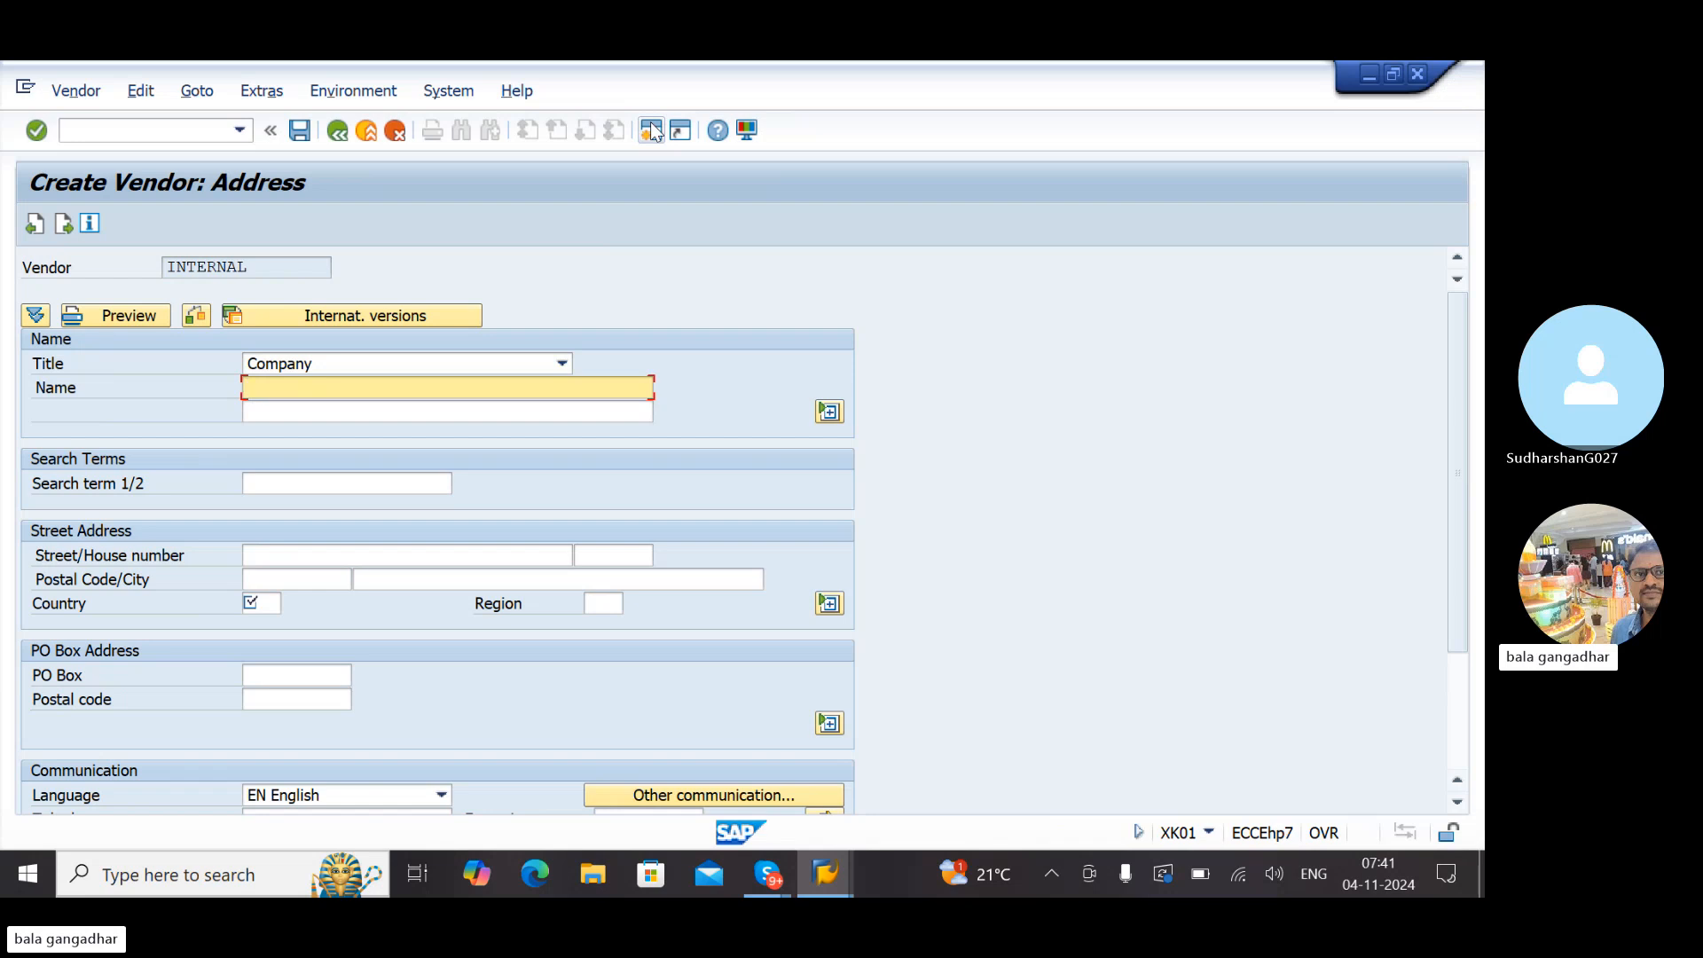
Enter TUBRO INDIA as the vendor name and IN as the country, and continue to the company code accounting information
type("L")
key("BackSpace")
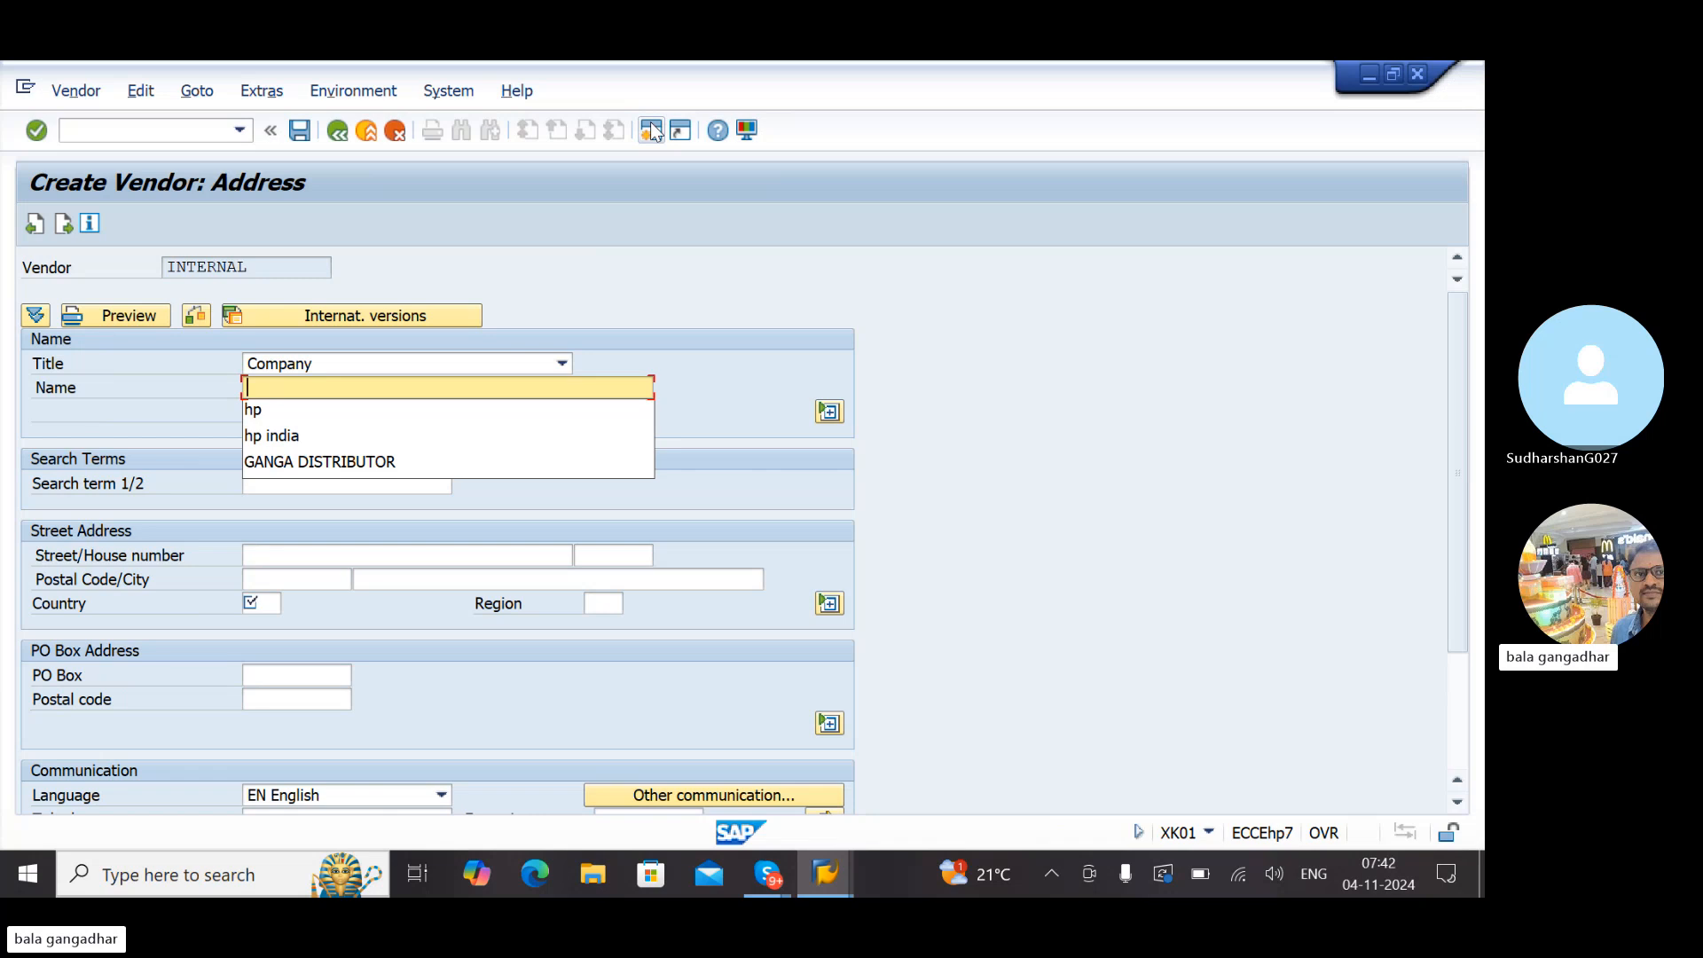
type("TUBRO IND")
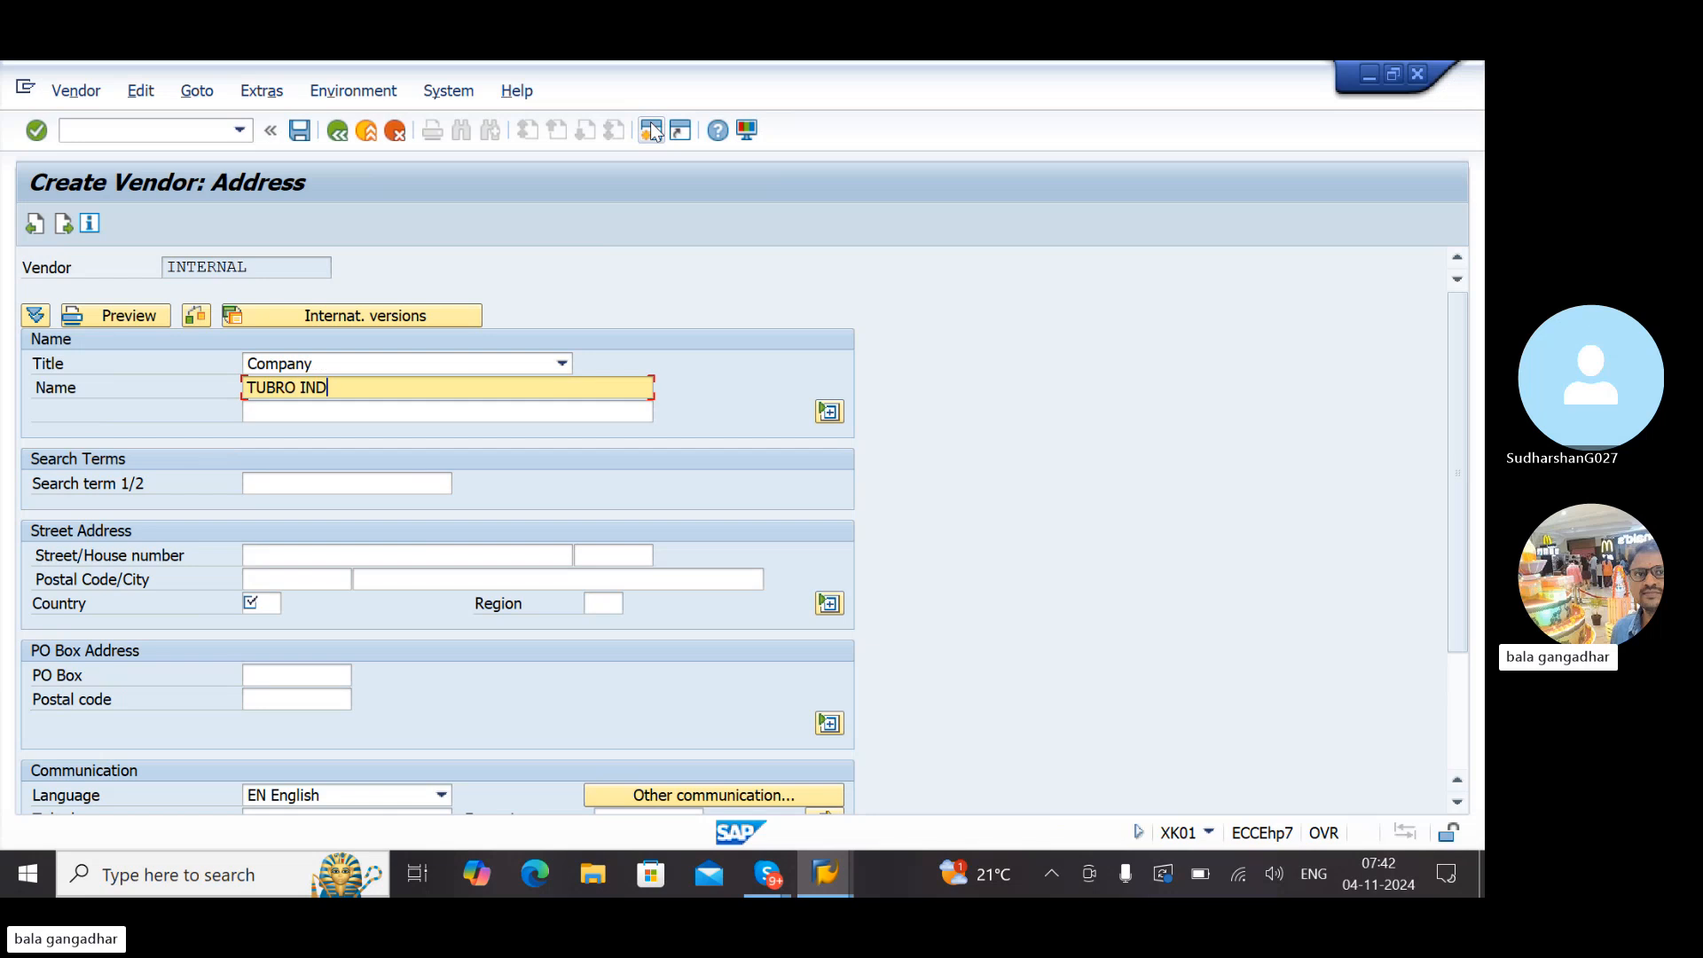
type("IA")
key("Return")
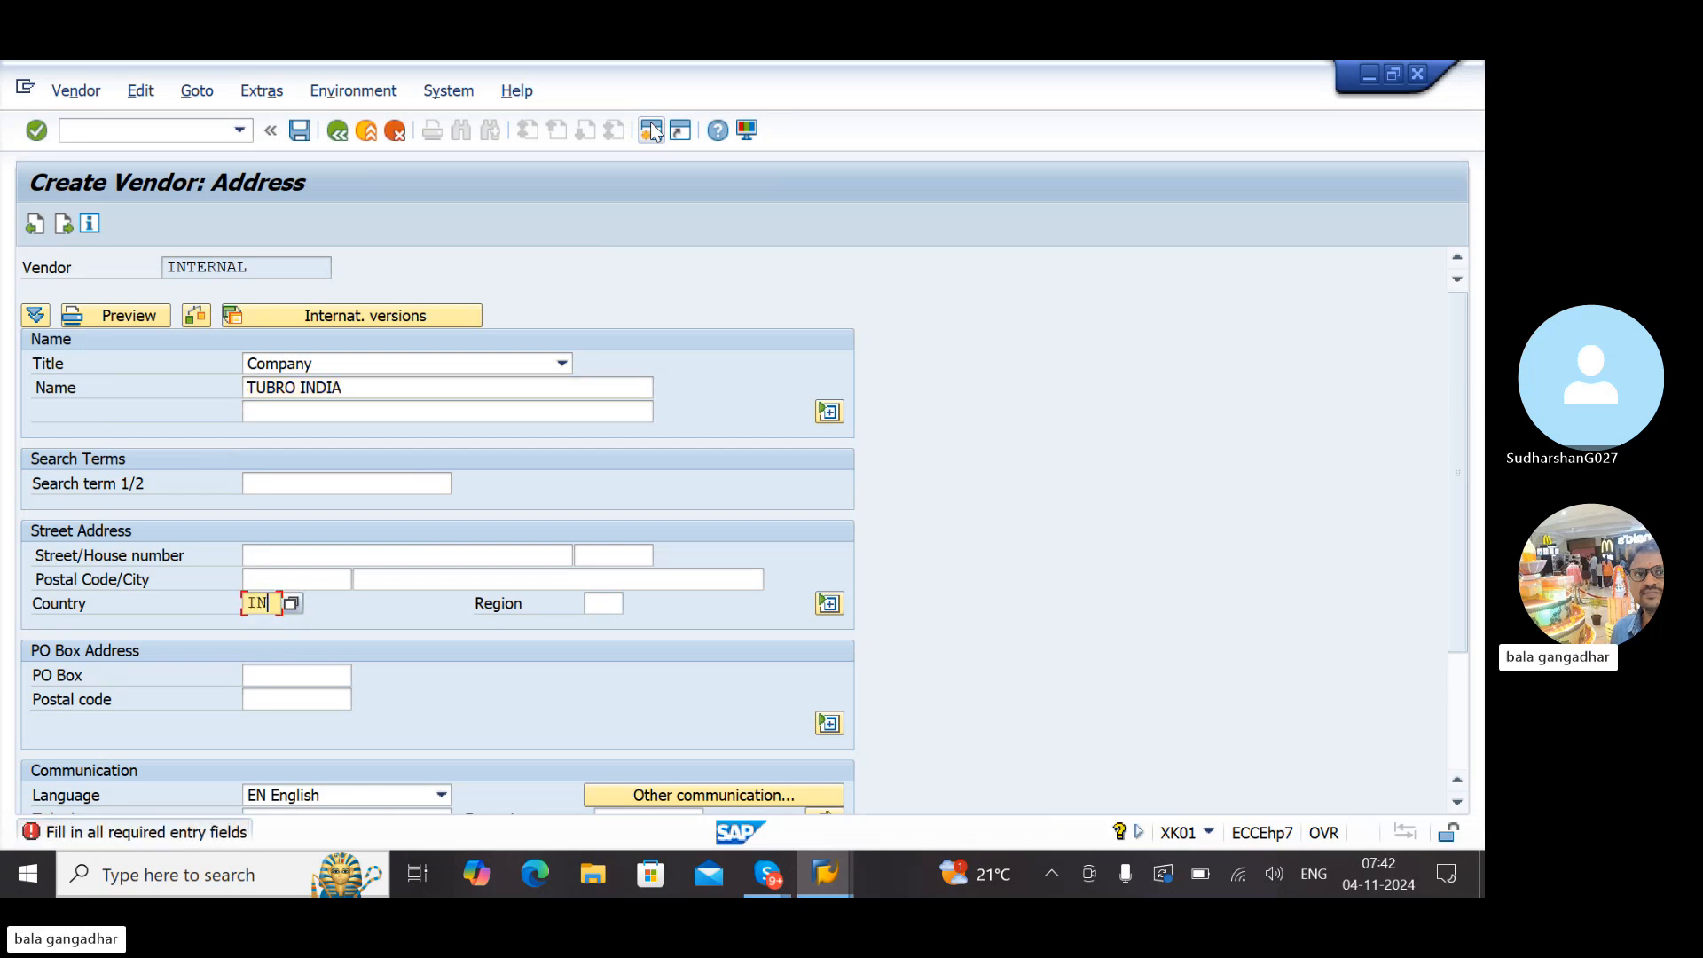
key("Return")
key("Return")
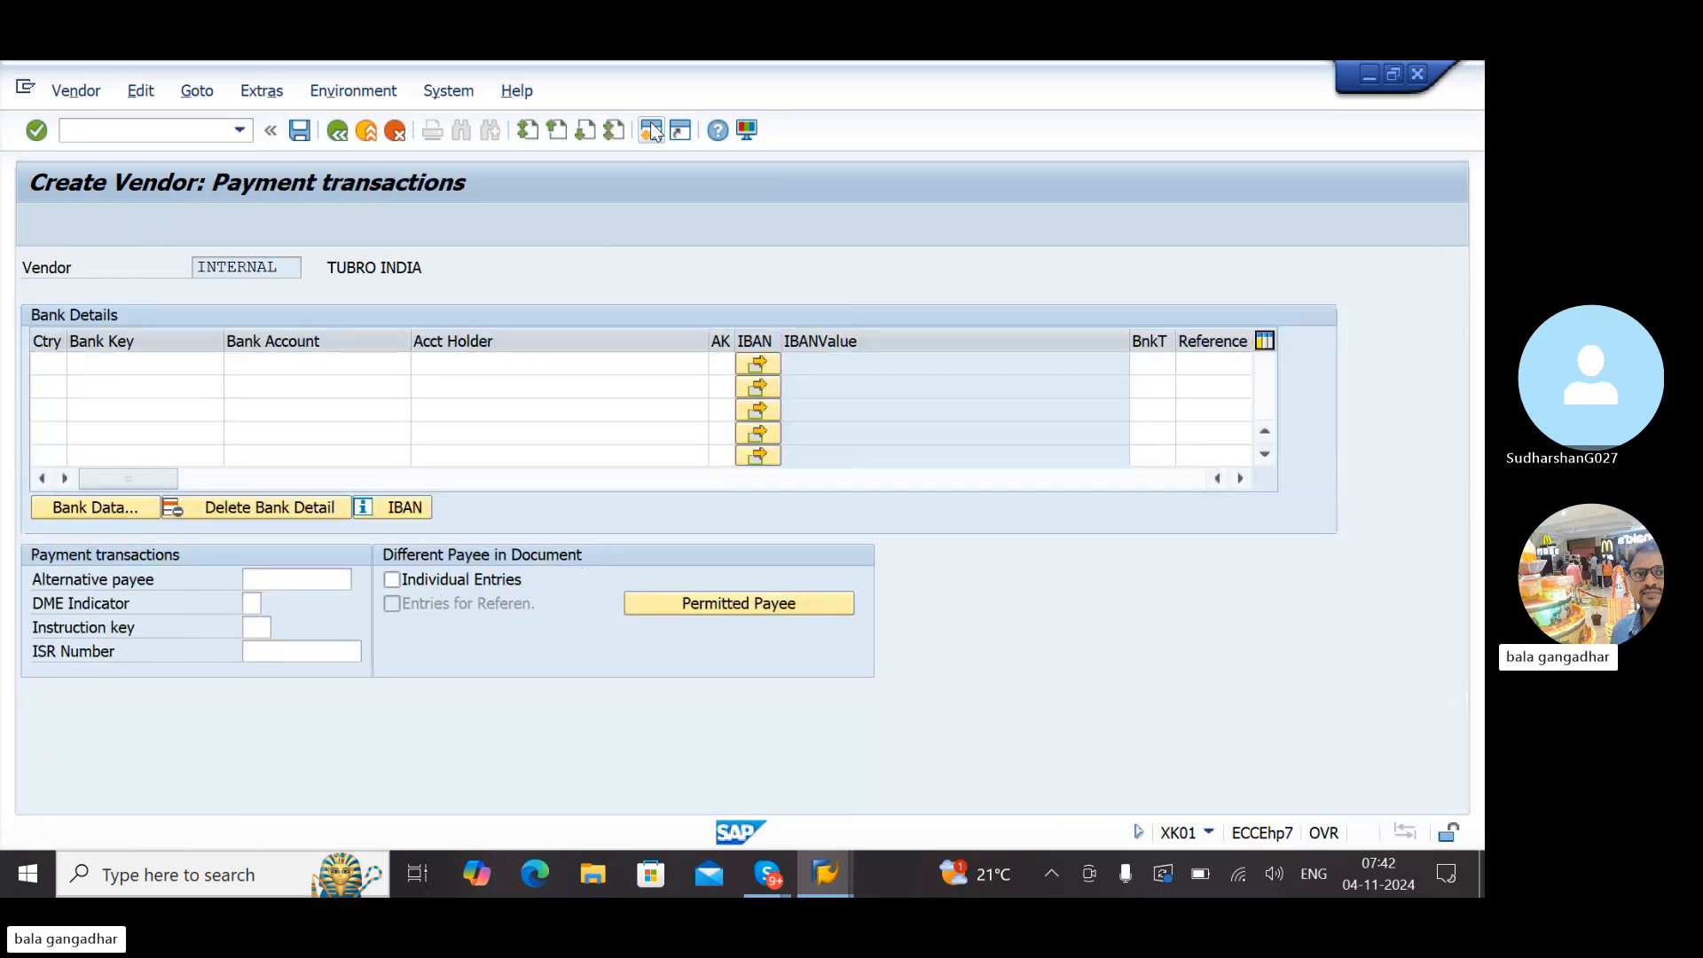
key("Return")
key("Return")
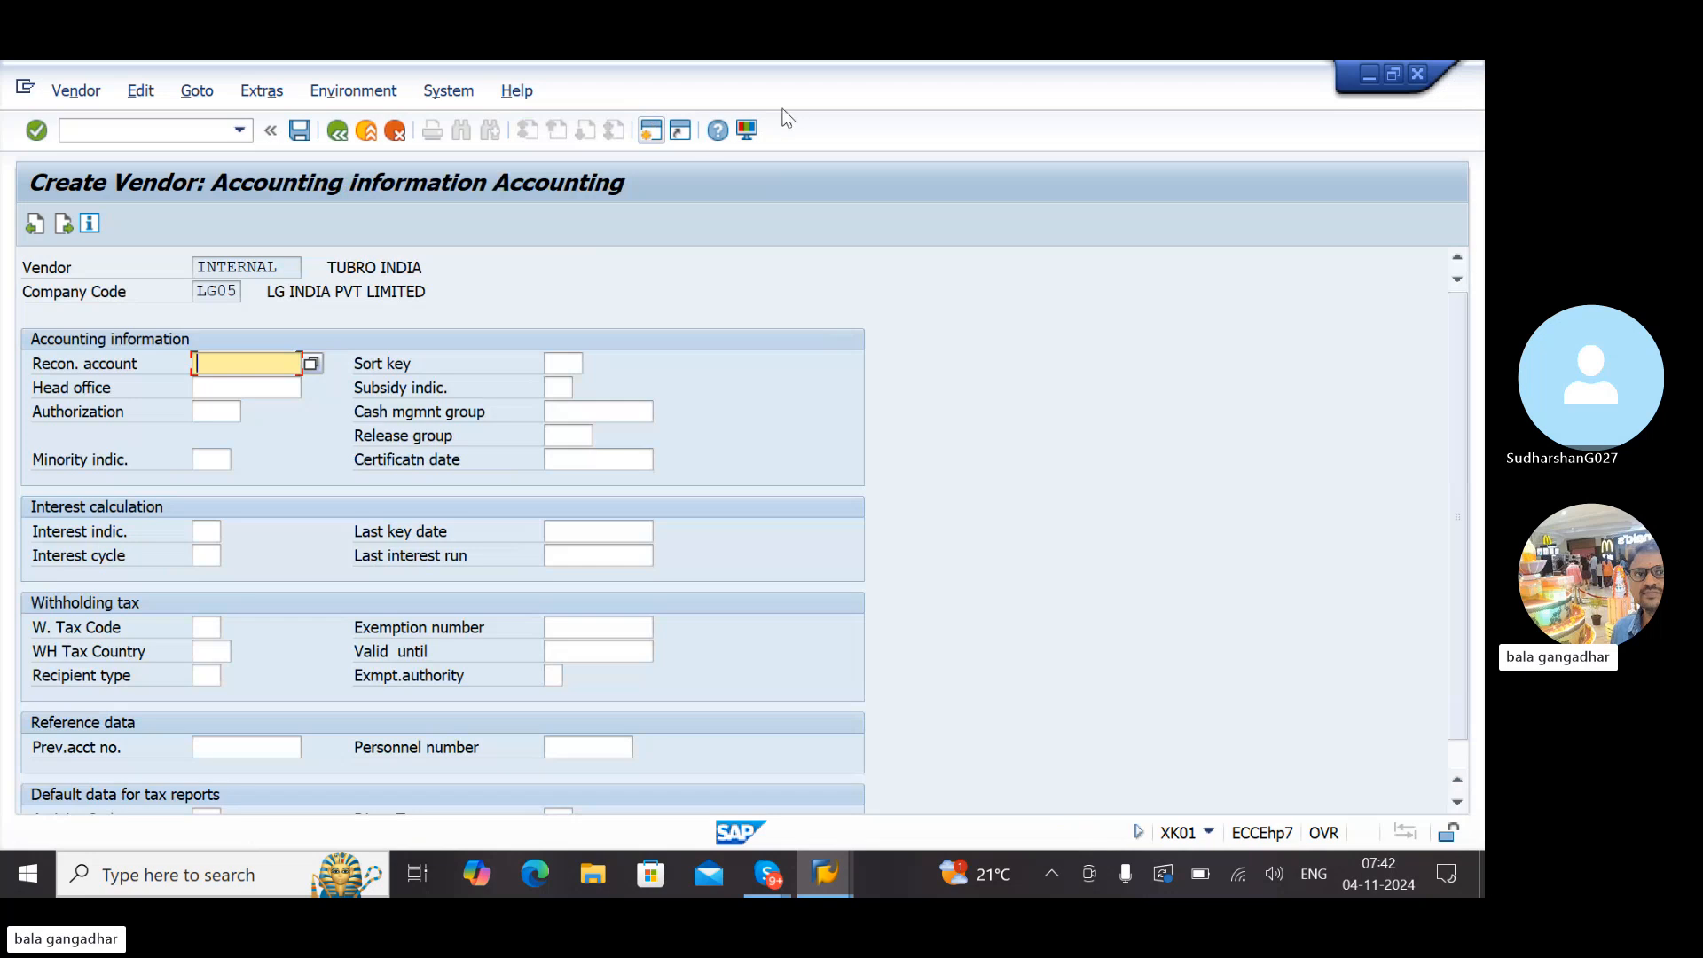
Choose reconciliation account 31000, set the cash management group to A1, and continue to the correspondence data
left_click(312, 364)
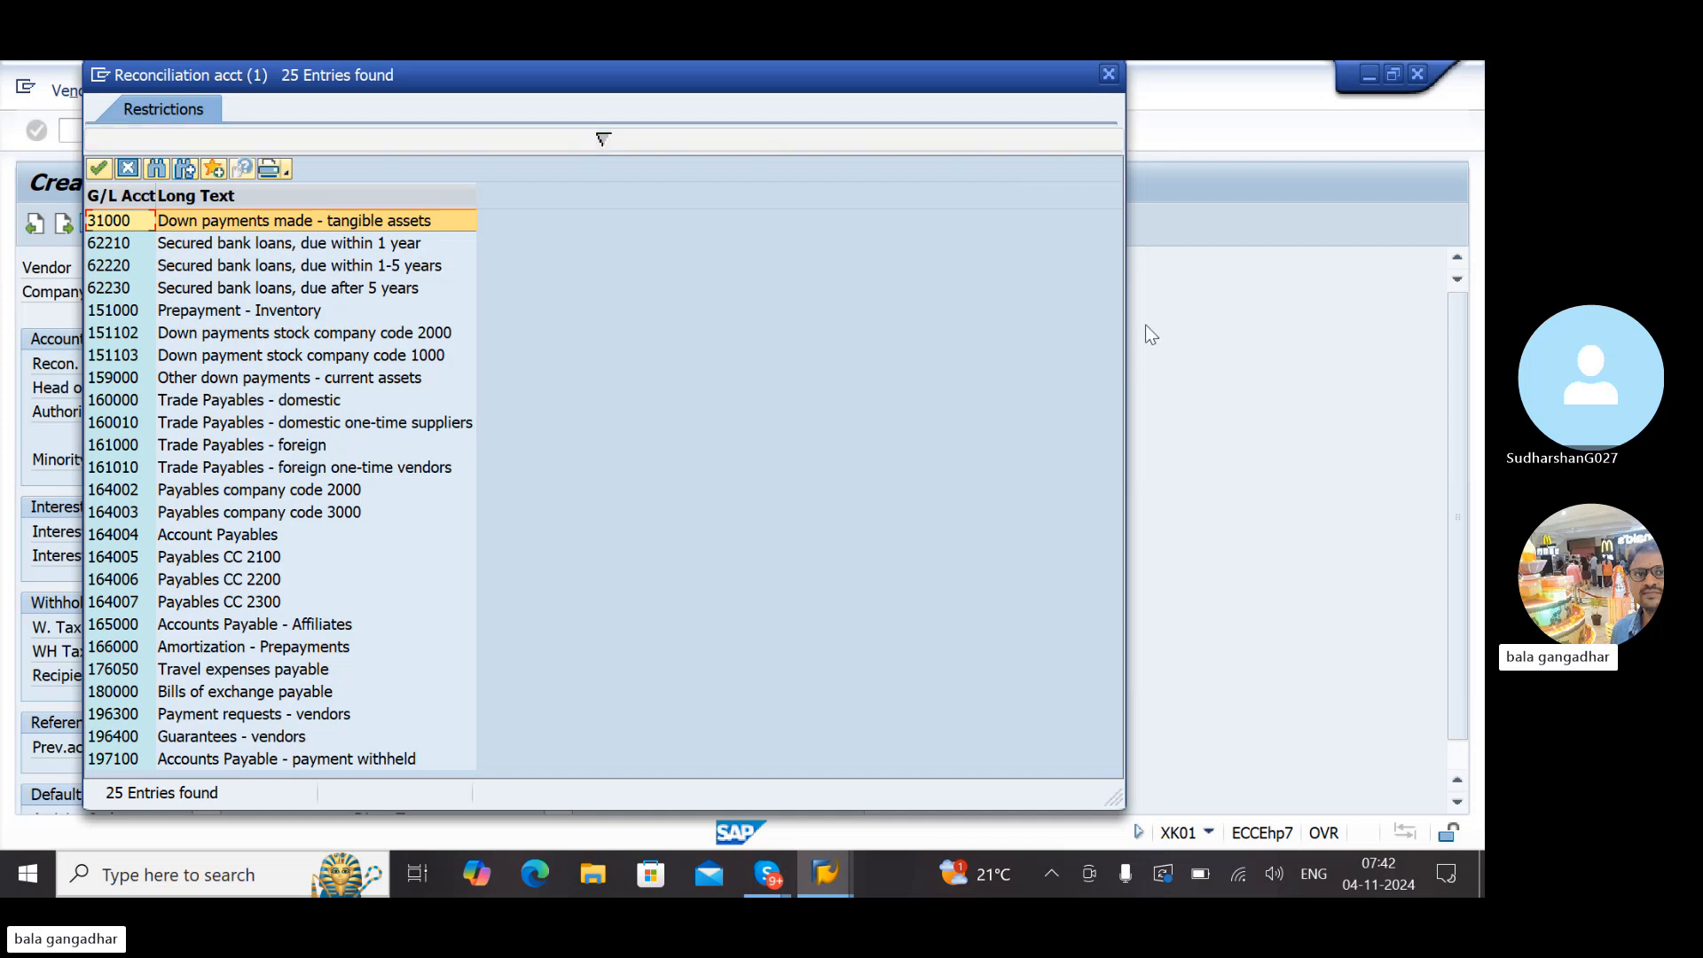
double_click(394, 229)
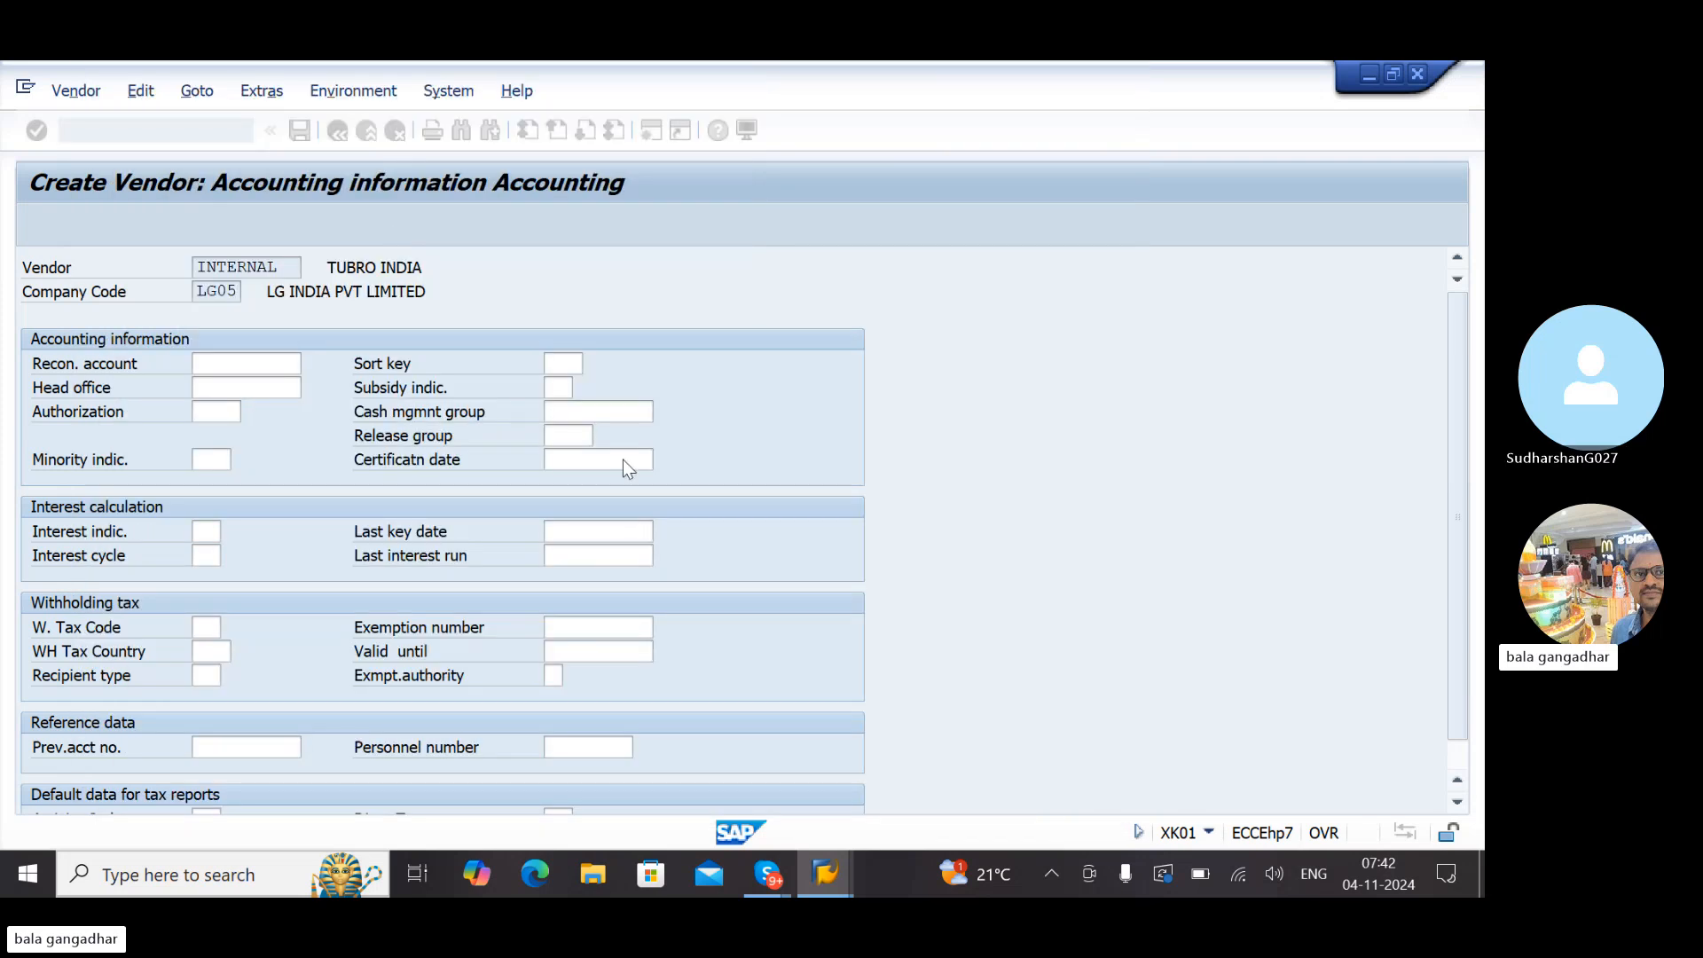
left_click(582, 415)
type("A1")
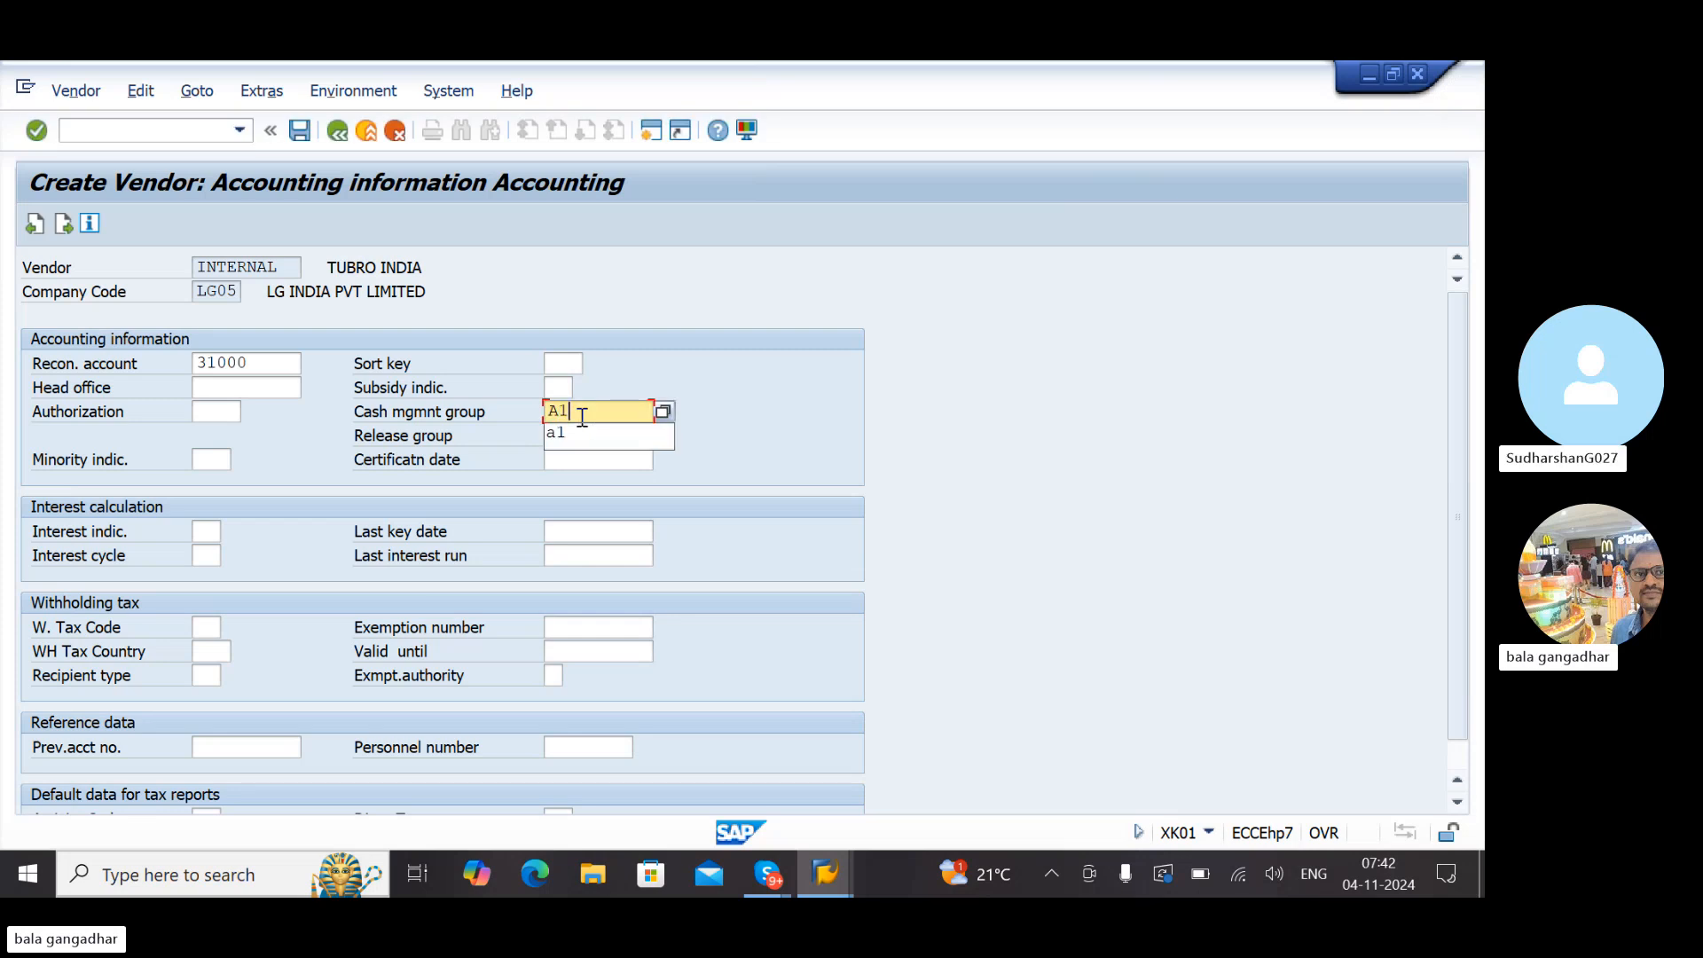
key("Return")
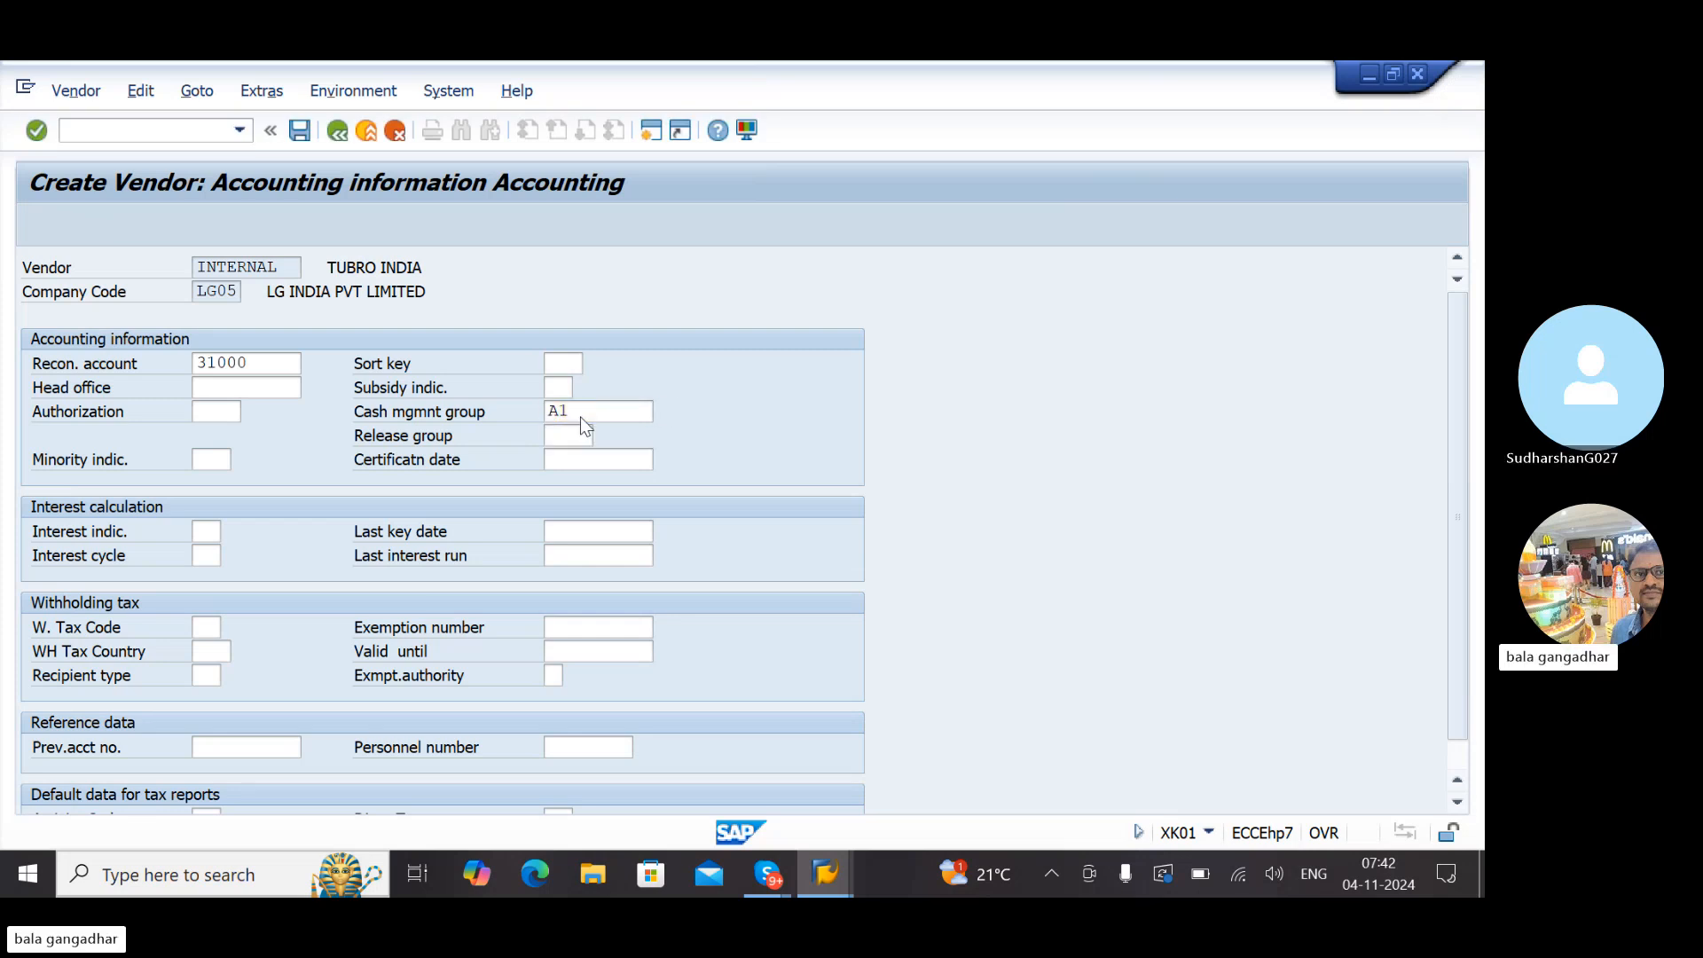
key("Return")
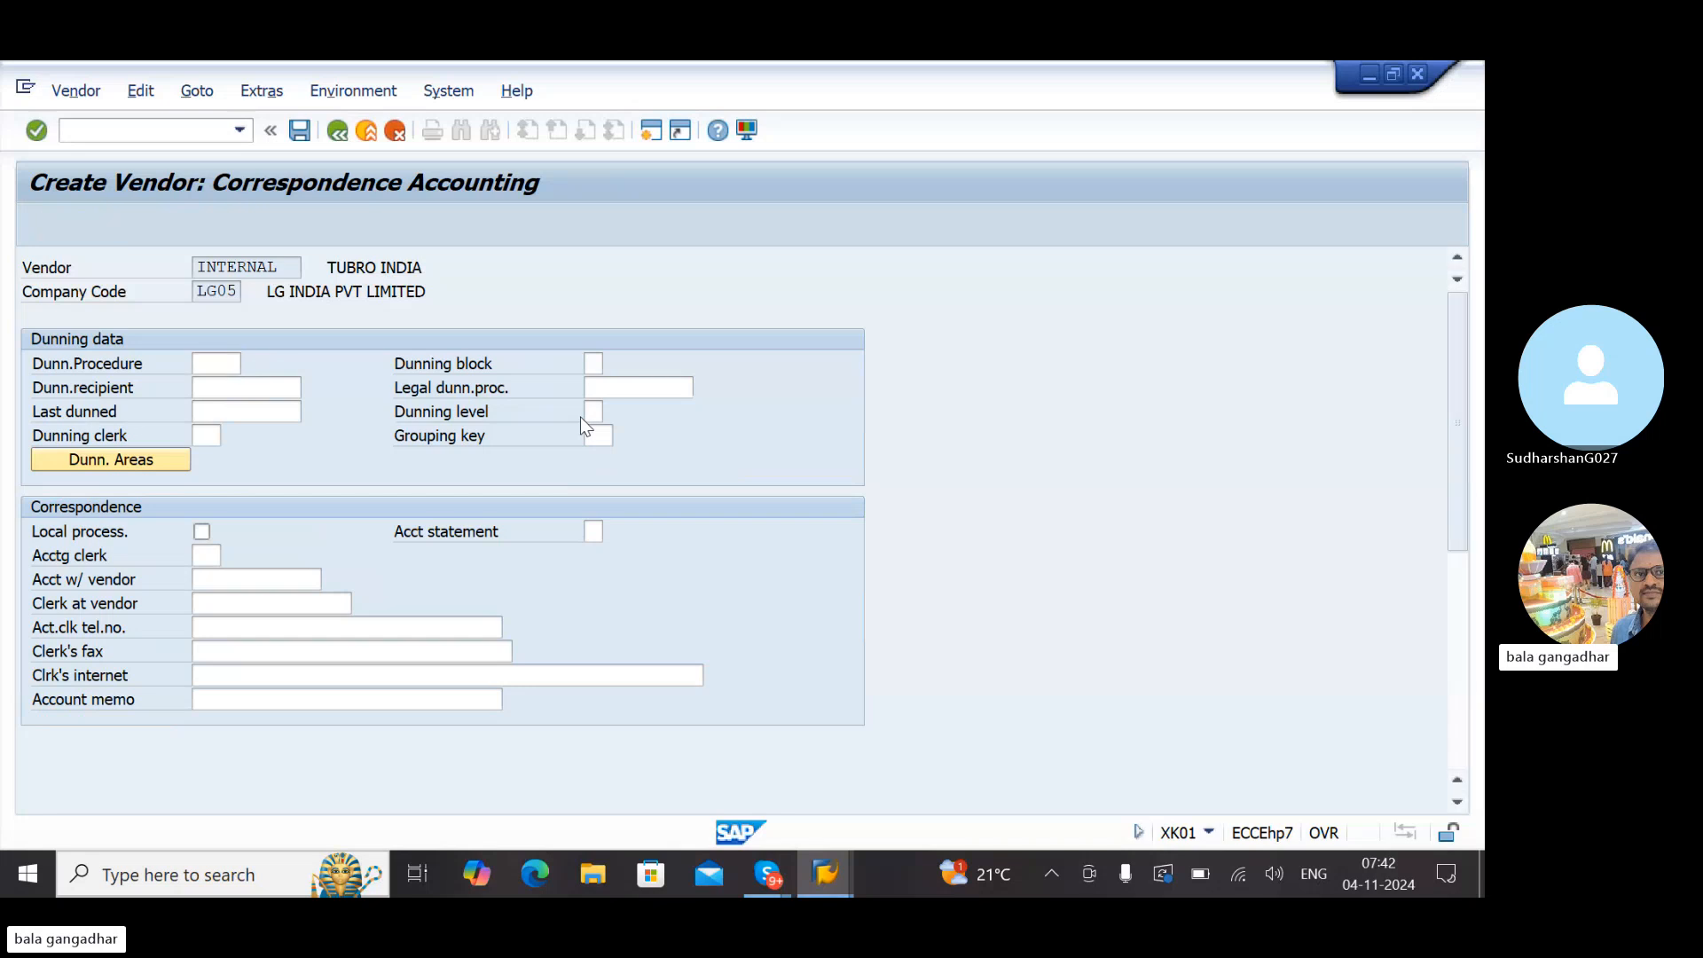
Set the order currency to INR in the purchasing data, save the vendor, and open the address data for another vendor
key("Return")
type("INR")
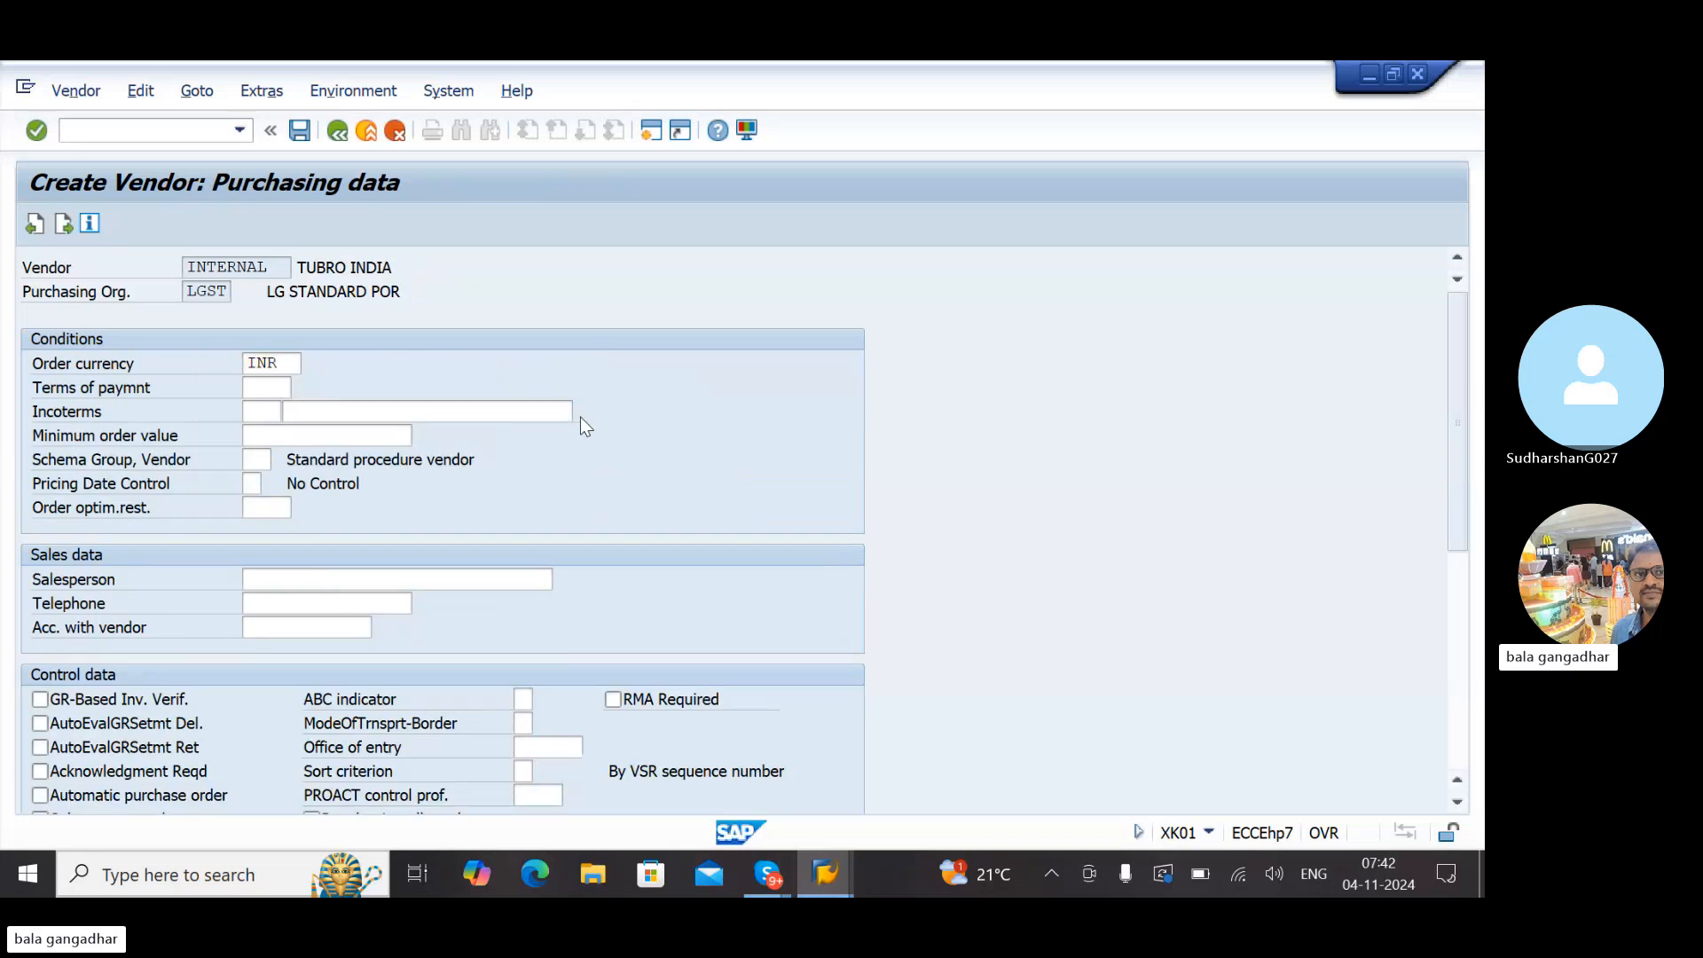
key("Return")
key("Return")
key("Return")
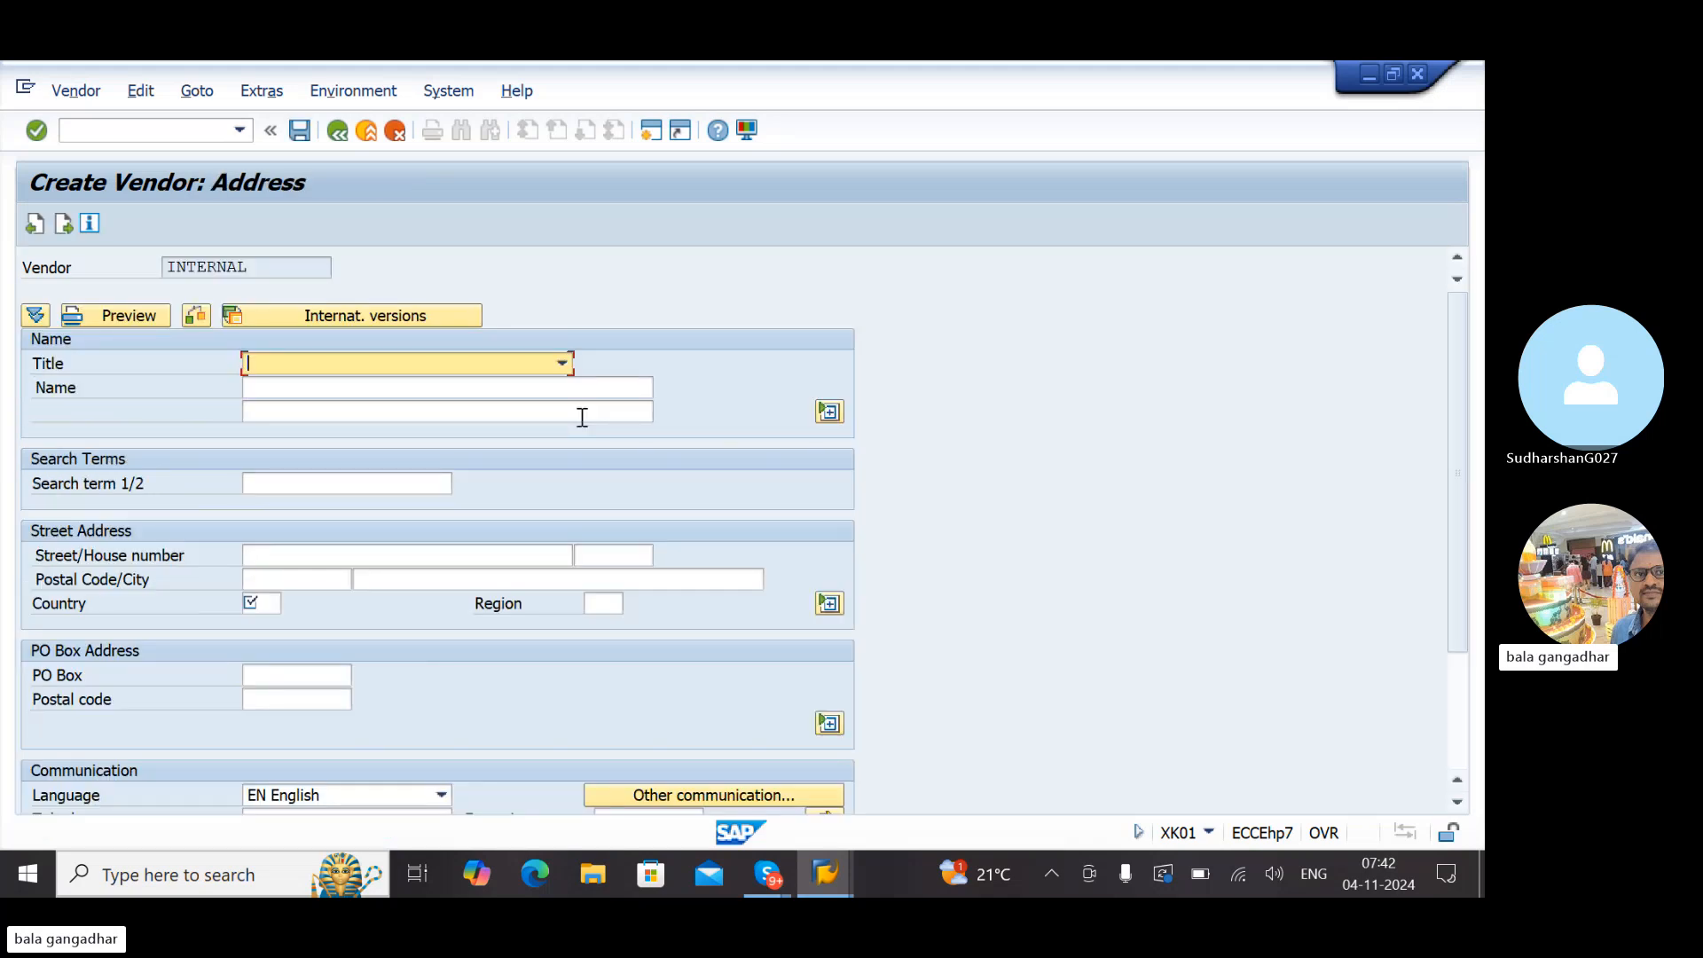
Enter the second vendor's title Company, name MRF, city BBANGALORE and country IN, and continue to the payment transactions
key("c")
key("Tab")
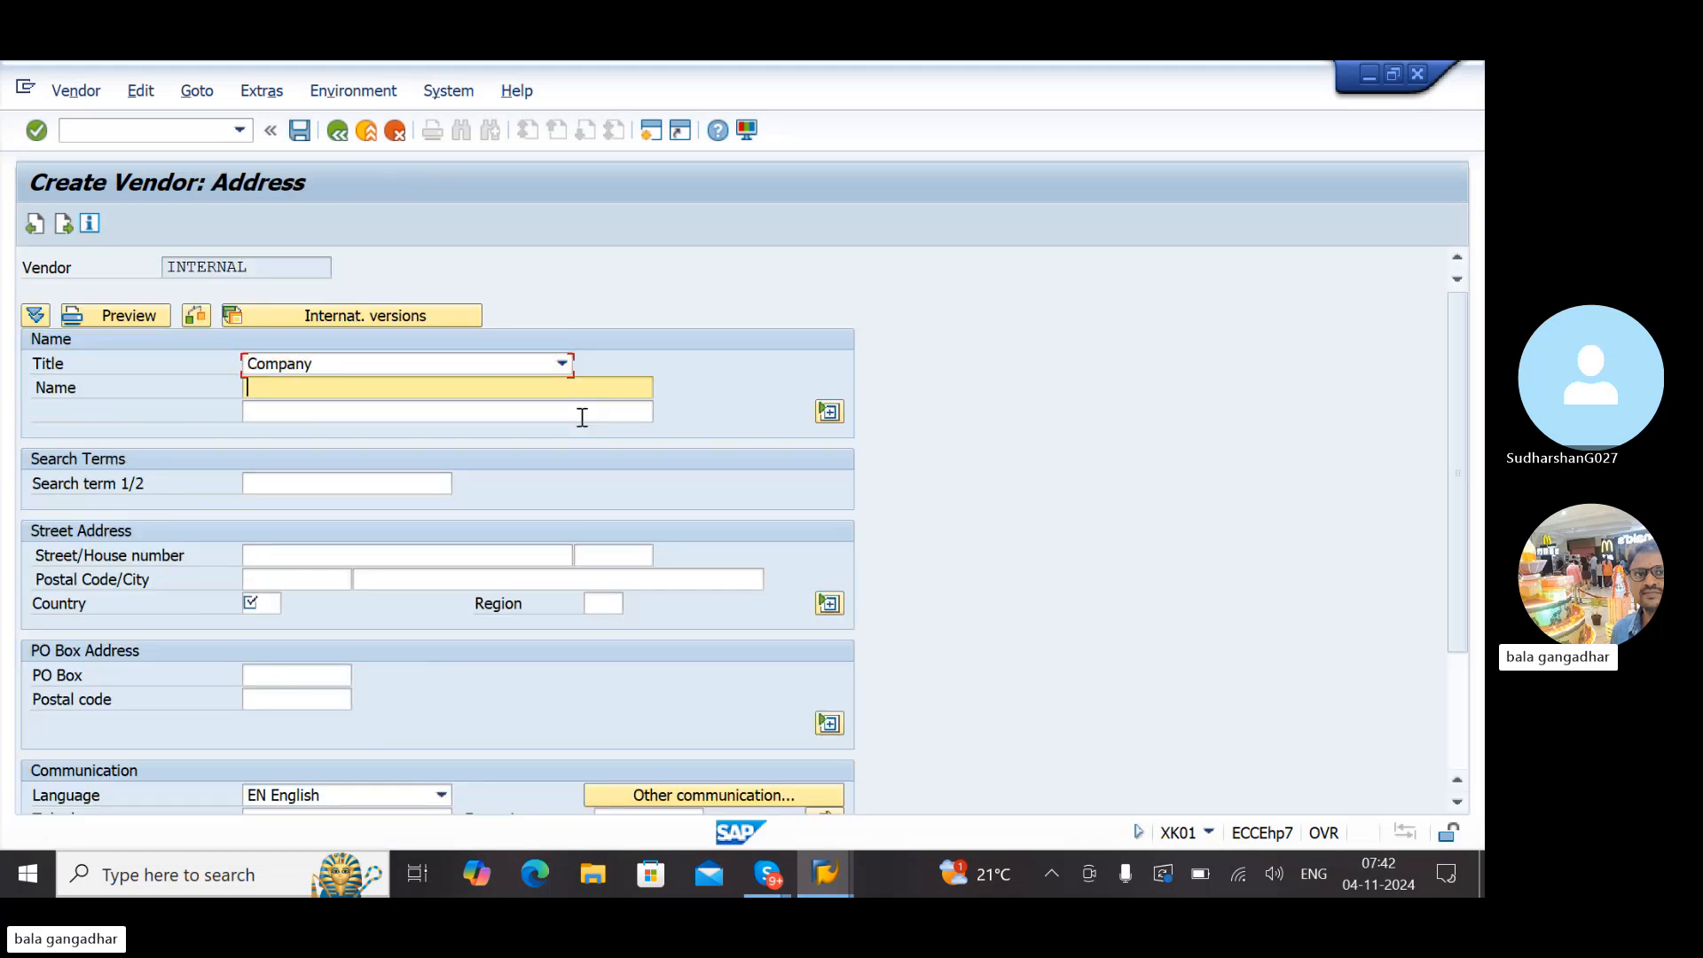
type("MRF")
key("Return")
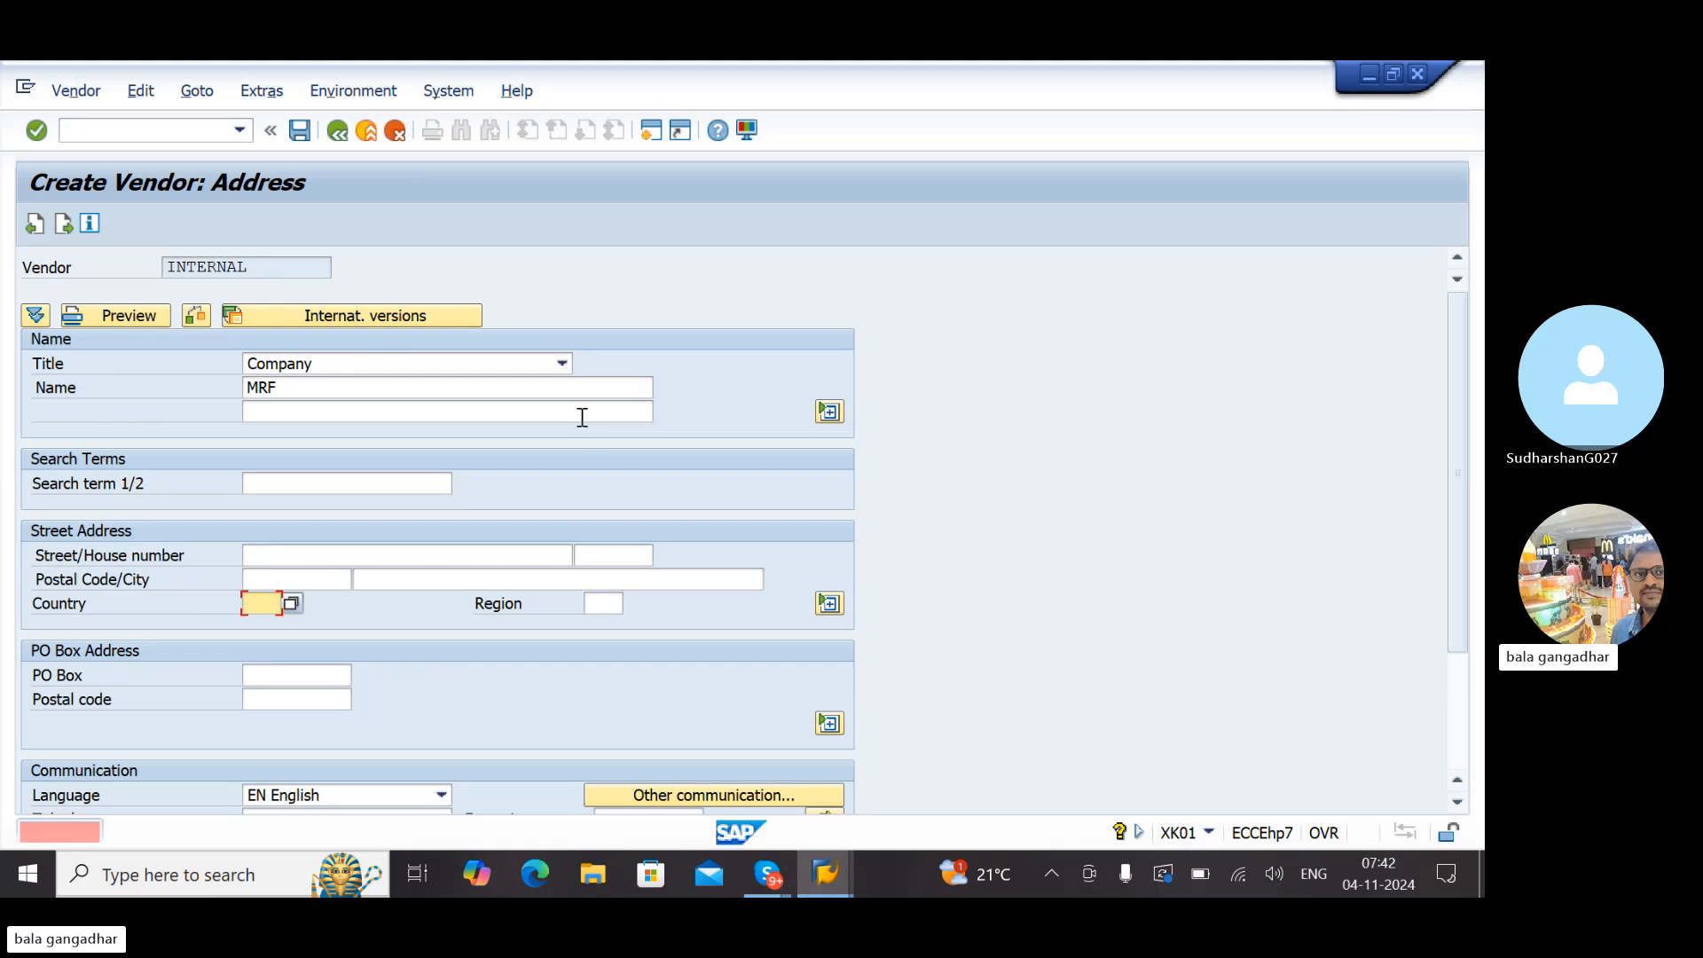
type("IN")
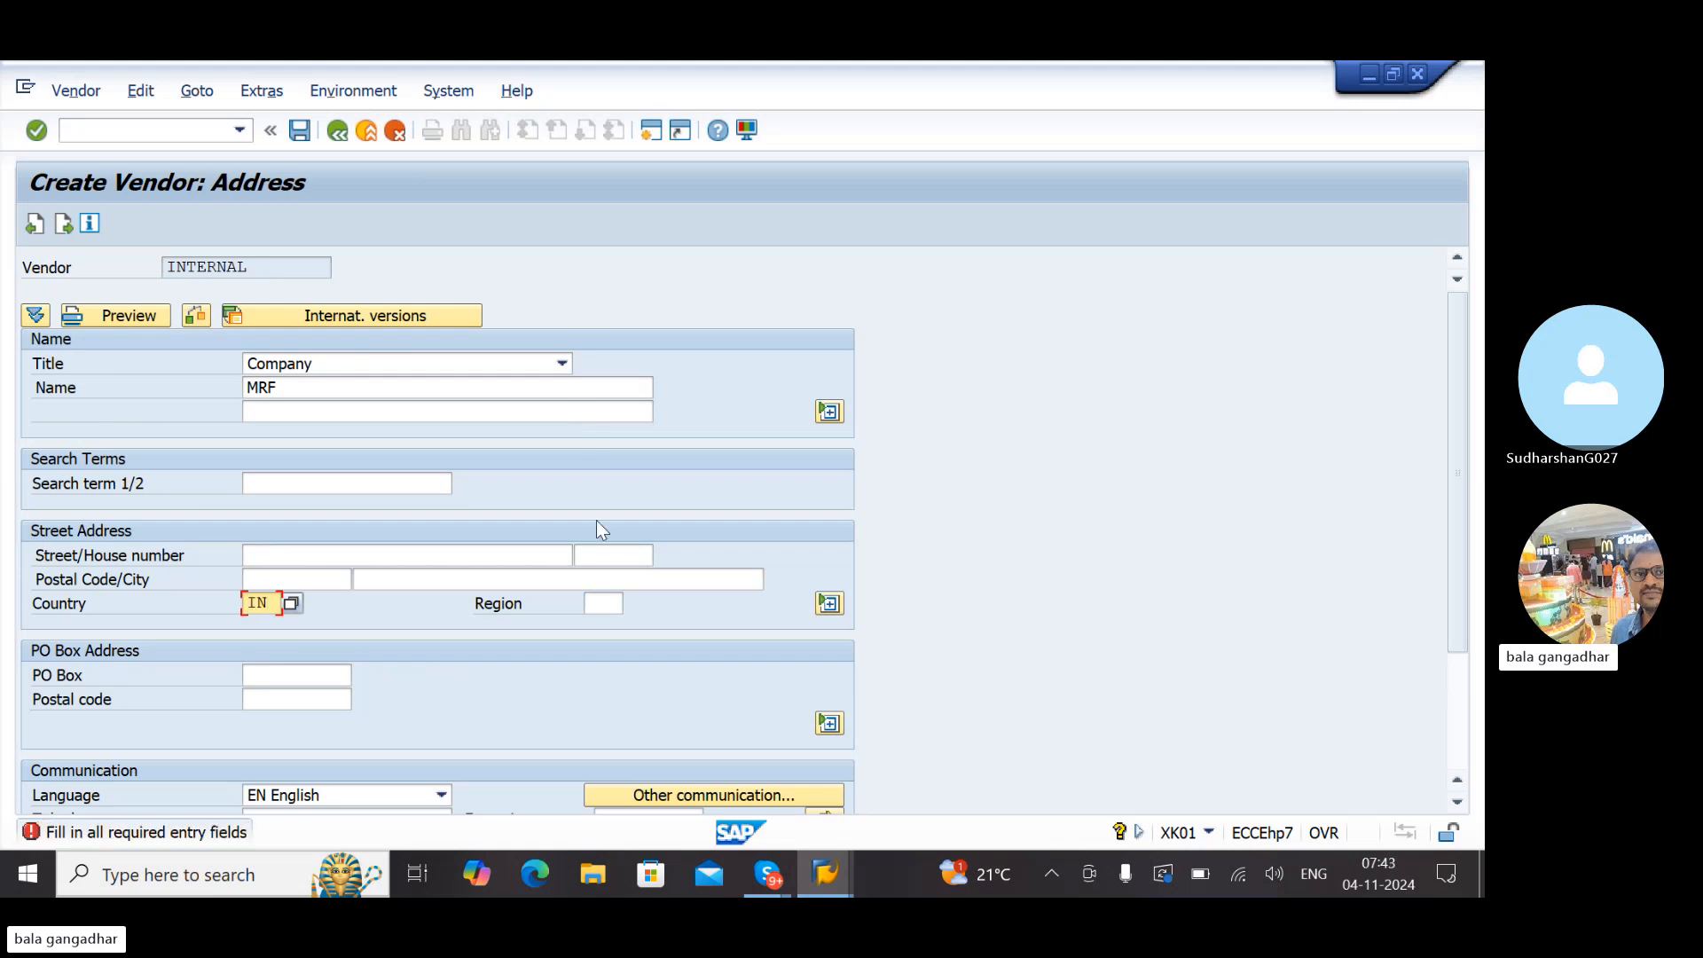
left_click(408, 589)
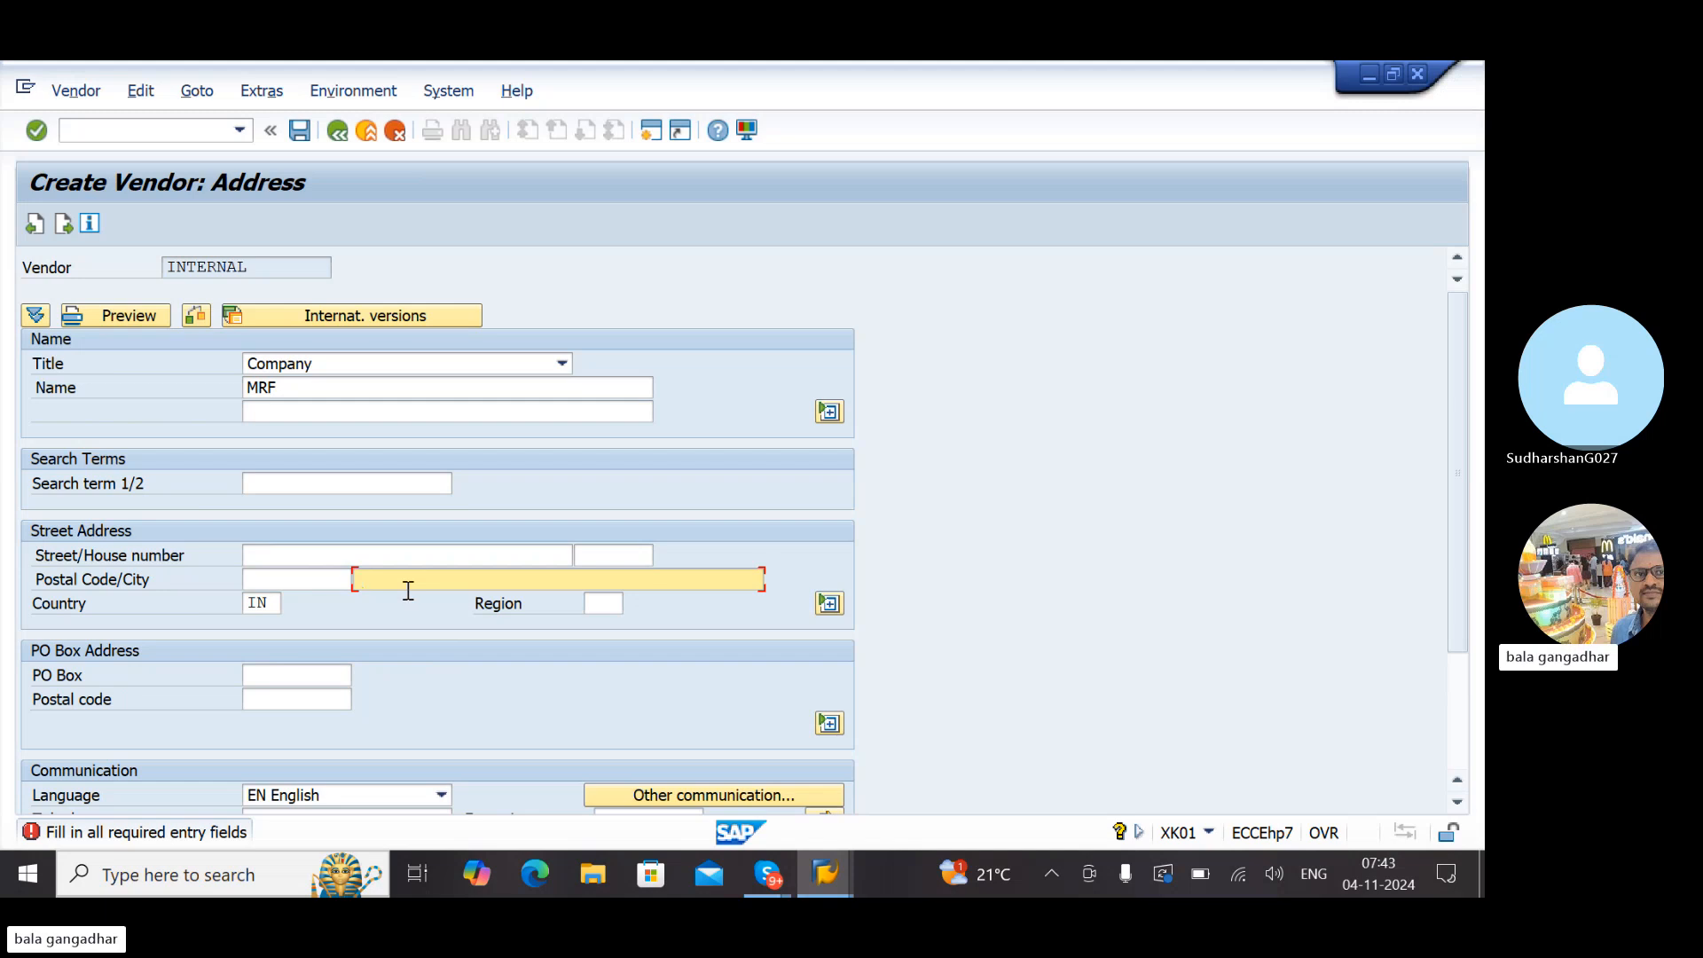
type("BBANGALORE")
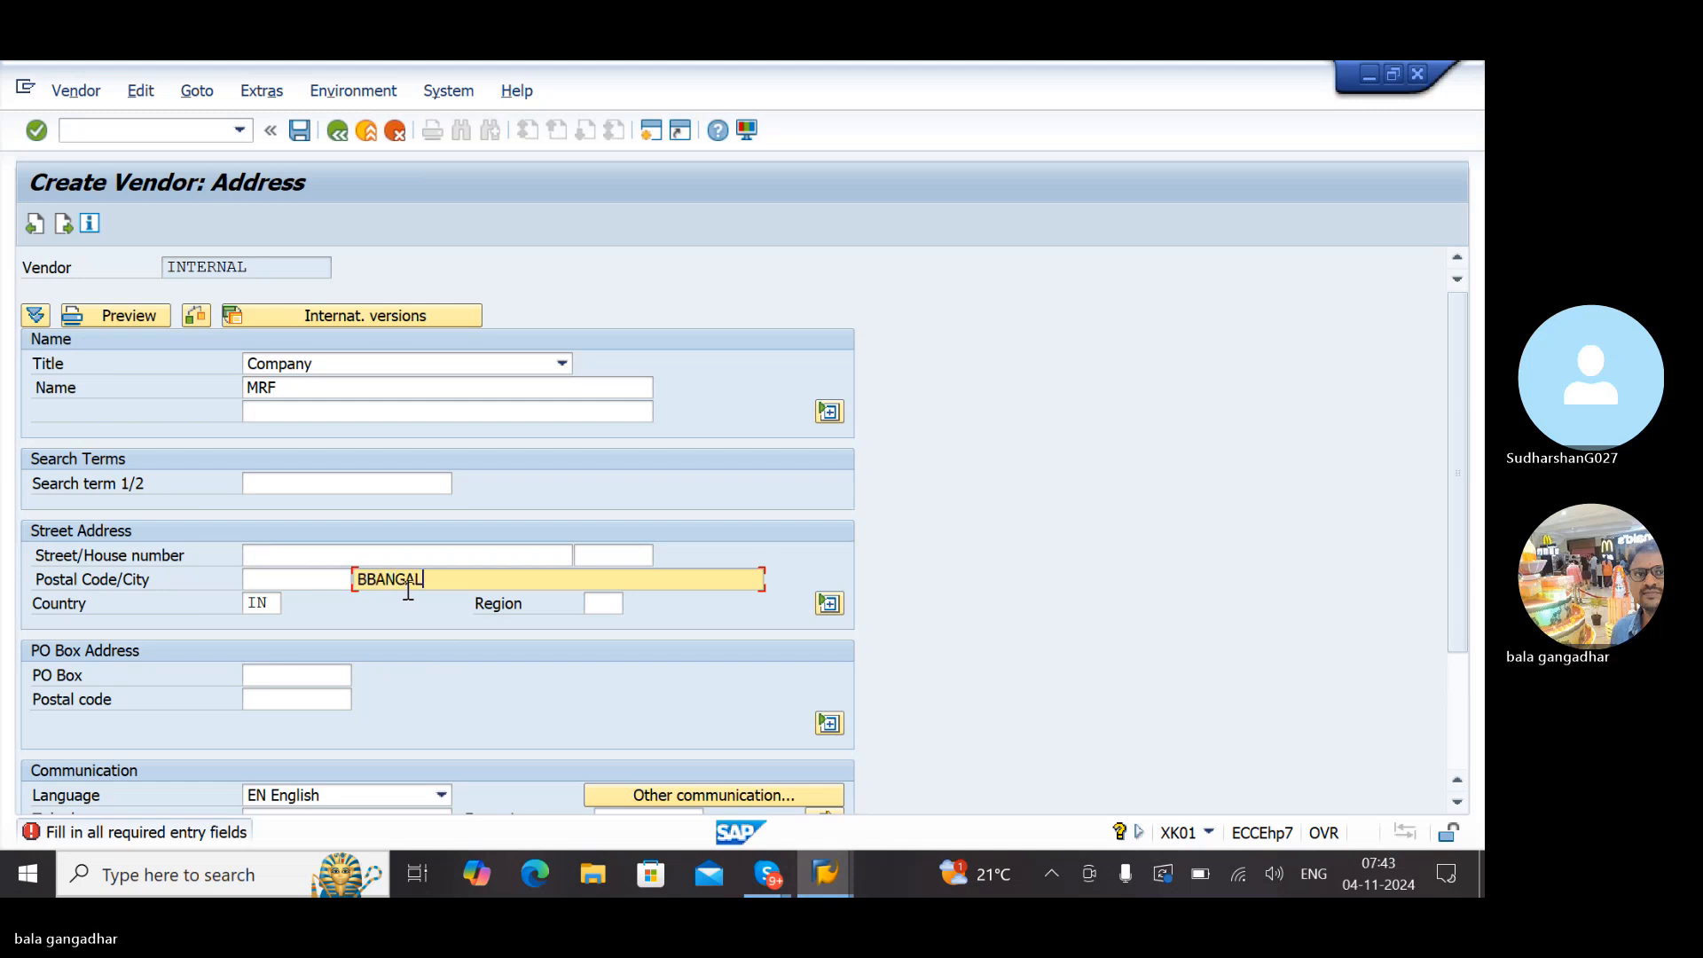
key("Return")
key("Return")
key("Return")
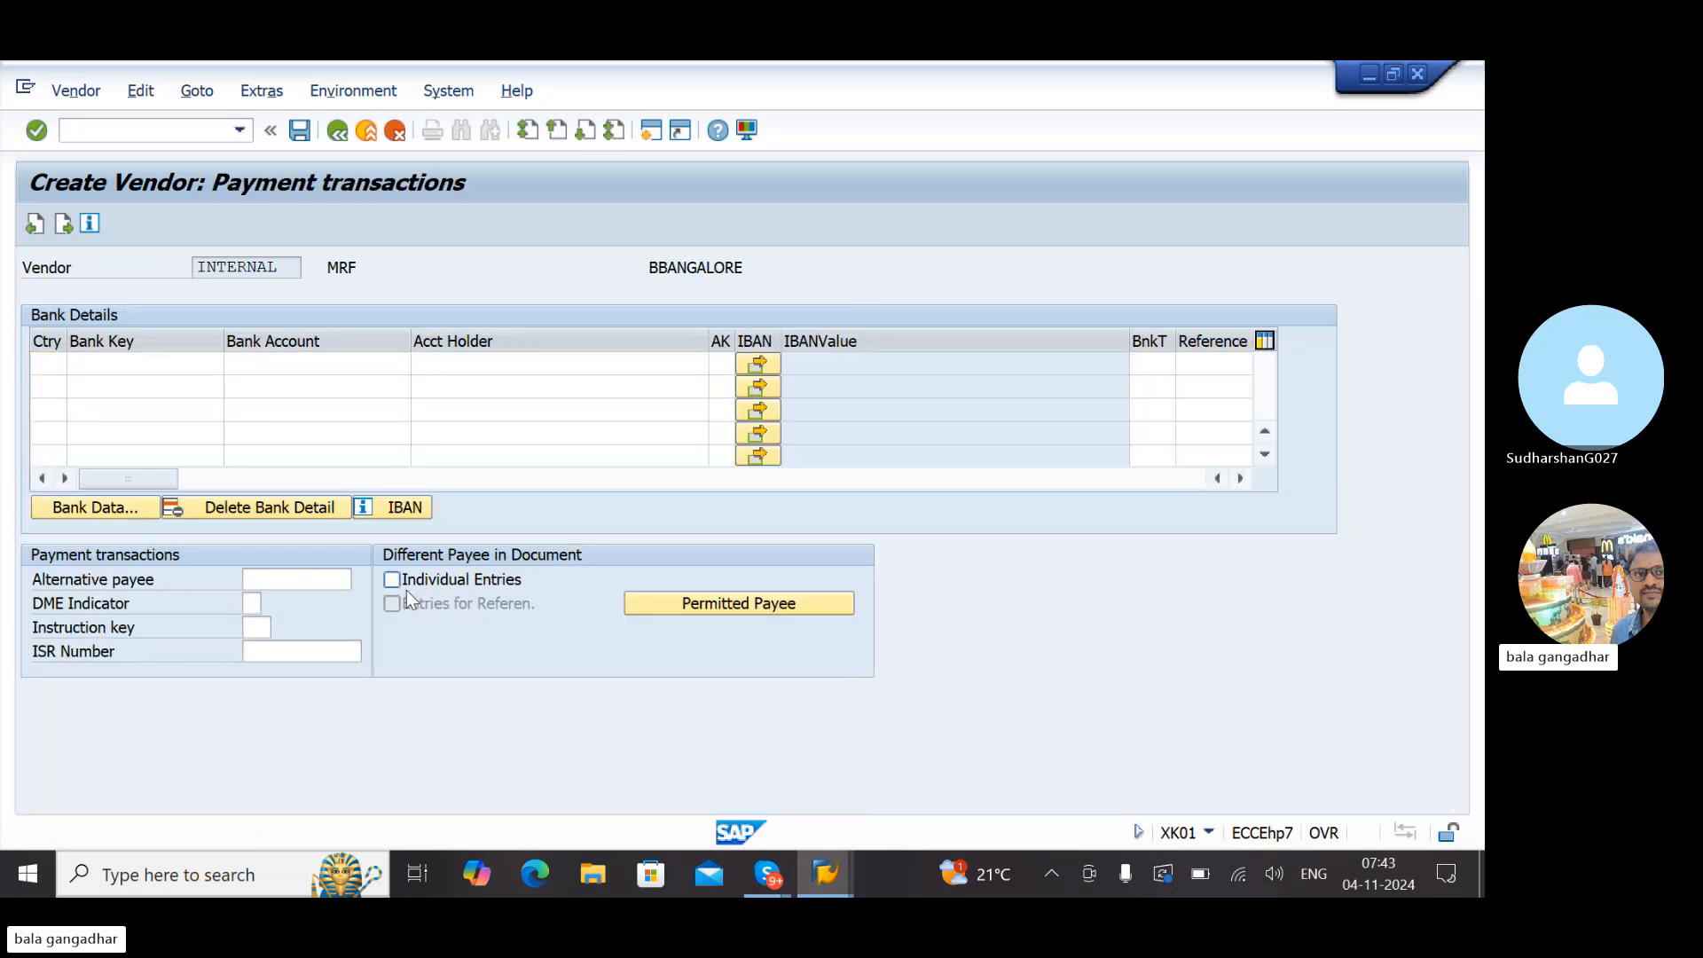
Set the MRF vendor's reconciliation account to 31000 and its order currency to INR, and save the vendor
key("Return")
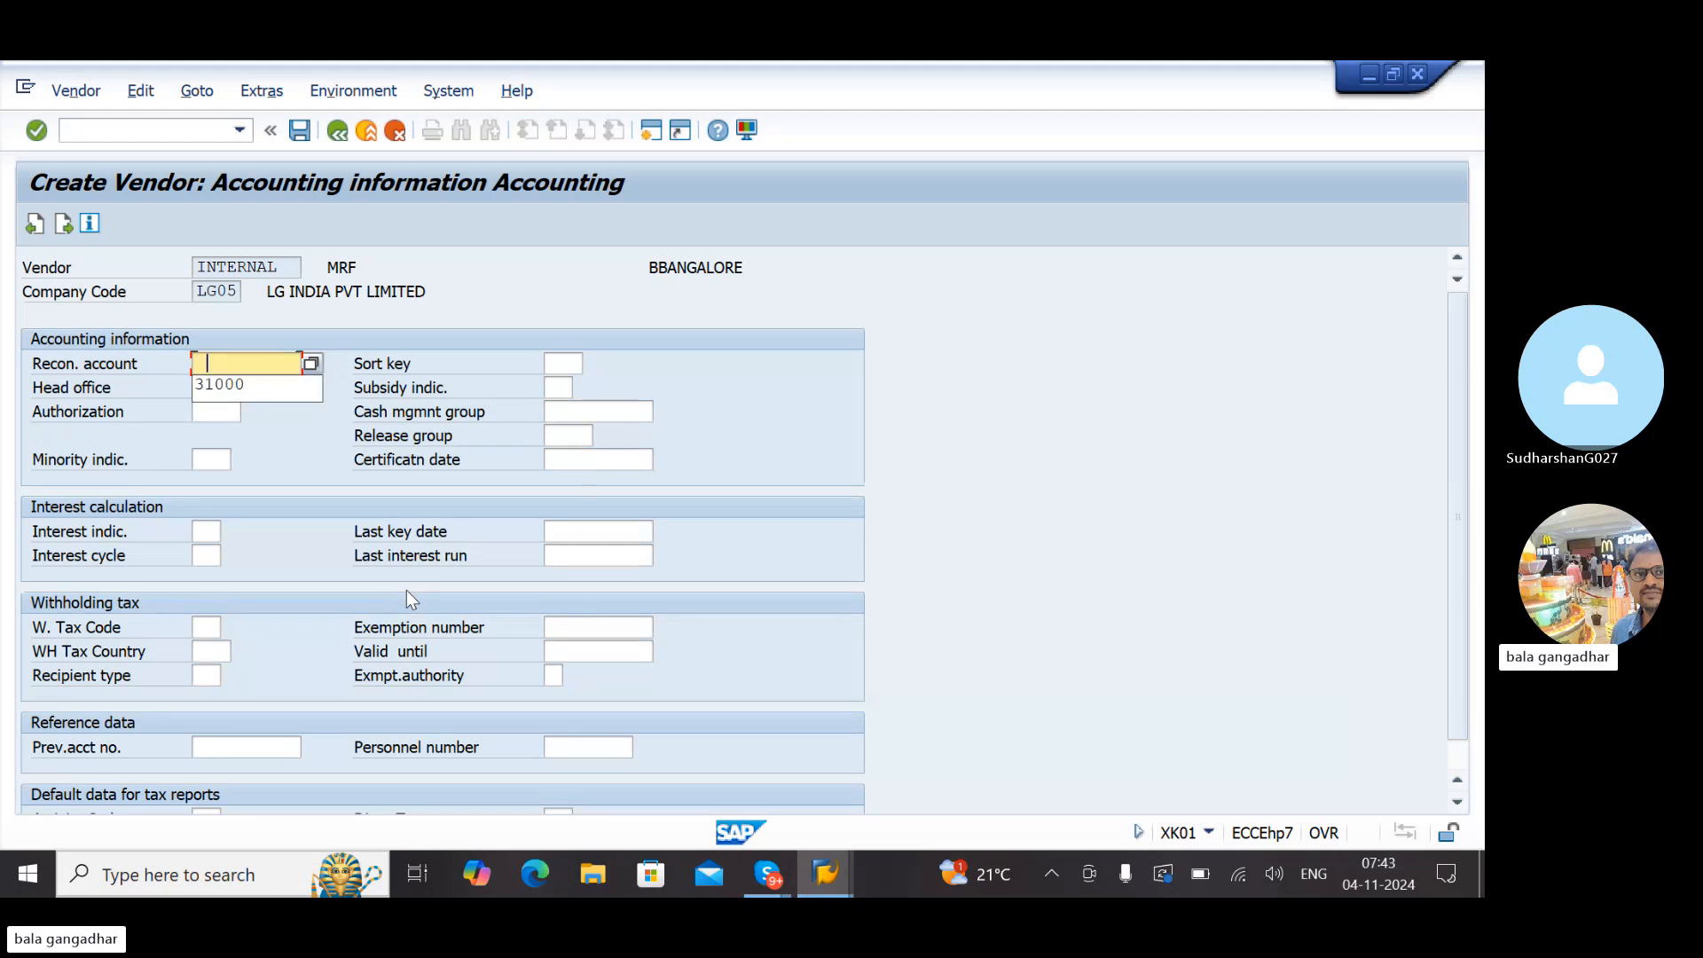
key("Down")
key("Return")
key("Return")
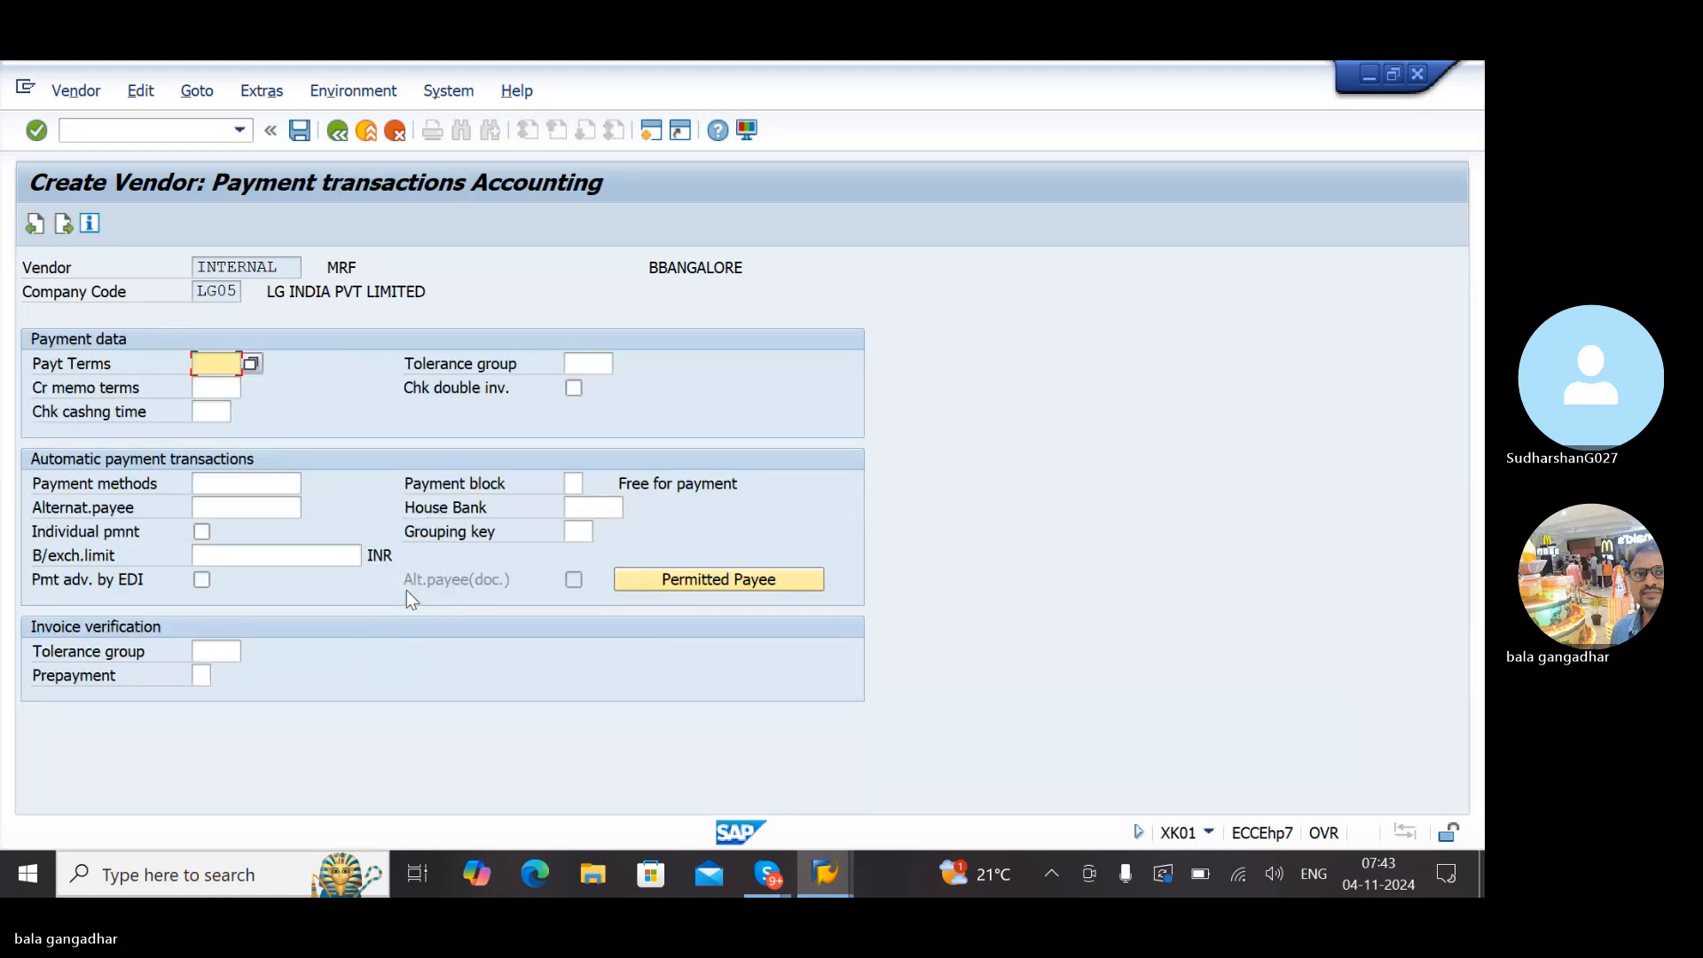
key("Return")
key("Return")
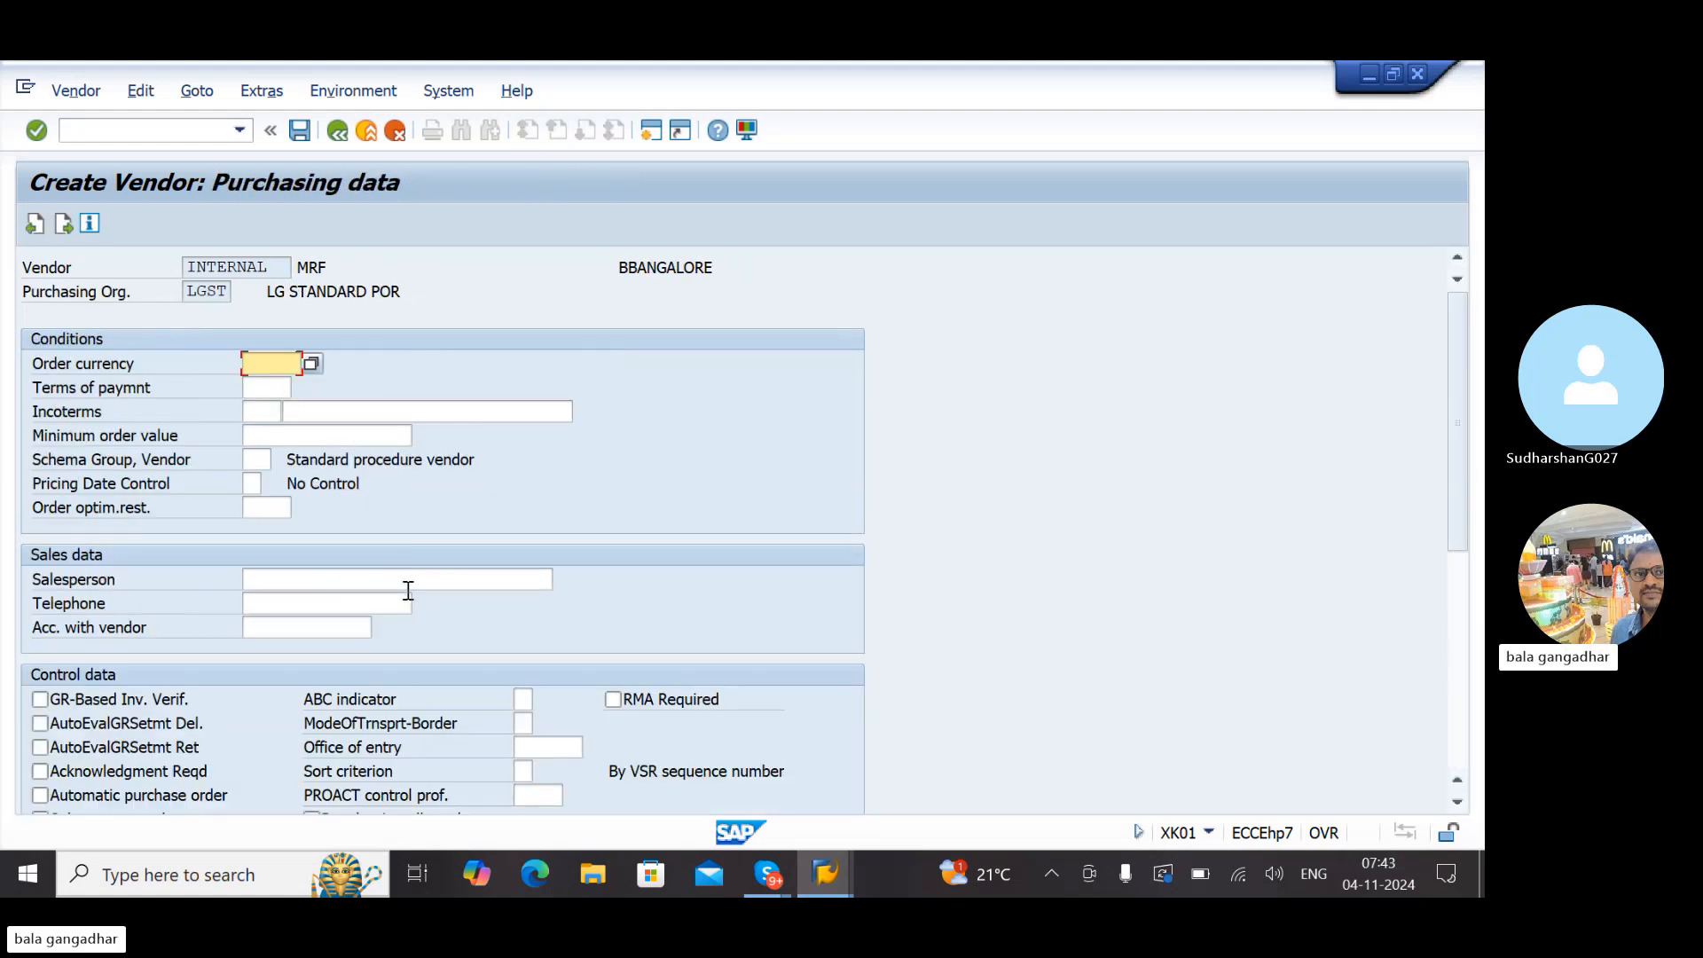
type("INR")
key("ctrl+s")
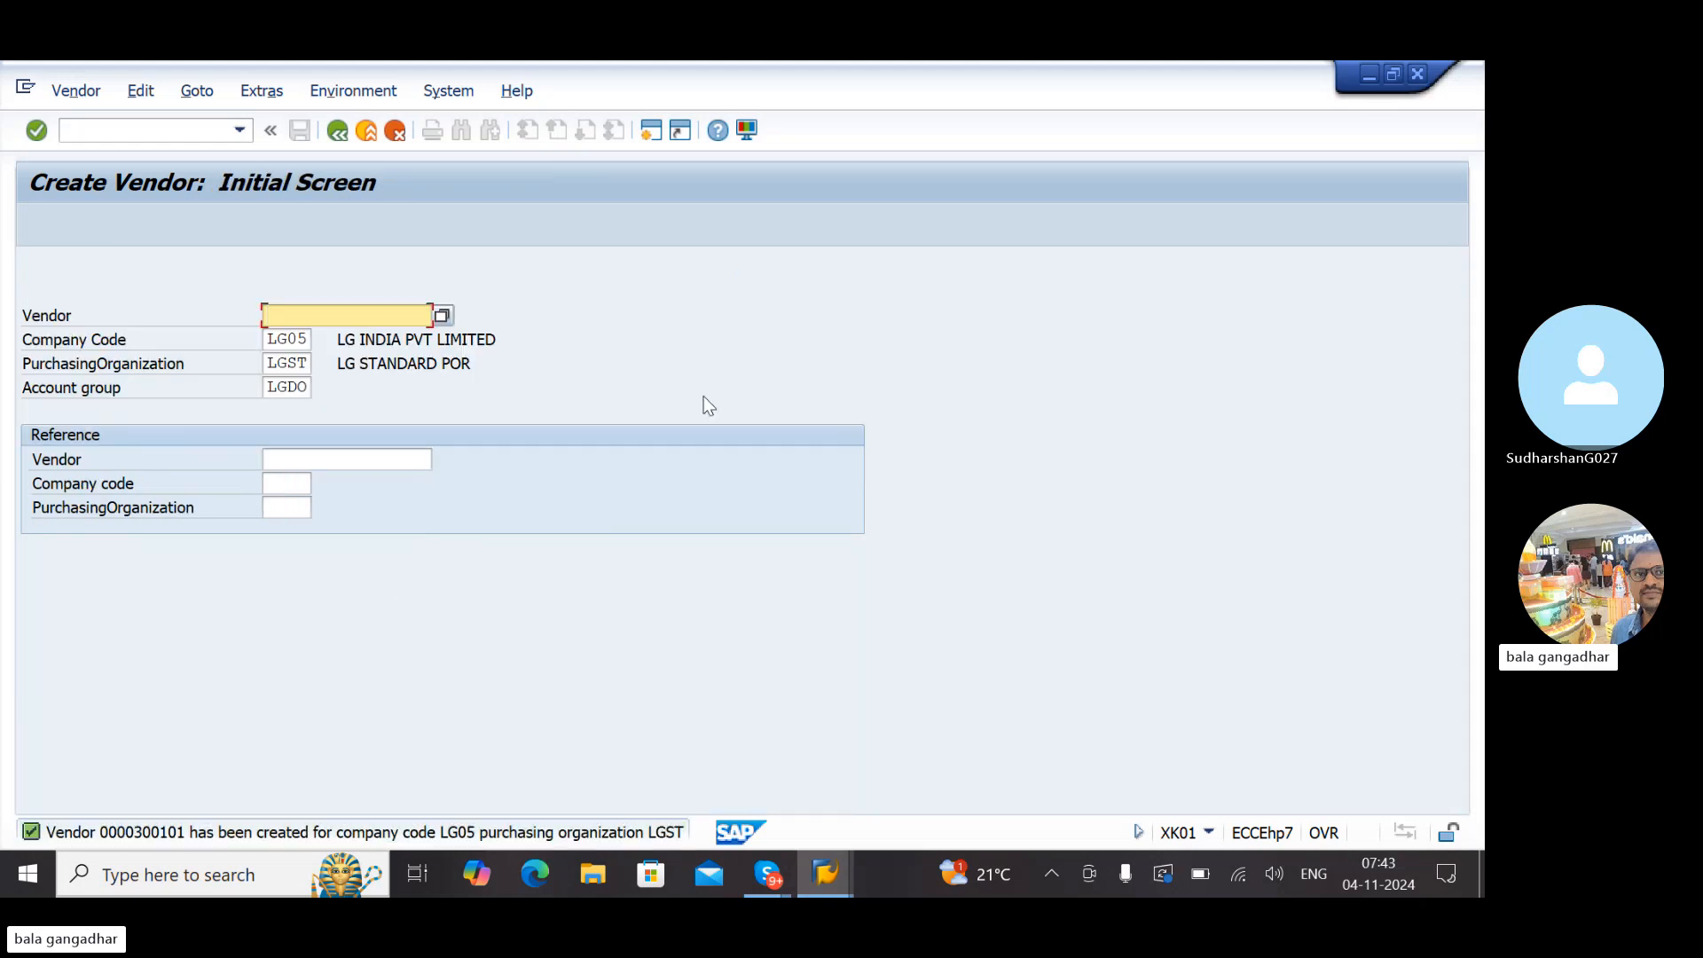
Run the vendor list MKVZ for purchasing organization LGST in a new session and check the TUBRO INDIA and MRF entries
left_click(658, 130)
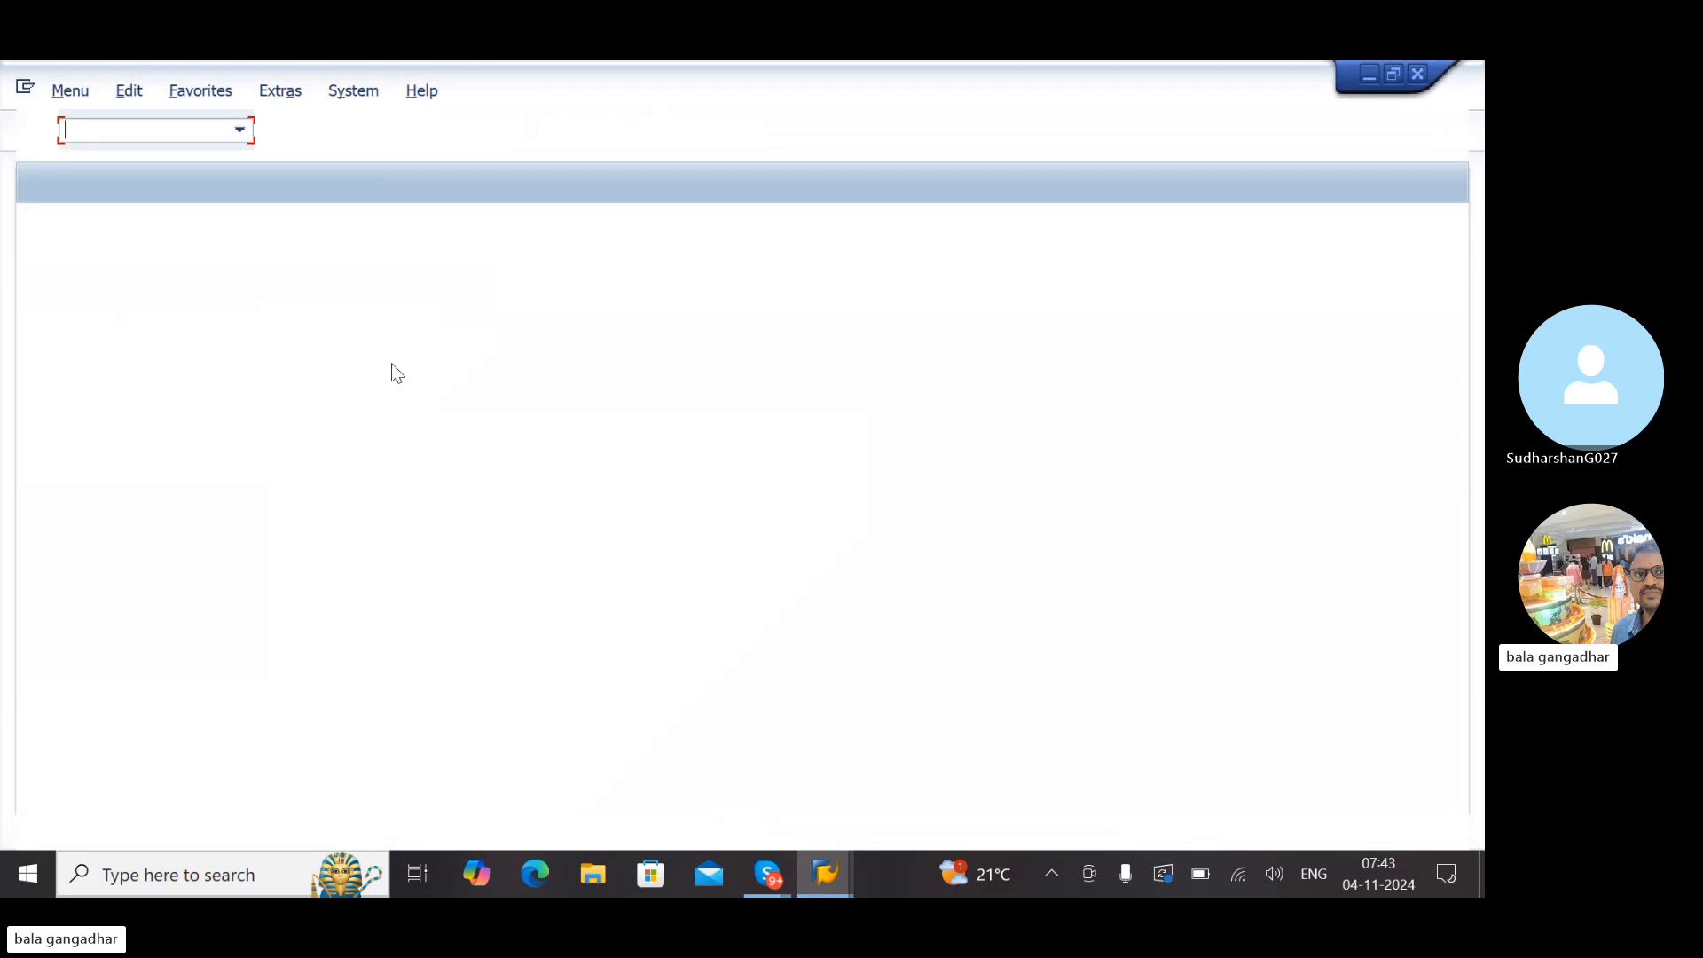
type("MKVZ")
key("Return")
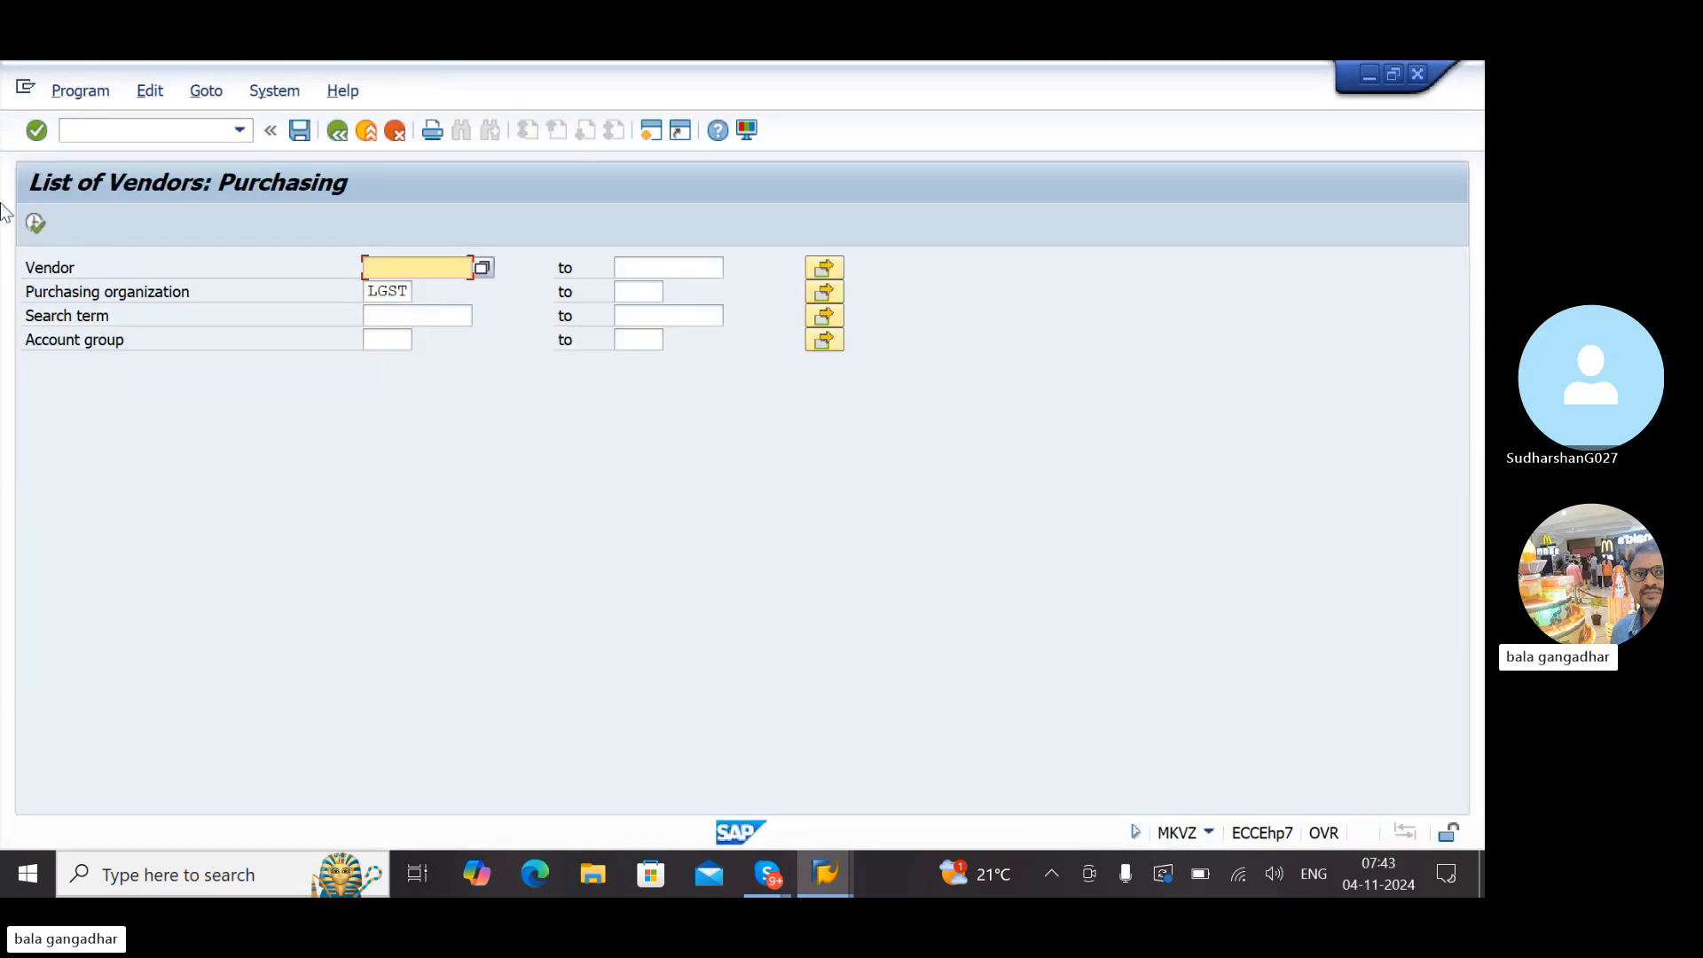
left_click(36, 219)
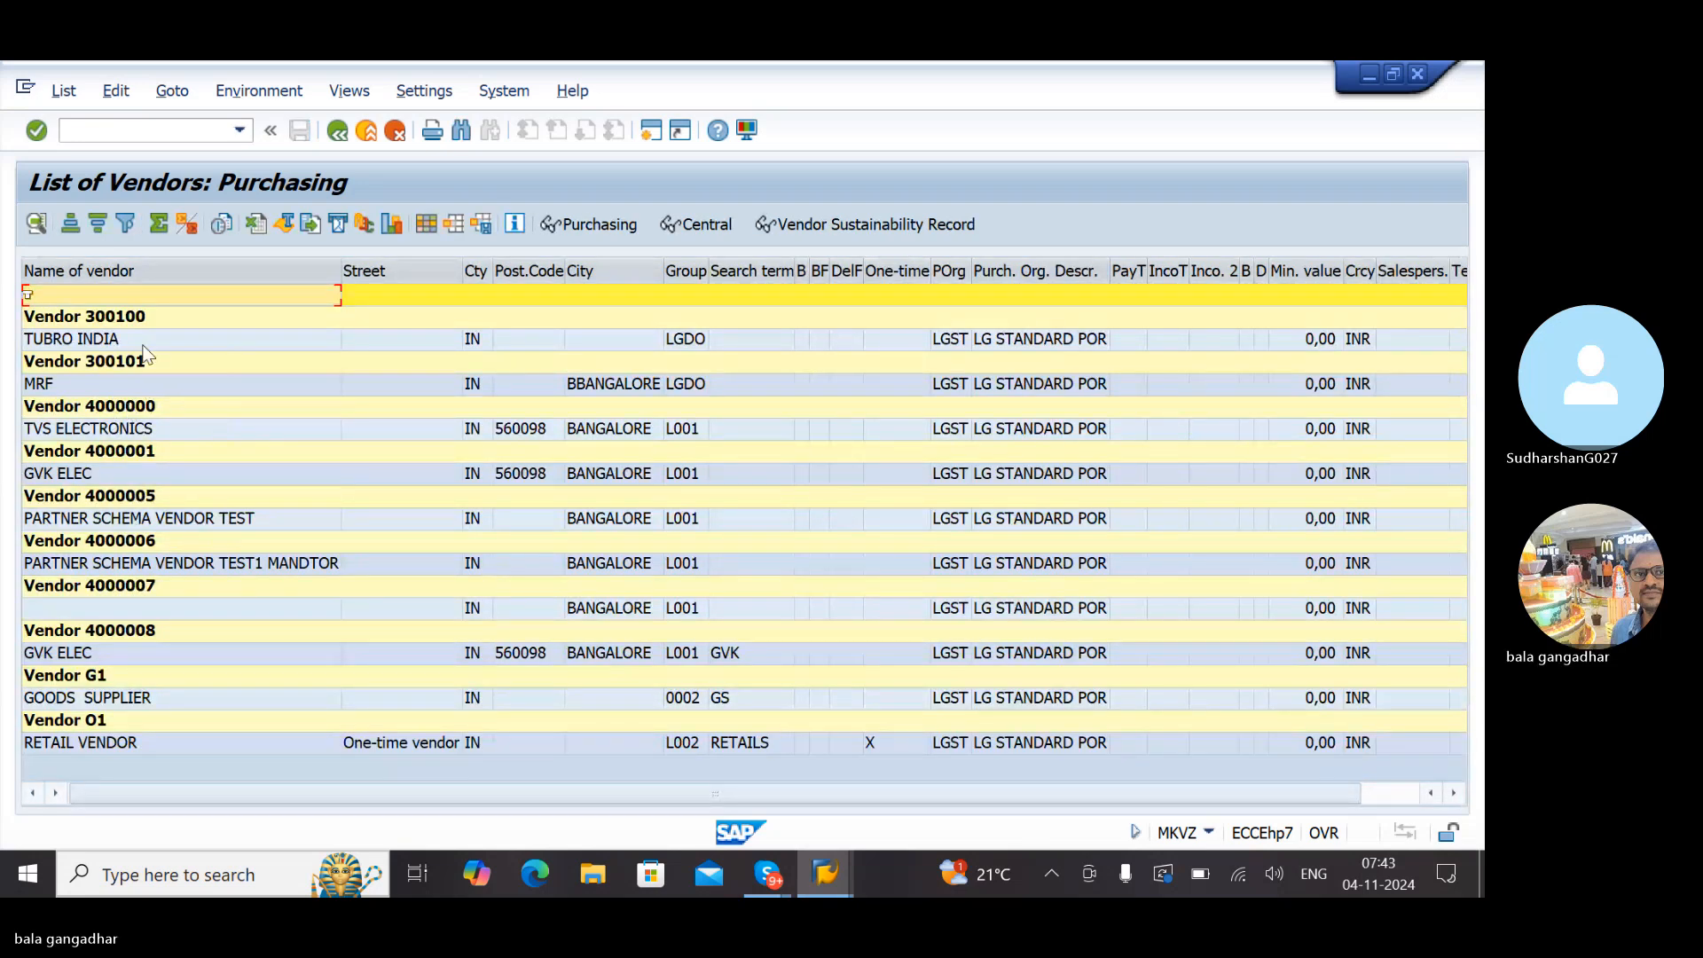
left_click(95, 342)
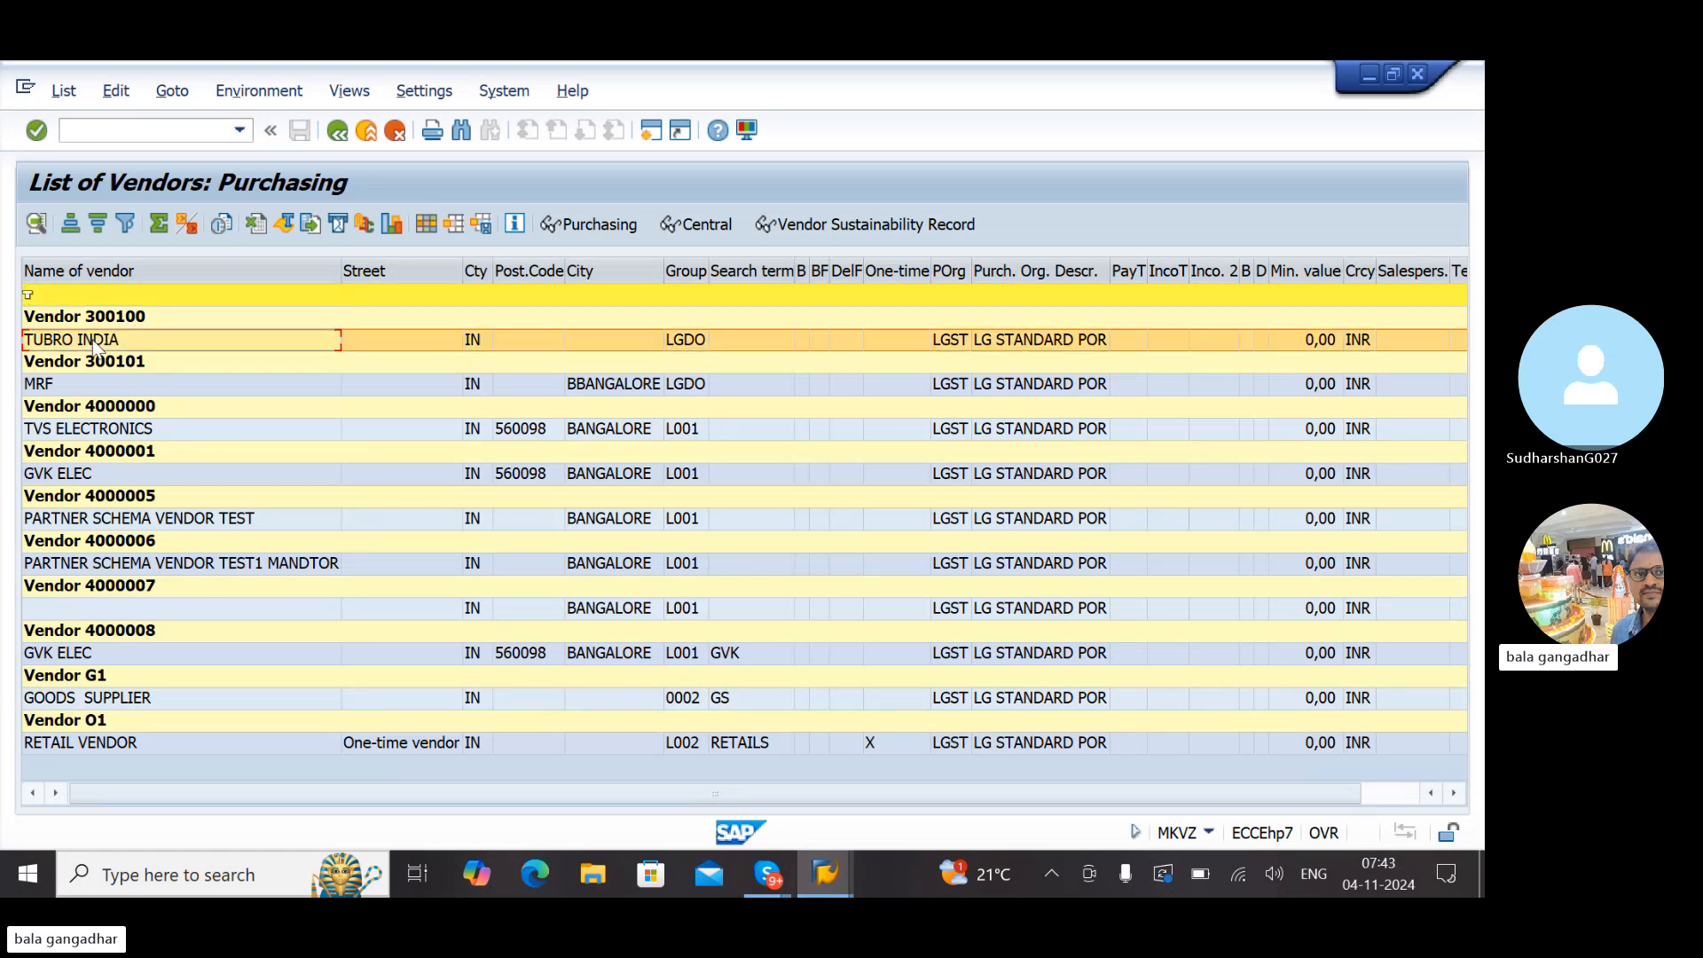
left_click(74, 387)
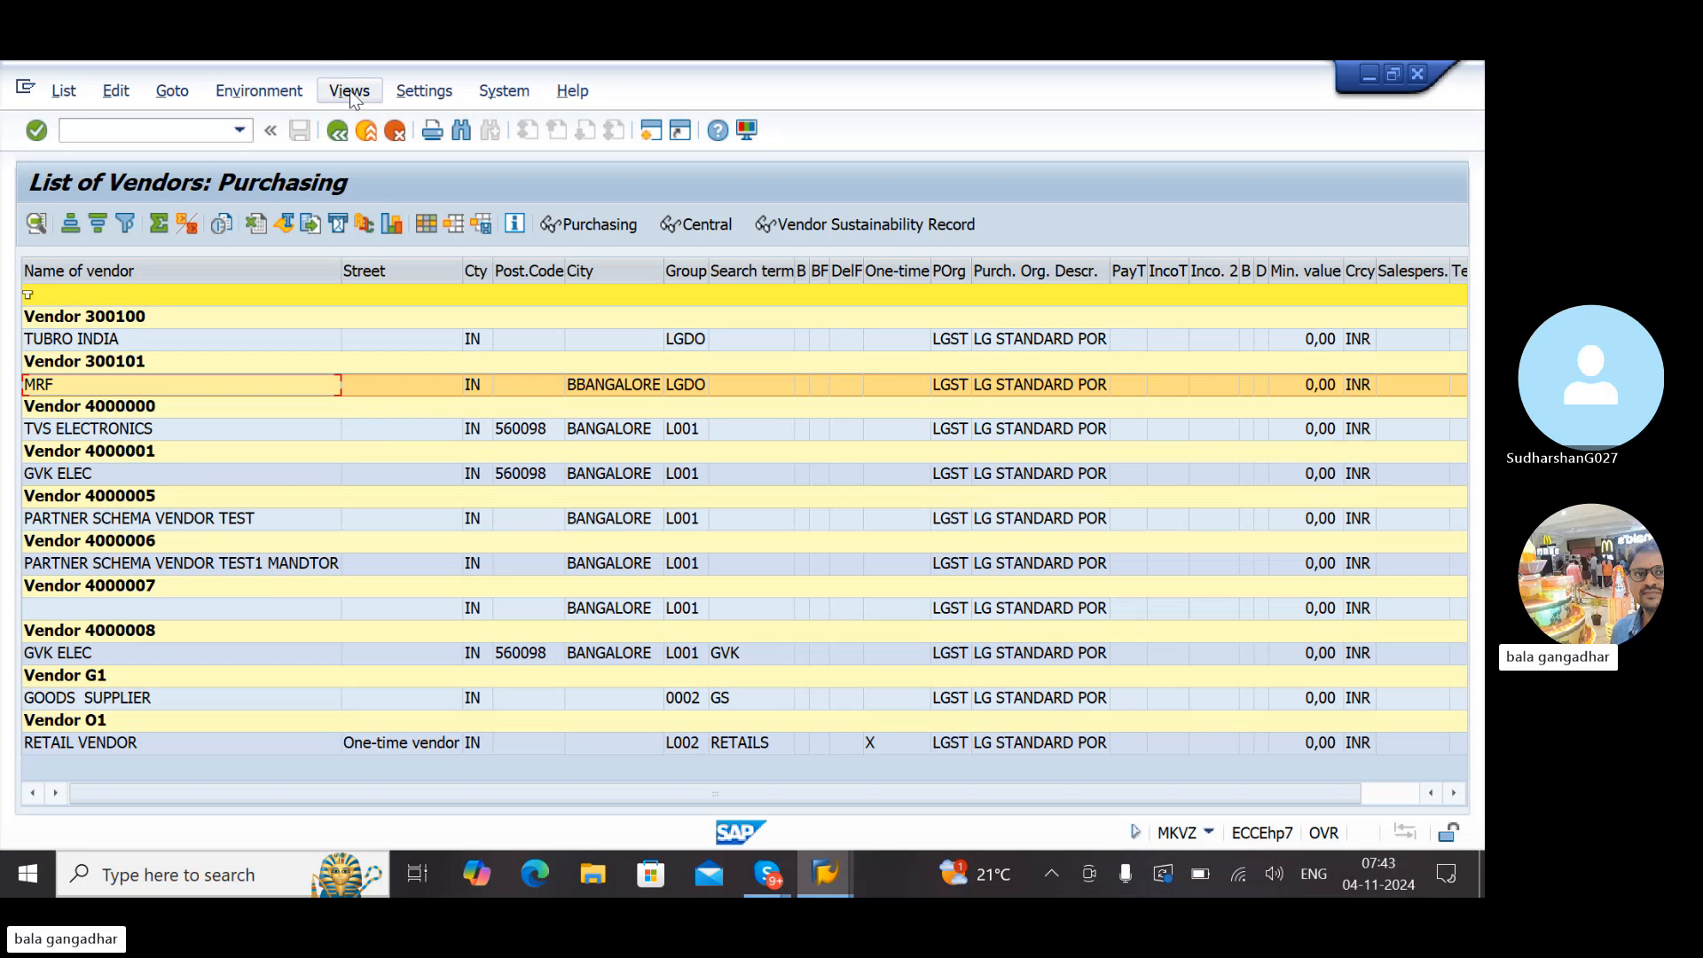
left_click(337, 130)
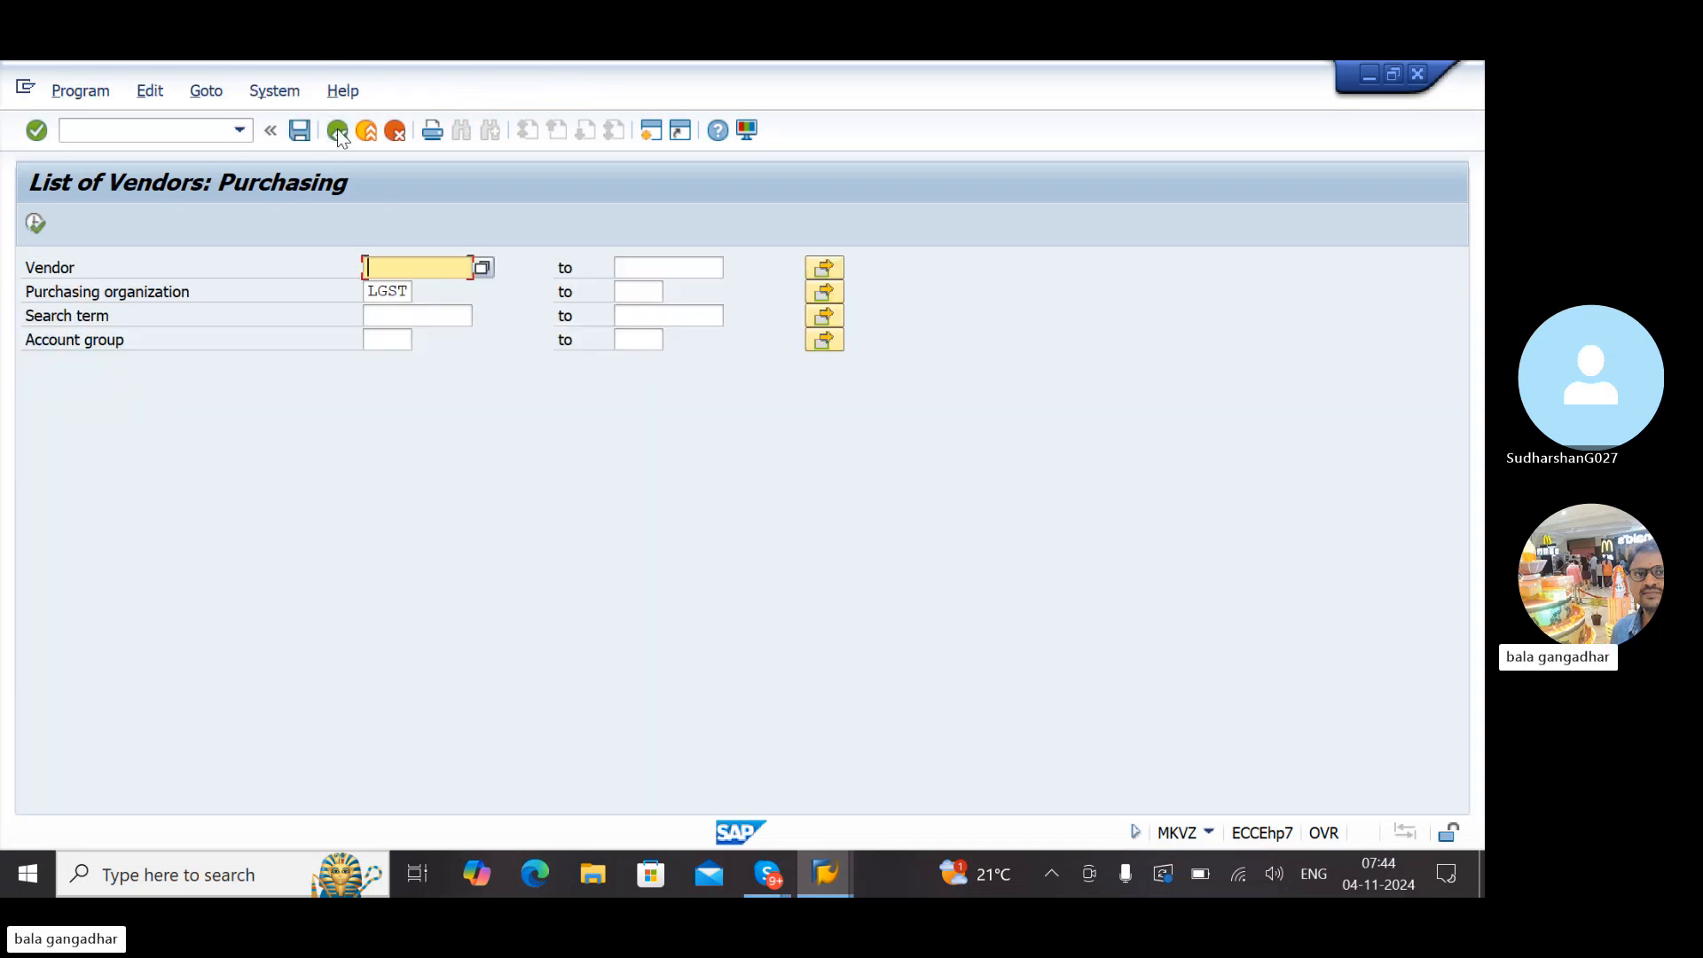
Leave the number range assignment for the IMG structure and select Define Screen Layout Specific to Purchasing Organization
left_click(830, 885)
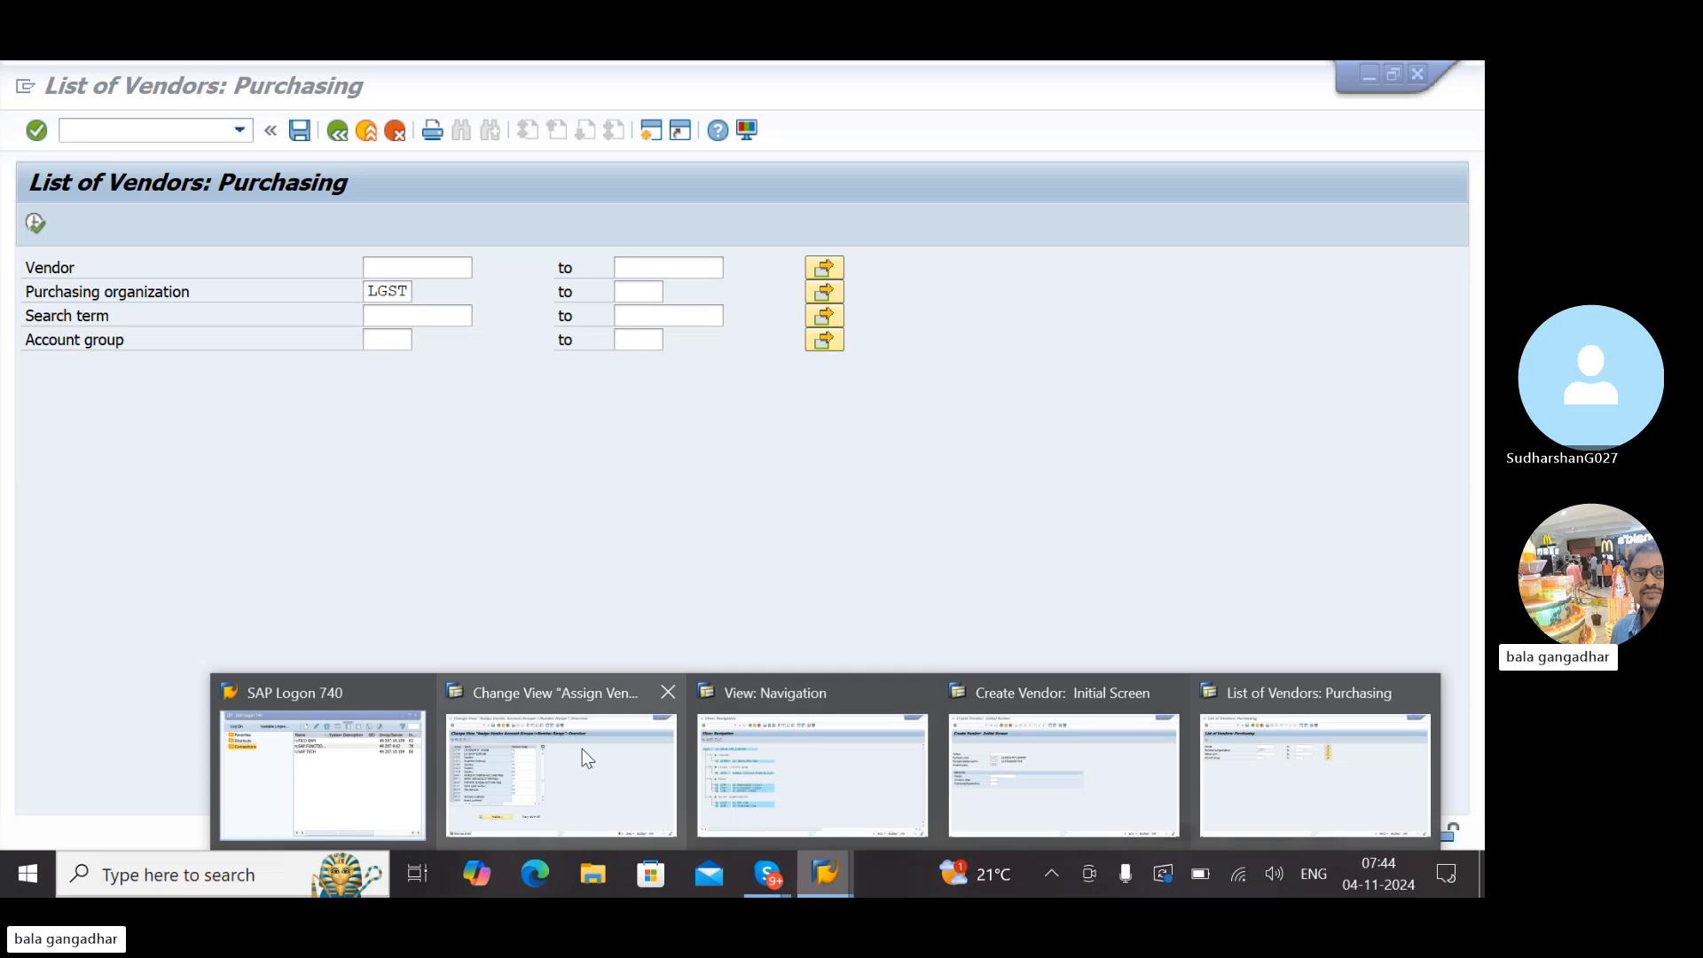
left_click(582, 749)
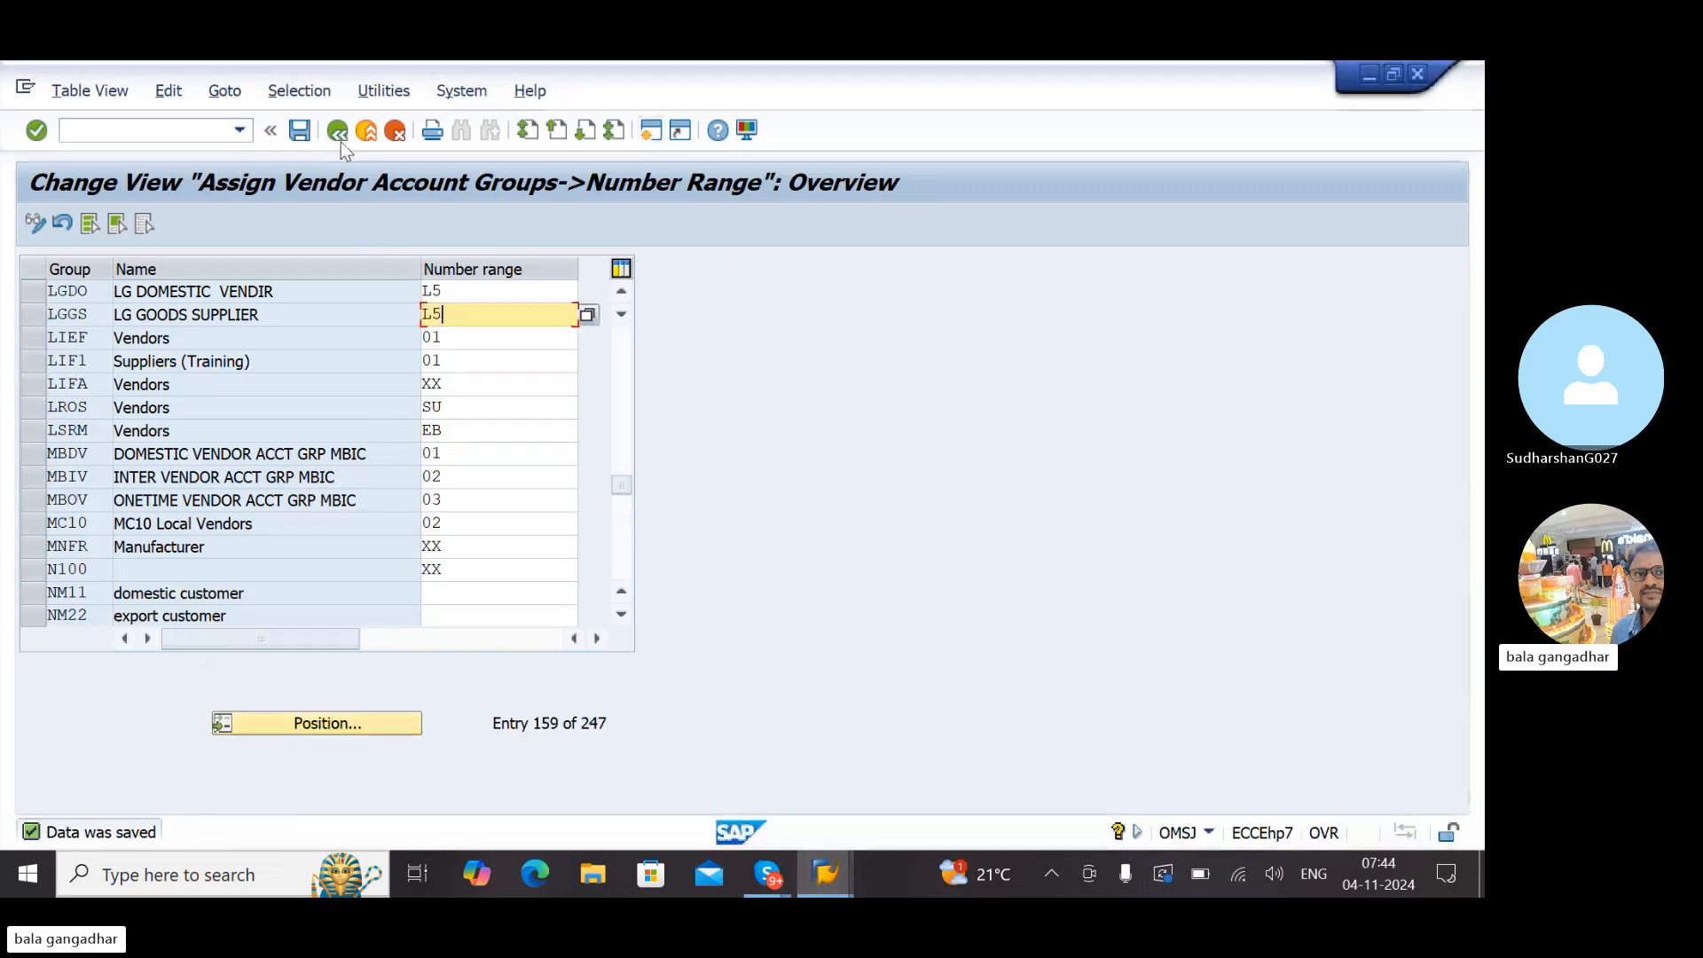
left_click(339, 137)
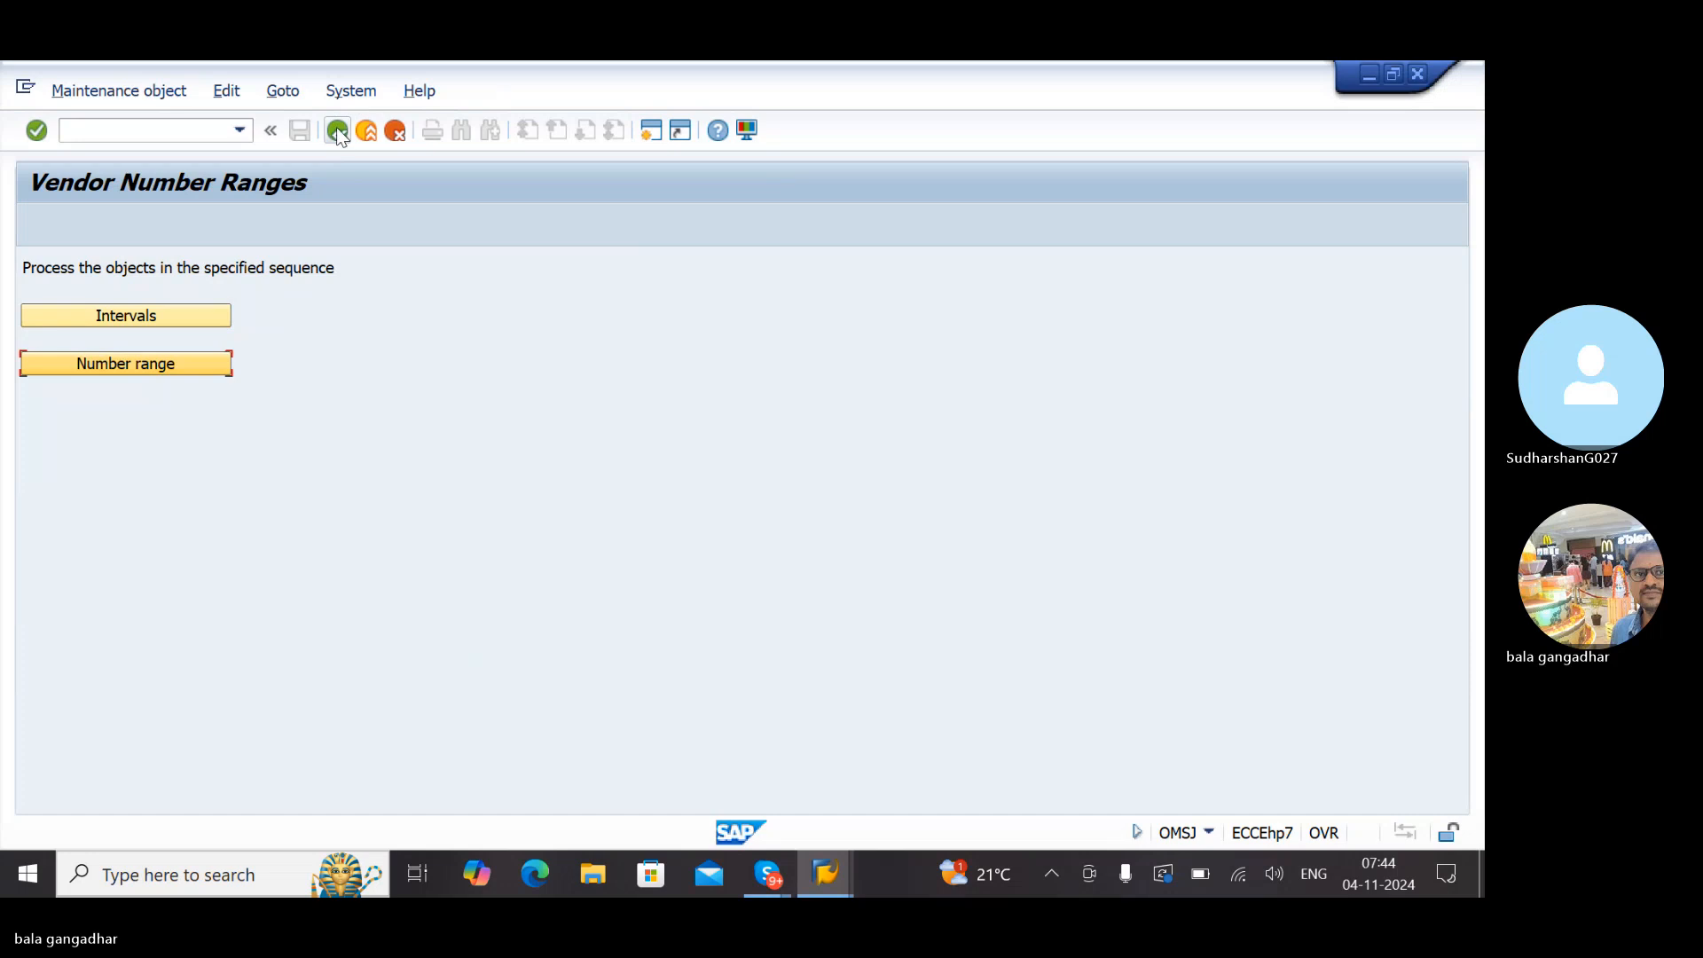
left_click(337, 130)
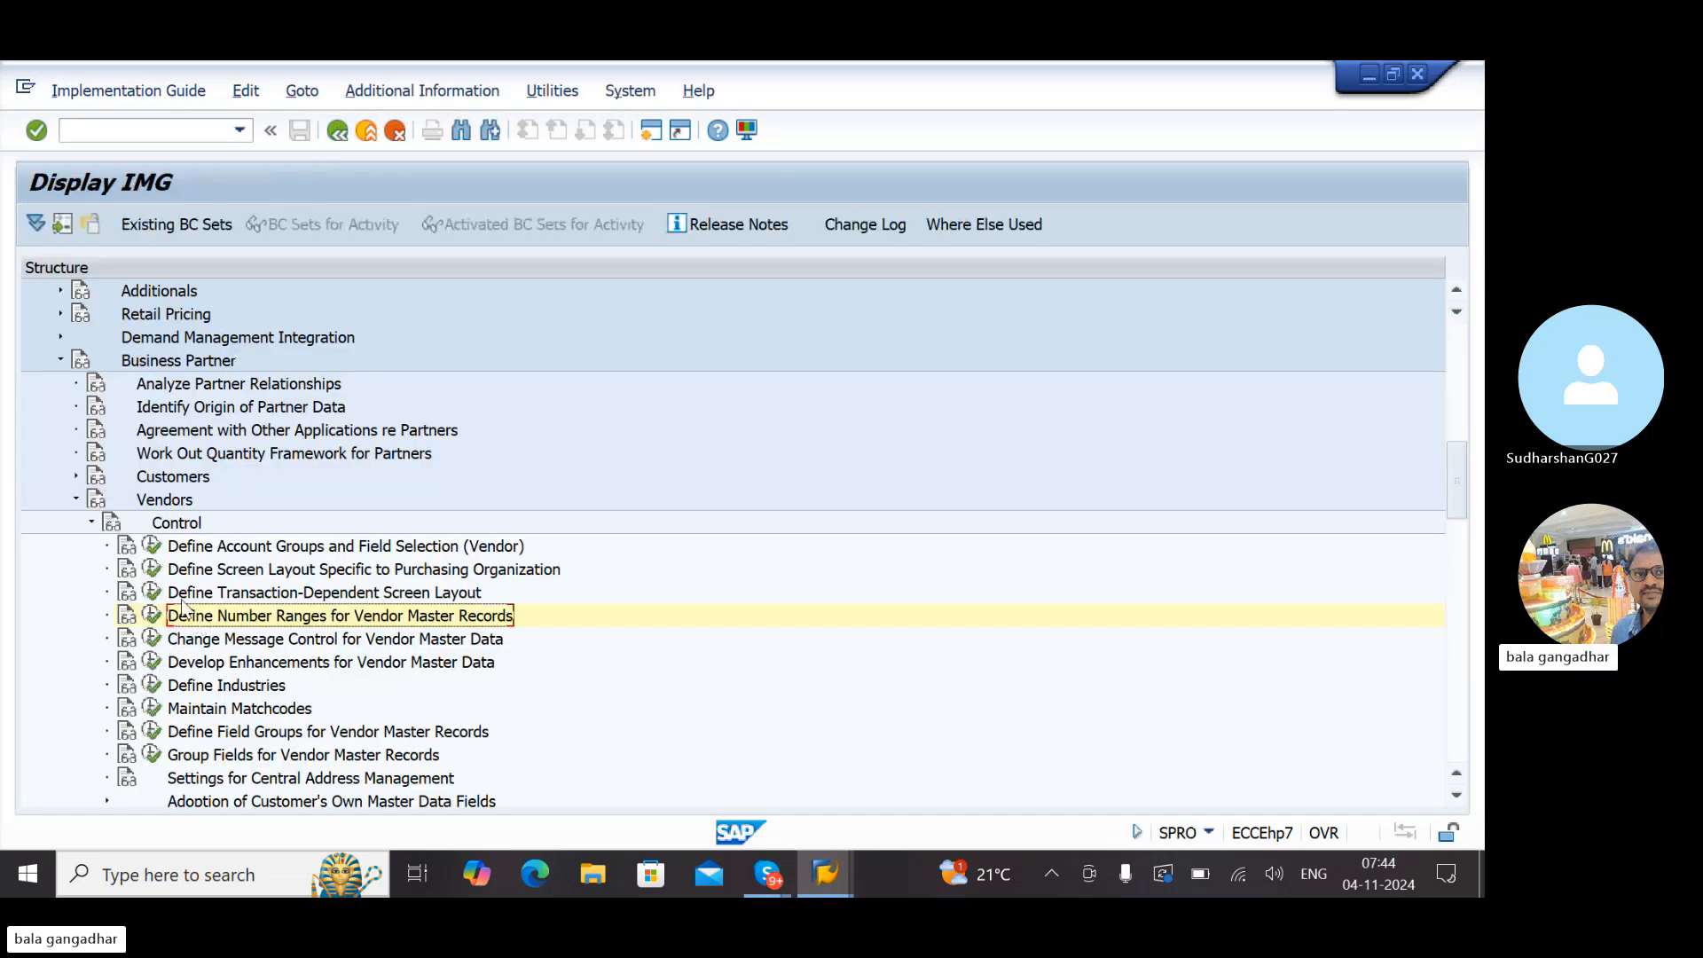
left_click(232, 573)
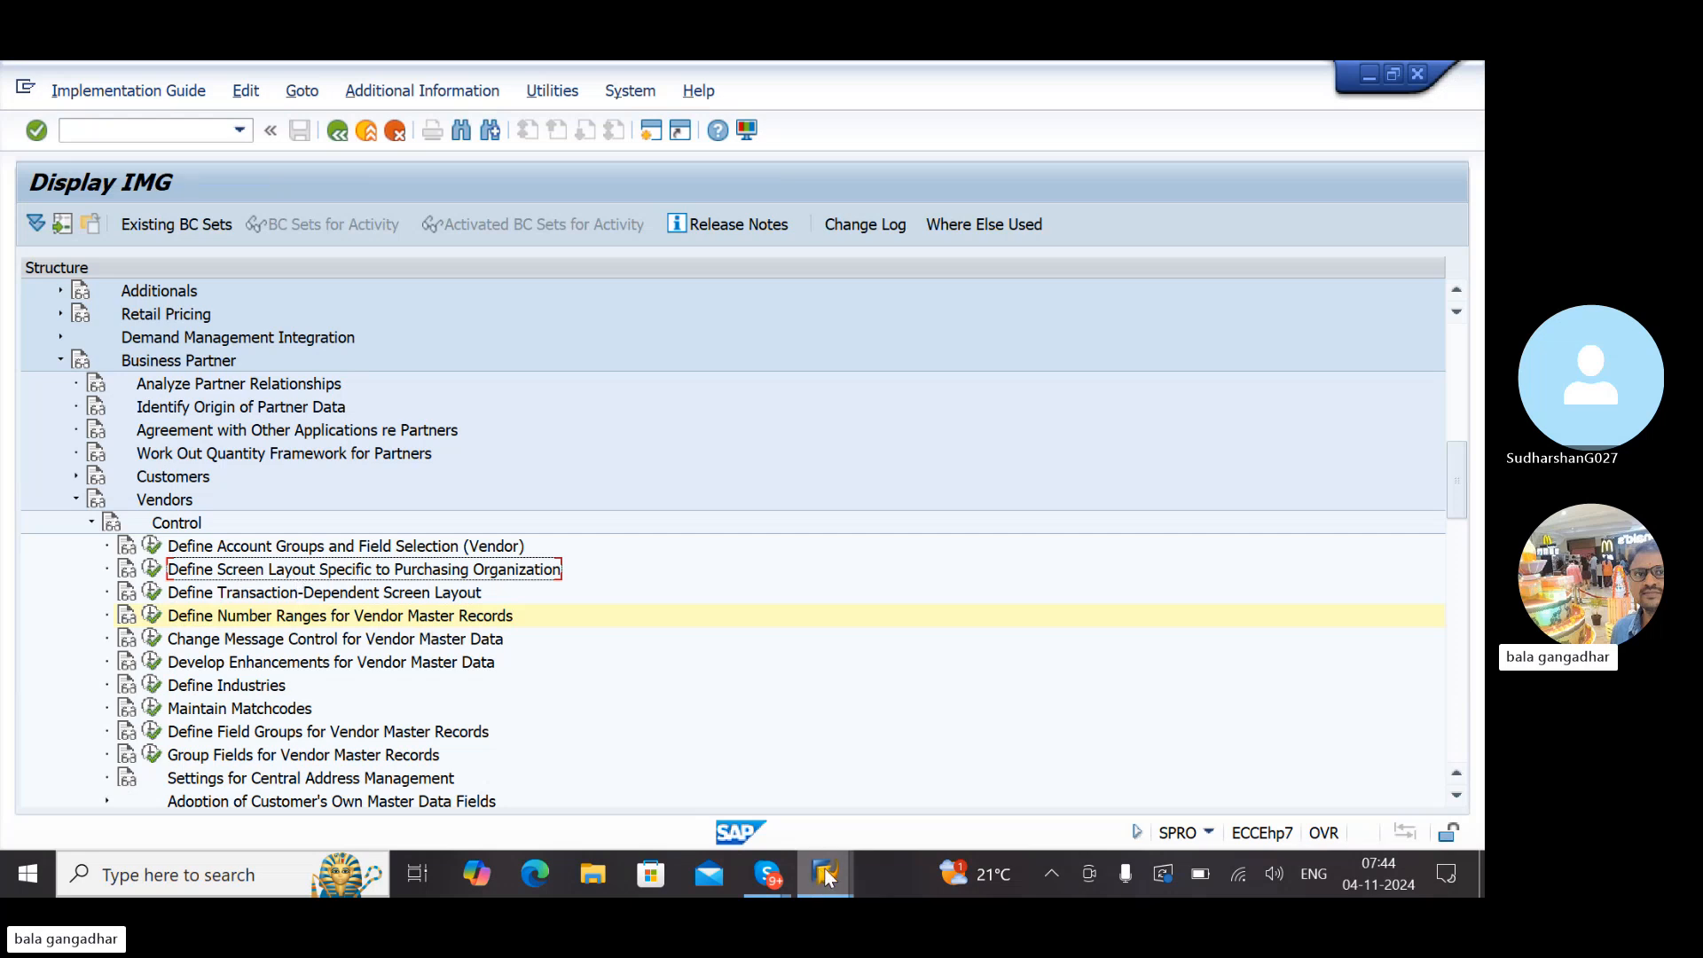
Switch to the vendor creation session and open the address data for a new LGDO vendor
mouse_move(824, 870)
left_click(1048, 776)
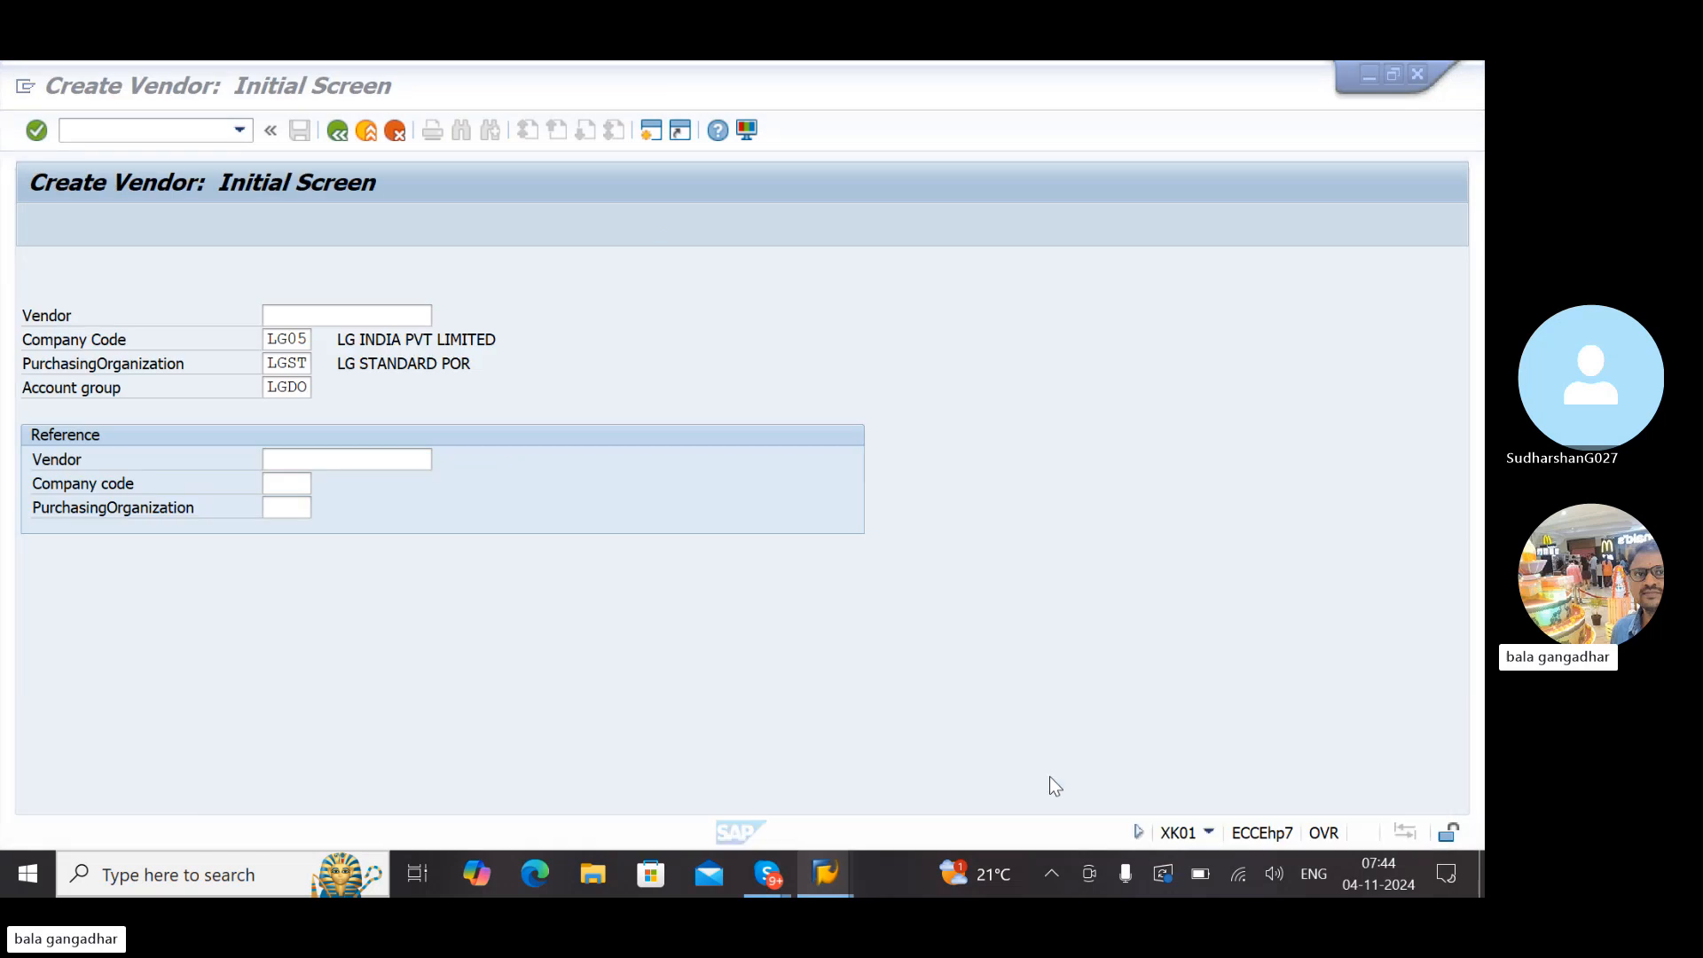
key("Return")
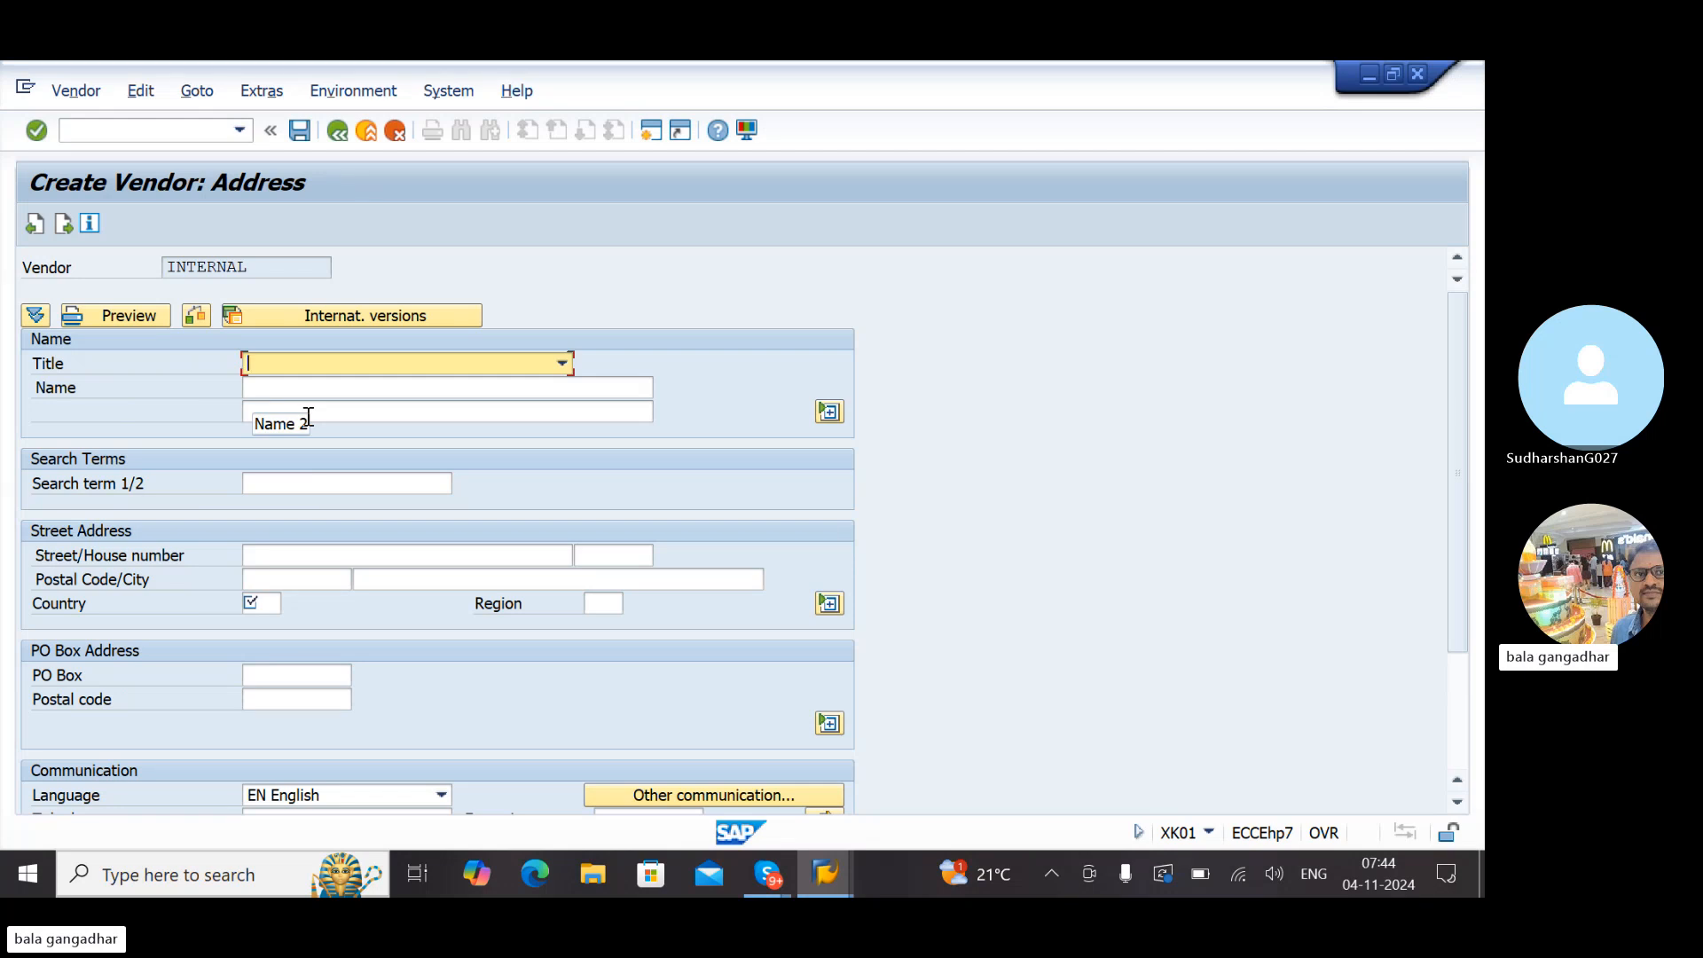
key("F10")
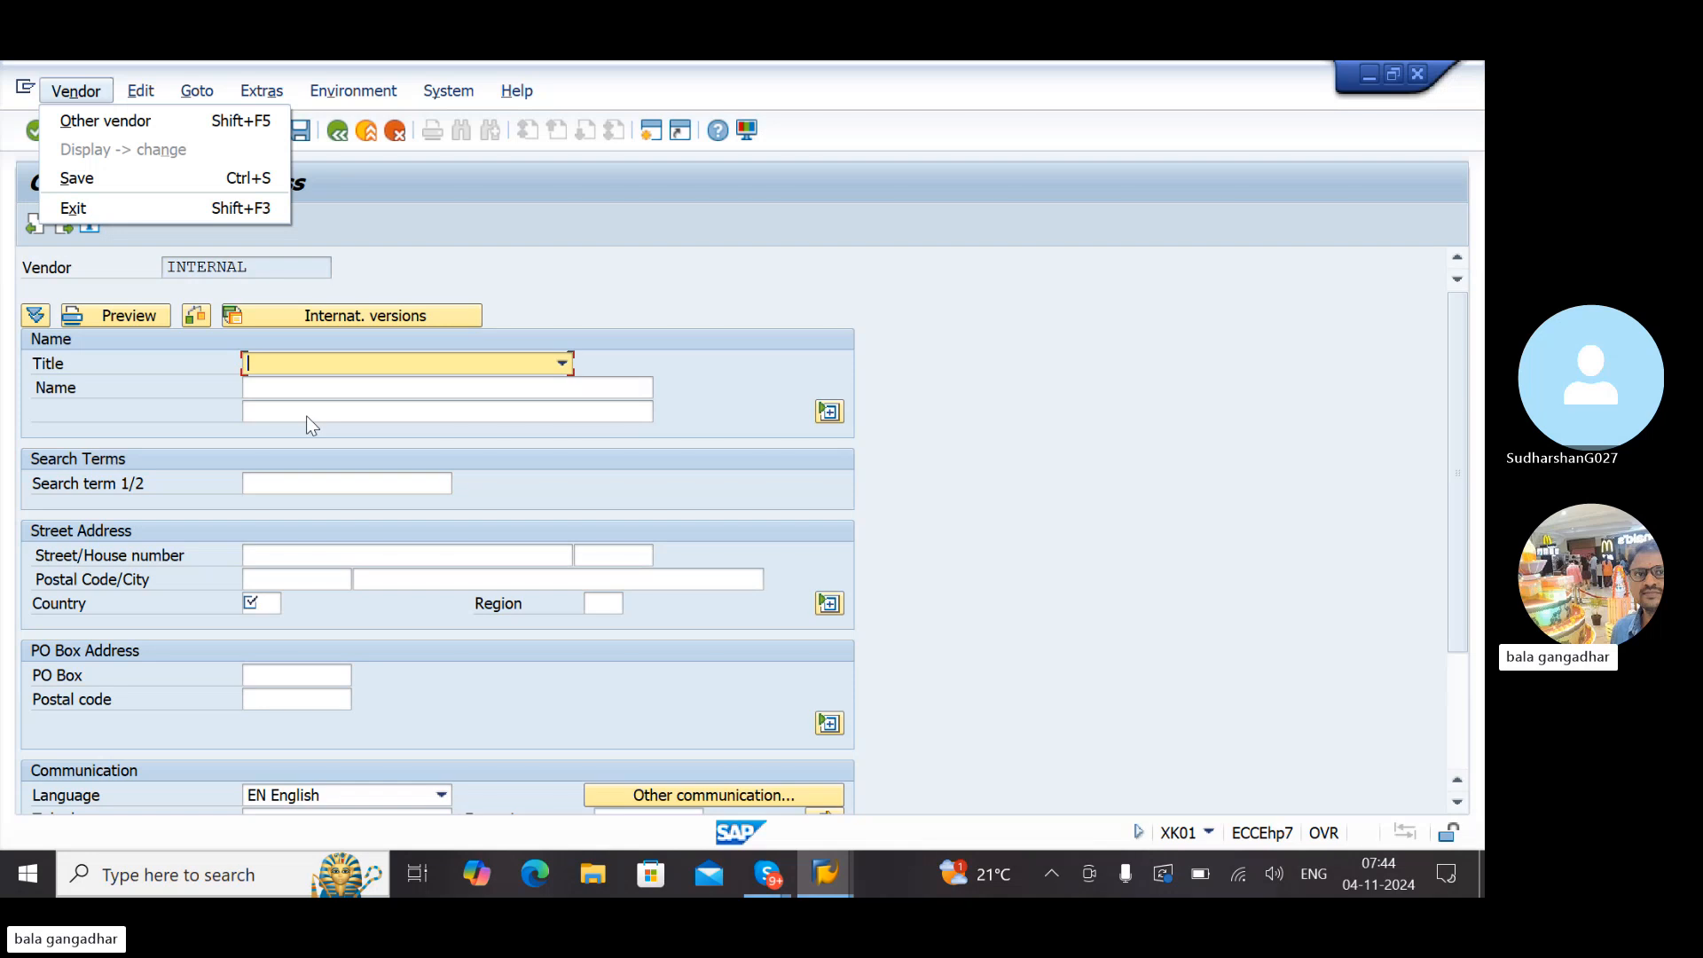
left_click(518, 180)
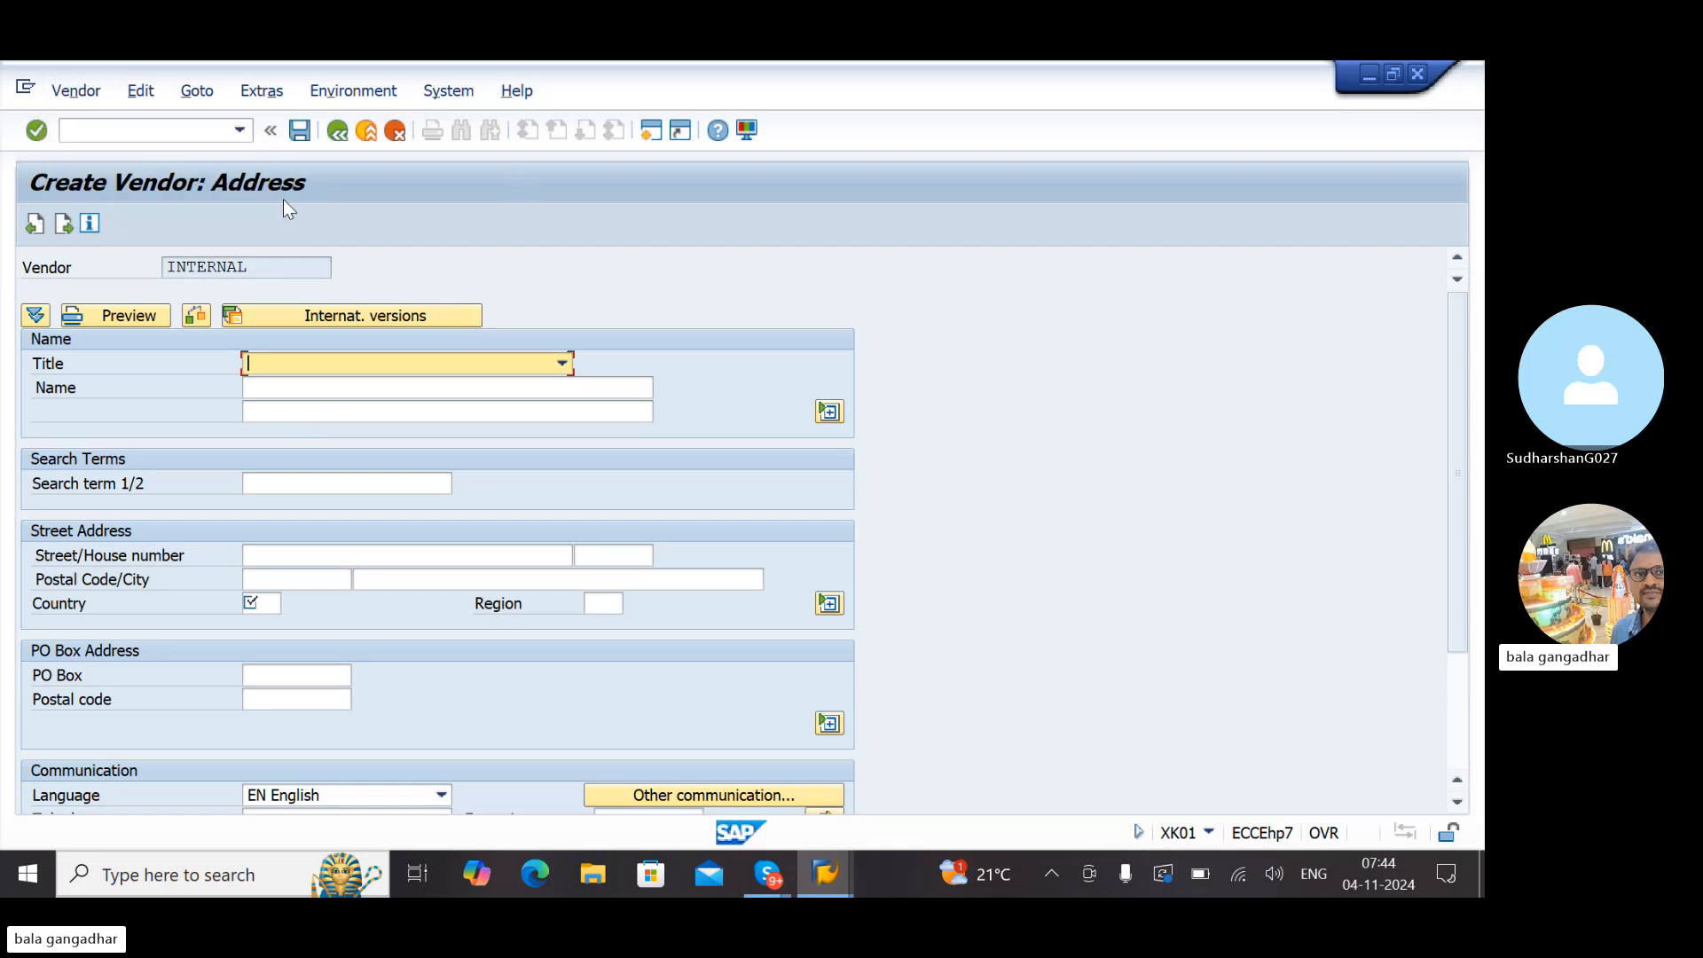
left_click(338, 131)
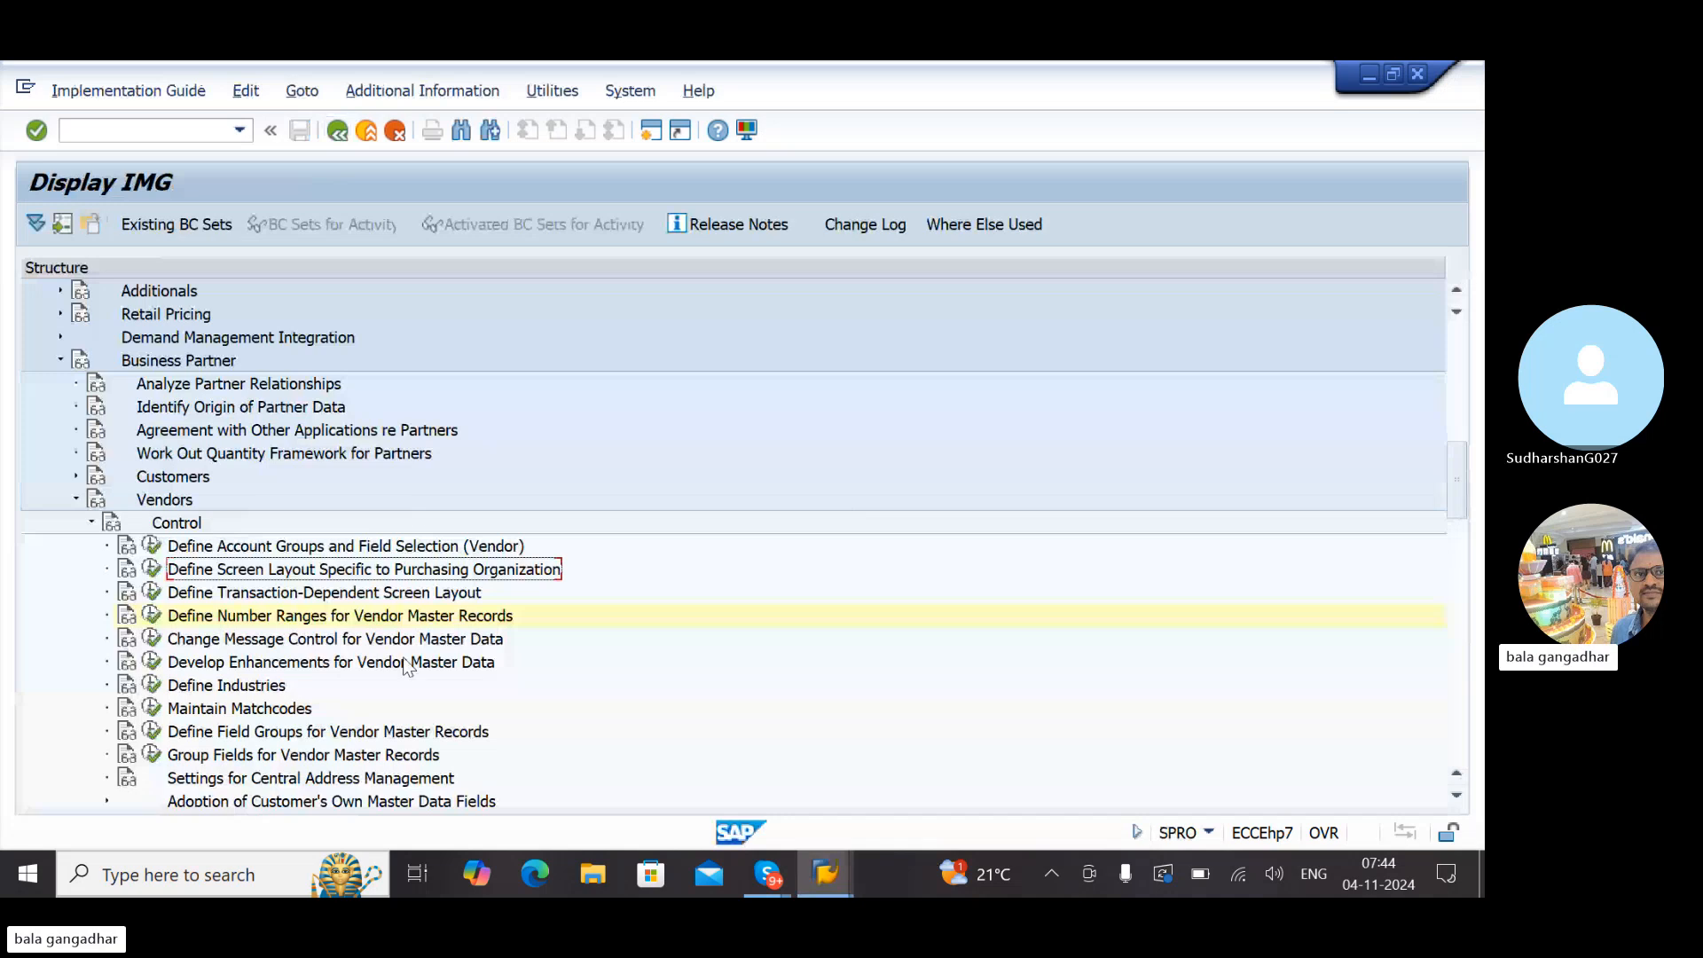
key("alt+Tab")
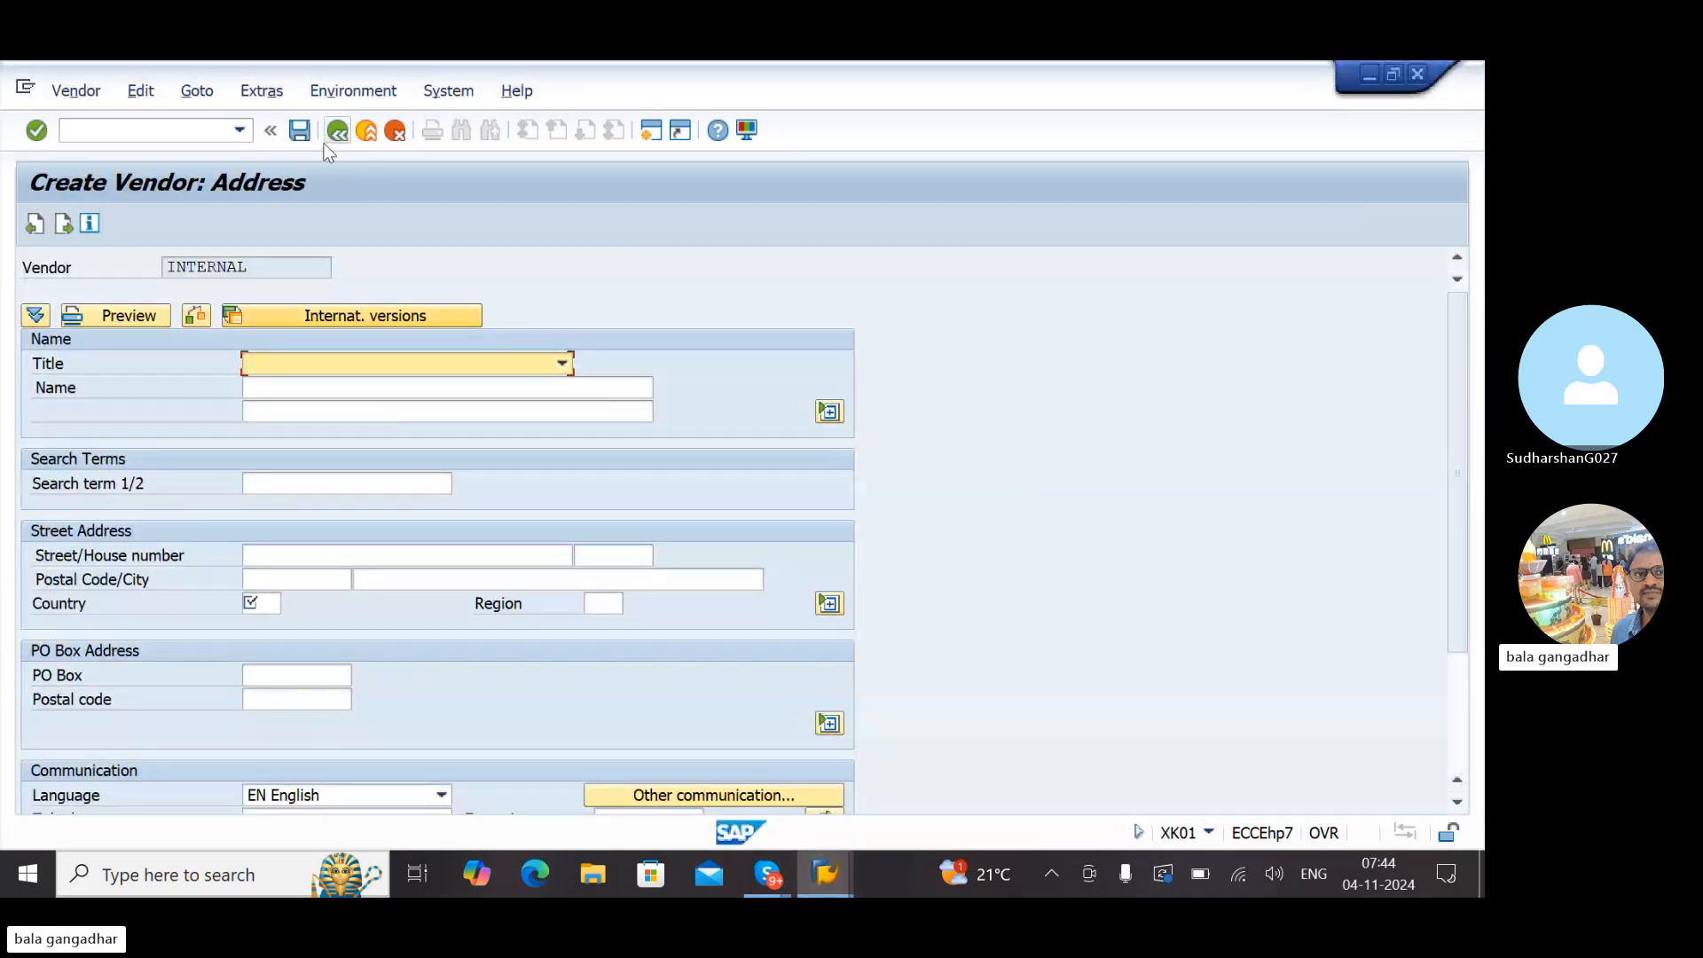
left_click(338, 131)
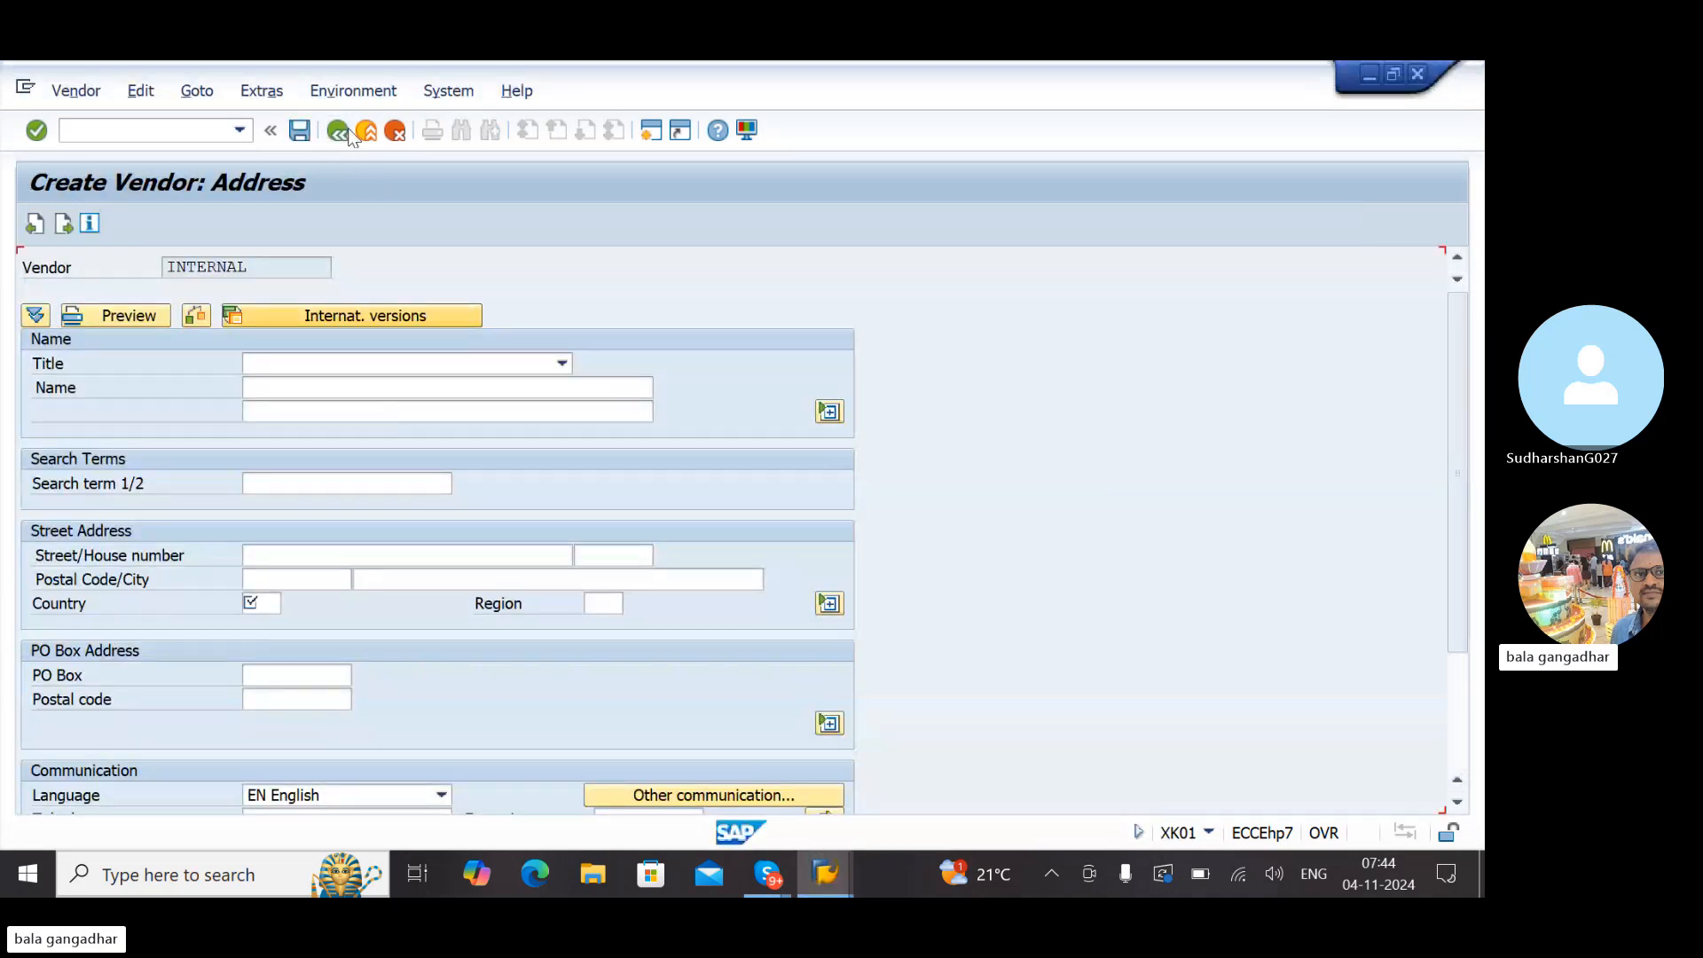
Abandon the vendor creation for transaction XK02 and place the Change Vendor window beside the Display IMG window
left_click(152, 129)
type("/N")
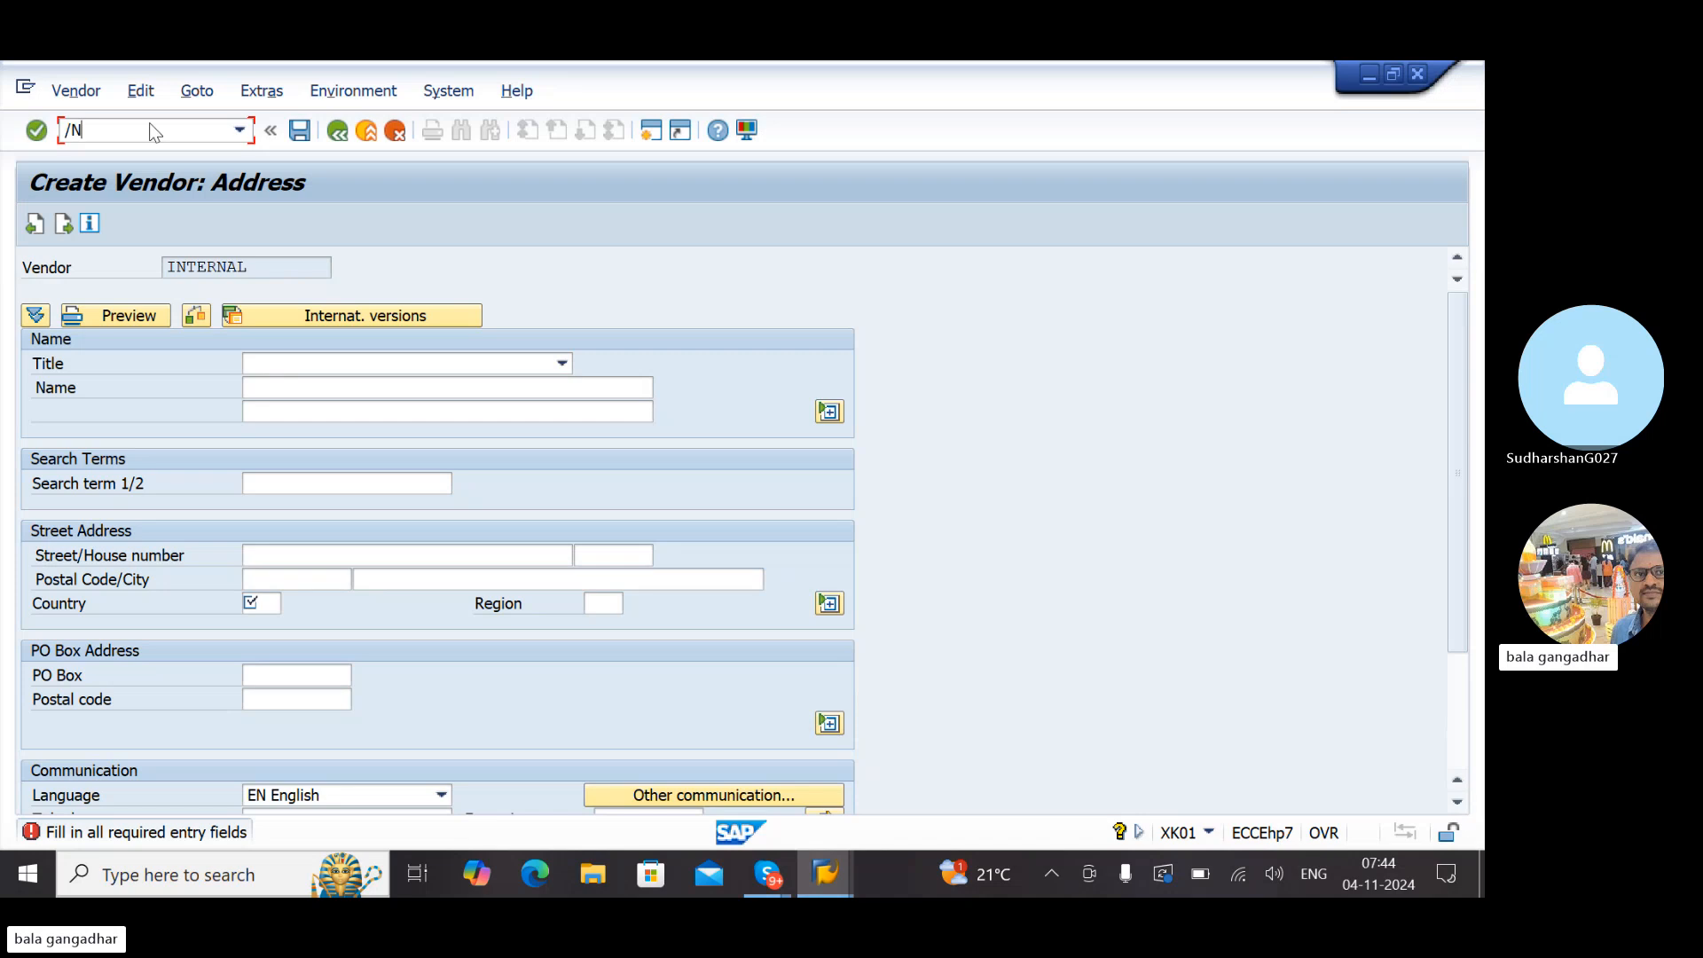
key("Return")
type("XK")
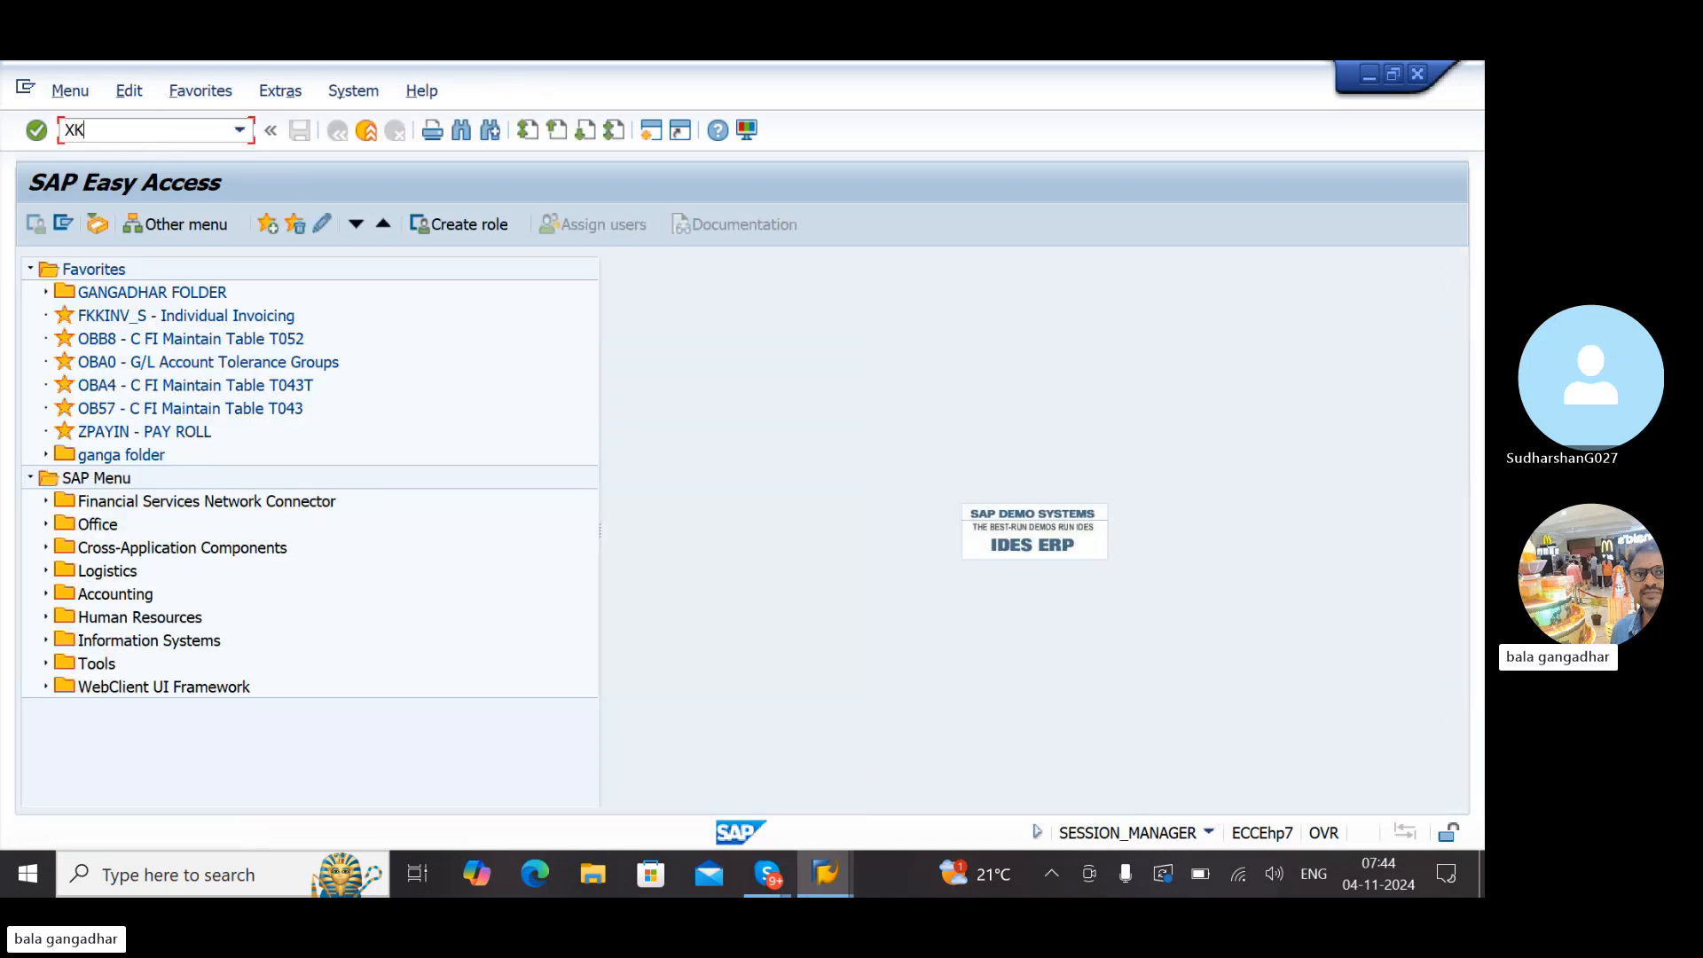
type("02")
key("Return")
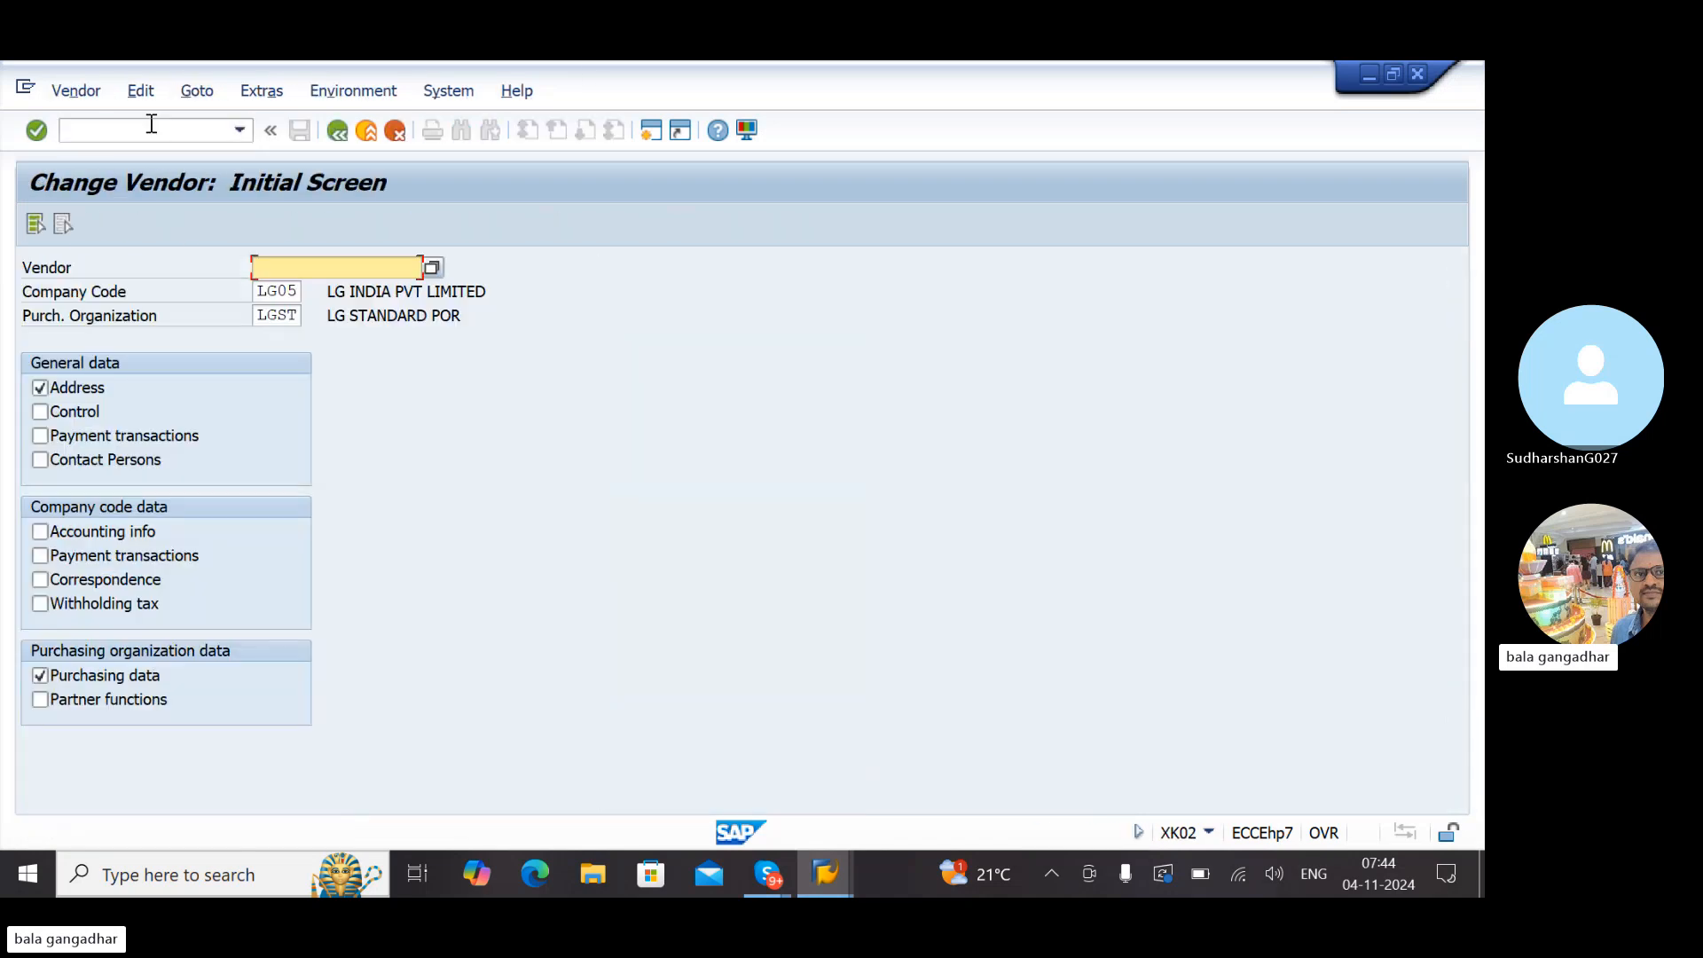
double_click(602, 91)
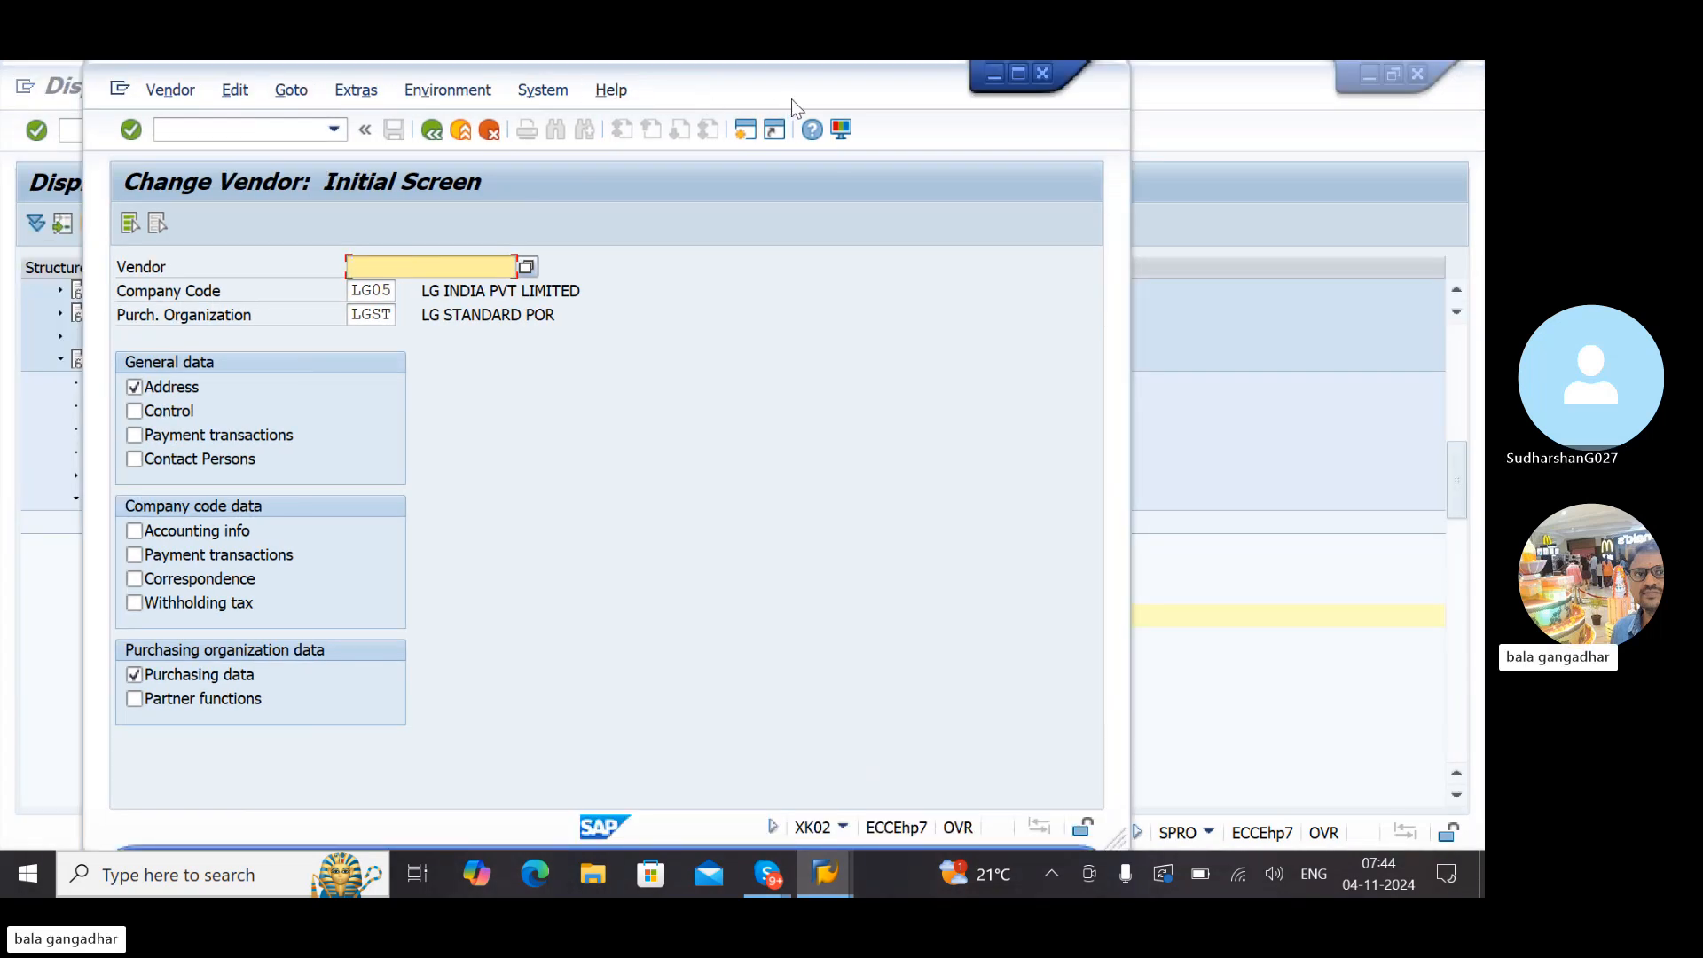
left_click_drag(792, 99, 1183, 131)
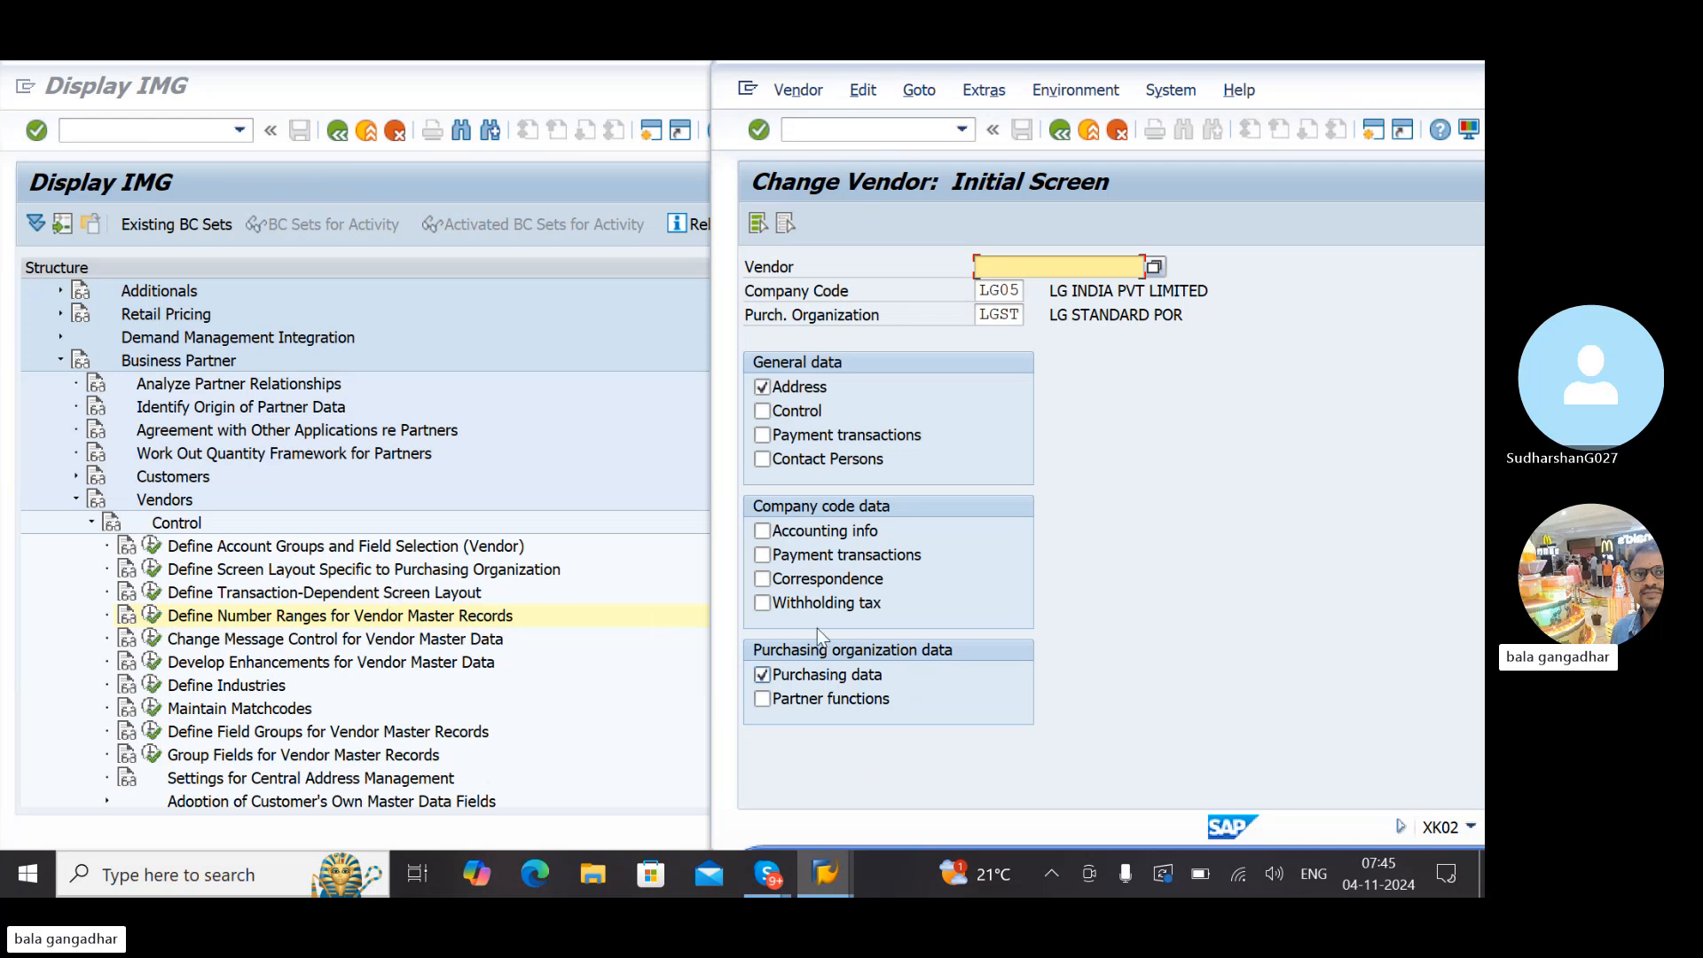
Deselect the Address view, keeping only Purchasing data, and try to open the most recently used vendor number for change
left_click(764, 389)
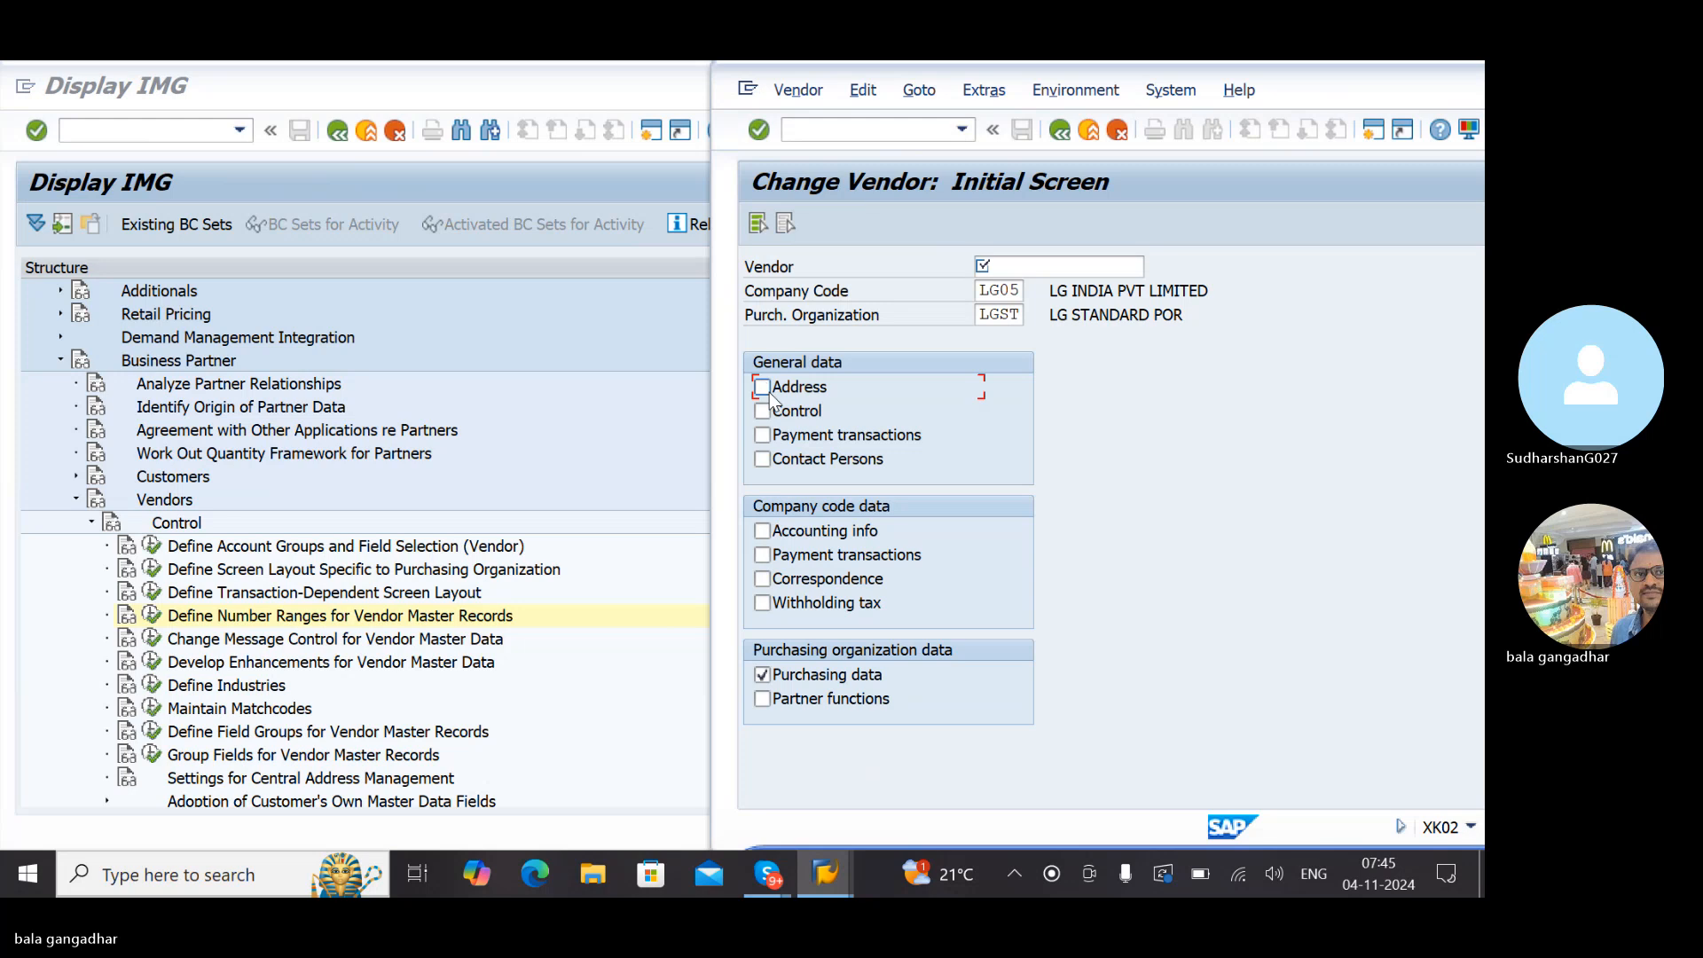
left_click(1026, 265)
left_click(1084, 272)
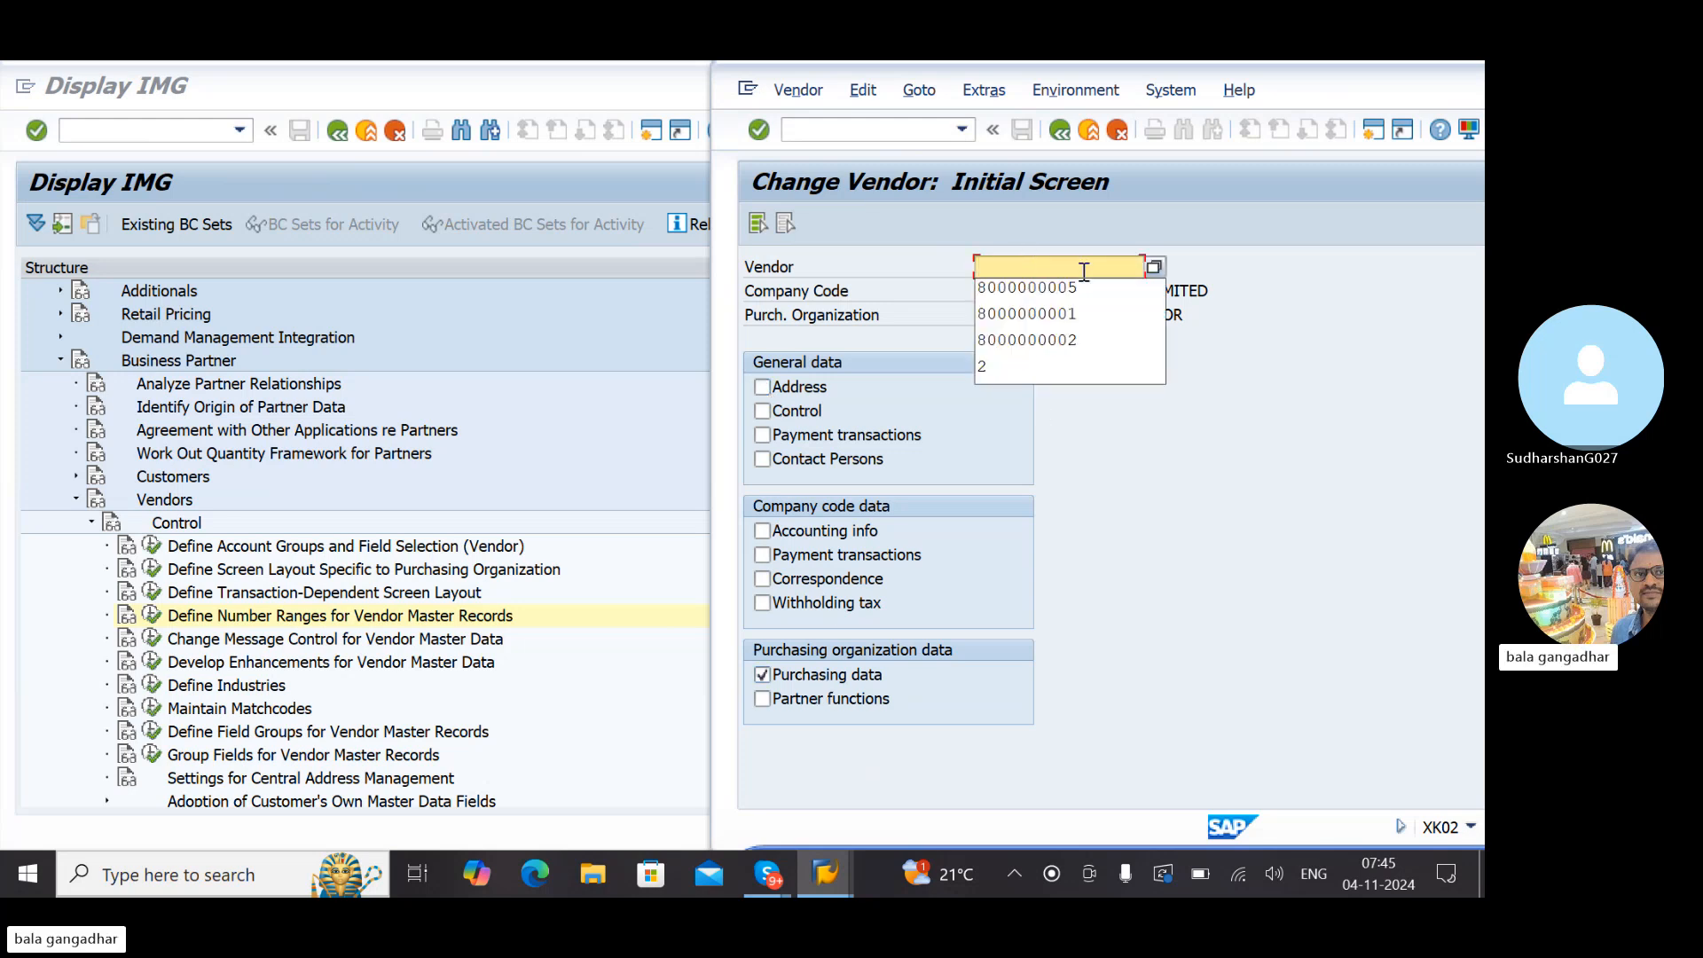
left_click(1065, 285)
key("Return")
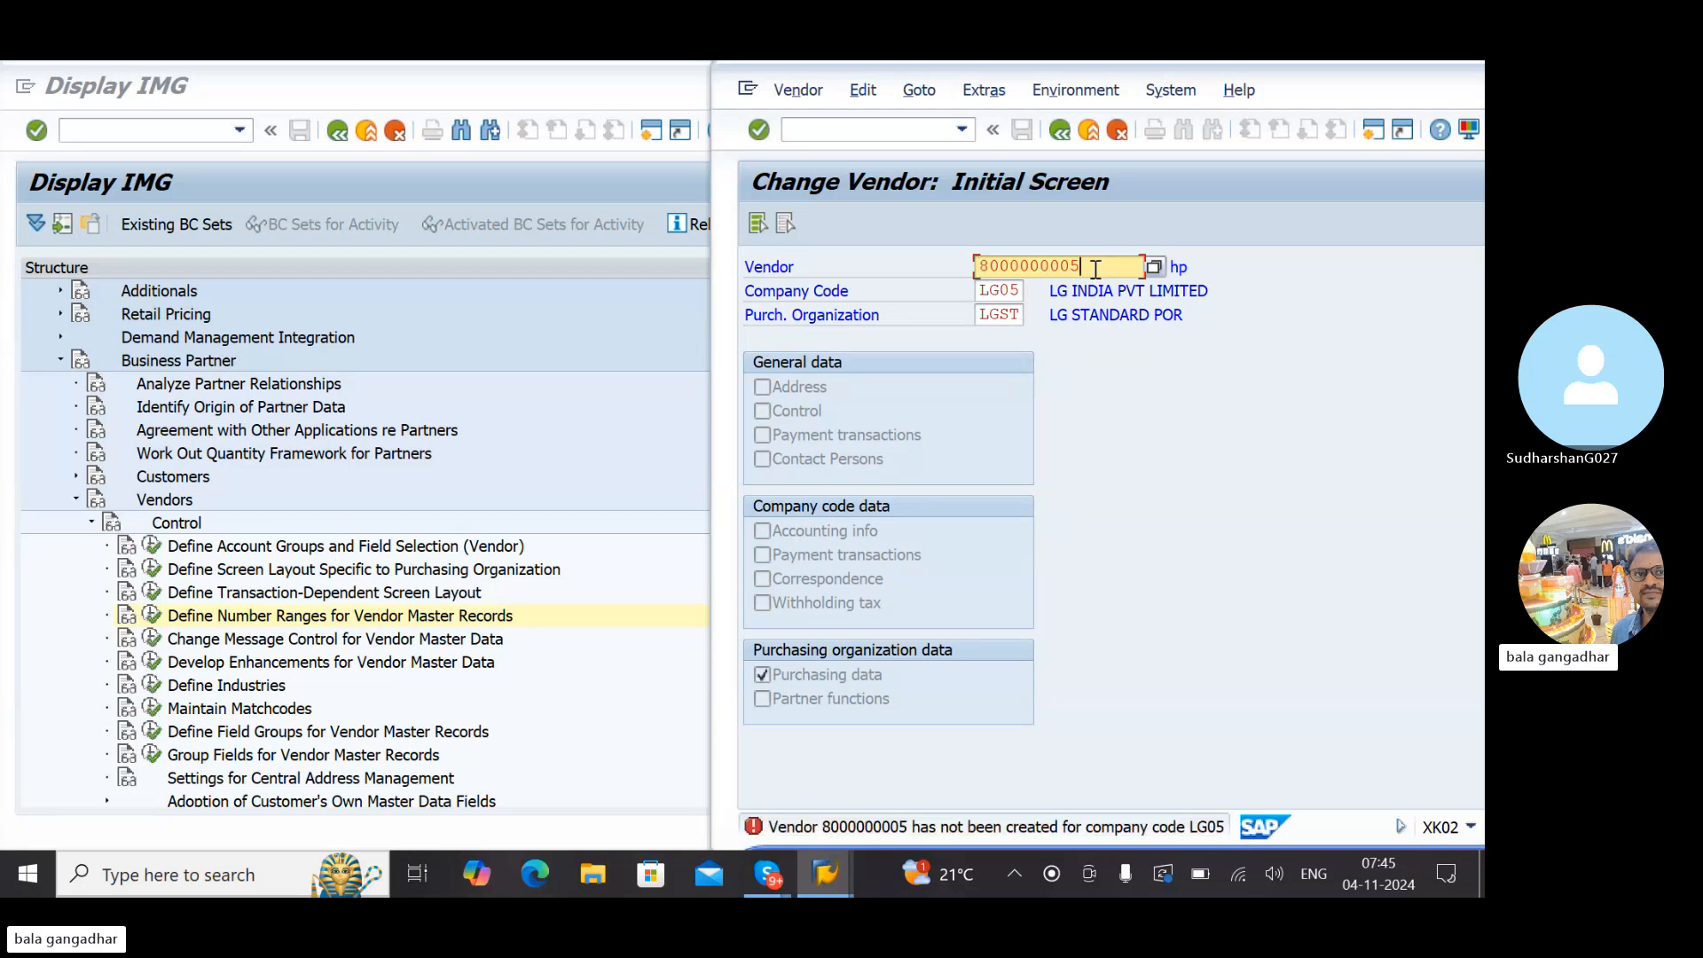
Replace the vendor number with TUBRO INDIA from the company code LG05 vendor search and open its purchasing data
key("BackSpace")
key("BackSpace")
key("BackSpace")
key("BackSpace")
key("BackSpace")
key("BackSpace")
key("BackSpace")
key("BackSpace")
key("BackSpace")
key("BackSpace")
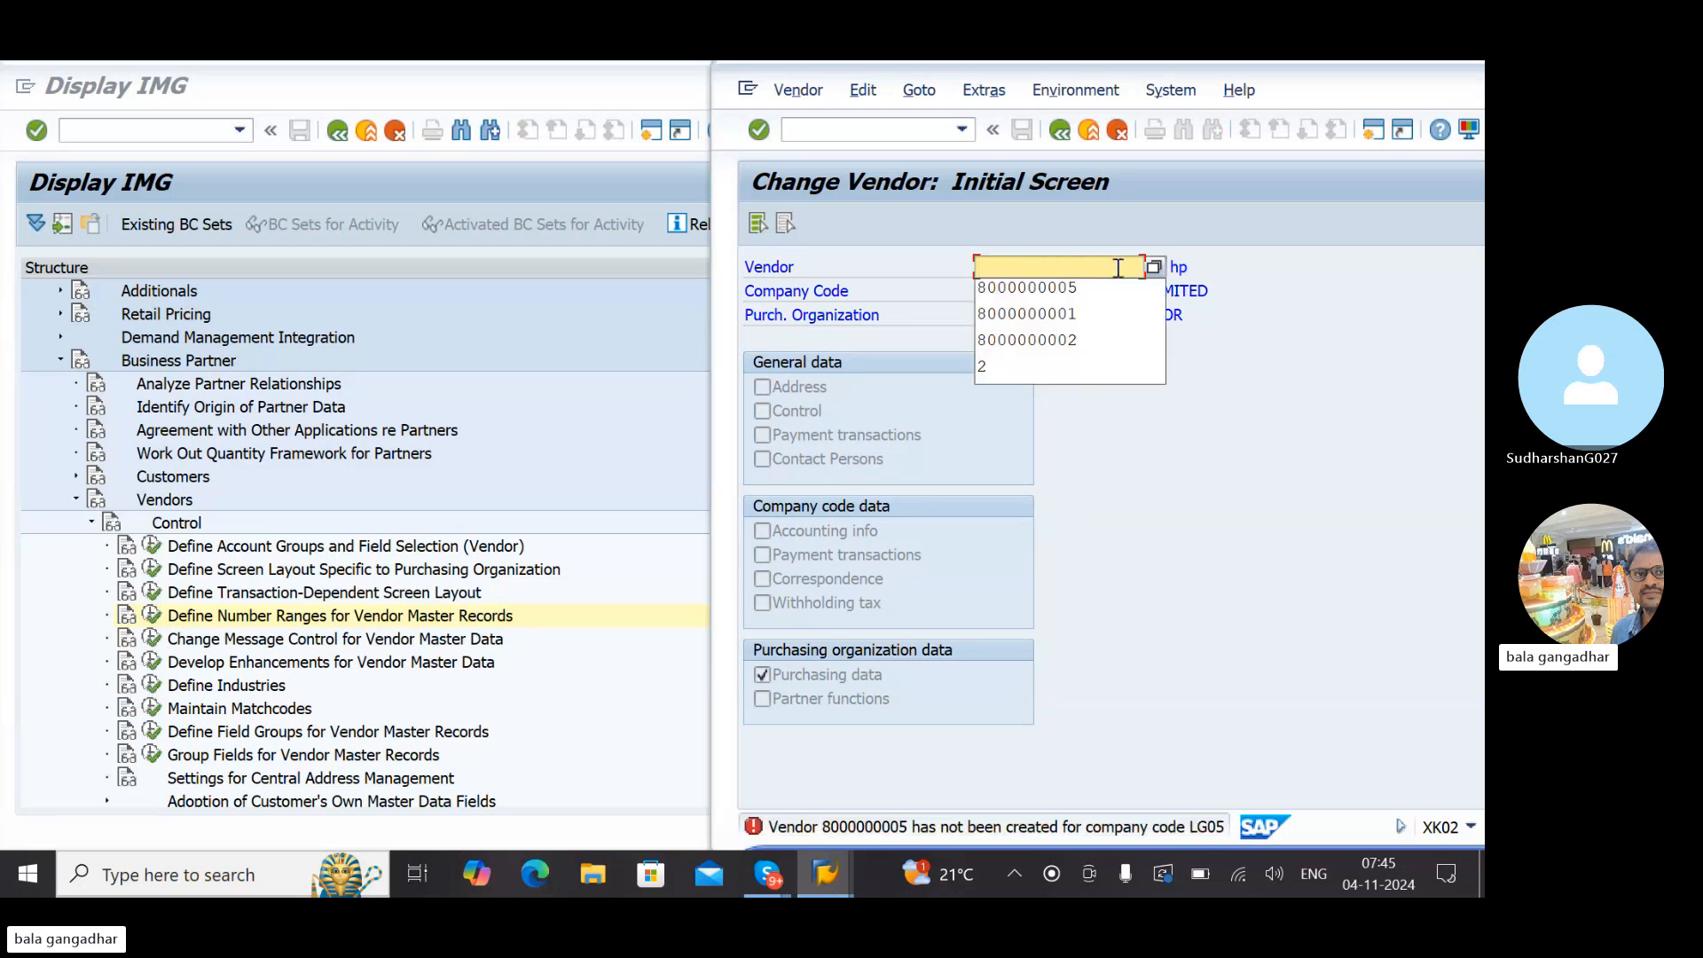
left_click(1153, 263)
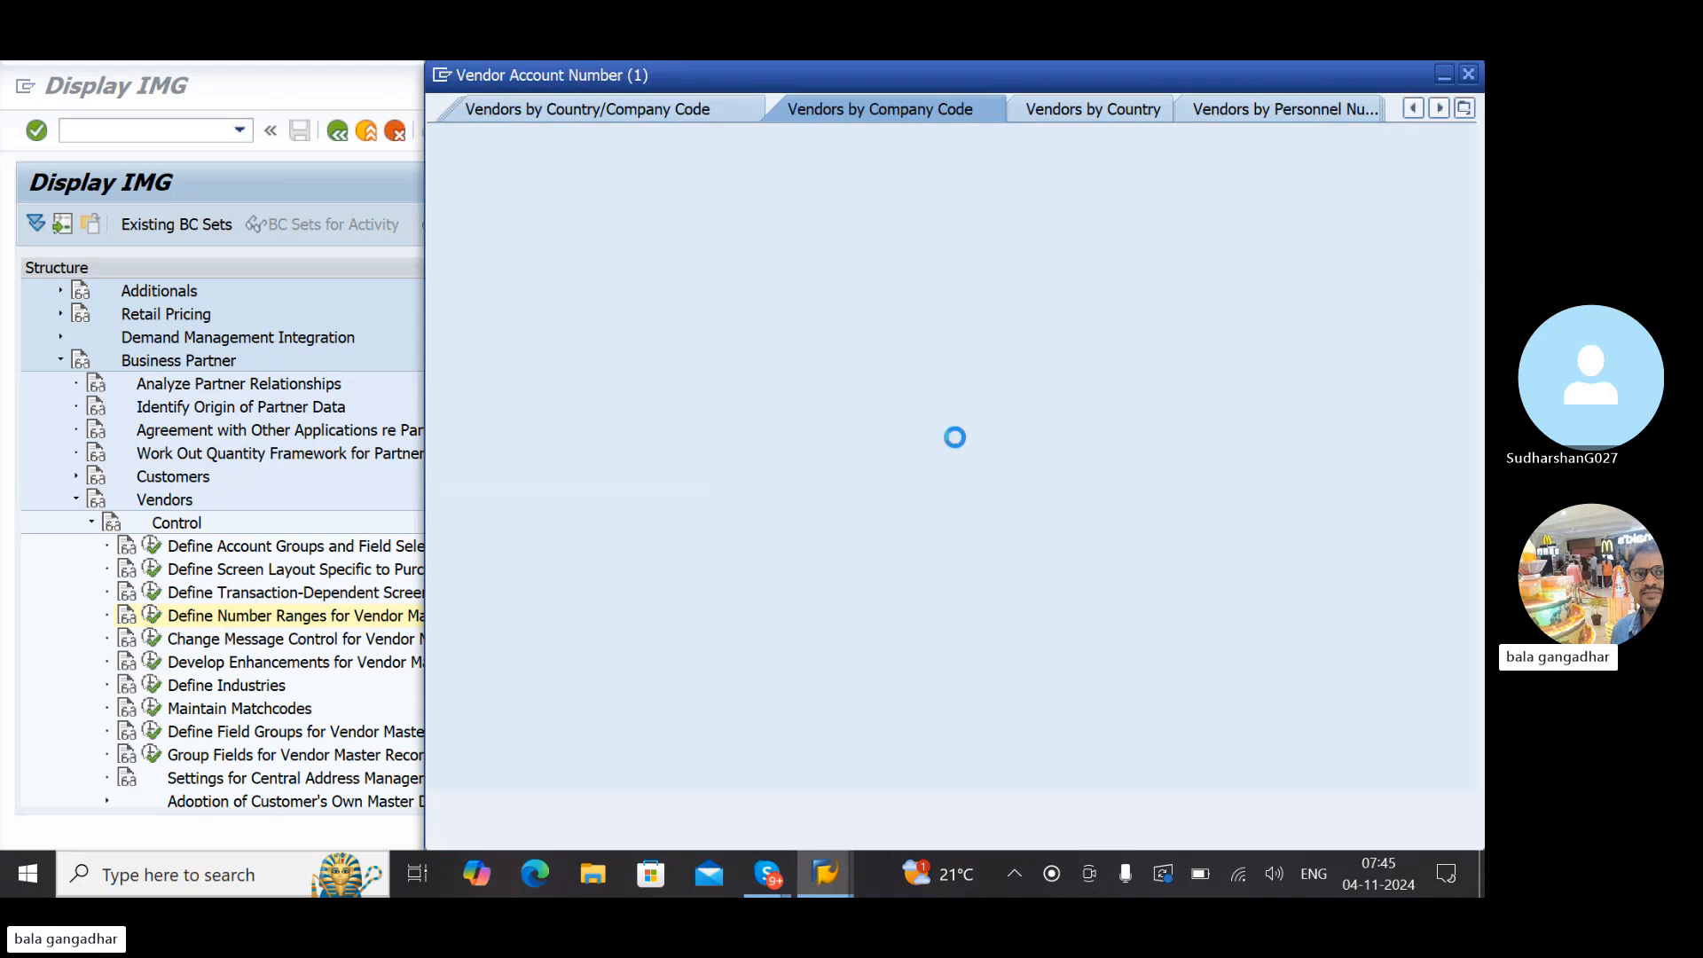
key("Return")
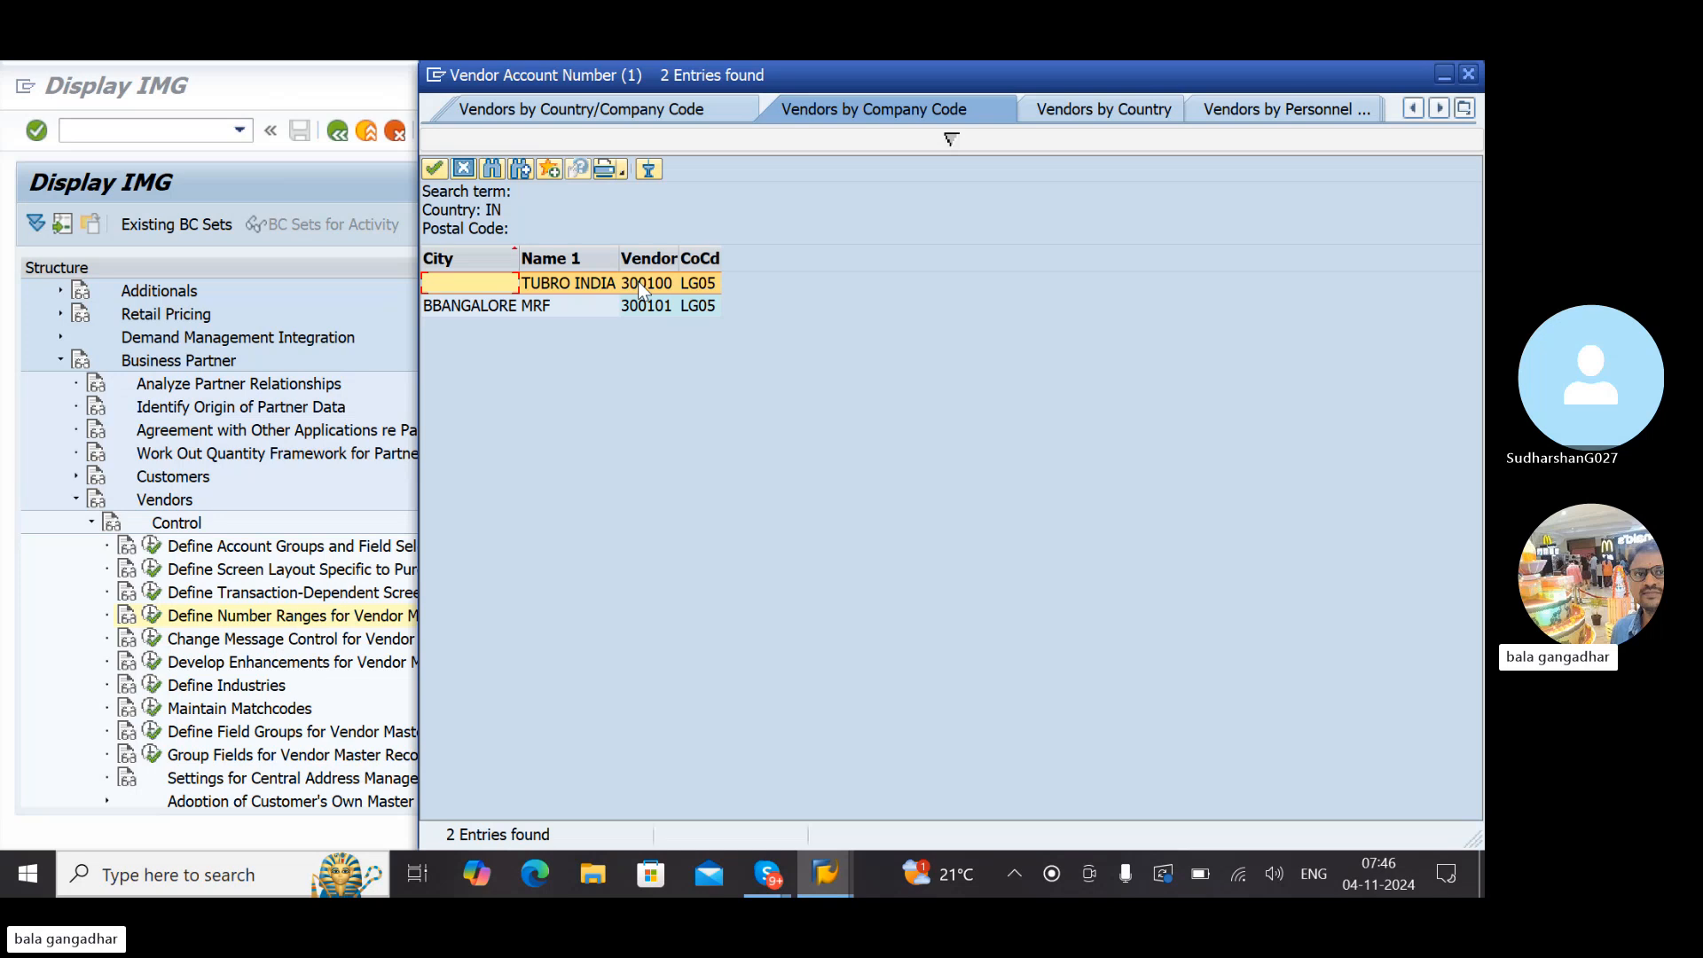
double_click(640, 284)
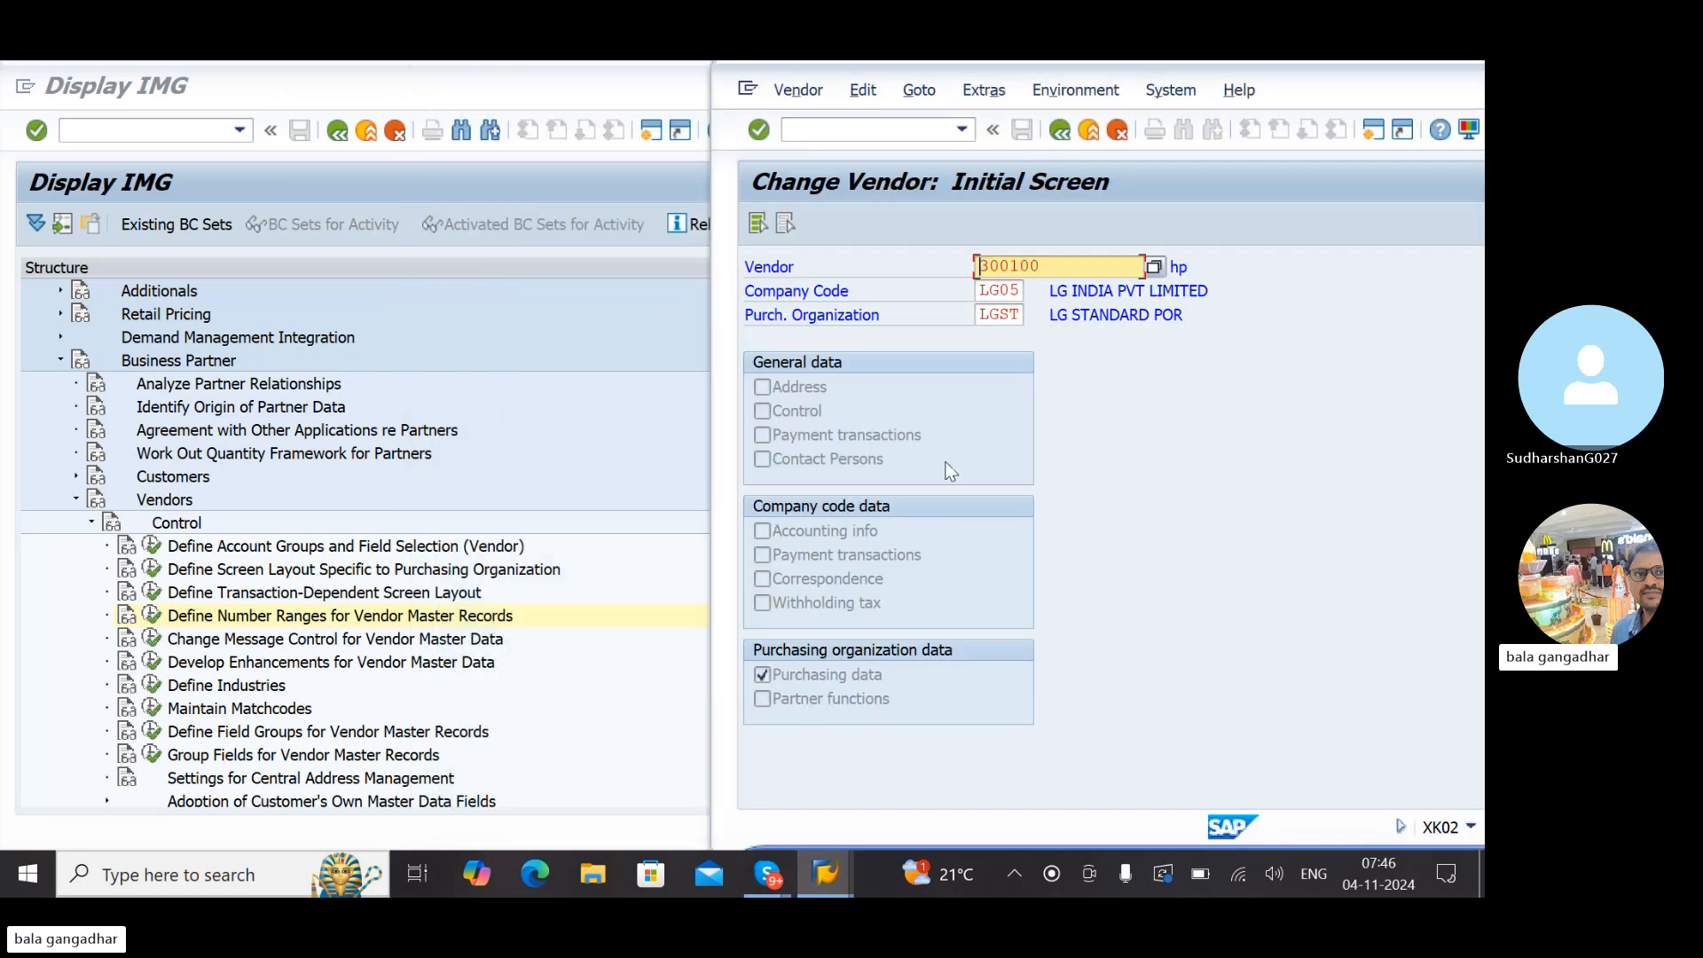
key("Return")
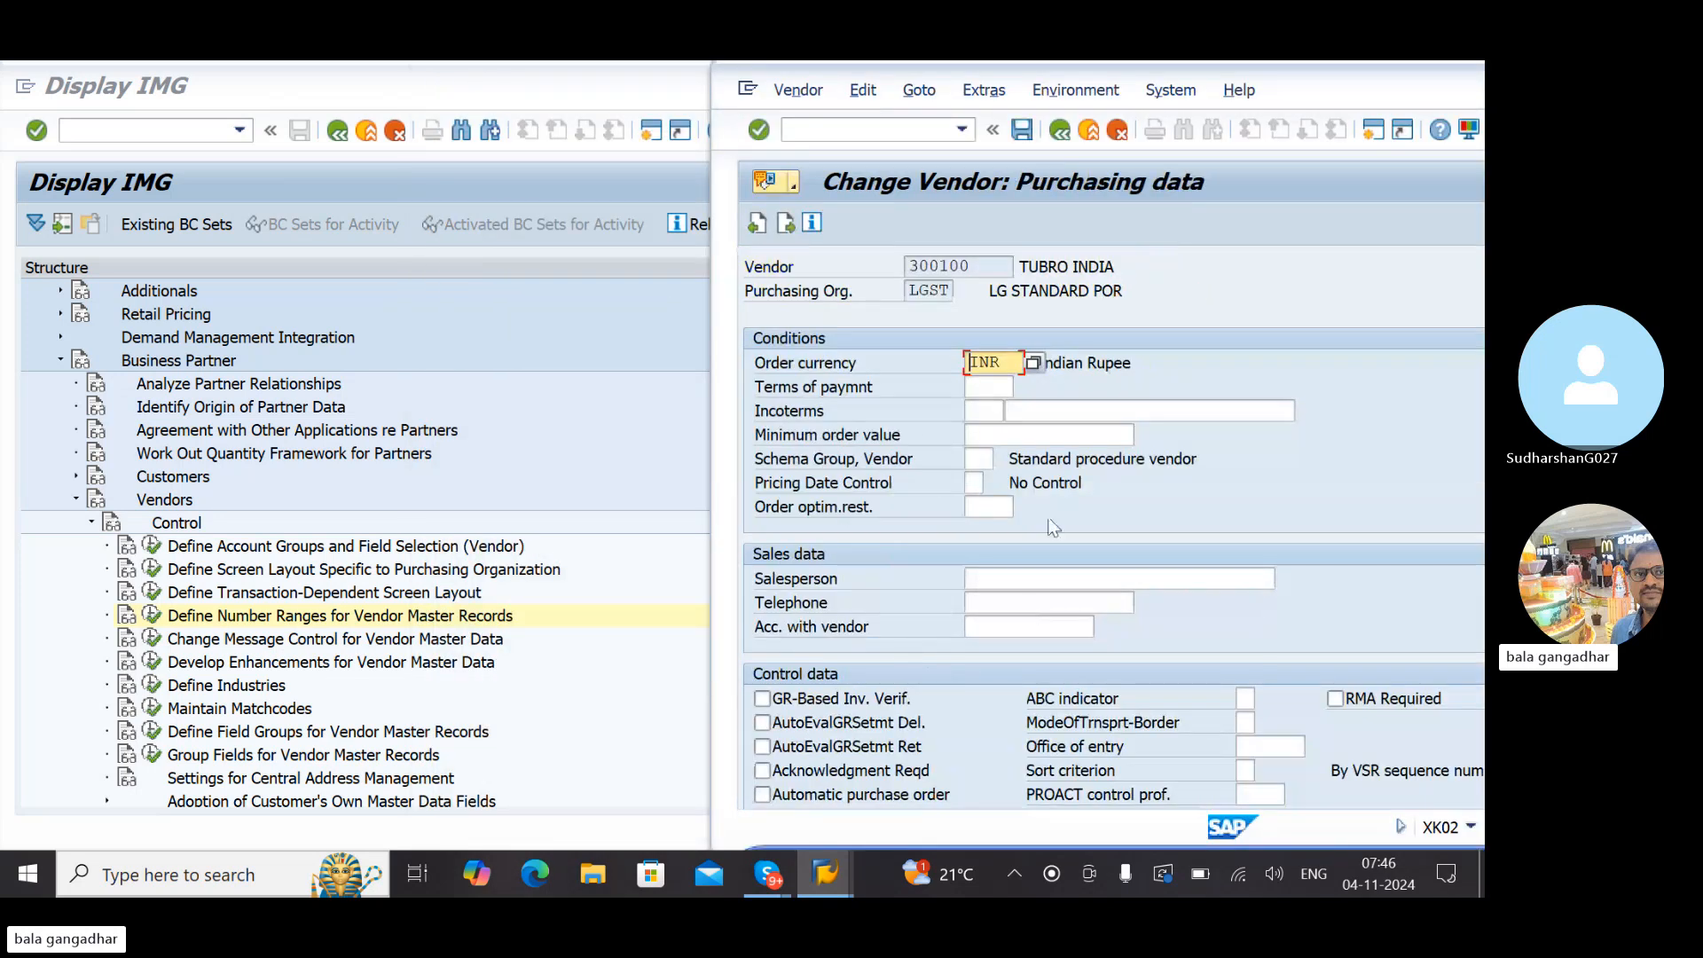
Compare the vendor's purchasing data fields, such as Terms of payment, with the purchasing organization screen layout activity in the IMG
left_click(978, 387)
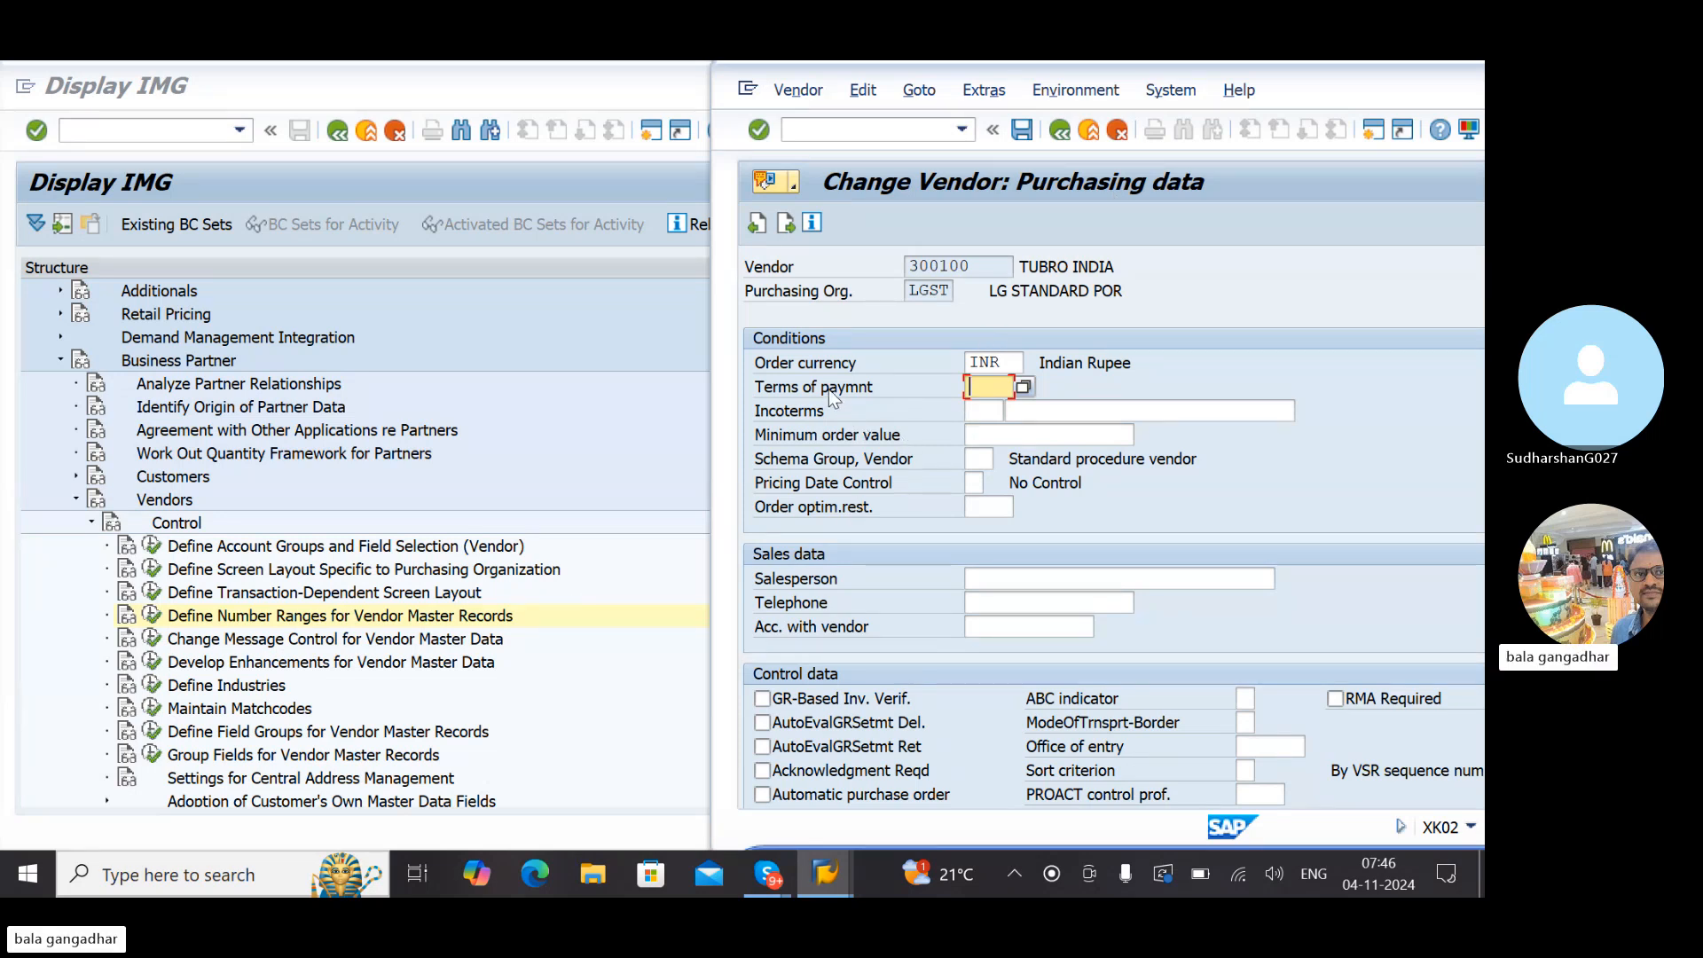
left_click(299, 586)
left_click(255, 573)
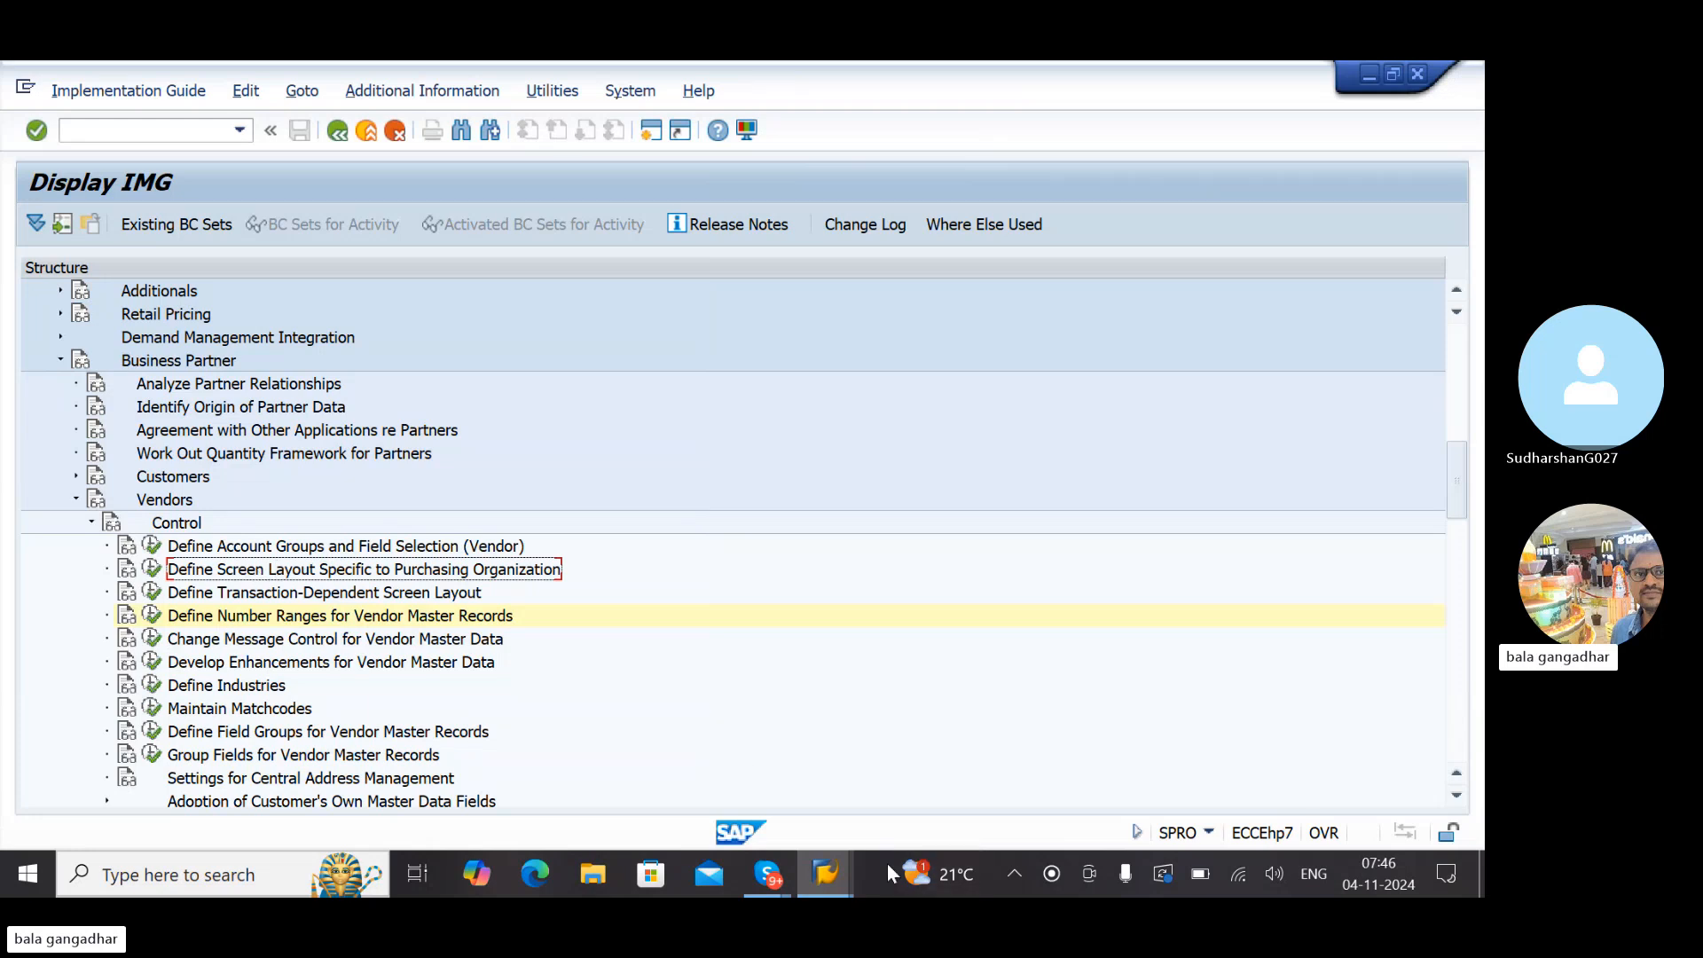
mouse_move(834, 863)
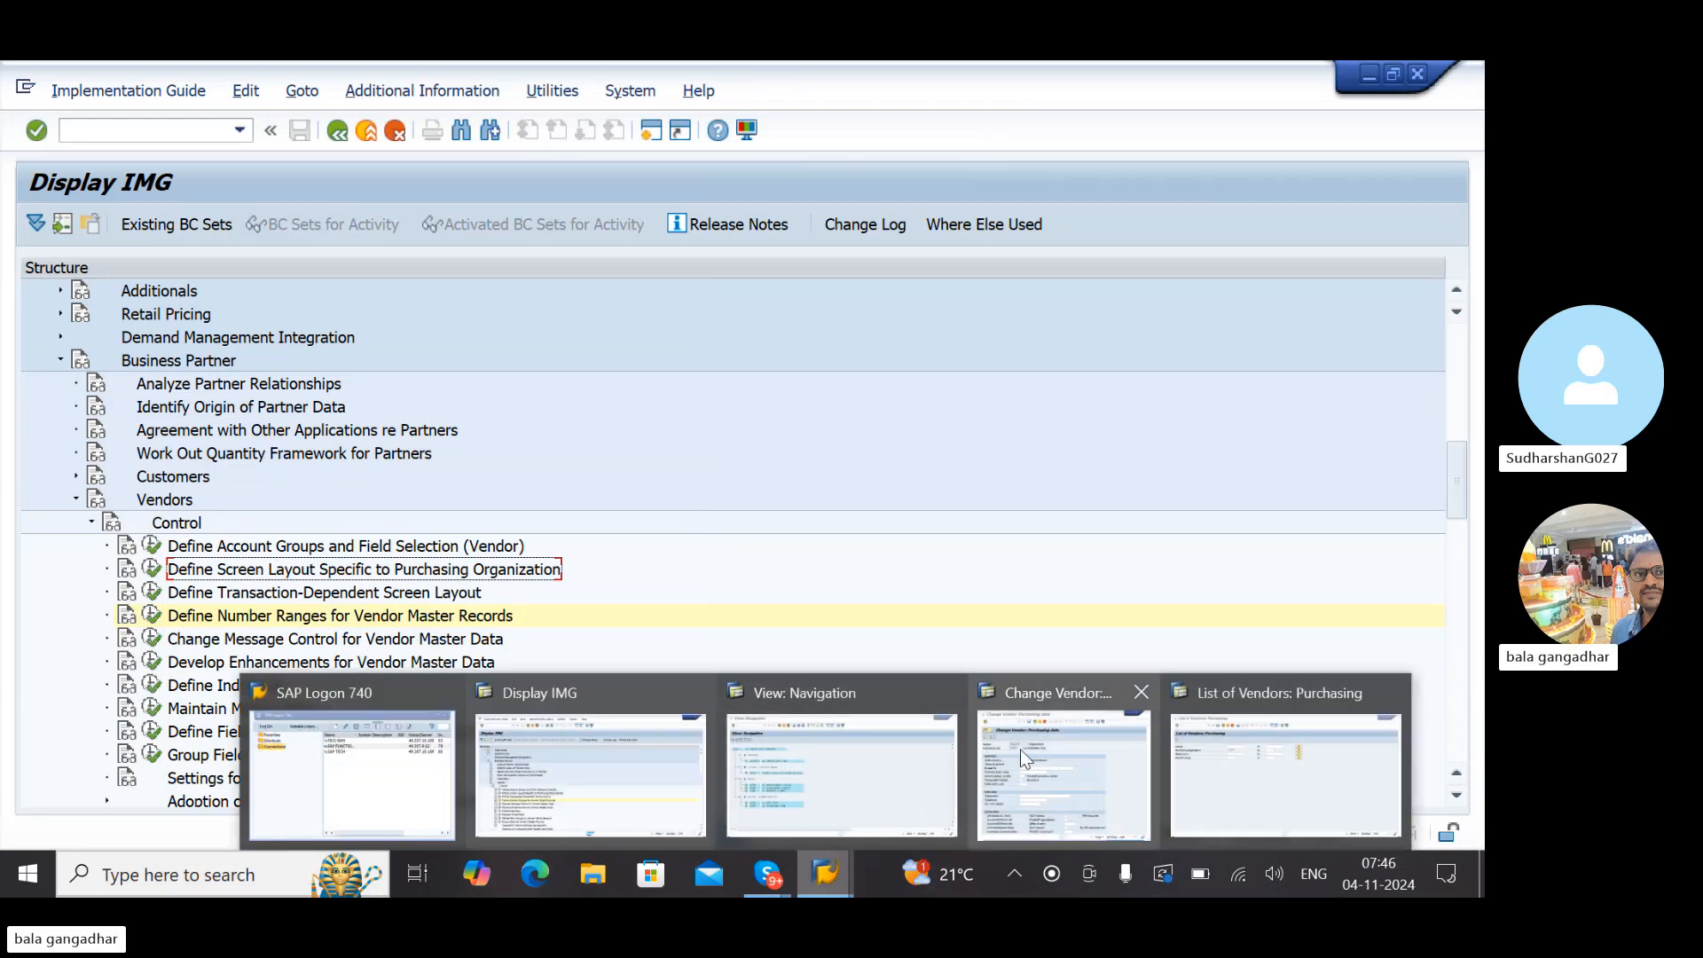
left_click(1051, 753)
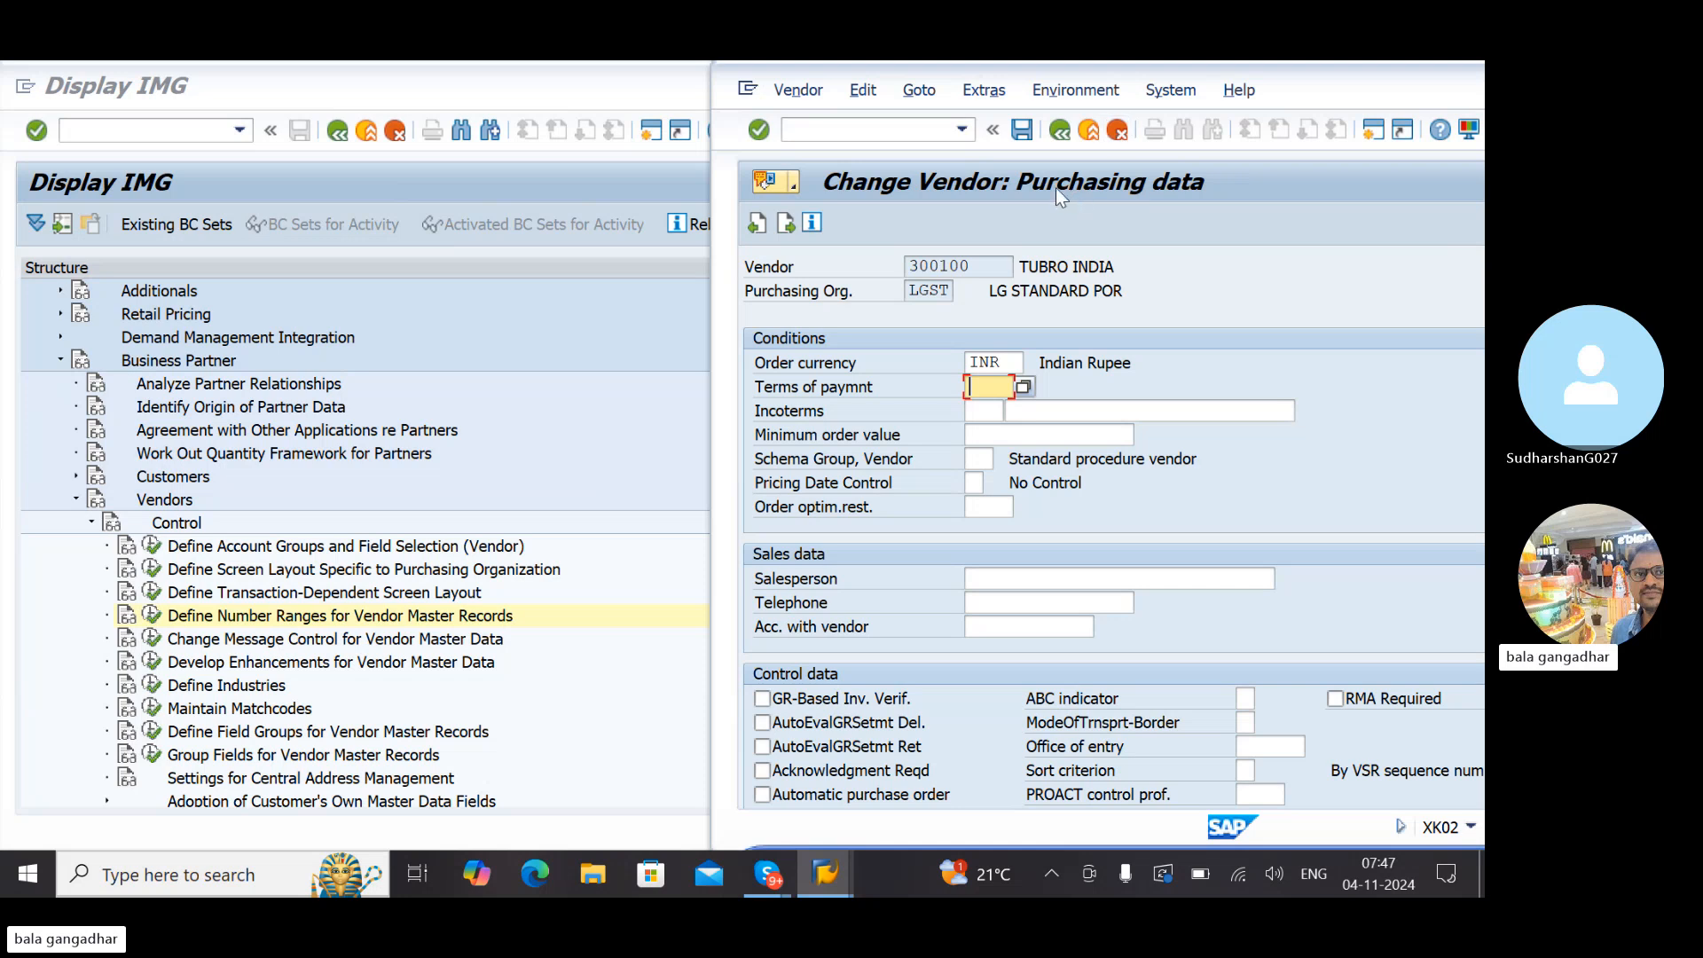
Return to the IMG structure and execute Define Screen Layout Specific to Purchasing Organization
left_click(390, 453)
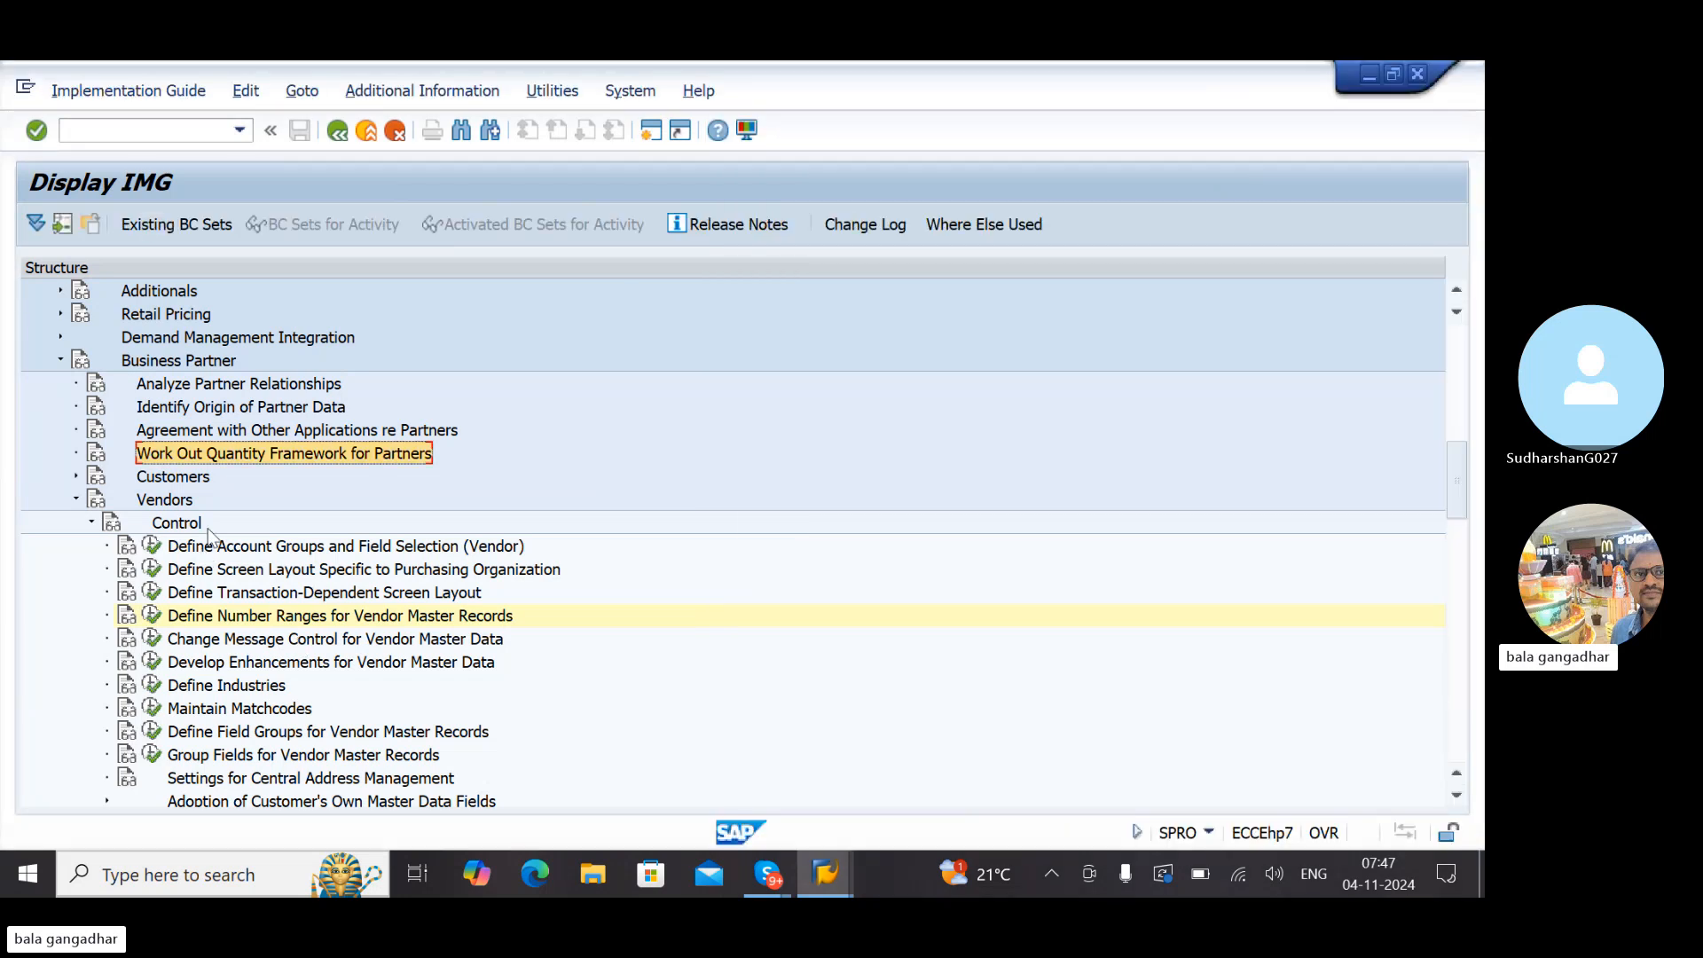
left_click(249, 575)
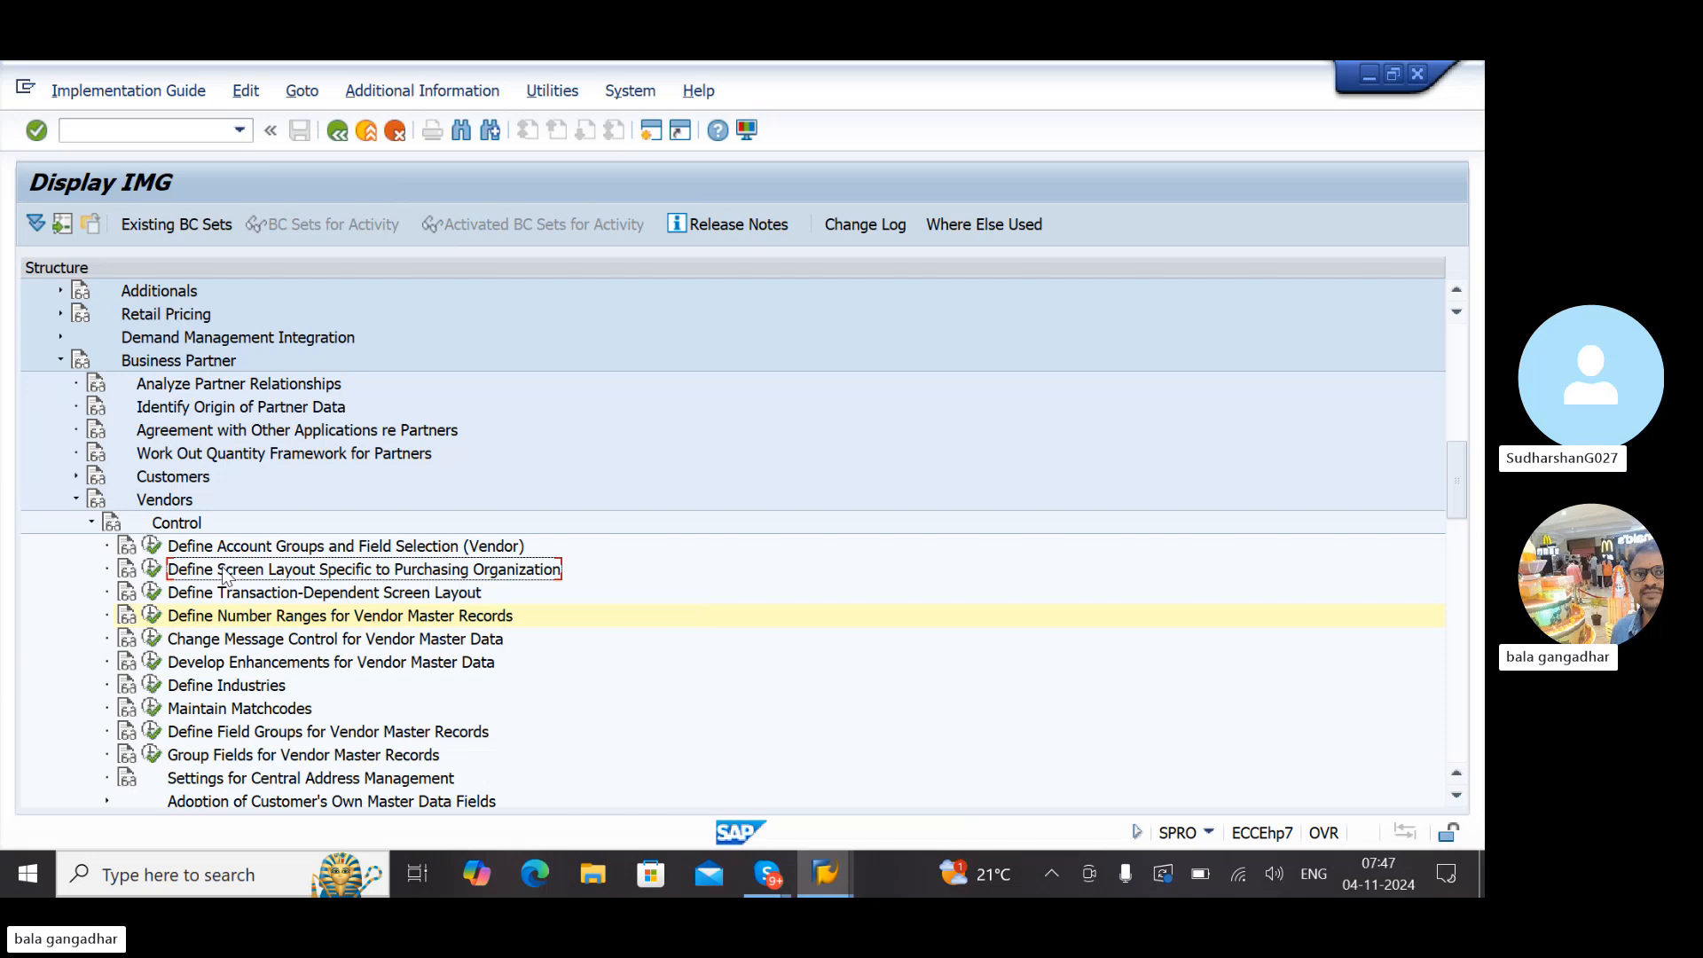
left_click(151, 569)
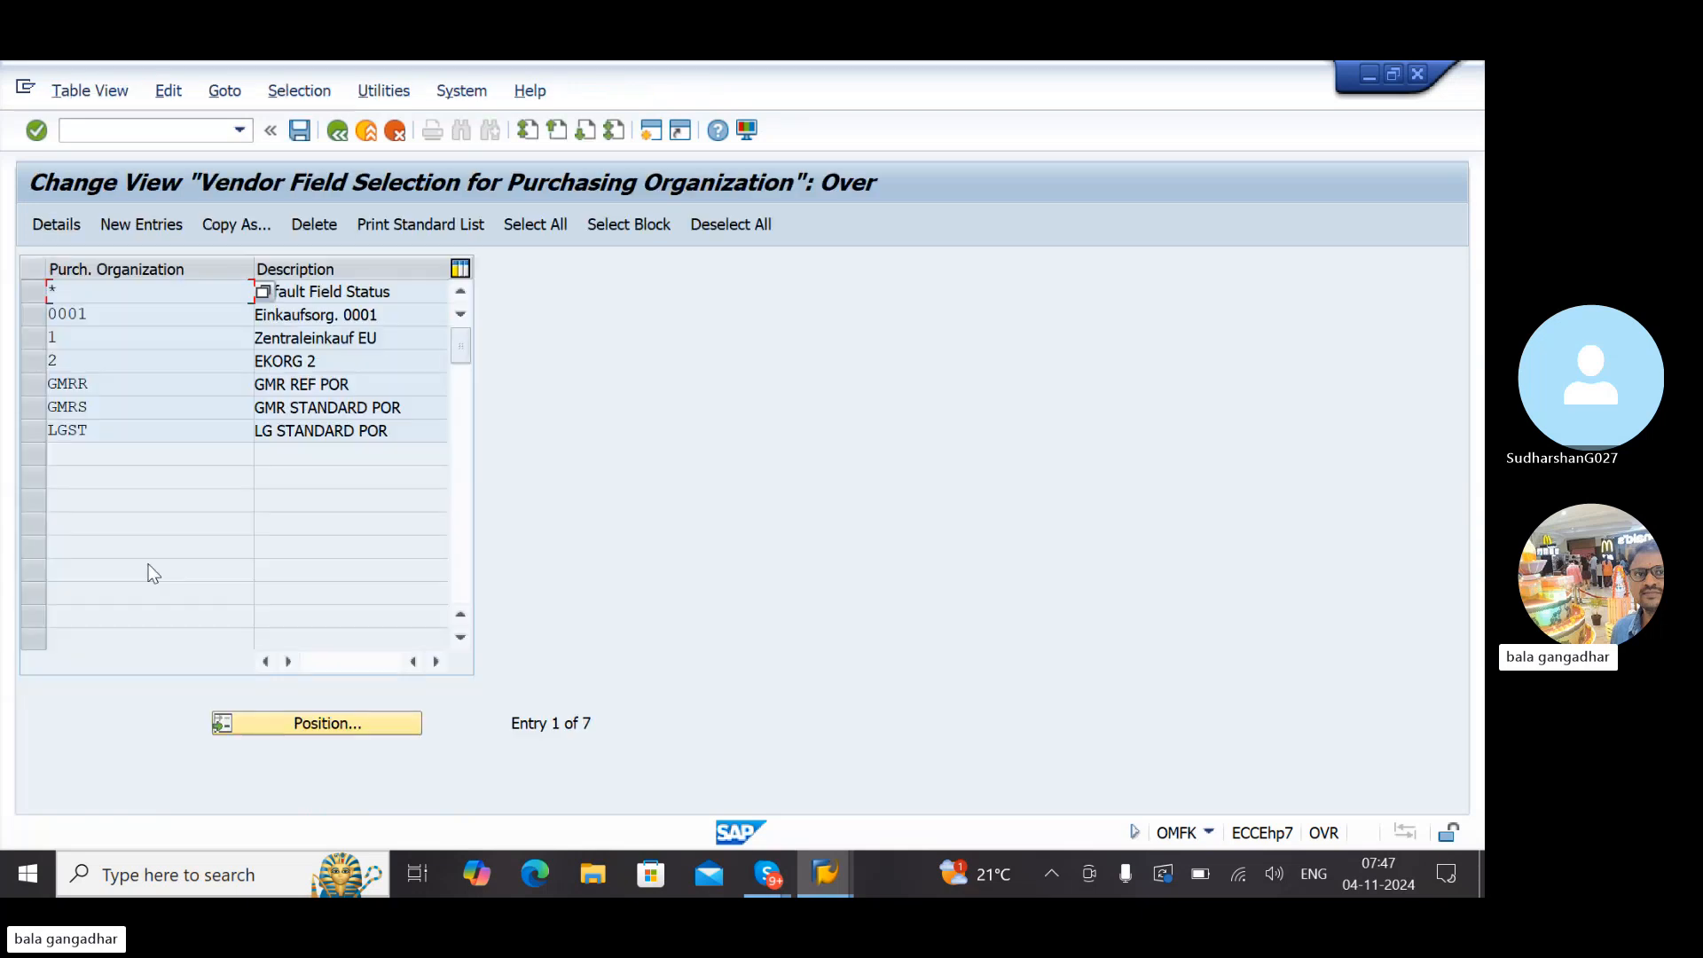
Try to copy the field selection of purchasing organization 0001 to LGST, and discard the copy
left_click(34, 316)
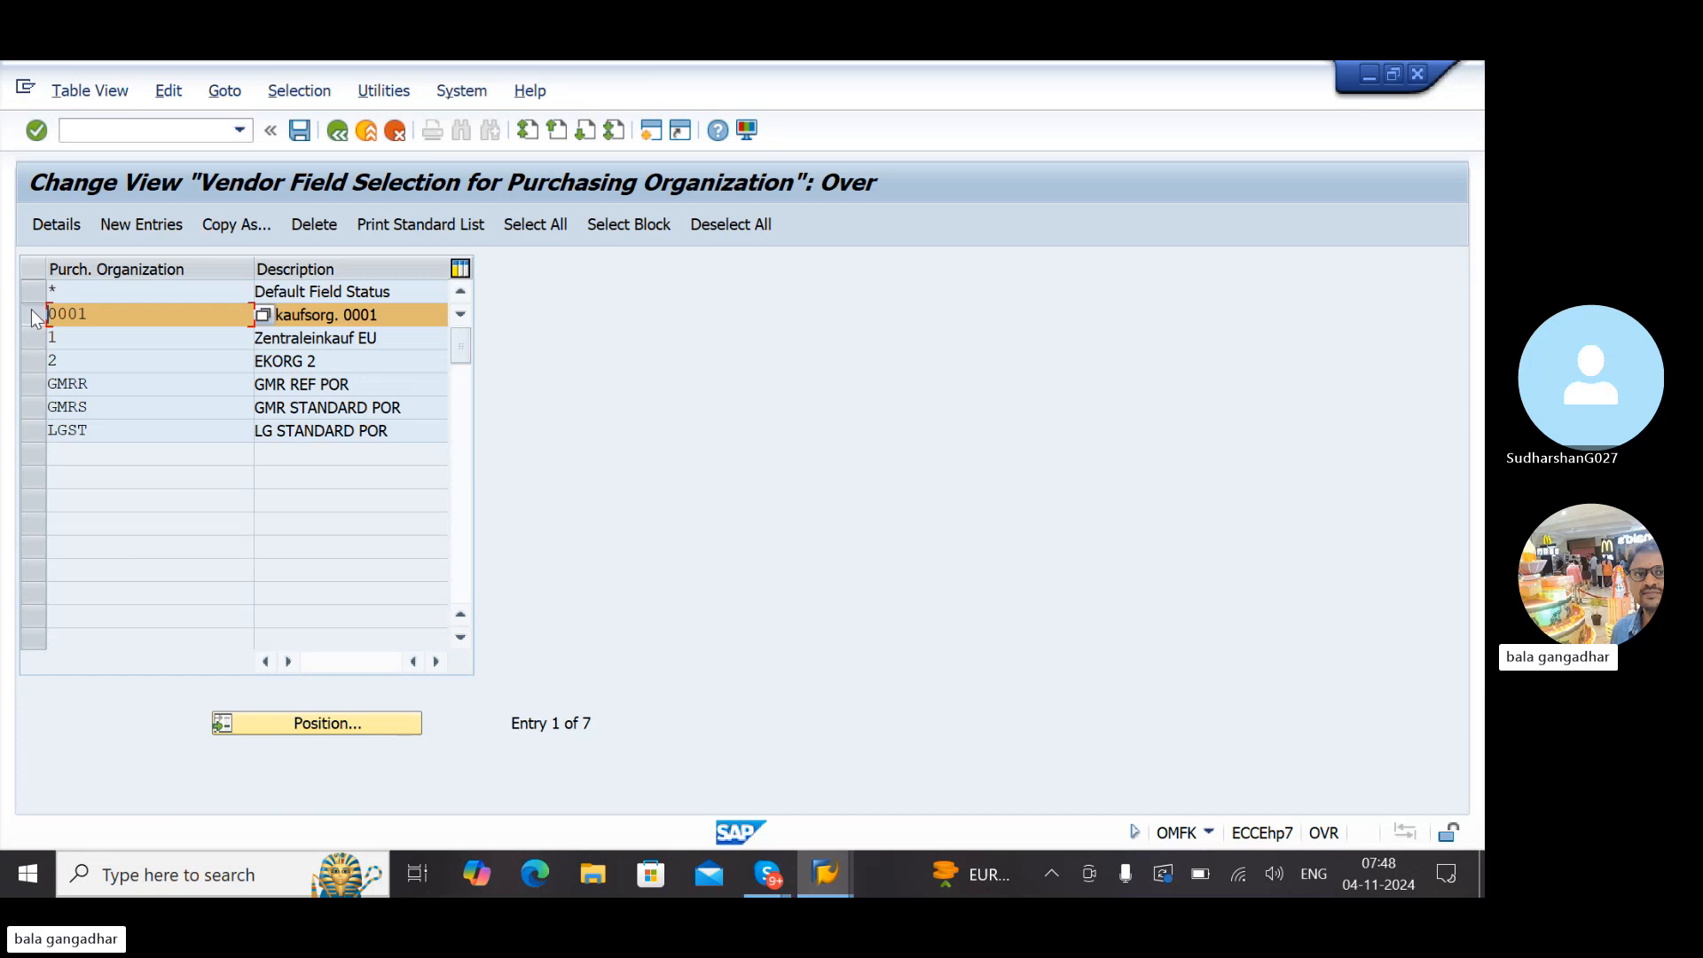
left_click(201, 228)
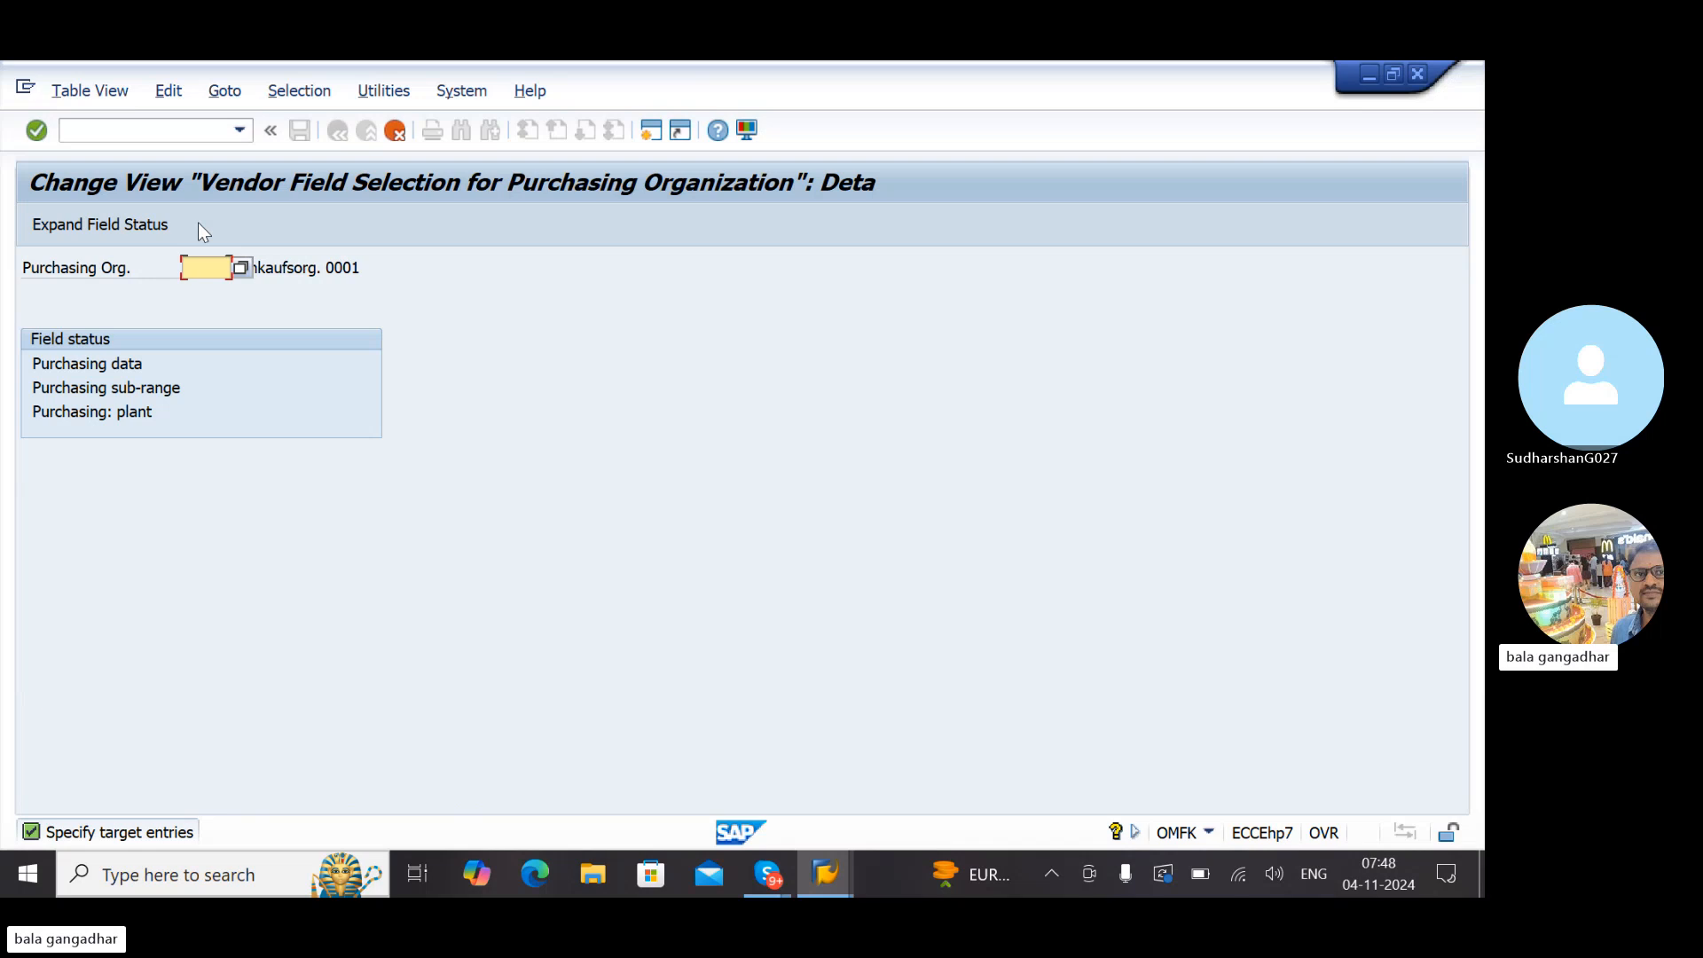
type("LGST")
key("Return")
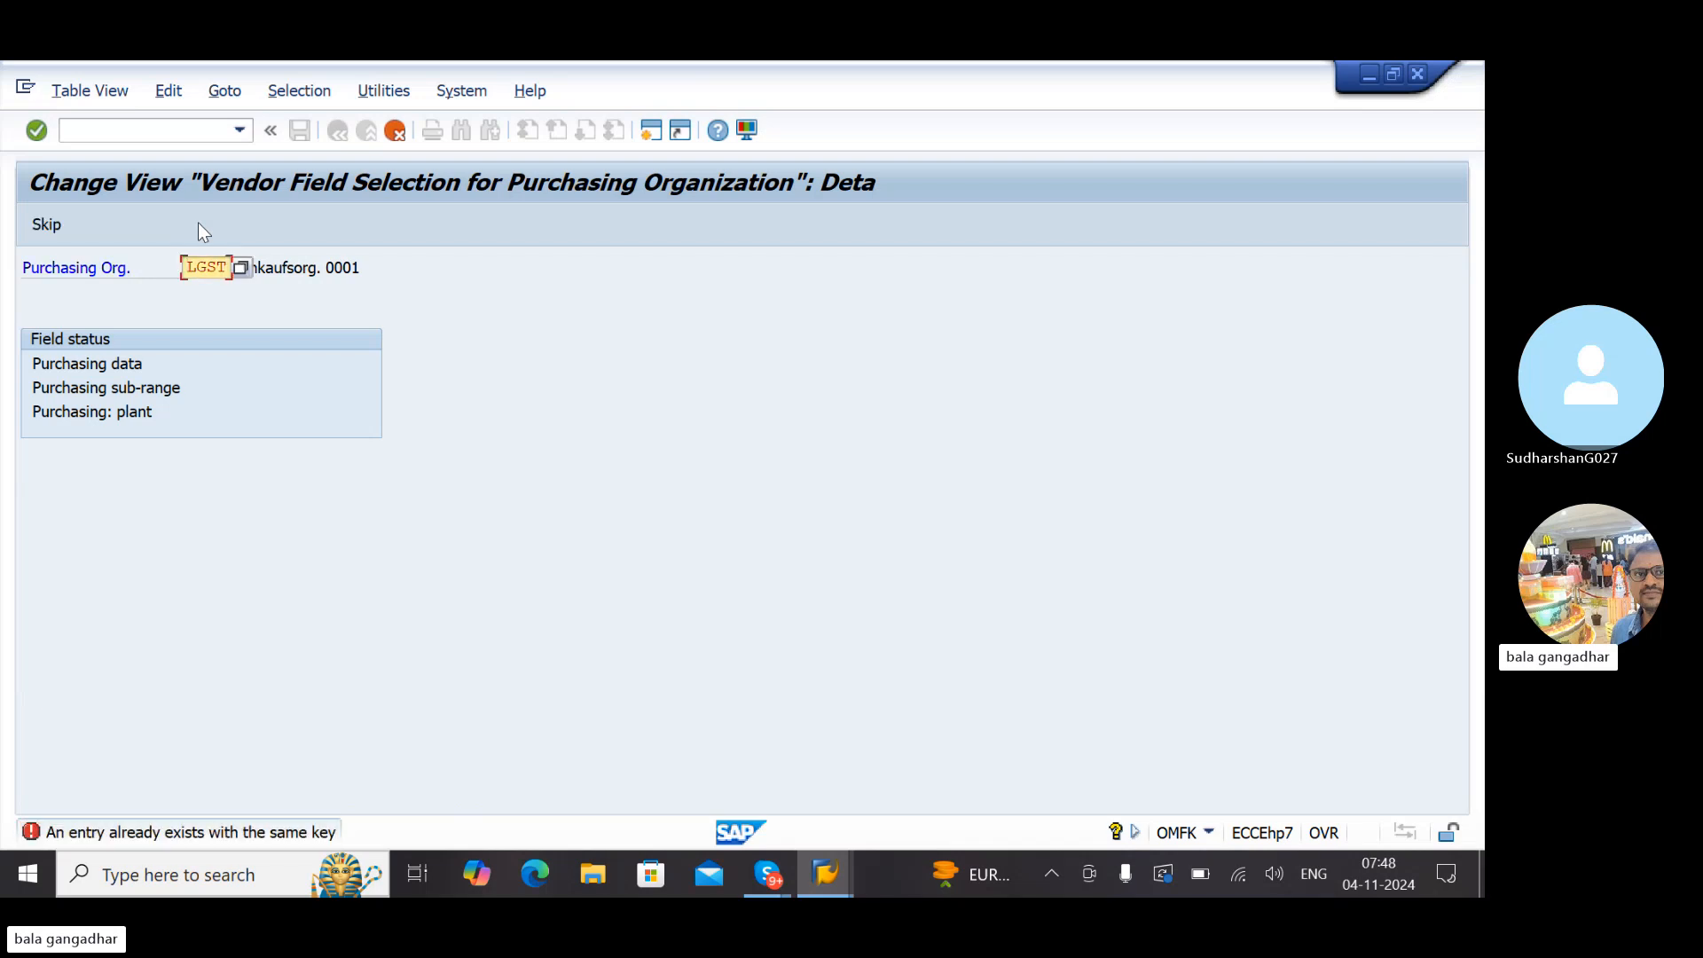
key("alt+Tab")
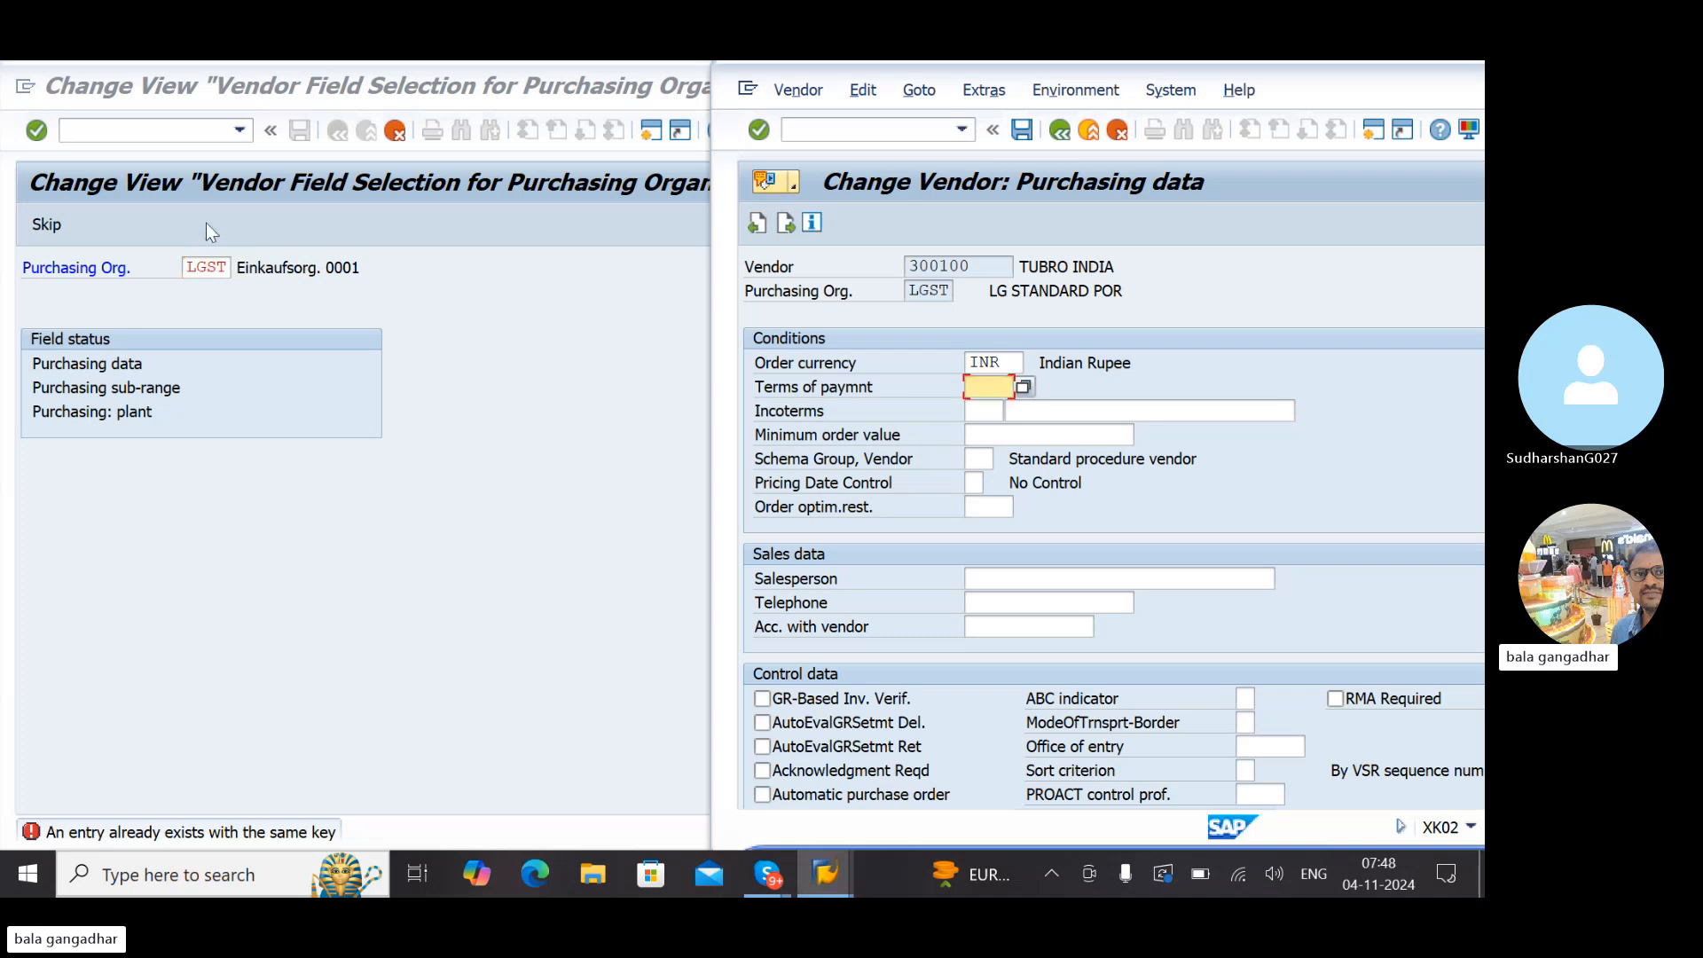
left_click(283, 278)
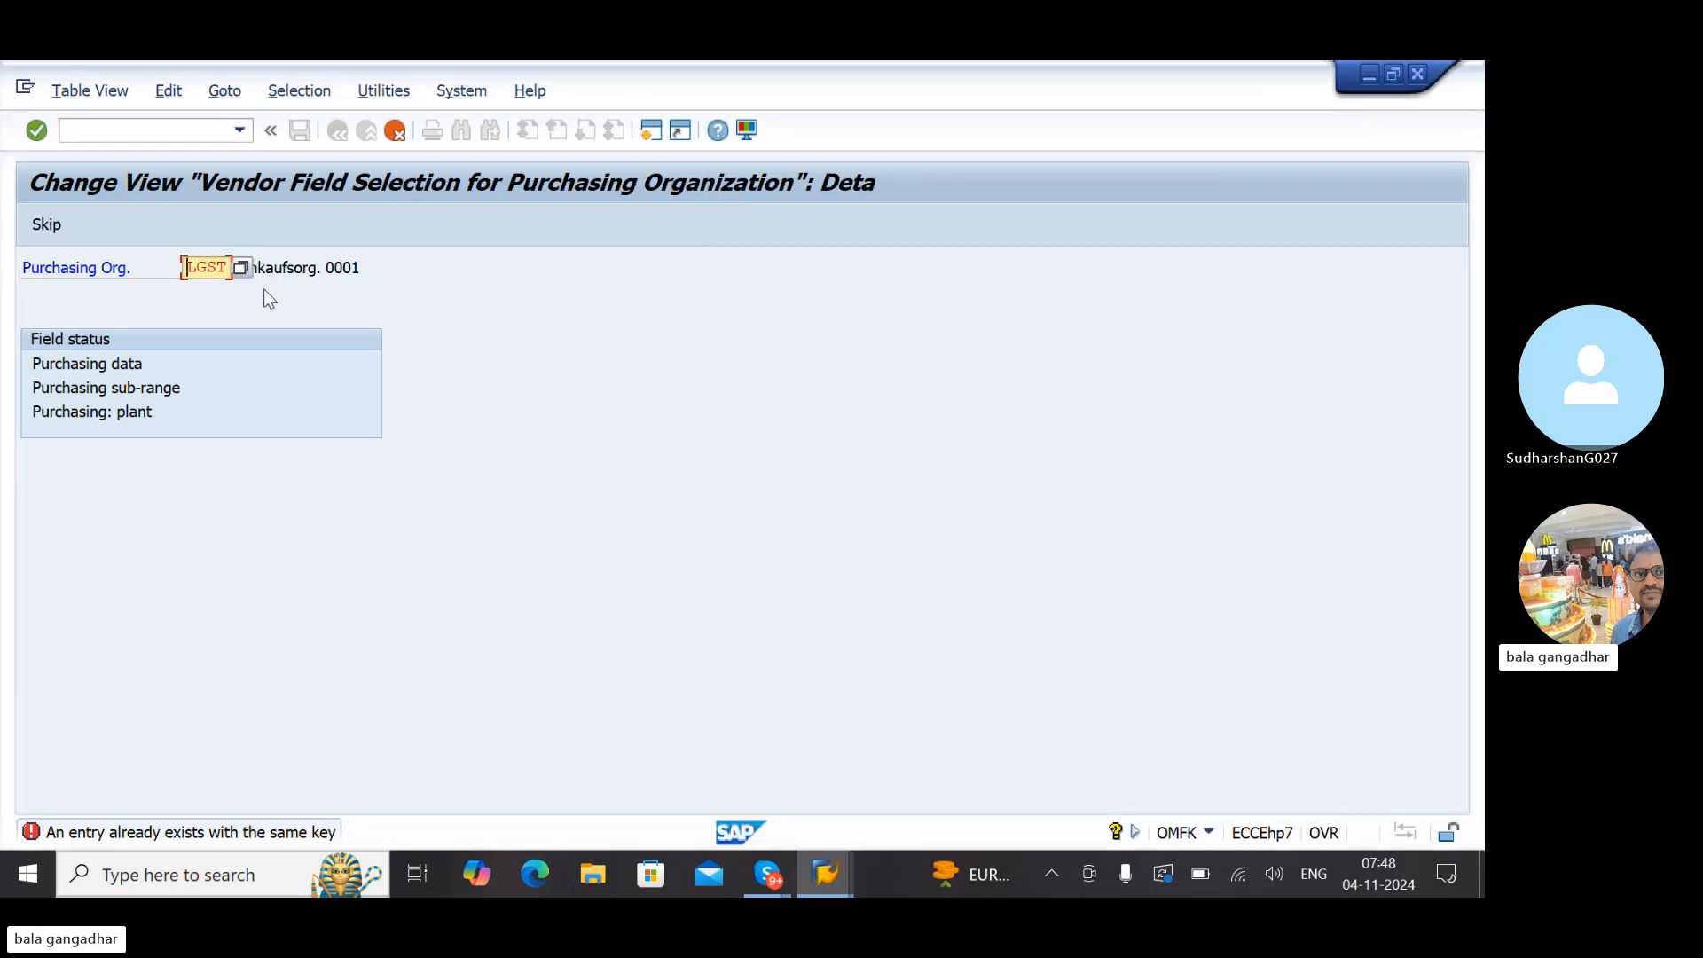
left_click(396, 131)
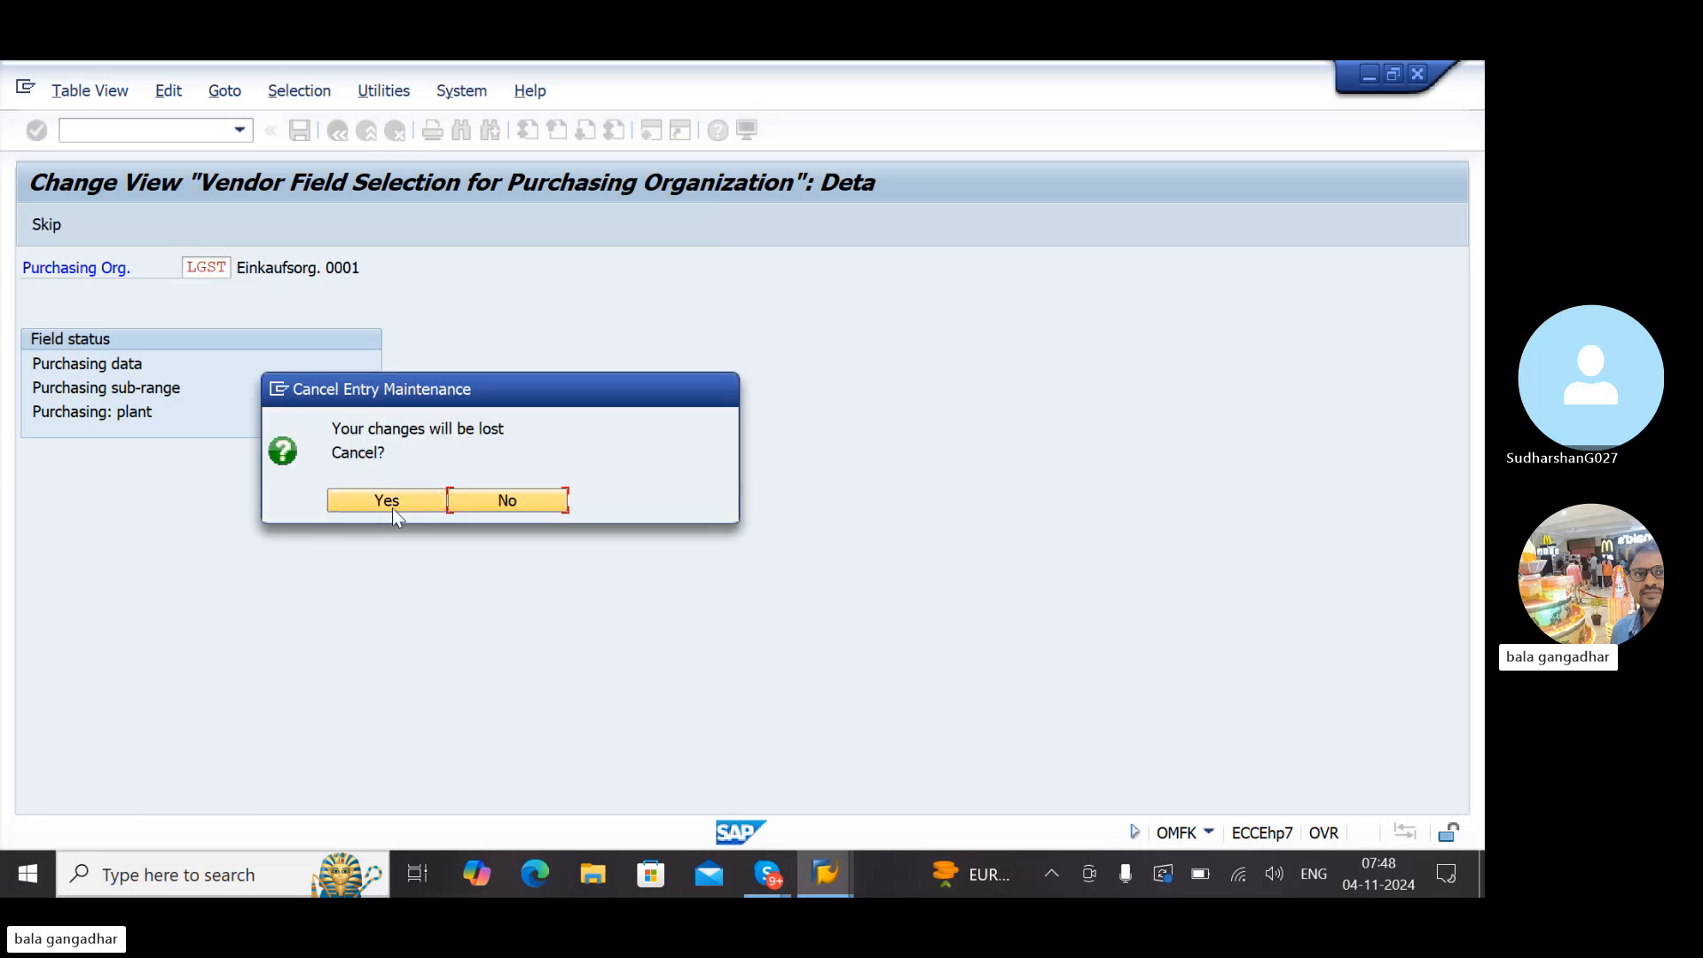
left_click(392, 508)
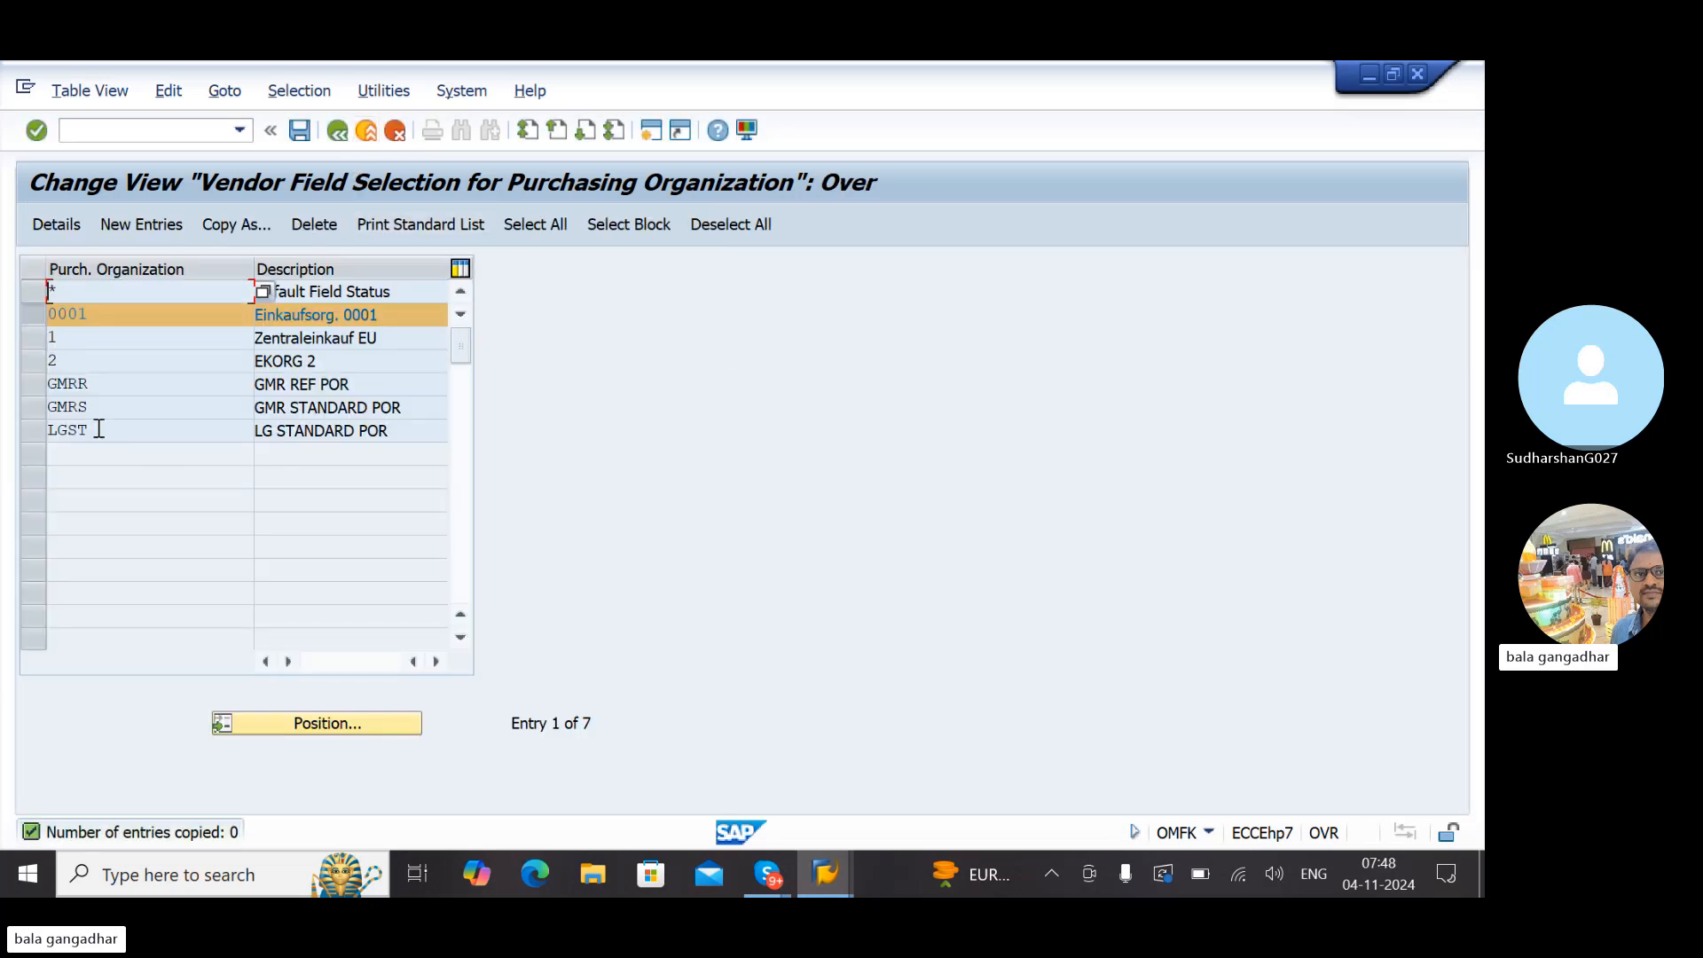
left_click(35, 312)
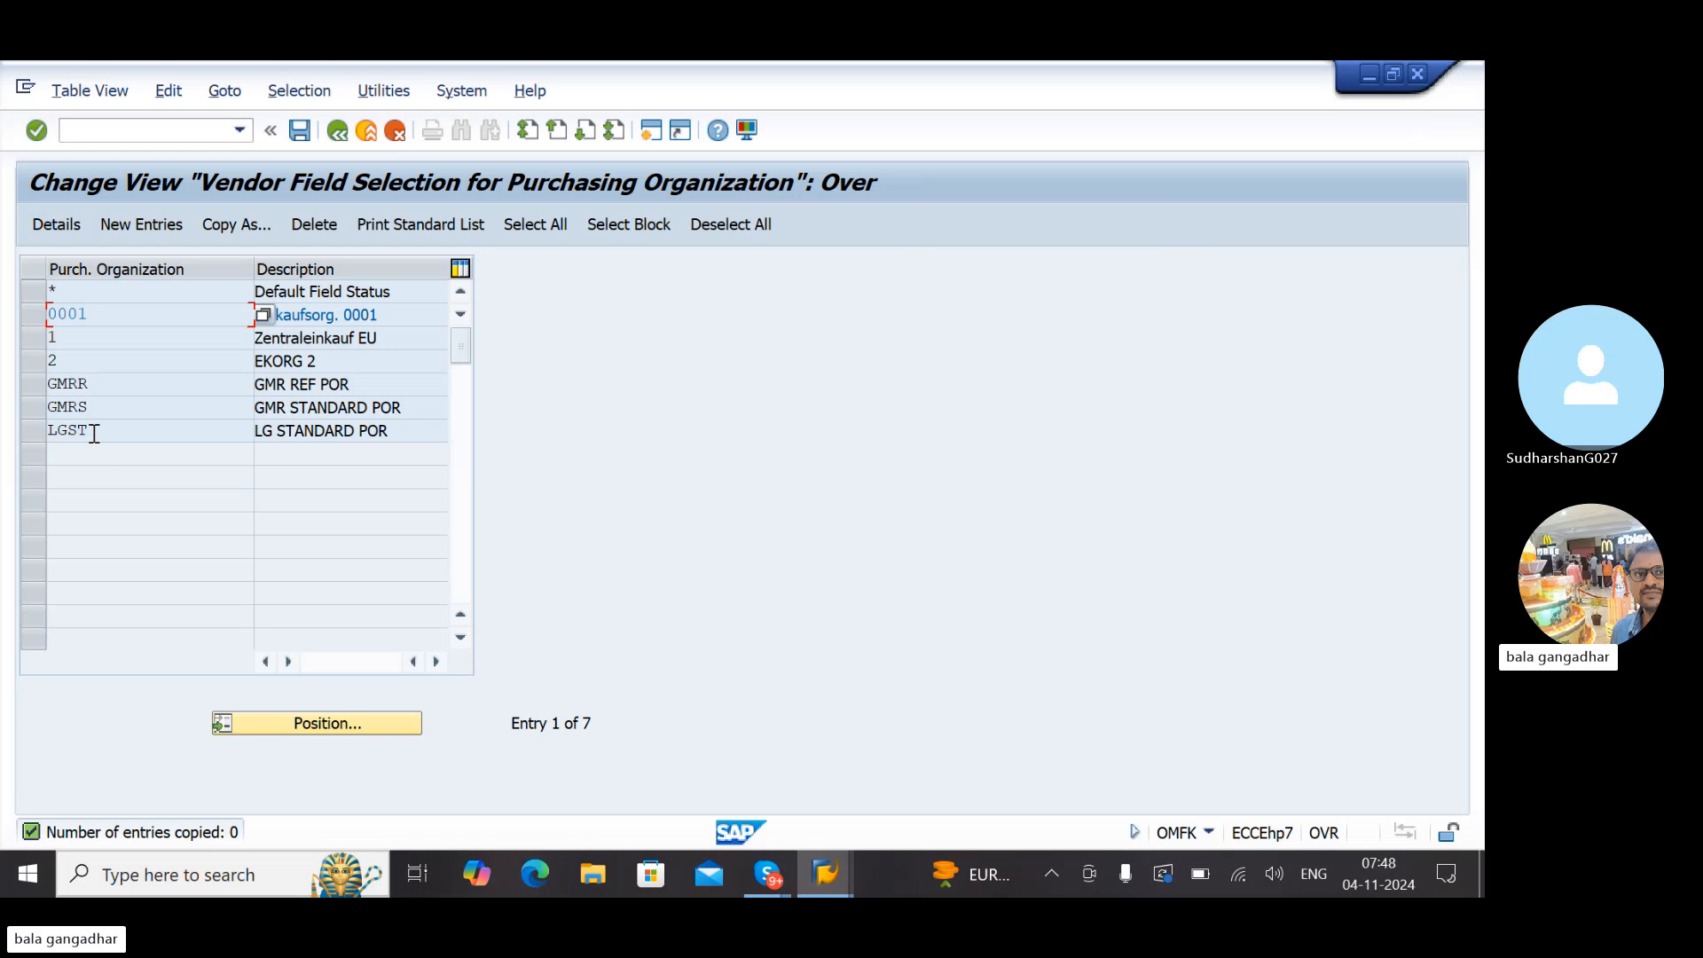
Open the LGST purchasing organization's field selection details and the field status groups of its Purchasing data
left_click(93, 432)
double_click(99, 433)
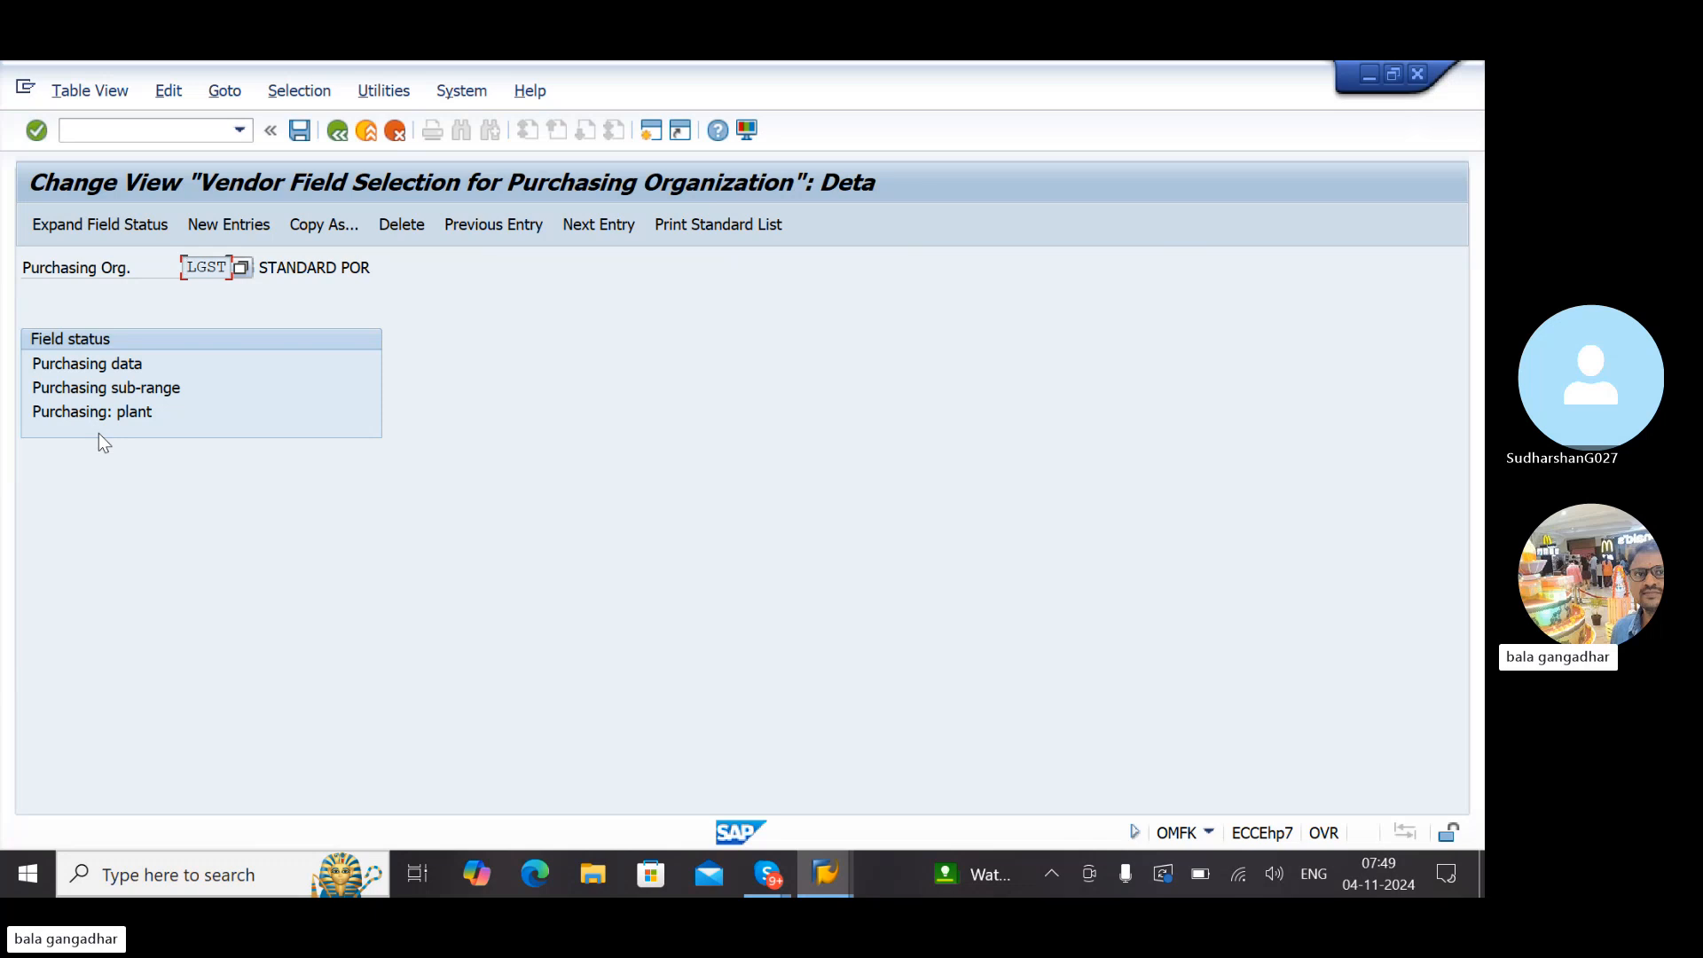
left_click(100, 359)
double_click(77, 366)
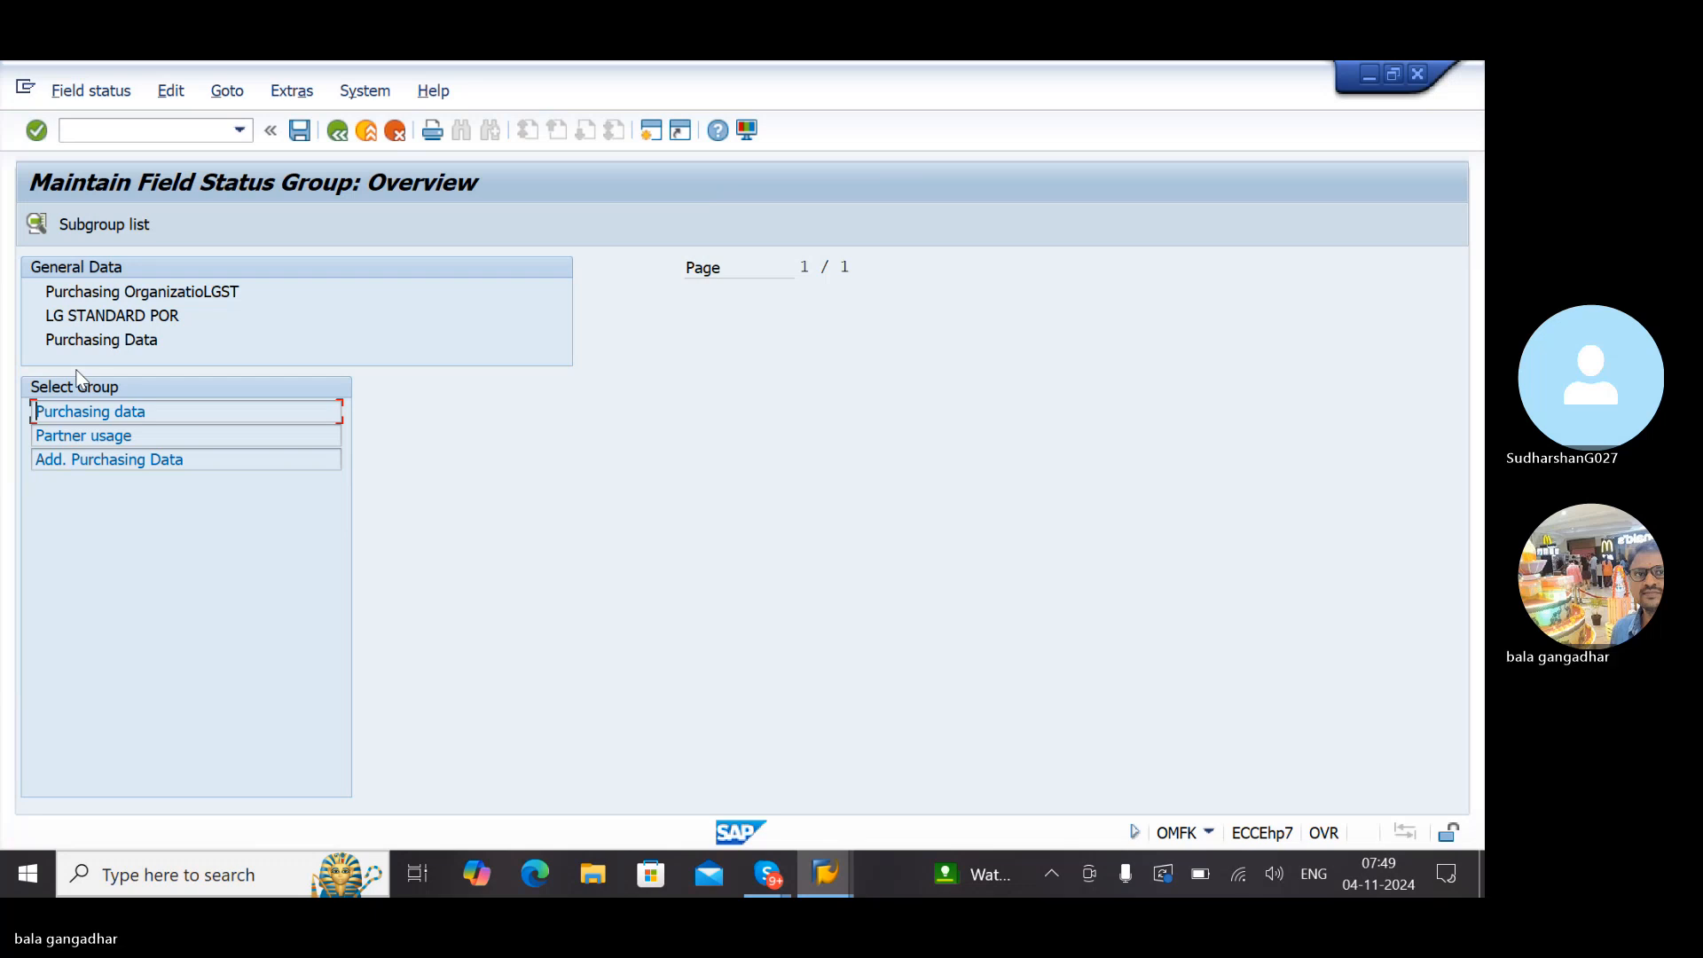
Make Terms of payment a required entry in LGST's Purchasing data field status group, save it to the customizing request and return to the overview
double_click(104, 410)
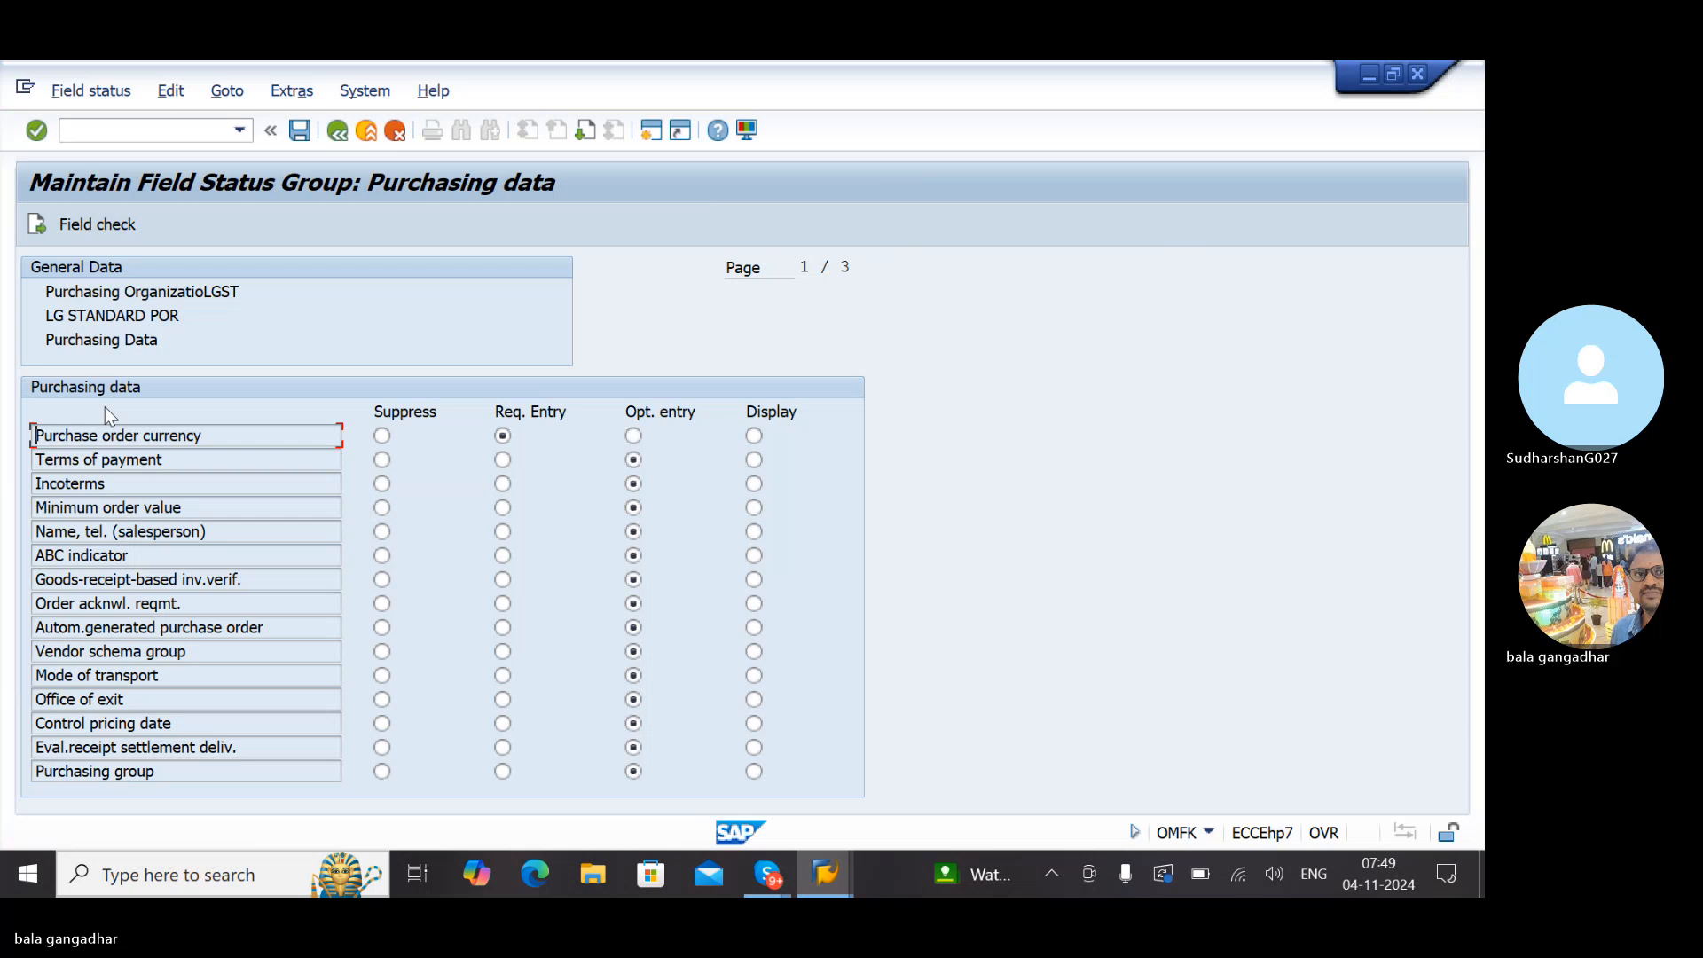
left_click(209, 462)
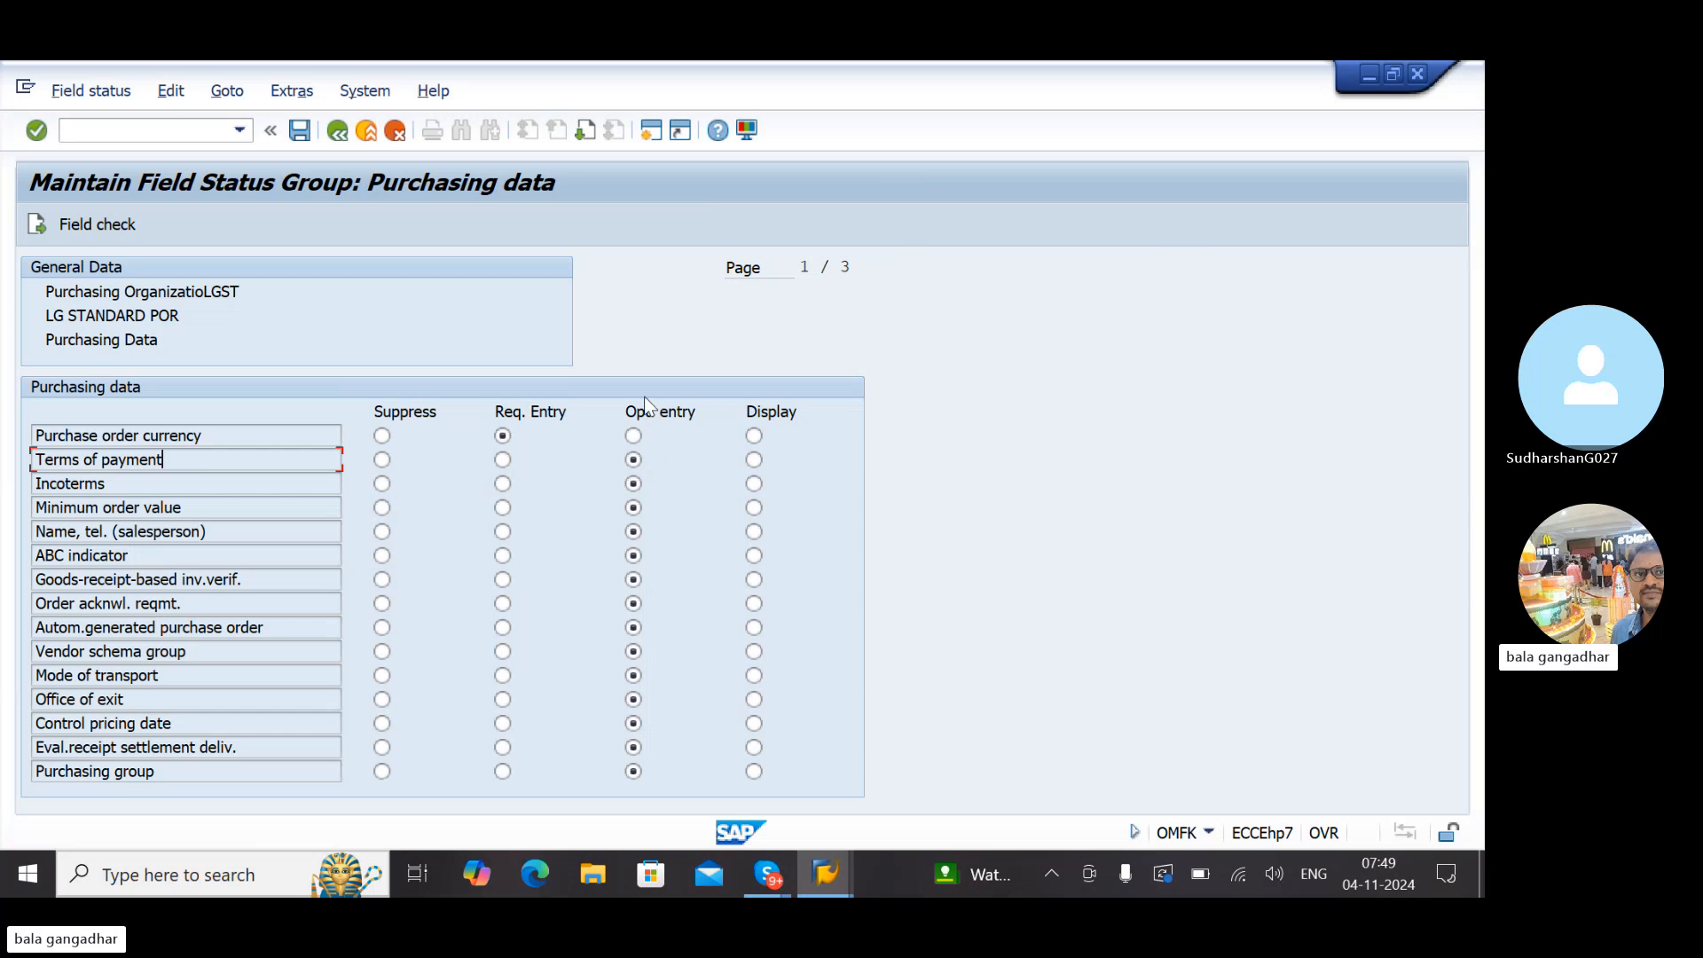
left_click(503, 463)
left_click(300, 131)
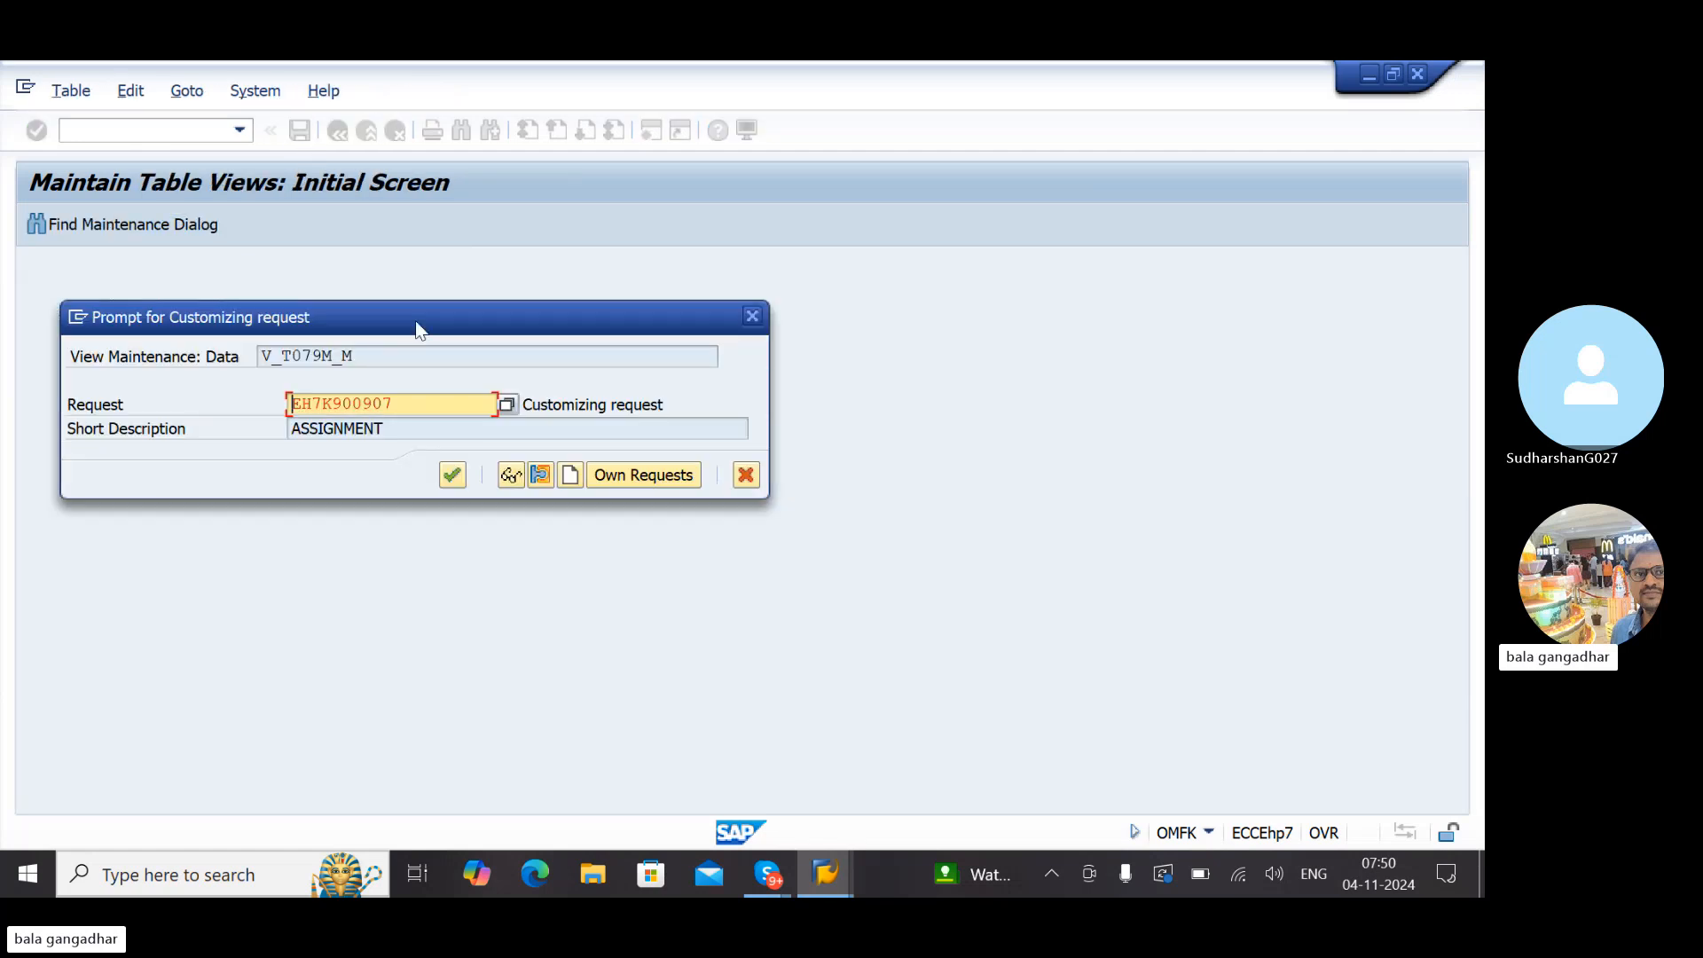
left_click(454, 477)
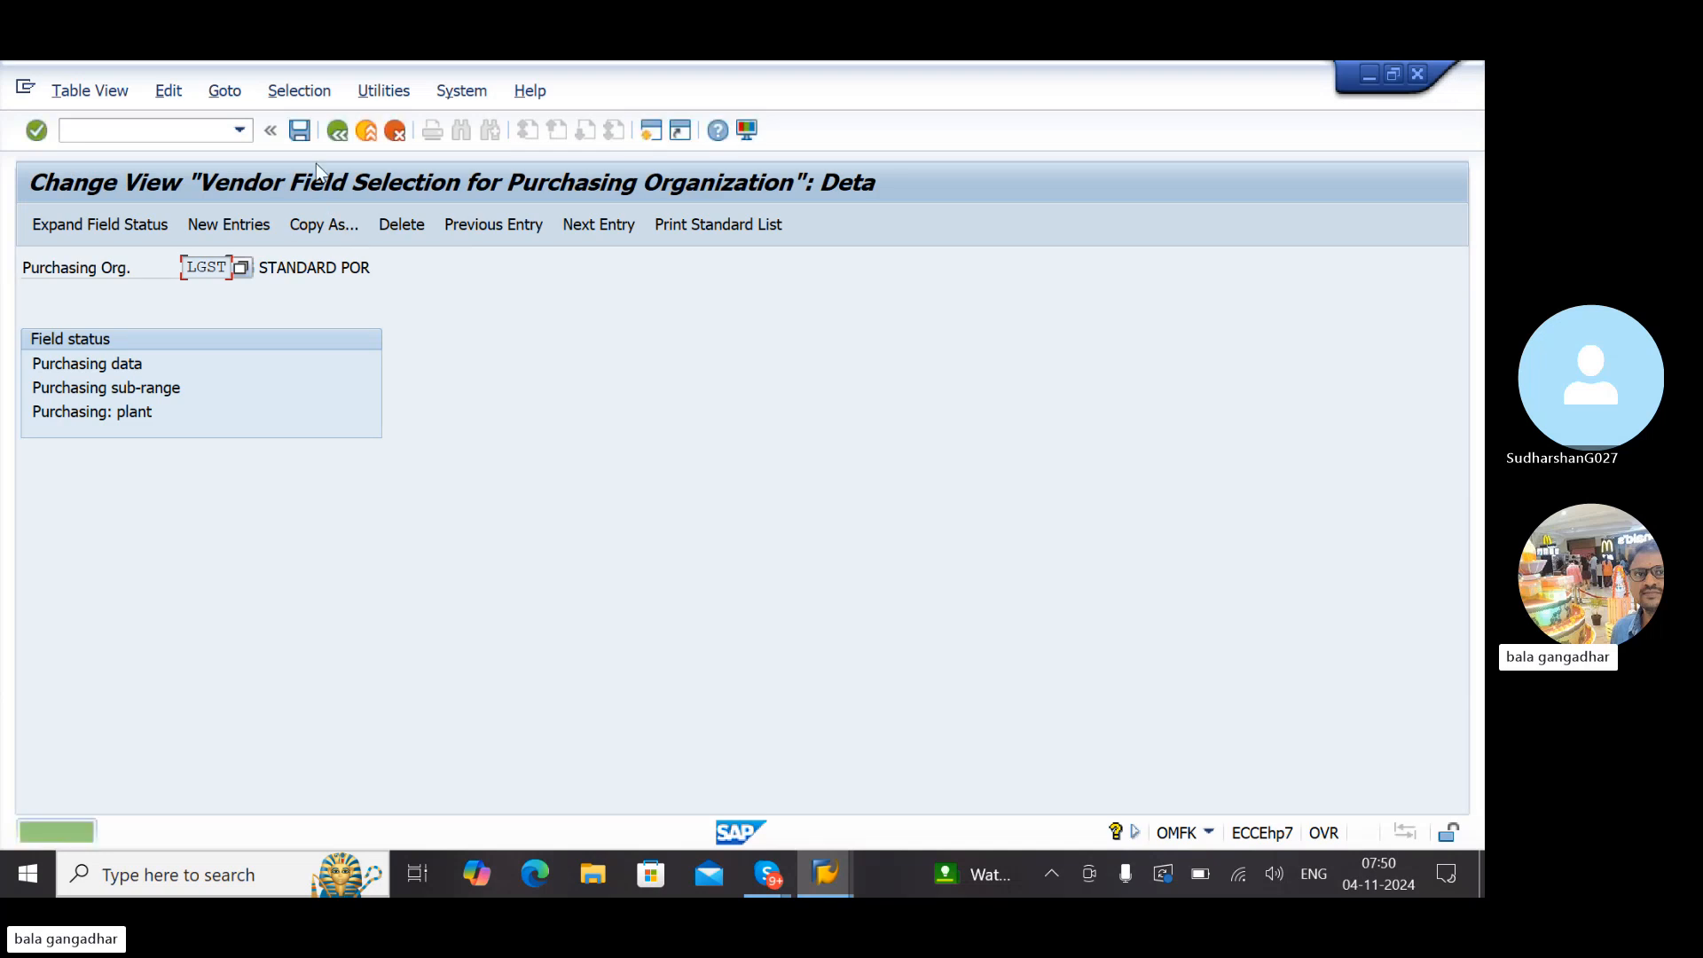
left_click(301, 133)
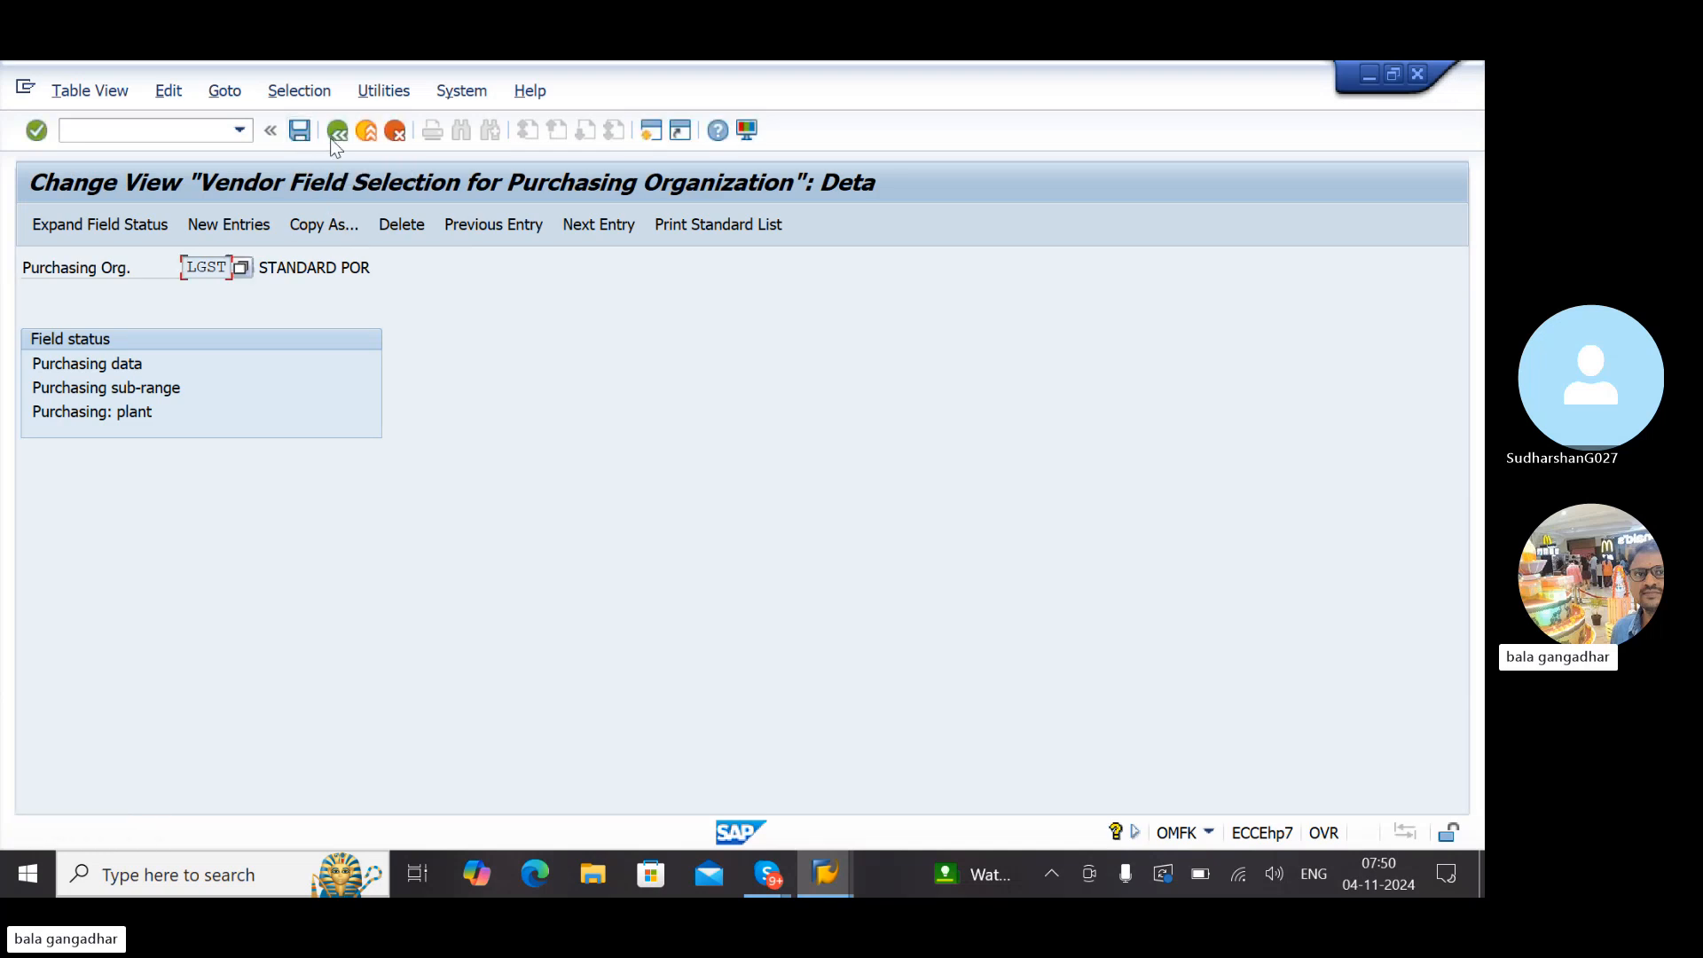
left_click(341, 135)
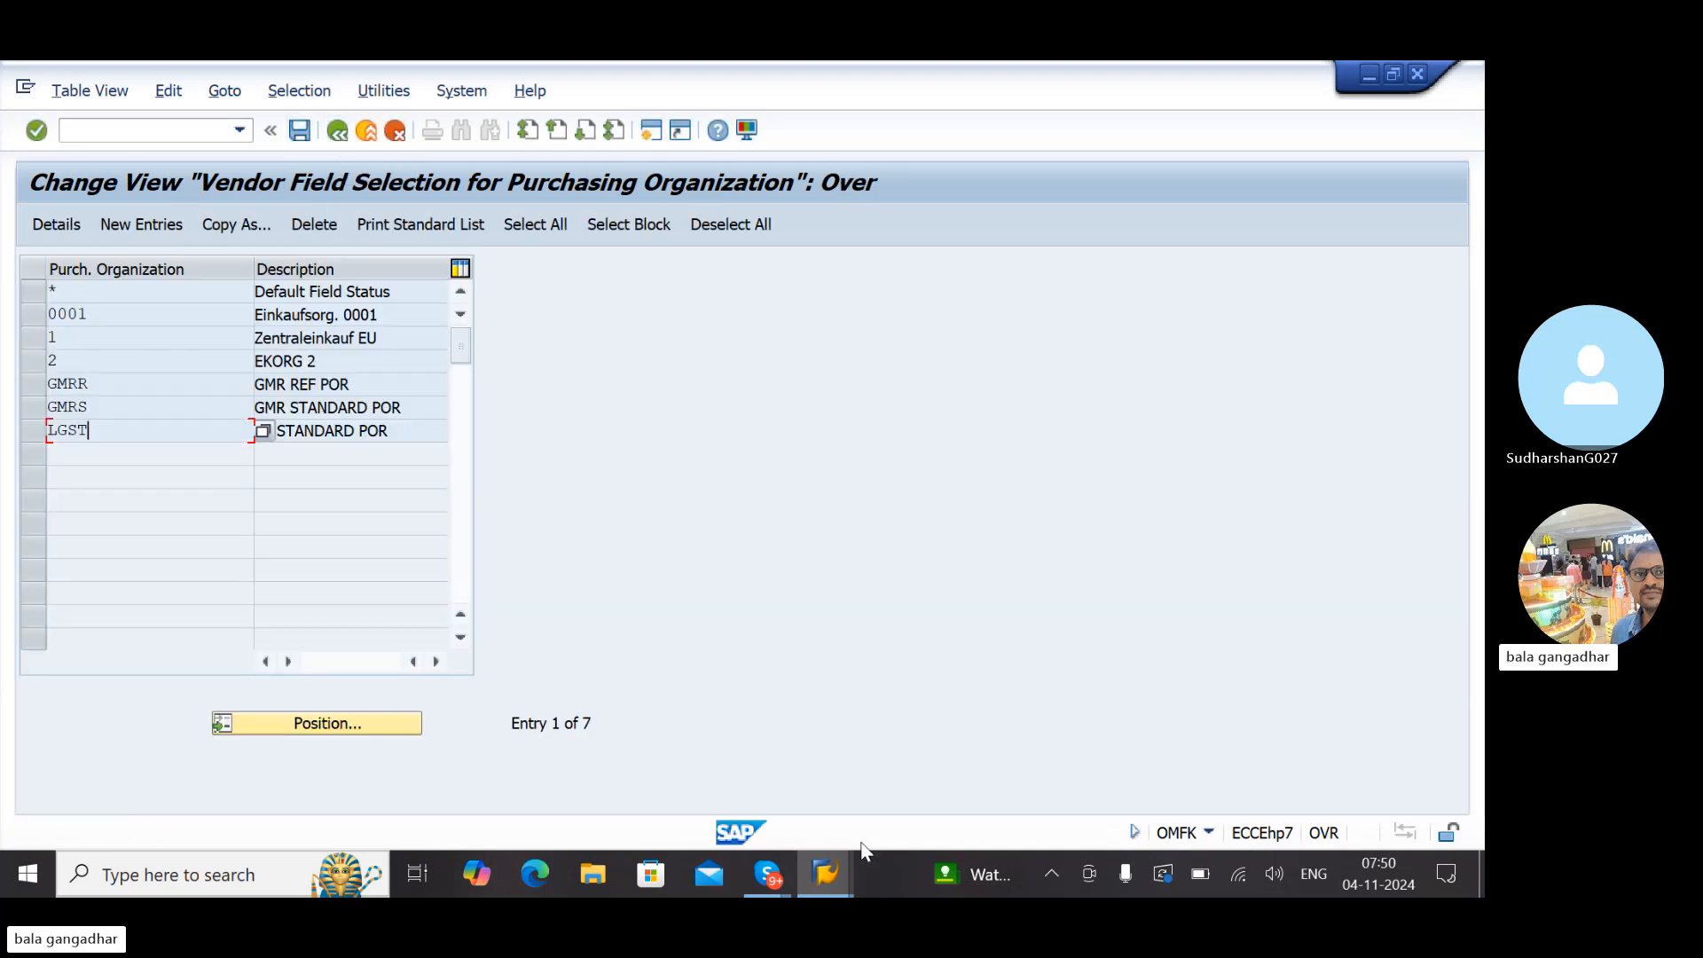
Switch to the Change Vendor session, save and close the vendor's purchasing data, and maximize the window
mouse_move(834, 864)
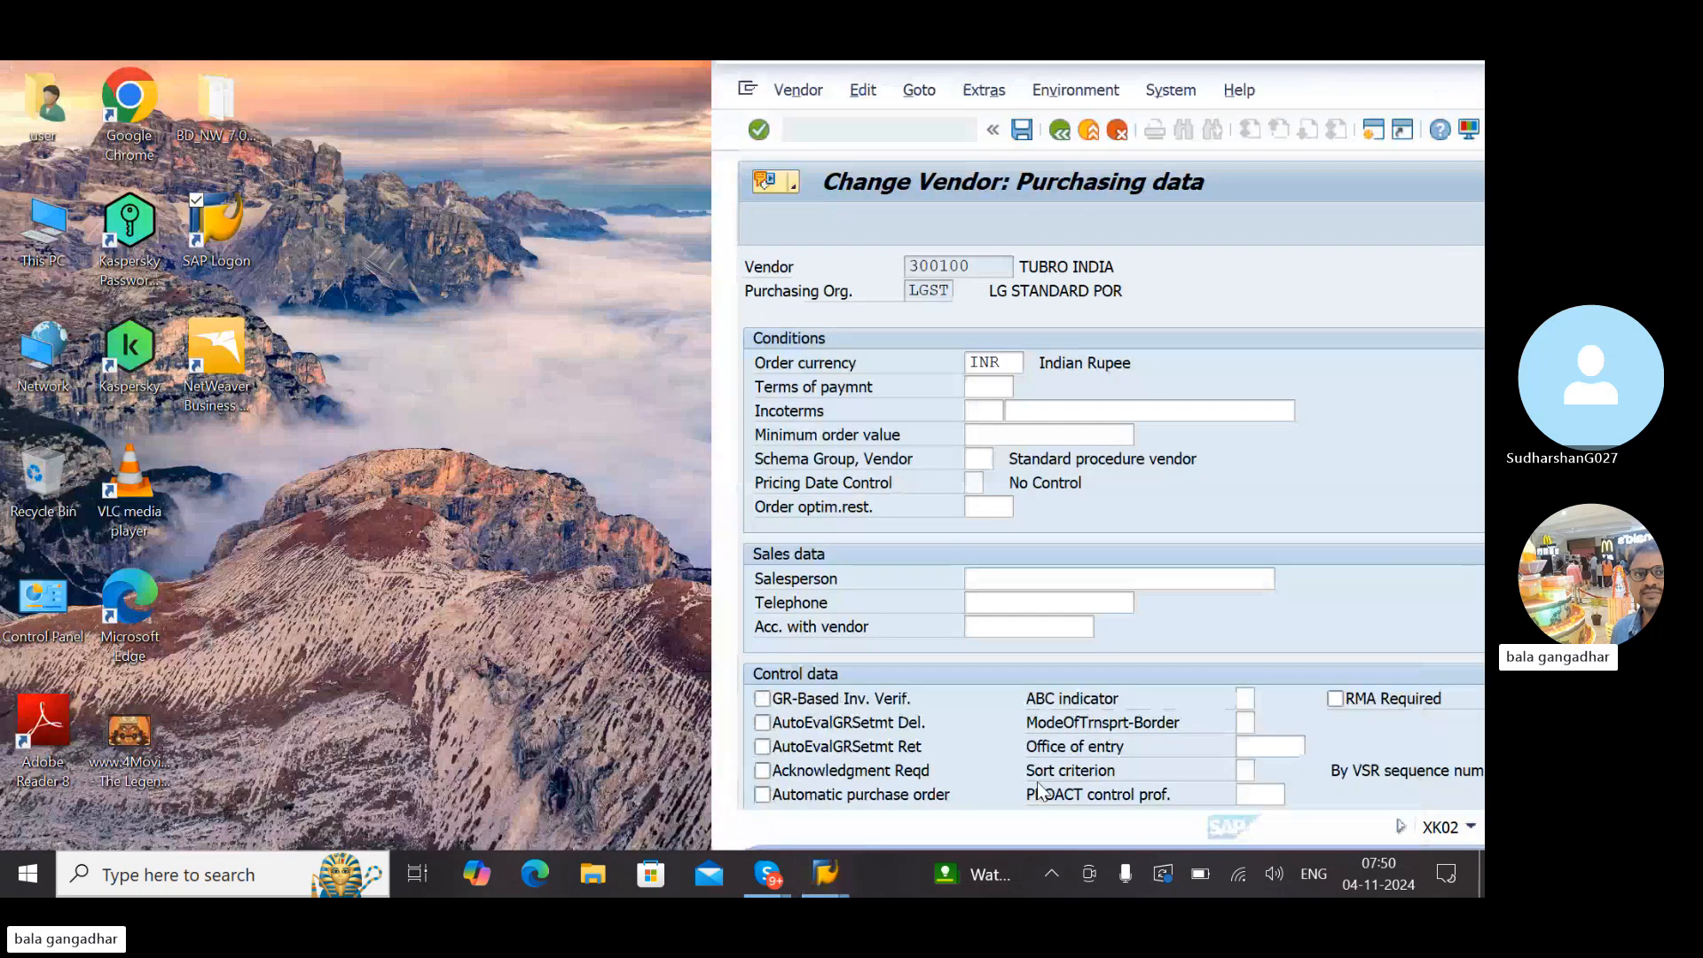
left_click(1052, 779)
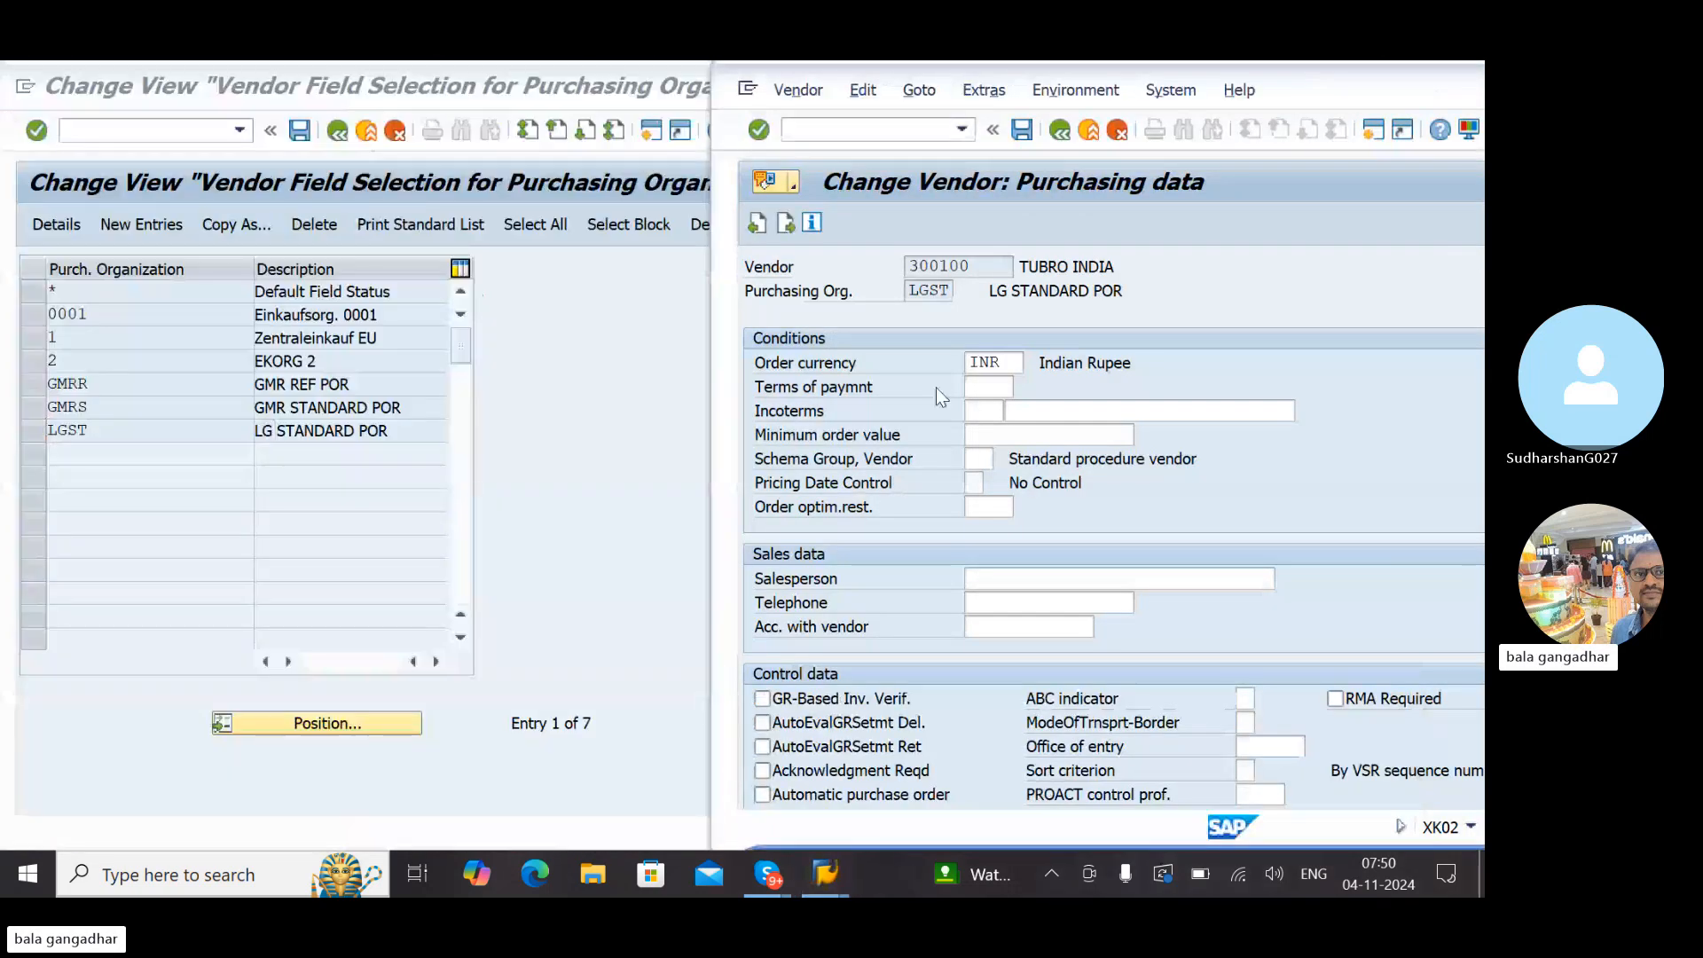
left_click(1025, 140)
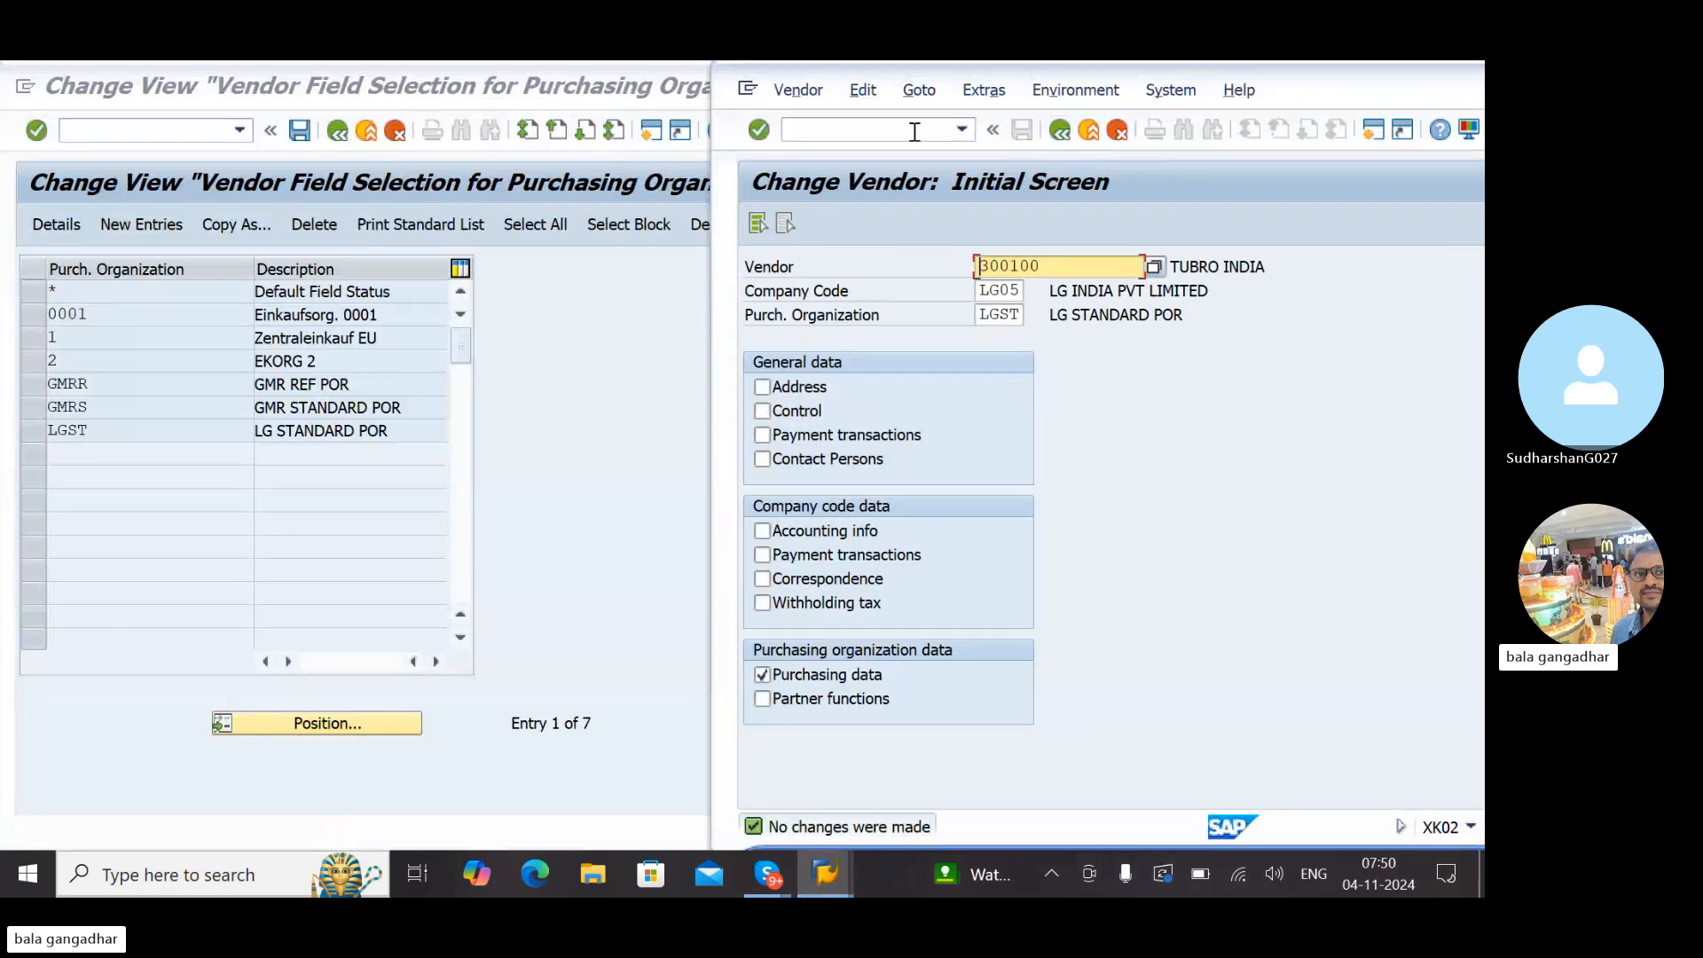
double_click(1313, 80)
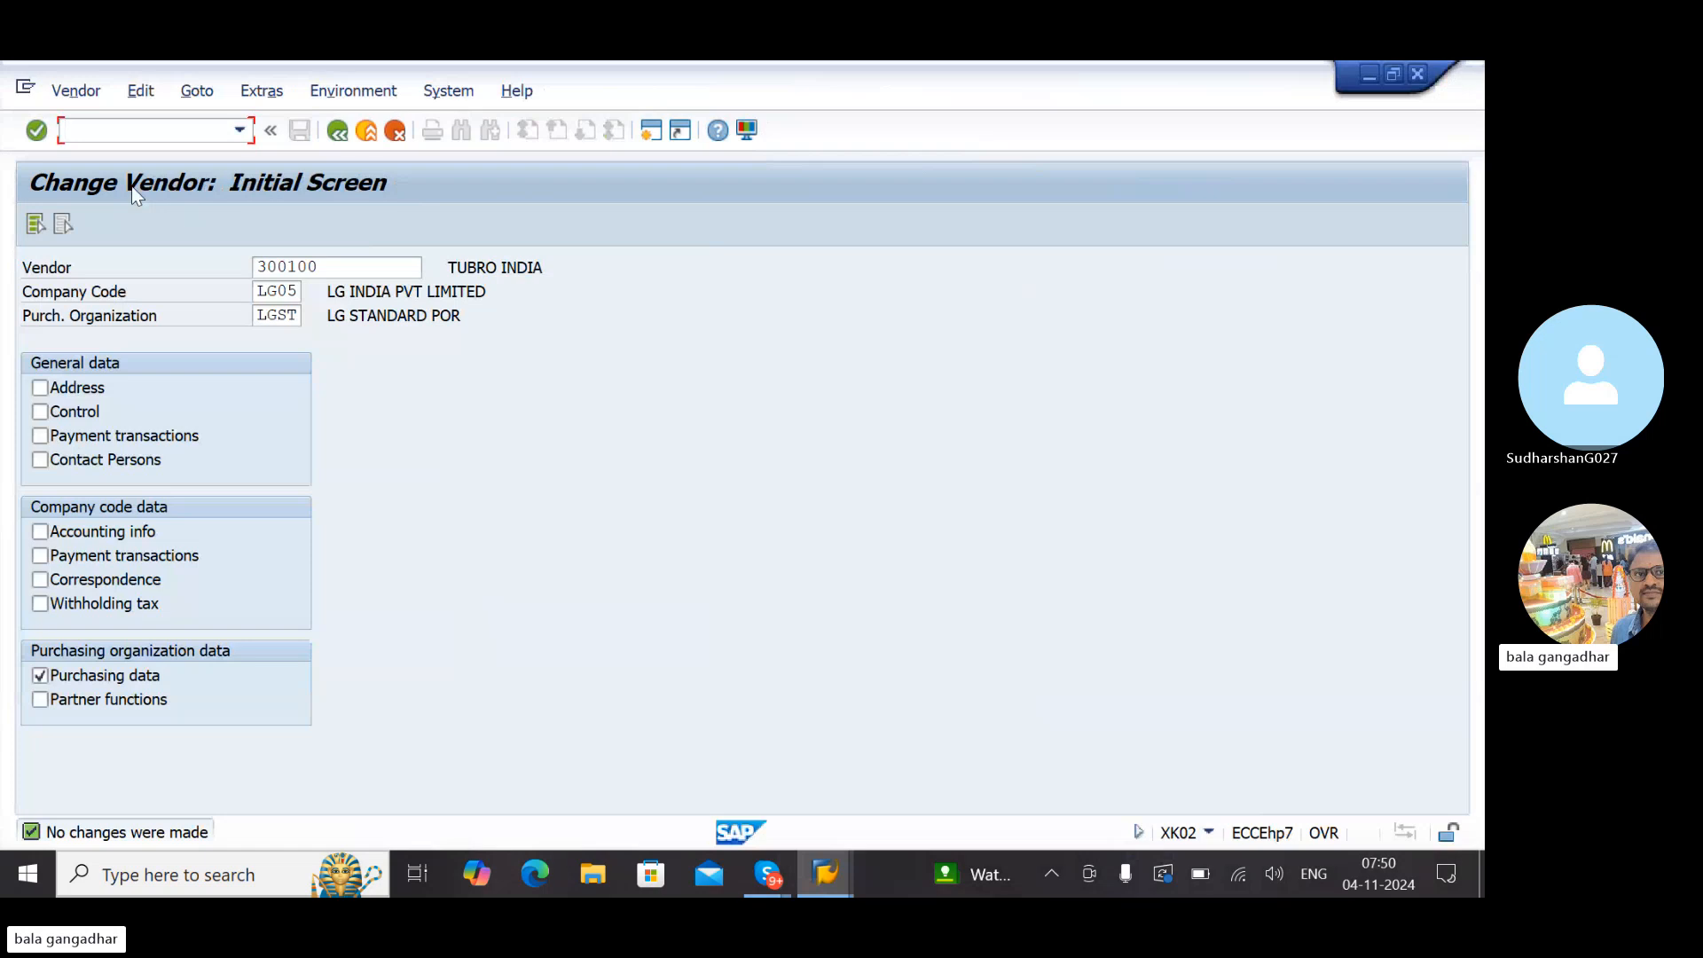
Start vendor creation with transaction XK01 for company code LG05, purchasing organization LGST and account group LGDO
type("/n")
key("Return")
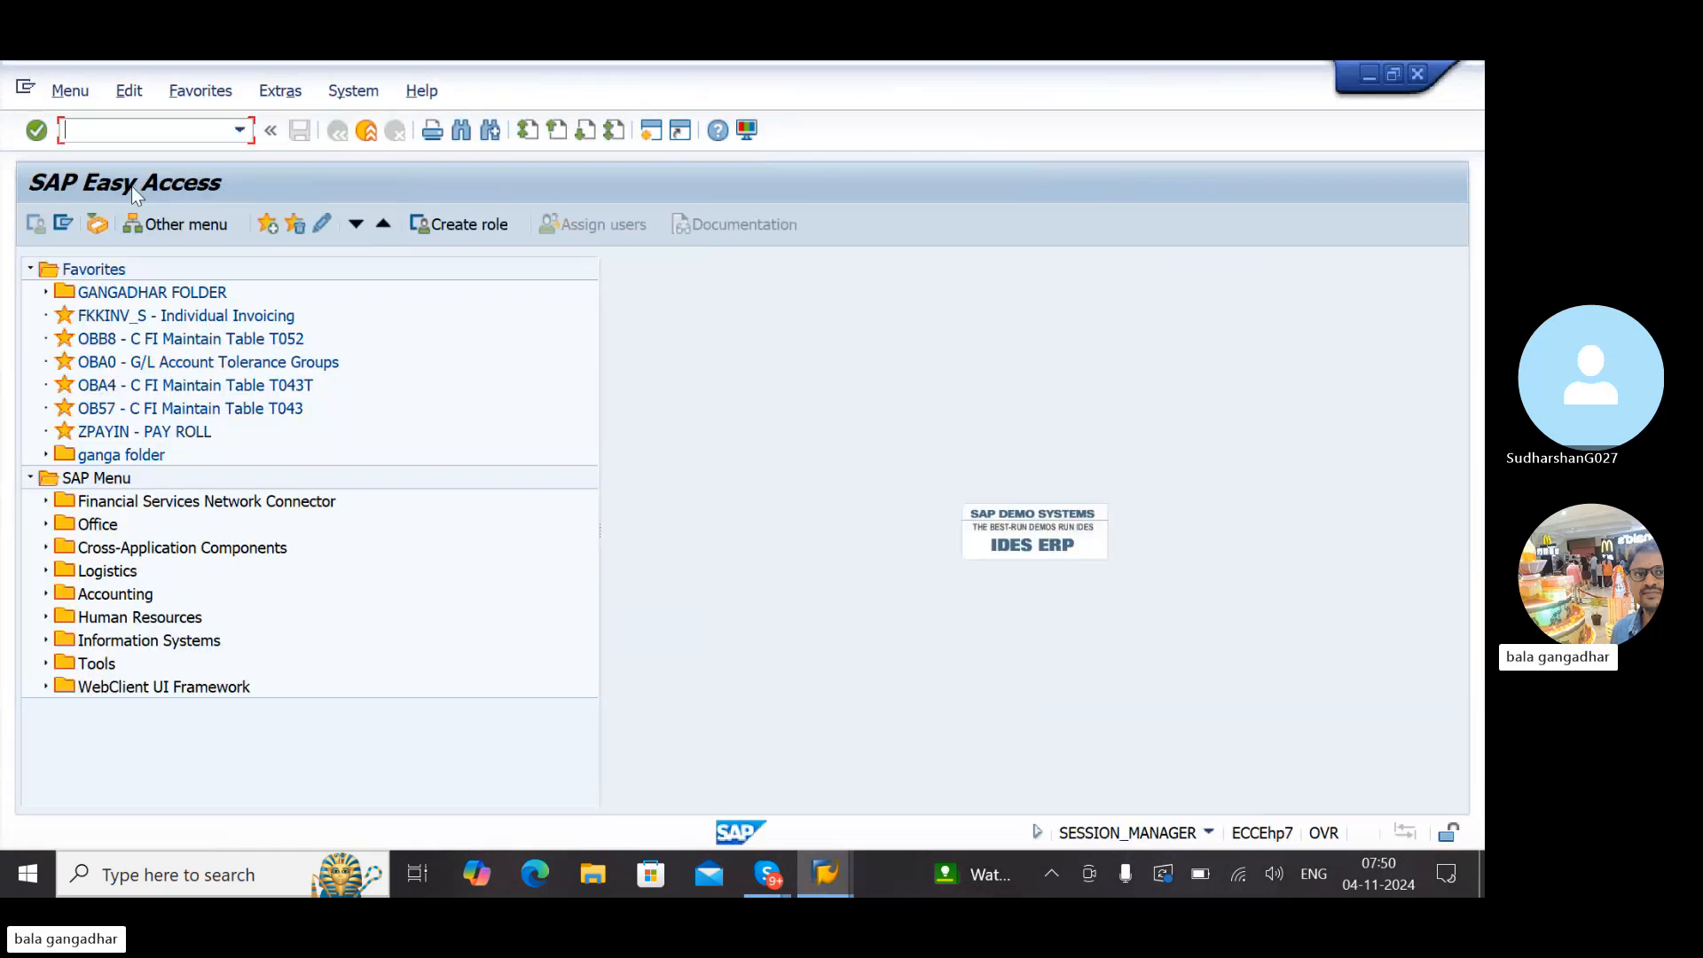
type("XK01")
key("Return")
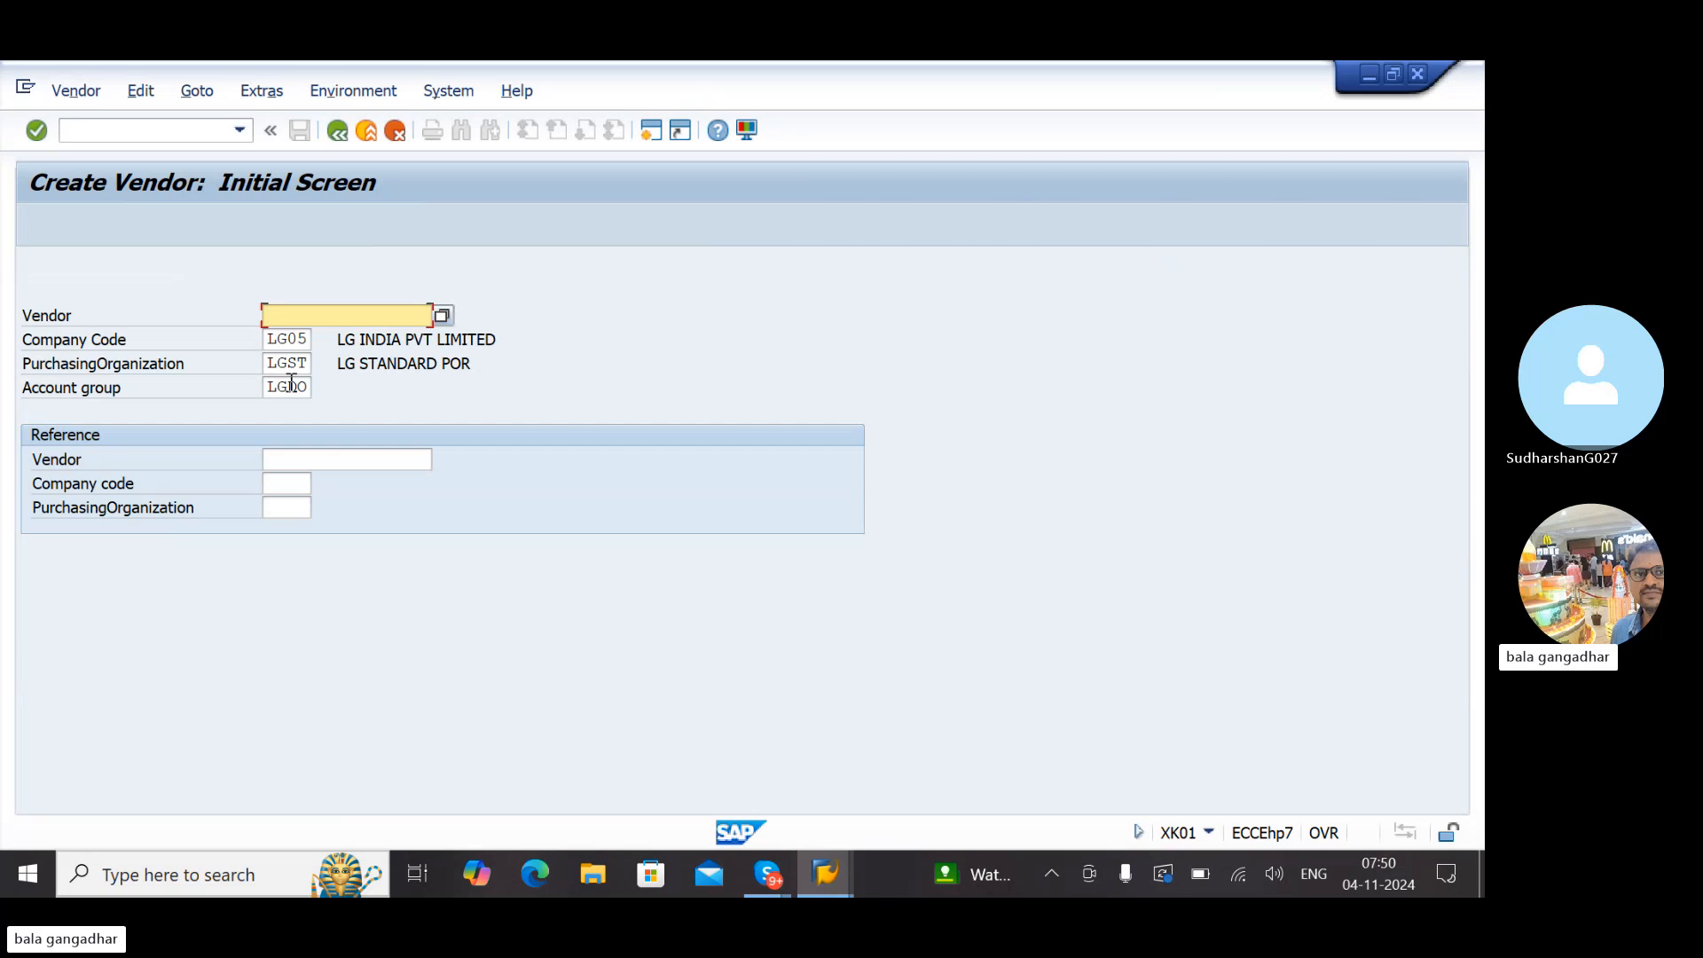
key("Return")
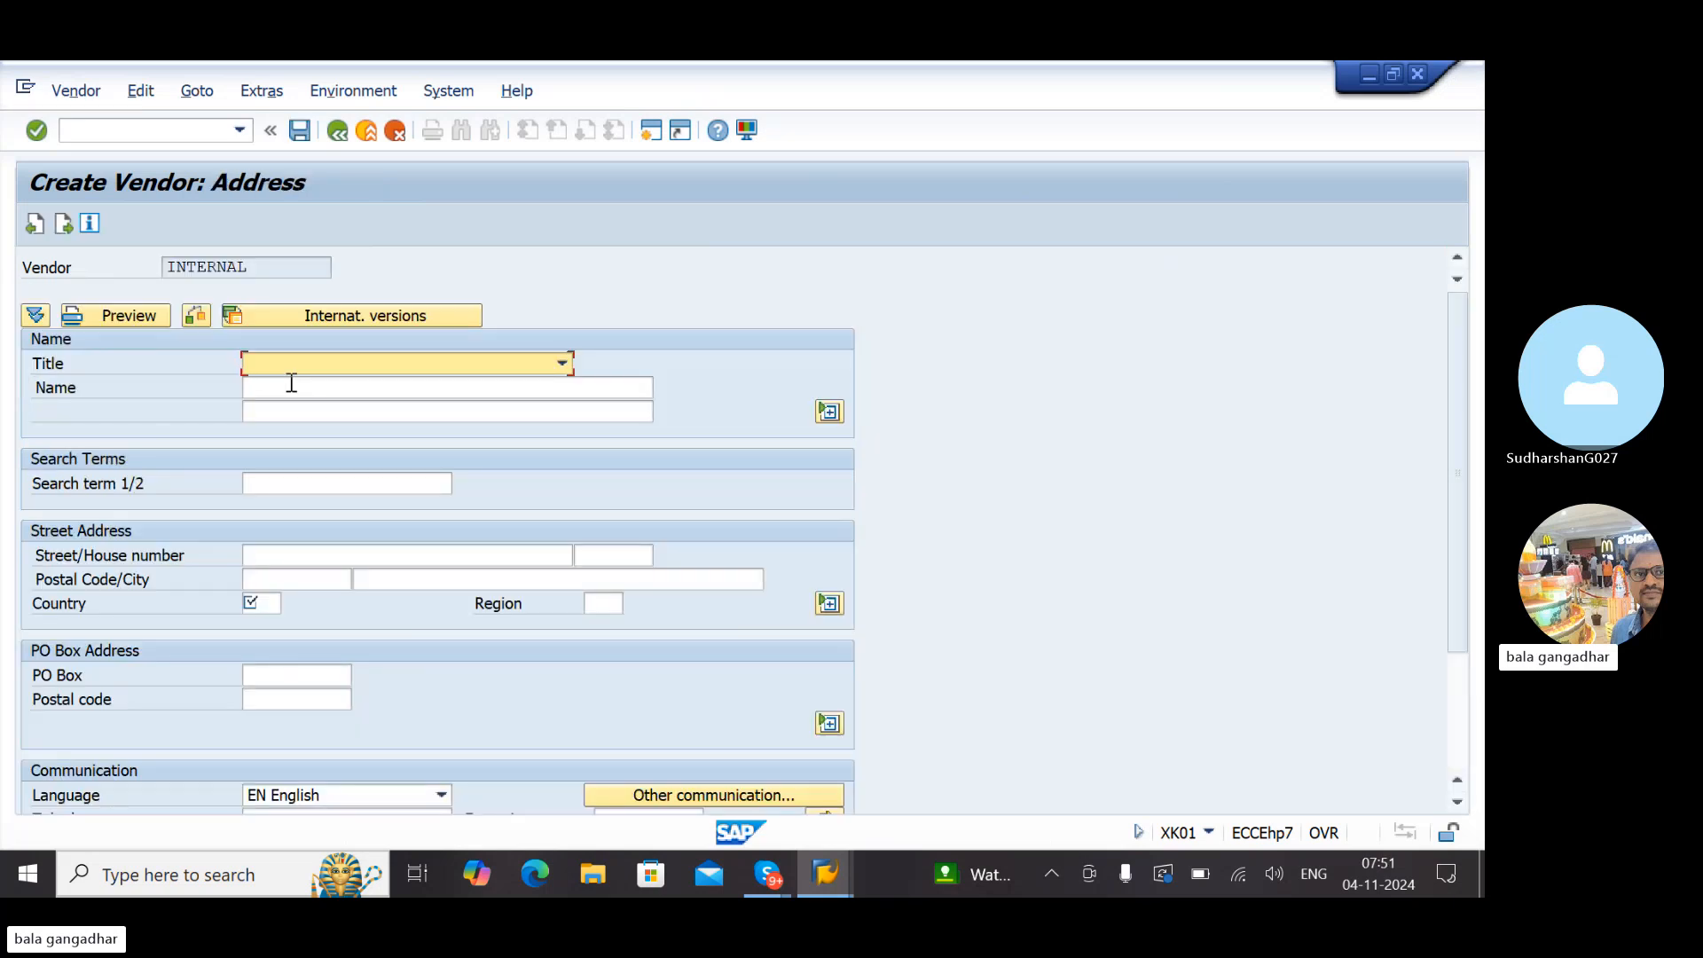
Fill in the vendor address with title Company, name GVK and country IN, and continue to the contact persons
key("c")
key("Tab")
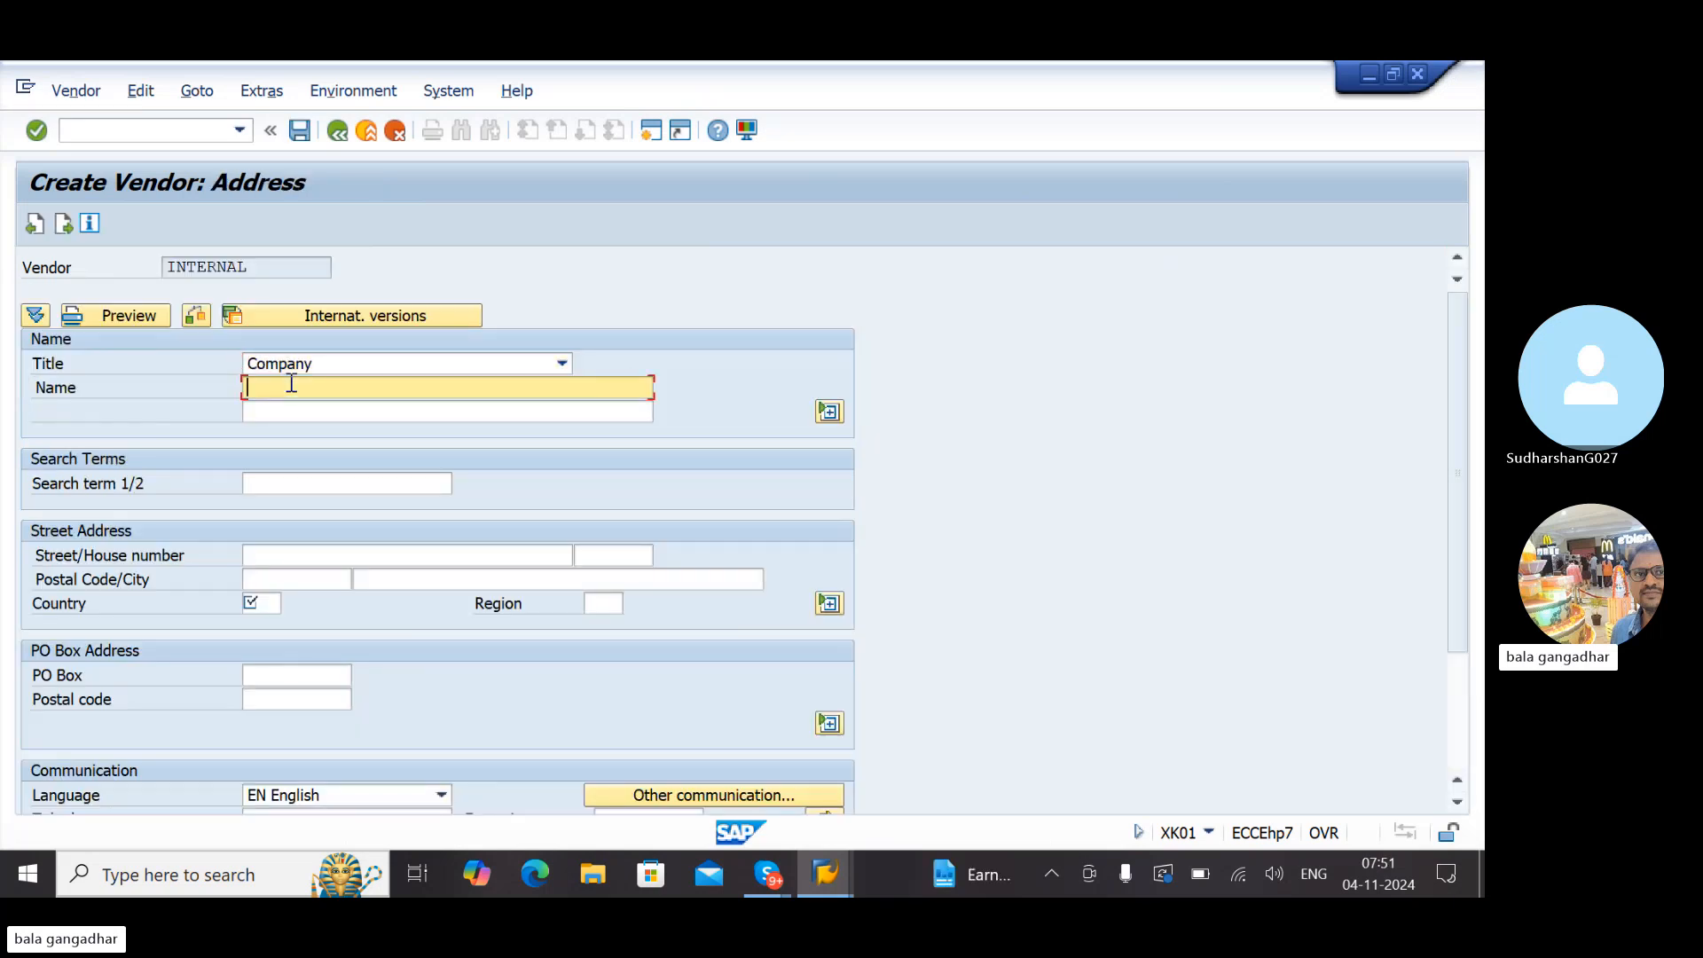
type("TE")
key("BackSpace")
key("BackSpace")
type("G")
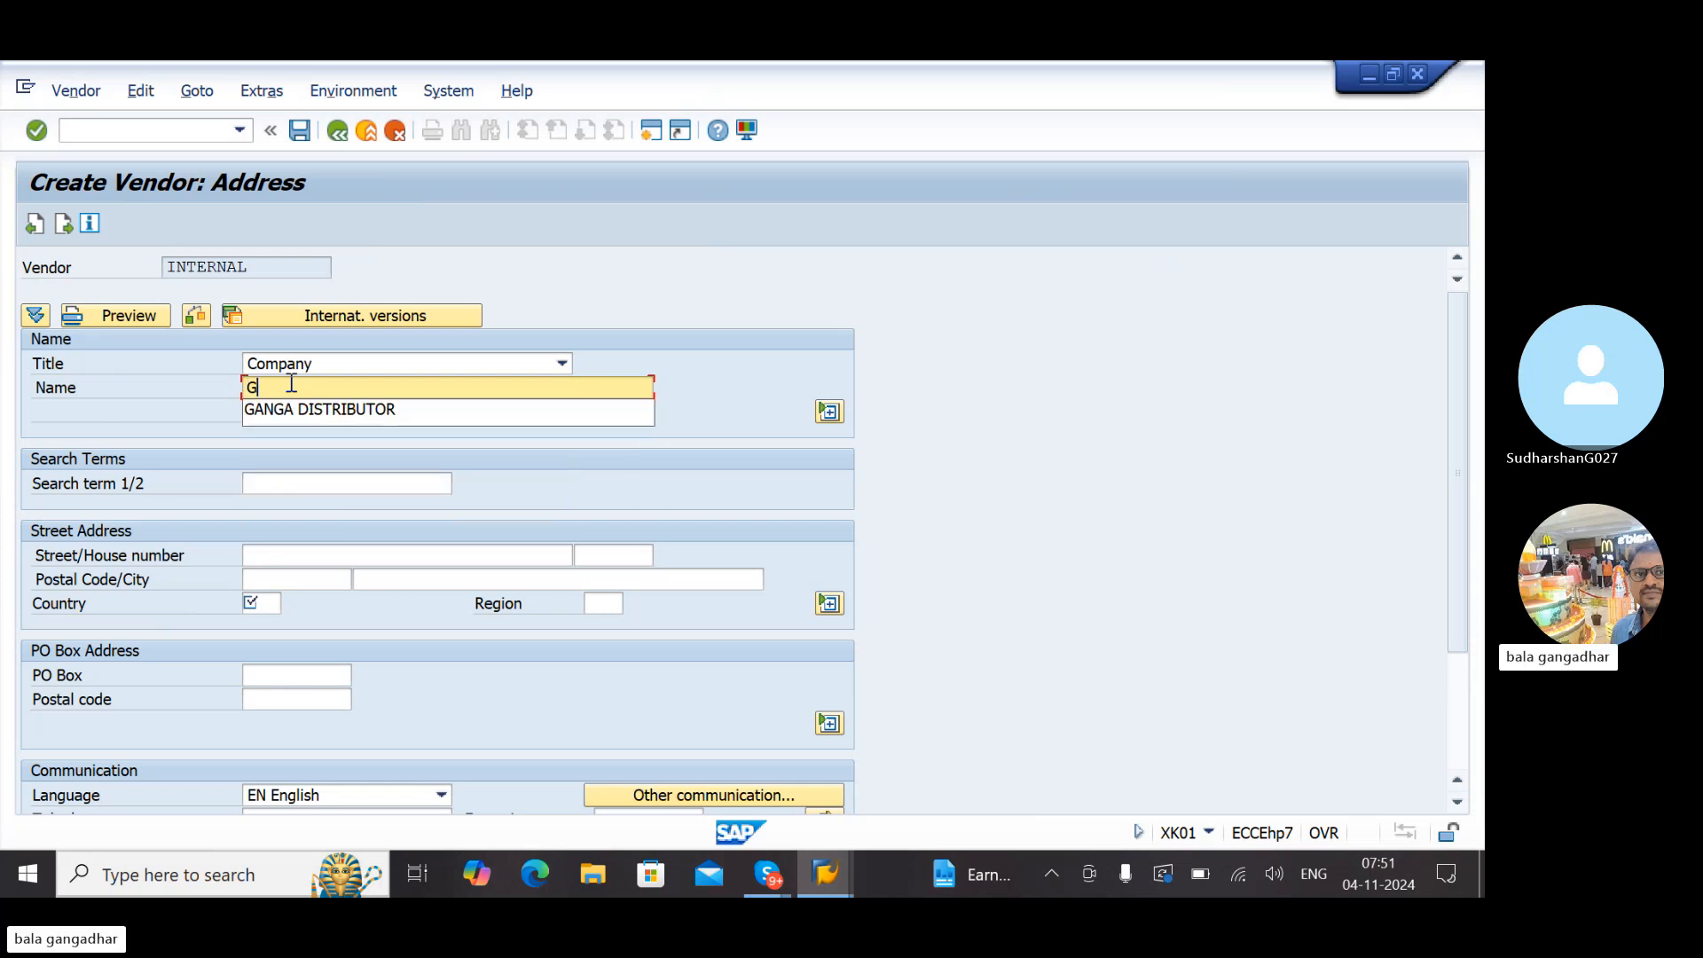
type("VK")
key("Return")
type("IN")
key("Return")
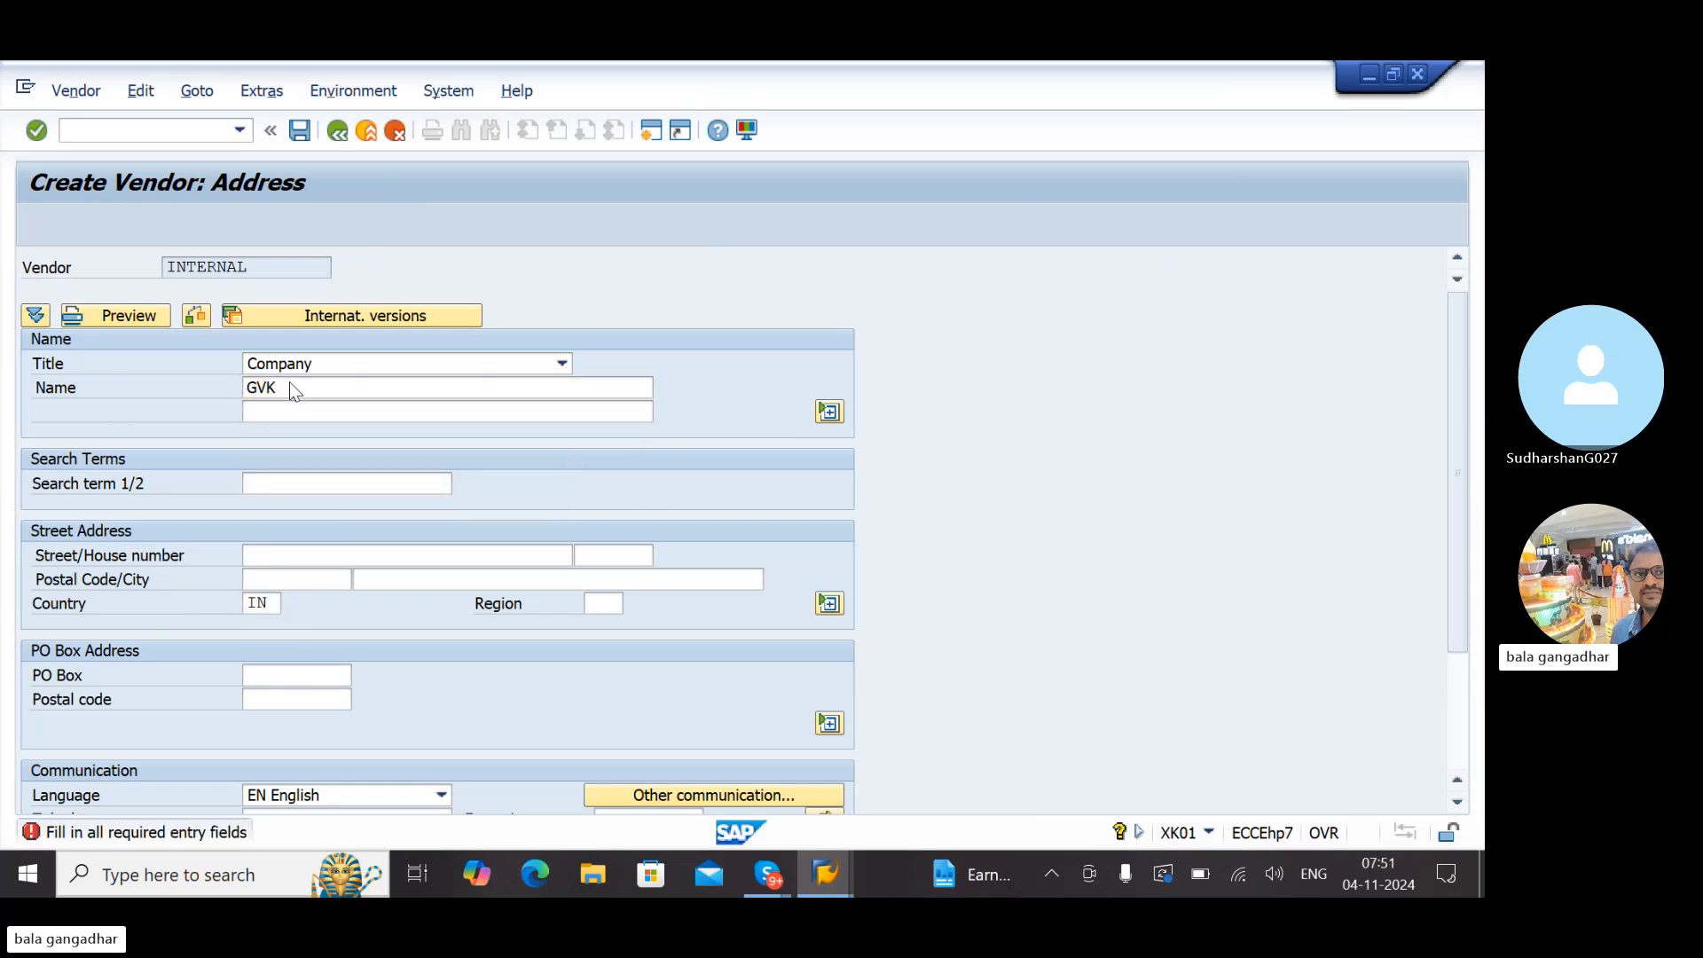
key("Return")
key("Return")
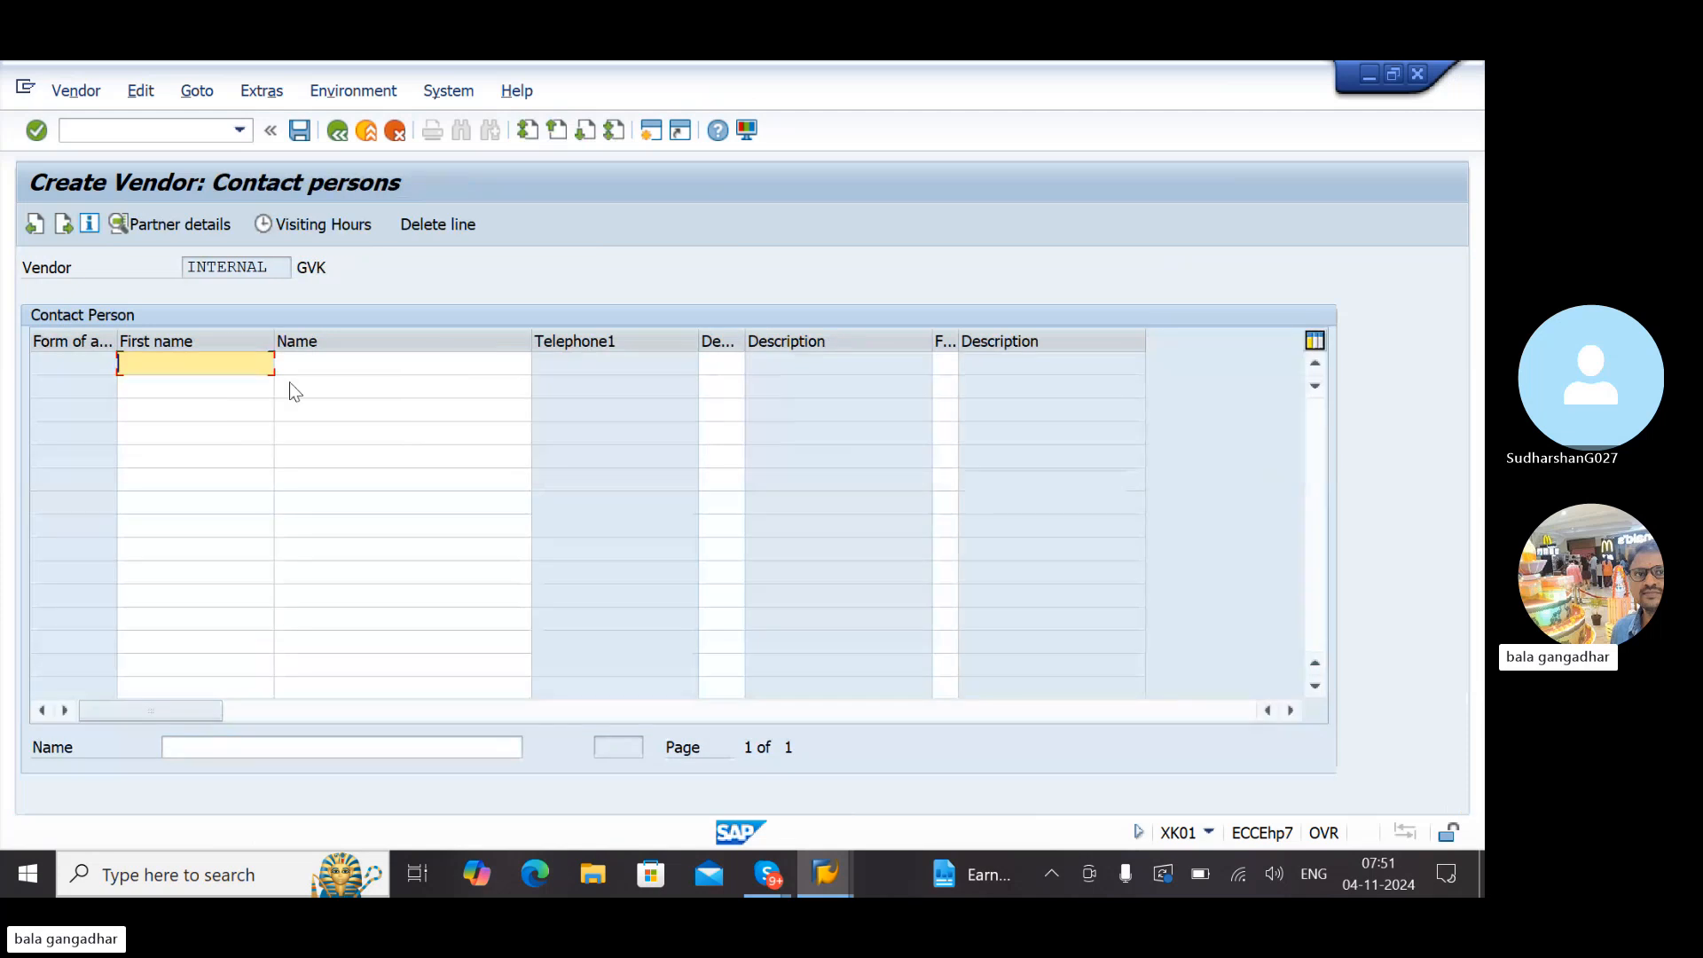
Set the vendor's reconciliation account to 31000 and continue through the accounting screens to the purchasing data
key("Return")
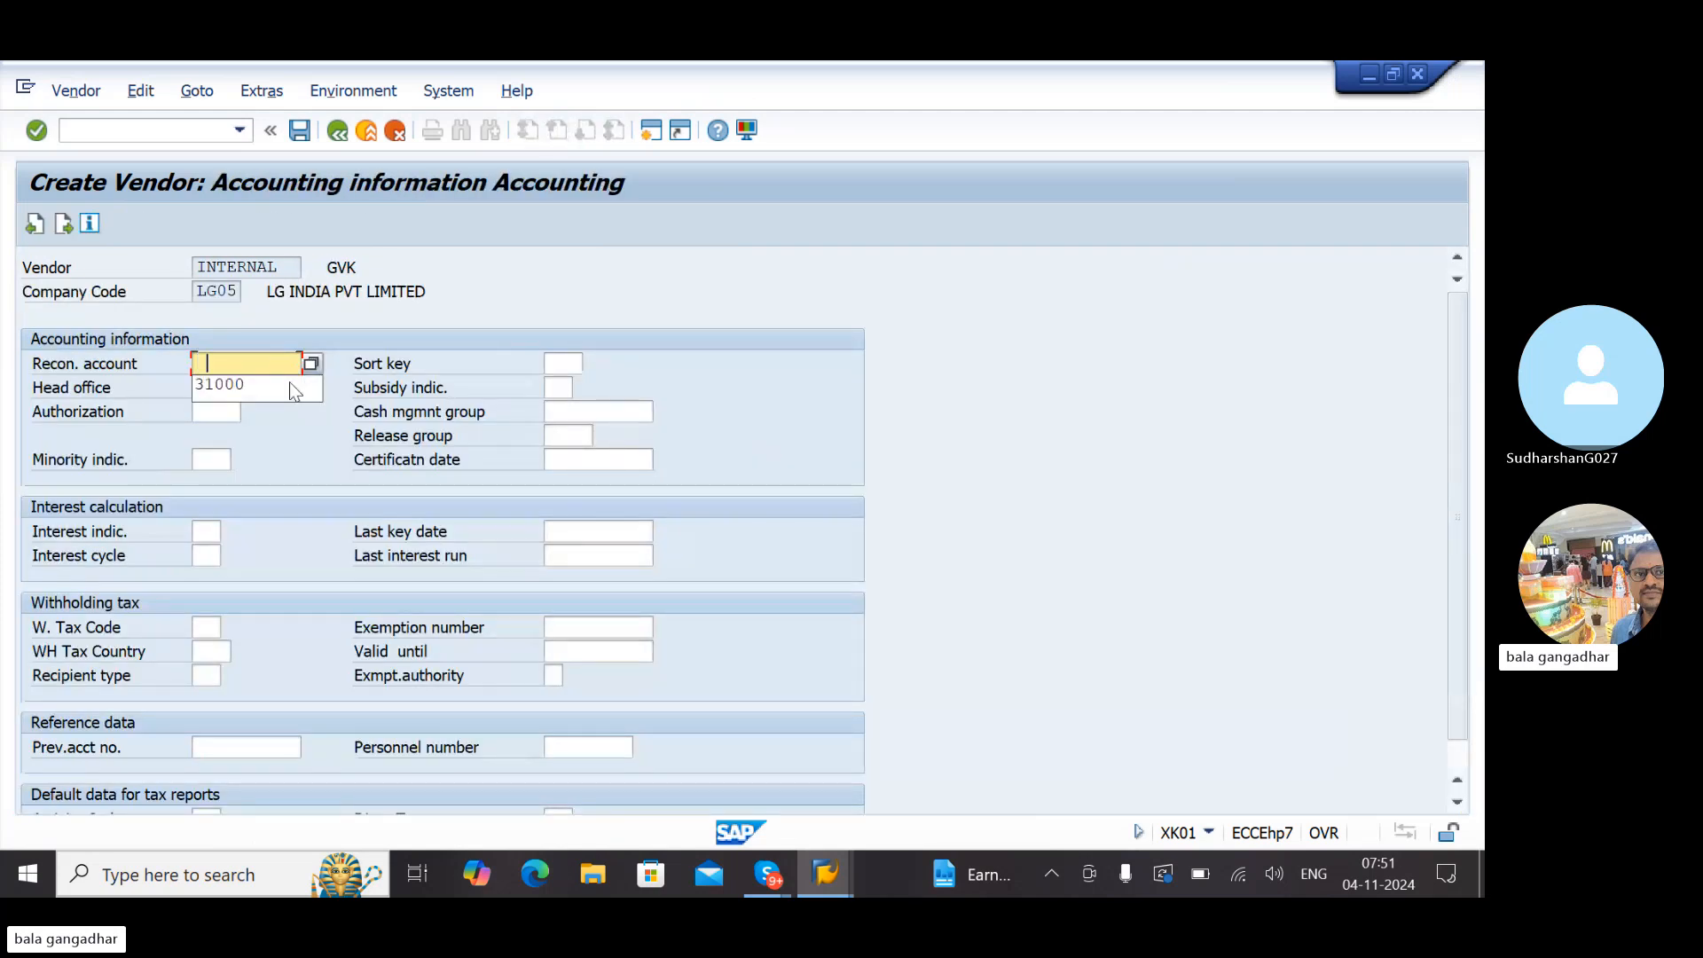
left_click(290, 381)
key("Return")
key("Return")
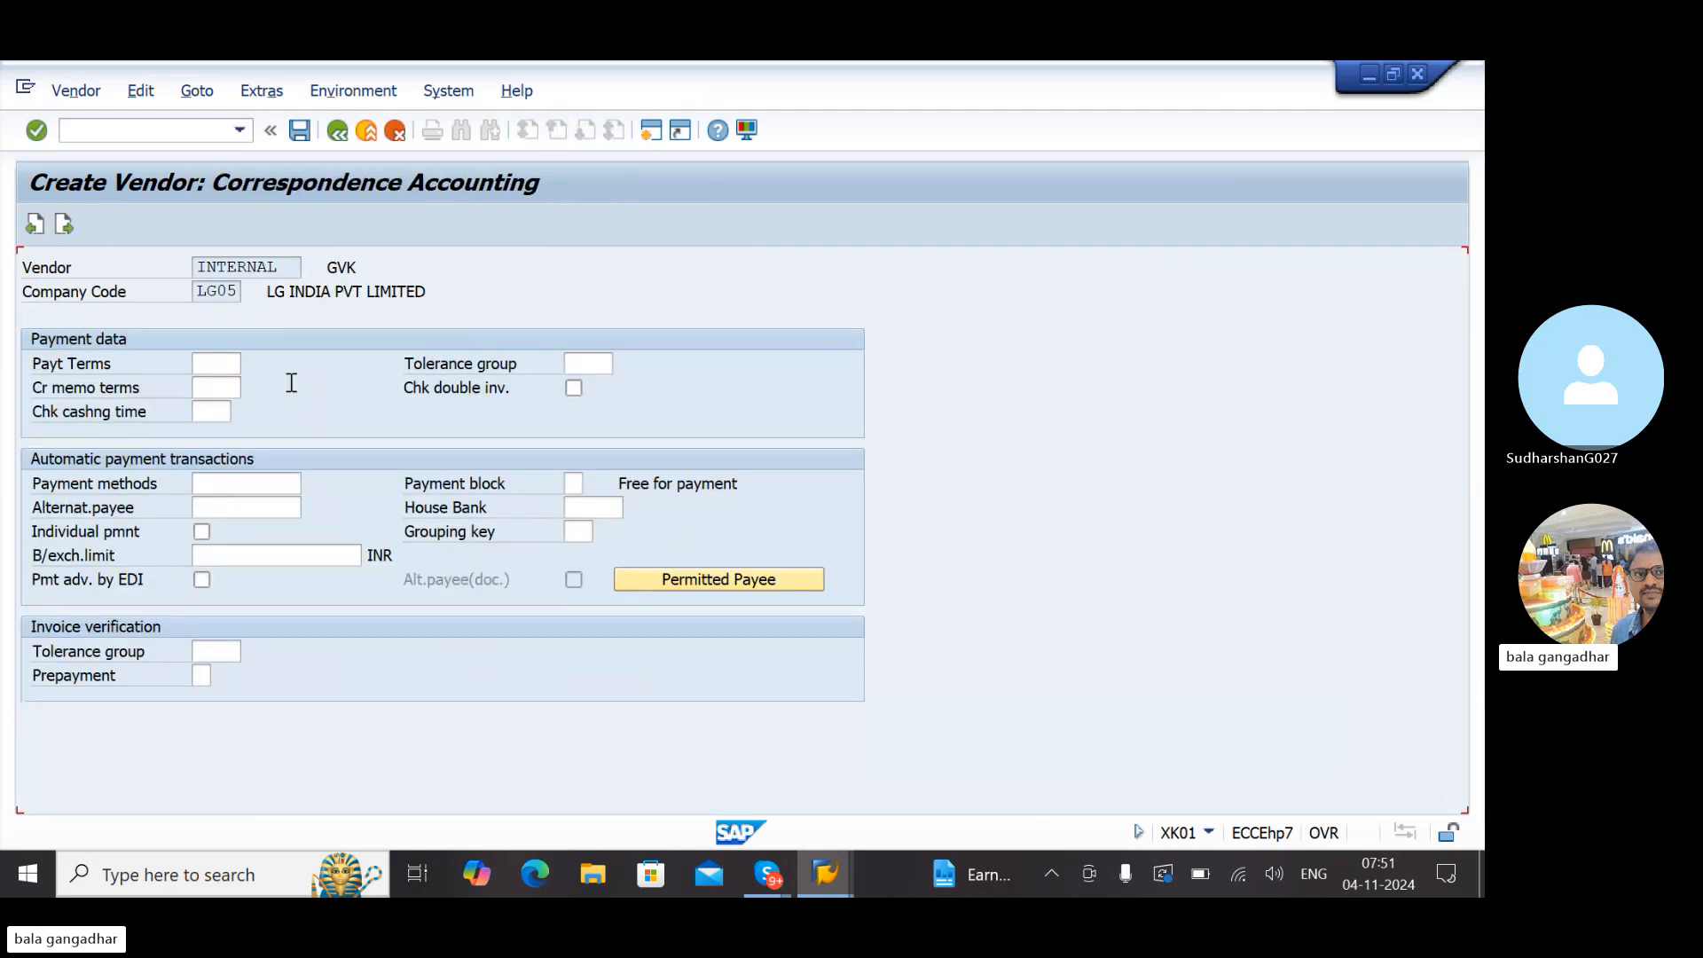
key("Return")
key("Return")
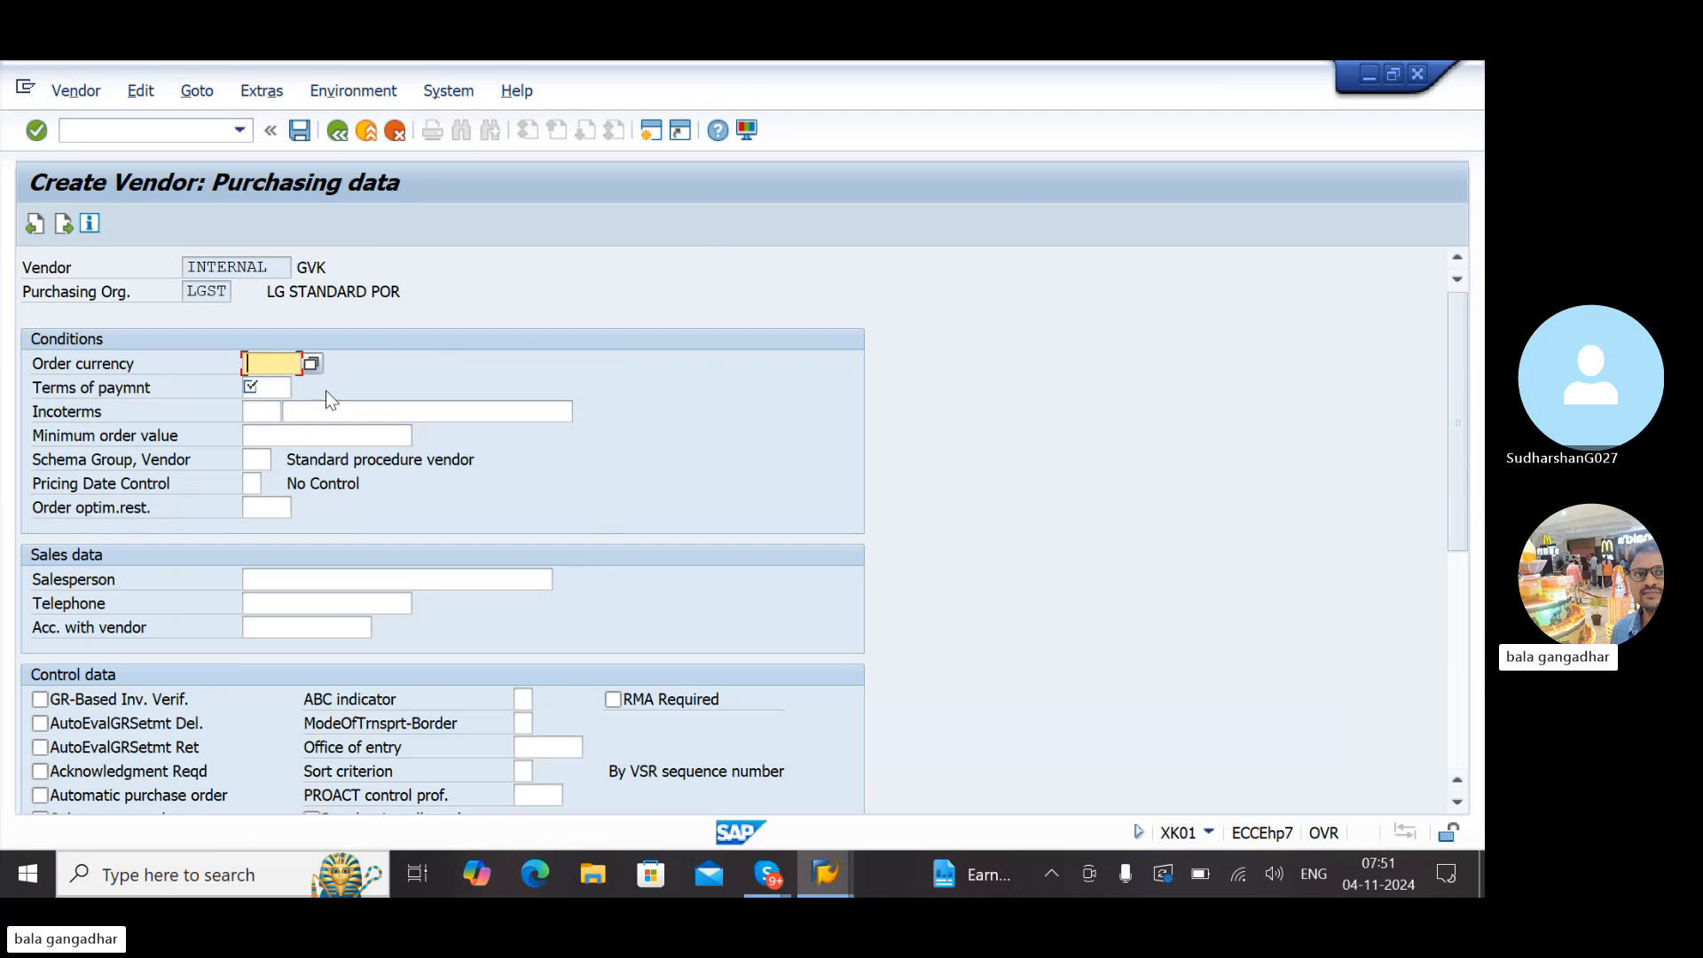
Enter order currency INR and terms of payment 0001 in the purchasing data, and save the vendor
left_click(336, 408)
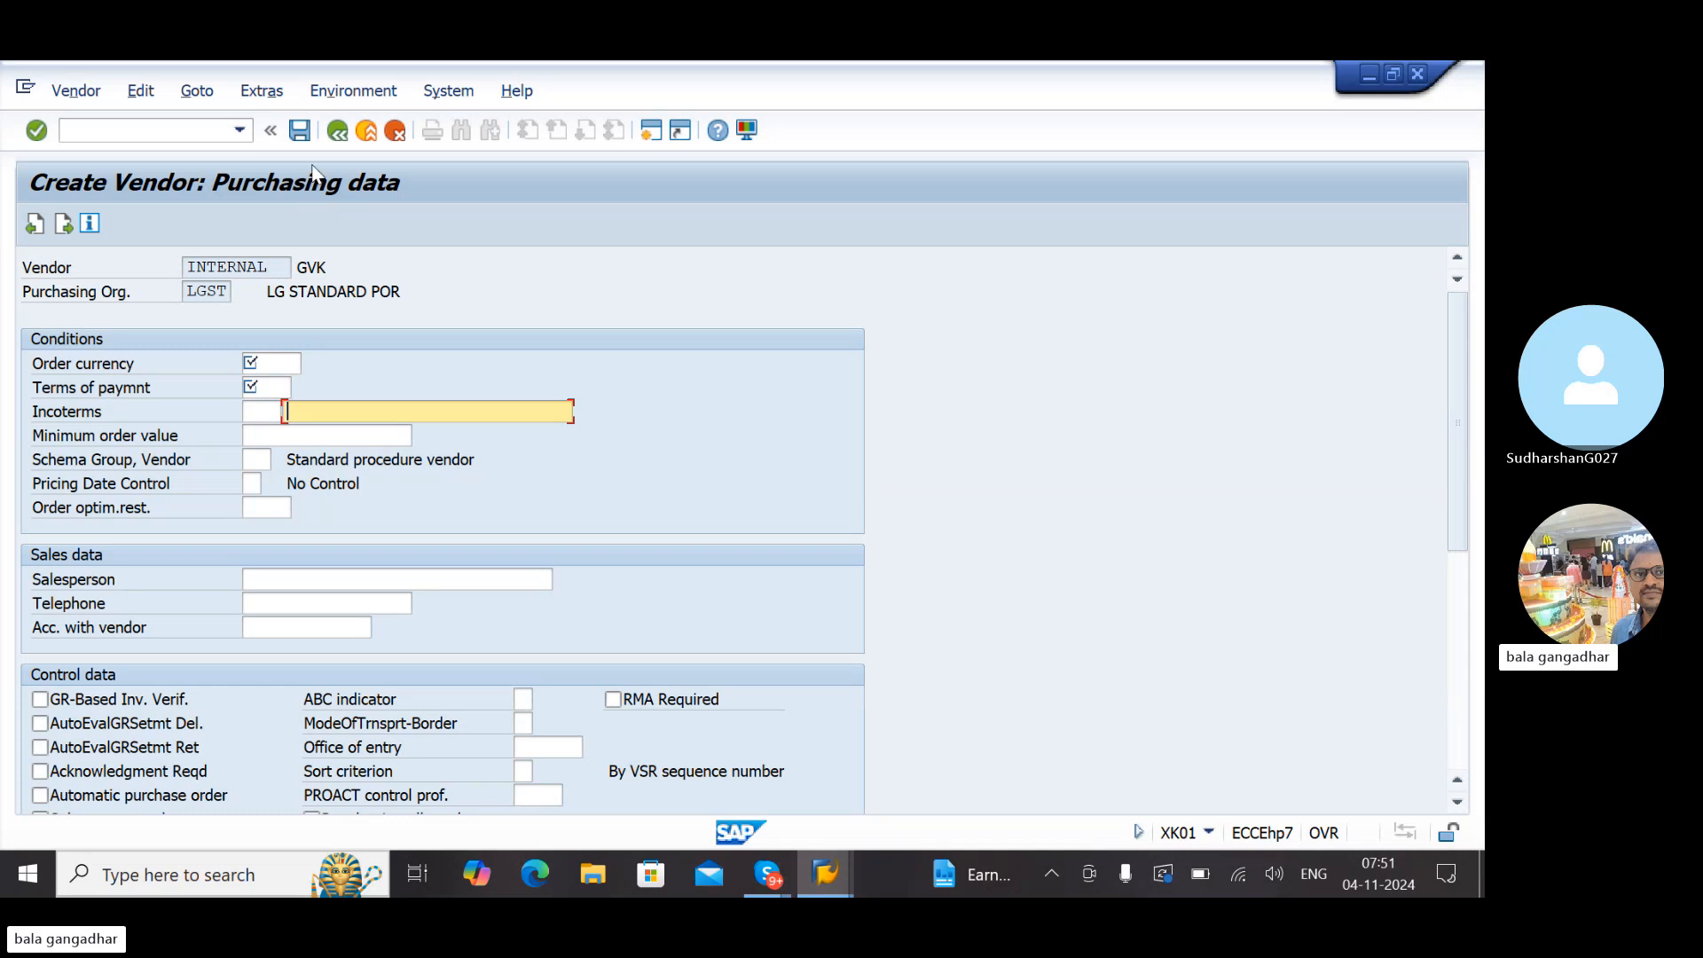
left_click(266, 379)
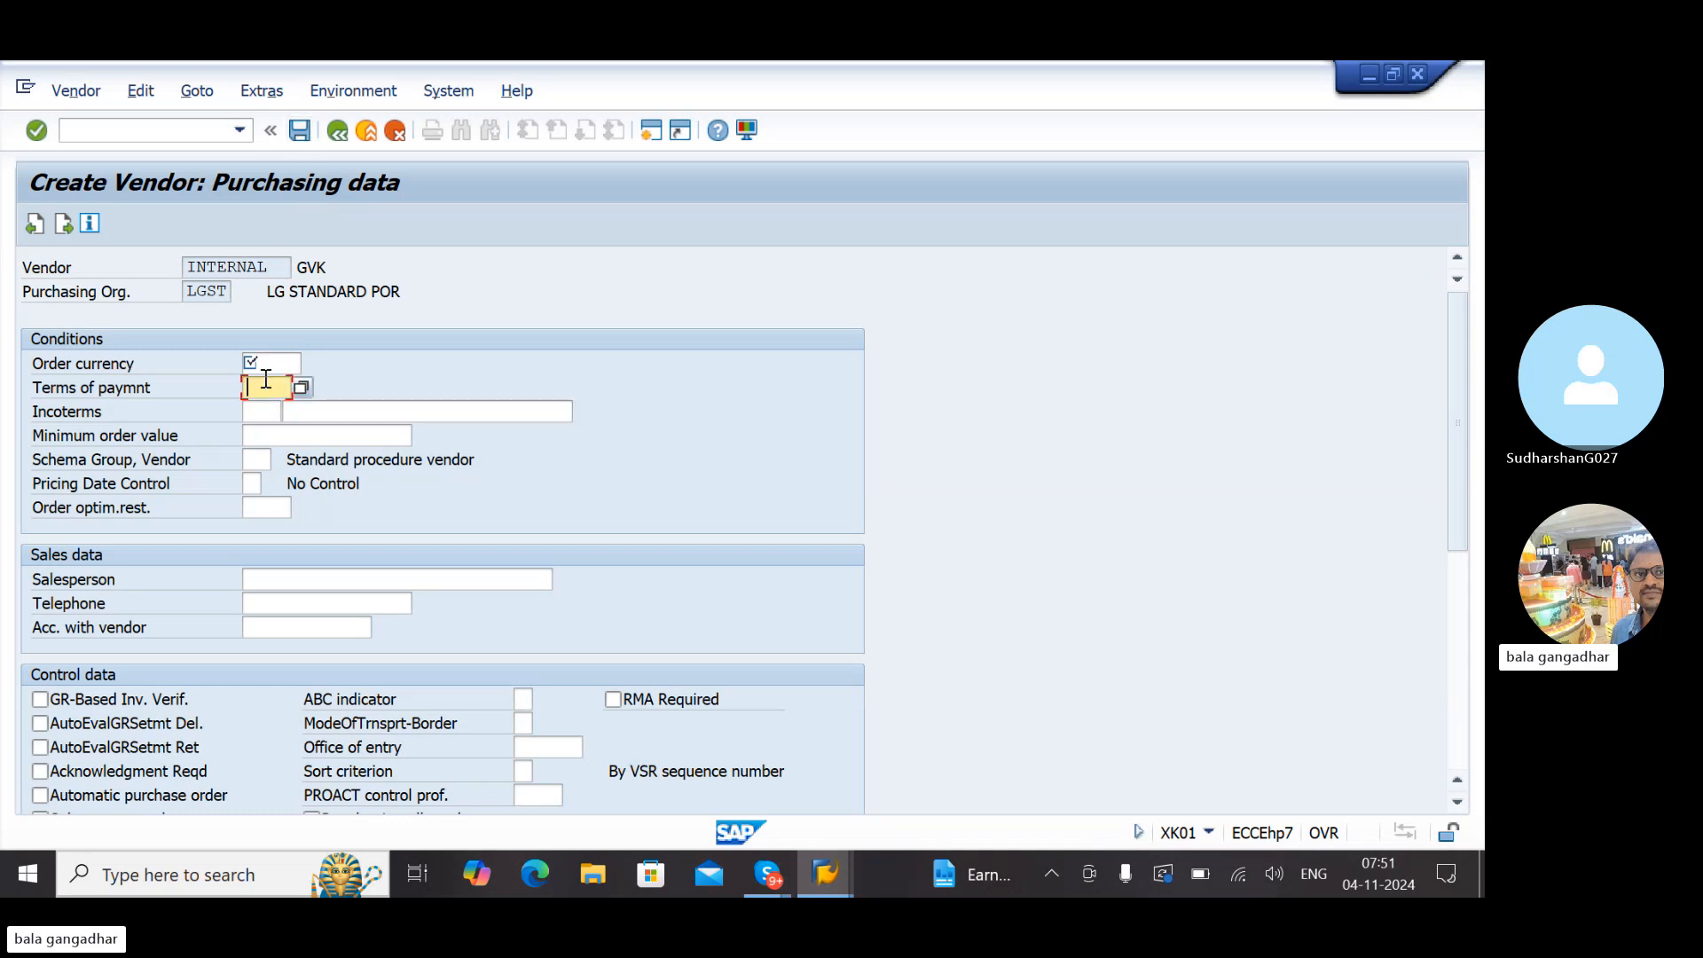
left_click(271, 364)
type("INR")
key("Tab")
left_click(303, 389)
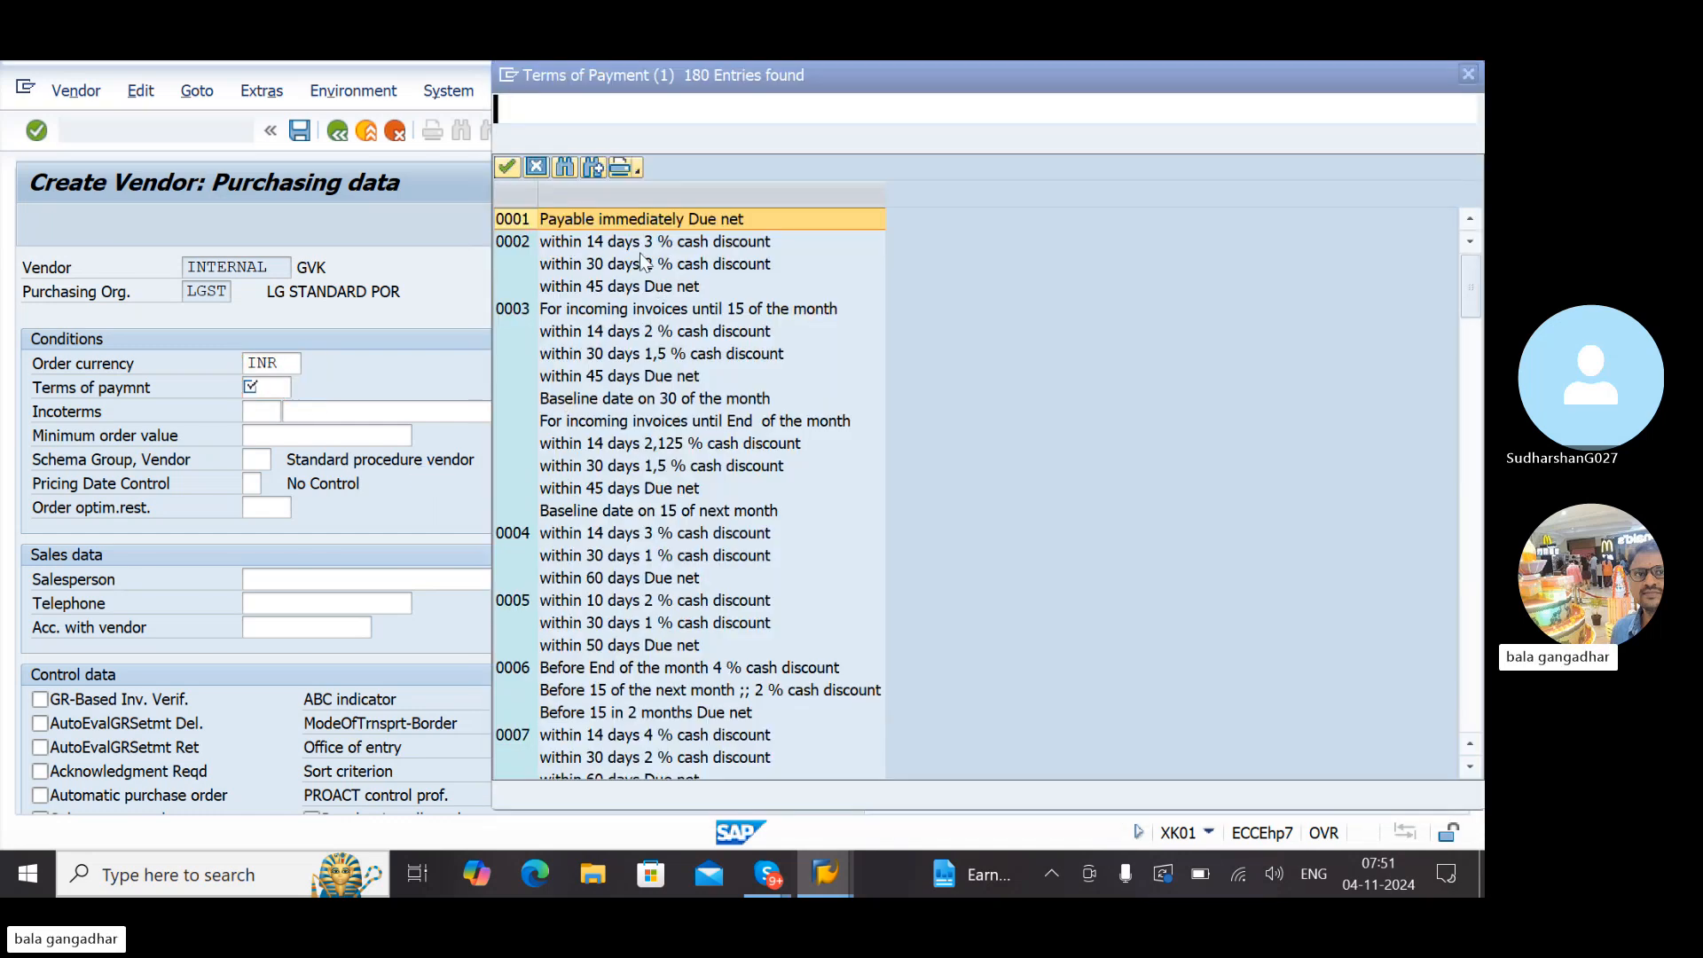
double_click(593, 222)
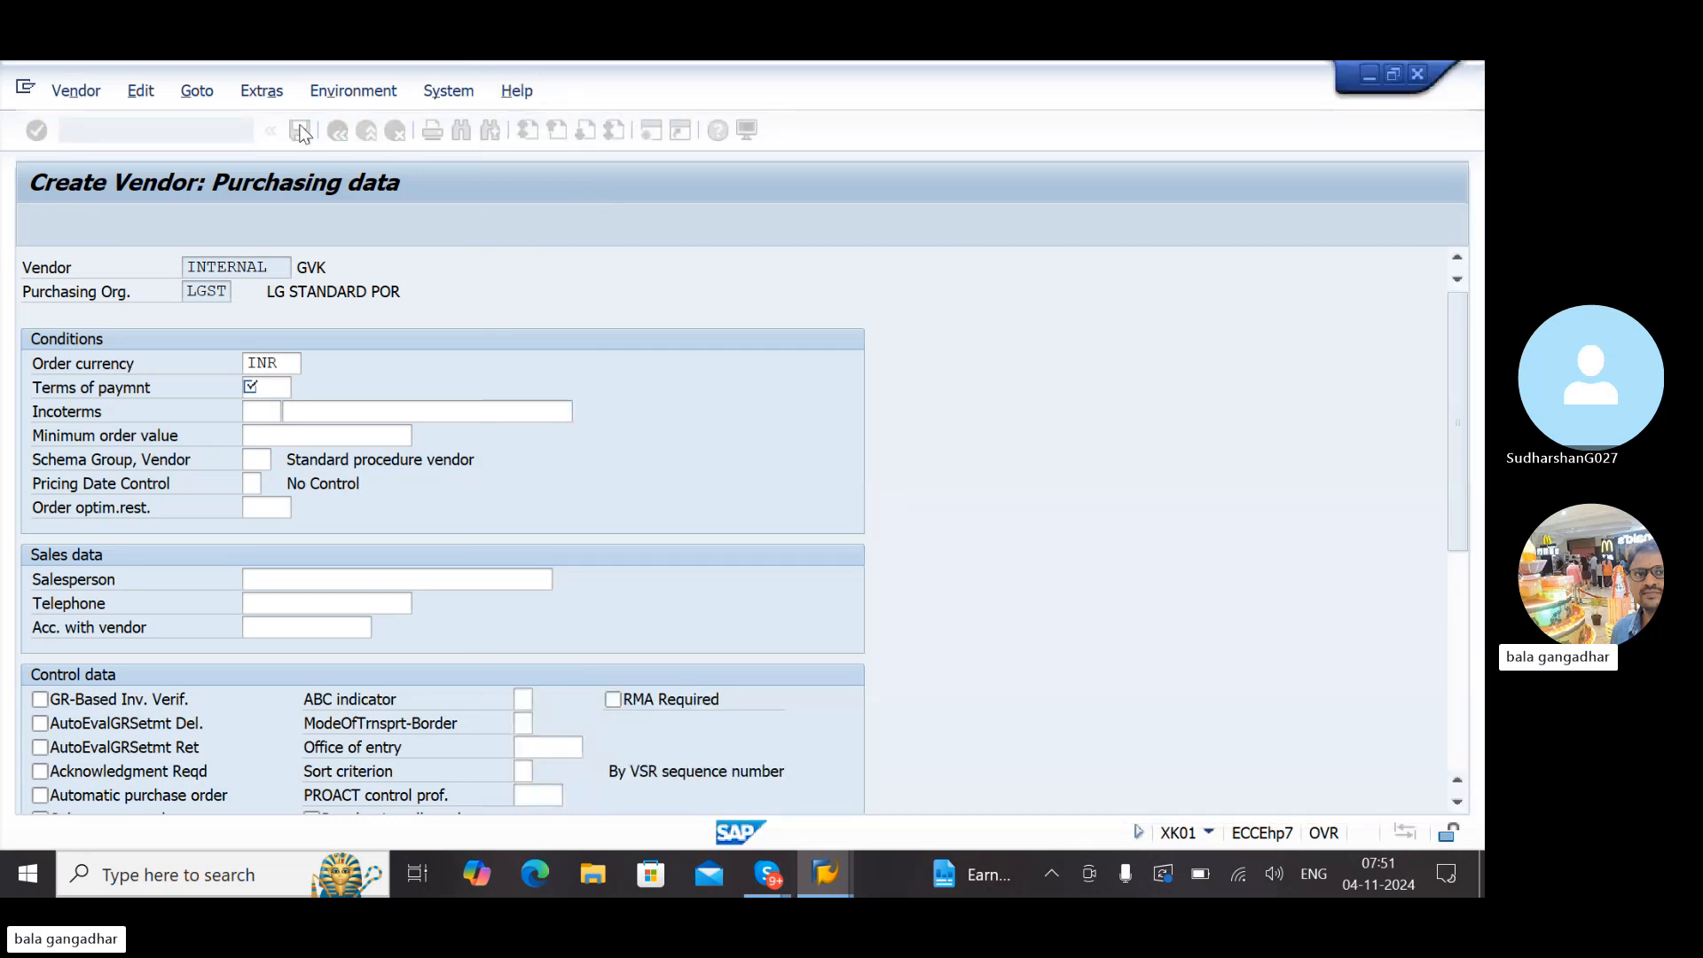
left_click(299, 129)
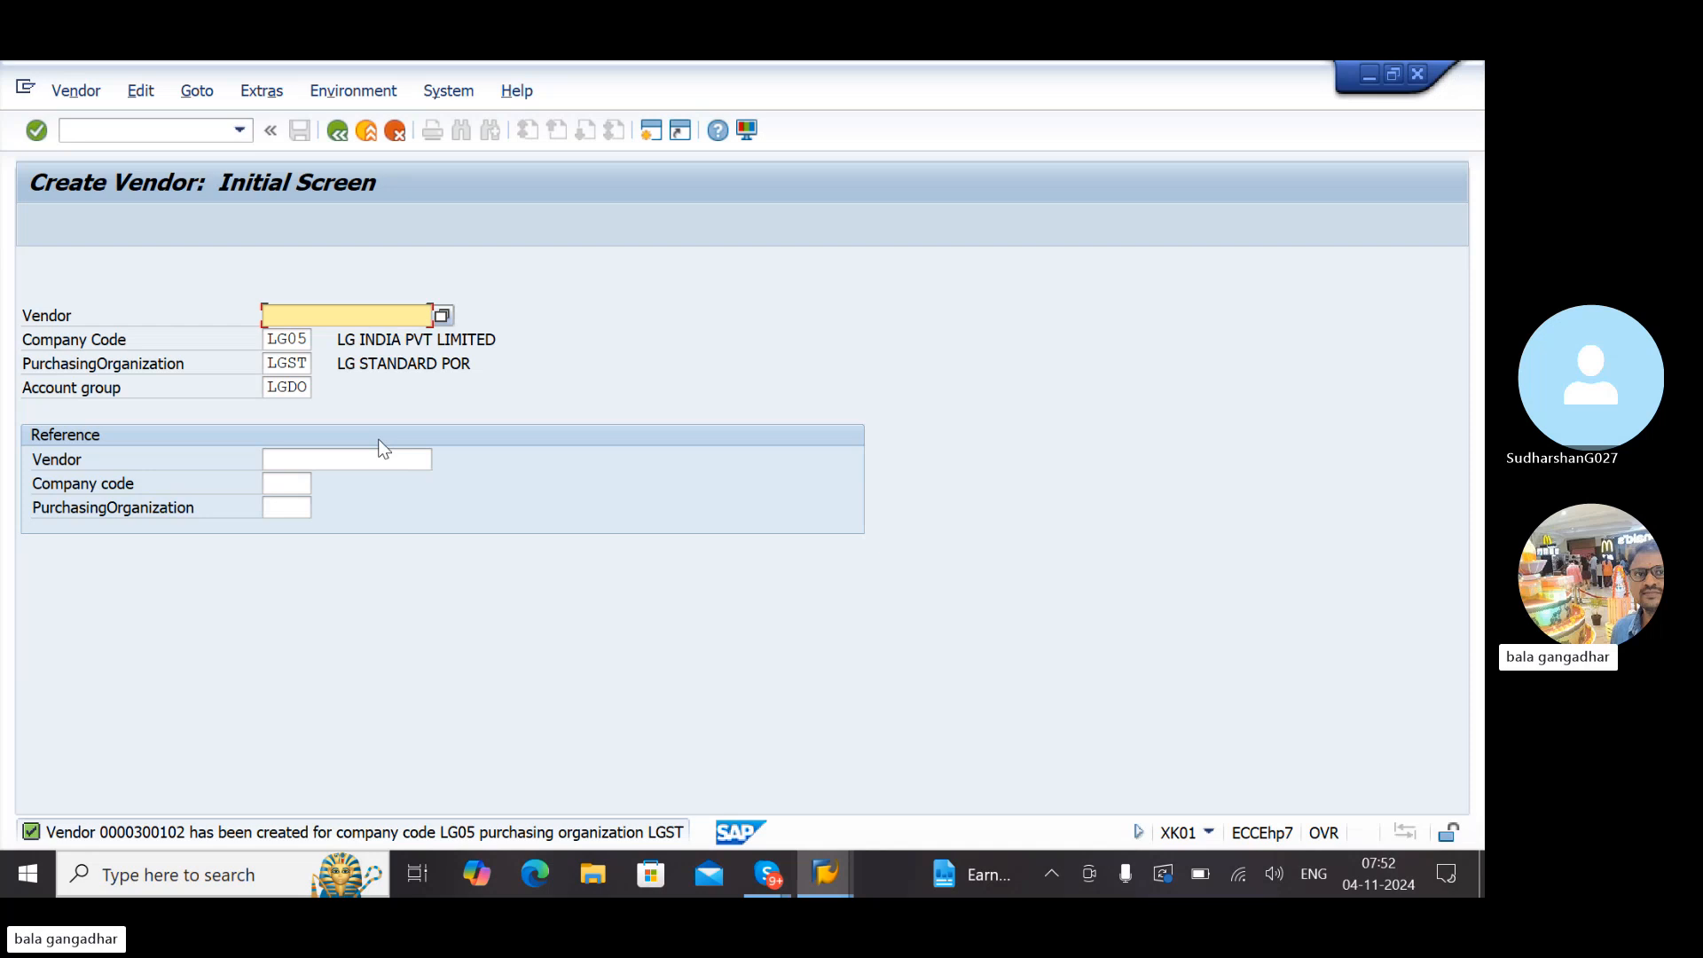
Start another vendor for company code LG05 and account group LGDO, choosing purchasing organization LGRF from the value list
left_click(301, 359)
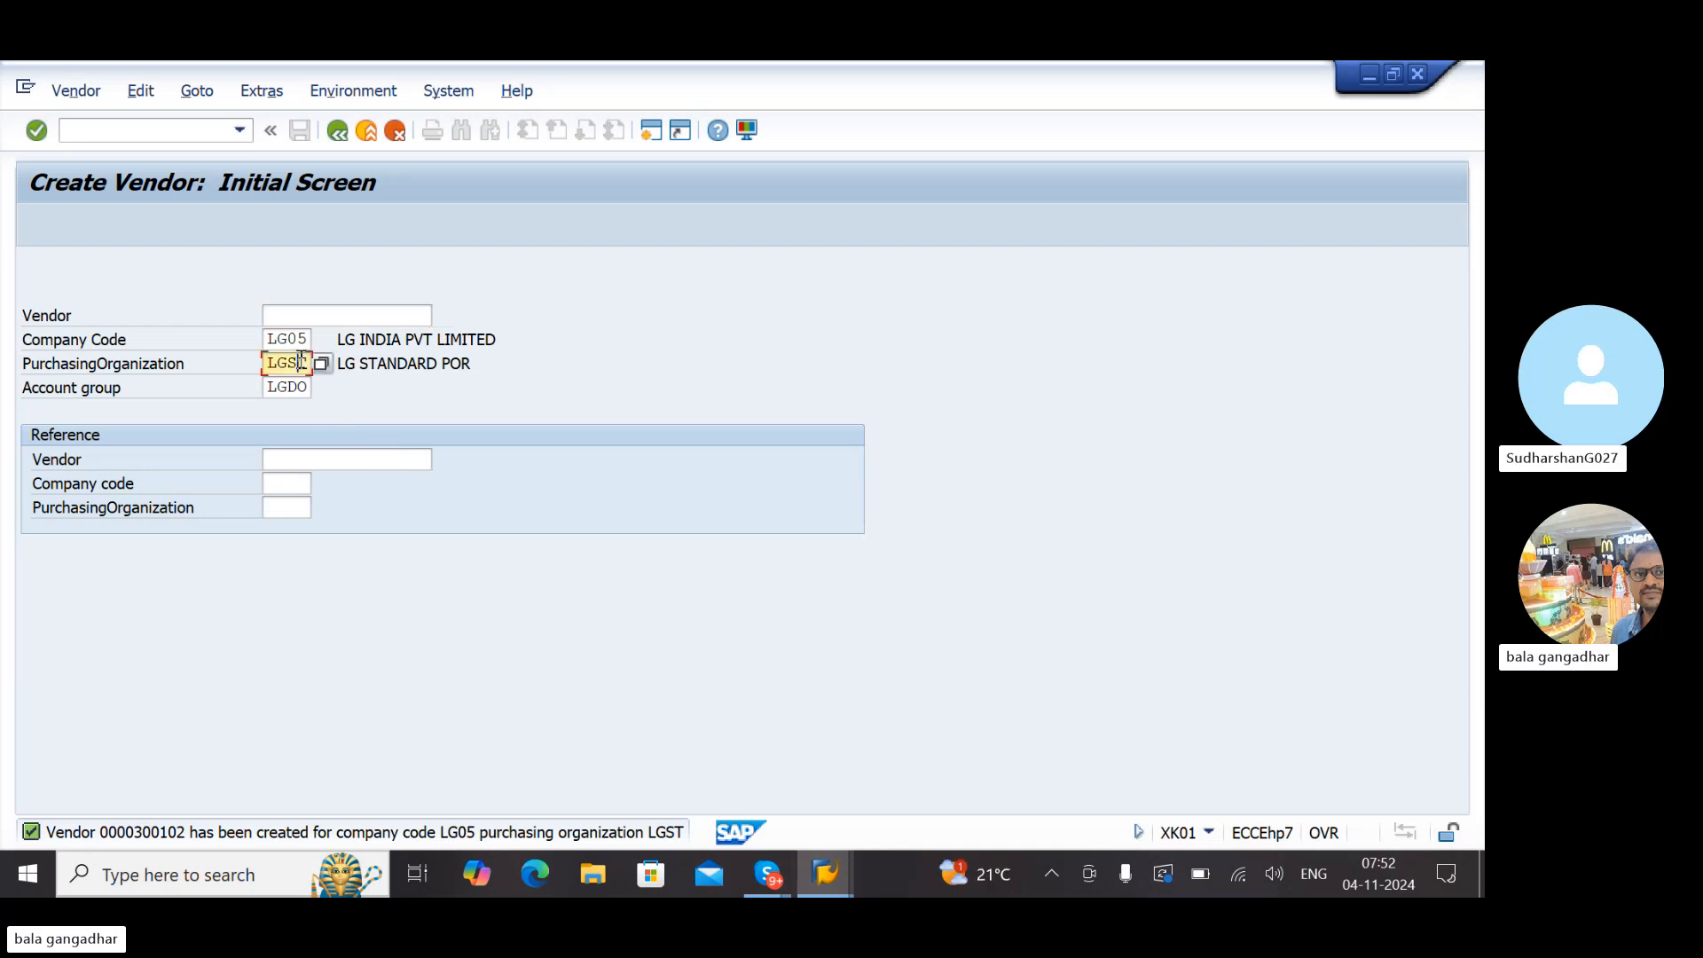
key("BackSpace")
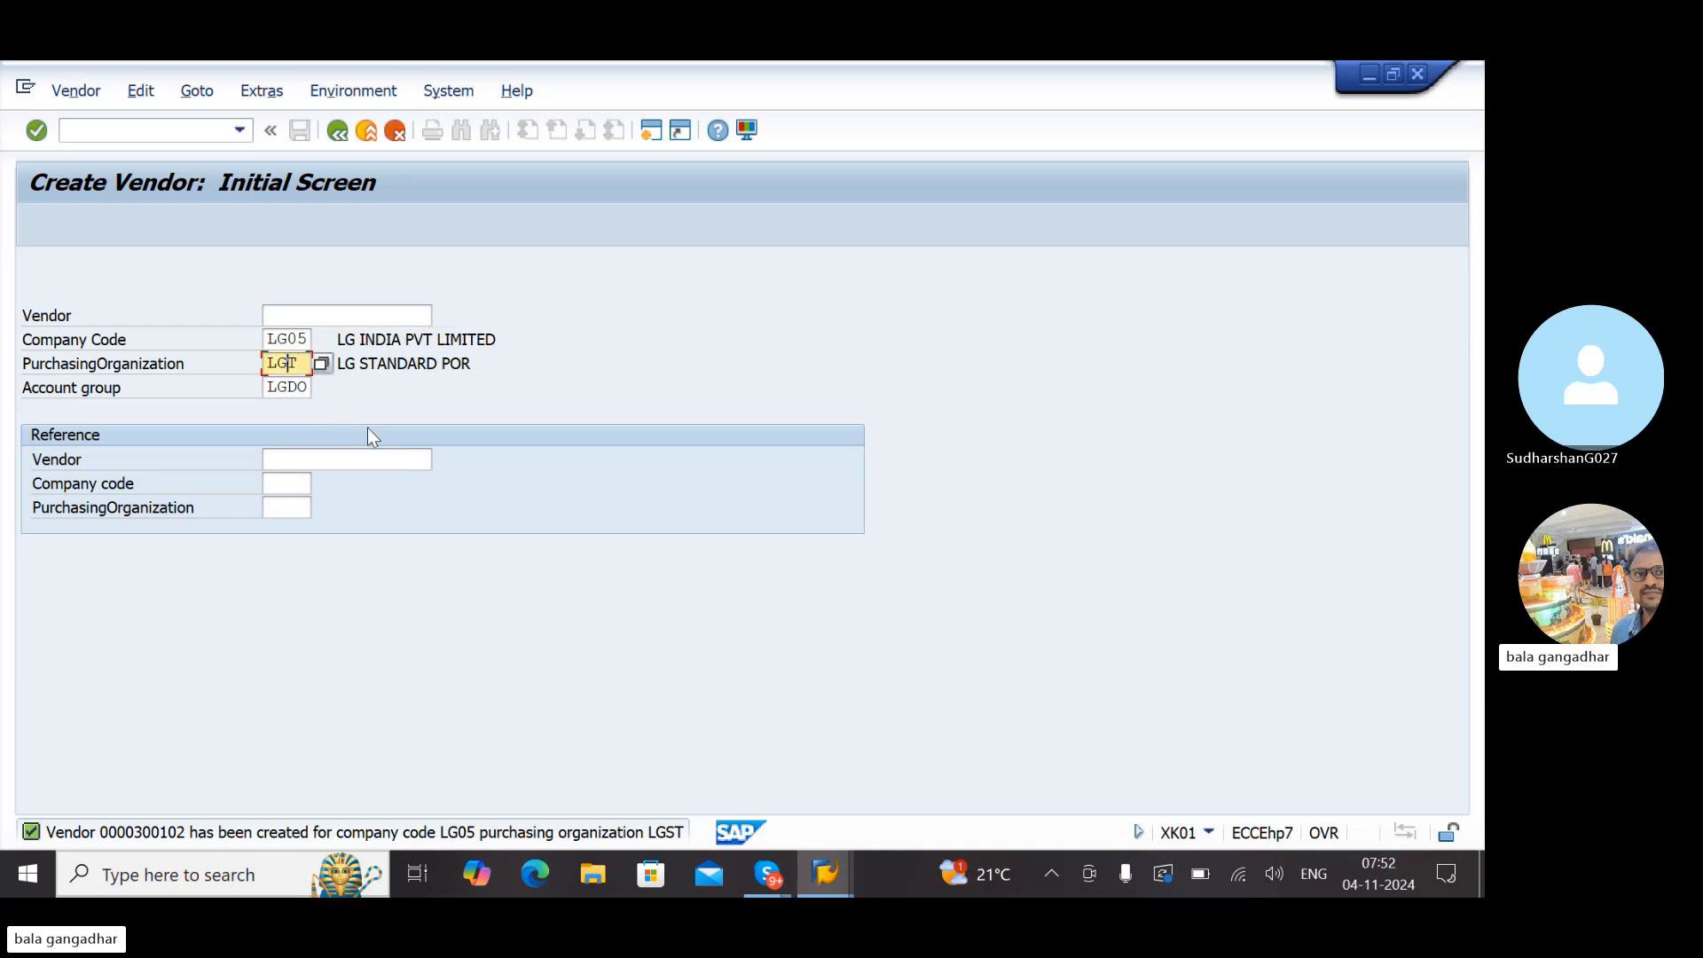
key("Delete")
left_click(322, 364)
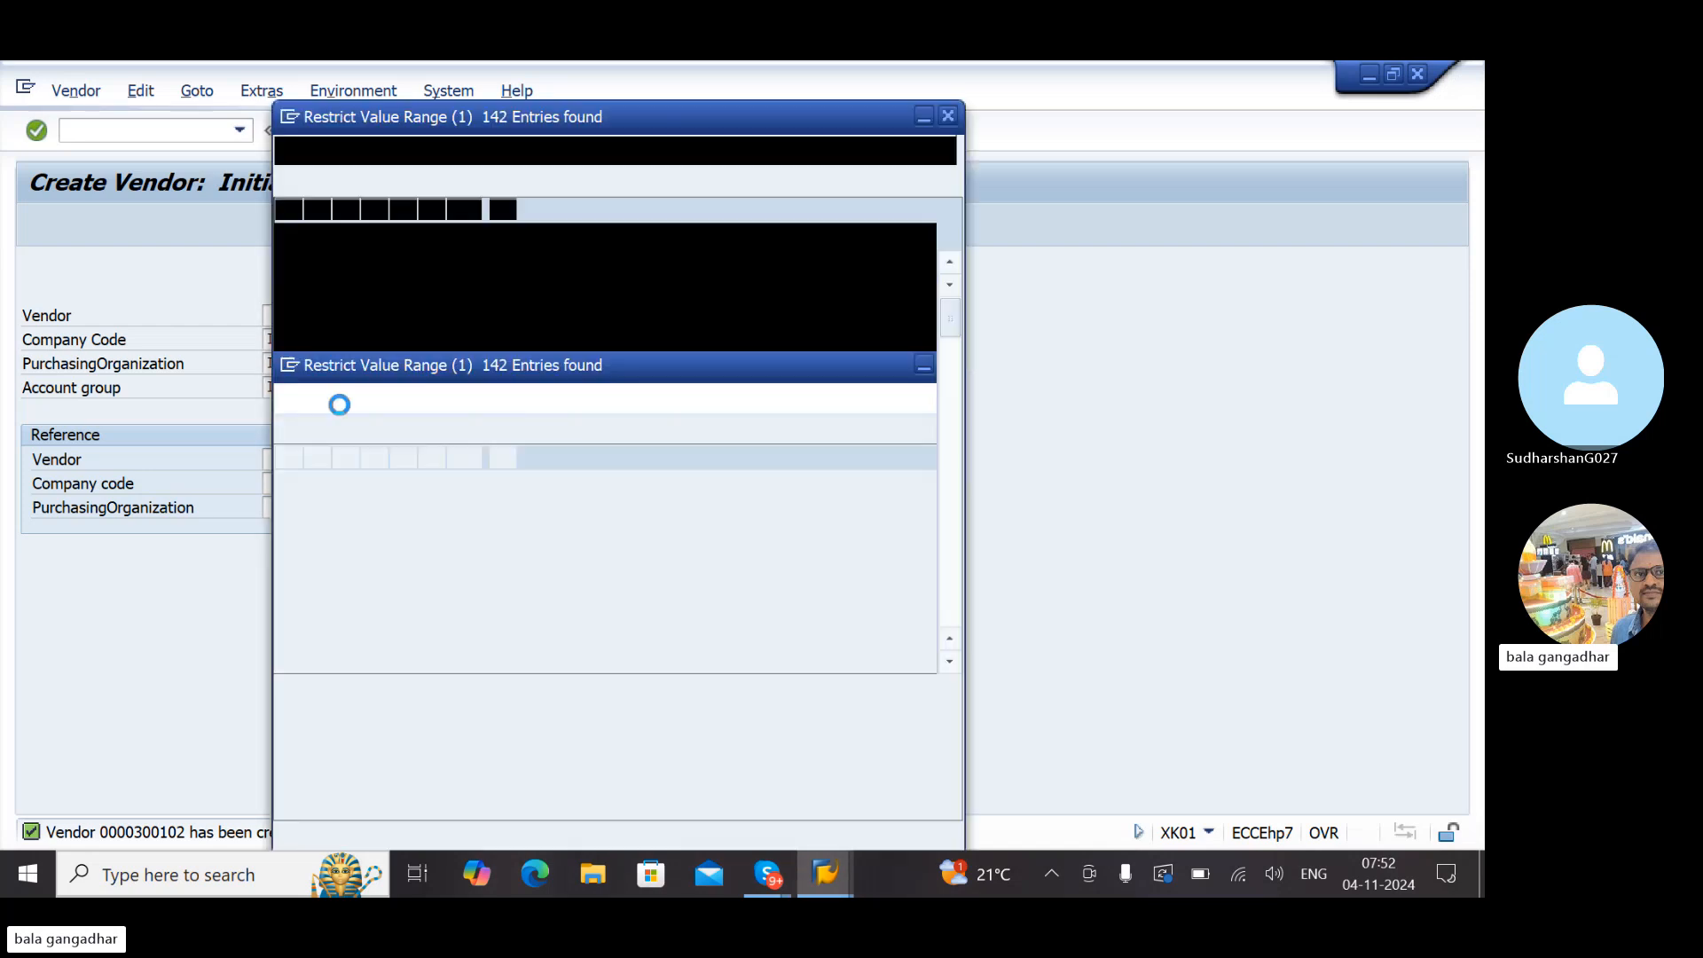
scroll(404, 674, "down", 20)
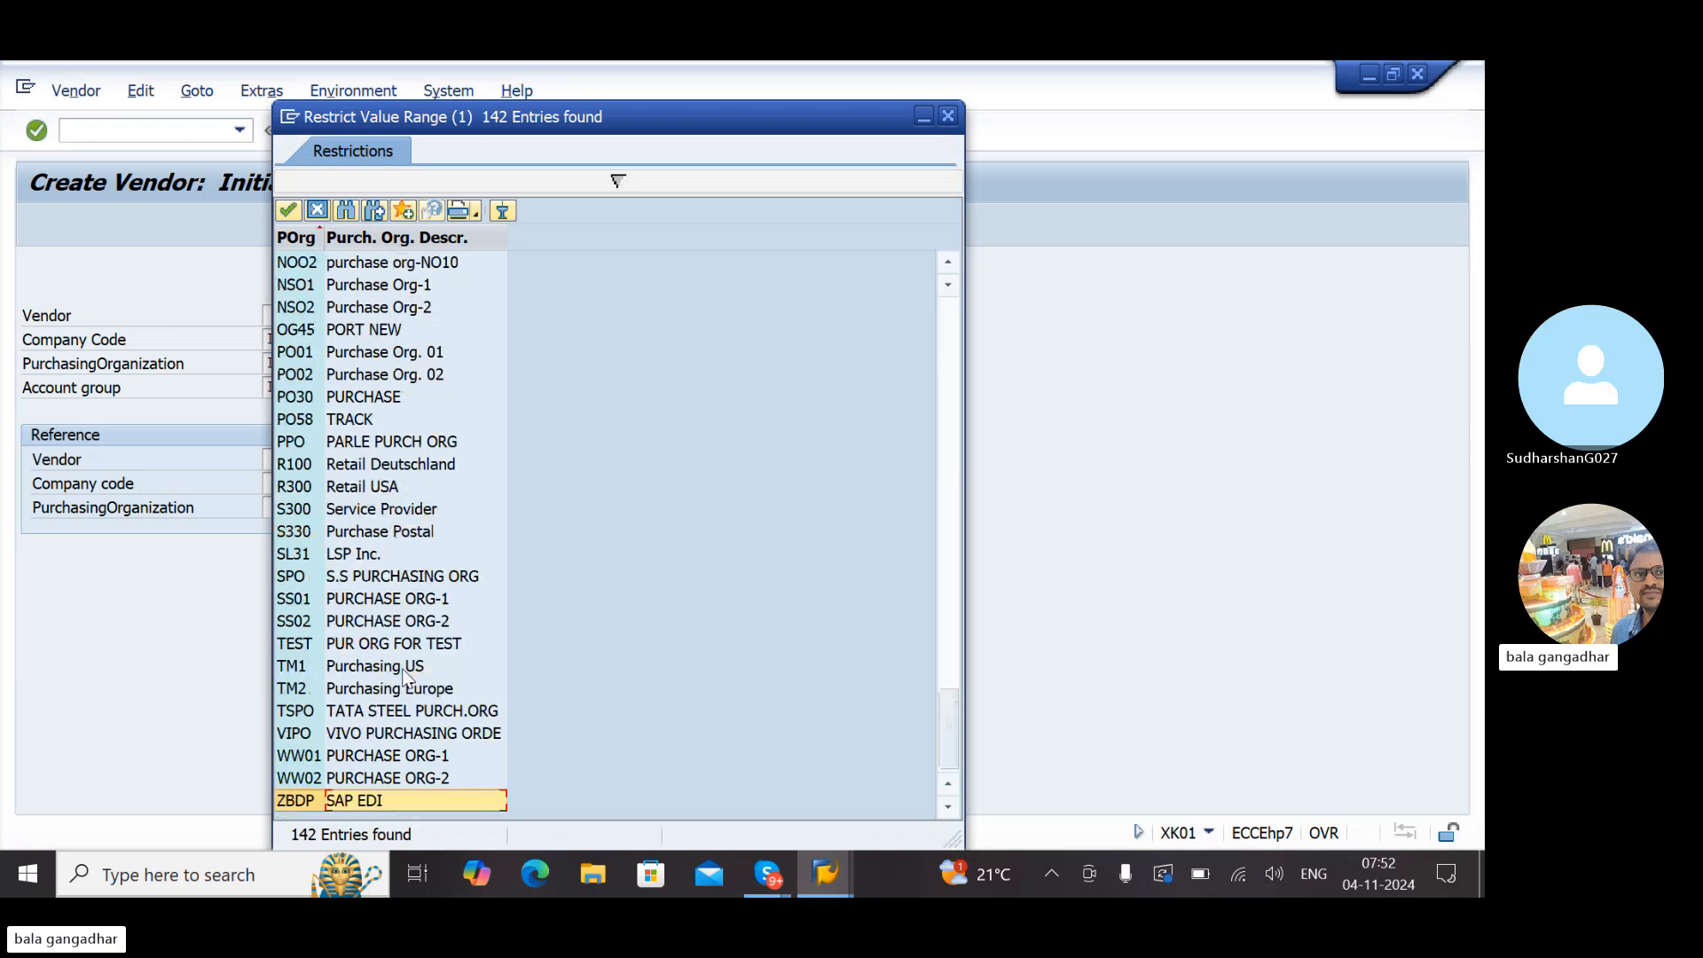
key("Up")
key("Page_Up")
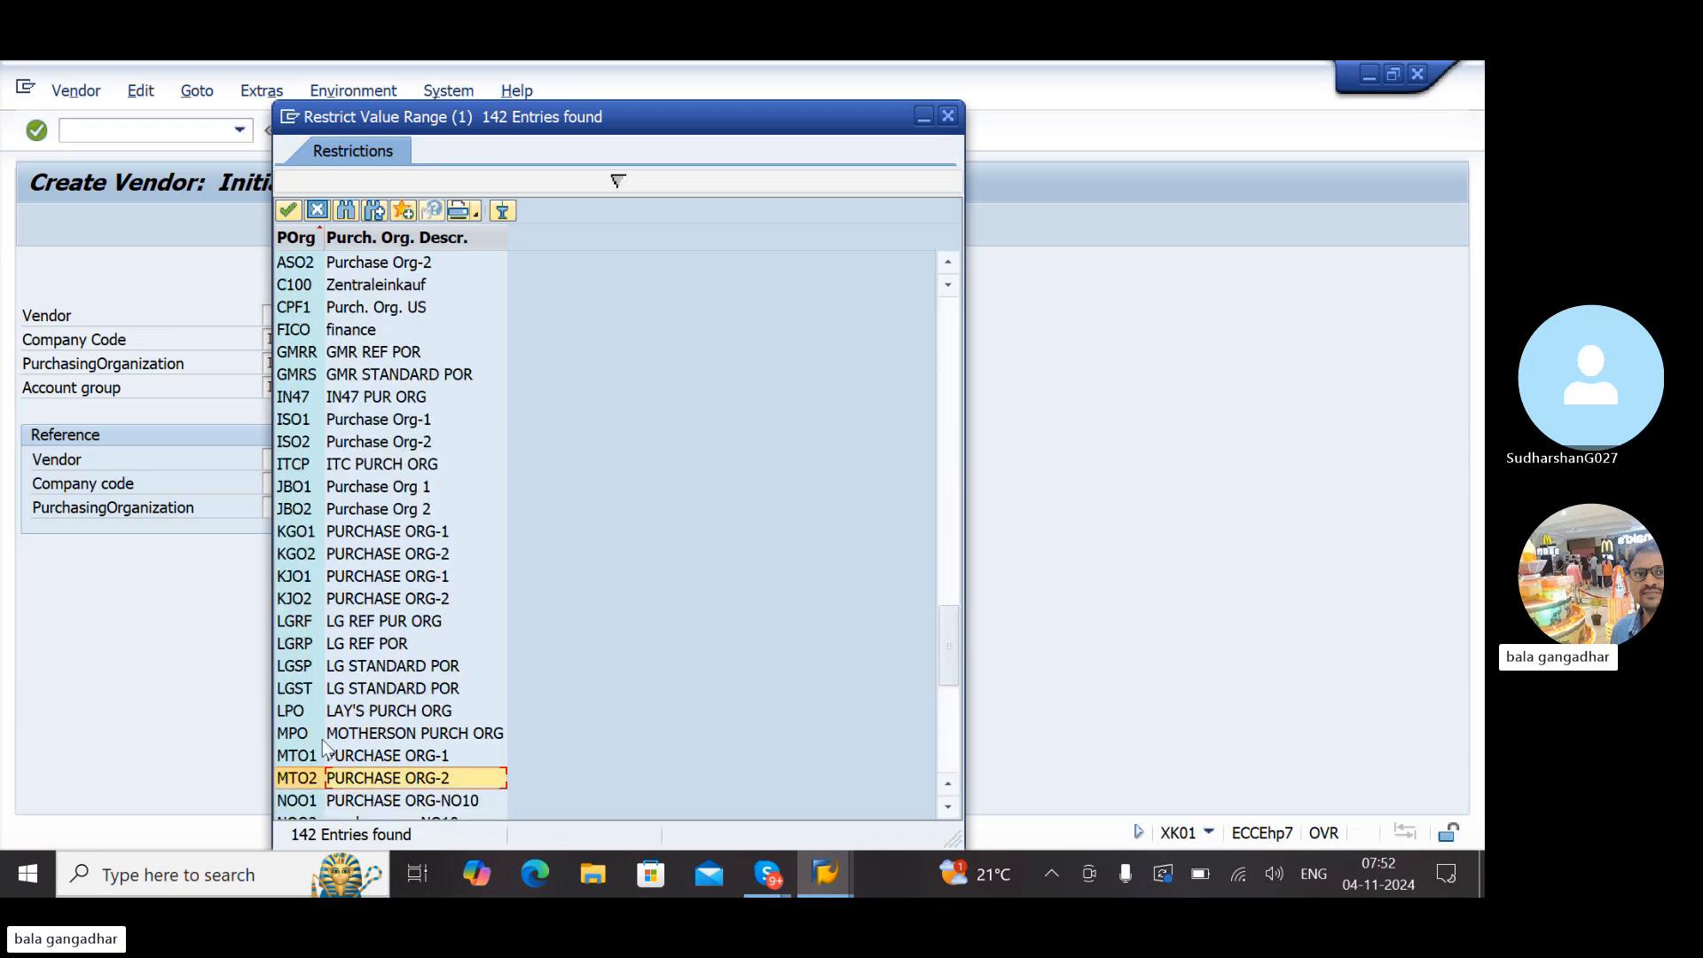
left_click(330, 645)
left_click(311, 622)
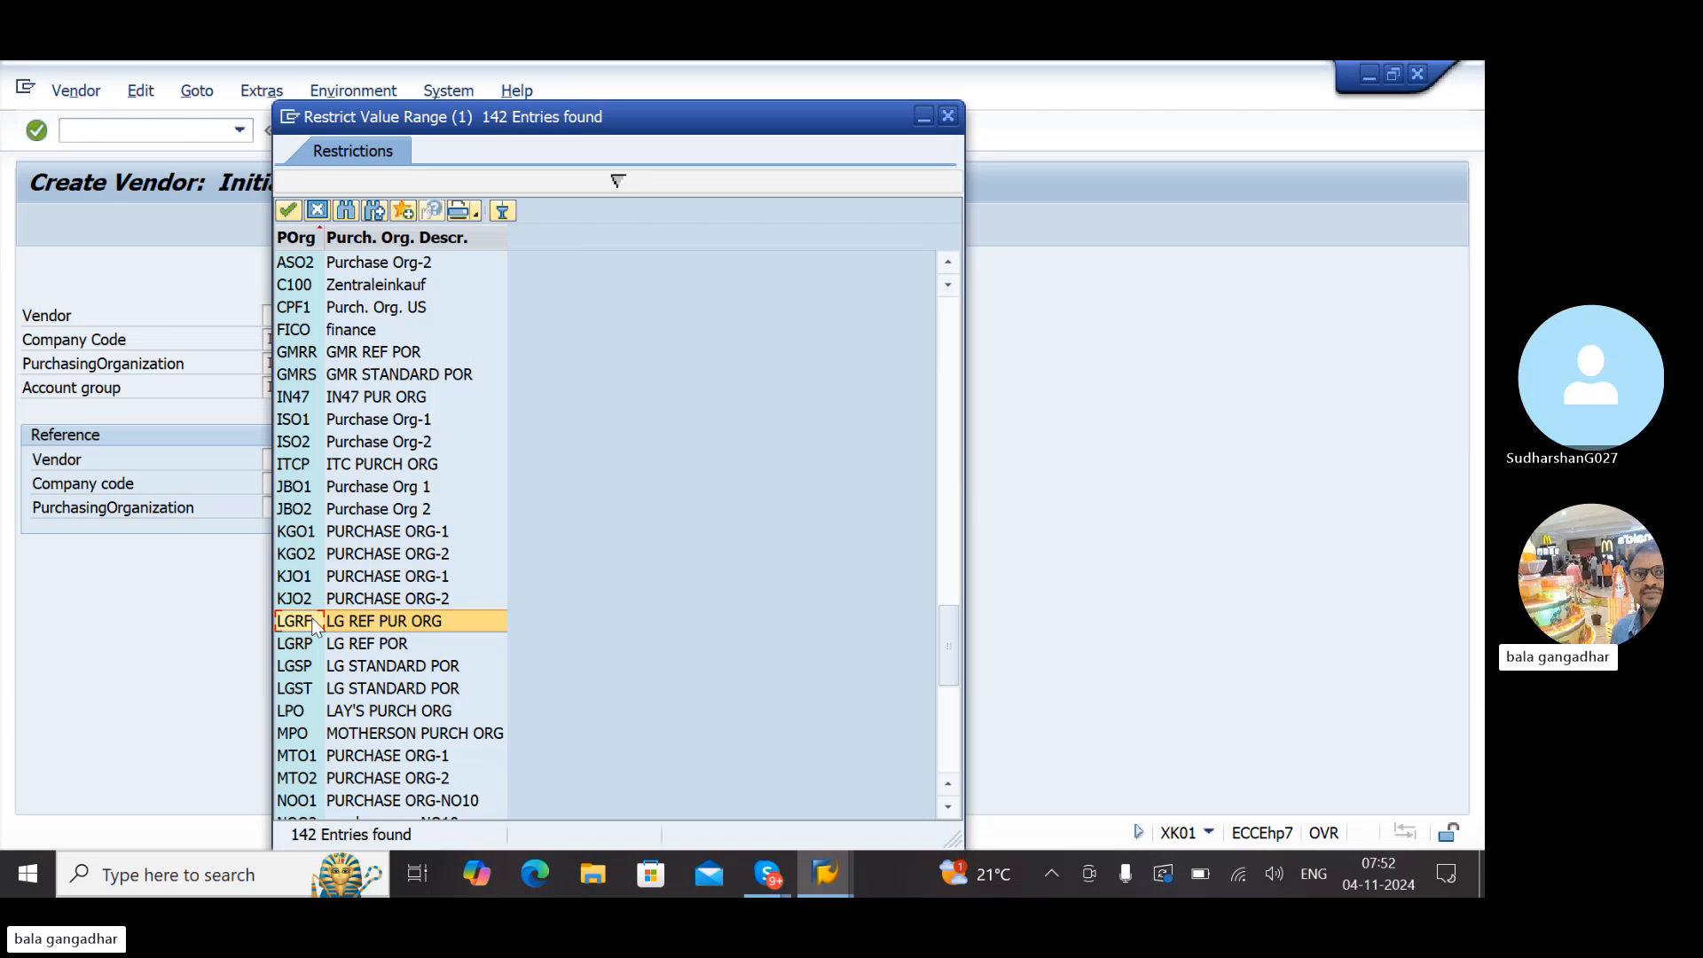
double_click(312, 621)
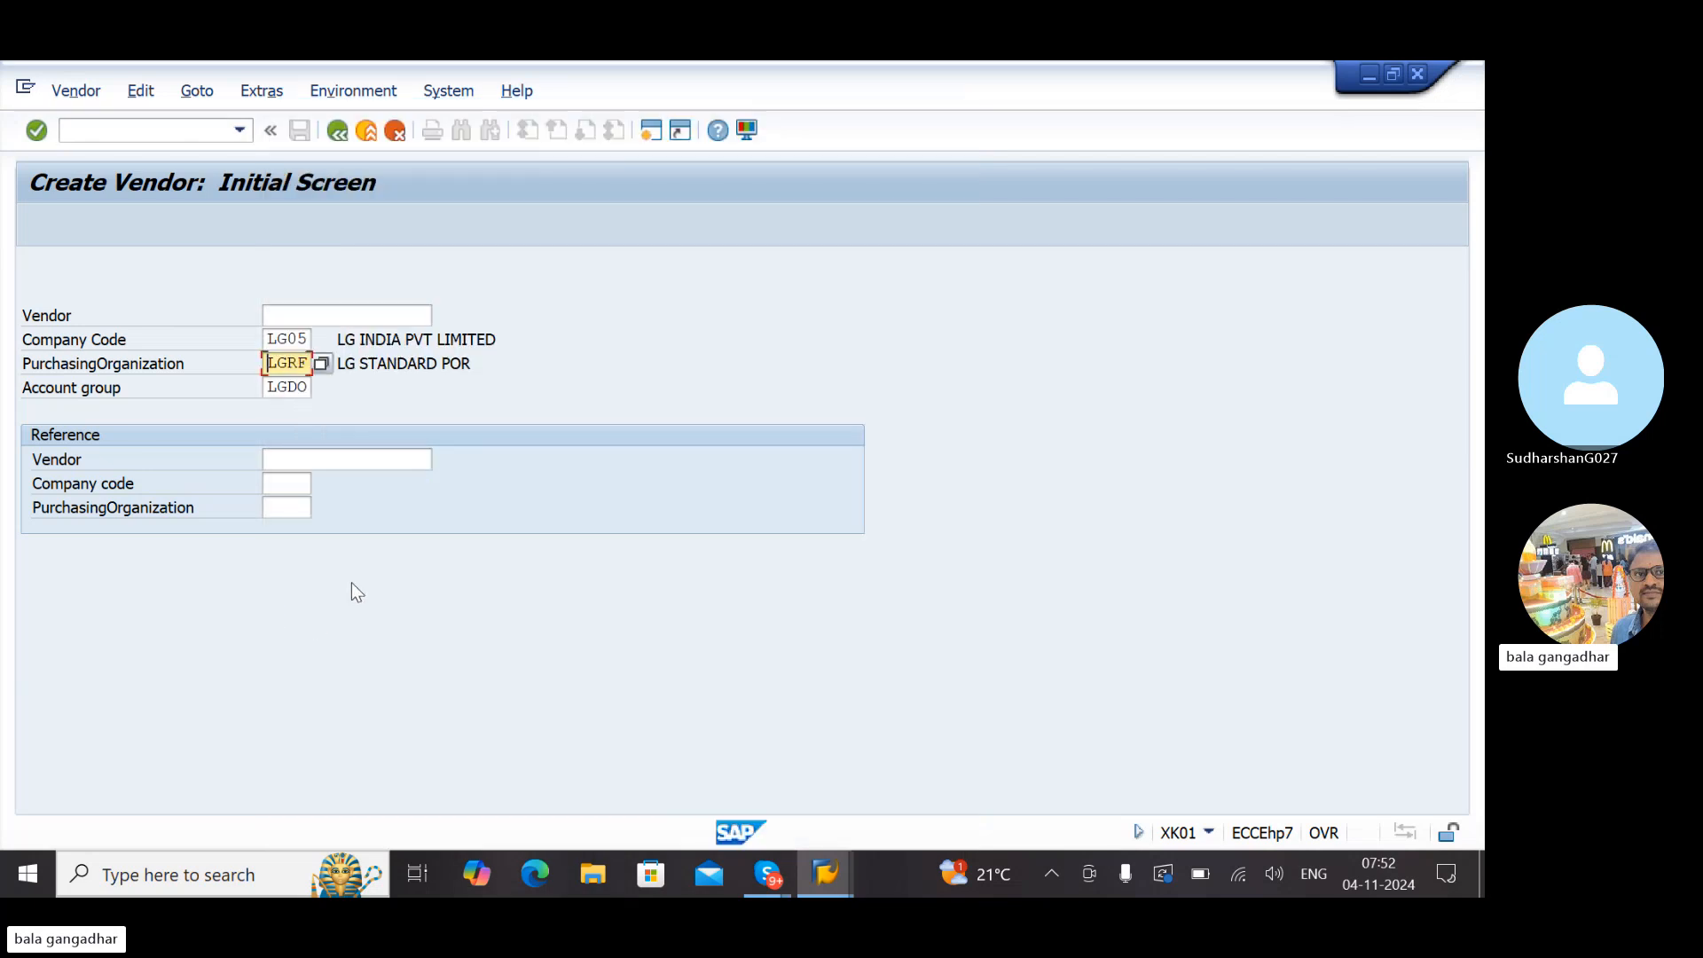
key("Return")
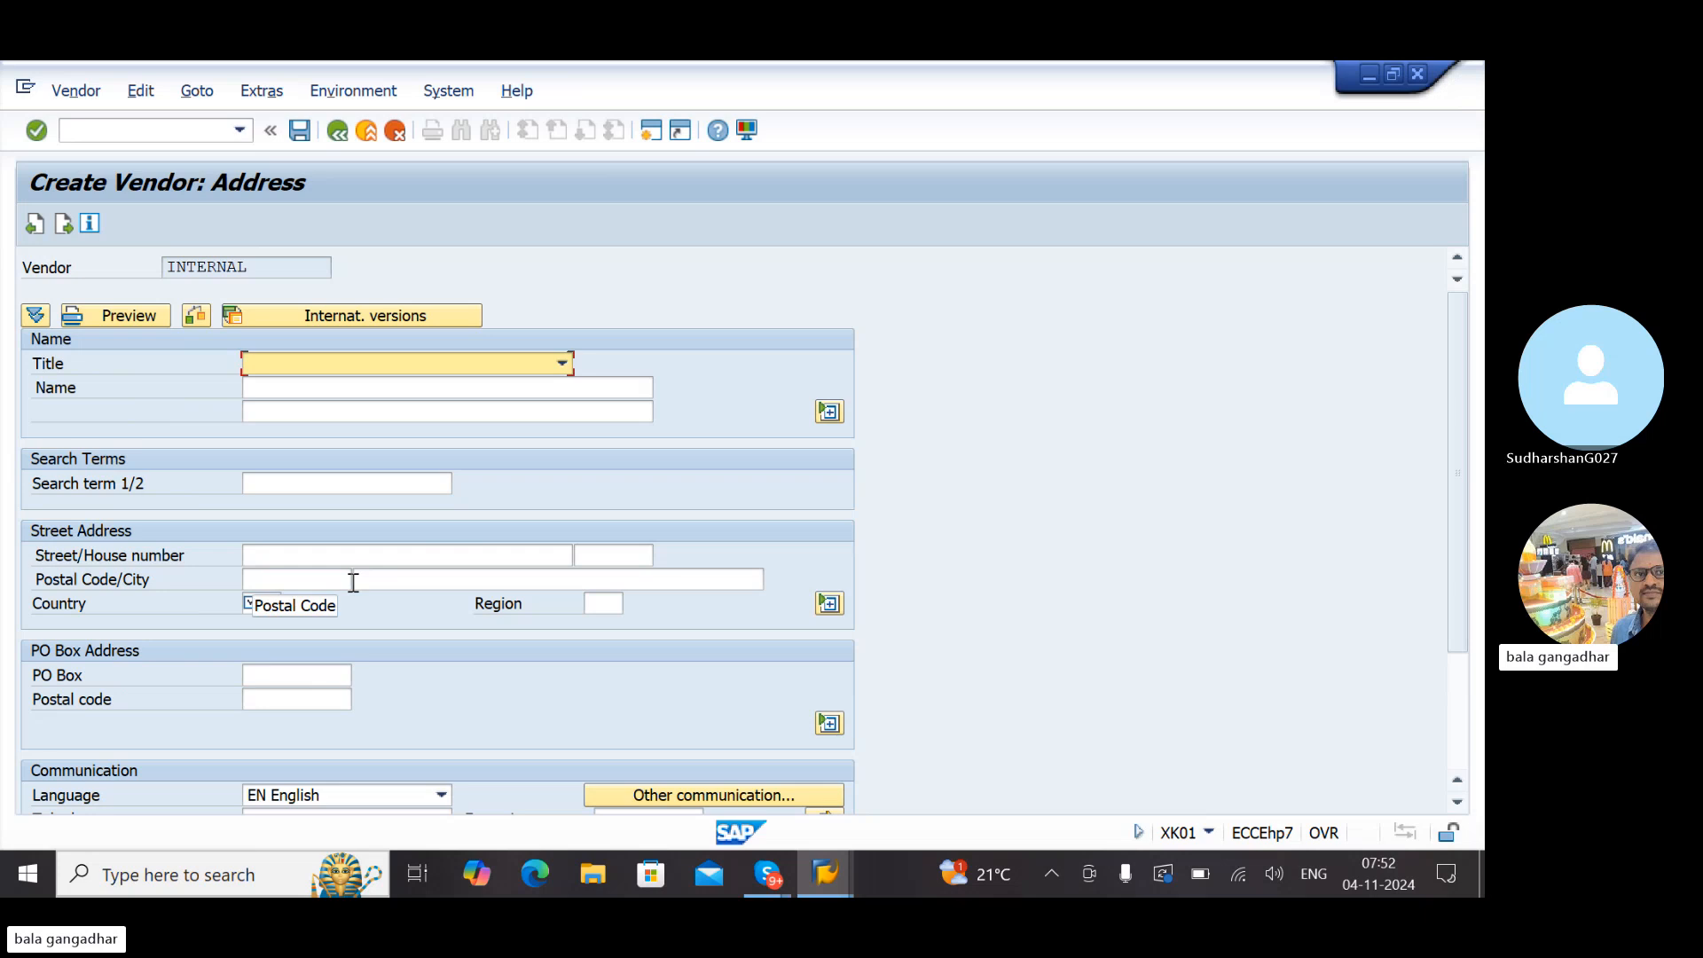
Fill in the vendor address with title Company, name TESTING FOR PUR ORG and country IN, and continue to the payment transactions
key("Down")
key("Tab")
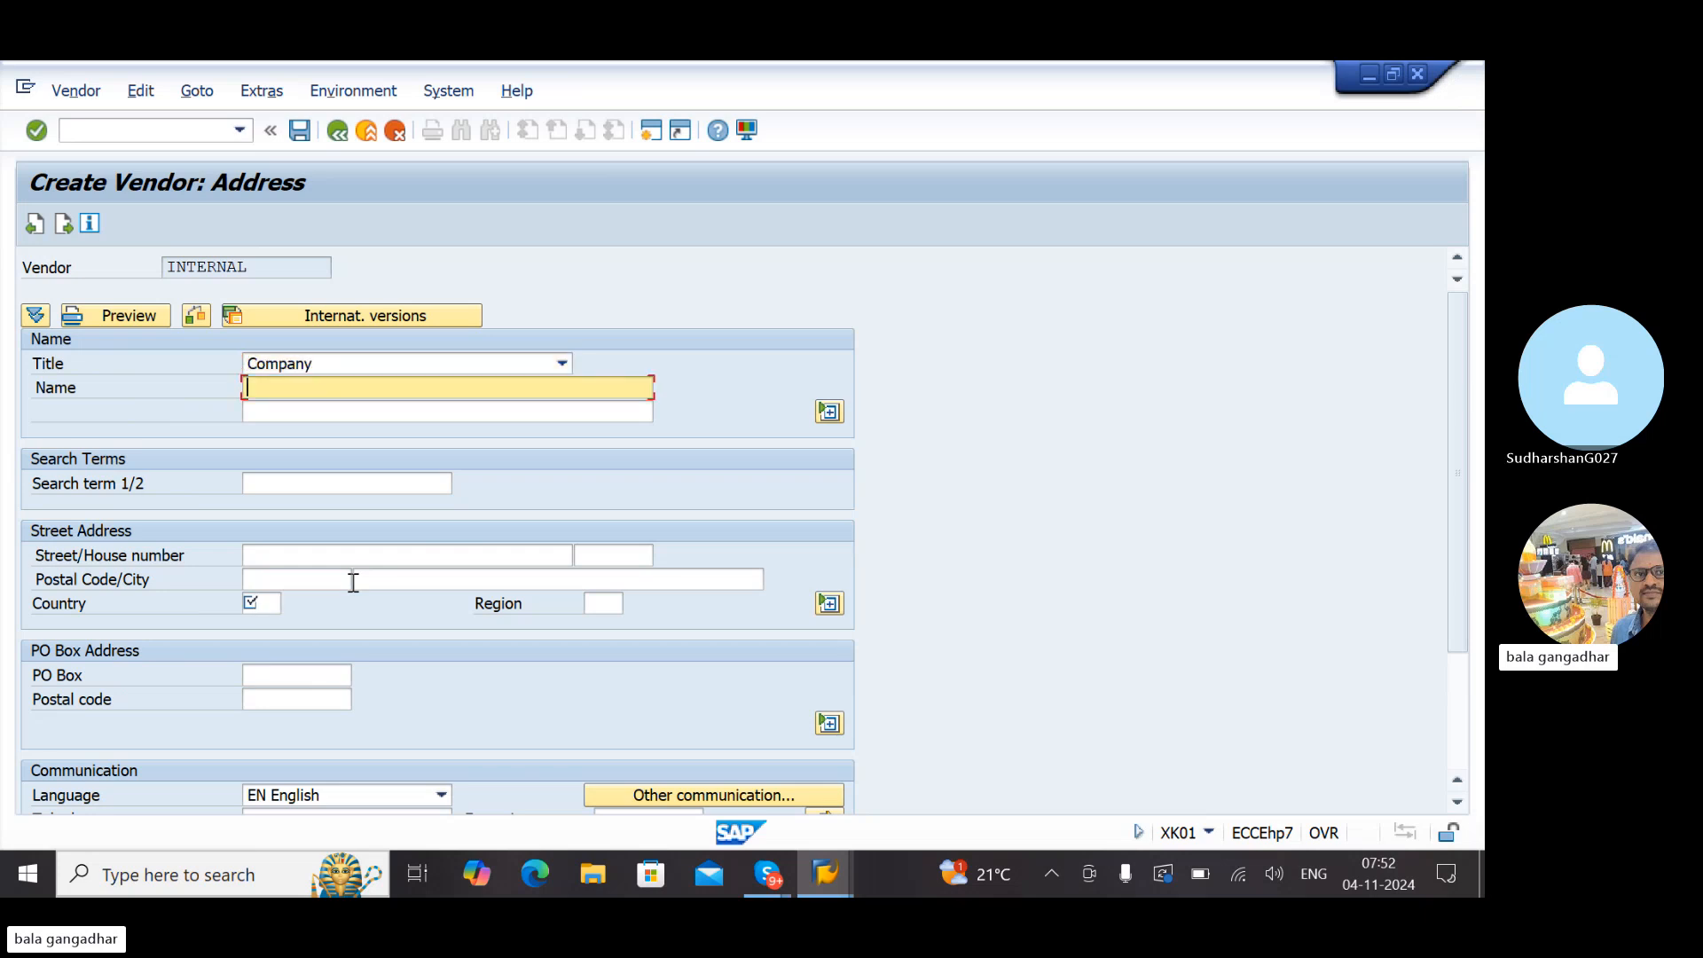
type("TESTING FOR PUR")
key("BackSpace")
type("R ORG")
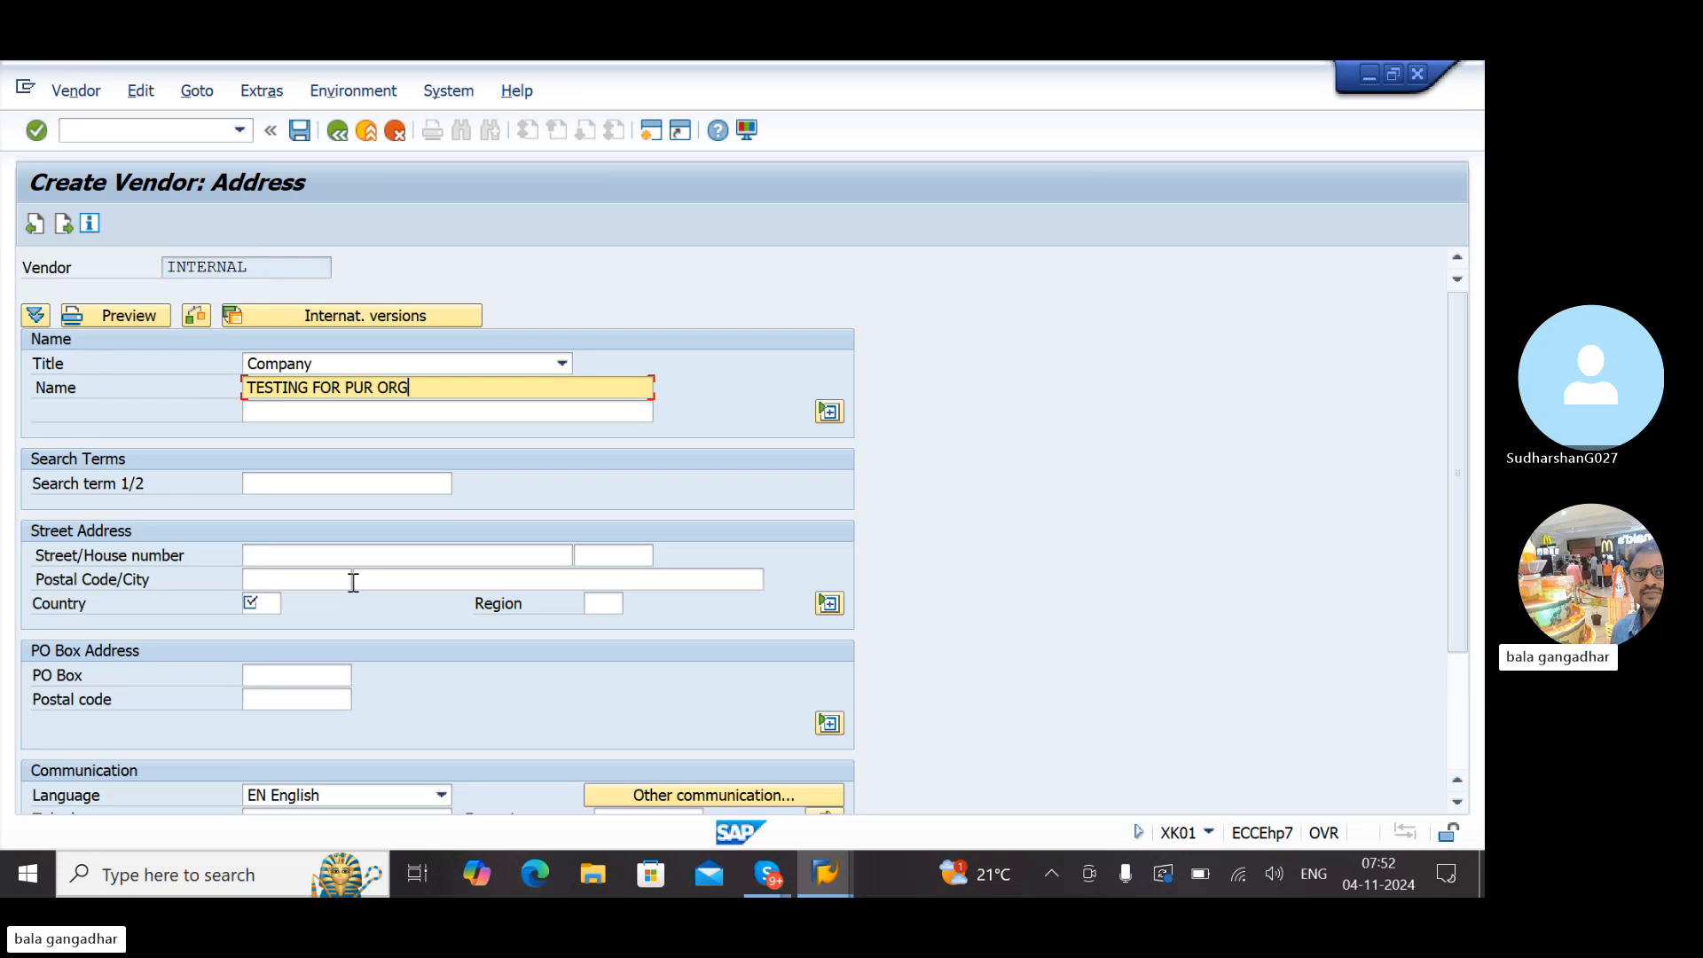
key("Return")
type("IN")
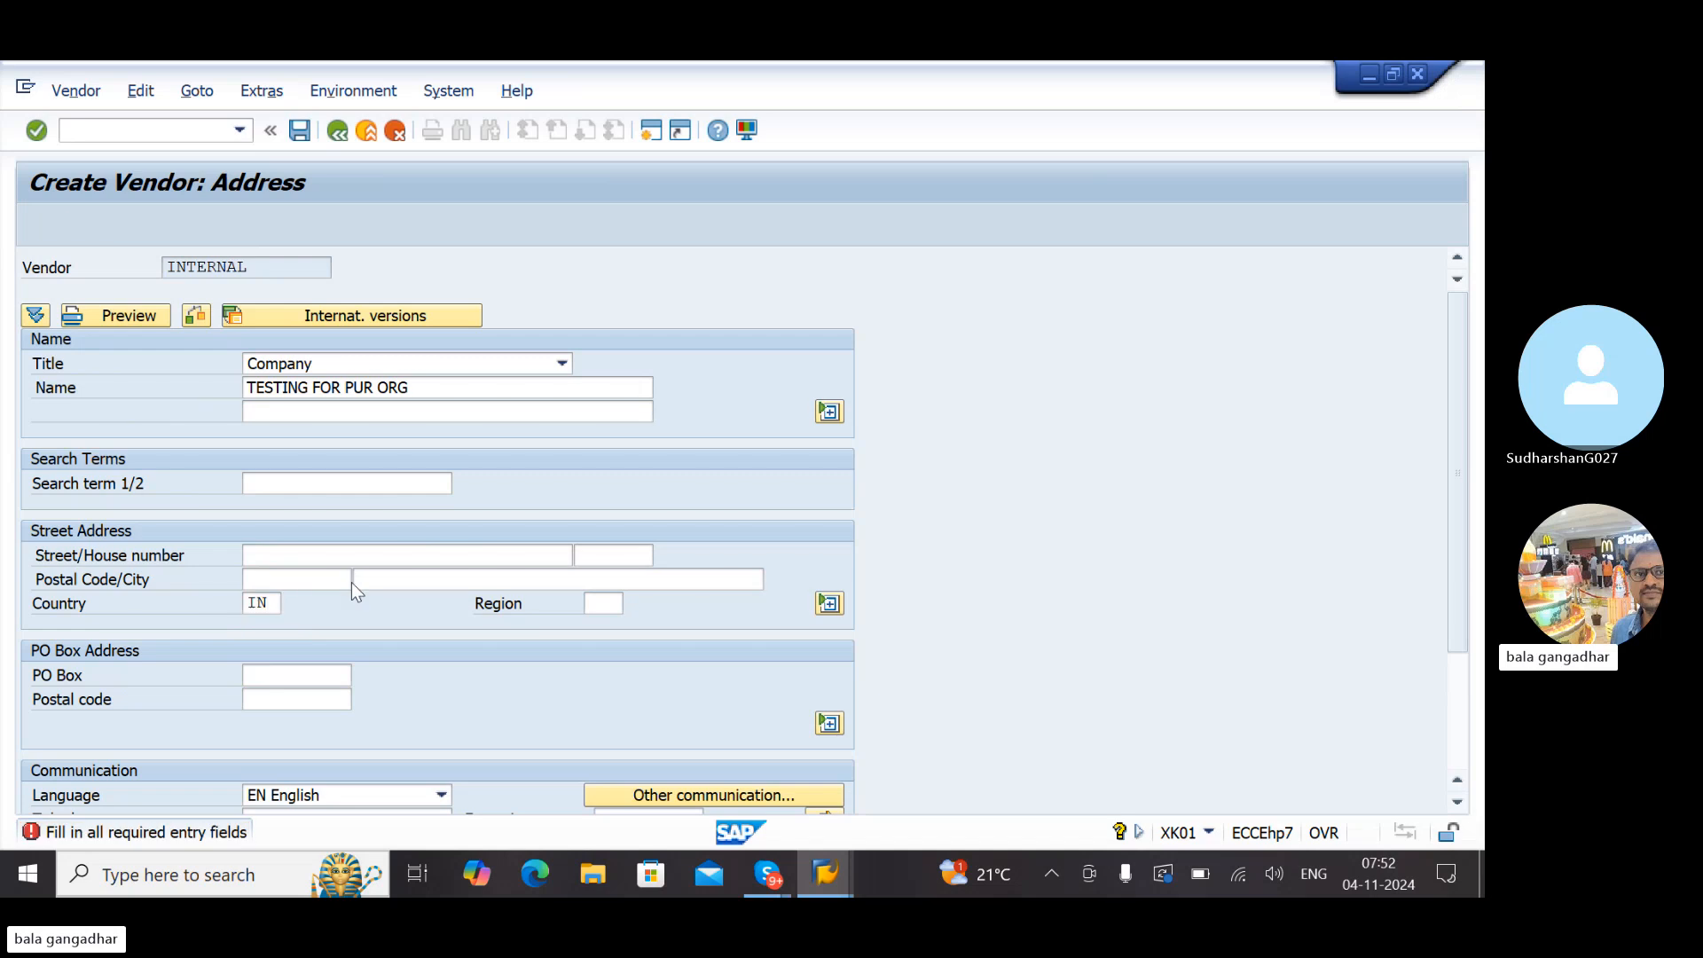
key("Return")
key("Return")
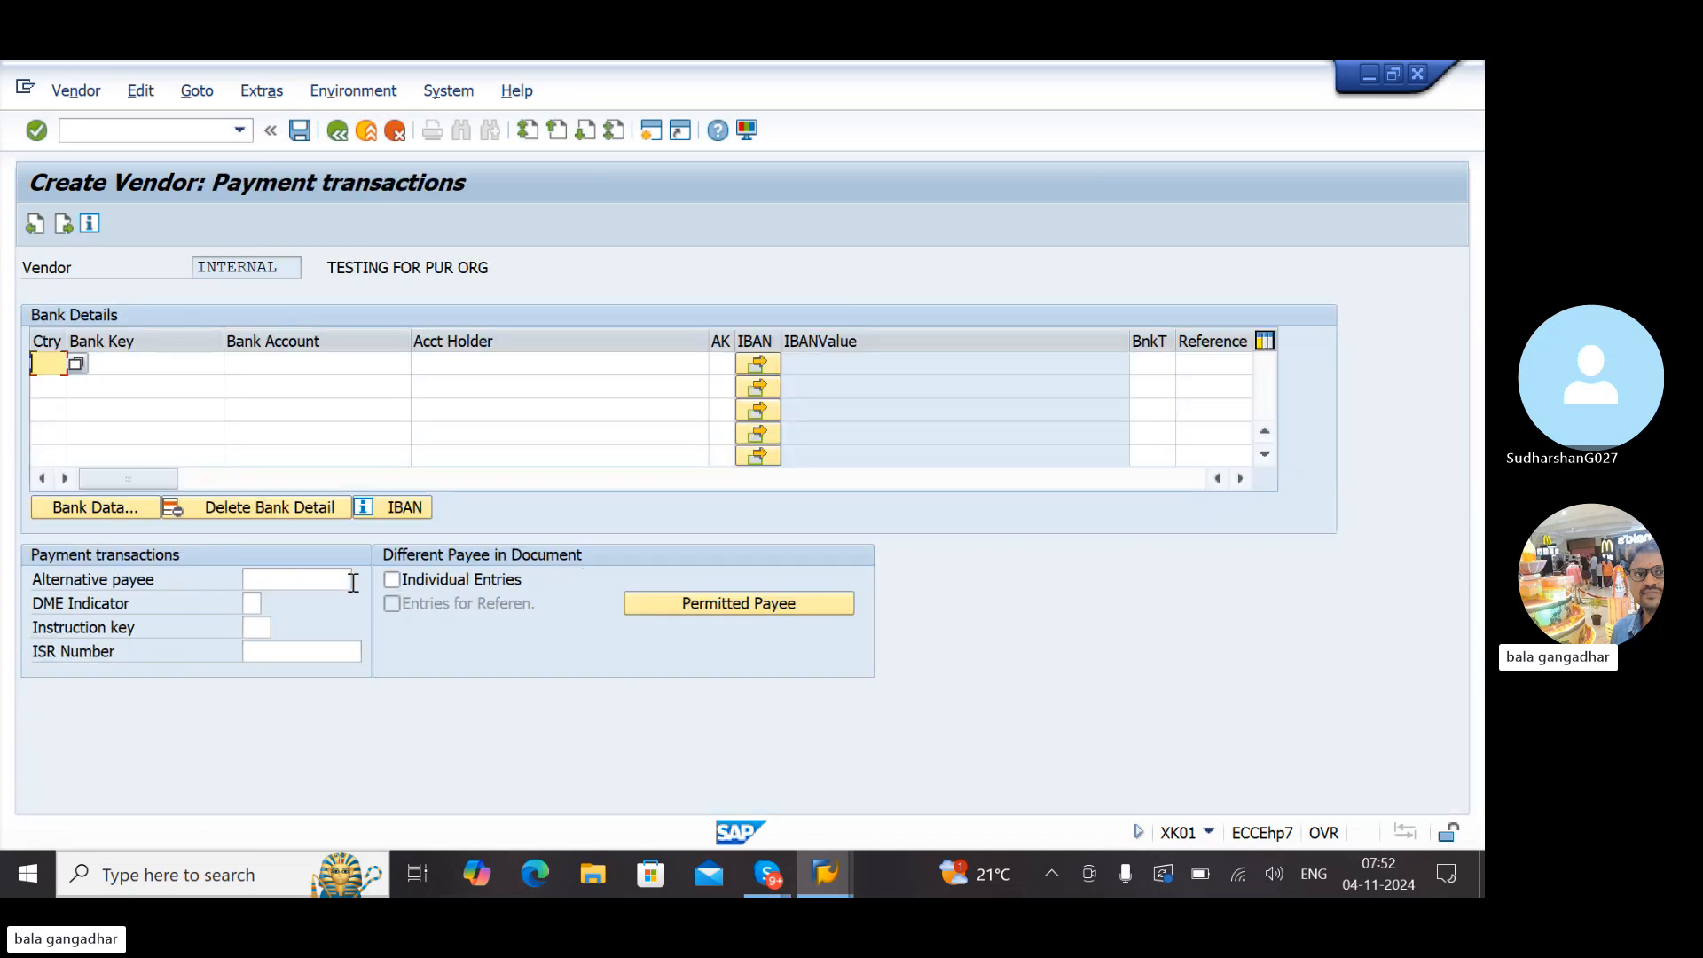
Enter the vendor's reconciliation account and continue through the accounting screens to the purchasing data
key("Return")
key("Return")
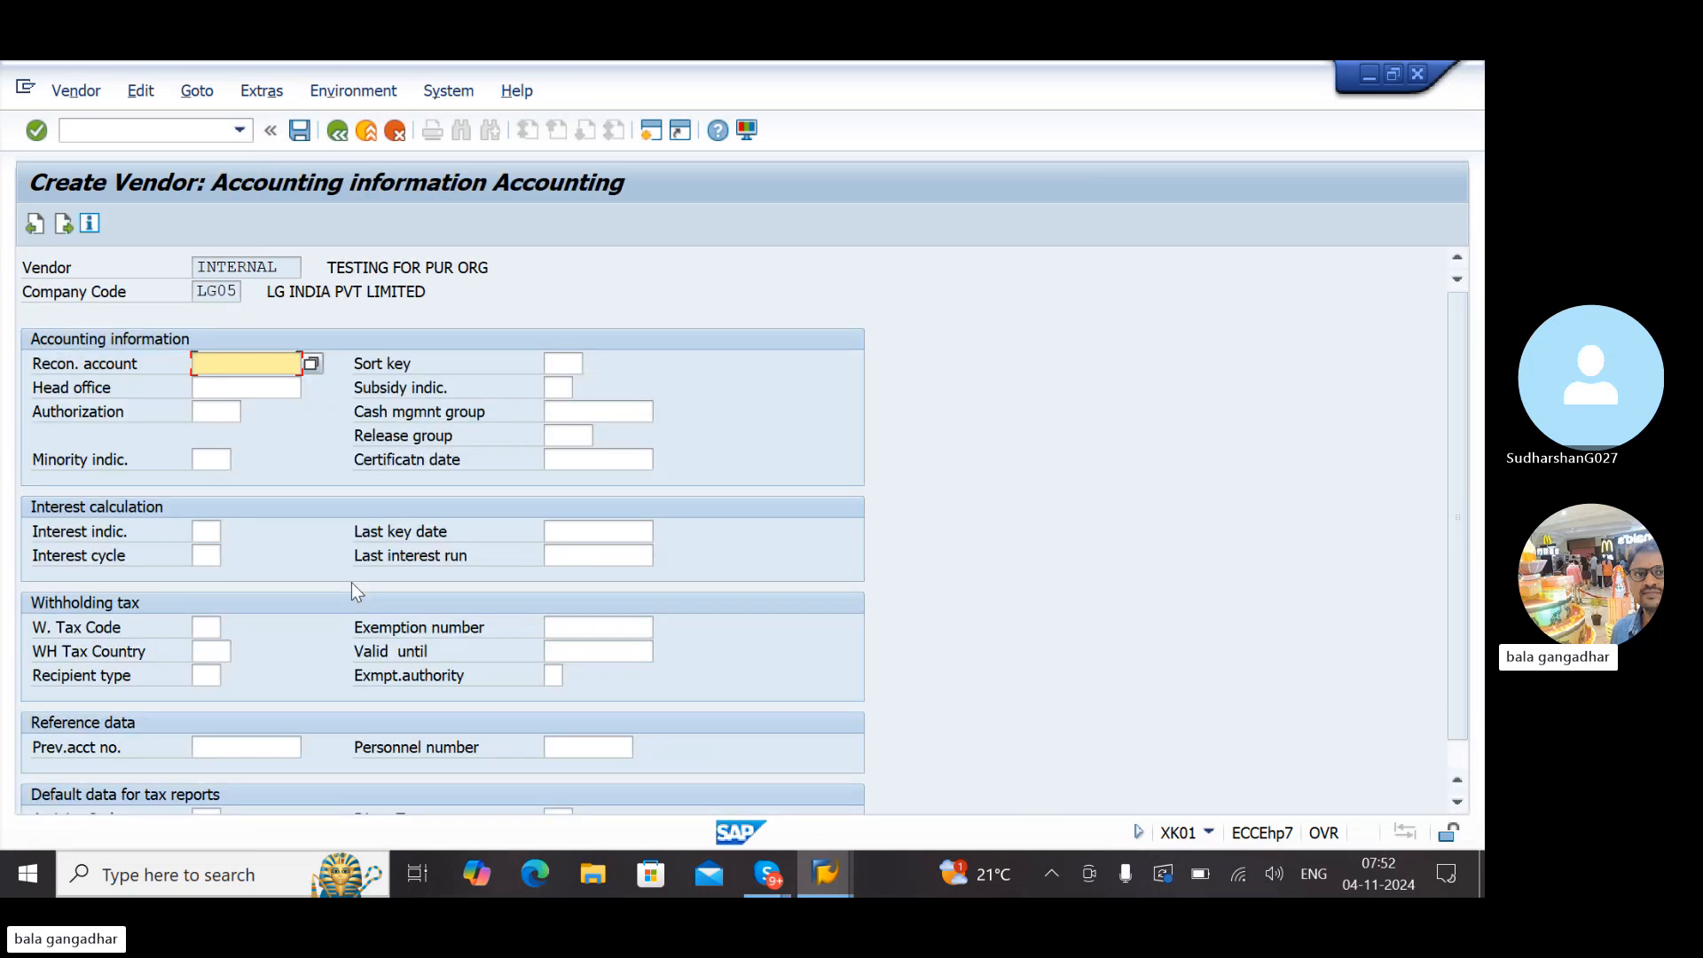
key("Down")
key("Return")
key("Return")
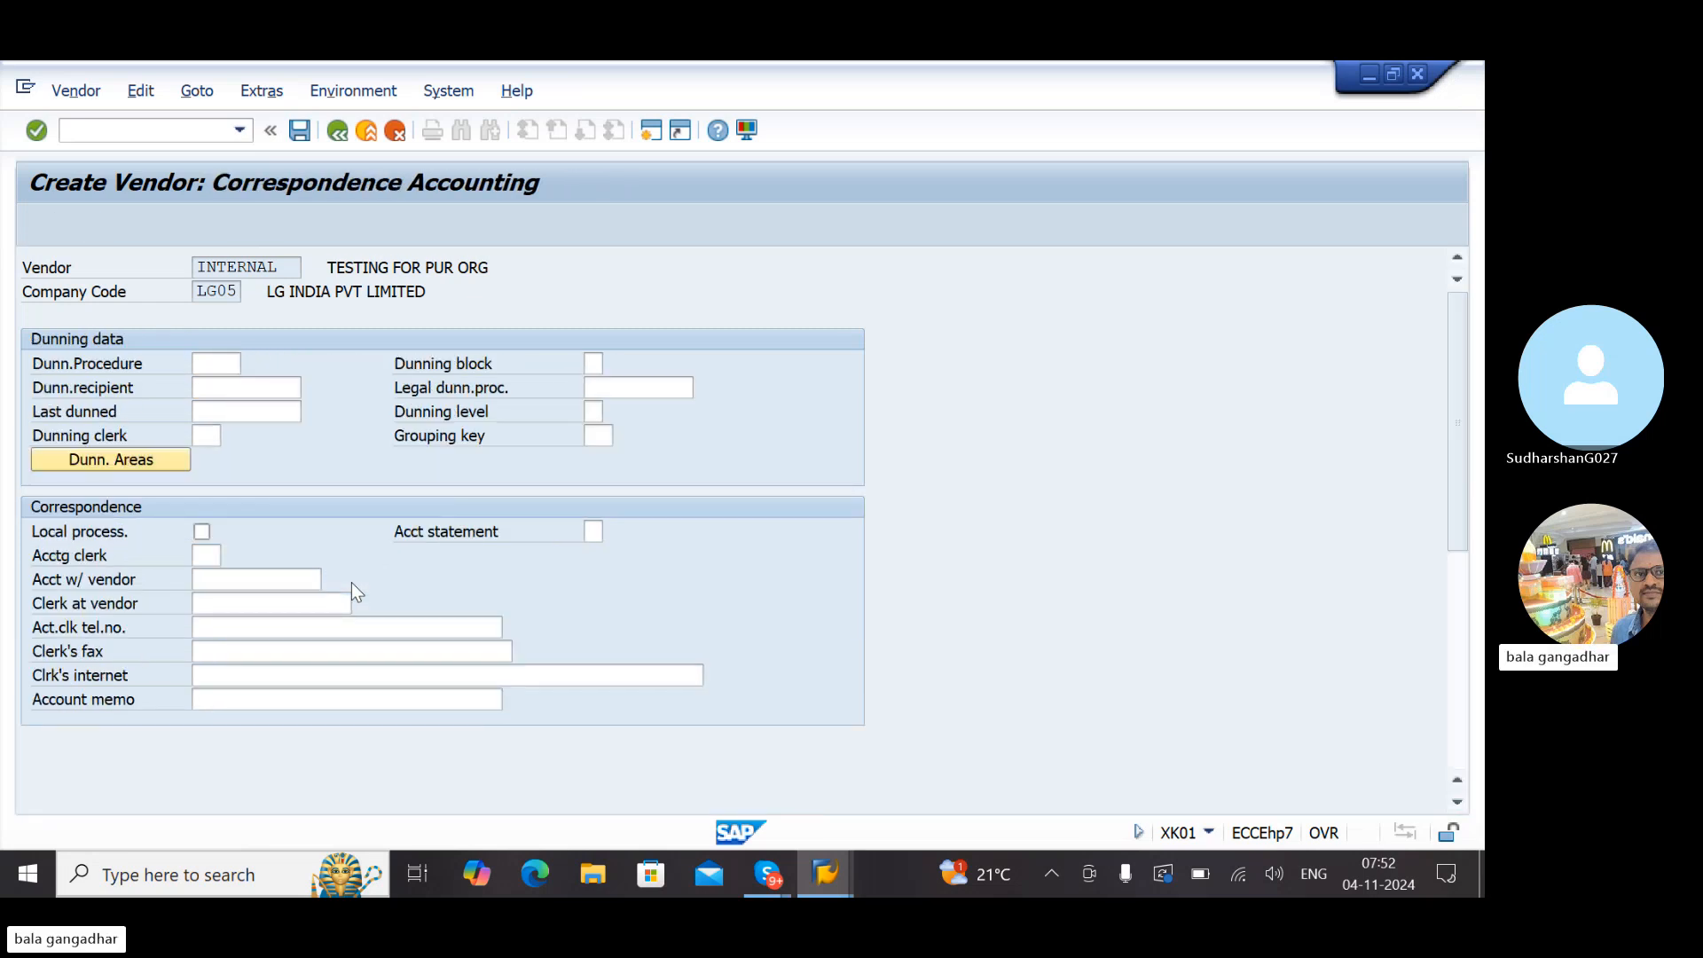
key("Return")
Set the order currency to INR in the LGRF purchasing data, leave the terms of payment empty, and save the vendor
key("Tab")
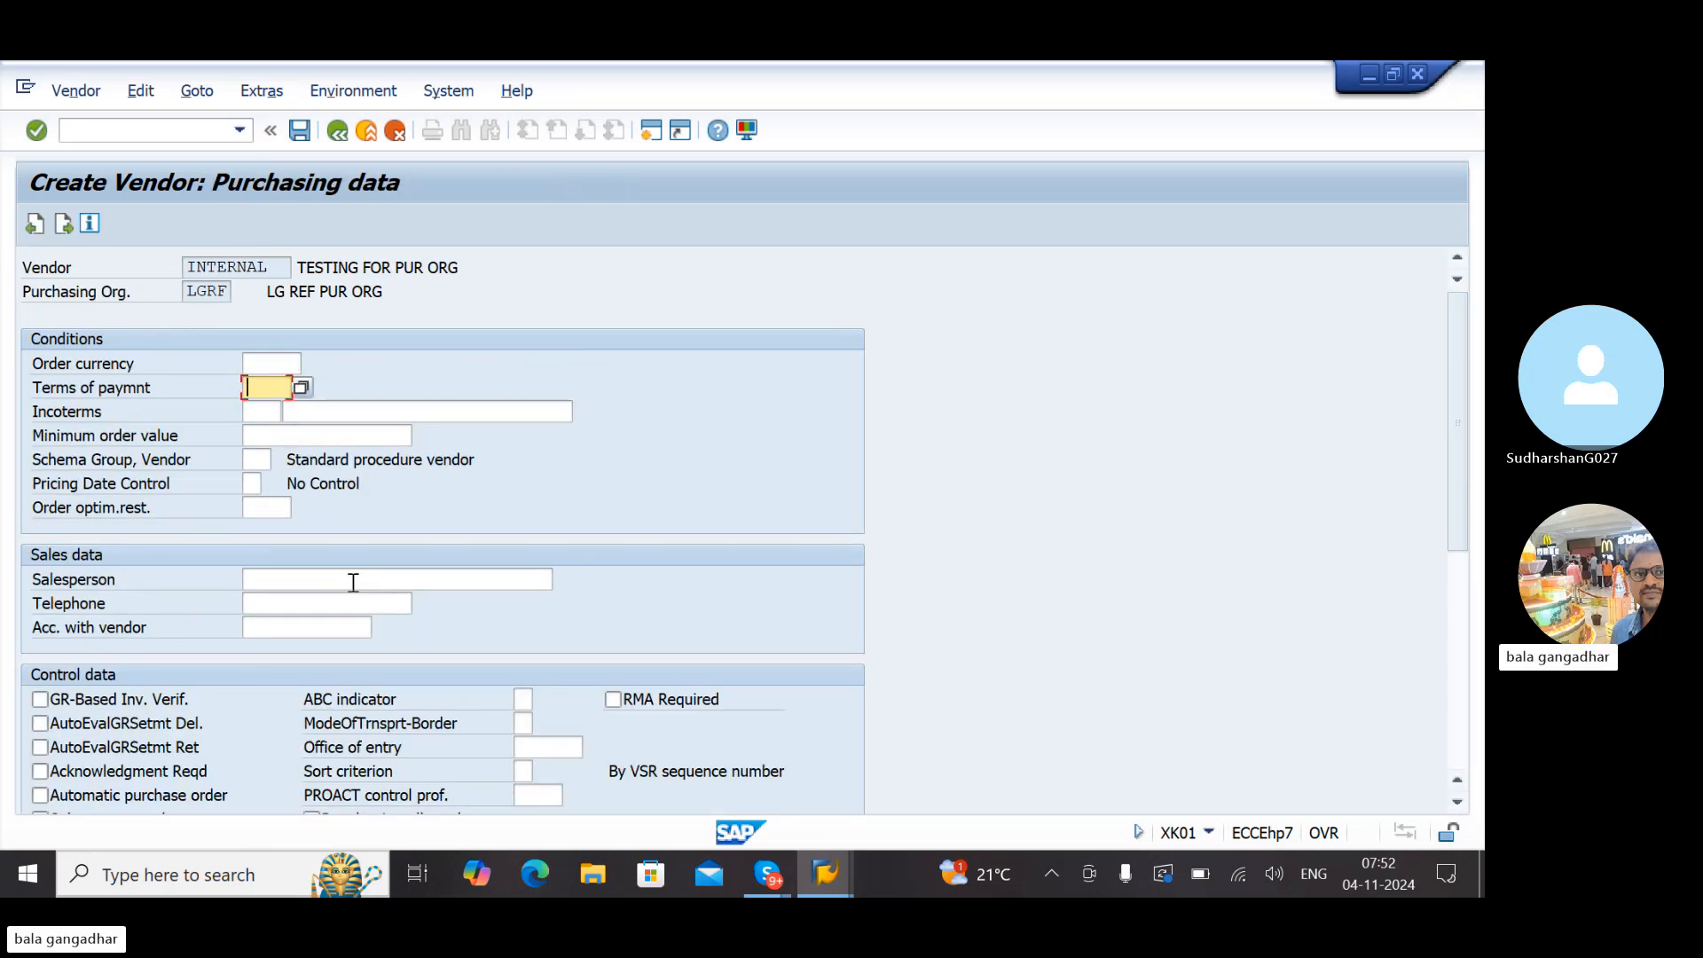
left_click(348, 408)
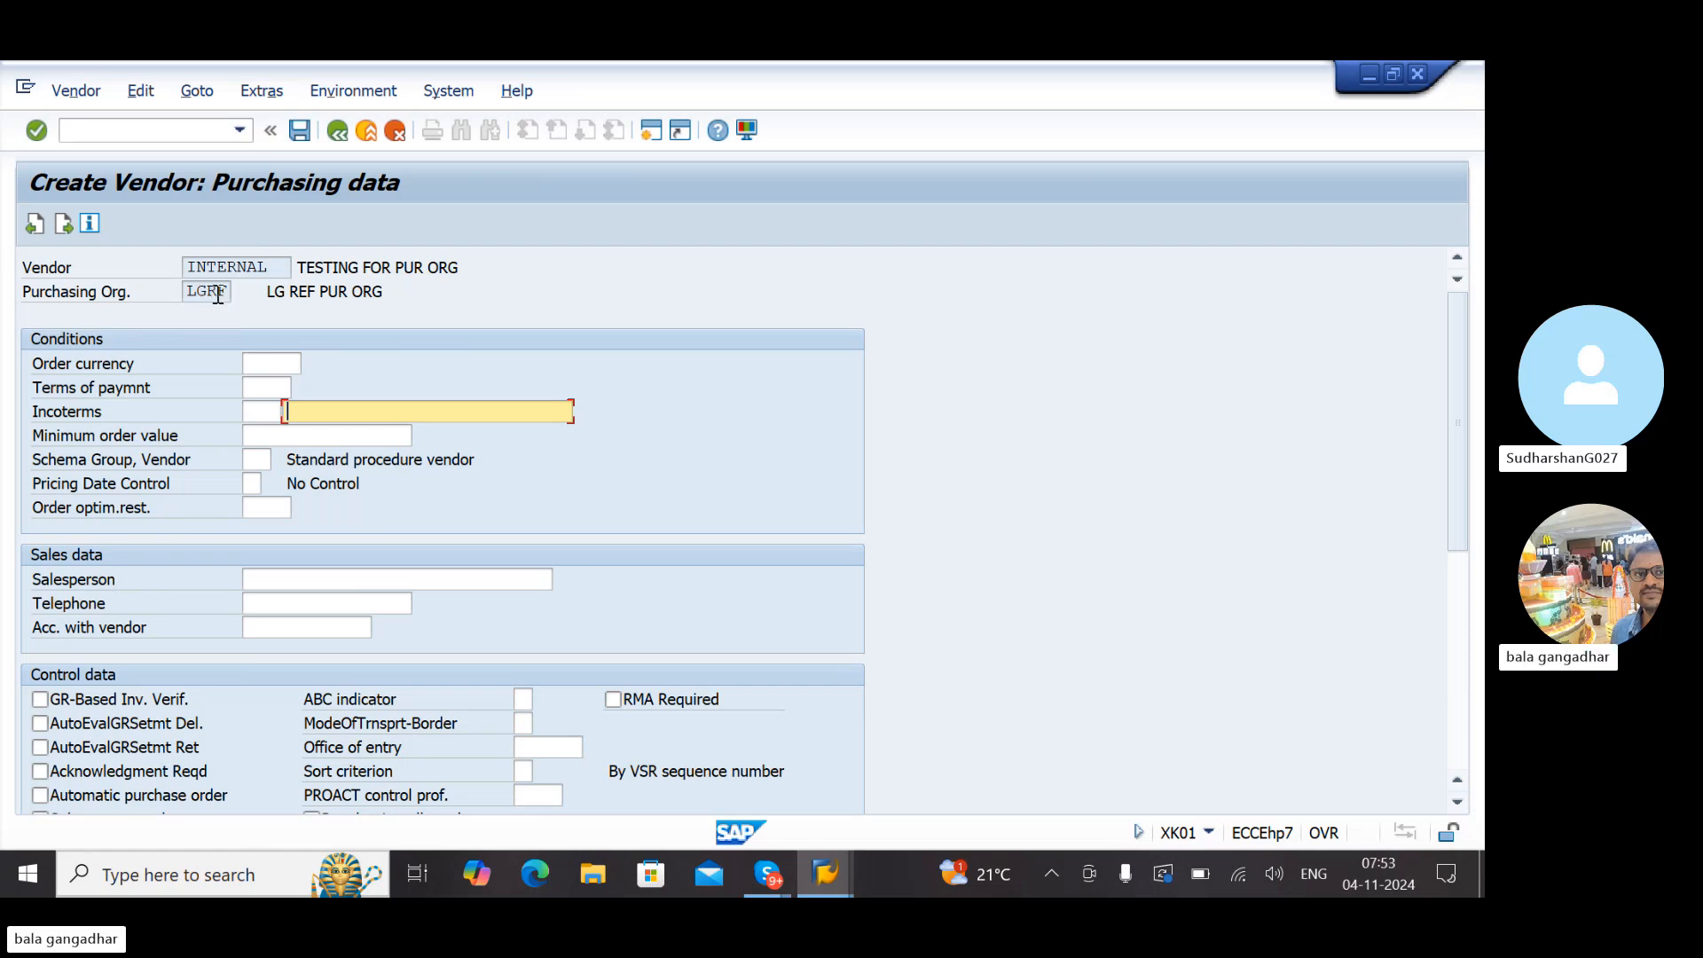
left_click(264, 371)
type("INR")
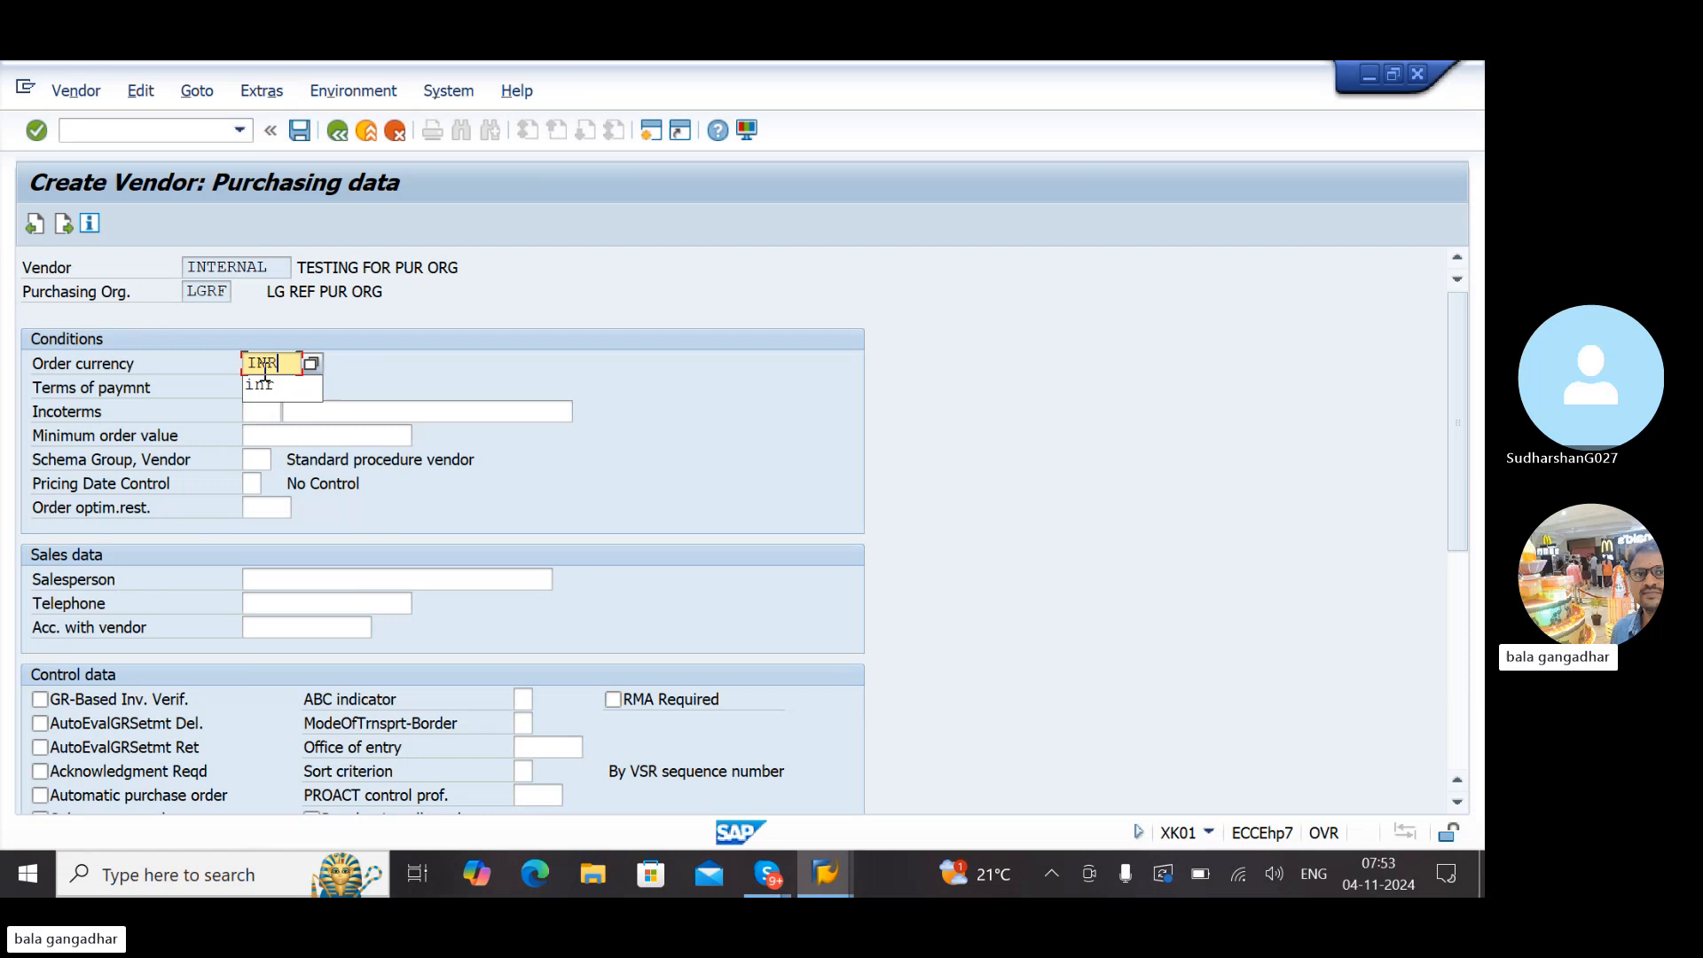
key("ctrl+s")
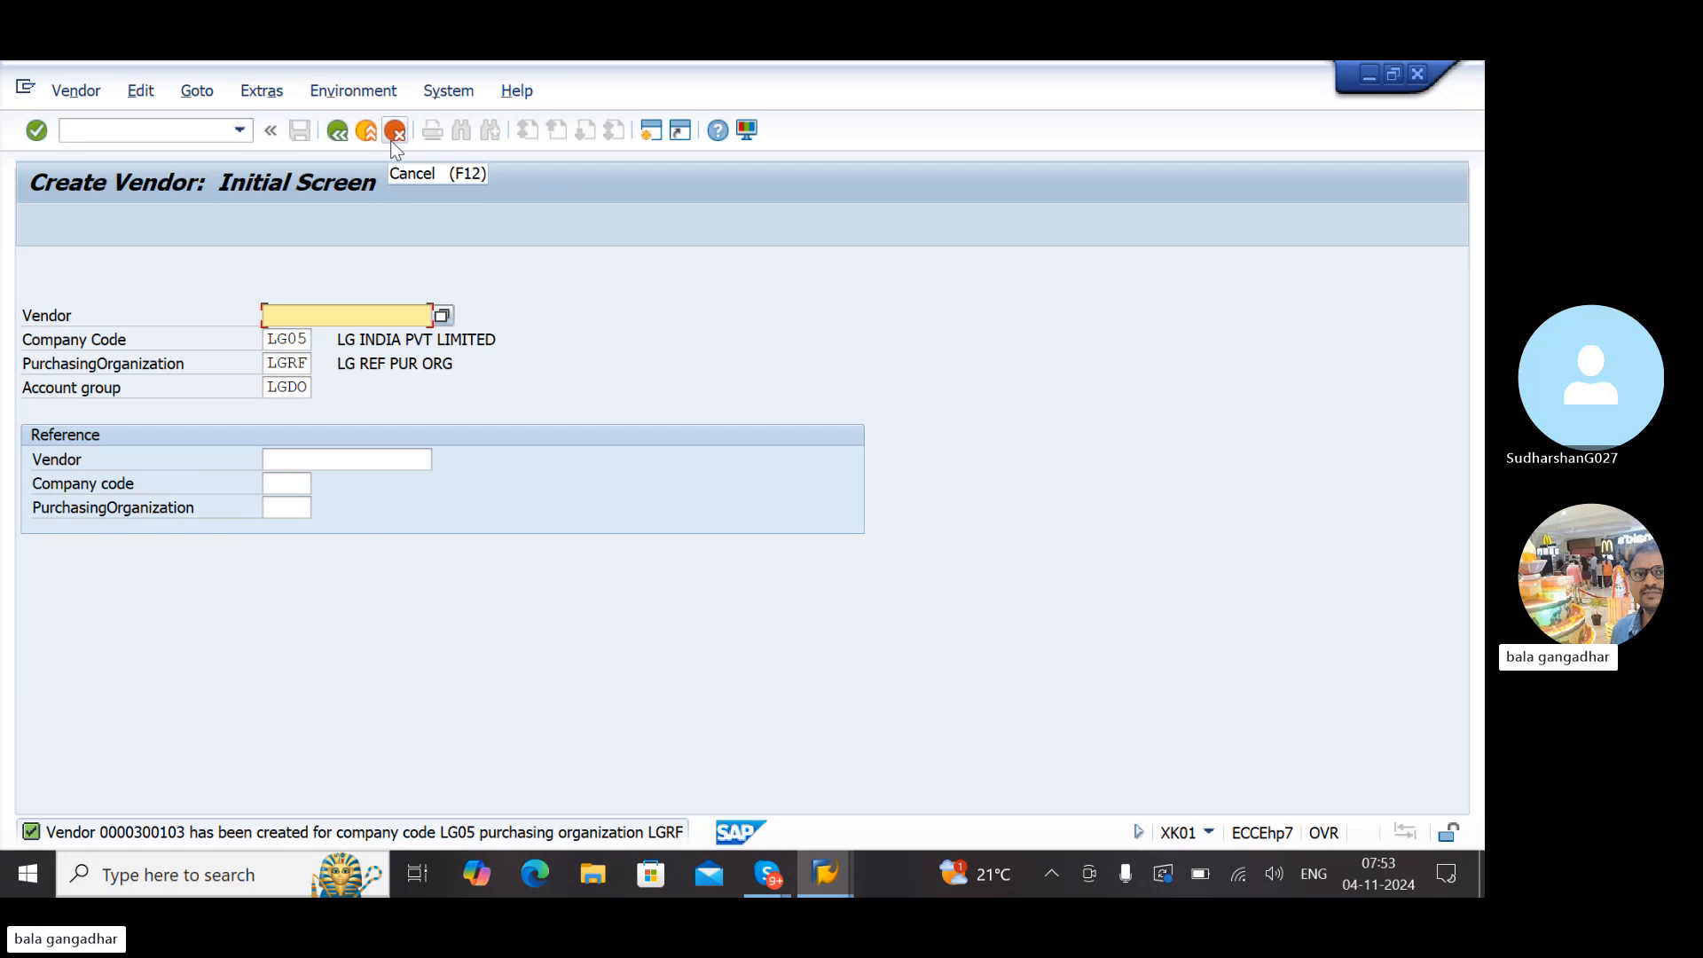
Start another vendor for company code LG05 and account group LGDO with purchasing organization LGST
key("F10")
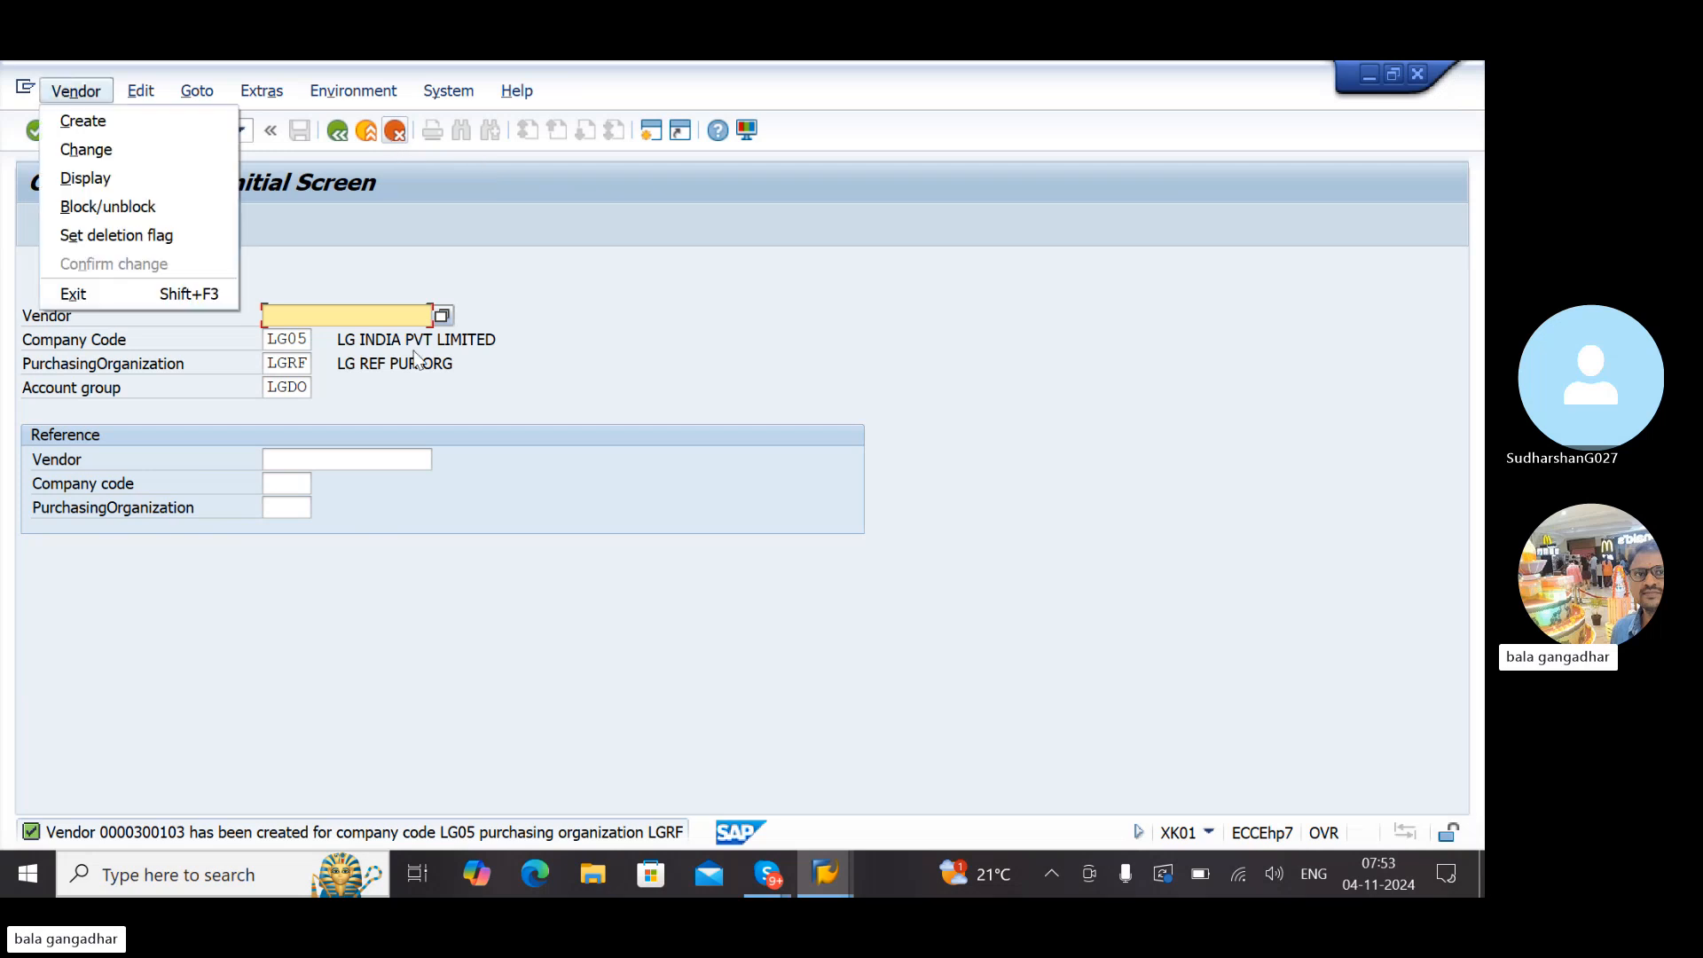
left_click(472, 269)
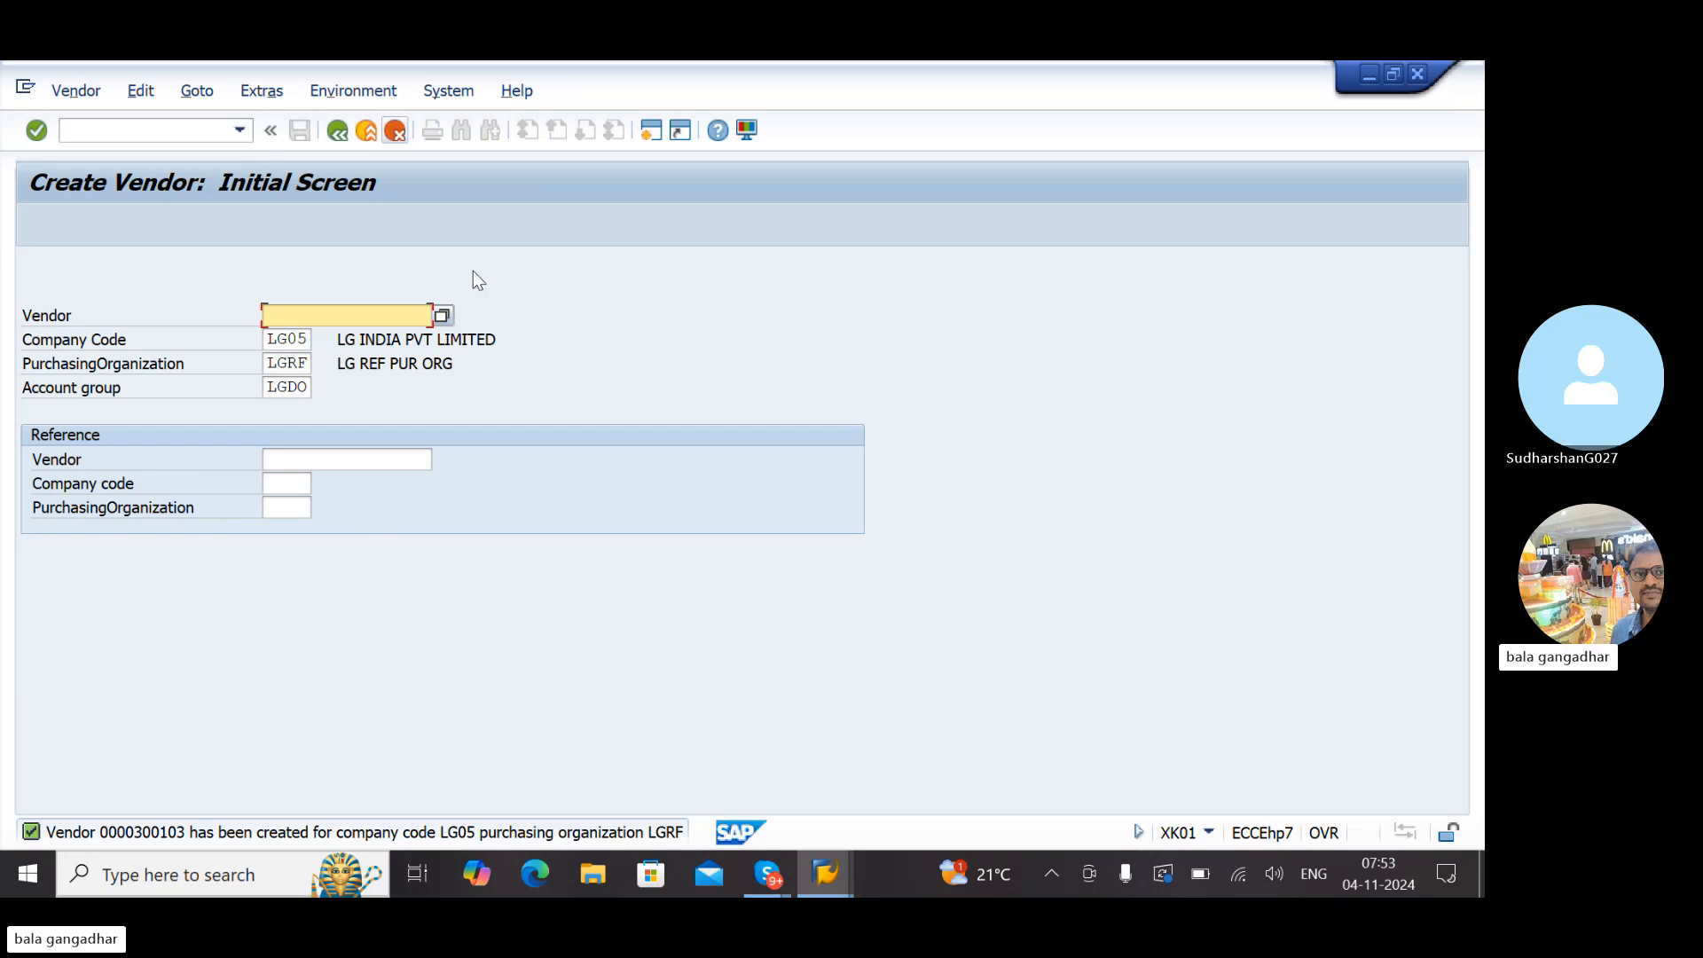
key("Tab")
key("Tab")
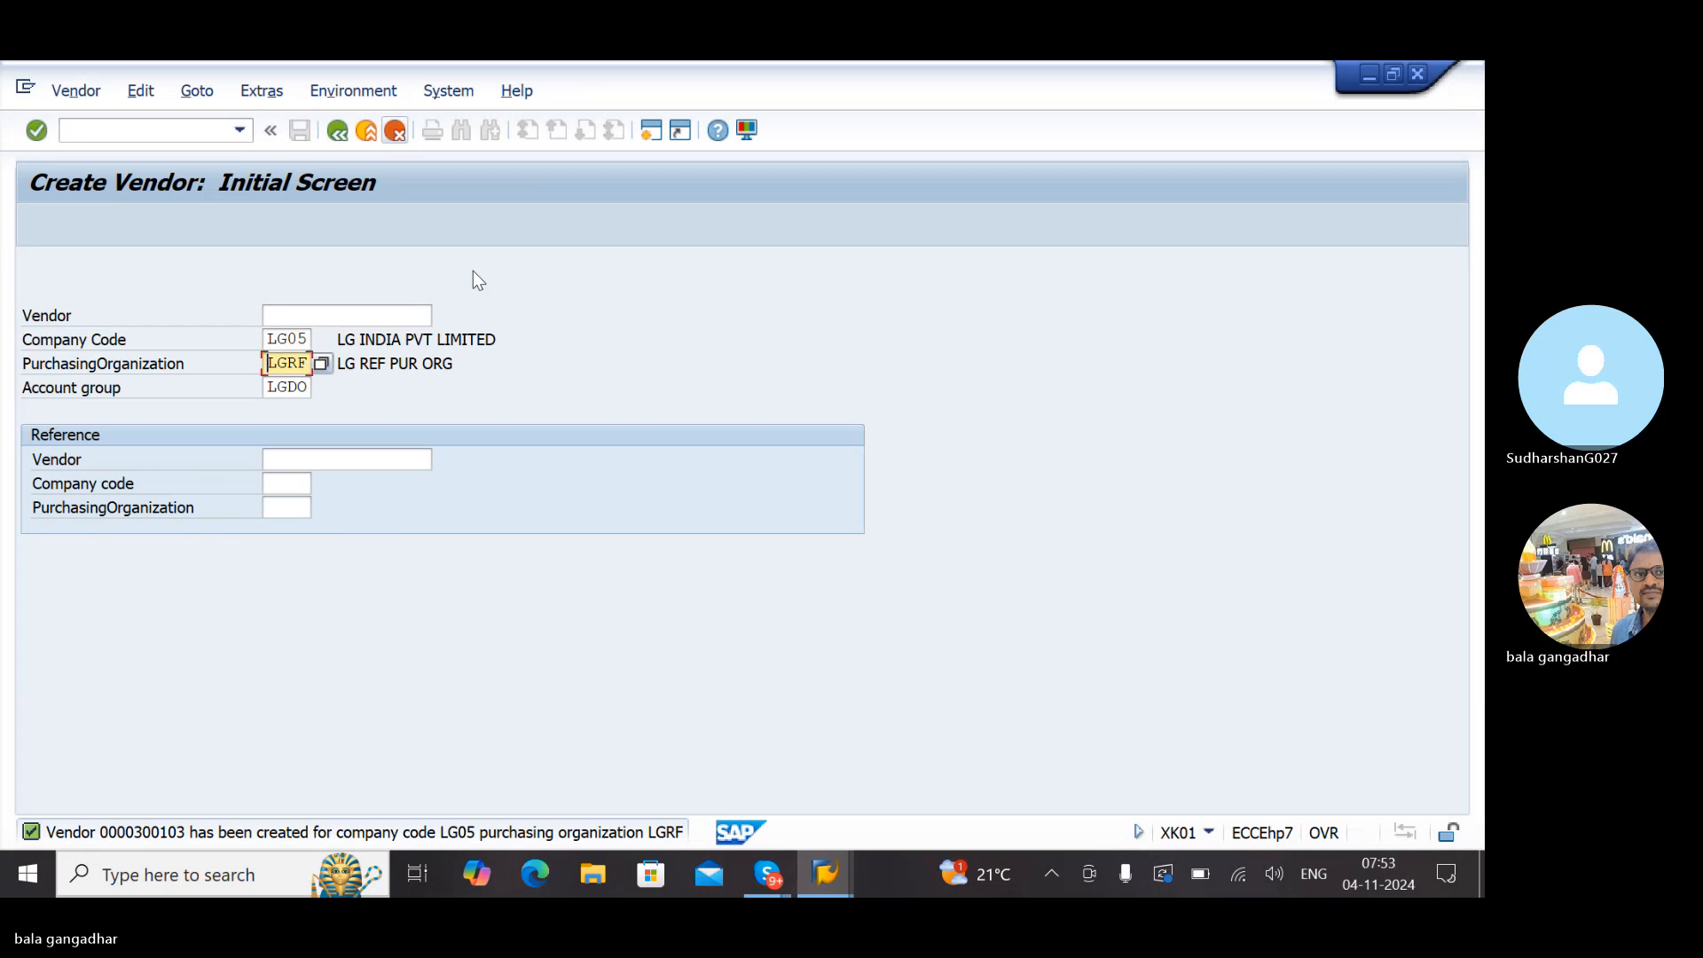
key("BackSpace")
key("BackSpace")
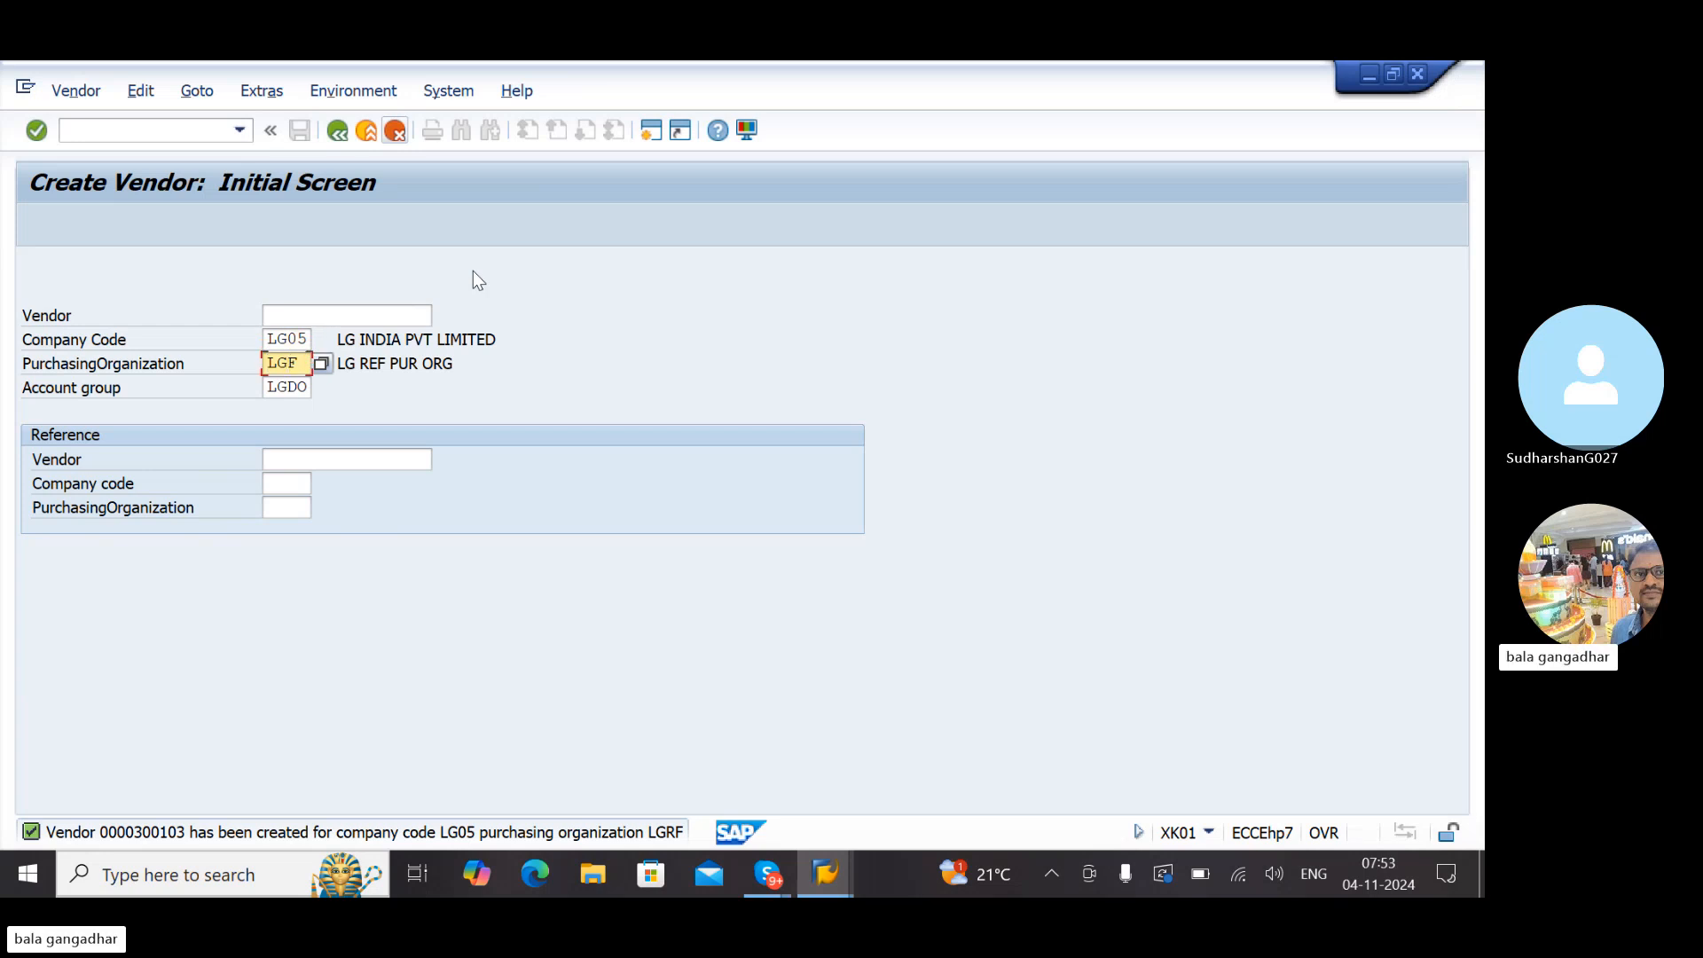
type("RF")
key("Return")
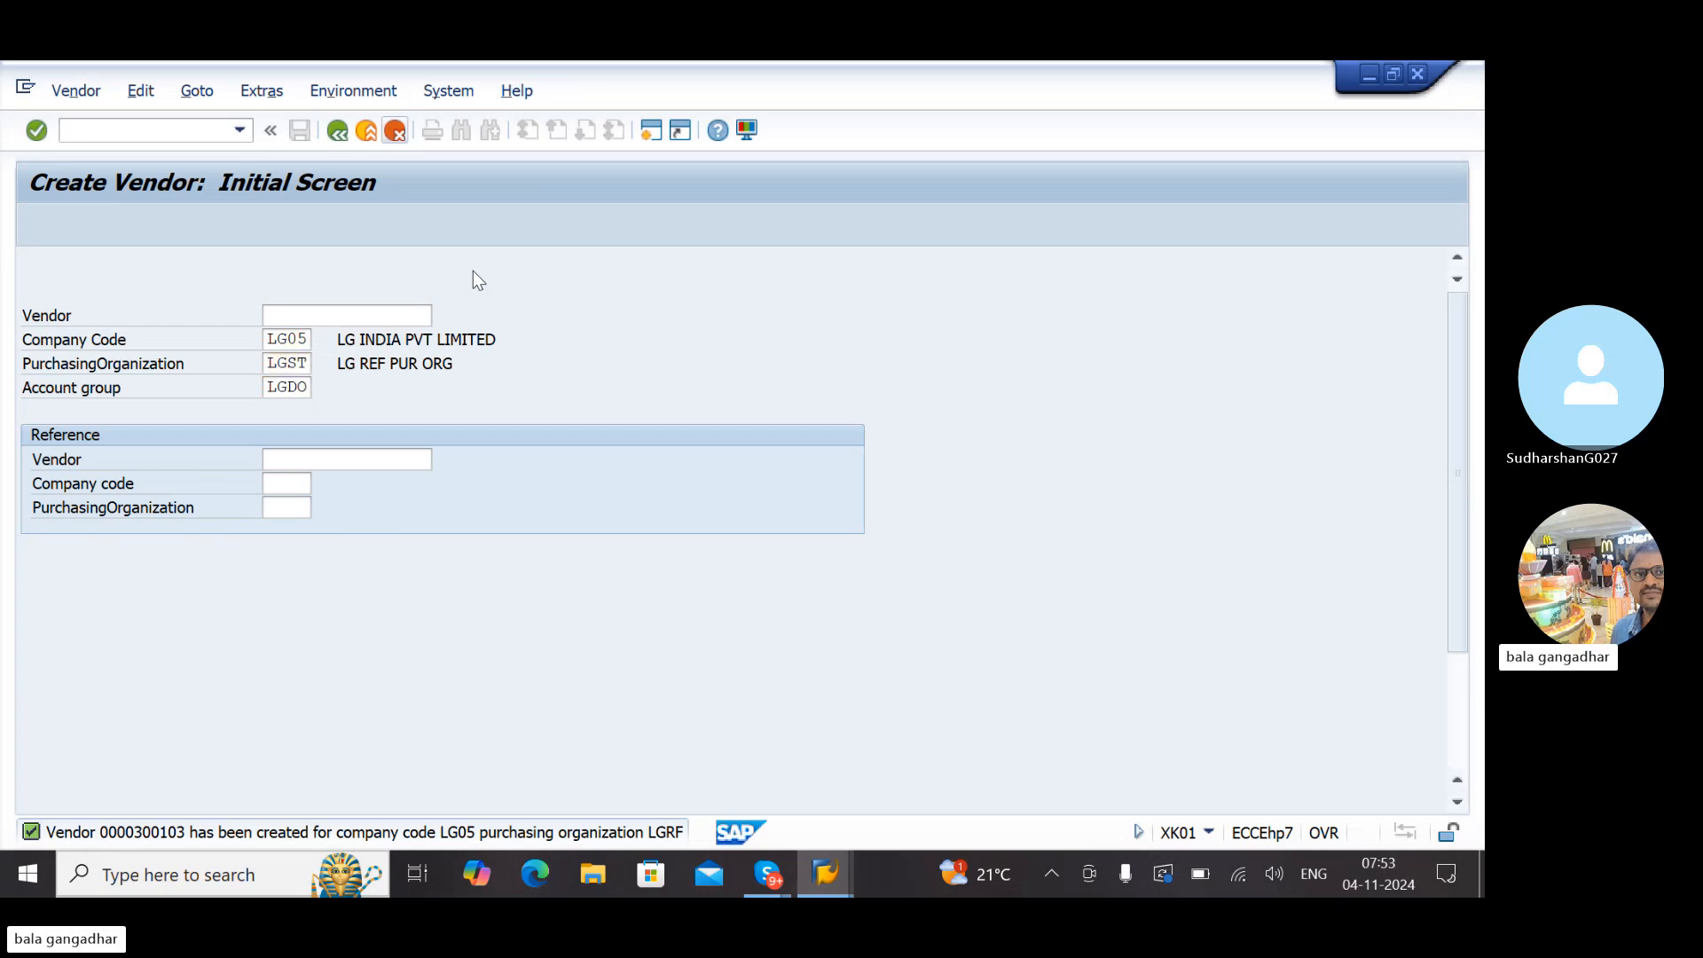
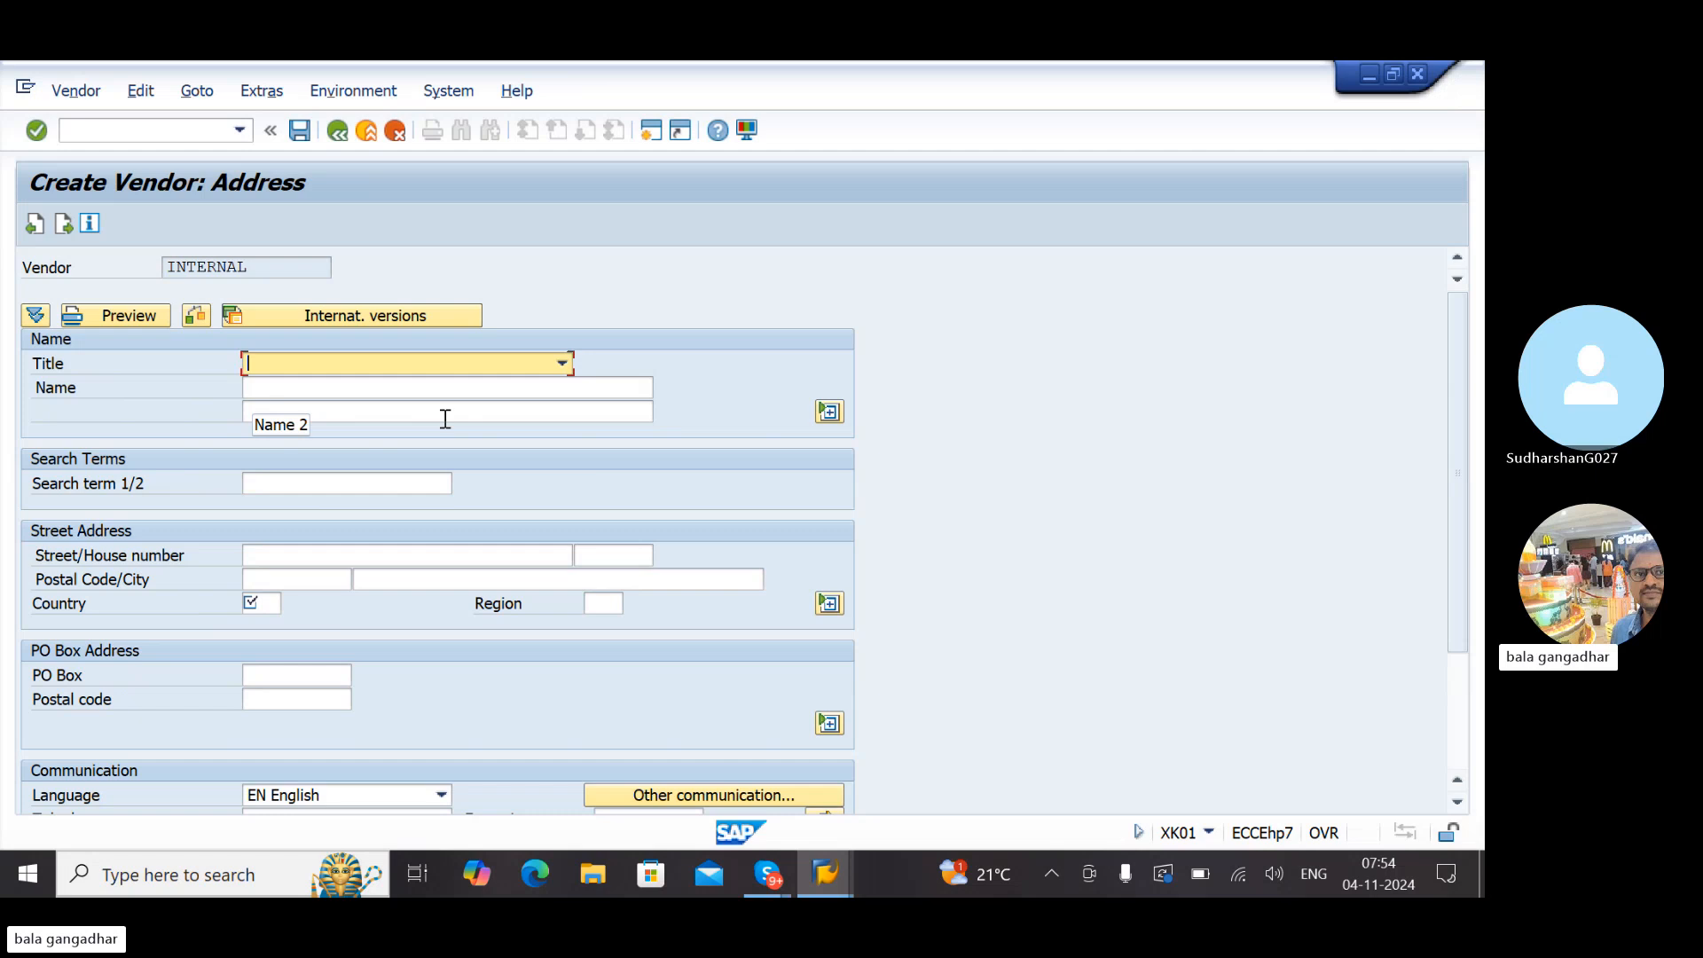
left_click(445, 413)
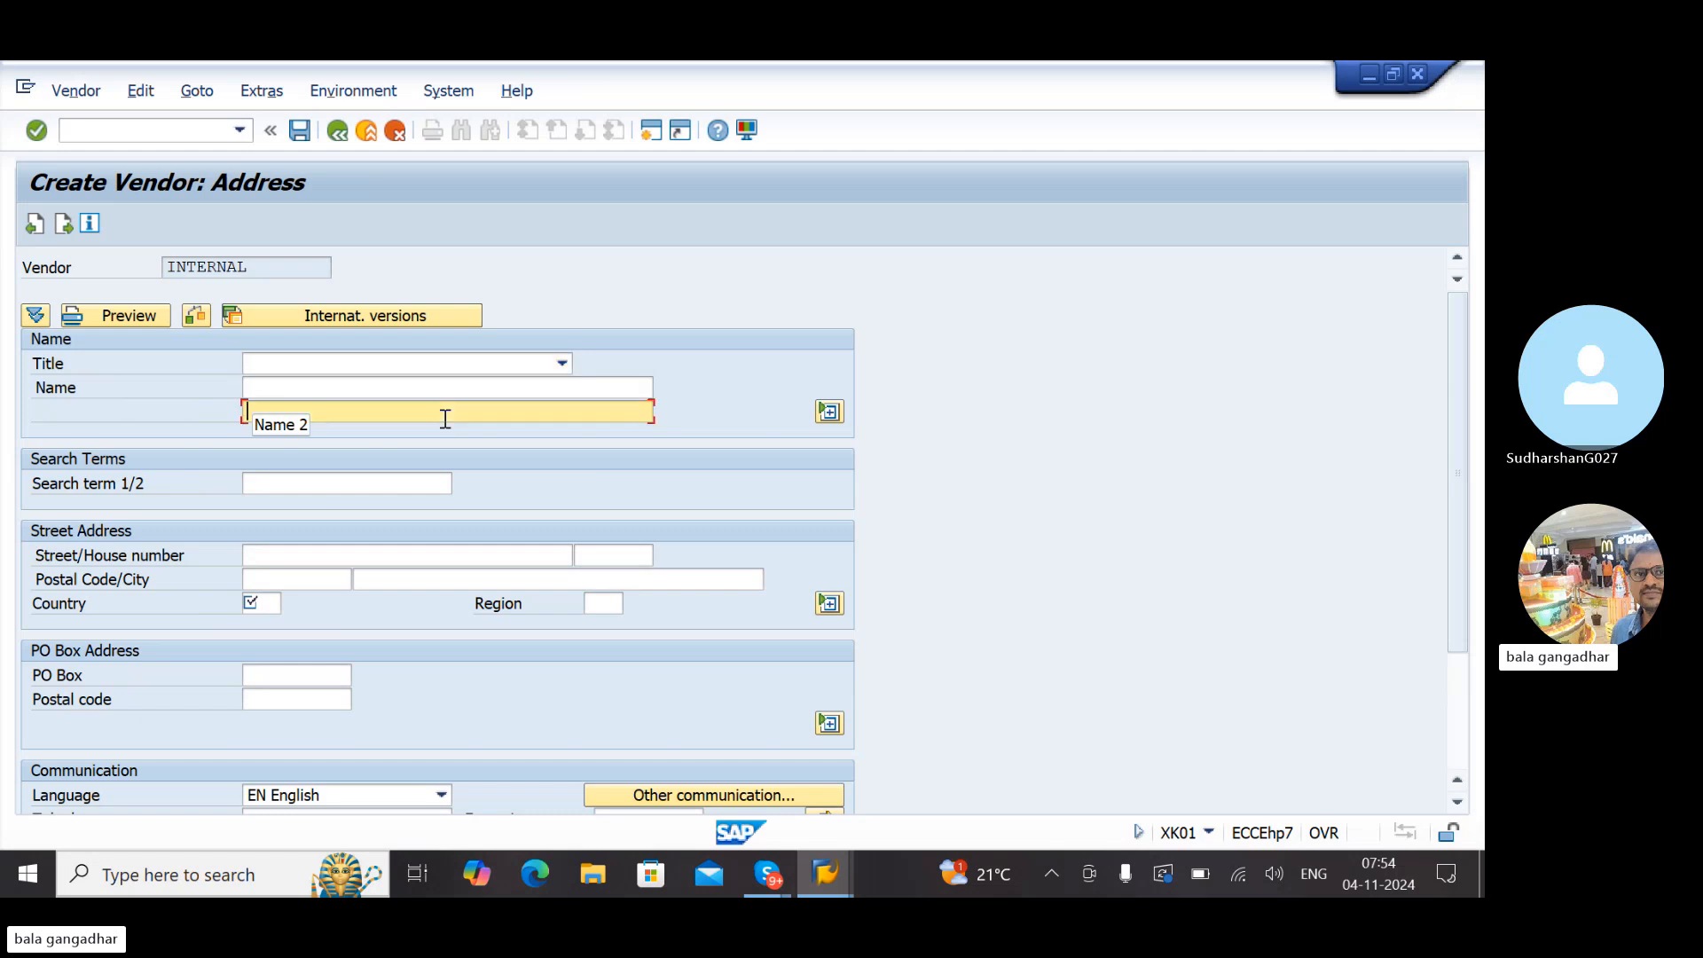
left_click(301, 392)
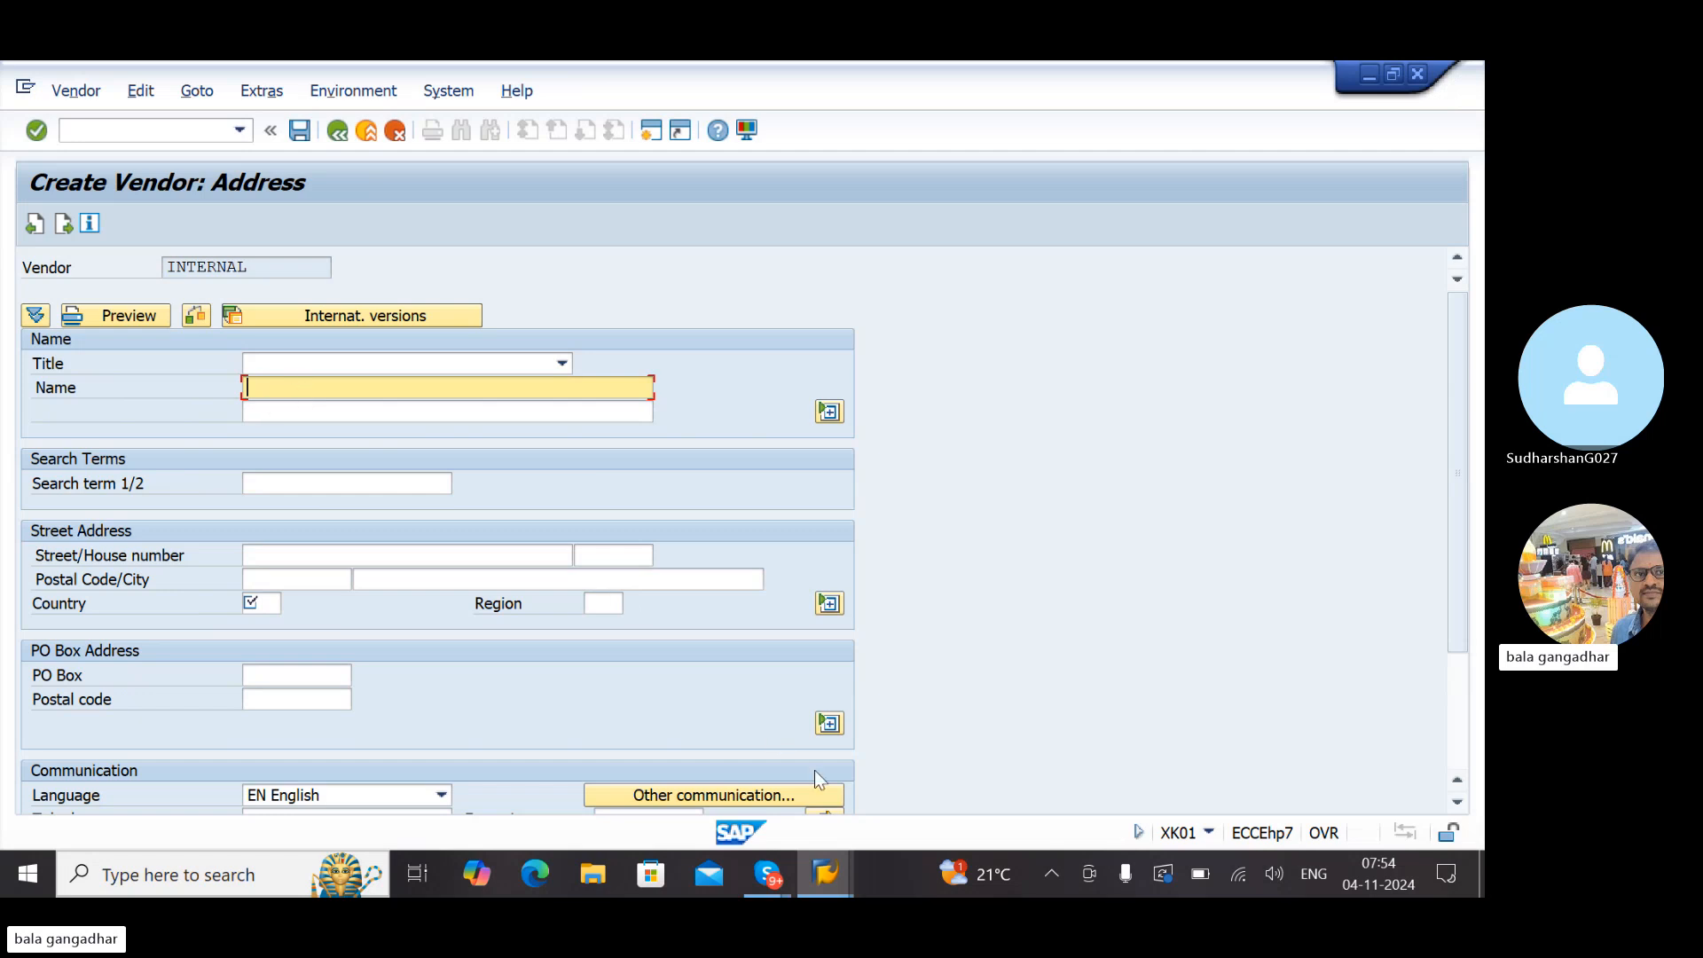
Switch to Paint and add the text "HOW TO MAINTAIN TRANSACTION BASED MANDATORY FIELDS?" near the top of the blank canvas
left_click(229, 875)
type("PA")
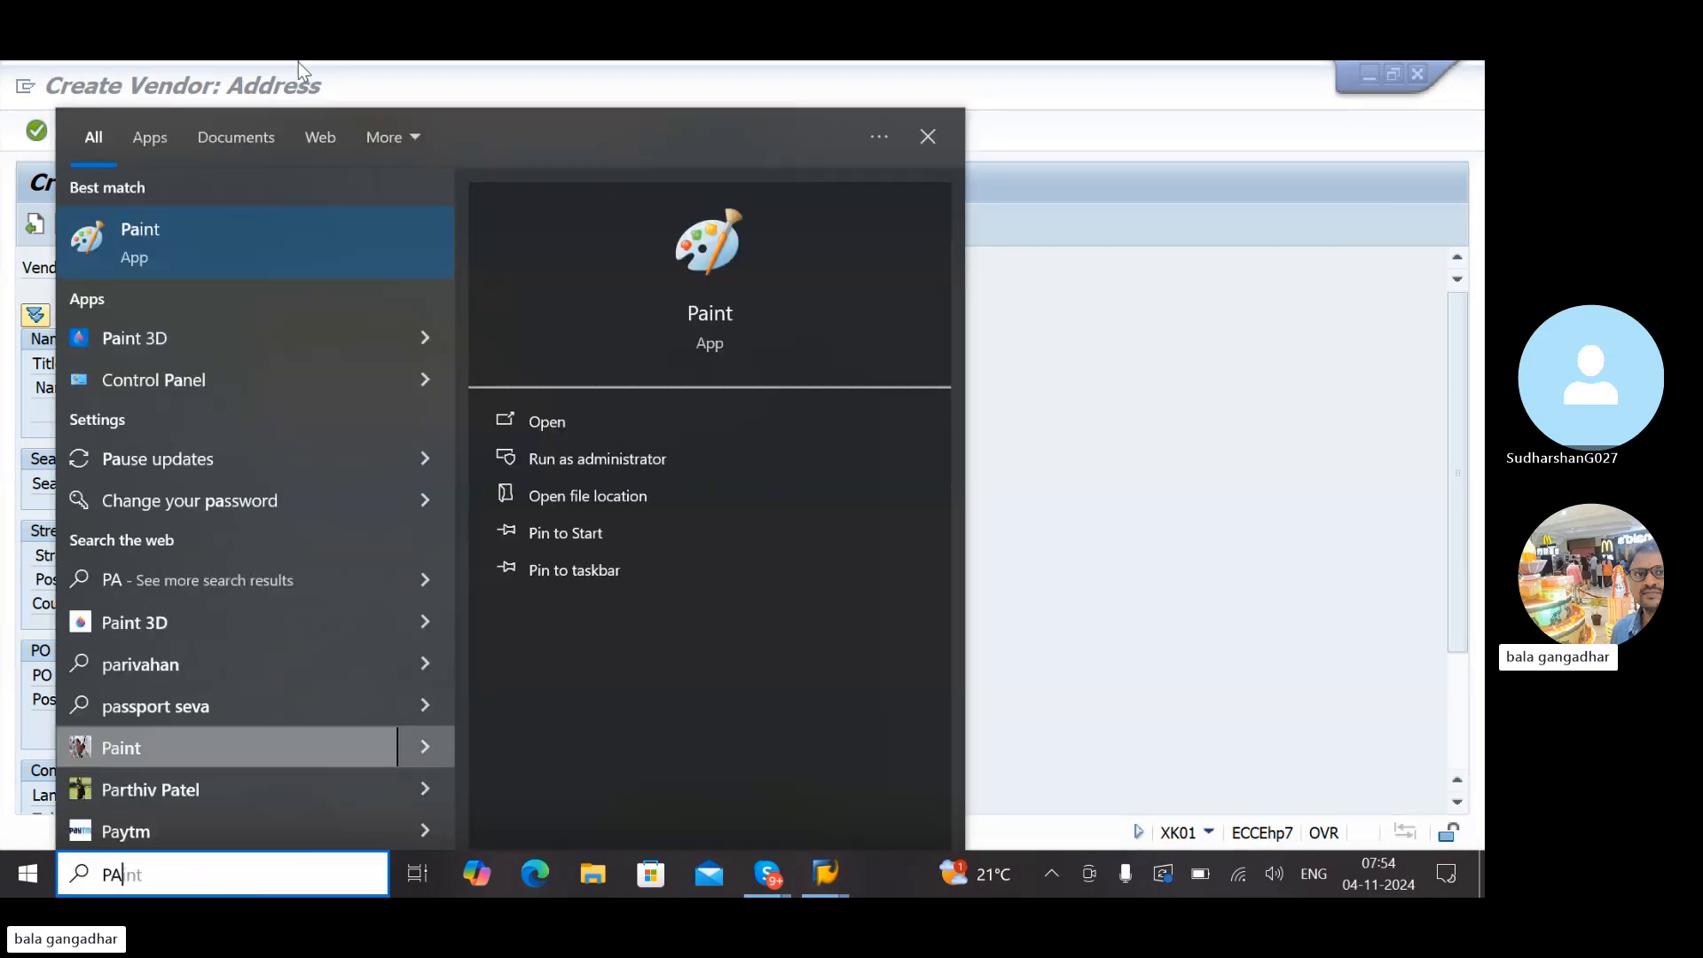
left_click(195, 242)
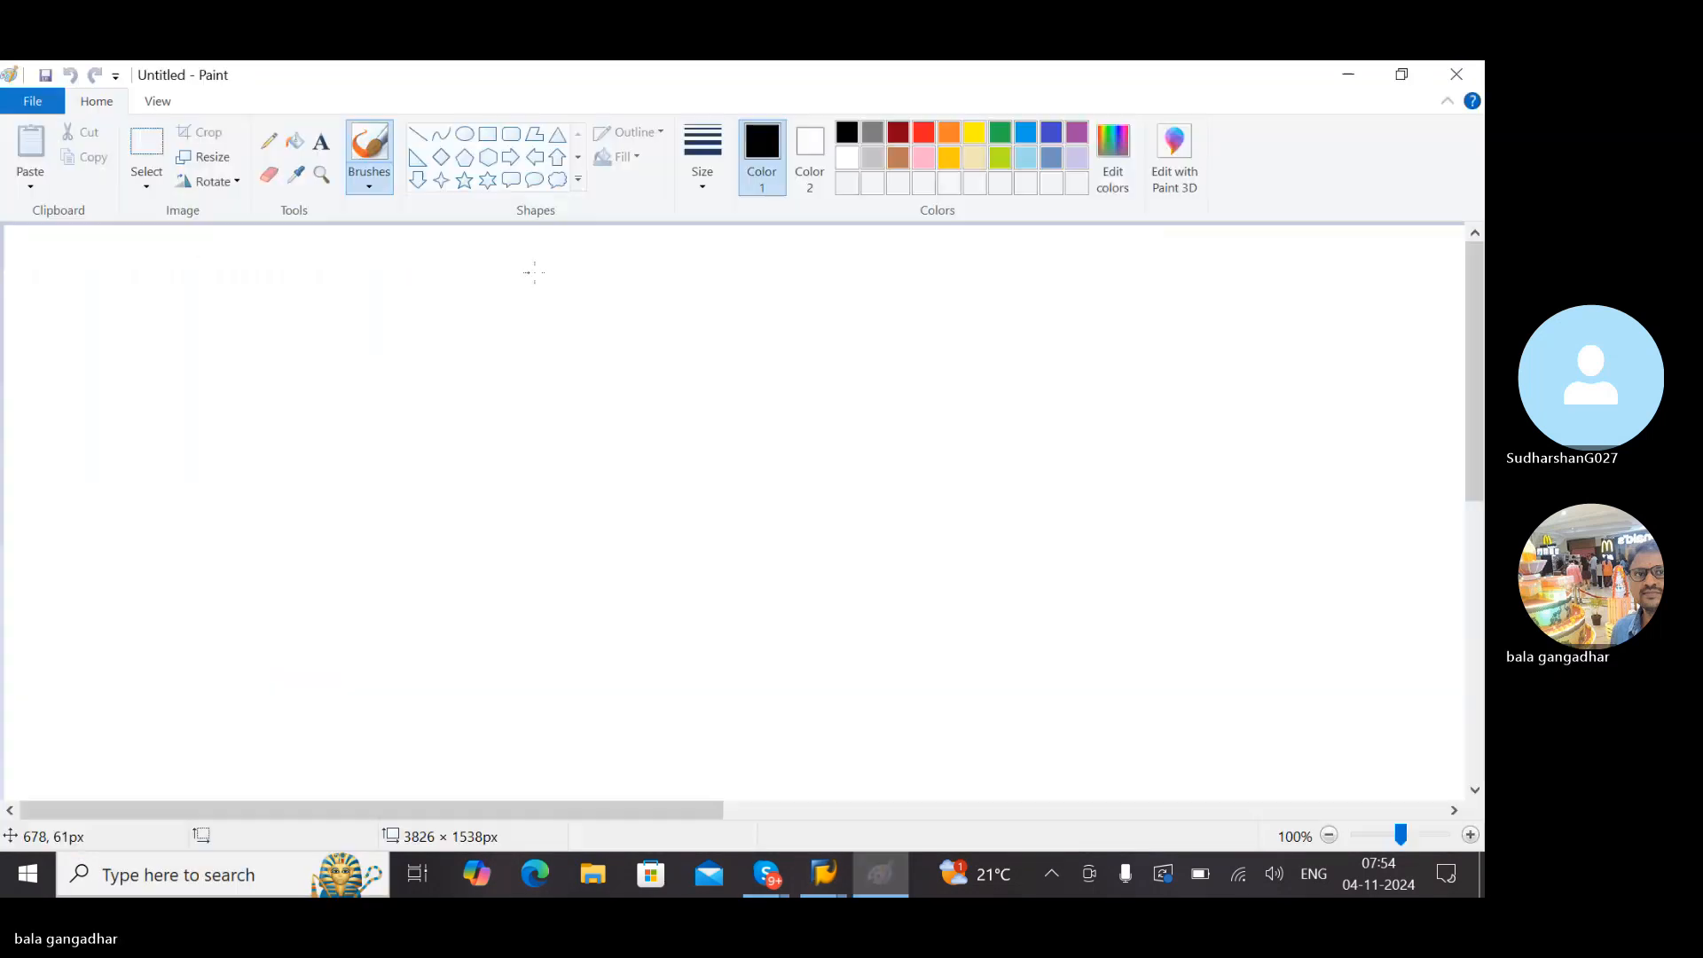
left_click(321, 141)
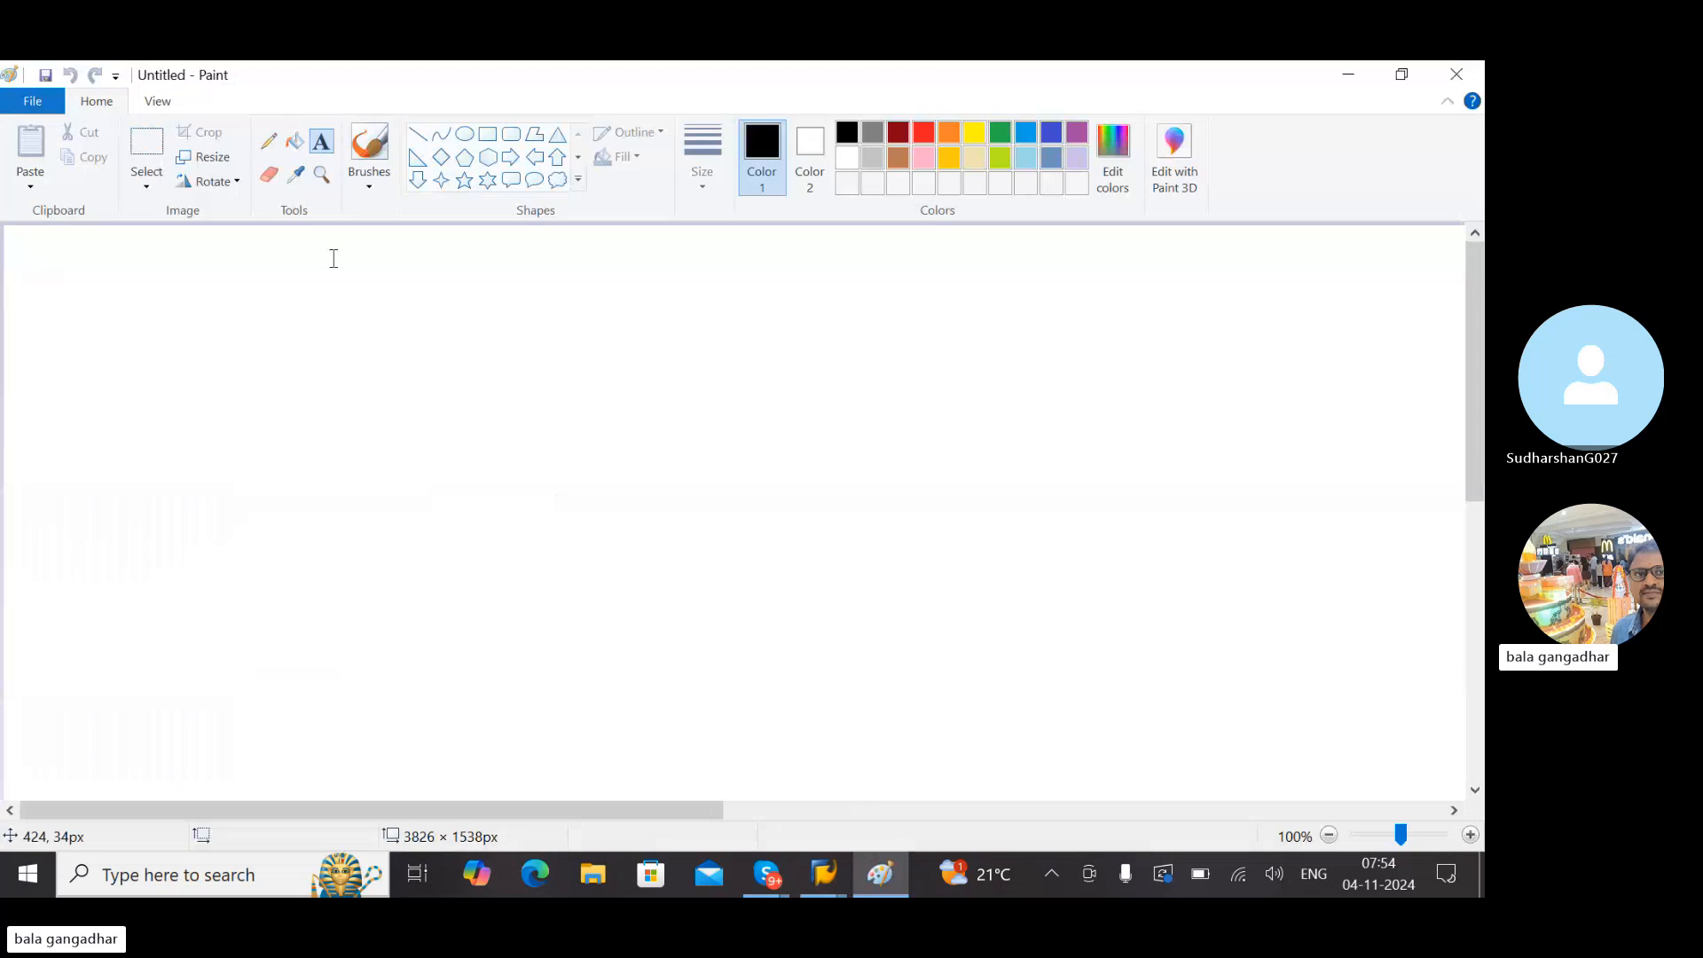
left_click(331, 285)
type("HO")
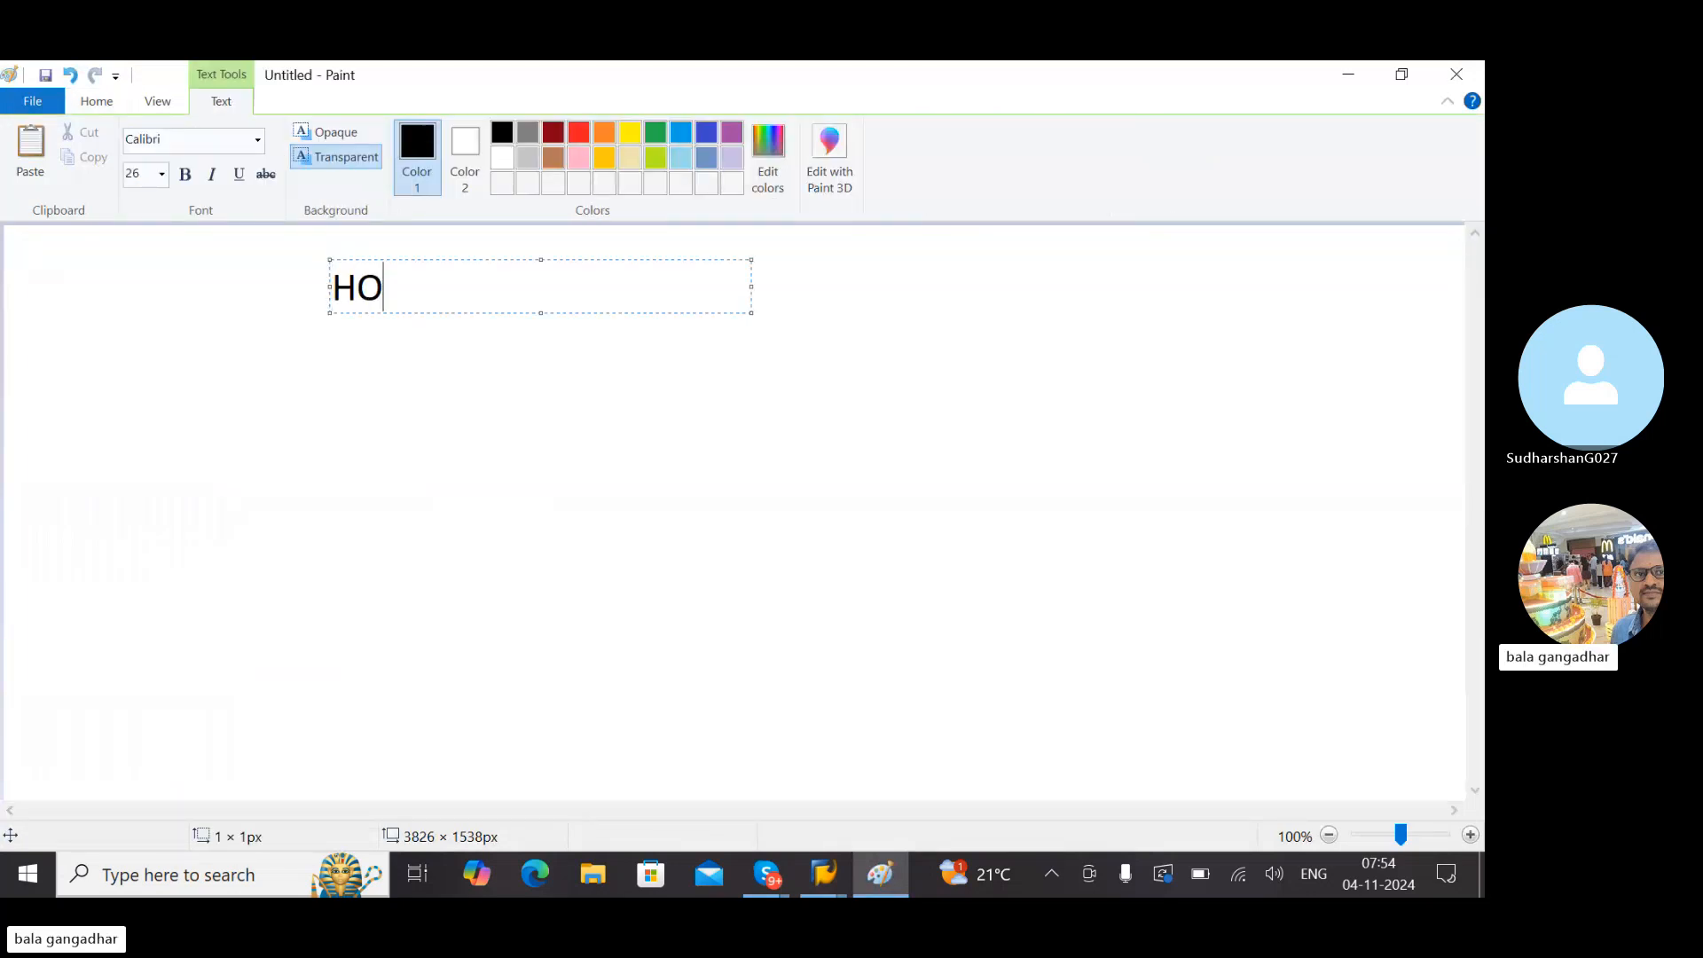
type("W TO MAINT")
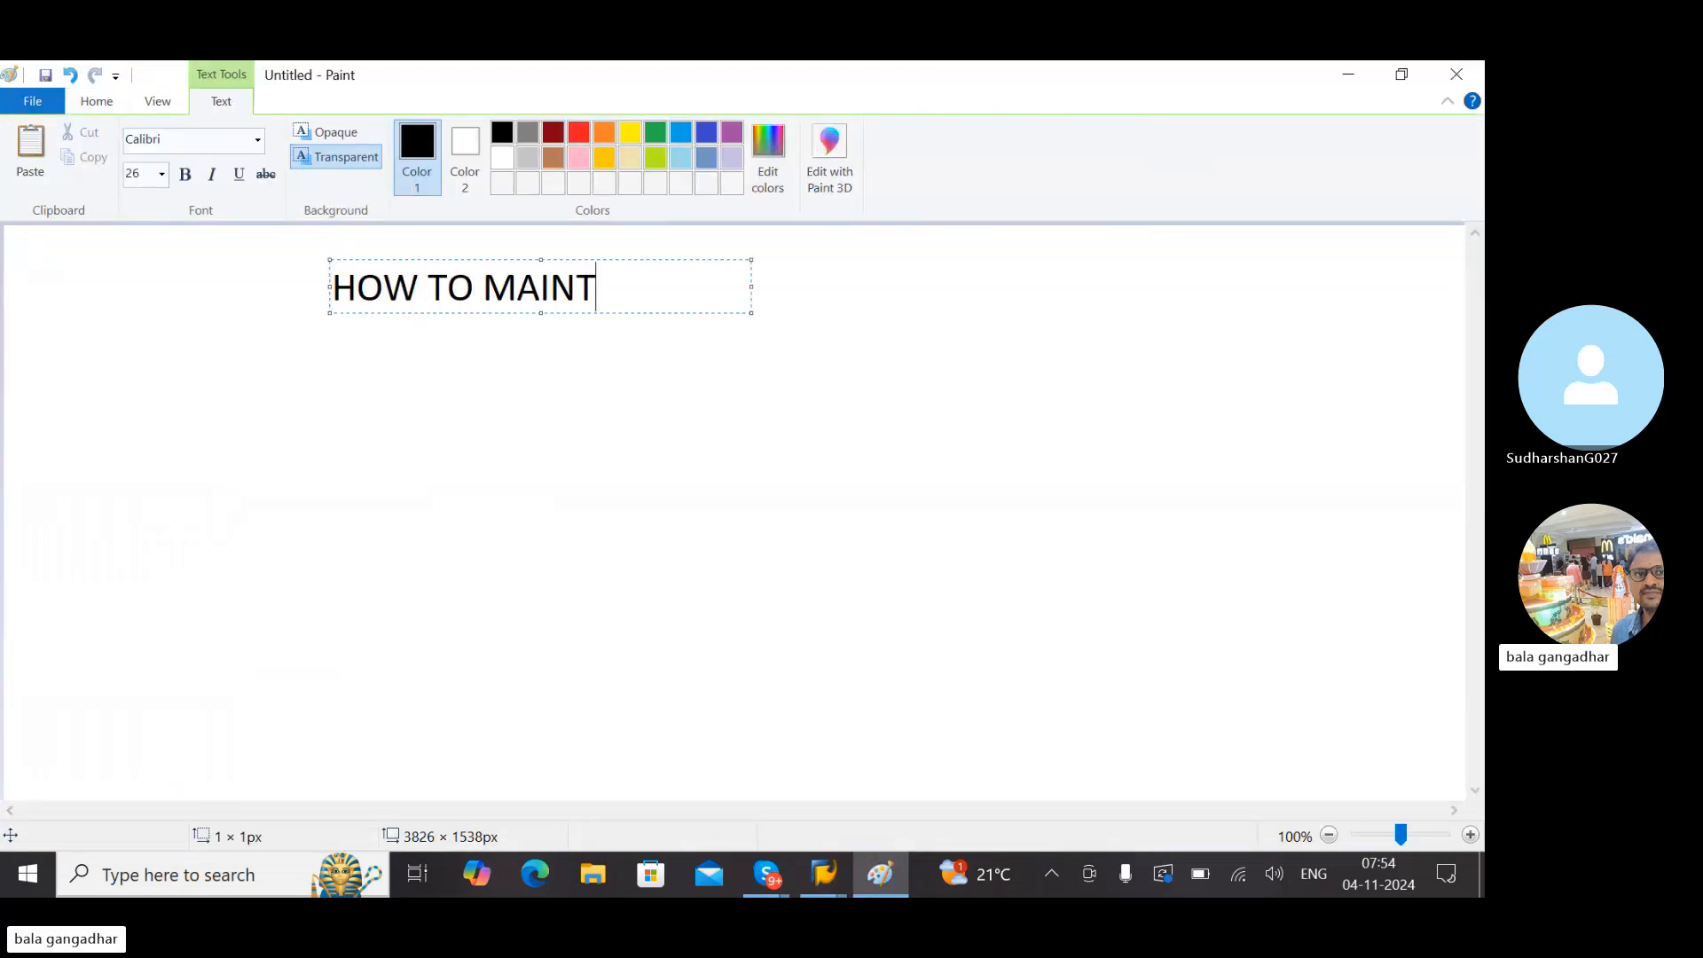
type("AIN TRANSA")
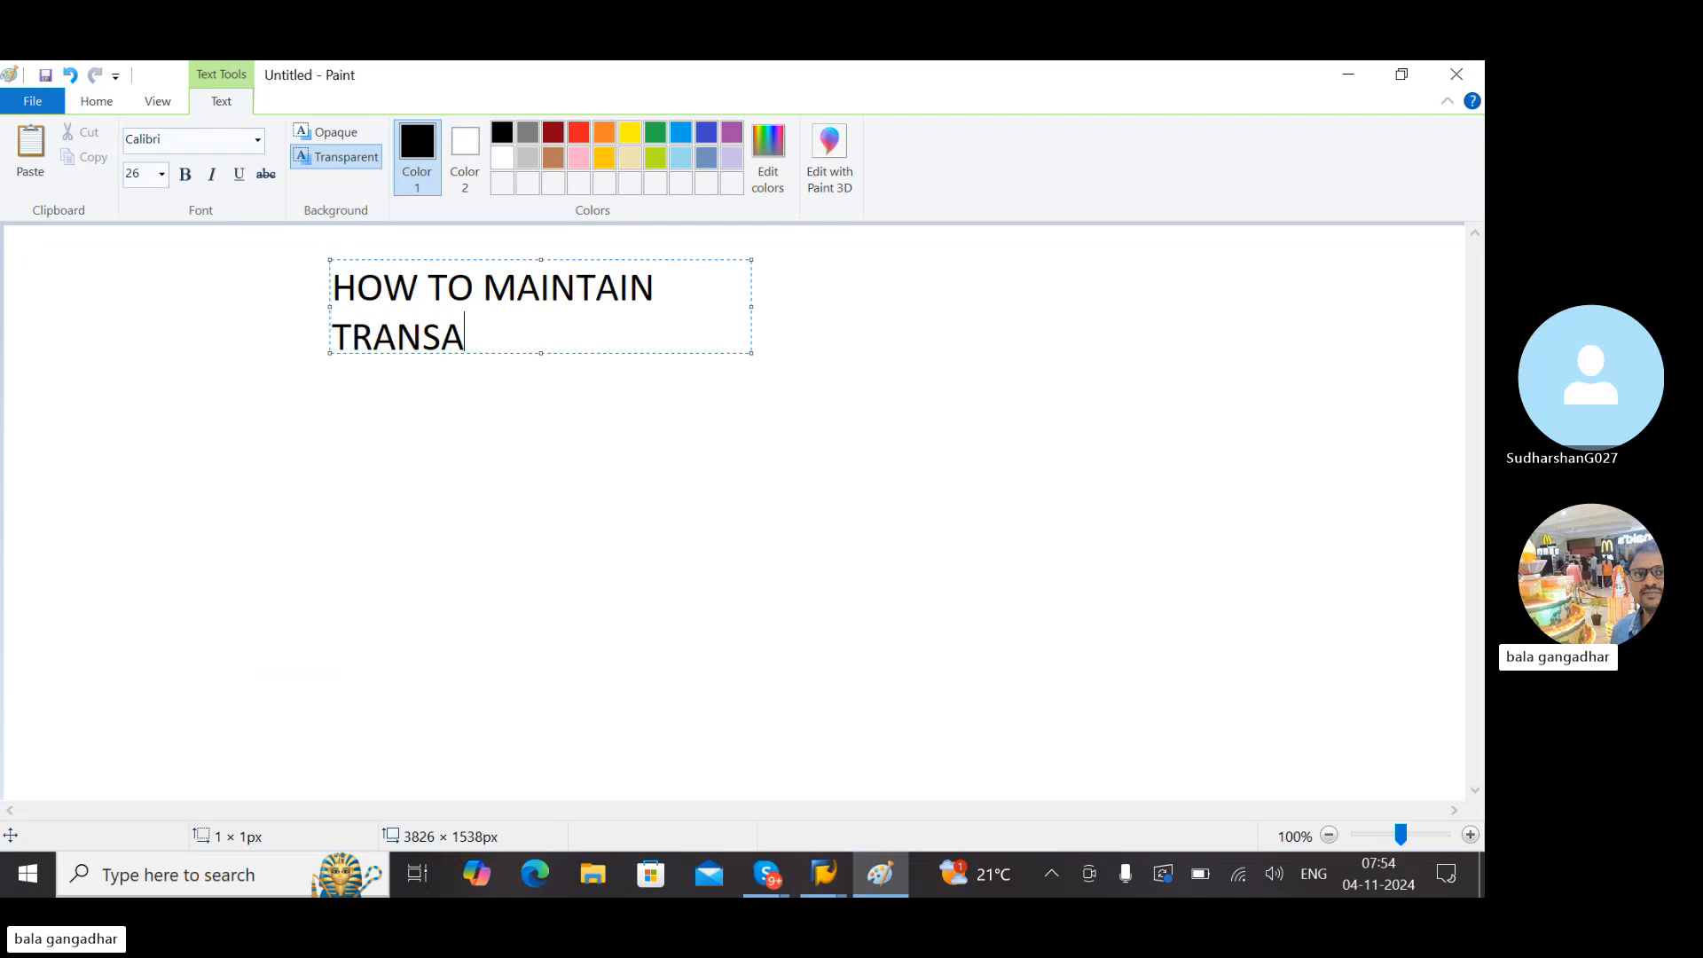
type("CTION BA")
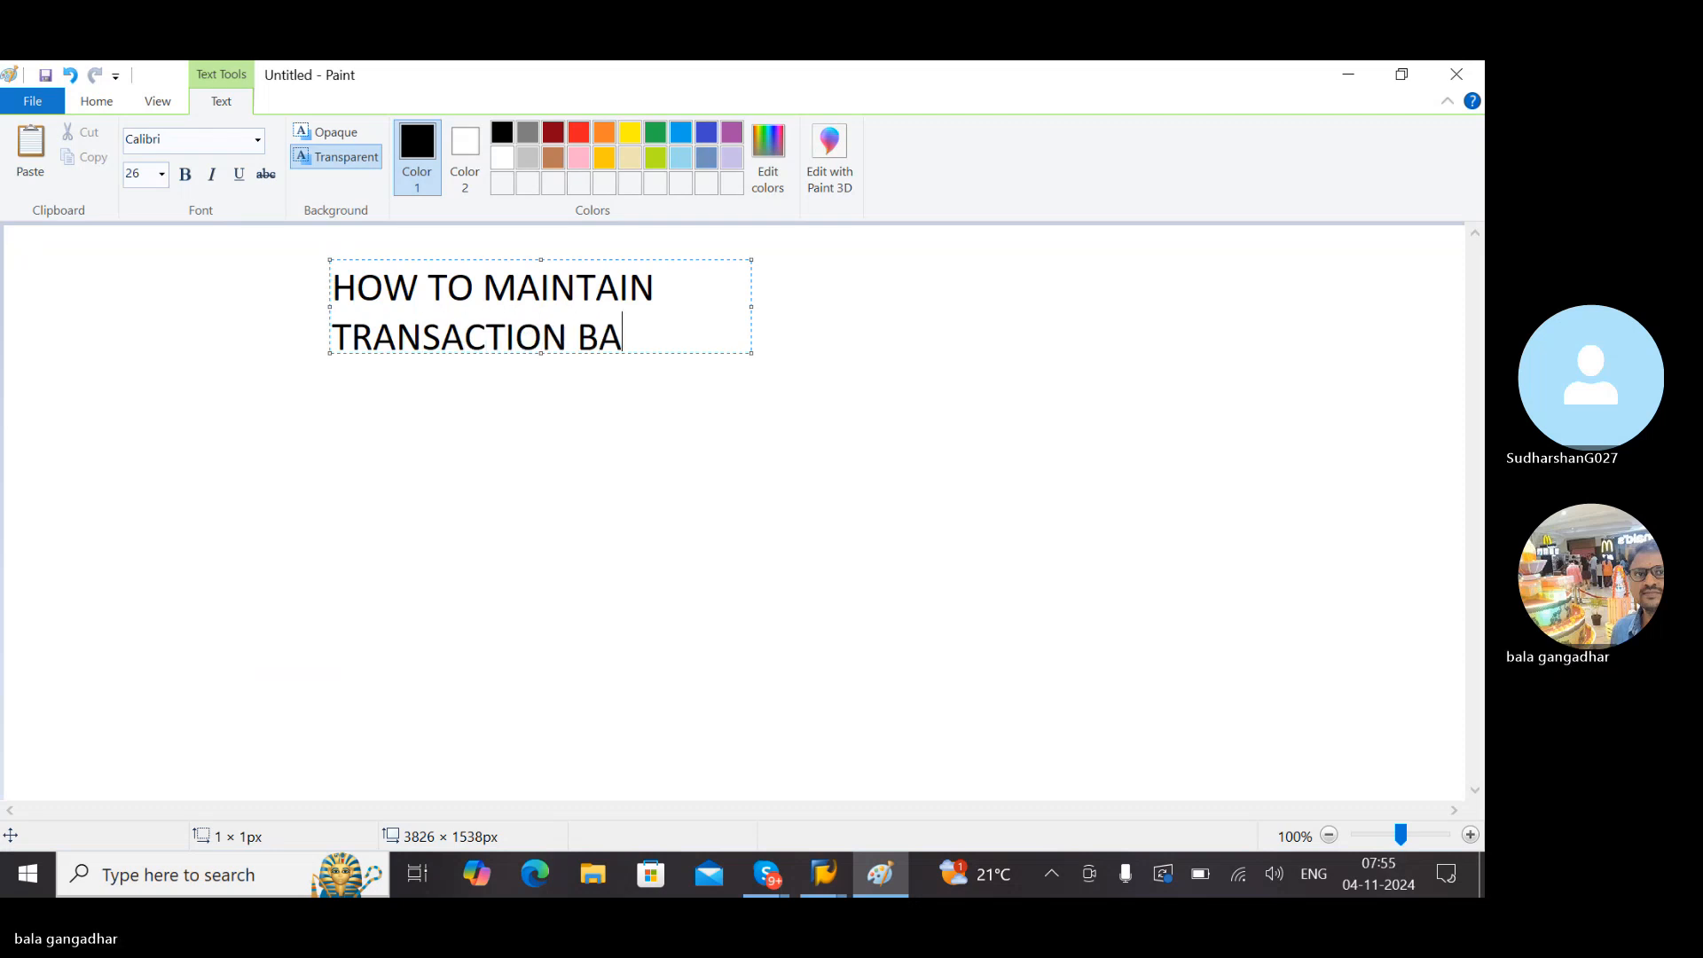
type("SED M")
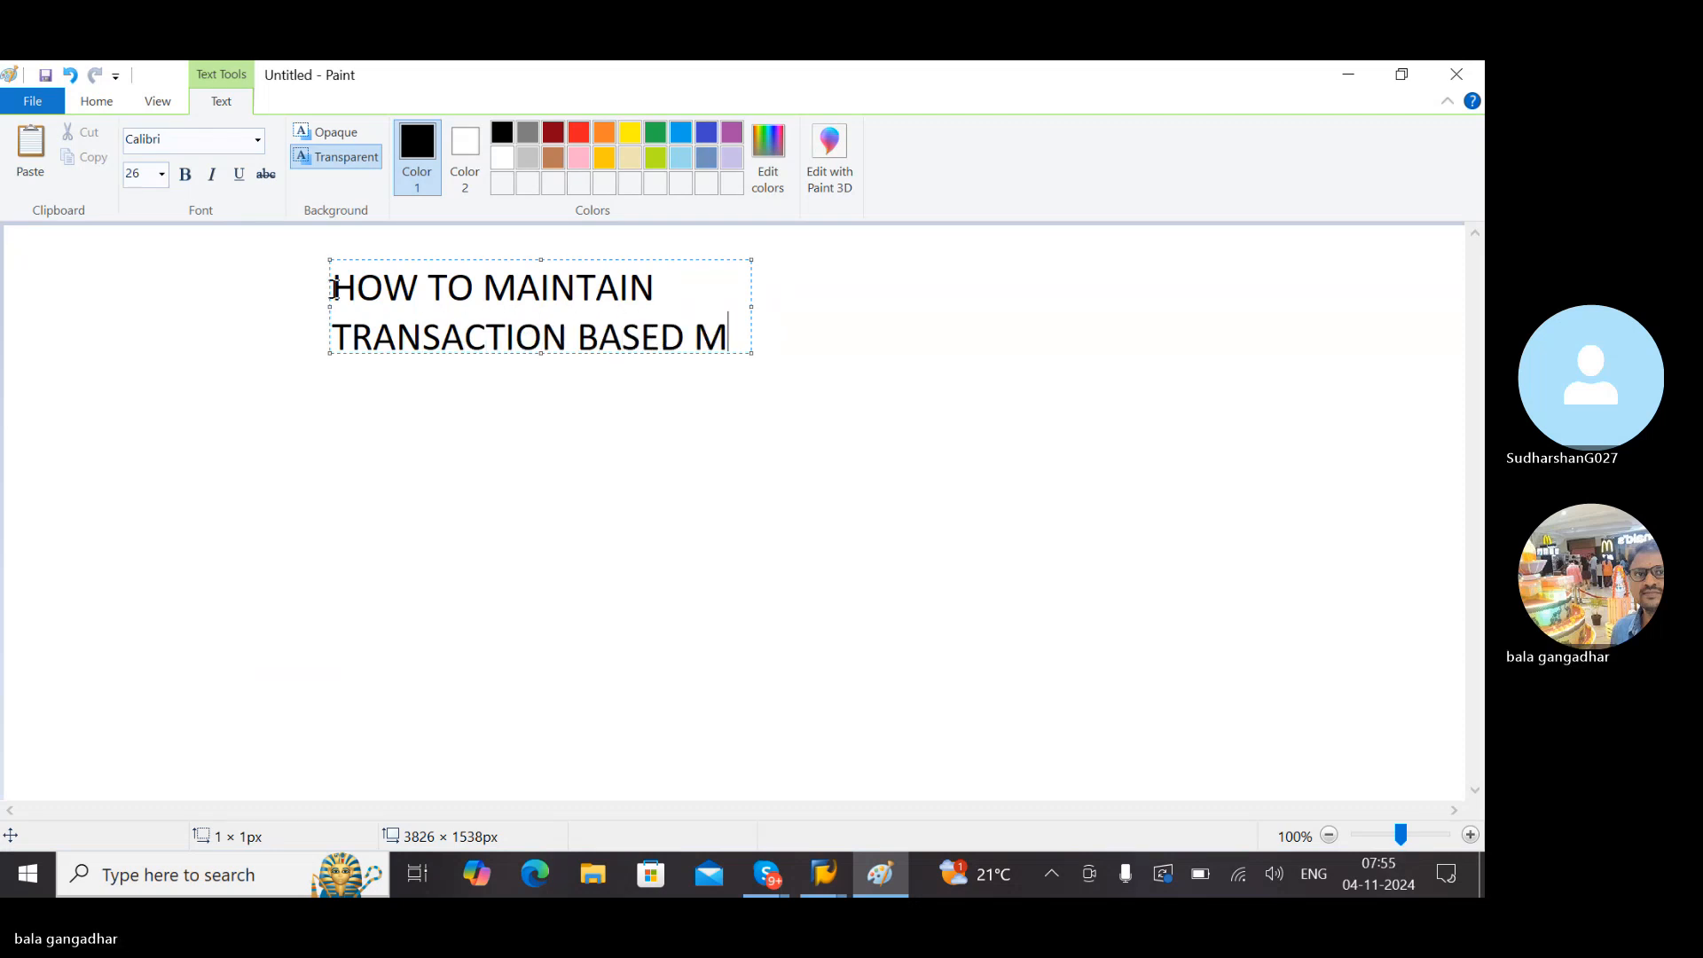
type("ANDATORY ")
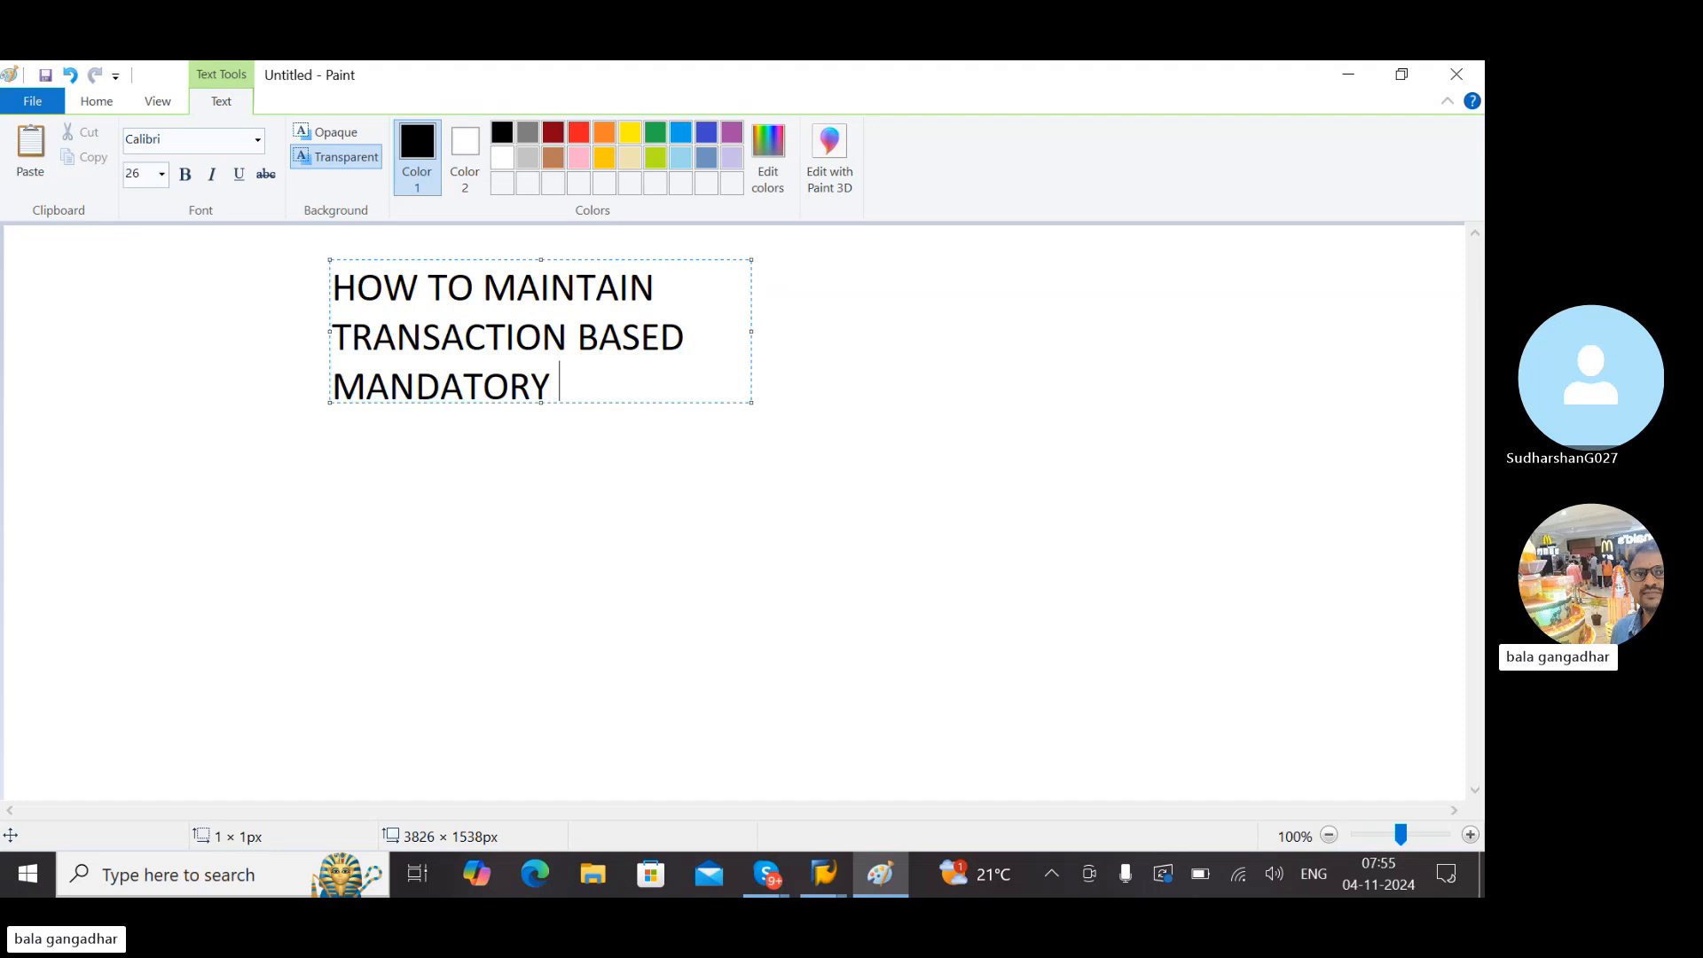
type("FIELDS")
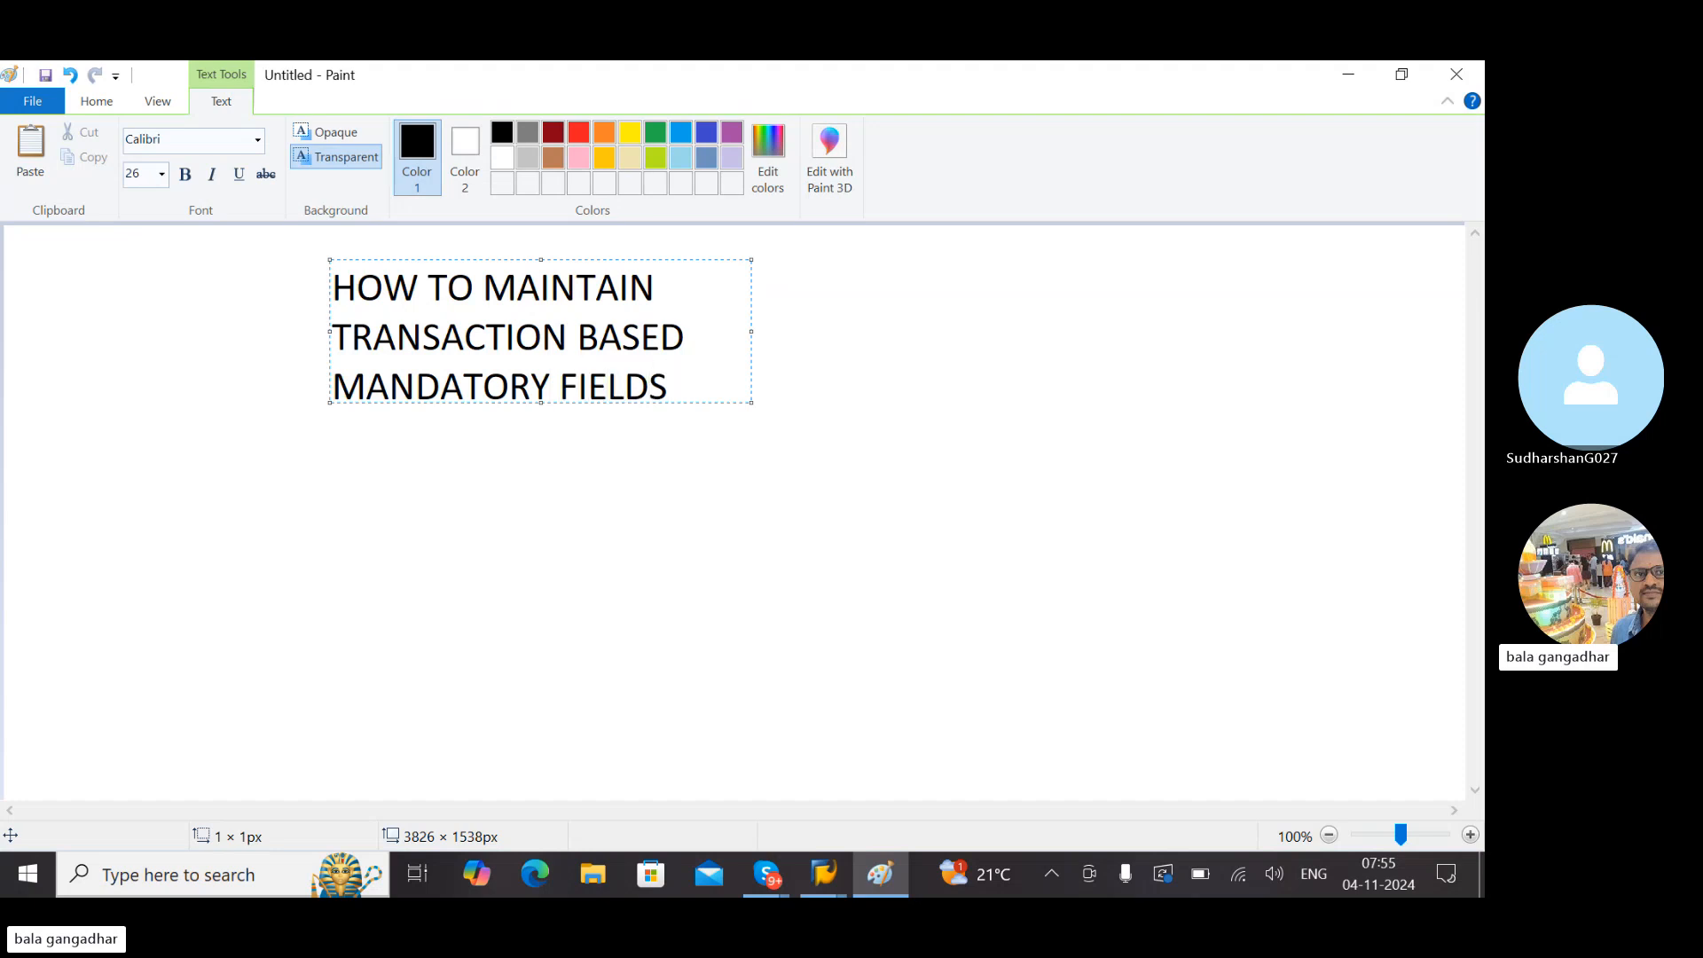
type("?")
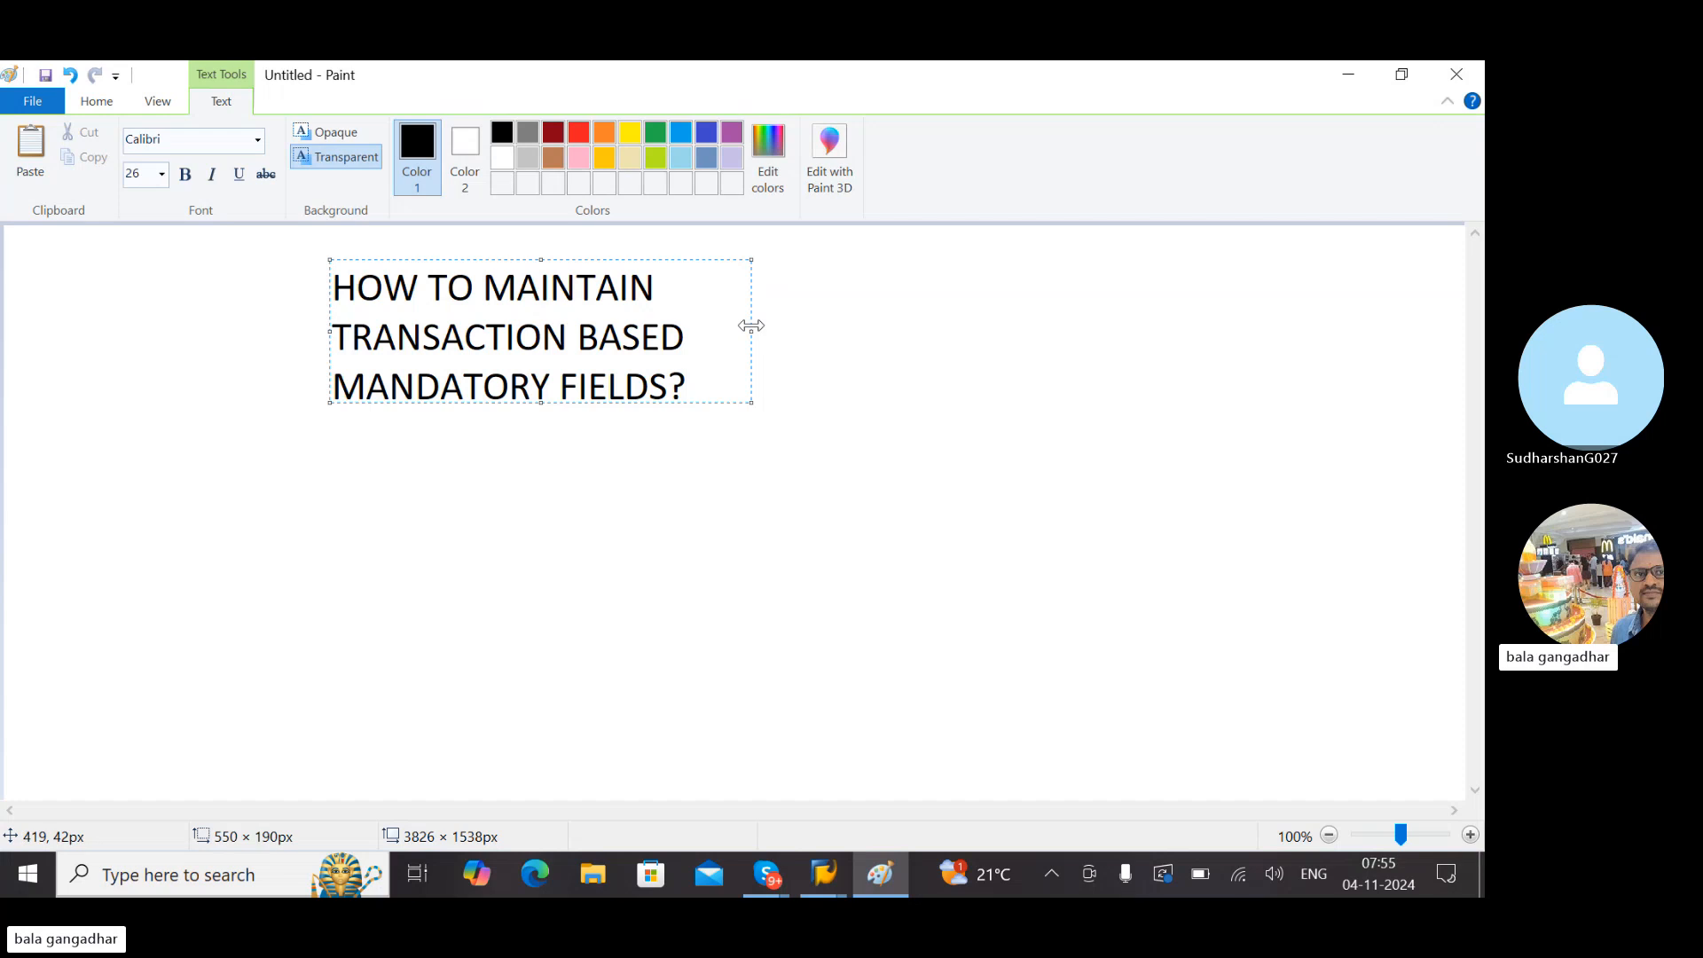
Try to resize the text box around the question
left_click_drag(751, 326, 58, 263)
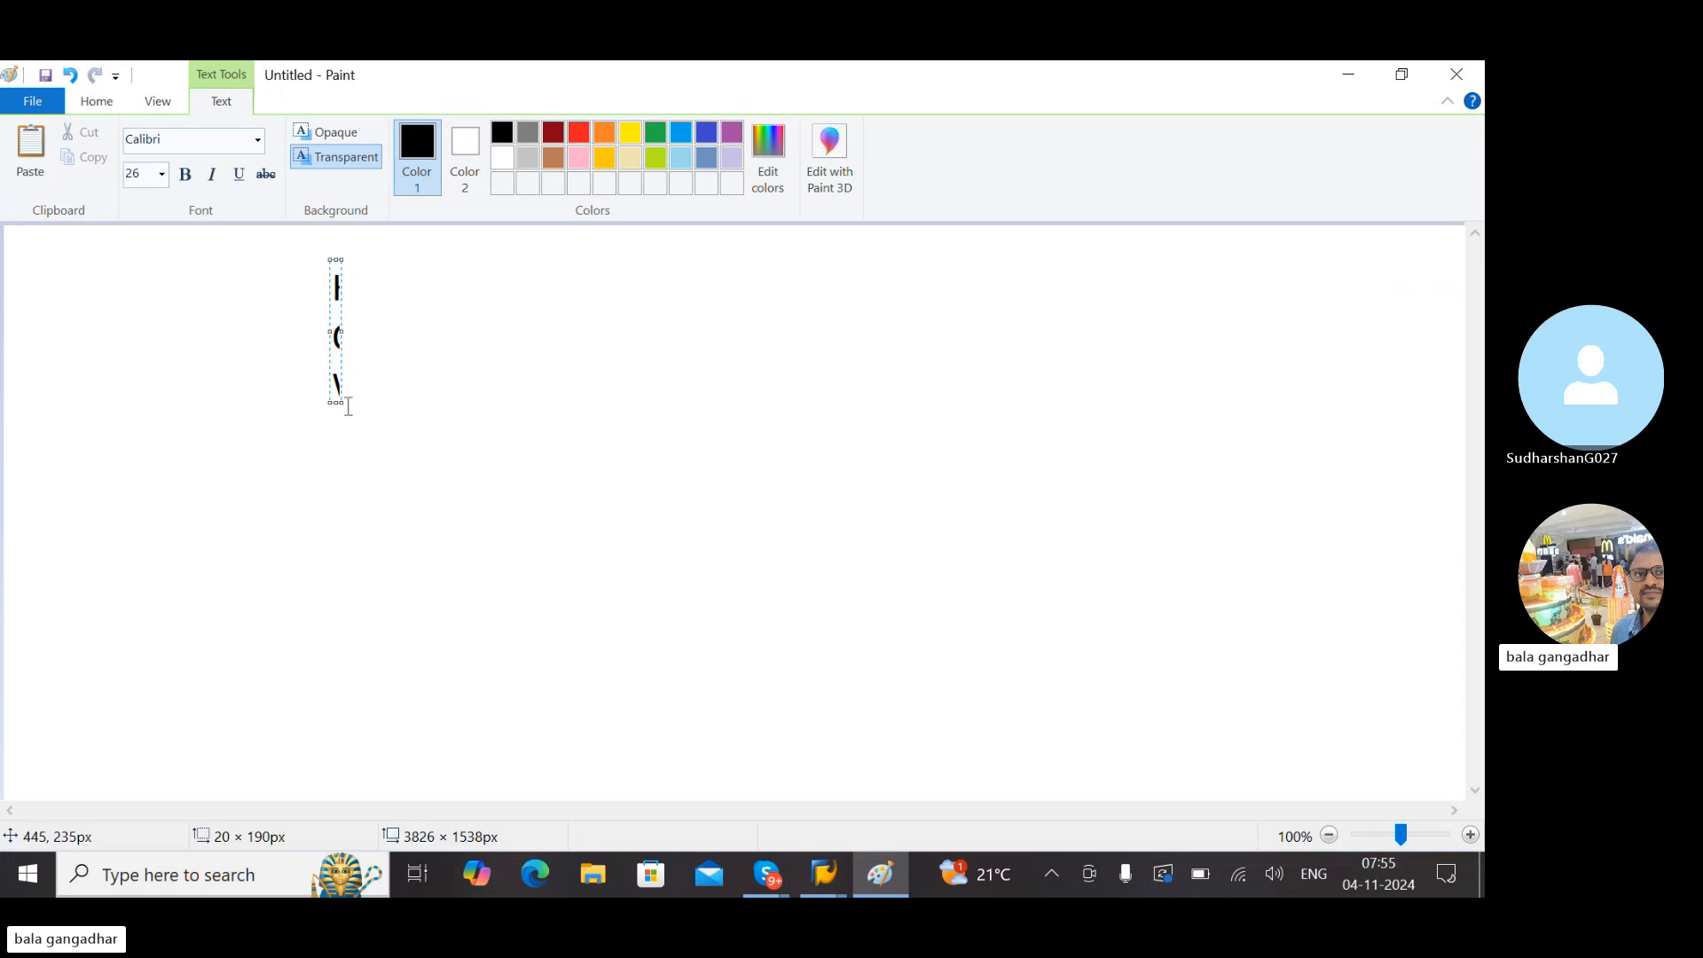
left_click_drag(340, 400, 342, 412)
left_click_drag(335, 257, 471, 218)
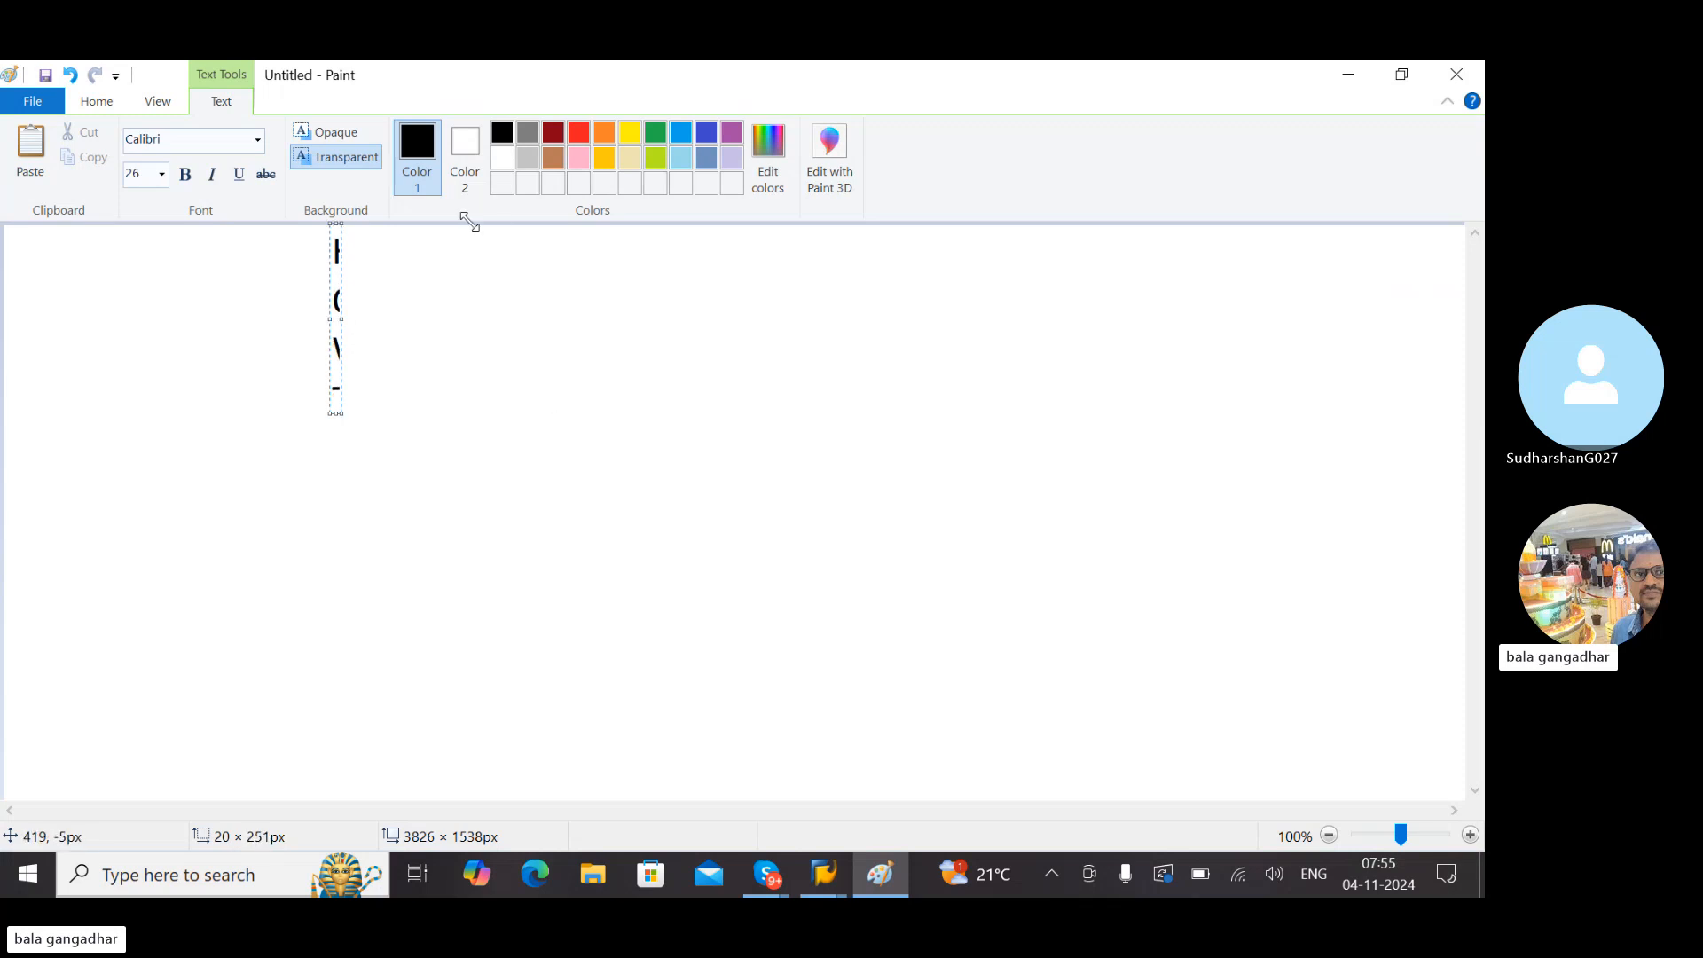
Replace the squeezed text box with a new one reading "HOW TO MAINTAIN TRANSACTION BASED MANDATORY FIELDS?"
left_click(340, 363)
key("ctrl+a")
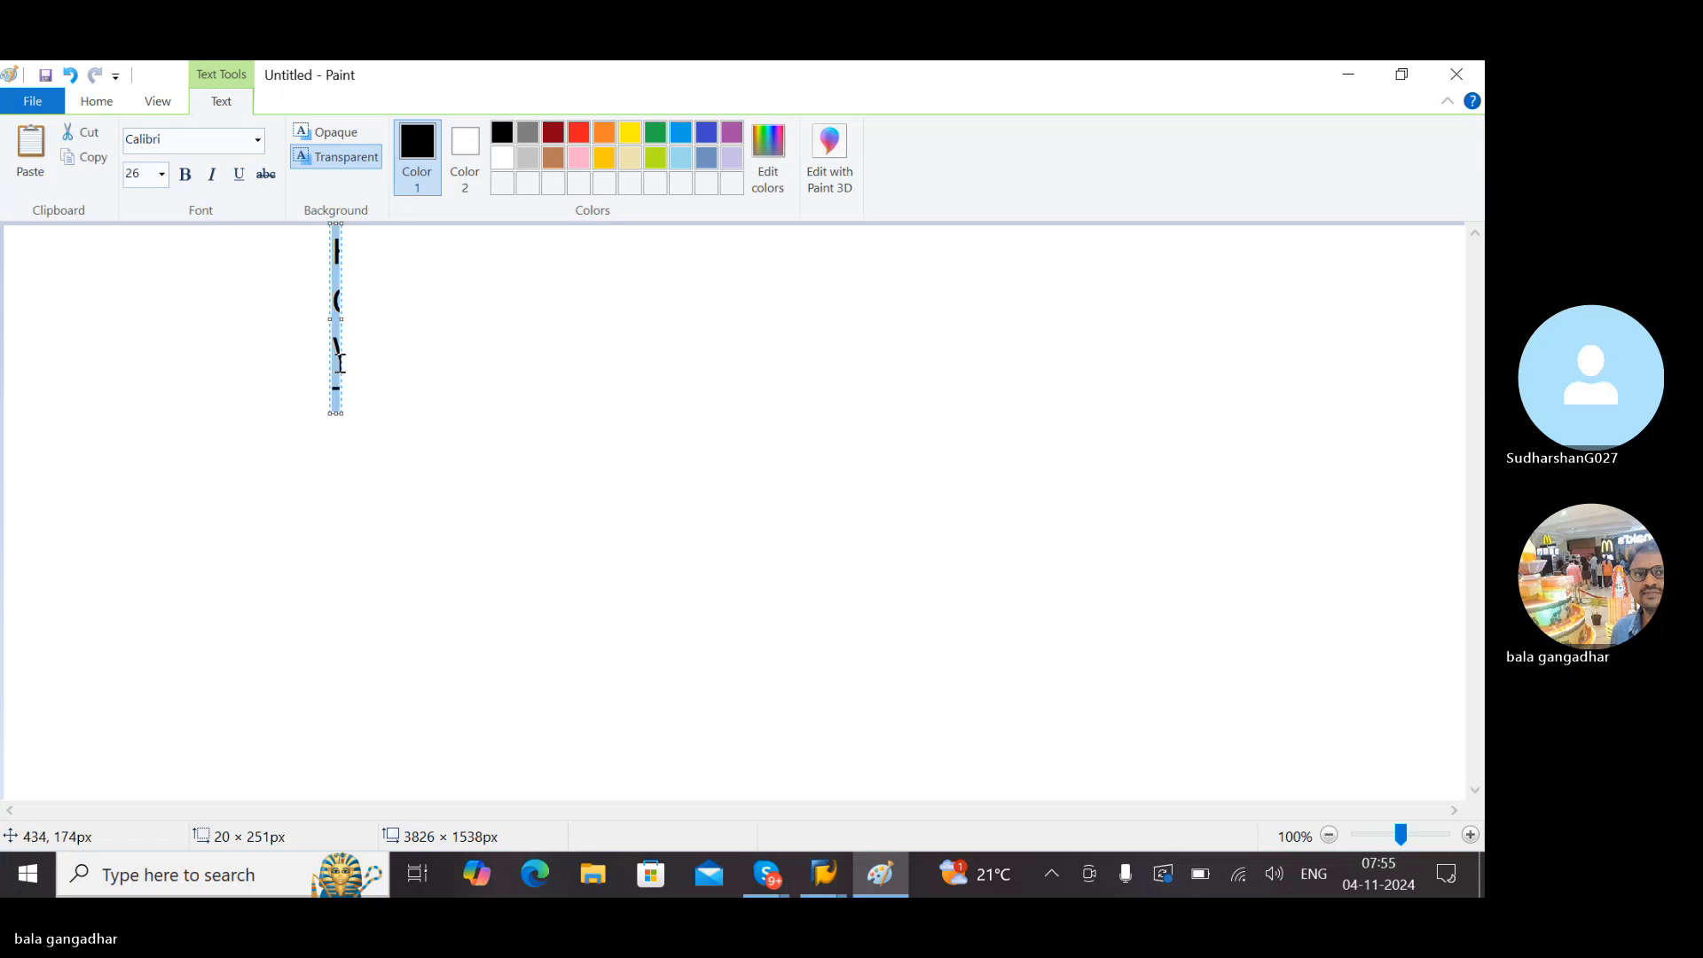
left_click(364, 461)
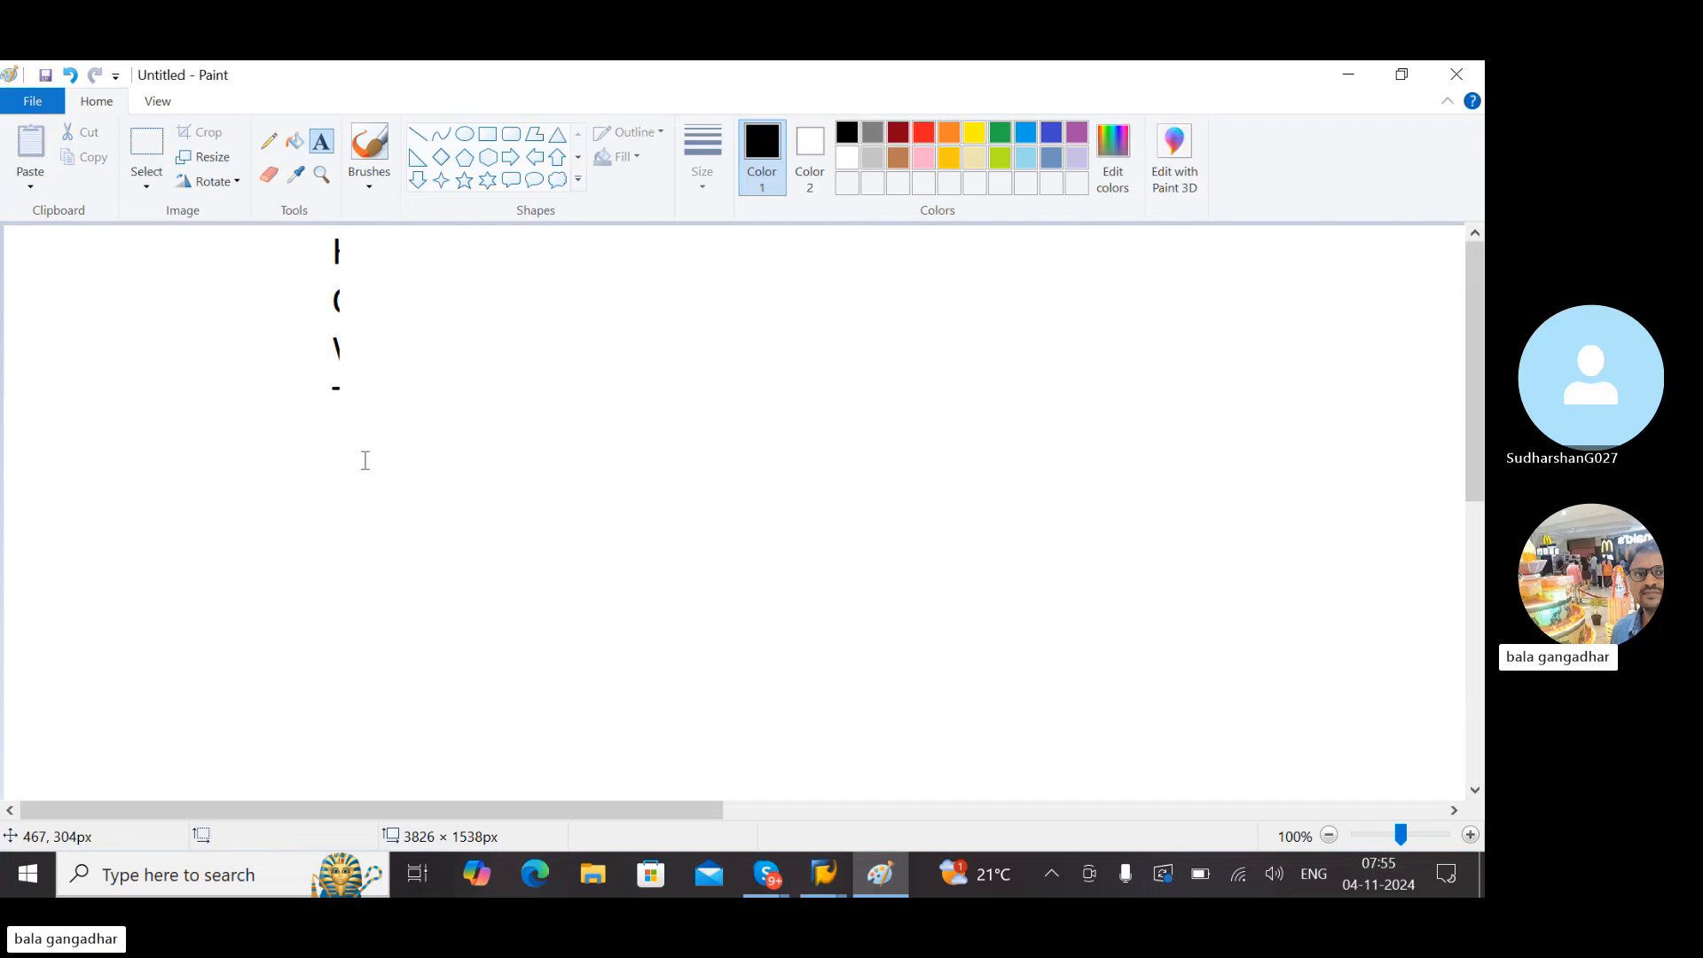
key("ctrl+z")
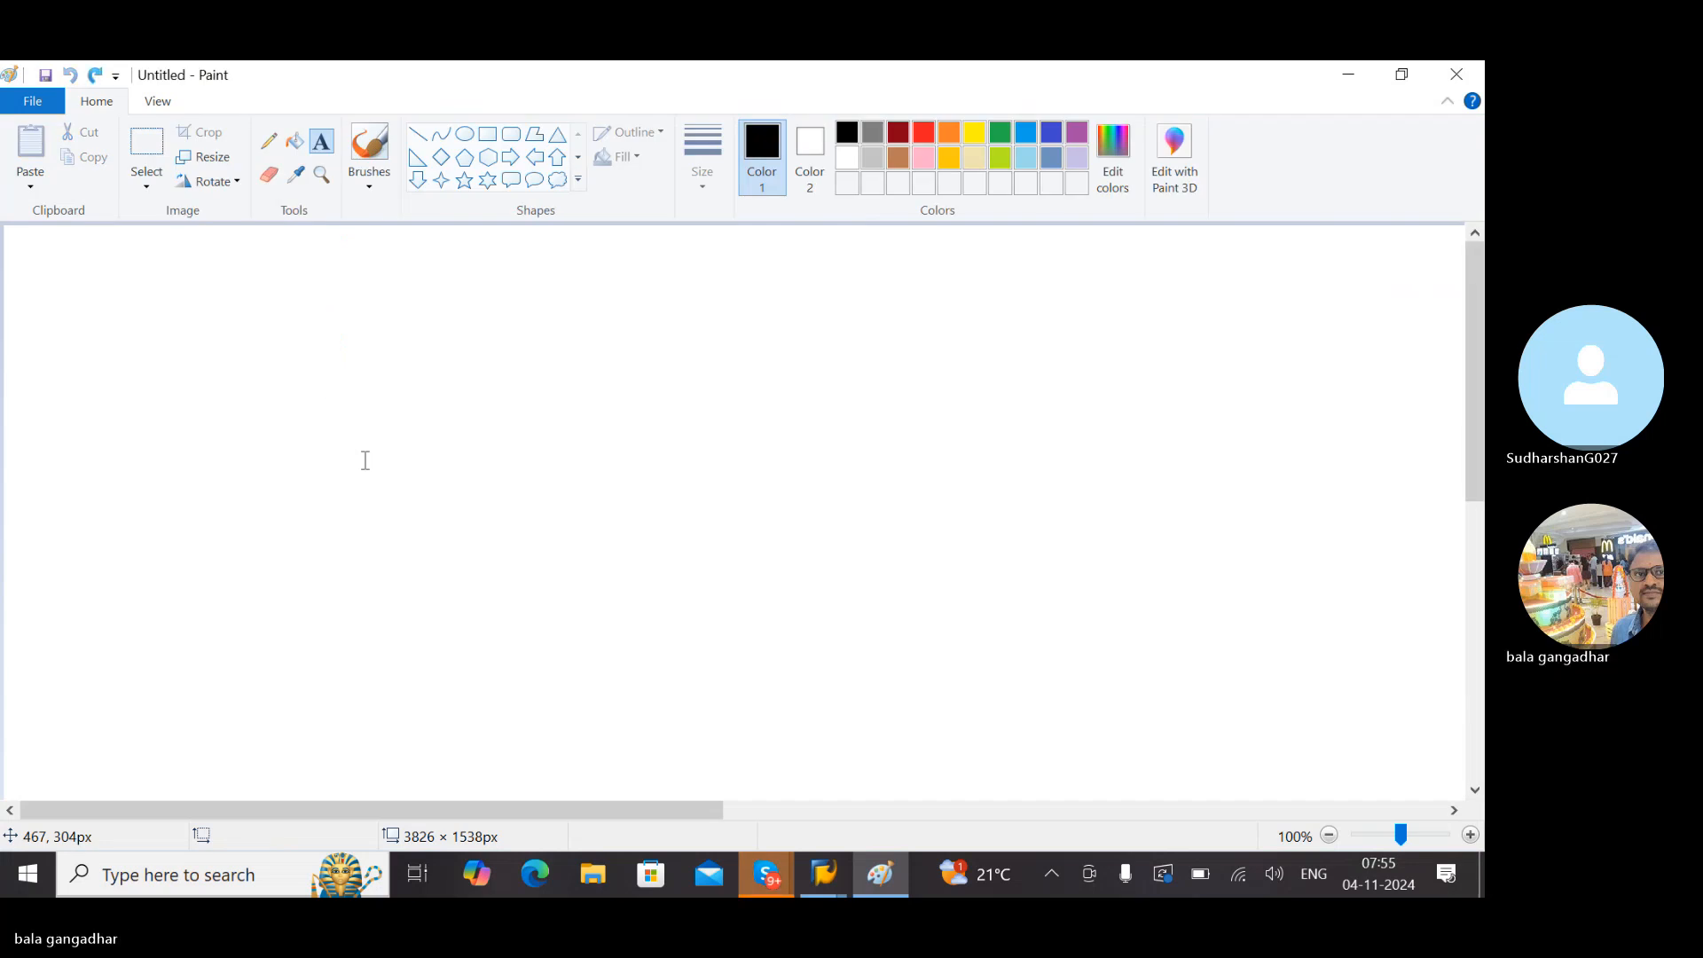
left_click(249, 295)
type("HOW TO MAINTAIN TRANSACTION BASED MANDATORY FIELDS?")
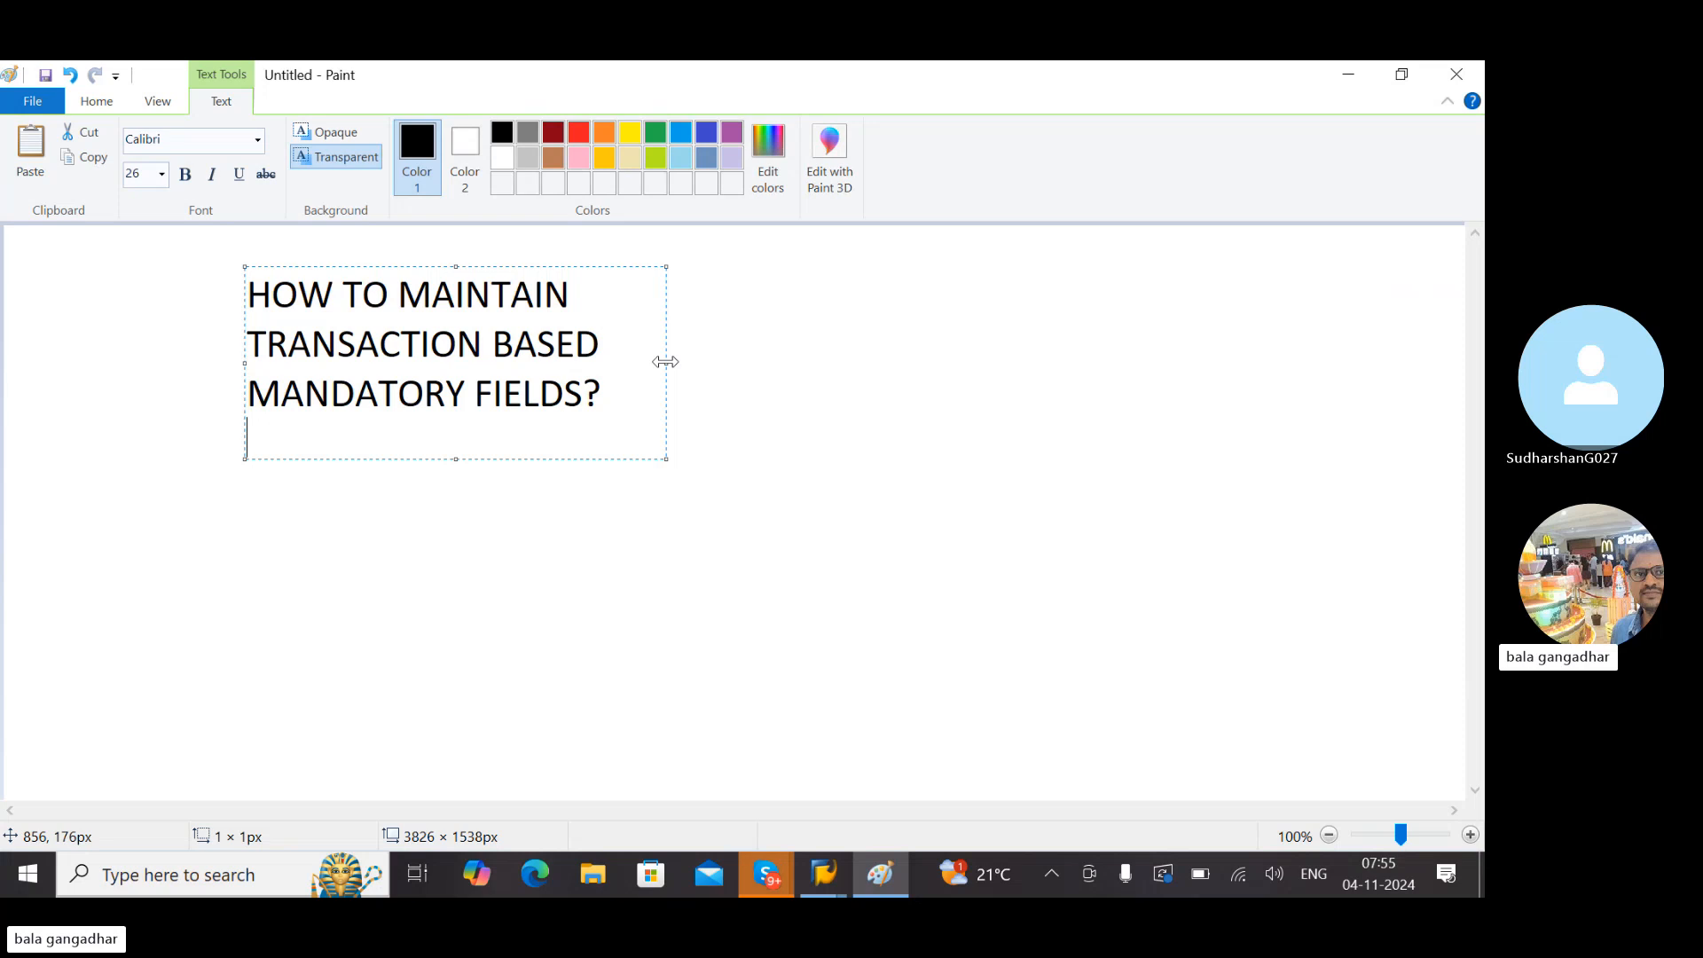
Widen the question's text box to one line and add a wide text box below it reading "EX: CENTRALLY VENDOR(XK01)"
left_click_drag(670, 363, 1464, 363)
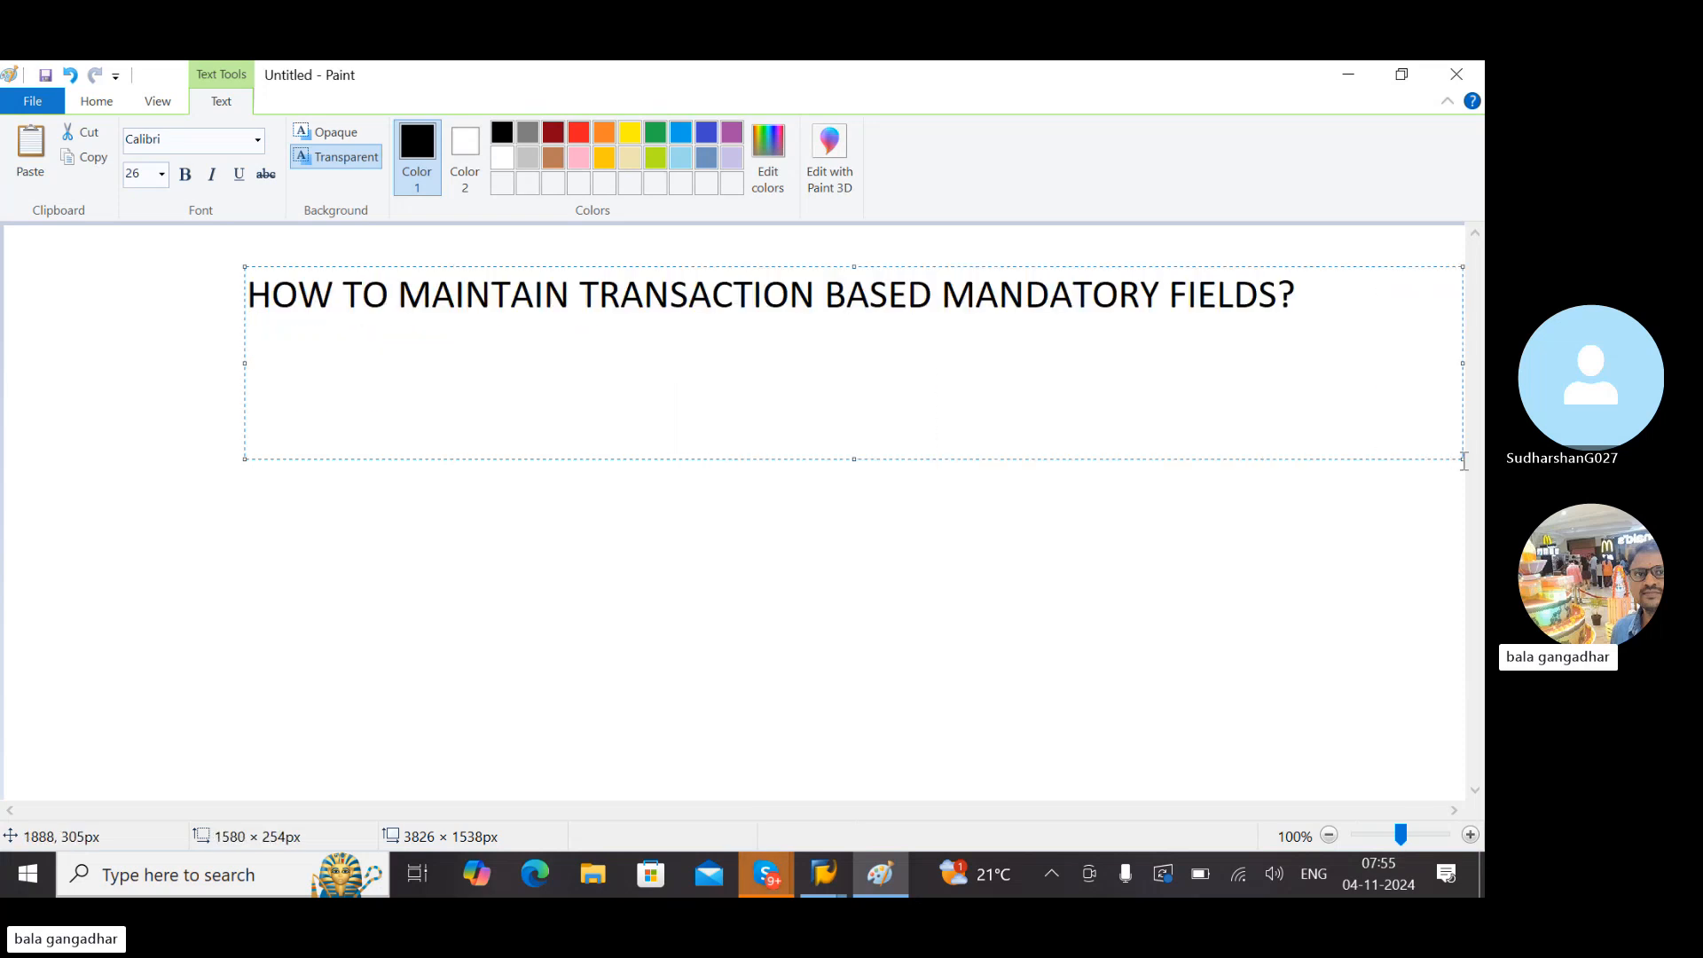
left_click(1235, 518)
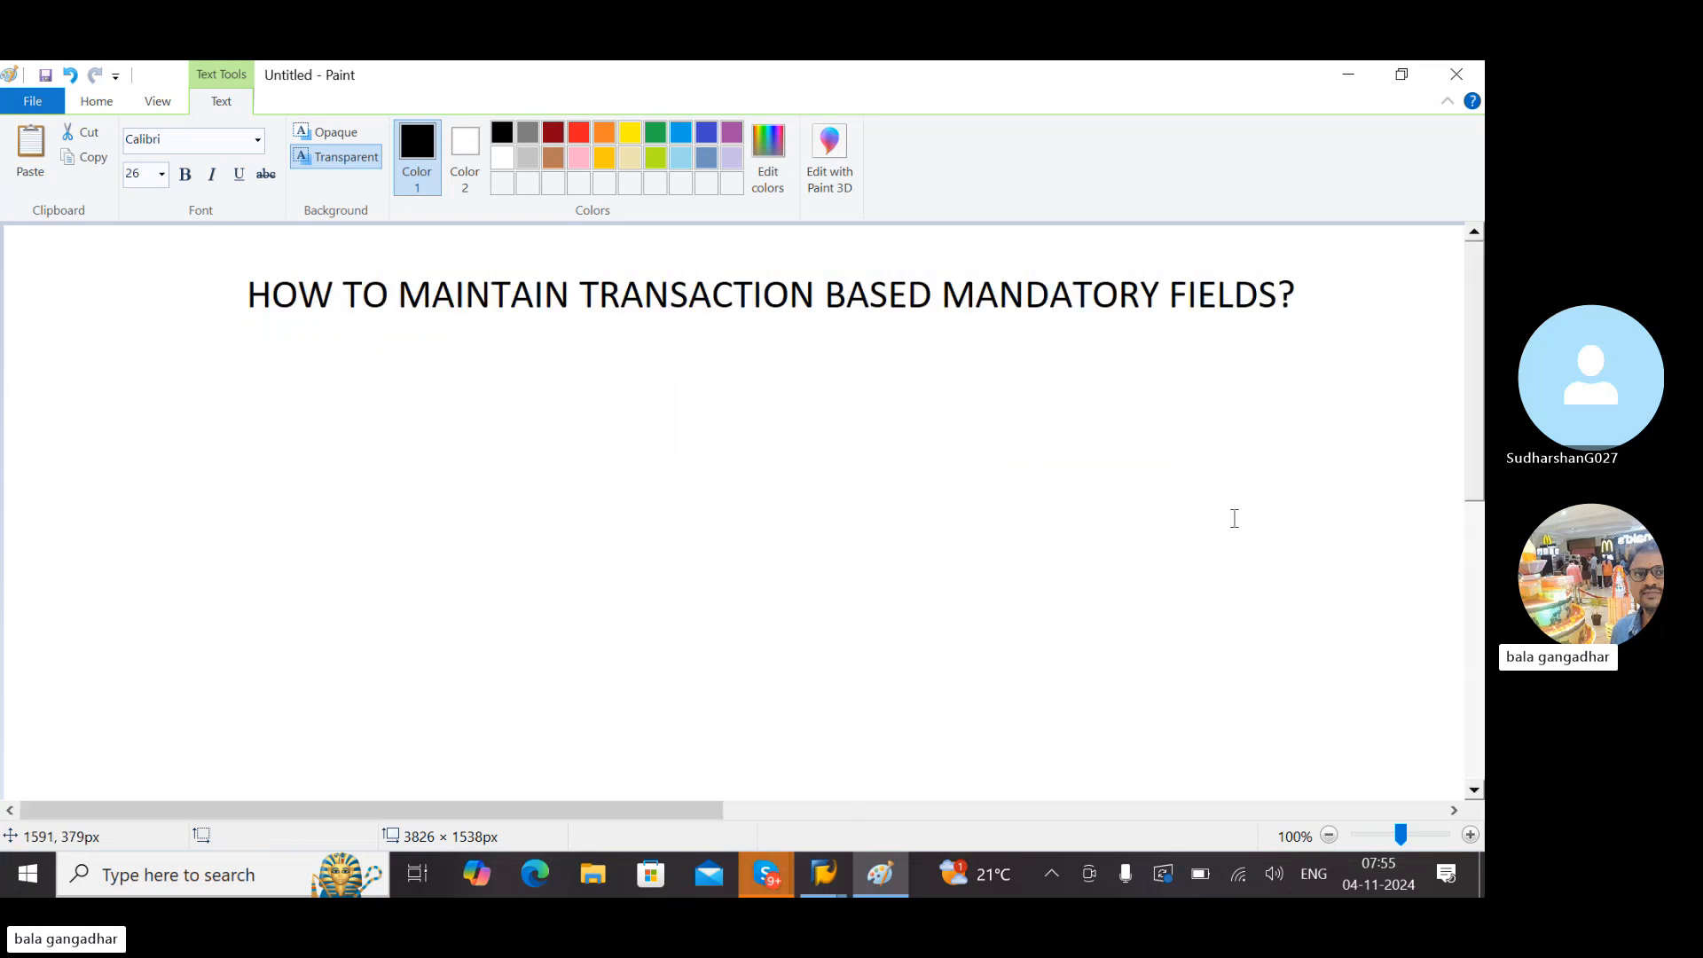
left_click(218, 398)
type("EX")
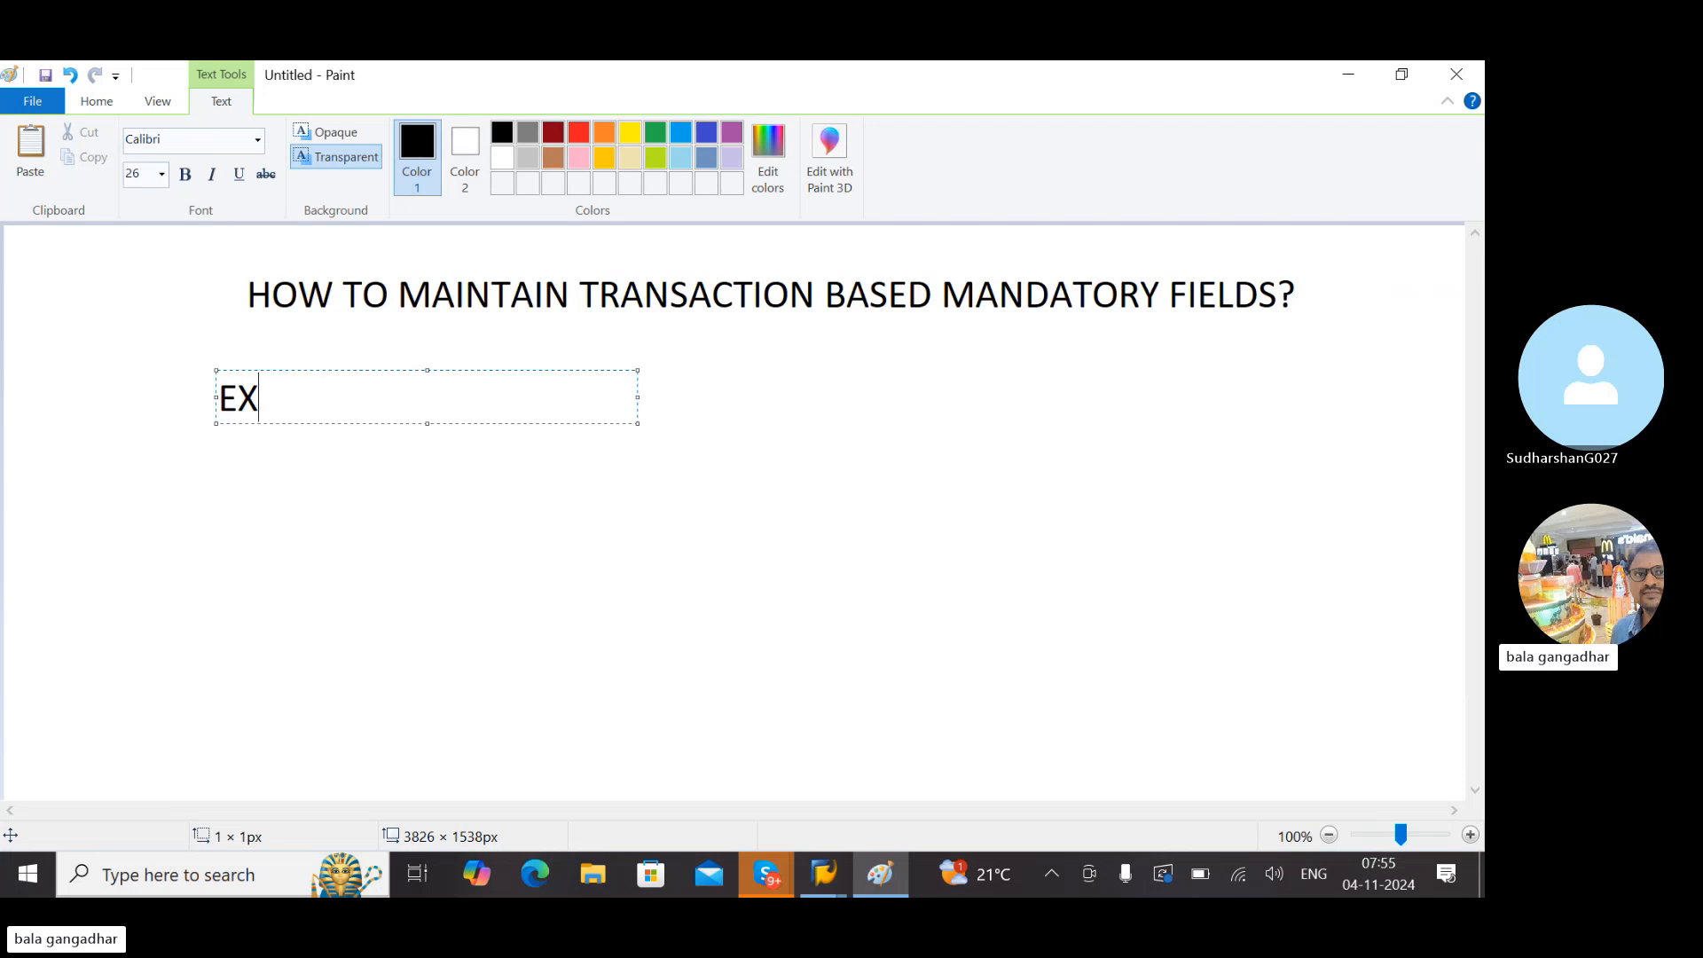
type(": CENTRALLY")
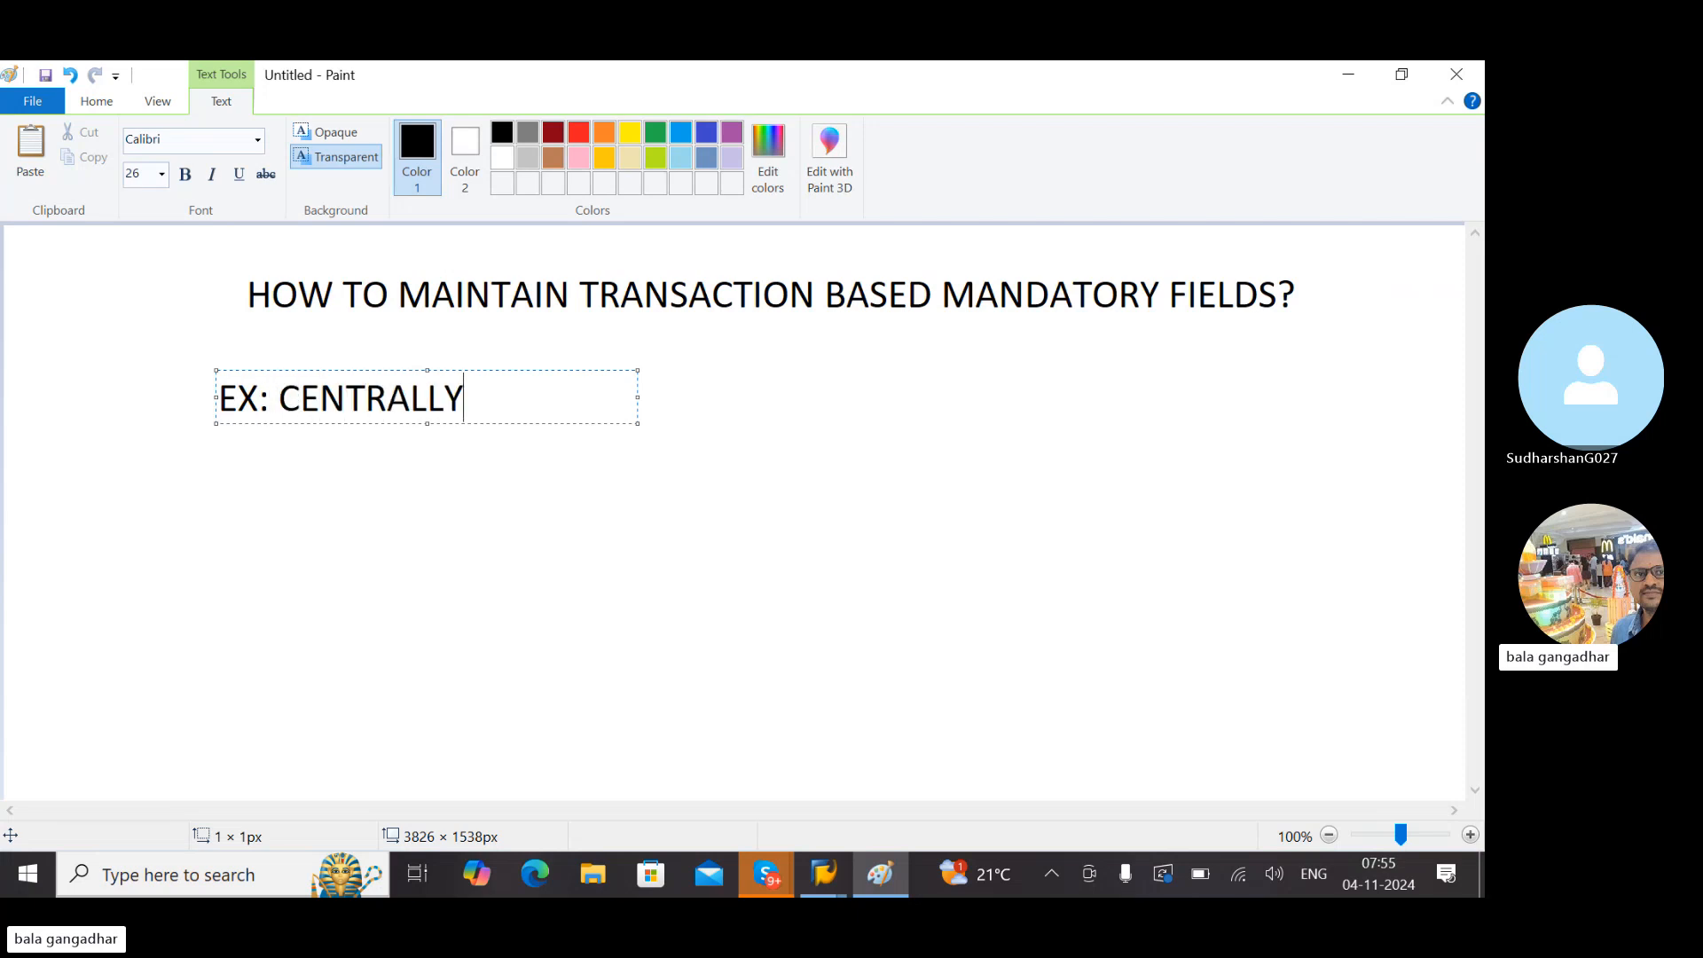
type(" VENDOR")
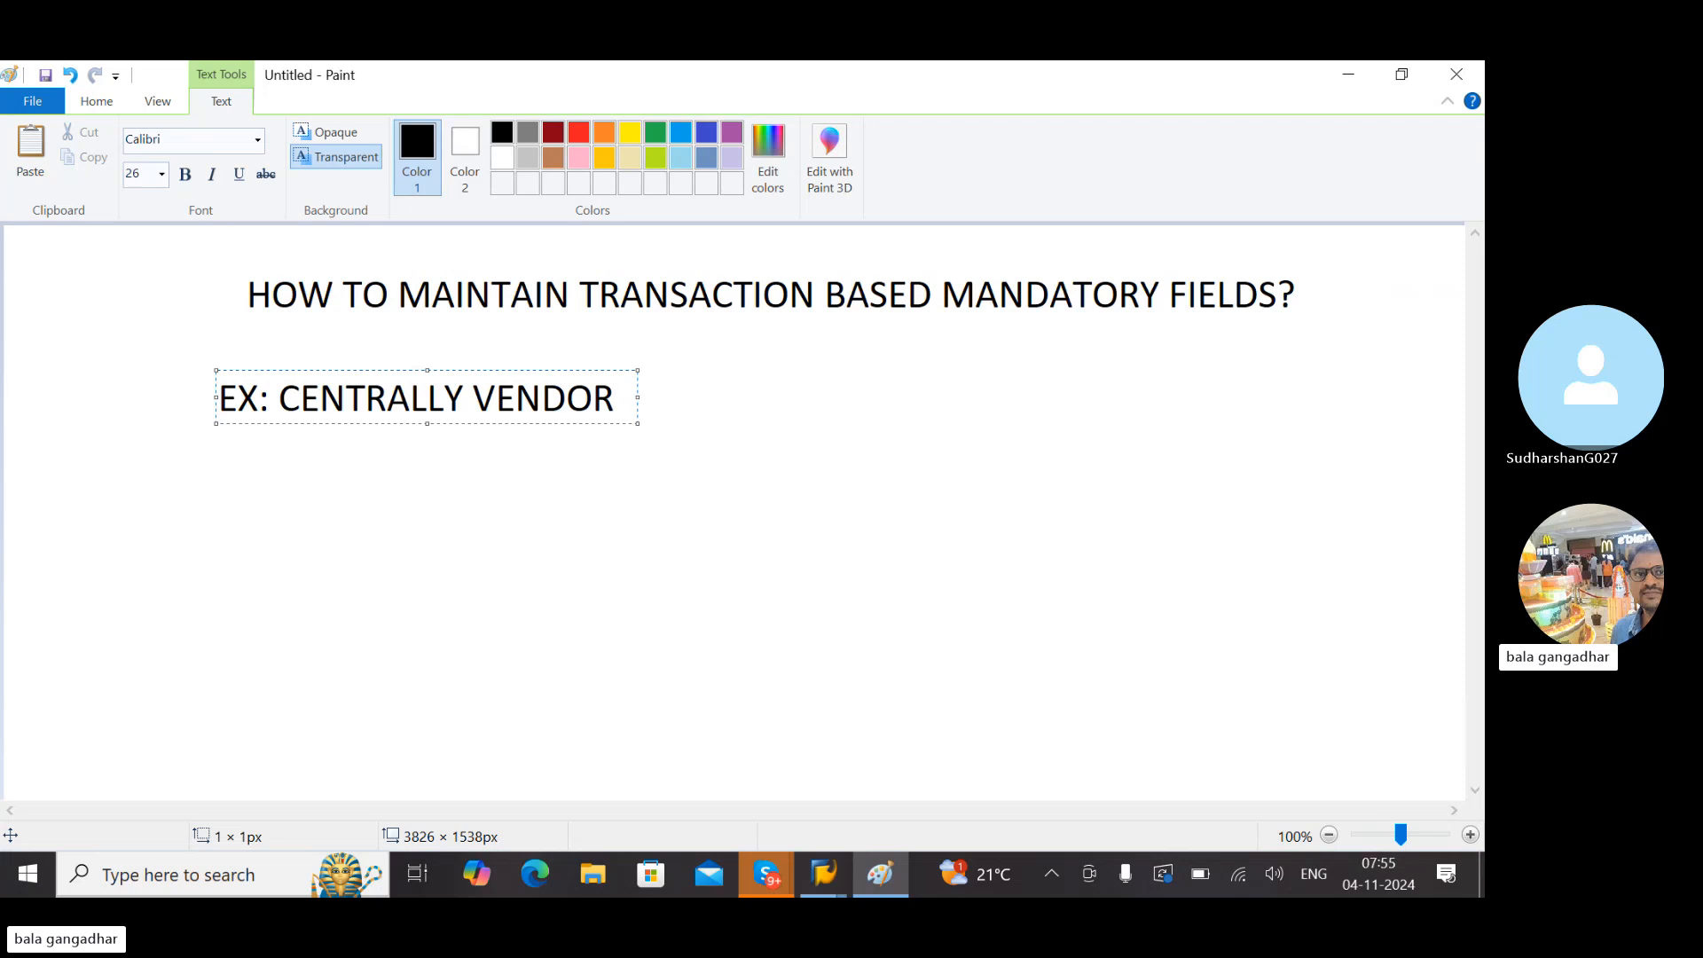
type("(XK01")
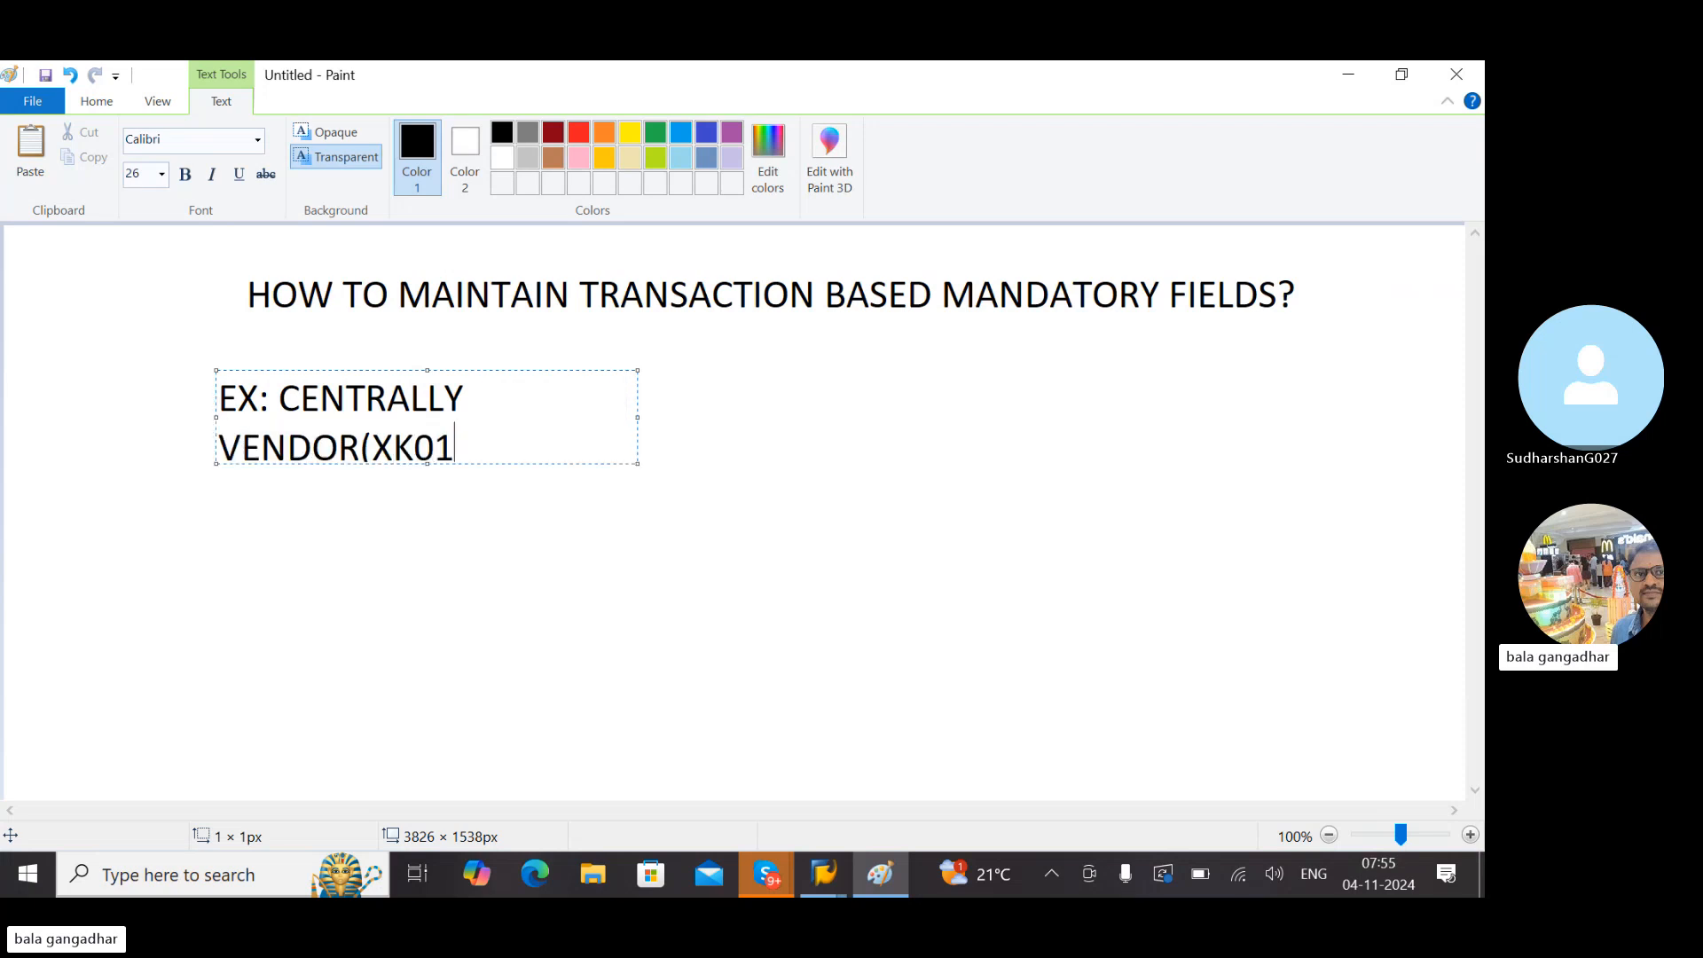
type(")")
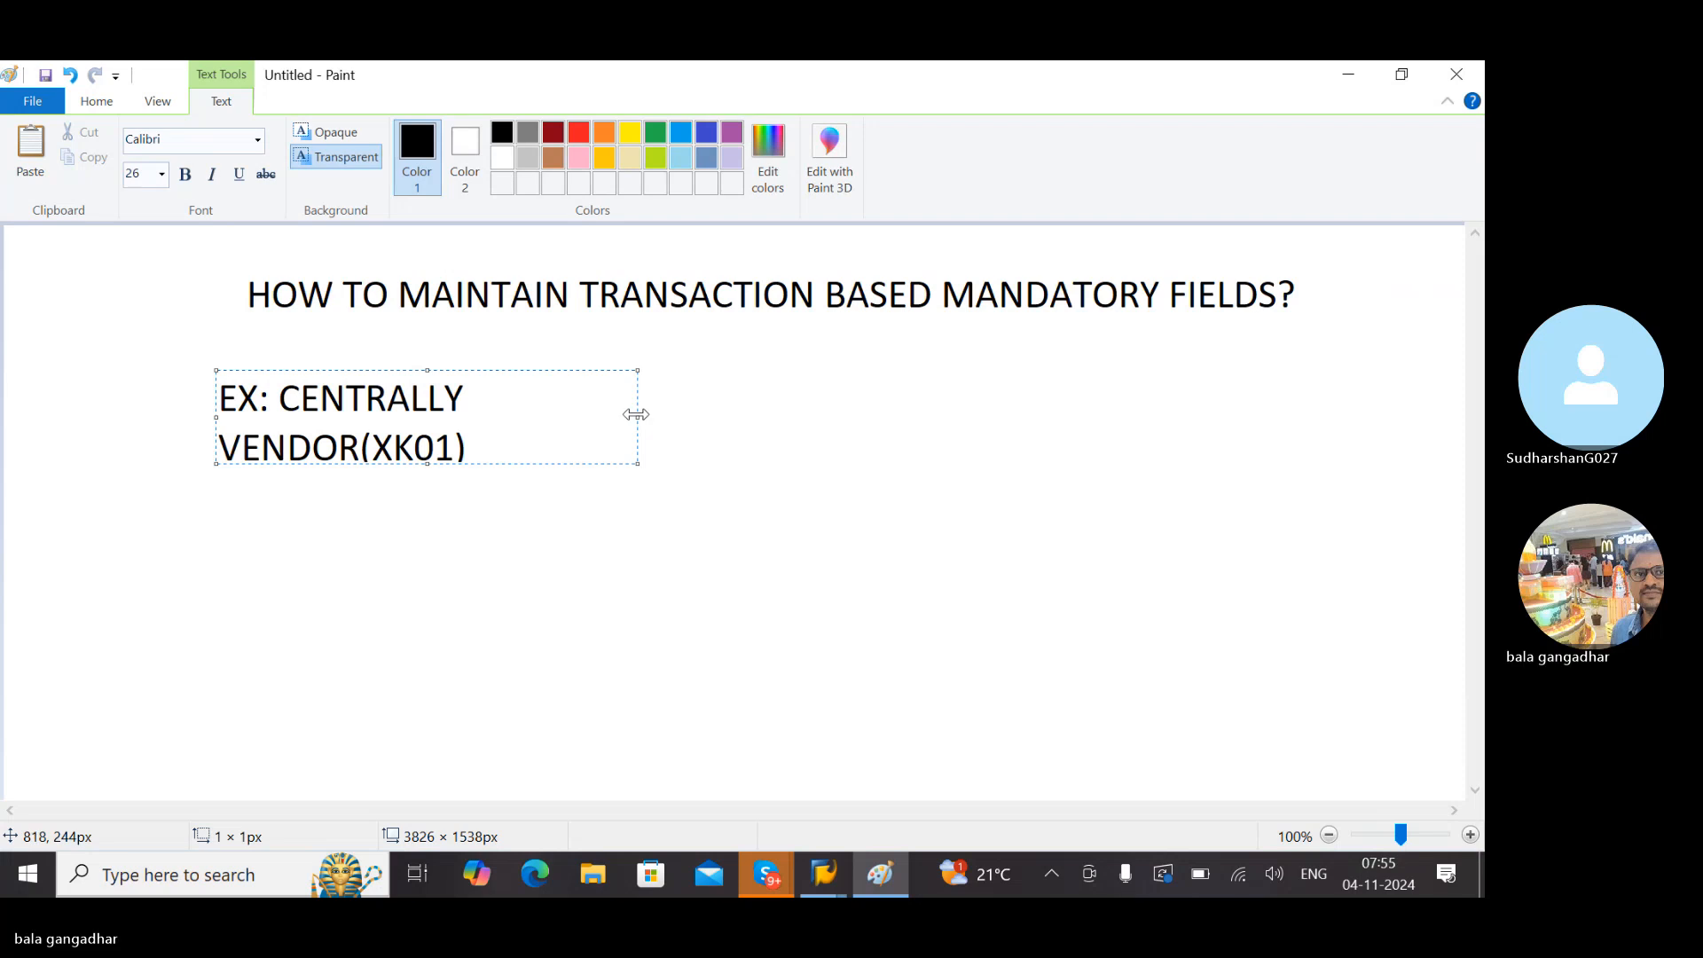
left_click_drag(636, 414, 1246, 417)
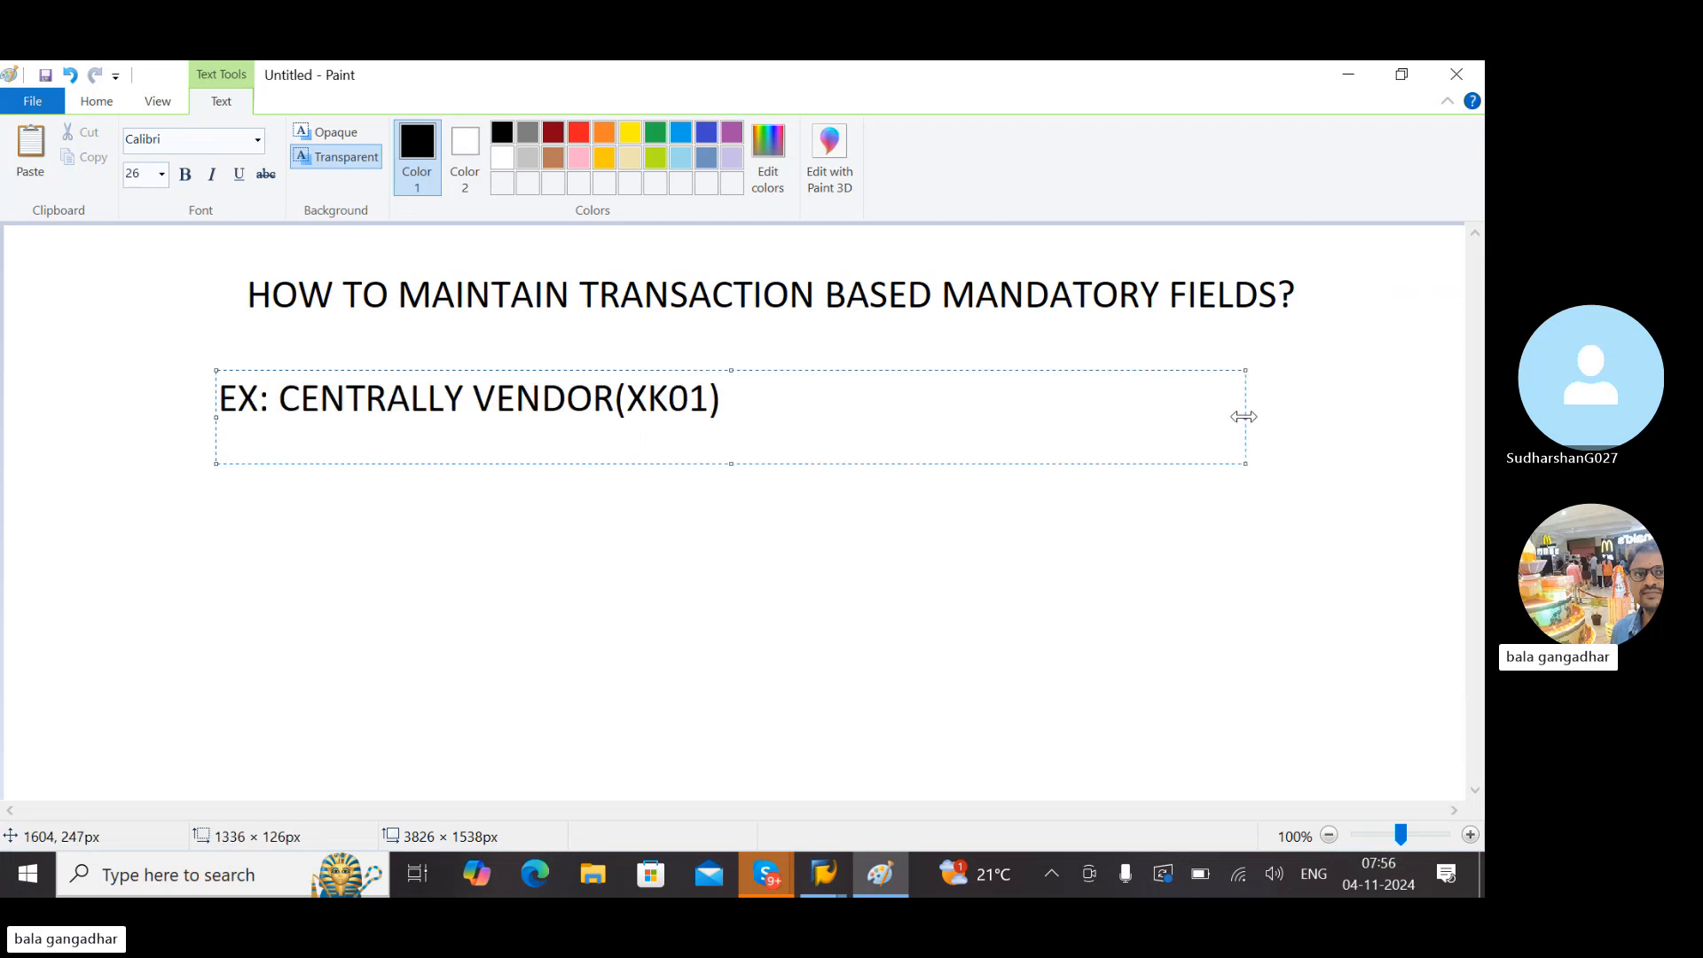
Add the lines "OR" and "MK01( PURCHASING VENDOR)" below the XK01 example
type("OR")
key("Return")
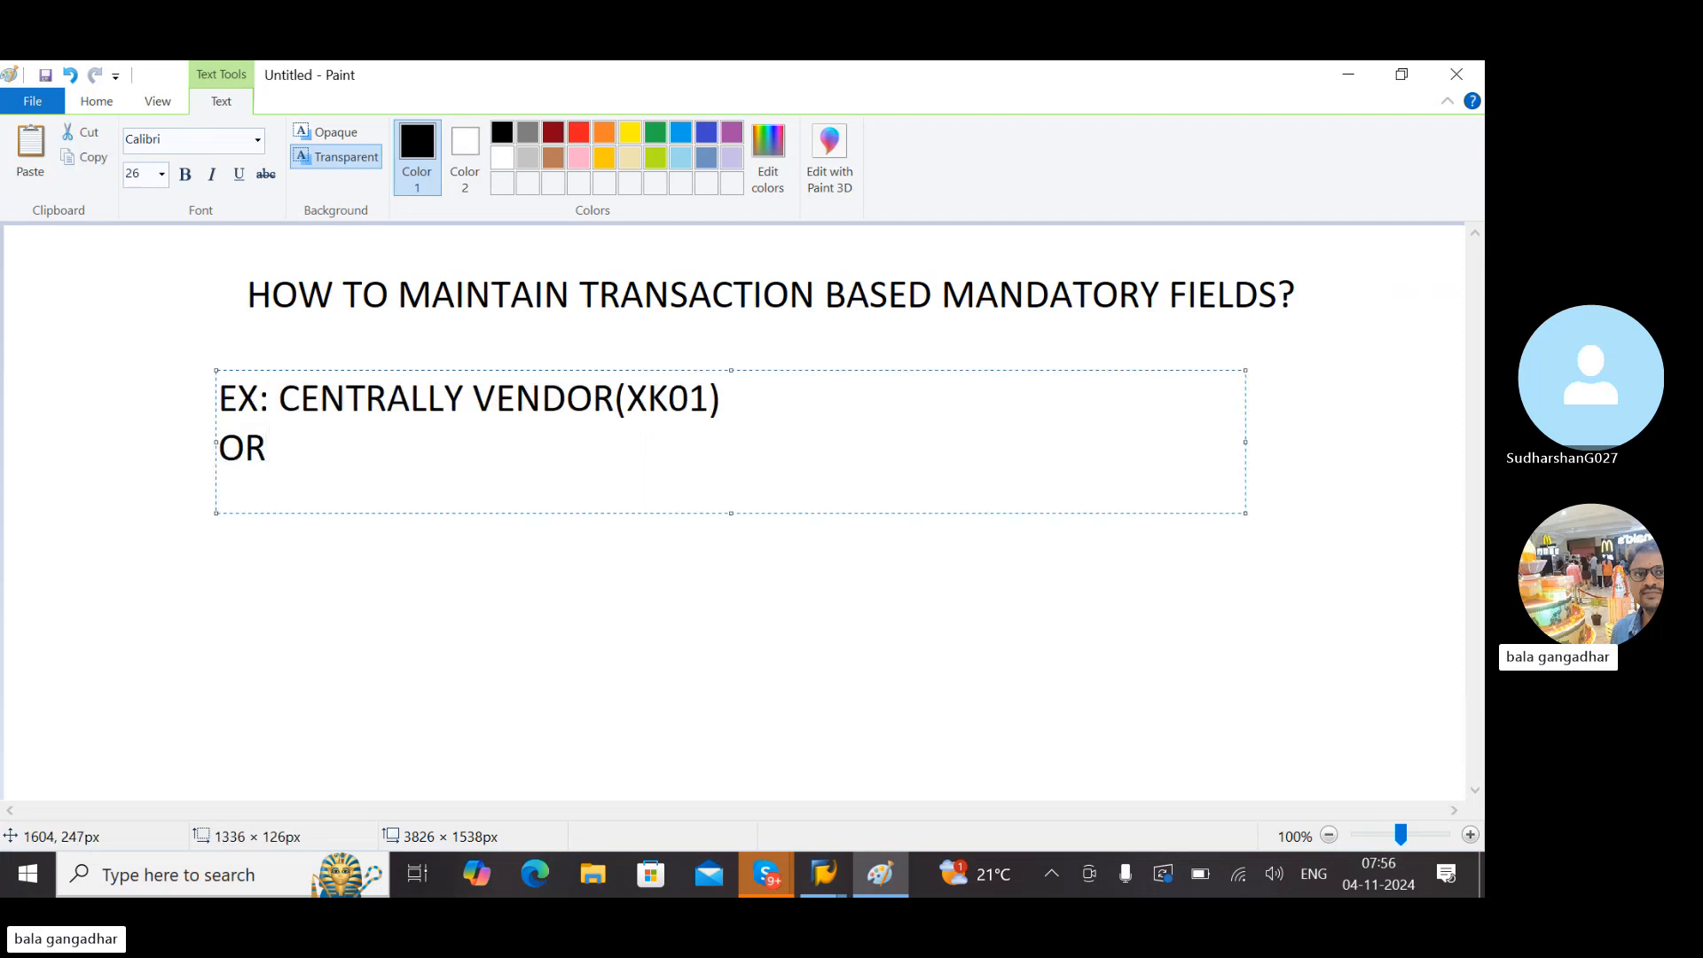
type("MK01-")
key("BackSpace")
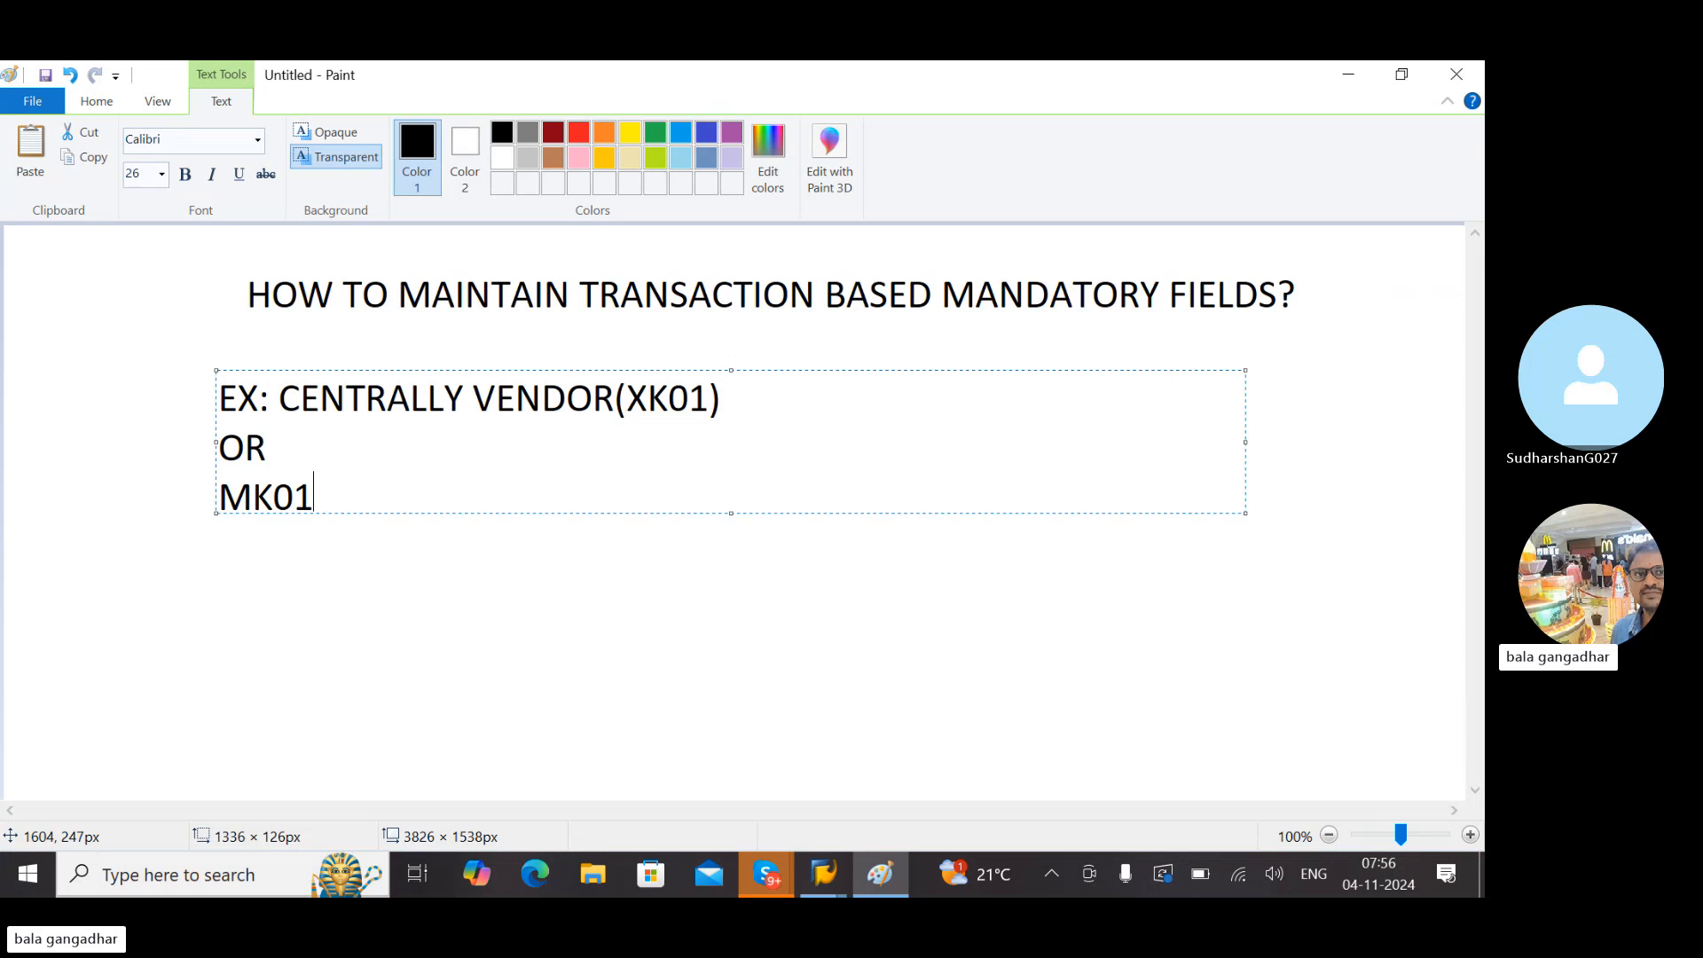
type("( PURCHAS")
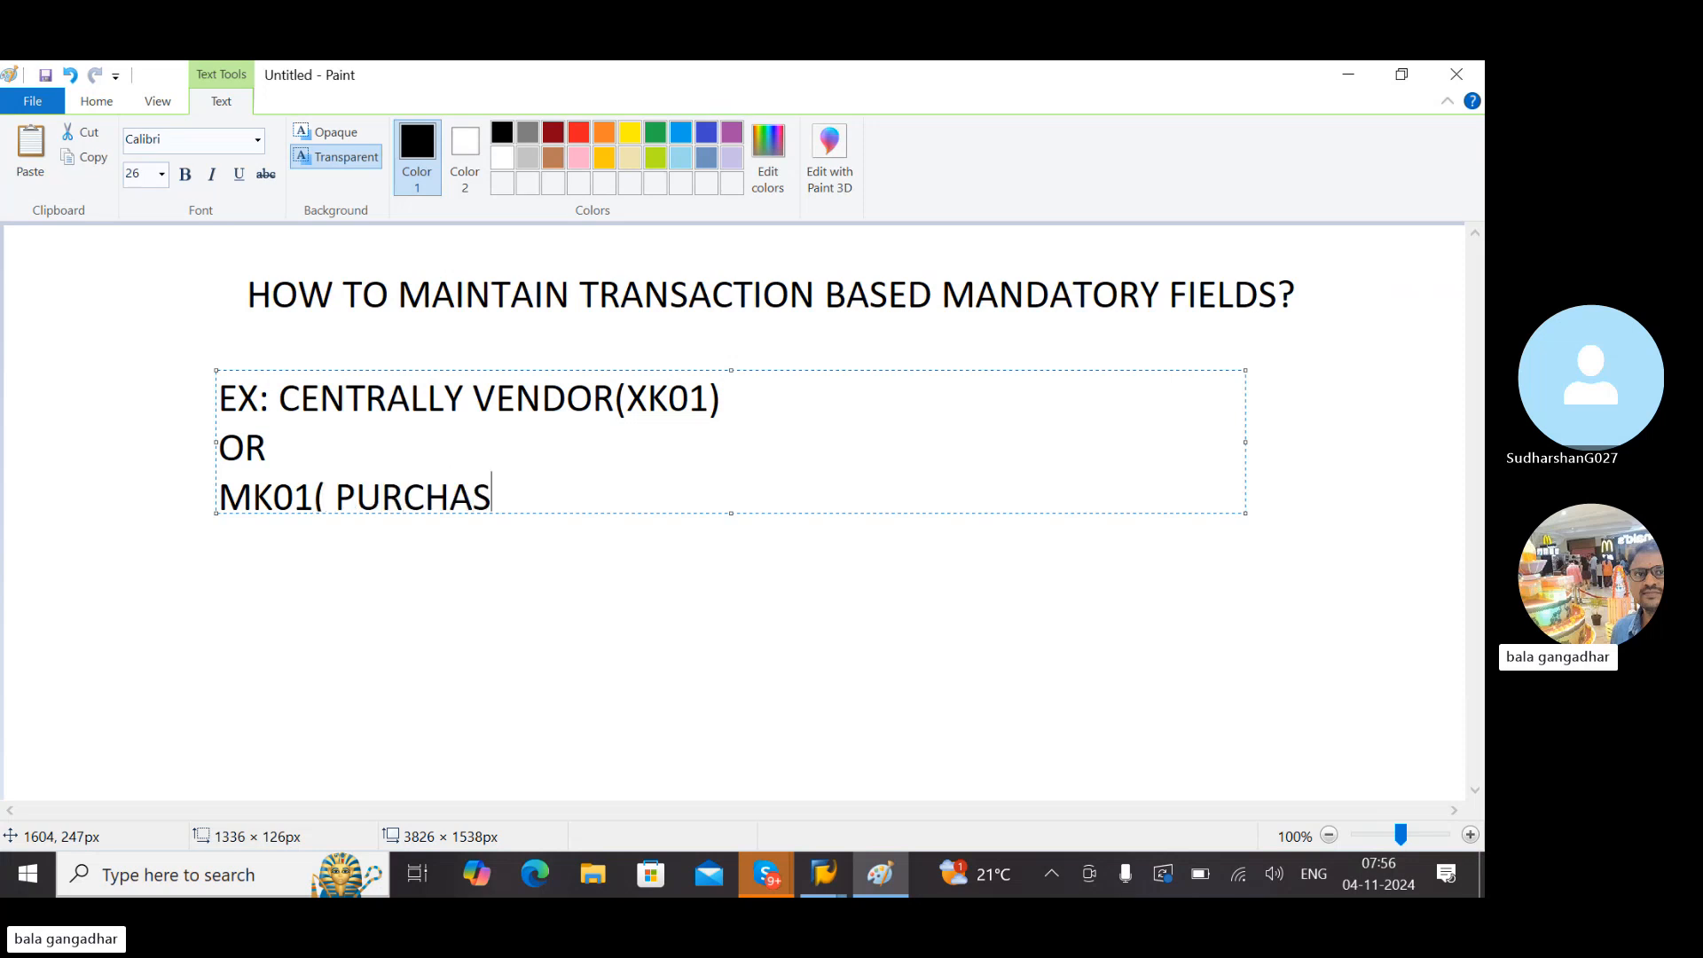
type("ING VENDR")
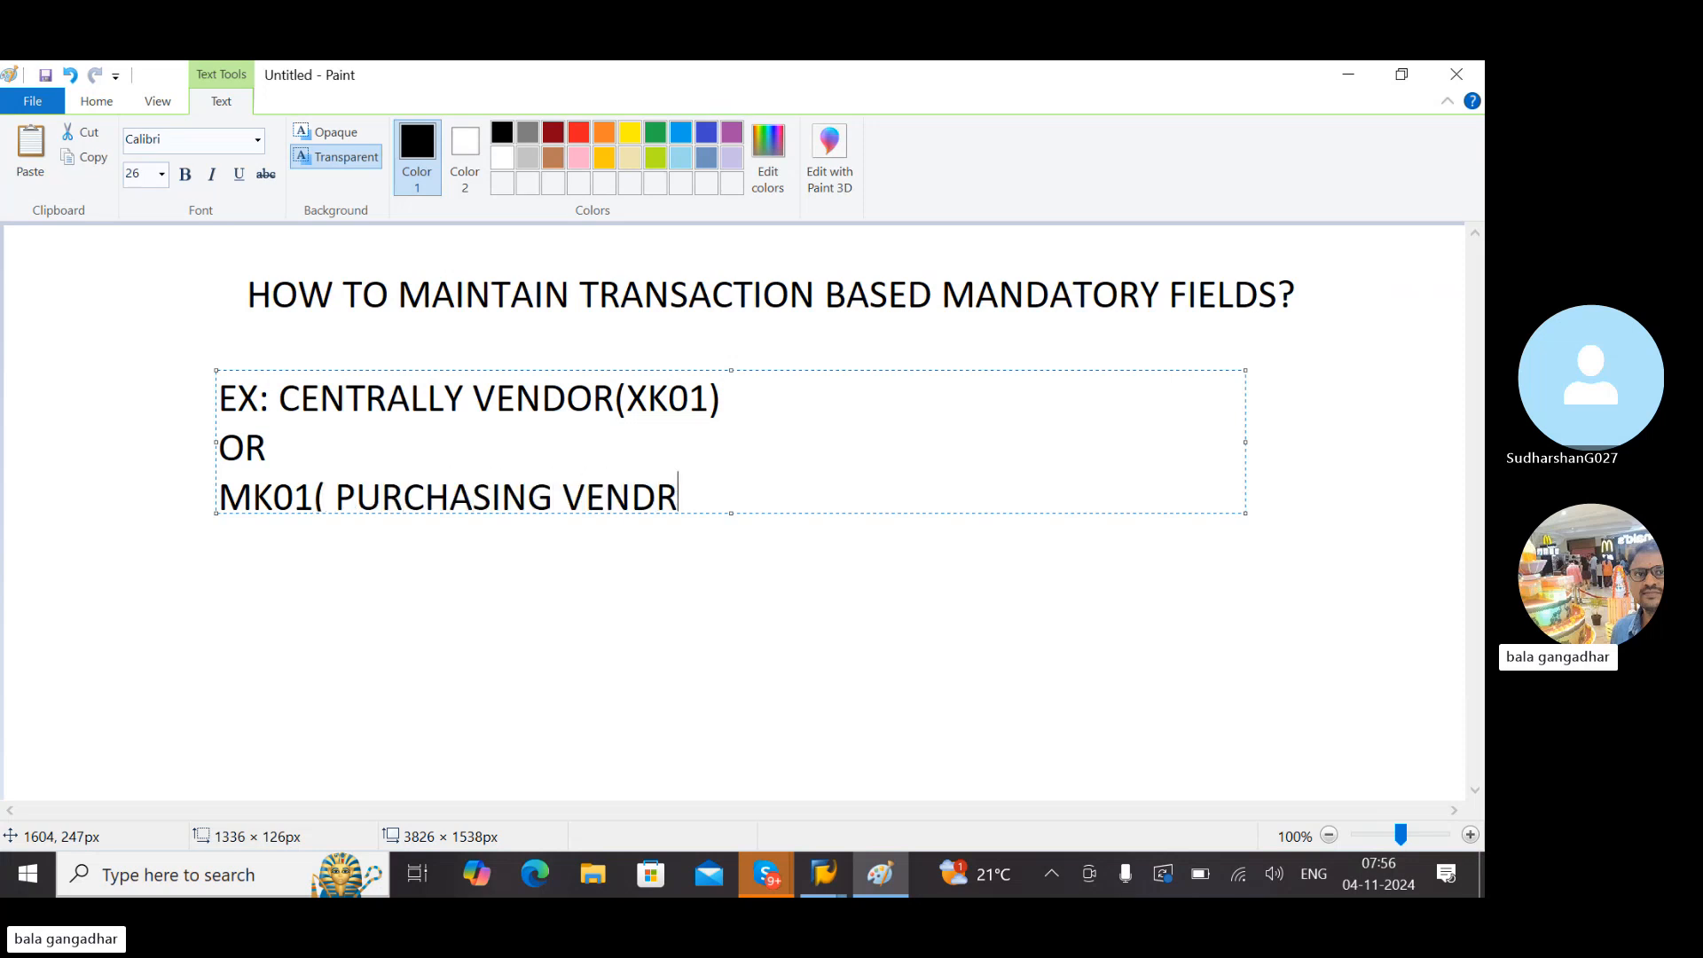
key("BackSpace")
type("OR)")
key("Return")
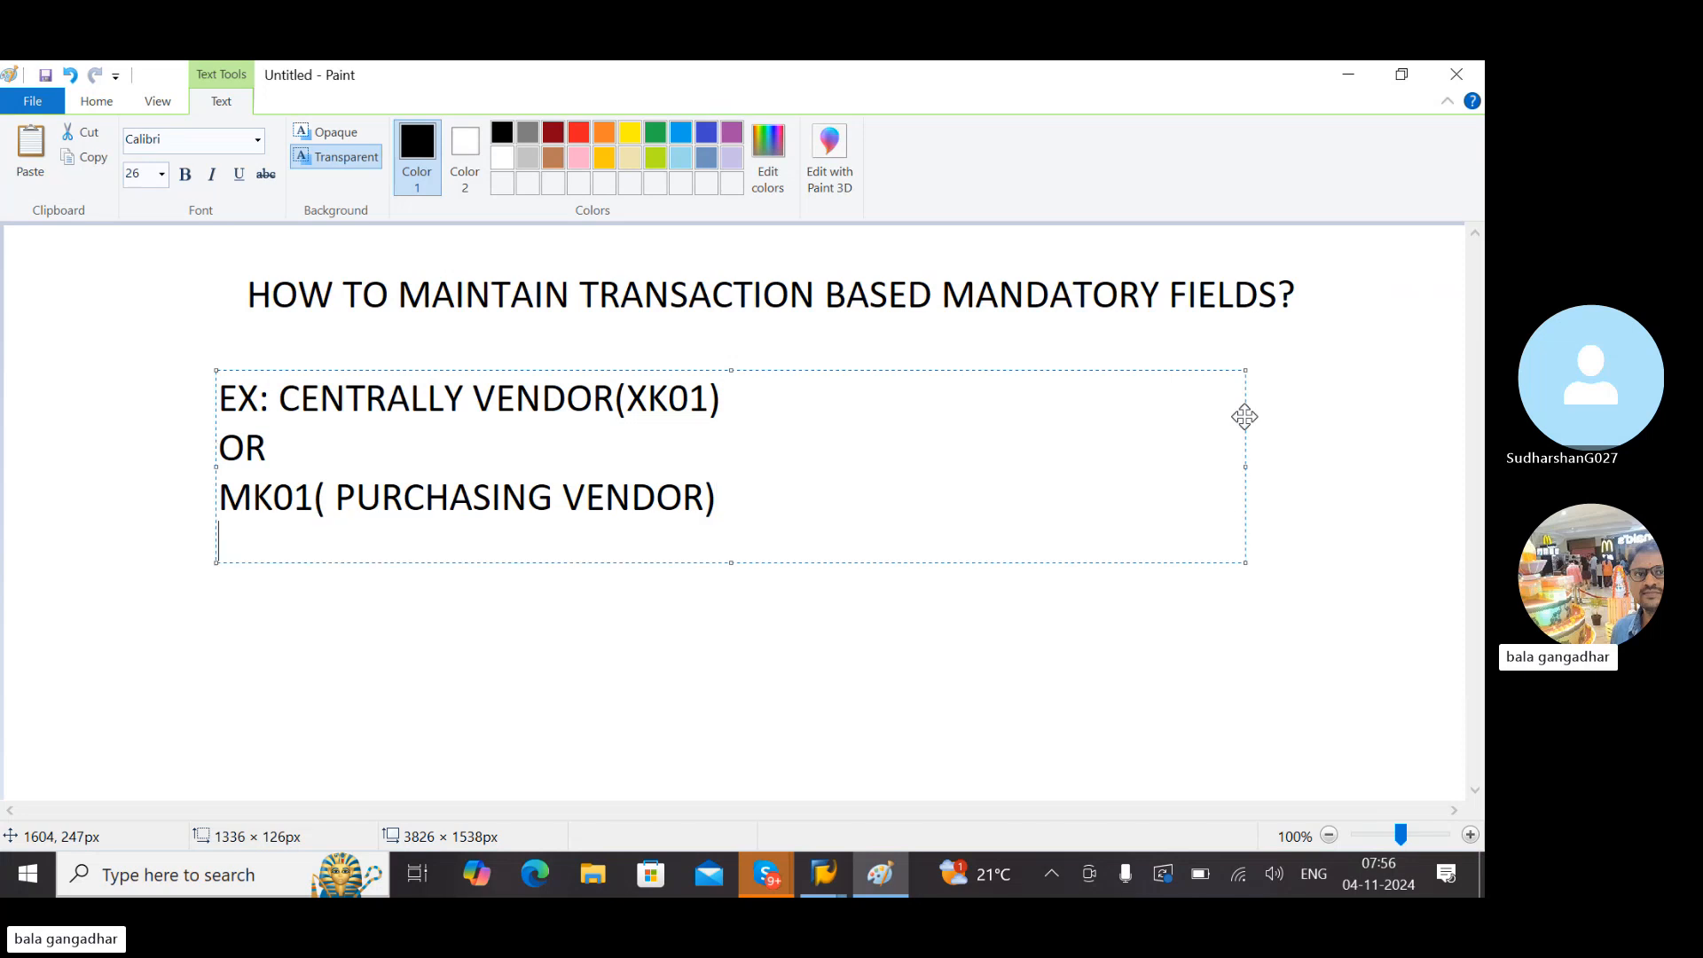
Add the lines "OR" and "FK01 (ACCOUNTING VENDOR)" below the MK01 example and finish the text box
type("OR")
key("Return")
type("F")
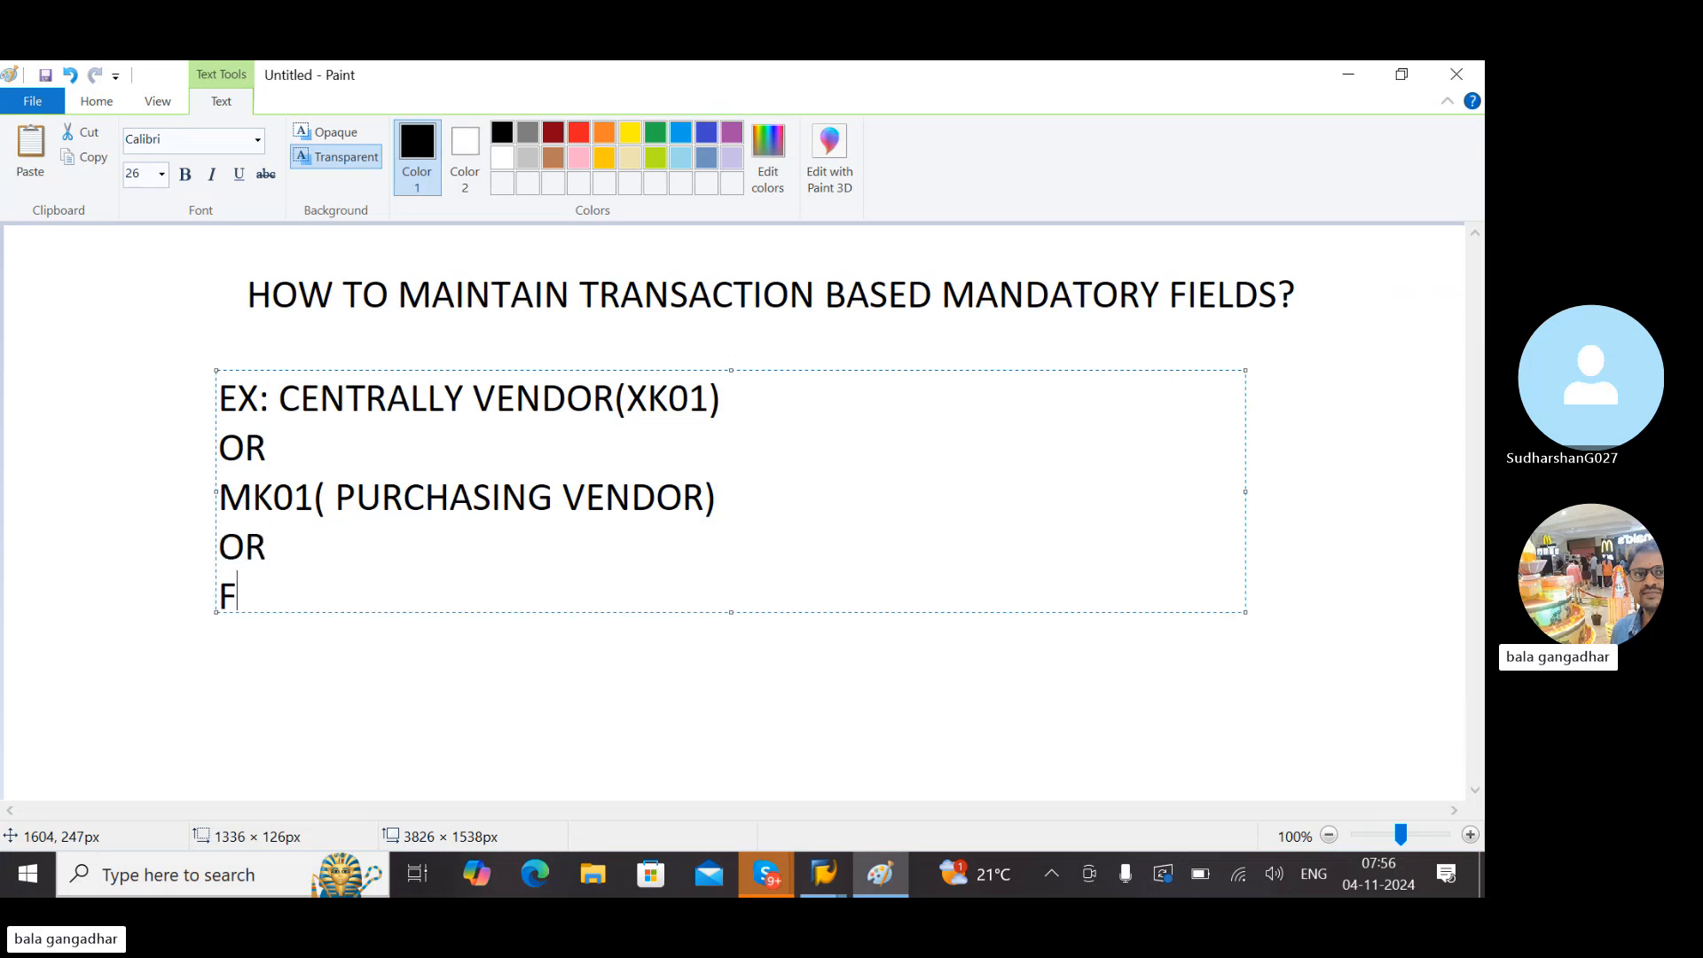
type("K01")
type("(ACCOUNTIN")
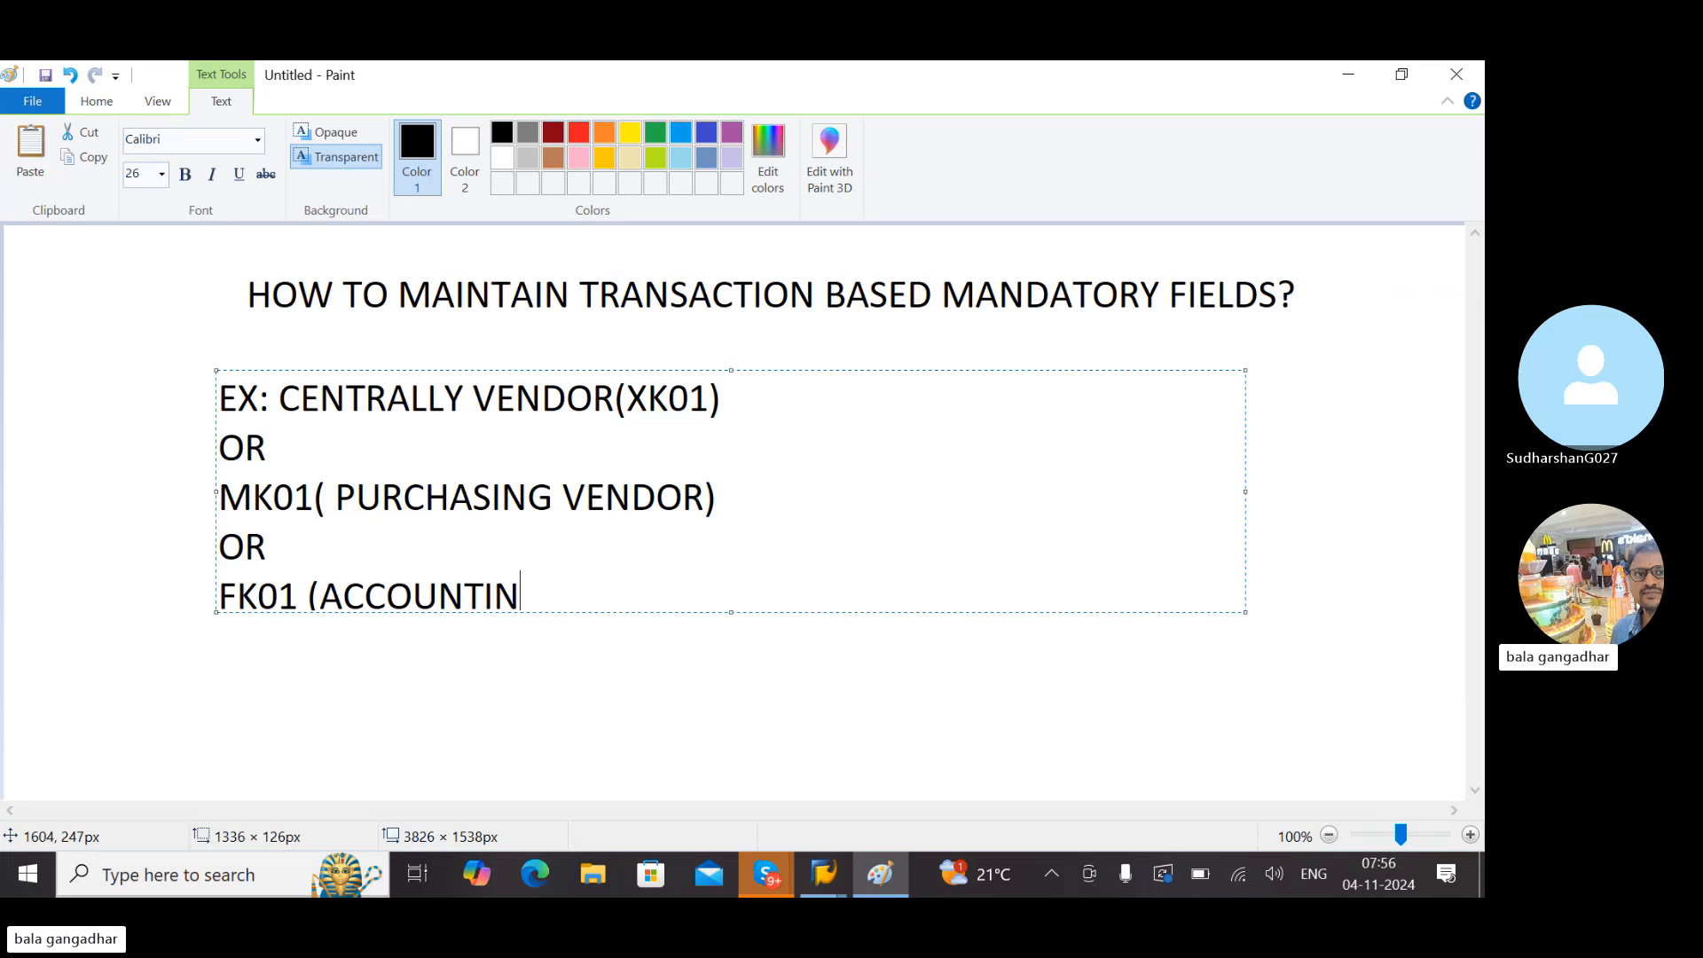
type("G VENDOR")
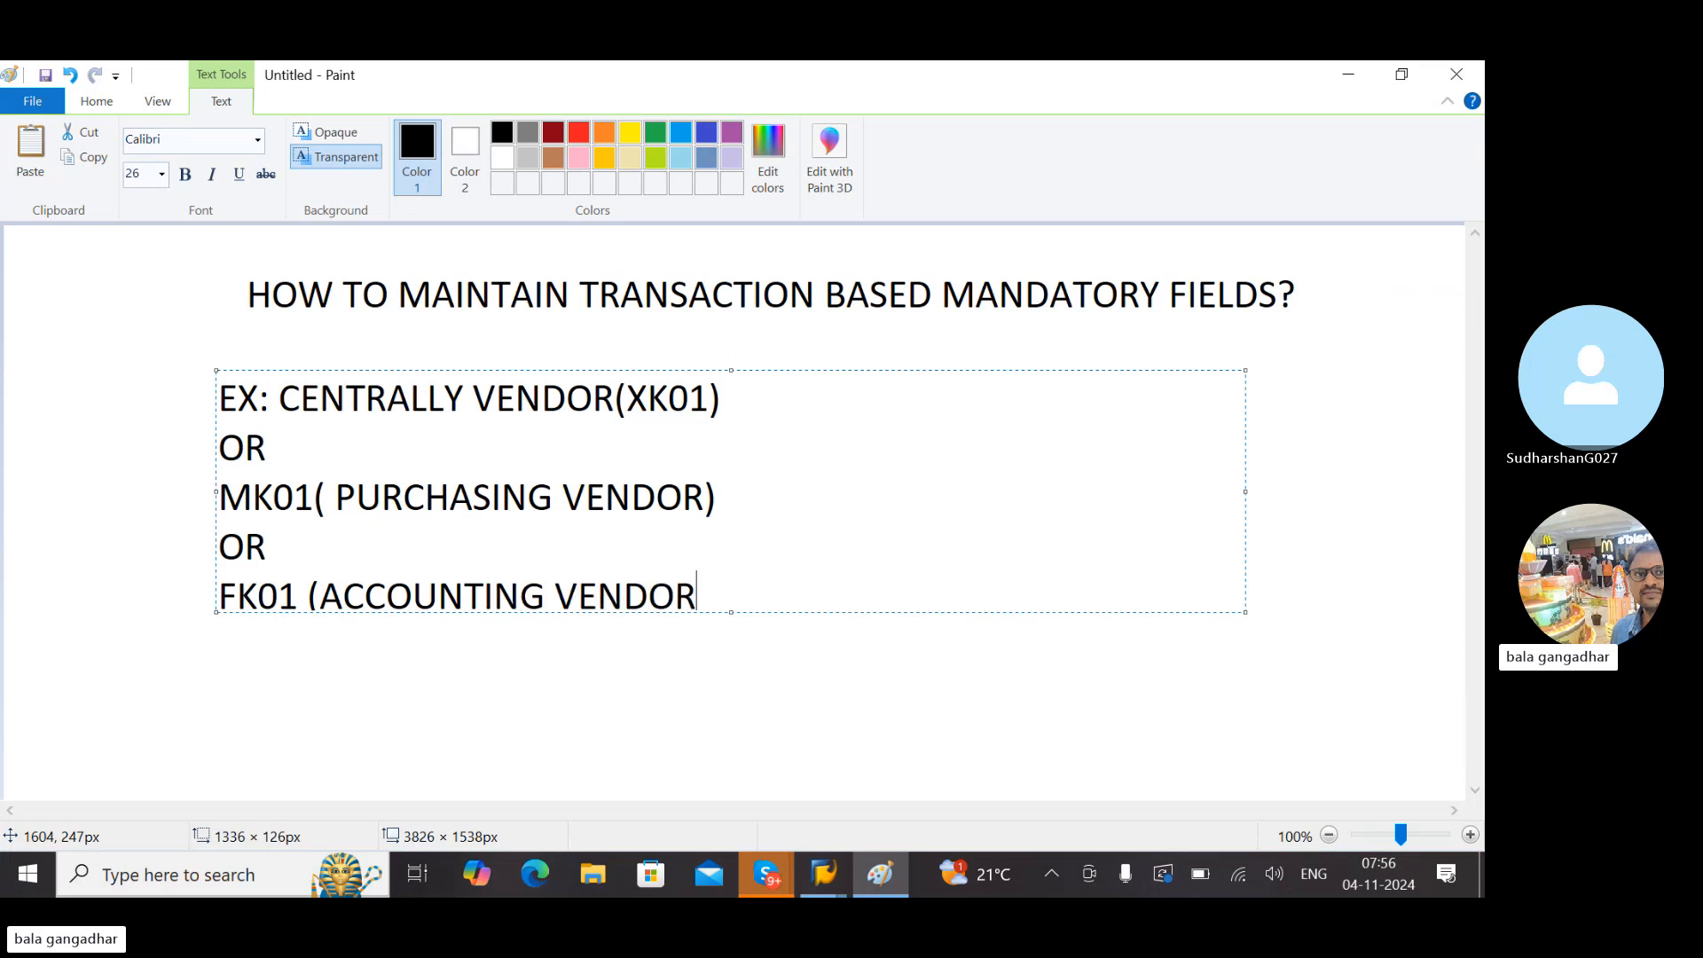
type(")")
key("Return")
left_click(883, 718)
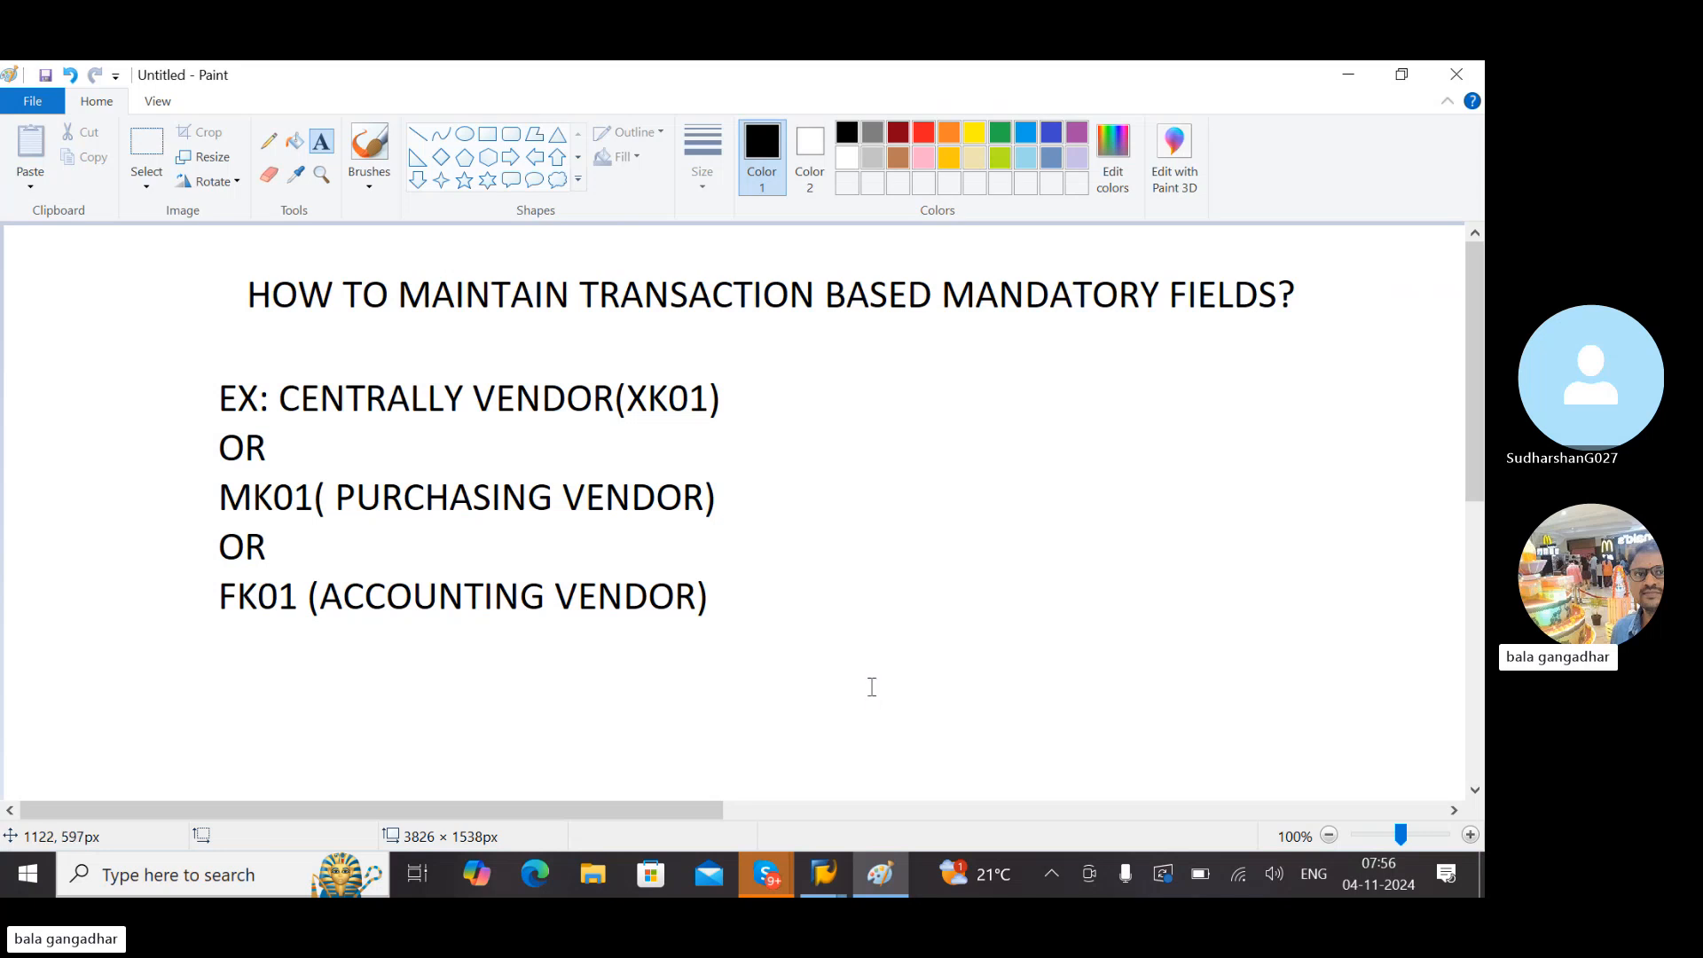
Switch to SAP, leave the purchasing organization field selection and open Define Transaction-Dependent Screen Layout for vendors from the IMG
key("alt+Tab")
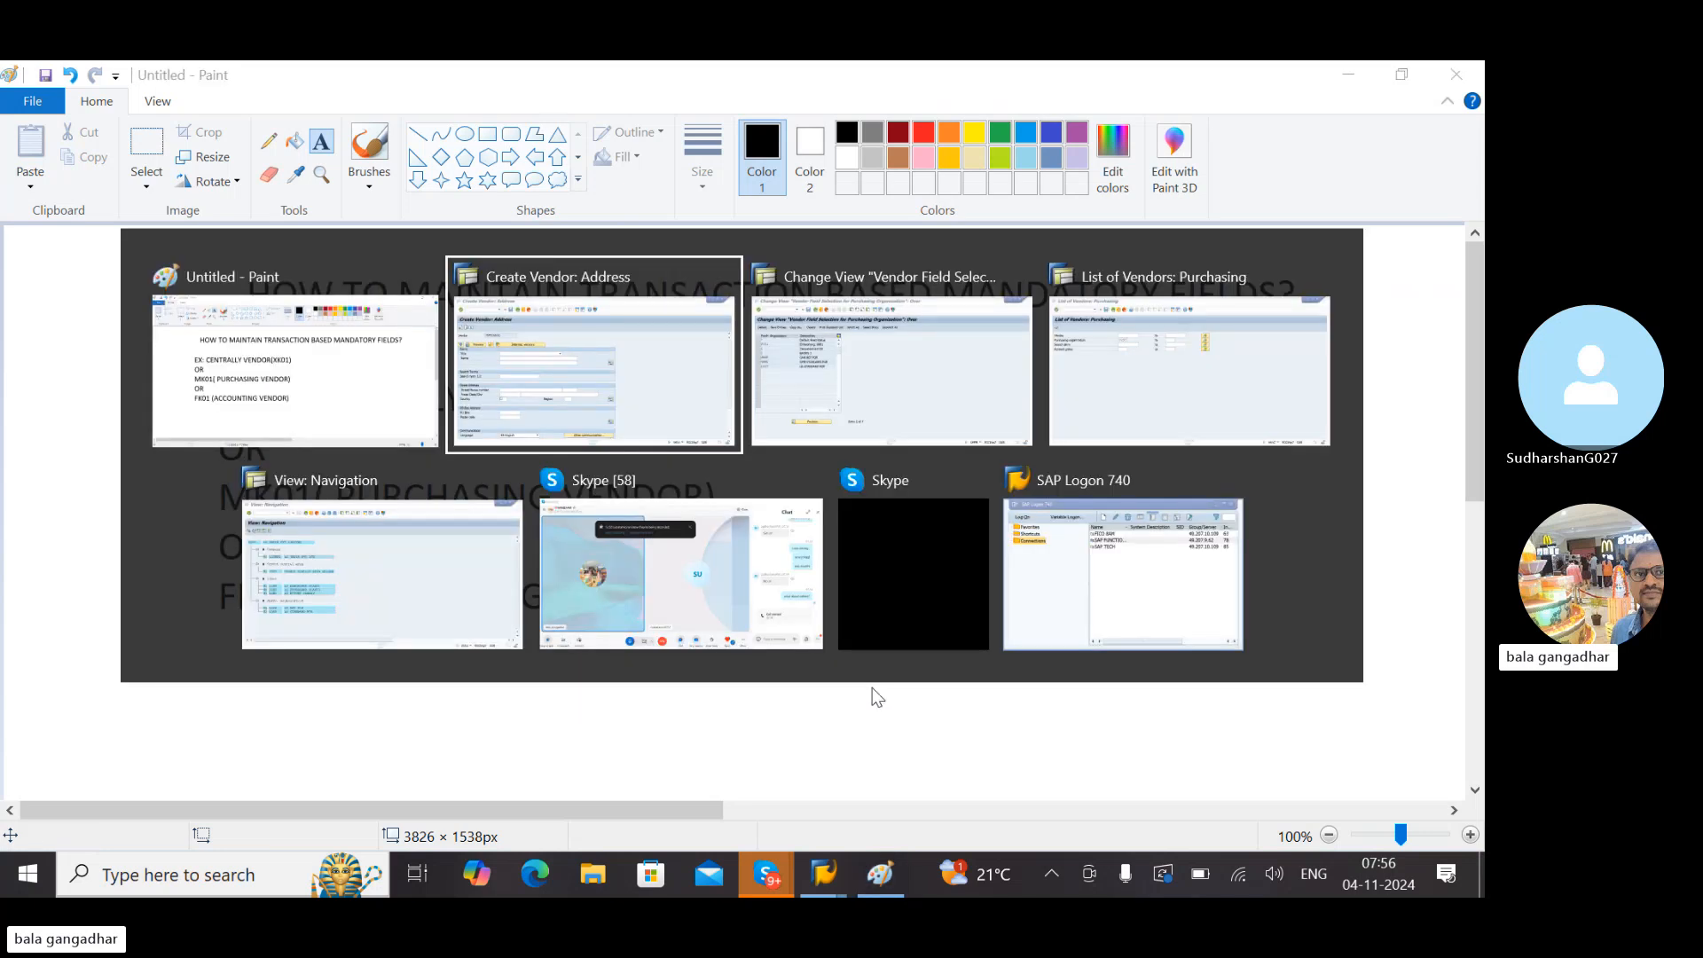
key("alt+Tab")
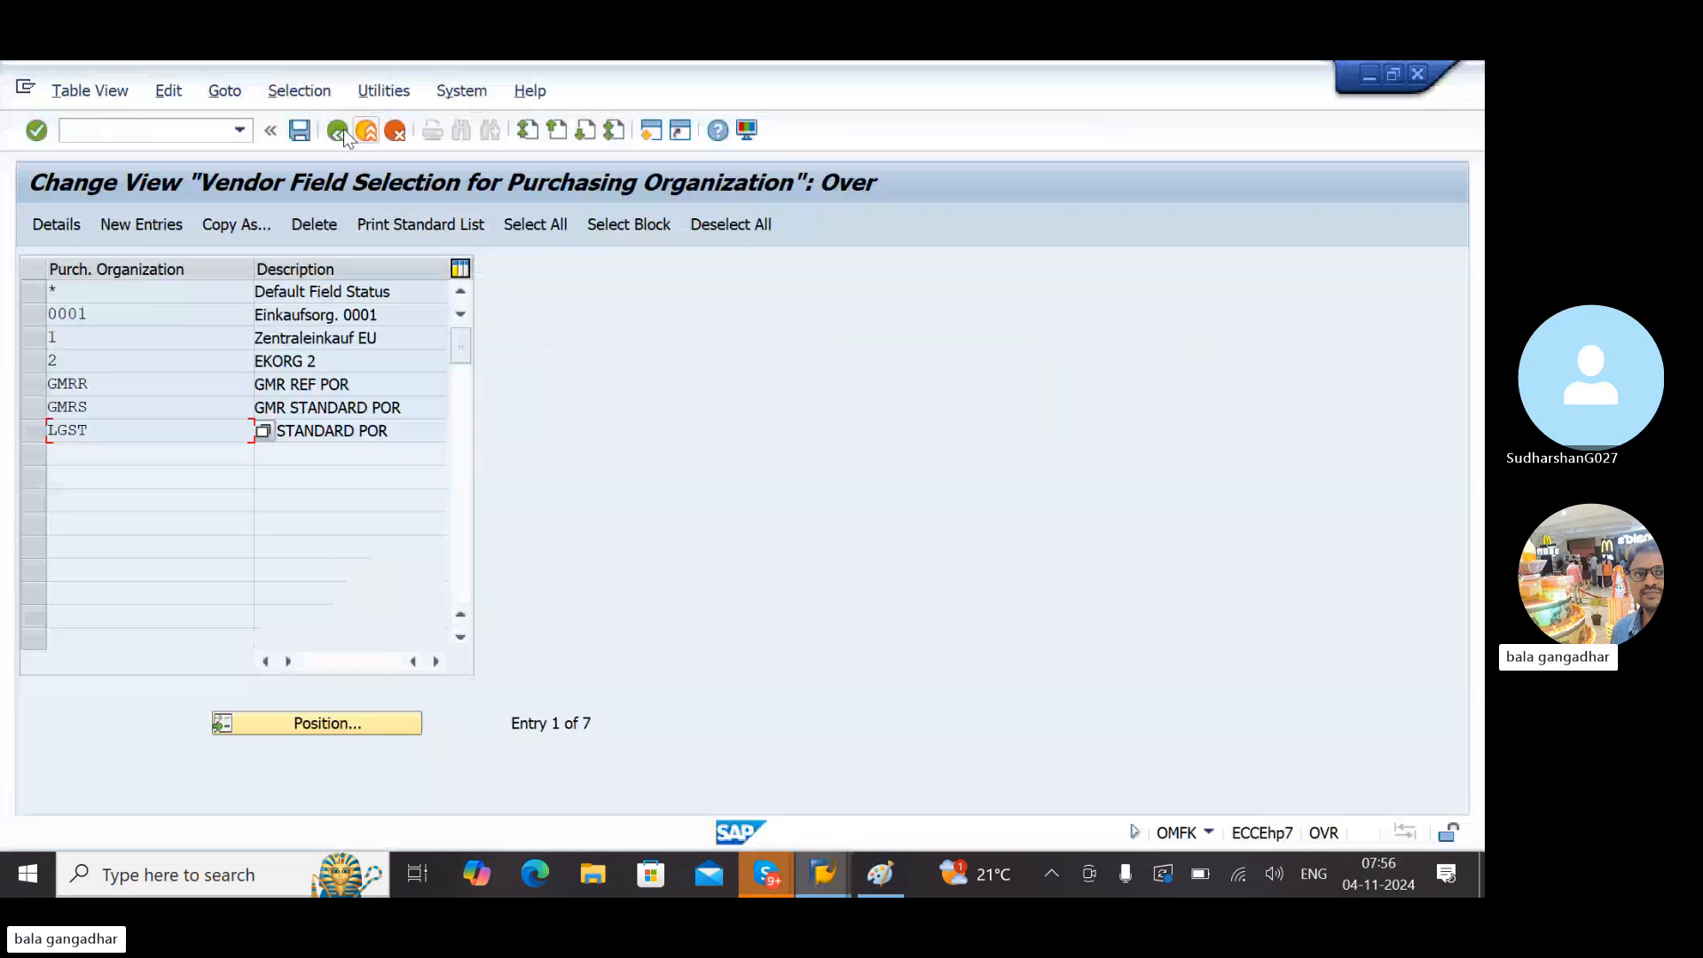
left_click(338, 132)
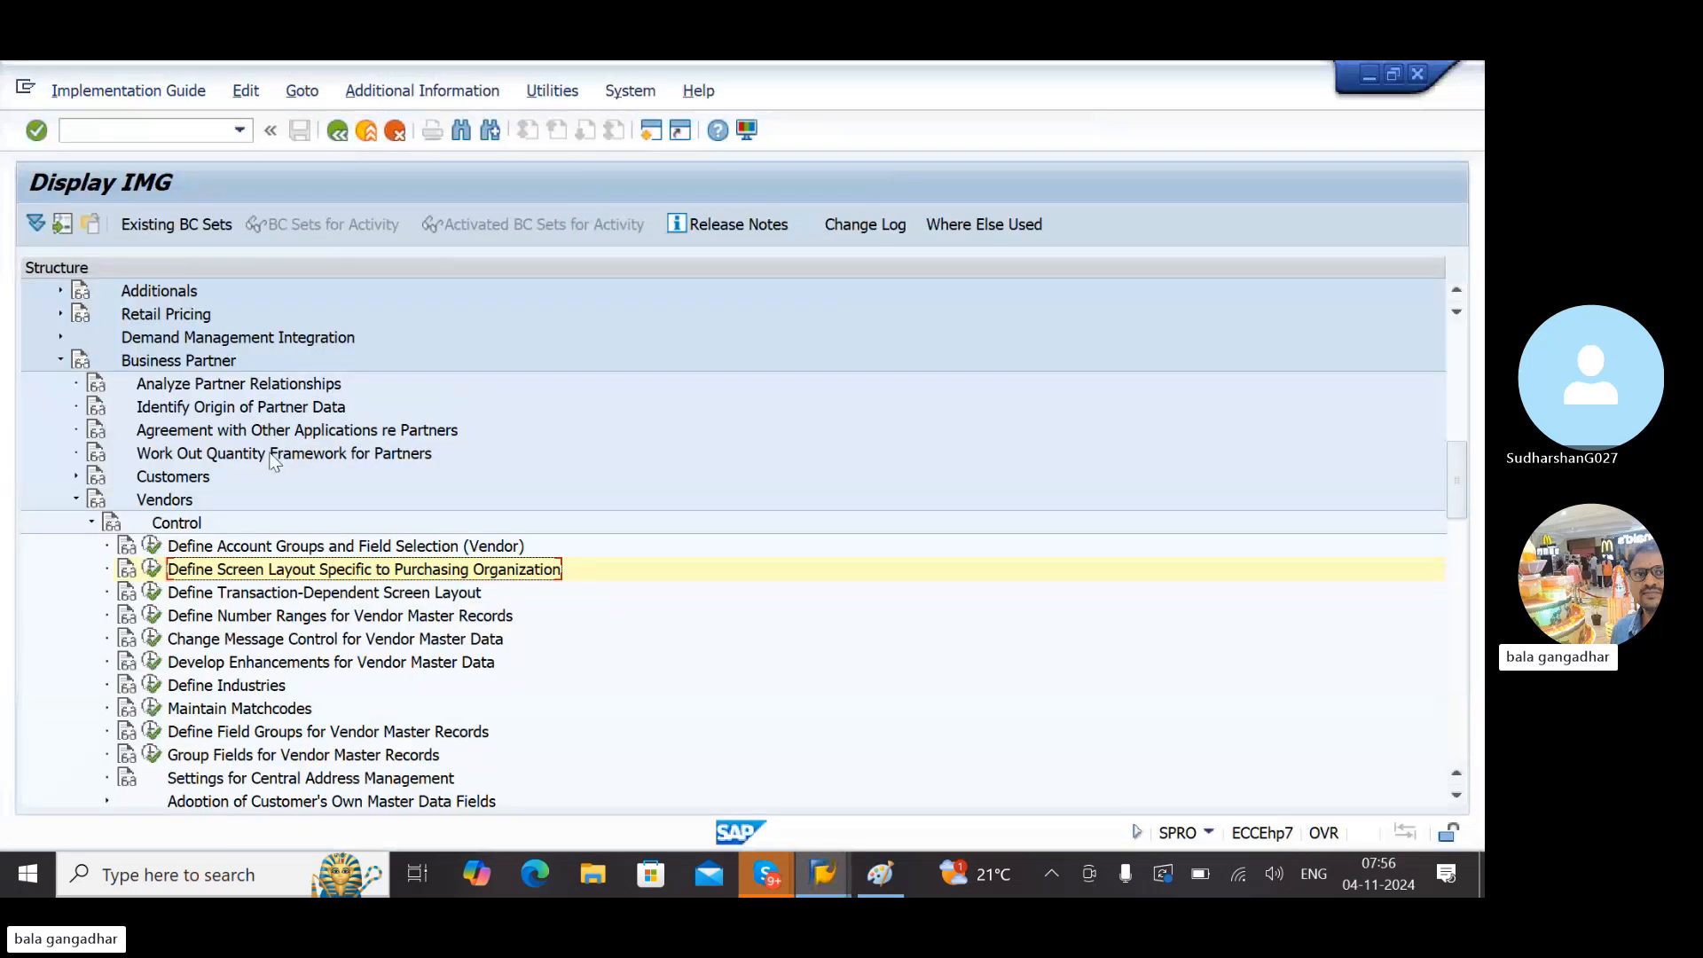
left_click(187, 529)
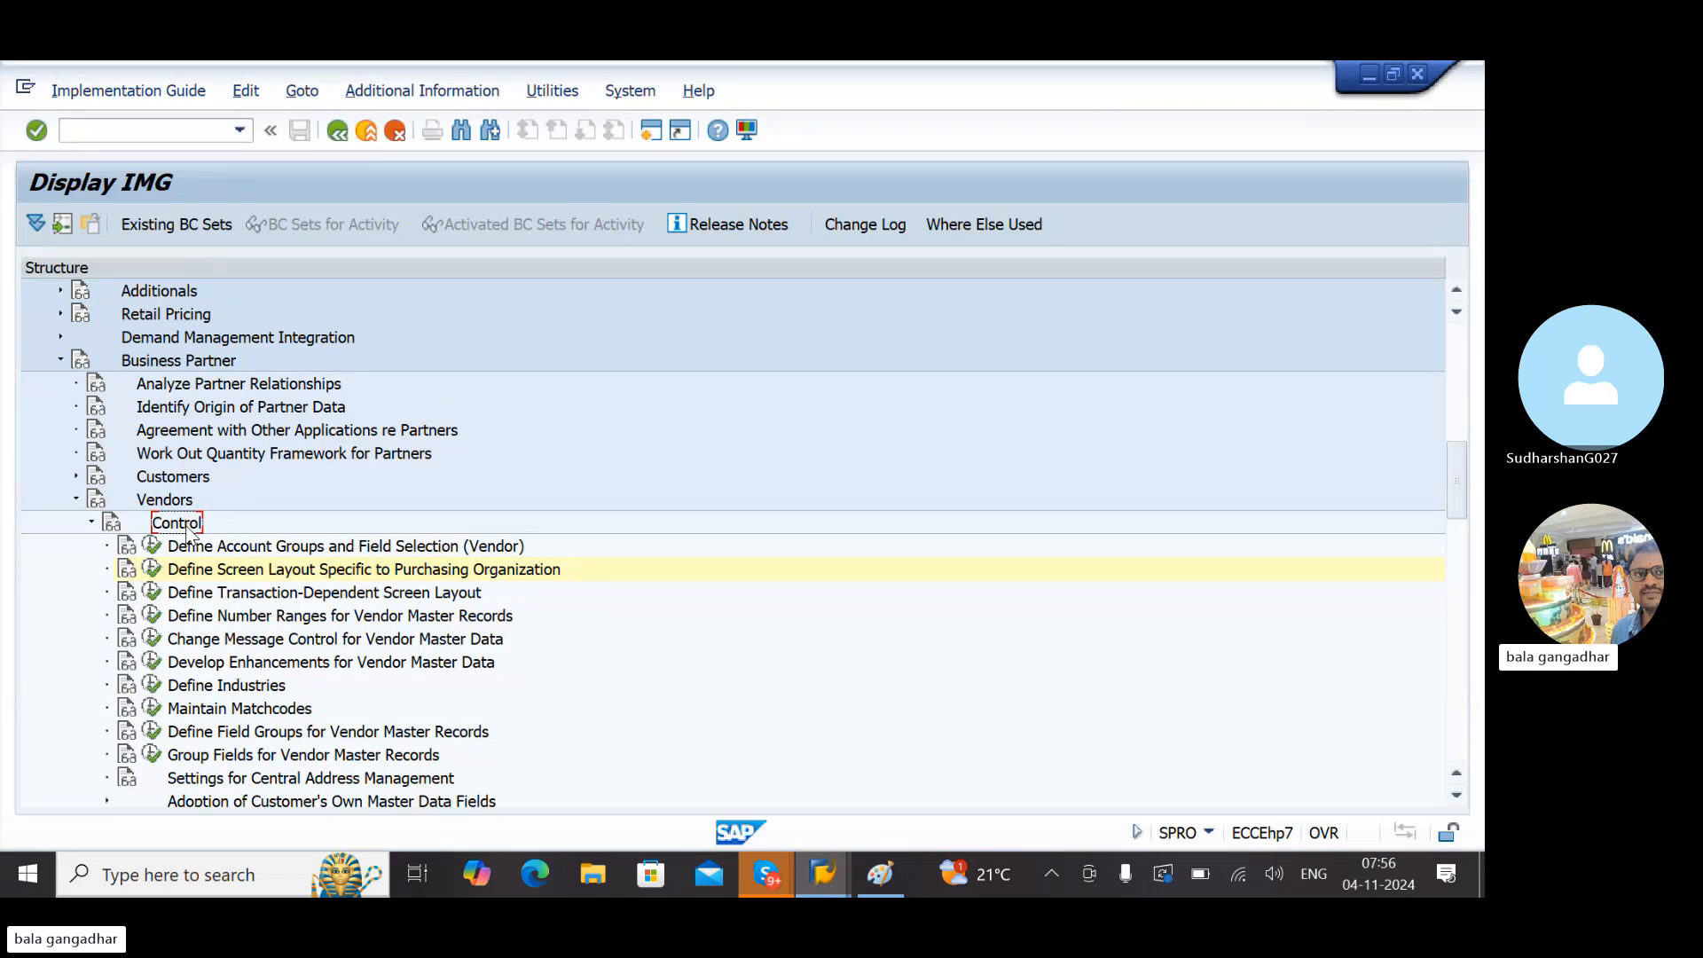
key("alt+Tab")
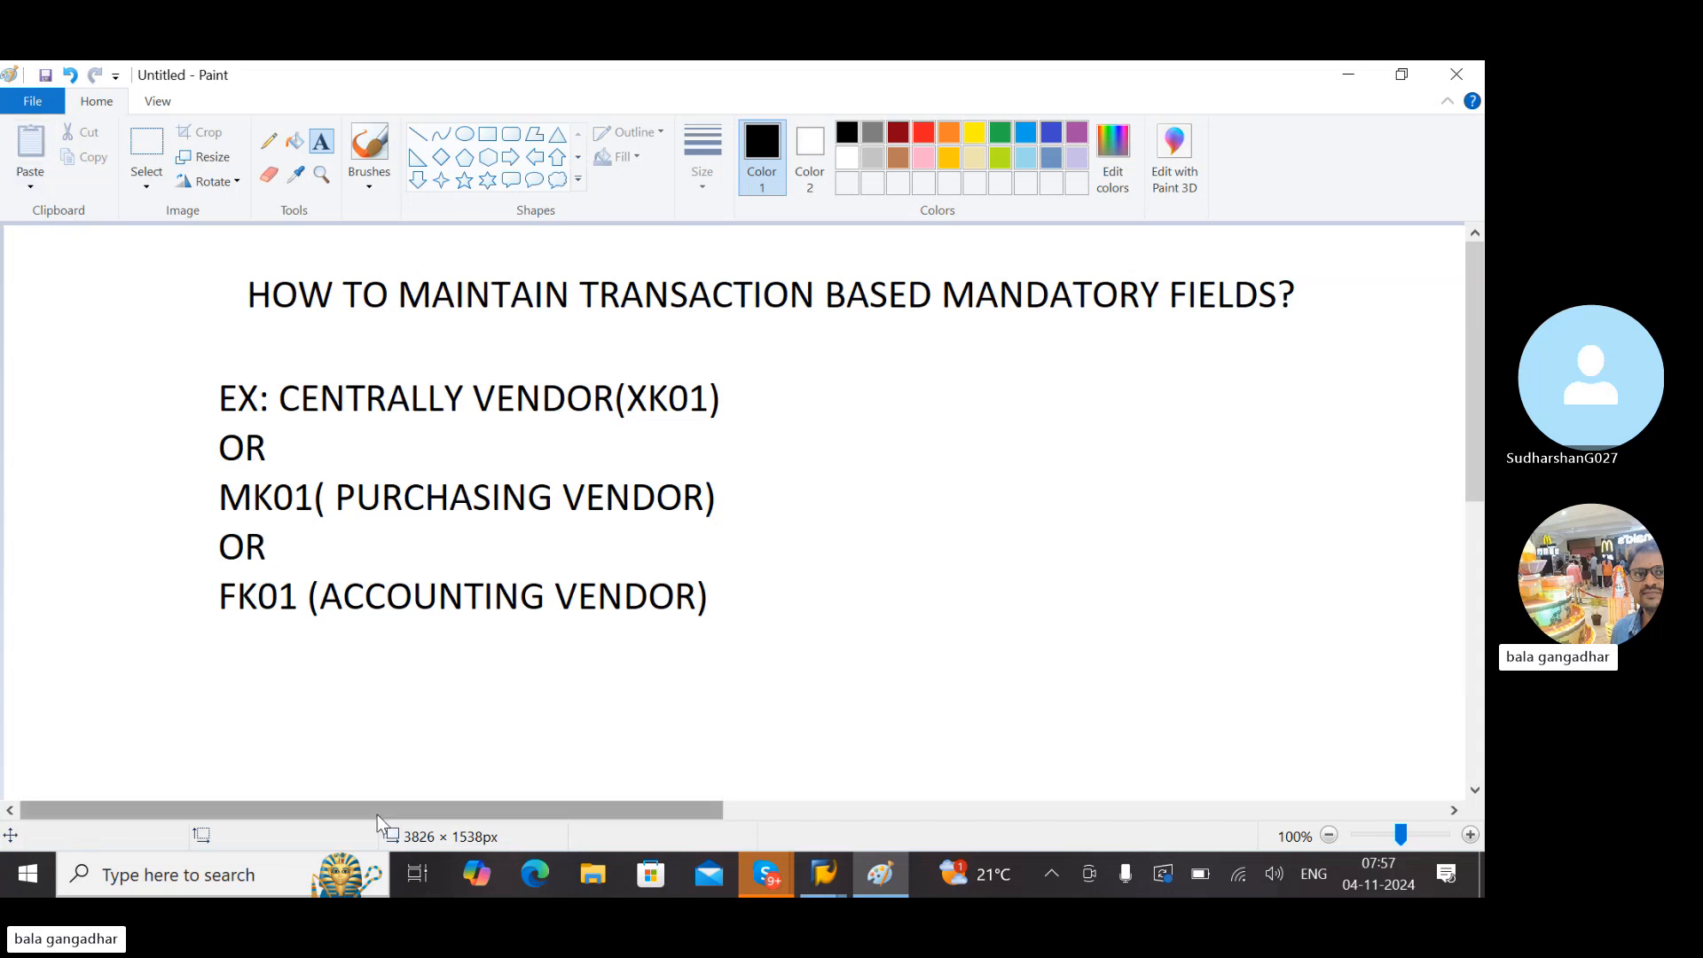
mouse_move(834, 861)
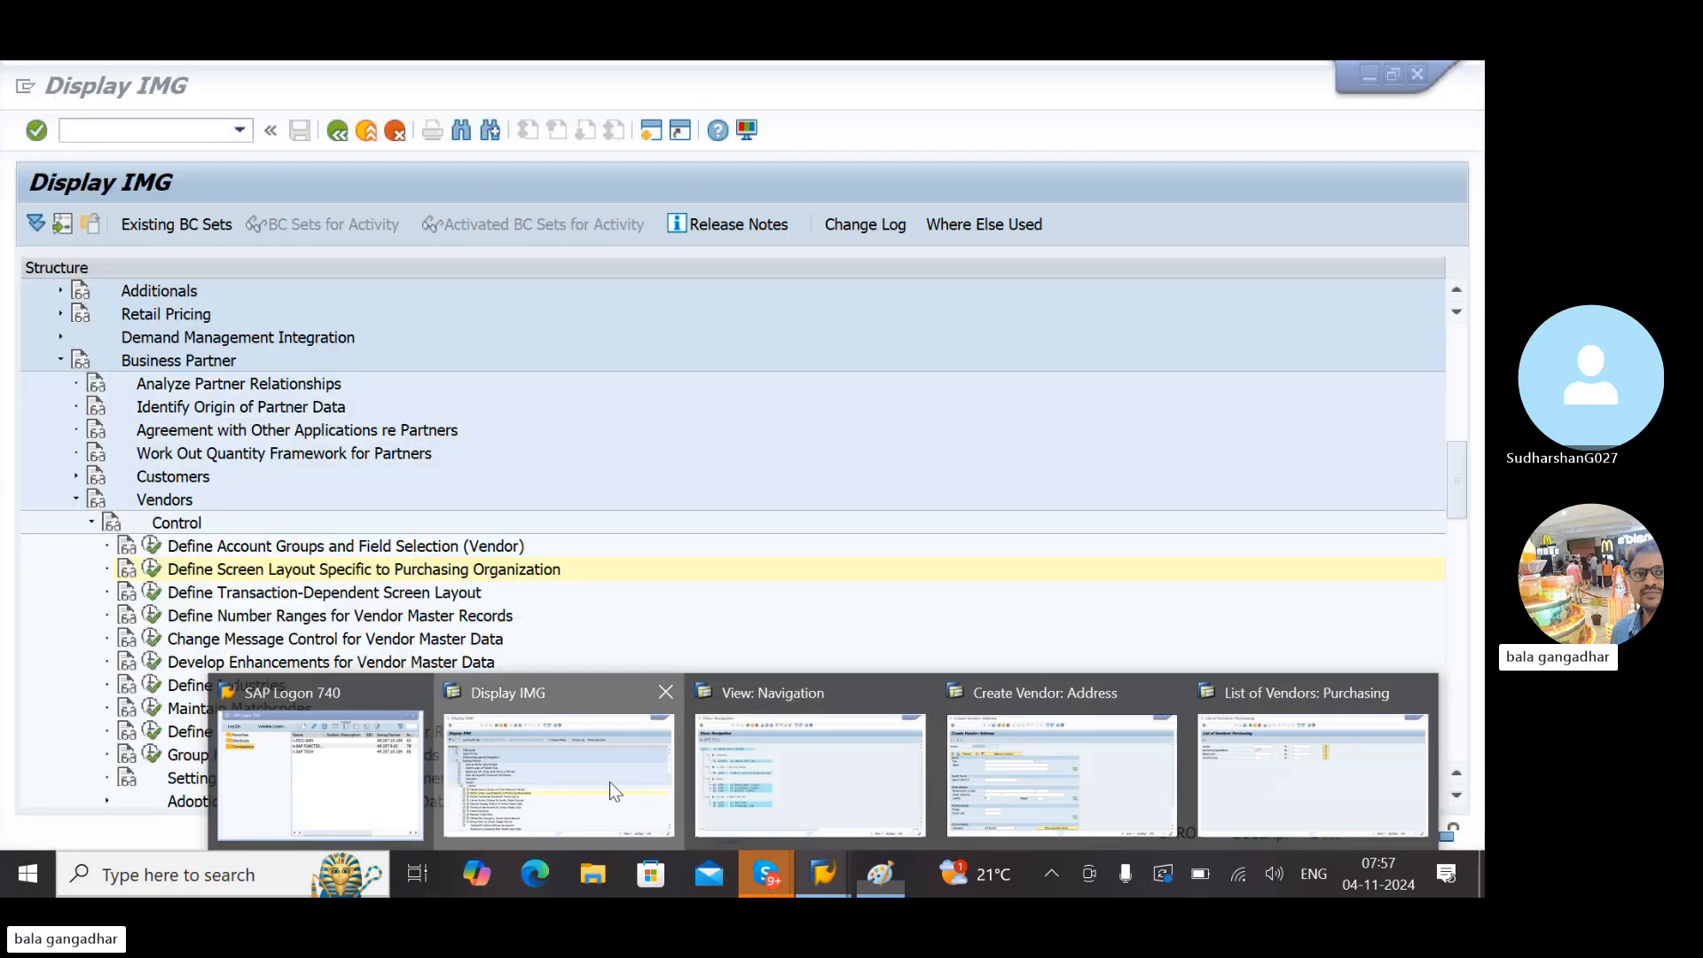
left_click(609, 781)
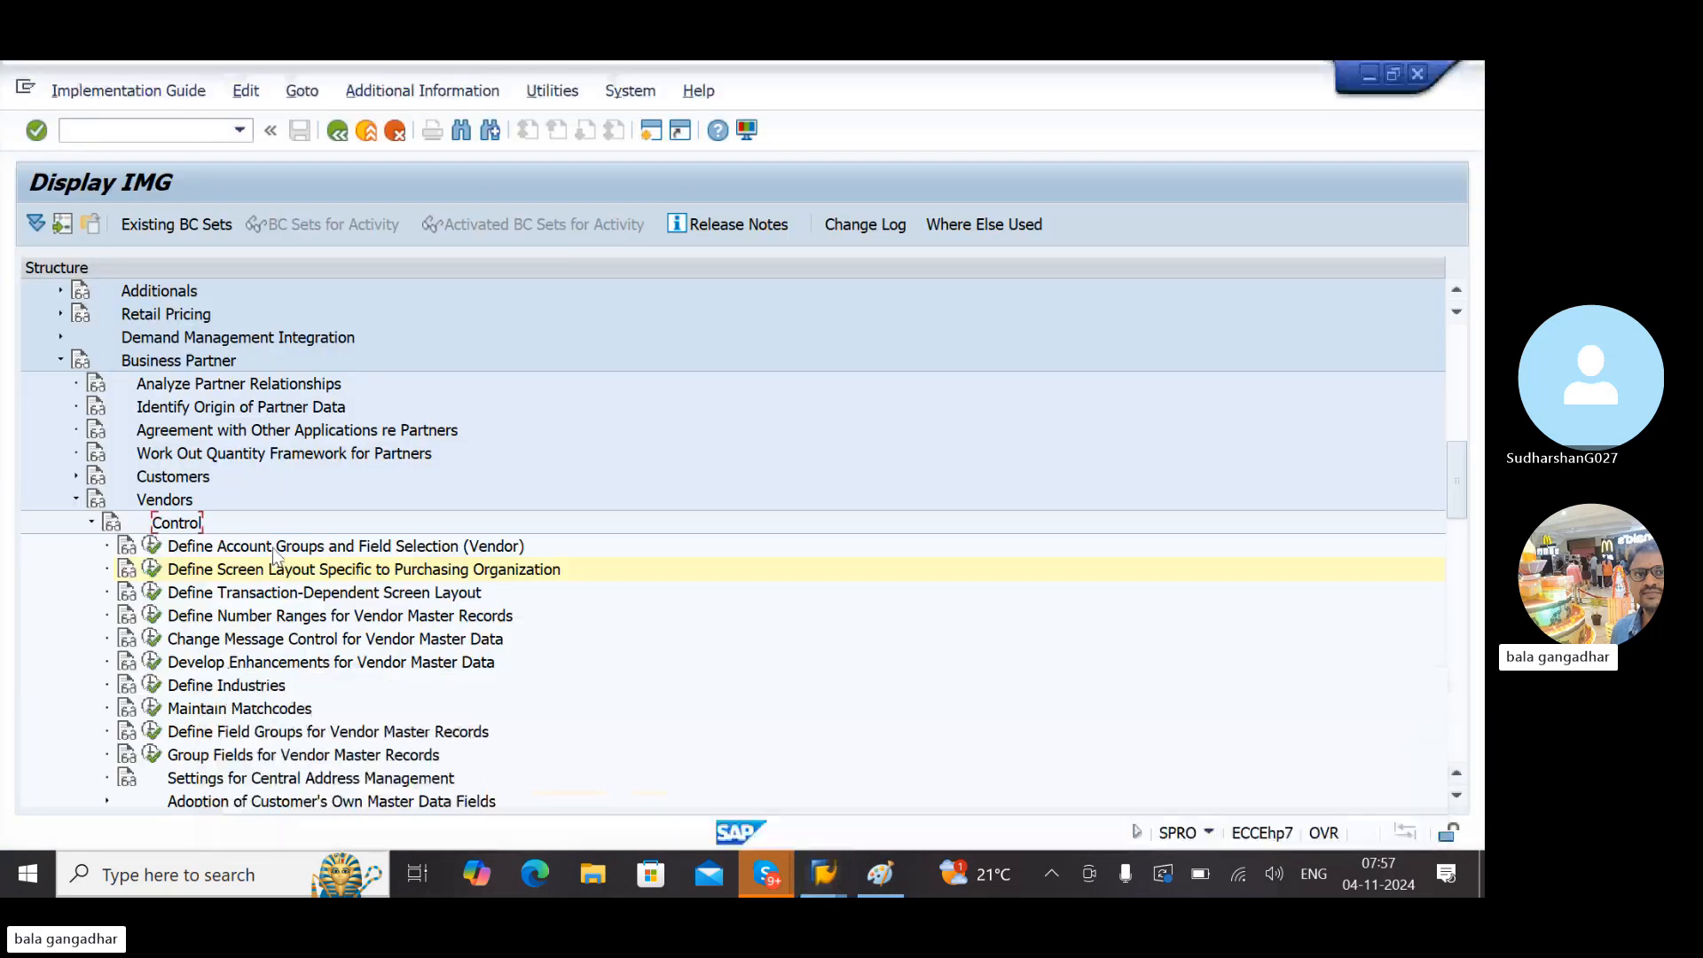
left_click(242, 600)
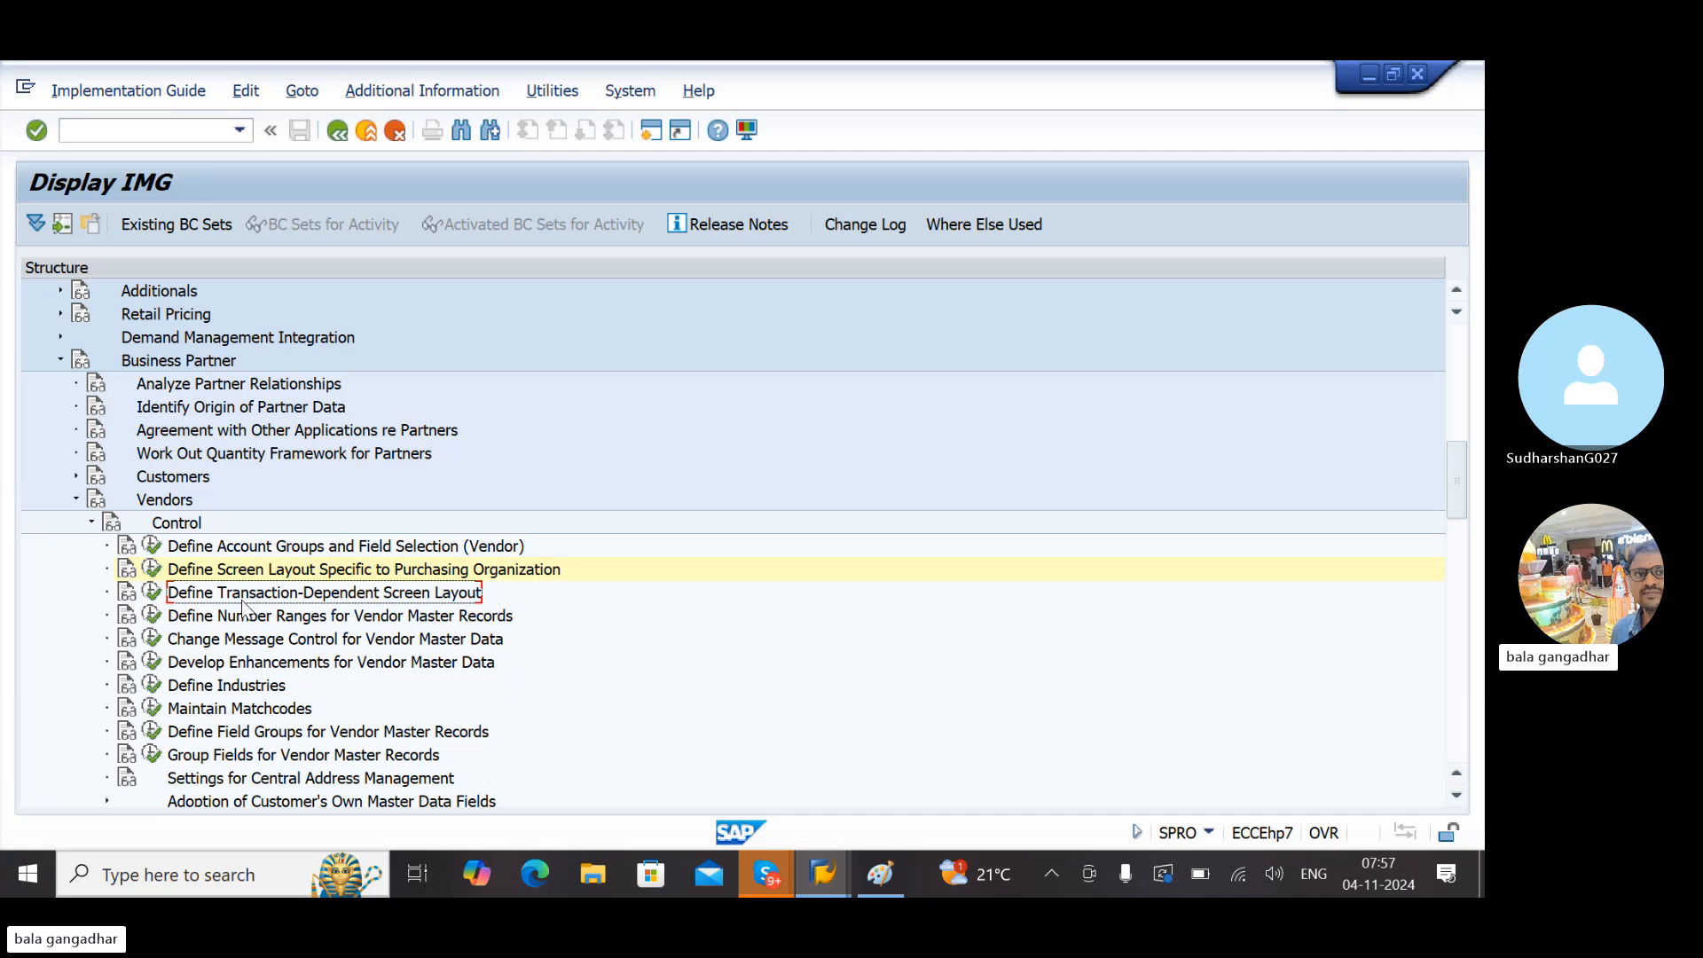
left_click(150, 592)
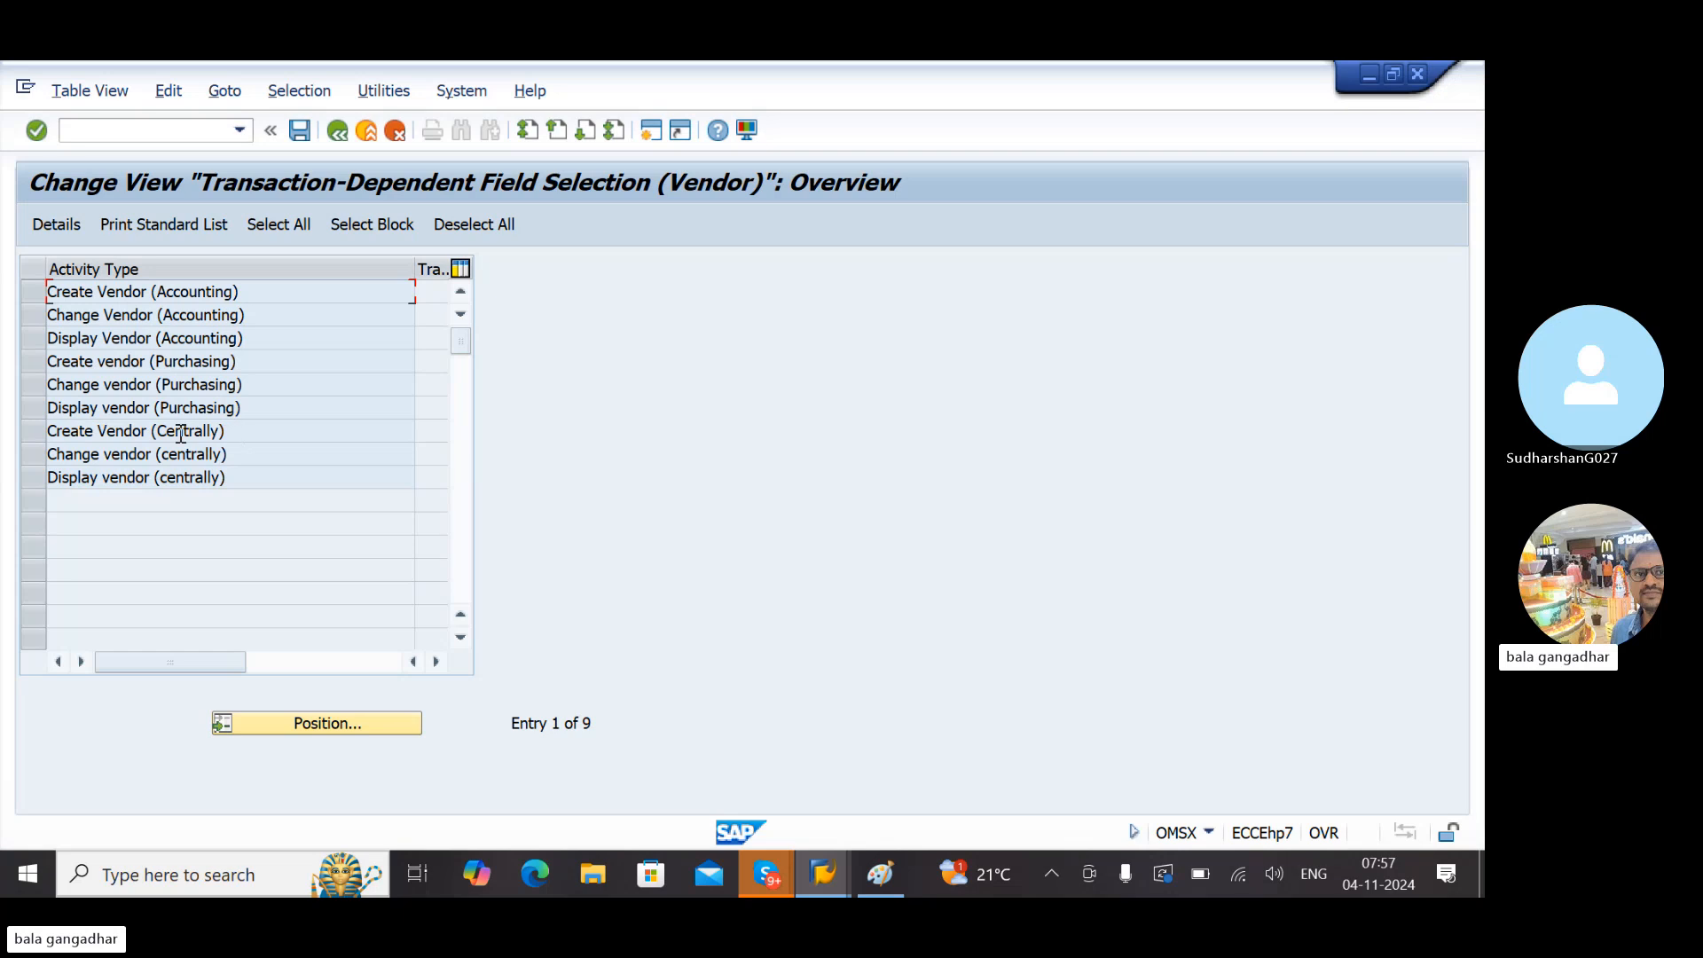
Make Name 1 a required entry in the general data address fields for Create Vendor (Centrally) and save with the proposed customizing request
left_click(229, 430)
double_click(174, 433)
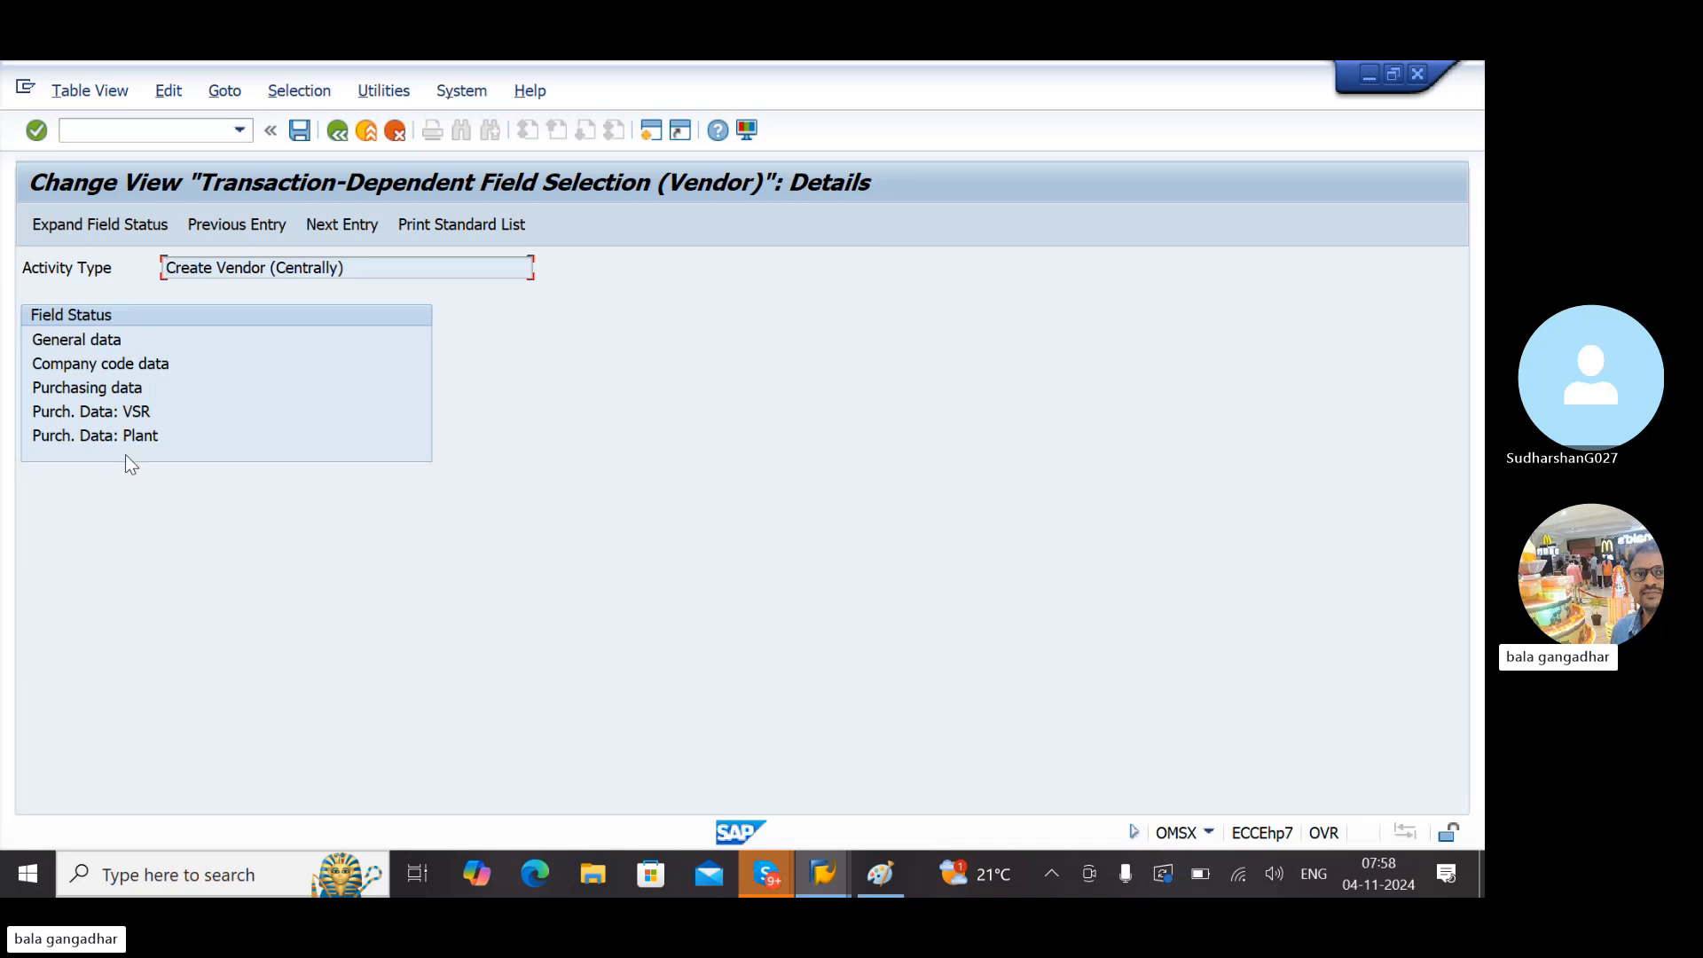
double_click(91, 344)
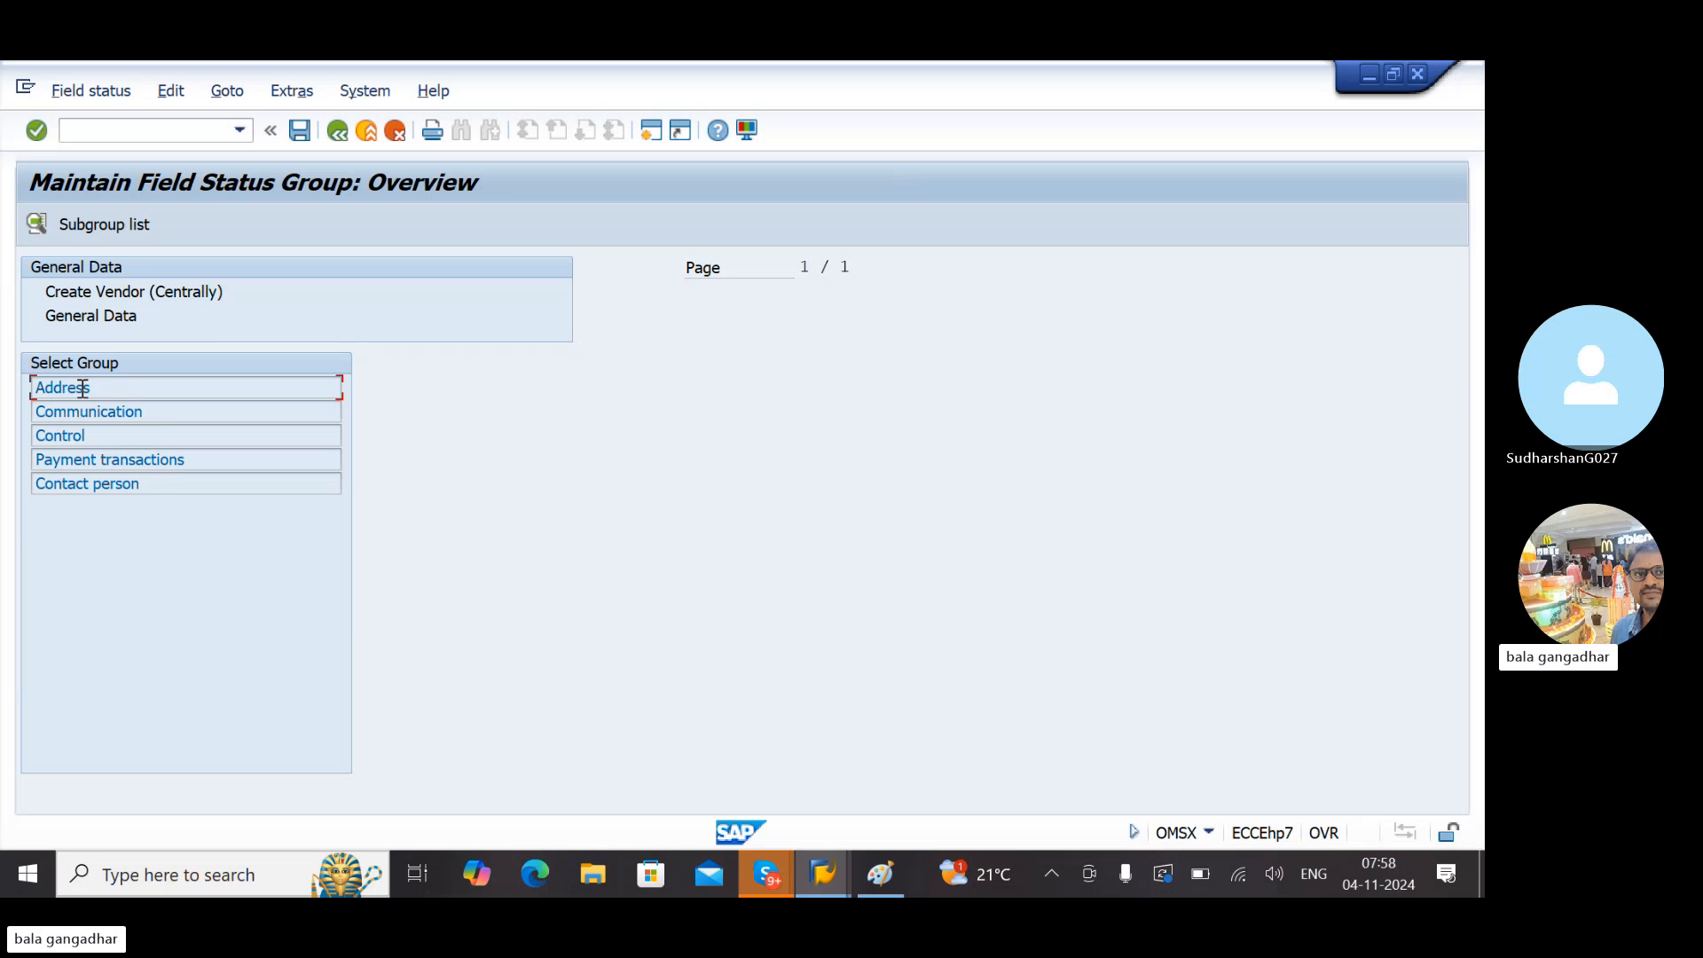
double_click(82, 386)
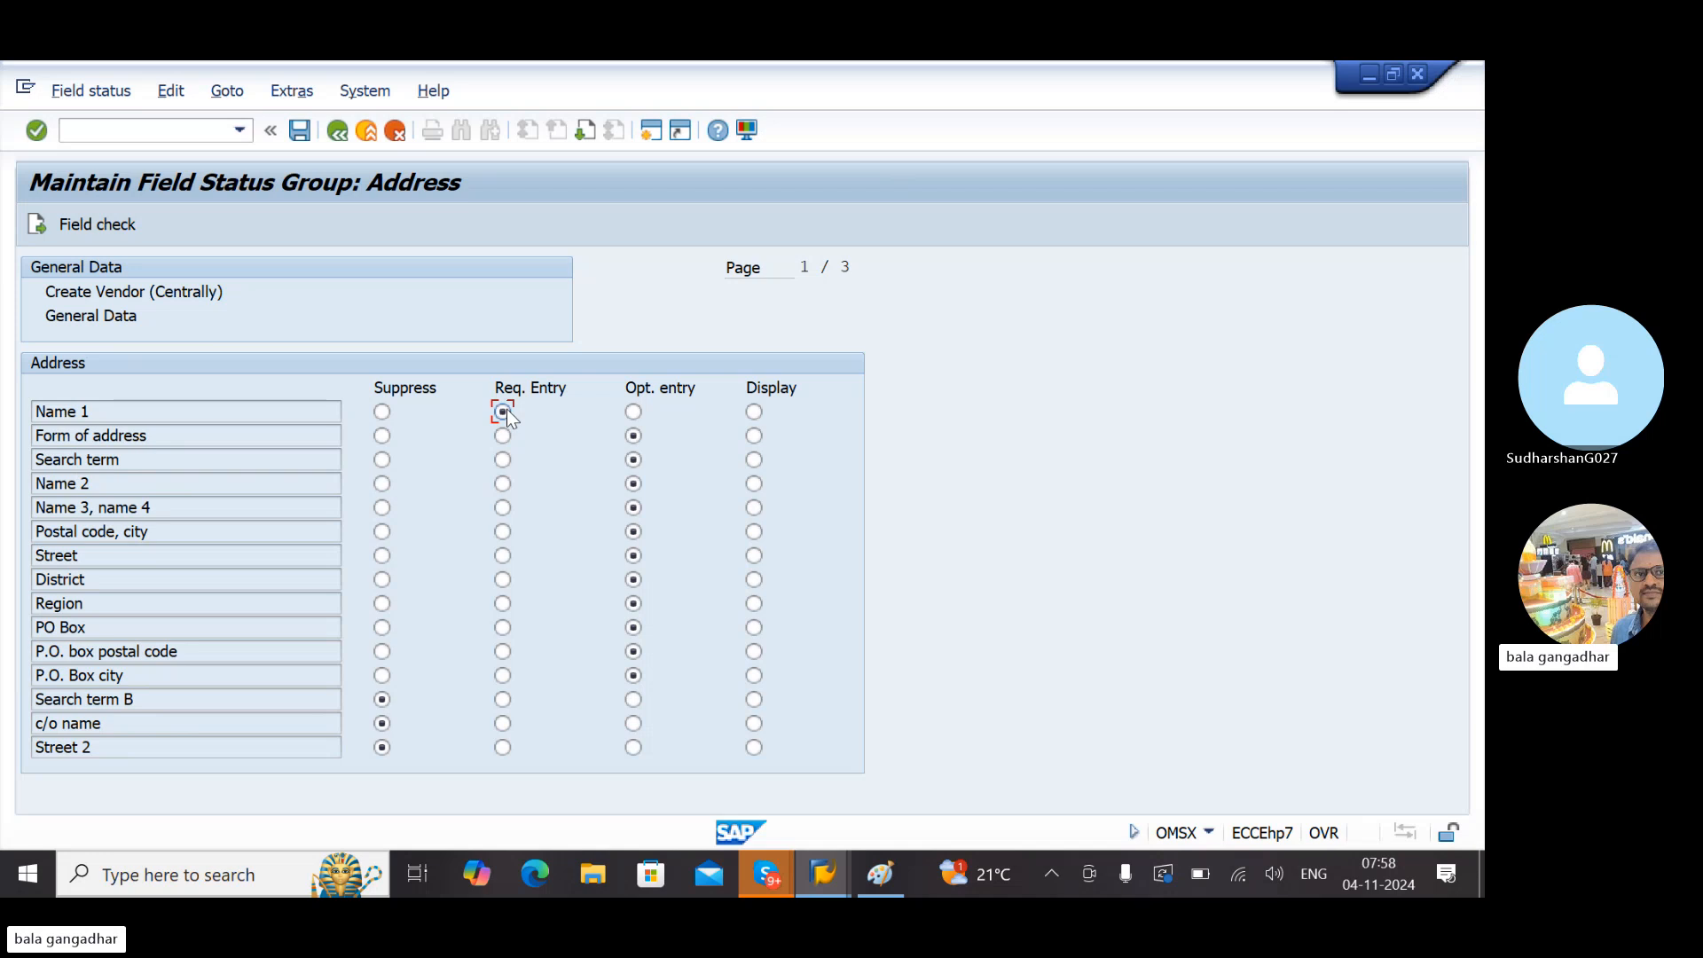
left_click(299, 128)
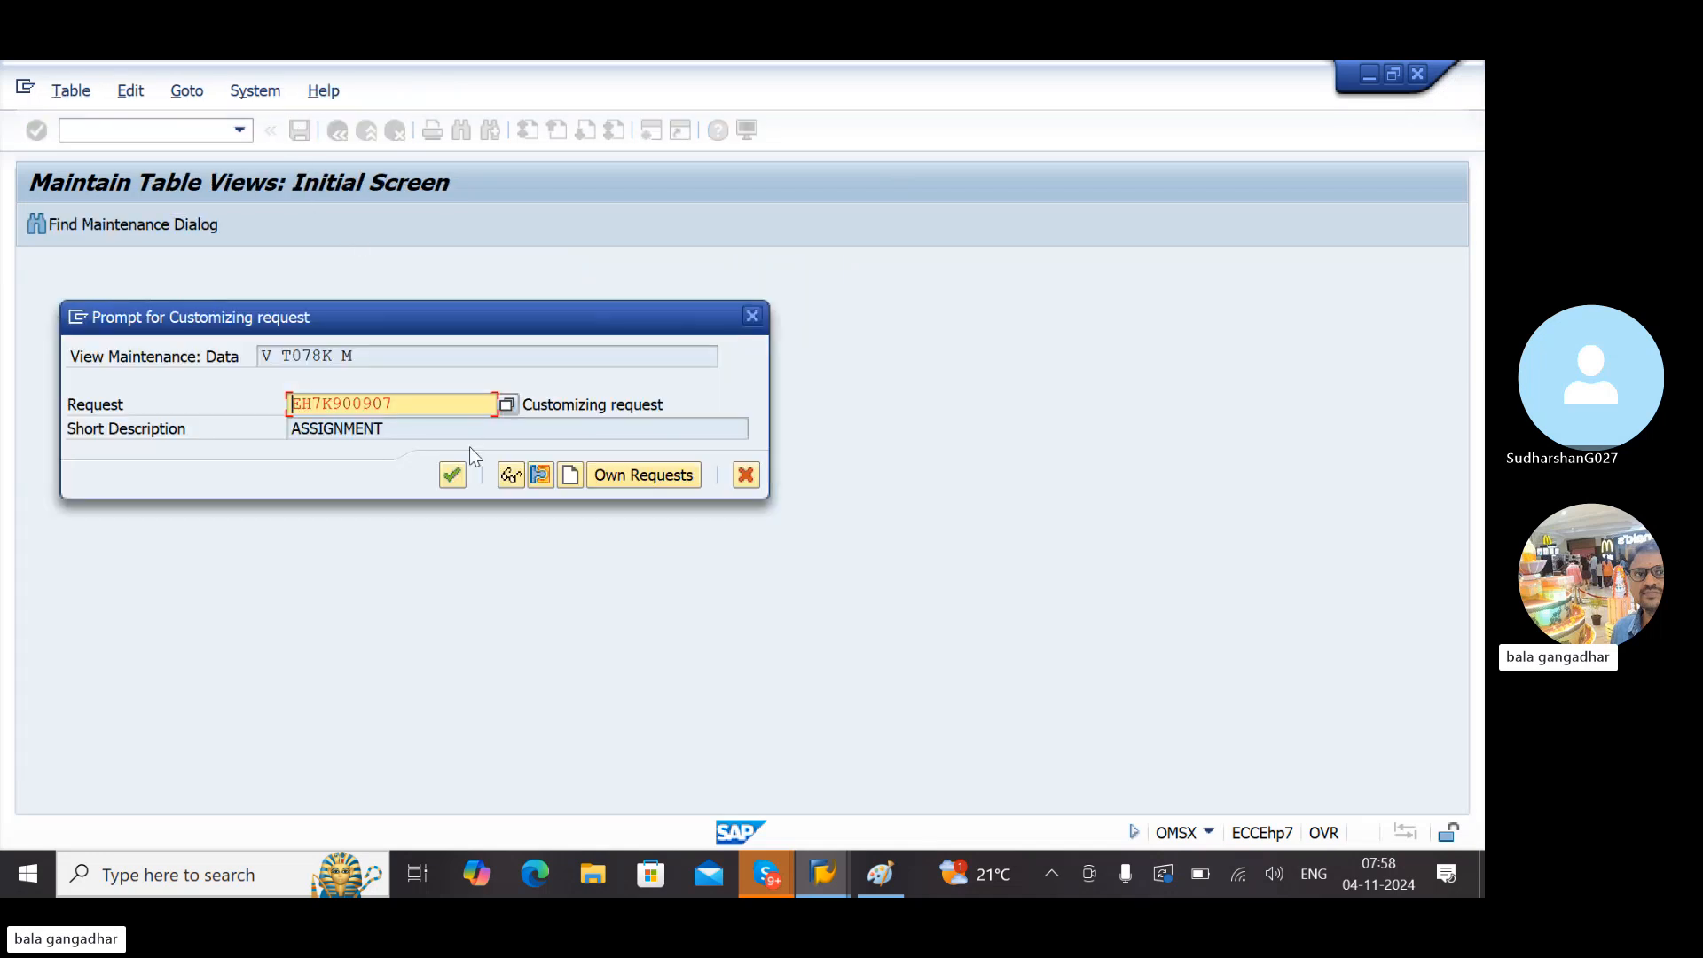
left_click(453, 476)
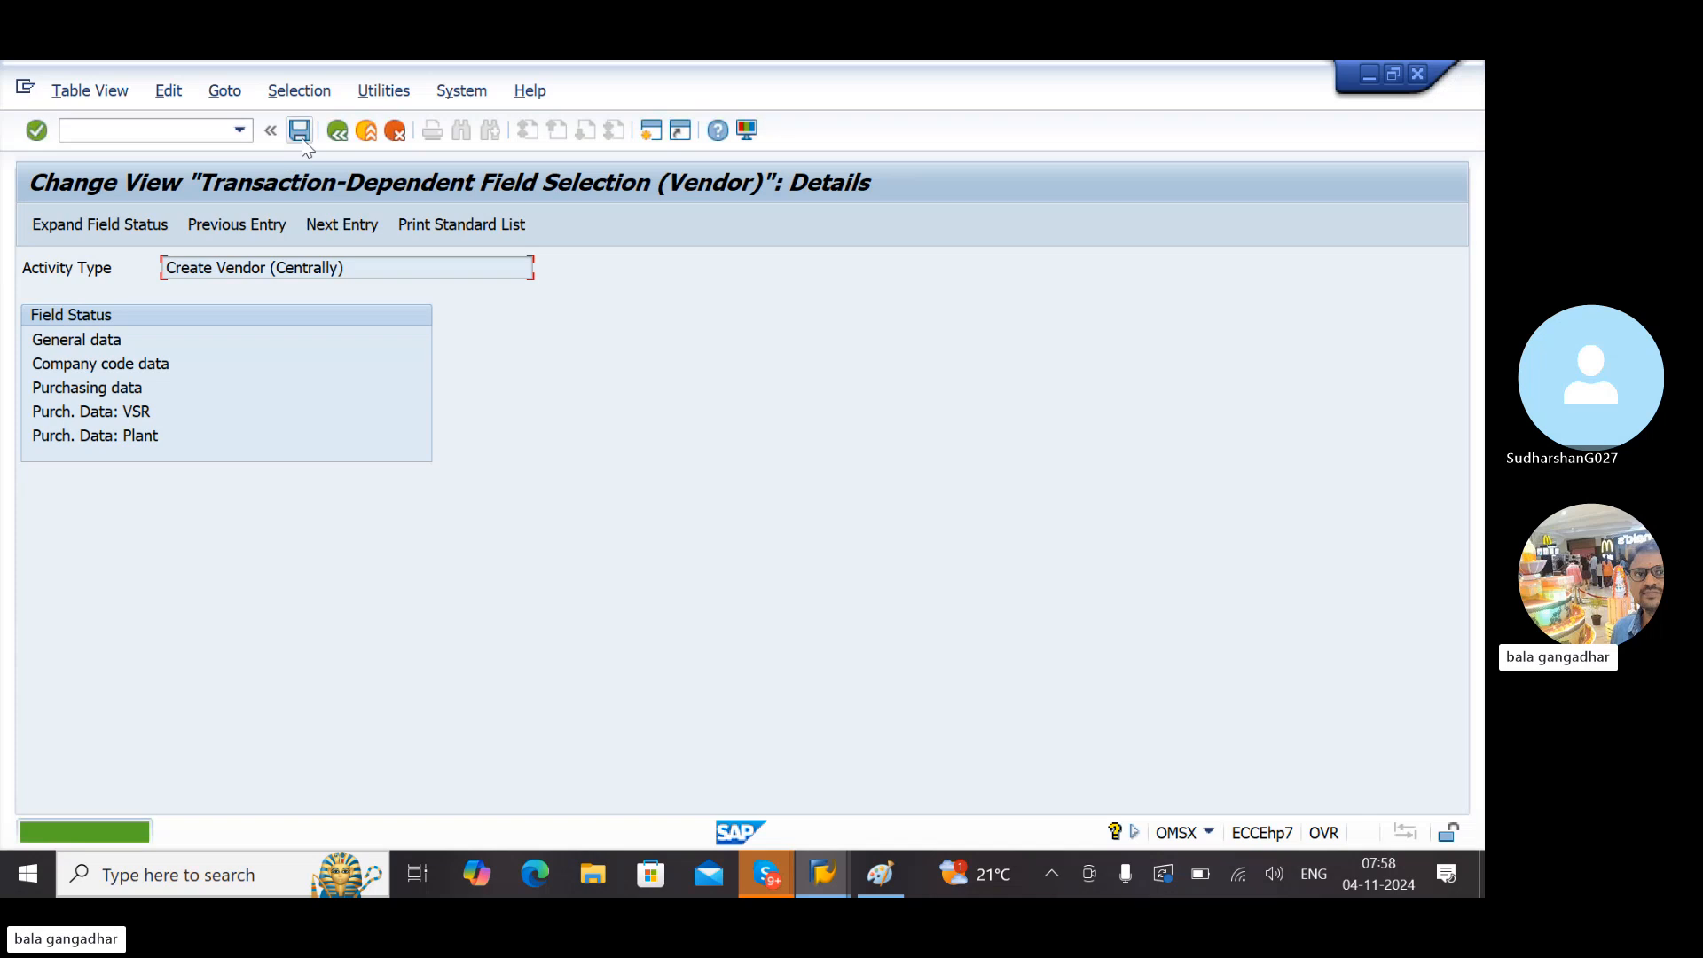
left_click(300, 135)
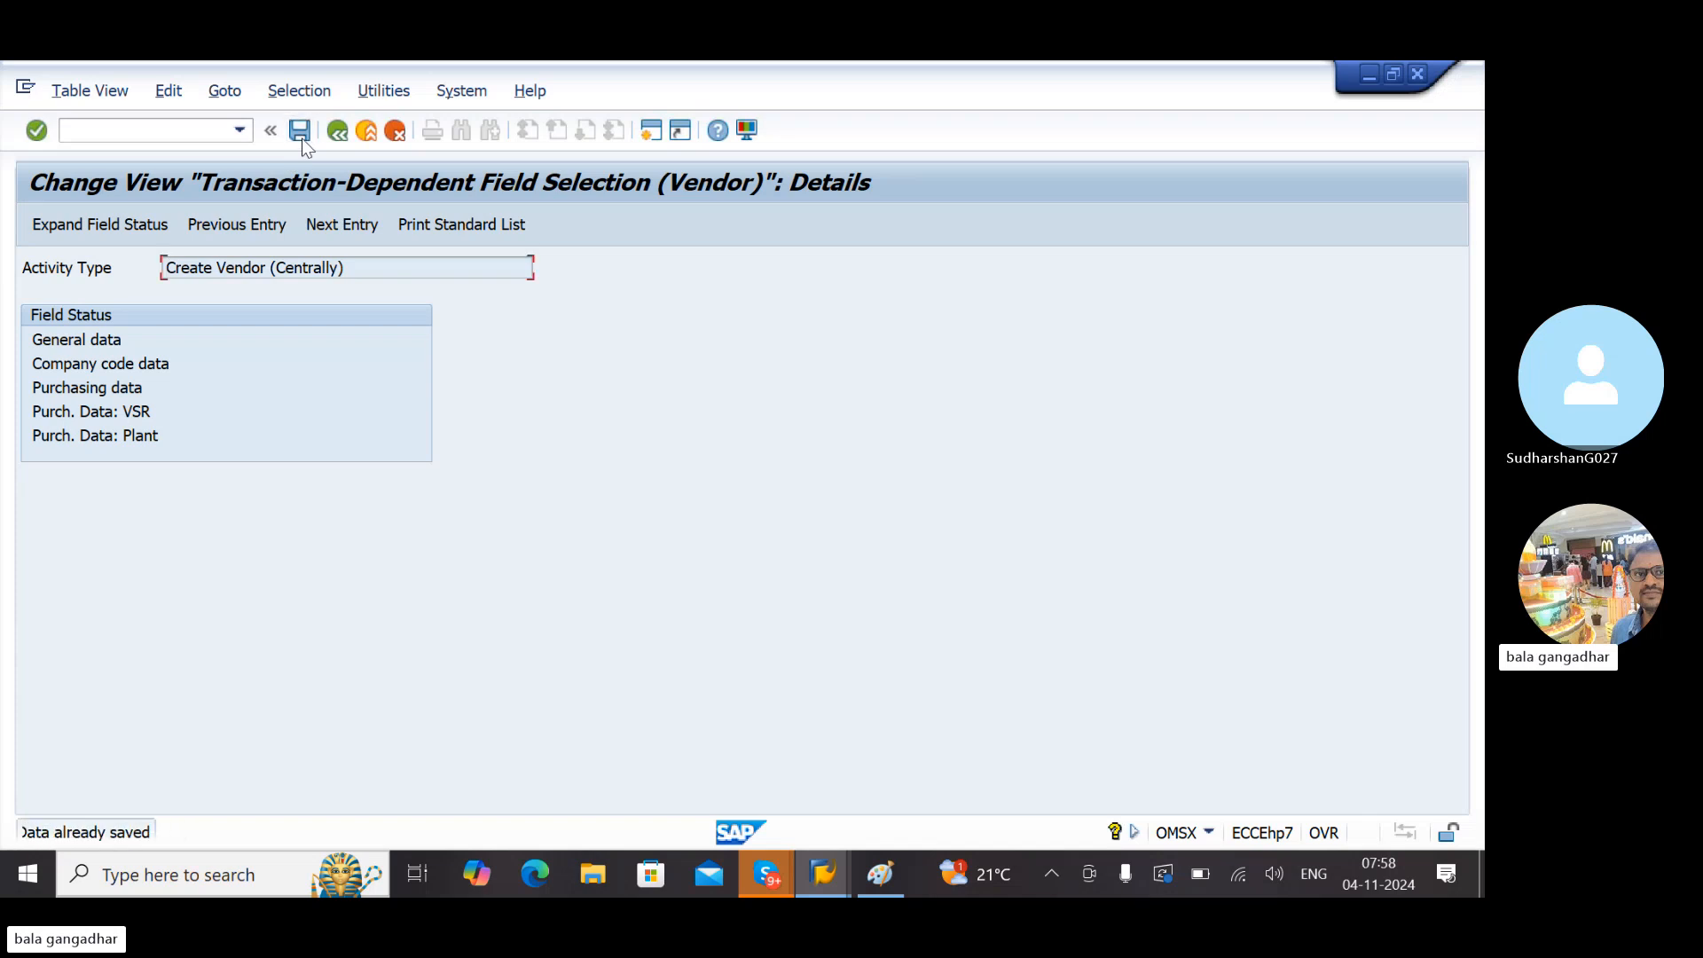
Read the details of the save message, close them and return to the open XK01 Create Vendor address screen to check its name fields
left_click(775, 841)
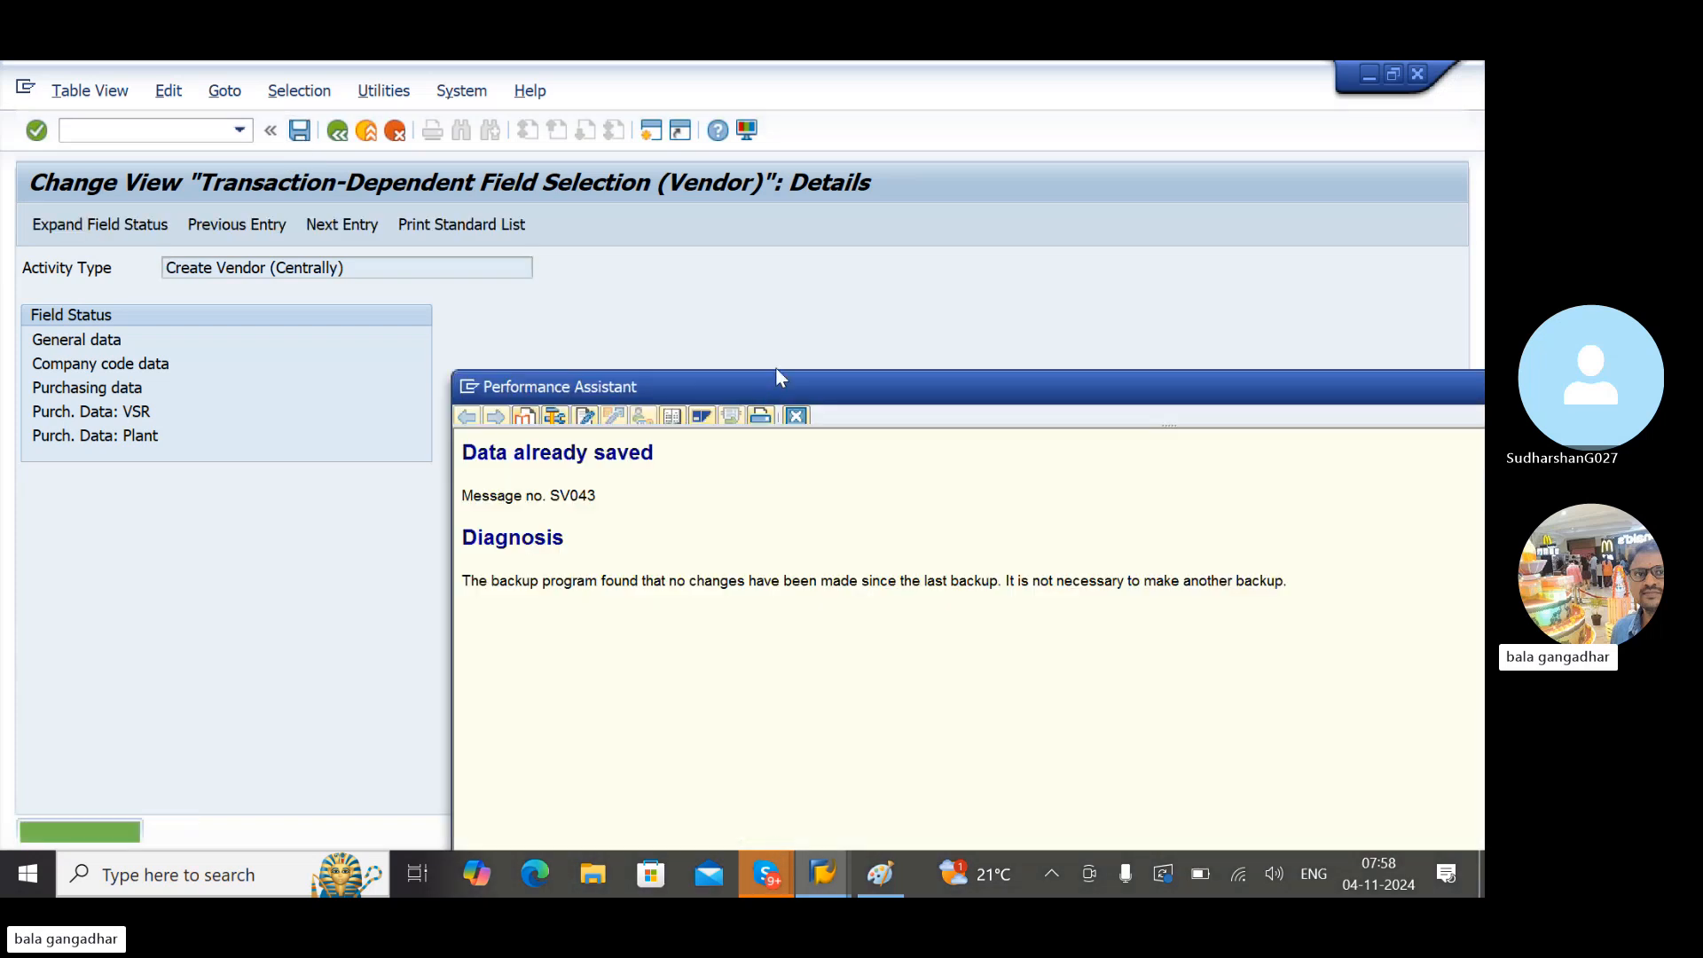
left_click(797, 417)
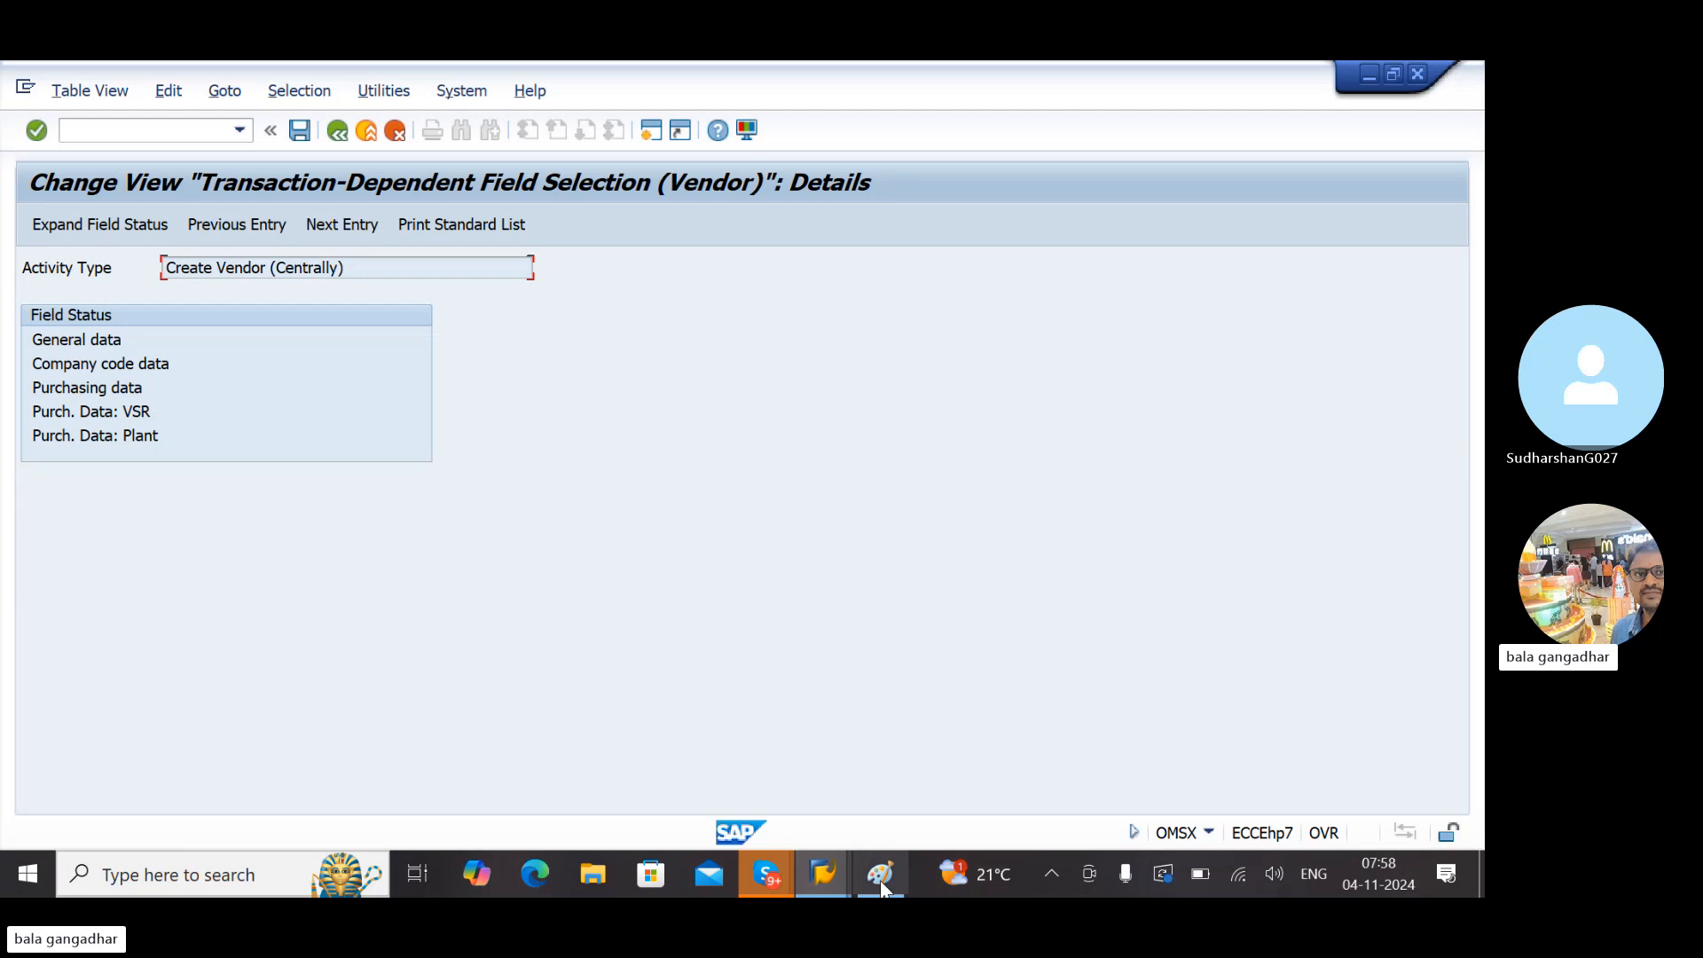
mouse_move(822, 874)
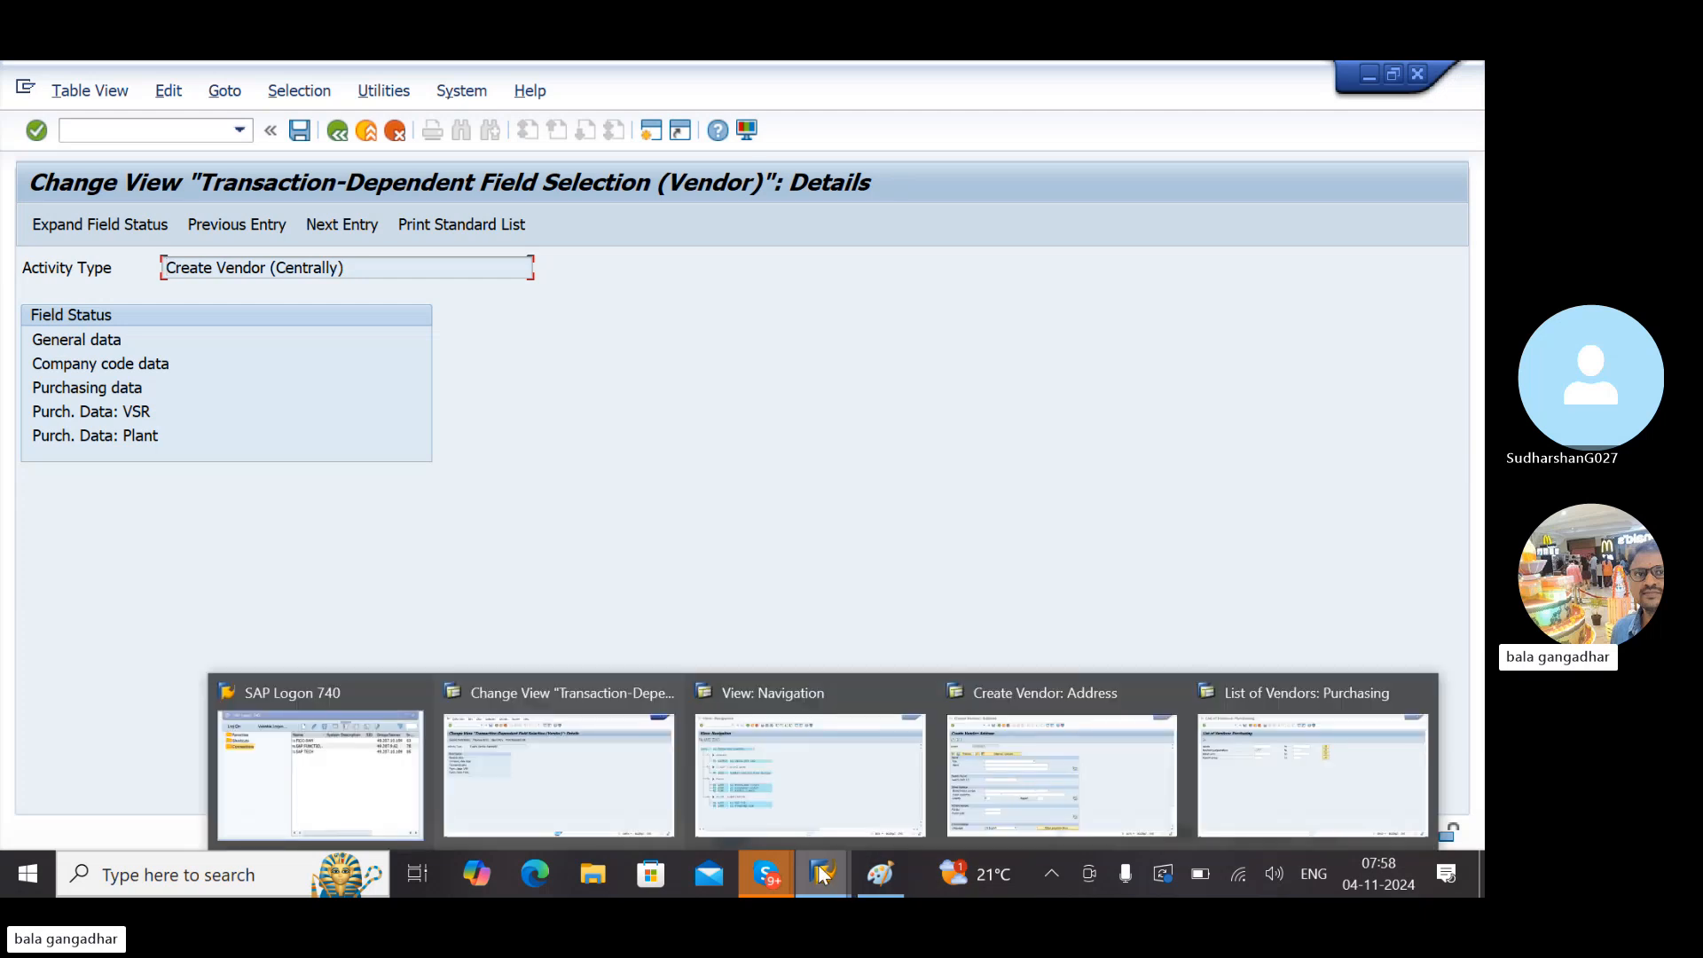
left_click(1045, 765)
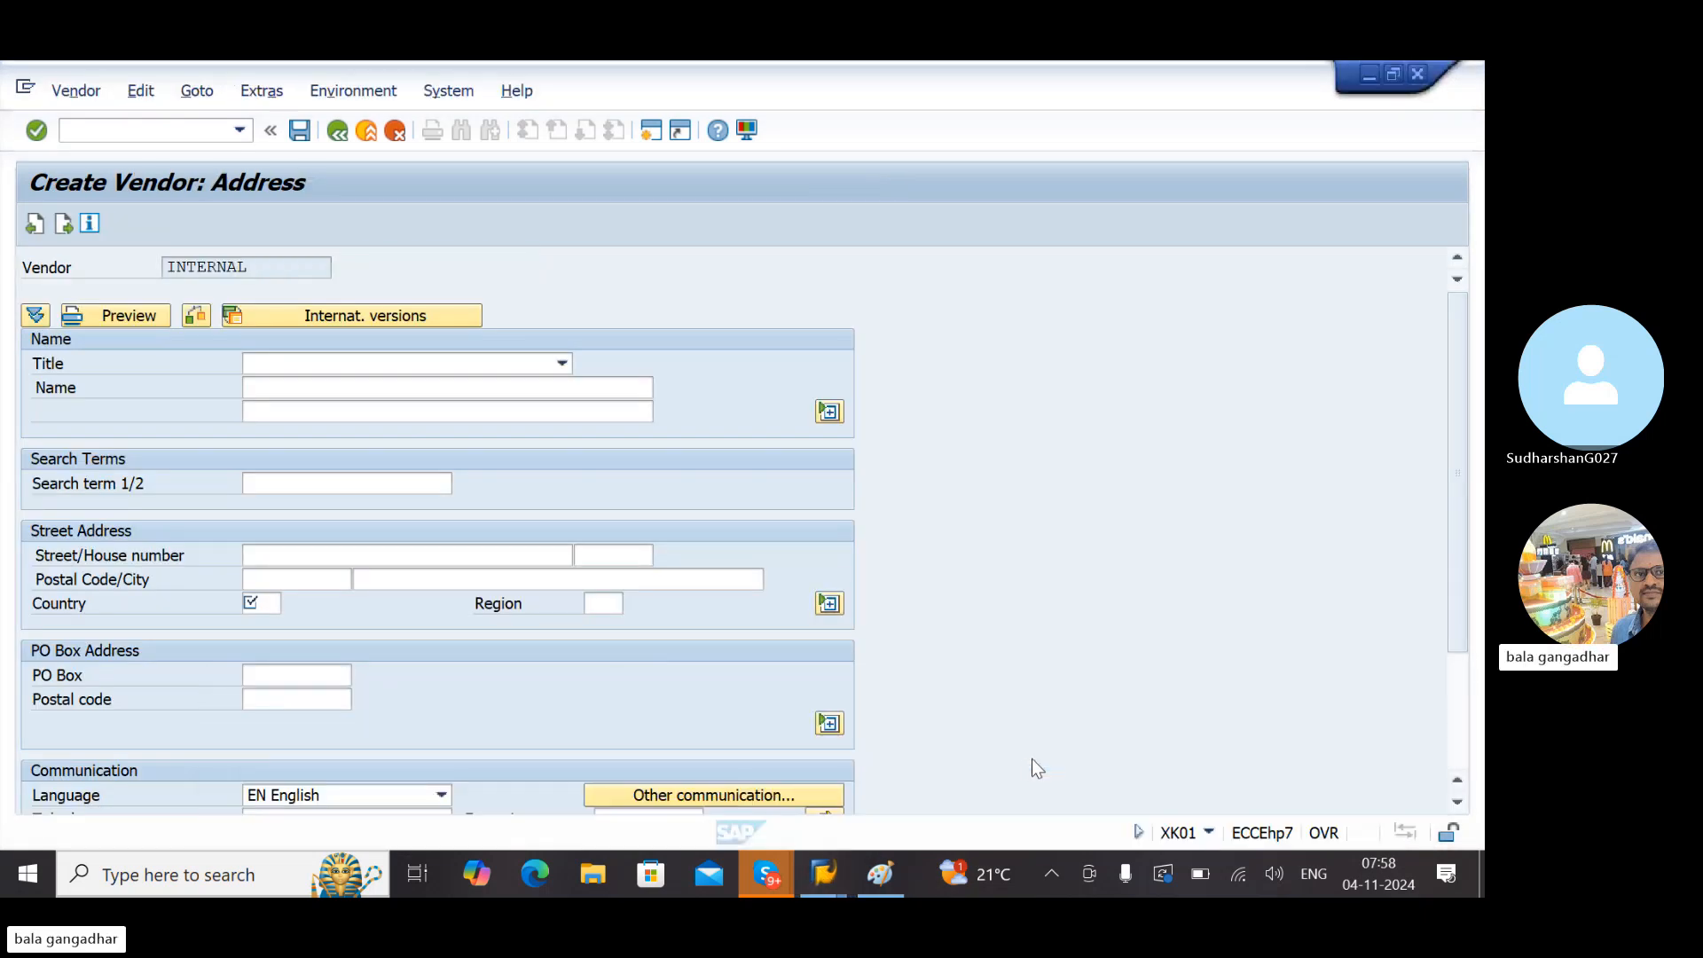
left_click(272, 388)
left_click(288, 409)
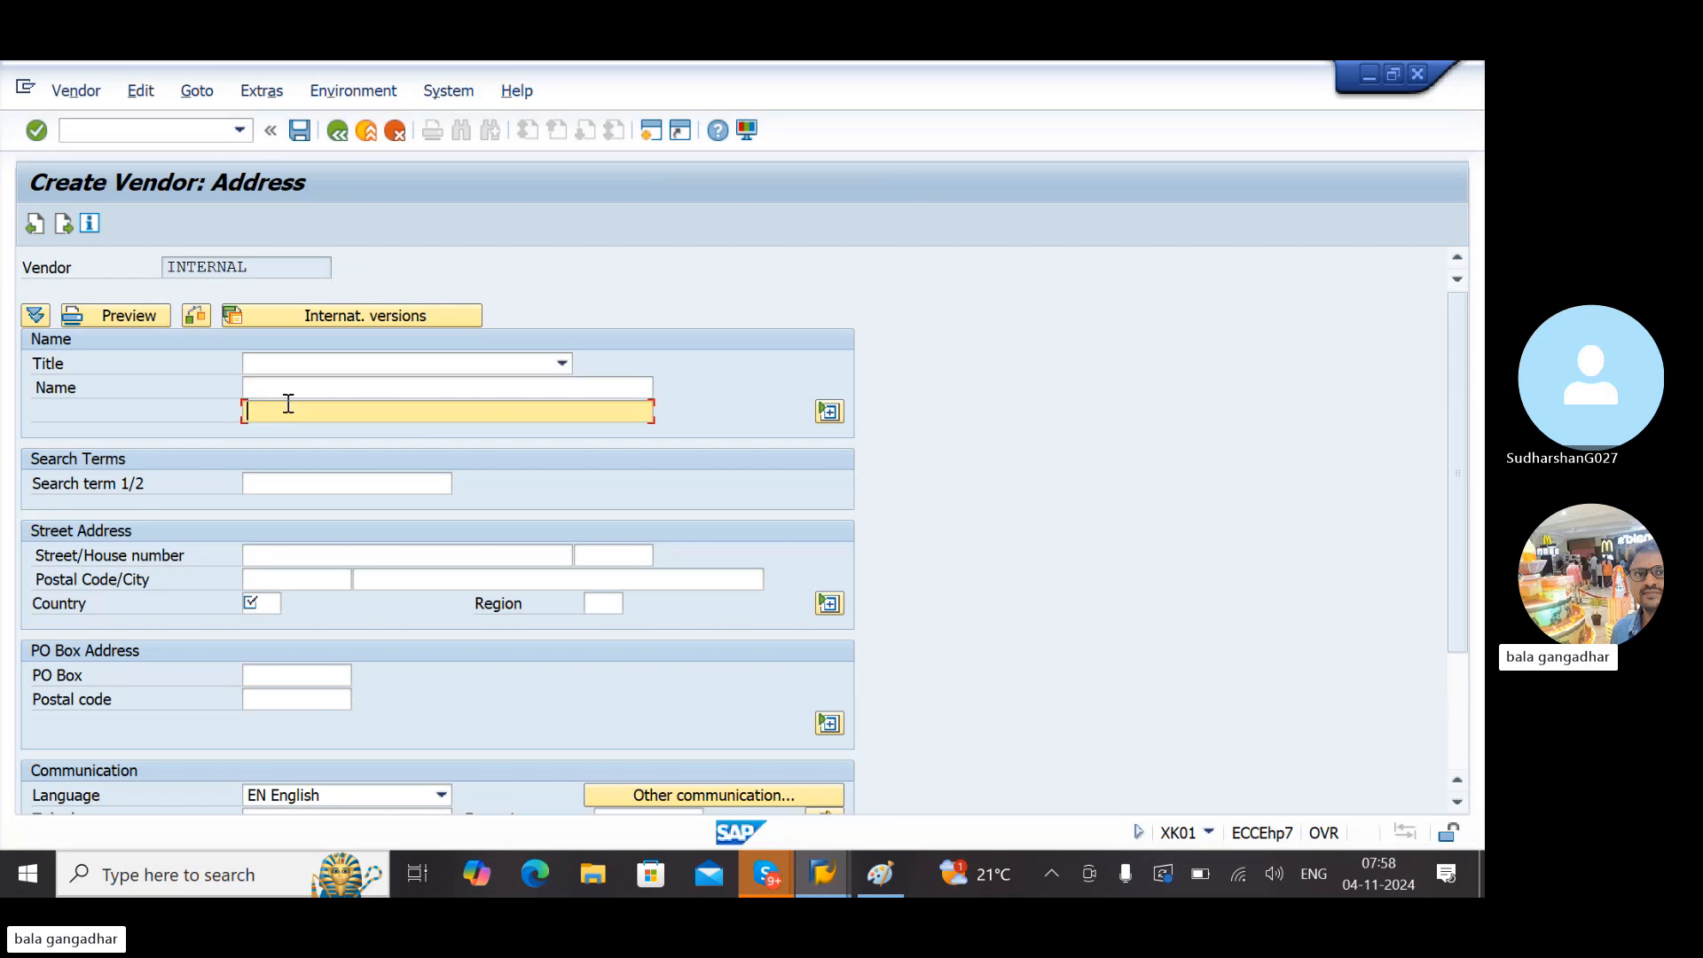
Restart XK01 and open the vendor address screen for company code LG05, purchasing organization LGST and account group LGDO
left_click(188, 128)
type("/NXK01")
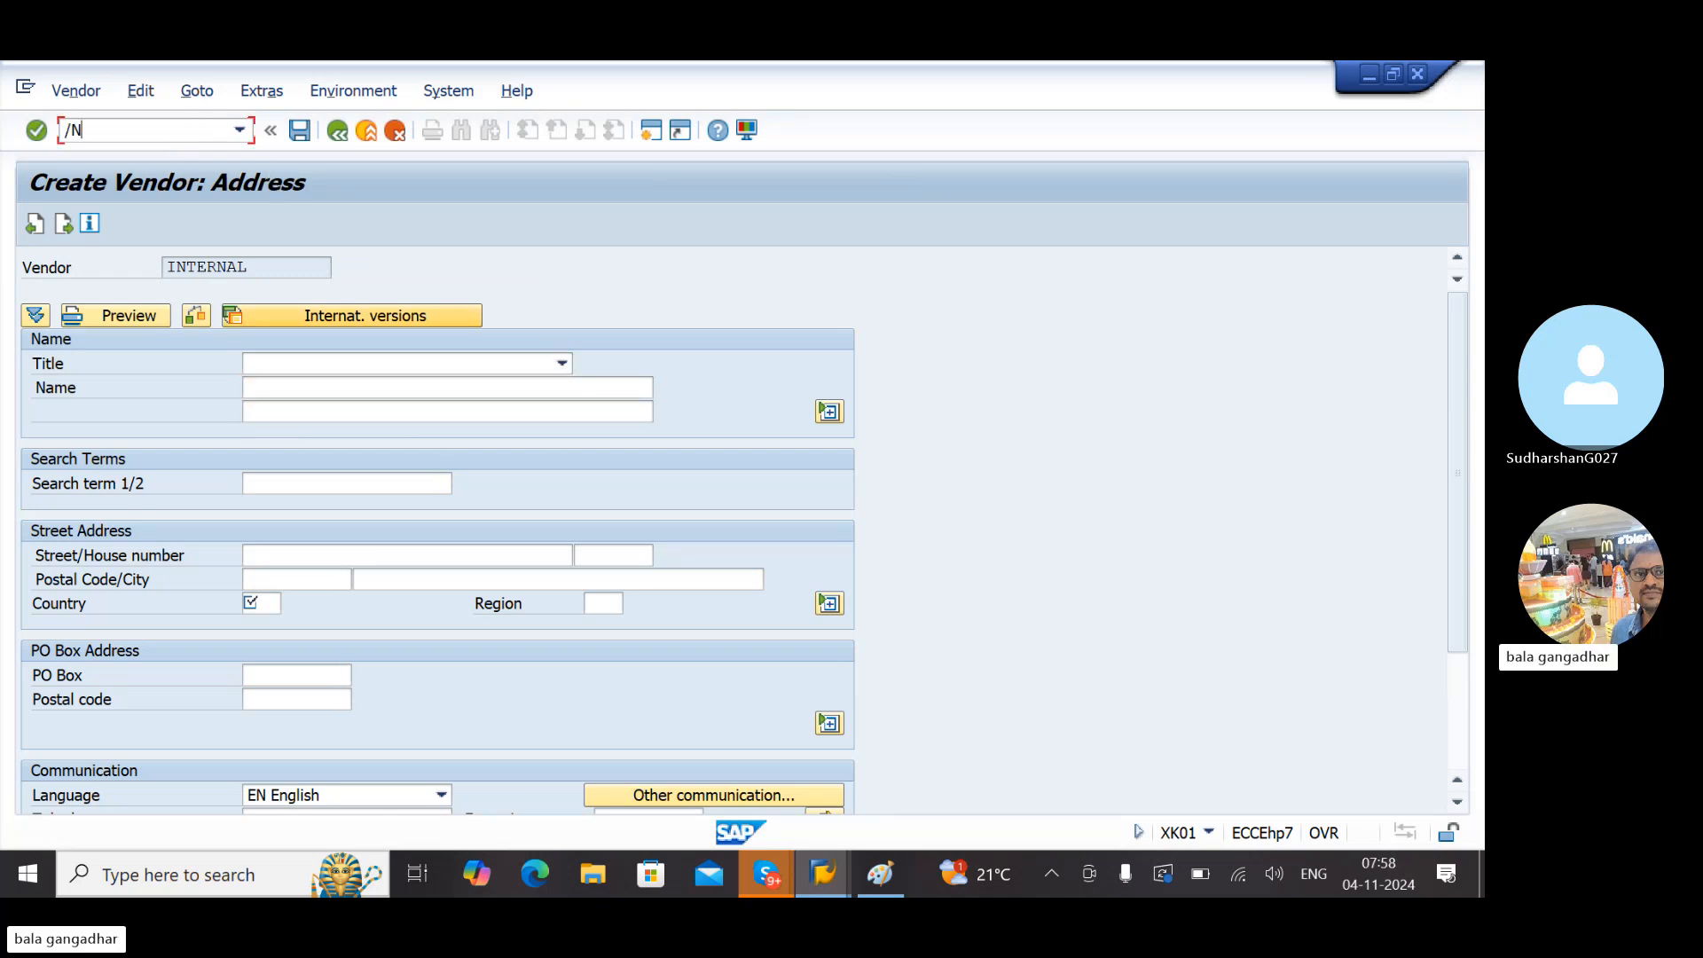
key("Return")
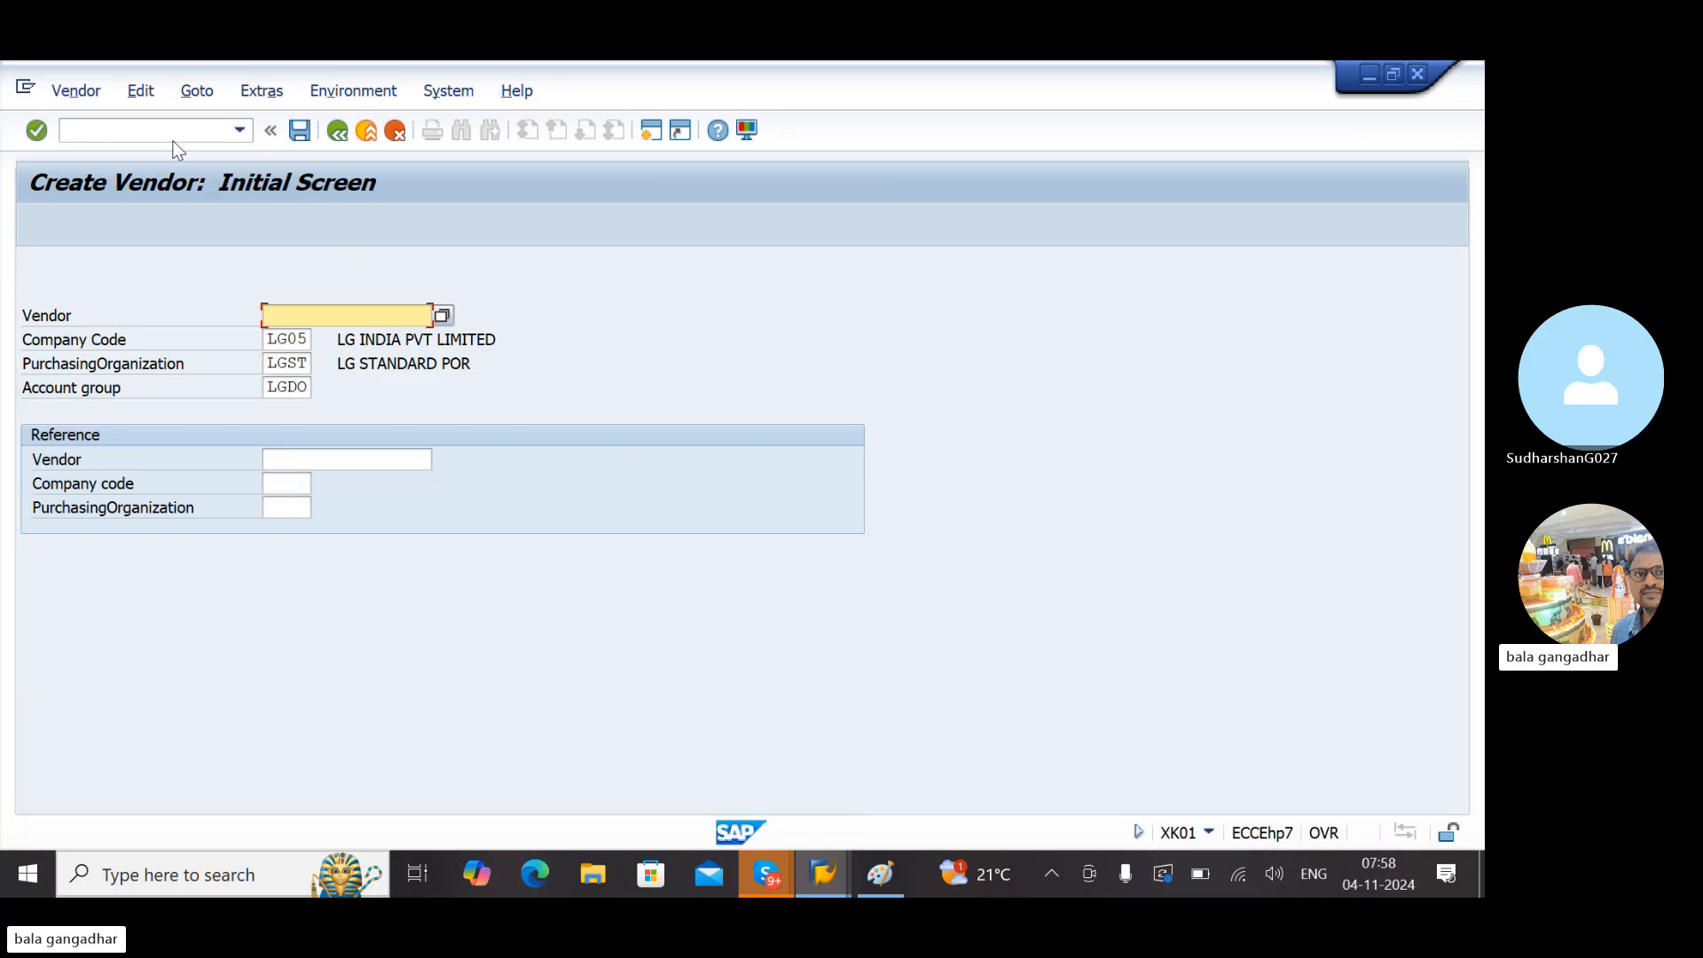
key("Return")
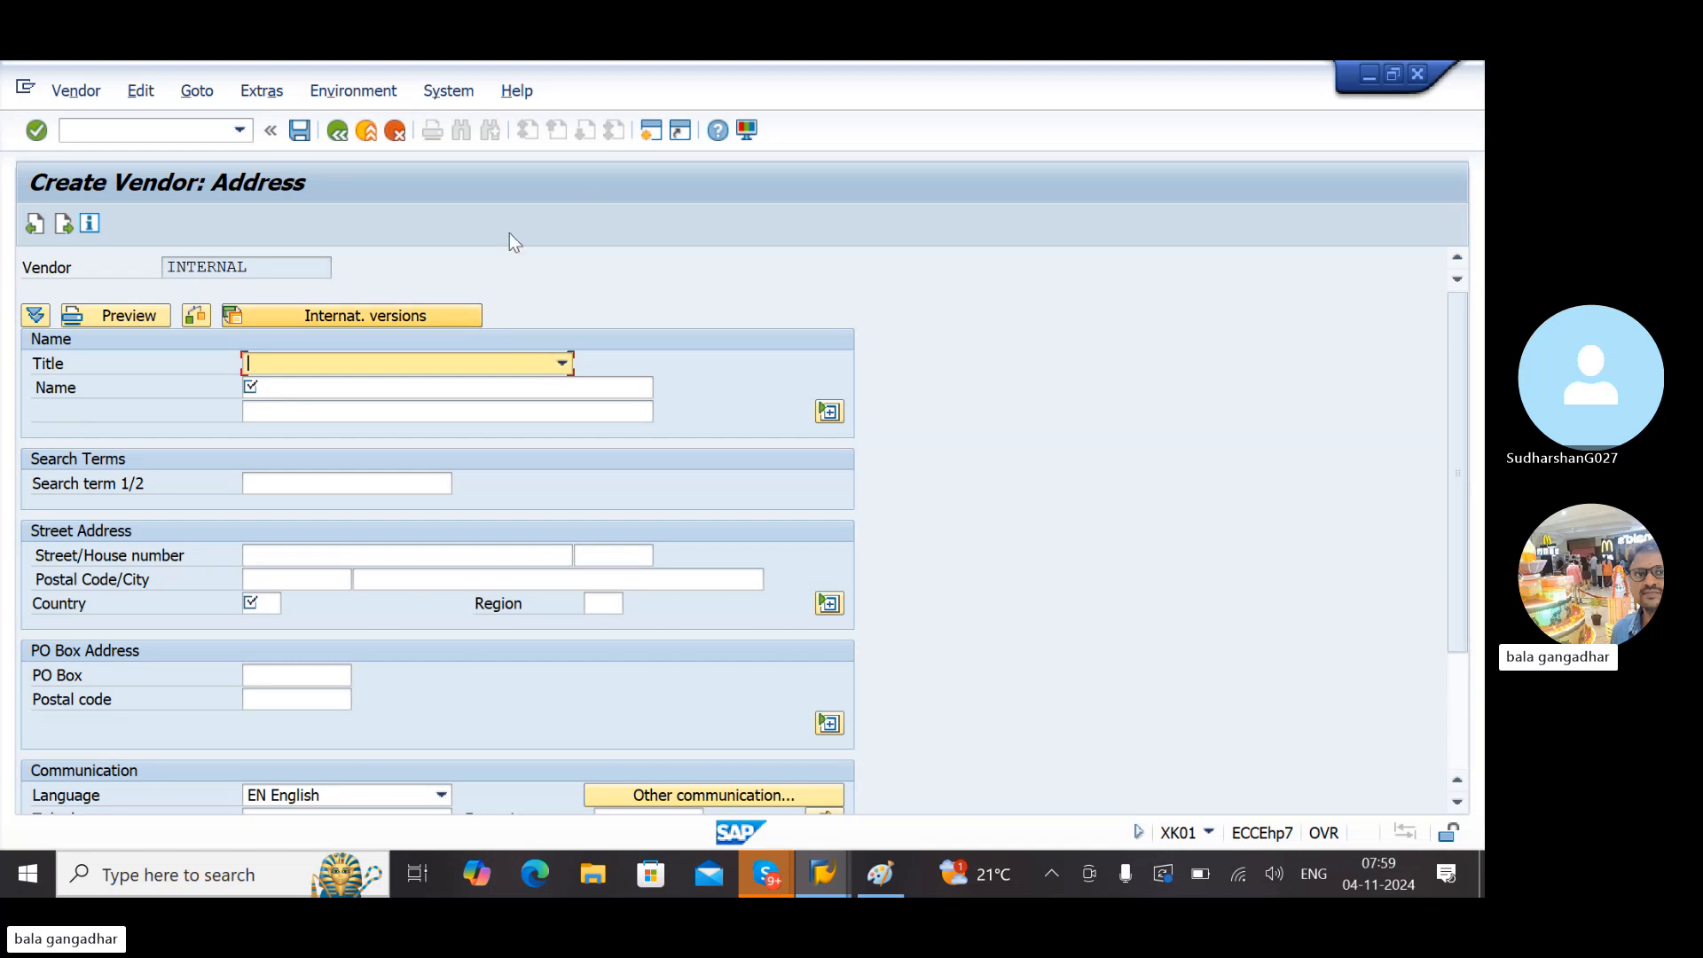
Open a new SAP session beside the XK01 screen and bring up the MK01 Create Vendor address screen in it
left_click(652, 131)
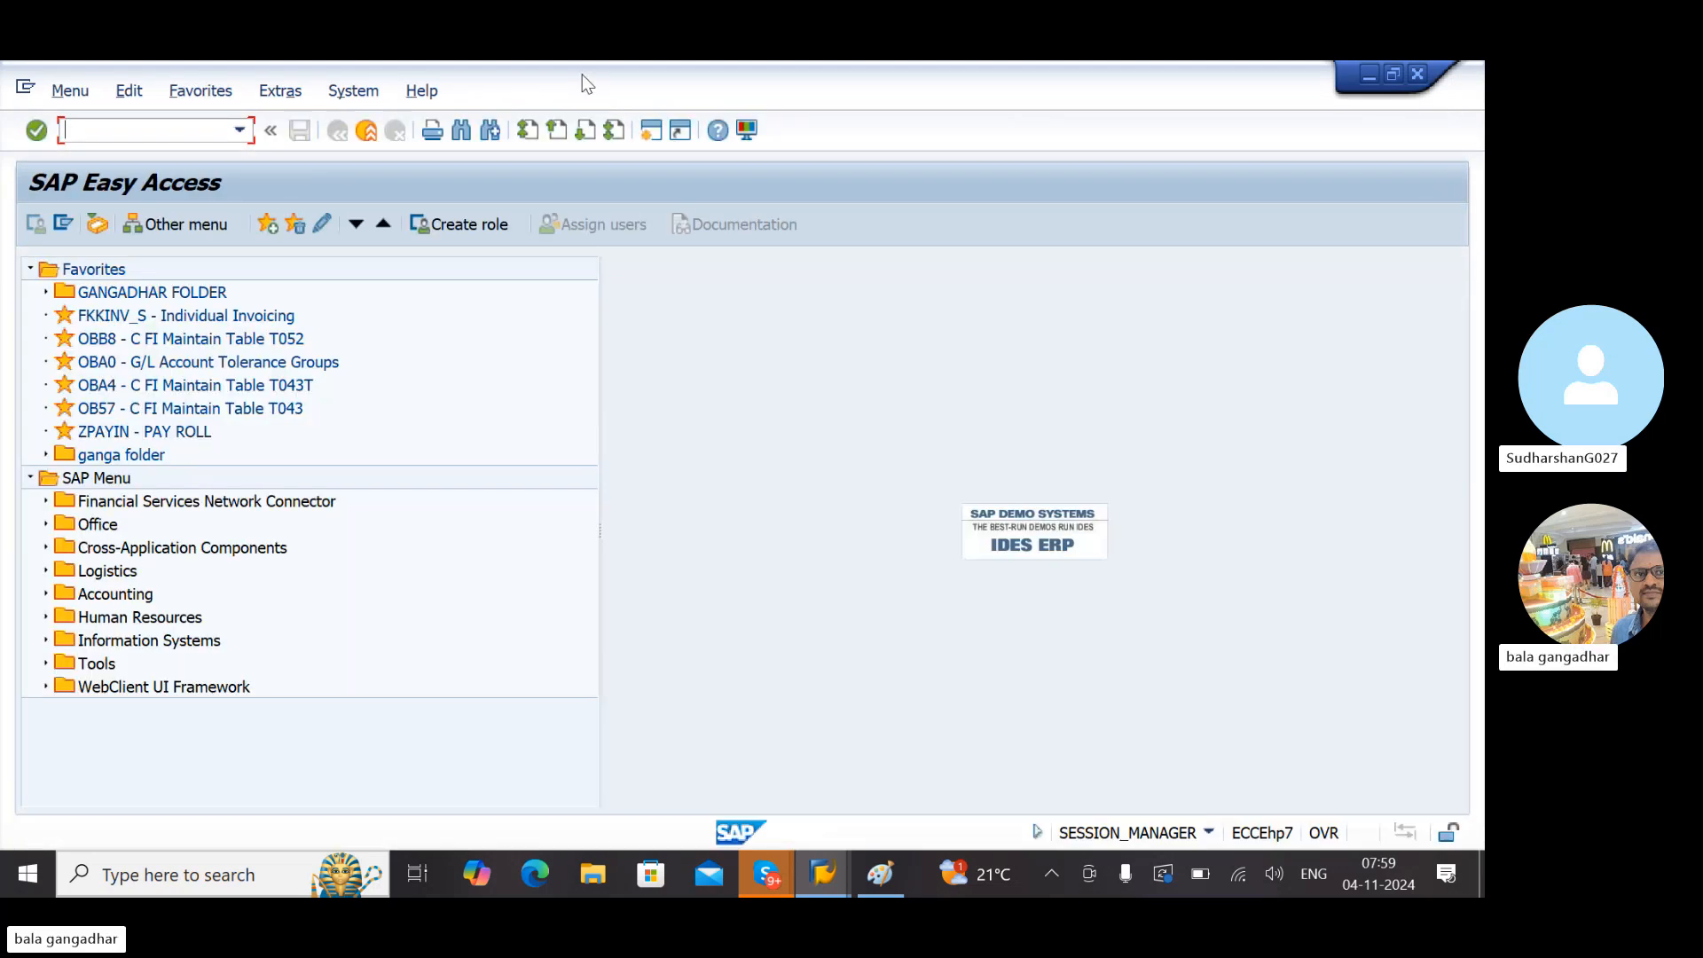
left_click_drag(583, 82, 1082, 183)
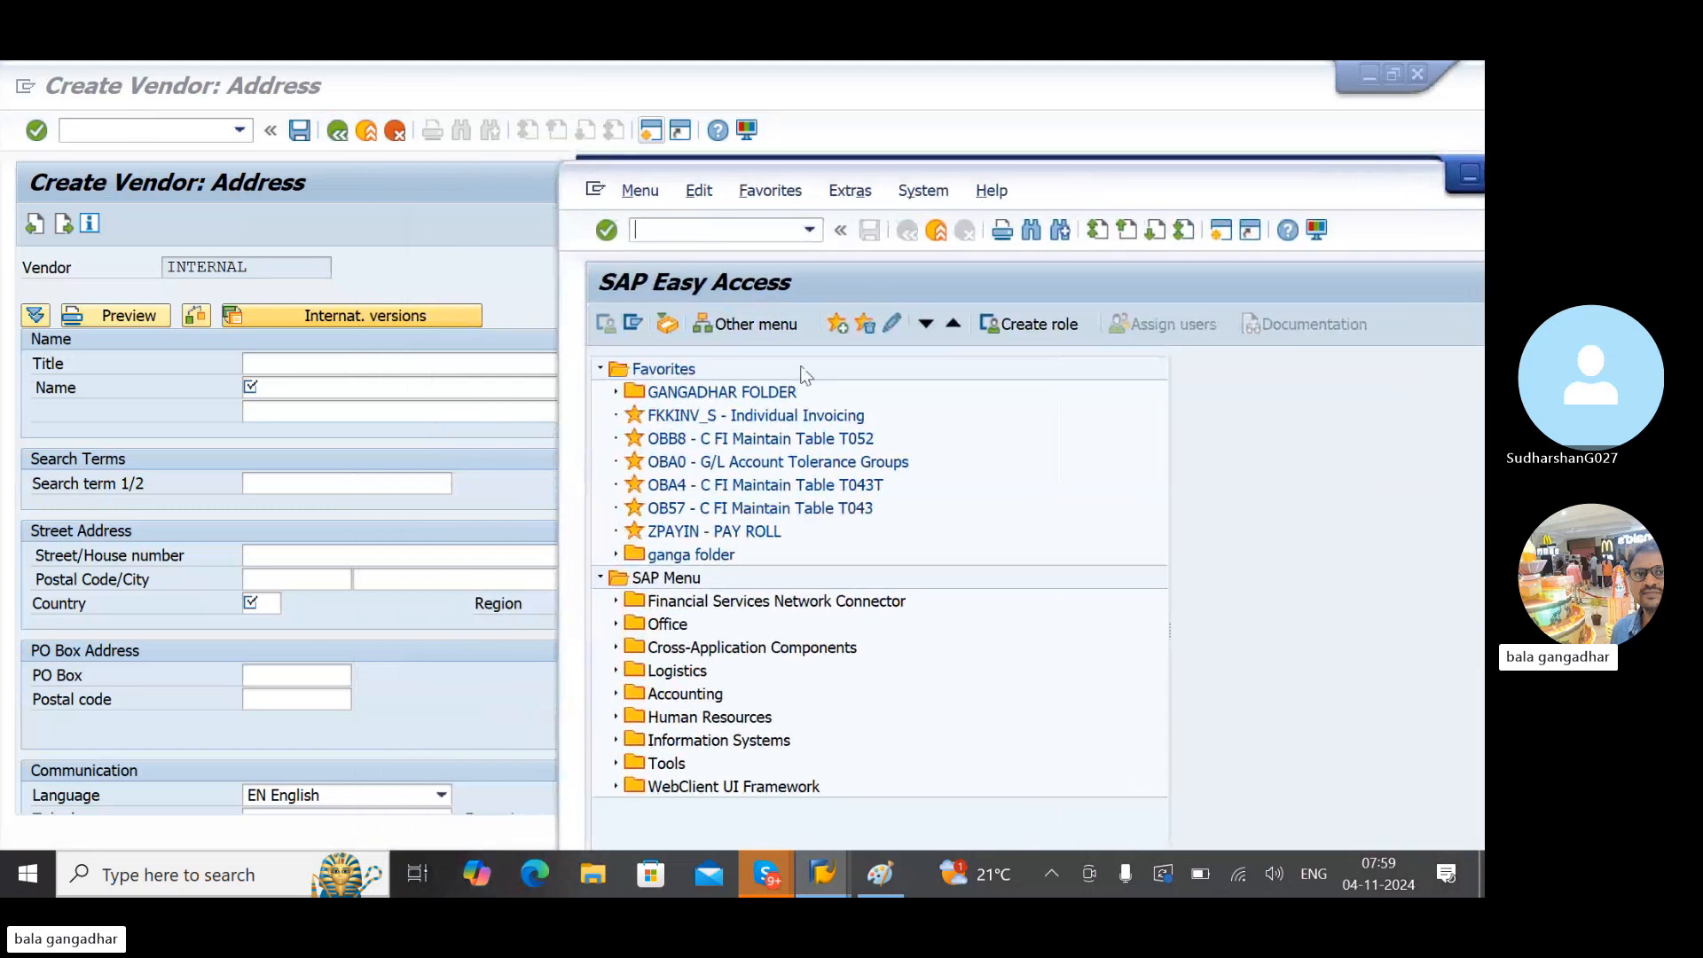
type("MK01")
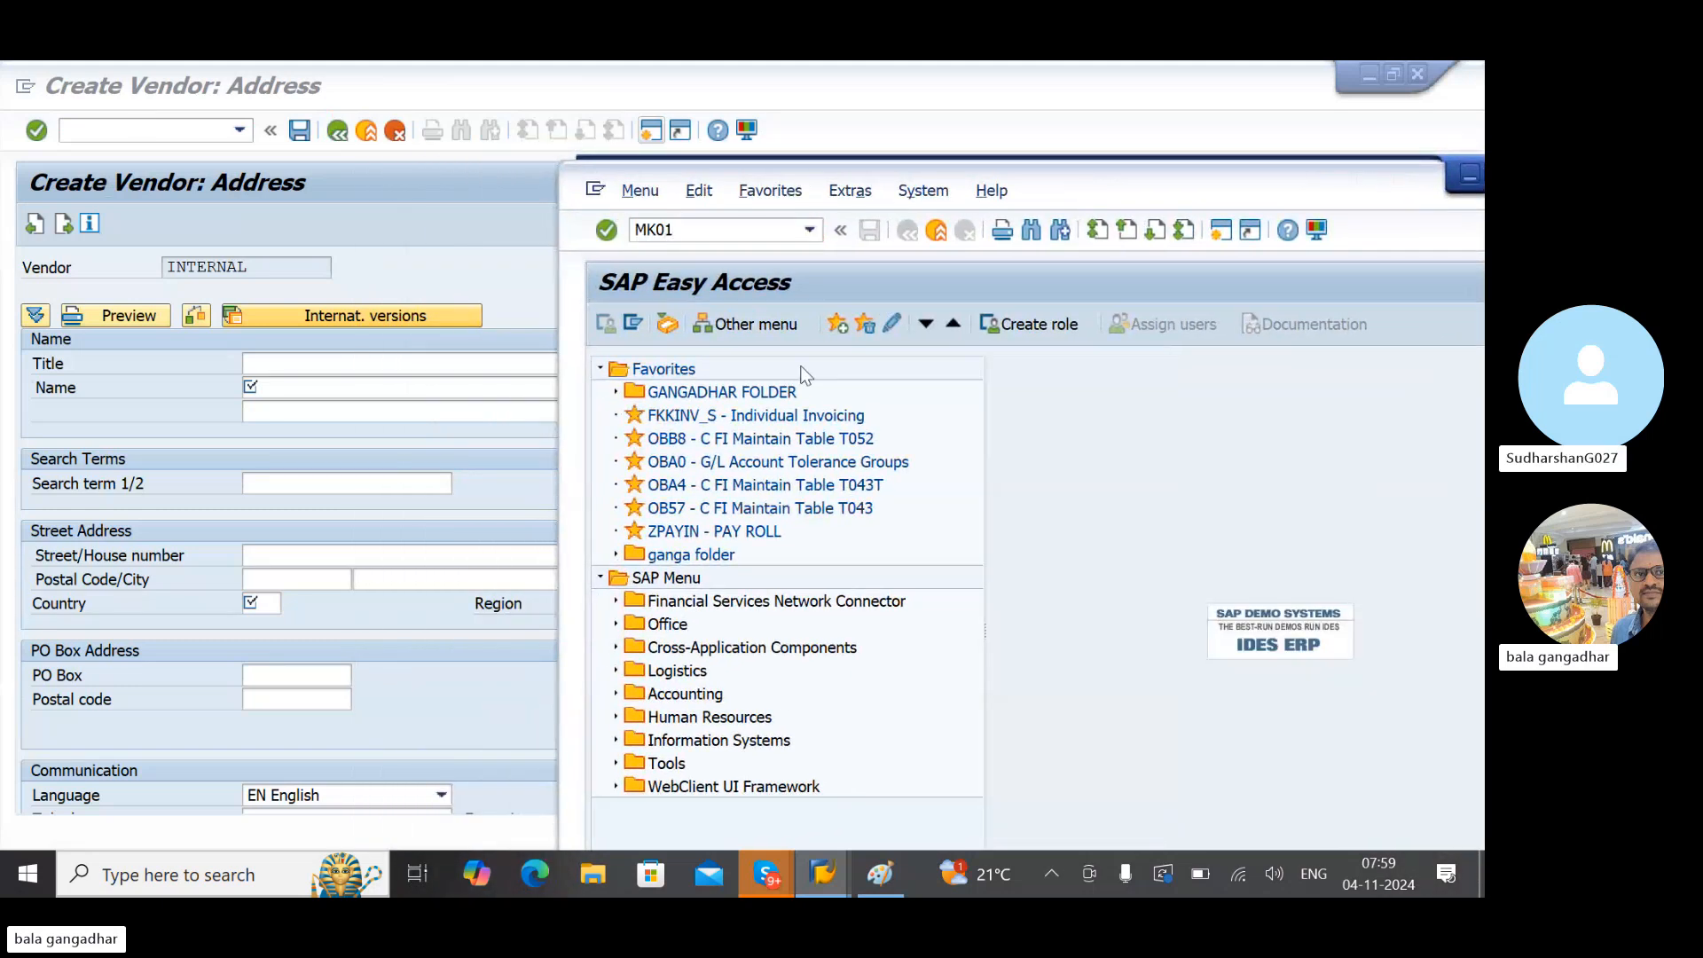
key("Return")
key("Return")
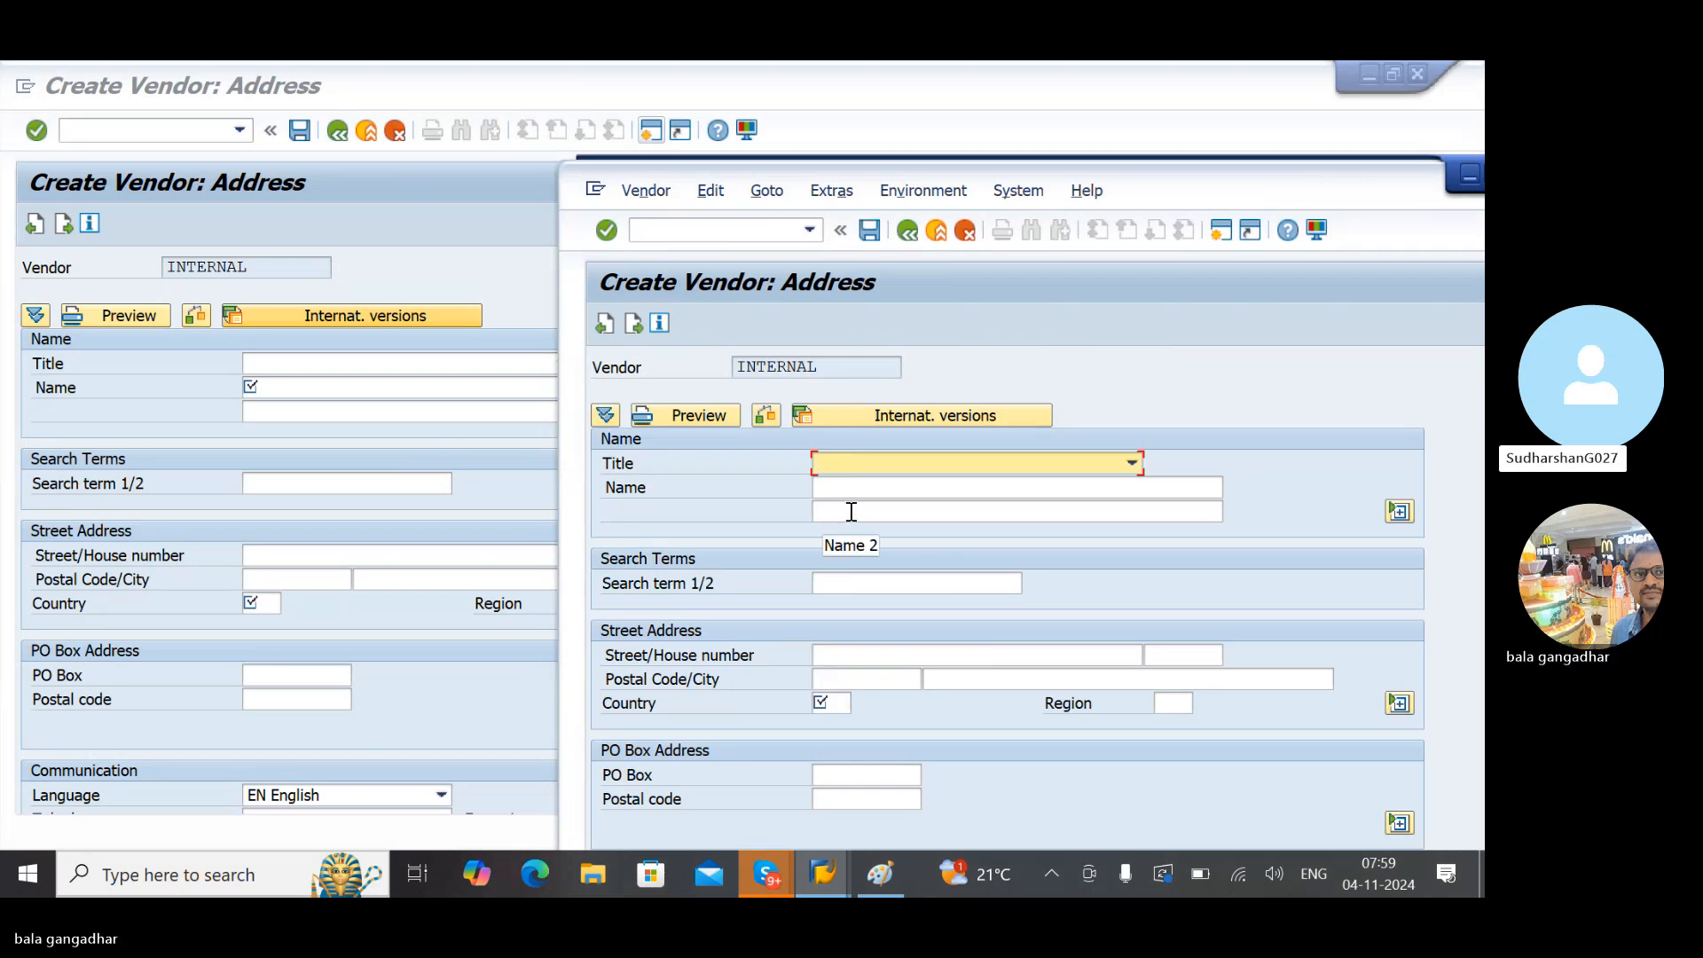
left_click(1377, 124)
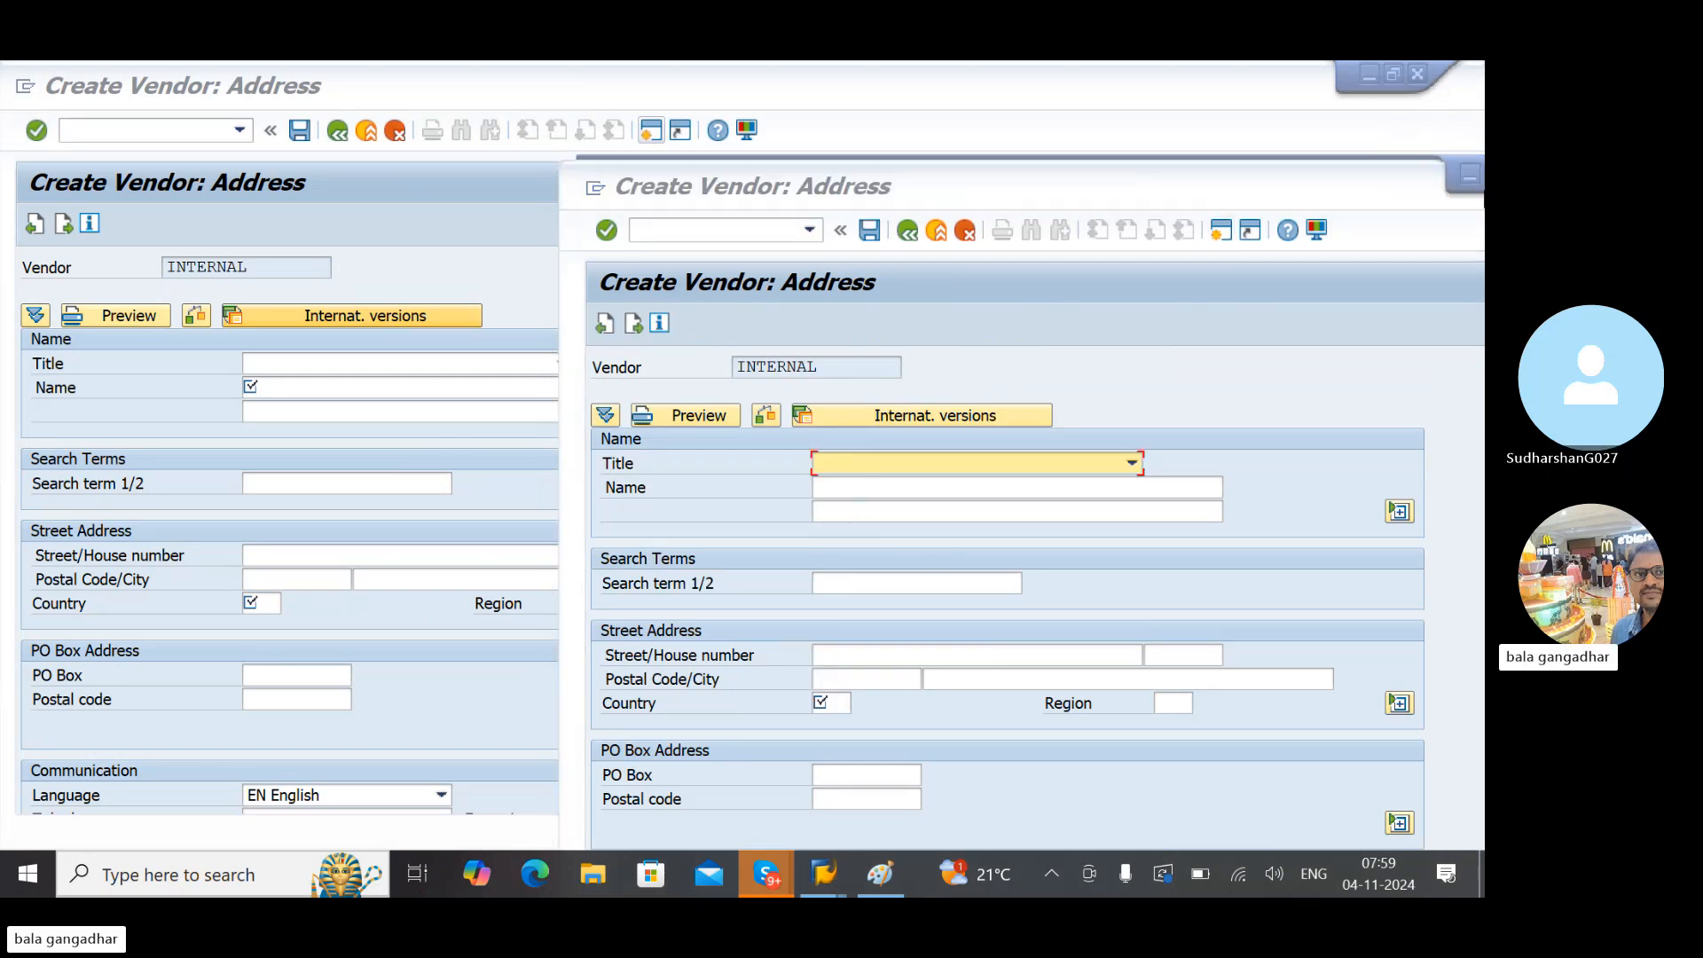
Open another SAP session below the MK01 header and bring up the FK01 Create Vendor address screen in it
left_click(1227, 232)
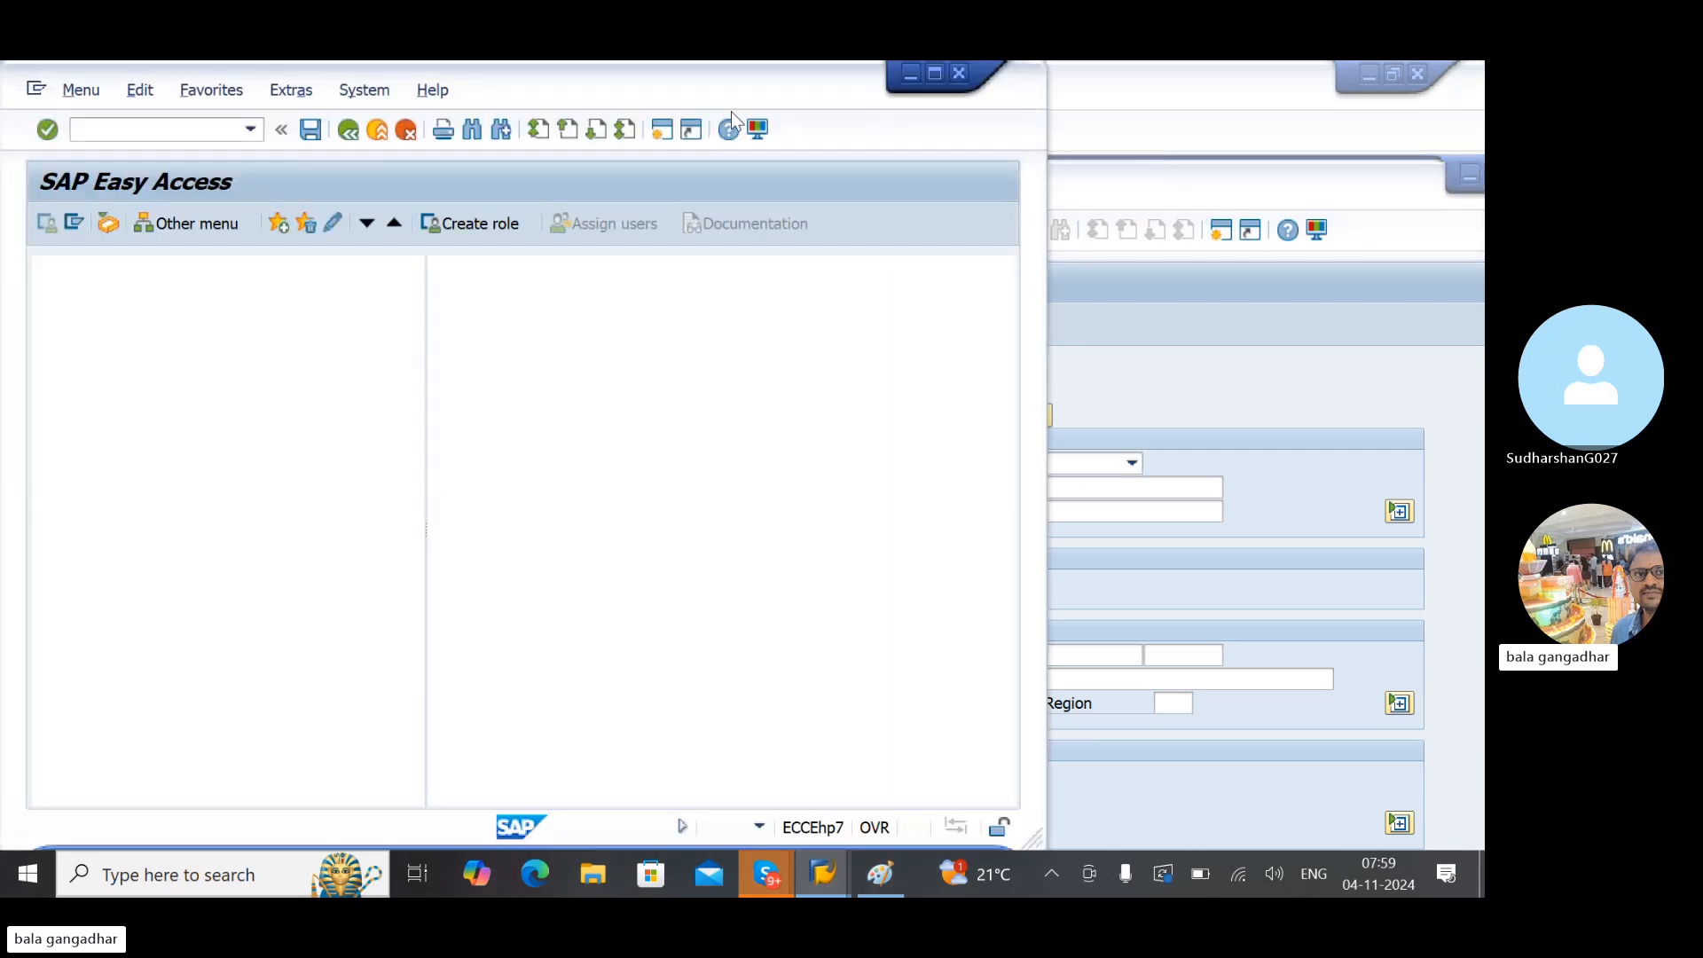
left_click_drag(707, 89, 1275, 572)
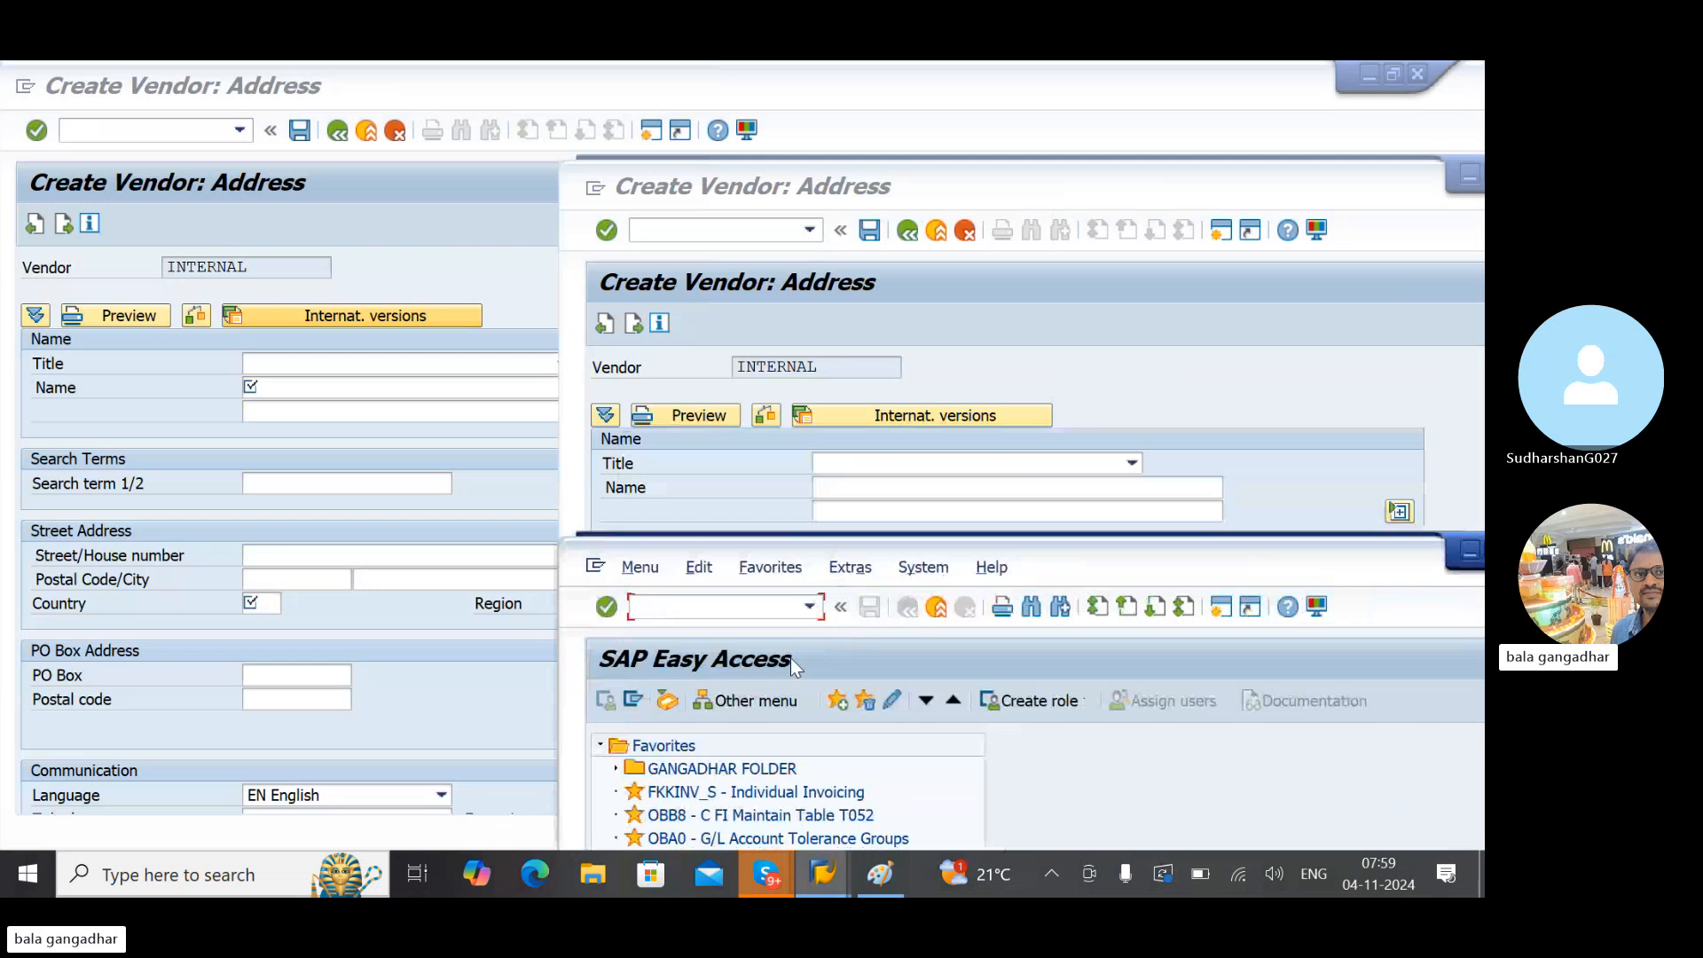
type("FK01")
key("Return")
key("Return")
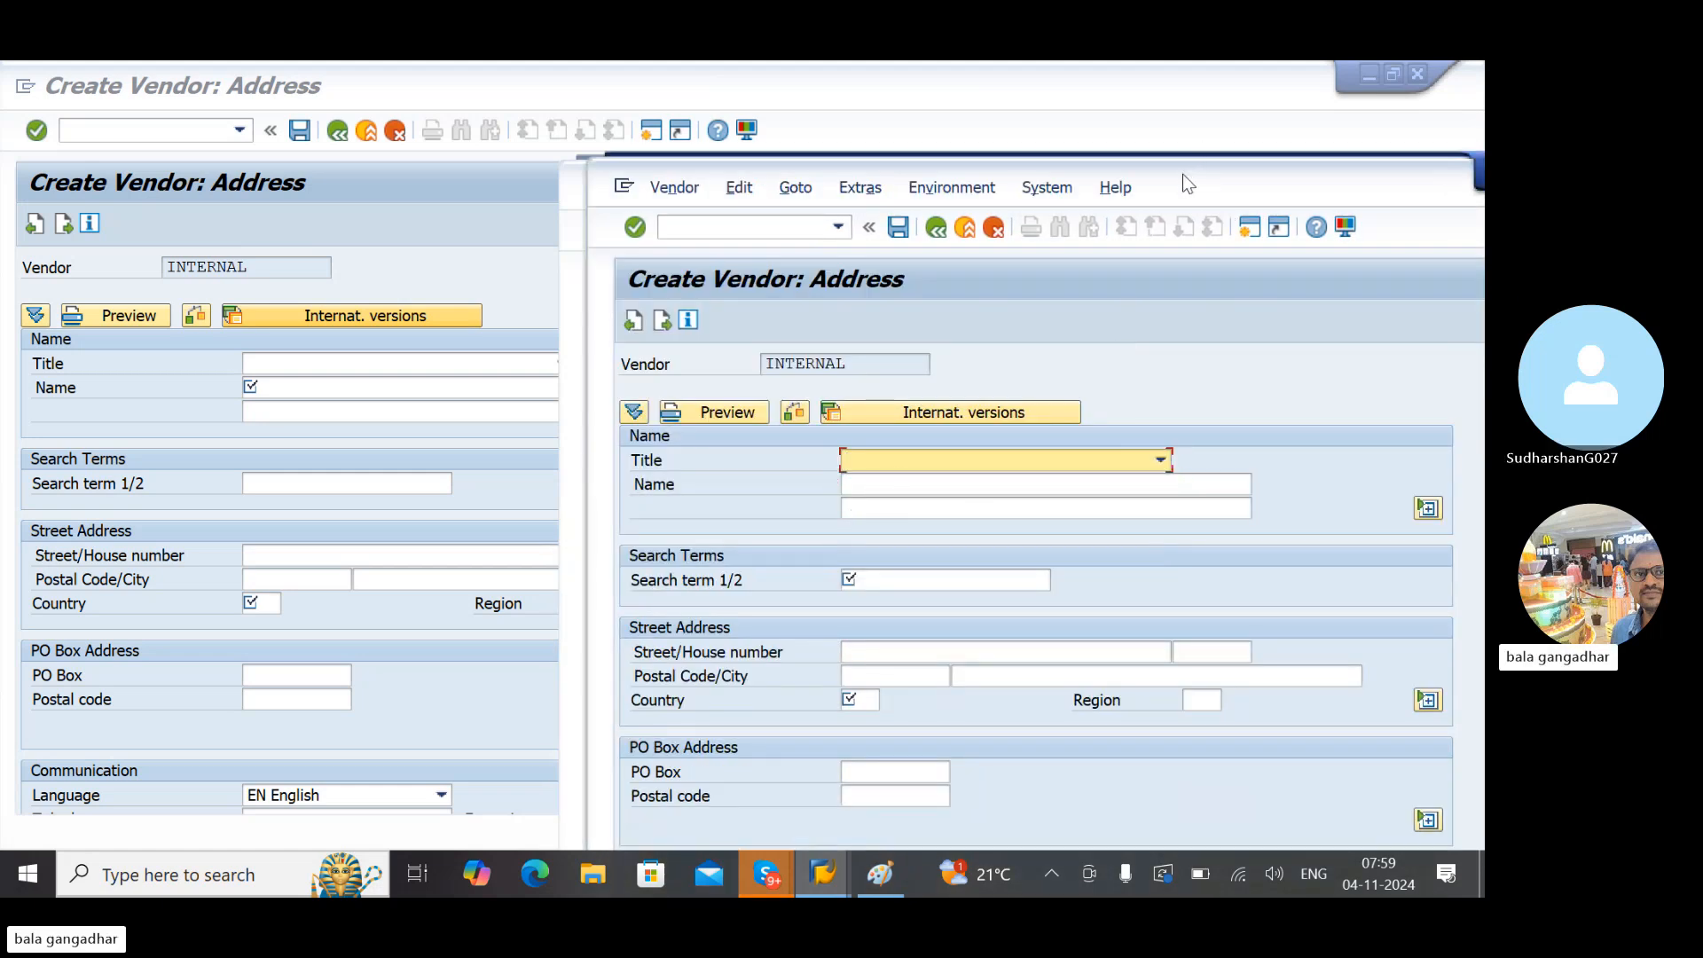
Arrange the MK01 and FK01 address screens side by side to compare their required fields, and return to the XK01 session
left_click_drag(1183, 173, 1338, 77)
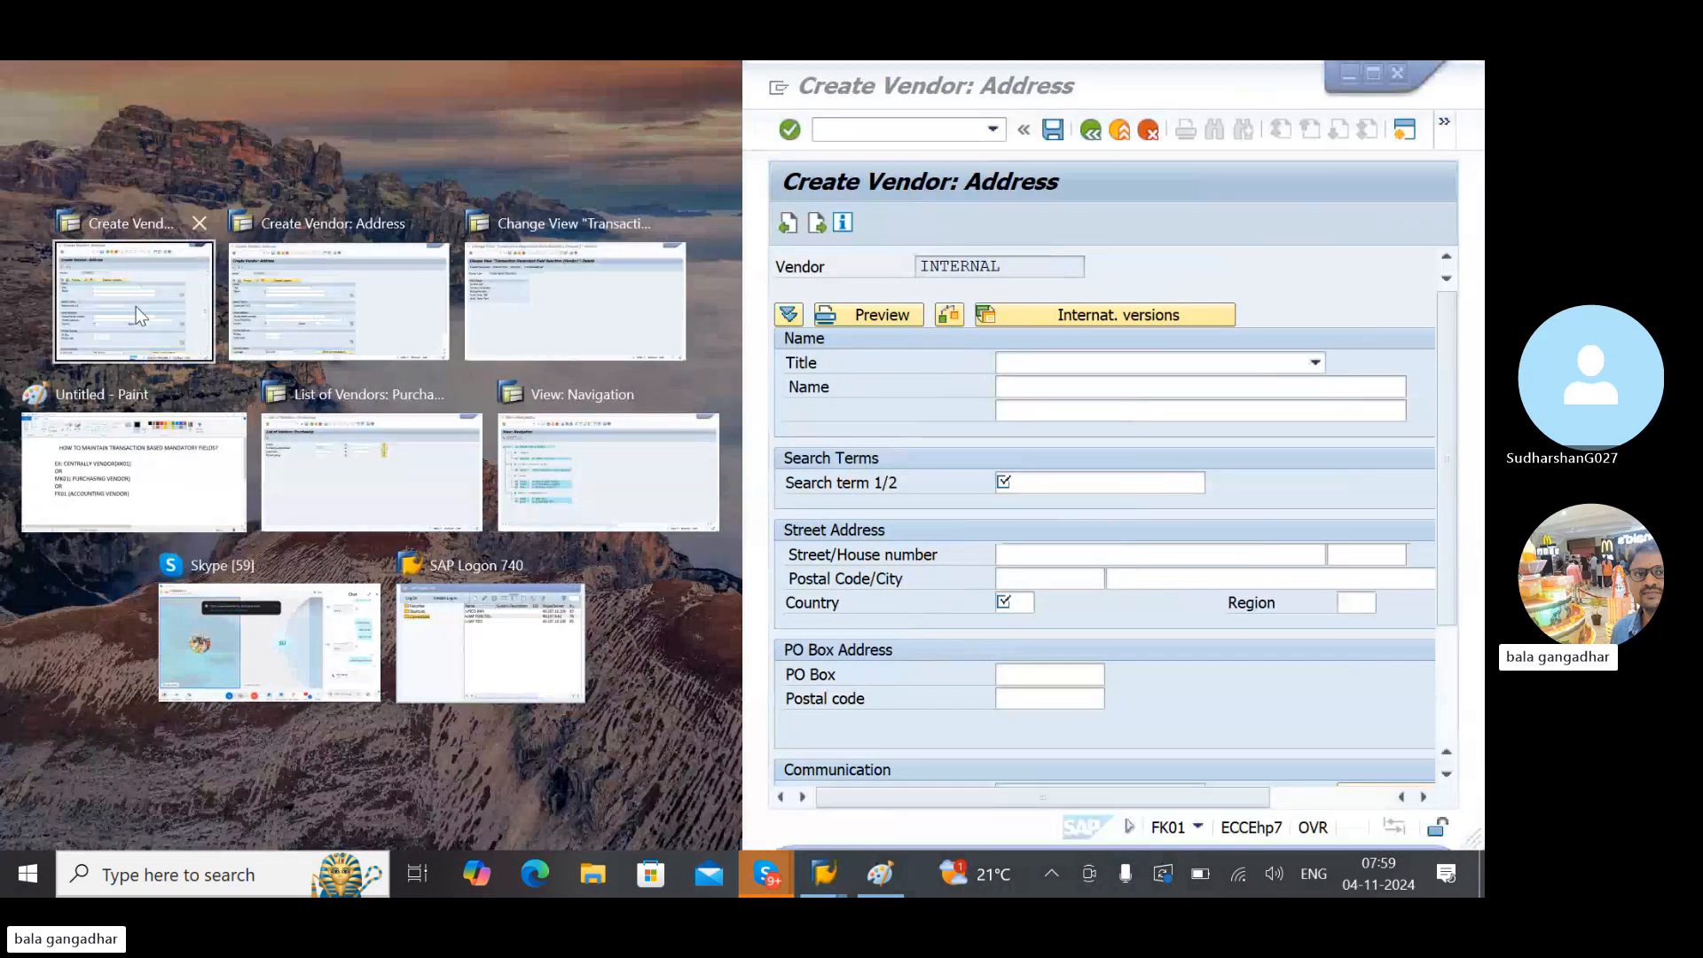
left_click(135, 306)
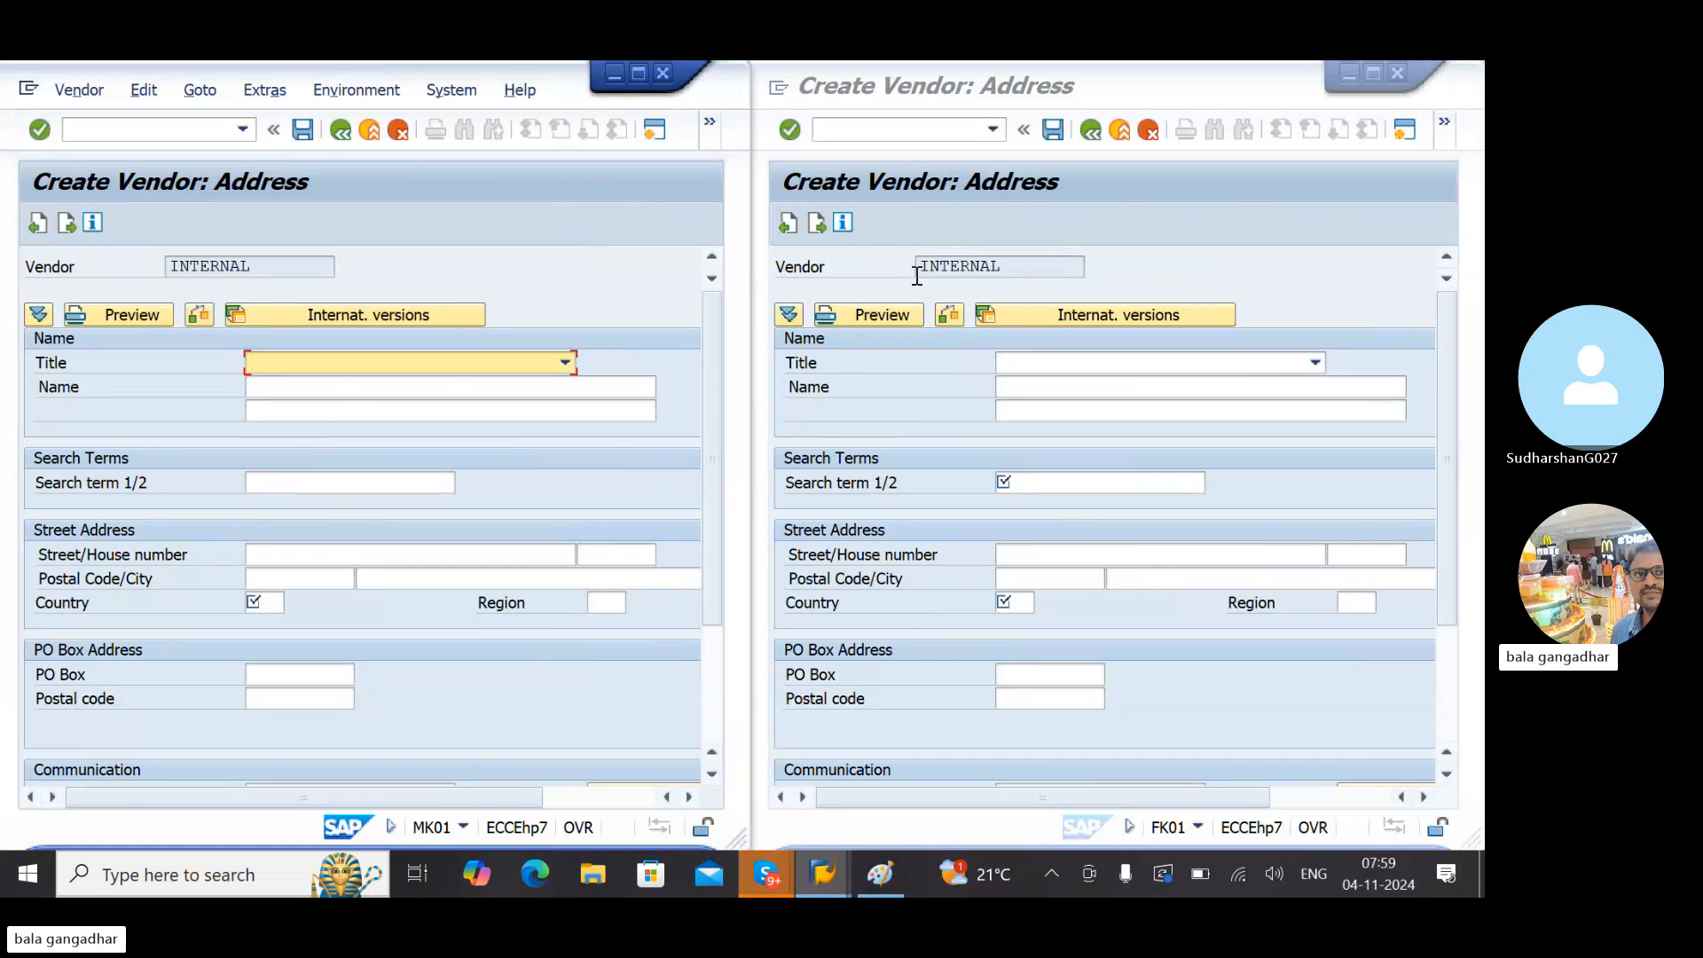
mouse_move(837, 863)
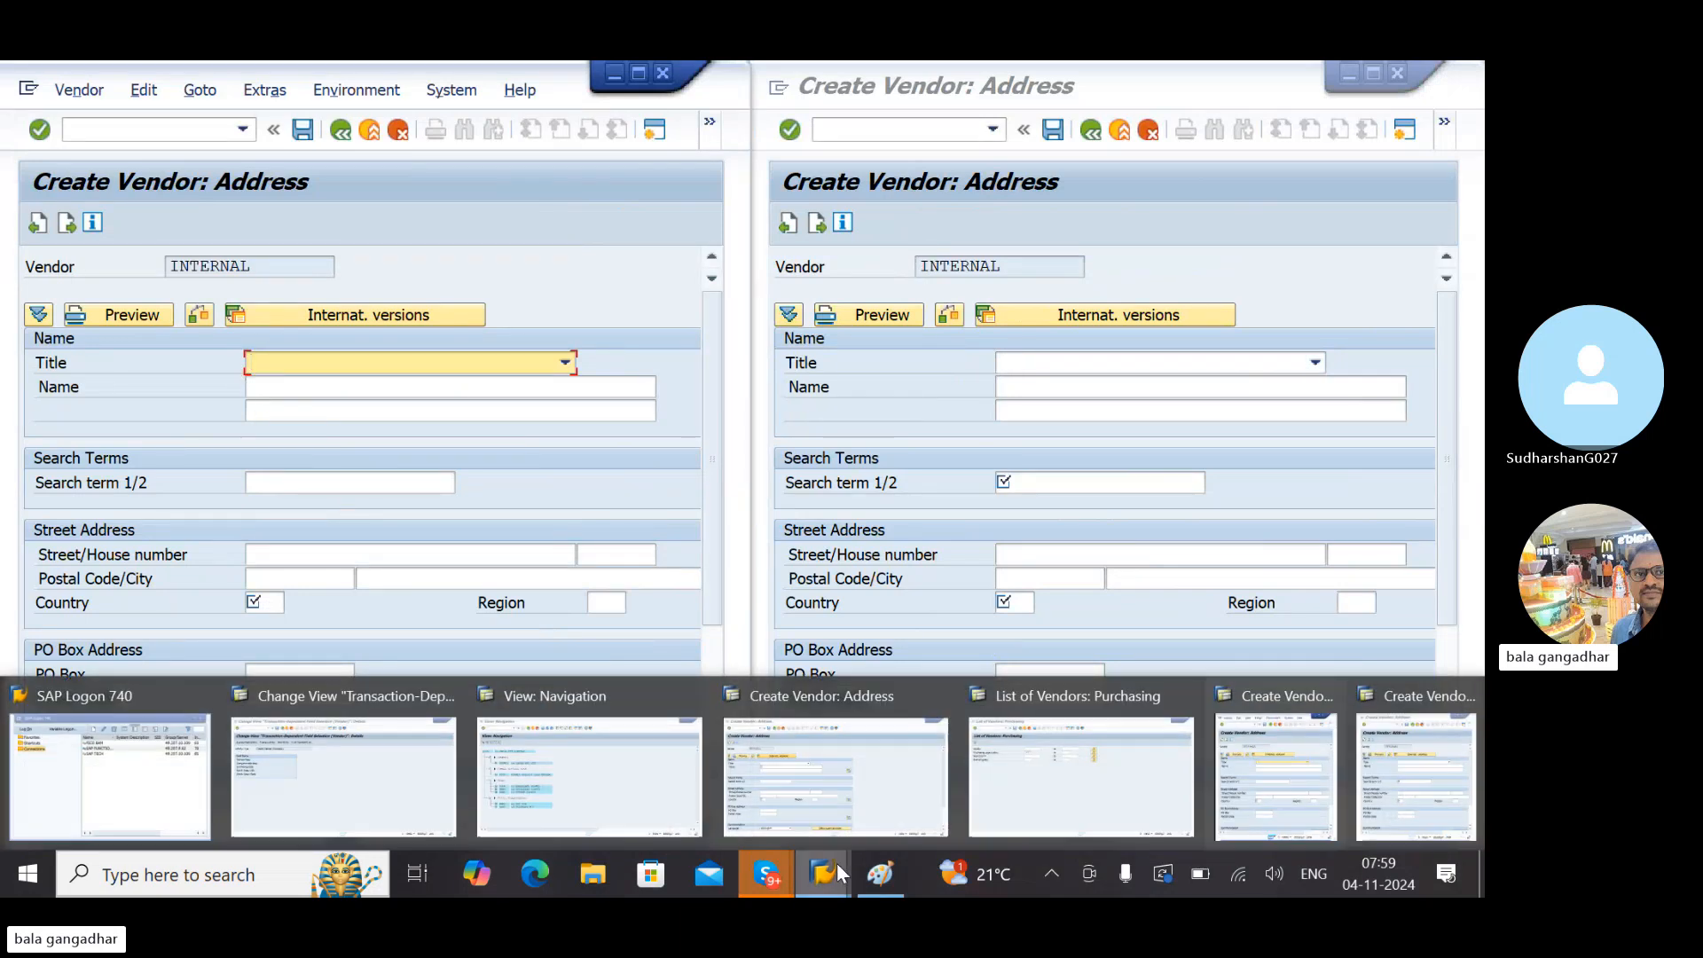
mouse_move(502, 760)
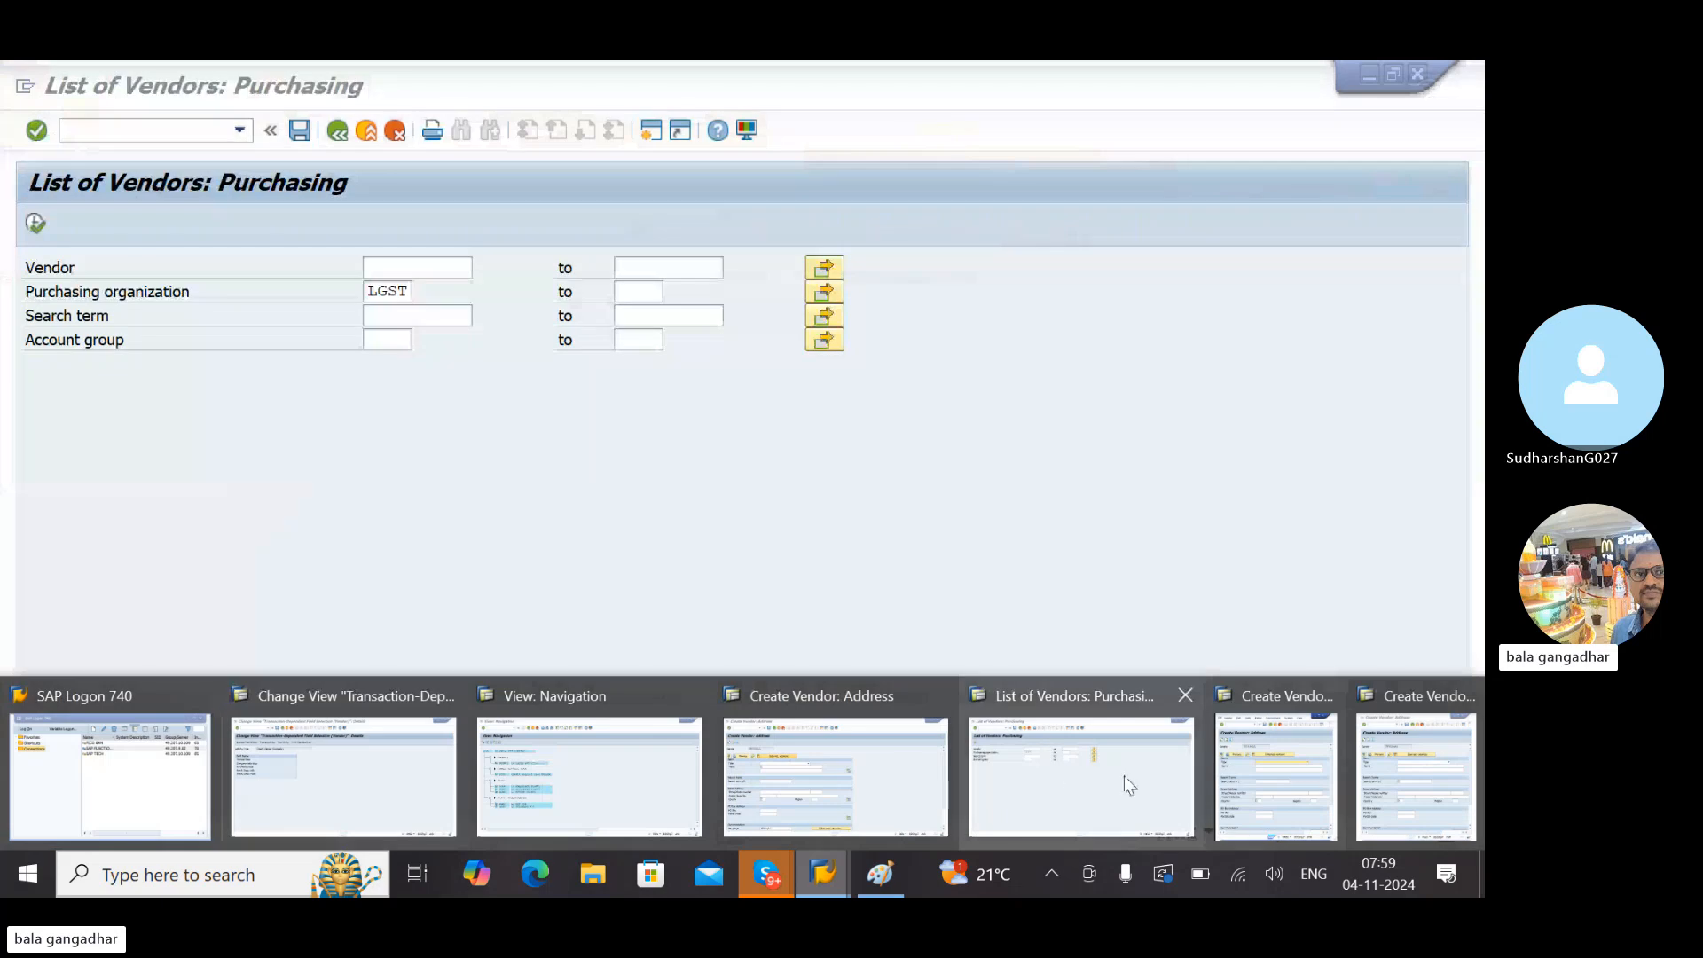
mouse_move(1287, 777)
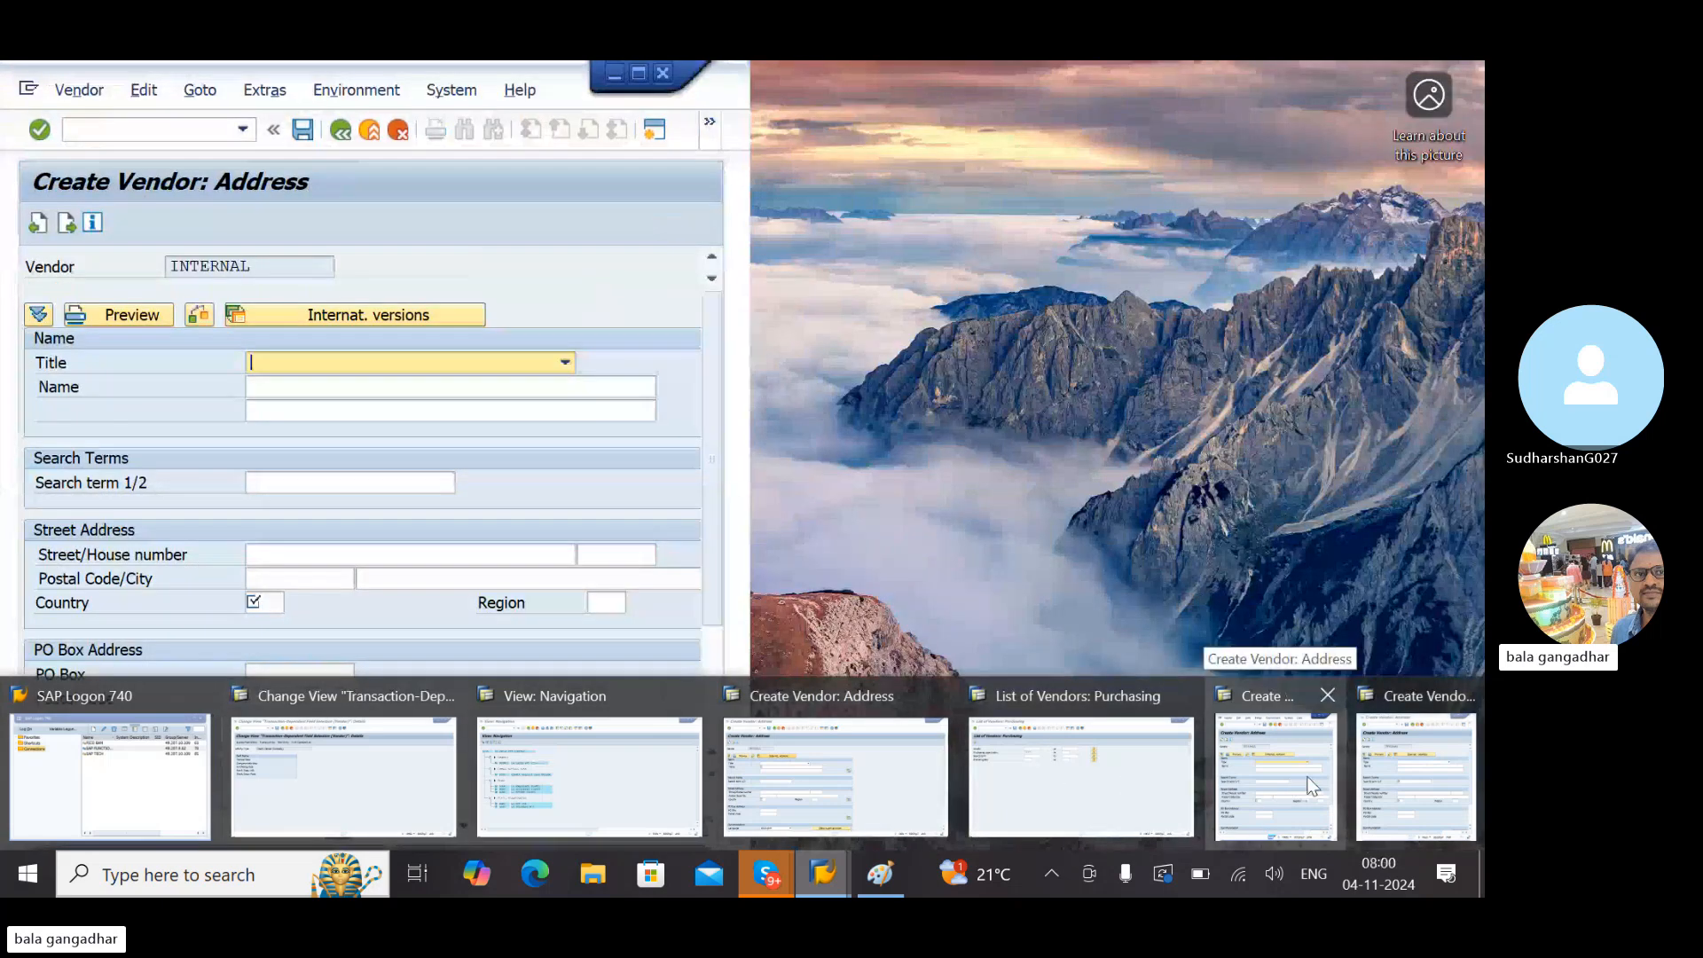
mouse_move(1418, 779)
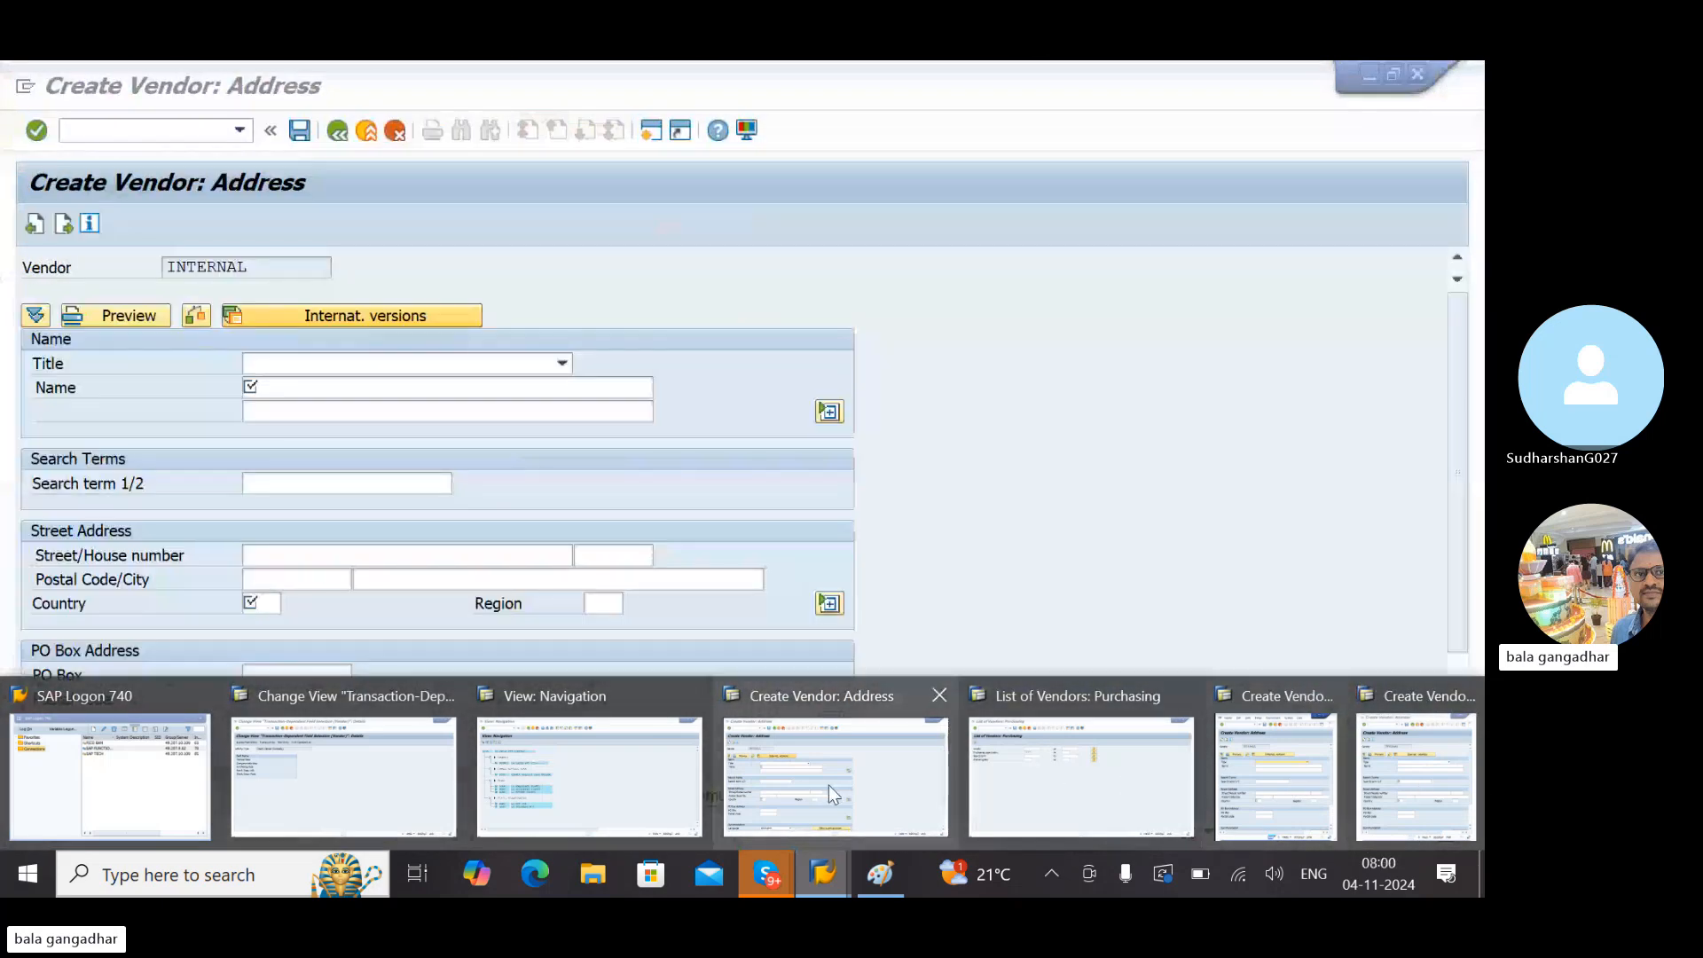
left_click(829, 785)
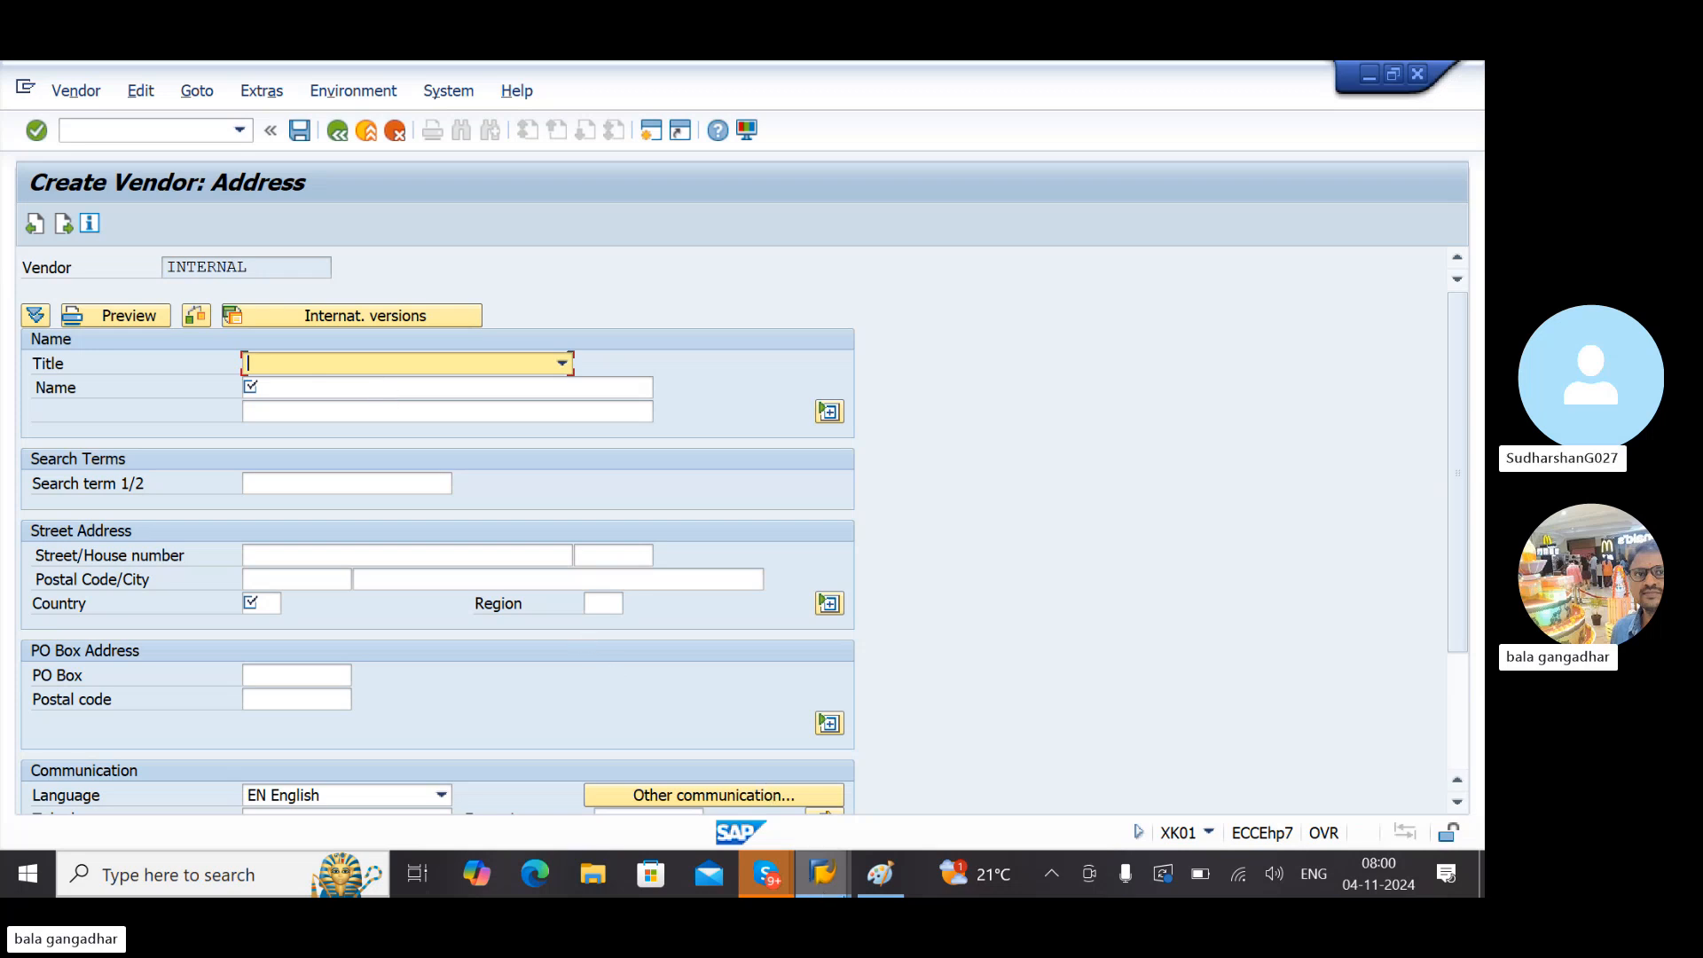
Switch to the Skype call window to view the meeting and its chat
mouse_move(604, 775)
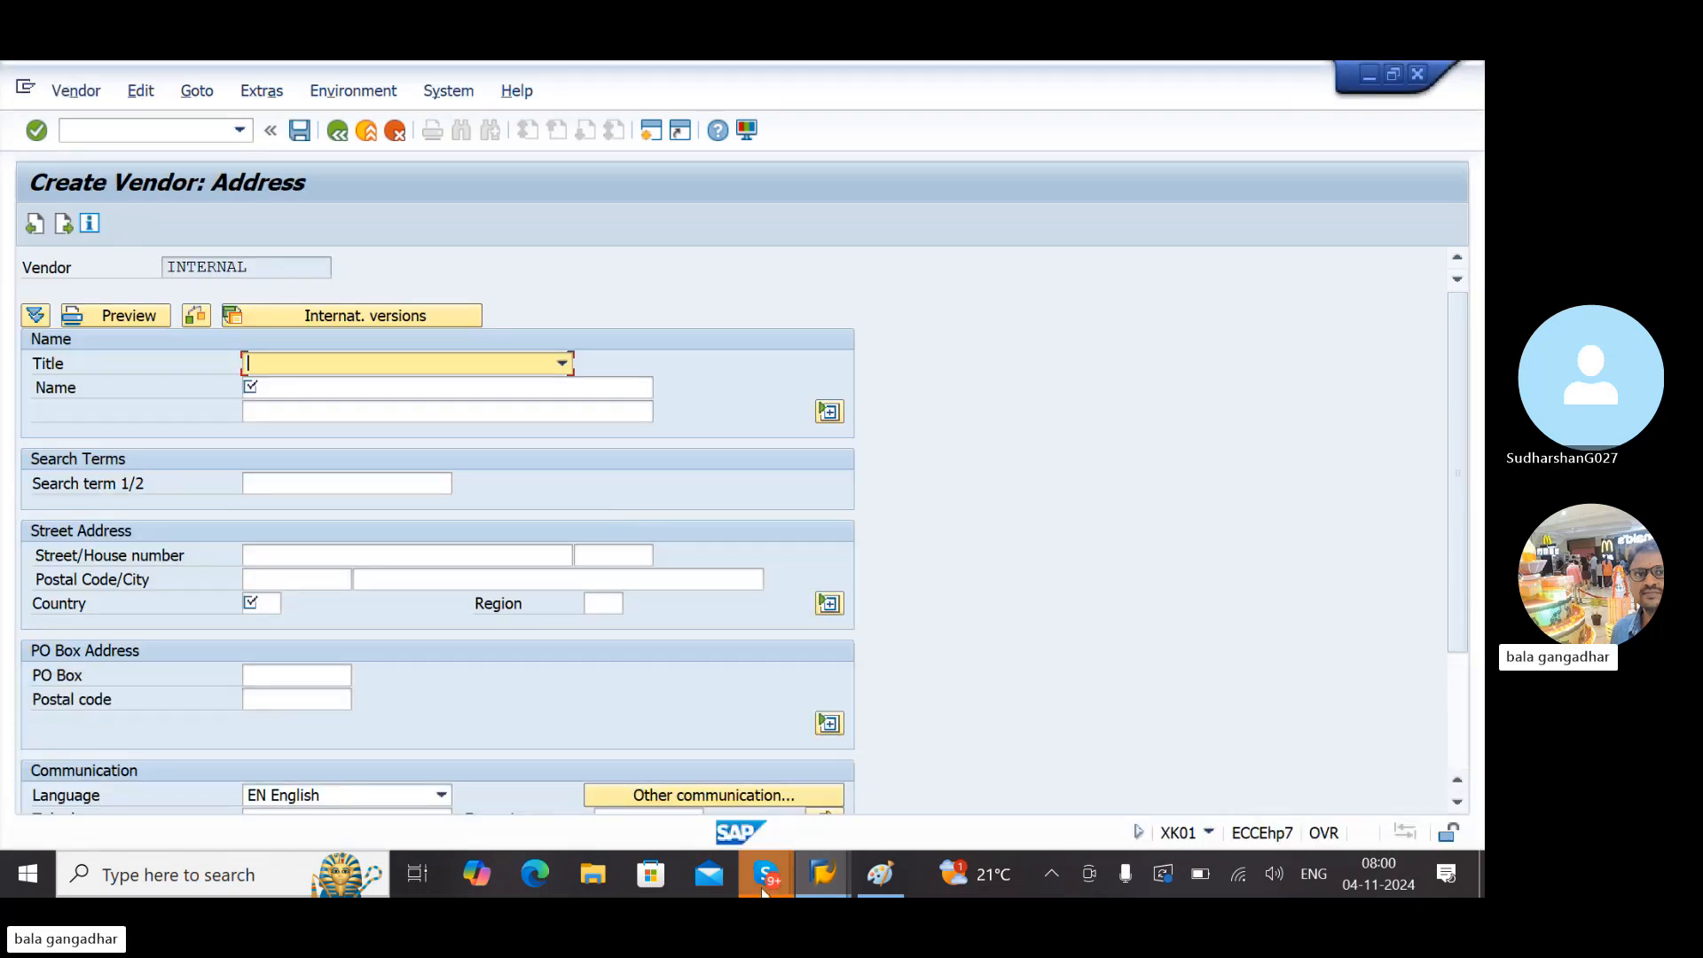
mouse_move(764, 887)
left_click(708, 812)
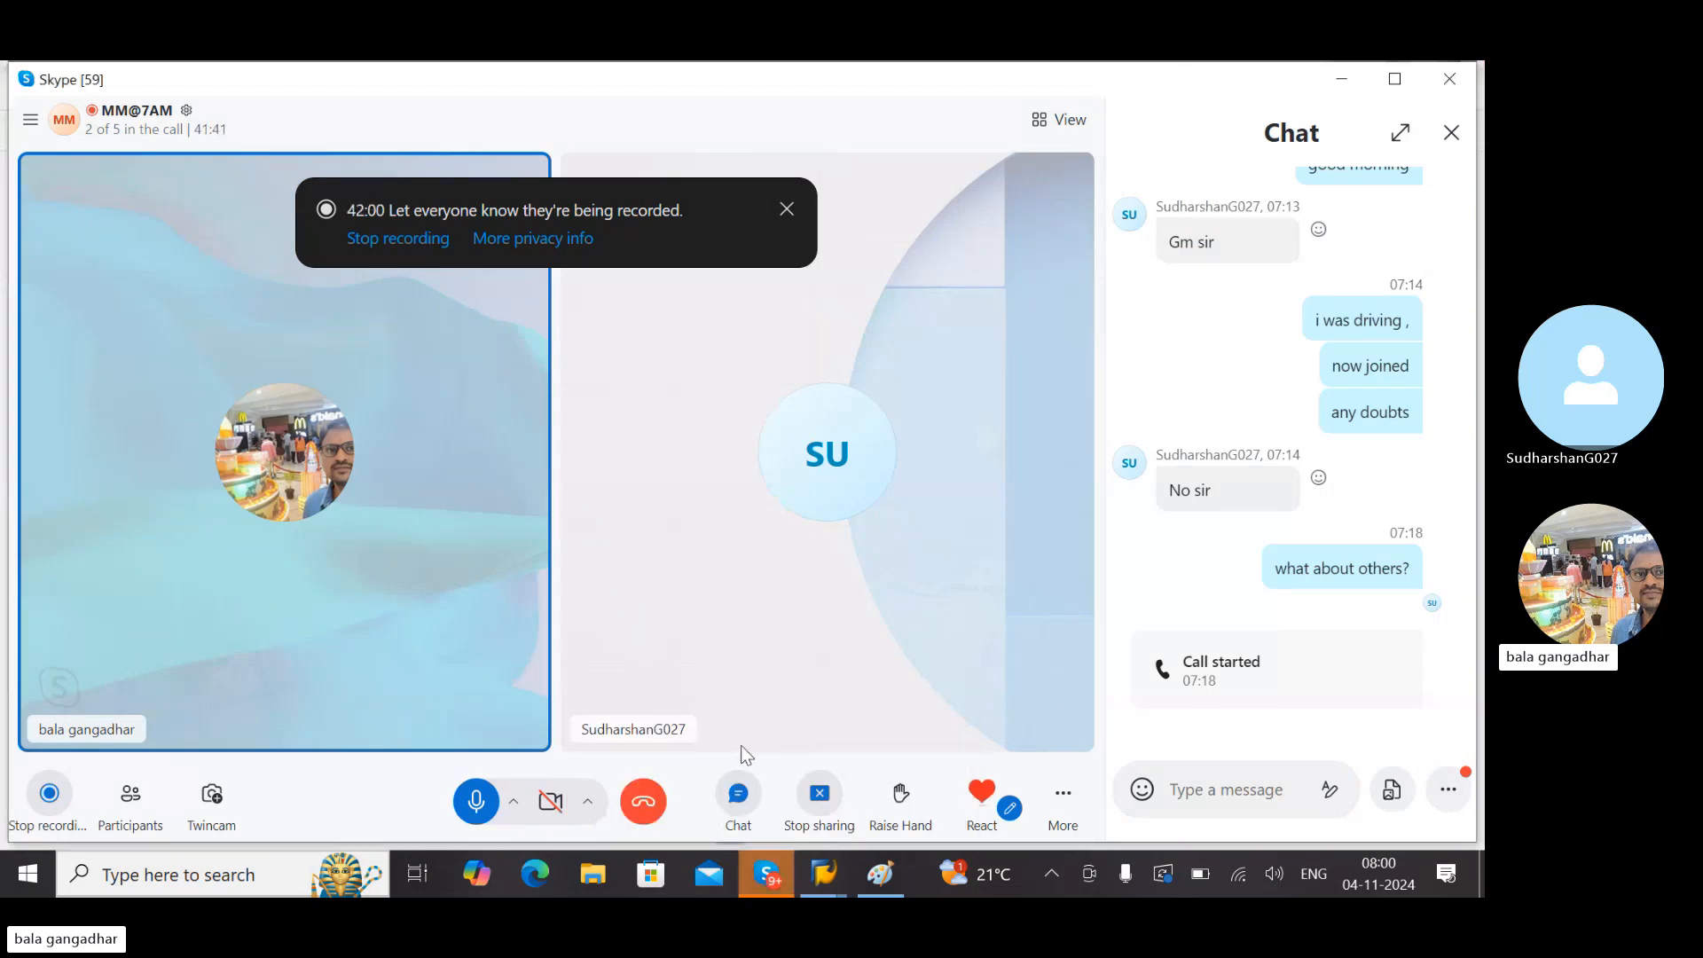